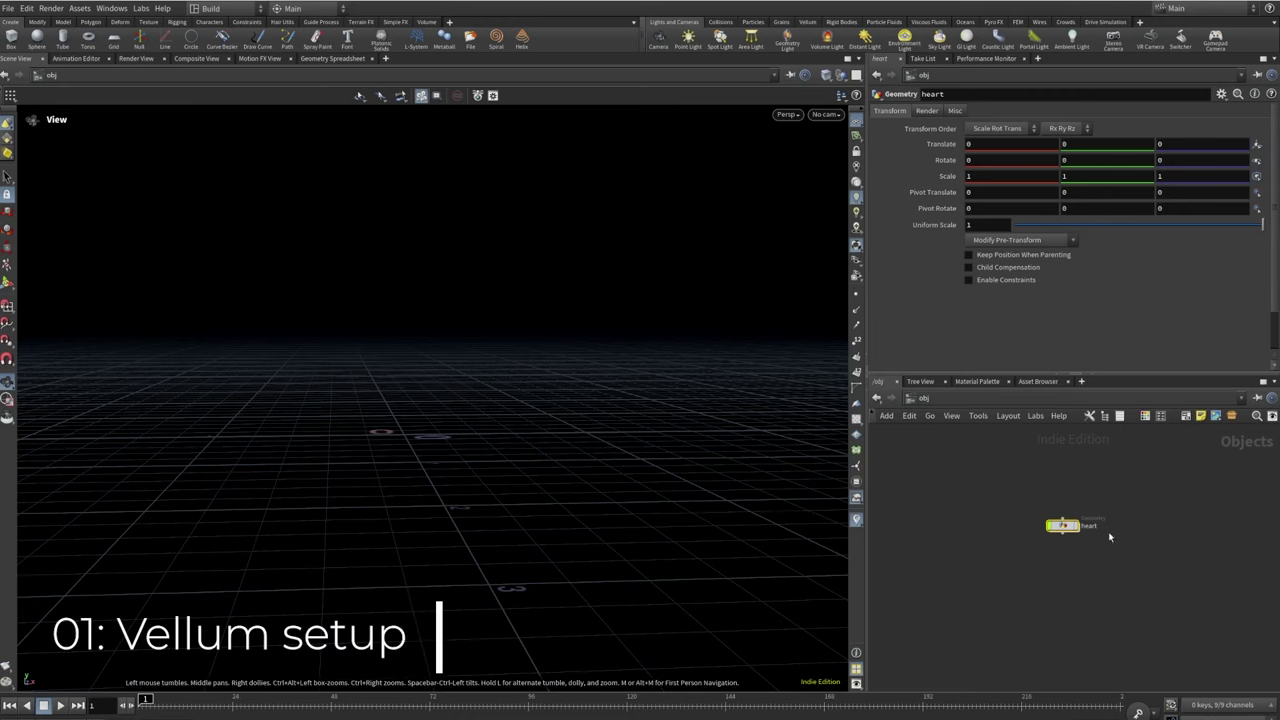
# Enter the heart object's geometry network and display the OUT_HEART null at the end of the UV chain
pyautogui.scroll(5, 1110, 533)
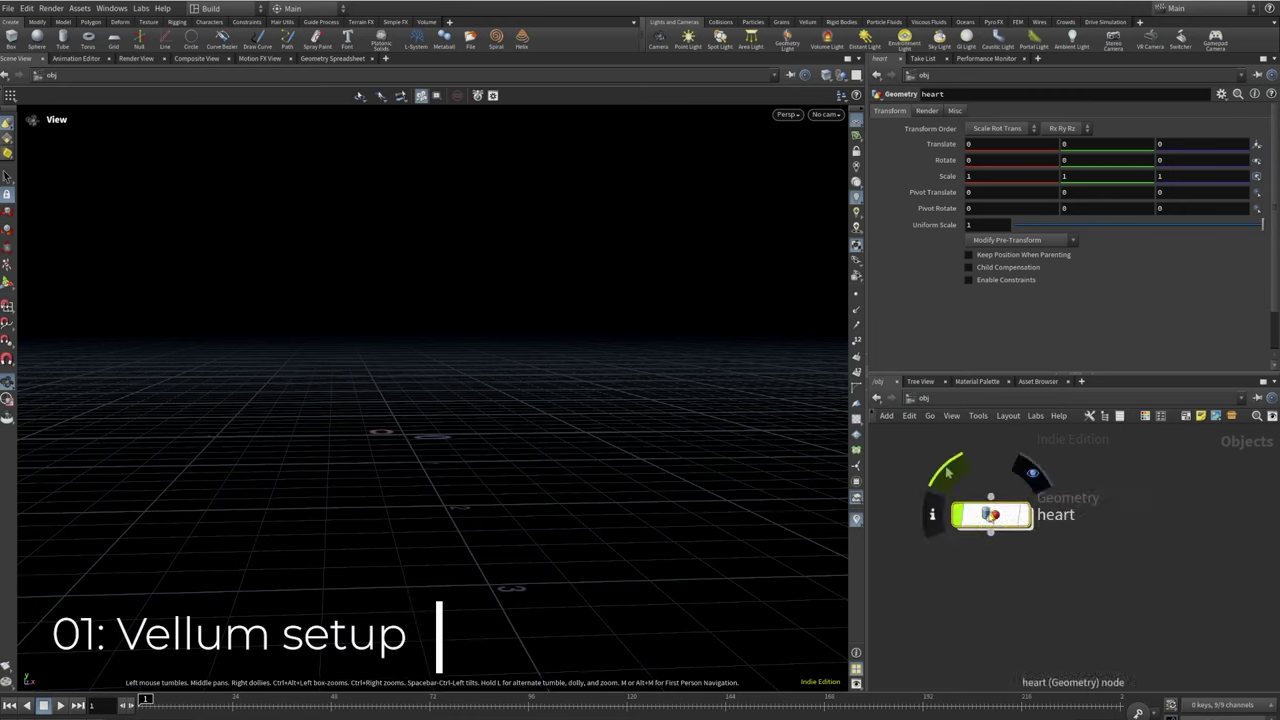
pyautogui.doubleClick(990, 515)
pyautogui.scroll(4, 1039, 510)
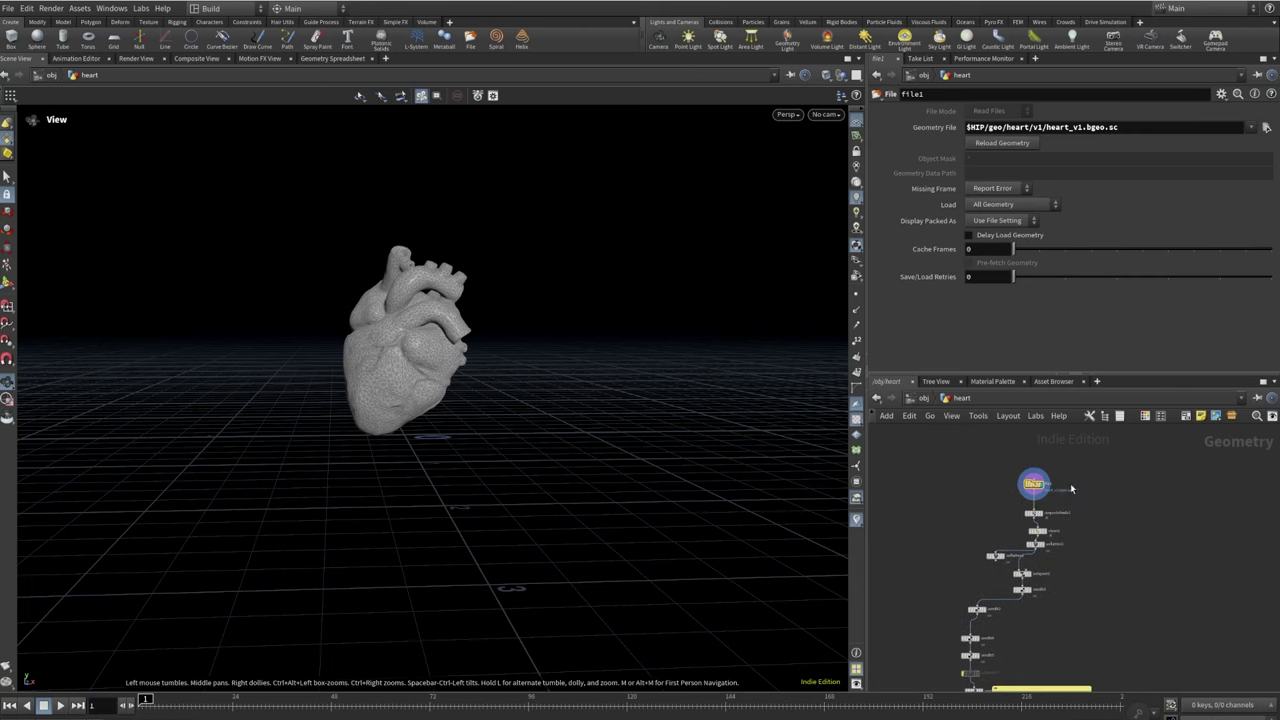
pyautogui.moveTo(1002, 582); pyautogui.dragTo(1008, 445, button='middle')
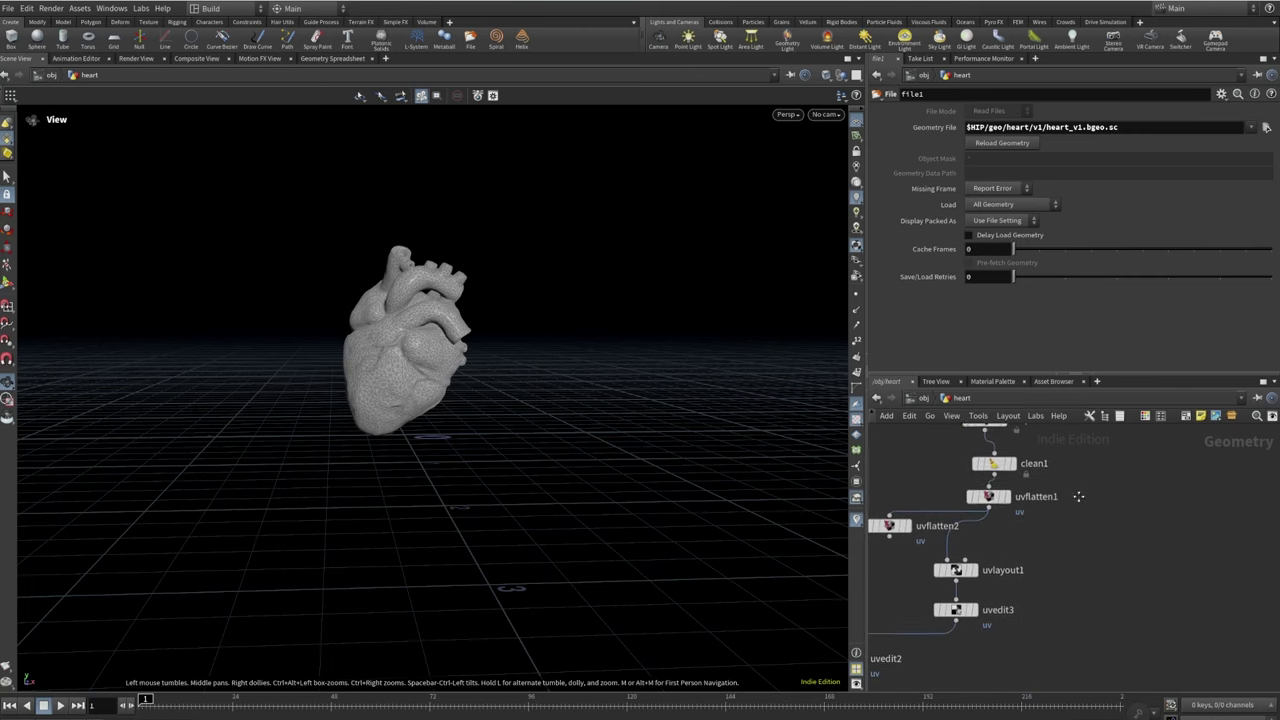
pyautogui.moveTo(1060, 600); pyautogui.dragTo(1070, 441, button='middle')
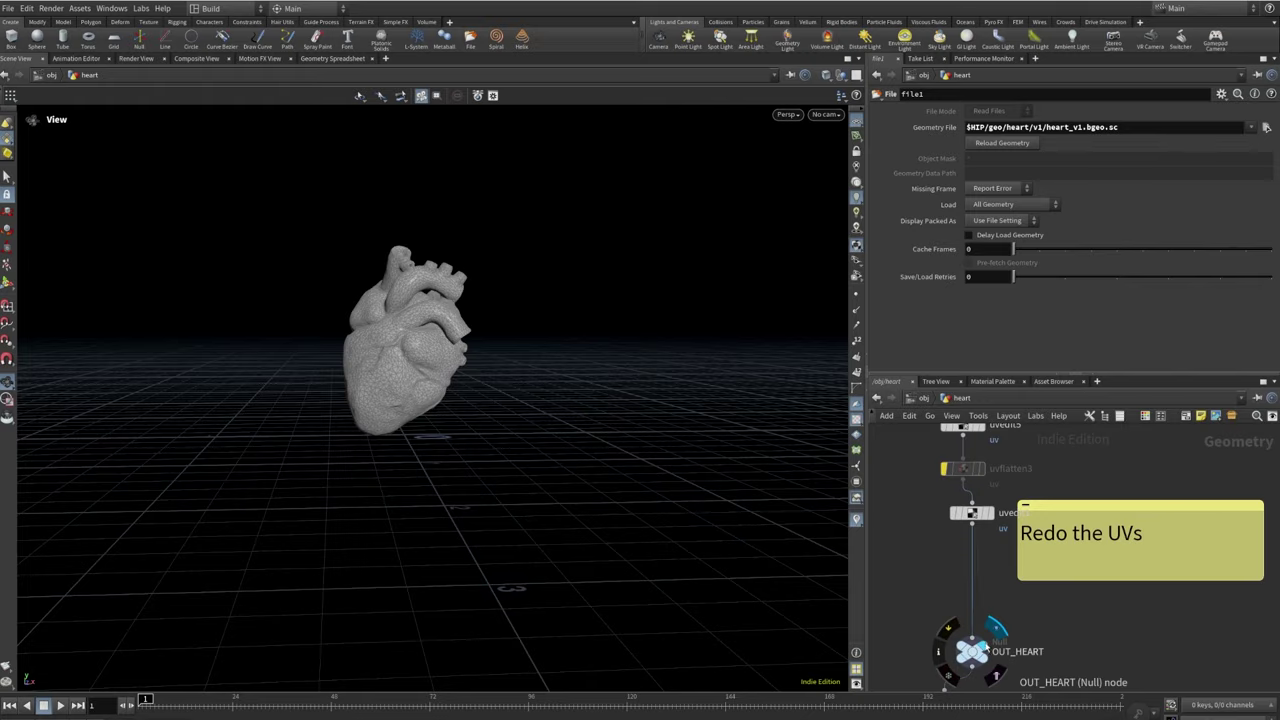
pyautogui.click(995, 629)
pyautogui.moveTo(423, 486); pyautogui.dragTo(743, 457)
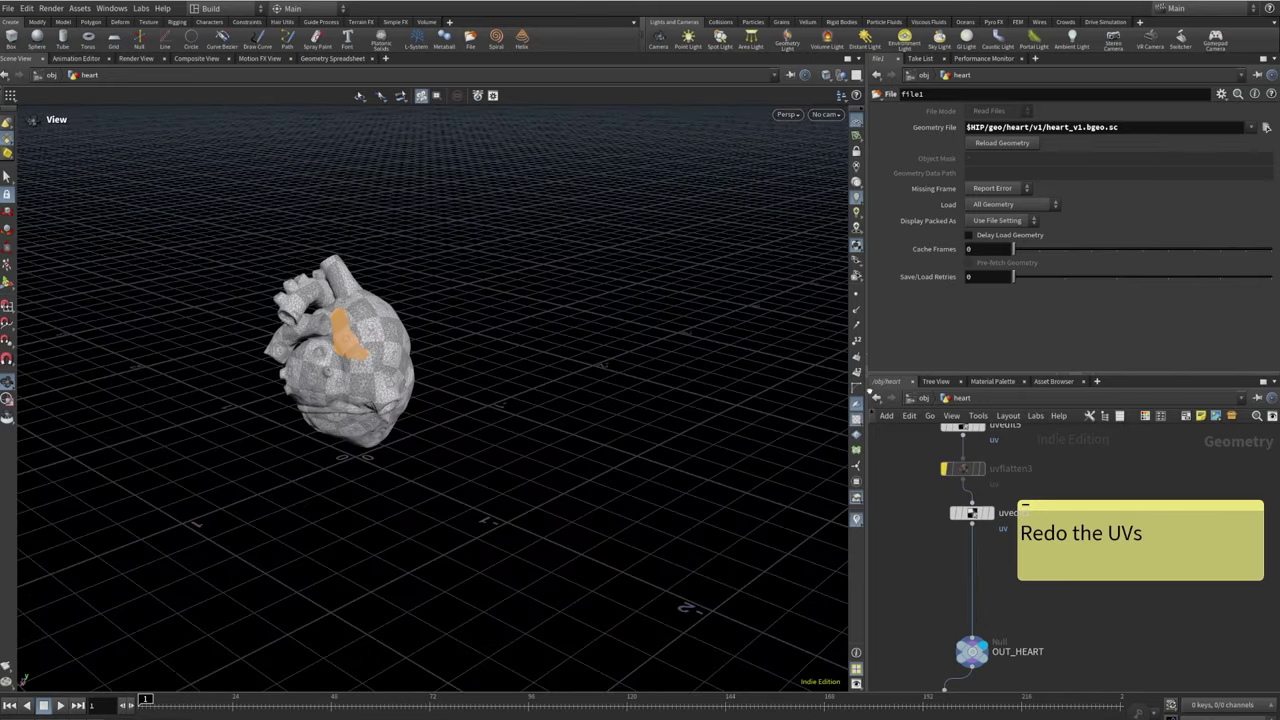
# Examine the FBX export settings of the rop_fbx1 node connected to OUT_HEART
pyautogui.scroll(-4, 955, 505)
pyautogui.scroll(3, 955, 505)
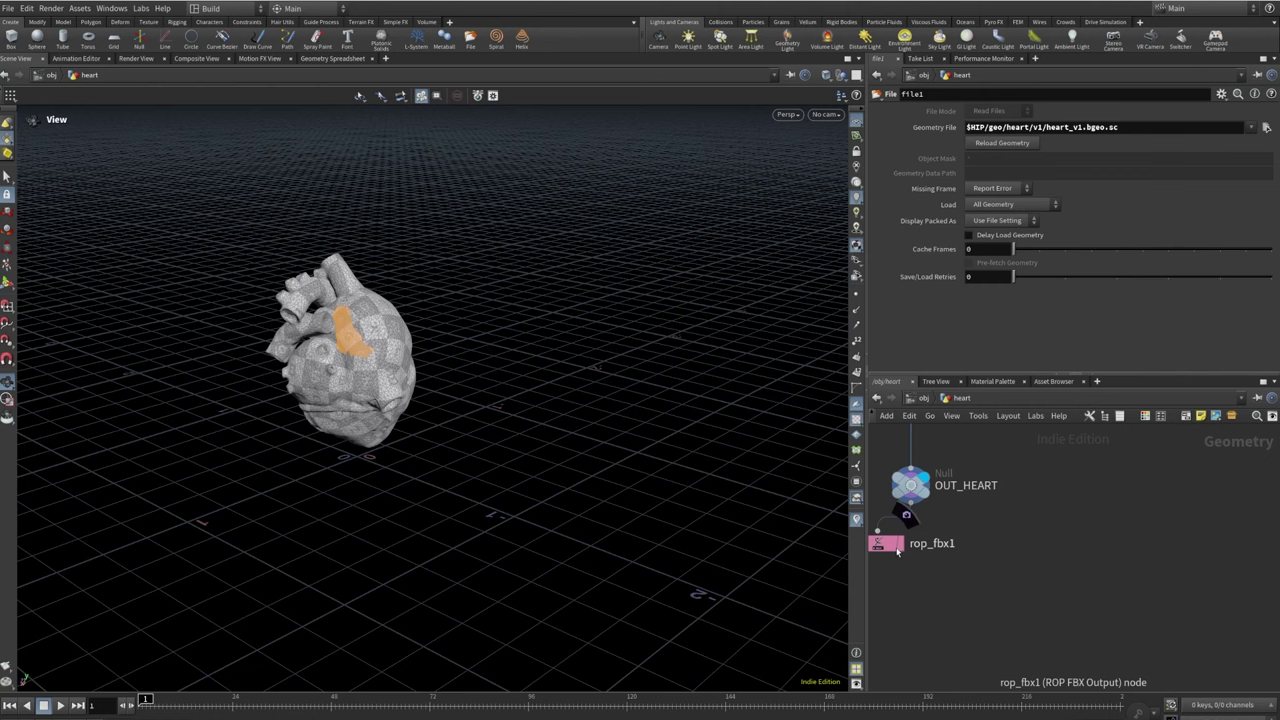
pyautogui.click(887, 543)
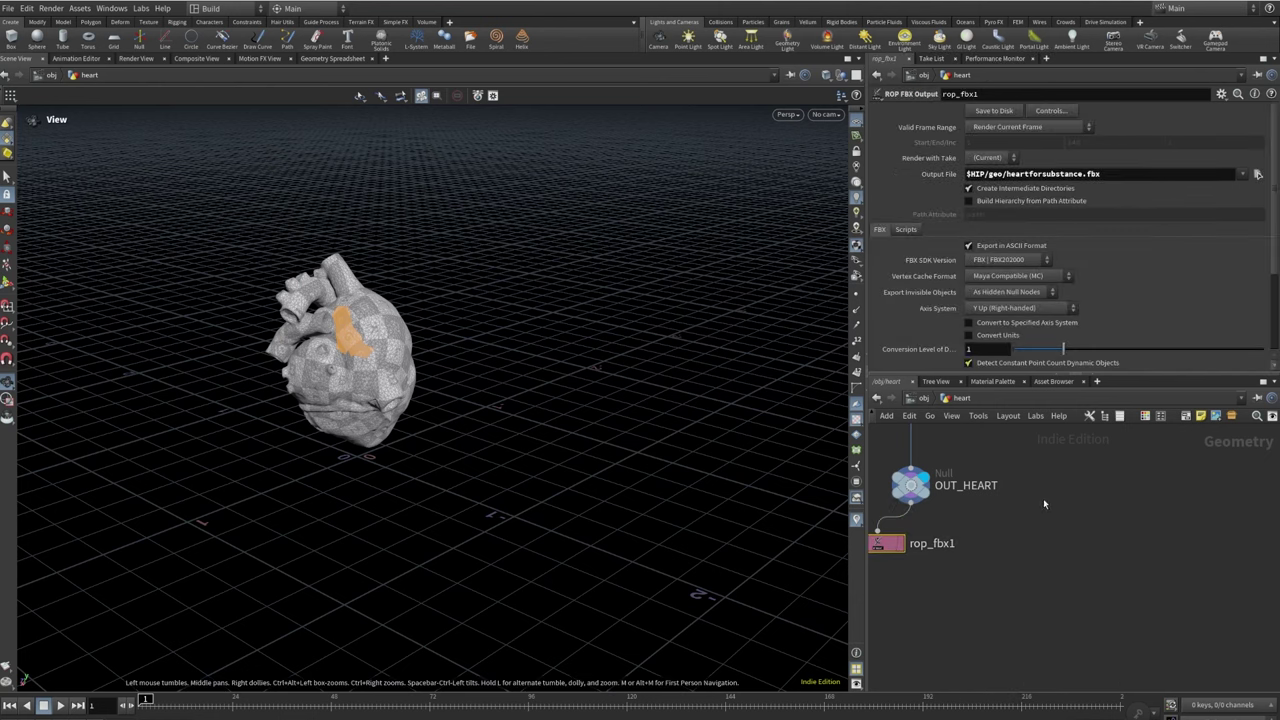
pyautogui.scroll(-3, 1043, 498)
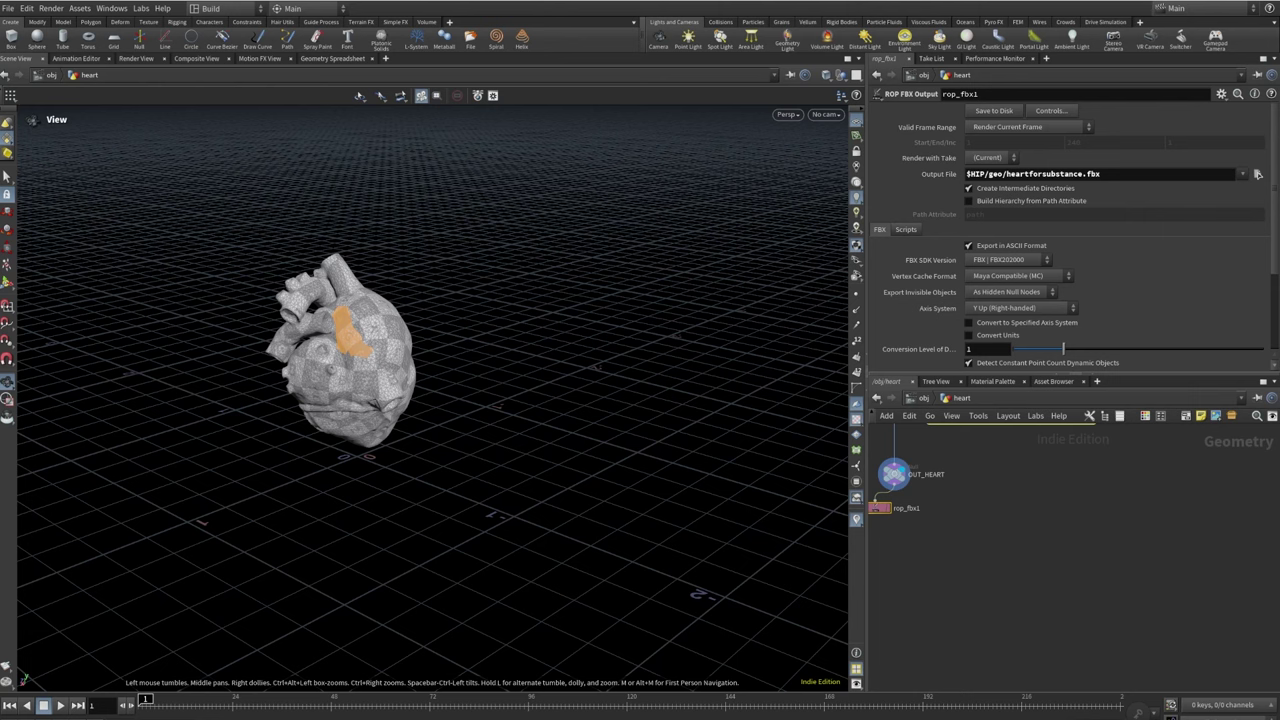
# Add a VDB from Polygons node and feed it from the OUT_HEART null
pyautogui.press('Tab')
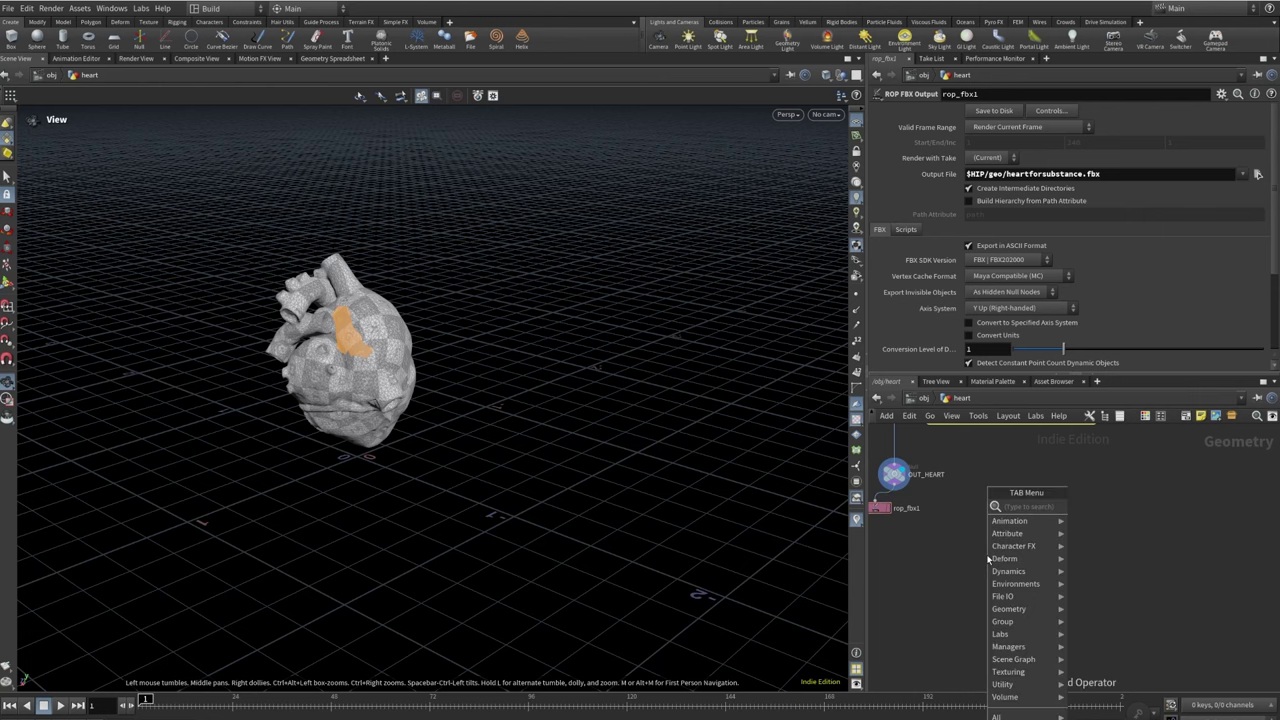
pyautogui.press('Down')
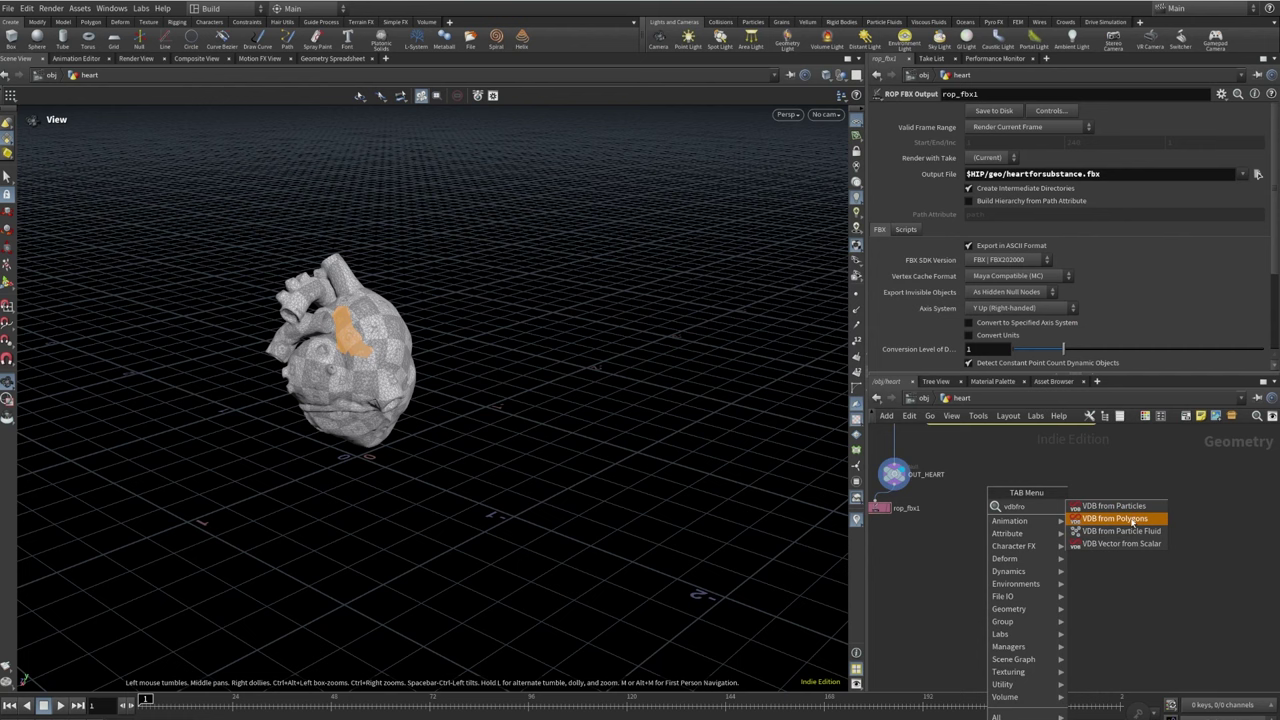
pyautogui.press('Return')
pyautogui.click(1040, 545)
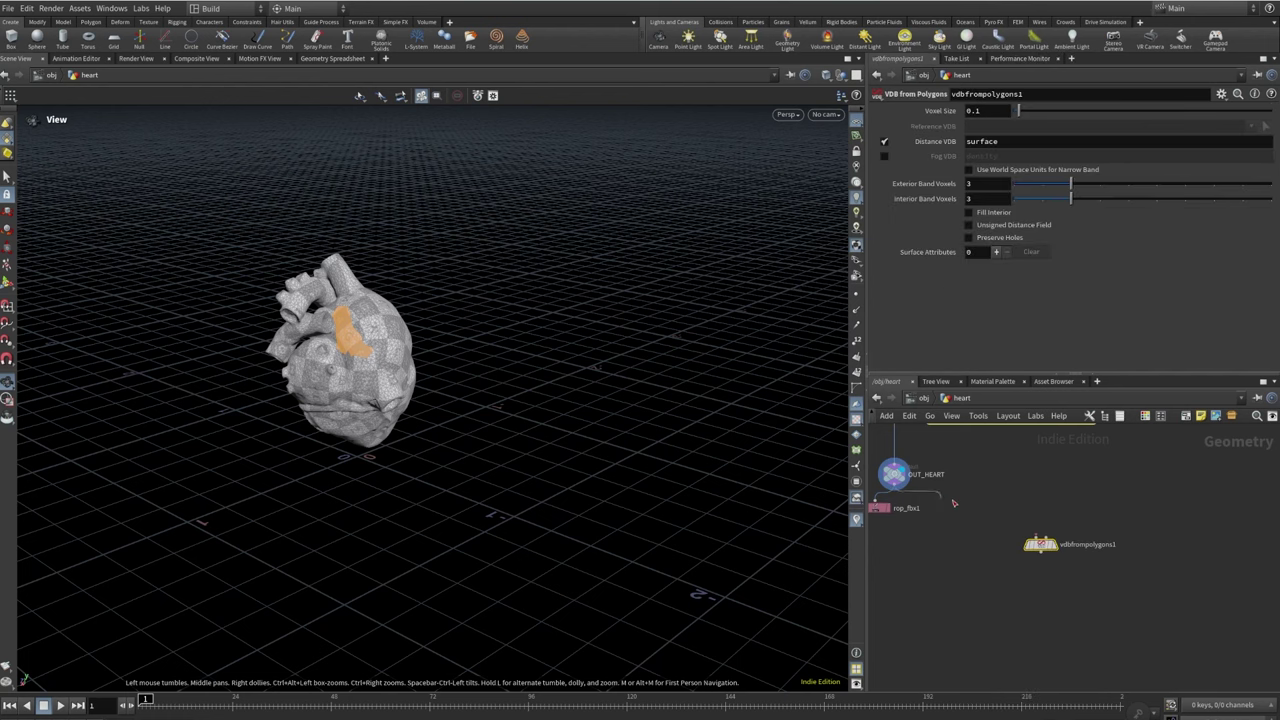
pyautogui.moveTo(894, 491); pyautogui.dragTo(1040, 537)
# Set the VDB from Polygons voxel size to 0.01 and display the node to inspect the heart volume
pyautogui.scroll(5, 300, 341)
pyautogui.moveTo(300, 341); pyautogui.dragTo(686, 323)
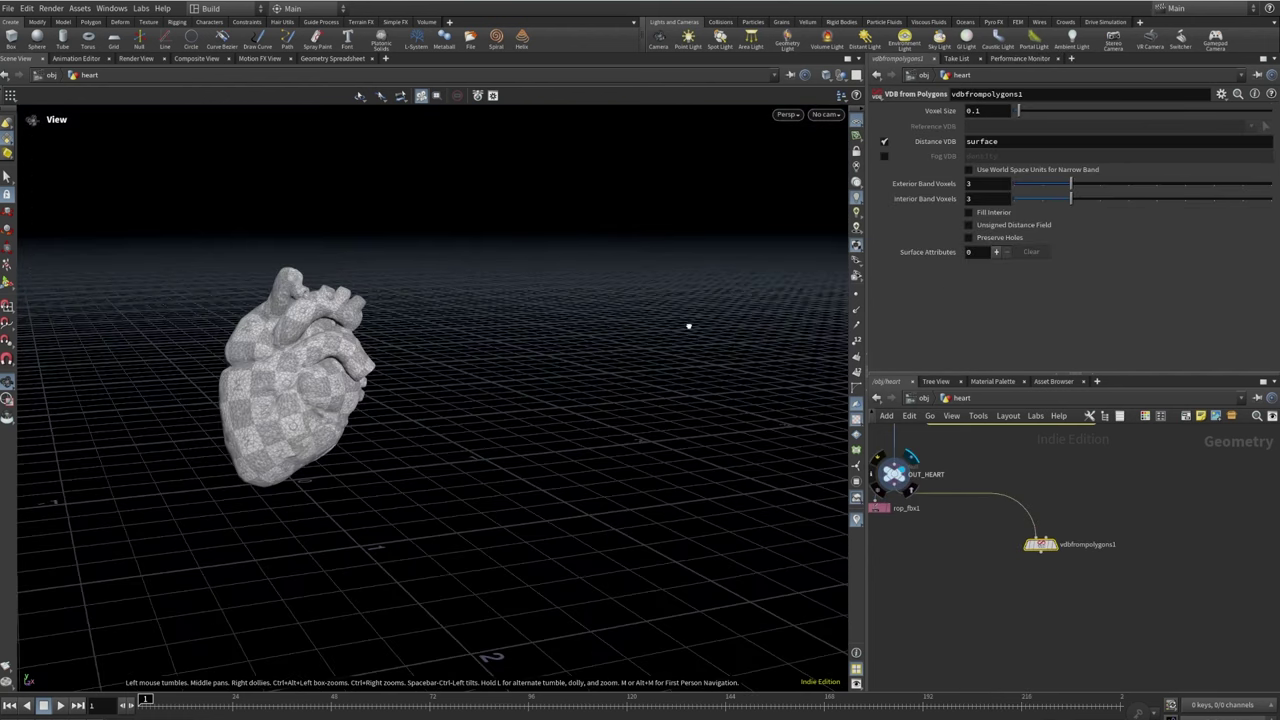
pyautogui.moveTo(264, 388); pyautogui.dragTo(281, 303)
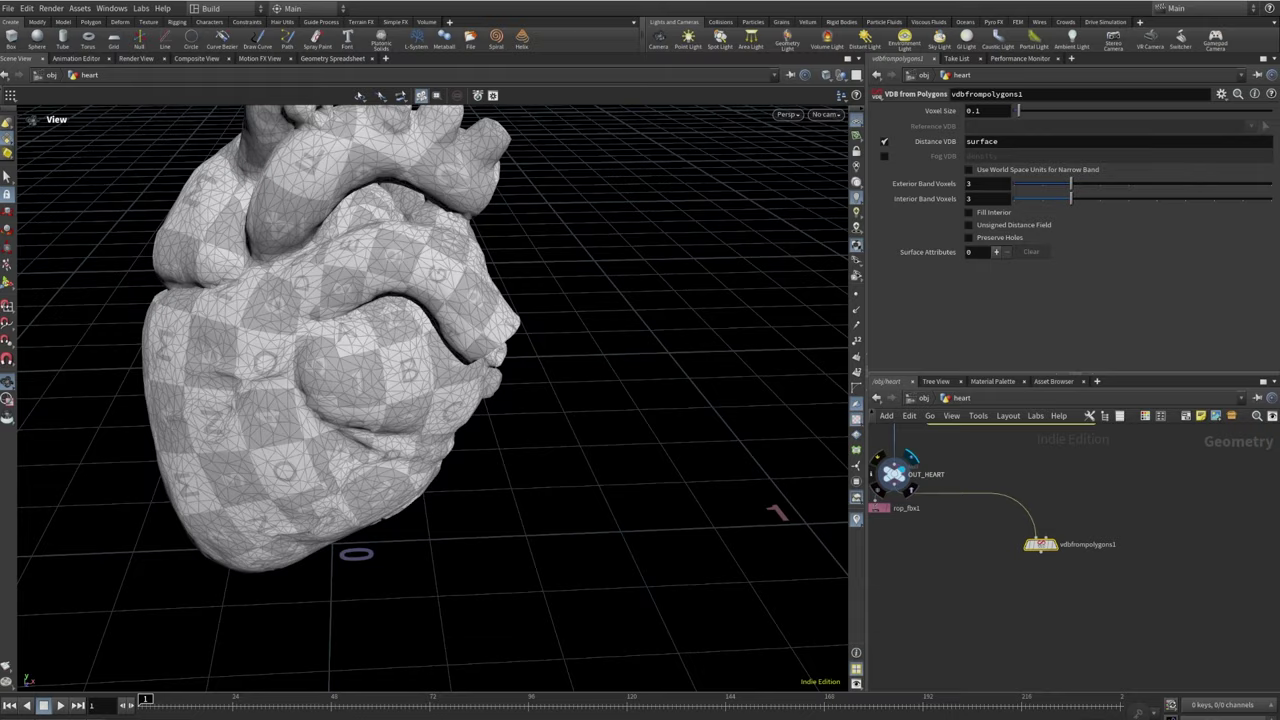
pyautogui.moveTo(500, 300); pyautogui.dragTo(678, 275)
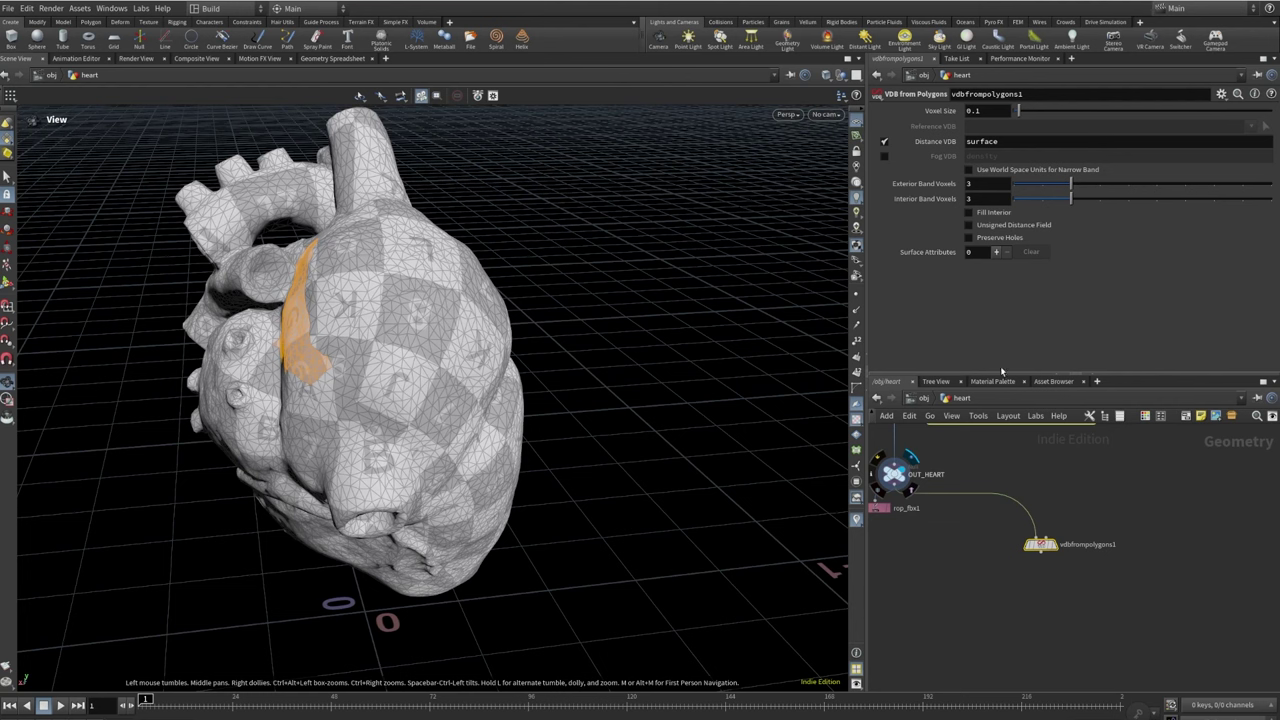
pyautogui.scroll(4, 1045, 550)
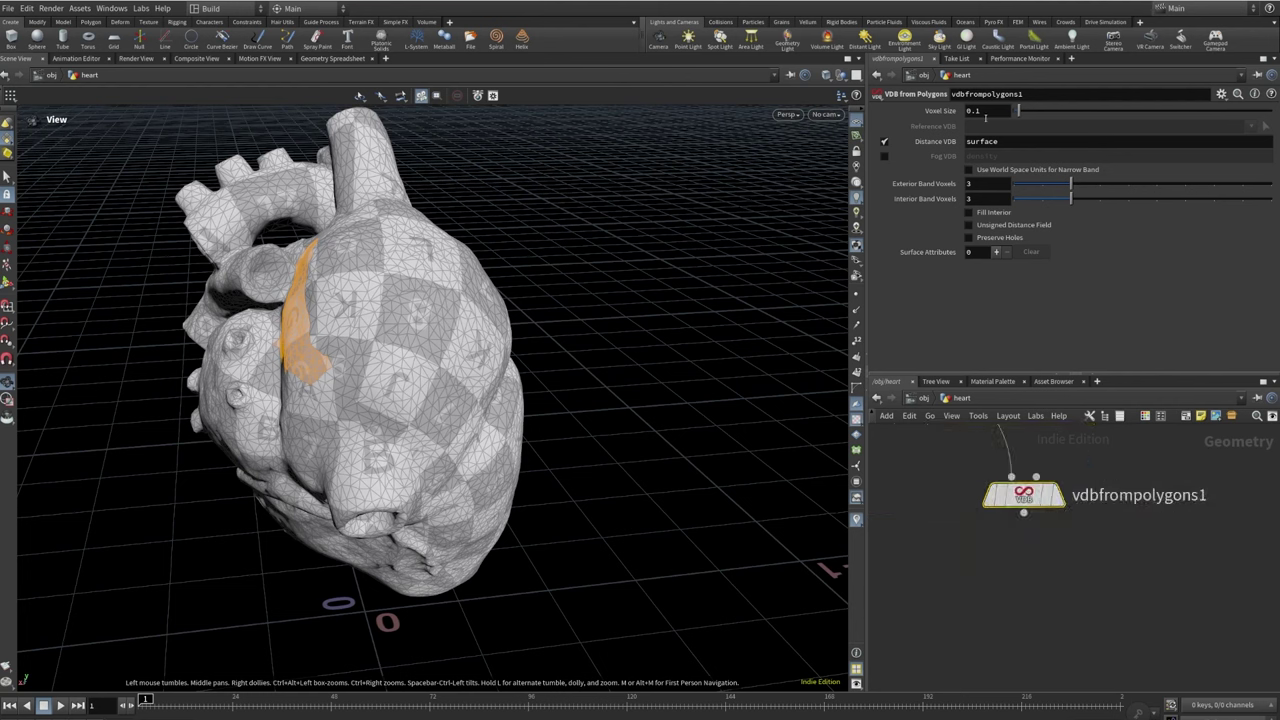
pyautogui.click(988, 114)
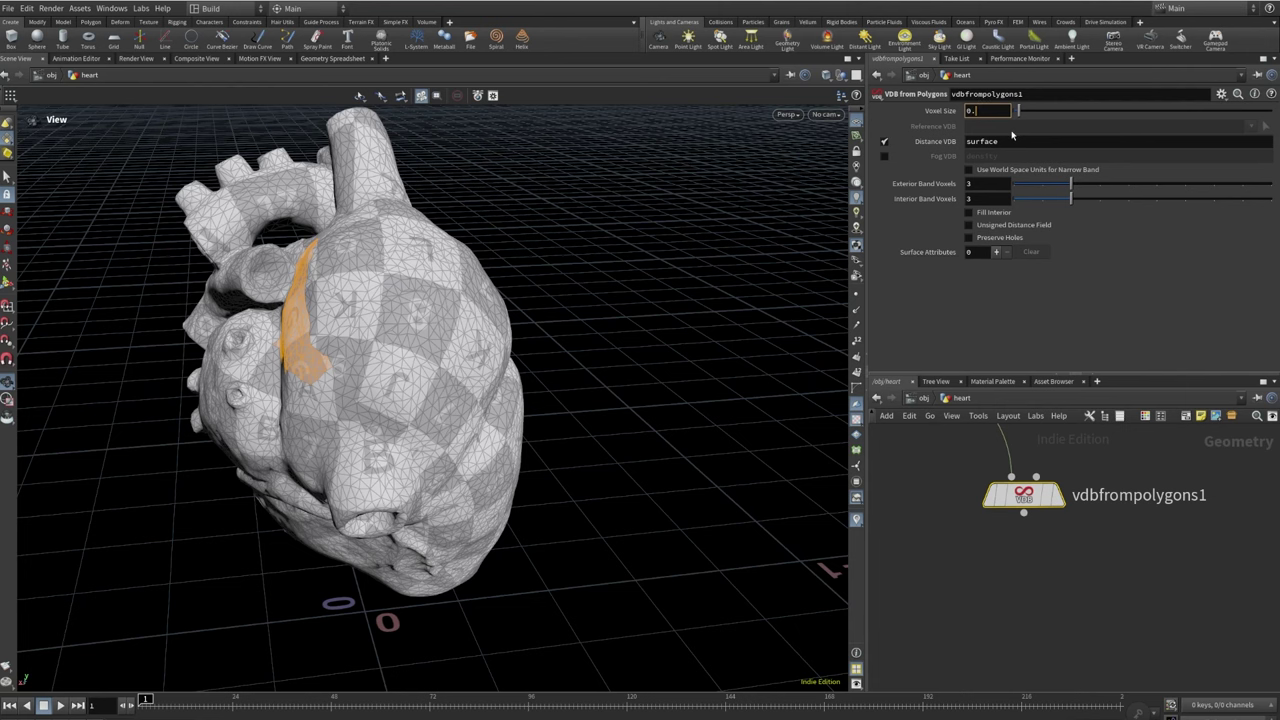
pyautogui.write('0')
pyautogui.write('1')
pyautogui.press('Return')
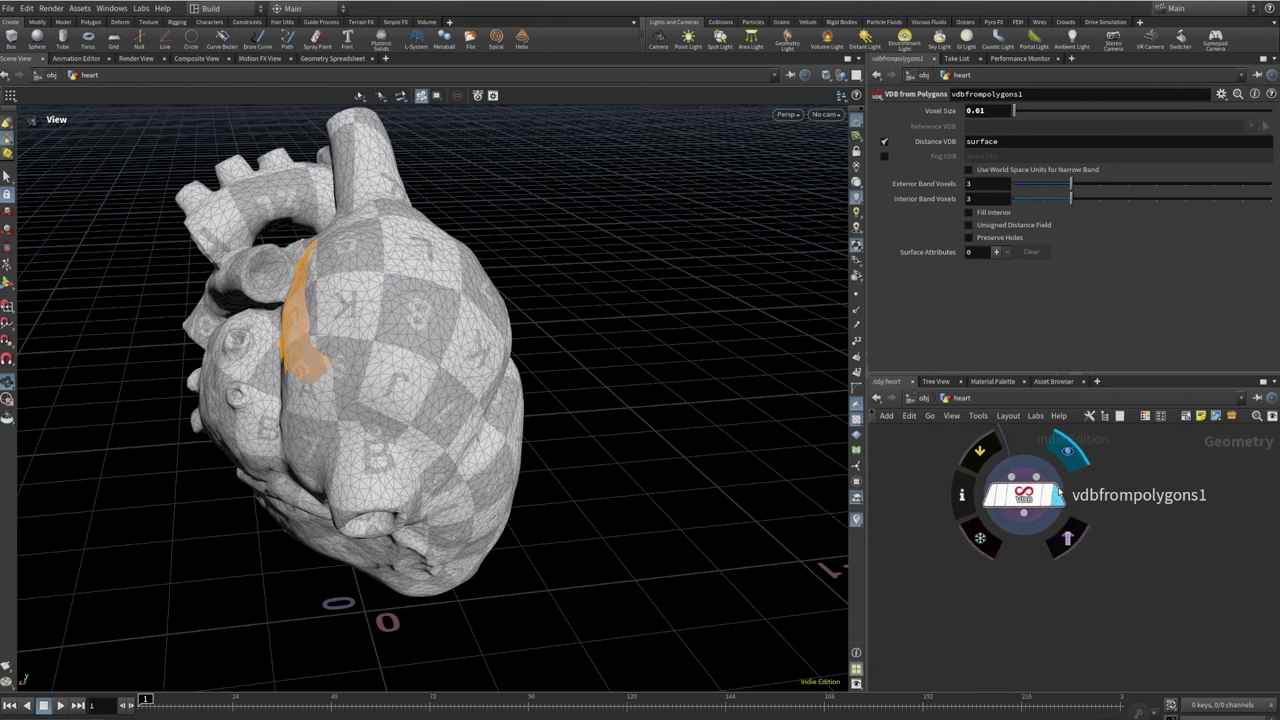
pyautogui.moveTo(389, 325); pyautogui.dragTo(234, 306)
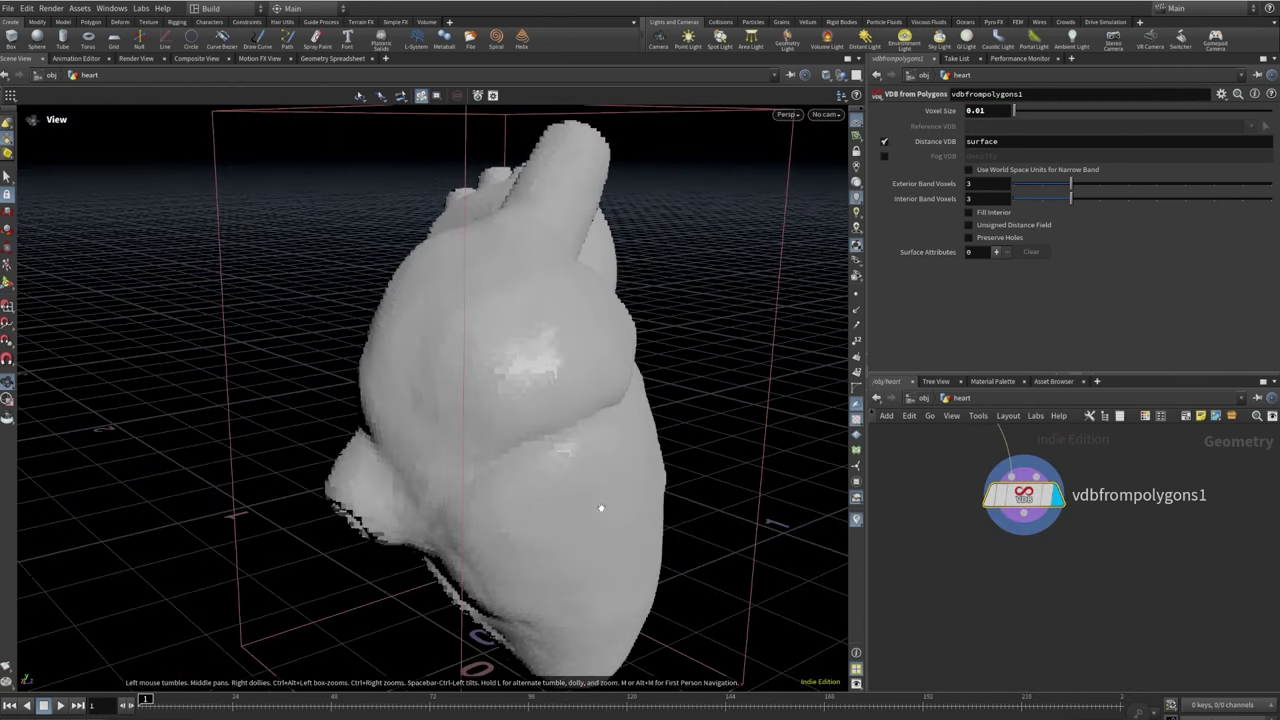
pyautogui.moveTo(603, 509); pyautogui.dragTo(220, 630)
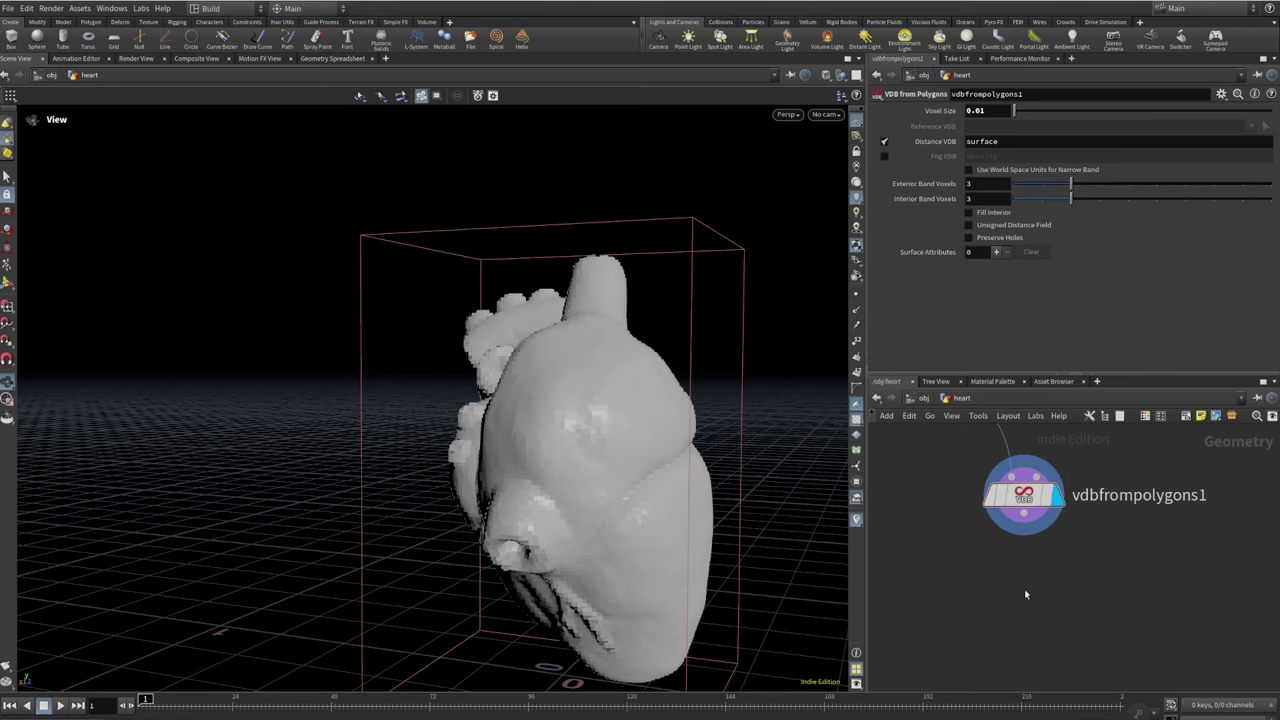
# Add a Convert VDB node fed by vdbfrompolygons1, display it, and set it to convert to Polygons
pyautogui.press('Tab')
pyautogui.write('convert')
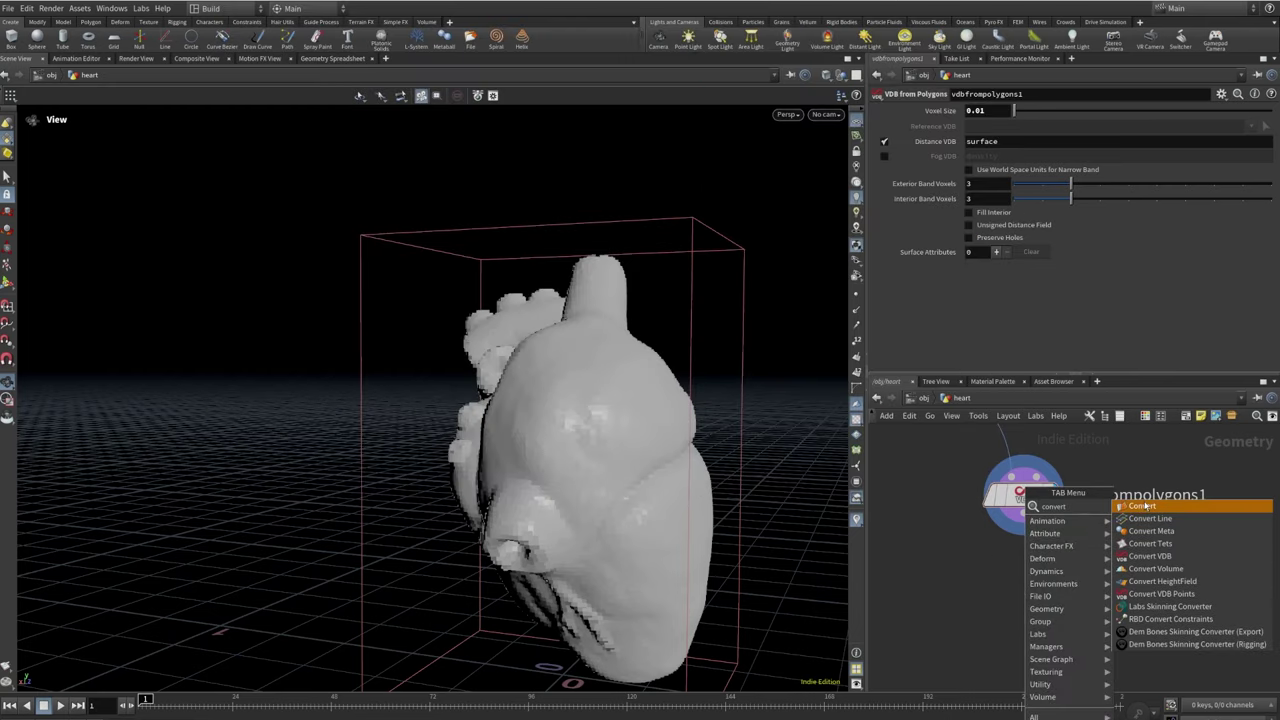
pyautogui.click(1150, 556)
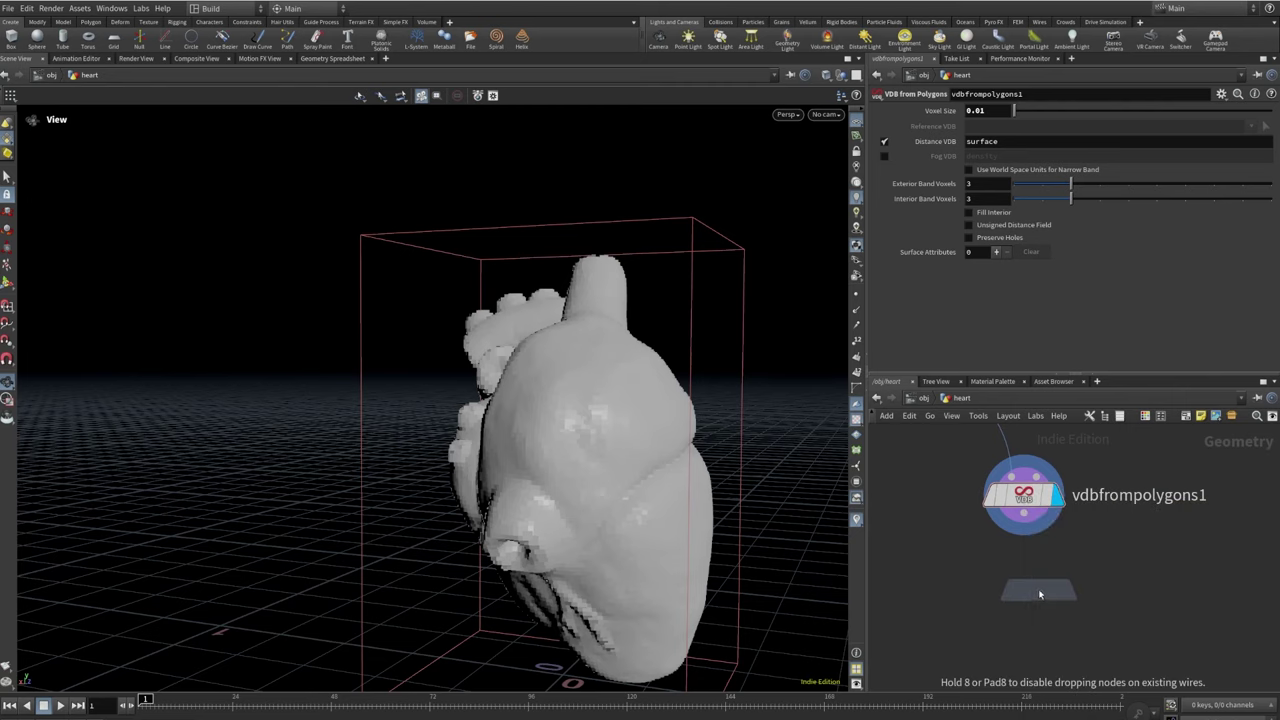
pyautogui.click(1037, 585)
pyautogui.moveTo(1024, 517); pyautogui.dragTo(1037, 588)
pyautogui.click(1037, 588)
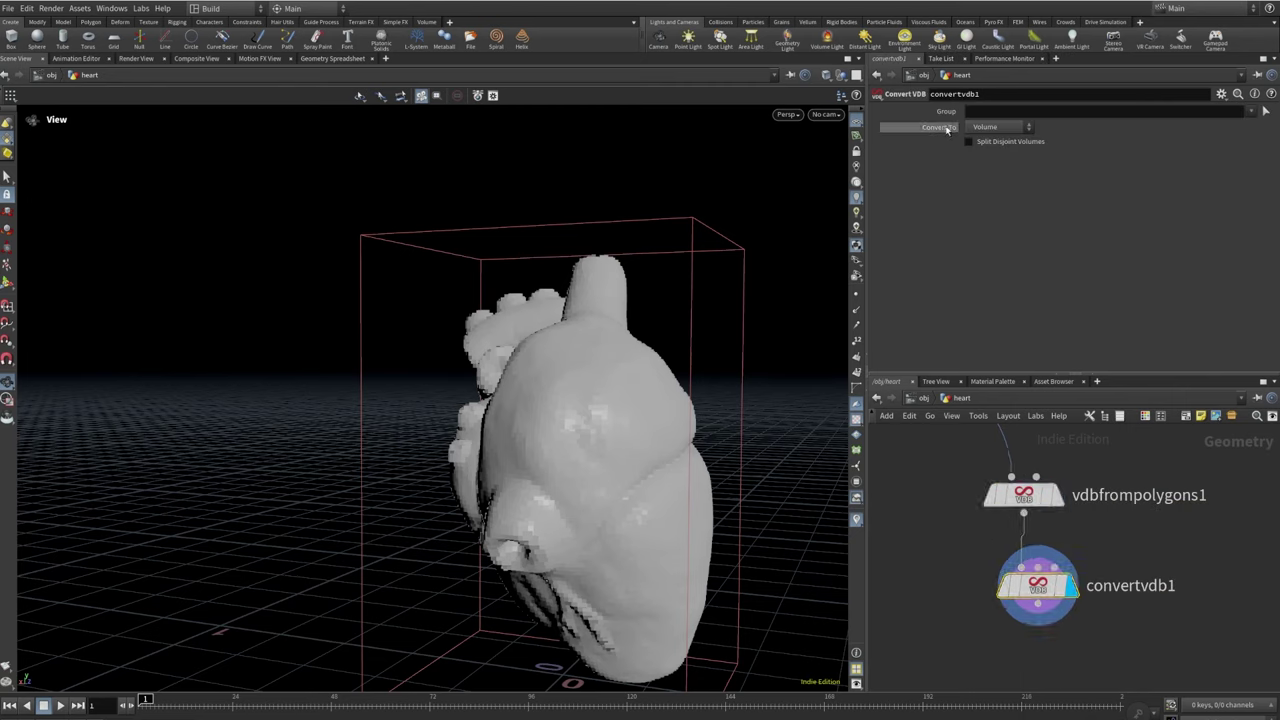
pyautogui.click(995, 127)
pyautogui.click(985, 164)
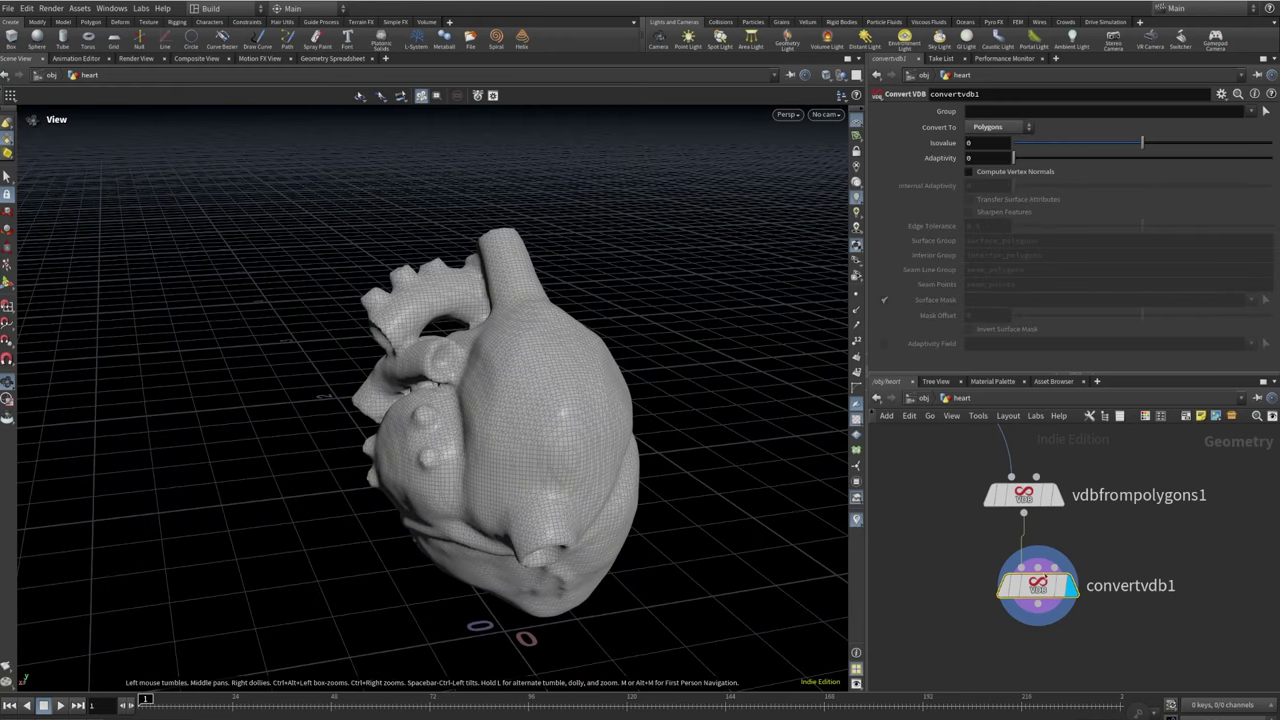
# Add a Remesh node fed by convertvdb1 and display it
pyautogui.scroll(-2, 1086, 620)
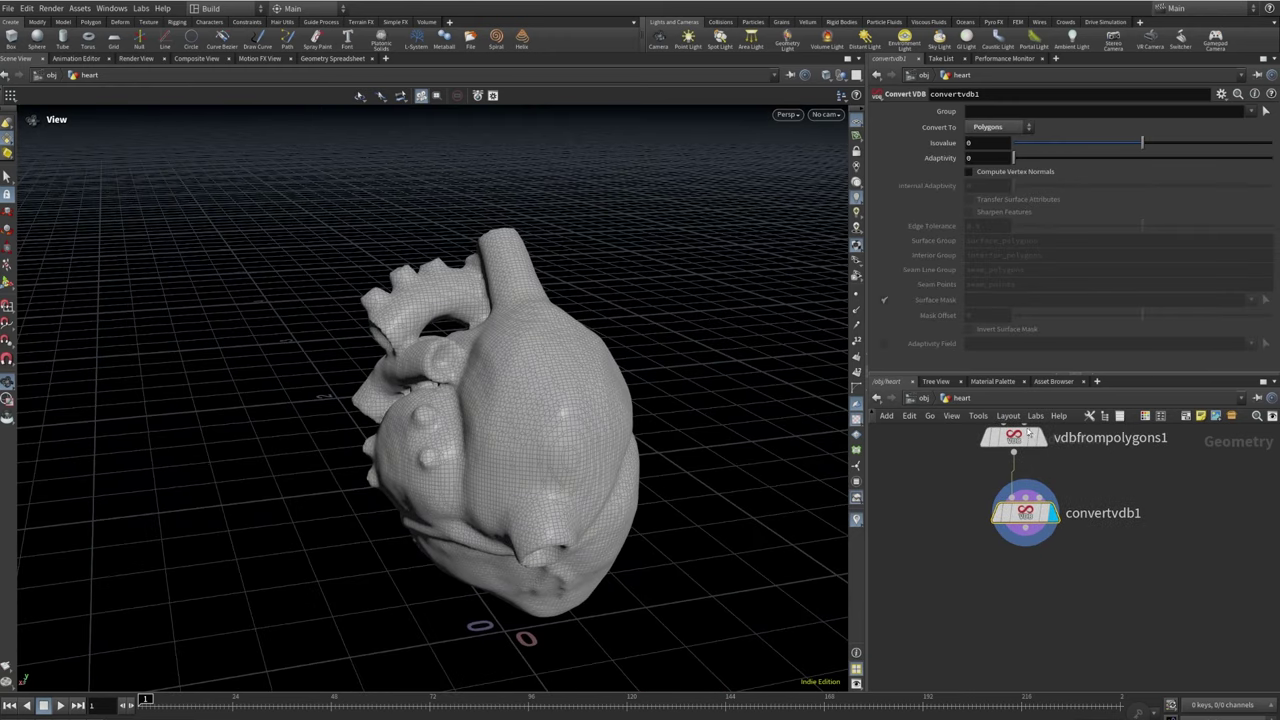
pyautogui.press('Tab')
pyautogui.write('rem')
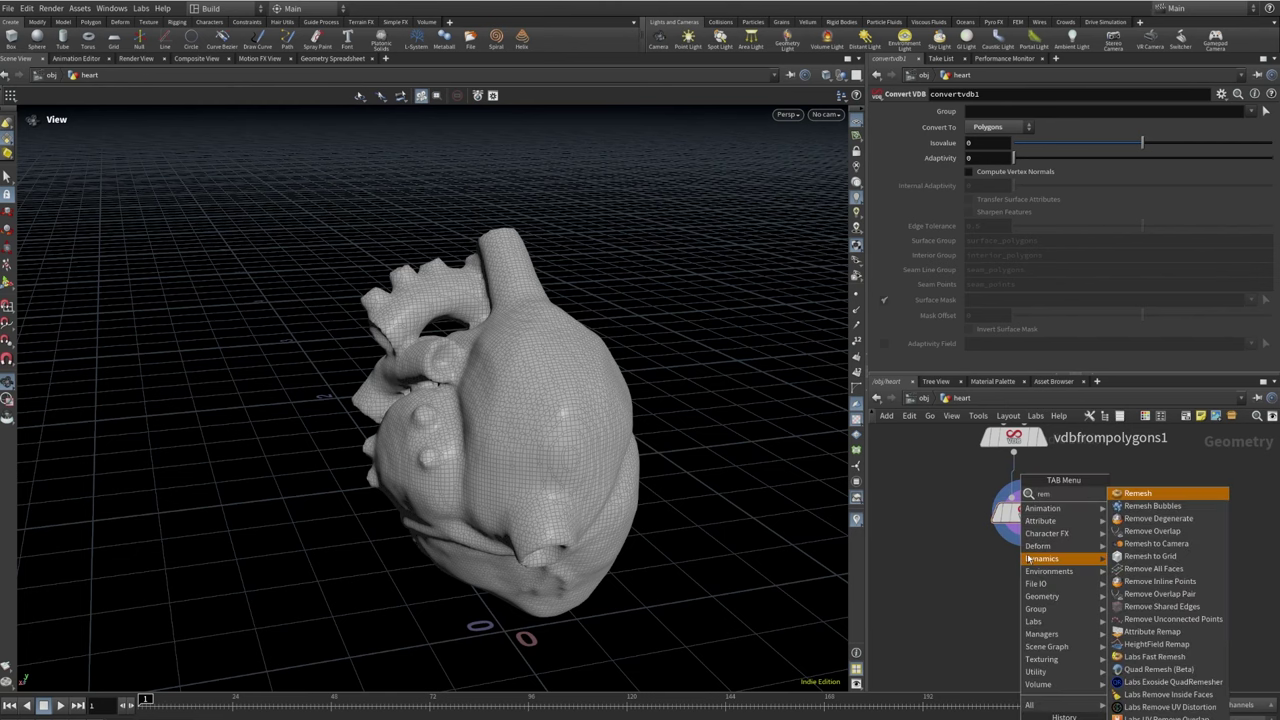
pyautogui.write('e')
pyautogui.click(1138, 493)
pyautogui.click(1000, 592)
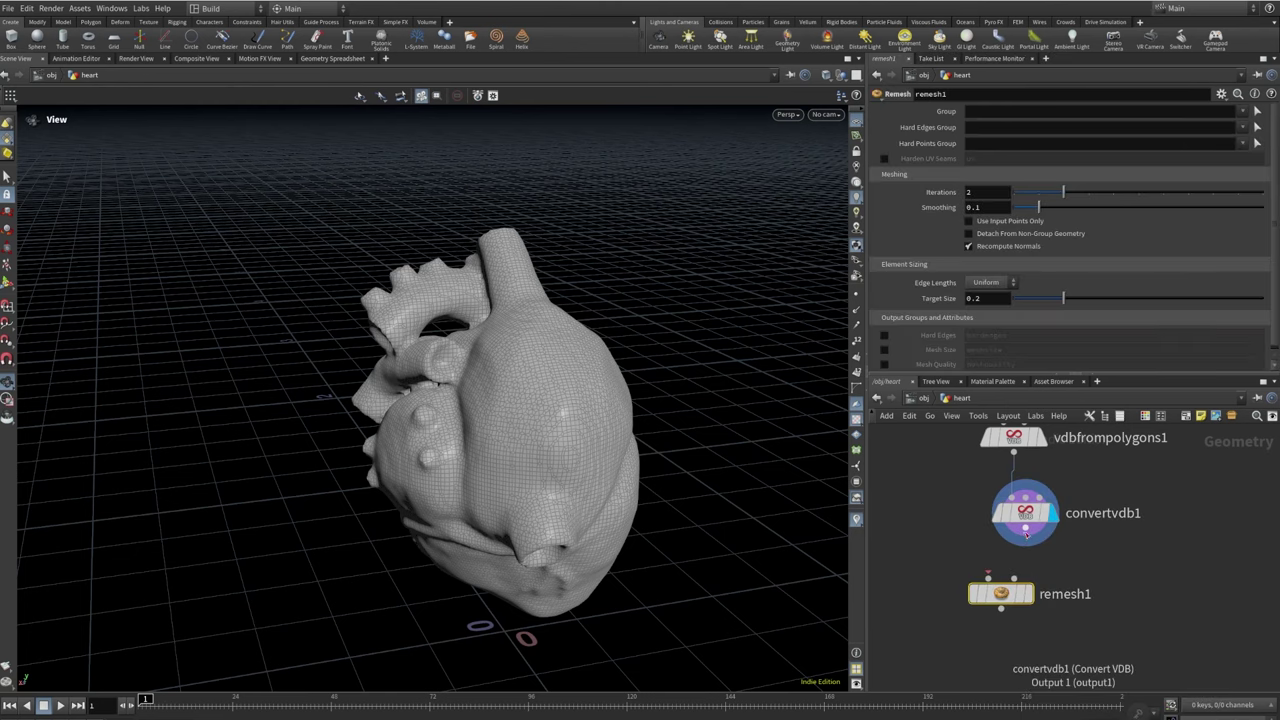
pyautogui.moveTo(1024, 548); pyautogui.dragTo(1035, 590)
pyautogui.click(1028, 594)
# Widen the parameter and network area and set the Remesh node's target size to 0.026
pyautogui.moveTo(864, 470); pyautogui.dragTo(752, 470)
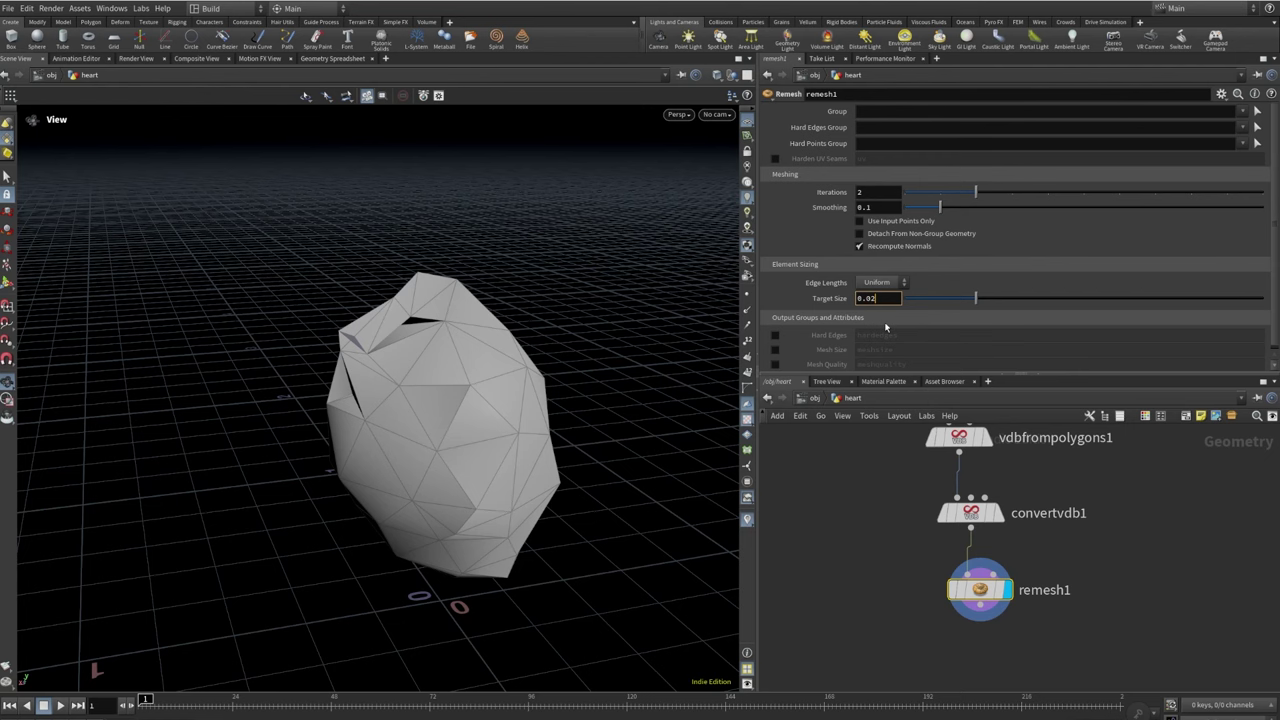
pyautogui.write('0.026')
pyautogui.press('Return')
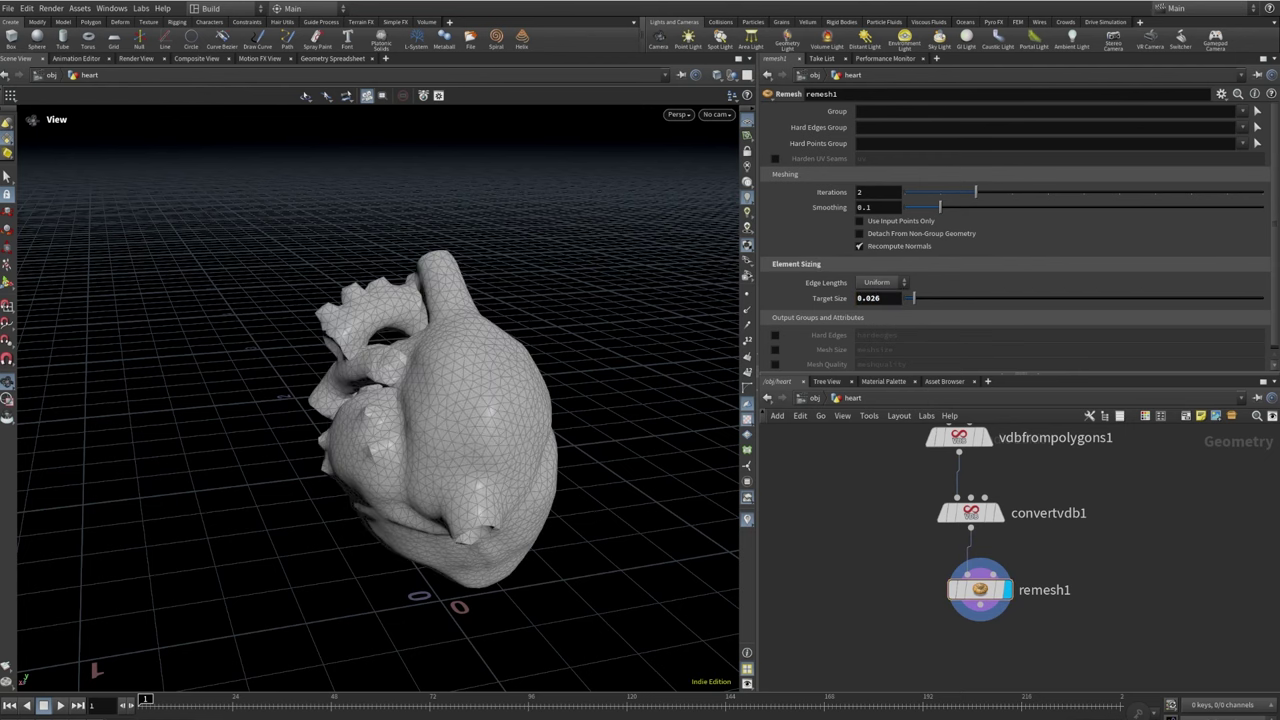
# Compare the original OUT_HEART mesh with the remeshed heart, ending with remesh1 displayed
pyautogui.moveTo(209, 403); pyautogui.dragTo(643, 323)
pyautogui.scroll(-2, 1008, 590)
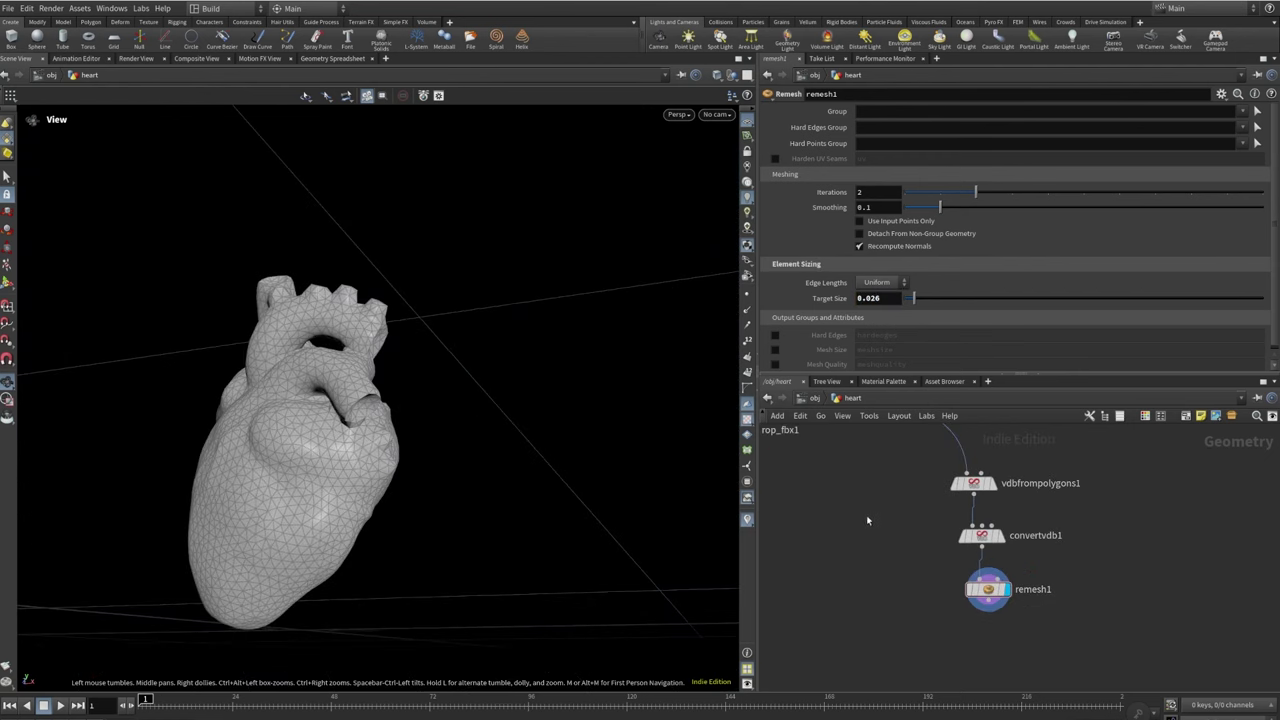
pyautogui.moveTo(869, 521); pyautogui.dragTo(921, 485, button='middle')
pyautogui.click(894, 443)
pyautogui.moveTo(1001, 600); pyautogui.dragTo(885, 470, button='middle')
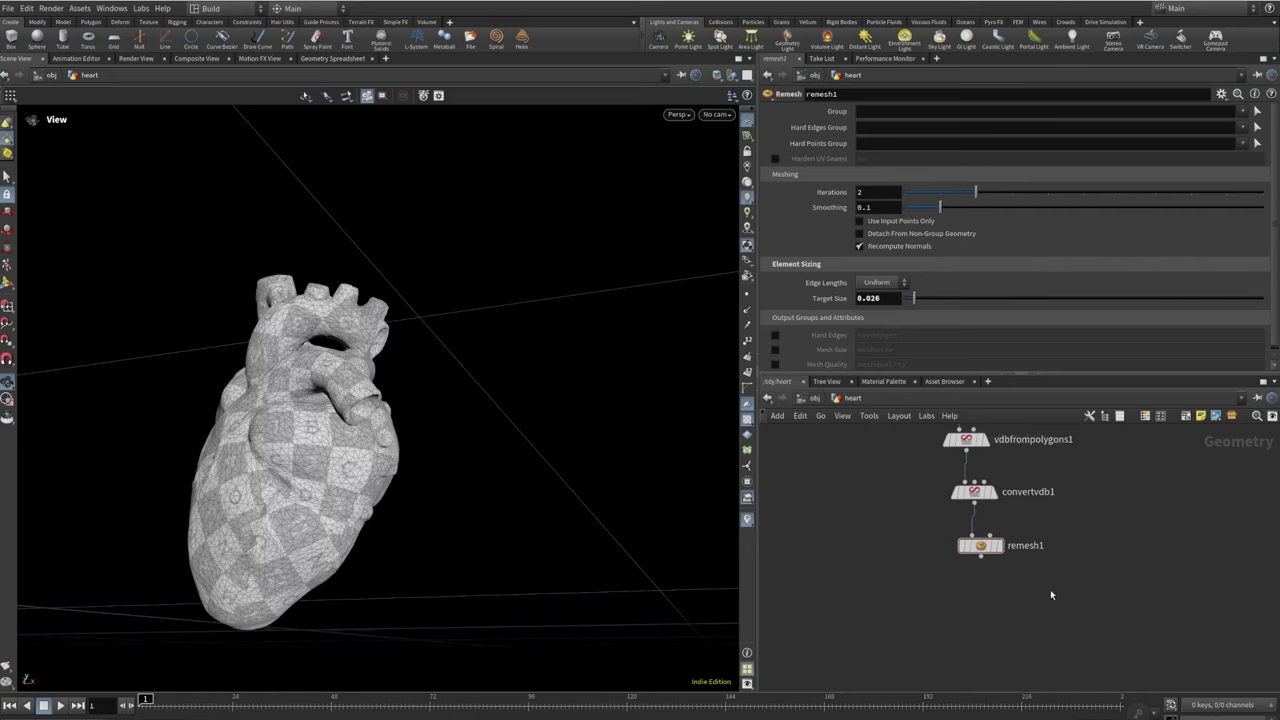
pyautogui.moveTo(1003, 522)
pyautogui.click(998, 546)
pyautogui.moveTo(300, 430); pyautogui.dragTo(331, 406)
pyautogui.moveTo(331, 406); pyautogui.dragTo(386, 443, button='right')
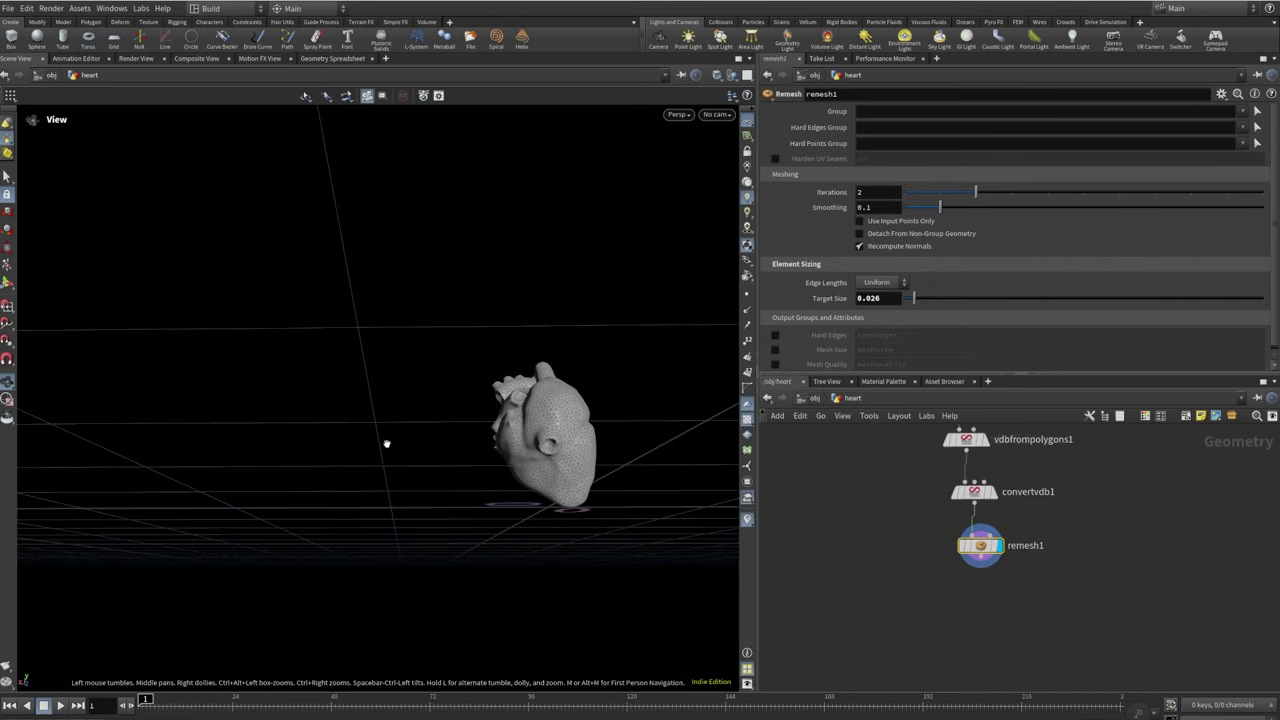
pyautogui.moveTo(386, 443); pyautogui.dragTo(409, 420)
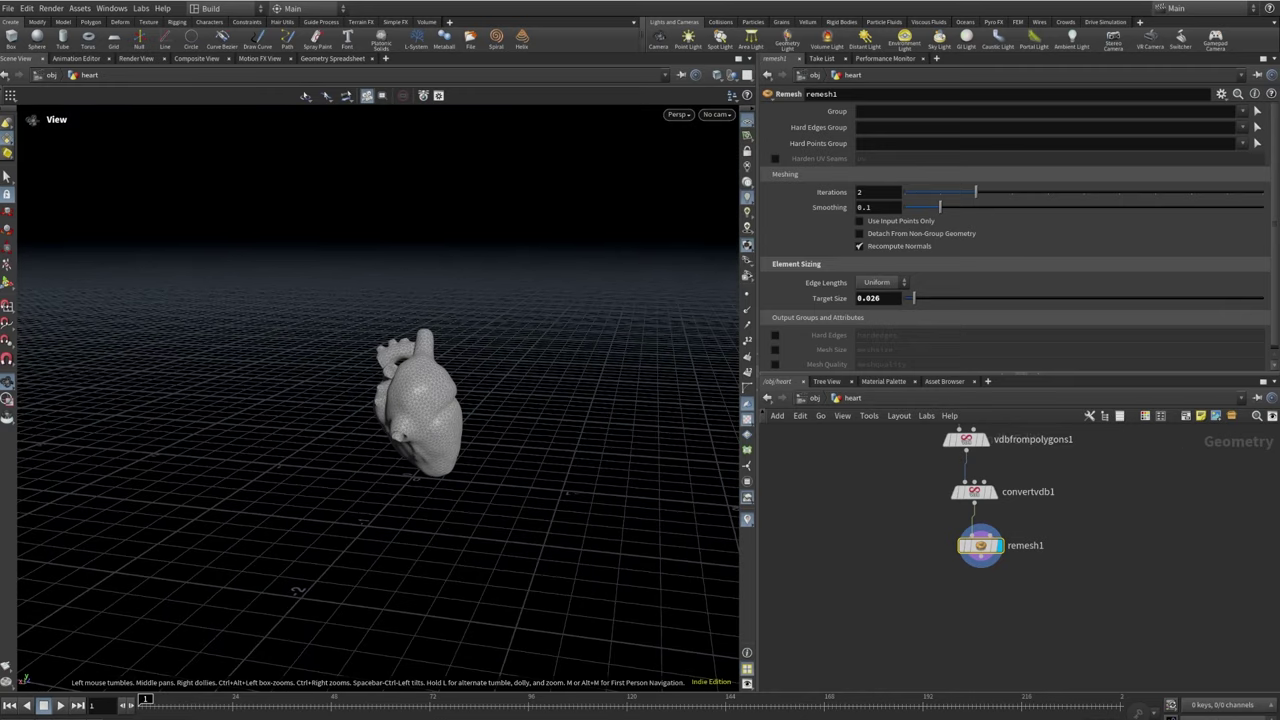
pyautogui.moveTo(333, 371); pyautogui.dragTo(430, 415, button='right')
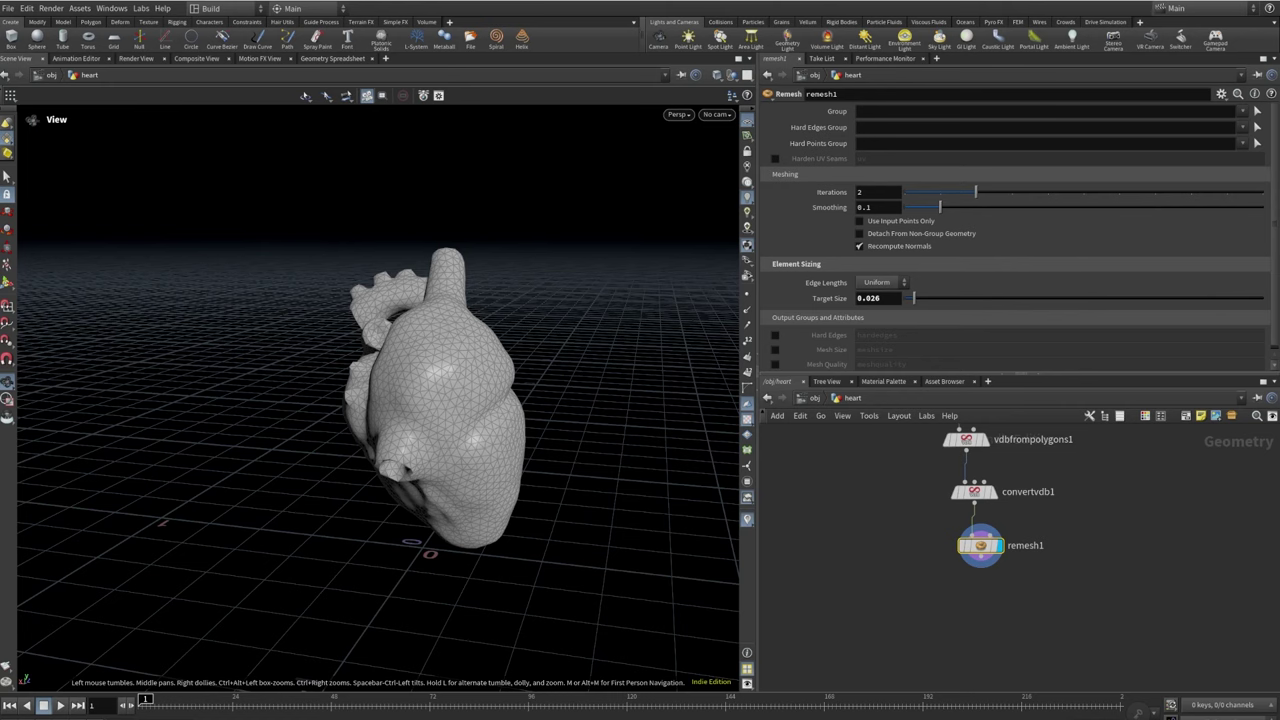
# Add an Attribute Paint node fed by remesh1 and display it
pyautogui.press('Tab')
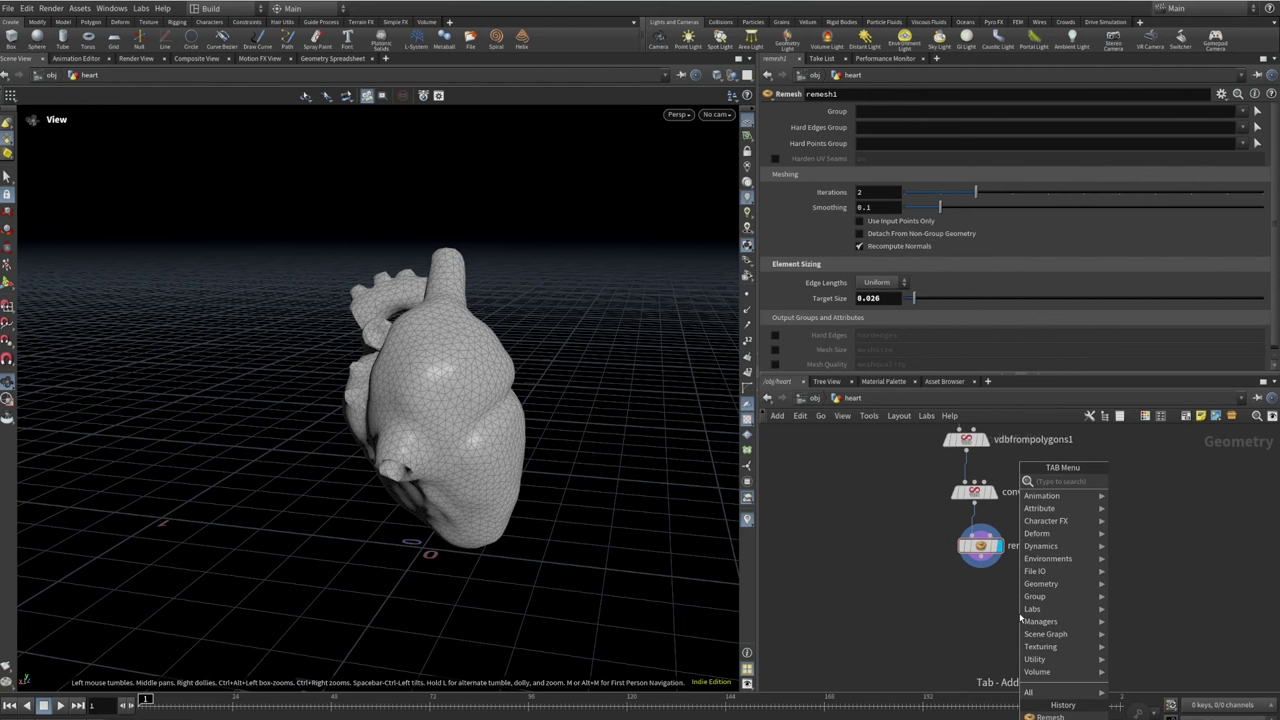
pyautogui.write('attr')
pyautogui.moveTo(1032, 610)
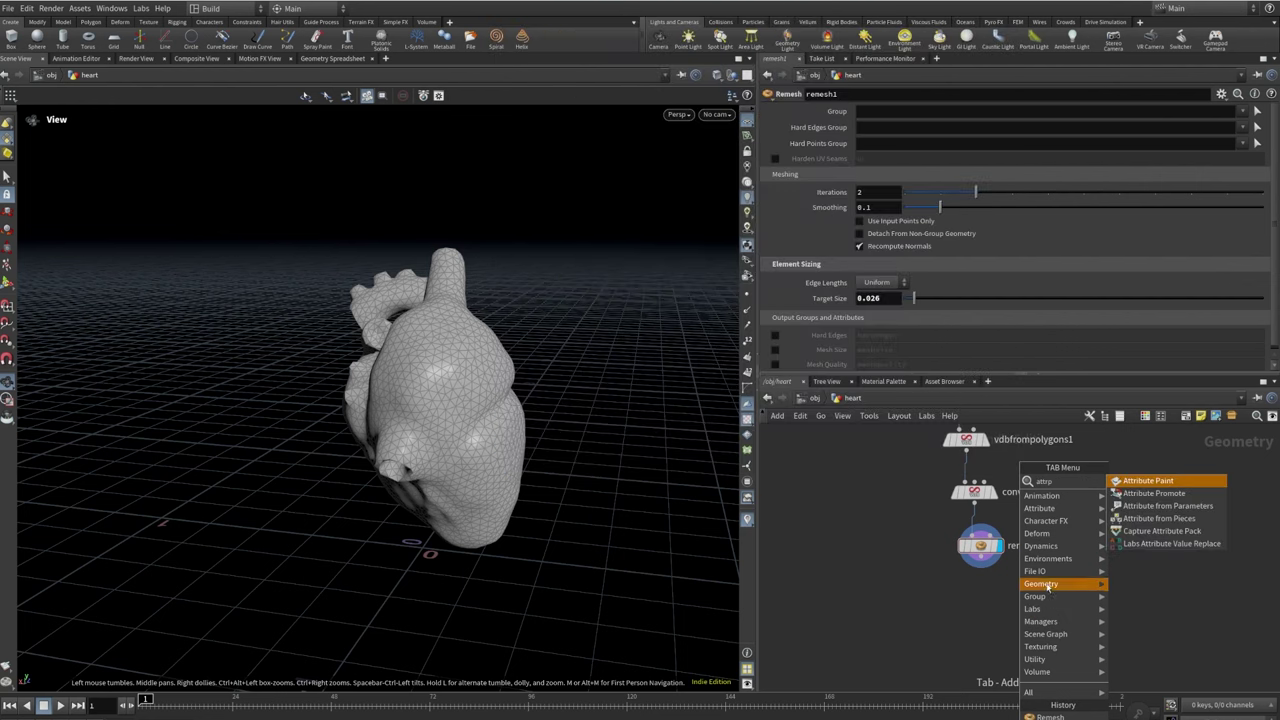
pyautogui.click(1165, 480)
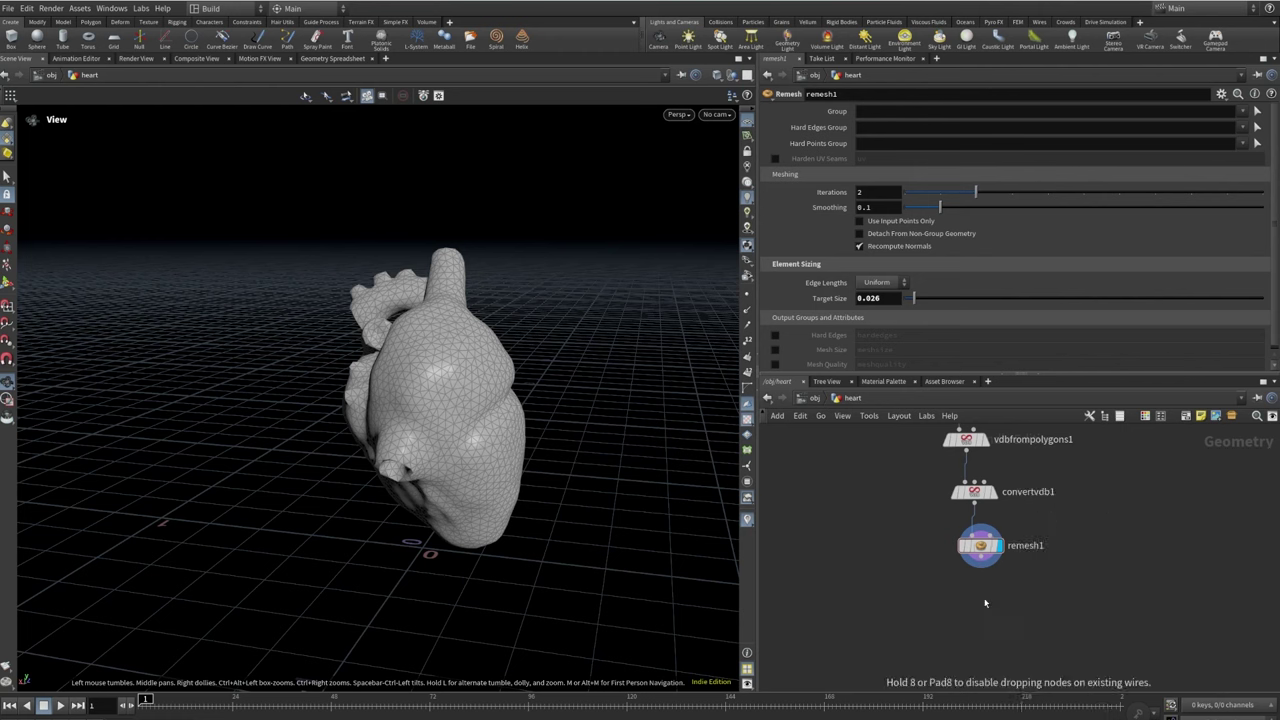
pyautogui.click(985, 603)
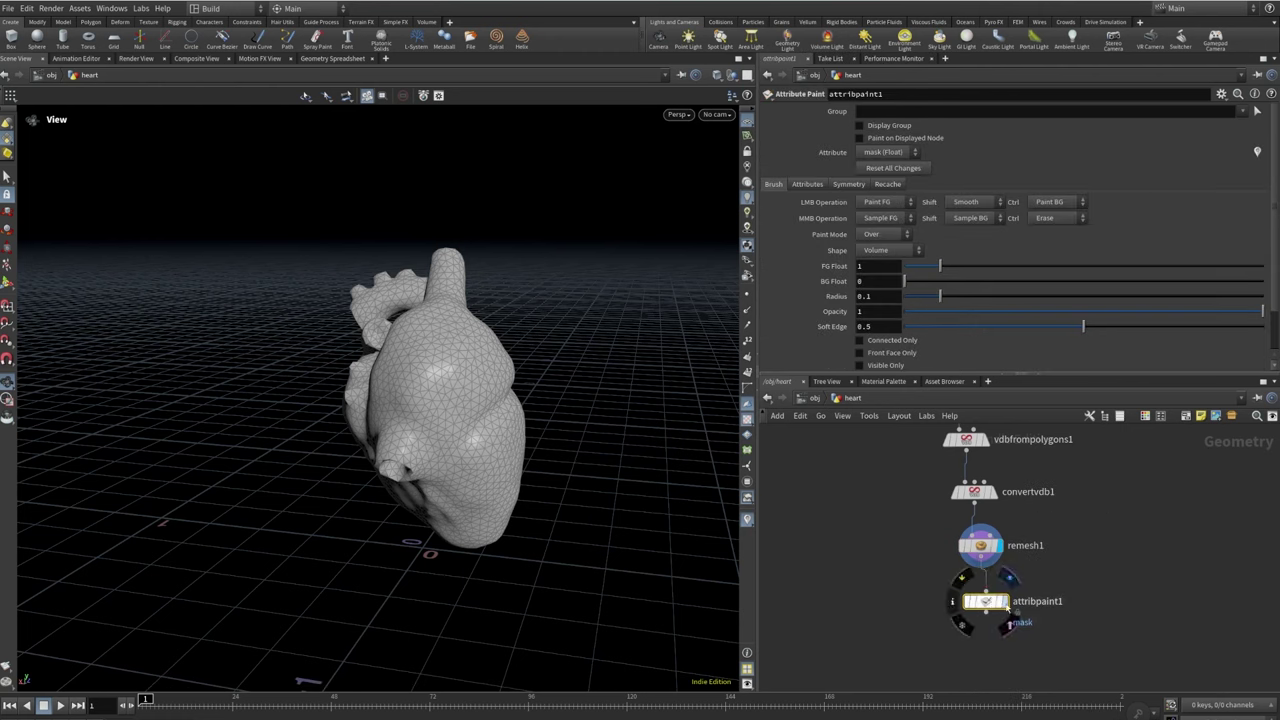
pyautogui.click(1008, 578)
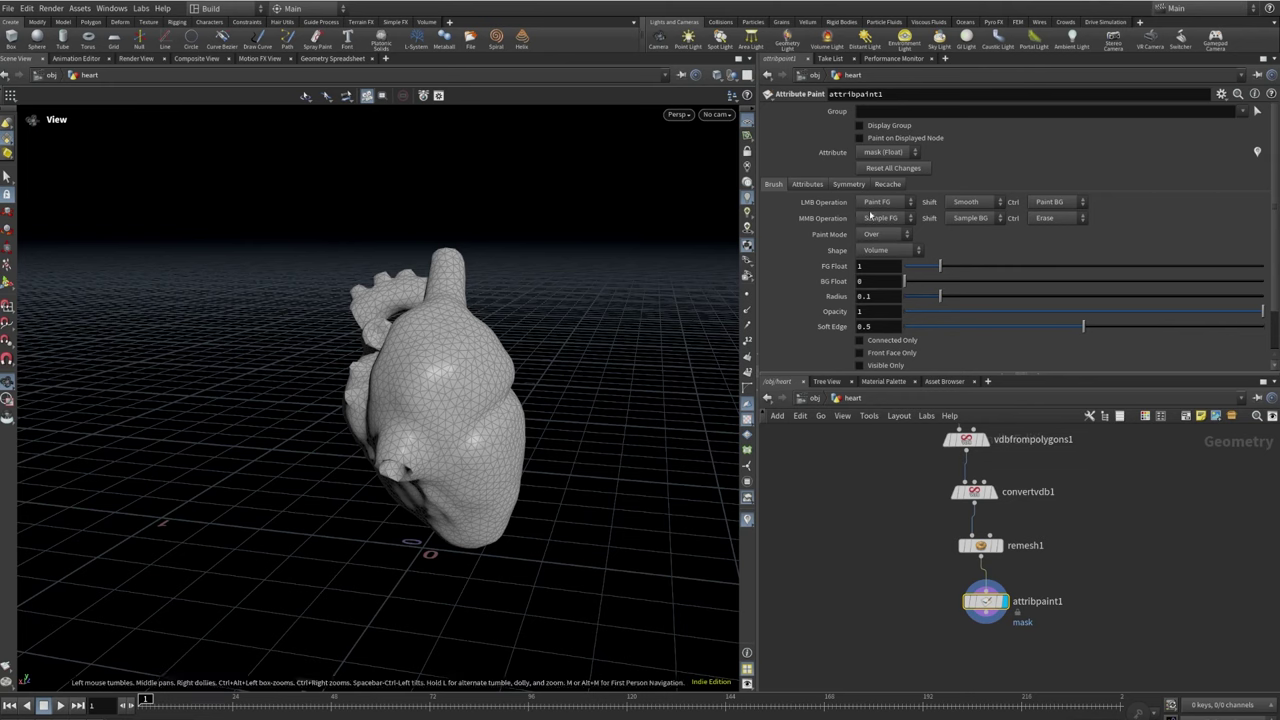
# Rename the painted attribute of attribpaint1 to stretchstiffness
pyautogui.click(807, 184)
pyautogui.click(900, 221)
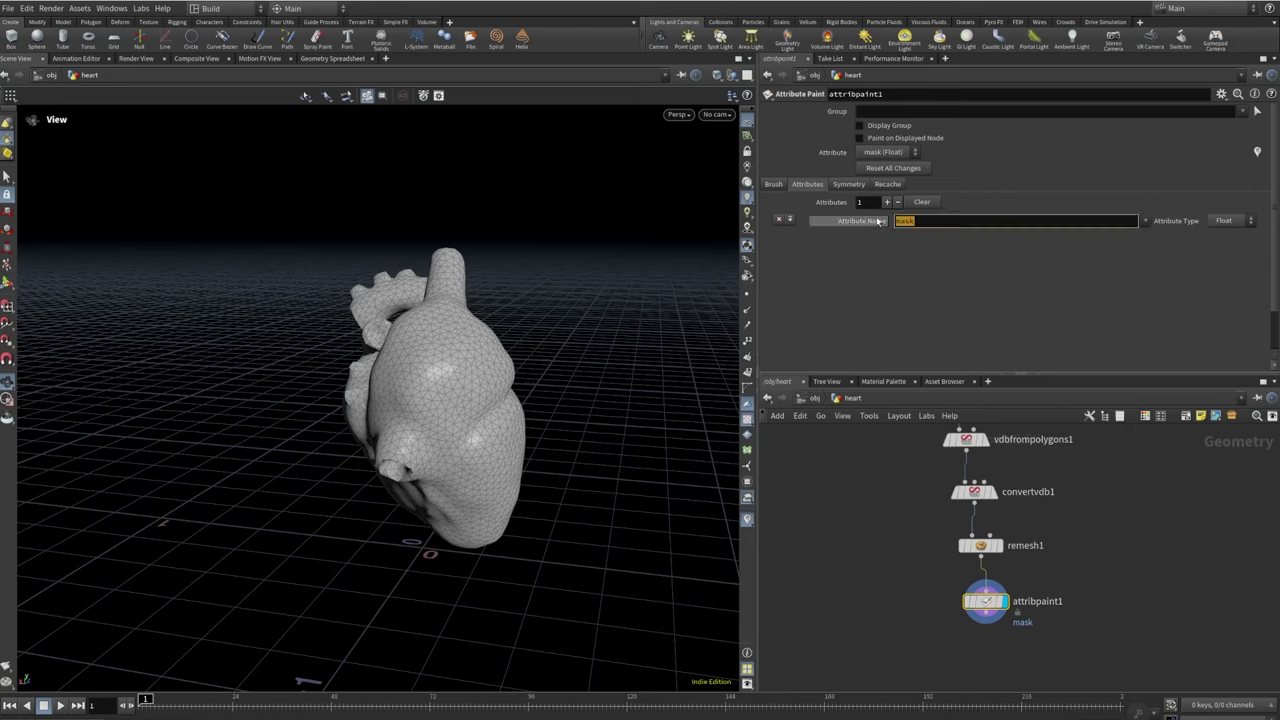
pyautogui.write('stretch')
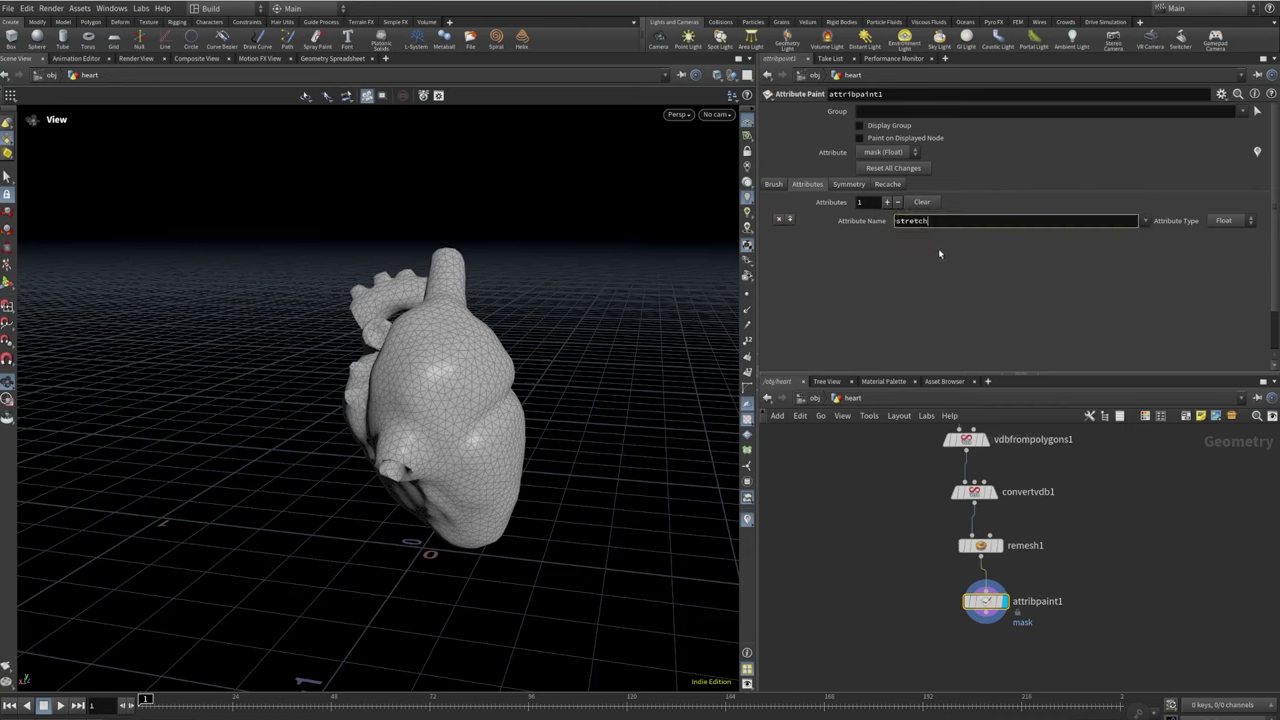
pyautogui.write('stiffness')
pyautogui.press('Return')
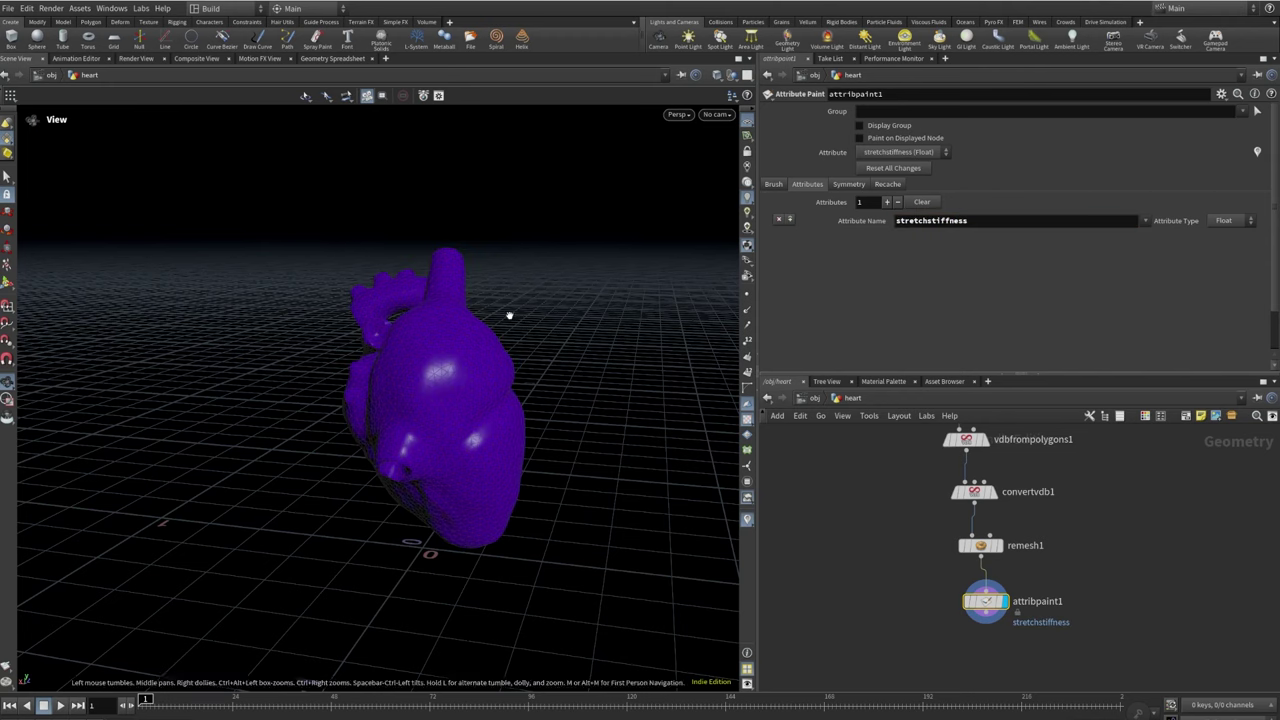
# Paint the foreground value 1 over the whole heart from all sides with a 0.60-radius brush
pyautogui.click(8, 283)
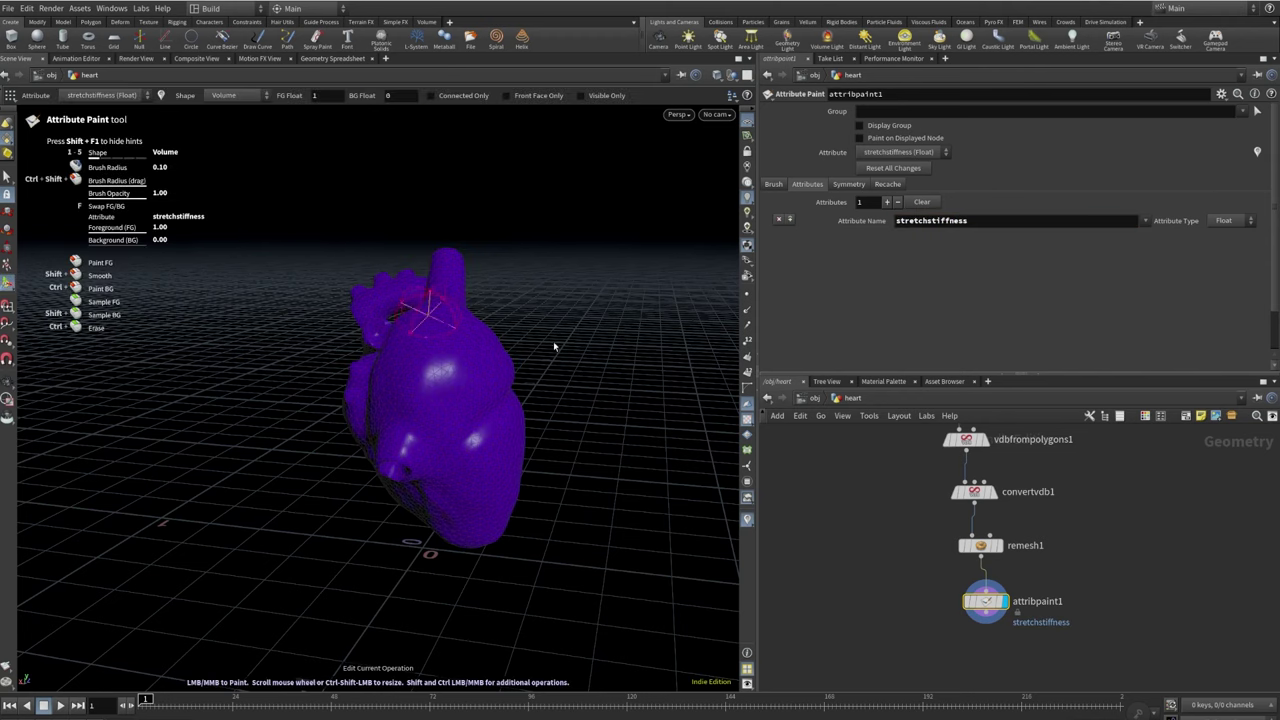
pyautogui.press('Escape')
pyautogui.moveTo(403, 357)
pyautogui.mouseDown()
pyautogui.moveTo(514, 349)
pyautogui.moveTo(534, 397)
pyautogui.moveTo(454, 384)
pyautogui.moveTo(420, 330)
pyautogui.mouseUp()
pyautogui.press('Return')
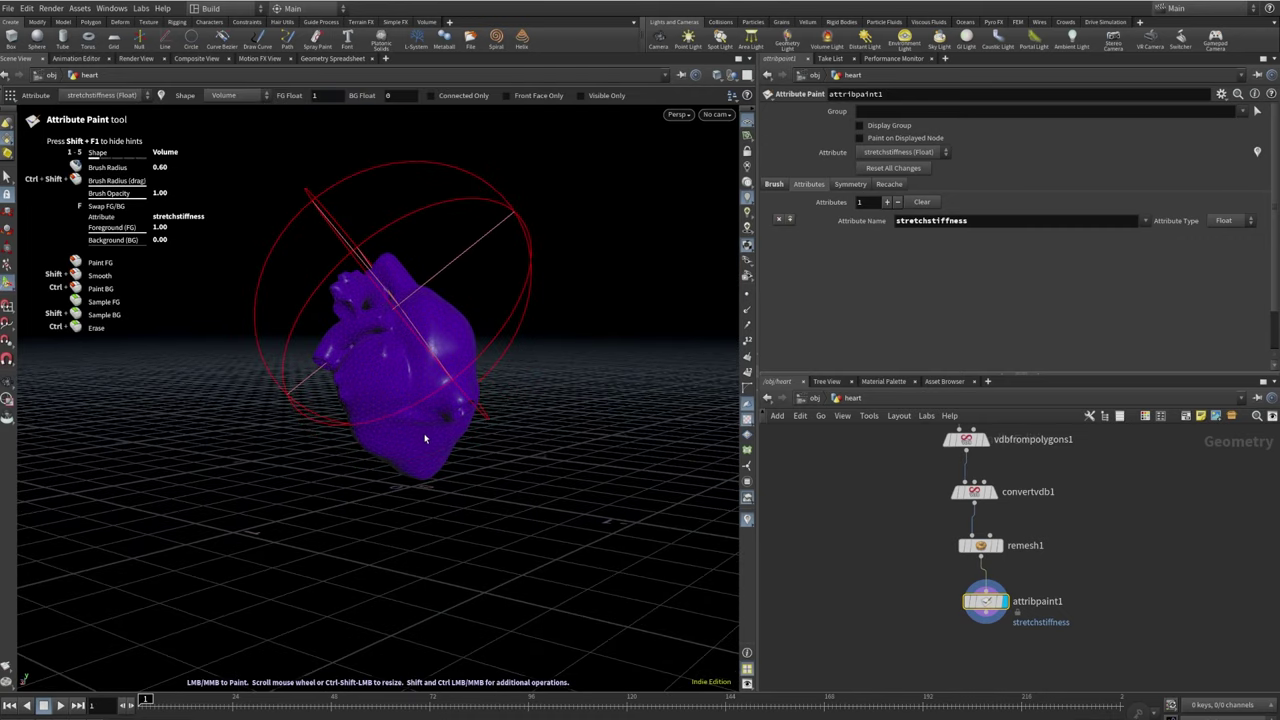
pyautogui.moveTo(424, 438)
pyautogui.mouseDown()
pyautogui.moveTo(453, 374)
pyautogui.moveTo(350, 307)
pyautogui.moveTo(381, 421)
pyautogui.moveTo(319, 352)
pyautogui.moveTo(407, 366)
pyautogui.moveTo(411, 418)
pyautogui.moveTo(442, 317)
pyautogui.moveTo(439, 356)
pyautogui.moveTo(364, 380)
pyautogui.moveTo(371, 339)
pyautogui.moveTo(436, 313)
pyautogui.moveTo(666, 340)
pyautogui.moveTo(828, 323)
pyautogui.moveTo(285, 406)
pyautogui.moveTo(723, 378)
pyautogui.moveTo(508, 380)
pyautogui.mouseUp()
pyautogui.press('Escape')
pyautogui.press('Return')
pyautogui.press('Escape')
pyautogui.press('Return')
# Set the brush opacity to 0.48 and radius to about 0.2, and test a lower-stiffness patch on the heart's side
pyautogui.click(774, 184)
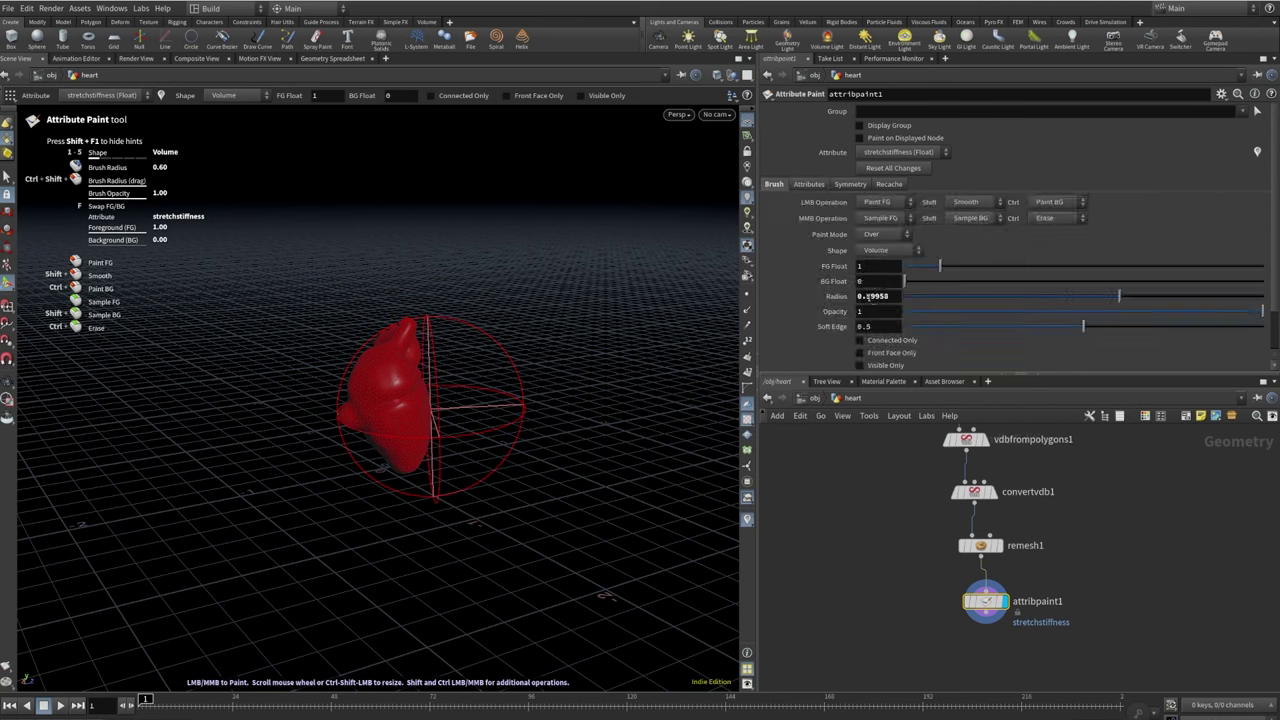
pyautogui.click(1076, 311)
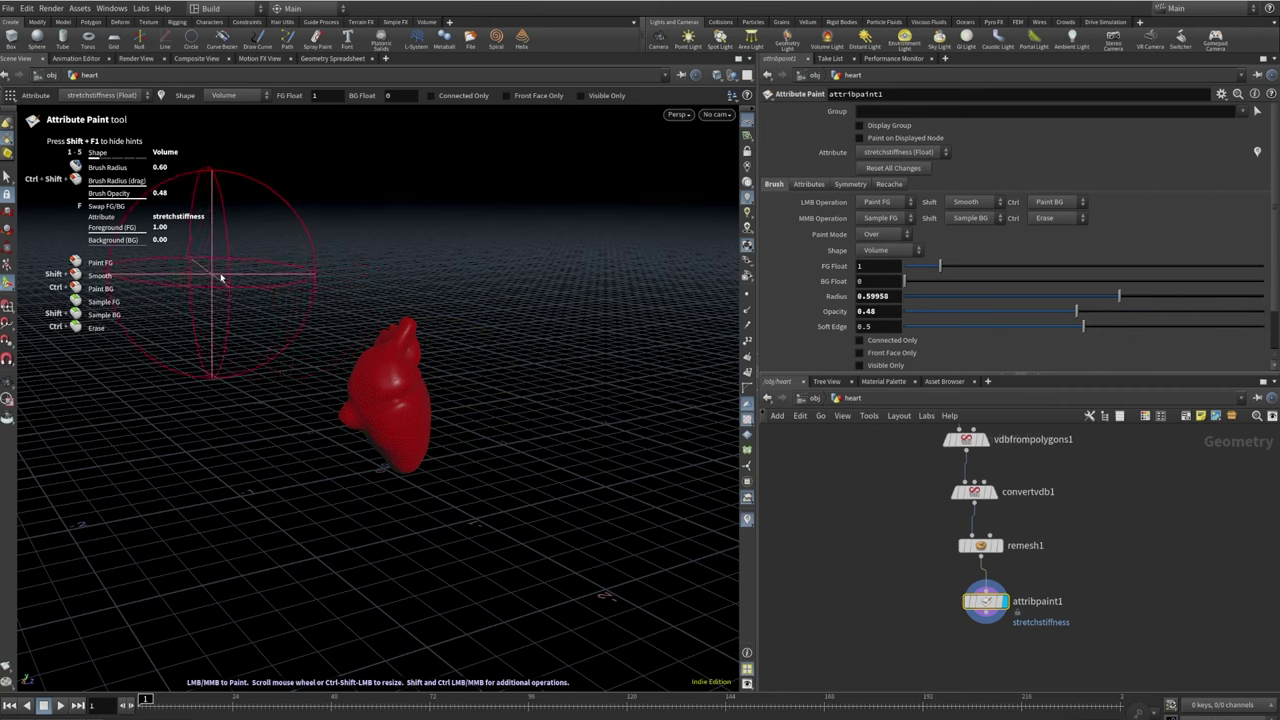
pyautogui.keyDown('alt'); pyautogui.moveTo(229, 257); pyautogui.dragTo(398, 395); pyautogui.keyUp('alt')
pyautogui.scroll(-5, 378, 384)
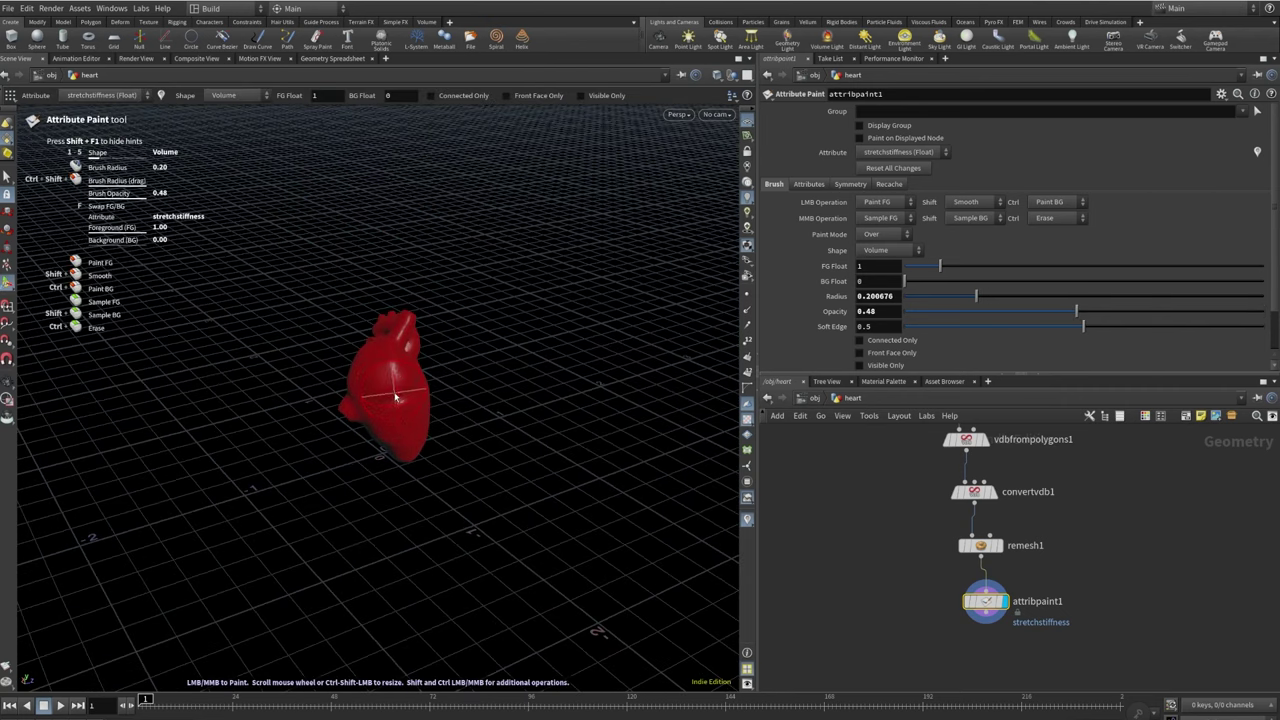
pyautogui.press('Escape')
pyautogui.press('Return')
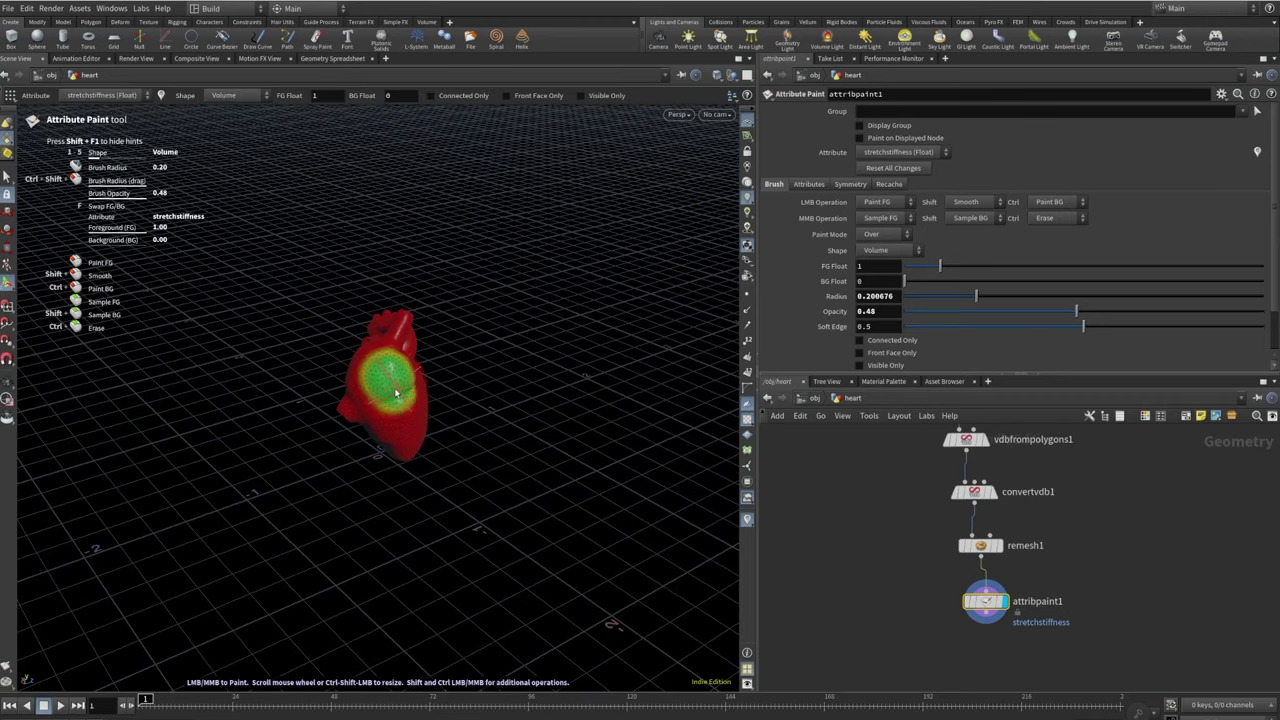
# Paint reduced stretchstiffness over the bulging wall above the small vessel stub on the heart's opposite side
pyautogui.press('Escape')
pyautogui.moveTo(396, 394)
pyautogui.mouseDown()
pyautogui.moveTo(403, 343)
pyautogui.moveTo(626, 326)
pyautogui.moveTo(626, 312)
pyautogui.mouseUp()
pyautogui.press('Return')
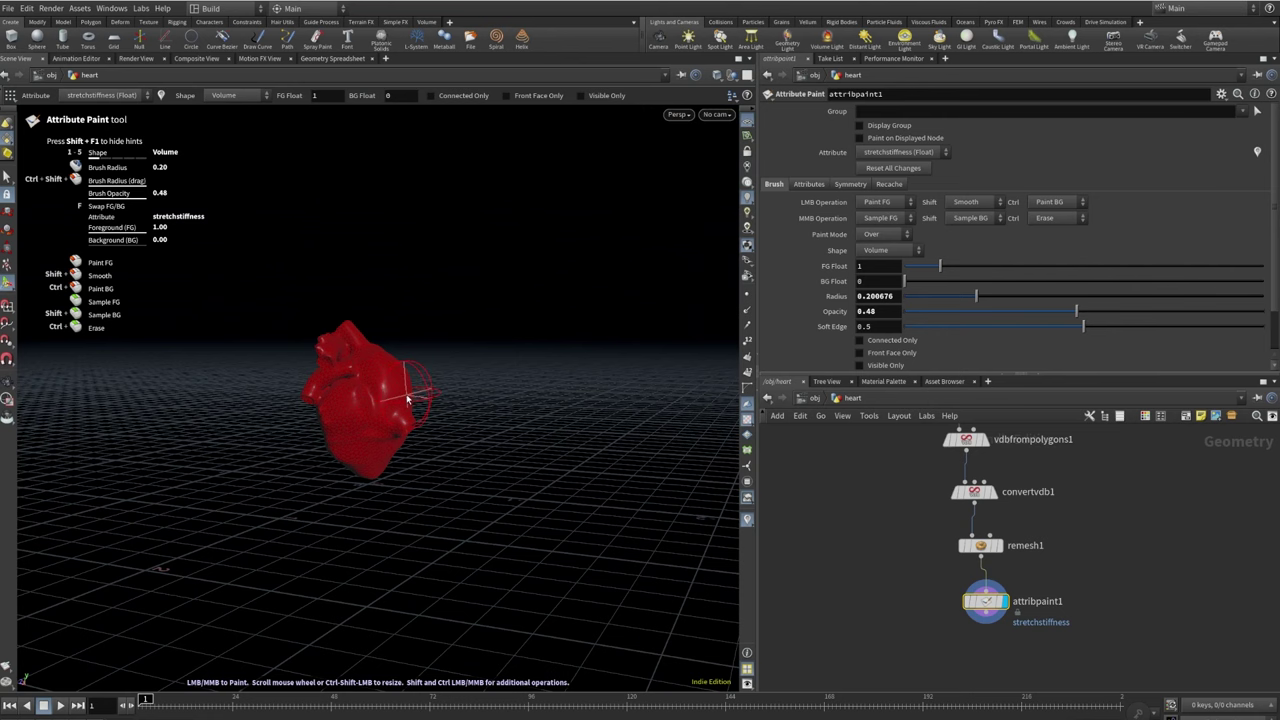
pyautogui.moveTo(420, 398); pyautogui.dragTo(395, 425)
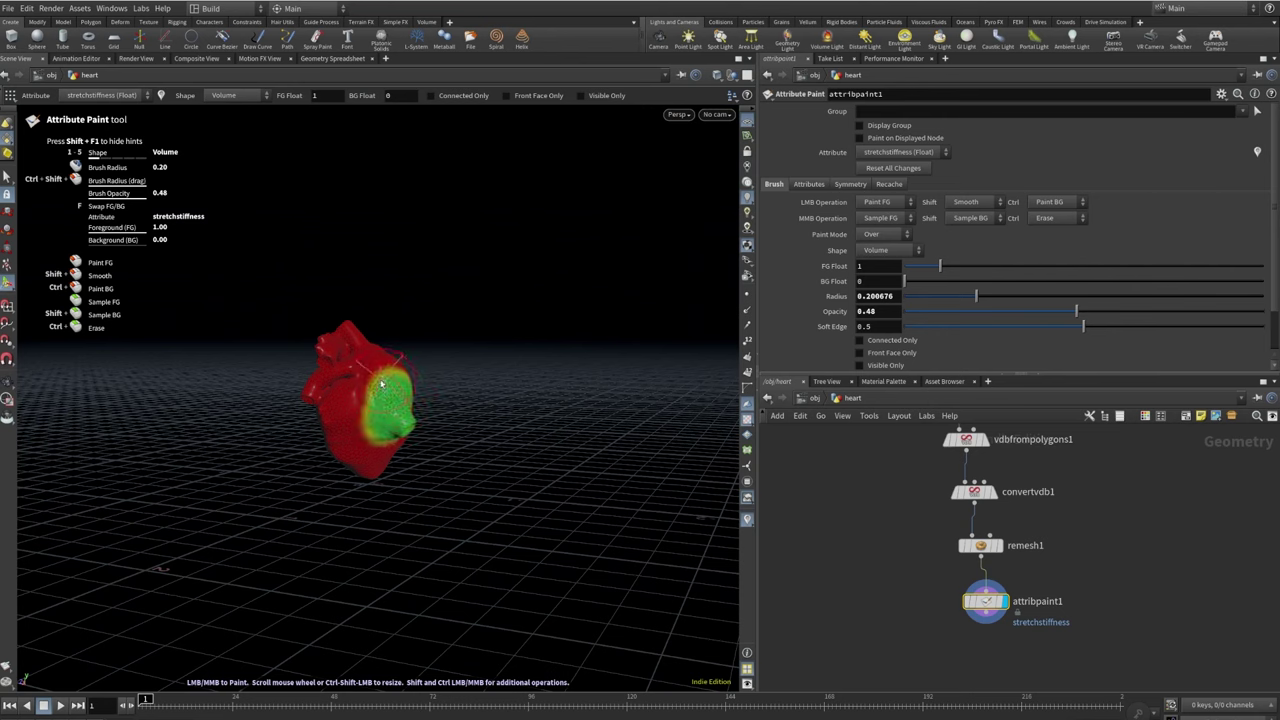
pyautogui.moveTo(372, 378); pyautogui.dragTo(380, 380)
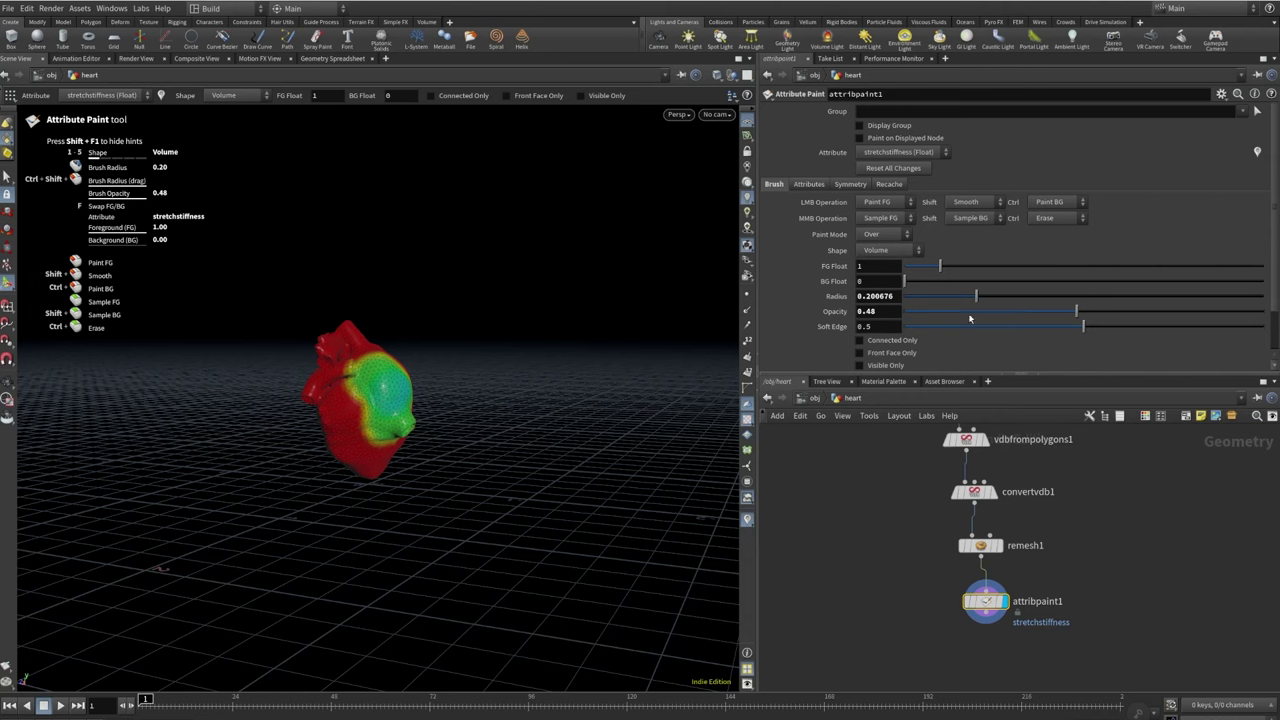
# Set the brush opacity to 0.642 and radius to 0.131, and lower the stiffness further within the bulging wall's patch
pyautogui.click(1134, 310)
pyautogui.click(949, 295)
pyautogui.moveTo(396, 401)
pyautogui.mouseDown()
pyautogui.moveTo(400, 365)
pyautogui.moveTo(392, 412)
pyautogui.moveTo(410, 436)
pyautogui.moveTo(424, 384)
pyautogui.moveTo(366, 414)
pyautogui.moveTo(434, 380)
pyautogui.moveTo(372, 416)
pyautogui.mouseUp()
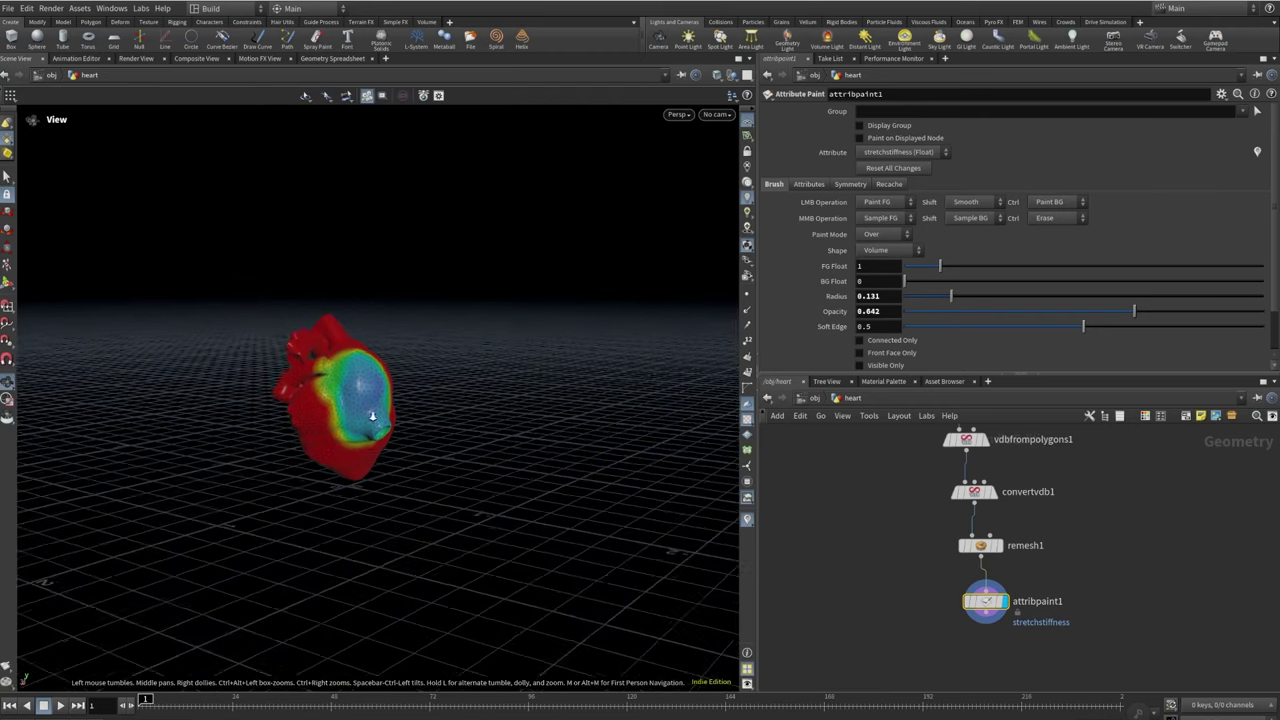
# Paint reduced stretchstiffness over the front of the heart, covering the arched vessels and the upper chamber area
pyautogui.keyDown('alt'); pyautogui.moveTo(372, 416); pyautogui.dragTo(391, 370, button='right'); pyautogui.keyUp('alt')
pyautogui.moveTo(391, 370)
pyautogui.mouseDown()
pyautogui.moveTo(369, 349)
pyautogui.moveTo(397, 434)
pyautogui.moveTo(405, 417)
pyautogui.moveTo(398, 435)
pyautogui.moveTo(412, 434)
pyautogui.moveTo(400, 417)
pyautogui.moveTo(380, 420)
pyautogui.moveTo(361, 328)
pyautogui.moveTo(407, 399)
pyautogui.moveTo(400, 426)
pyautogui.moveTo(393, 409)
pyautogui.moveTo(444, 432)
pyautogui.moveTo(206, 415)
pyautogui.moveTo(420, 420)
pyautogui.mouseUp()
pyautogui.press('Escape')
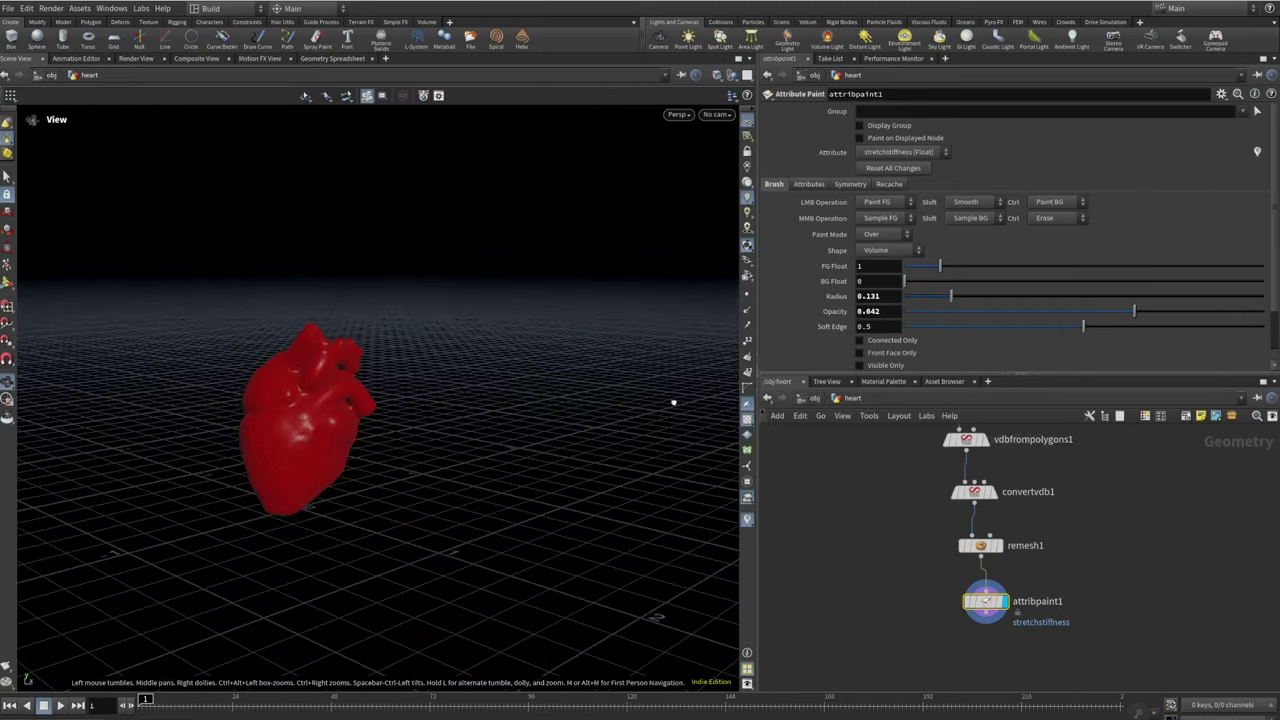
pyautogui.press('Return')
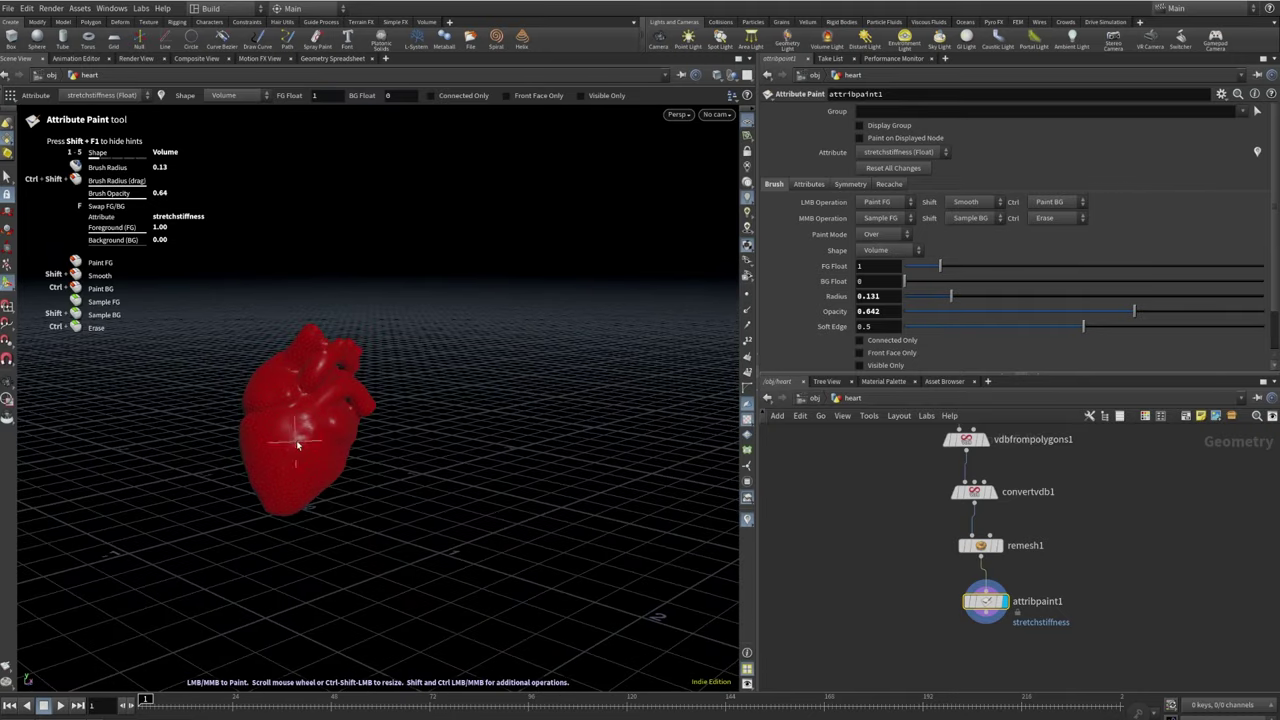
pyautogui.press('Escape')
pyautogui.moveTo(586, 420); pyautogui.dragTo(494, 443)
pyautogui.moveTo(410, 435)
pyautogui.mouseDown()
pyautogui.moveTo(350, 431)
pyautogui.moveTo(353, 412)
pyautogui.moveTo(315, 410)
pyautogui.moveTo(354, 376)
pyautogui.moveTo(284, 355)
pyautogui.moveTo(294, 370)
pyautogui.moveTo(291, 327)
pyautogui.moveTo(346, 347)
pyautogui.moveTo(308, 375)
pyautogui.moveTo(288, 370)
pyautogui.moveTo(277, 400)
pyautogui.moveTo(307, 441)
pyautogui.moveTo(326, 433)
pyautogui.moveTo(305, 361)
pyautogui.moveTo(297, 385)
pyautogui.moveTo(330, 412)
pyautogui.moveTo(311, 356)
pyautogui.moveTo(303, 390)
pyautogui.moveTo(310, 365)
pyautogui.moveTo(295, 381)
pyautogui.moveTo(319, 408)
pyautogui.moveTo(299, 394)
pyautogui.moveTo(311, 373)
pyautogui.moveTo(330, 407)
pyautogui.mouseUp()
pyautogui.press('Return')
pyautogui.press('Escape')
pyautogui.press('Return')
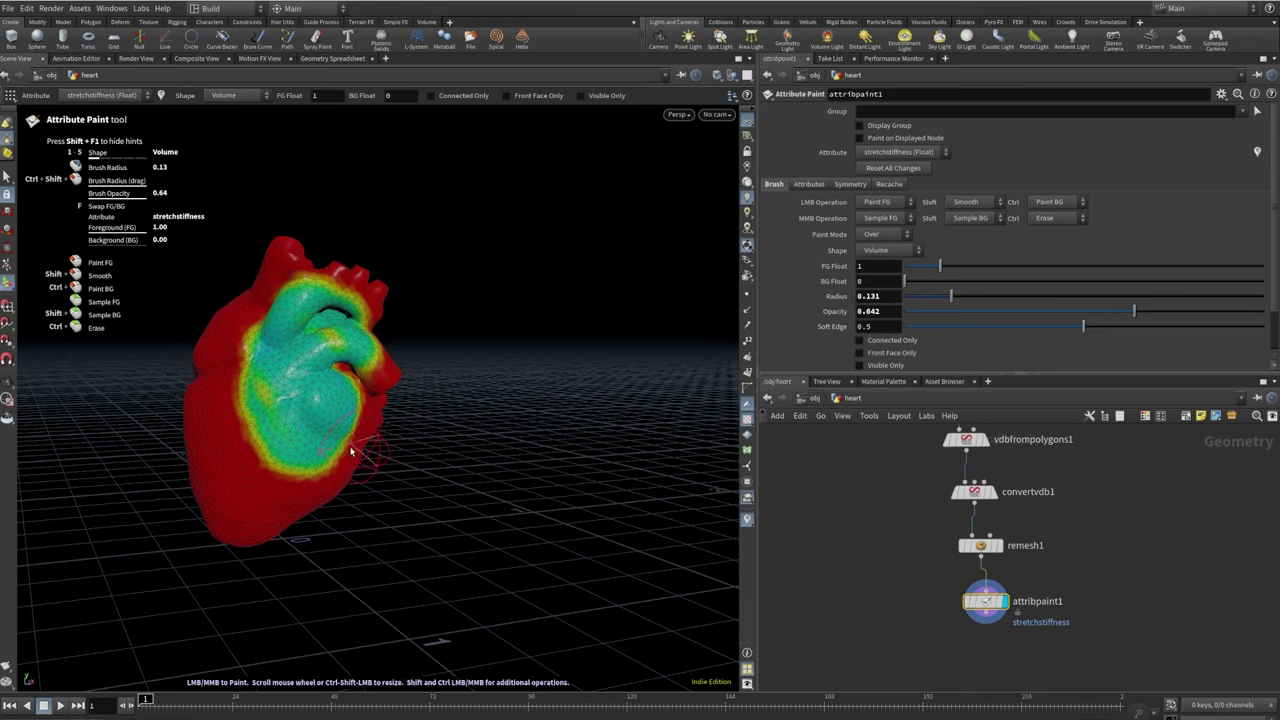
# Examine the painted stretchstiffness regions from the side and front of the heart
pyautogui.press('Escape')
pyautogui.moveTo(349, 449)
pyautogui.mouseDown()
pyautogui.moveTo(317, 400)
pyautogui.moveTo(354, 583)
pyautogui.moveTo(184, 399)
pyautogui.moveTo(517, 437)
pyautogui.moveTo(437, 440)
pyautogui.moveTo(434, 423)
pyautogui.moveTo(380, 445)
pyautogui.mouseUp()
pyautogui.press('Return')
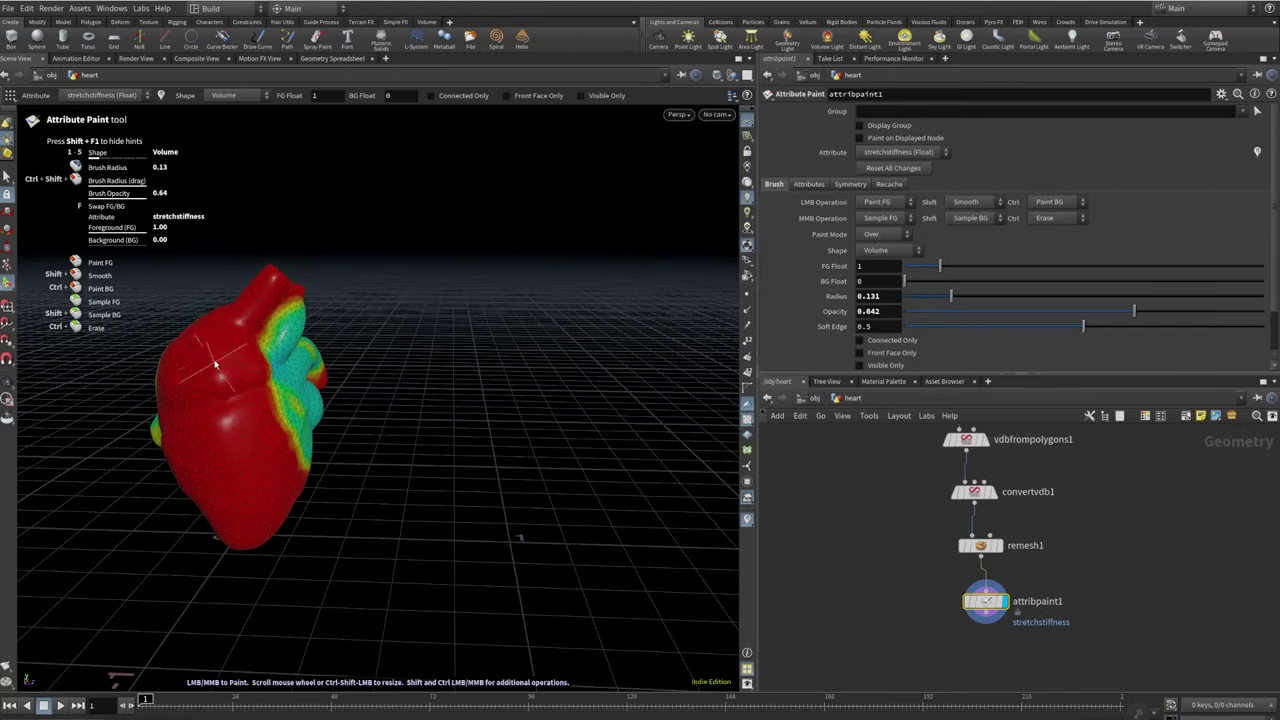
pyautogui.press('Escape')
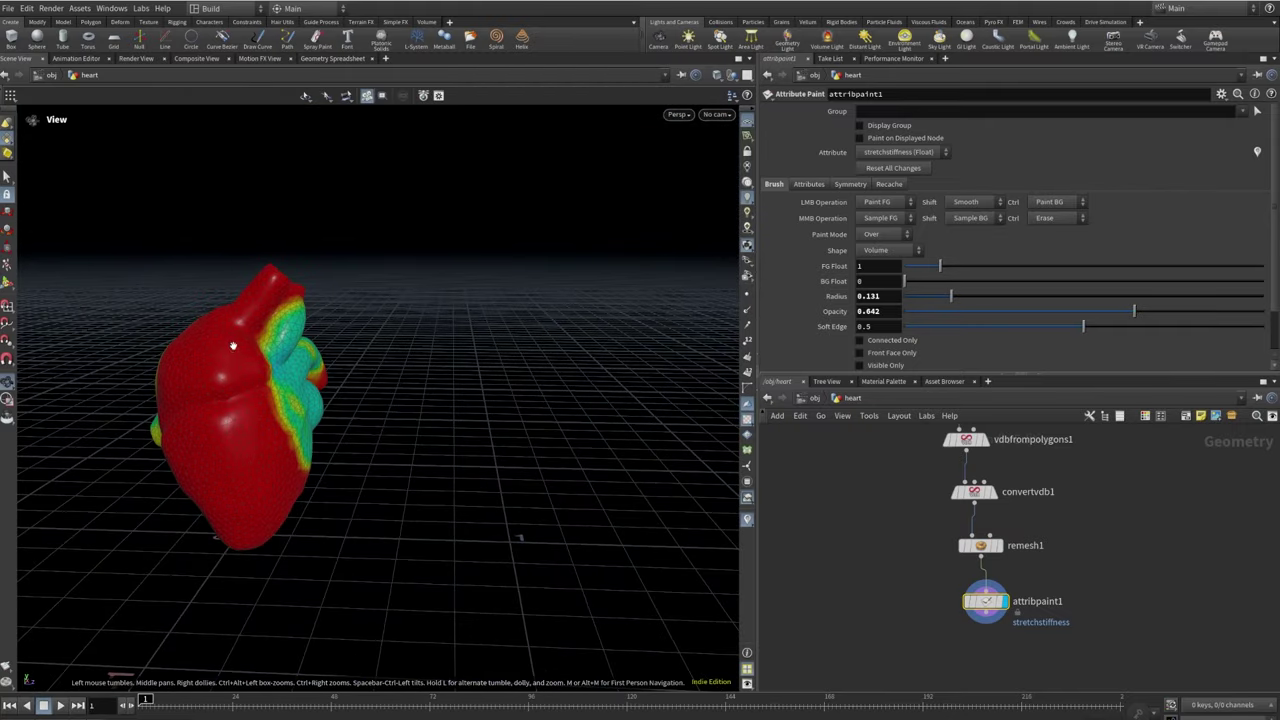
pyautogui.moveTo(237, 343)
pyautogui.mouseDown()
pyautogui.moveTo(560, 343)
pyautogui.moveTo(230, 366)
pyautogui.moveTo(294, 363)
pyautogui.mouseUp()
pyautogui.press('Return')
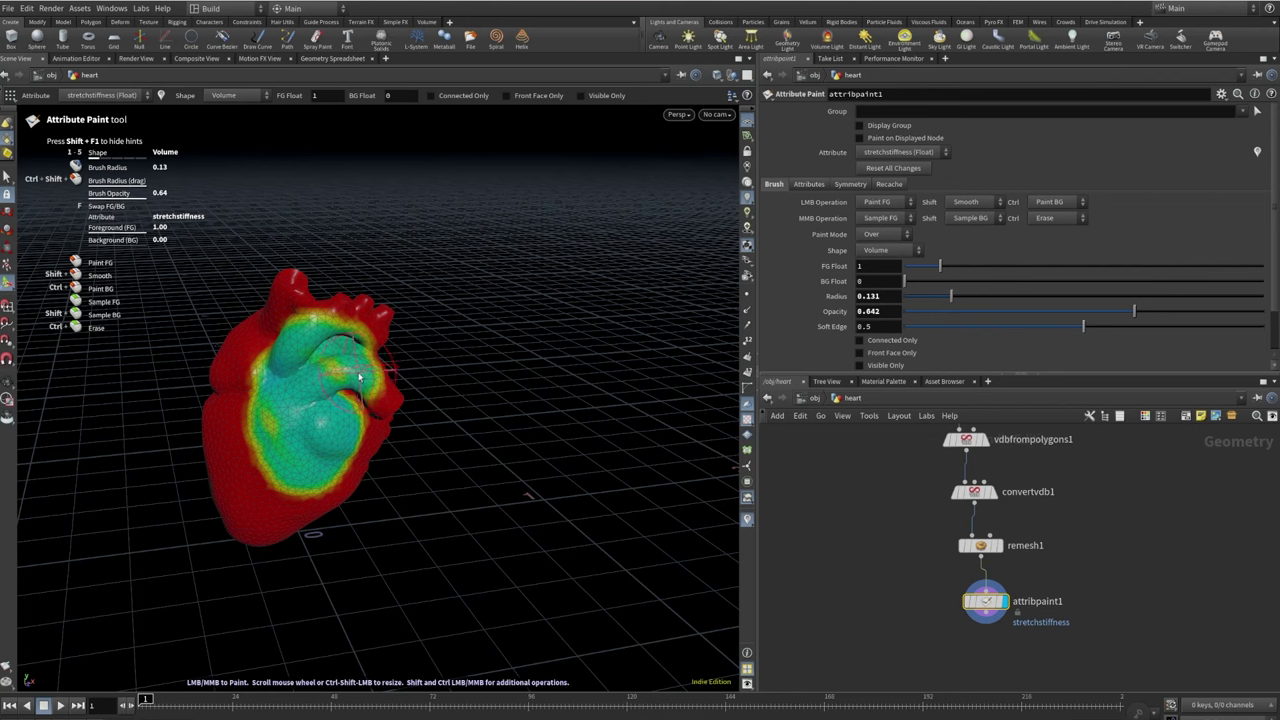
# Consult the Heart 101 reference video on YouTube, leave its full-screen view and switch back to Houdini
pyautogui.press('Escape')
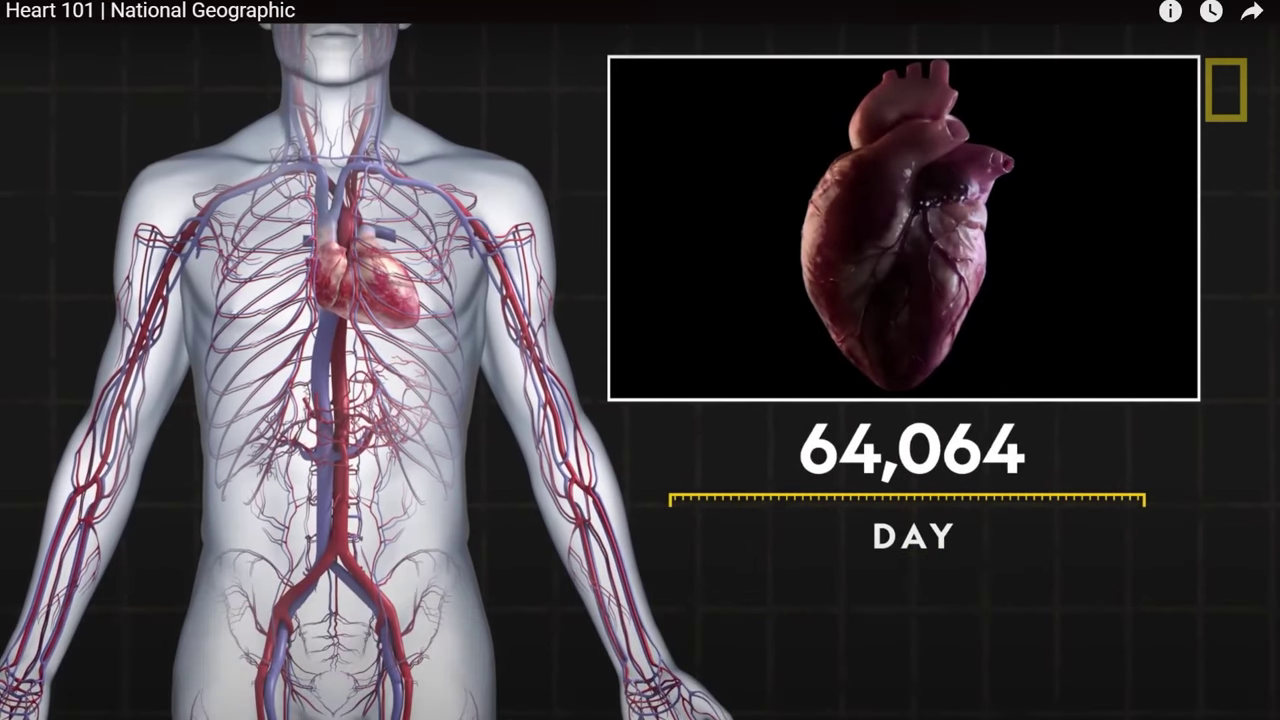
pyautogui.press('Escape')
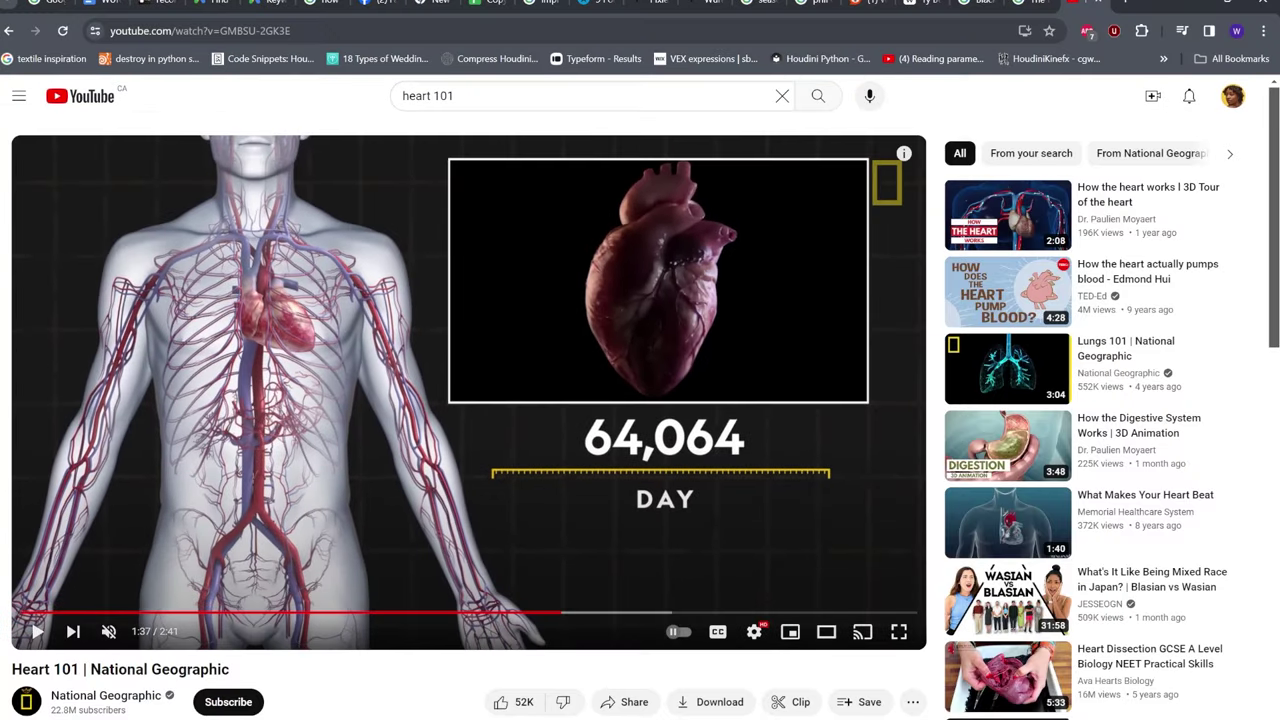
pyautogui.click(925, 690)
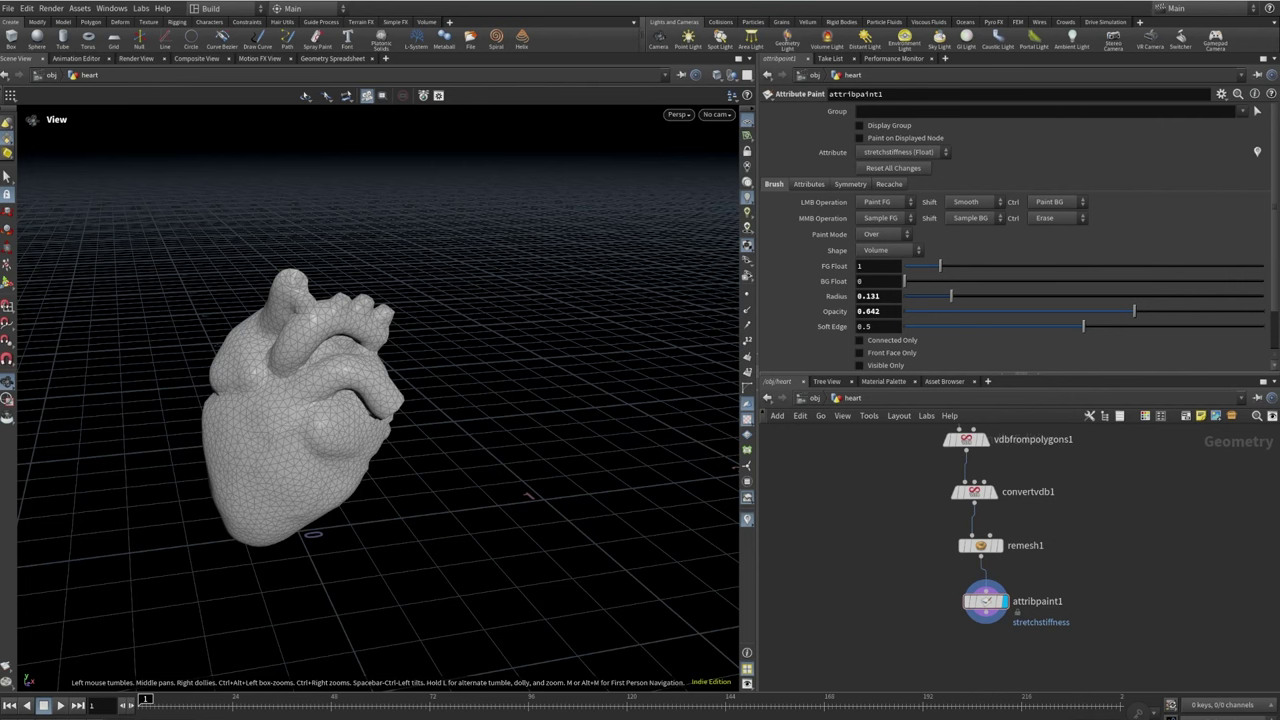
# Add a Tet Conform node fed by attribpaint1 and display it
pyautogui.moveTo(1164, 593); pyautogui.dragTo(1131, 531, button='middle')
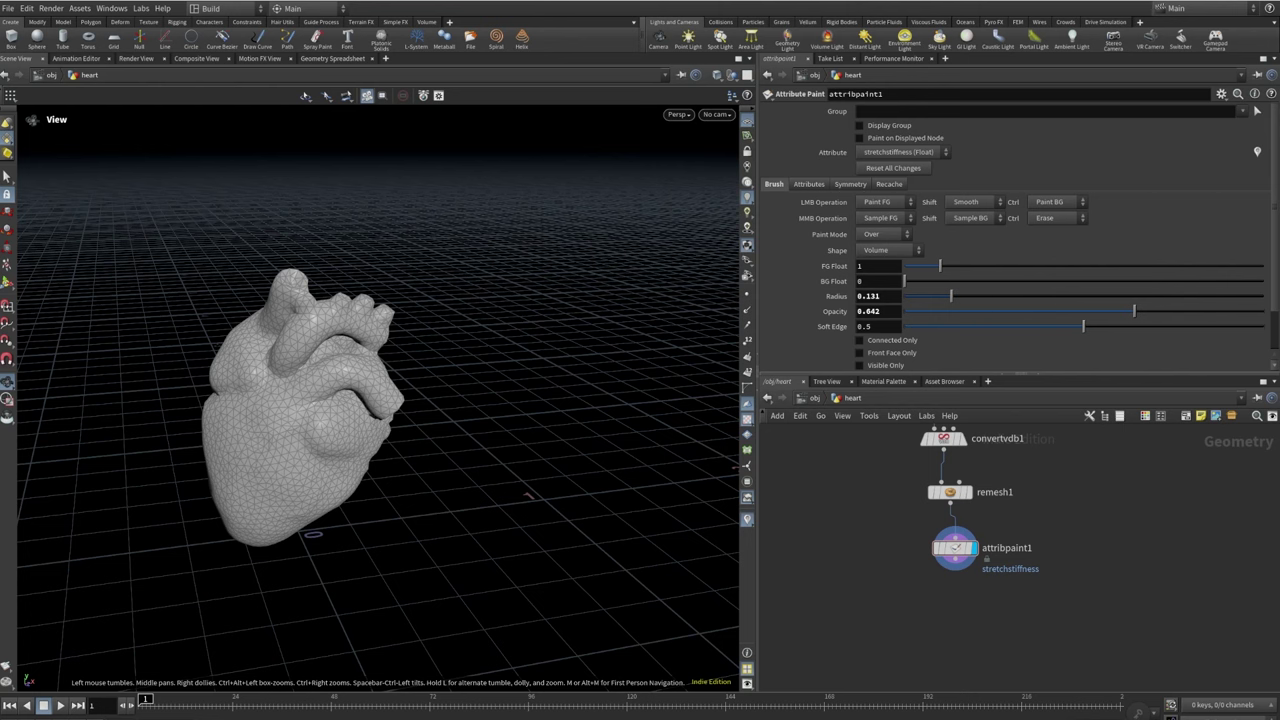
pyautogui.moveTo(957, 570); pyautogui.dragTo(958, 612)
pyautogui.write('tetco')
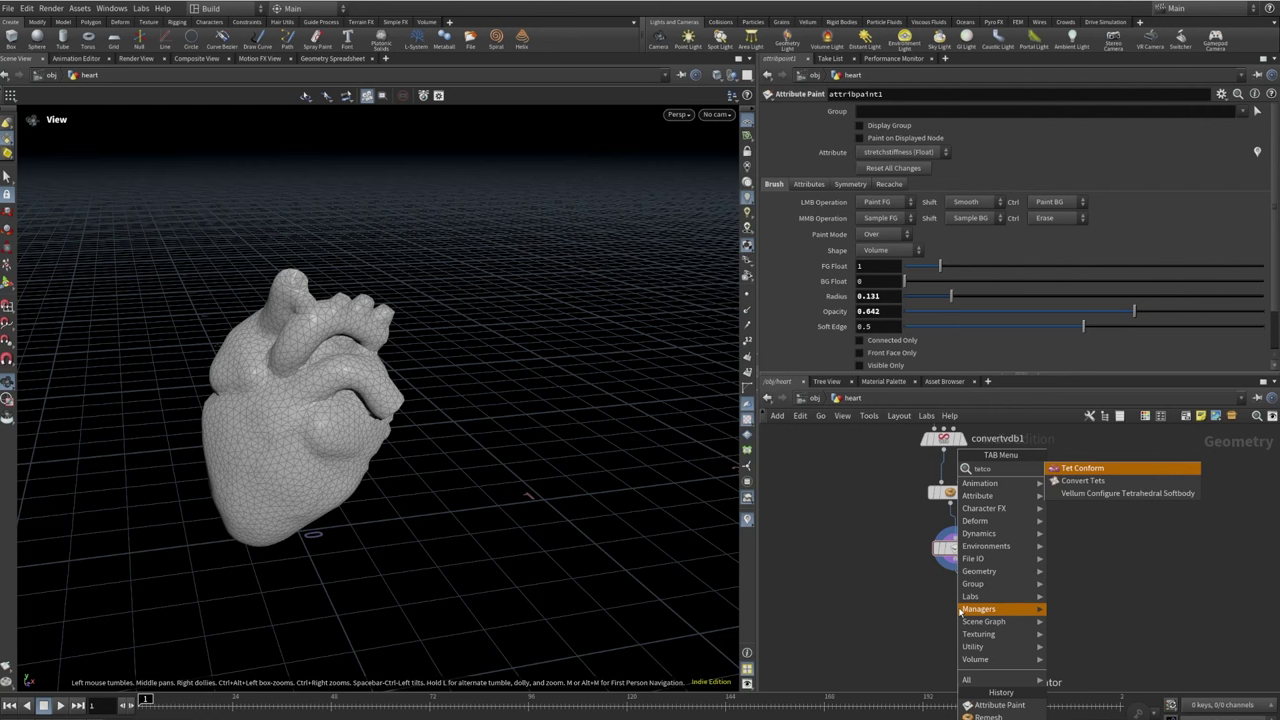
pyautogui.click(1080, 467)
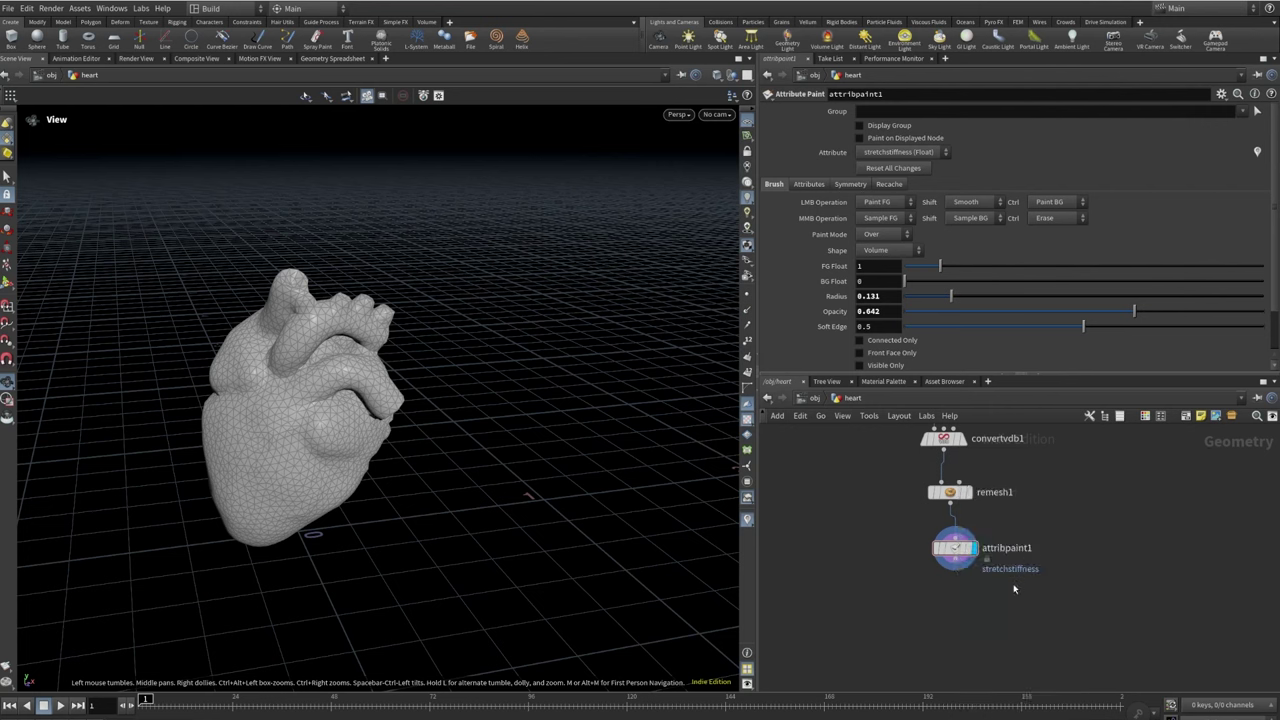
pyautogui.click(956, 609)
pyautogui.click(976, 610)
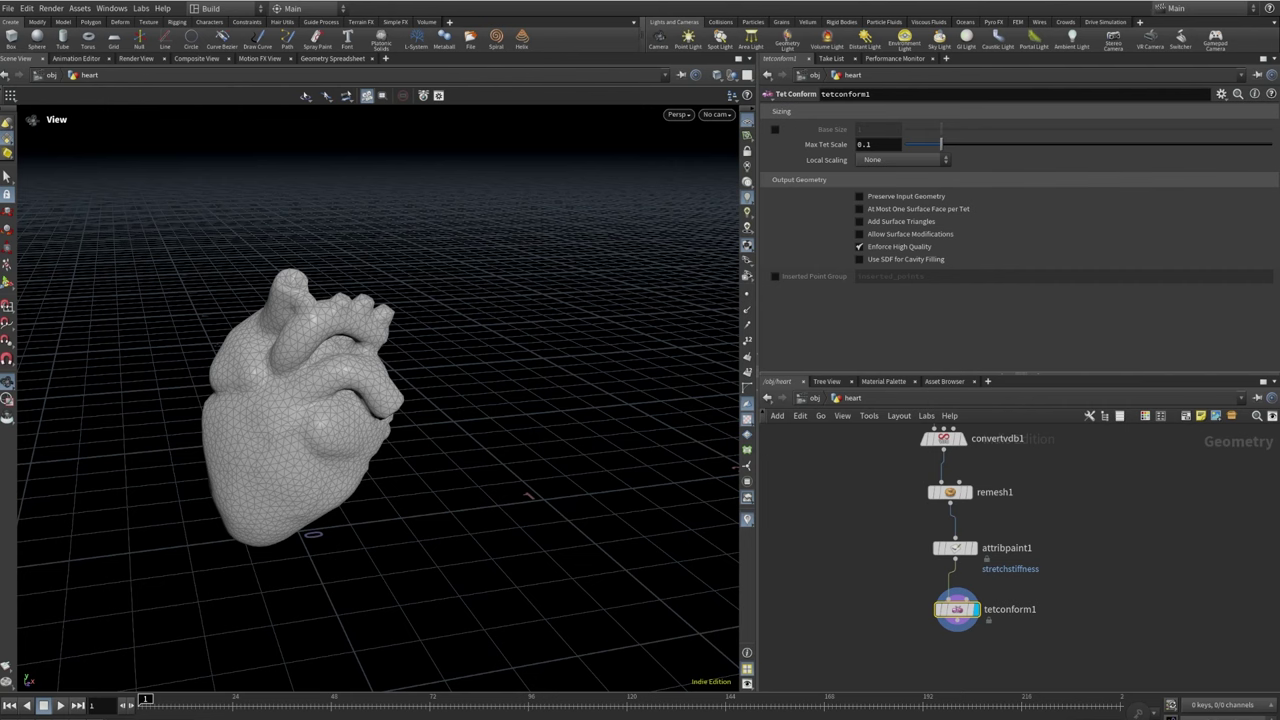
# Add a Vellum Configure Tetrahedral Softbody setup below tetconform1
pyautogui.moveTo(1077, 603); pyautogui.dragTo(1085, 505, button='middle')
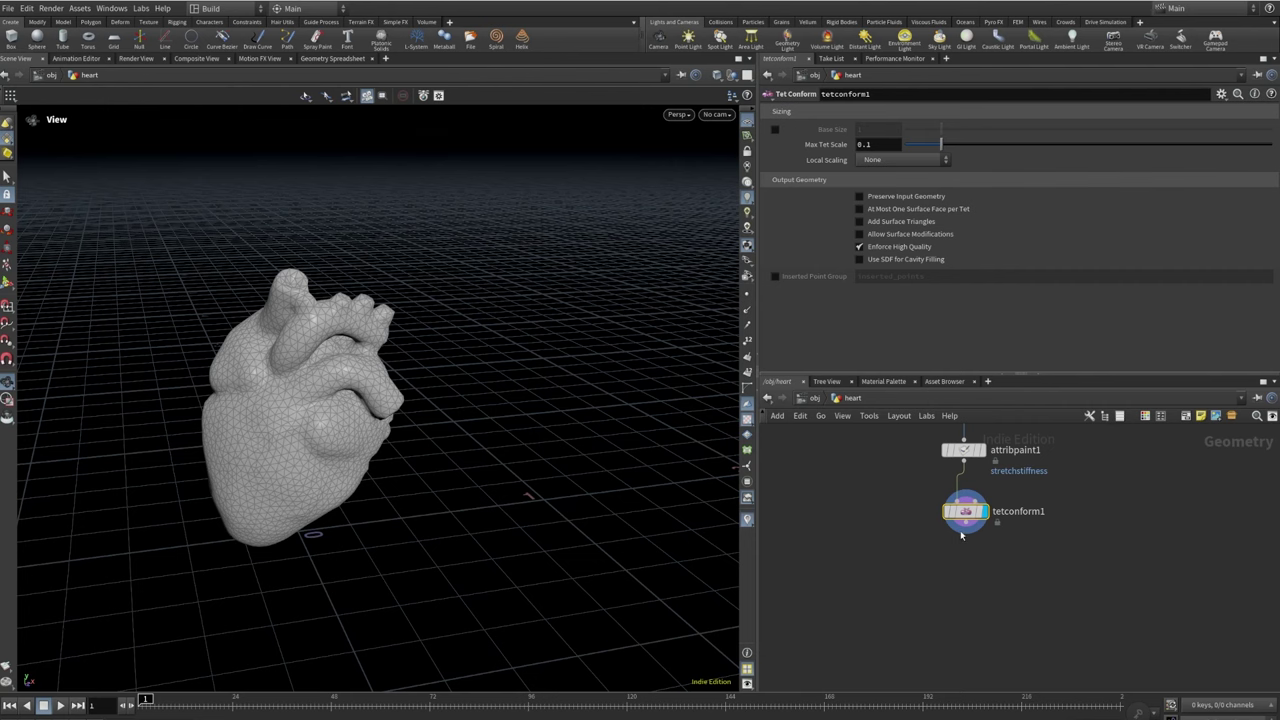
pyautogui.press('Tab')
pyautogui.write('vel')
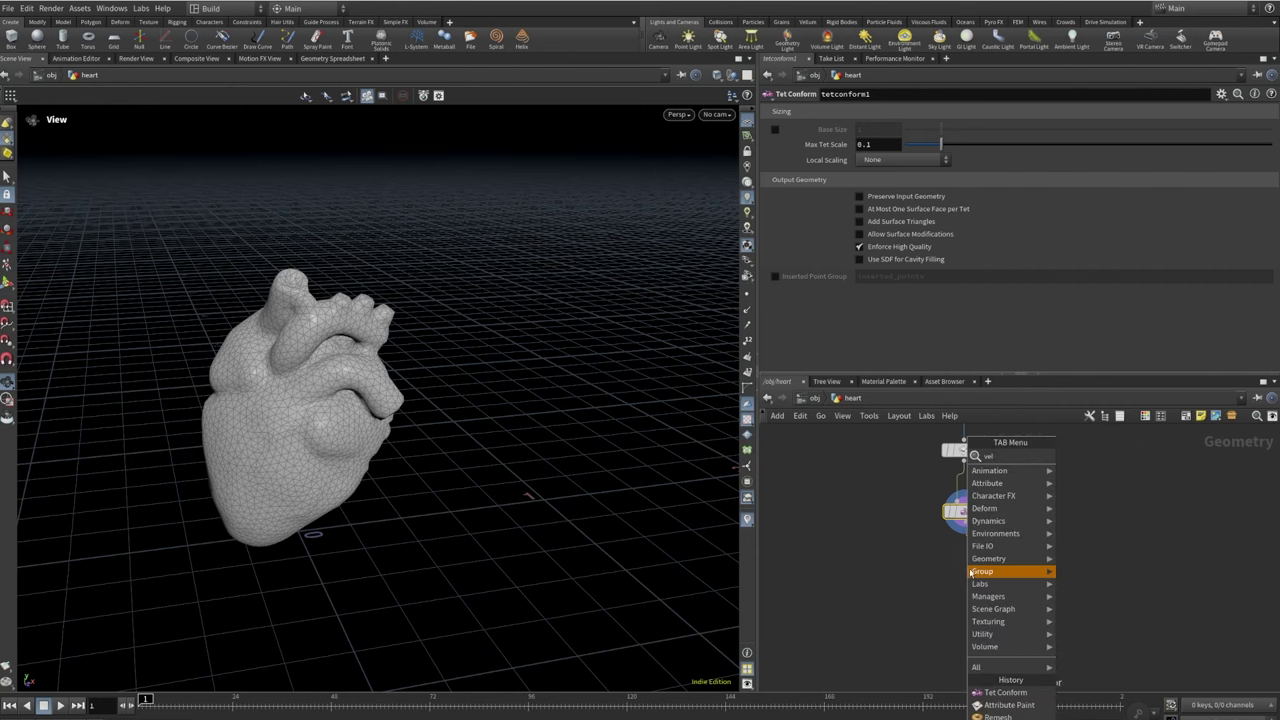
pyautogui.write('lumt')
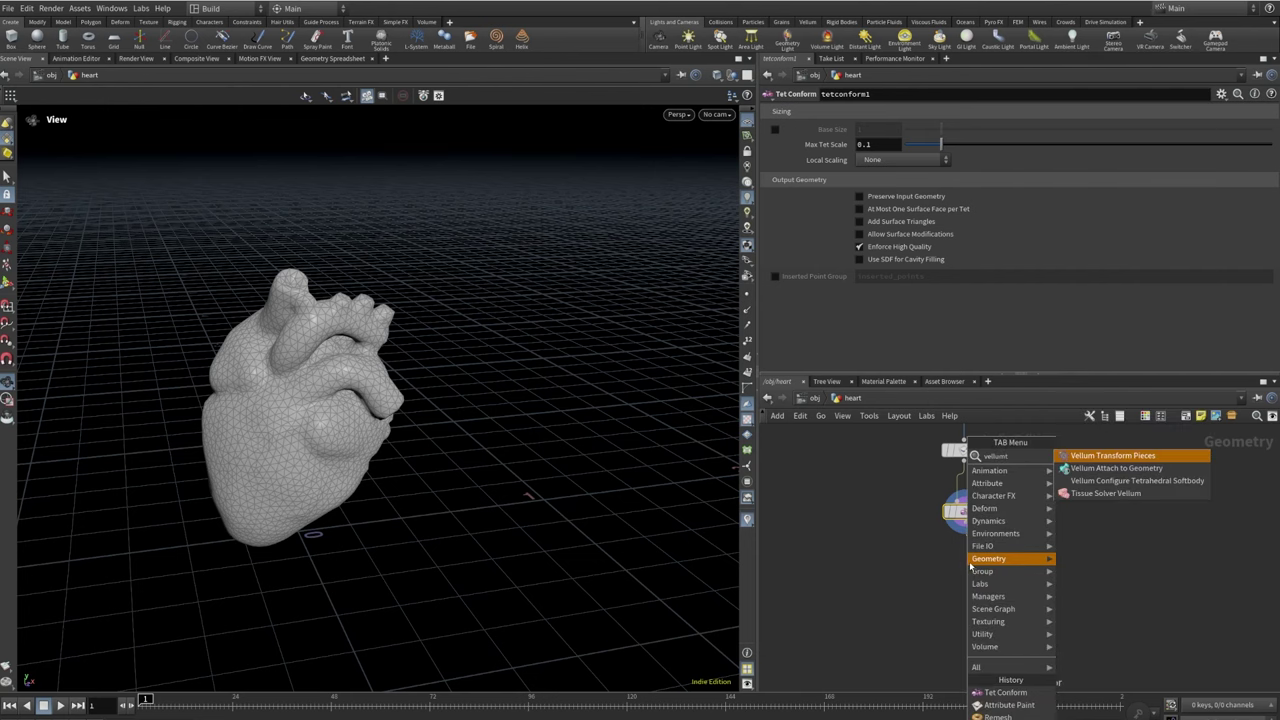
pyautogui.write('e')
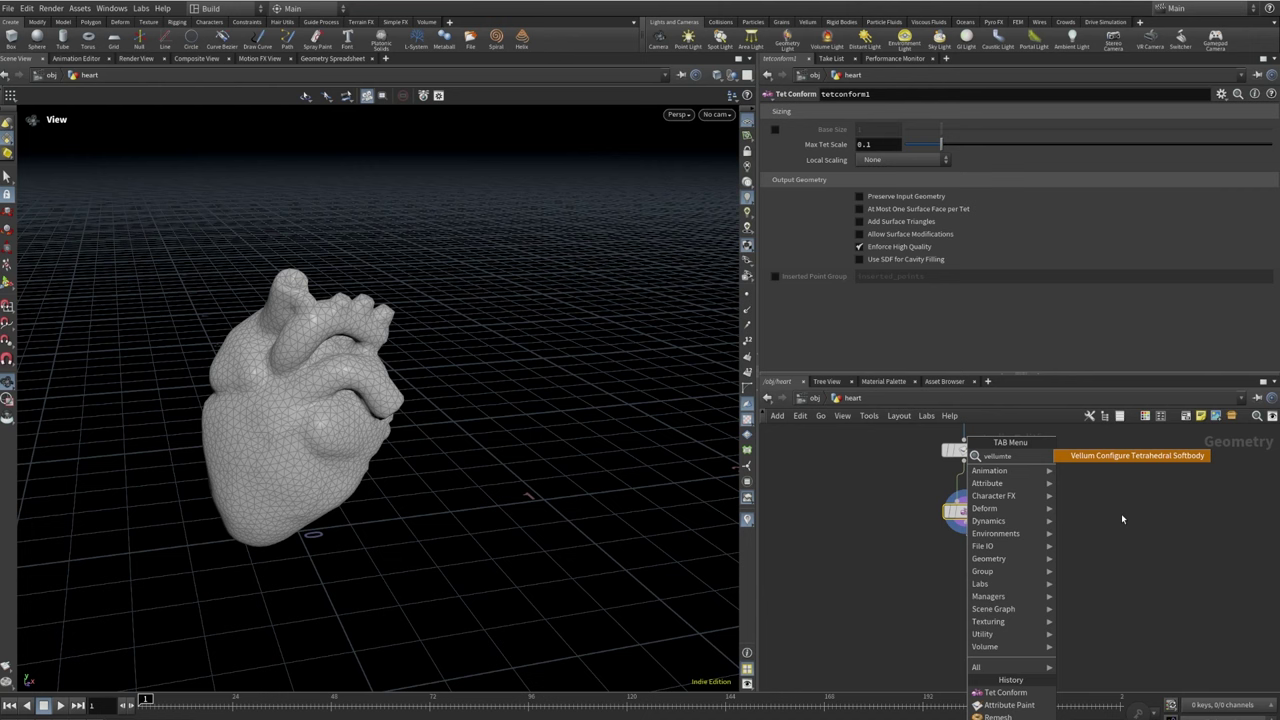
pyautogui.click(1125, 457)
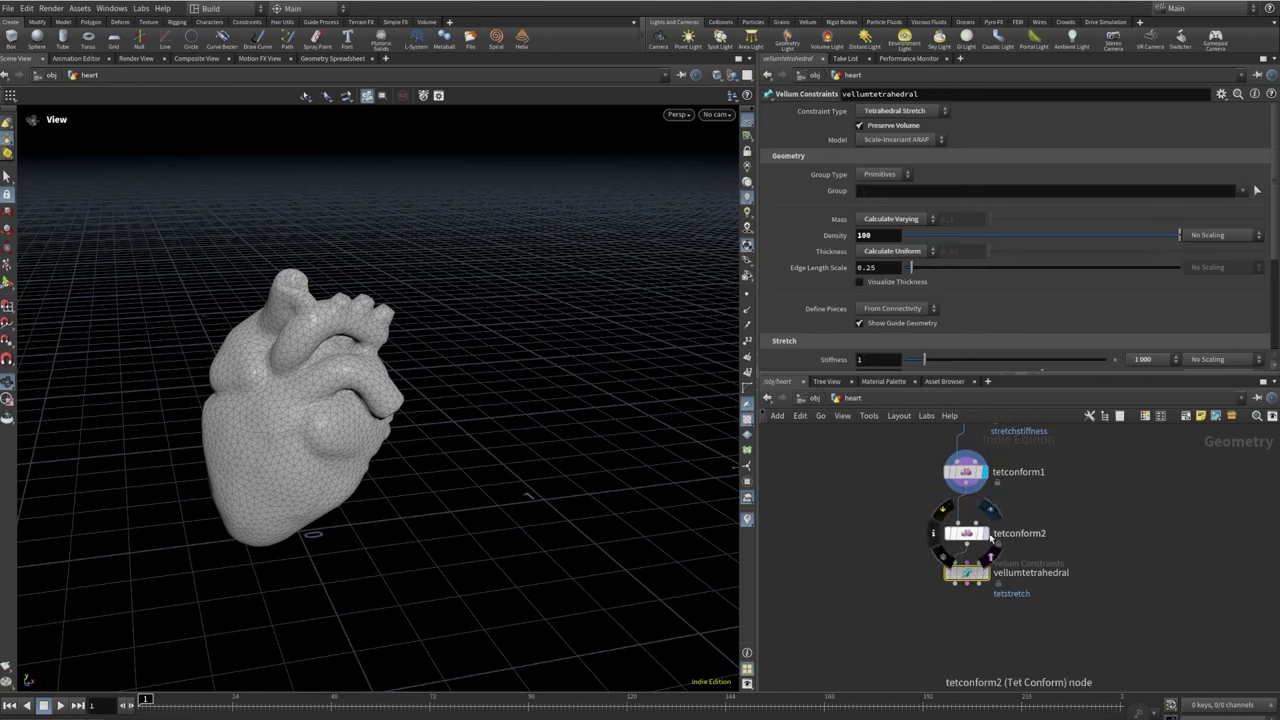
# Delete the redundant tetconform2 node, then position the vellumtetrahedral node below tetconform1 and display it
pyautogui.click(988, 535)
pyautogui.press('Delete')
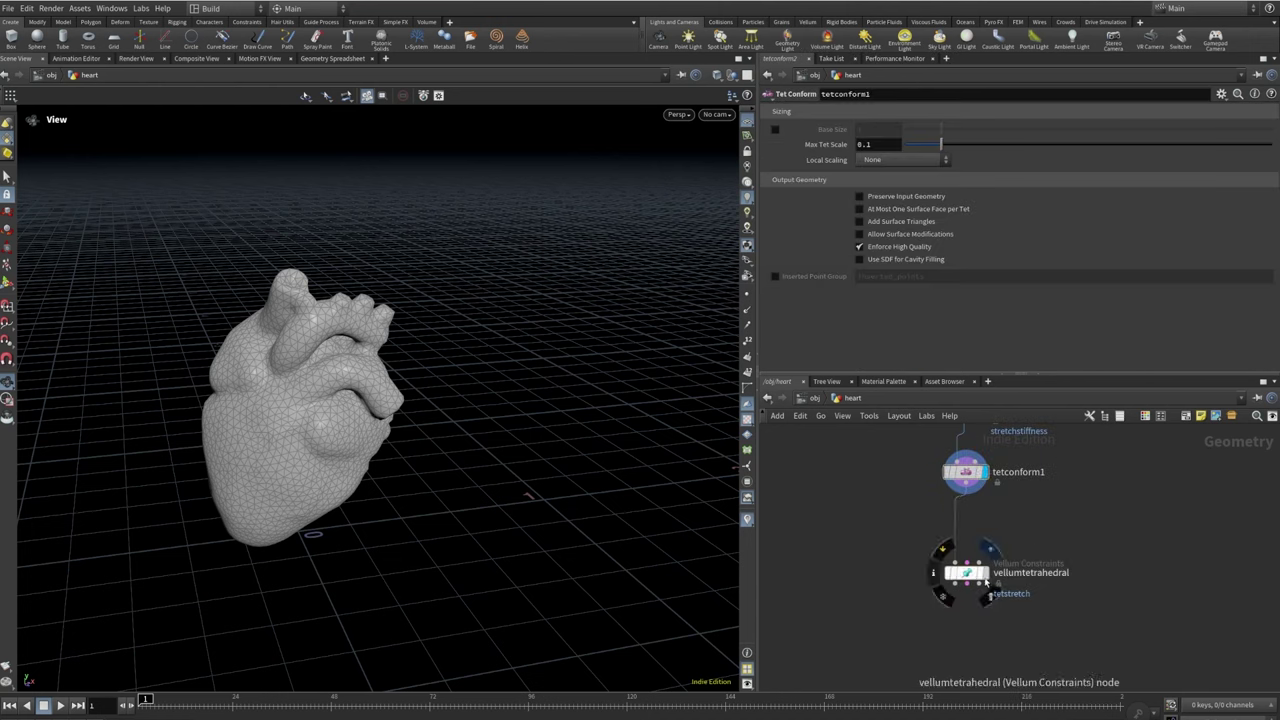
pyautogui.click(986, 582)
pyautogui.click(966, 573)
pyautogui.moveTo(966, 573); pyautogui.dragTo(971, 550)
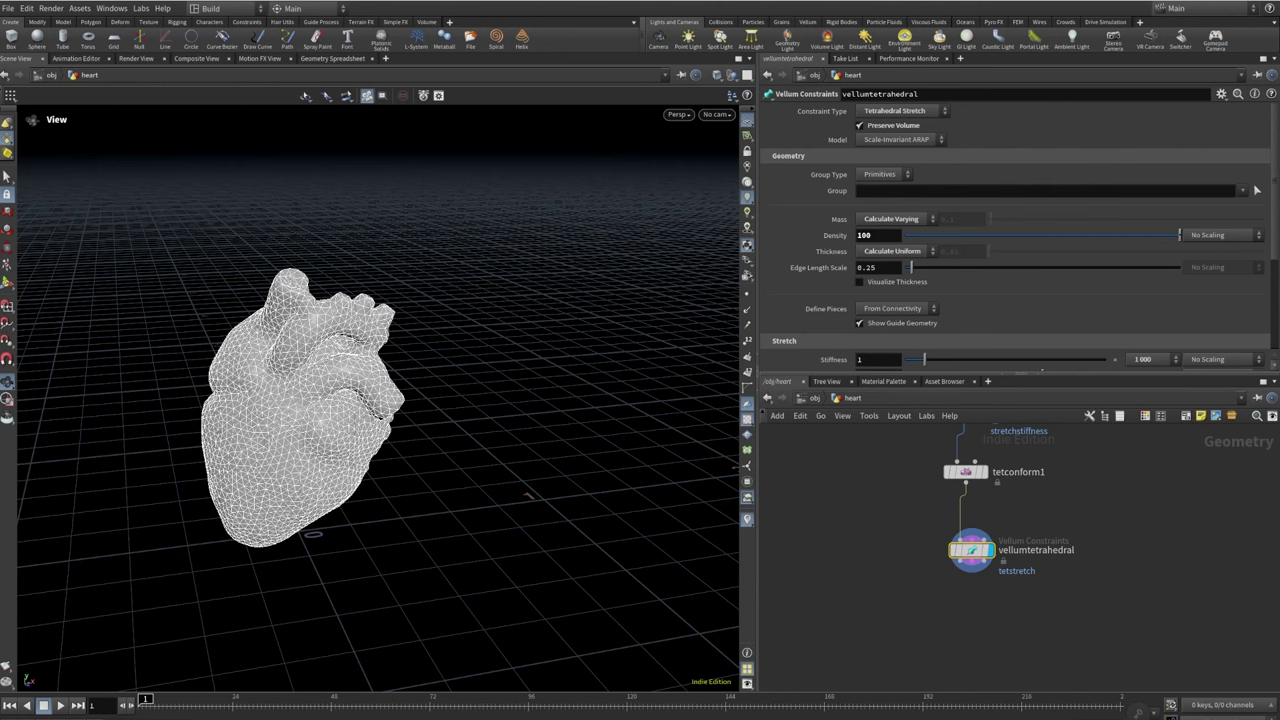
# Scale the stretch stiffness of vellumtetrahedral by the stretchstiffness attribute and set its stiffness multiplier to 1
pyautogui.scroll(-5, 1164, 321)
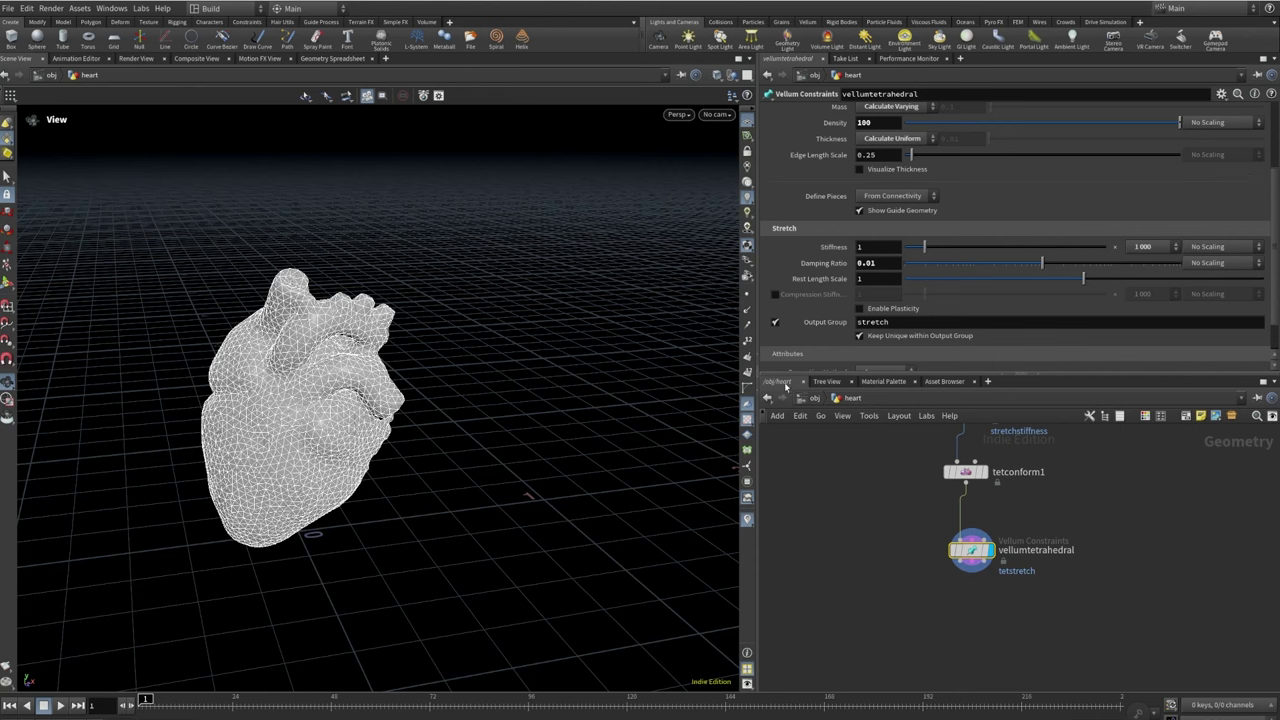
pyautogui.click(1207, 247)
pyautogui.click(1200, 263)
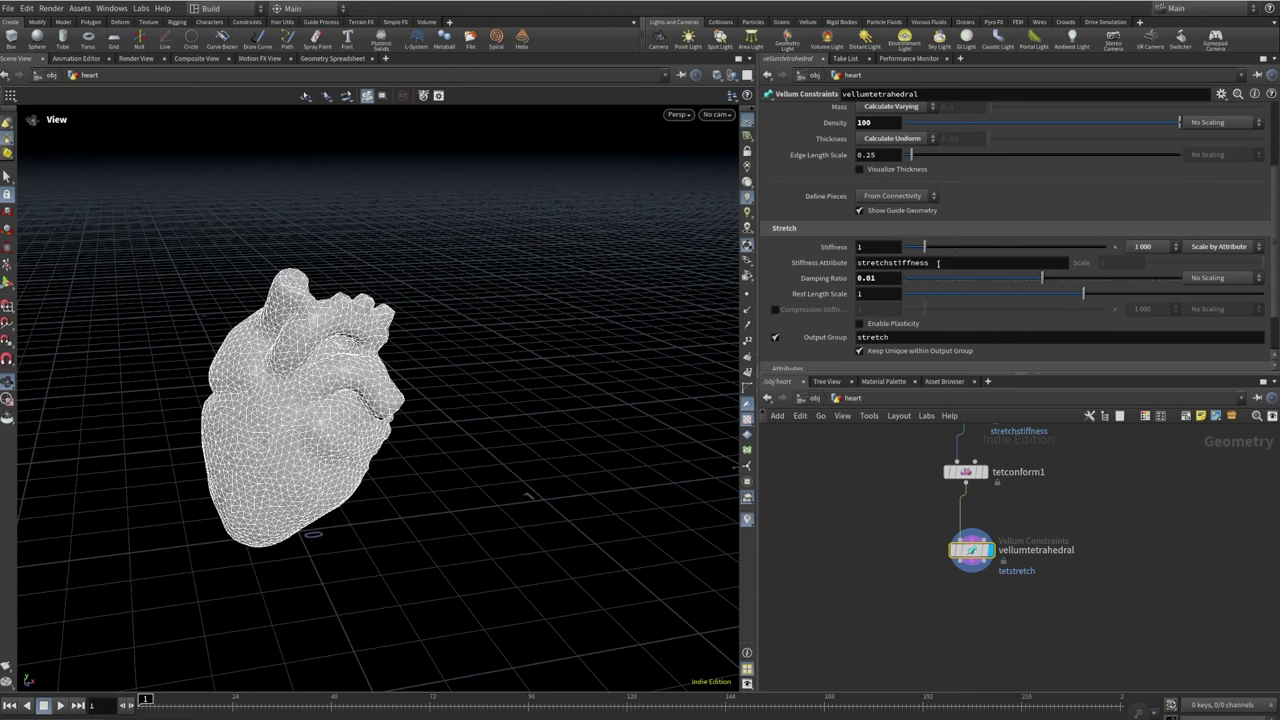
pyautogui.moveTo(932, 262); pyautogui.dragTo(857, 262)
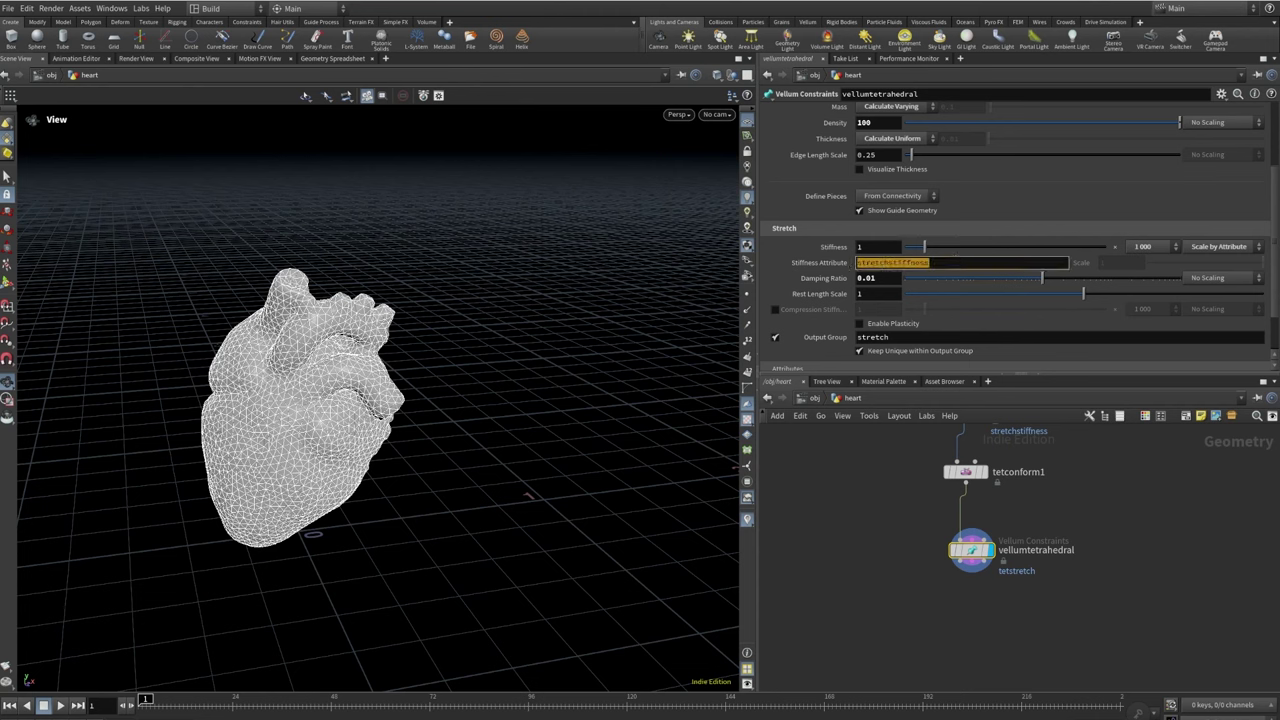
pyautogui.click(1134, 244)
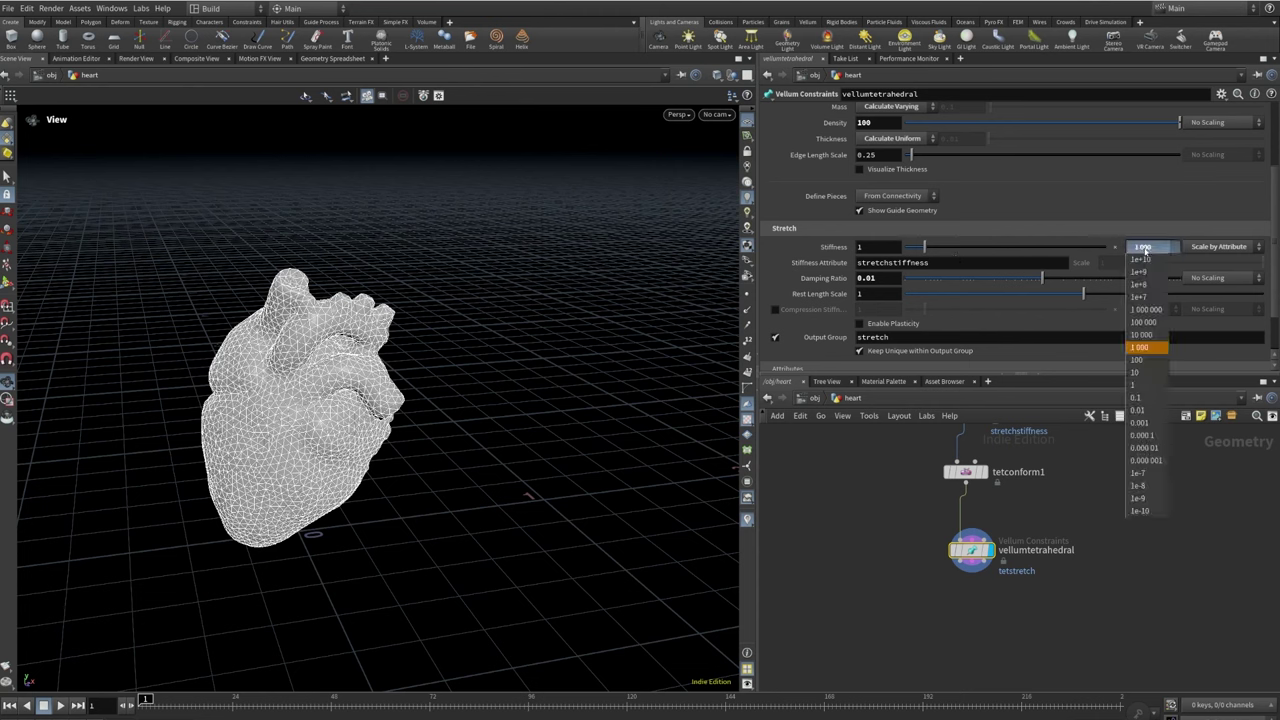
pyautogui.click(1134, 386)
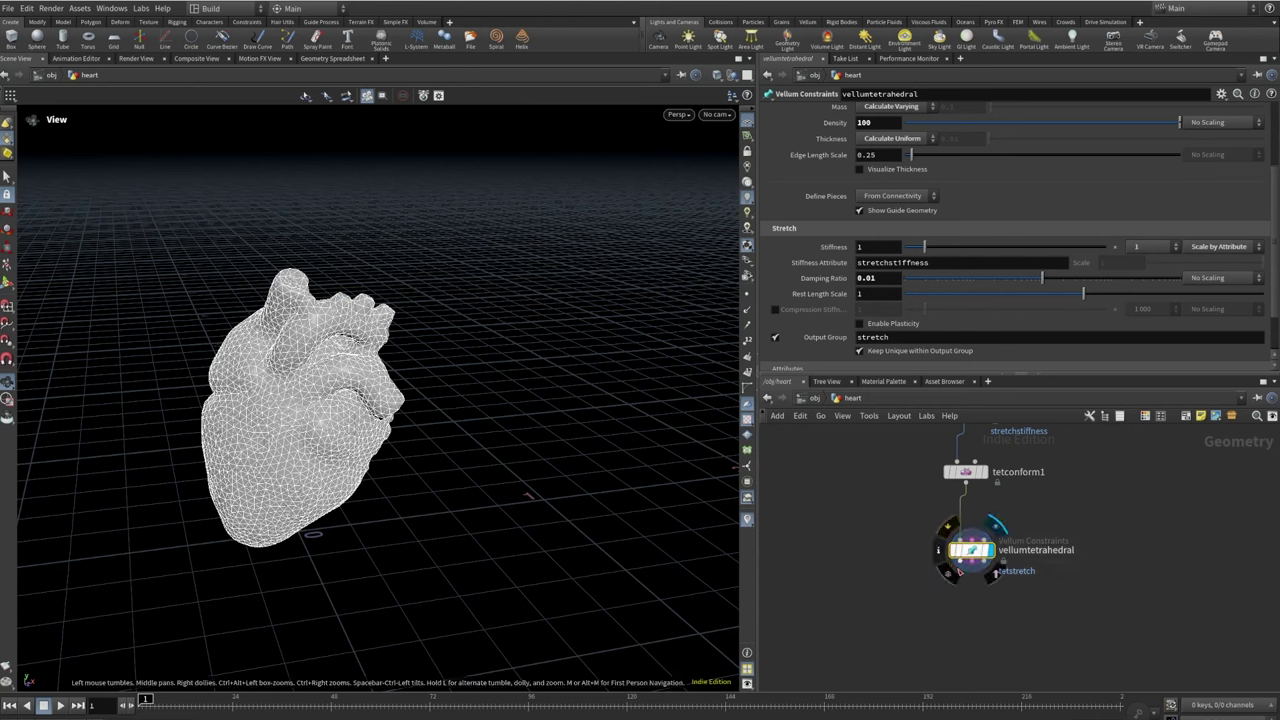
# Add a Vellum Constraints node below vellumtetrahedral and set its constraint type to Pin to Target
pyautogui.press('Tab')
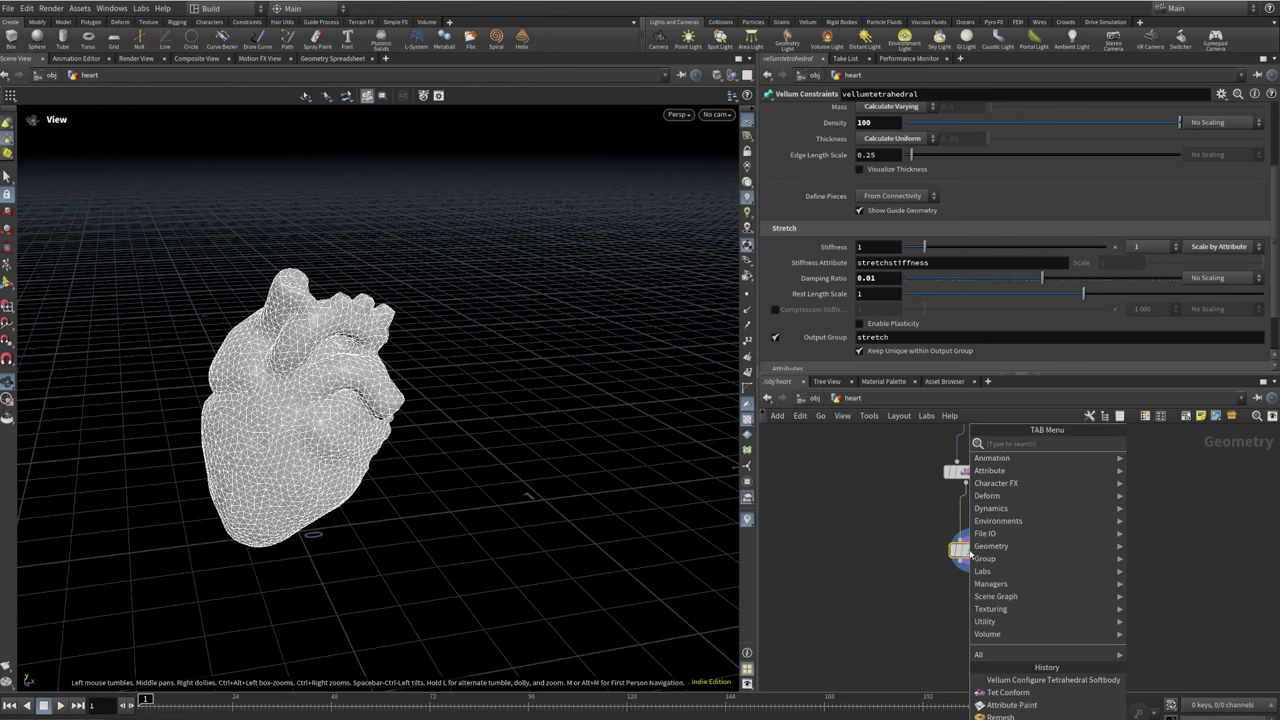
pyautogui.write('ve')
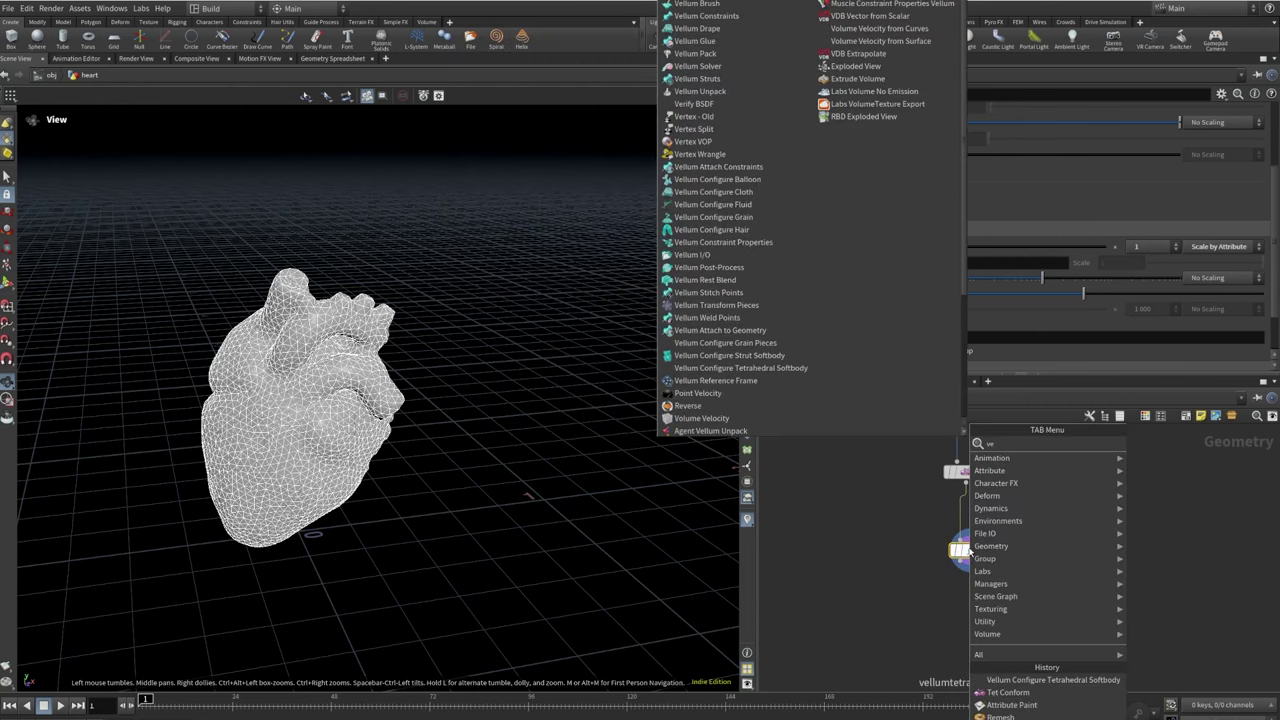
pyautogui.write('llu')
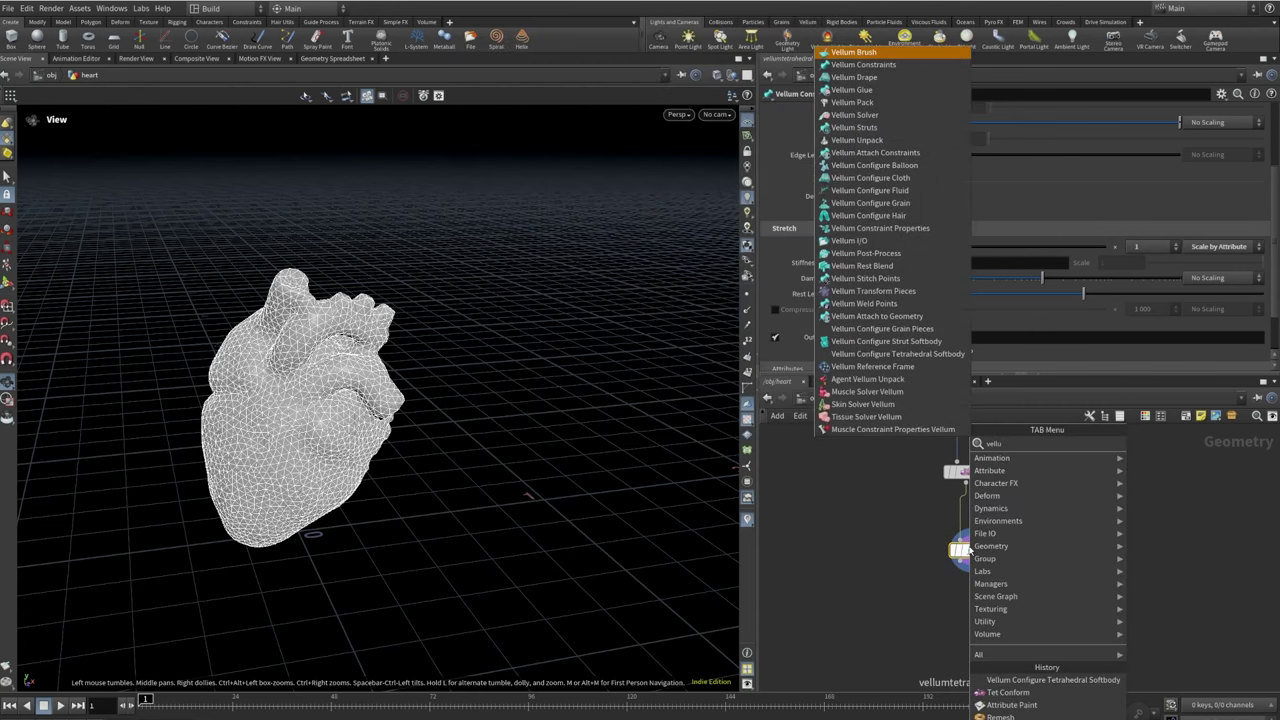
pyautogui.write('mco')
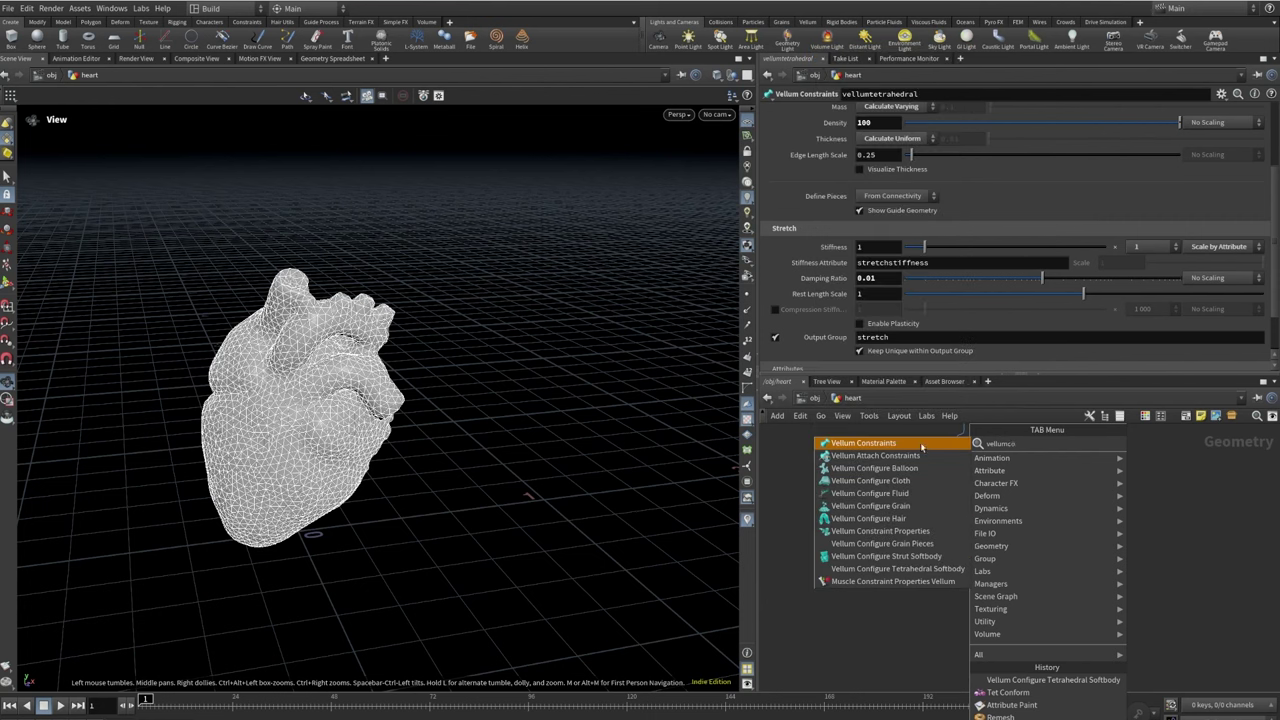
pyautogui.click(920, 444)
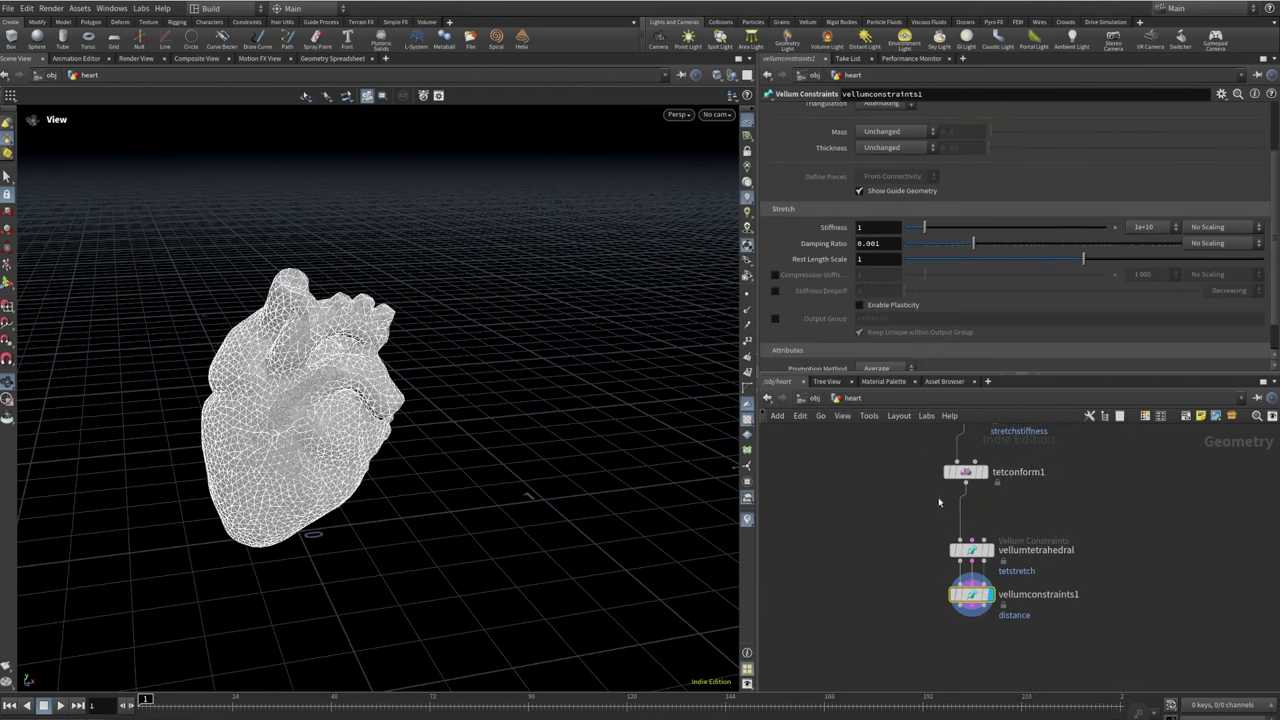
pyautogui.scroll(3, 900, 150)
pyautogui.click(900, 112)
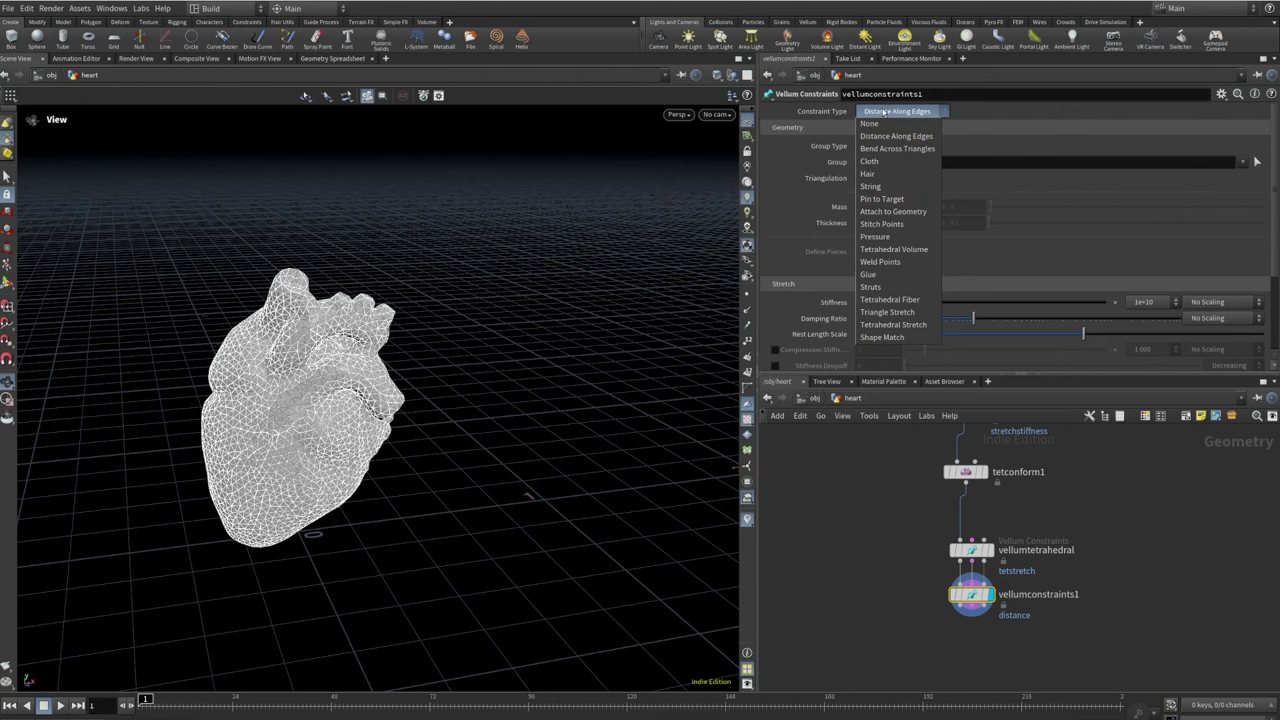
pyautogui.click(884, 199)
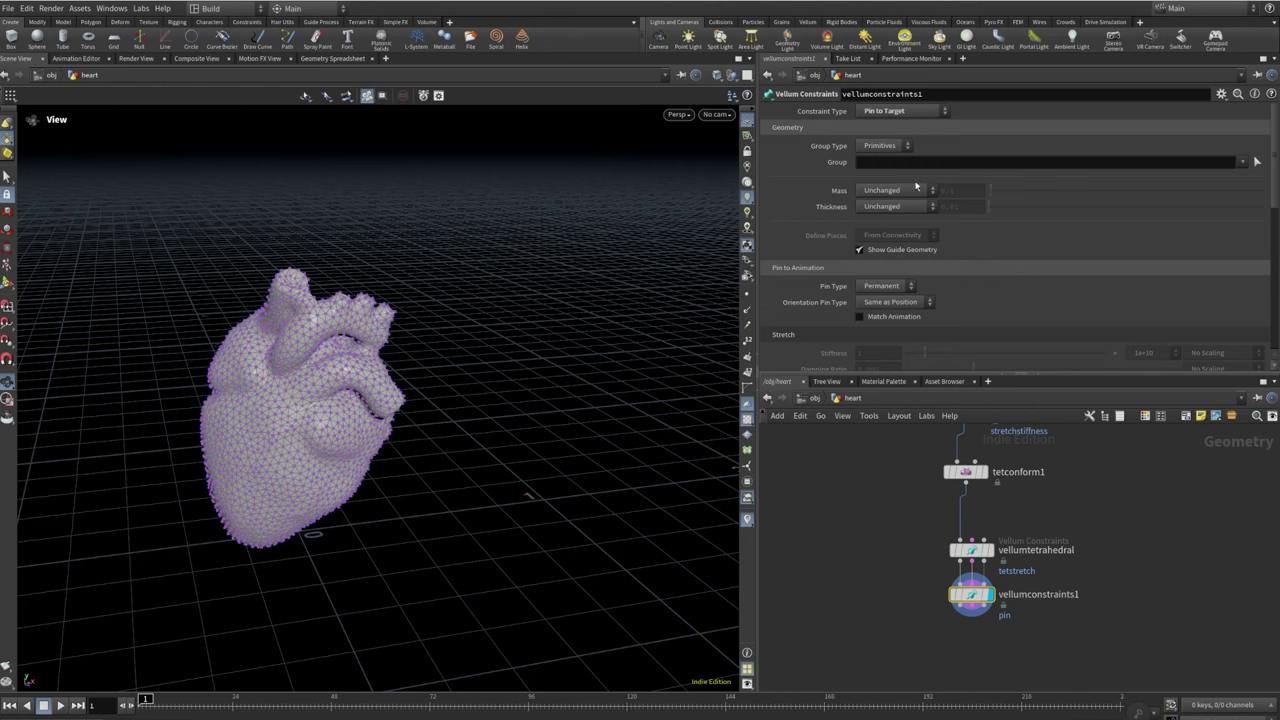
# Set the pin constraint's Pin Type and Orientation Pin Type to Soft, with Match Animation enabled
pyautogui.scroll(-1, 870, 213)
pyautogui.click(882, 253)
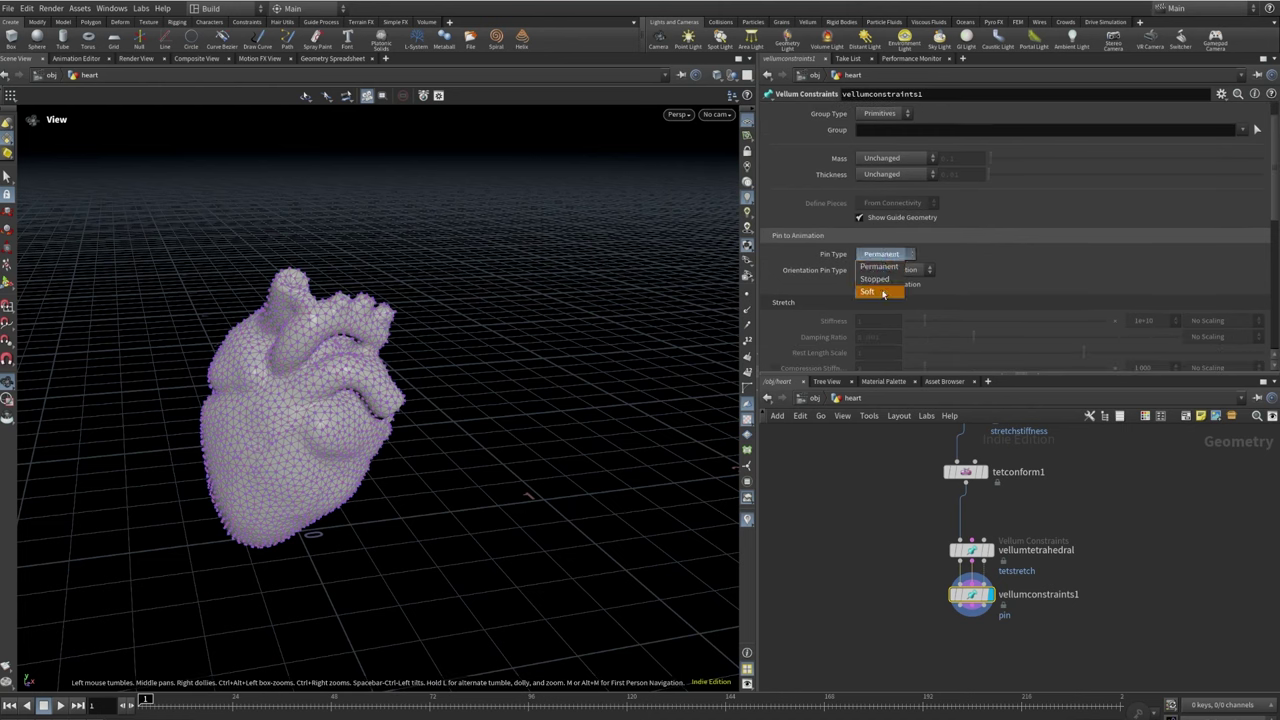
pyautogui.click(883, 293)
pyautogui.click(893, 270)
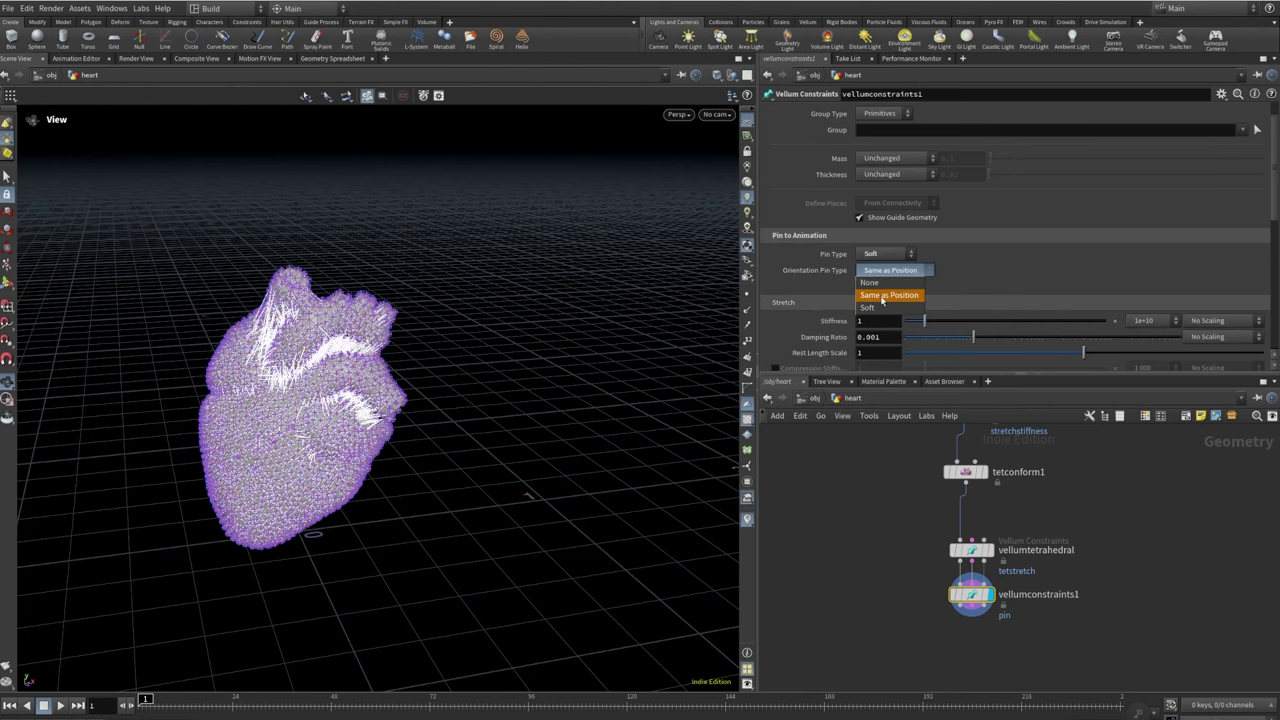
pyautogui.click(878, 309)
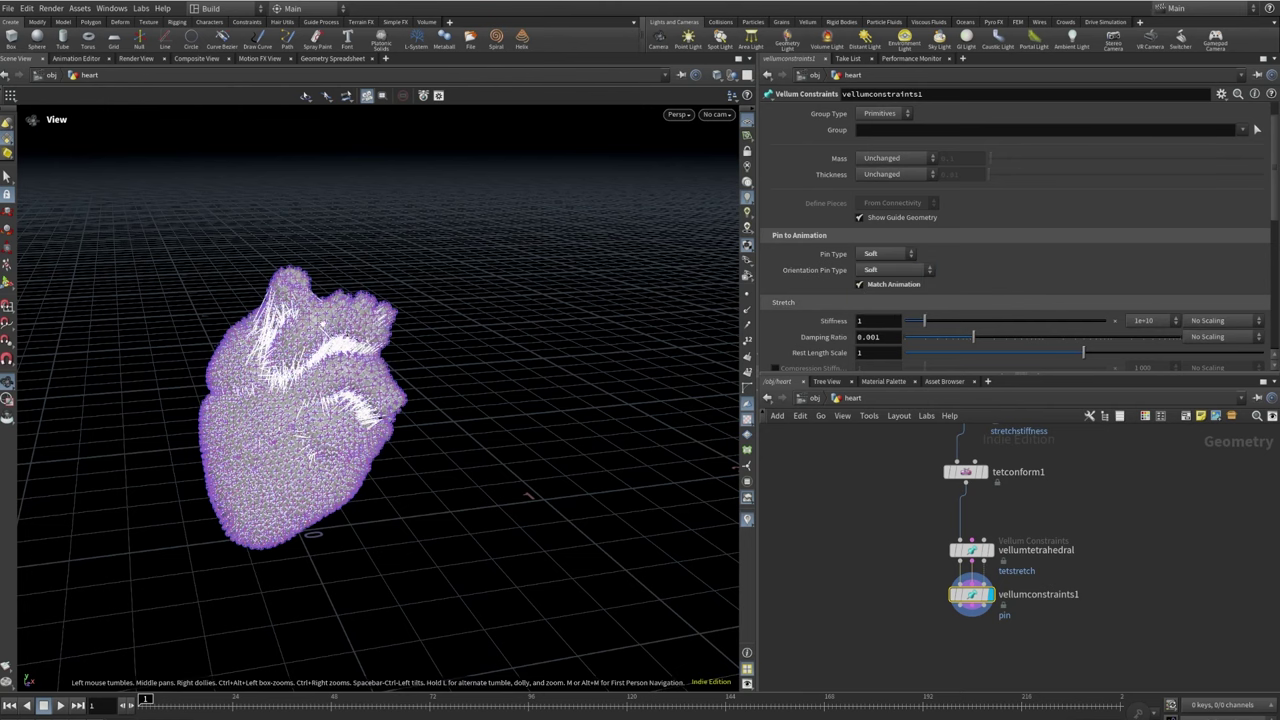
pyautogui.moveTo(317, 381); pyautogui.dragTo(690, 640)
pyautogui.moveTo(345, 420); pyautogui.dragTo(312, 378)
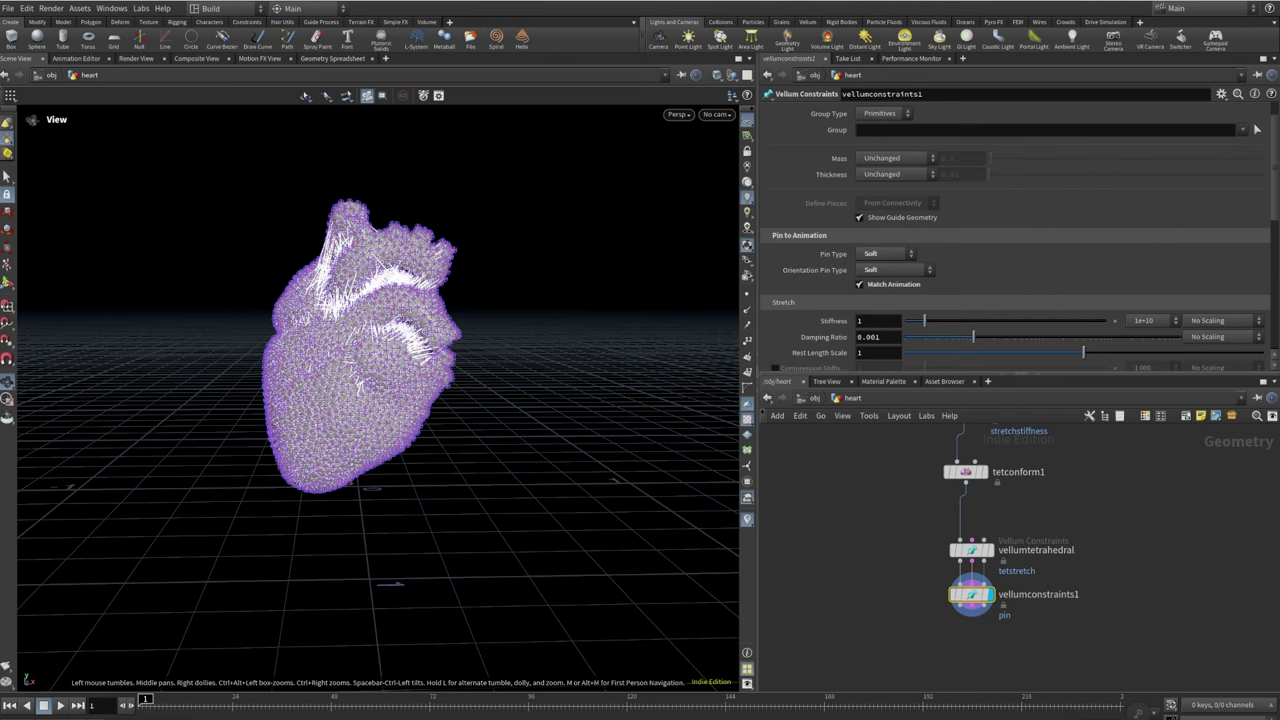
# Set the stiffness multipliers for both bend and stretch on the pin constraint to 1
pyautogui.scroll(-5, 842, 240)
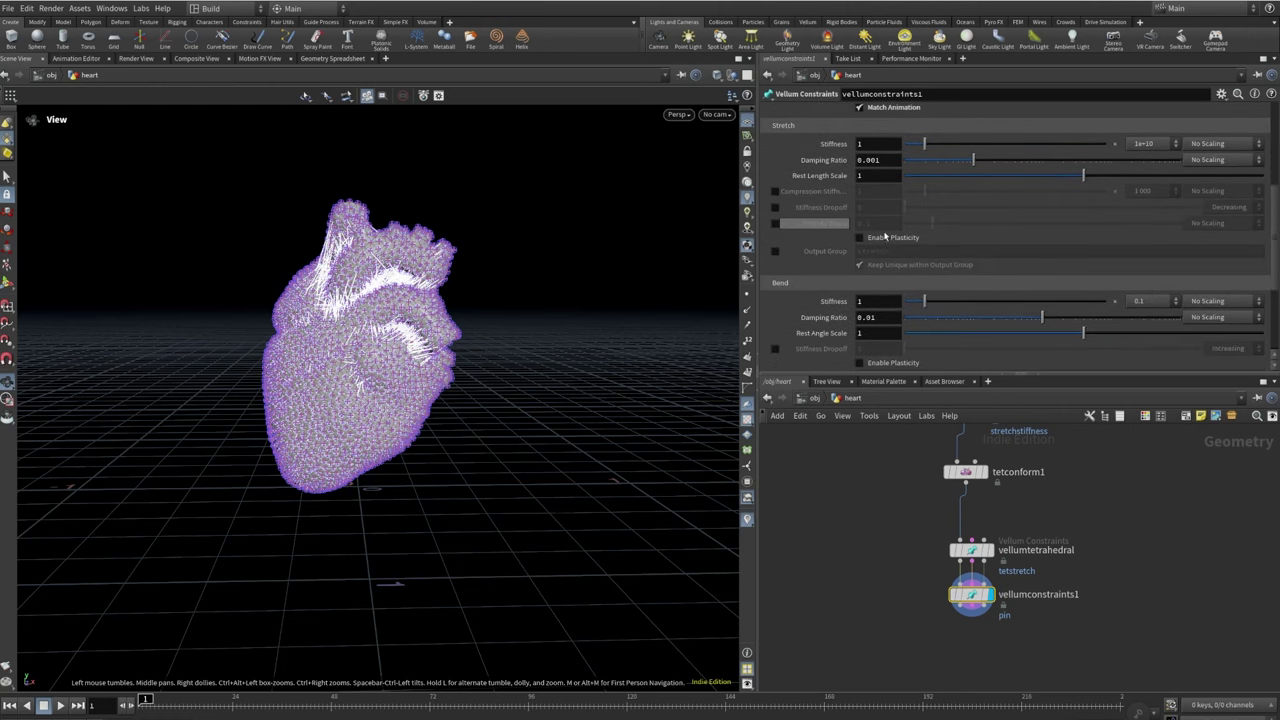
pyautogui.click(1170, 300)
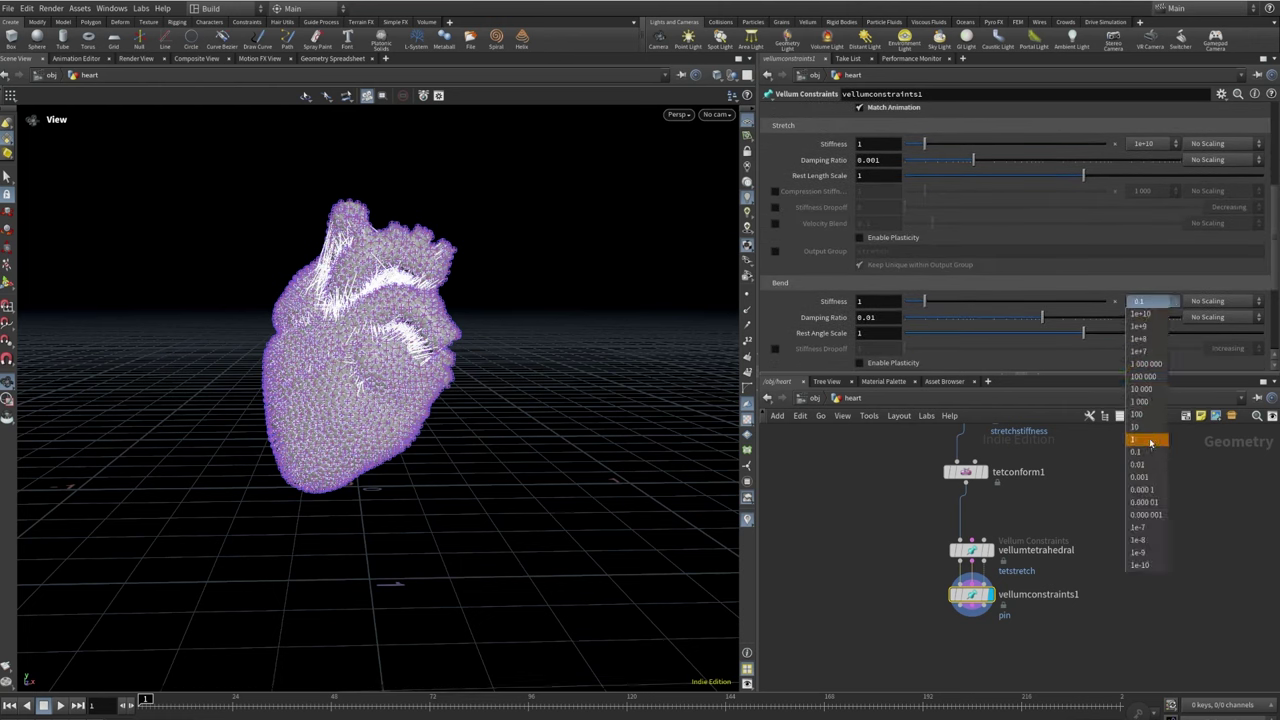
pyautogui.click(1150, 440)
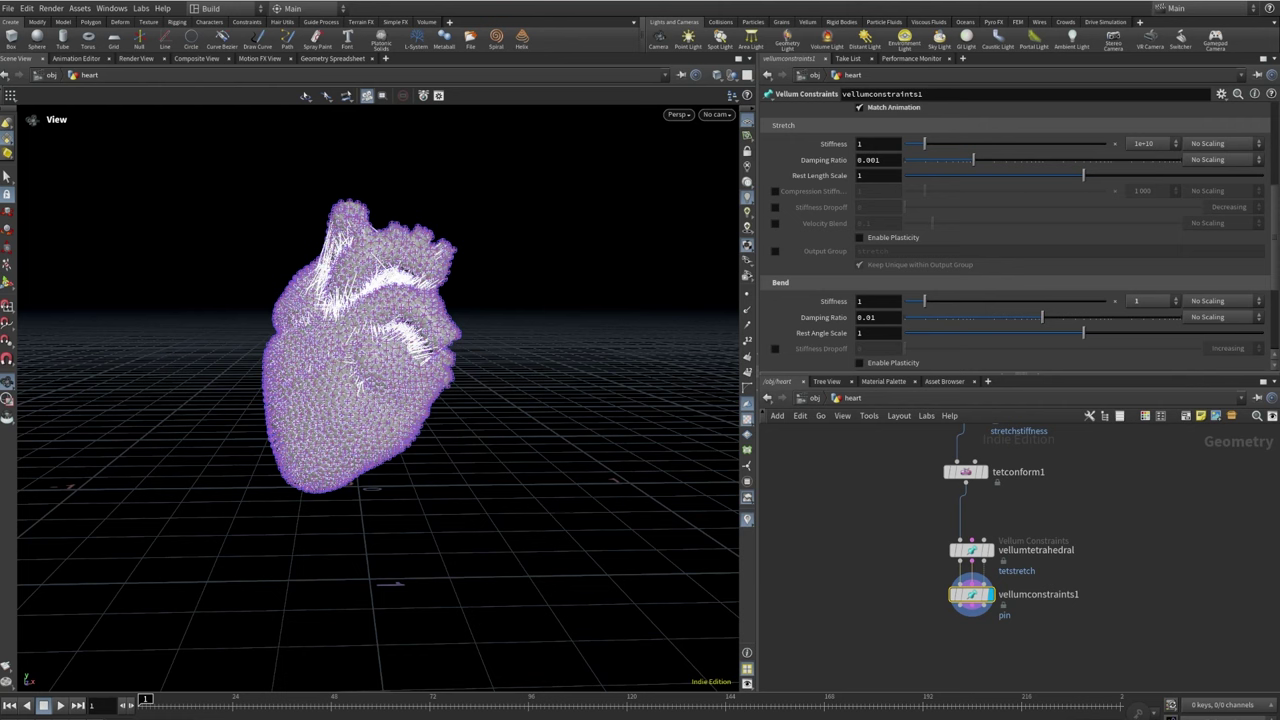
pyautogui.click(1132, 145)
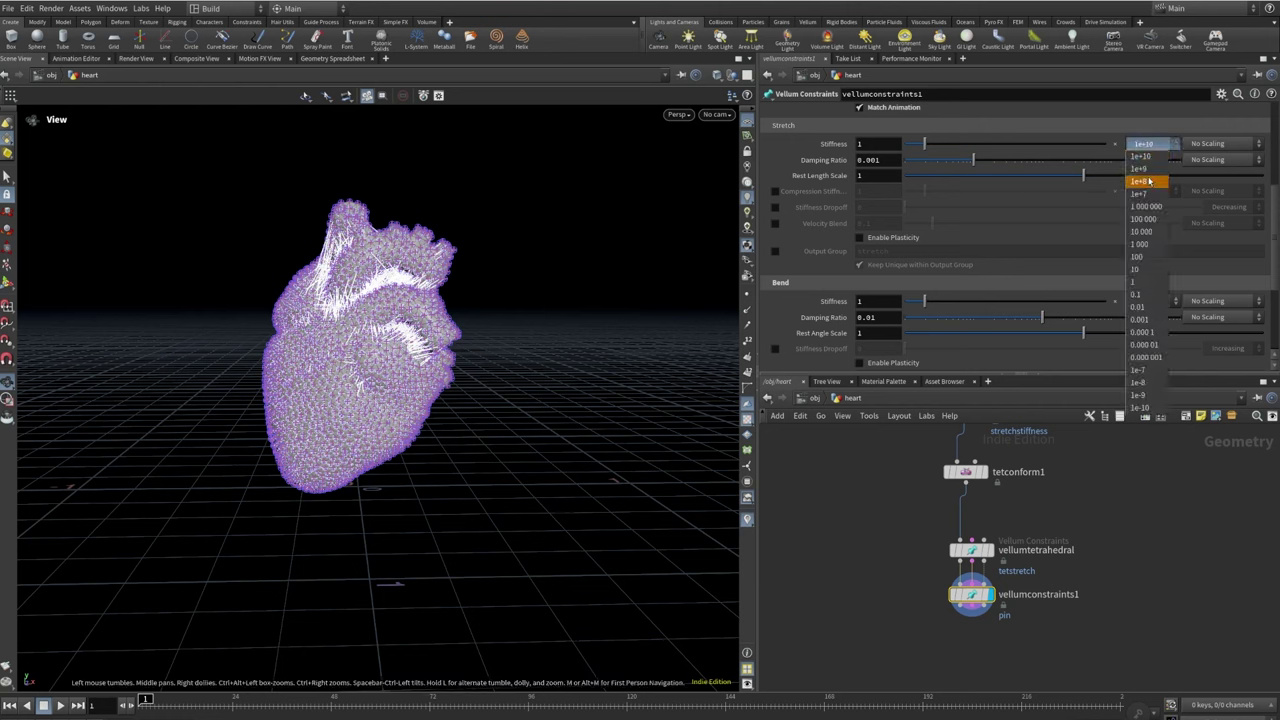
pyautogui.click(1145, 284)
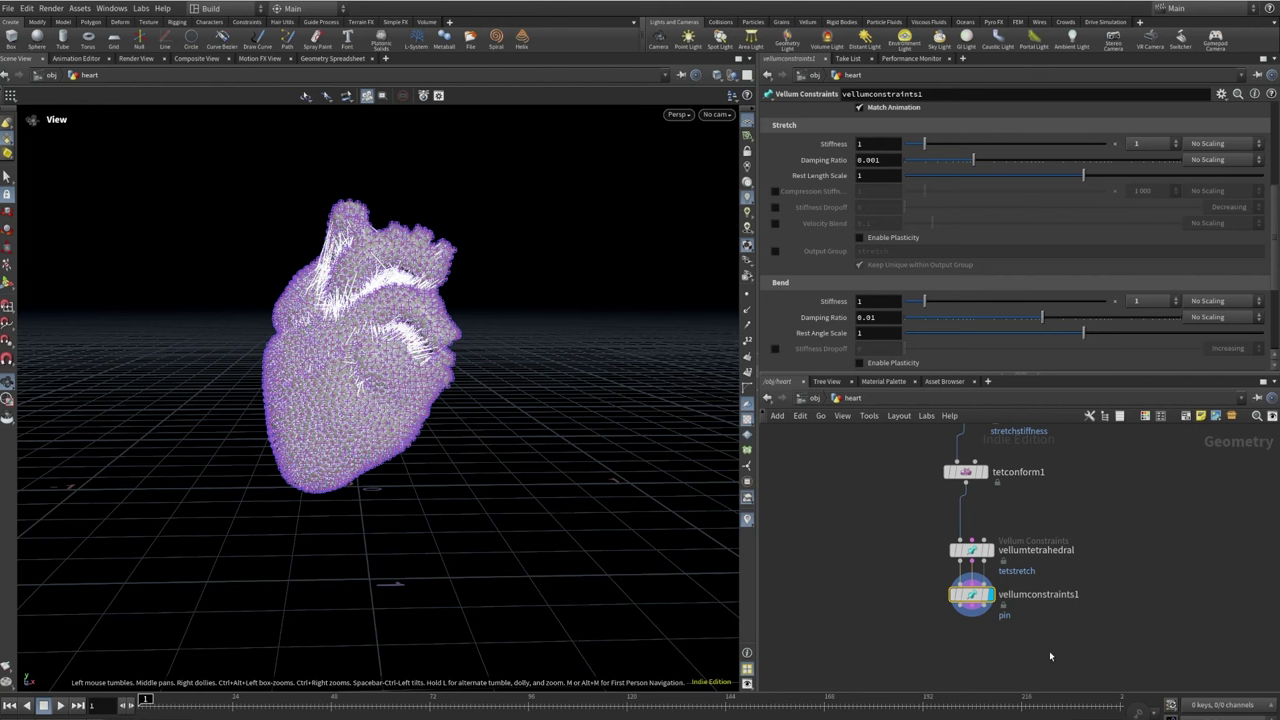
# Add a Vellum Solver fed by vellumconstraints1, display it and move it down to leave room above it
pyautogui.press('Tab')
pyautogui.write('vellum')
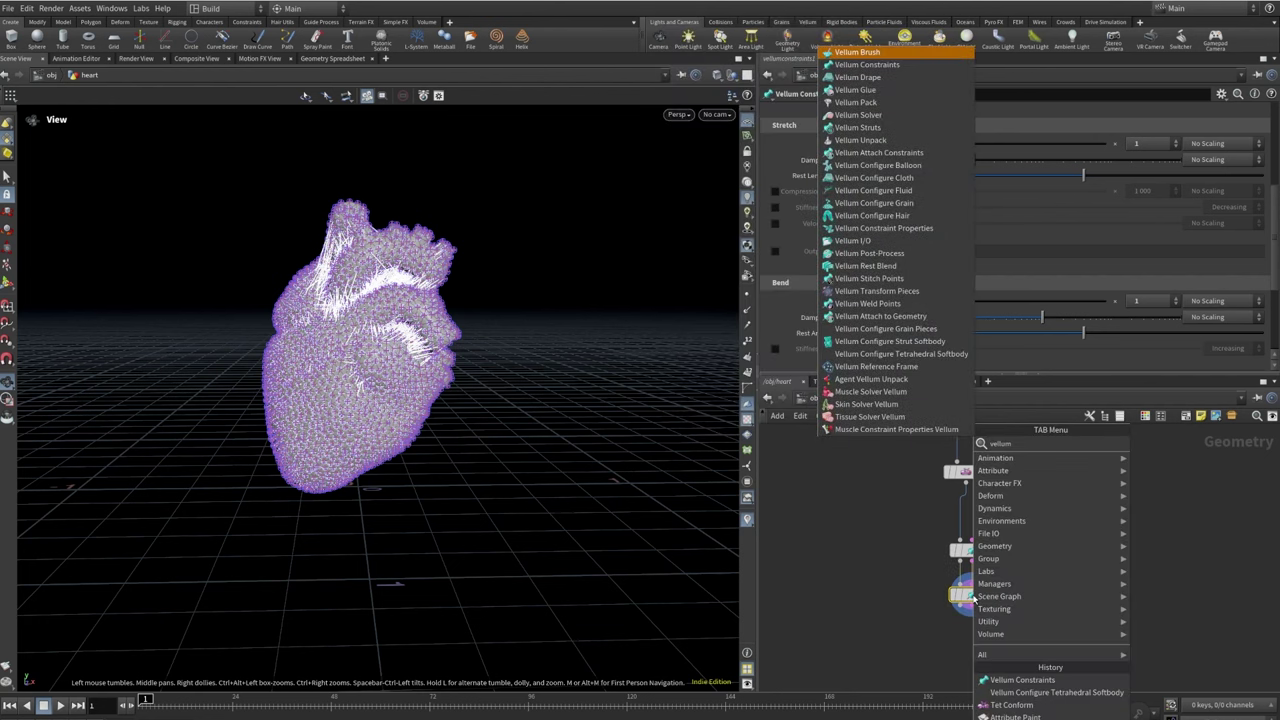
pyautogui.write('sol')
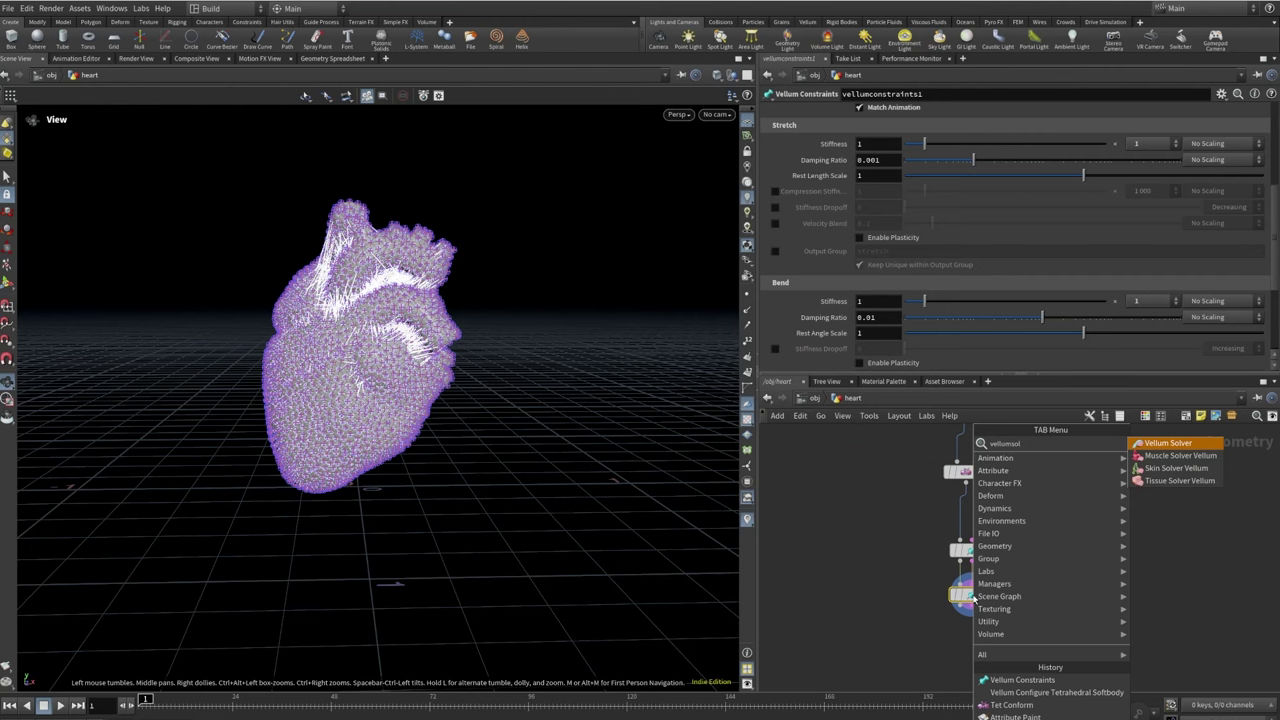
pyautogui.press('Return')
pyautogui.click(987, 641)
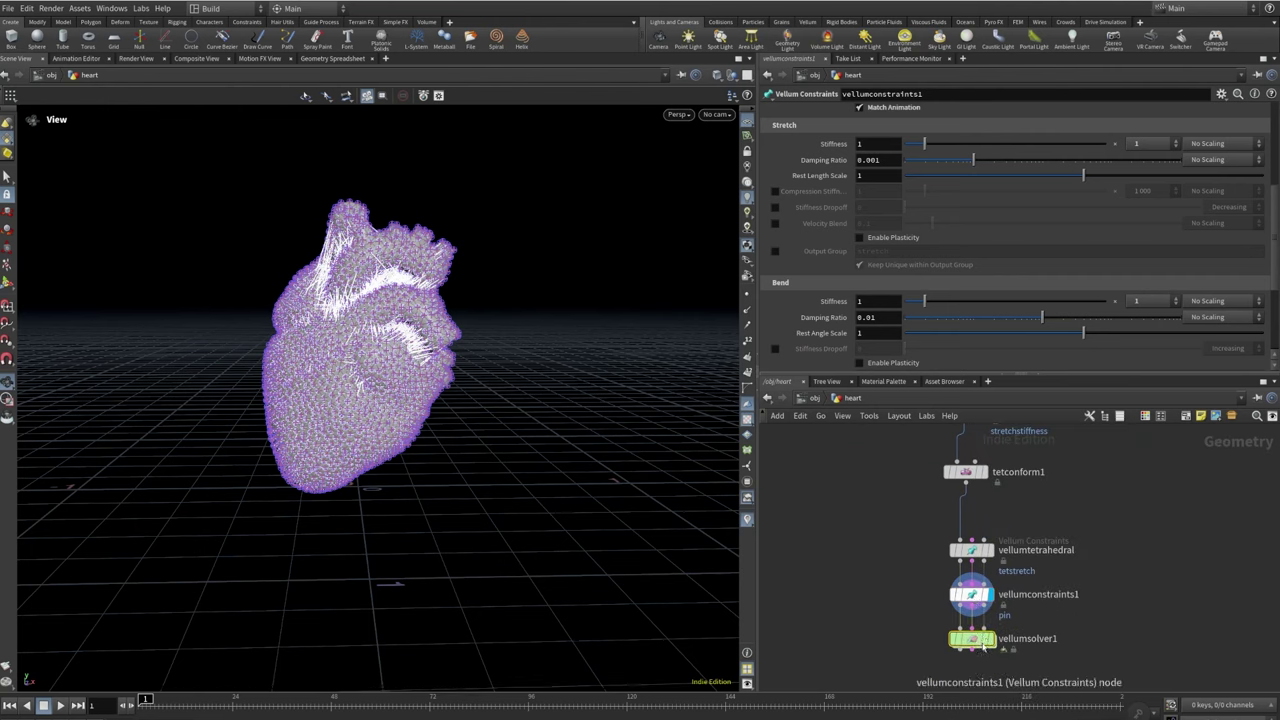
pyautogui.click(985, 645)
pyautogui.moveTo(985, 645); pyautogui.dragTo(967, 537, button='middle')
pyautogui.moveTo(966, 535); pyautogui.dragTo(964, 628)
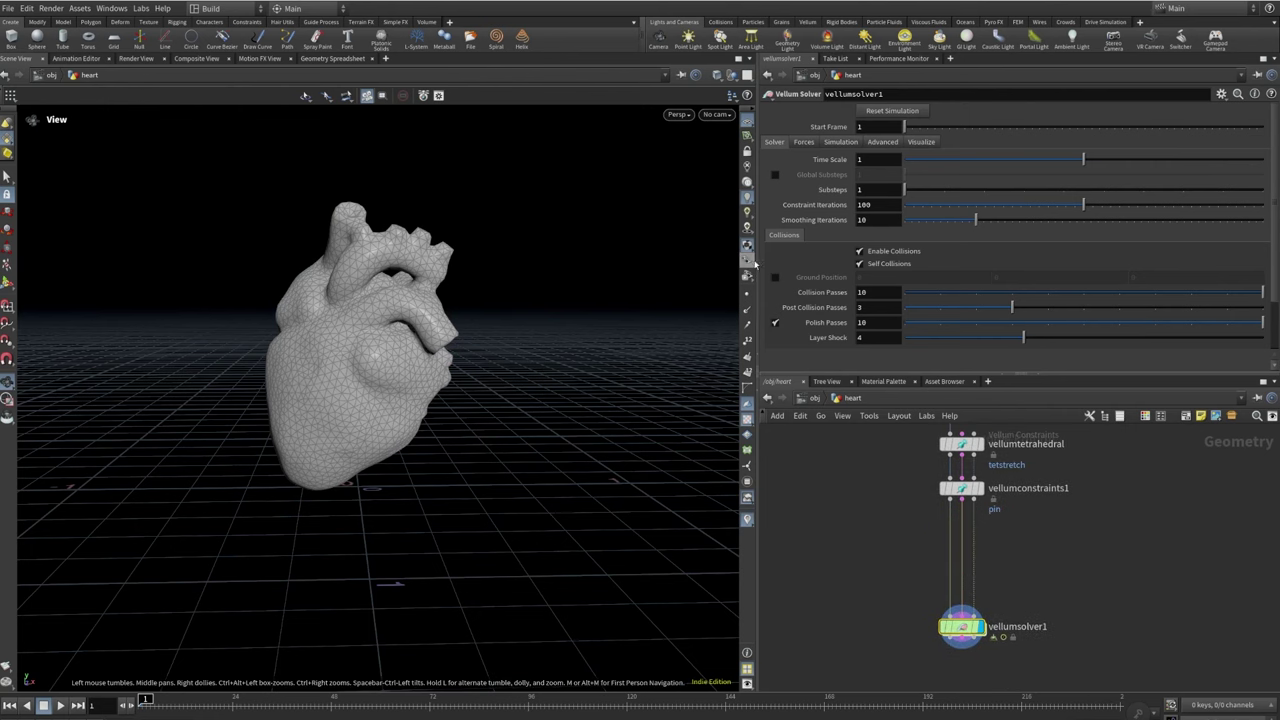
# Add a Bend node beside the connections between vellumconstraints1 and the Vellum Solver
pyautogui.press('Tab')
pyautogui.write('bend')
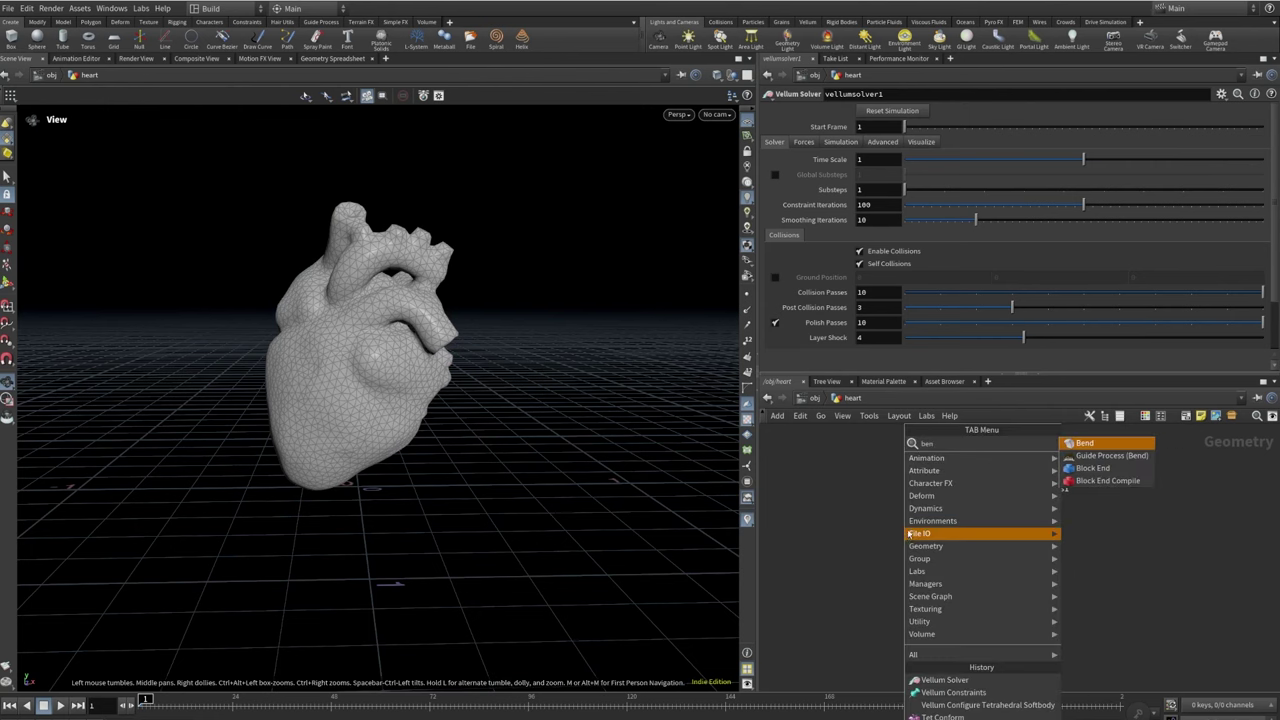
pyautogui.click(1089, 447)
pyautogui.click(834, 571)
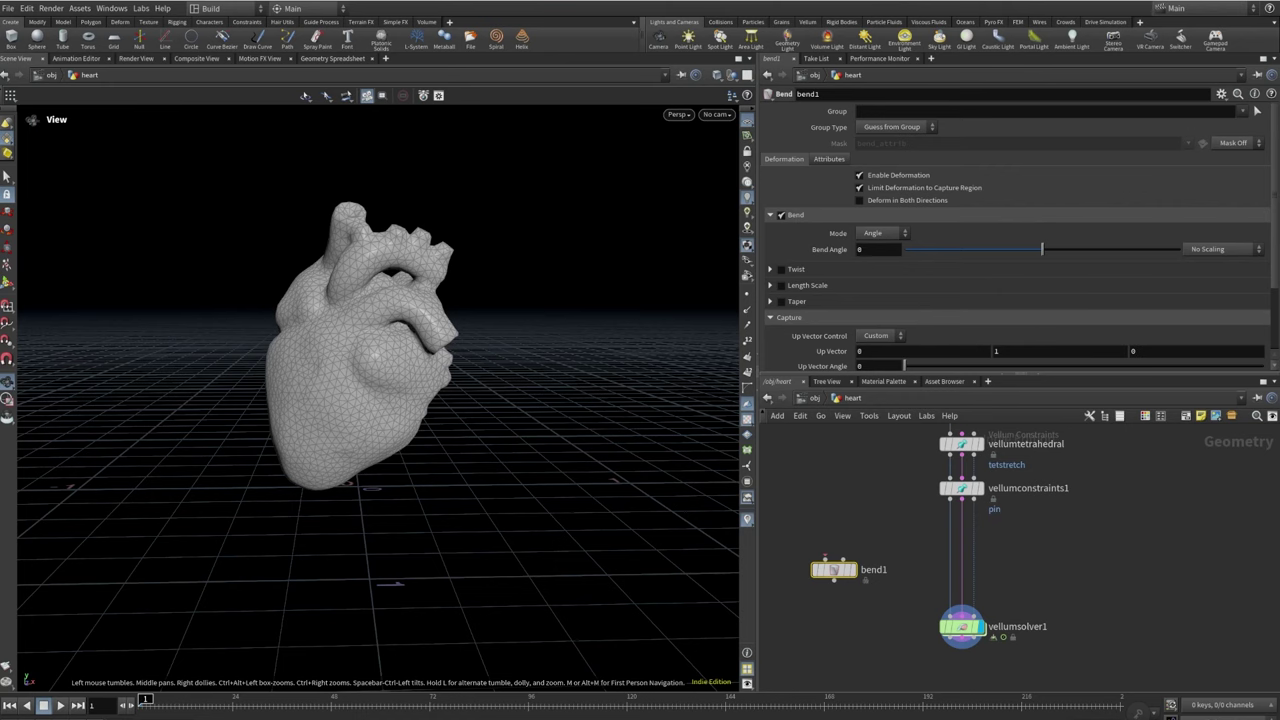
# Paste the prepared keyframed Bend node, feed it from the first output of vellumconstraints1 and display it
pyautogui.hotkey('ctrl', 'v')
pyautogui.click(898, 549)
pyautogui.click(896, 540)
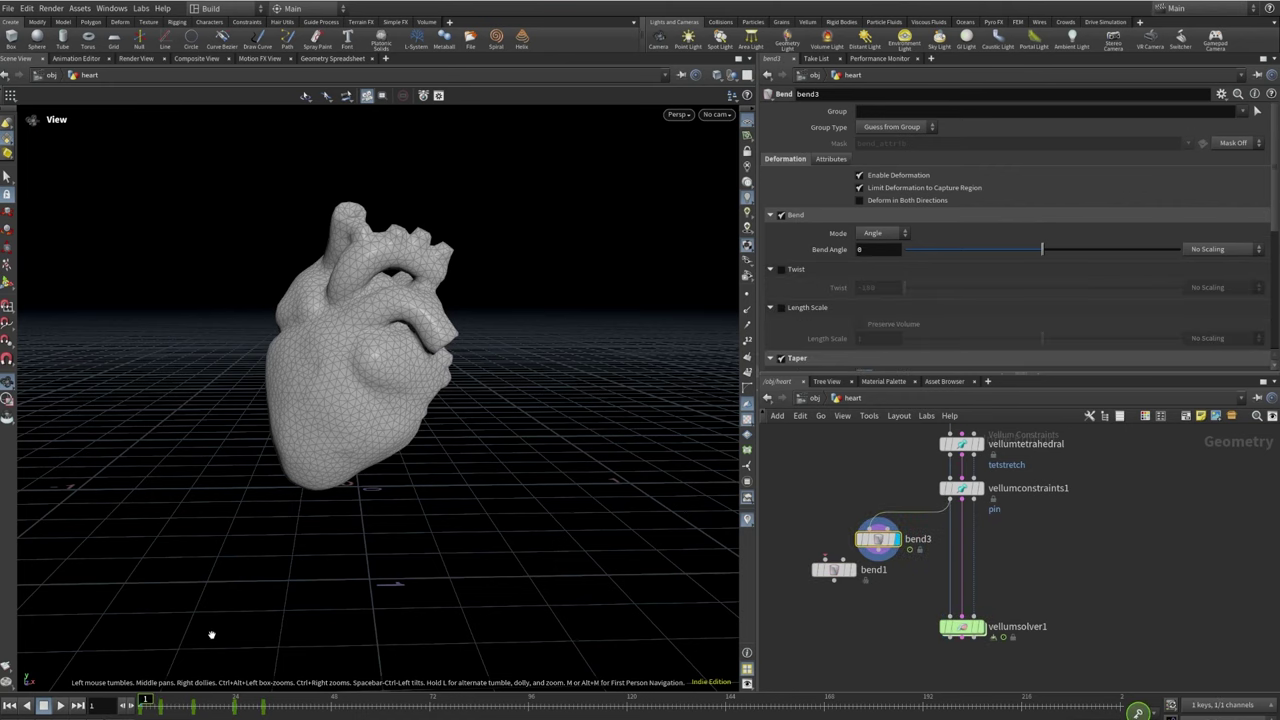
# Scrub the first frames and play the timeline to examine how bend3's keyframed Squish value deforms the heart
pyautogui.moveTo(146, 700)
pyautogui.mouseDown()
pyautogui.moveTo(186, 700)
pyautogui.moveTo(162, 700)
pyautogui.mouseUp()
pyautogui.scroll(-3, 779, 285)
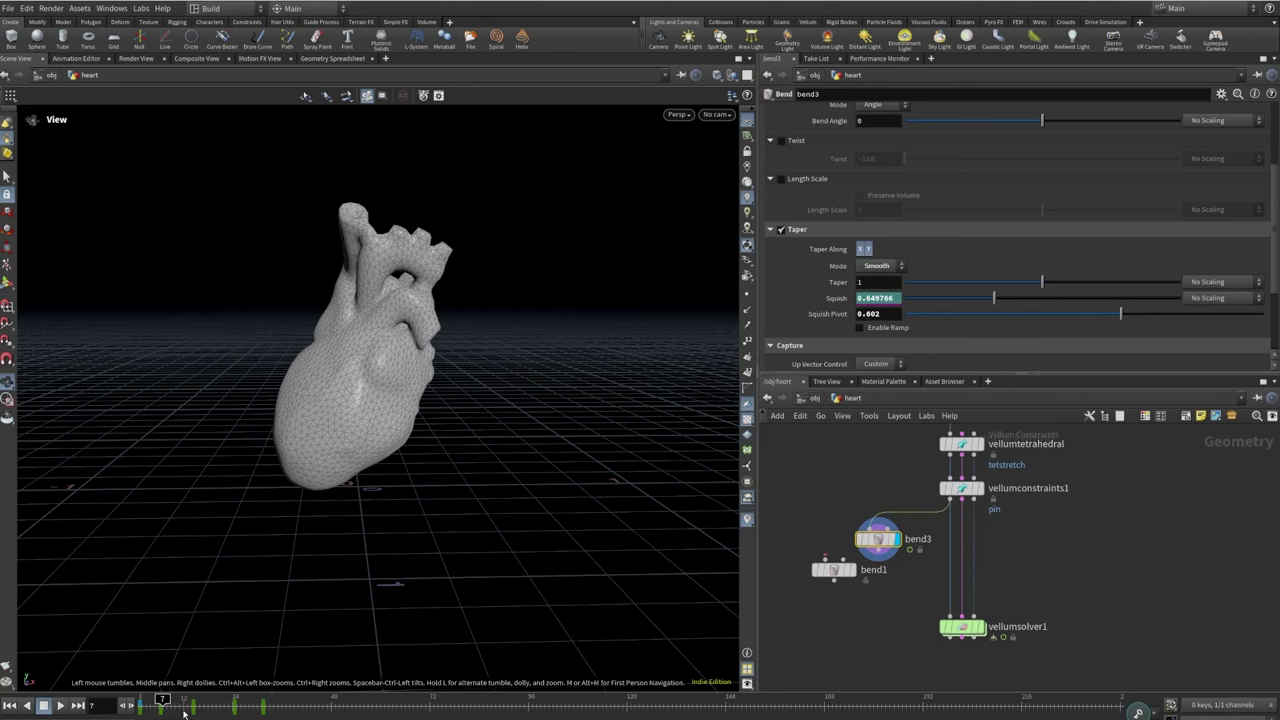
pyautogui.moveTo(170, 697)
pyautogui.mouseDown()
pyautogui.moveTo(136, 699)
pyautogui.moveTo(265, 700)
pyautogui.moveTo(145, 700)
pyautogui.mouseUp()
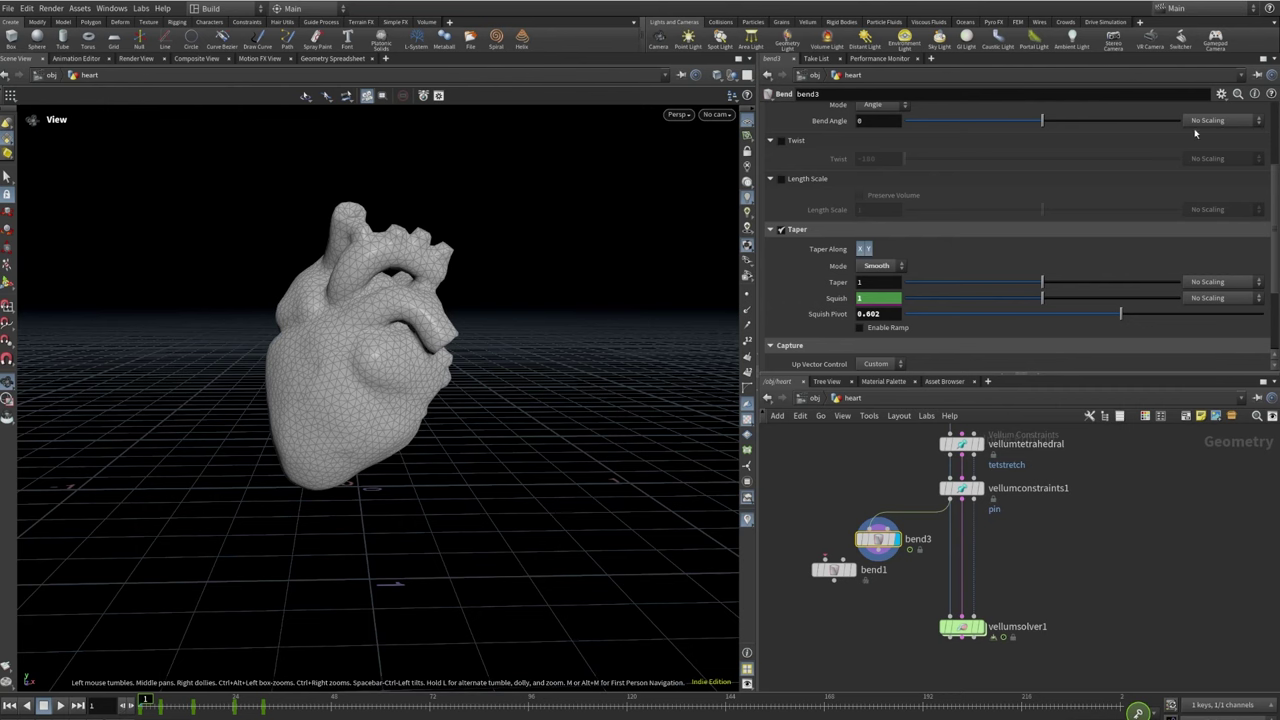
pyautogui.click(60, 705)
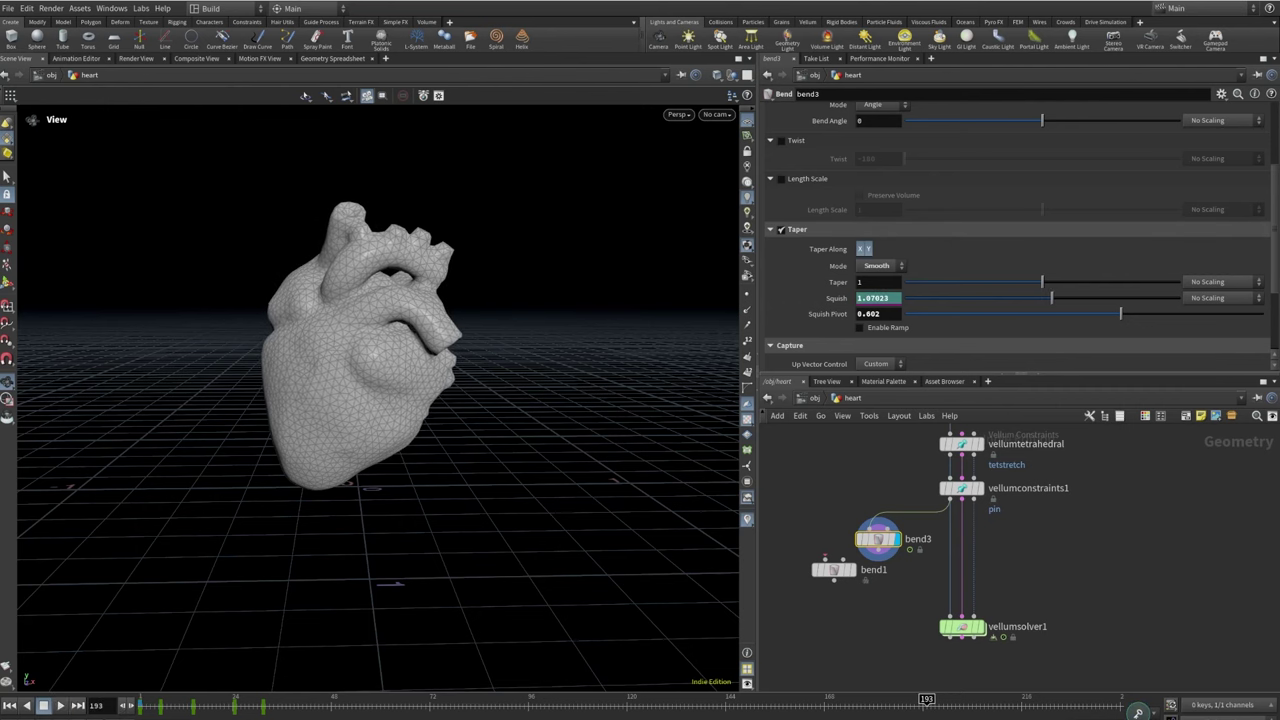
pyautogui.click(60, 705)
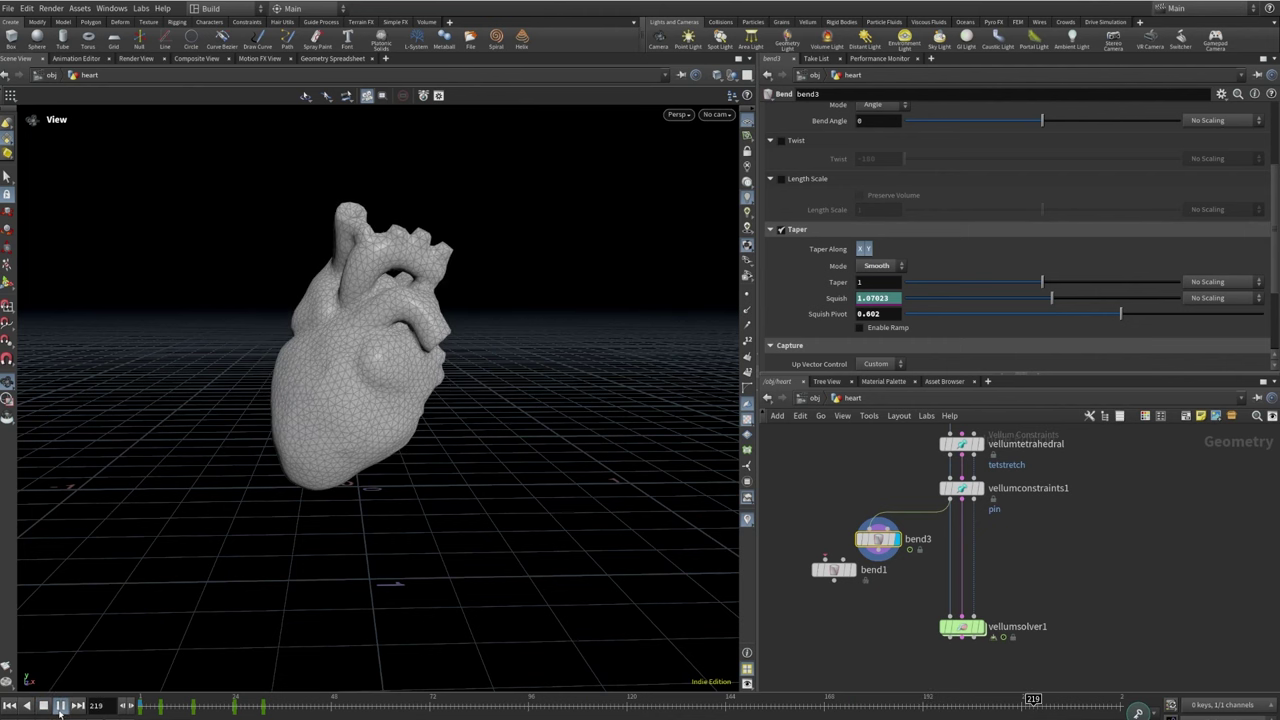
pyautogui.click(60, 706)
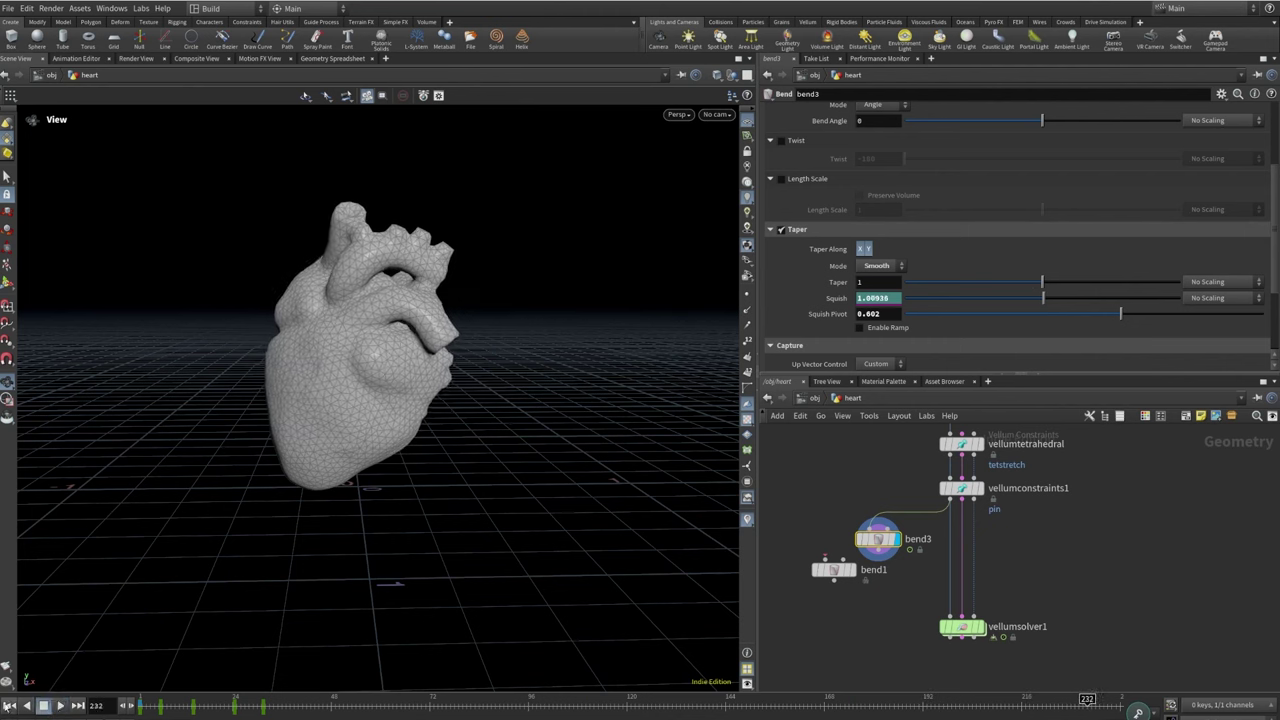
pyautogui.click(1221, 93)
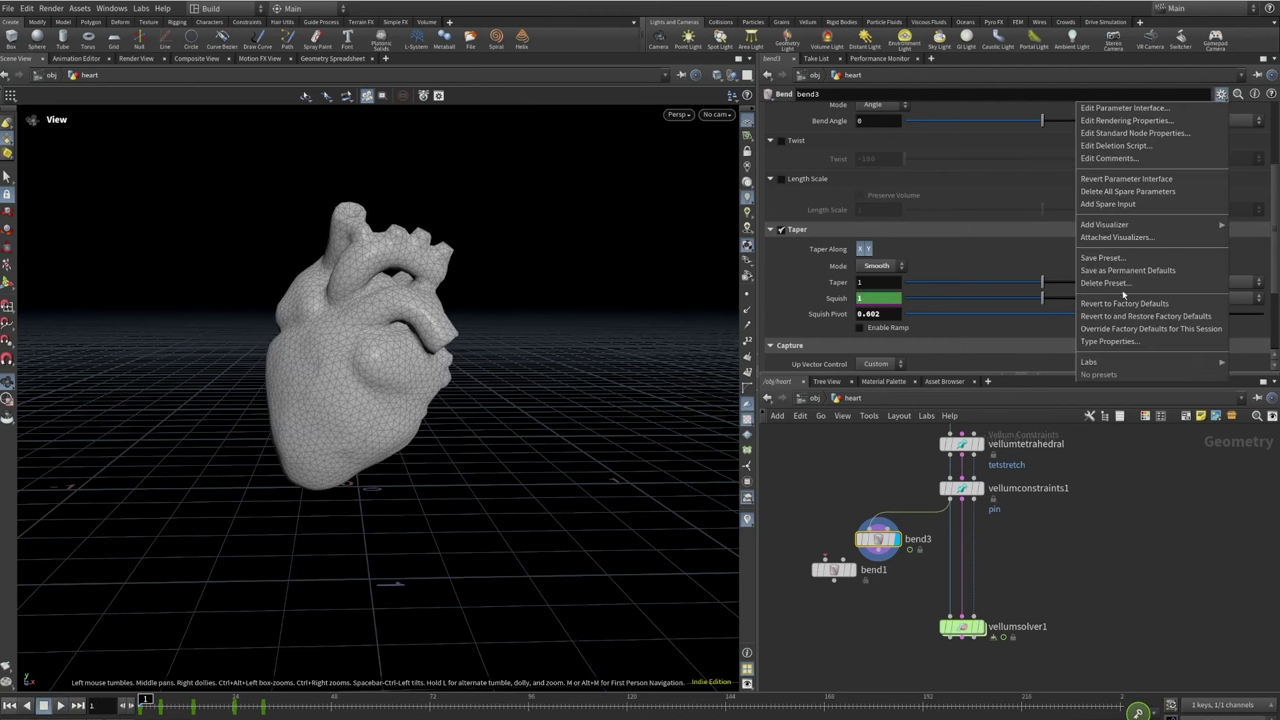
pyautogui.click(1110, 341)
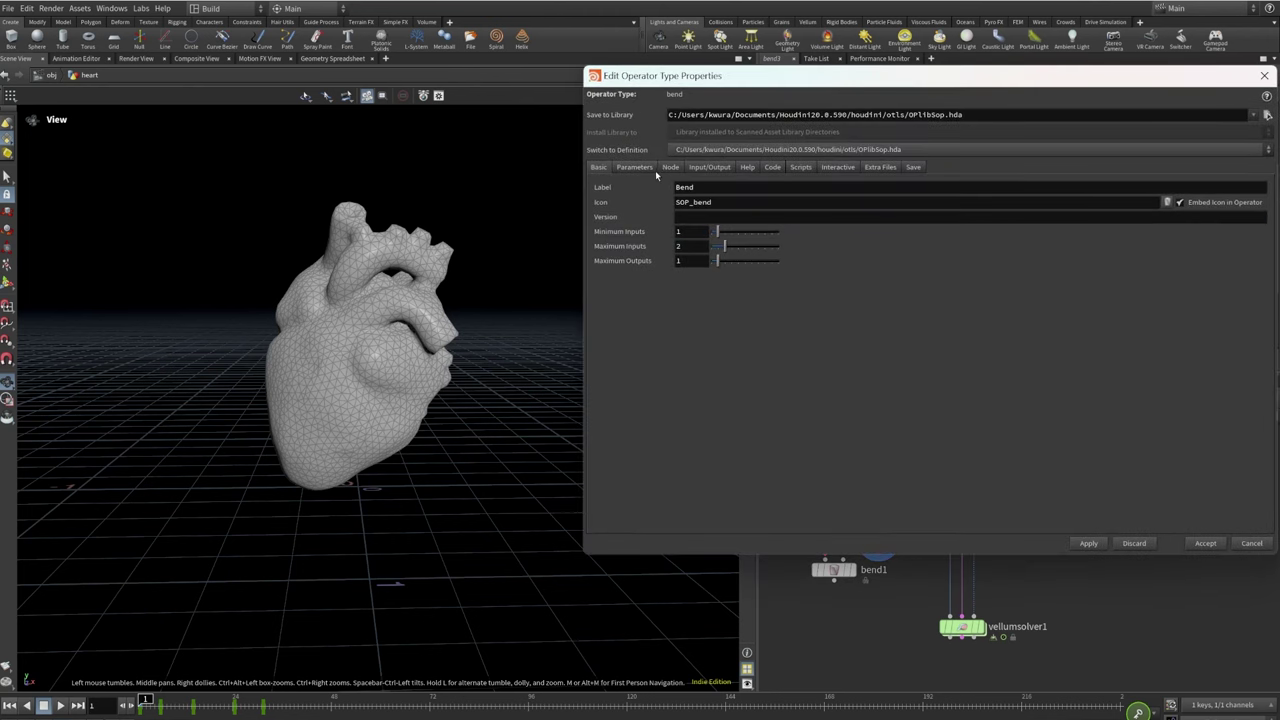
pyautogui.click(1251, 543)
pyautogui.click(1221, 93)
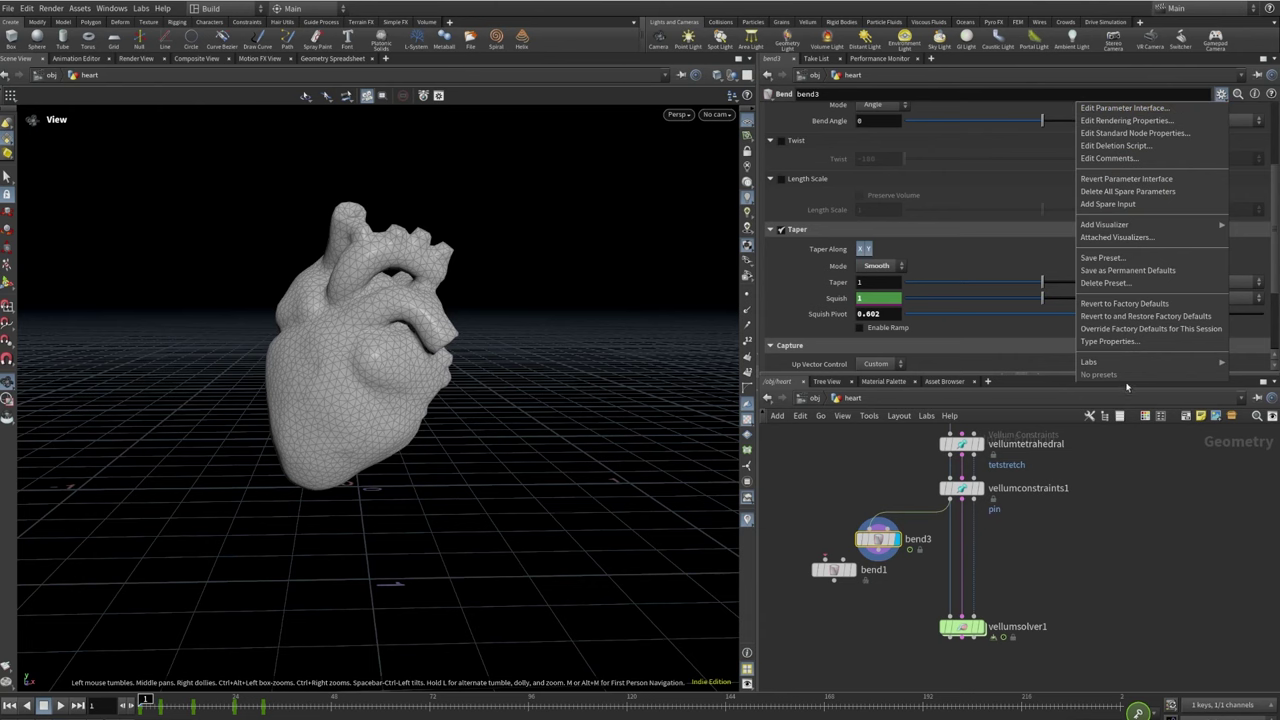
pyautogui.click(1110, 341)
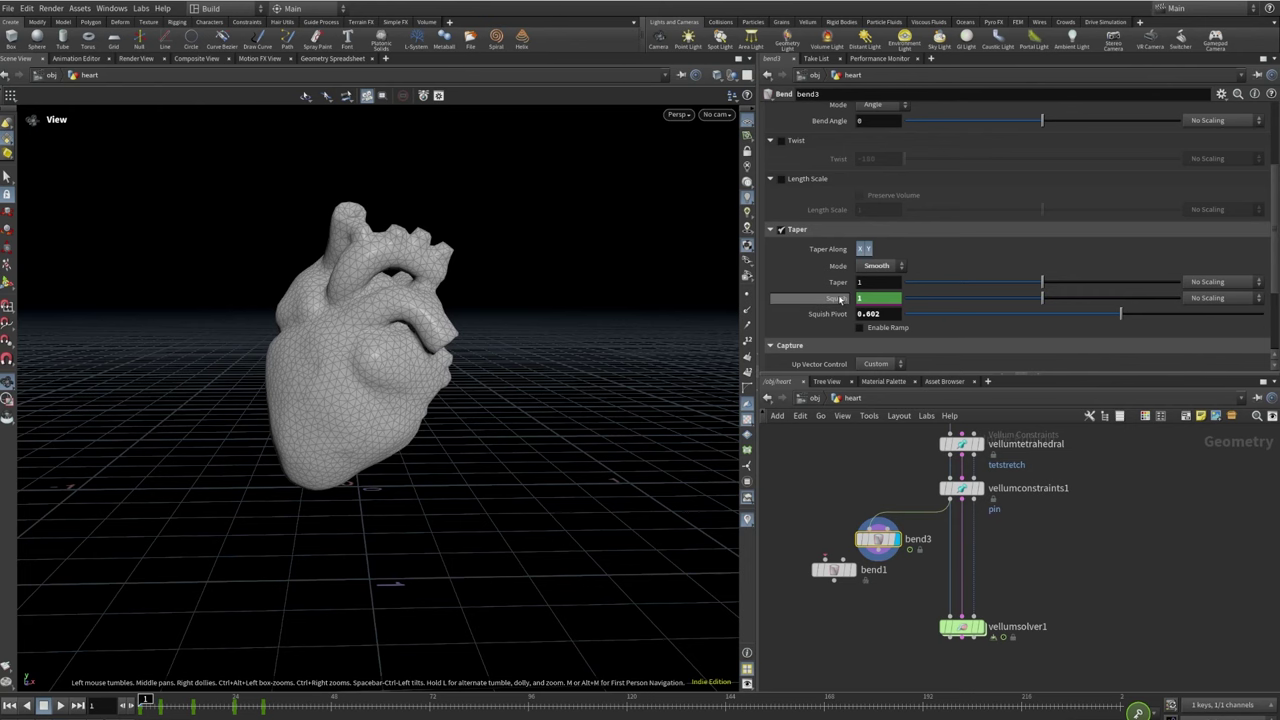
# Examine bend3's Squish curve in the Animation Editor and its channel property for behaviour after the last key, leaving both unchanged
pyautogui.keyDown('shift'); pyautogui.click(840, 298); pyautogui.keyUp('shift')
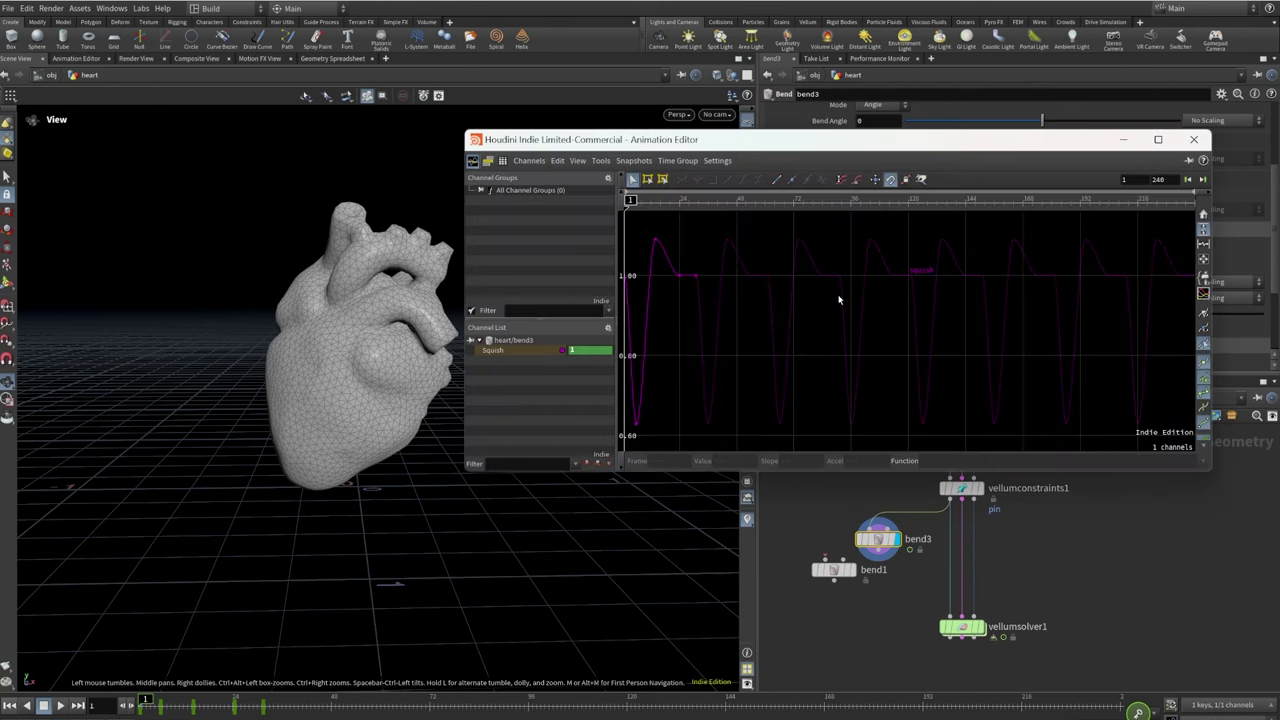
pyautogui.click(1160, 140)
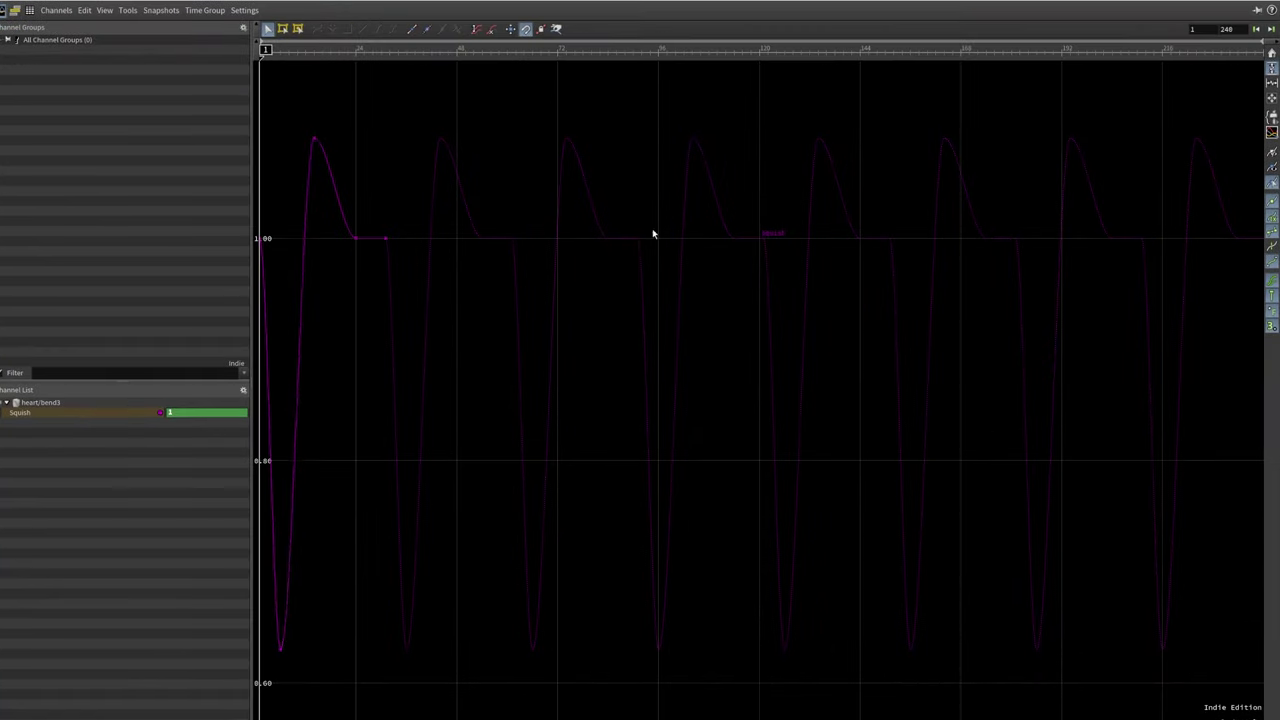
pyautogui.rightClick(244, 394)
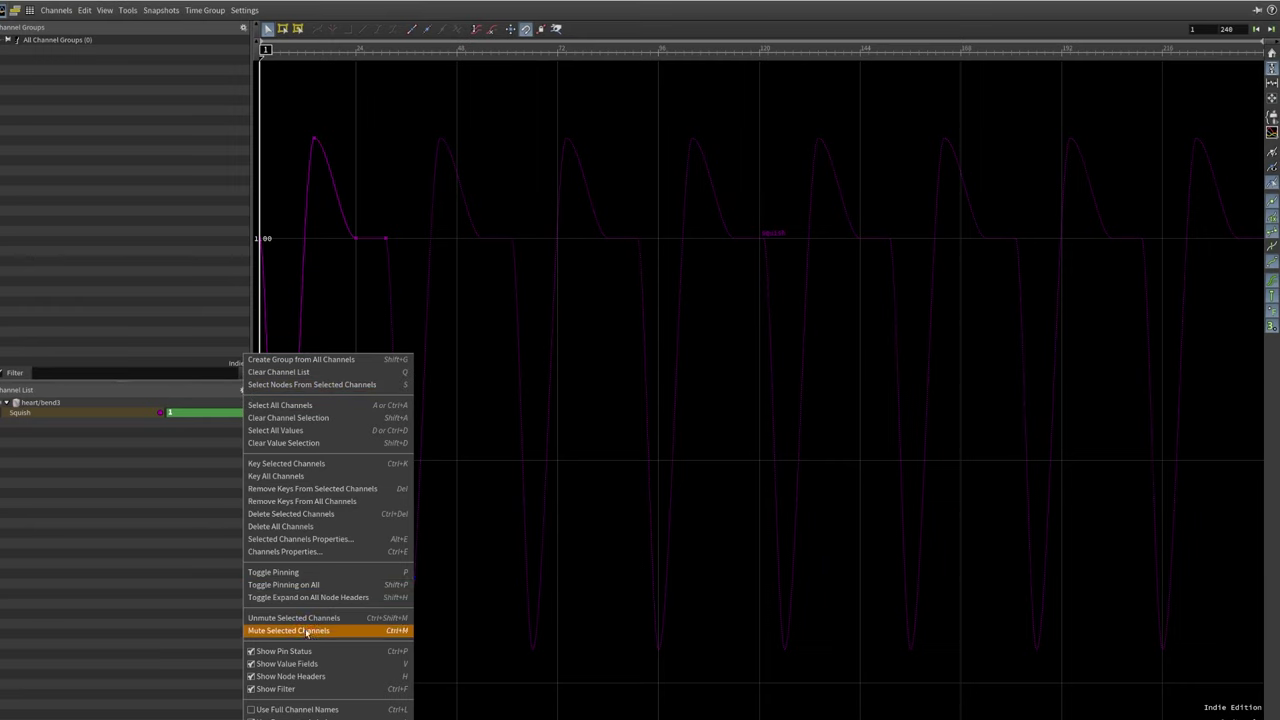
pyautogui.click(300, 551)
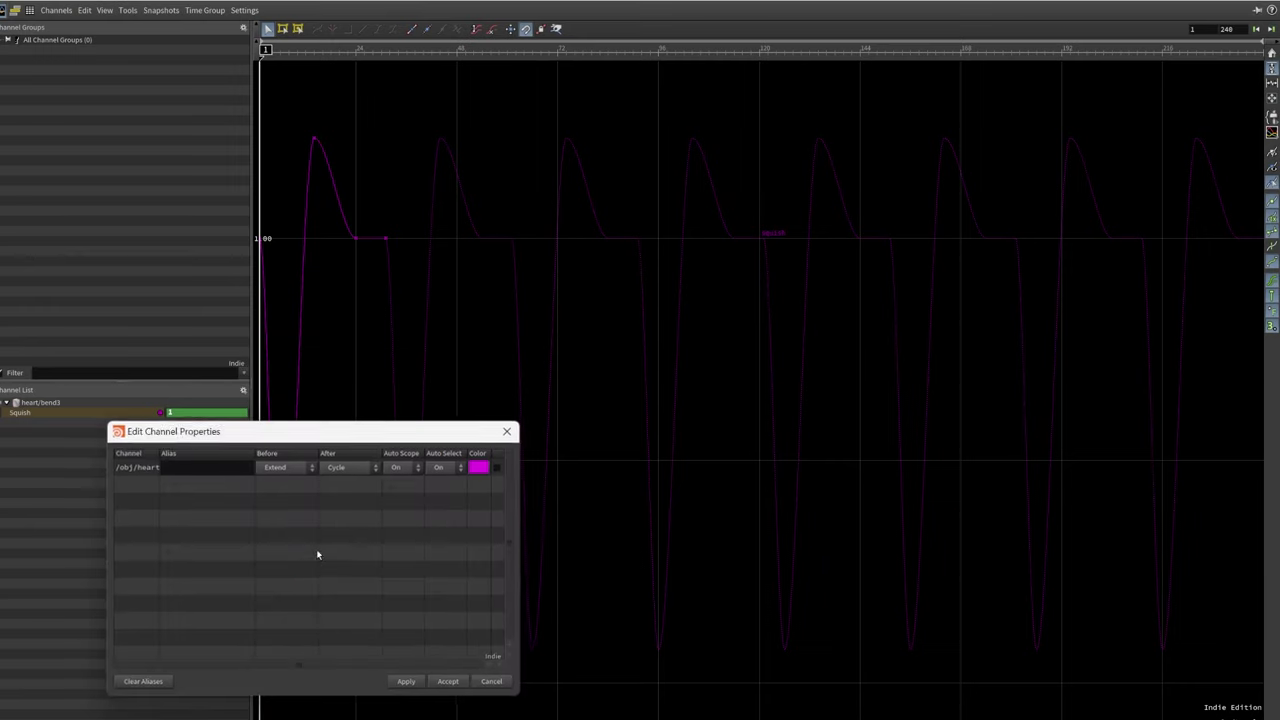
pyautogui.click(349, 468)
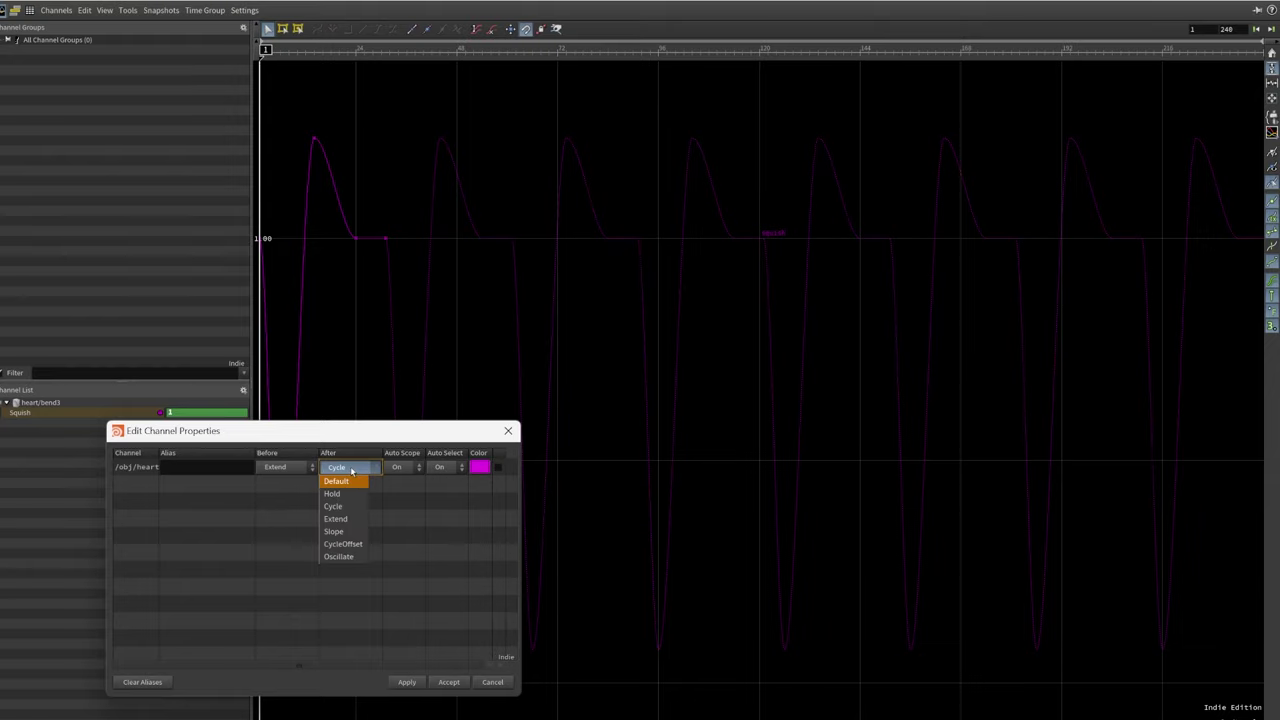
pyautogui.click(349, 468)
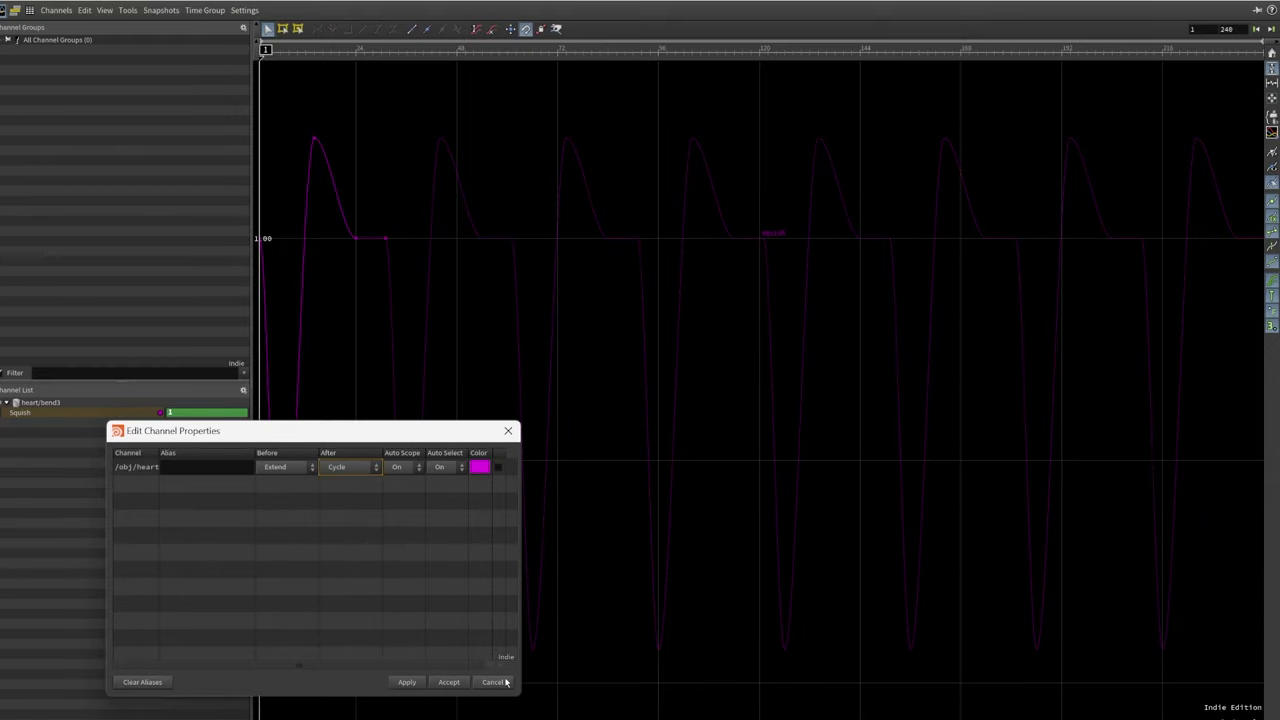
pyautogui.click(505, 683)
pyautogui.click(1257, 9)
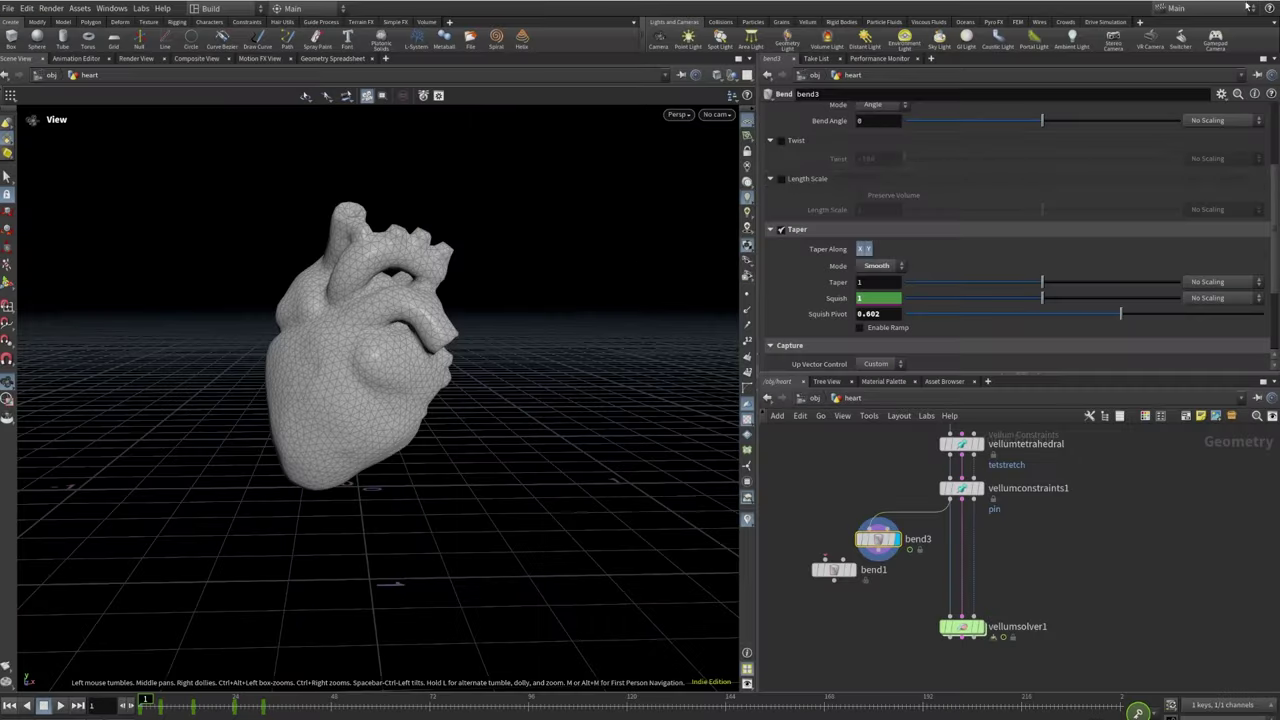
# Feed the first input of vellumsolver1 from bend3 and display the solver
pyautogui.moveTo(909, 550); pyautogui.dragTo(950, 614)
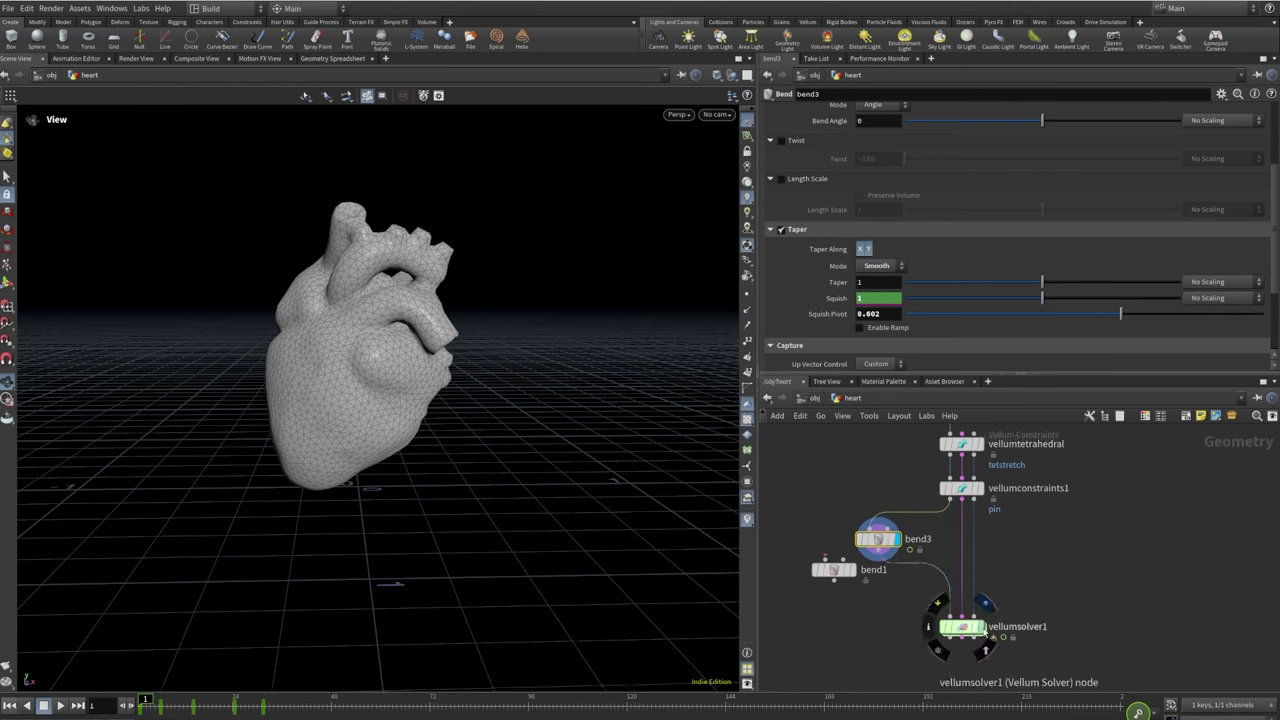
pyautogui.click(960, 628)
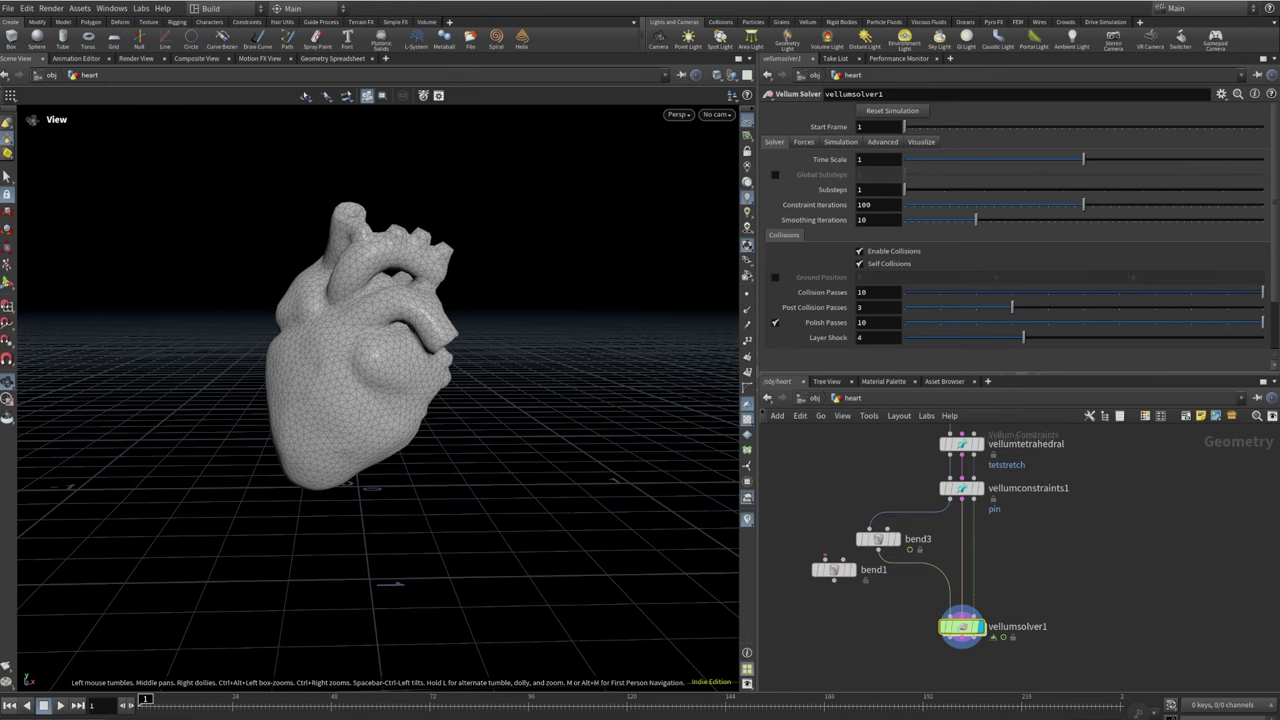
# Set the Vellum Solver's velocity damping to 0.3 and its vertical gravity to -1
pyautogui.click(810, 143)
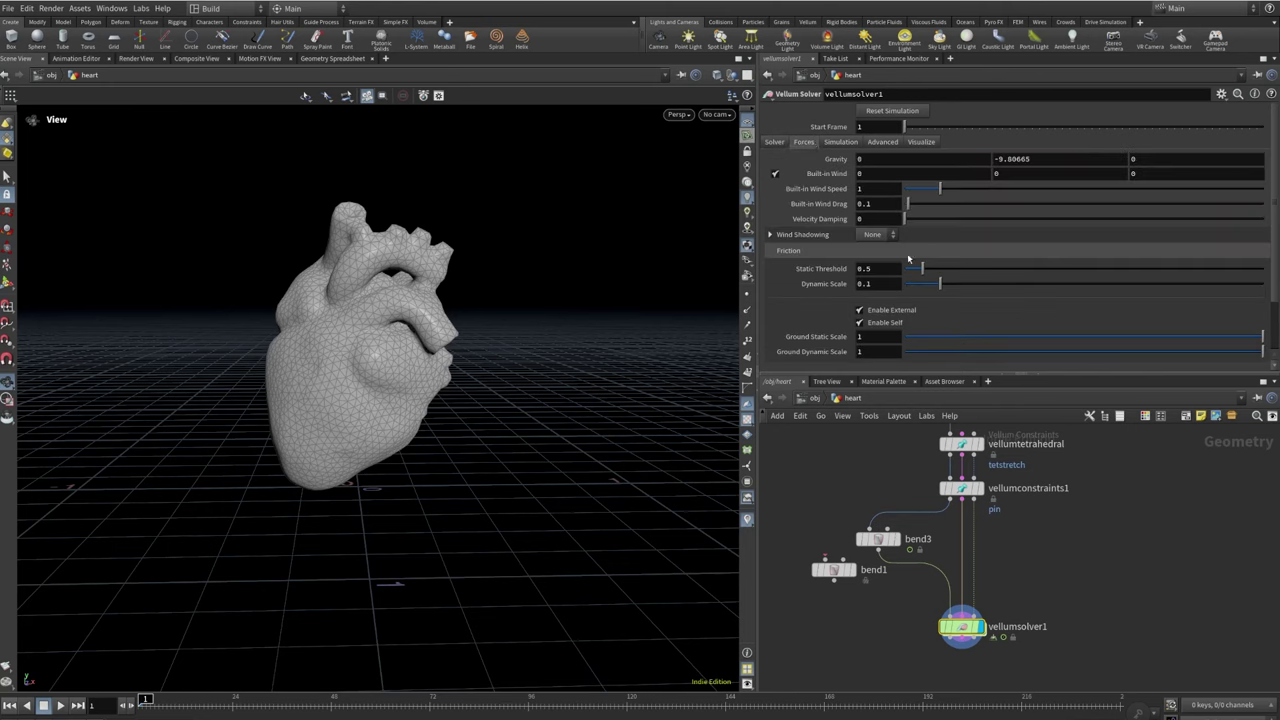
pyautogui.click(879, 218)
pyautogui.press('Return')
pyautogui.click(1004, 161)
pyautogui.doubleClick(1000, 161)
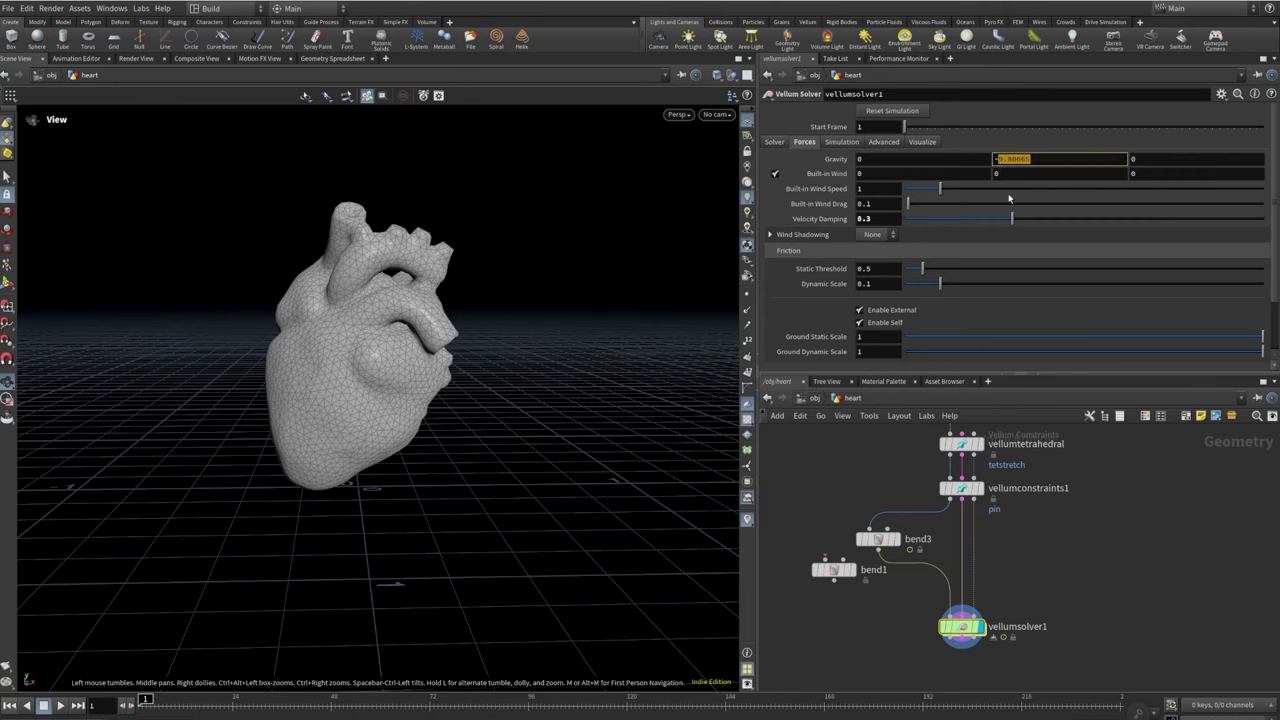
pyautogui.press('Return')
# Disable Ignore Neighbors with Same Name or Piece in the Vellum Solver's advanced grain collision settings
pyautogui.moveTo(987, 466)
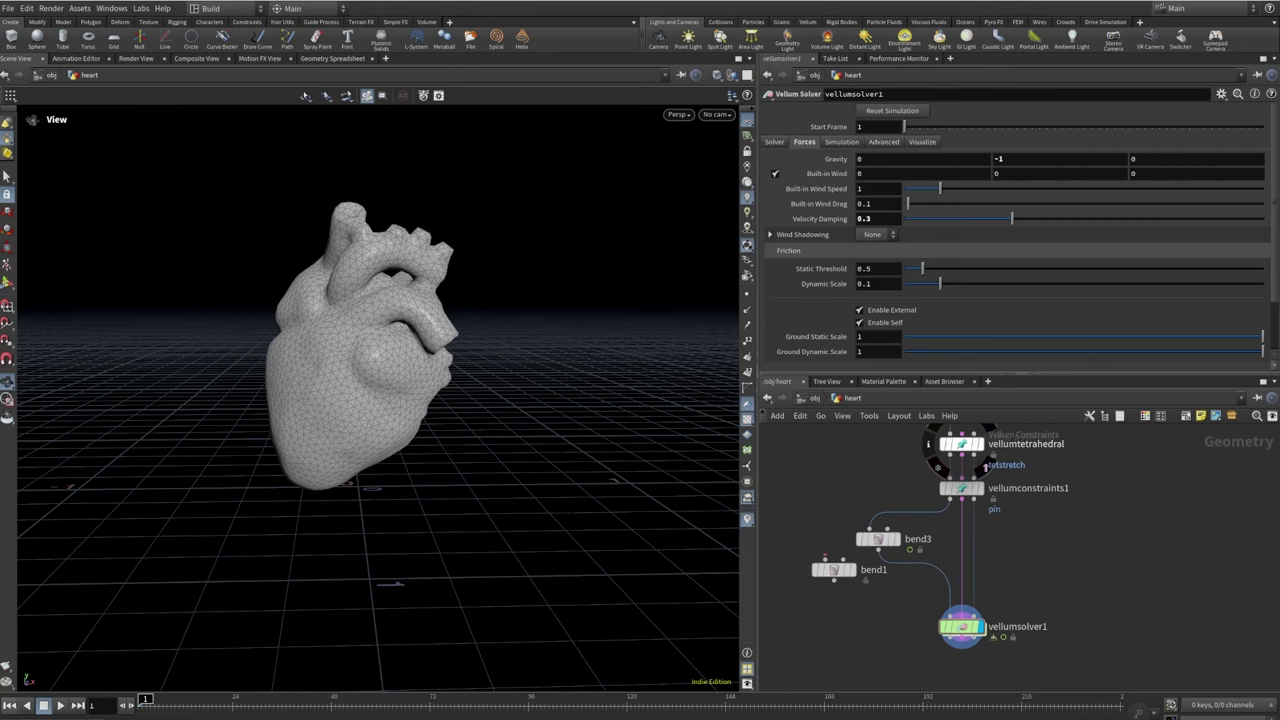
pyautogui.click(884, 141)
pyautogui.scroll(-1, 860, 200)
pyautogui.click(815, 240)
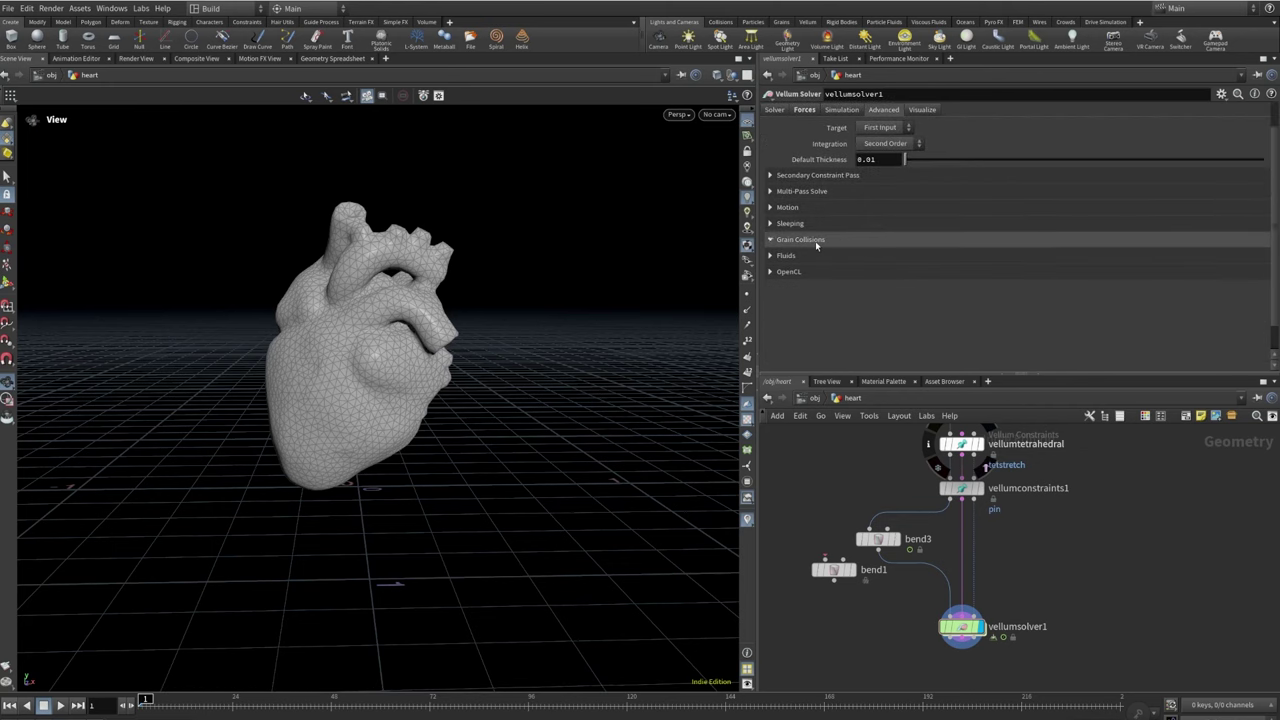
pyautogui.click(861, 300)
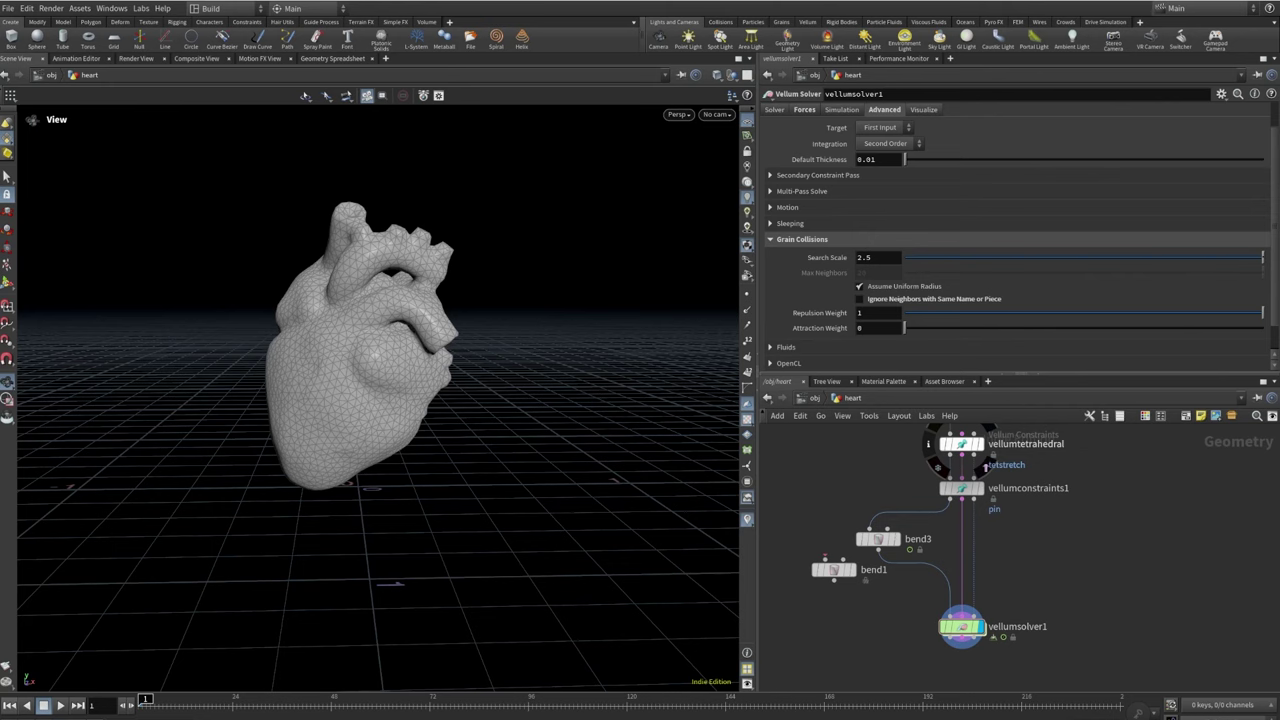
# Set the Model of the vellumtetrahedral constraint to Non-Linear ARAP
pyautogui.click(962, 444)
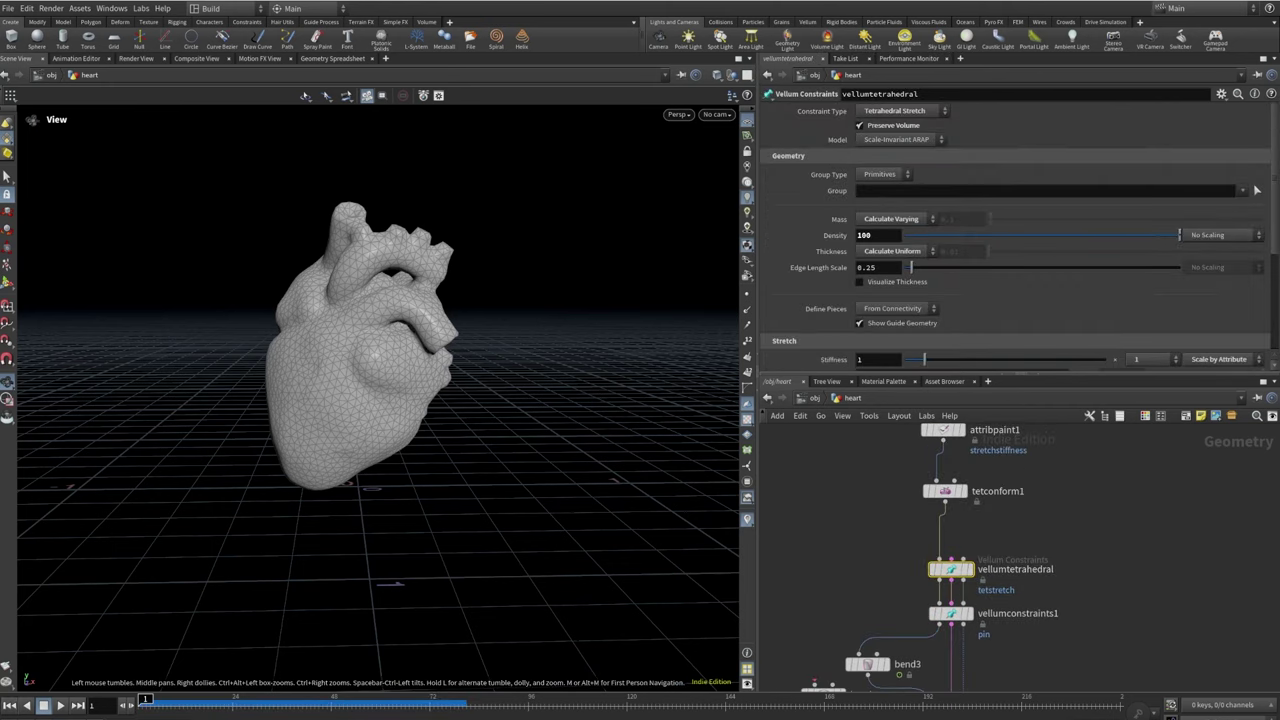
pyautogui.click(950, 613)
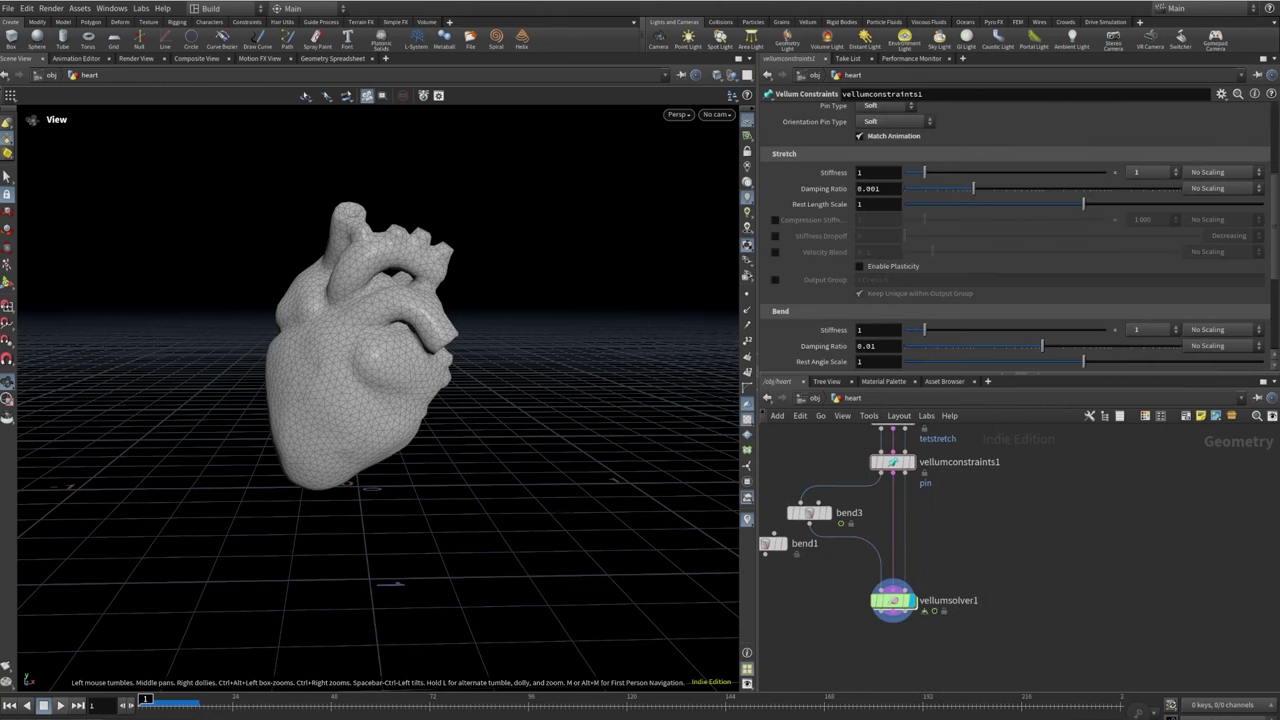
pyautogui.moveTo(913, 505); pyautogui.dragTo(997, 577, button='middle')
pyautogui.scroll(3, 965, 520)
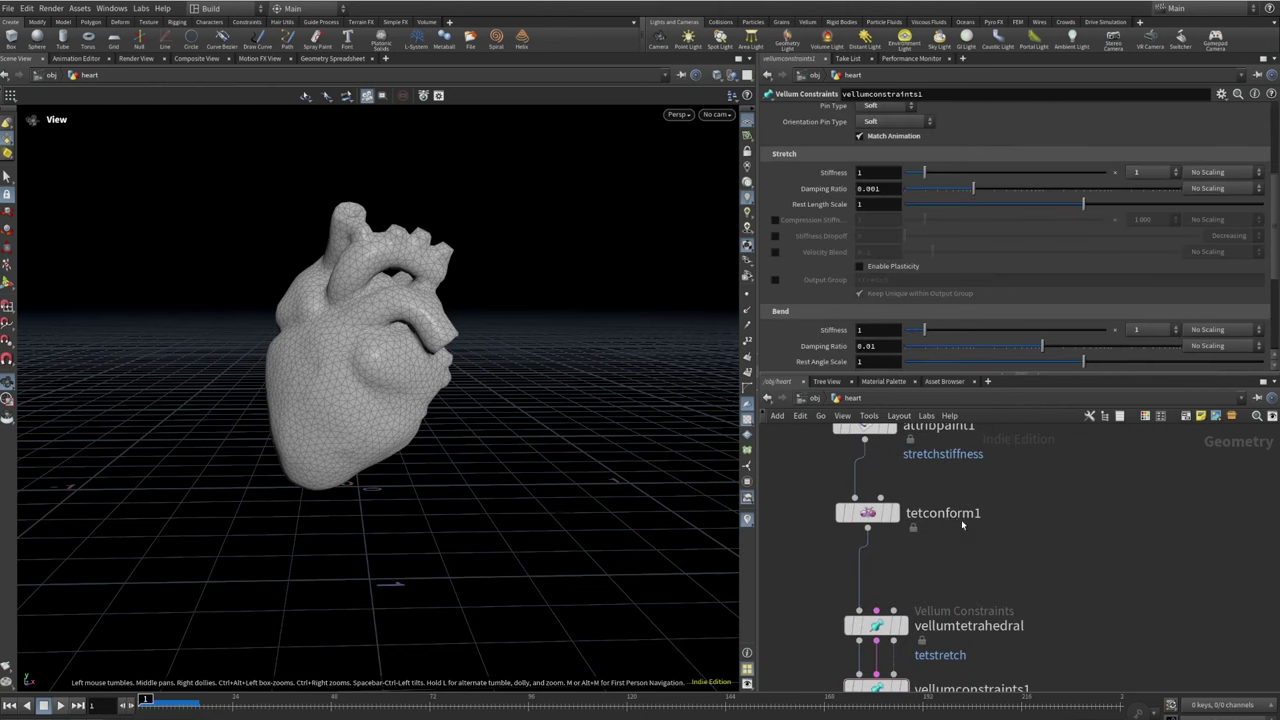
pyautogui.click(876, 626)
pyautogui.scroll(5, 912, 196)
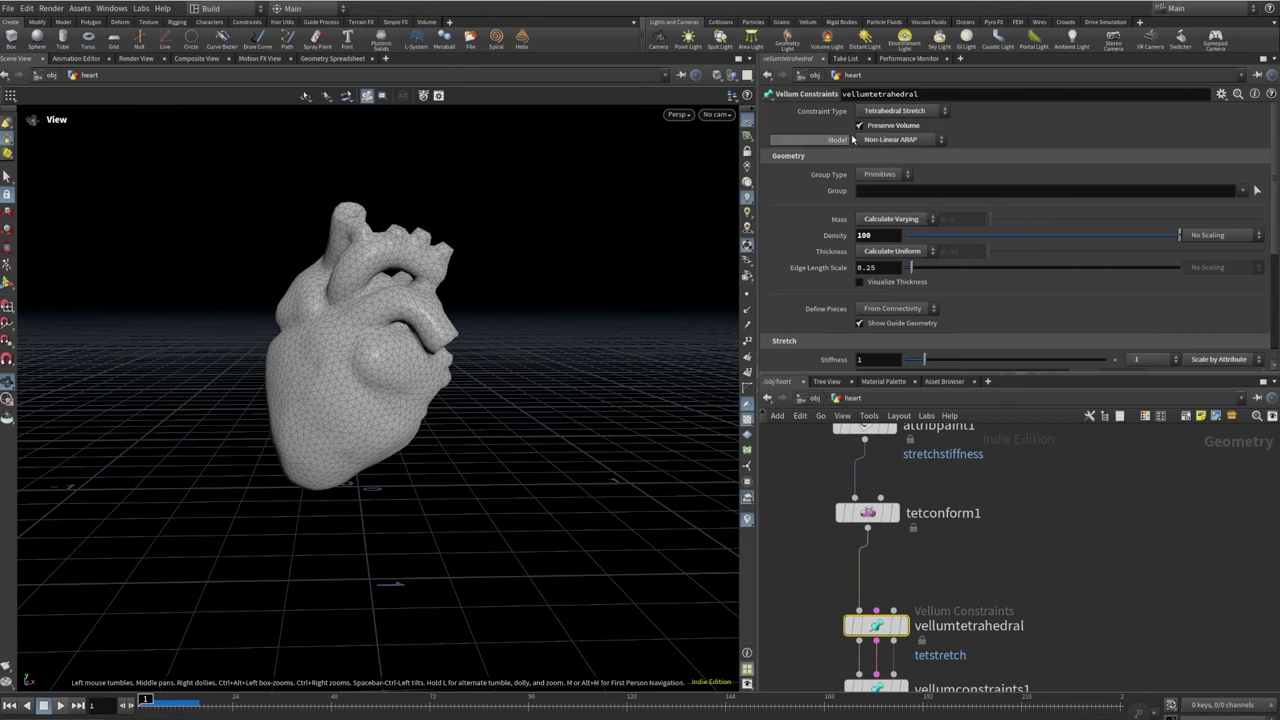
pyautogui.click(895, 139)
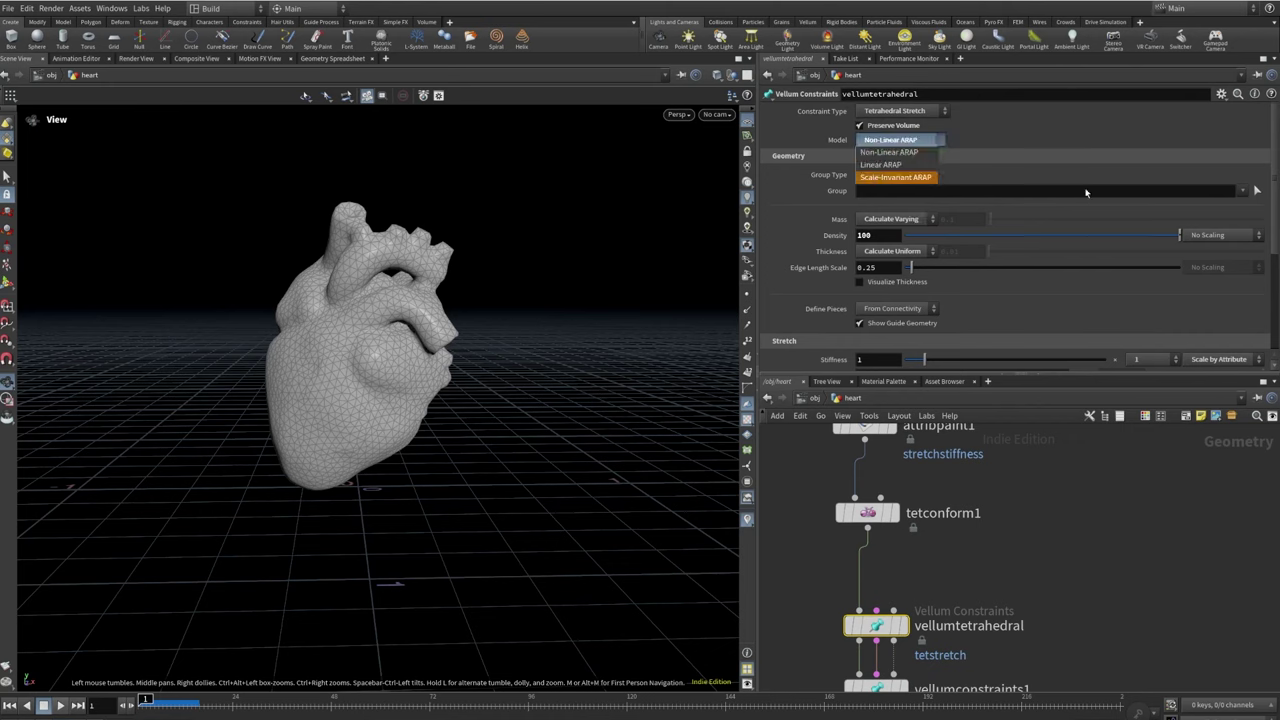
pyautogui.click(896, 151)
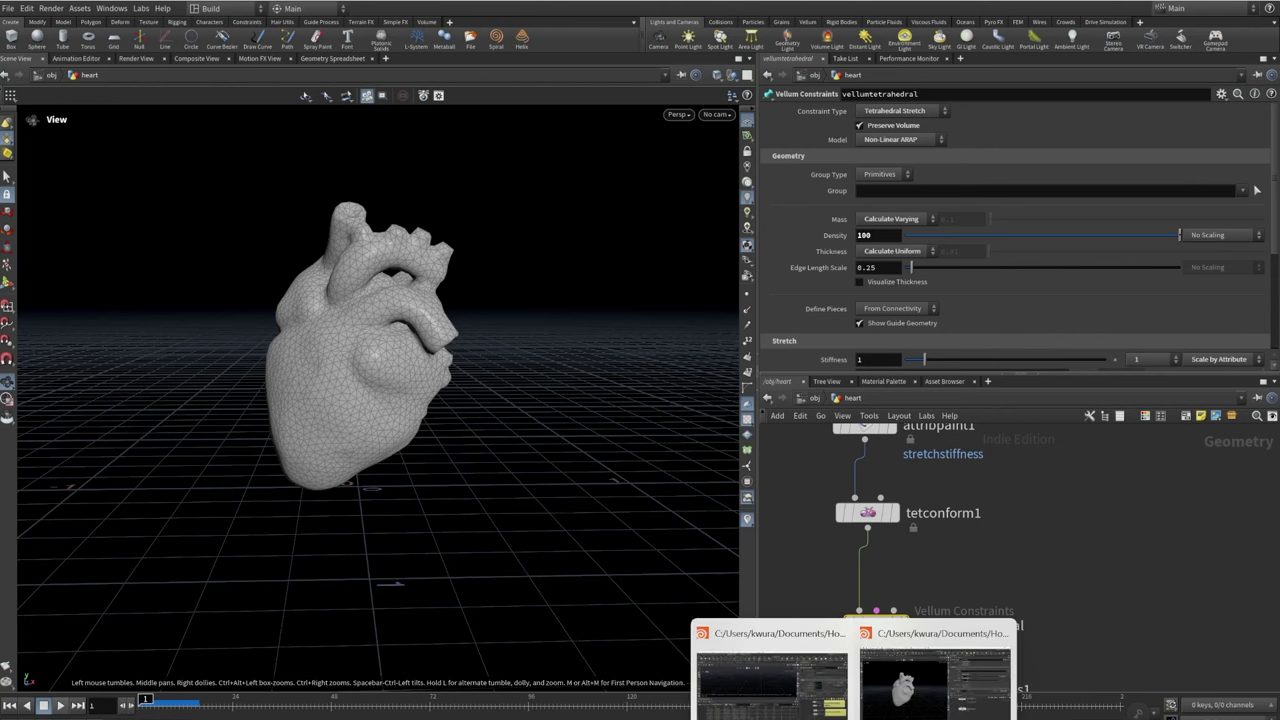
# Play the rendered flipbook of the simulated heart in MPlay to review its motion, and close the player
pyautogui.moveTo(820, 719)
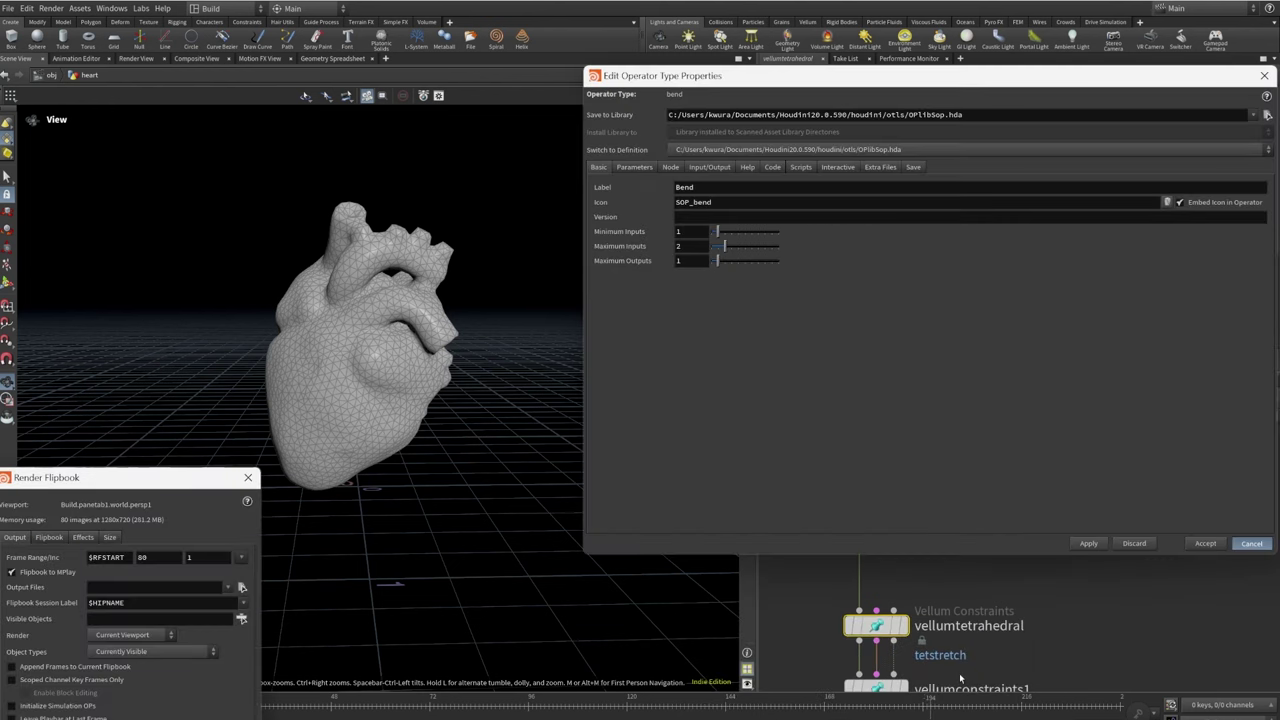
pyautogui.moveTo(918, 719)
pyautogui.click(918, 680)
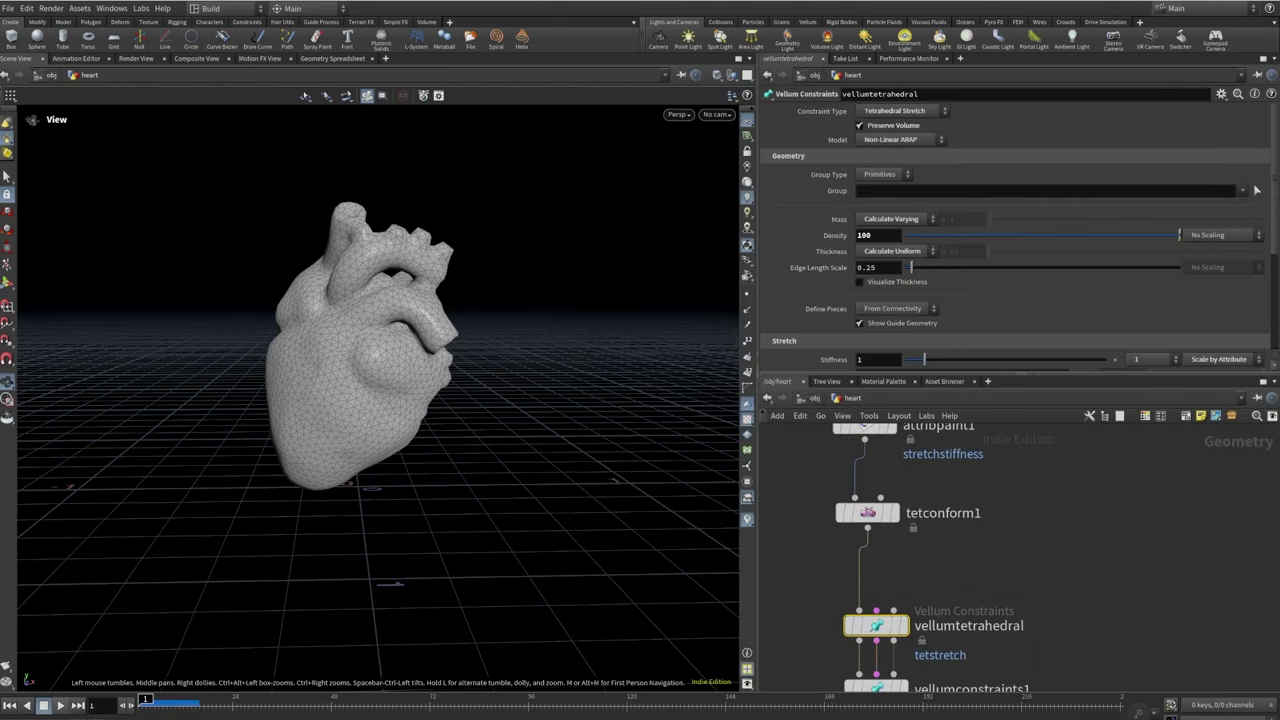
pyautogui.moveTo(1008, 480)
pyautogui.mouseDown()
pyautogui.moveTo(935, 482)
pyautogui.moveTo(997, 482)
pyautogui.mouseUp()
pyautogui.click(1189, 75)
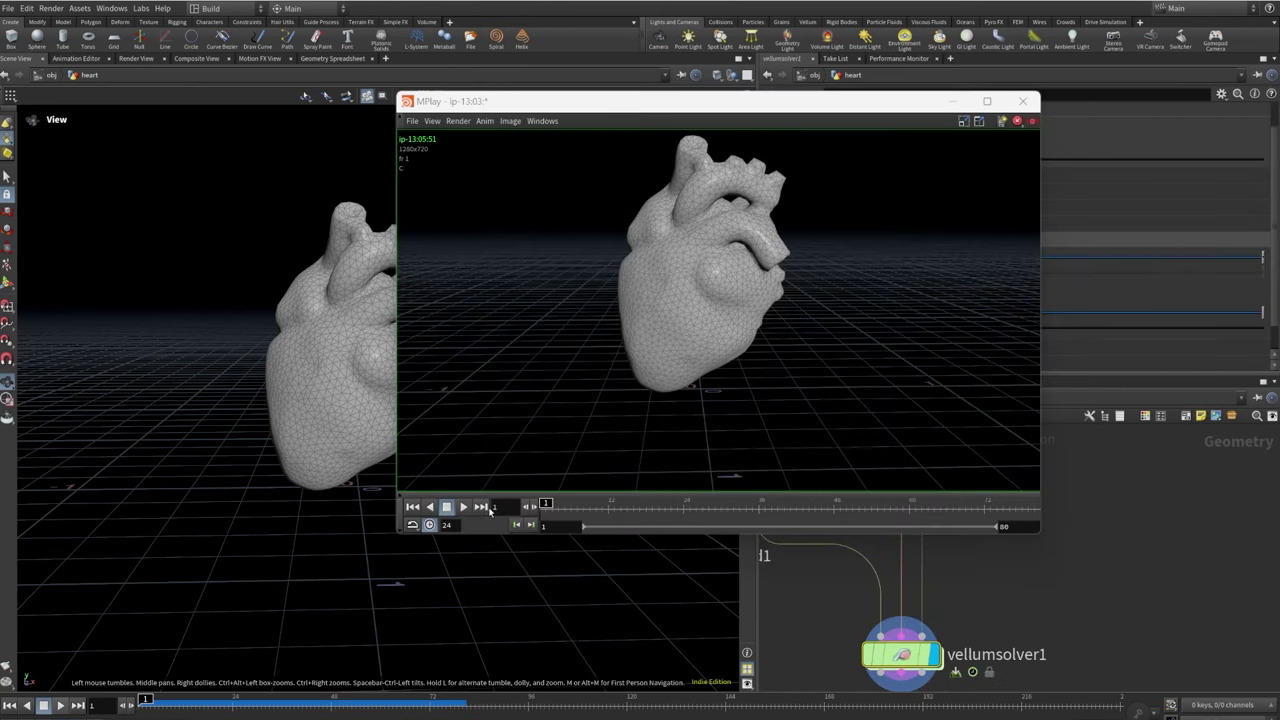
pyautogui.click(464, 507)
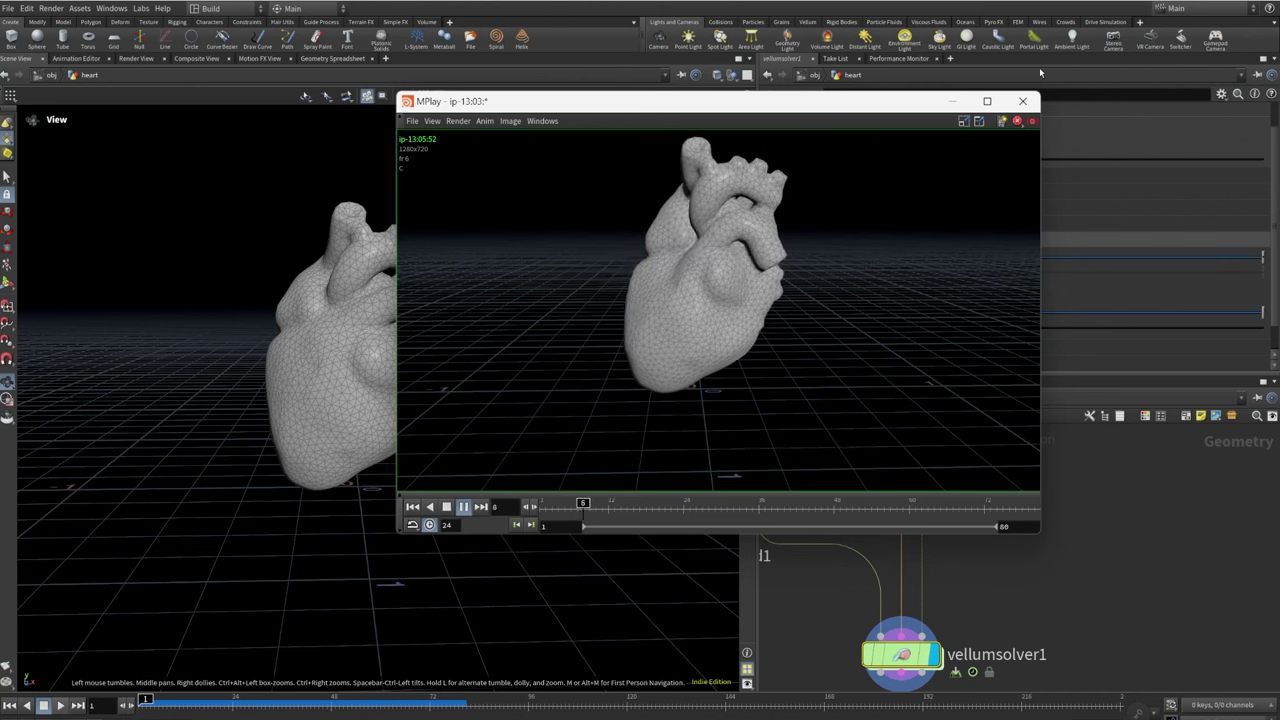
pyautogui.click(1022, 101)
# Delete the unused, disconnected bend1 node beside bend3 in the heart network
pyautogui.scroll(-2, 1025, 550)
pyautogui.moveTo(1026, 550); pyautogui.dragTo(1044, 506, button='middle')
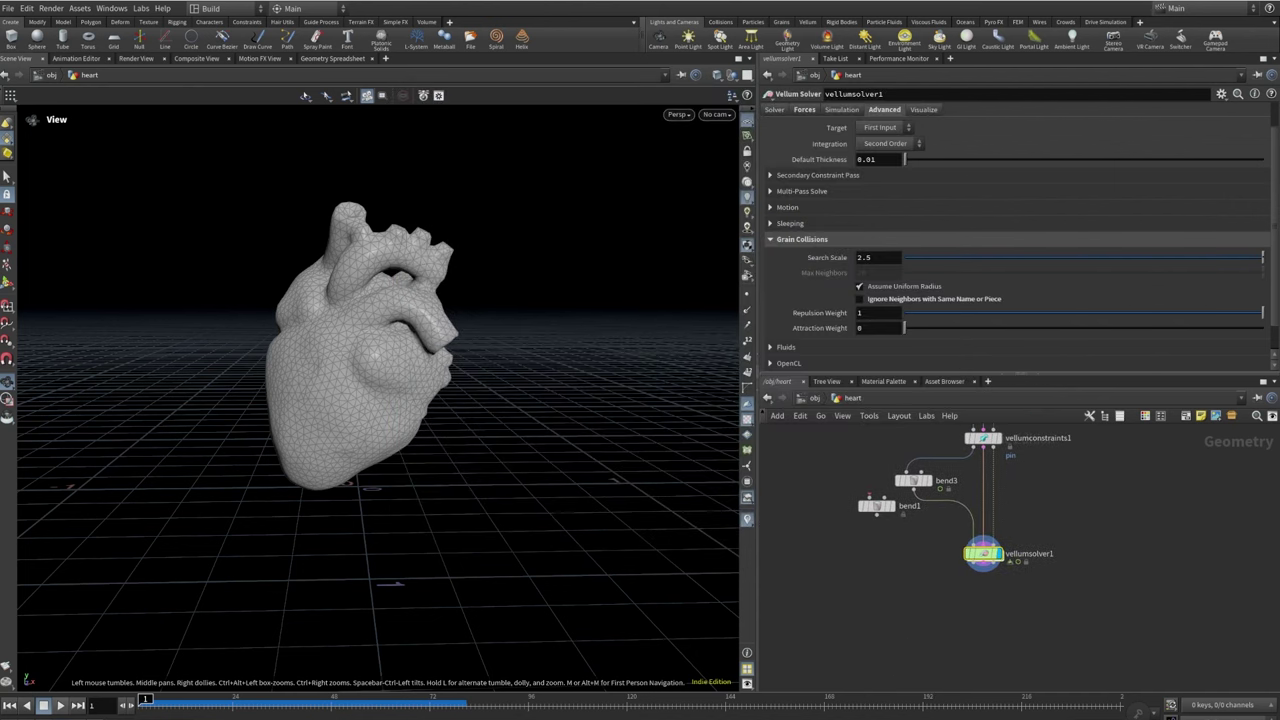
pyautogui.click(880, 506)
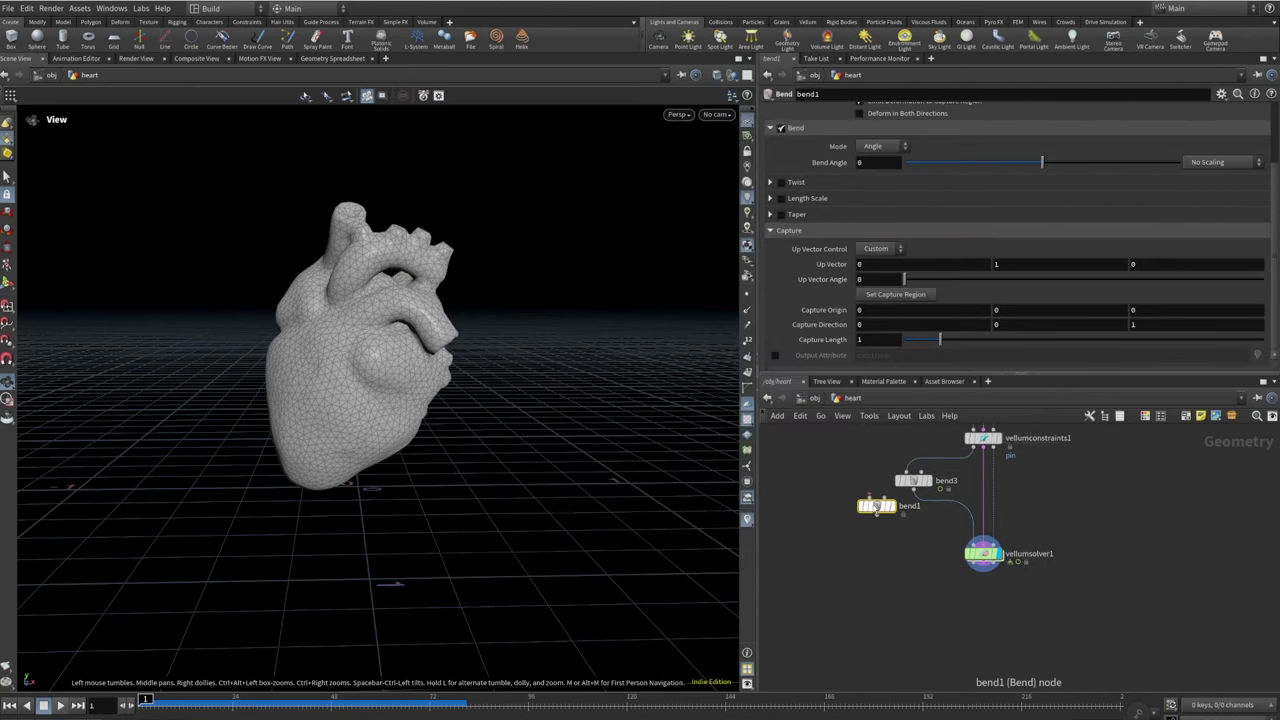
pyautogui.press('Delete')
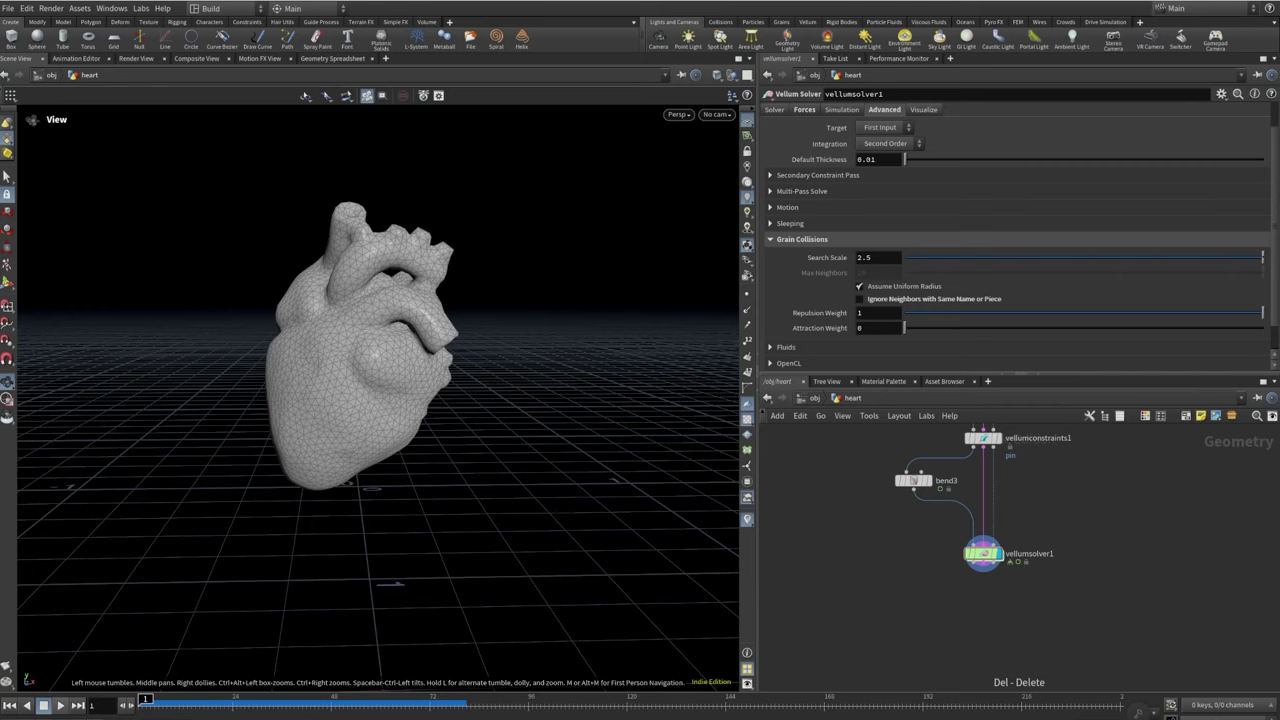
# Add a Point Deform node below the Vellum Solver and connect the solver's geometry output to its third input
pyautogui.scroll(-5, 1015, 542)
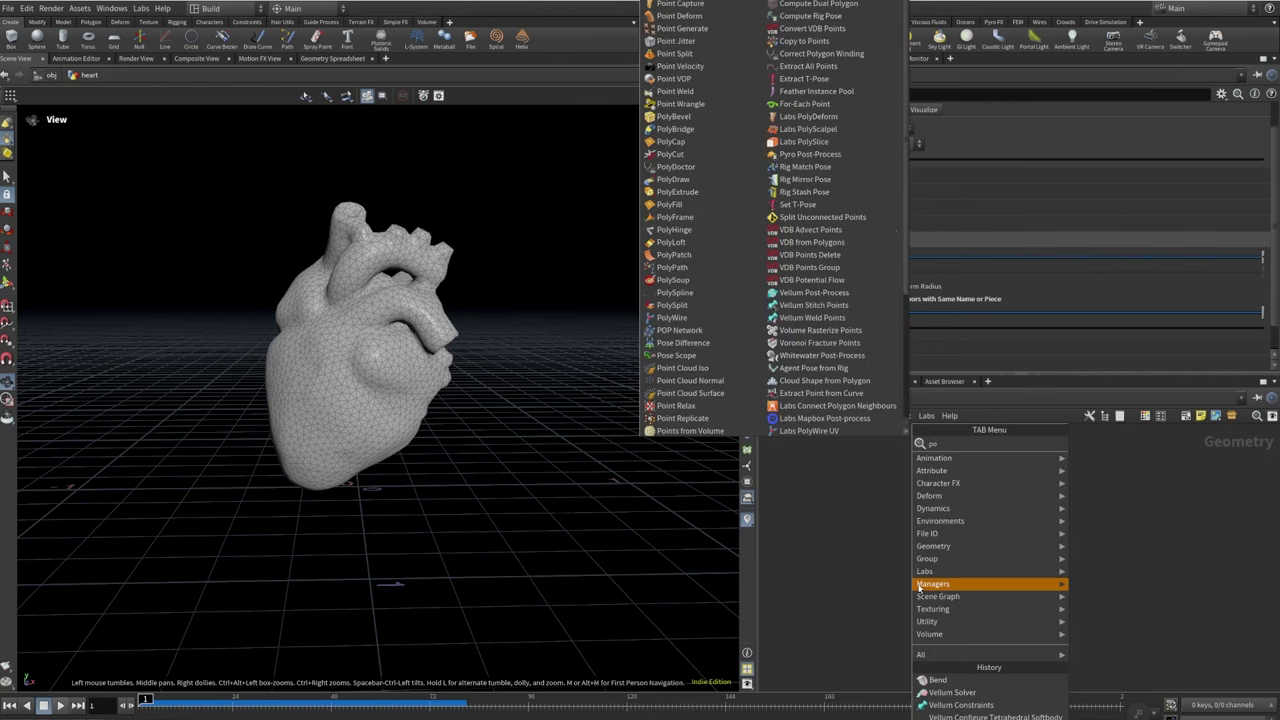
pyautogui.write('pointde')
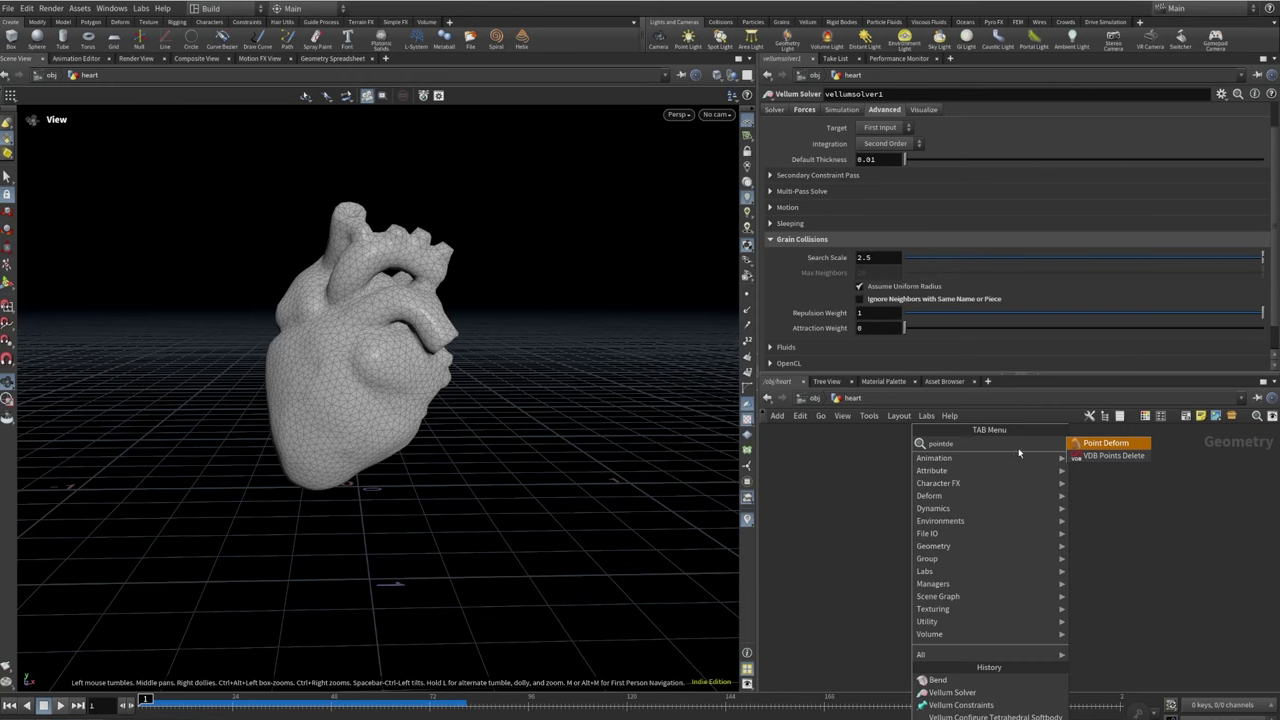
pyautogui.click(1087, 442)
pyautogui.click(933, 580)
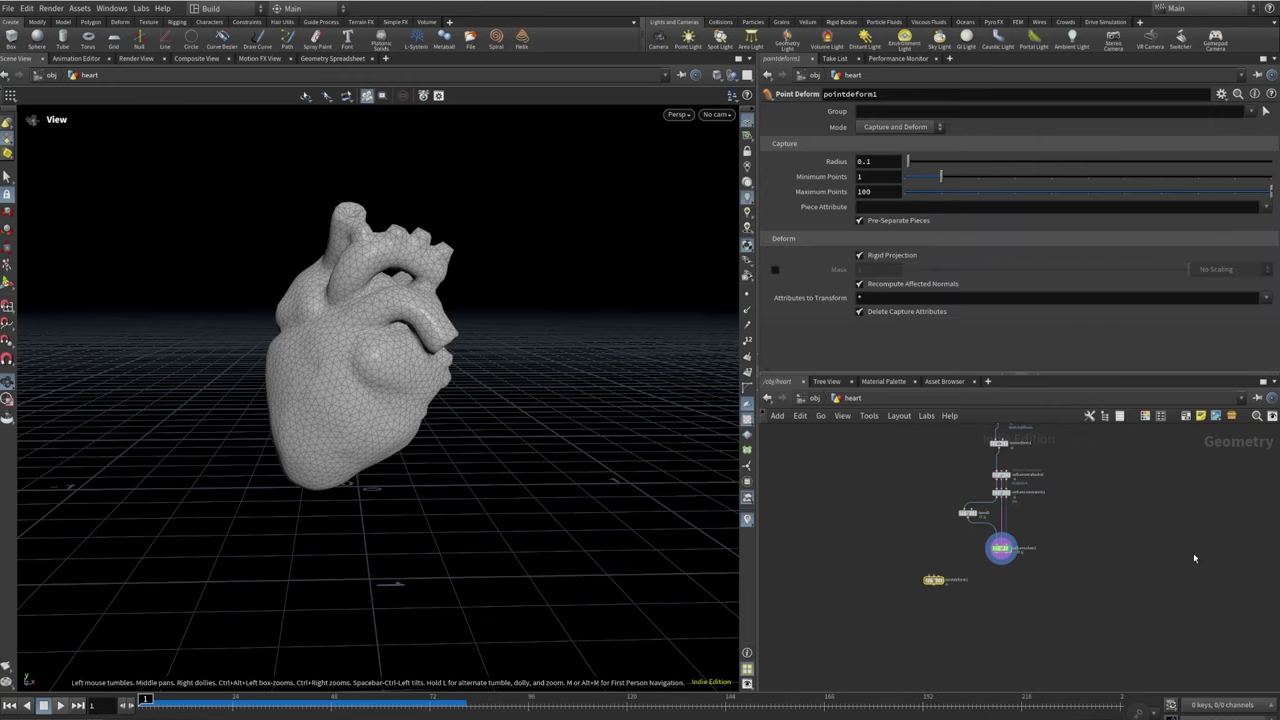
pyautogui.scroll(3, 930, 620)
pyautogui.click(1114, 514)
pyautogui.click(971, 558)
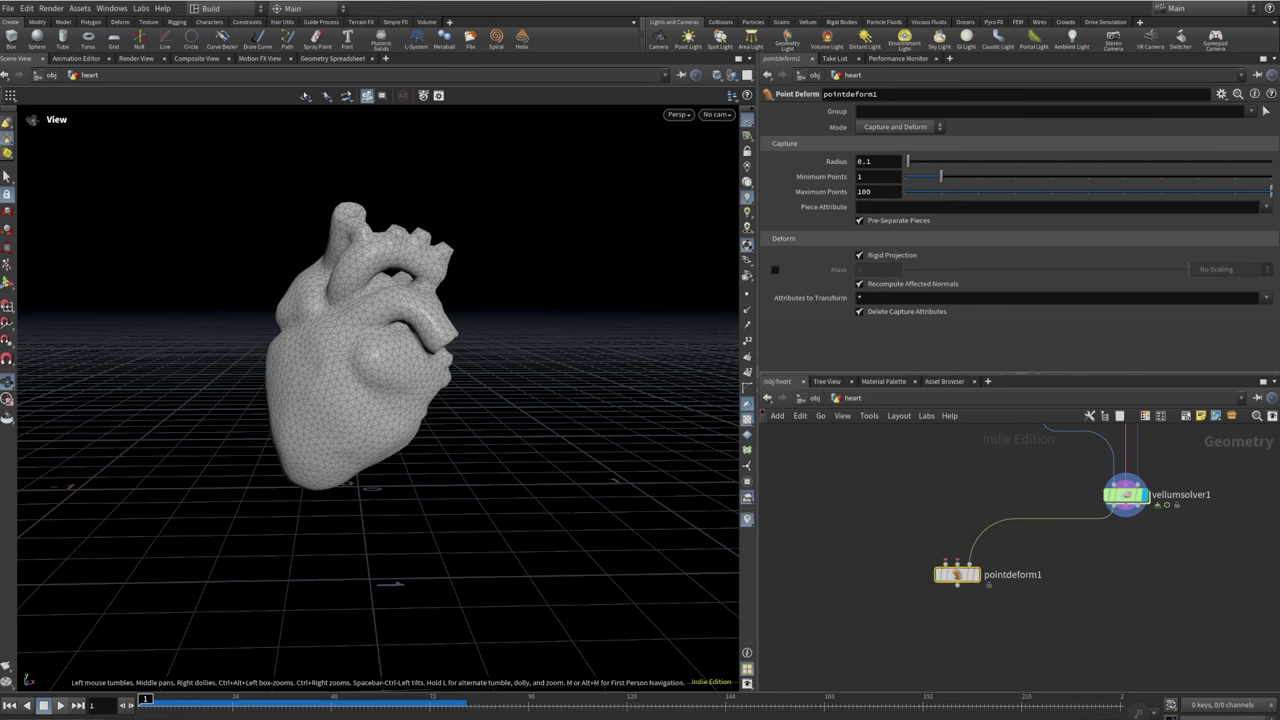
# Connect OUT_HEART to the Mesh to Deform input of pointdeform1
pyautogui.moveTo(963, 539); pyautogui.dragTo(986, 649, button='middle')
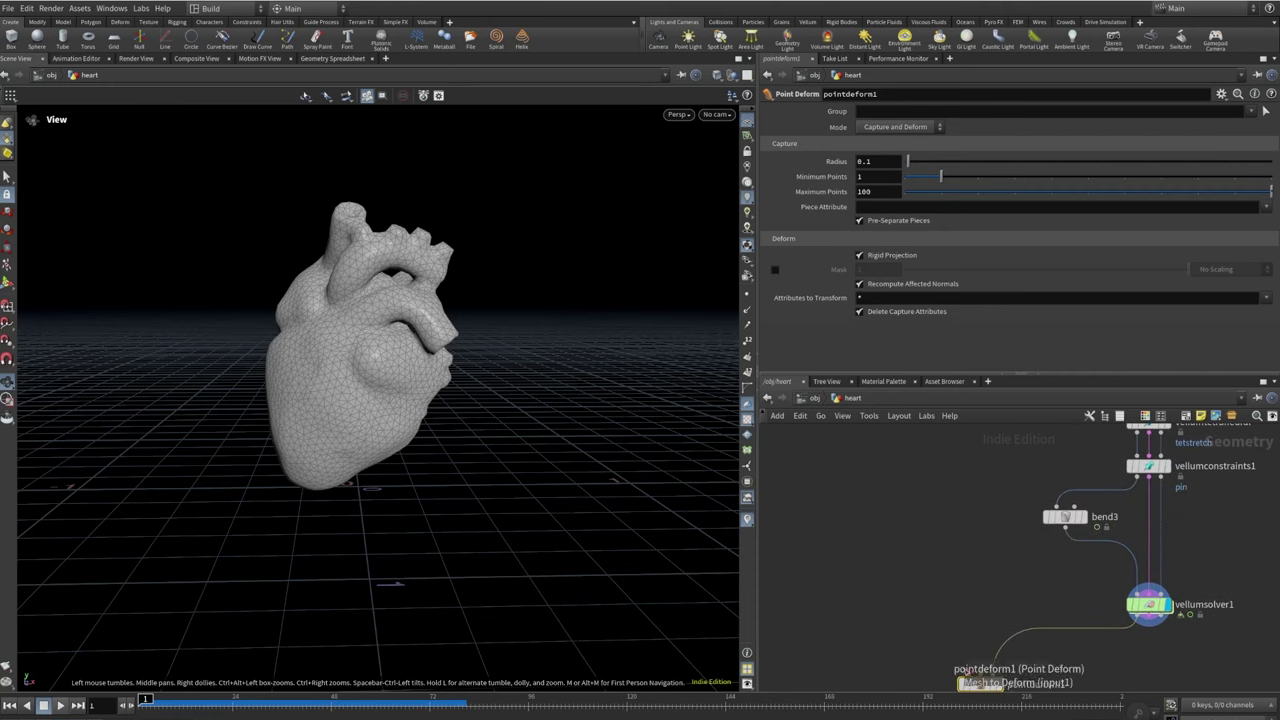
pyautogui.click(963, 683)
pyautogui.scroll(-3, 967, 573)
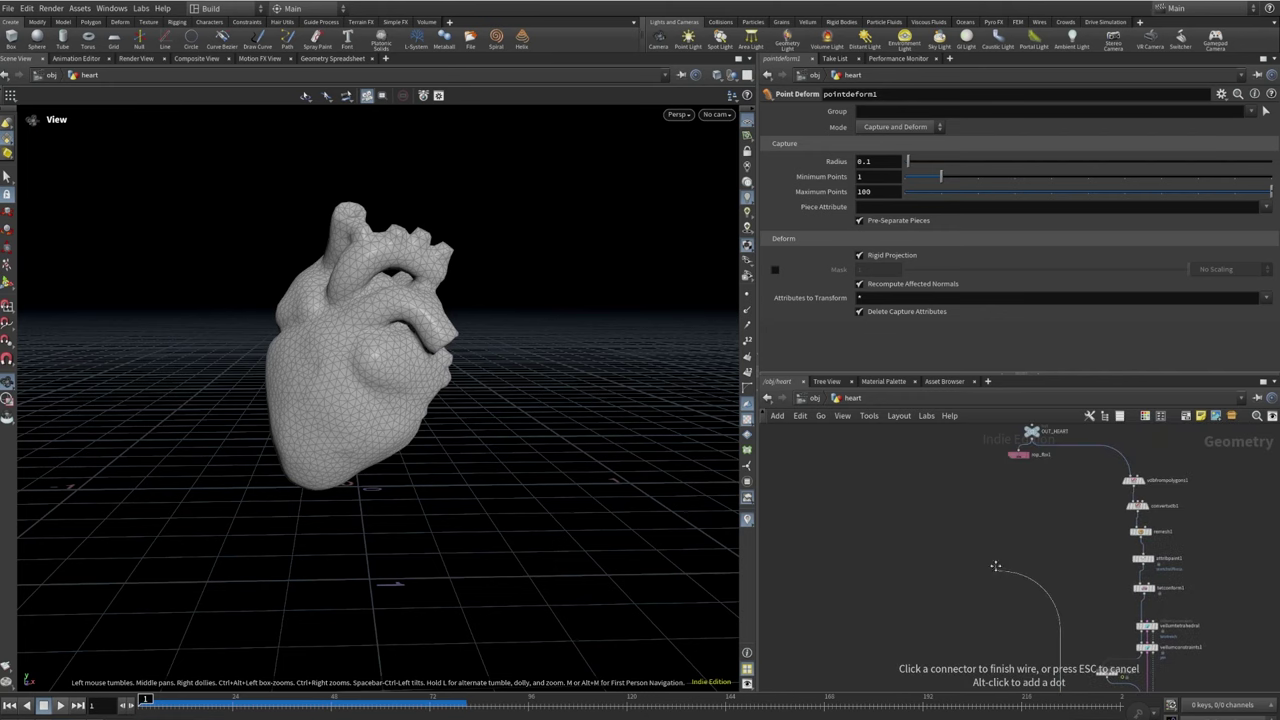
pyautogui.click(1034, 462)
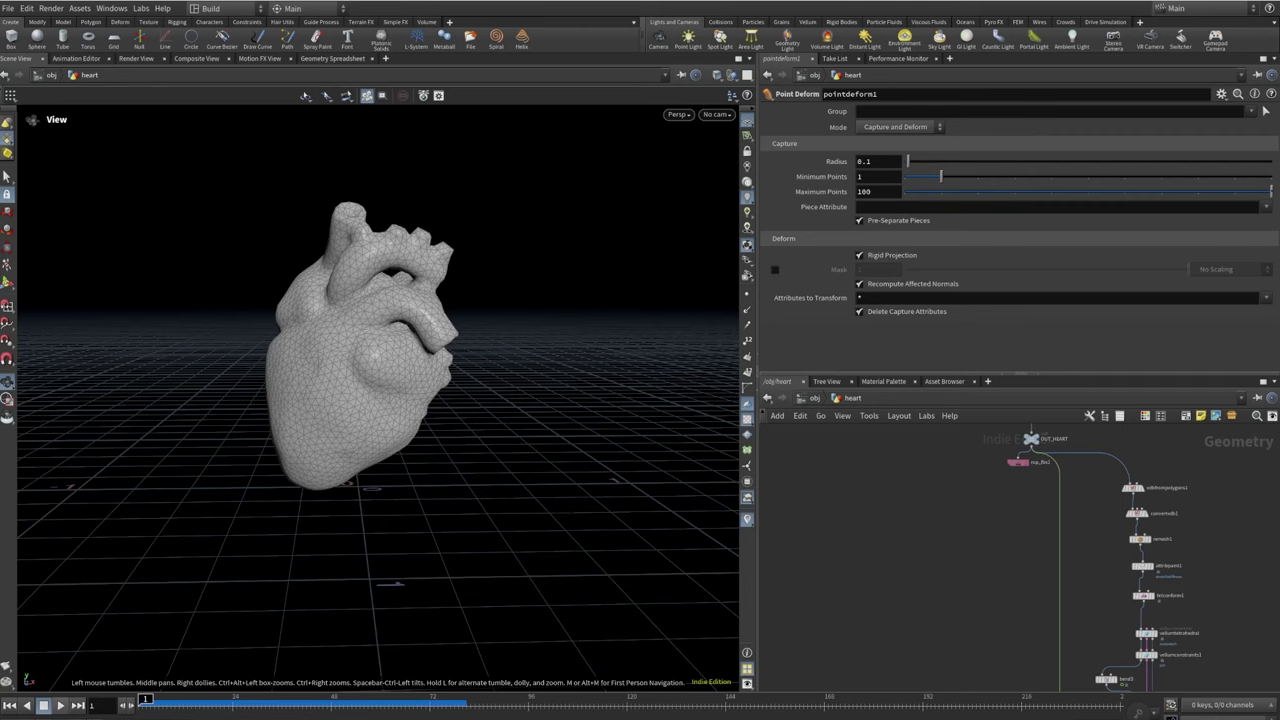
# Connect the geometry output of vellumconstraints1 to the second input of pointdeform1 as its rest geometry
pyautogui.scroll(4, 1096, 601)
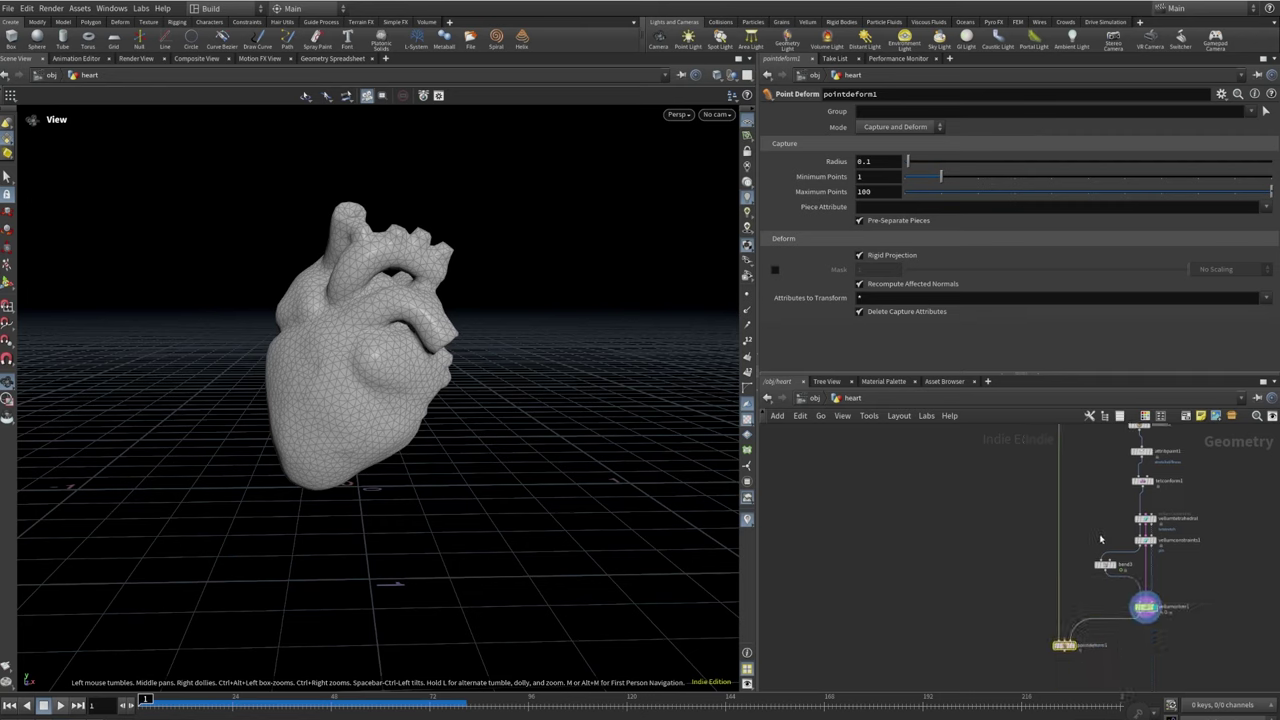
pyautogui.click(1152, 521)
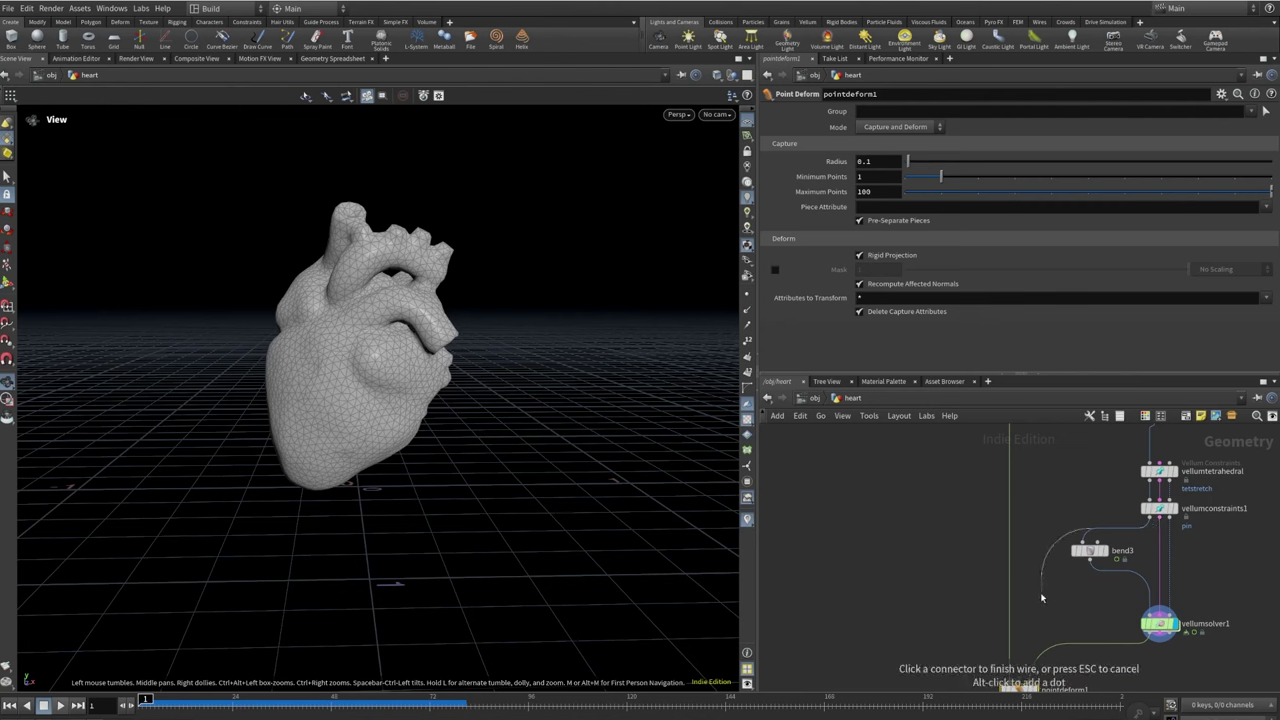
pyautogui.click(1030, 620)
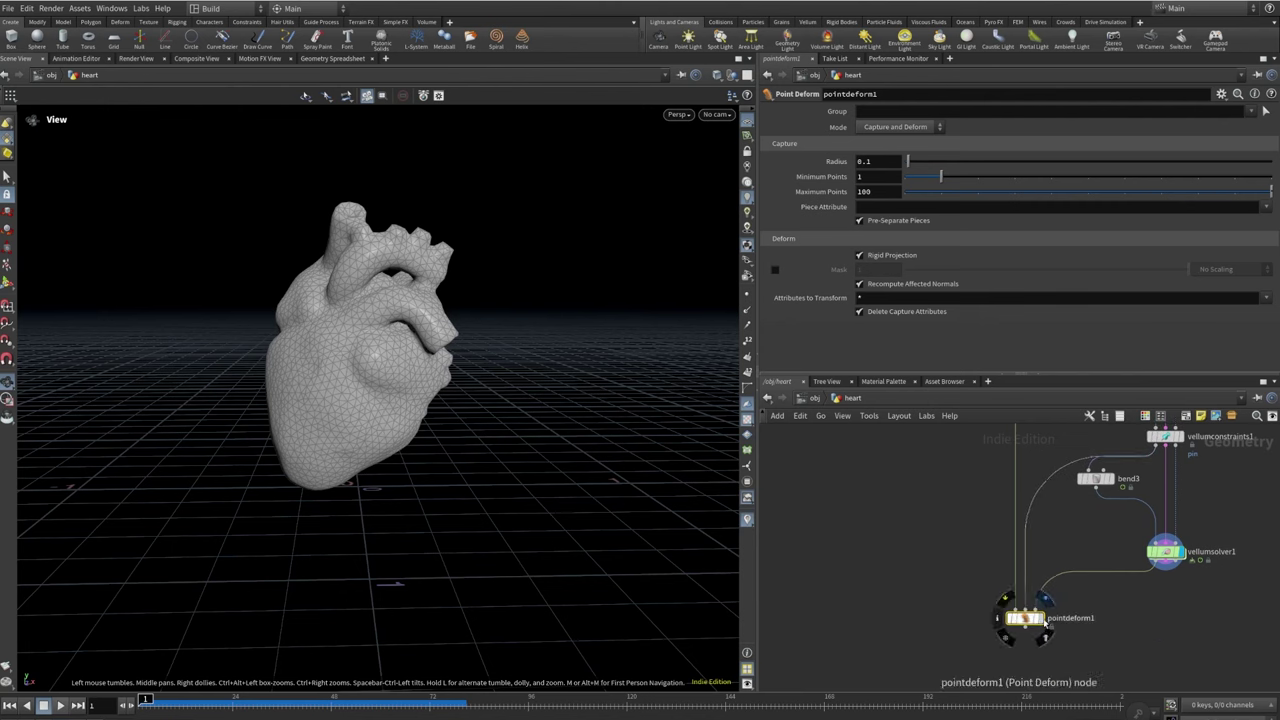
# Display pointdeform1, play the timeline to review the deformed high-resolution heart, and return to the first frame
pyautogui.click(1040, 619)
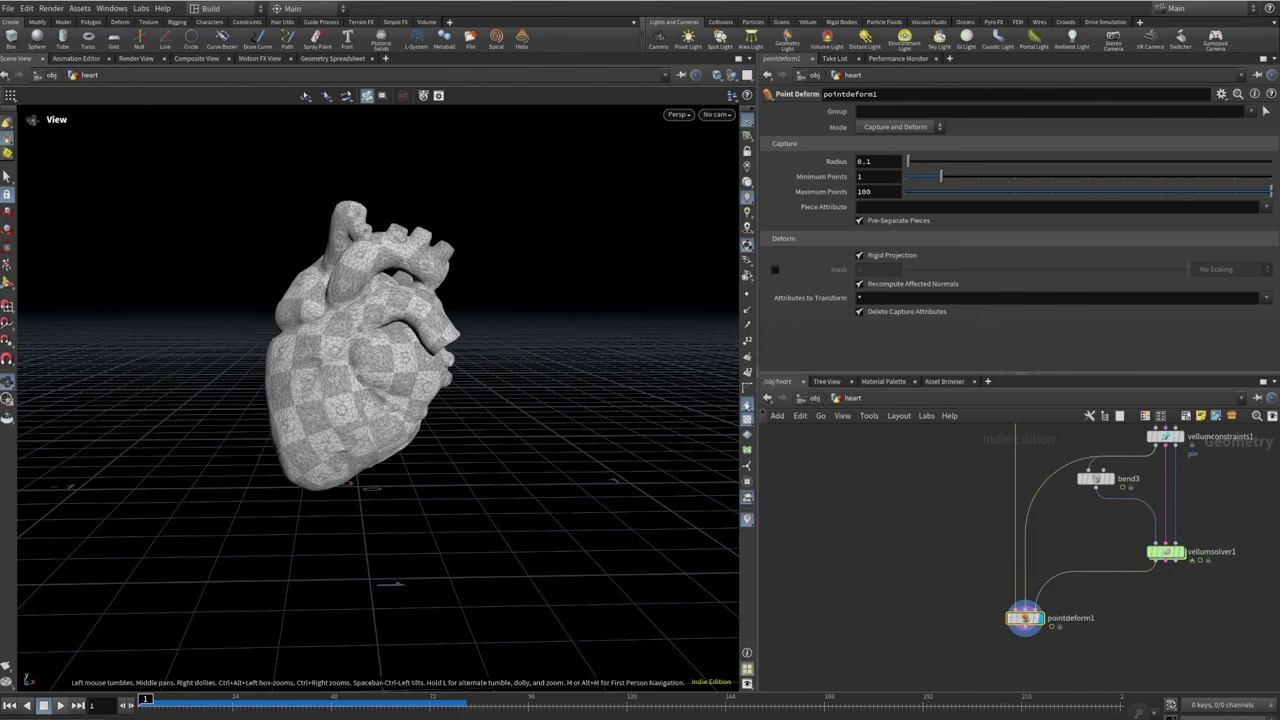
pyautogui.moveTo(160, 708)
pyautogui.mouseDown()
pyautogui.moveTo(371, 700)
pyautogui.moveTo(165, 691)
pyautogui.mouseUp()
pyautogui.click(60, 705)
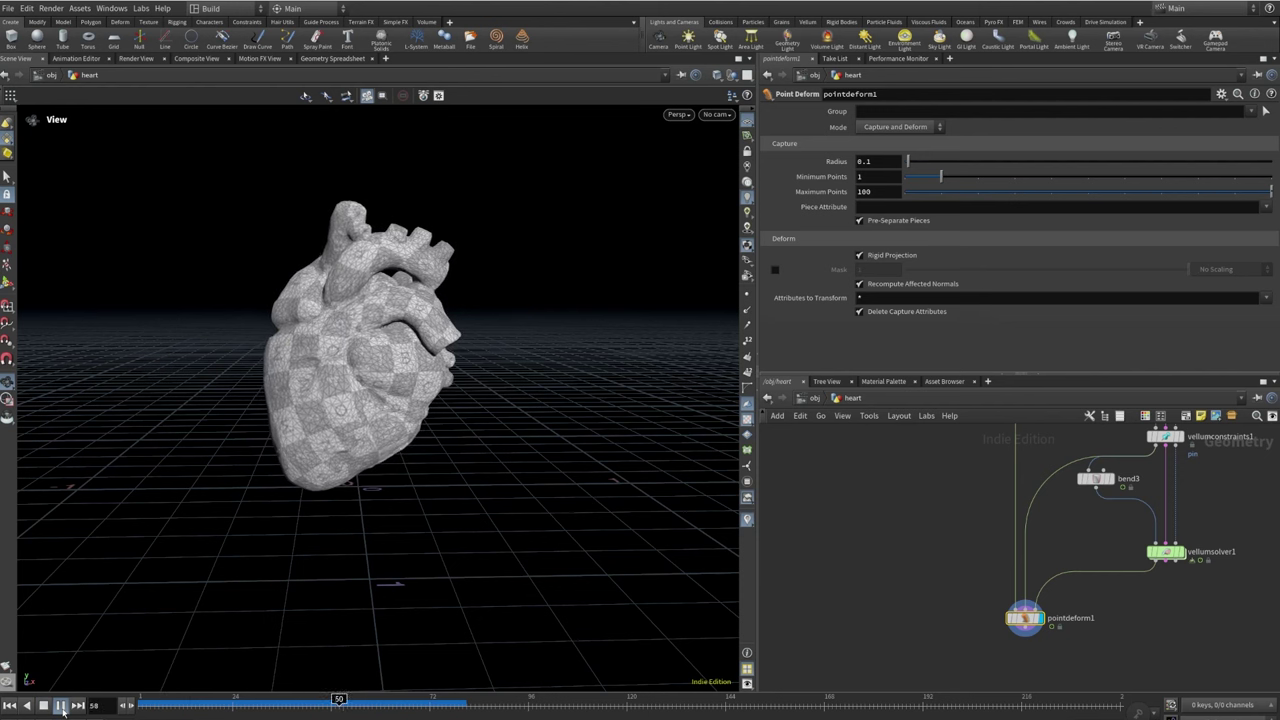
pyautogui.click(60, 705)
pyautogui.click(9, 705)
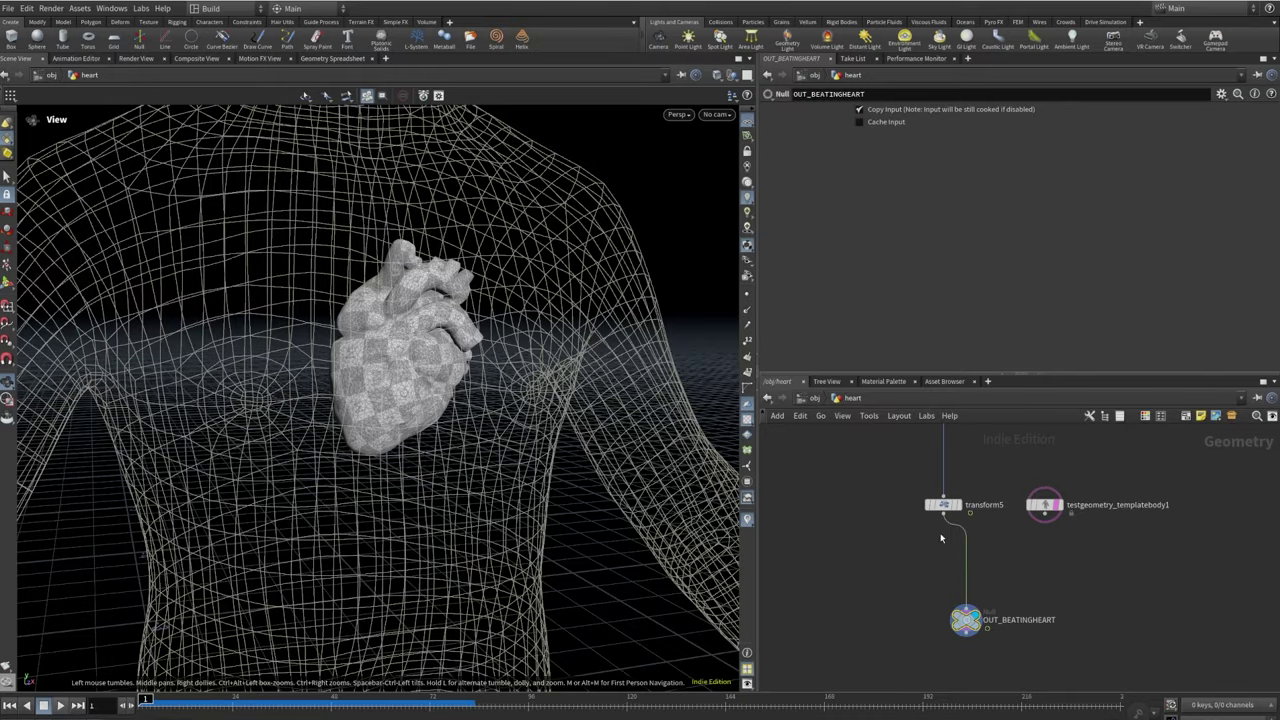
# Examine the heart's placement inside the template body and the keyframed Select Input of switch1
pyautogui.scroll(-3, 945, 525)
pyautogui.moveTo(350, 325); pyautogui.dragTo(300, 318)
pyautogui.scroll(3, 593, 332)
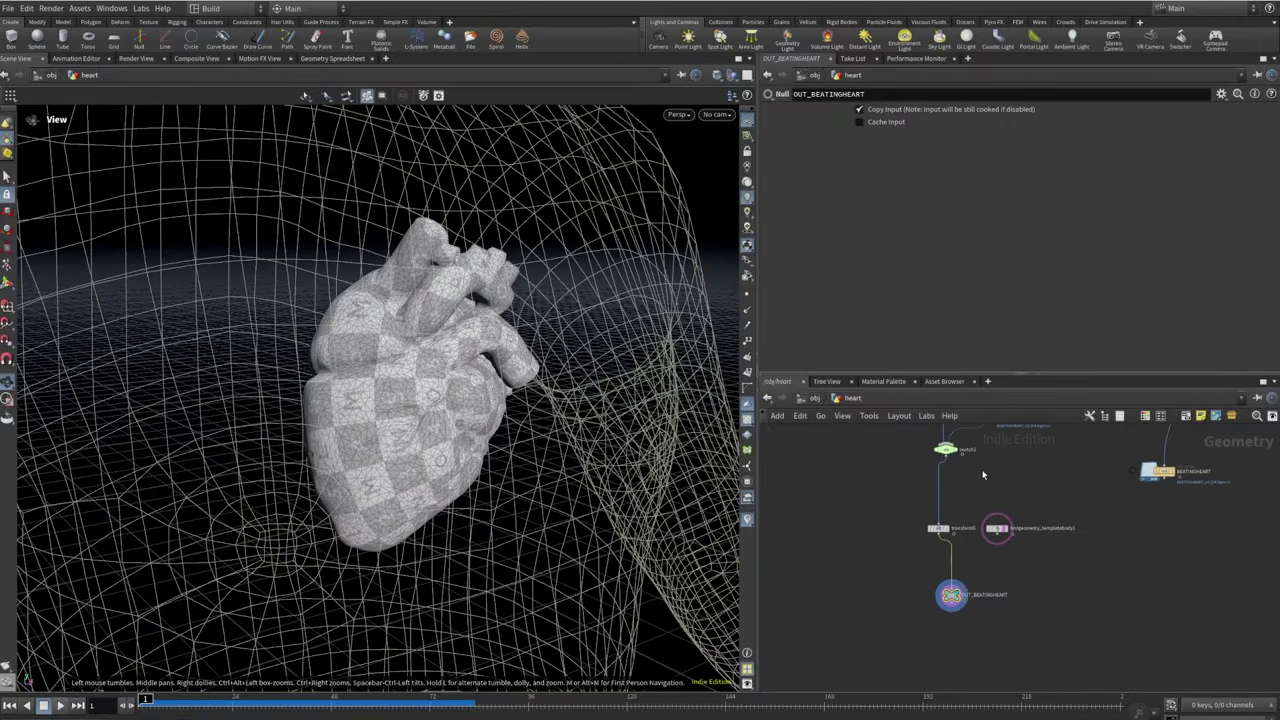
pyautogui.scroll(4, 975, 500)
pyautogui.click(945, 476)
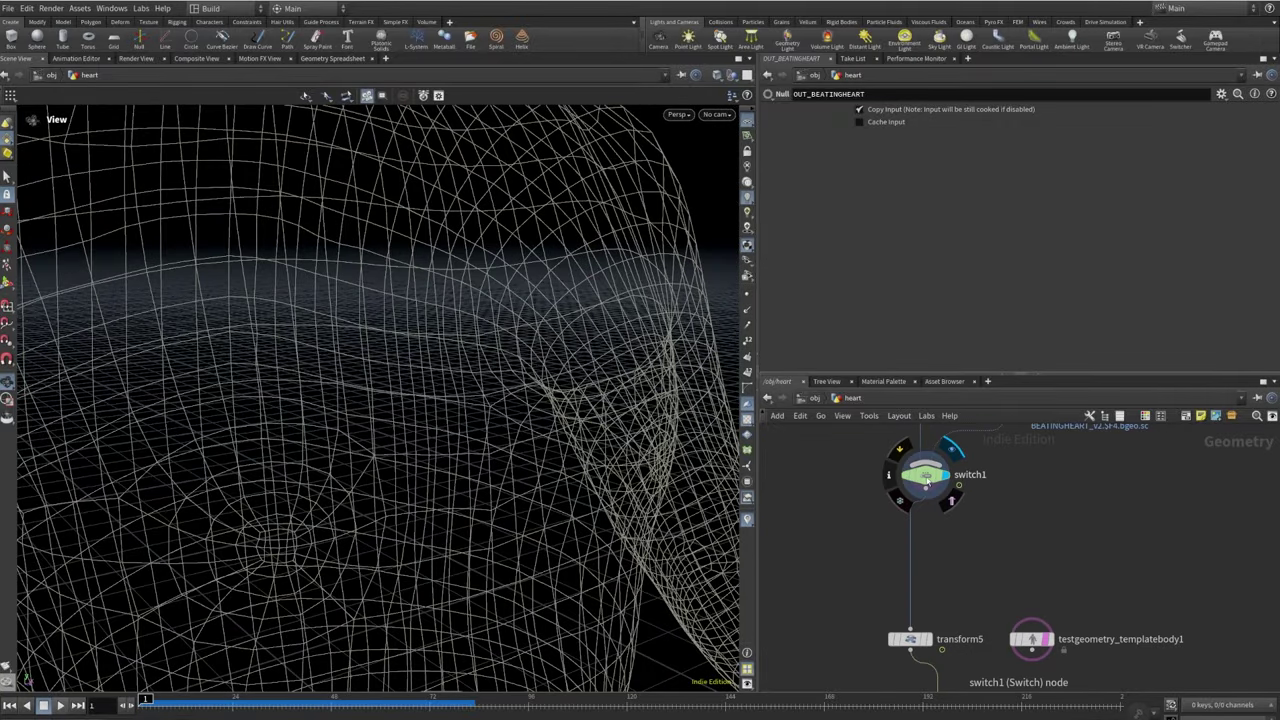
pyautogui.click(925, 476)
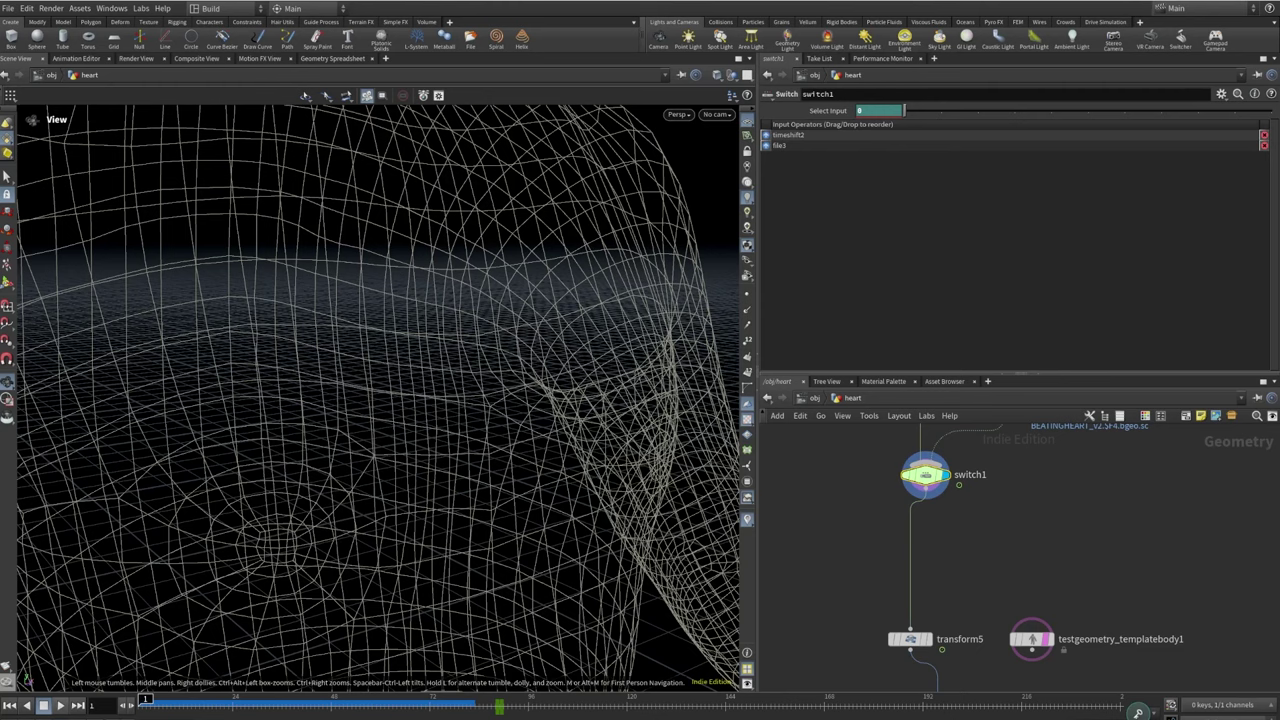
pyautogui.click(195, 700)
# Display transform5, scrub the animation, and review its translate and scale settings along with the surrounding node chain
pyautogui.click(927, 639)
pyautogui.click(910, 640)
pyautogui.moveTo(912, 630); pyautogui.dragTo(924, 593, button='middle')
pyautogui.moveTo(195, 700); pyautogui.dragTo(140, 706)
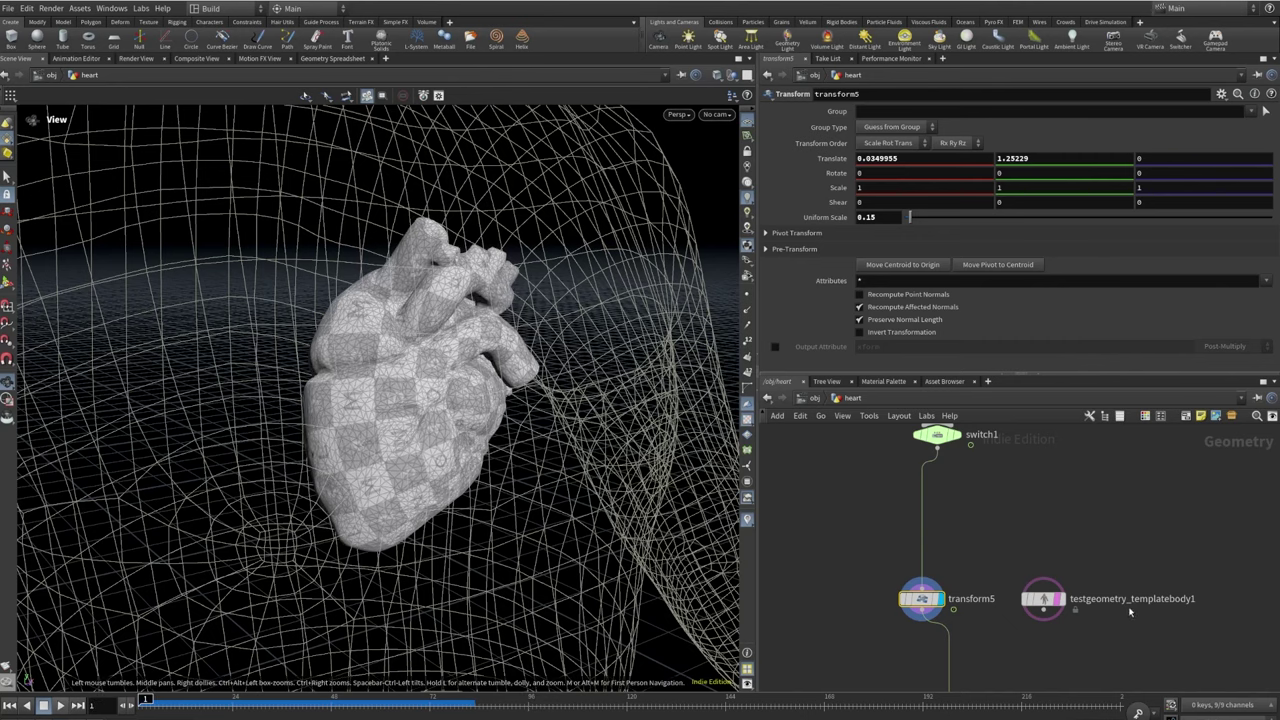
pyautogui.scroll(-3, 1077, 610)
pyautogui.scroll(3, 1077, 610)
pyautogui.scroll(-4, 1000, 560)
pyautogui.moveTo(945, 522); pyautogui.dragTo(971, 561, button='middle')
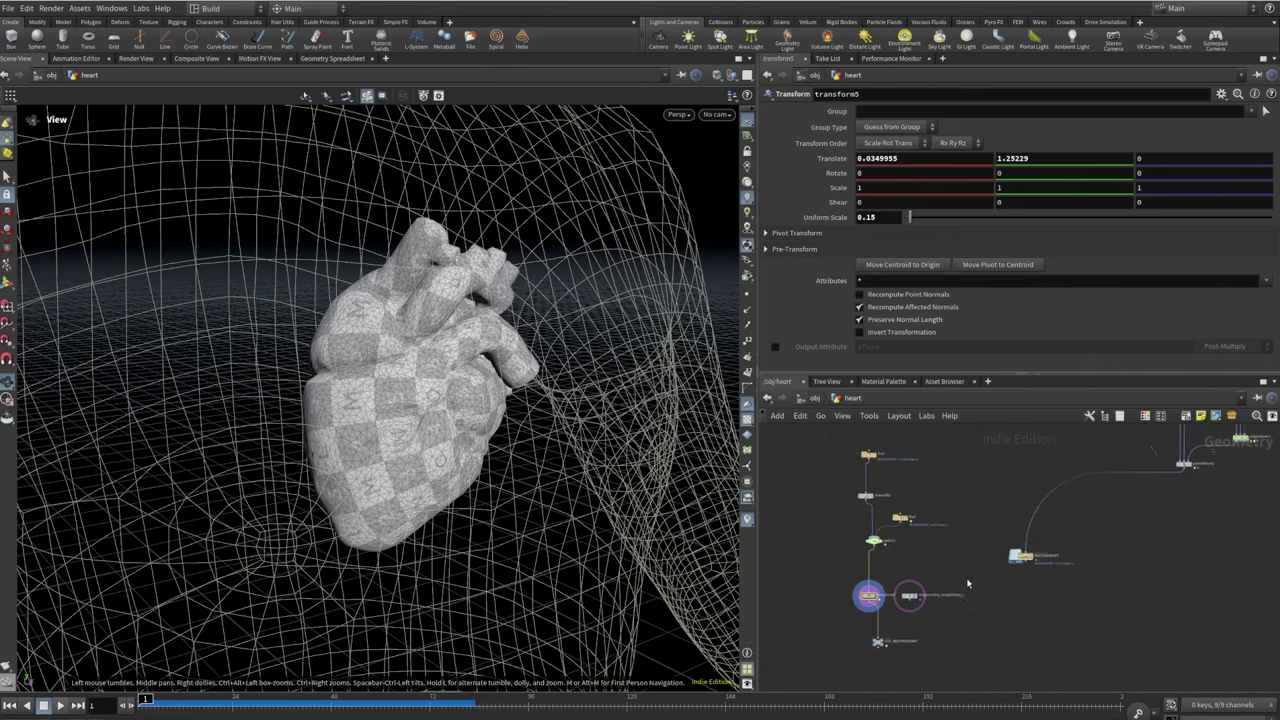
pyautogui.scroll(4, 941, 589)
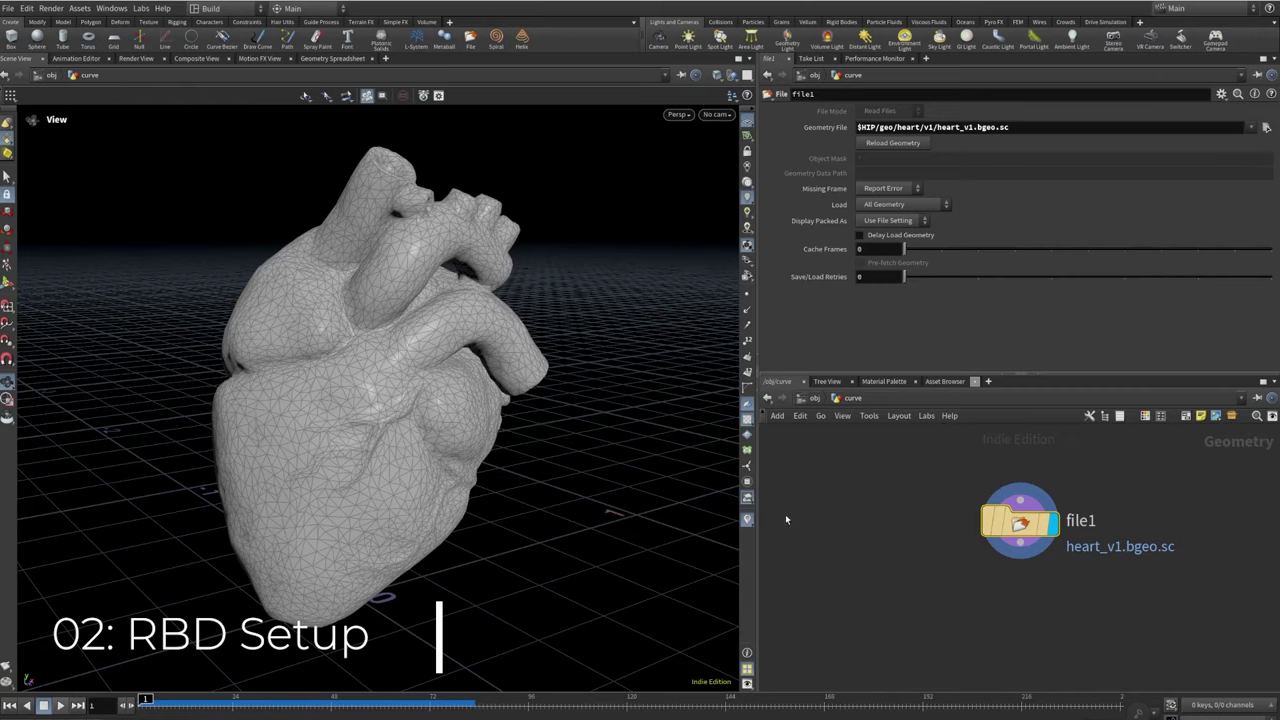
# Add a Draw Curve node fed by the file node loading heart_v1.bgeo.sc, and display it
pyautogui.moveTo(476, 389); pyautogui.dragTo(600, 330)
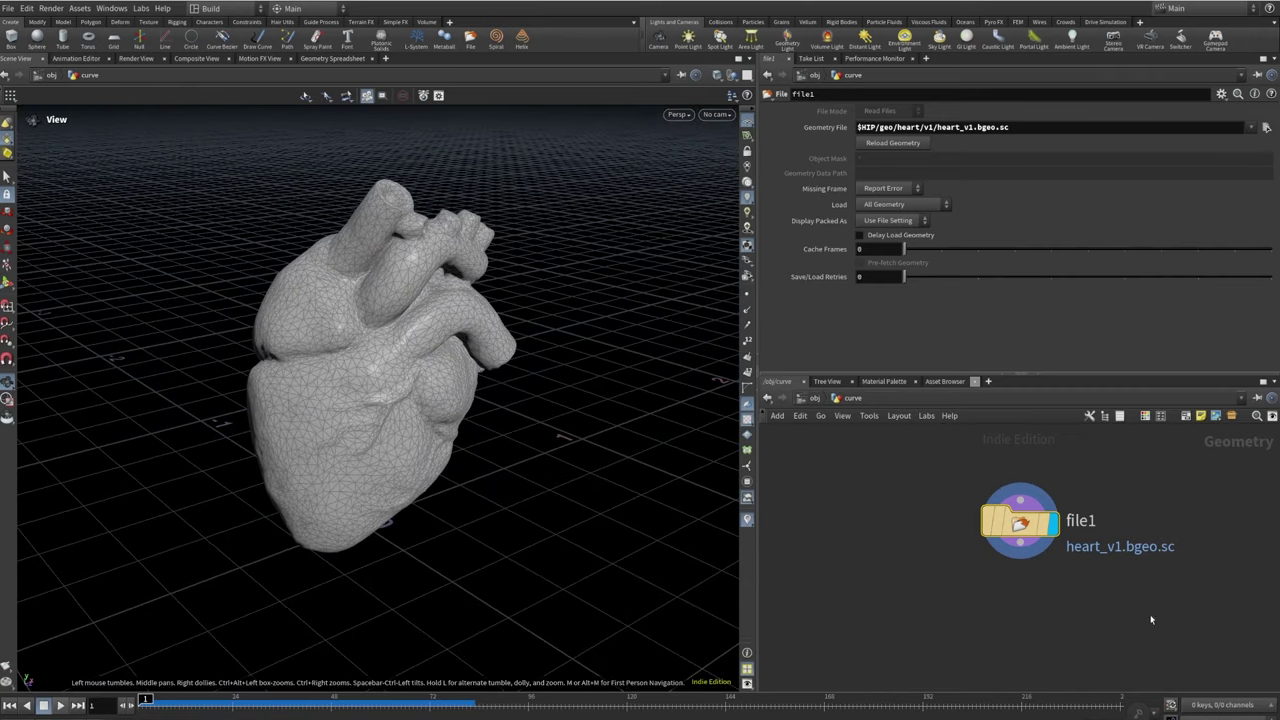
pyautogui.scroll(-1, 1100, 580)
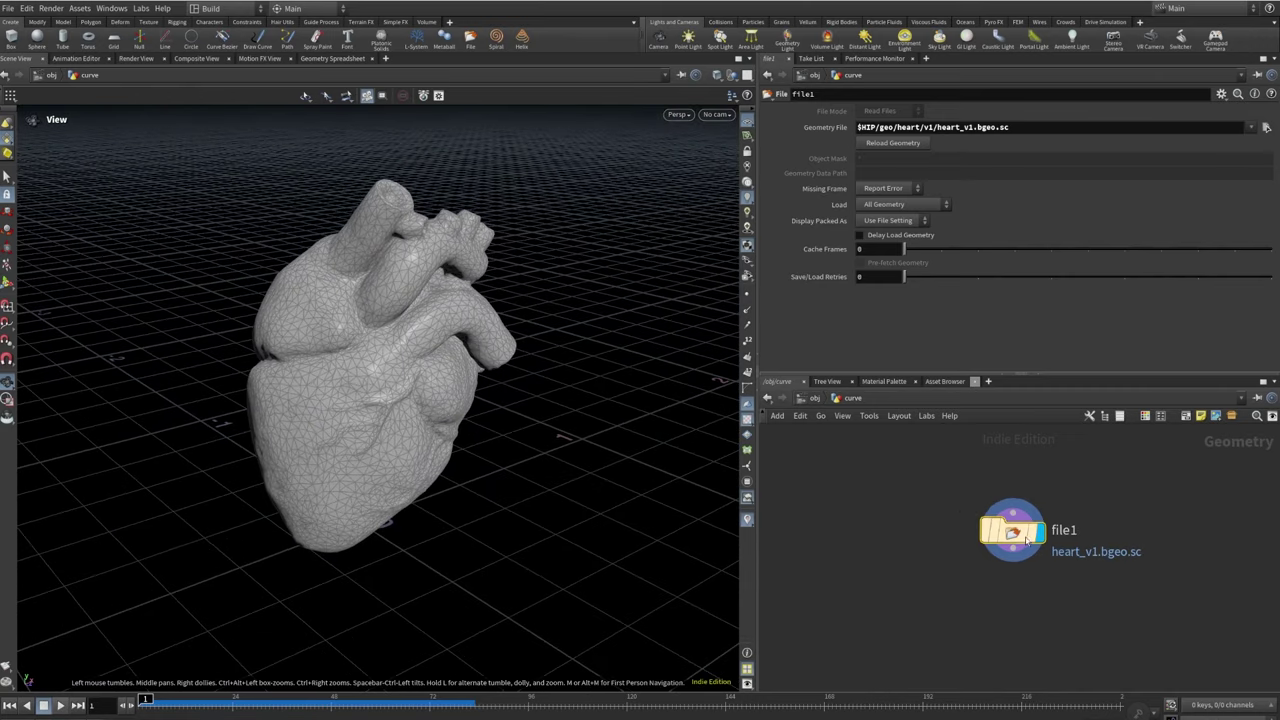
pyautogui.moveTo(1016, 556); pyautogui.dragTo(1024, 605)
pyautogui.moveTo(1024, 608)
pyautogui.write('draw')
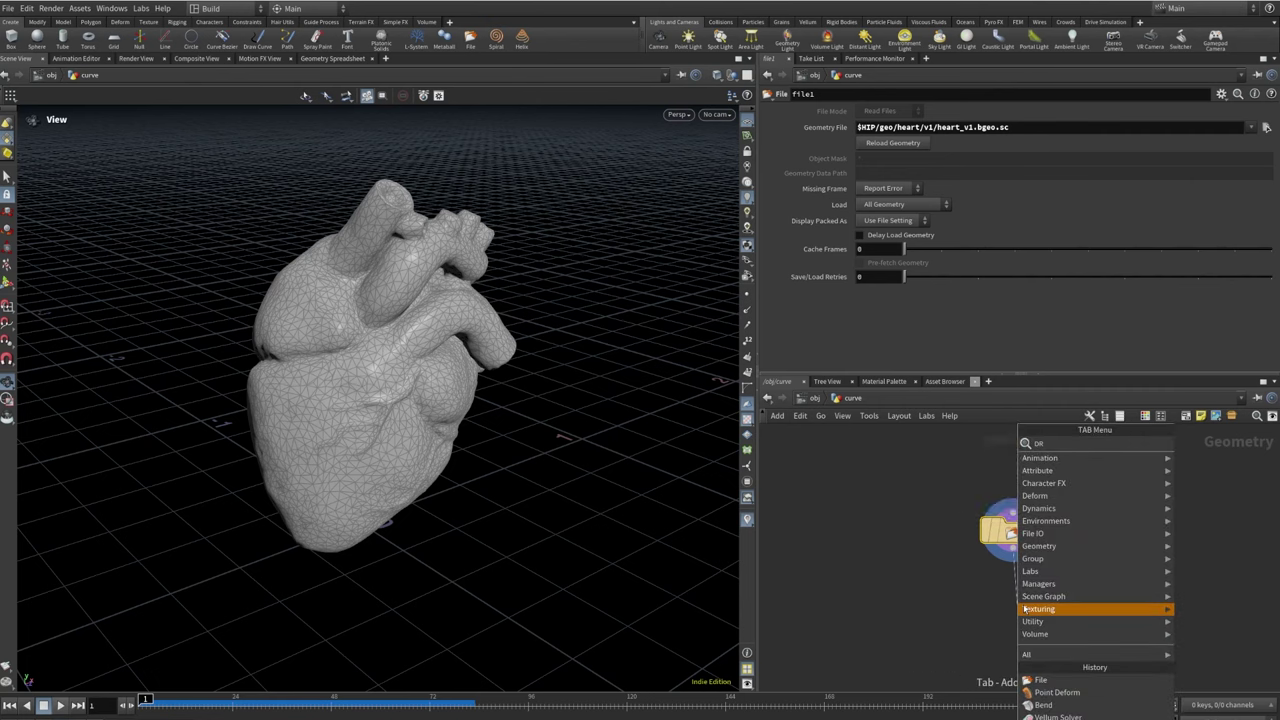
pyautogui.click(1194, 443)
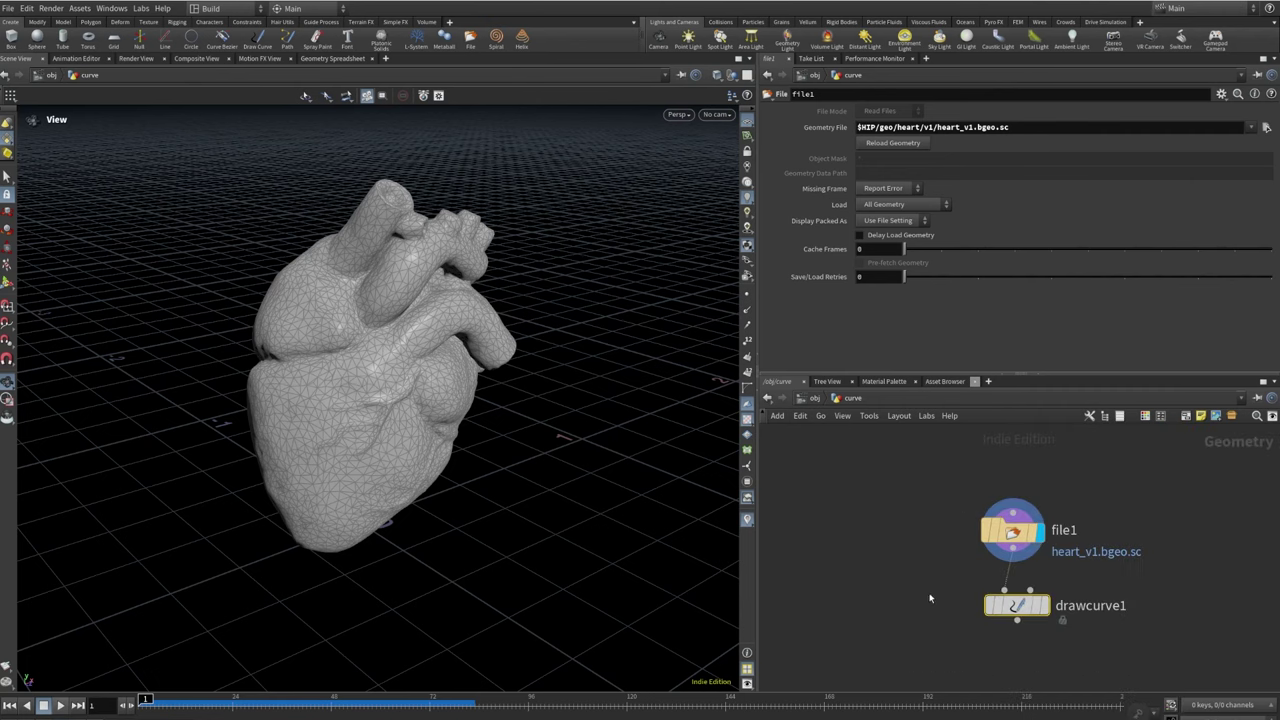
pyautogui.moveTo(707, 387); pyautogui.dragTo(31, 418)
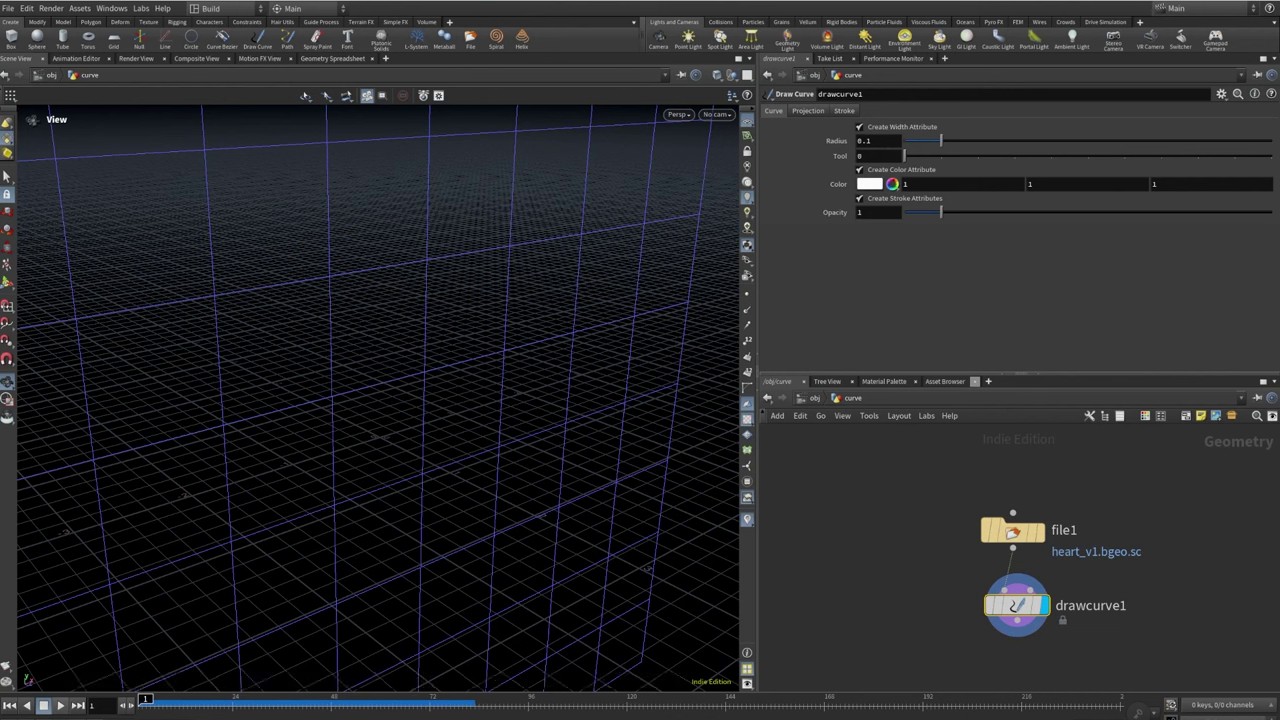
# Set the Draw Curve node's Projection to Geometry and show its stroke settings
pyautogui.click(807, 111)
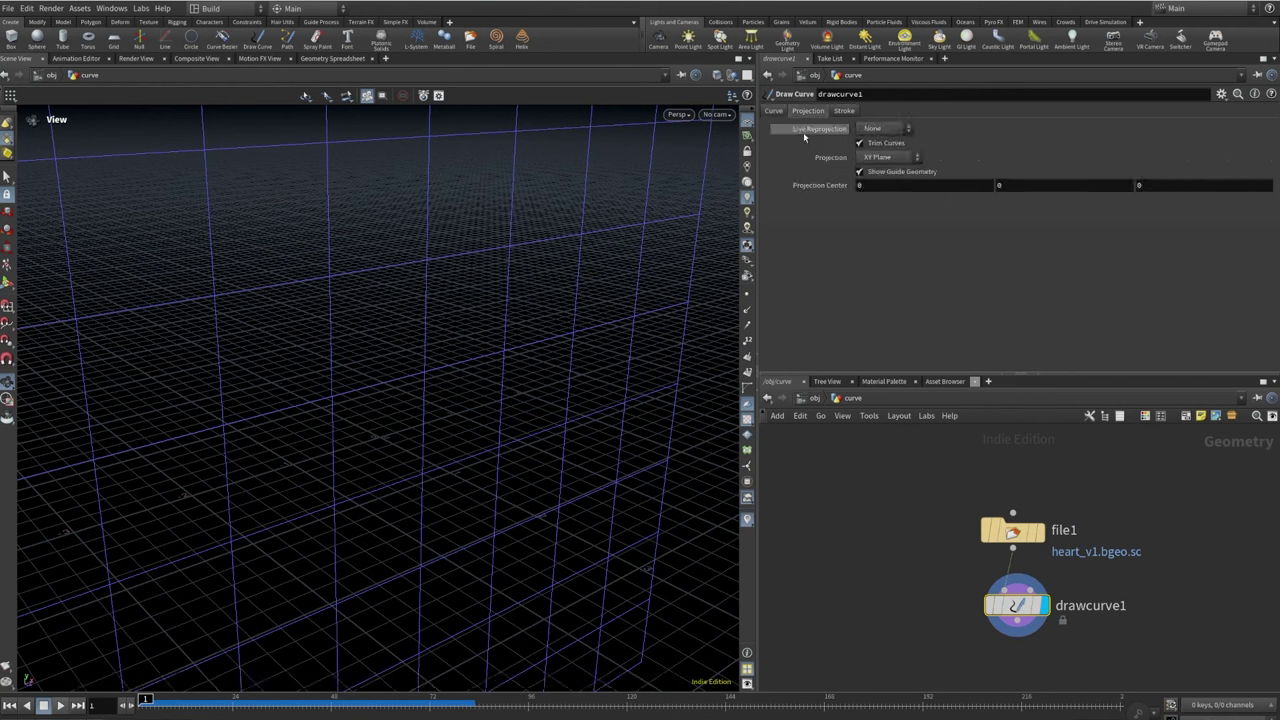
pyautogui.click(881, 160)
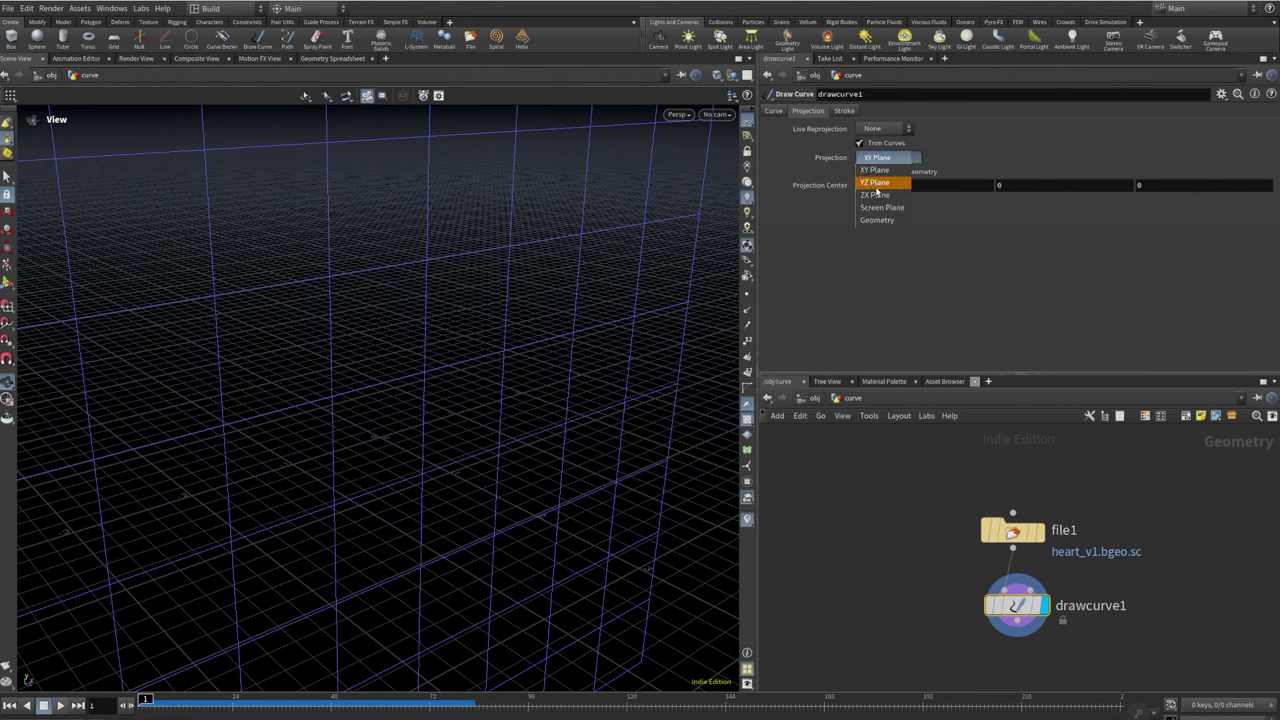
pyautogui.click(879, 221)
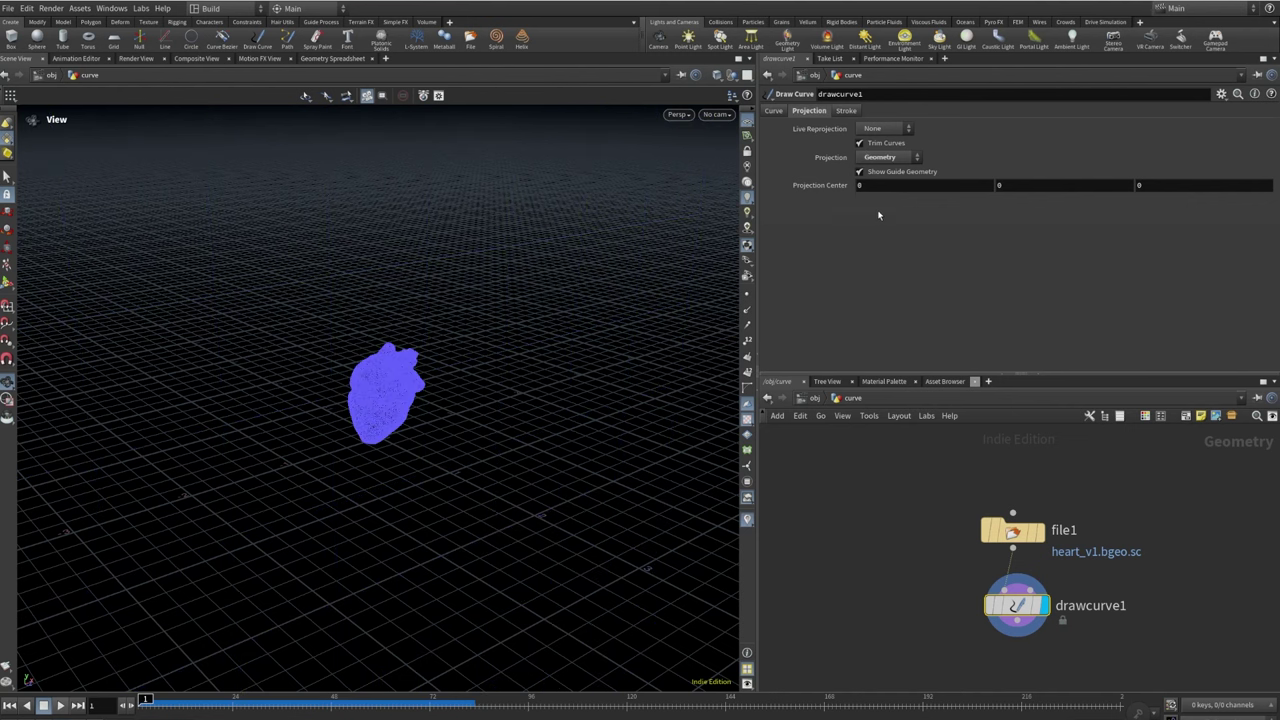
pyautogui.click(853, 112)
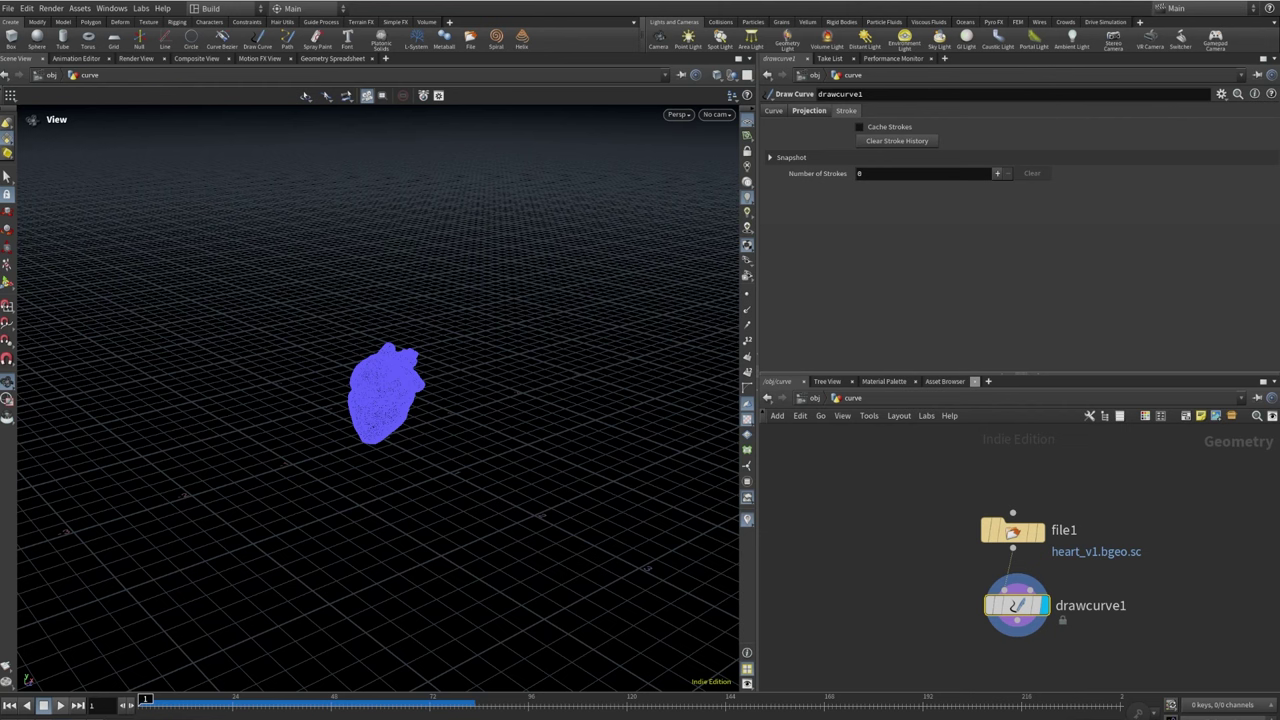
# Draw one curve stroke down the front surface of the heart, from the upper edge to the bottom tip
pyautogui.moveTo(168, 341); pyautogui.dragTo(444, 391, button='right')
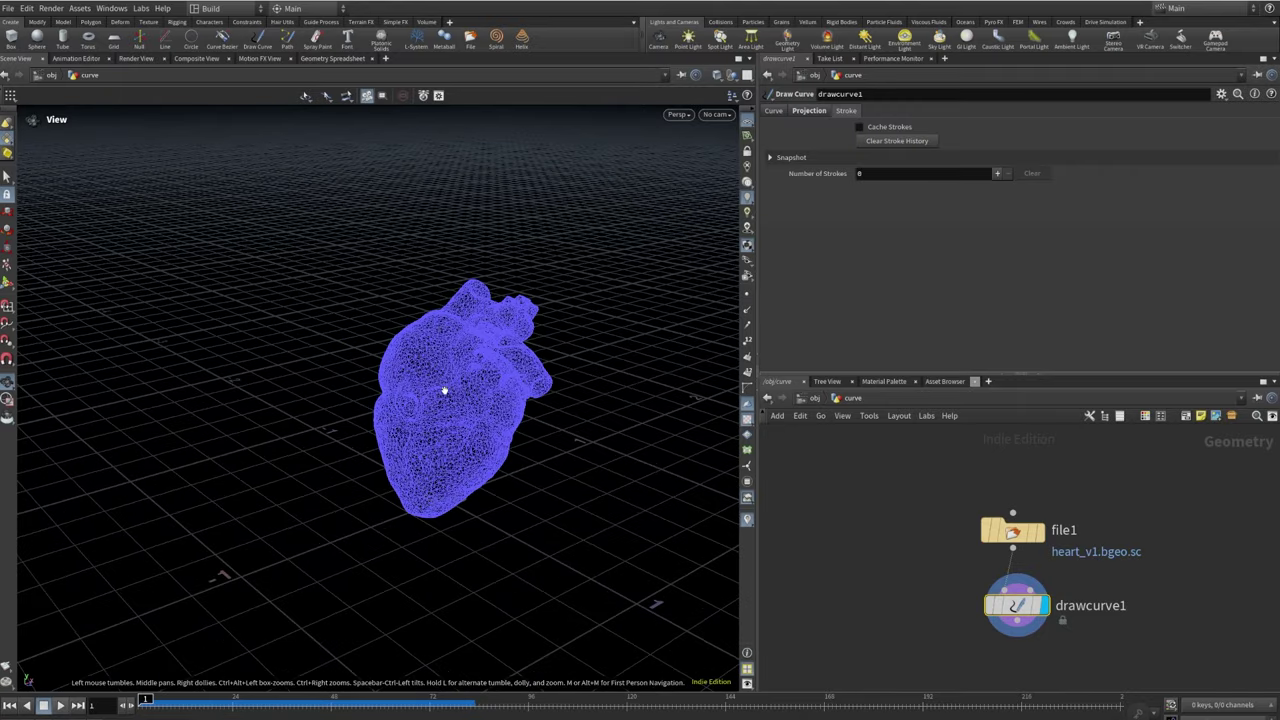
pyautogui.moveTo(444, 391); pyautogui.dragTo(377, 377)
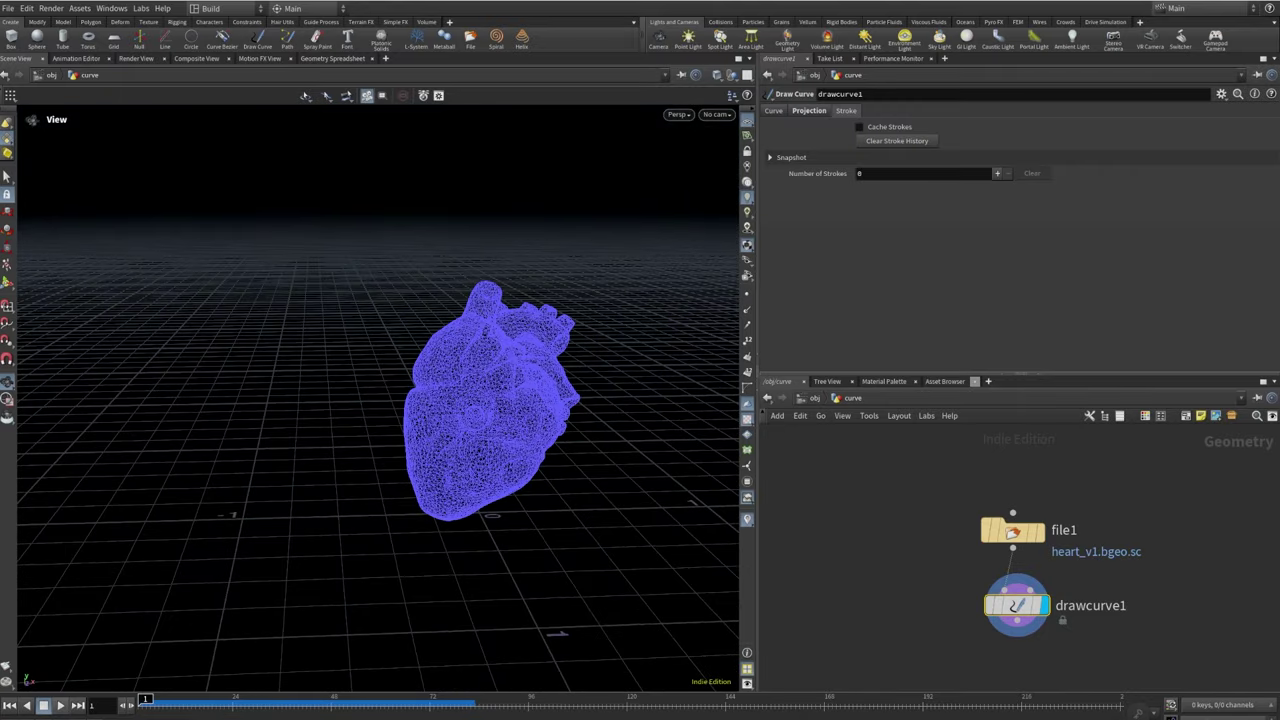
pyautogui.moveTo(474, 403); pyautogui.dragTo(513, 376)
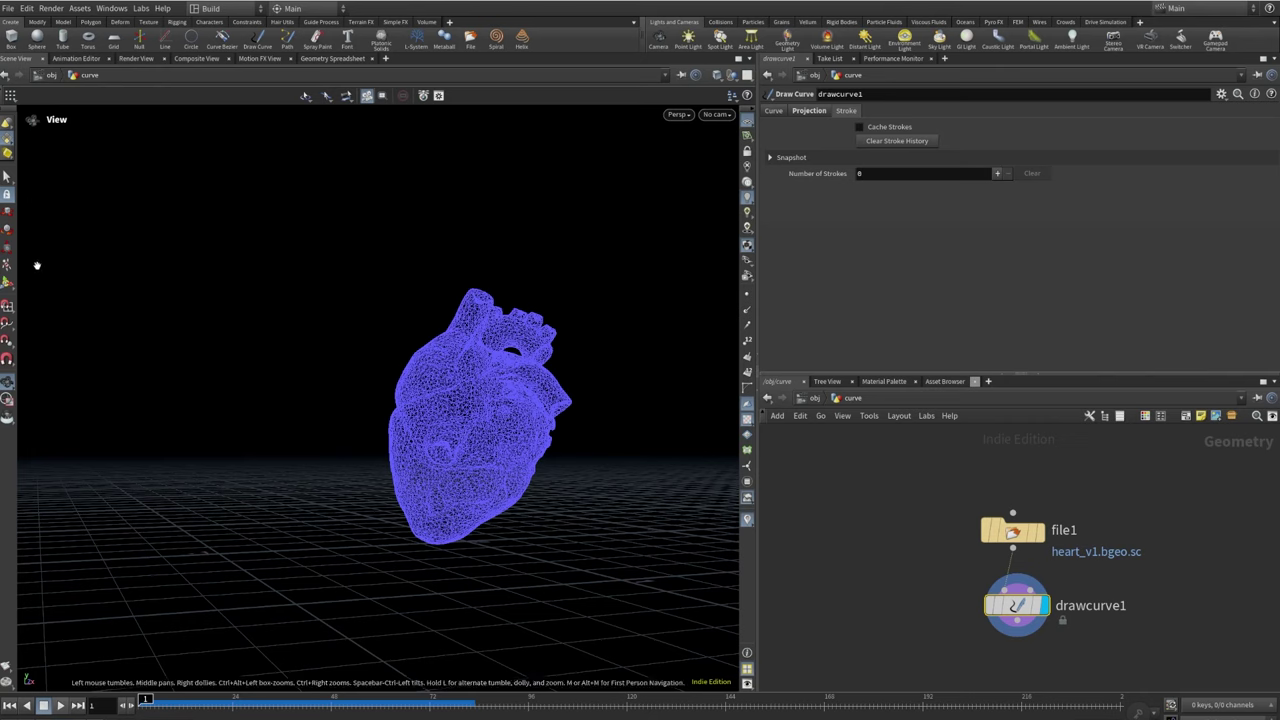
pyautogui.click(7, 283)
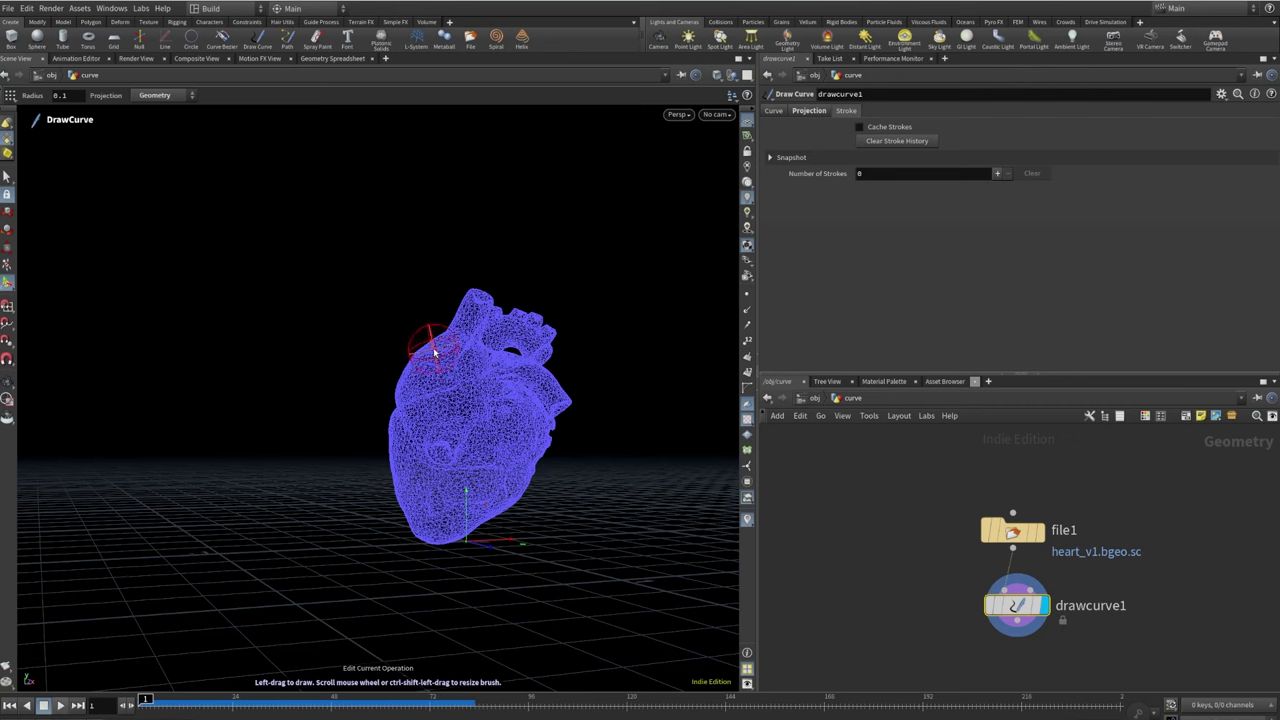
pyautogui.moveTo(434, 350)
pyautogui.mouseDown()
pyautogui.moveTo(424, 388)
pyautogui.moveTo(478, 468)
pyautogui.moveTo(468, 518)
pyautogui.moveTo(432, 543)
pyautogui.moveTo(443, 536)
pyautogui.mouseUp()
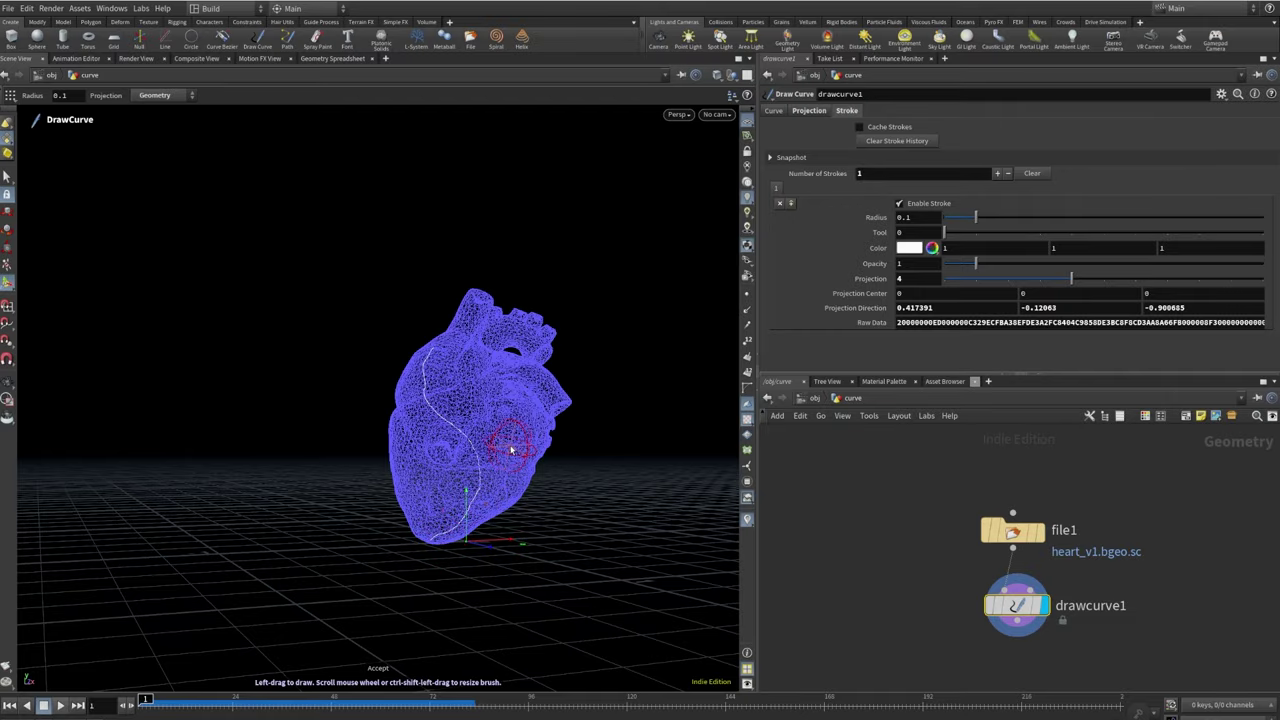
pyautogui.press('Escape')
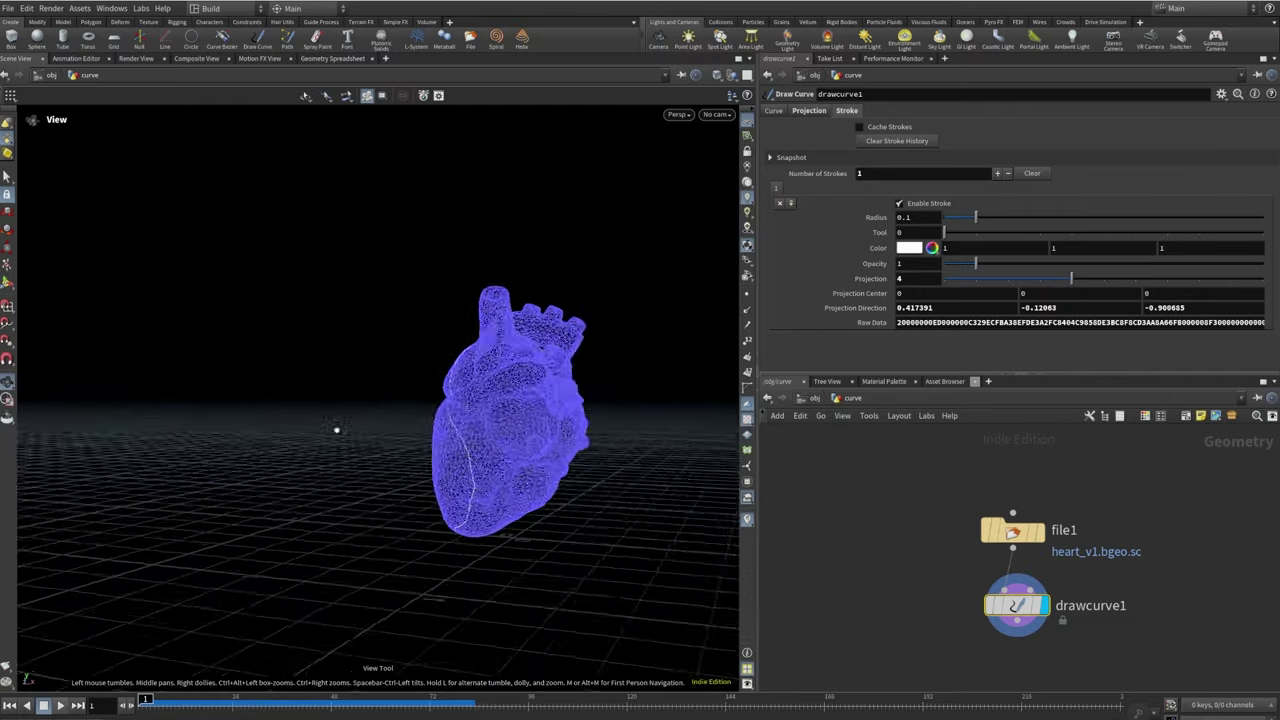
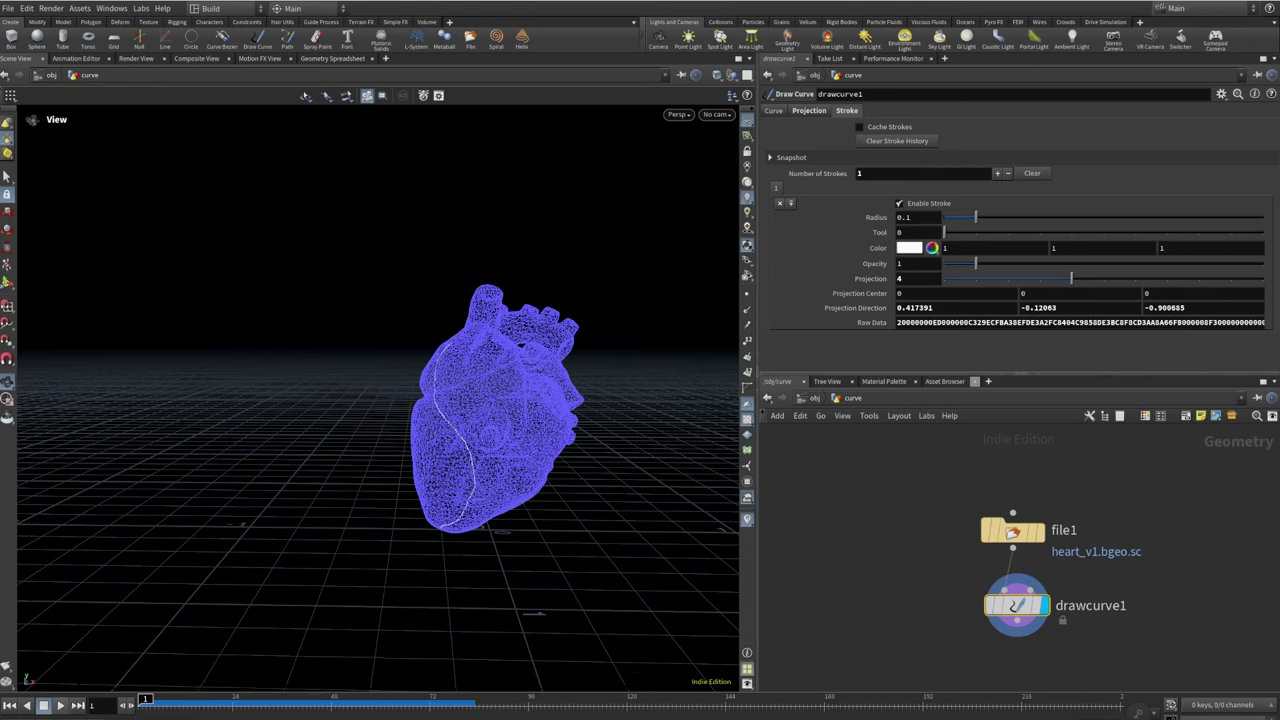
# Add a Resample node fed by drawcurve1 and display it
pyautogui.scroll(-3, 878, 545)
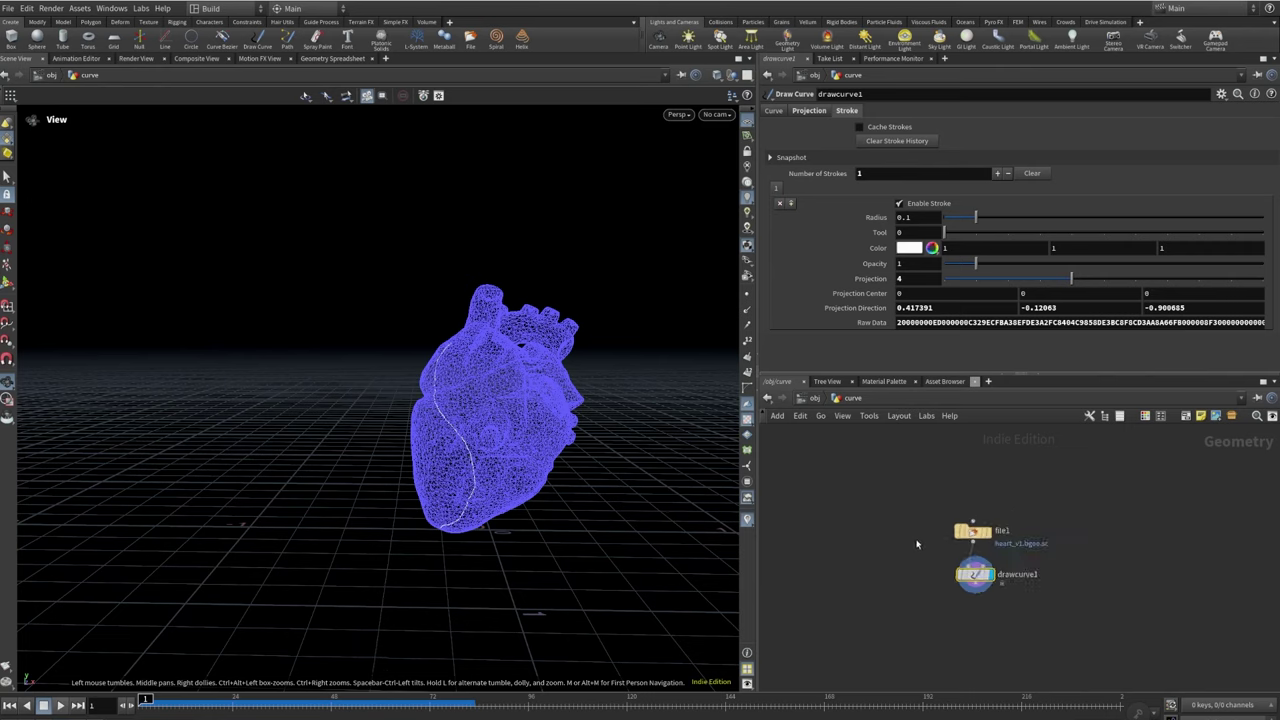
pyautogui.press('Tab')
pyautogui.write('re')
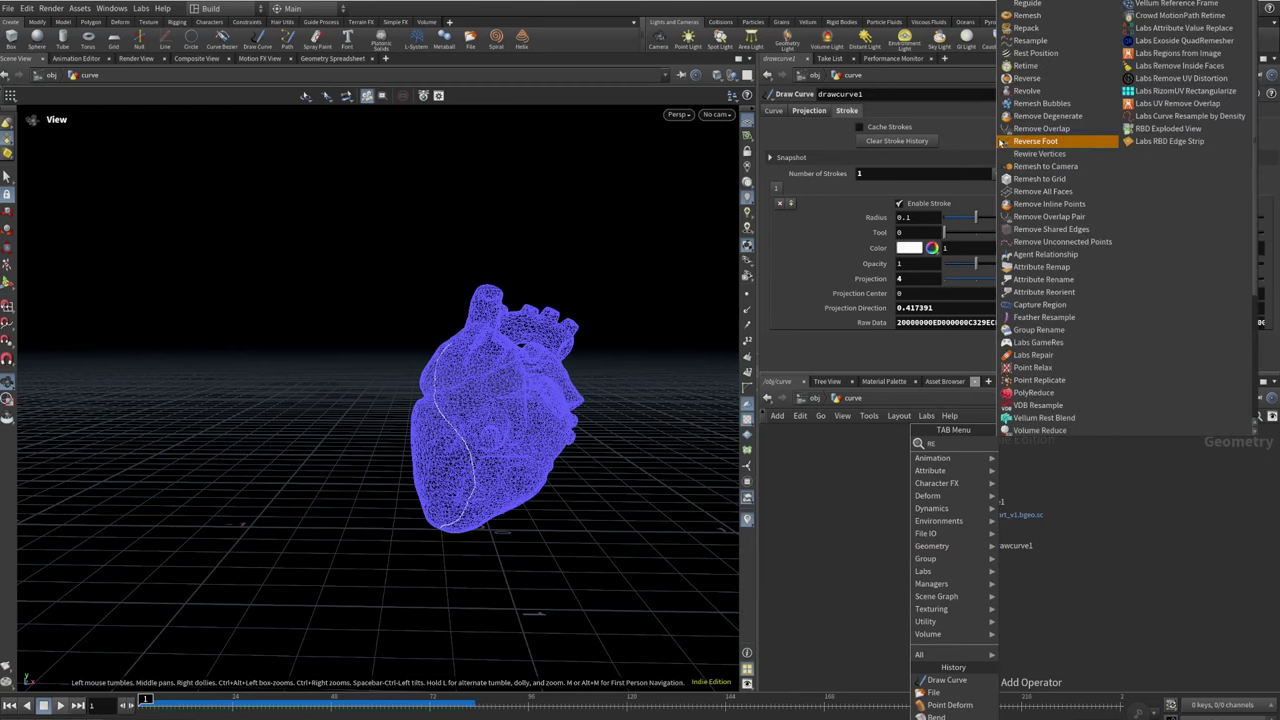
pyautogui.write('sample')
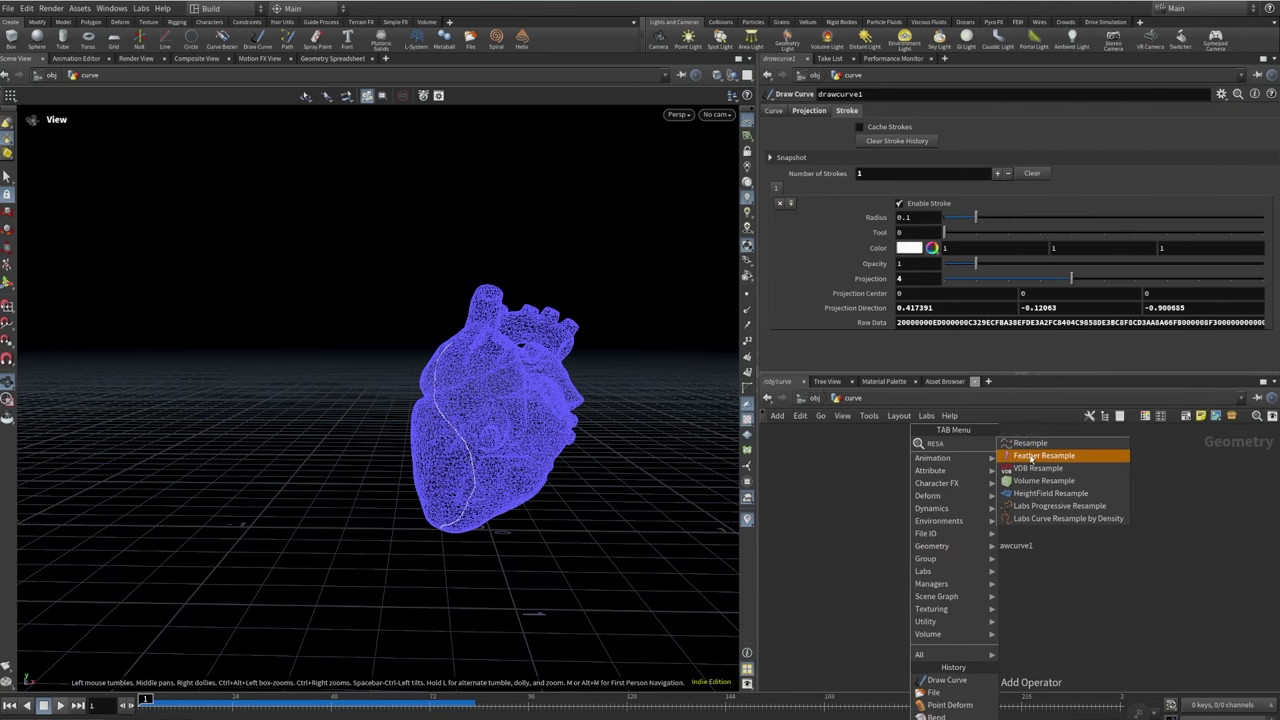
pyautogui.press('Return')
pyautogui.click(962, 600)
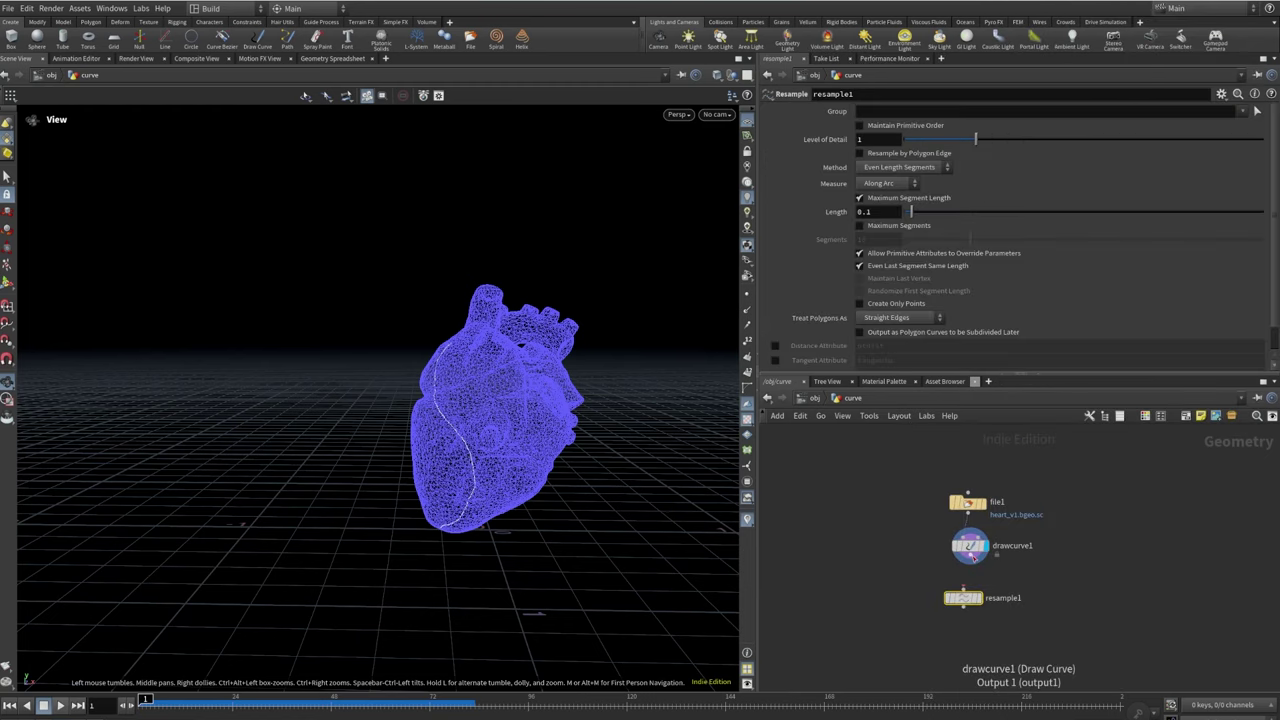
pyautogui.click(983, 601)
pyautogui.moveTo(983, 601); pyautogui.dragTo(991, 590)
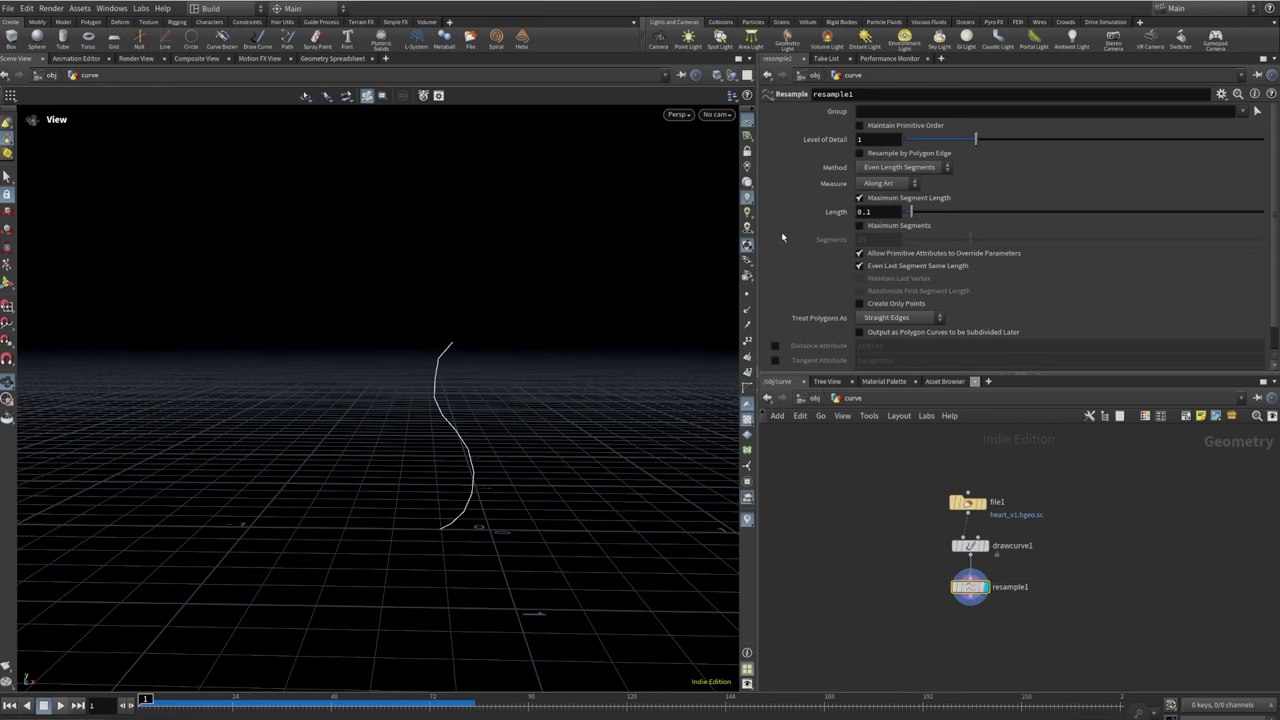
# Enable Maximum Segments on resample1 and set Segments to 30
pyautogui.click(860, 226)
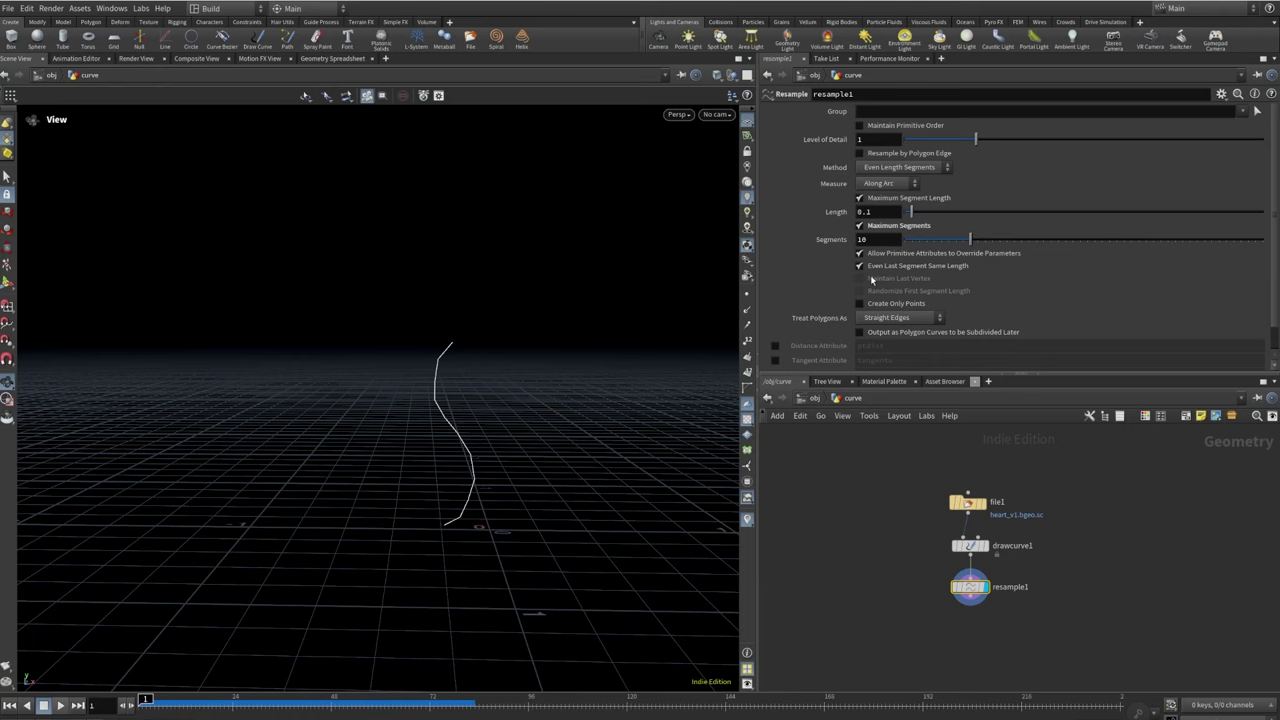
pyautogui.doubleClick(888, 240)
pyautogui.write('30')
pyautogui.press('Return')
# Enable resample1's Curve U Attribute curveu, turn off Maximum Segment Length, and inspect the curve's points
pyautogui.scroll(-1, 860, 280)
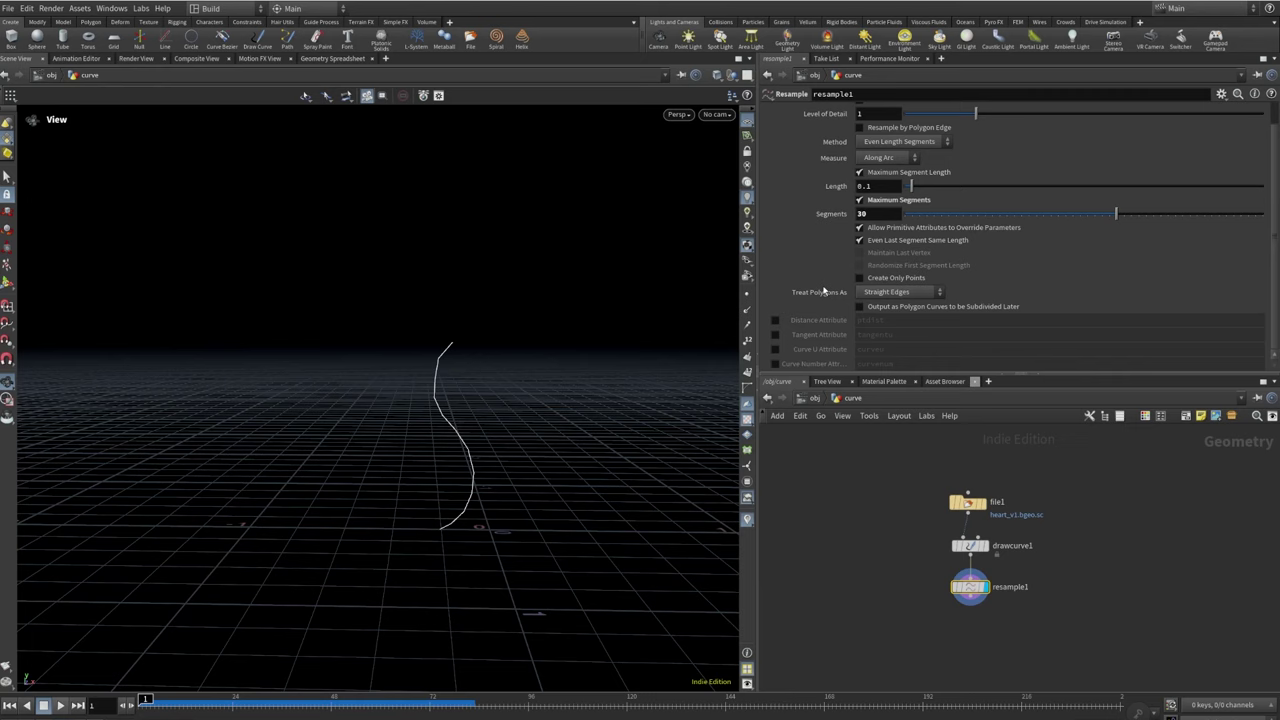
pyautogui.click(776, 350)
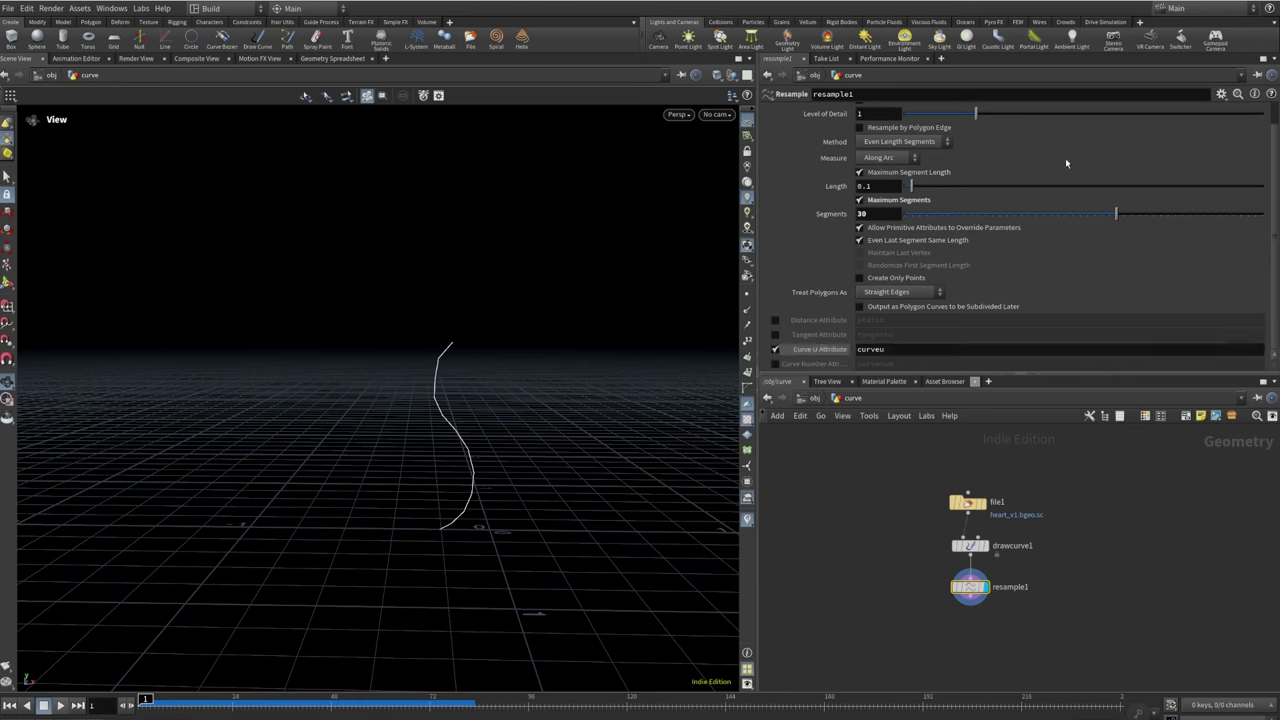
pyautogui.click(859, 172)
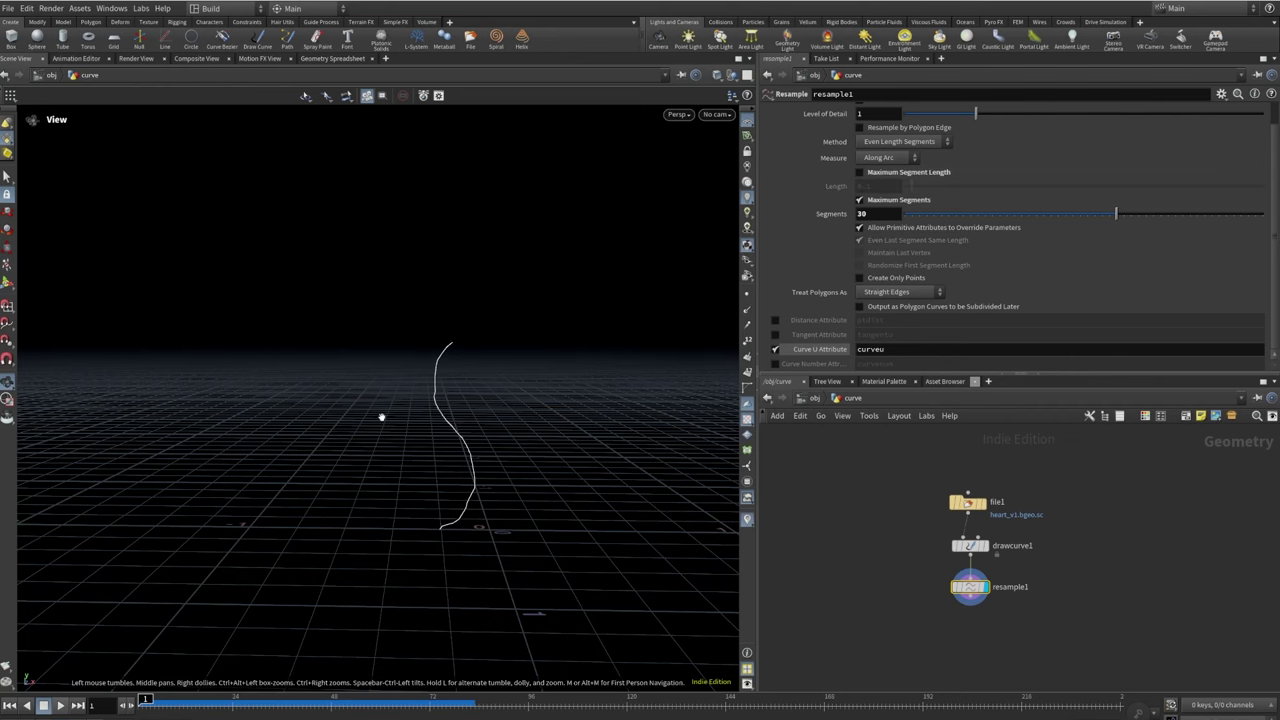
pyautogui.scroll(1, 410, 408)
pyautogui.scroll(3, 421, 420)
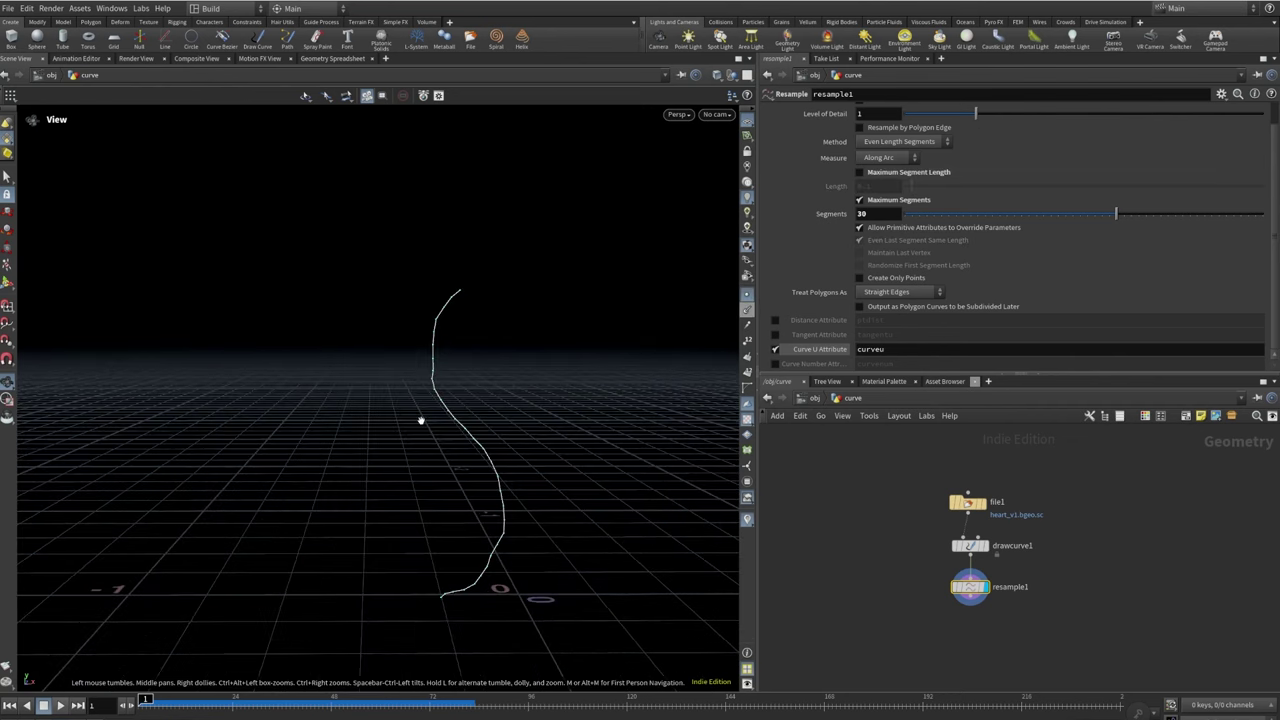
pyautogui.scroll(2, 440, 435)
pyautogui.scroll(1, 486, 397)
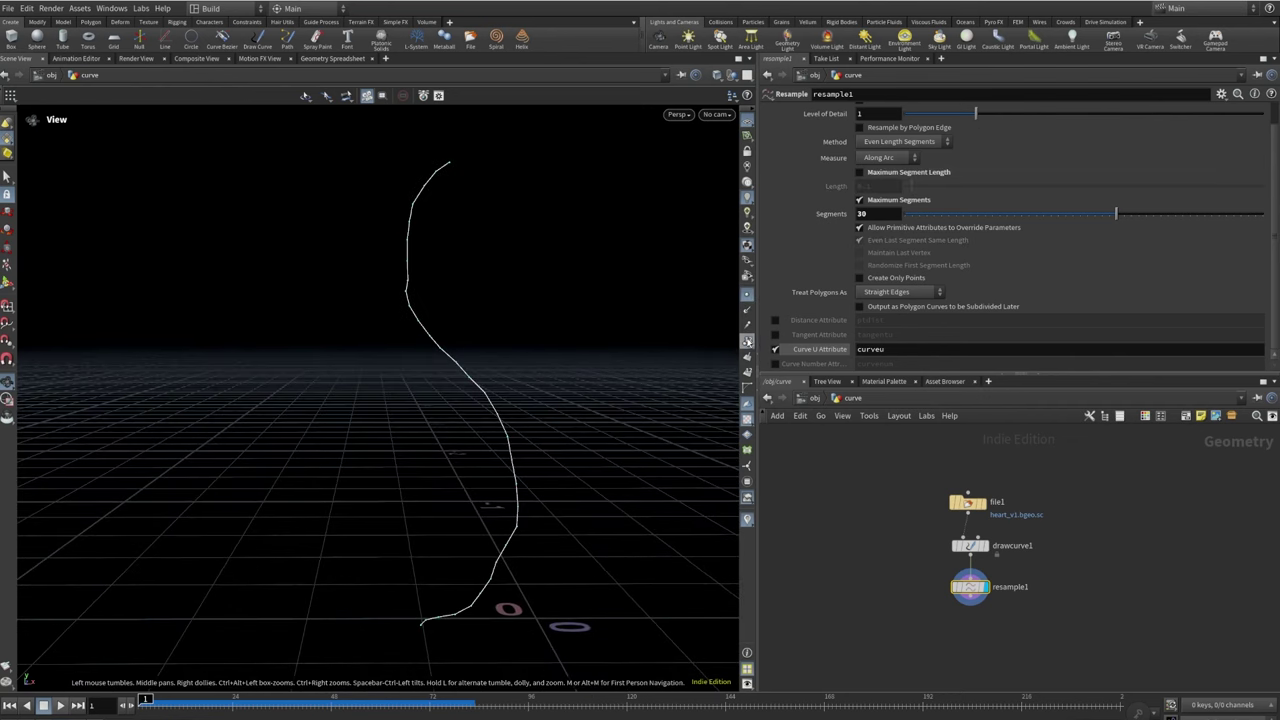
pyautogui.click(747, 341)
pyautogui.click(747, 341)
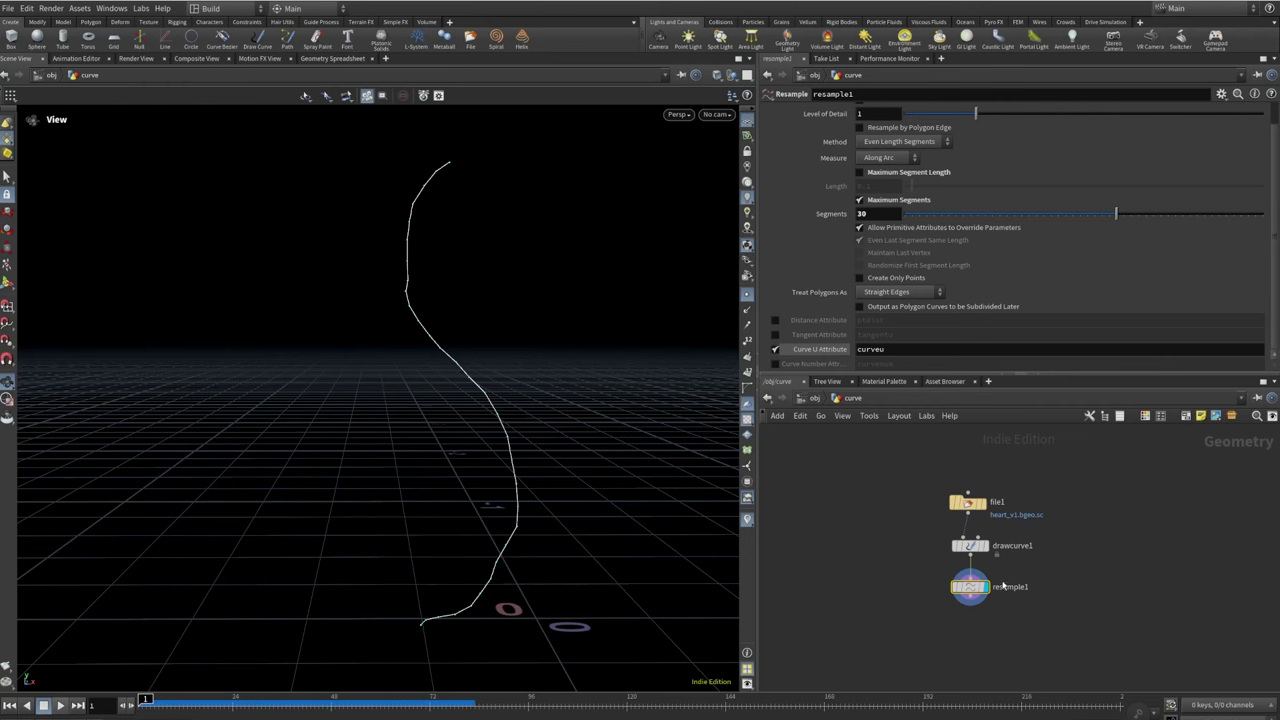
# Add a Carve node after resample1 and display it
pyautogui.press('Tab')
pyautogui.write('carv')
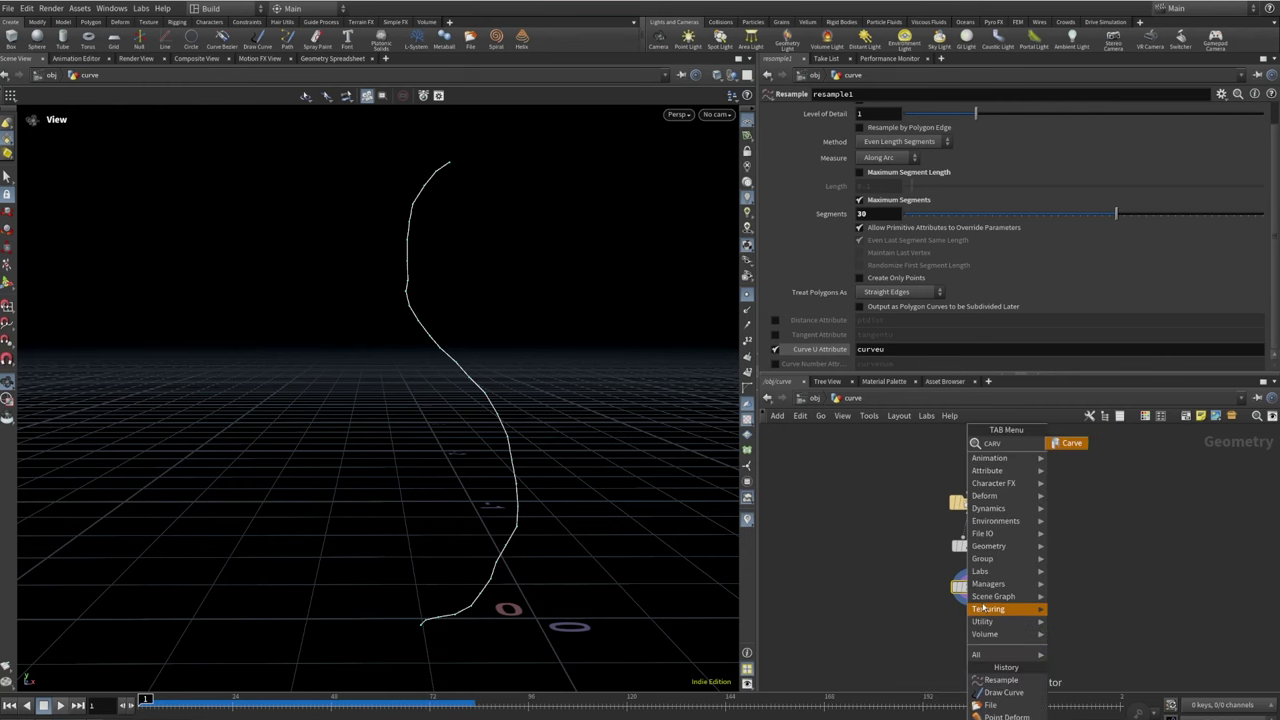
pyautogui.press('Return')
pyautogui.click(966, 628)
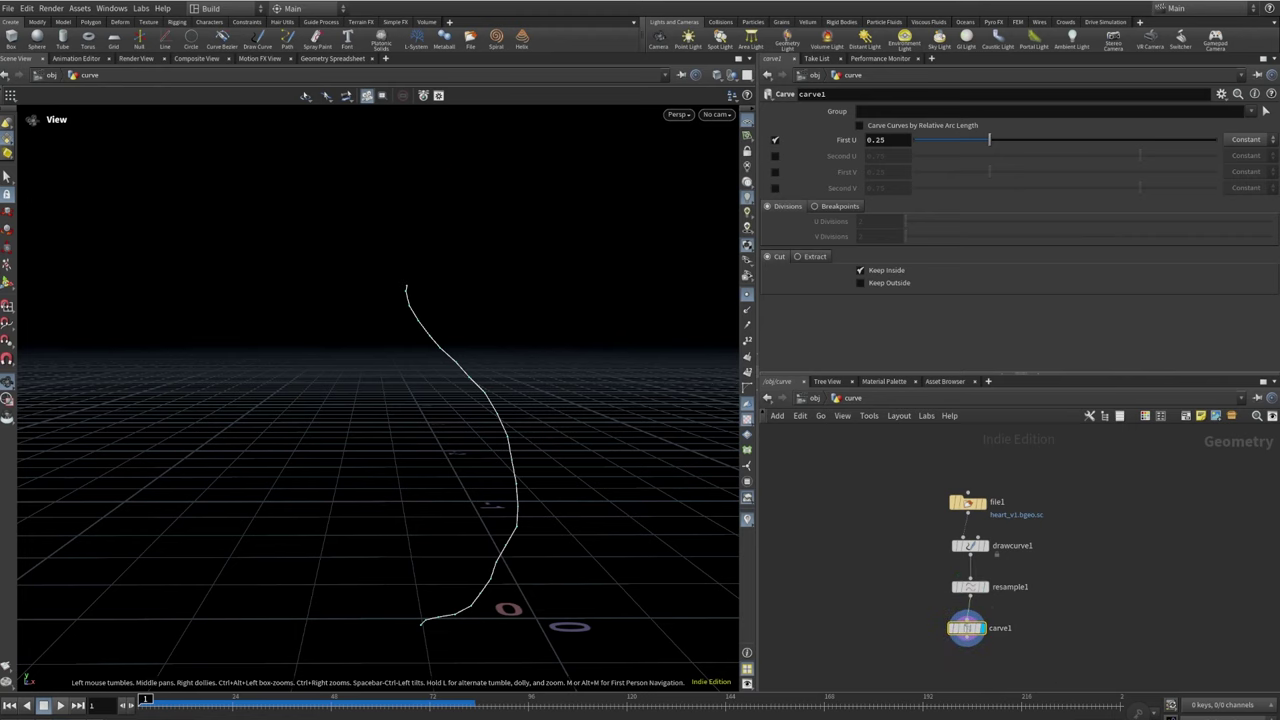
# Switch carve1 to Extract and keyframe its First U at 0 on frame 30
pyautogui.click(809, 258)
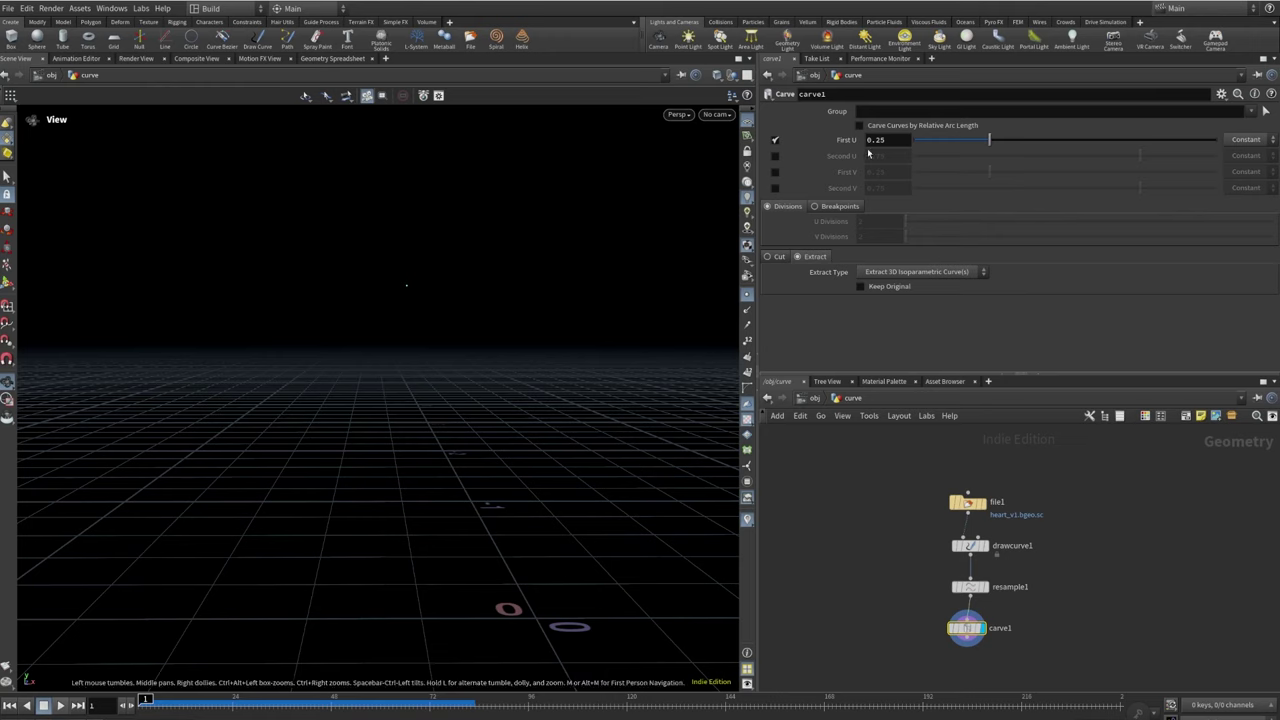
pyautogui.keyDown('ctrl'); pyautogui.middleClick(845, 141); pyautogui.keyUp('ctrl')
pyautogui.click(281, 703)
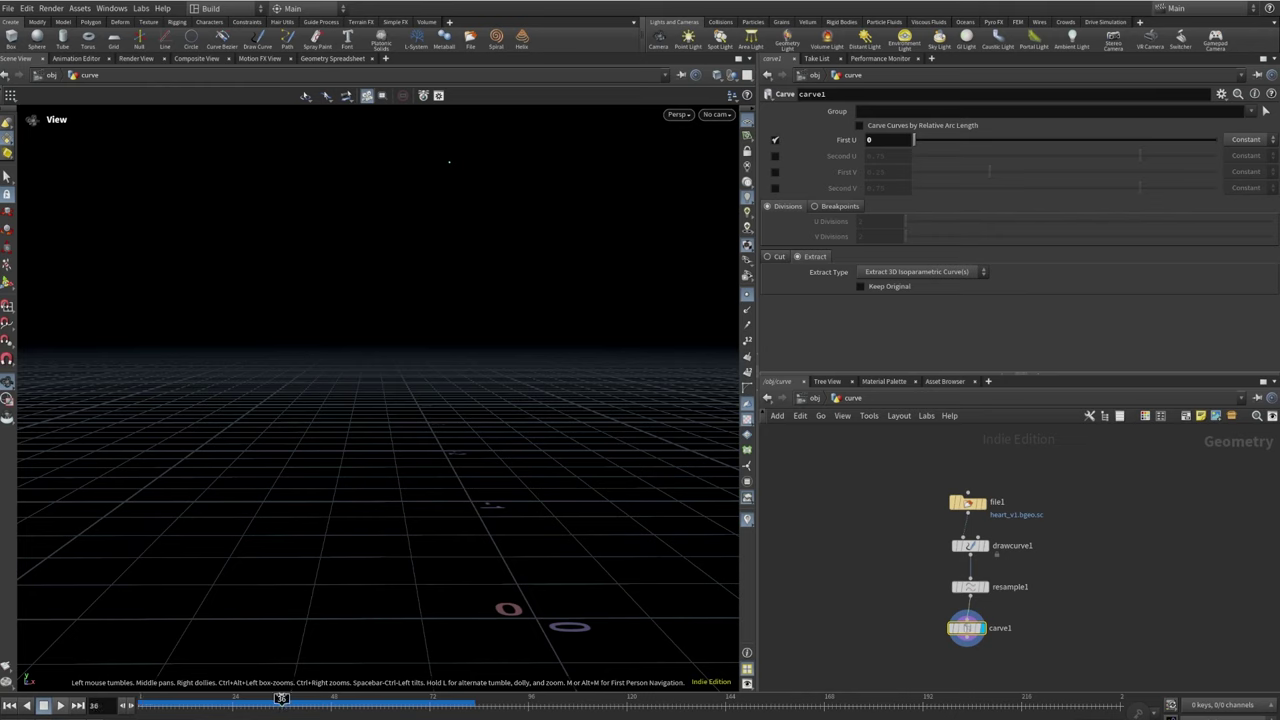
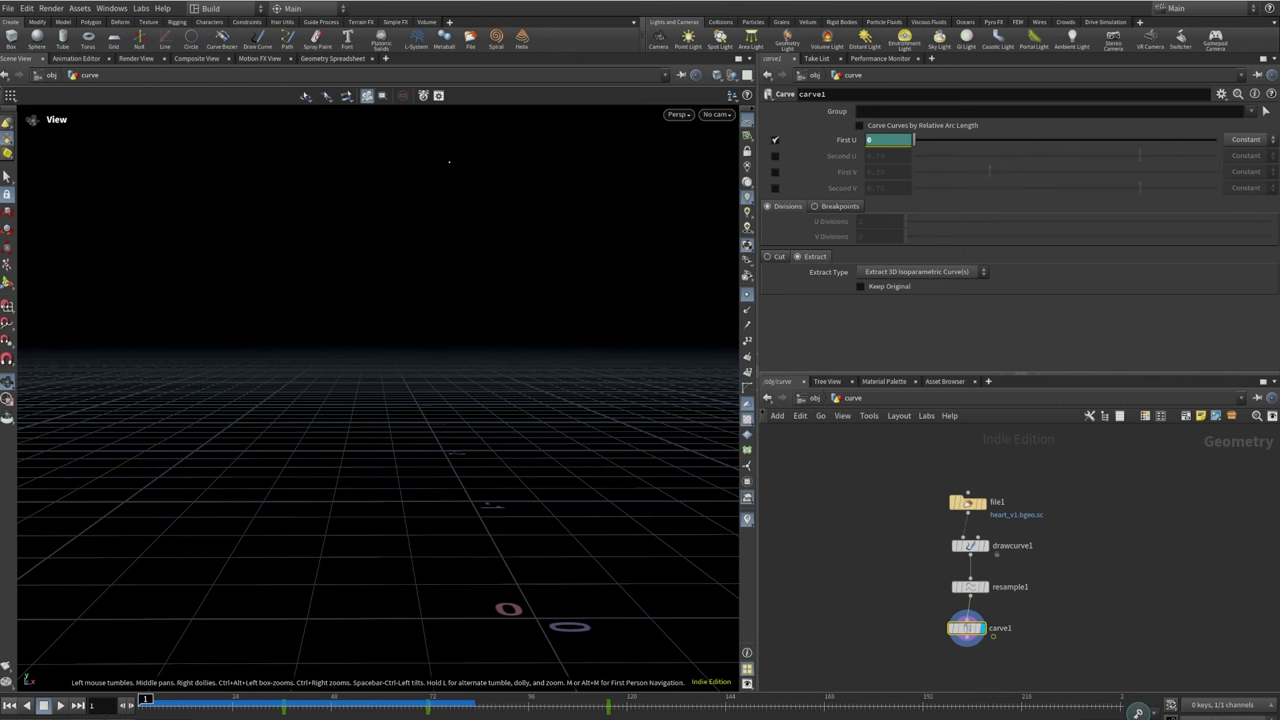
# Add a Copy to Points node, wire carve1 into its target points input, and use the rounded network wiring style
pyautogui.scroll(-2, 849, 526)
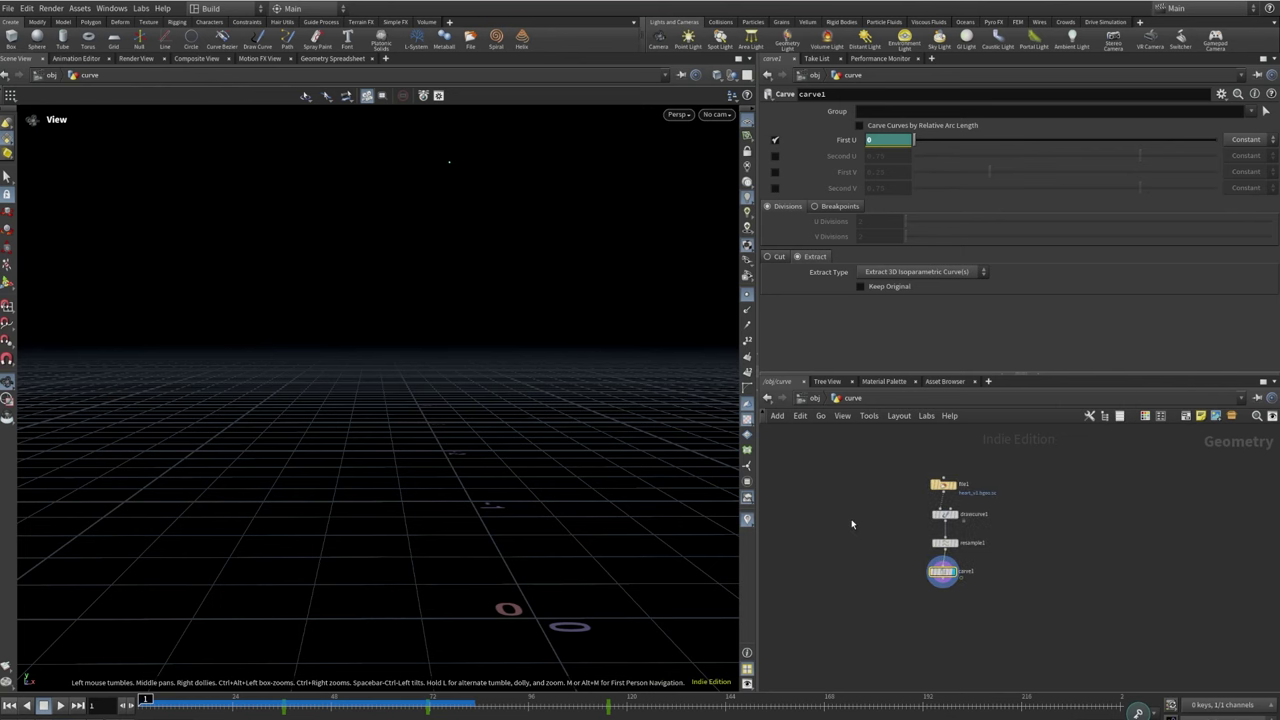
pyautogui.press('Tab')
pyautogui.write('copy')
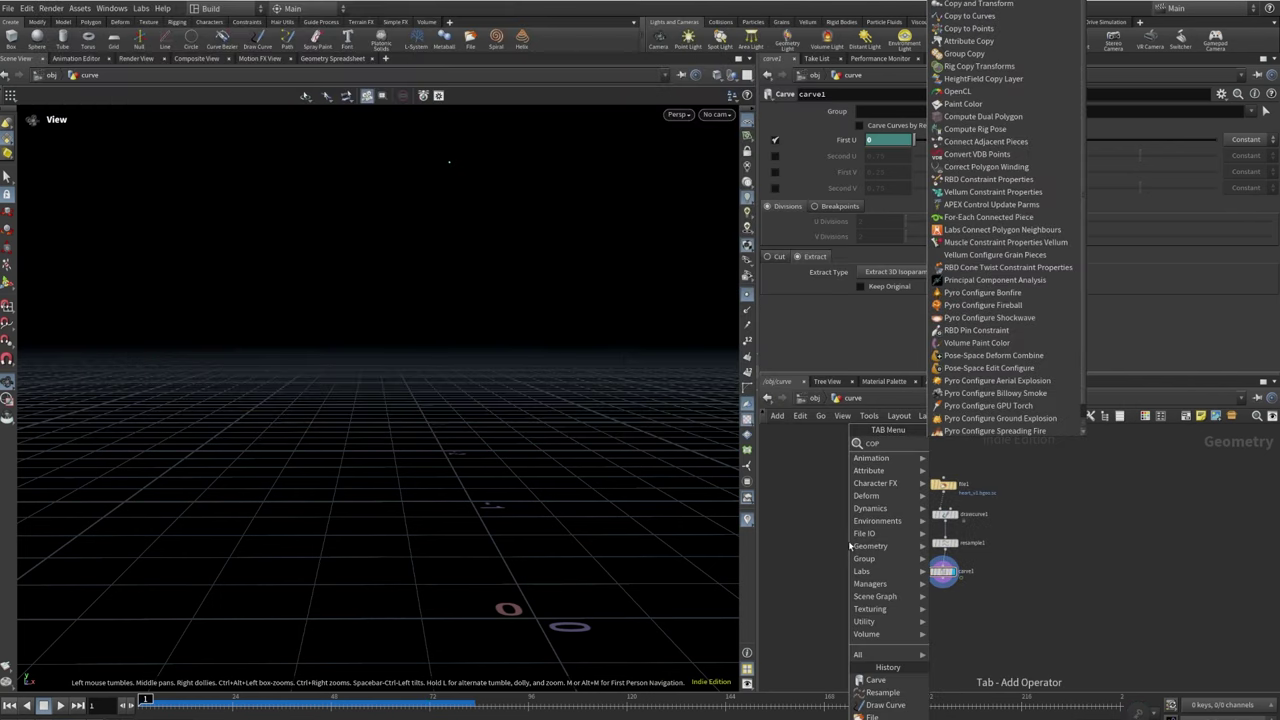
pyautogui.click(970, 458)
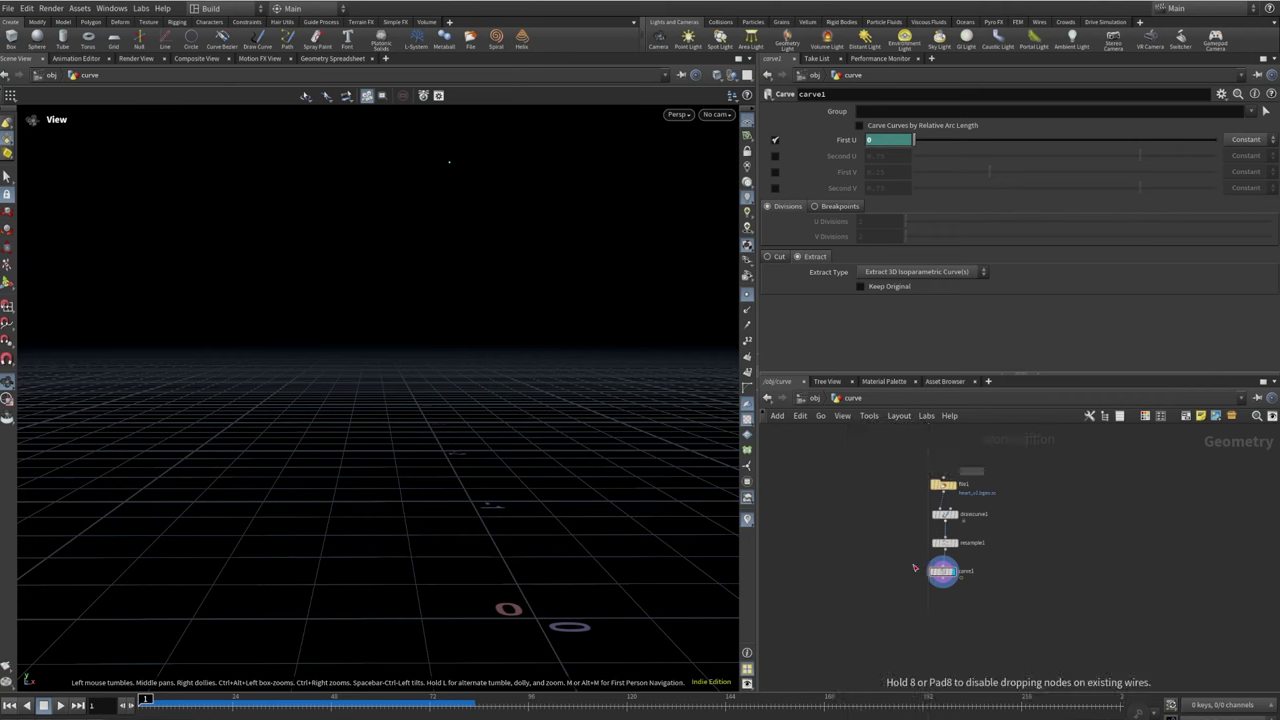
pyautogui.click(905, 628)
pyautogui.scroll(2, 905, 640)
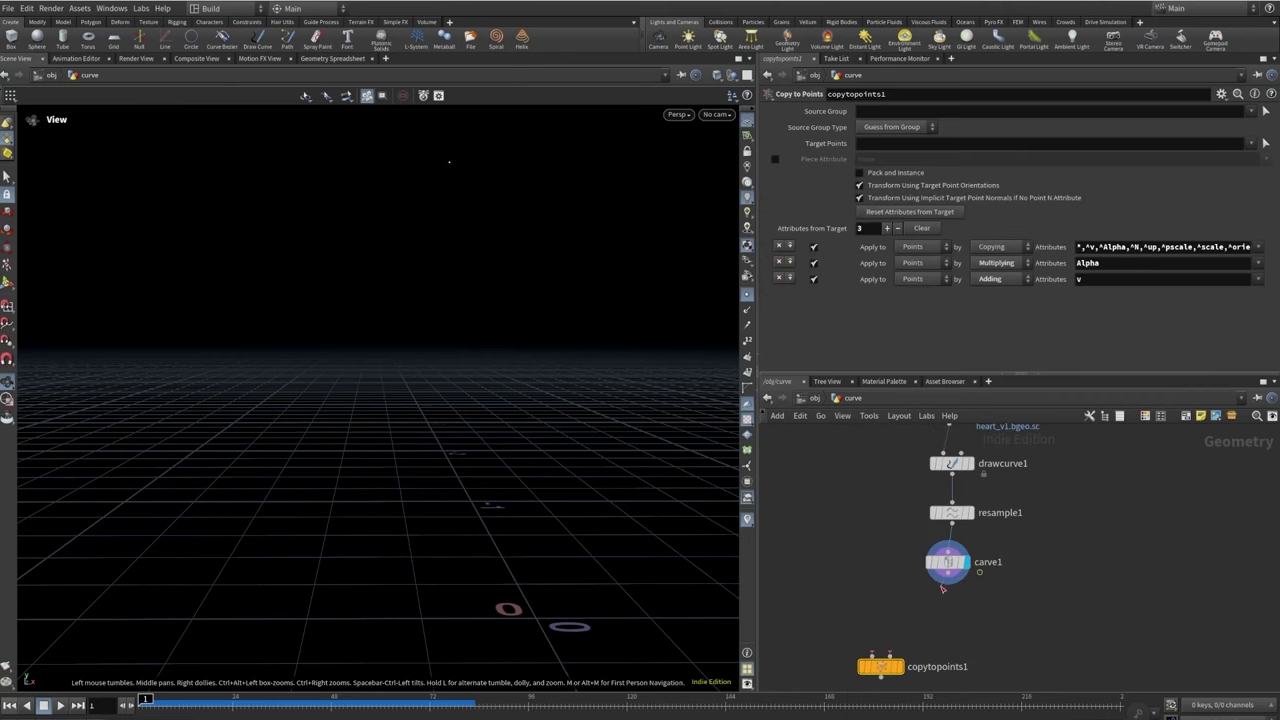
pyautogui.moveTo(947, 582); pyautogui.dragTo(900, 640)
pyautogui.hotkey('shift', 's')
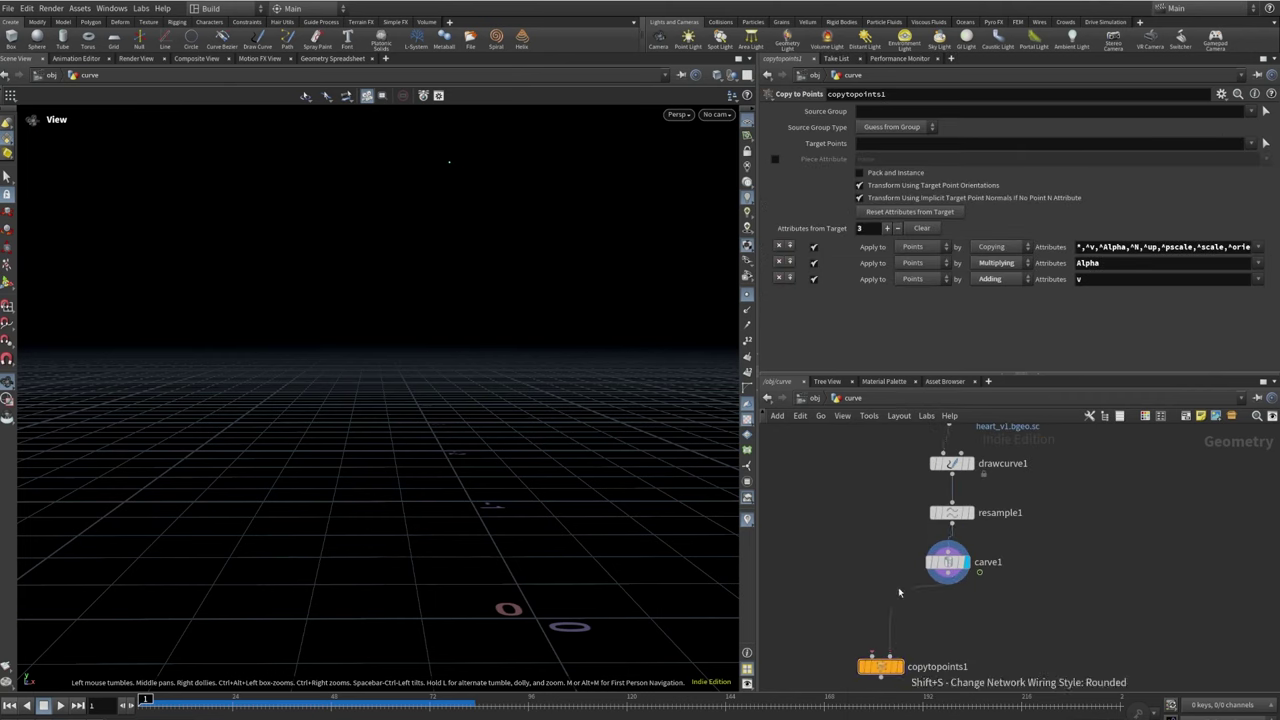
pyautogui.scroll(-2, 891, 591)
pyautogui.moveTo(907, 561); pyautogui.dragTo(928, 553, button='middle')
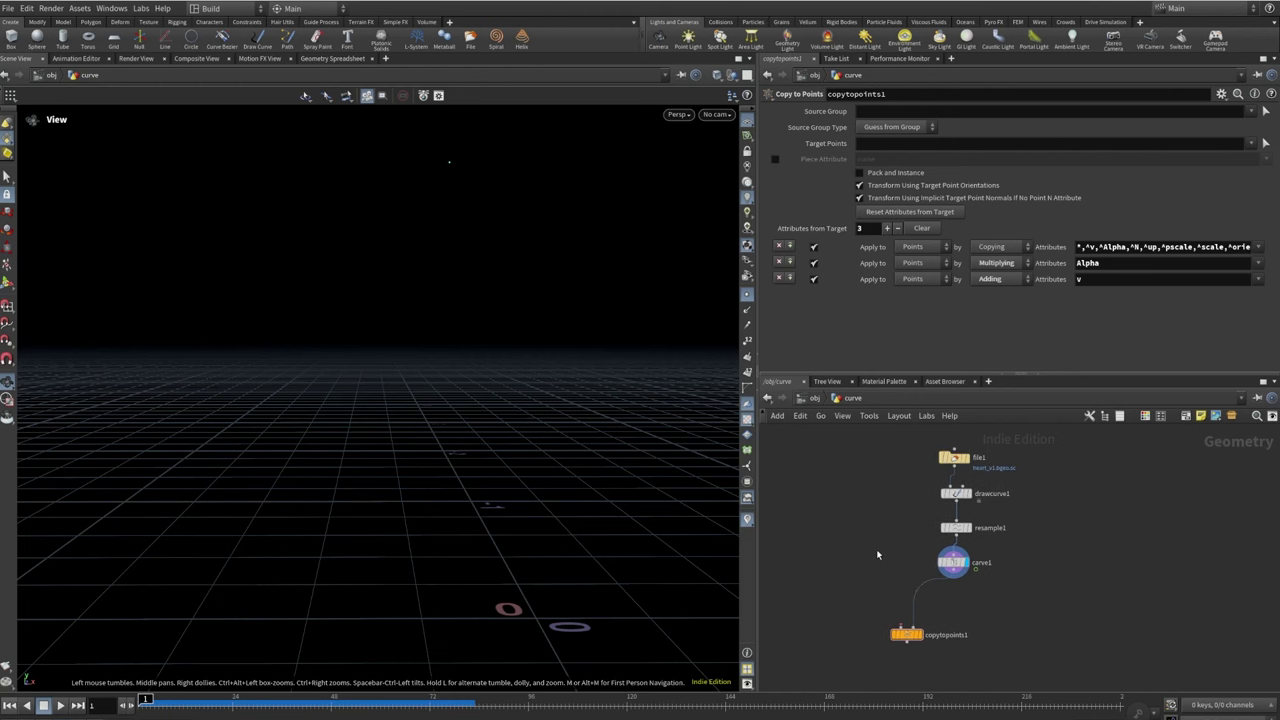
# Add a polygon Sphere feeding the Copy to Points node's first input and set its Primitive Type to Polygon
pyautogui.press('Tab')
pyautogui.write('sph')
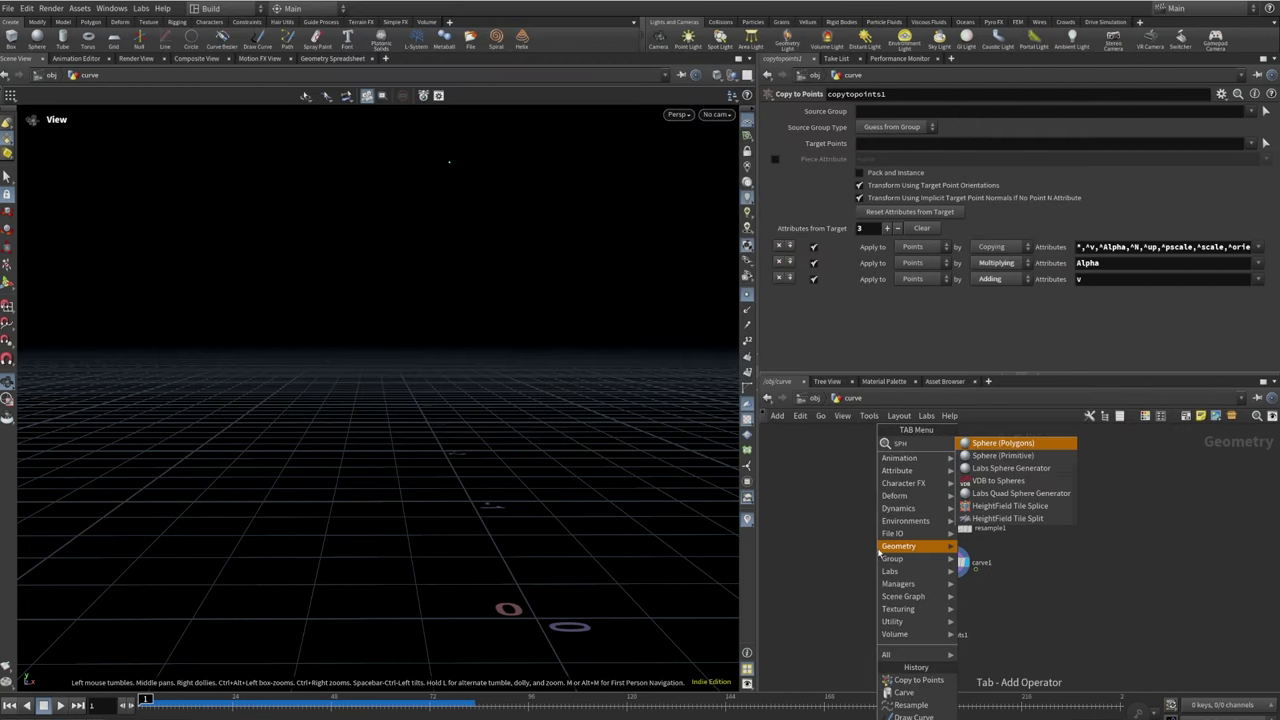
pyautogui.click(1003, 443)
pyautogui.click(890, 600)
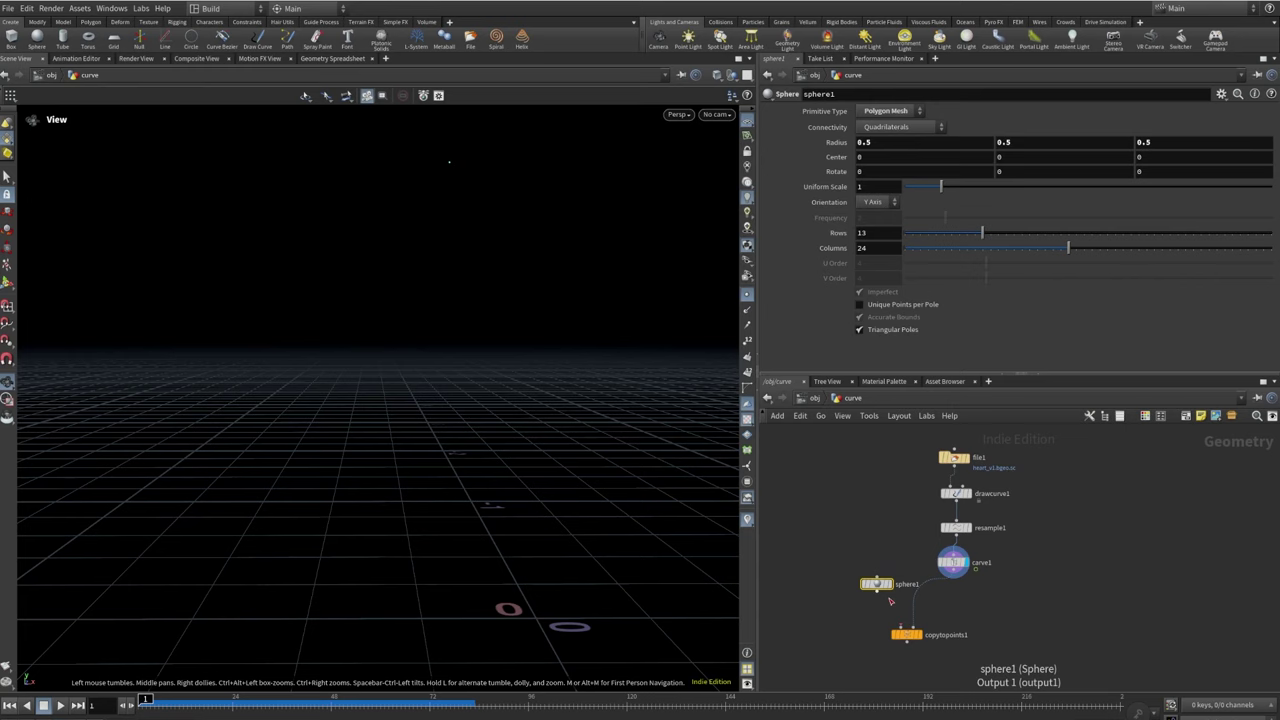
pyautogui.moveTo(877, 591); pyautogui.dragTo(904, 628)
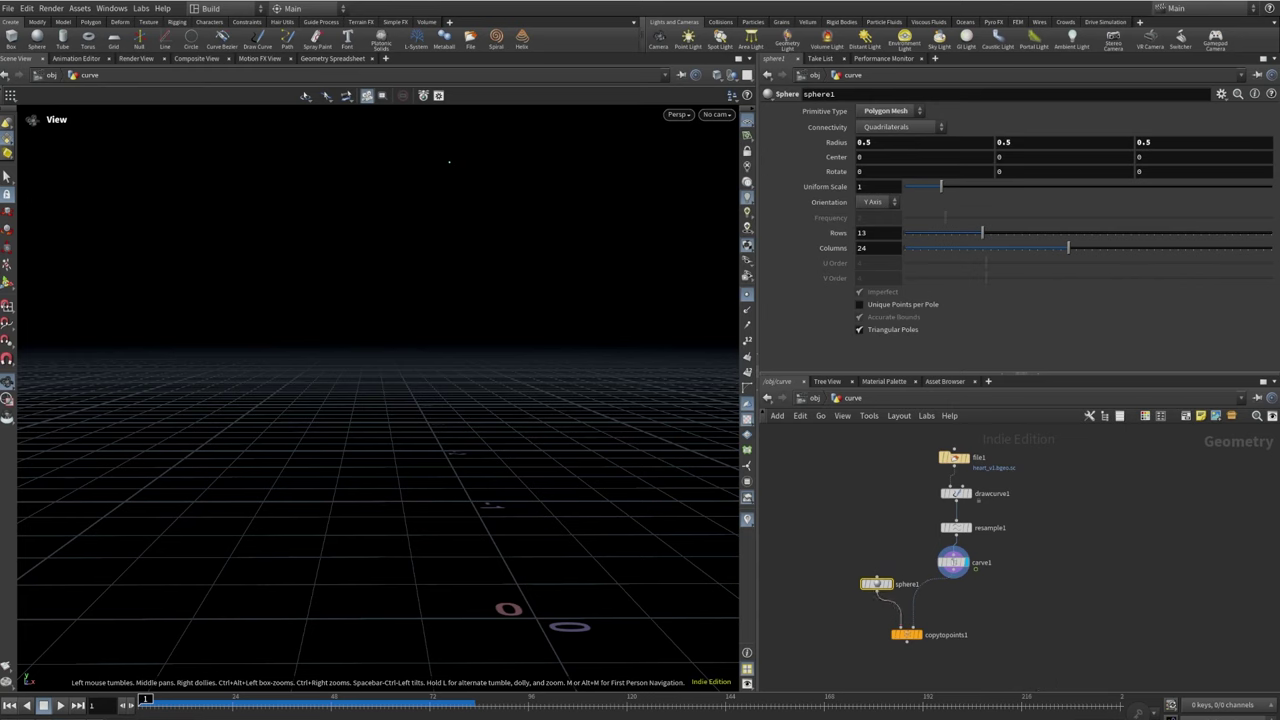
pyautogui.click(885, 111)
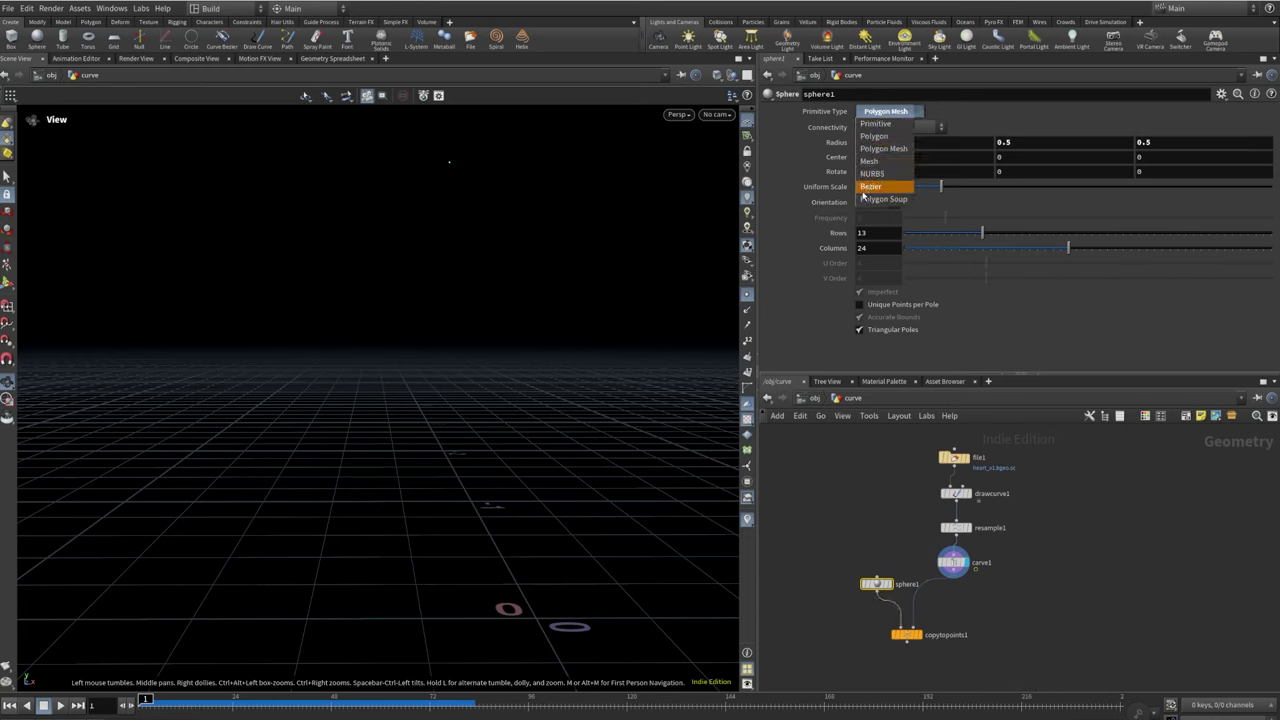
pyautogui.click(873, 136)
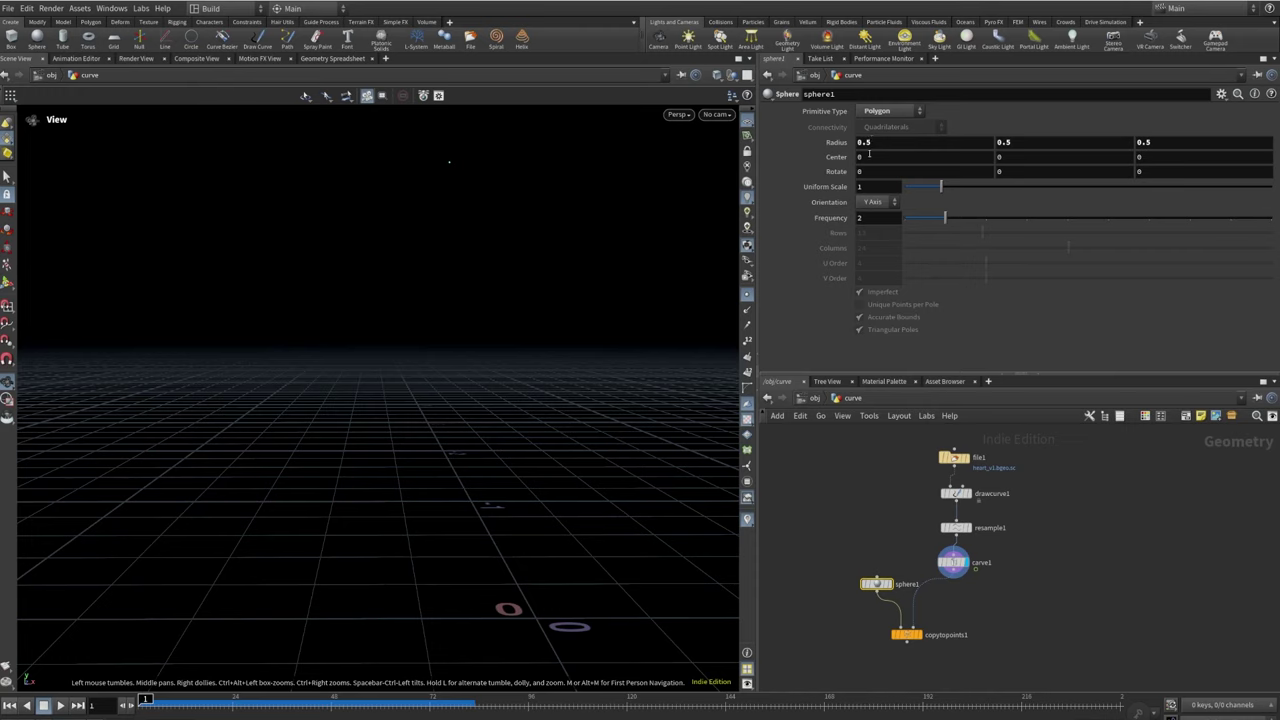
# Display the sphere and set its radius to 0.1, 0.4, 0.4 and its uniform scale to 0.17
pyautogui.click(883, 143)
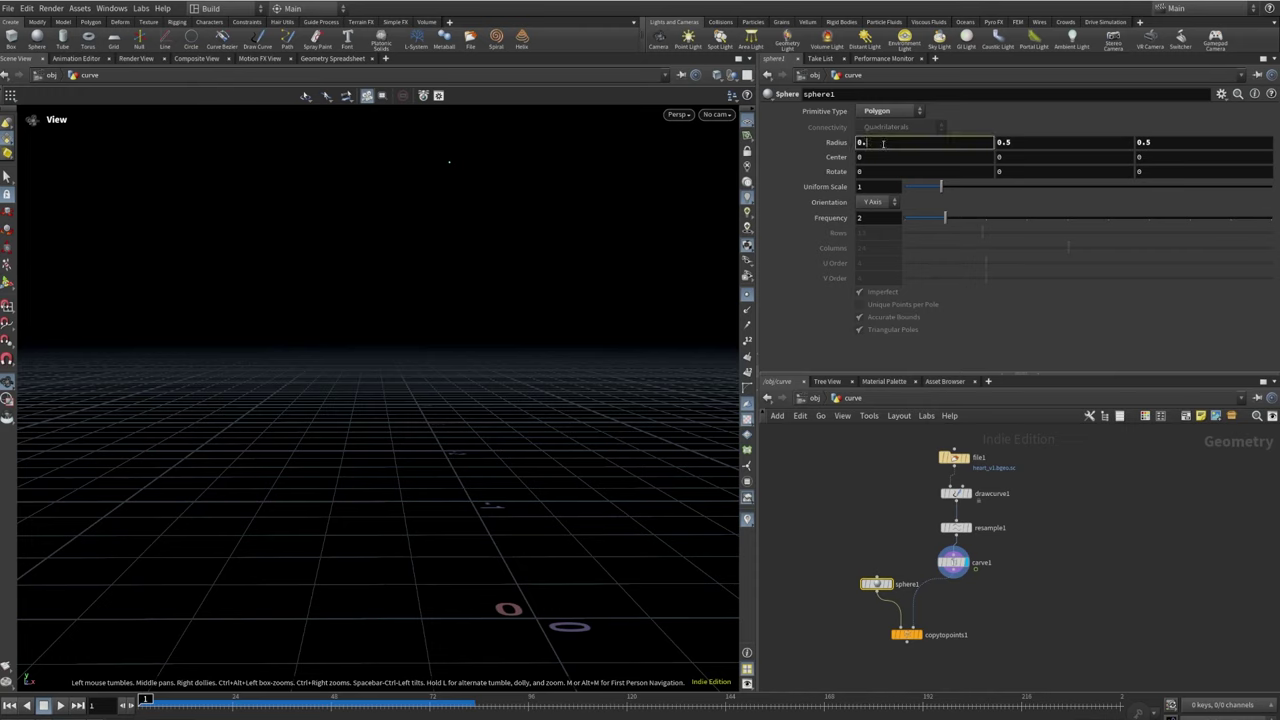
pyautogui.press('Return')
pyautogui.click(889, 583)
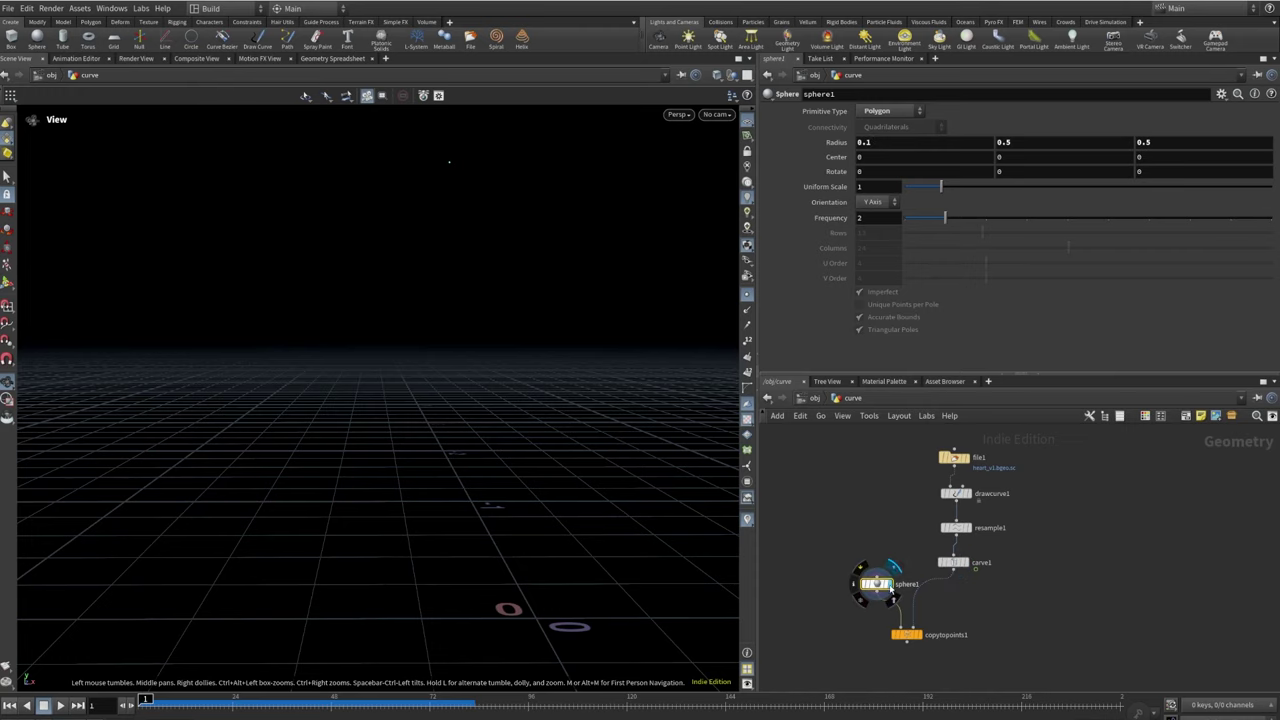
pyautogui.moveTo(582, 464); pyautogui.dragTo(520, 503)
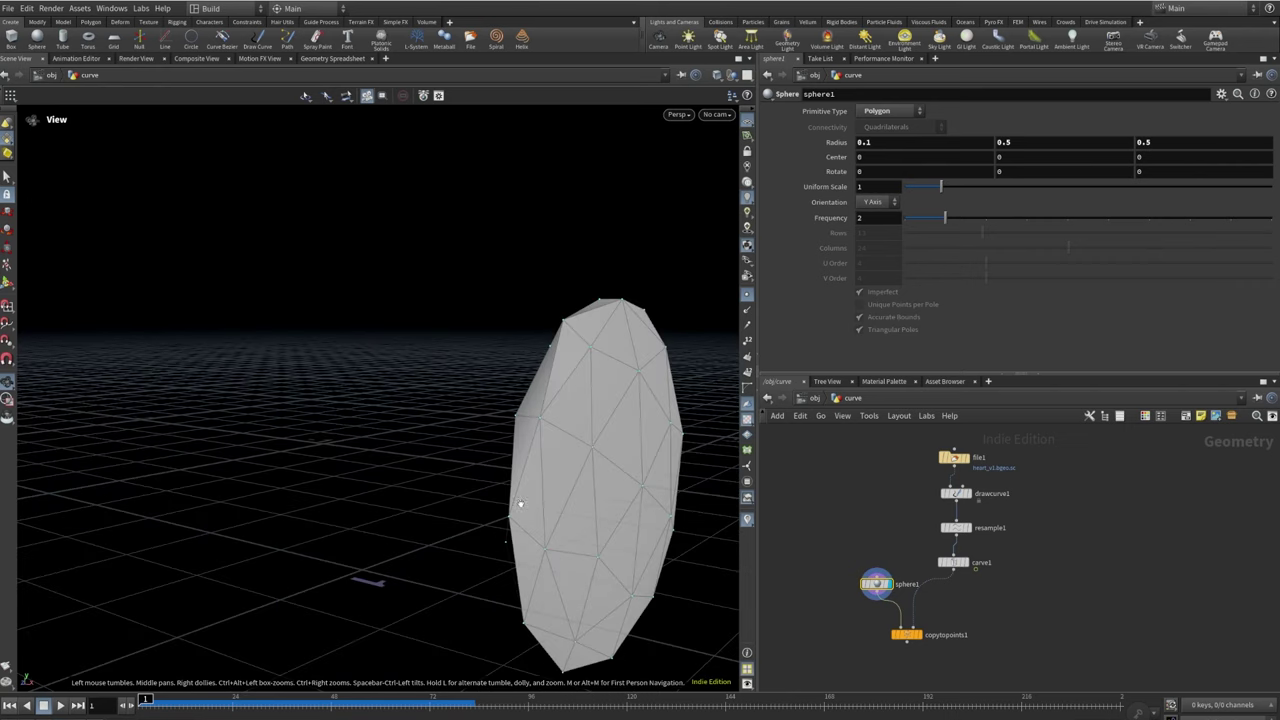
pyautogui.doubleClick(1004, 145)
pyautogui.write('4')
pyautogui.press('Return')
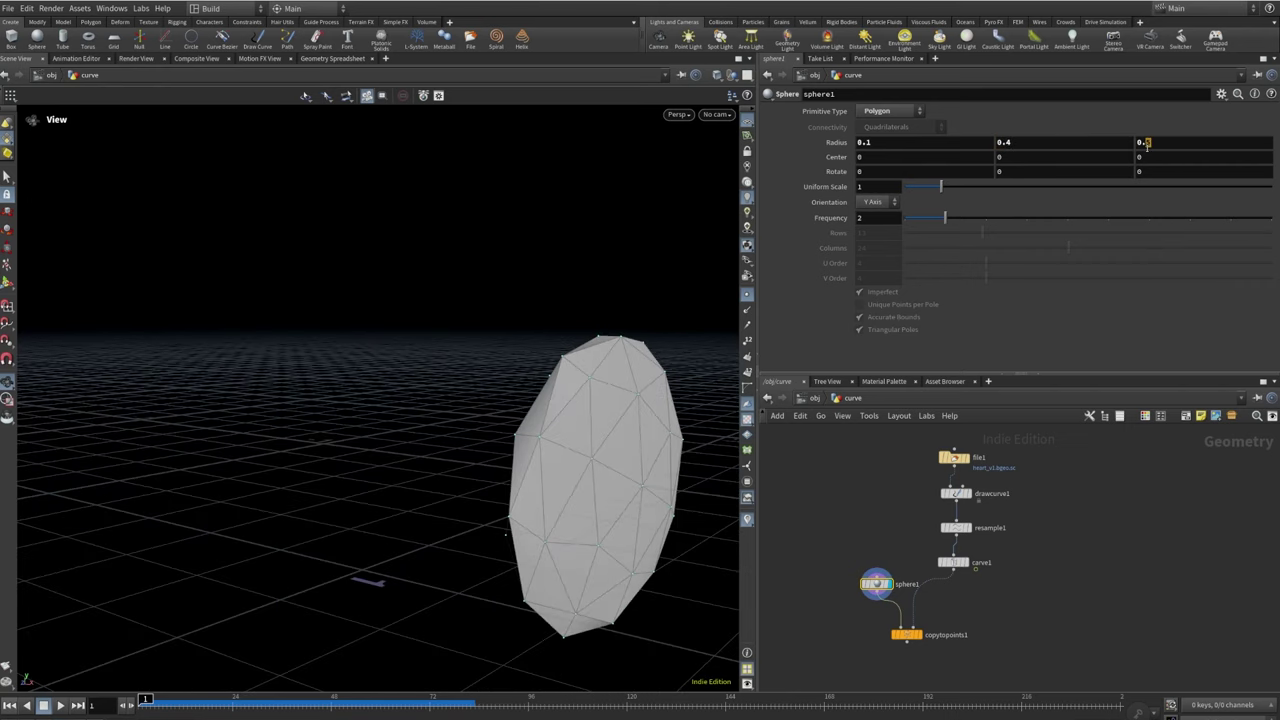
pyautogui.doubleClick(1146, 144)
pyautogui.write('4')
pyautogui.press('Return')
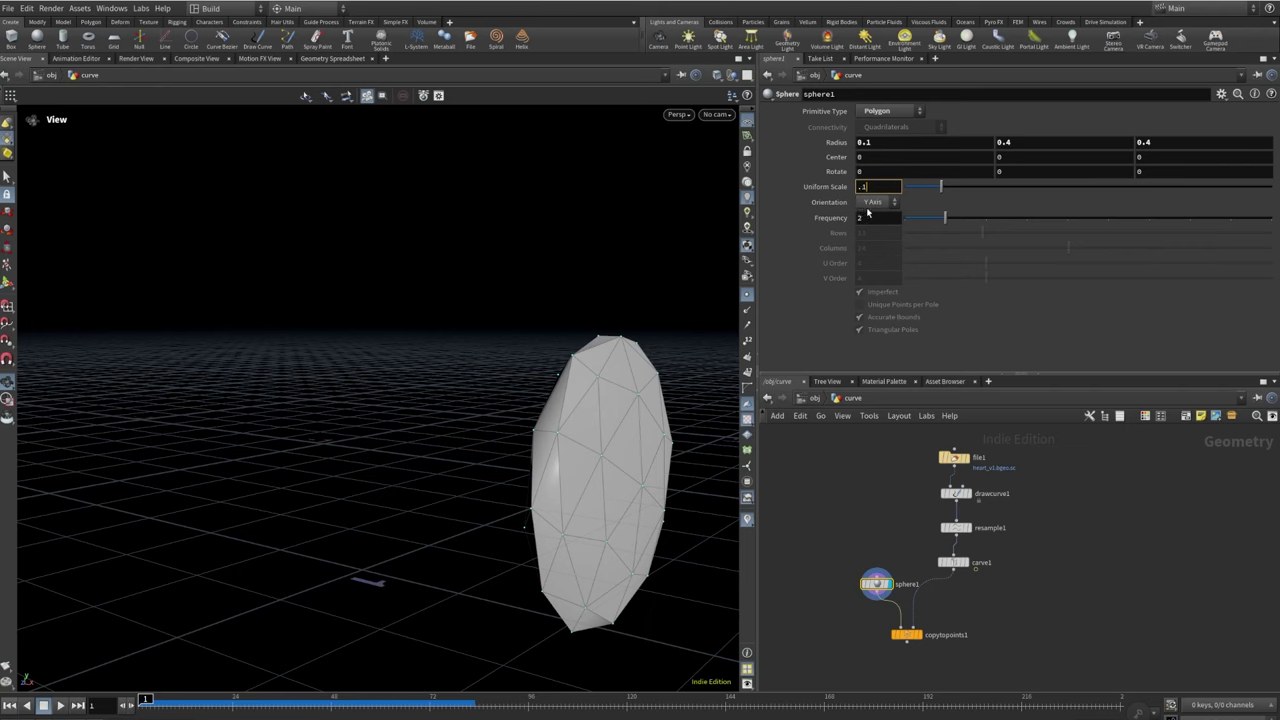
pyautogui.write('7')
pyautogui.press('Return')
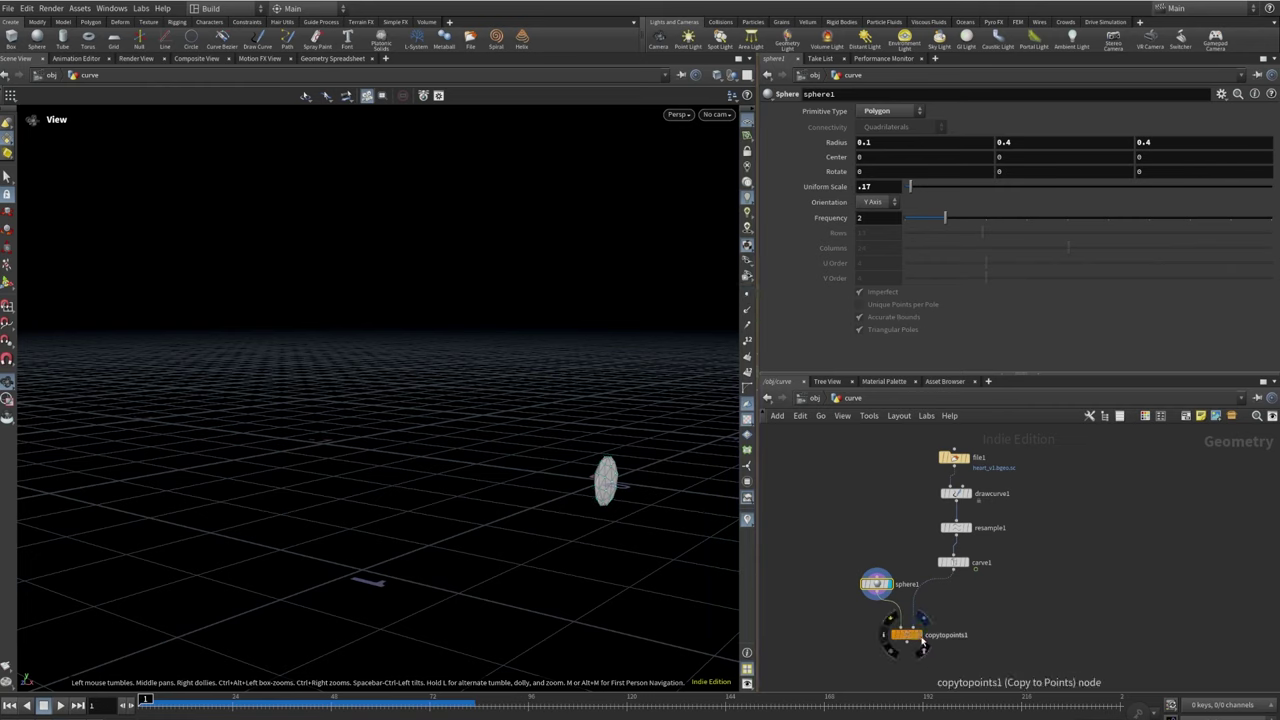
# Display copytopoints1 and show the file1 heart as a template around the copied sphere
pyautogui.click(923, 618)
pyautogui.click(907, 636)
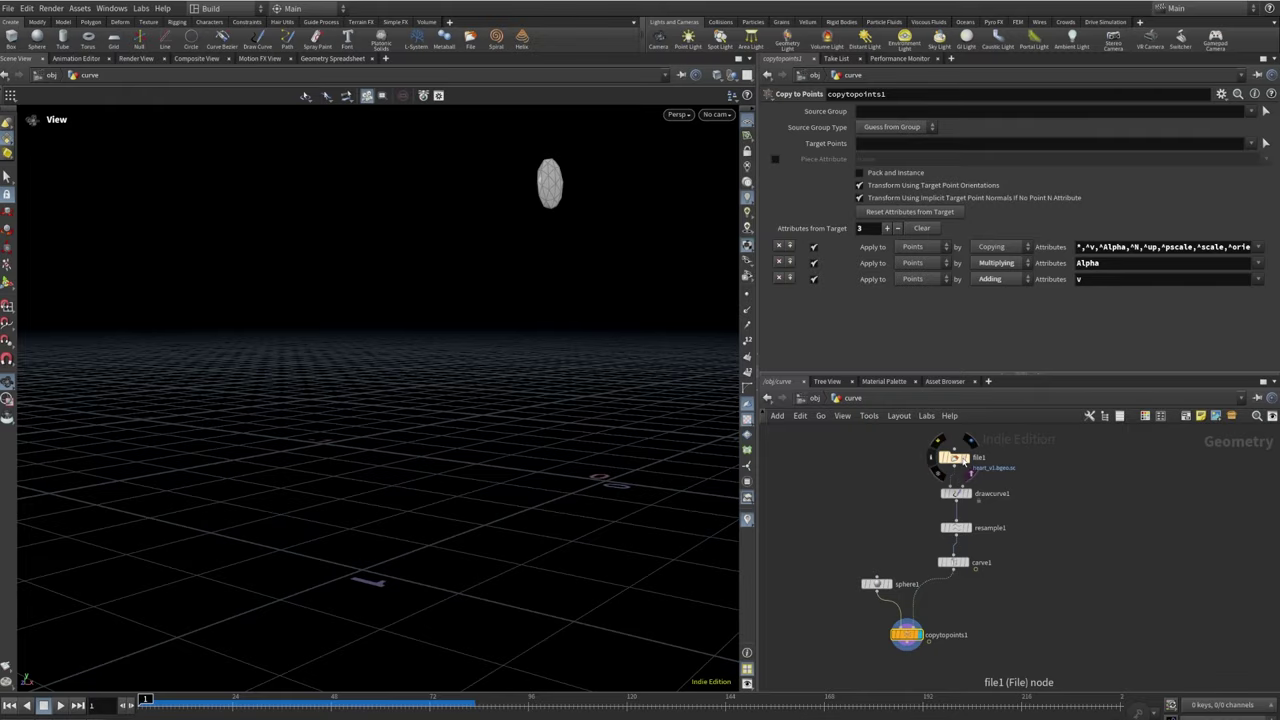
pyautogui.click(967, 472)
pyautogui.moveTo(329, 506); pyautogui.dragTo(515, 520)
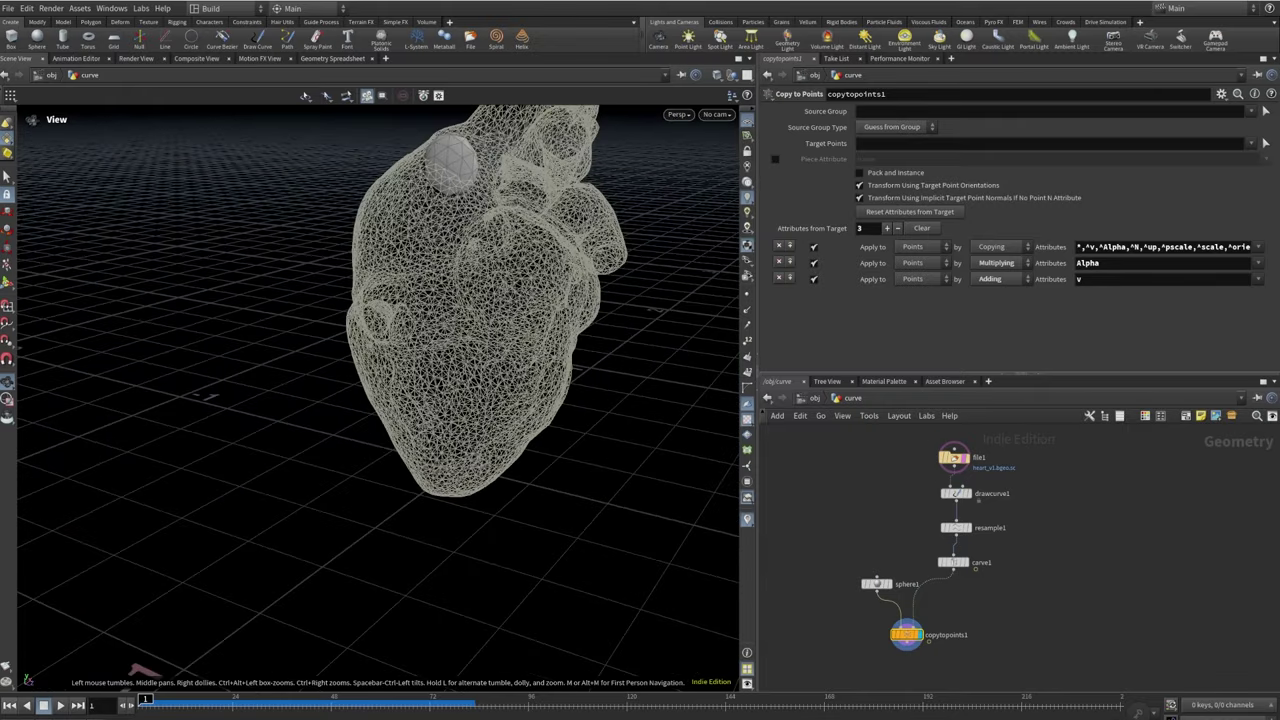
pyautogui.moveTo(145, 700)
pyautogui.mouseDown()
pyautogui.moveTo(394, 688)
pyautogui.moveTo(626, 697)
pyautogui.moveTo(145, 698)
pyautogui.mouseUp()
# Add a Trail node after copytopoints1, display it and set its Trail Length to 80
pyautogui.scroll(5, 923, 555)
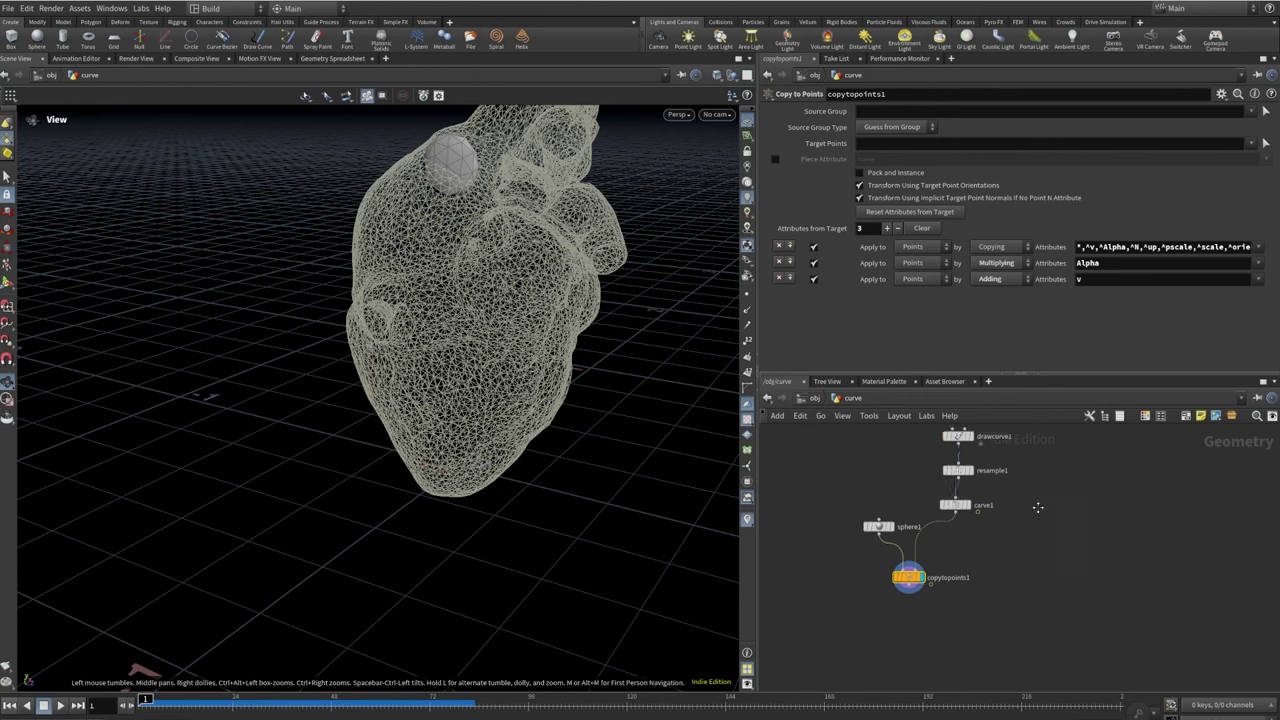
pyautogui.moveTo(922, 551); pyautogui.dragTo(924, 599)
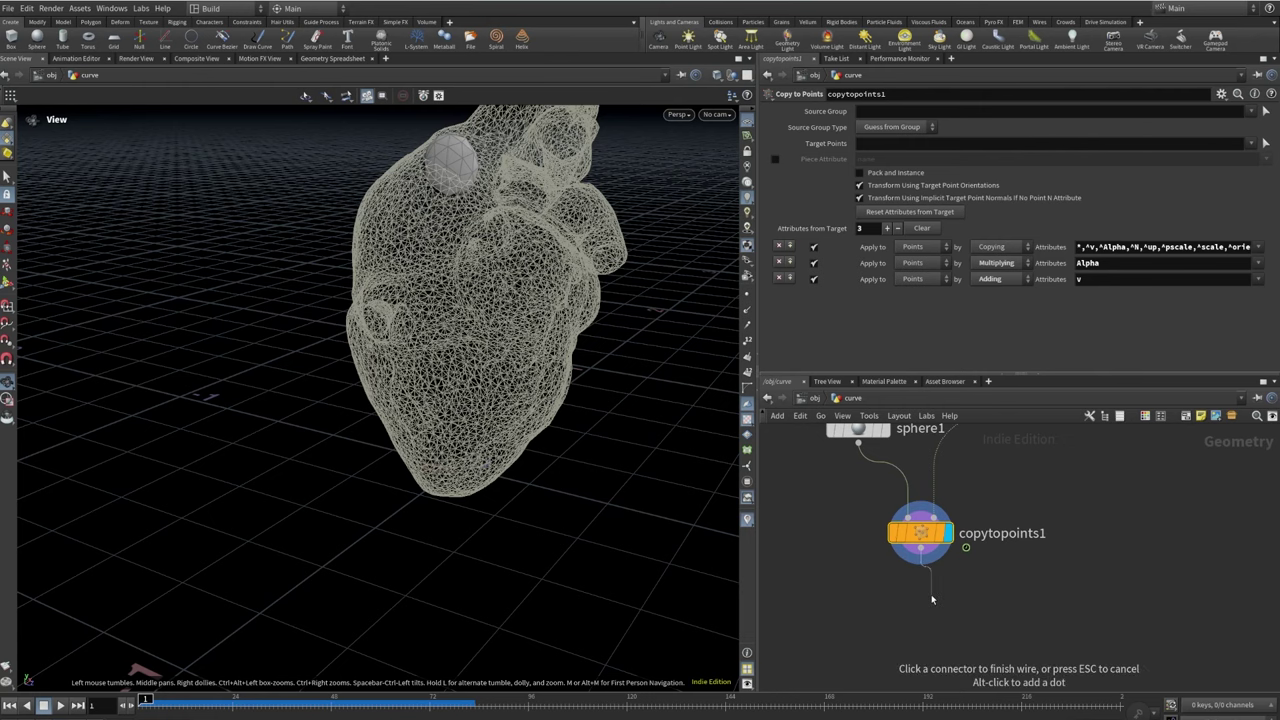
pyautogui.press('Tab')
pyautogui.write('TRA')
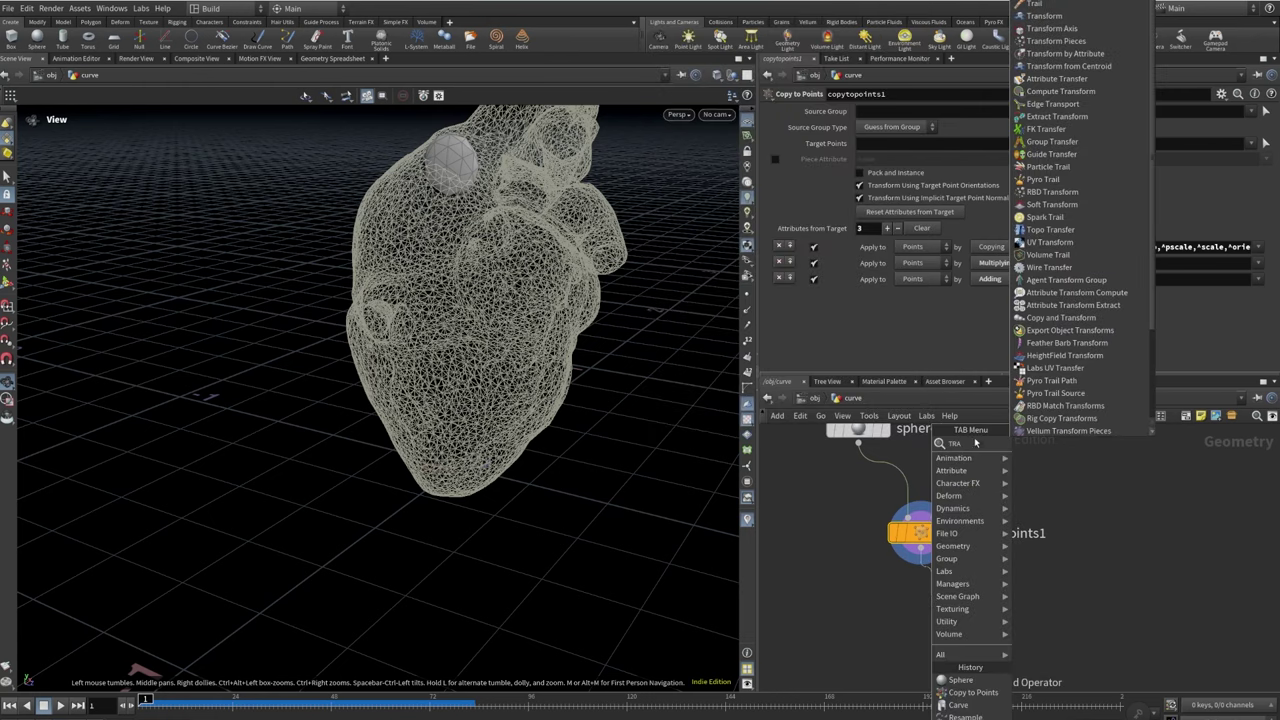
pyautogui.write('I')
pyautogui.click(1036, 443)
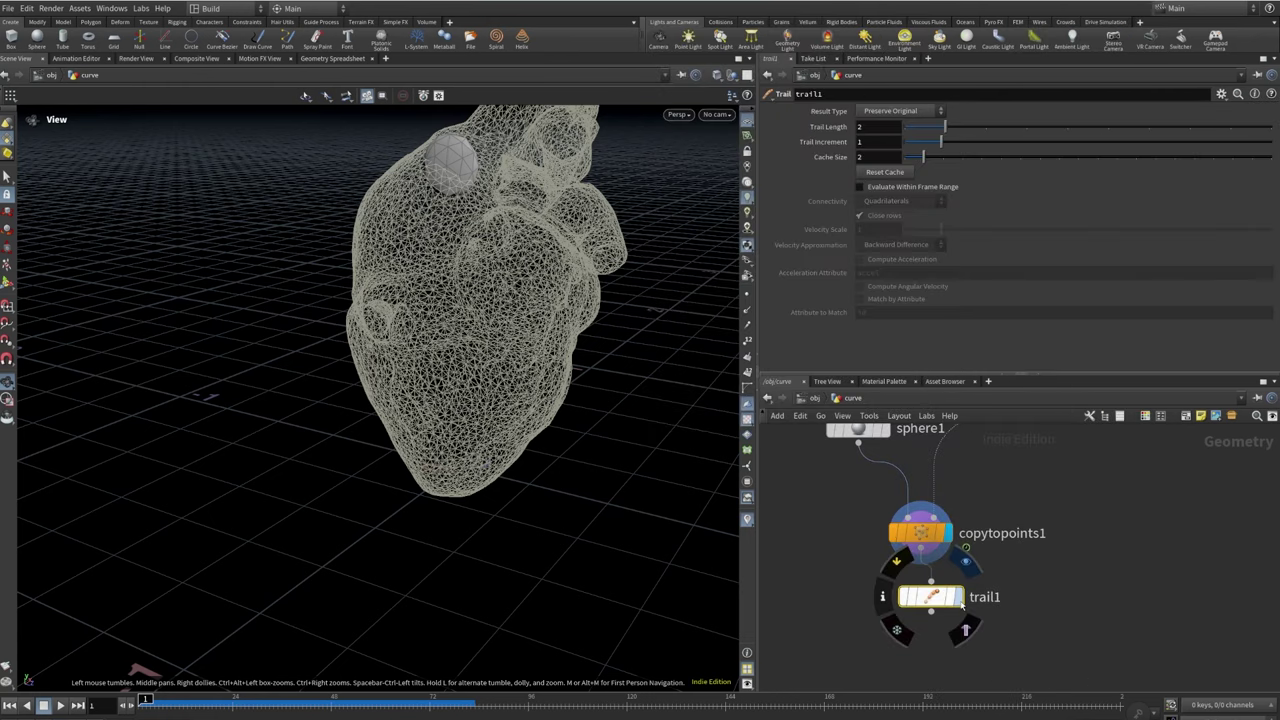
pyautogui.click(876, 127)
pyautogui.write('80')
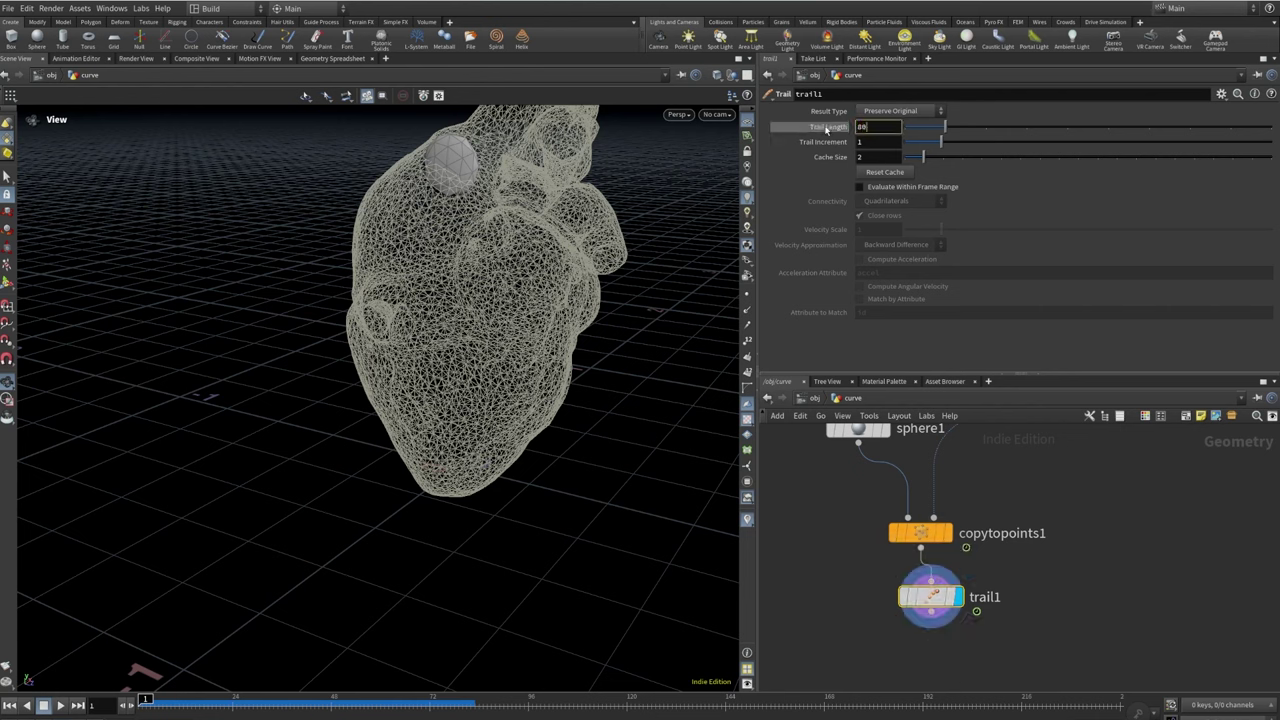
pyautogui.press('Return')
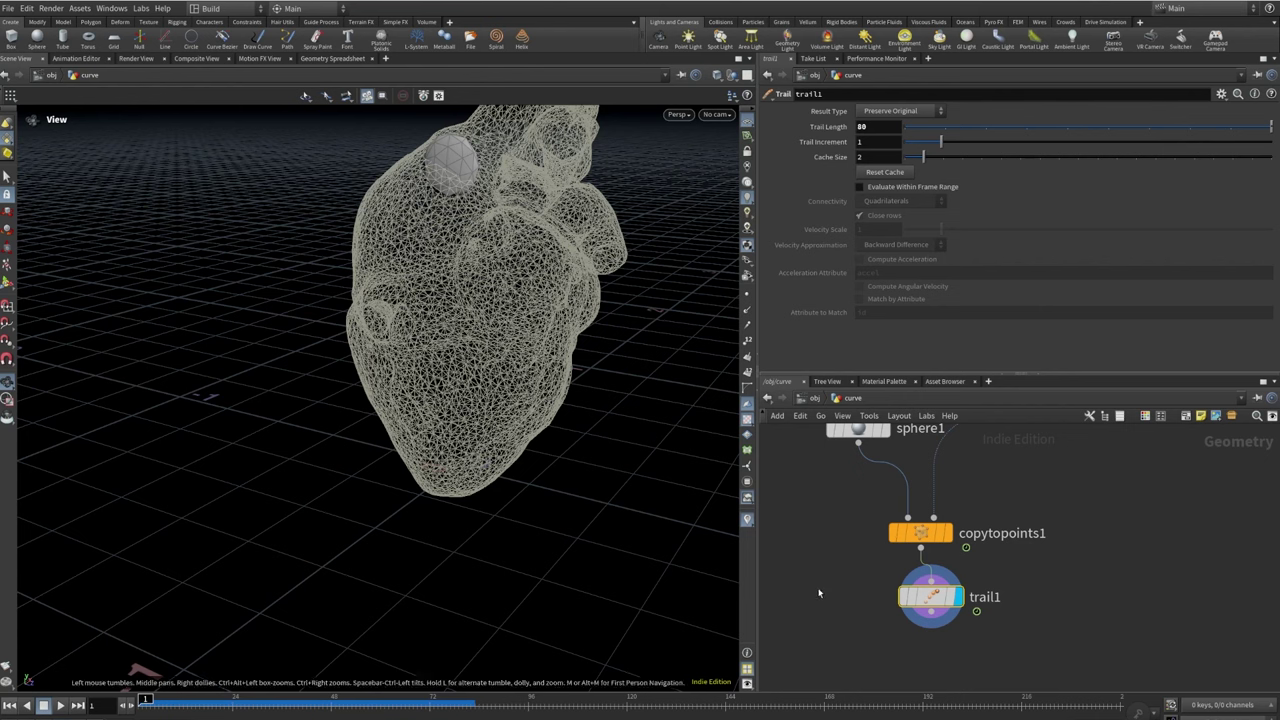
pyautogui.moveTo(142, 700)
pyautogui.mouseDown()
pyautogui.moveTo(628, 700)
pyautogui.moveTo(142, 700)
pyautogui.mouseUp()
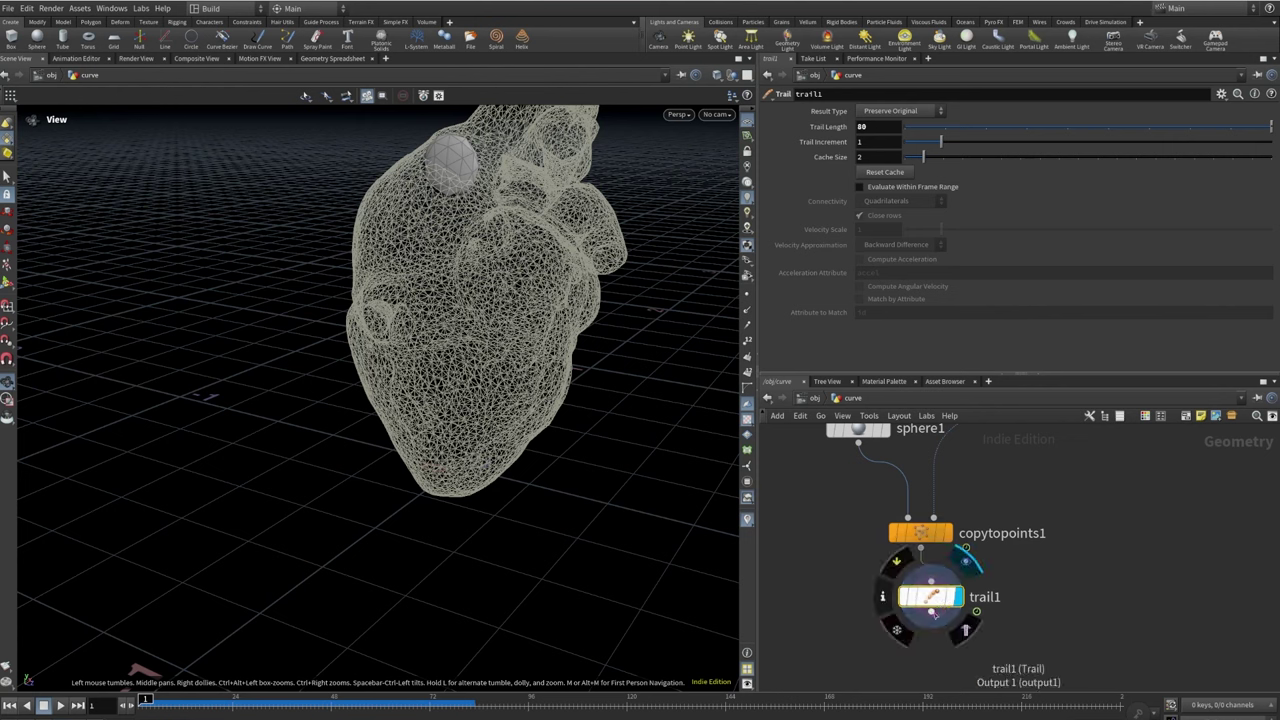
# Add a Null after trail1, rename it OUT_CURVE and display it
pyautogui.press('Tab')
pyautogui.write('null')
pyautogui.press('Return')
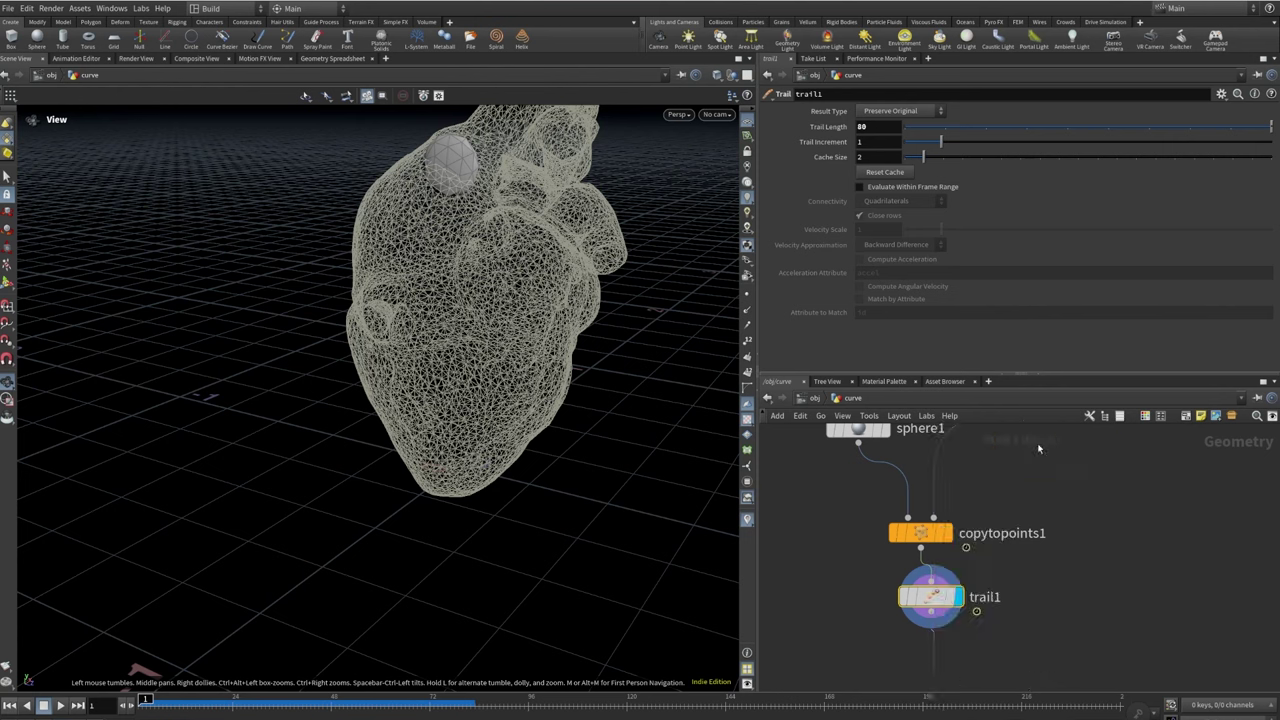
pyautogui.click(926, 623)
pyautogui.doubleClick(975, 624)
pyautogui.doubleClick(971, 624)
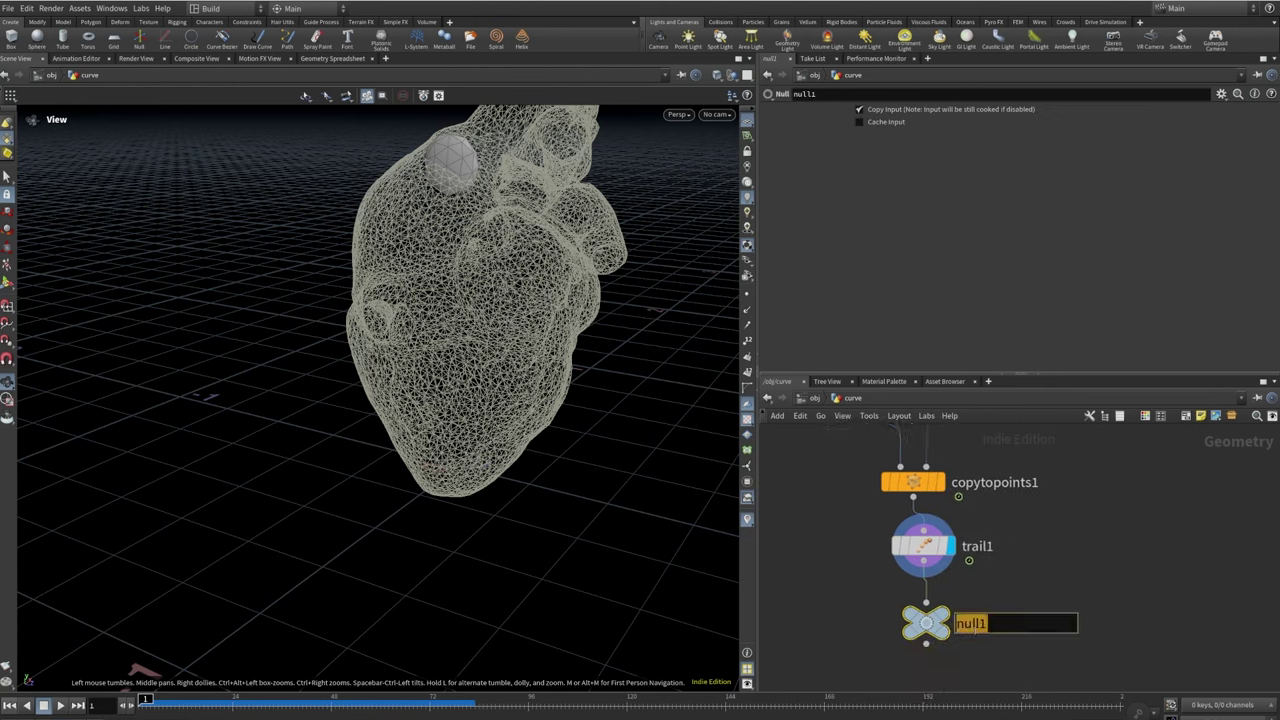
pyautogui.write('OUY')
pyautogui.press('BackSpace')
pyautogui.write('T_CURVE')
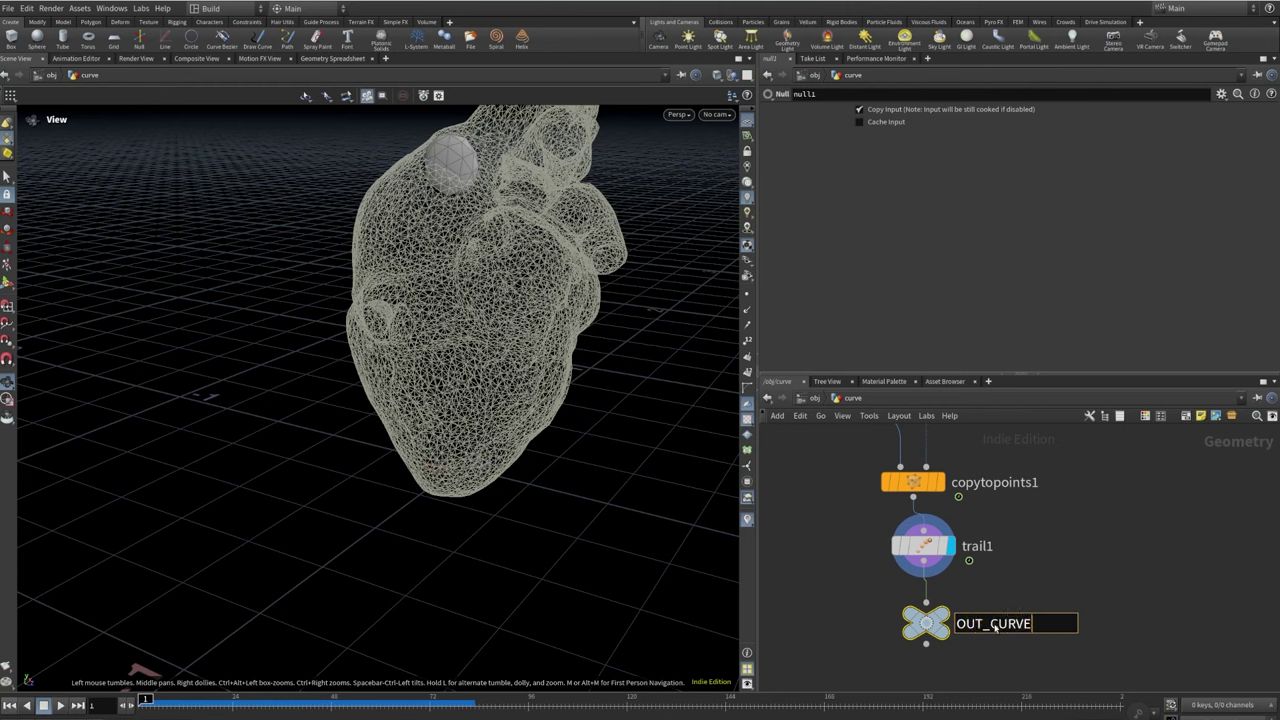
pyautogui.press('Return')
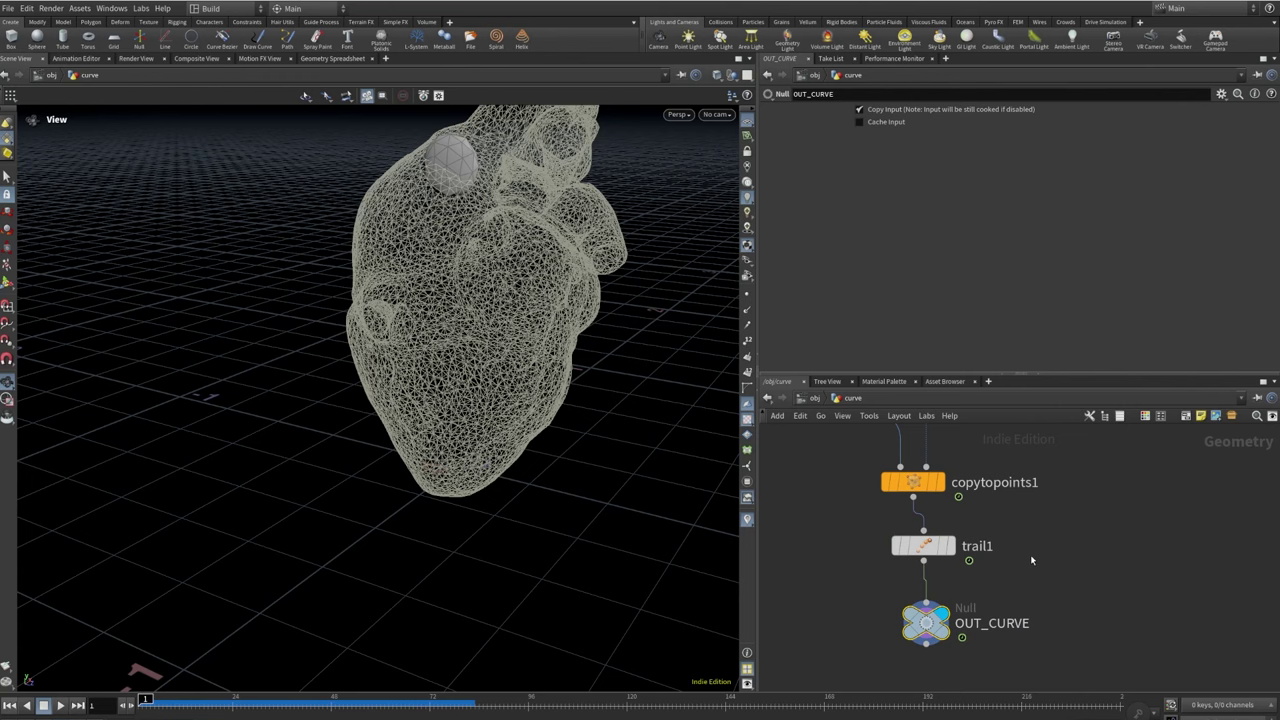
# Add an Object Merge node beside the curve network and set its Object 1 to /obj/heart/OUT_HEART
pyautogui.scroll(-5, 1040, 560)
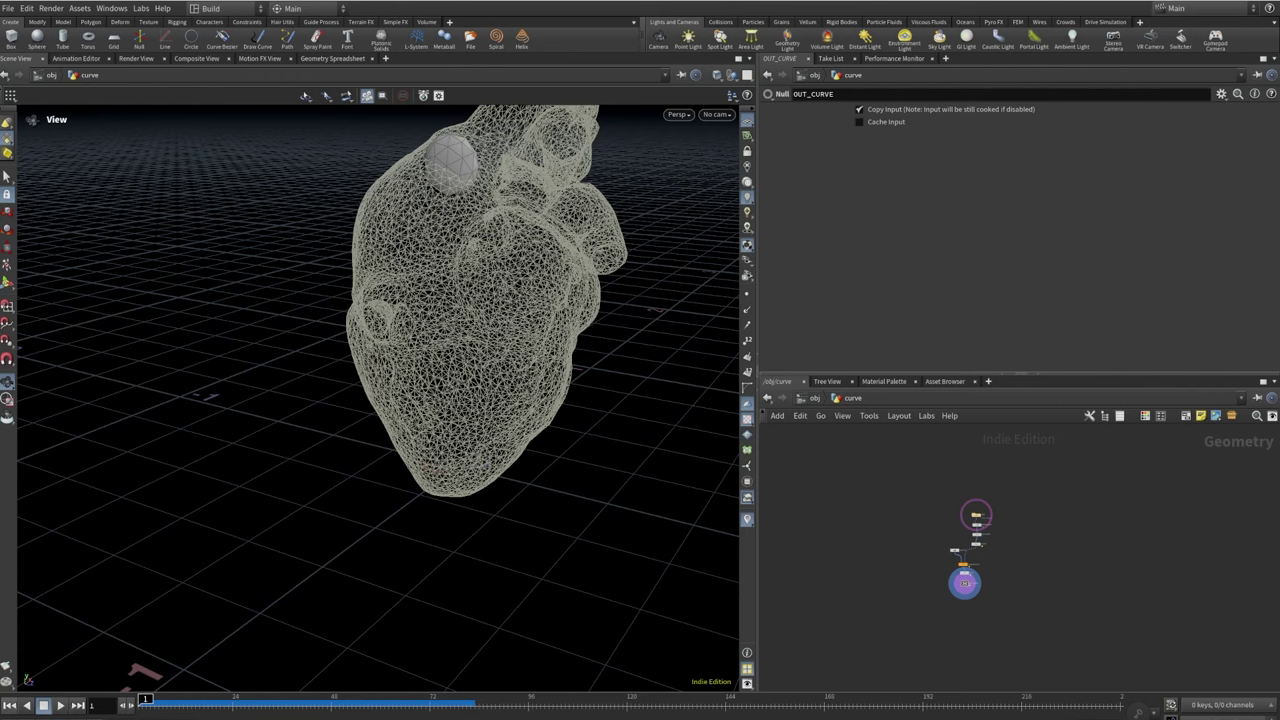
pyautogui.scroll(3, 1034, 534)
pyautogui.press('Tab')
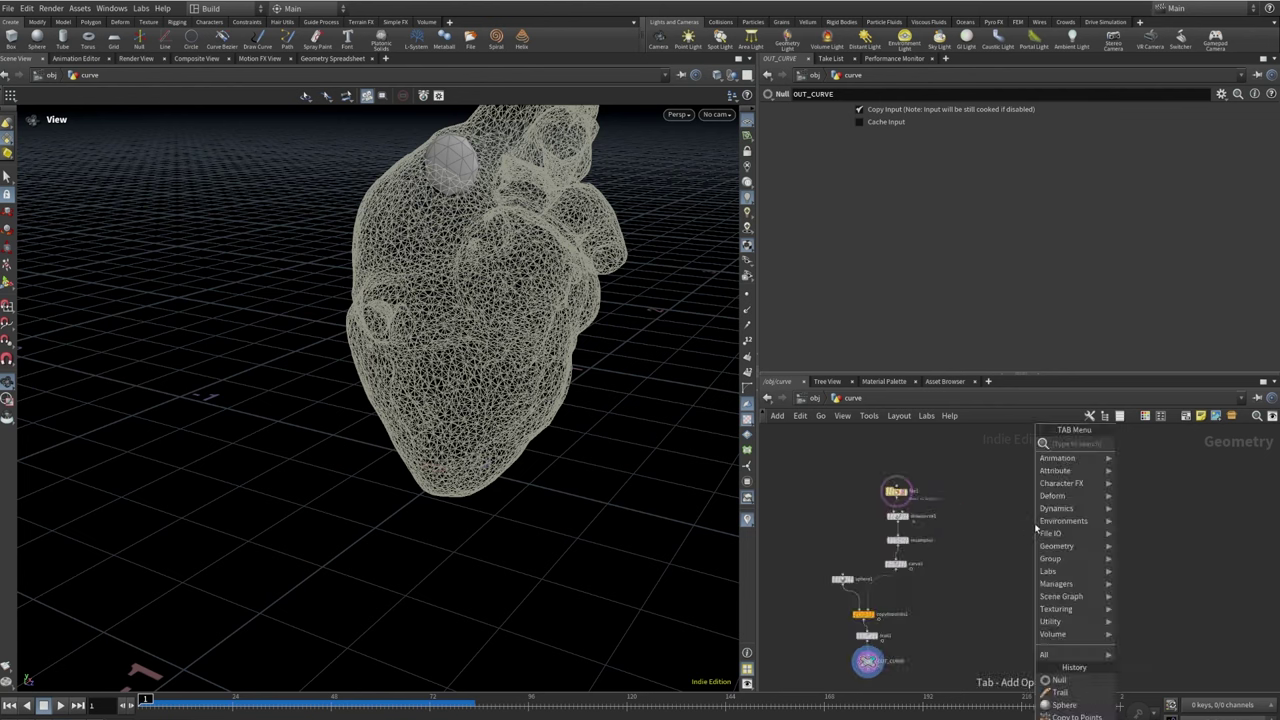
pyautogui.moveTo(1040, 522)
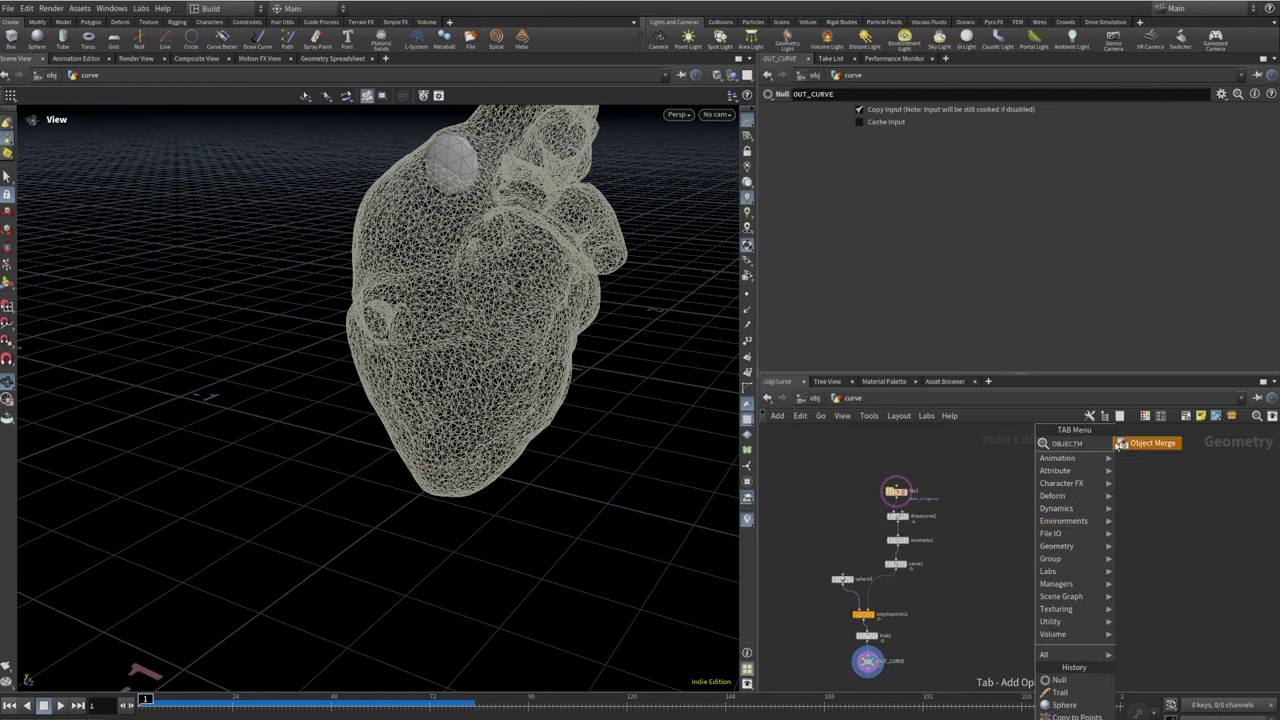
pyautogui.click(1152, 443)
pyautogui.click(1068, 500)
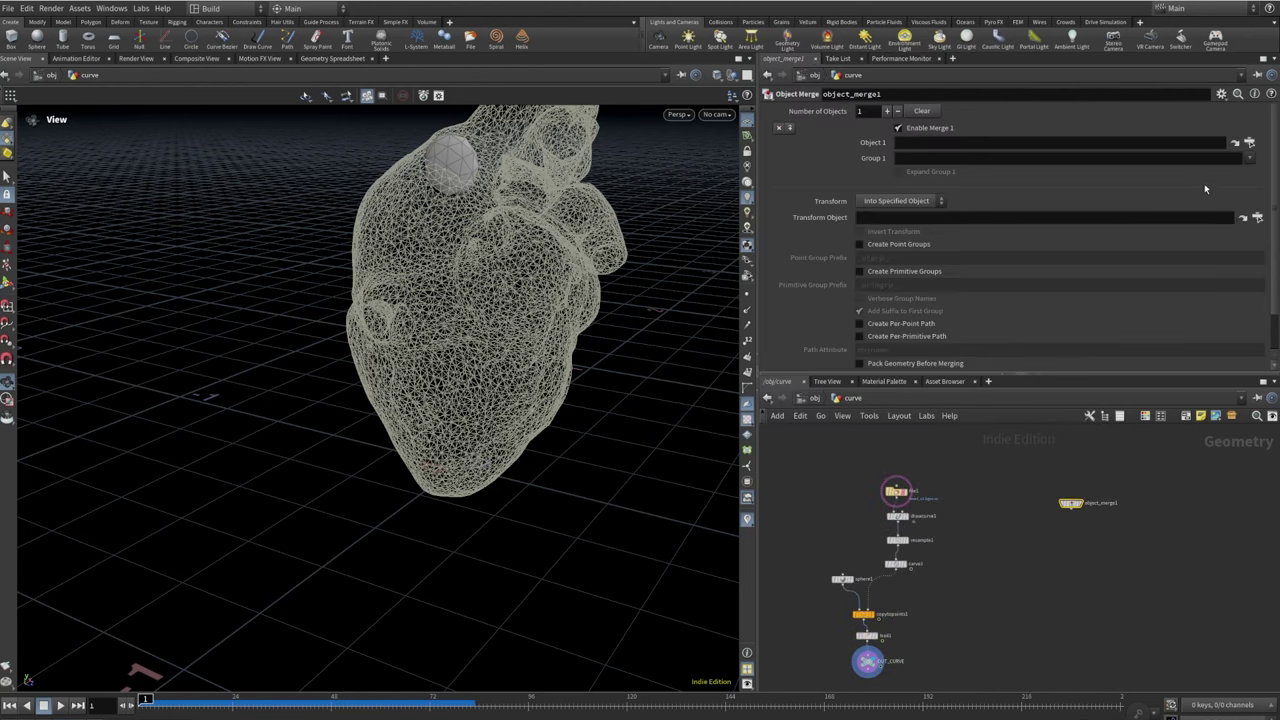
pyautogui.click(1255, 142)
pyautogui.click(1143, 171)
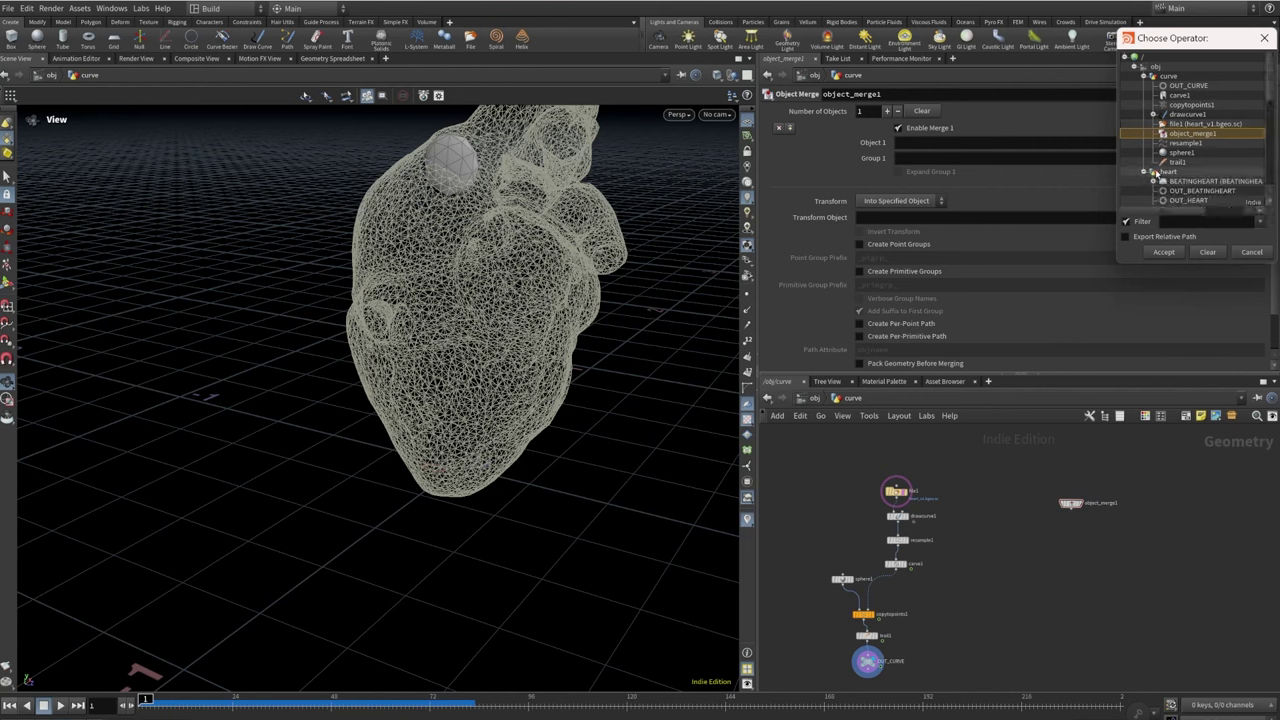
pyautogui.scroll(-1, 1160, 175)
pyautogui.click(1166, 172)
pyautogui.click(1163, 251)
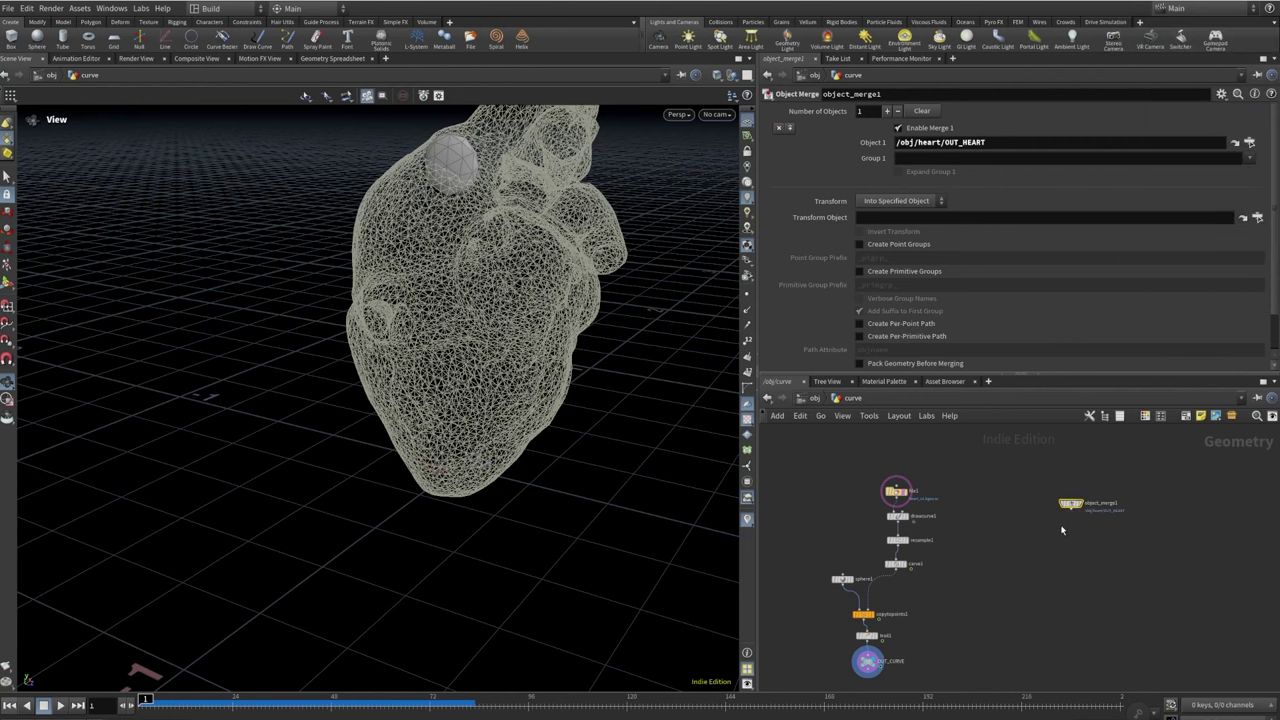
# Turn off the template display of file1 and display object_merge1 instead
pyautogui.scroll(2, 1086, 575)
pyautogui.scroll(2, 997, 502)
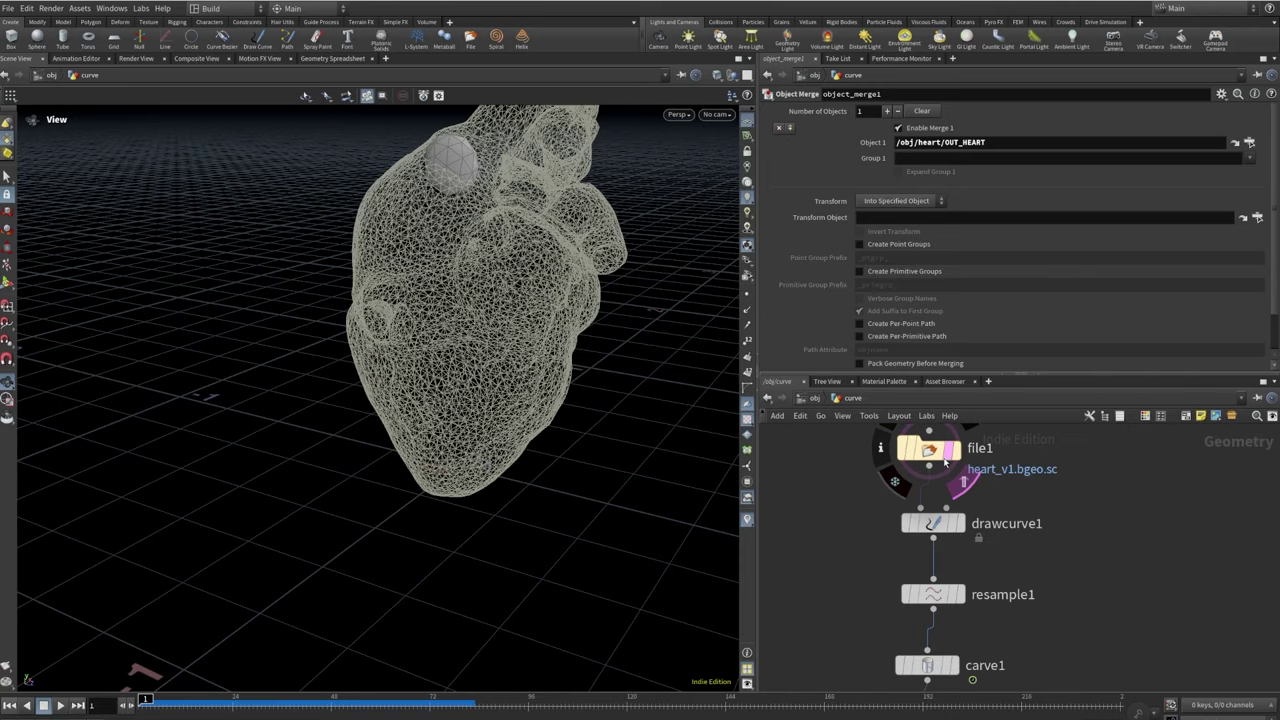
pyautogui.click(880, 455)
pyautogui.moveTo(900, 460); pyautogui.dragTo(950, 523, button='middle')
pyautogui.click(1180, 488)
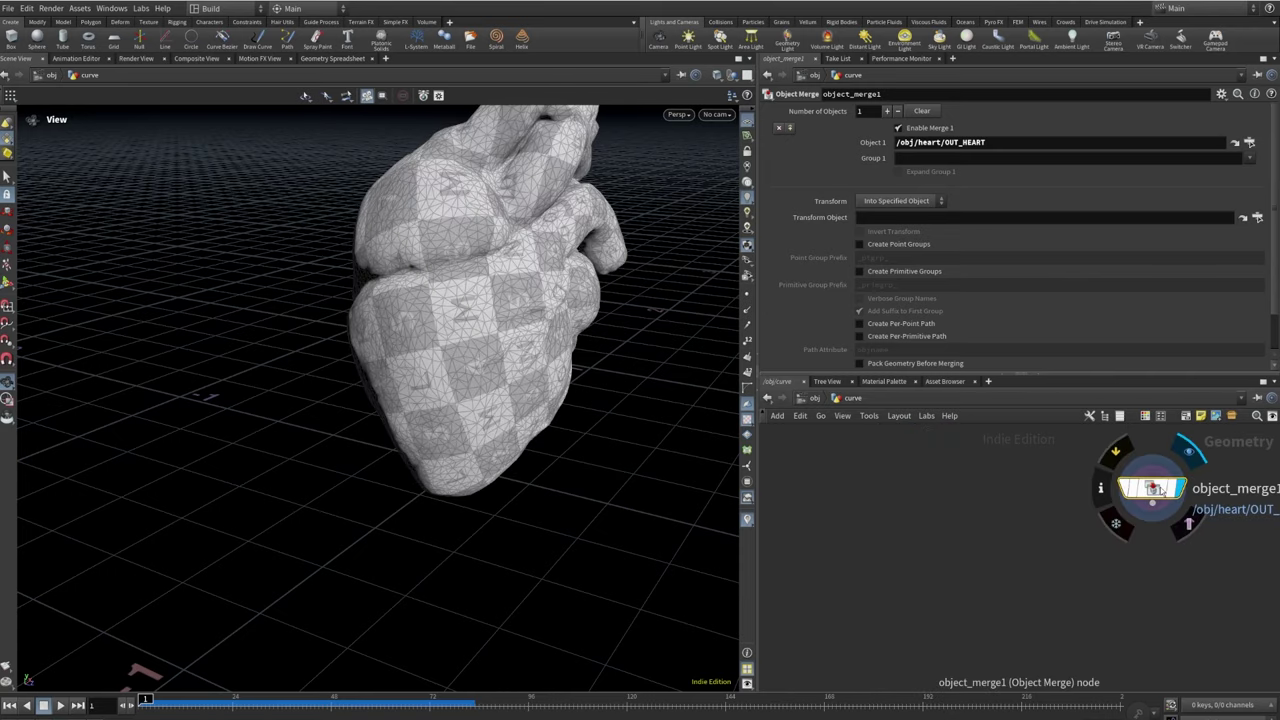
pyautogui.moveTo(640, 270); pyautogui.dragTo(555, 281)
pyautogui.scroll(-2, 1142, 600)
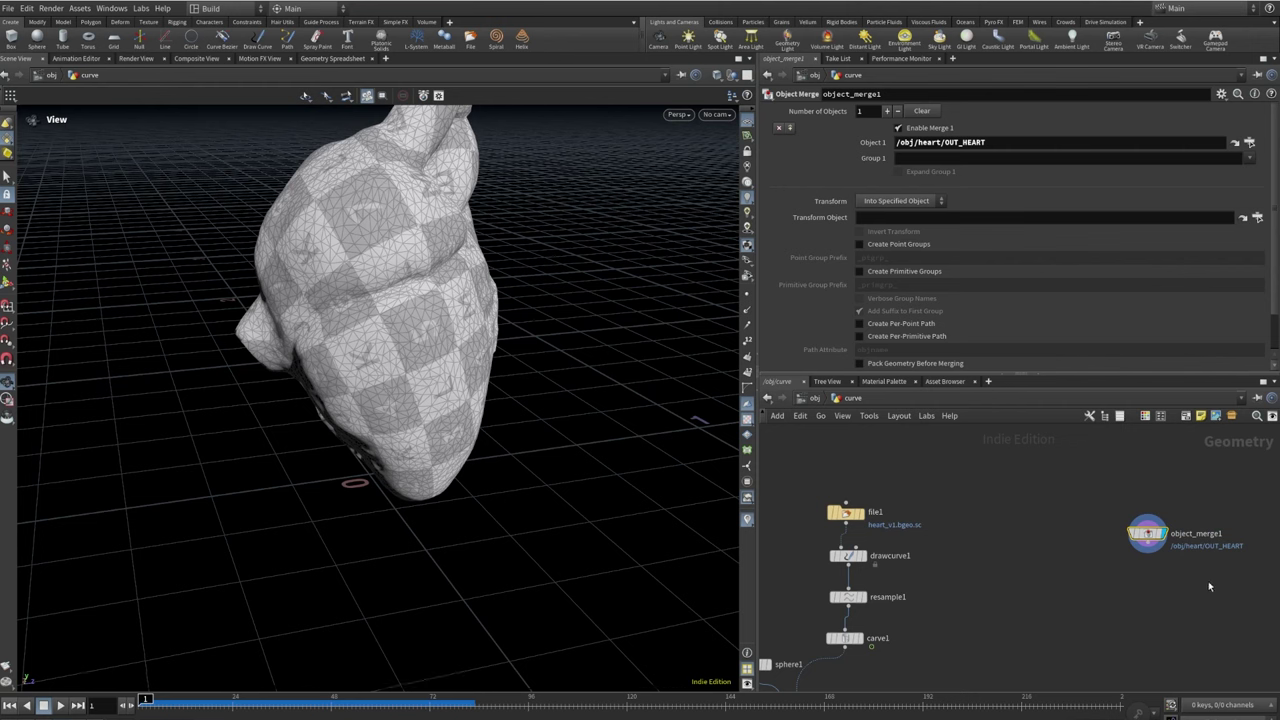
# Show drawcurve1 as a template to check the curve against the merged heart
pyautogui.scroll(2, 1209, 587)
pyautogui.scroll(-3, 1043, 543)
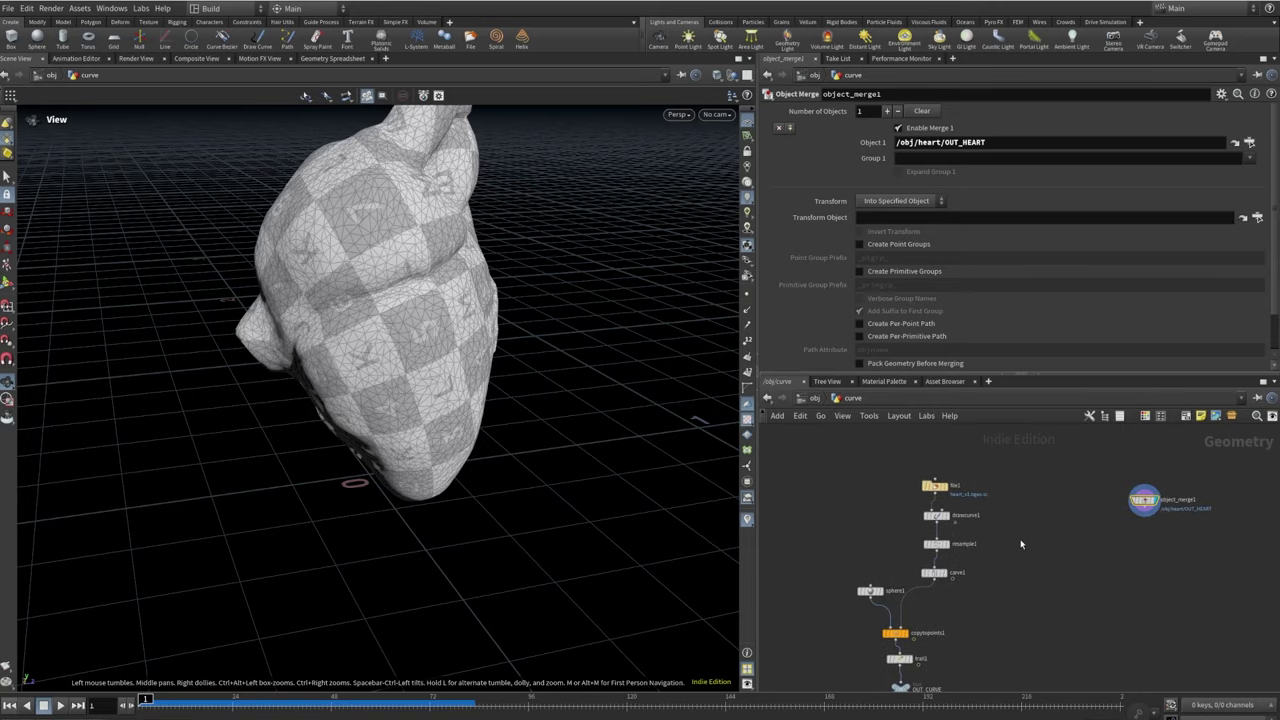
pyautogui.scroll(2, 977, 537)
pyautogui.moveTo(340, 238); pyautogui.dragTo(705, 660)
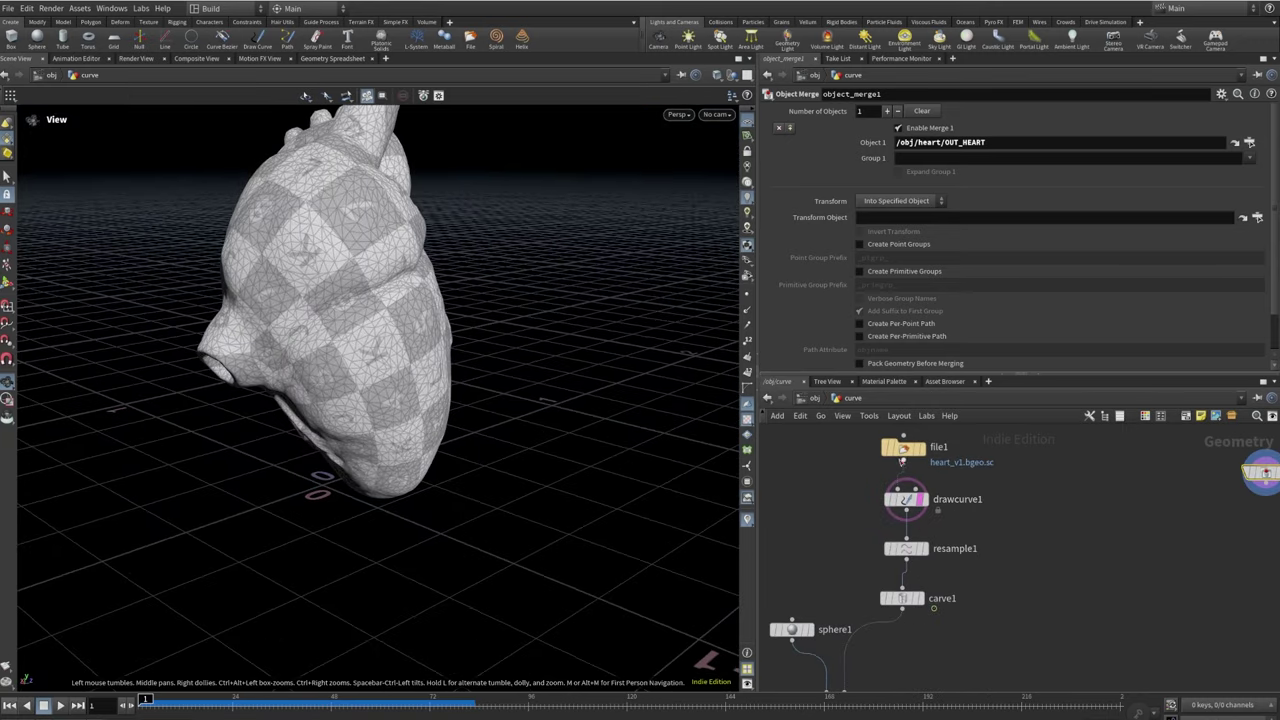
# Add an Attribute Paint node after object_merge1
pyautogui.moveTo(1031, 520); pyautogui.dragTo(900, 415, button='middle')
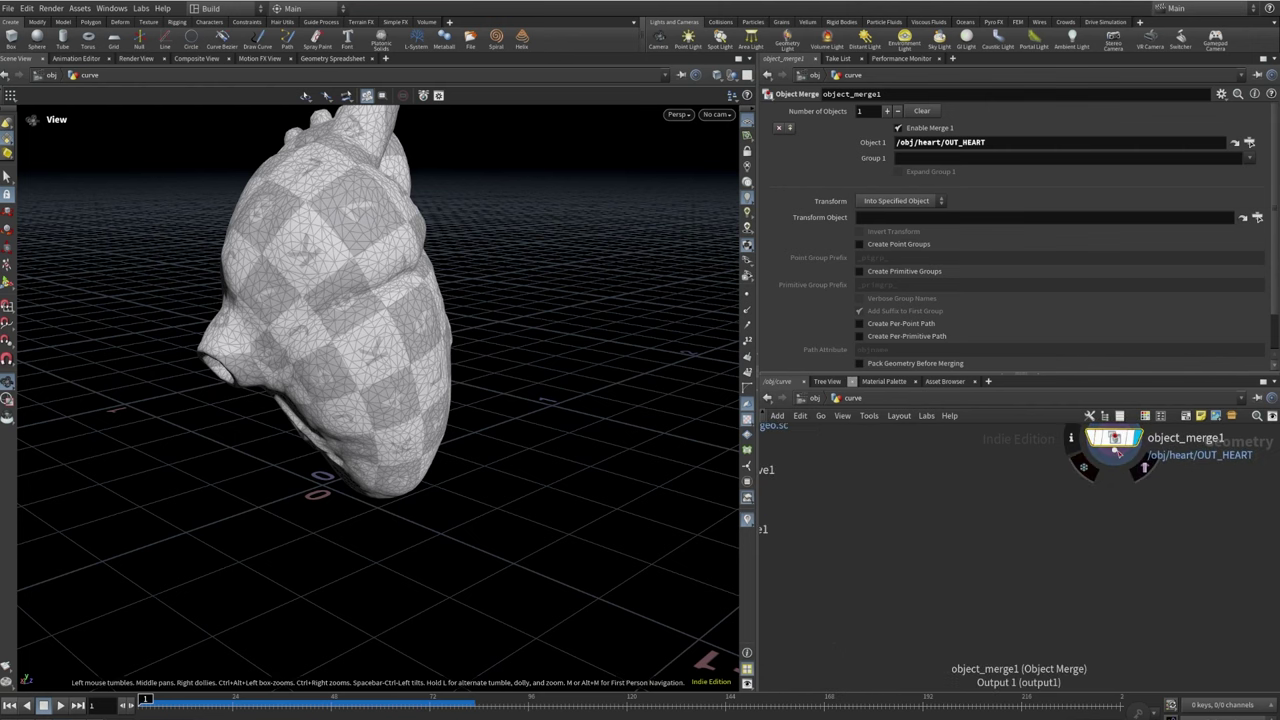
pyautogui.press('Tab')
pyautogui.write('att')
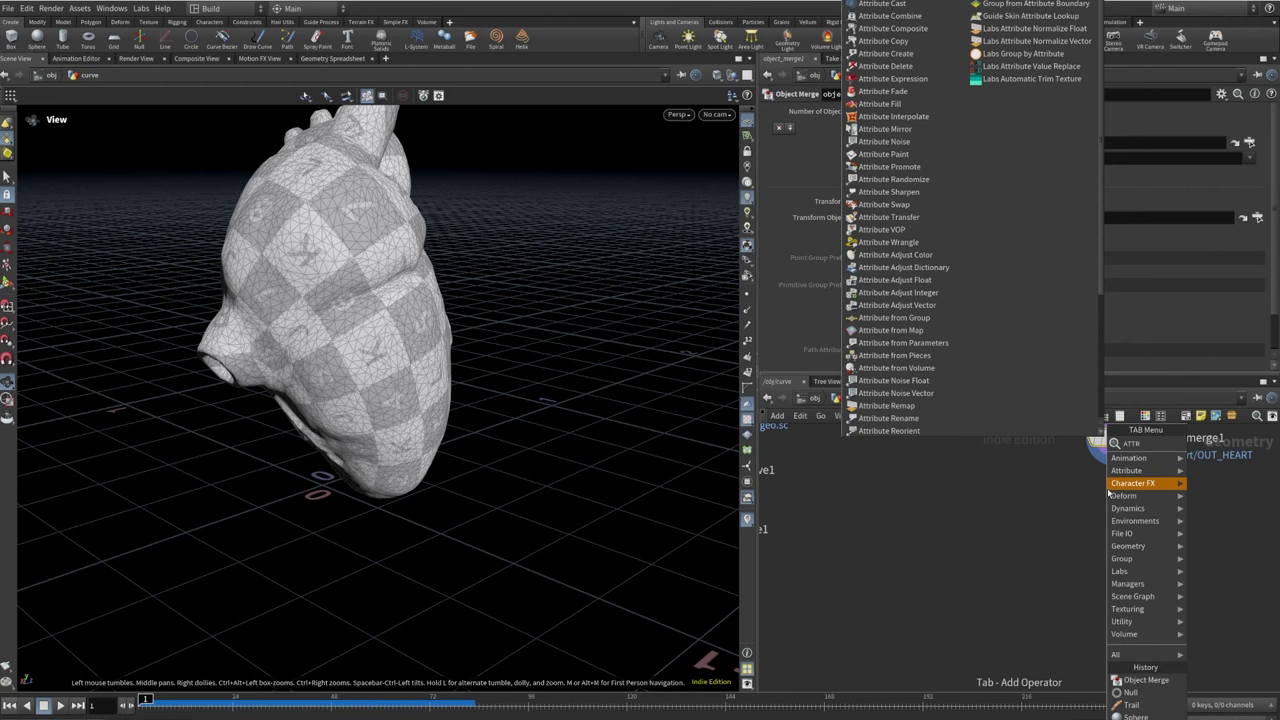
pyautogui.write('p')
pyautogui.press('Return')
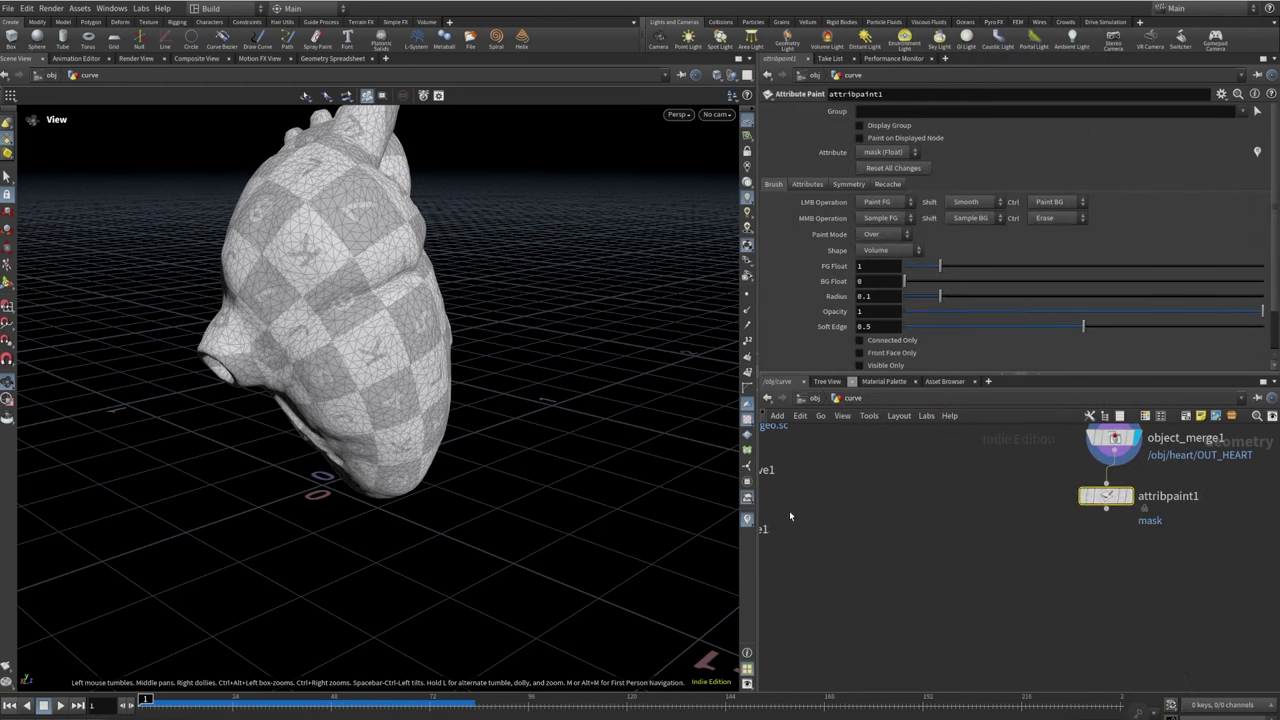
# Display attribpaint1 on the heart with trail1 templated over it at frame 120
pyautogui.moveTo(789, 510); pyautogui.dragTo(1018, 386, button='middle')
pyautogui.moveTo(470, 360)
pyautogui.mouseDown()
pyautogui.moveTo(416, 337)
pyautogui.moveTo(614, 266)
pyautogui.moveTo(447, 300)
pyautogui.moveTo(140, 540)
pyautogui.moveTo(225, 677)
pyautogui.moveTo(209, 700)
pyautogui.moveTo(462, 712)
pyautogui.moveTo(626, 700)
pyautogui.mouseUp()
pyautogui.moveTo(494, 453); pyautogui.dragTo(409, 277)
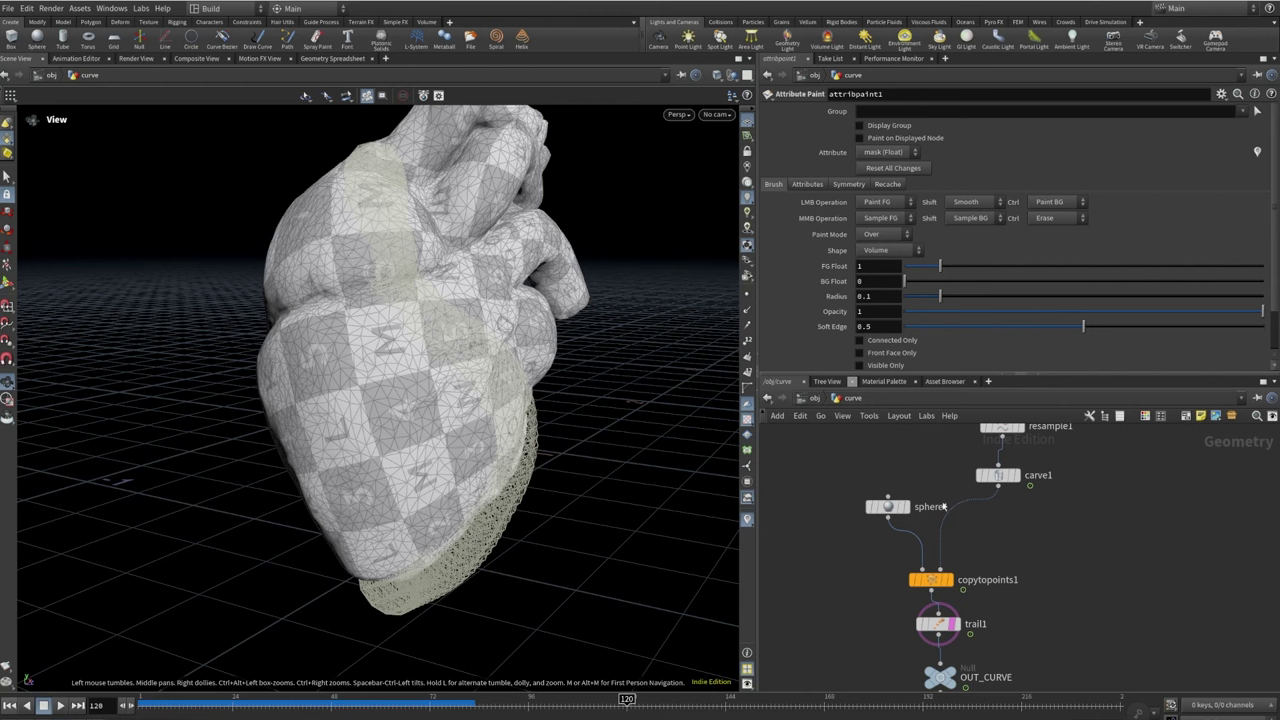
pyautogui.moveTo(1190, 526); pyautogui.dragTo(899, 580, button='middle')
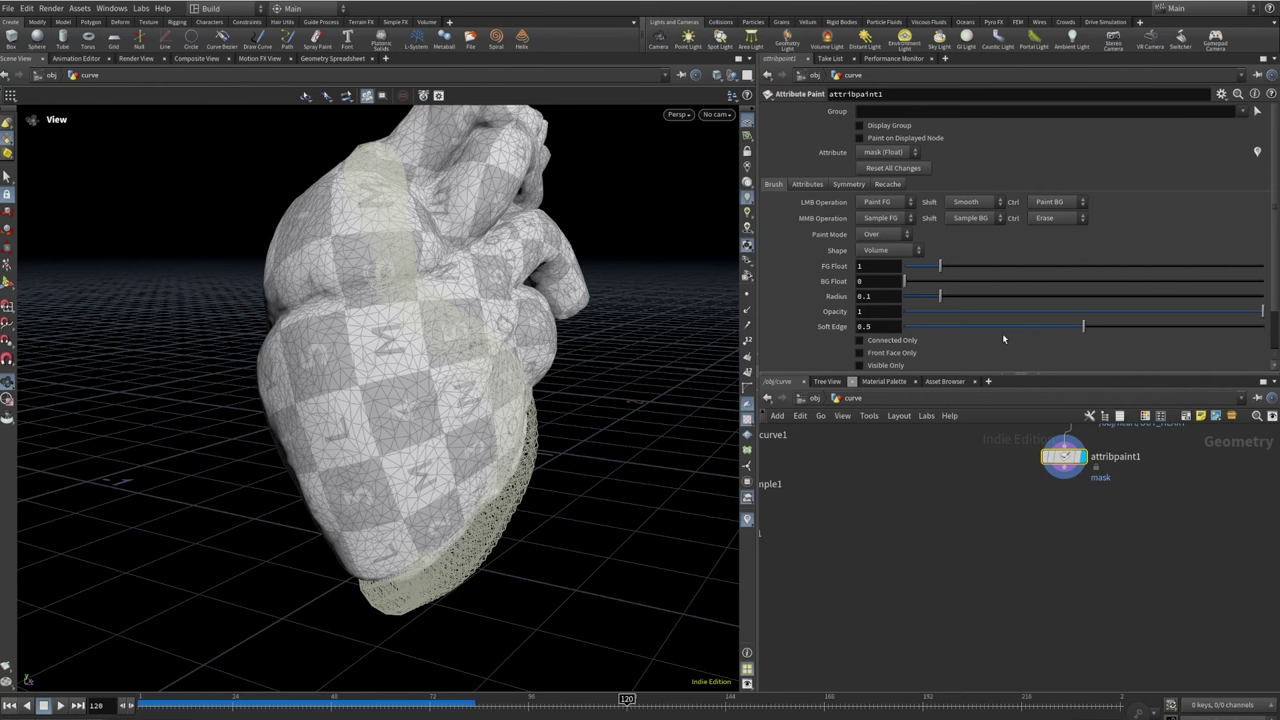
# Change the painted attribute's name on attribpaint1 to density
pyautogui.click(807, 186)
pyautogui.doubleClick(929, 224)
pyautogui.write('DE')
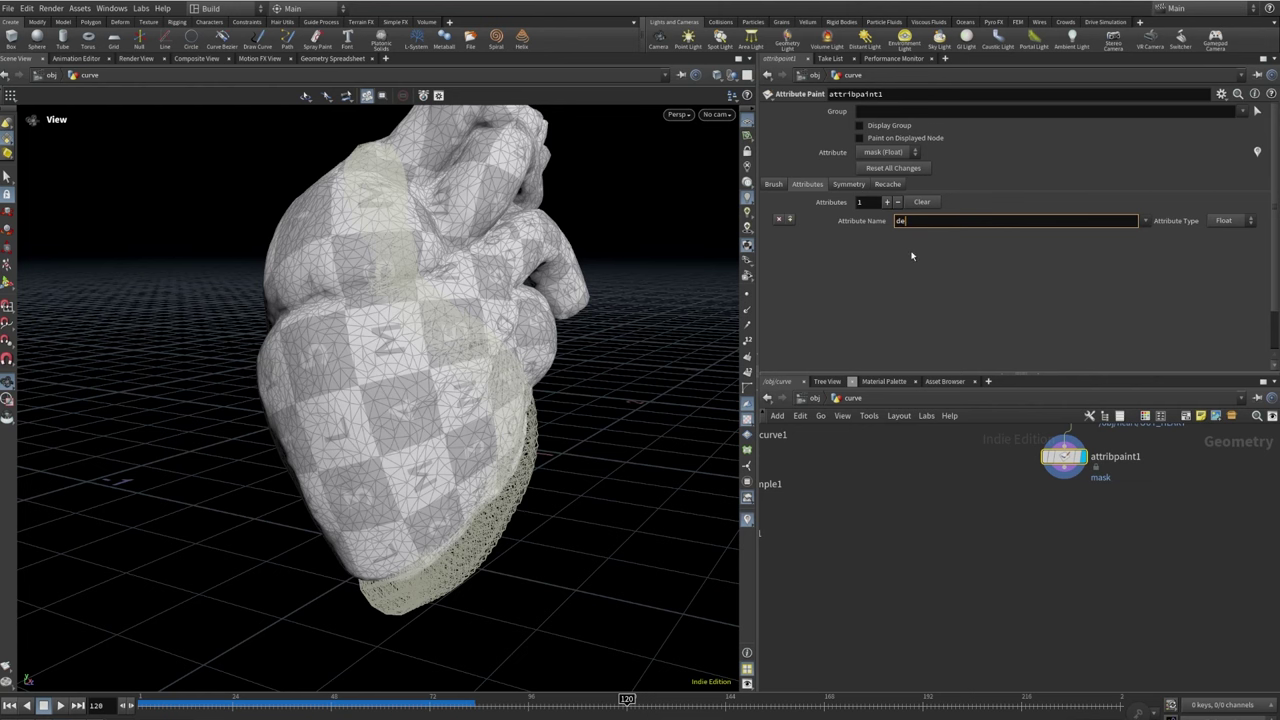
pyautogui.write('nsity')
pyautogui.press('Return')
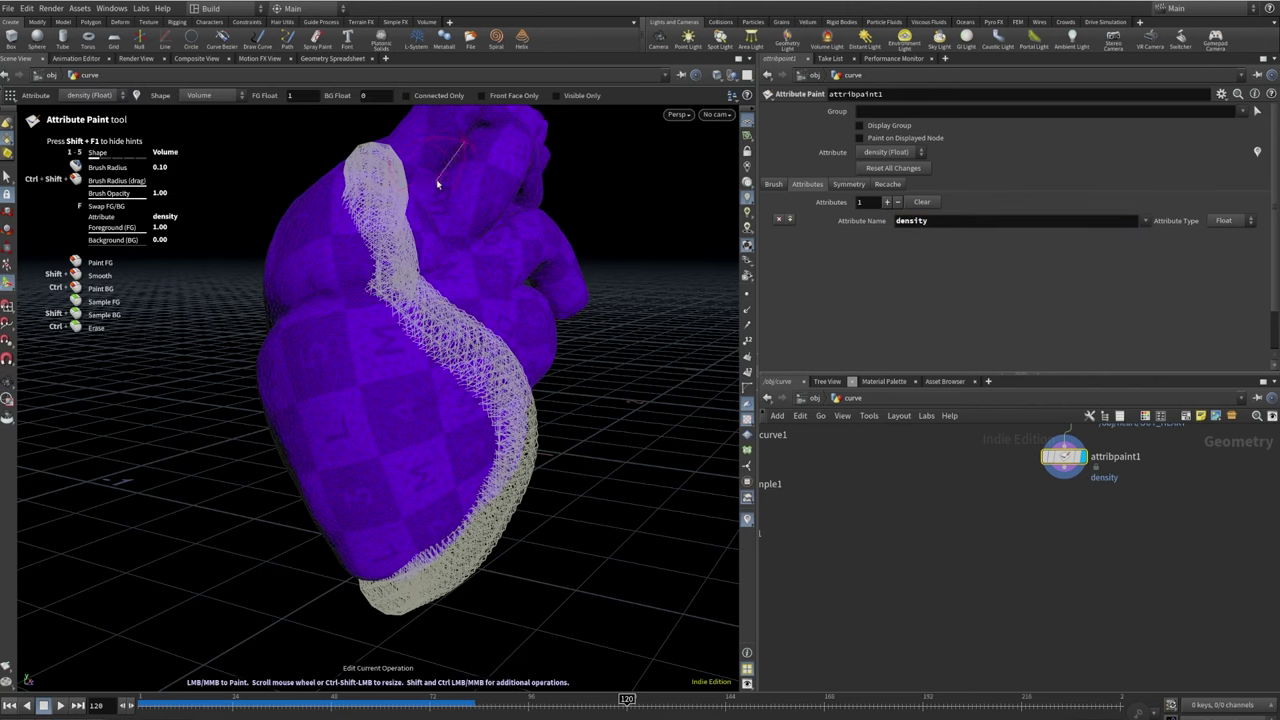
# Paint the density attribute on the heart in a band following the full length of the templated trail
pyautogui.moveTo(443, 177)
pyautogui.mouseDown()
pyautogui.moveTo(380, 208)
pyautogui.moveTo(365, 158)
pyautogui.mouseUp()
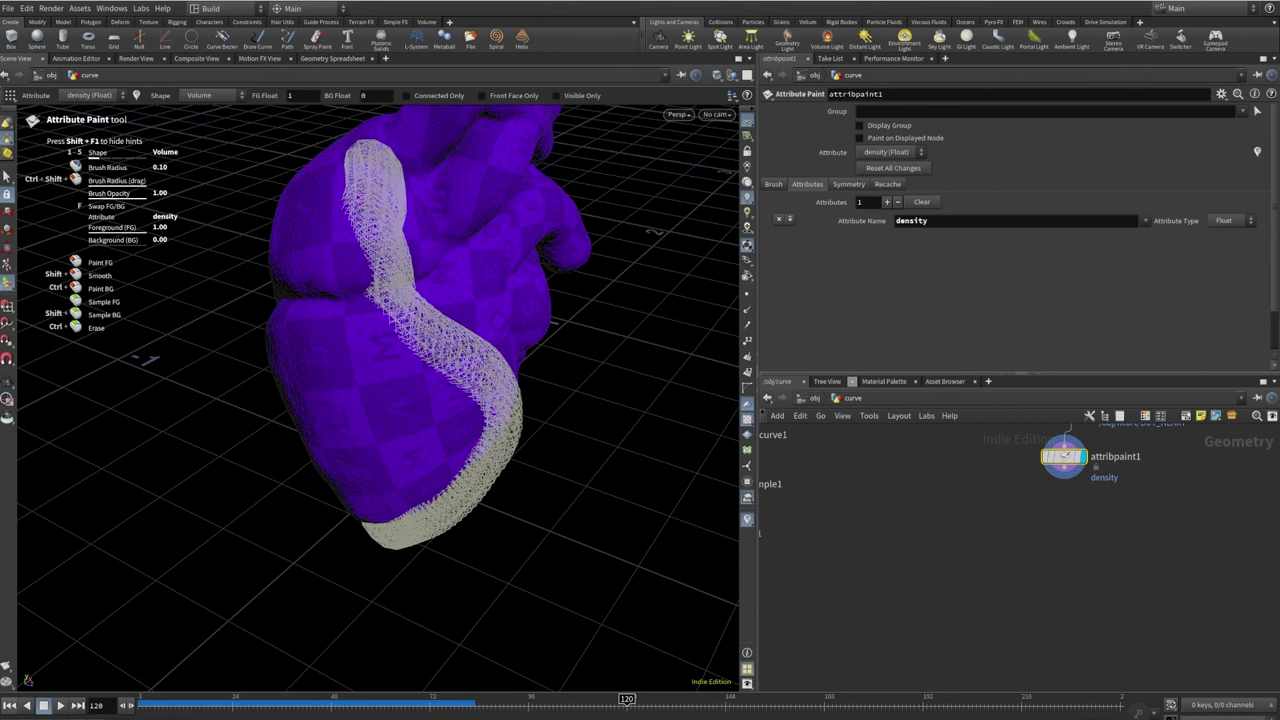
pyautogui.moveTo(586, 286); pyautogui.dragTo(414, 251)
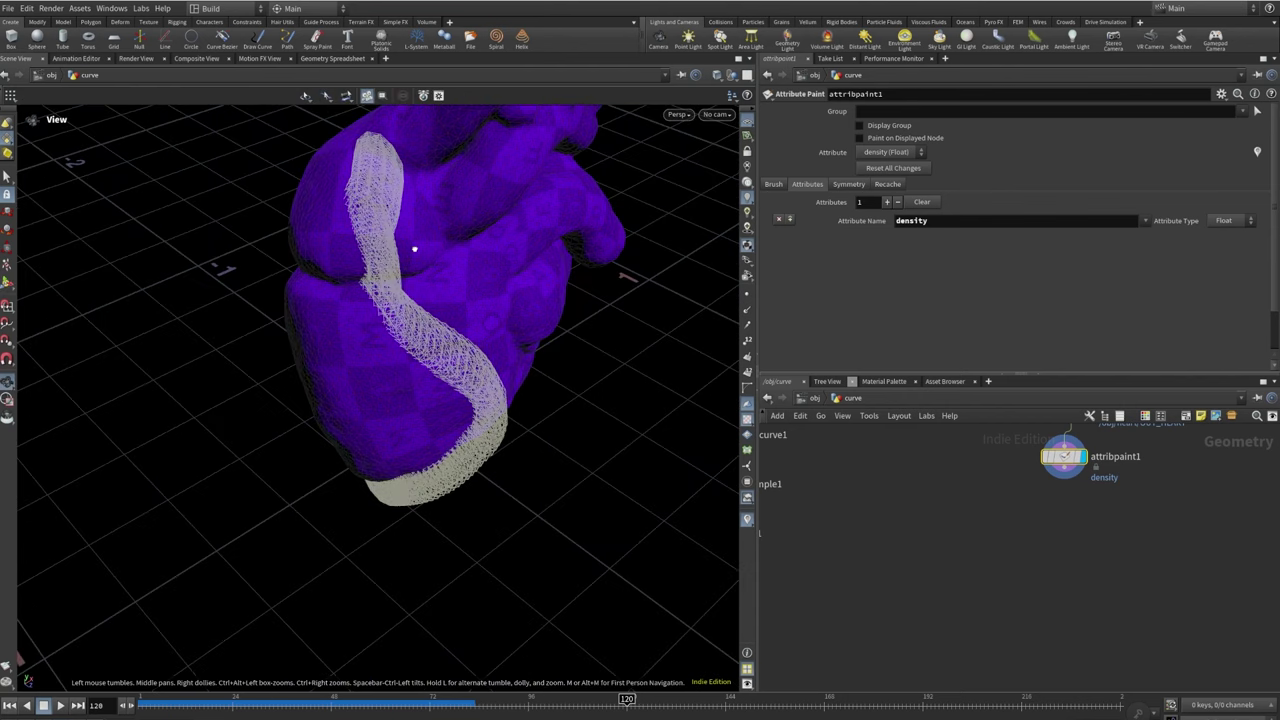
pyautogui.moveTo(374, 163)
pyautogui.mouseDown()
pyautogui.moveTo(376, 256)
pyautogui.moveTo(430, 340)
pyautogui.mouseUp()
pyautogui.moveTo(430, 340)
pyautogui.mouseDown()
pyautogui.moveTo(461, 353)
pyautogui.moveTo(448, 339)
pyautogui.moveTo(477, 411)
pyautogui.moveTo(481, 475)
pyautogui.moveTo(459, 520)
pyautogui.moveTo(401, 571)
pyautogui.moveTo(451, 501)
pyautogui.moveTo(629, 418)
pyautogui.moveTo(683, 437)
pyautogui.moveTo(571, 516)
pyautogui.moveTo(474, 531)
pyautogui.mouseUp()
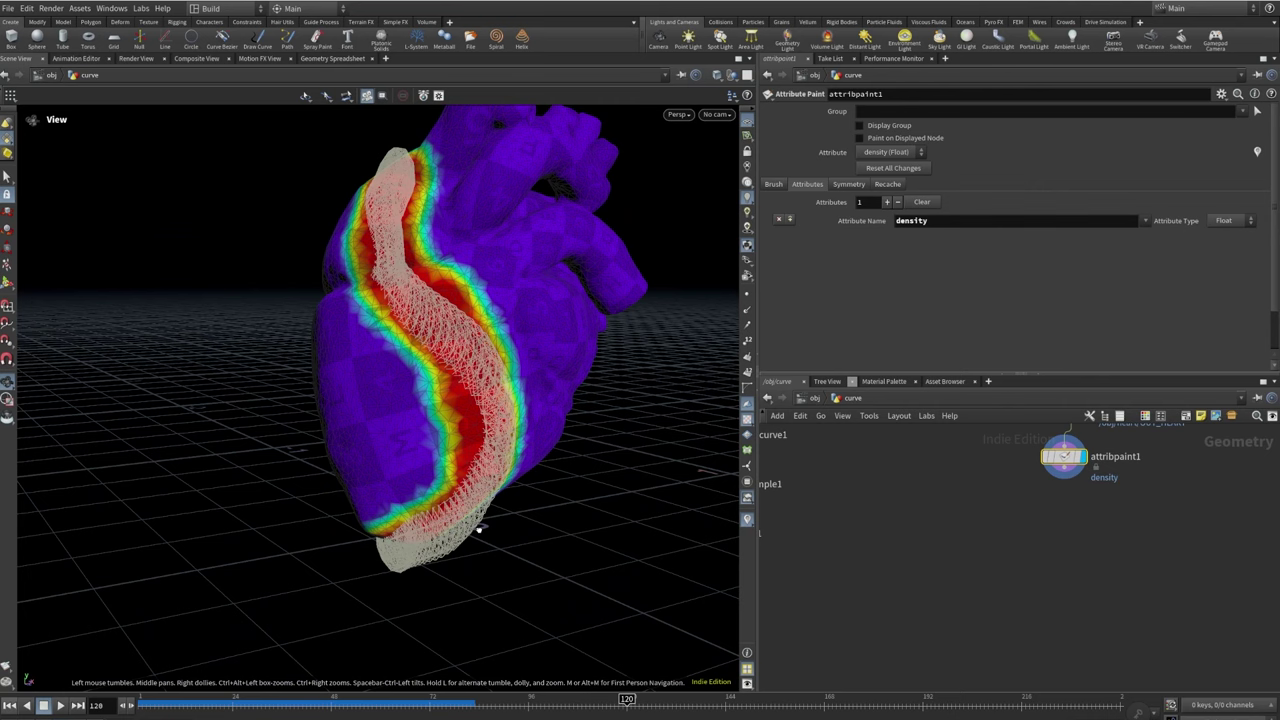
pyautogui.press('Escape')
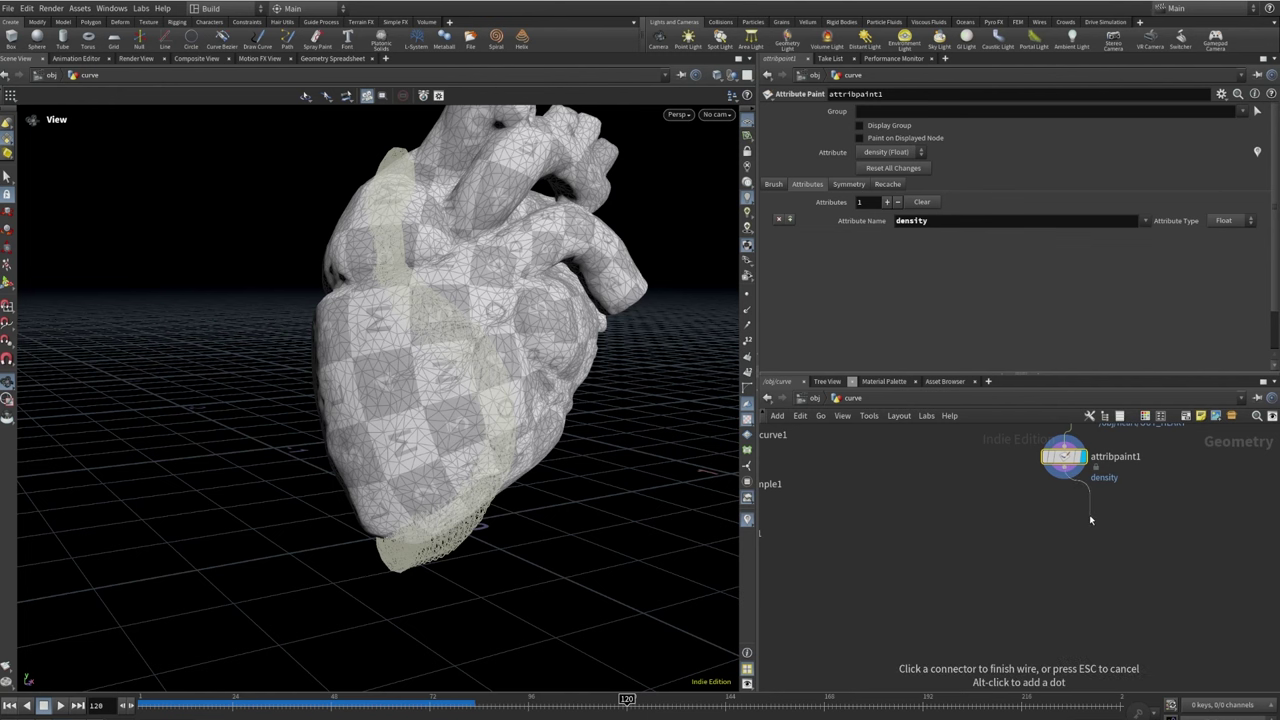
# Add a Scatter node fed by attribpaint1
pyautogui.press('Tab')
pyautogui.write('scatt')
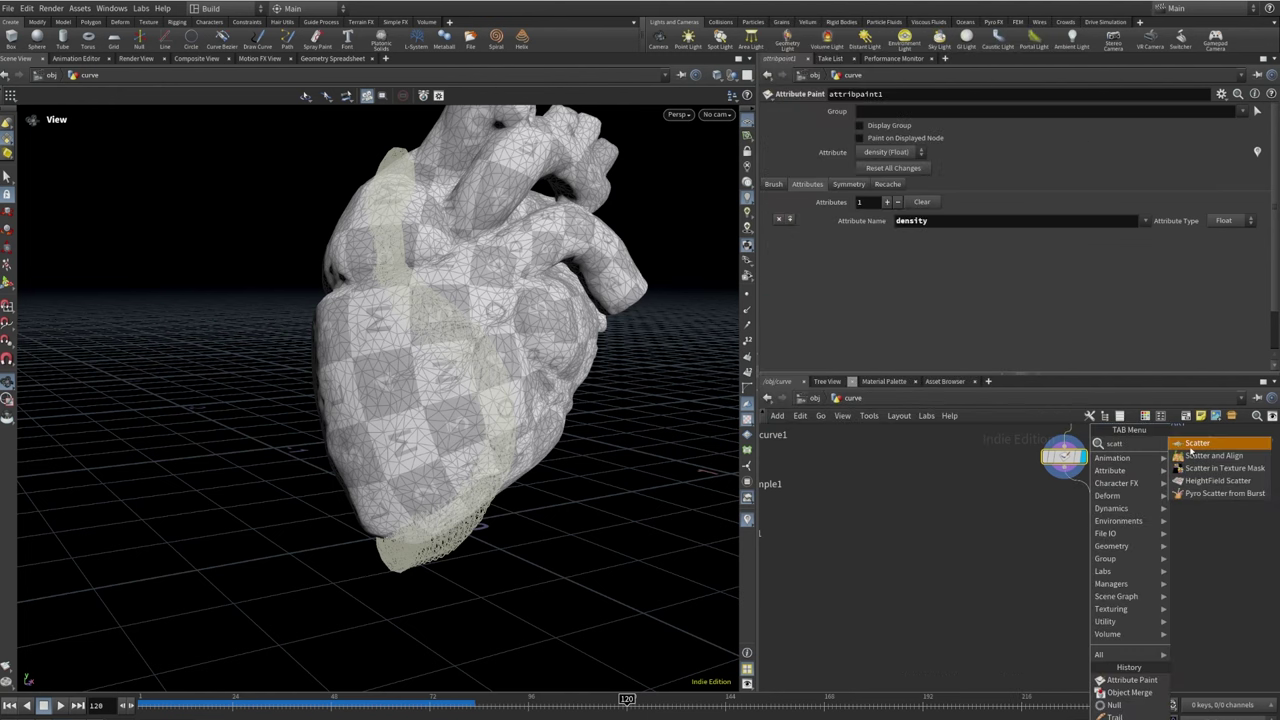
pyautogui.press('Return')
pyautogui.click(1088, 517)
pyautogui.moveTo(1088, 519); pyautogui.dragTo(913, 544, button='middle')
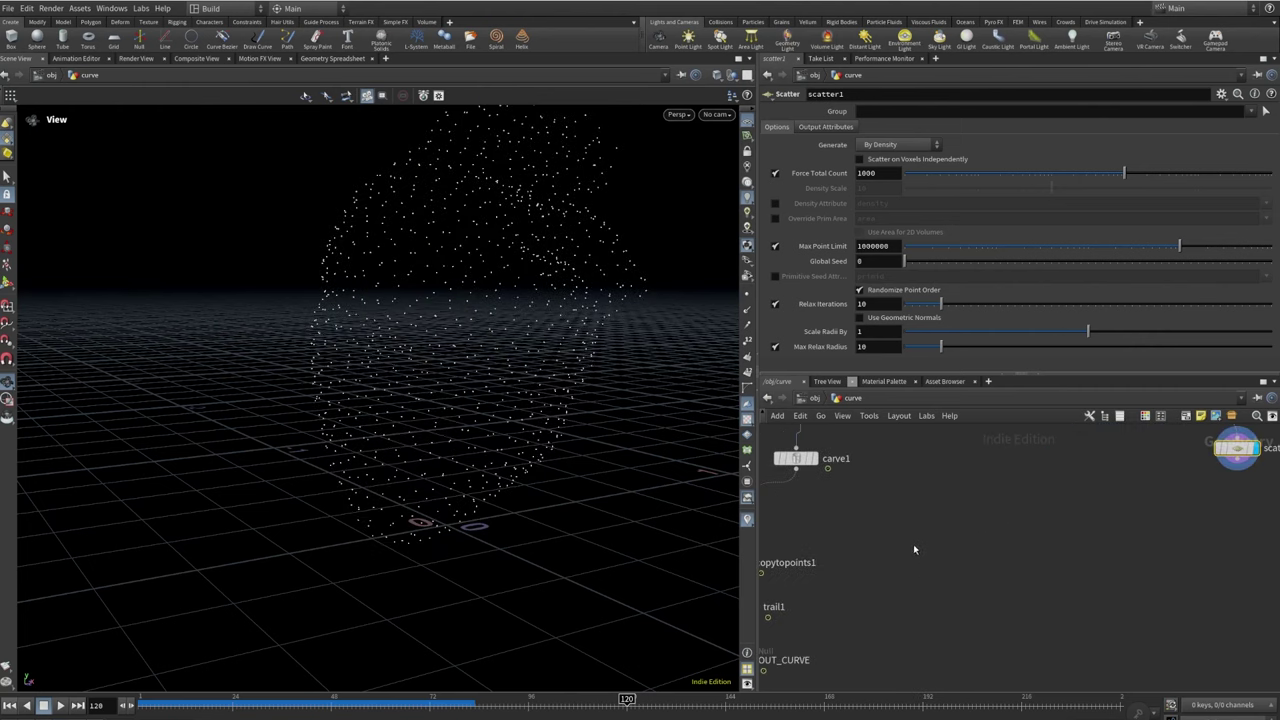
# Return to frame 1, set scatter1's Force Total Count to 500 and enable its Density Attribute, density
pyautogui.click(9, 705)
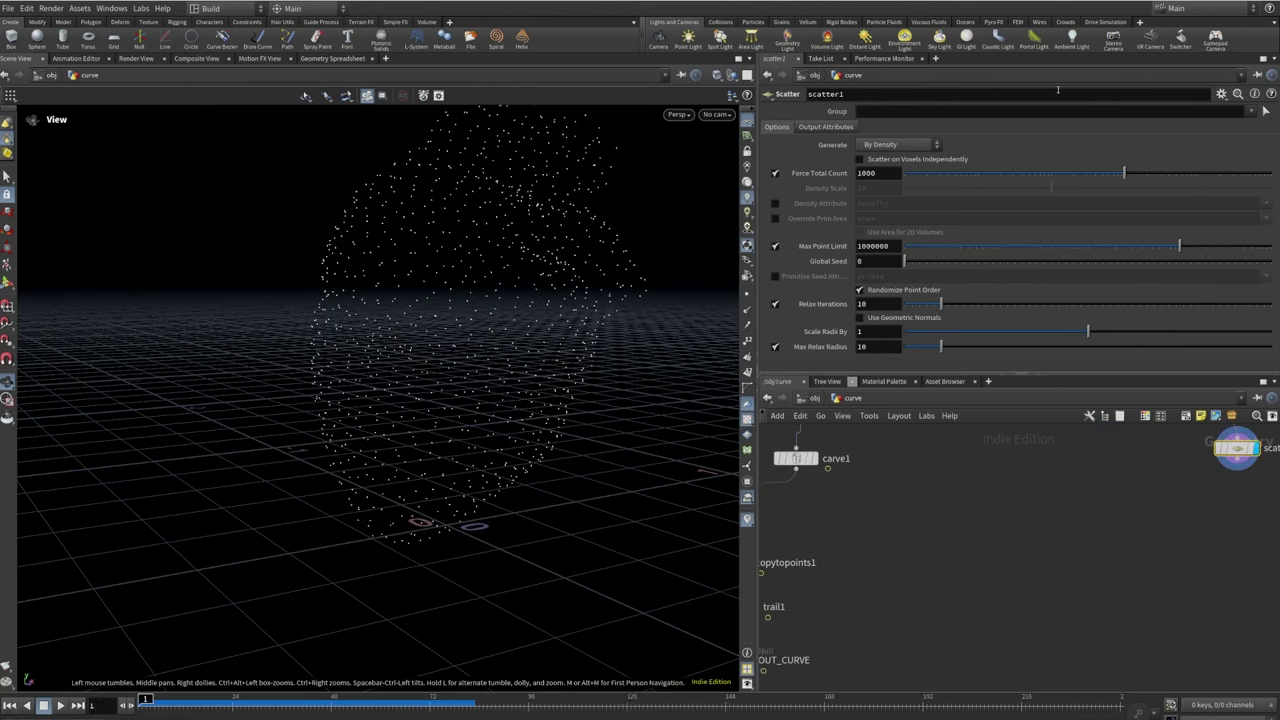
pyautogui.doubleClick(866, 173)
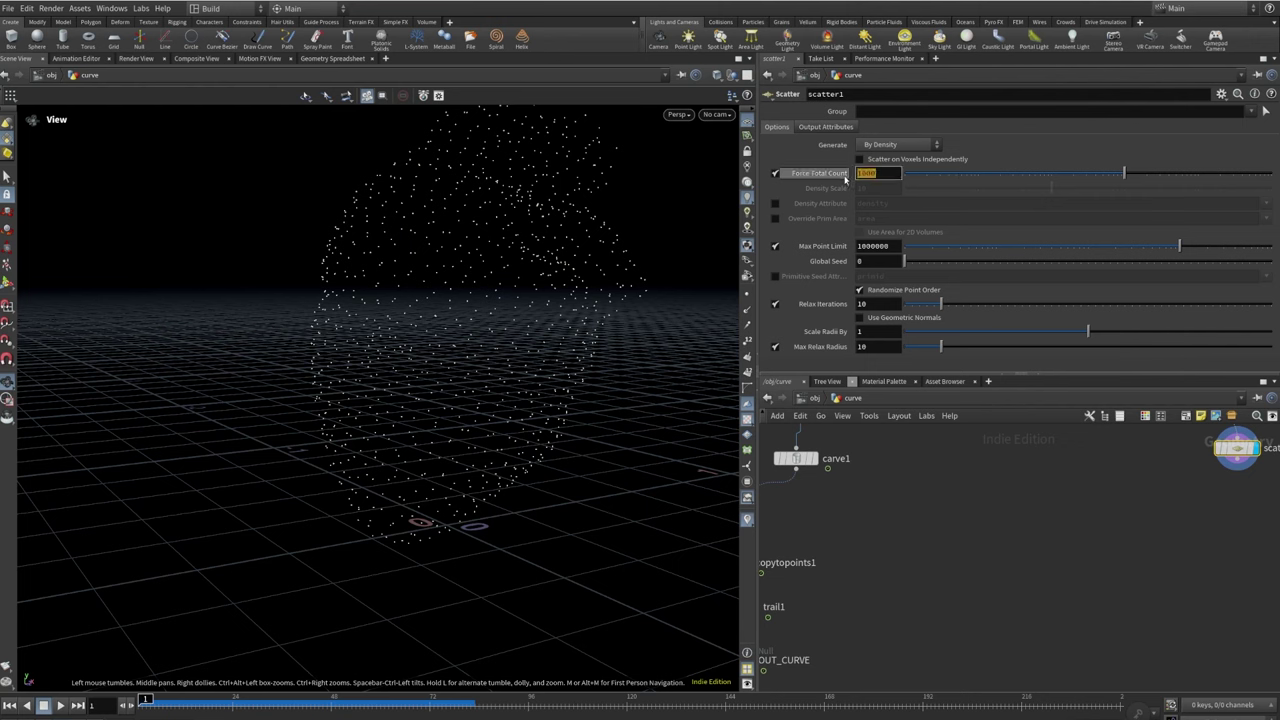
pyautogui.write('500')
pyautogui.press('Return')
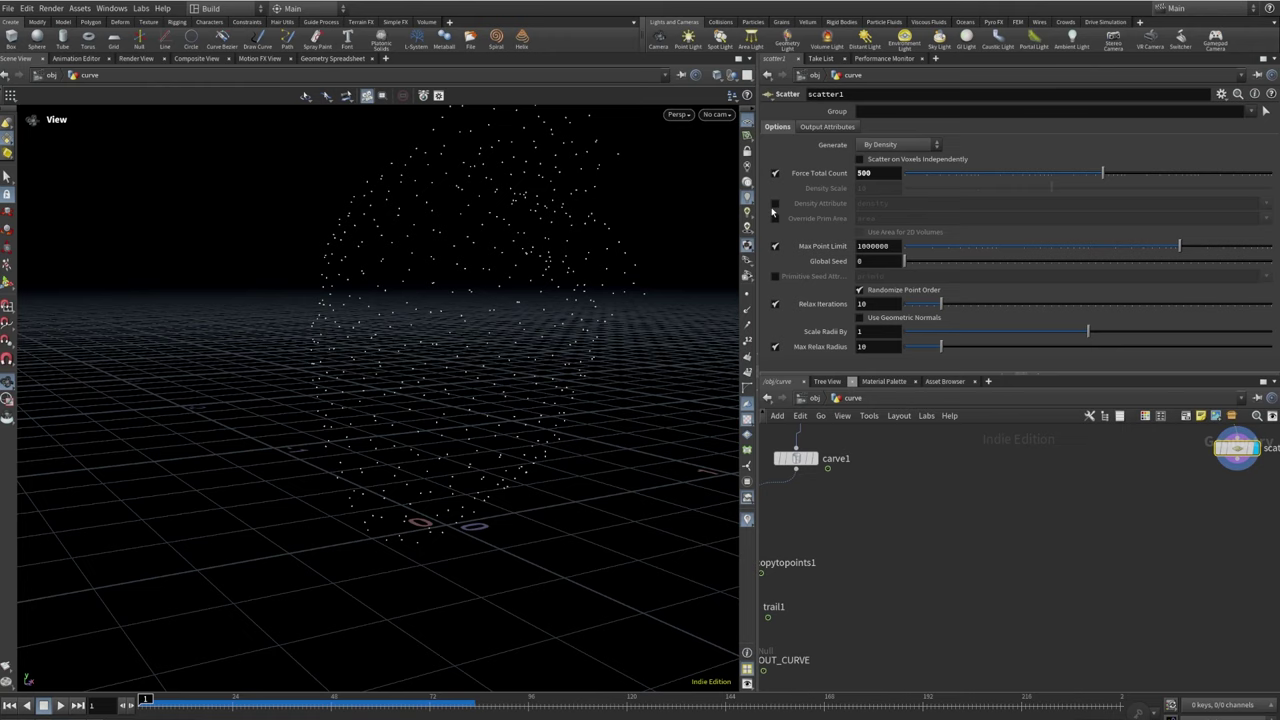
pyautogui.click(775, 204)
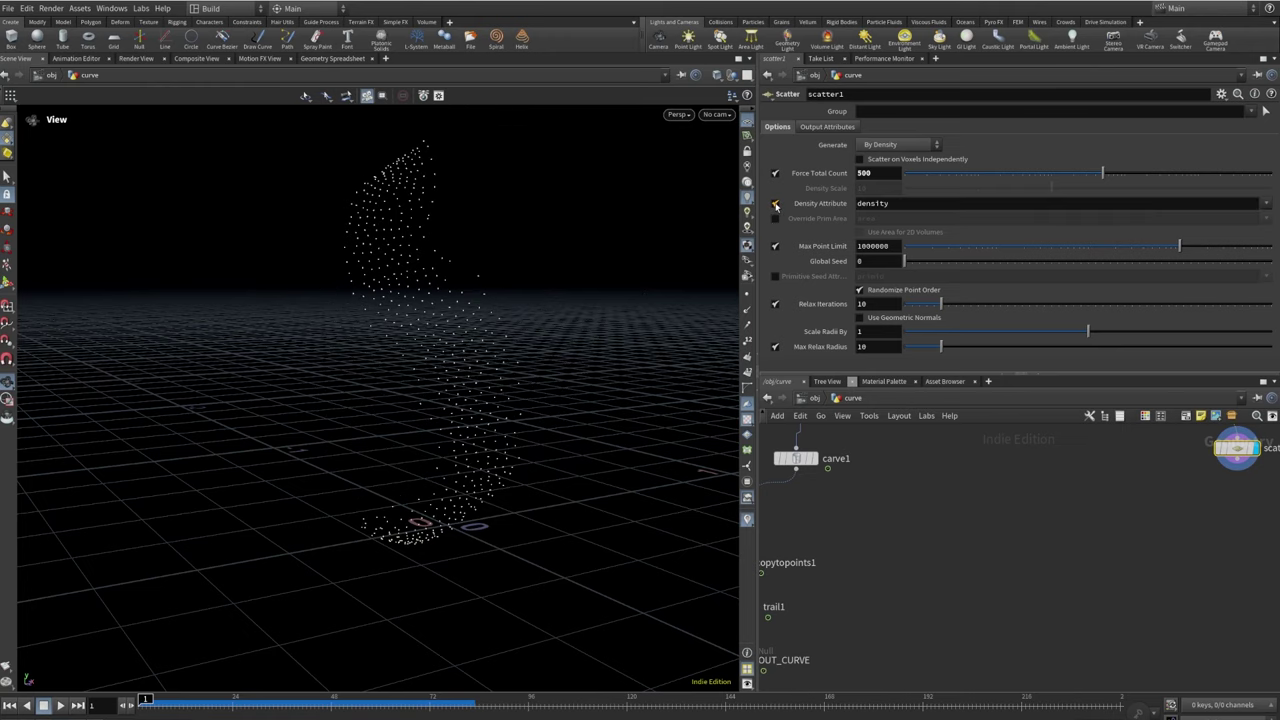
pyautogui.moveTo(242, 307); pyautogui.dragTo(300, 325)
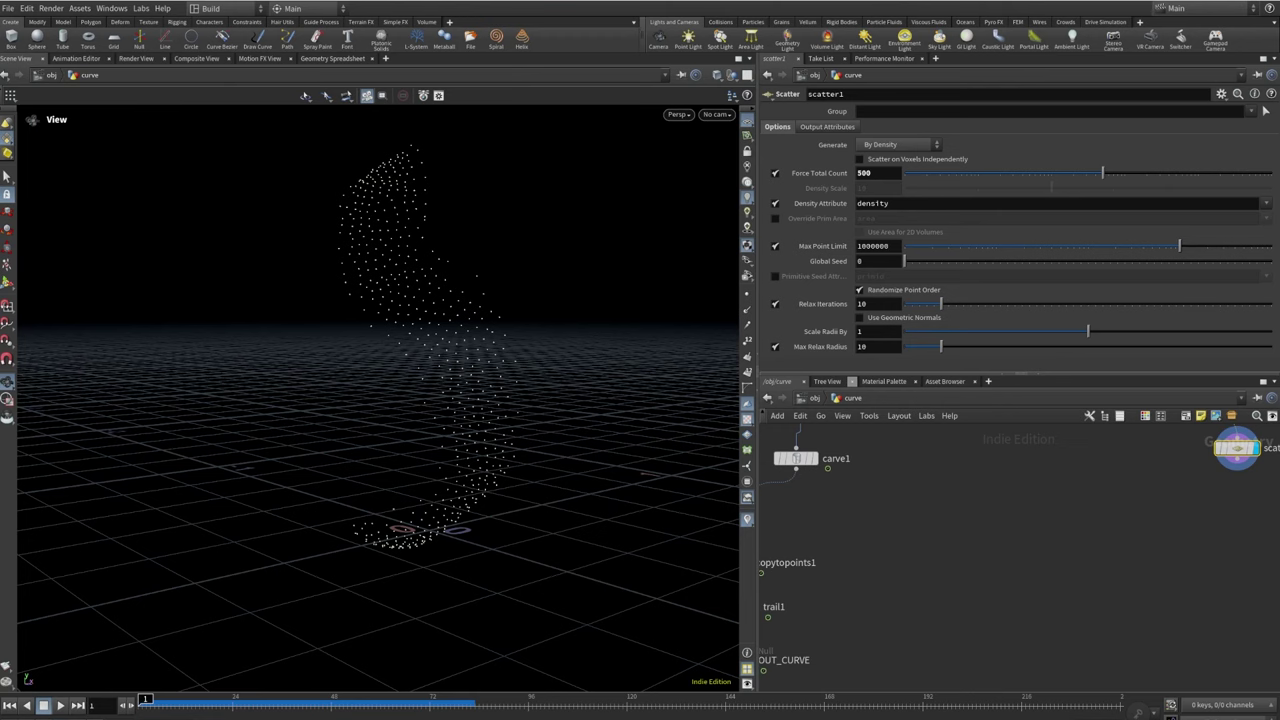
# Add an RBD Material Fracture node below attribpaint1 and scatter1
pyautogui.moveTo(1126, 555); pyautogui.dragTo(989, 618, button='middle')
pyautogui.press('Tab')
pyautogui.write('rb')
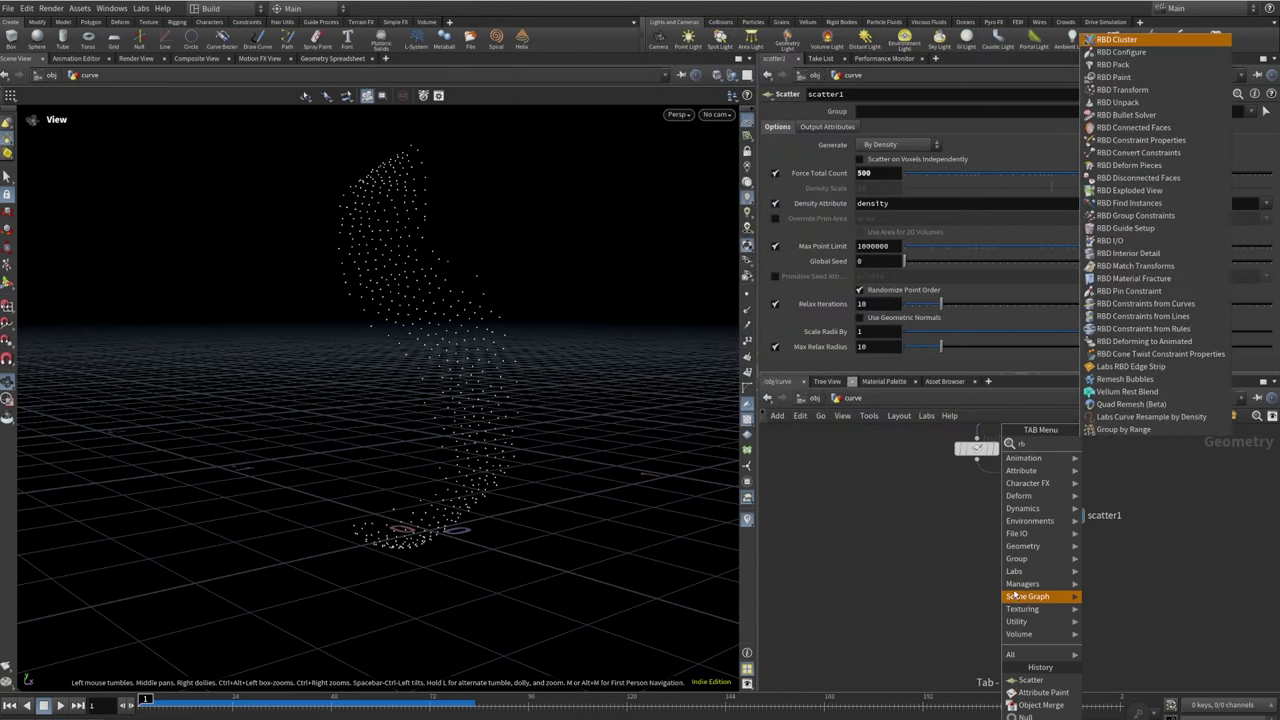
pyautogui.write('dm')
pyautogui.click(1133, 455)
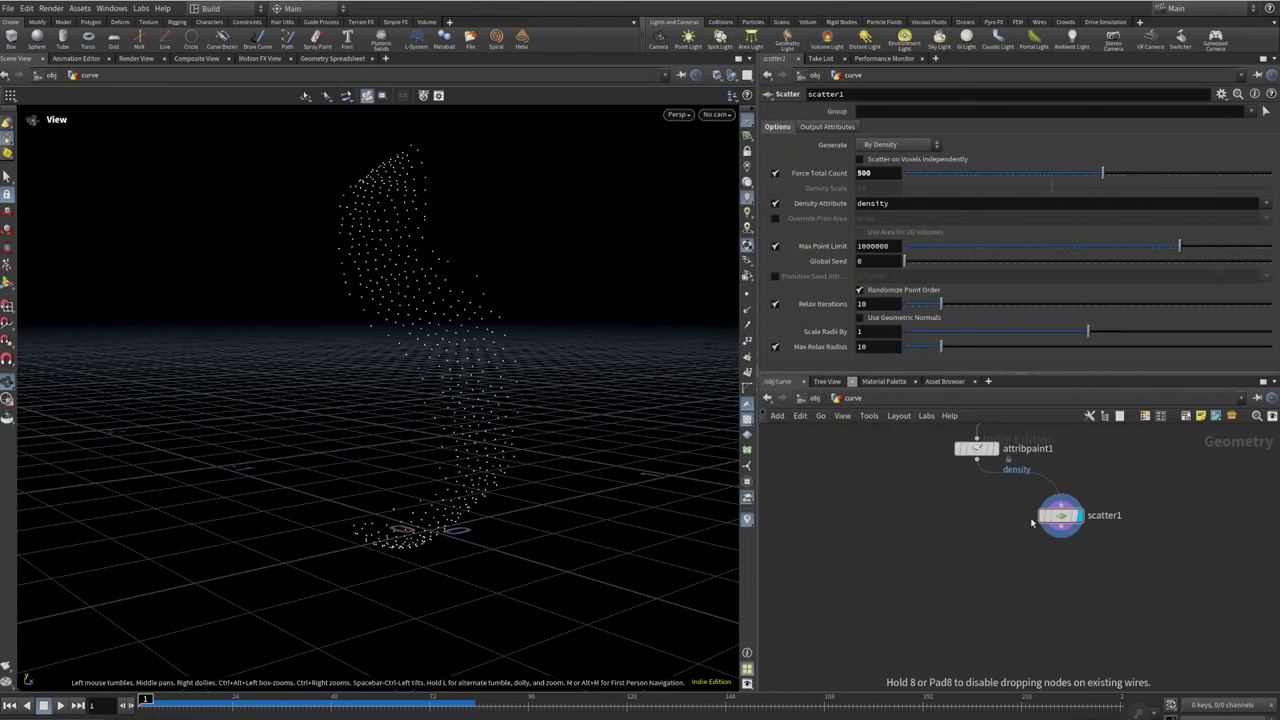
pyautogui.click(978, 585)
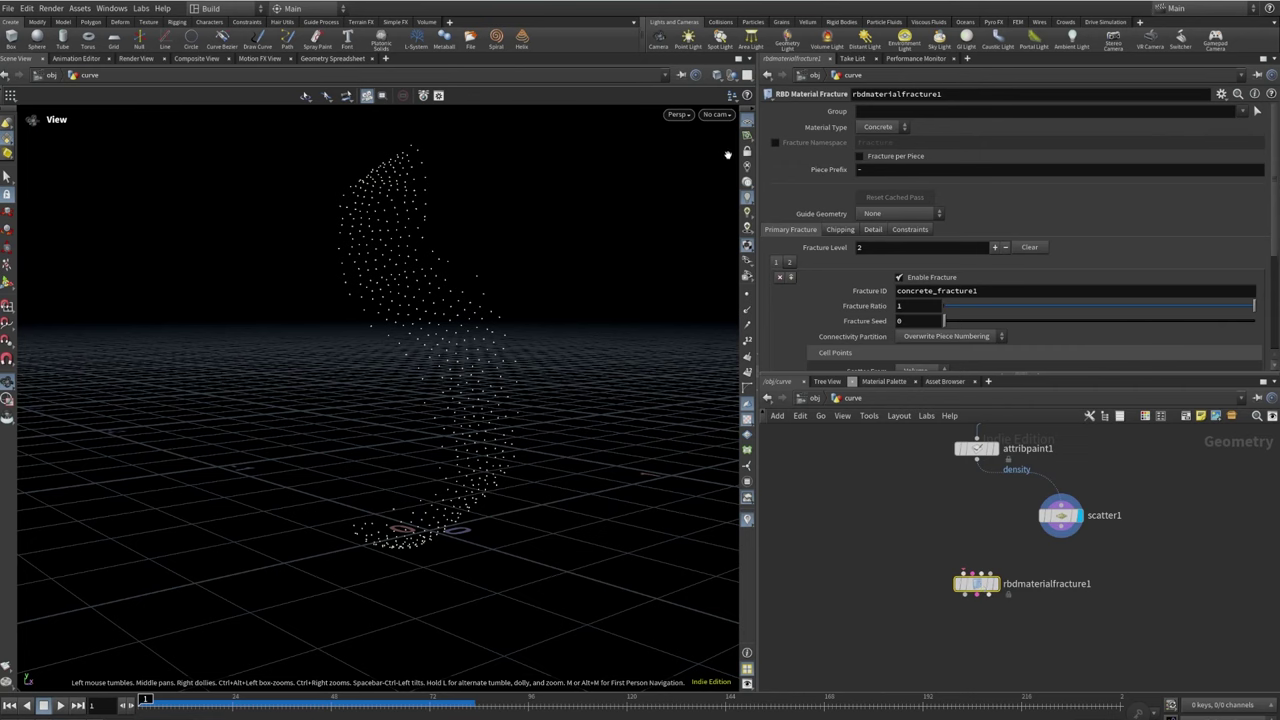
# Enable the Fracture Namespace on rbdmaterialfracture1 and set it to heartfracture
pyautogui.click(775, 142)
pyautogui.doubleClick(875, 142)
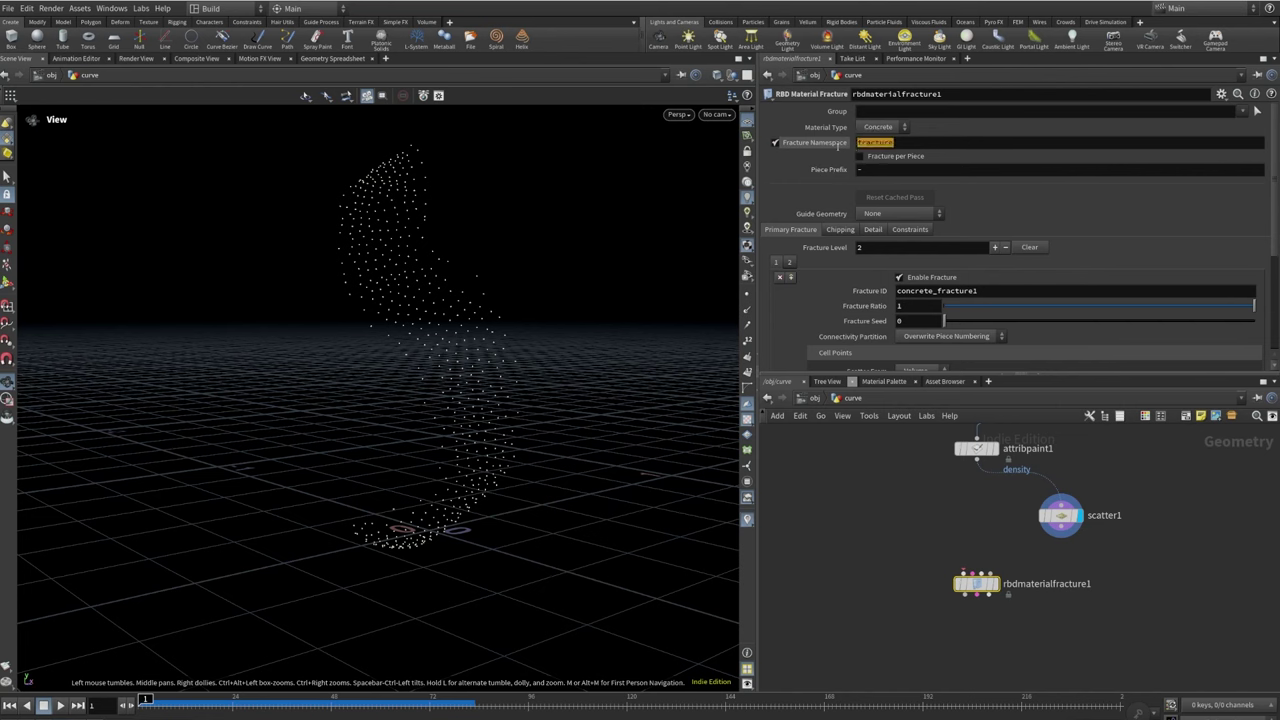
pyautogui.write('he')
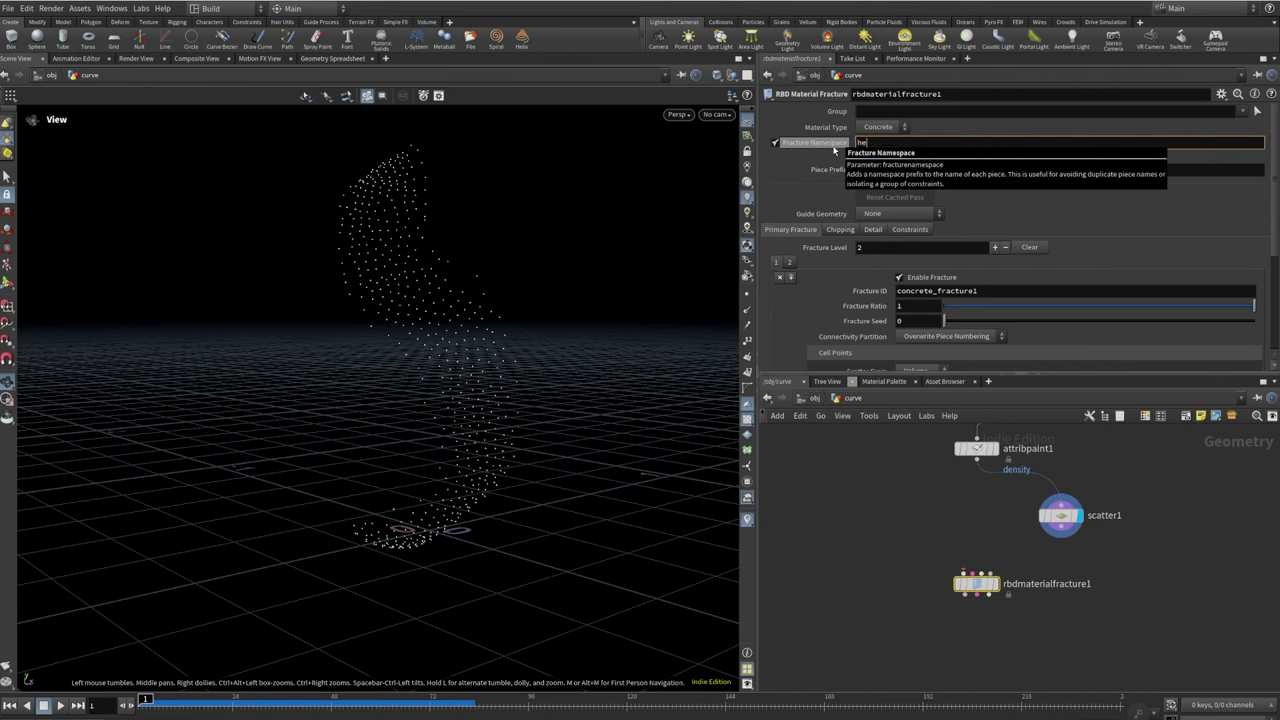
pyautogui.write('artfracture')
pyautogui.press('Return')
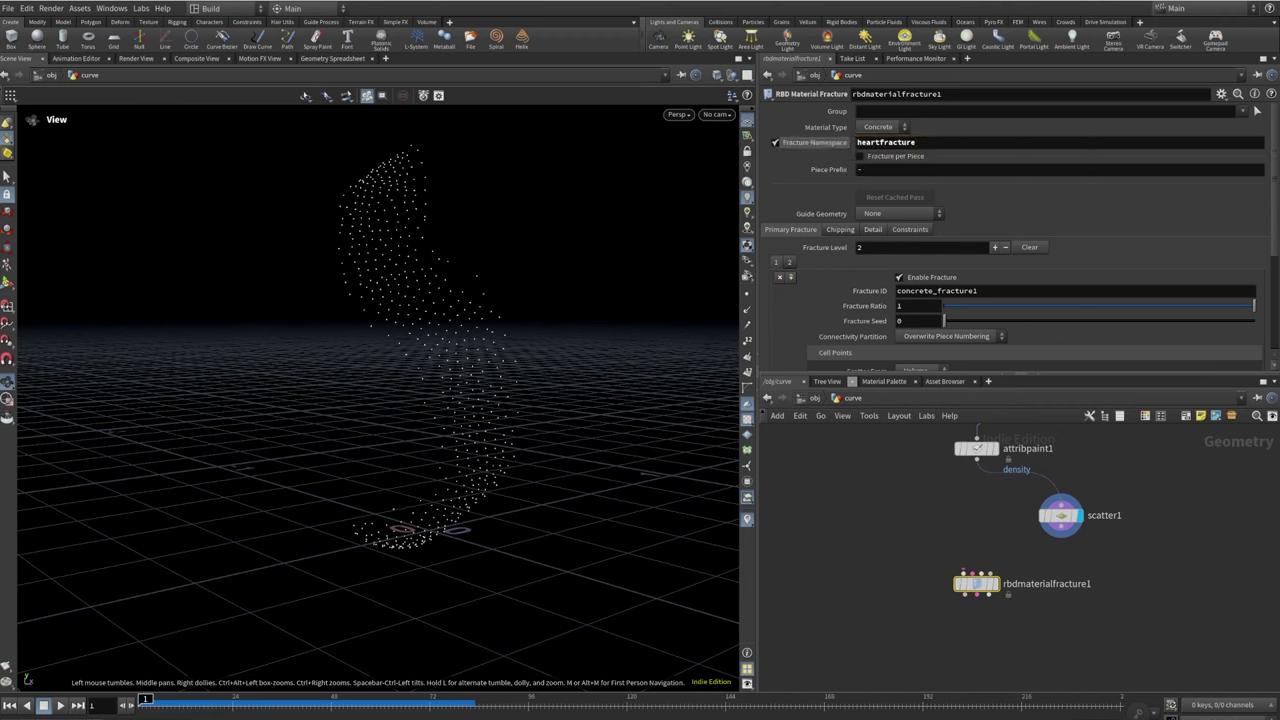
# Remove one of the two primary fracture levels and set the remaining level's Fracture ID to heart_one
pyautogui.click(780, 277)
pyautogui.moveTo(978, 290); pyautogui.dragTo(822, 290)
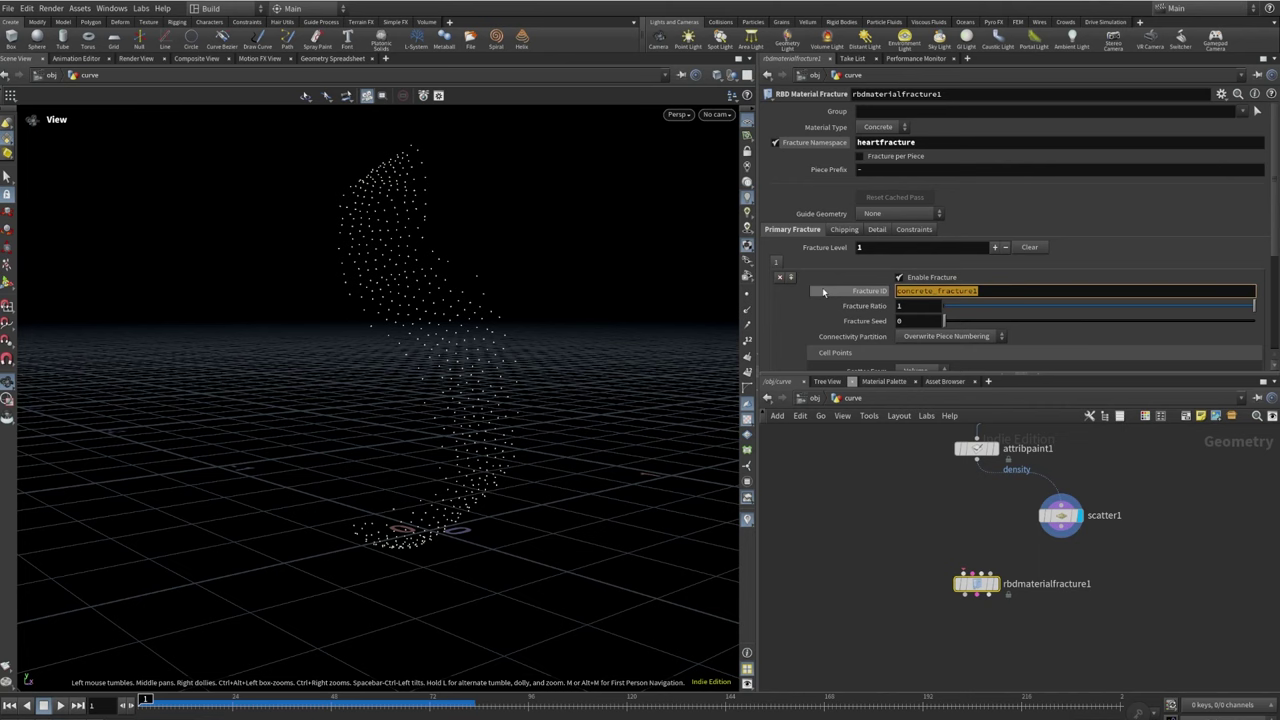
pyautogui.write('heart_one')
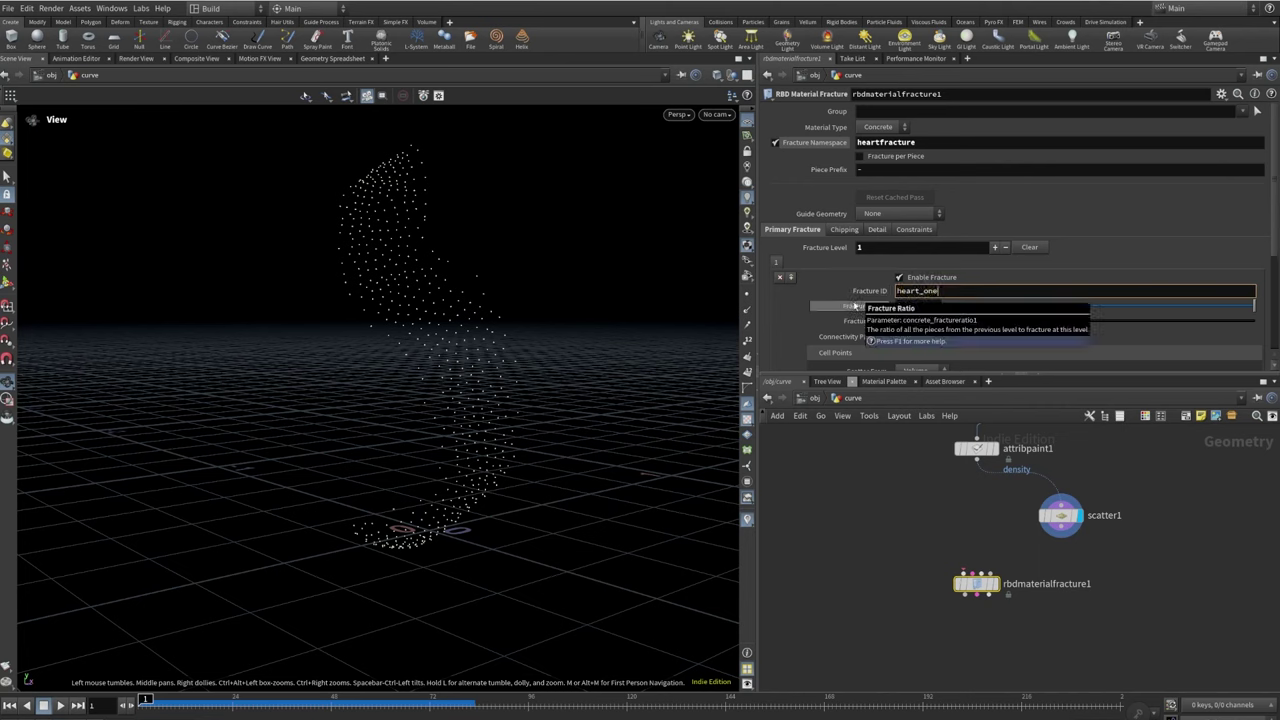
pyautogui.press('Return')
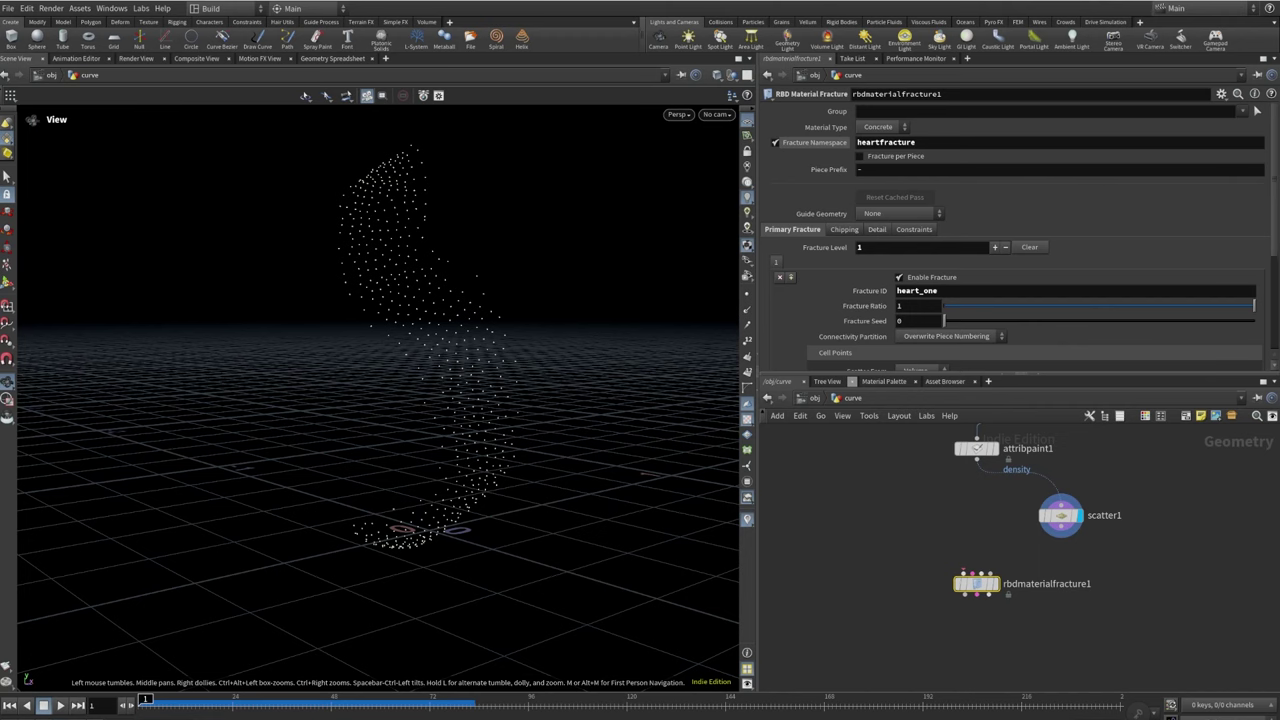
# Wire attribpaint1 into the first input and scatter1 into the fourth input of rbdmaterialfracture1, and display the fracture node
pyautogui.scroll(-2, 818, 352)
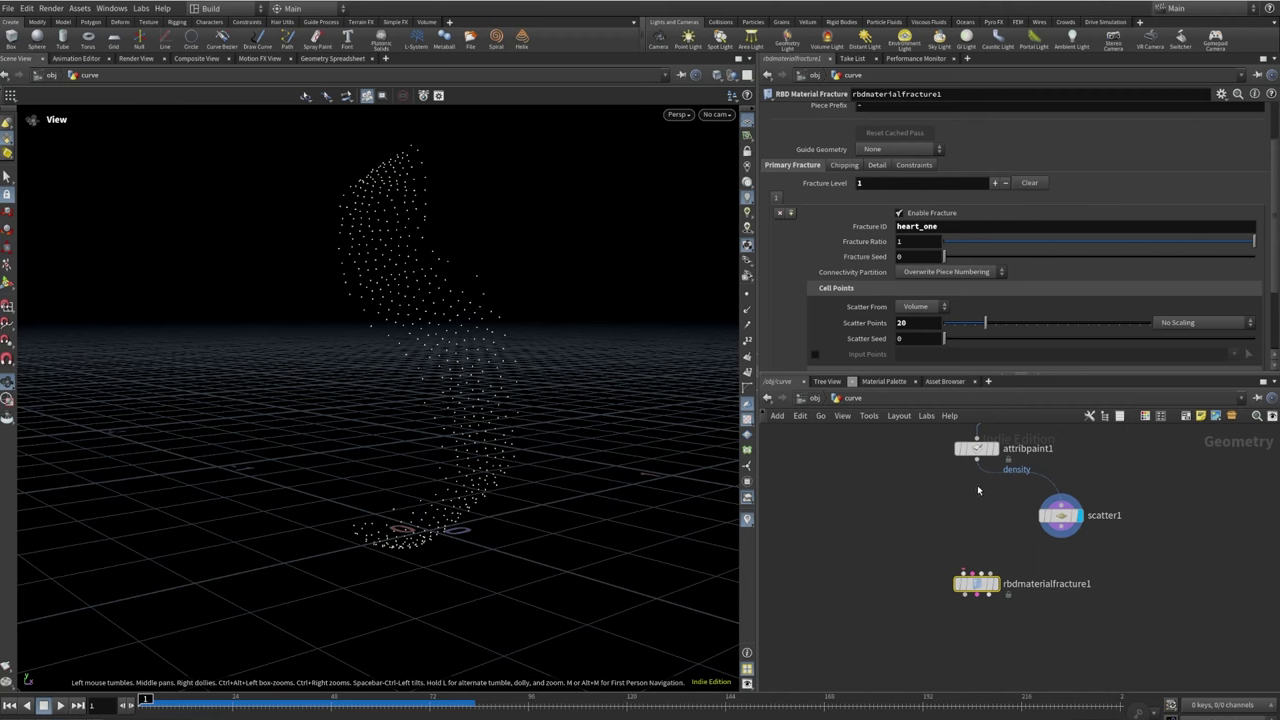
pyautogui.moveTo(977, 460); pyautogui.dragTo(962, 575)
pyautogui.moveTo(1046, 543); pyautogui.dragTo(997, 576)
pyautogui.moveTo(982, 583)
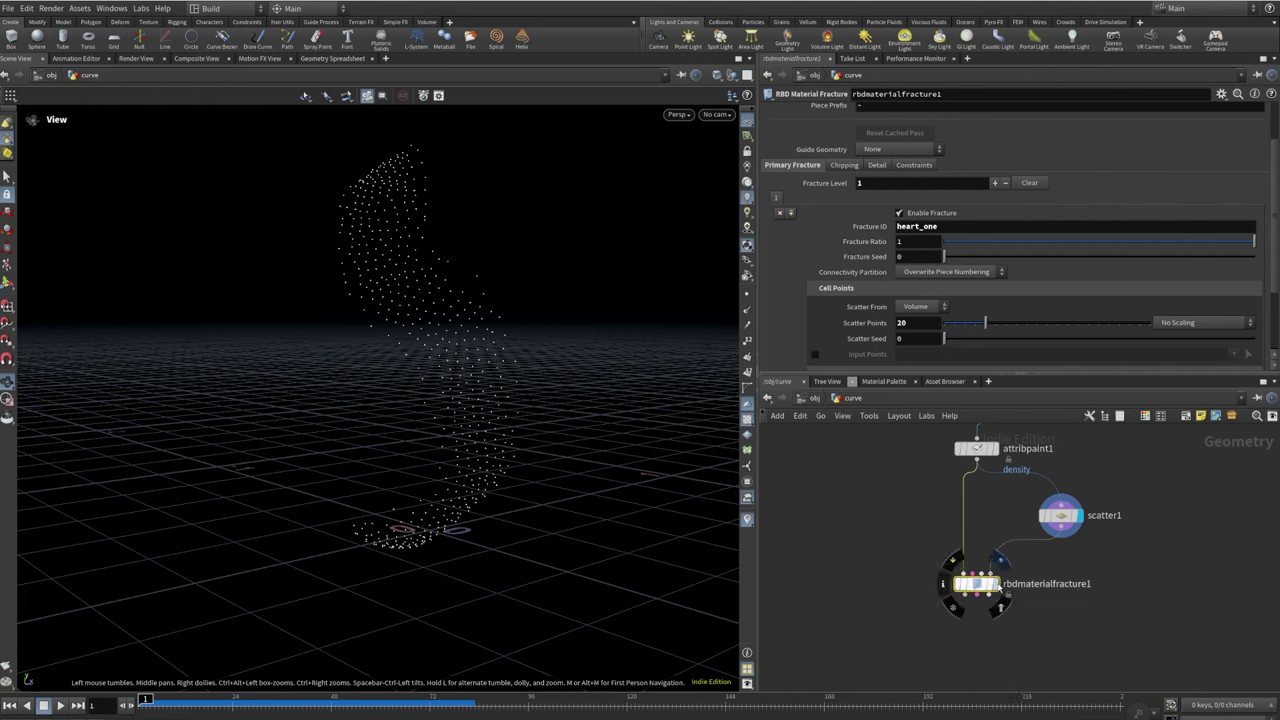
pyautogui.click(985, 586)
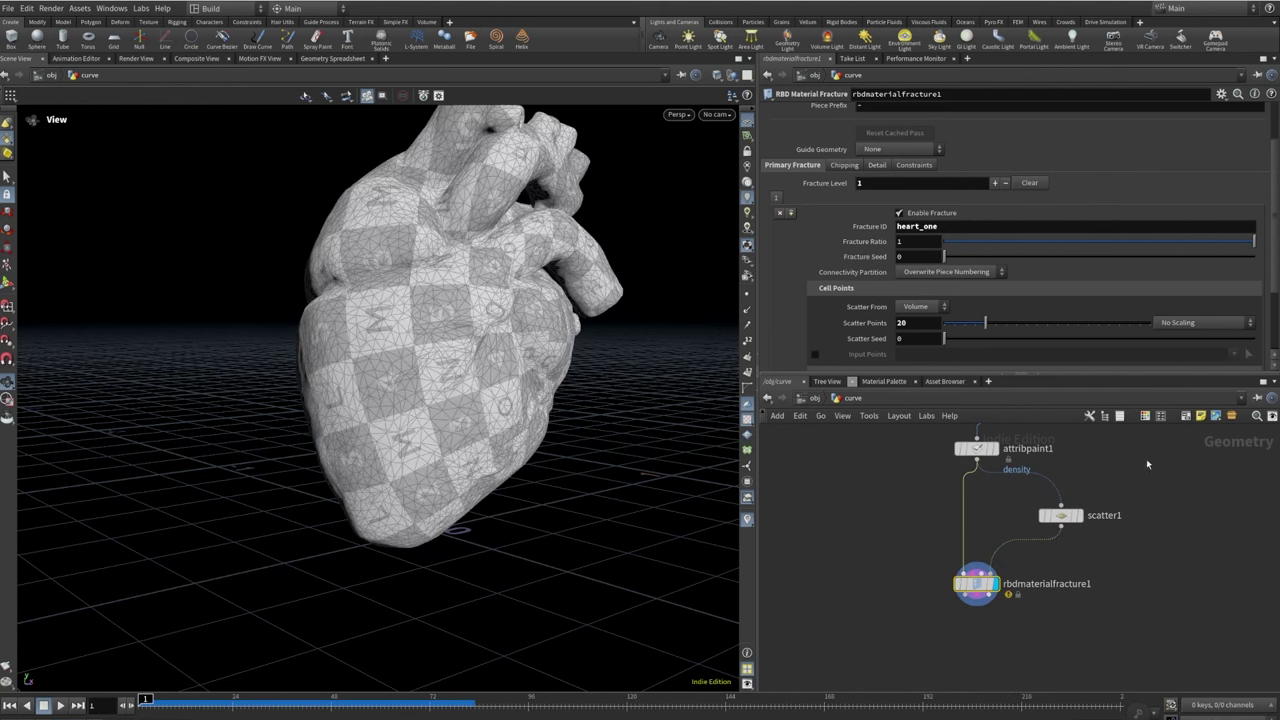
# Add an Exploded View node fed by rbdmaterialfracture1's first output and display it
pyautogui.press('Tab')
pyautogui.write('explo')
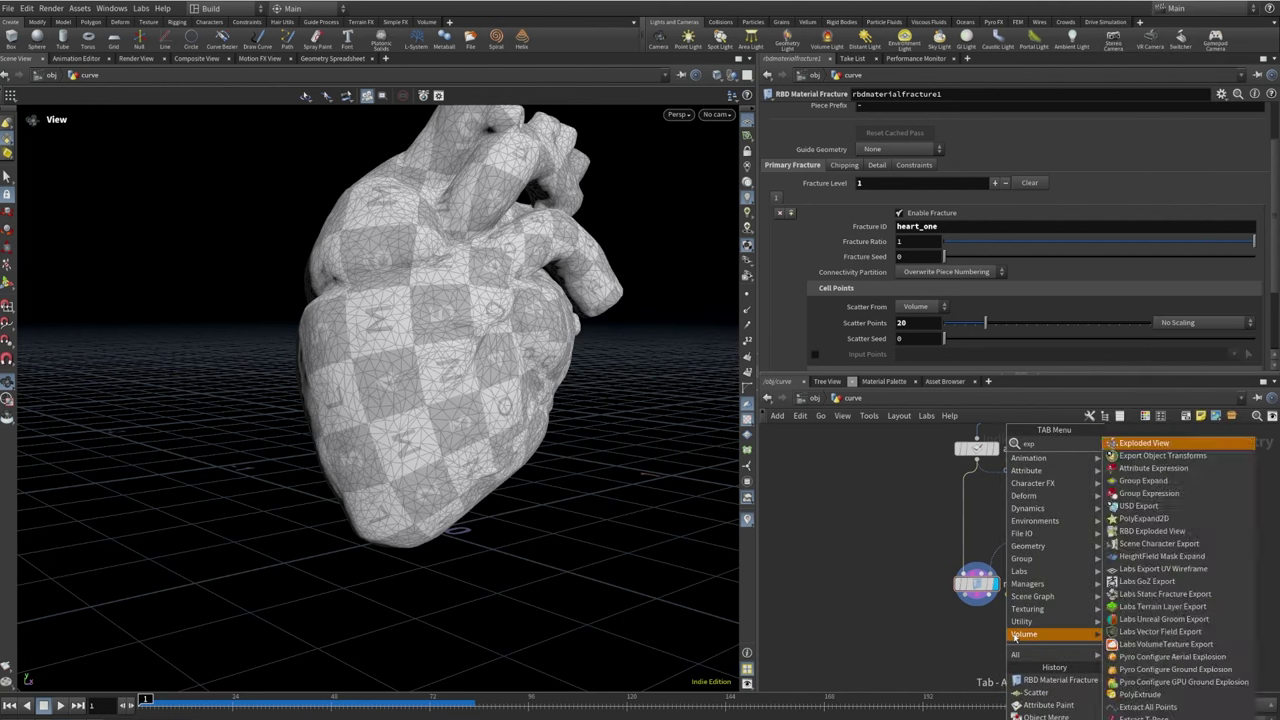
pyautogui.press('Return')
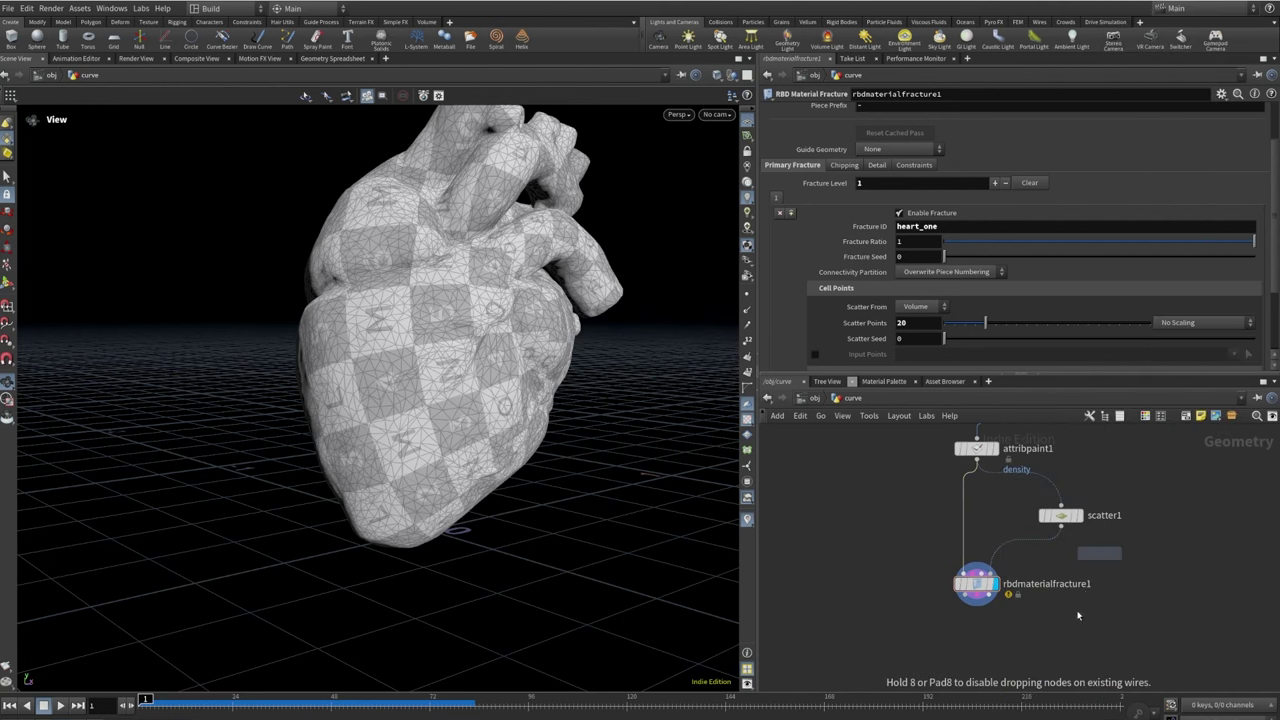
pyautogui.click(1060, 664)
pyautogui.moveTo(976, 604); pyautogui.dragTo(1060, 654)
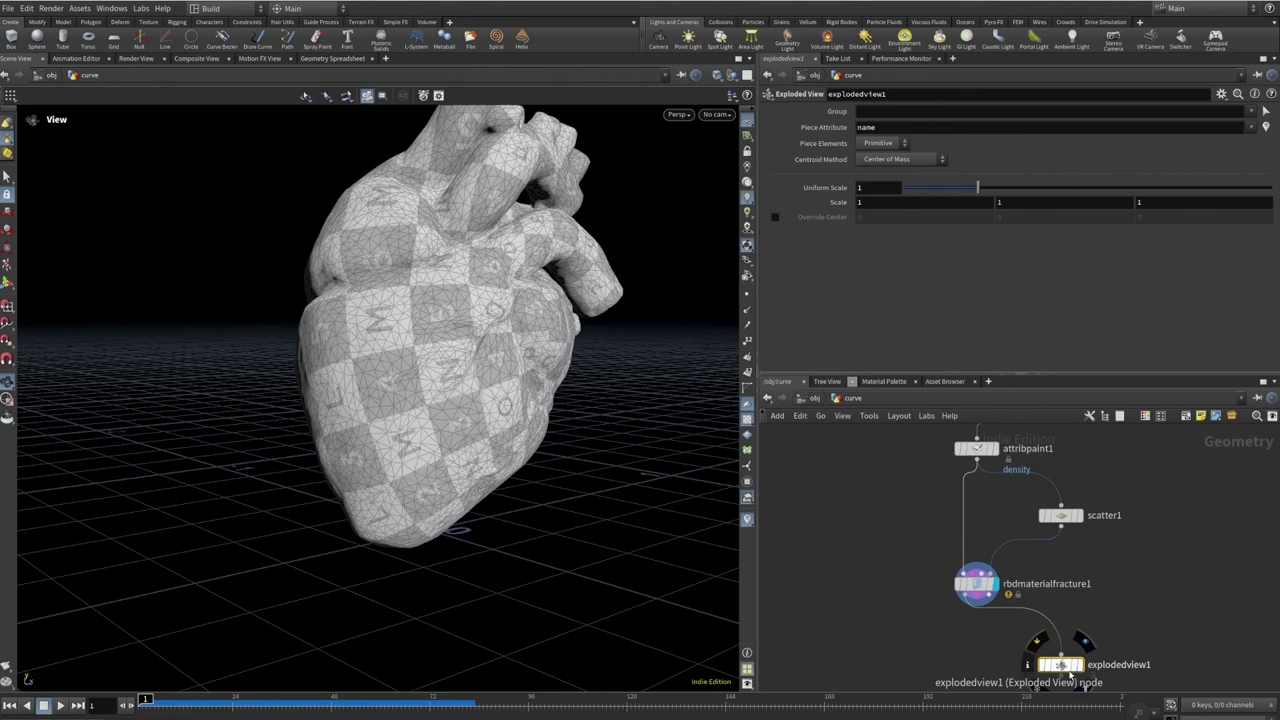
pyautogui.click(1083, 641)
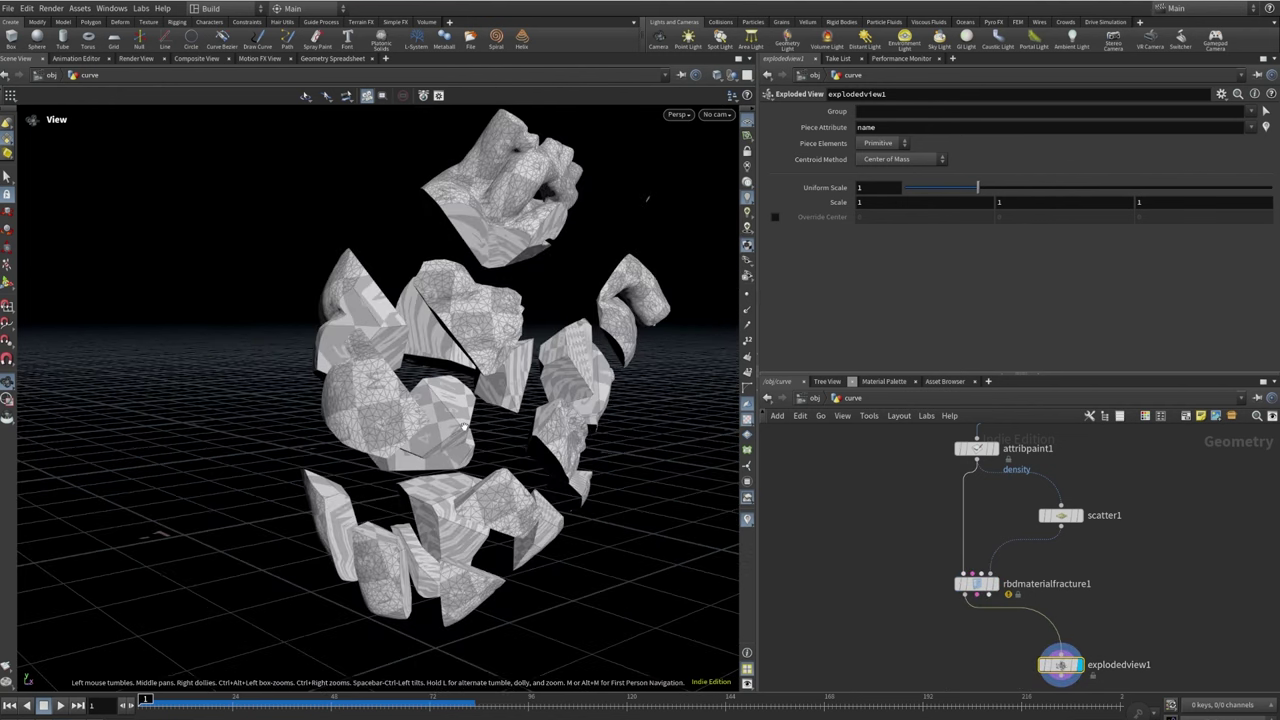
# Enable Input Points for rbdmaterialfracture1's fracture level and check the exploded pieces around the heart
pyautogui.moveTo(453, 406); pyautogui.dragTo(331, 376)
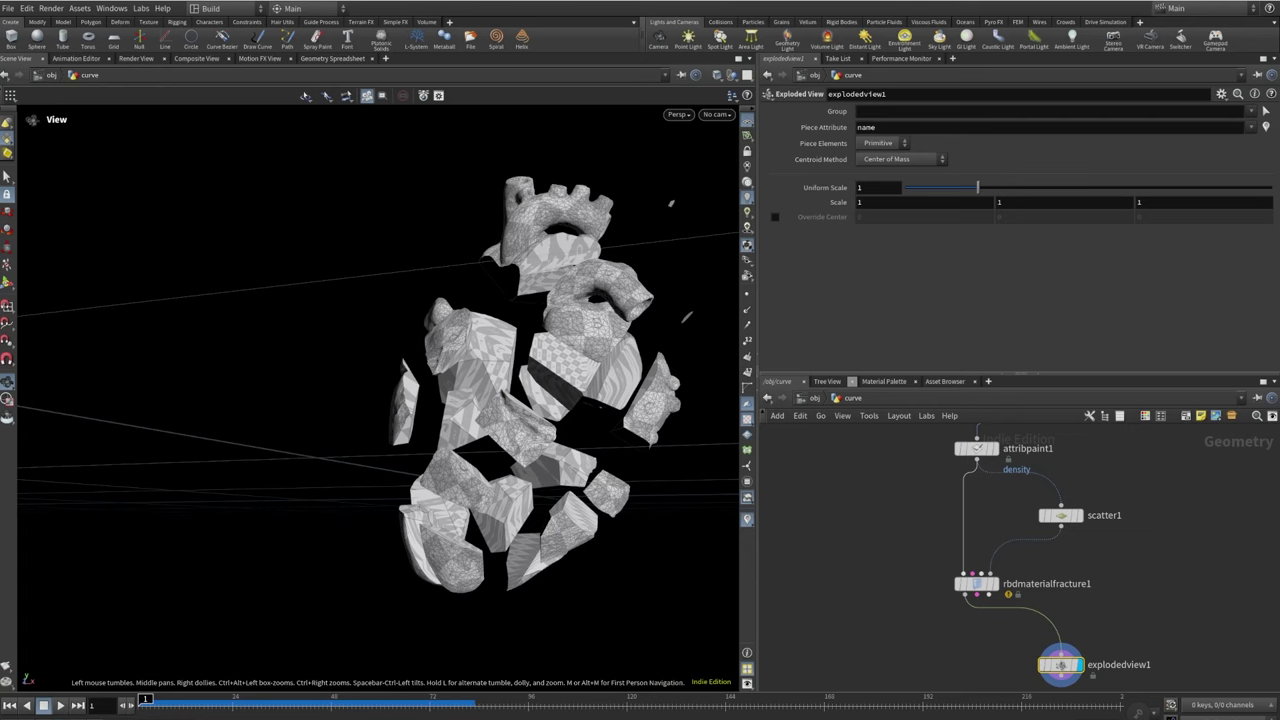
pyautogui.scroll(3, 957, 572)
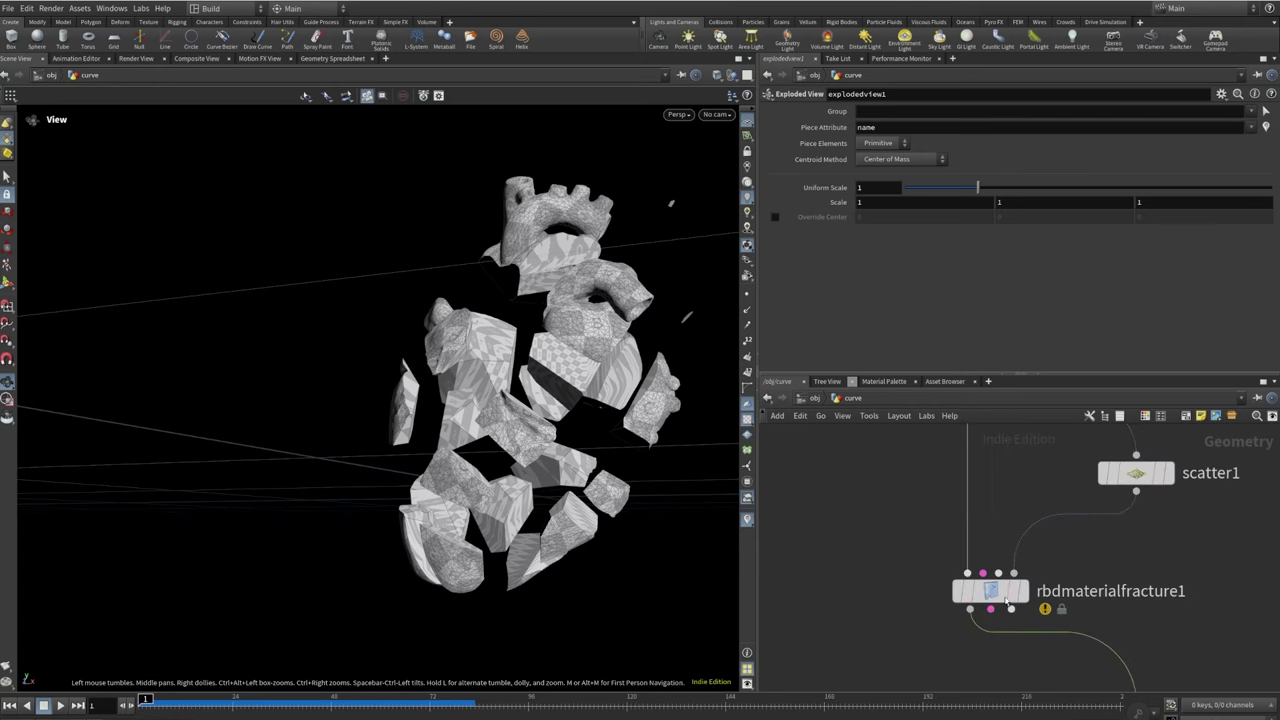
pyautogui.click(990, 591)
pyautogui.scroll(-1, 818, 326)
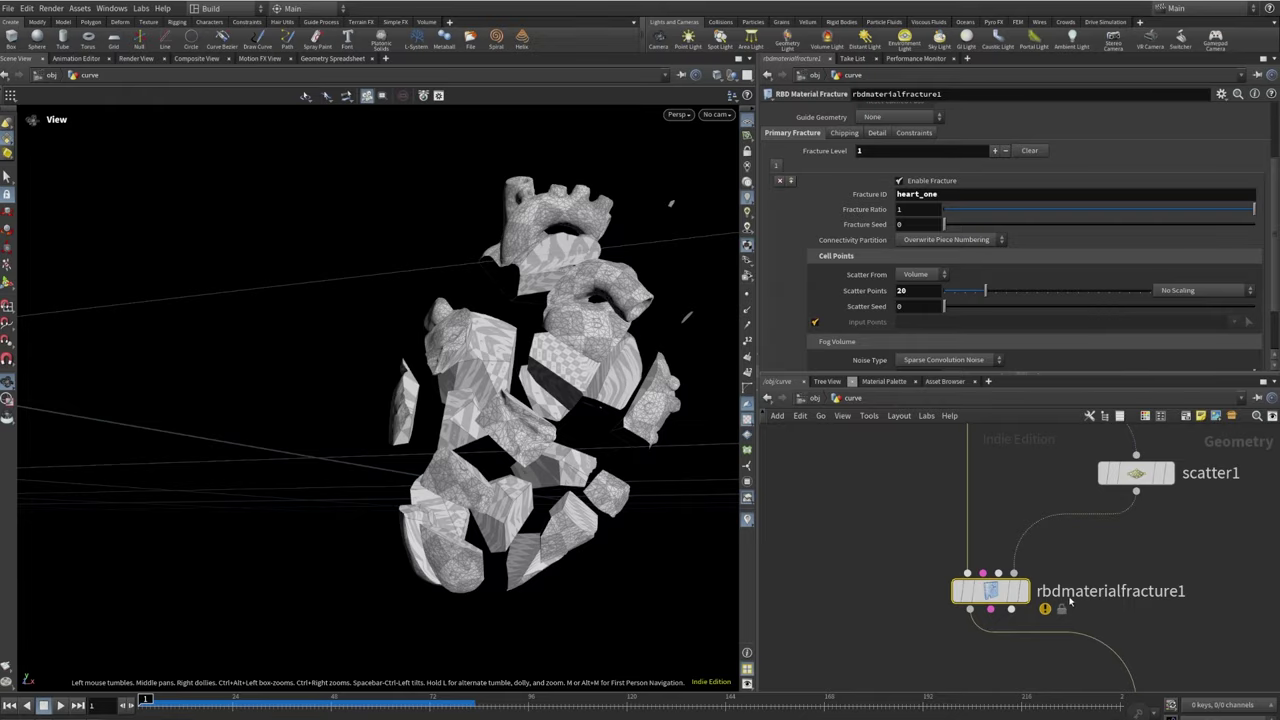
pyautogui.moveTo(495, 447); pyautogui.dragTo(520, 373)
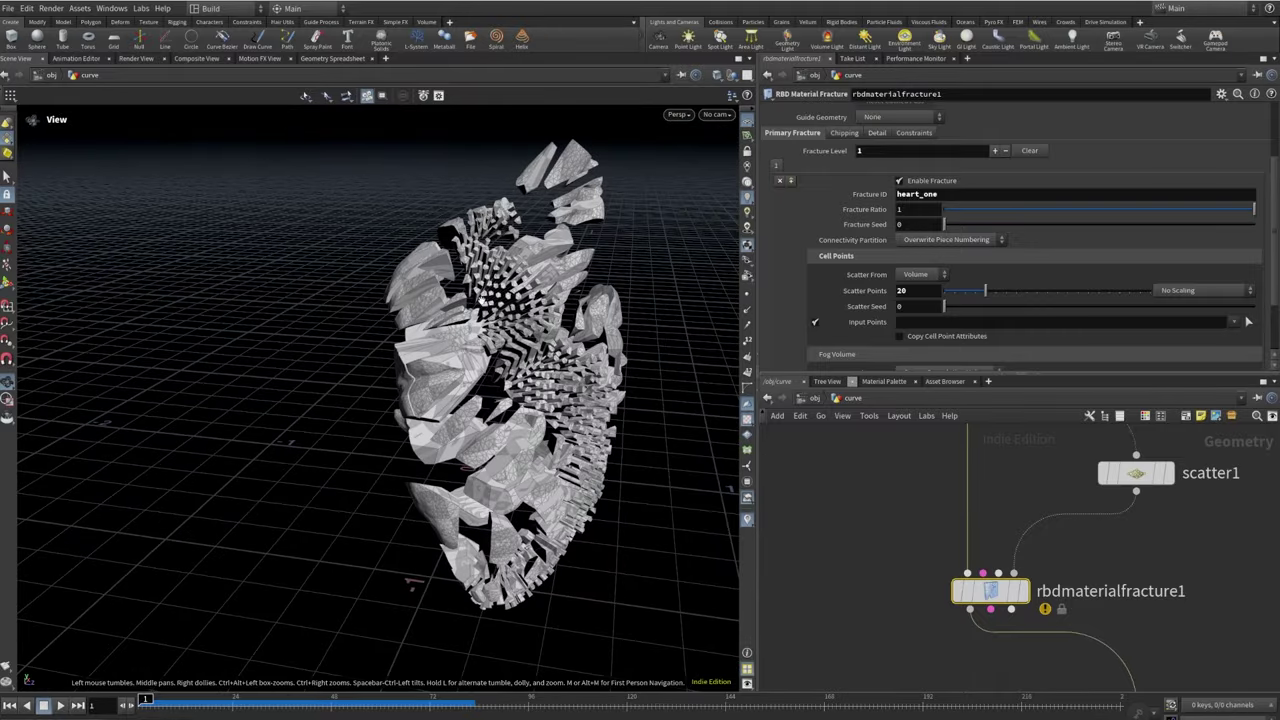
pyautogui.moveTo(566, 416); pyautogui.dragTo(479, 391)
pyautogui.moveTo(537, 508); pyautogui.dragTo(1175, 627)
pyautogui.press('h')
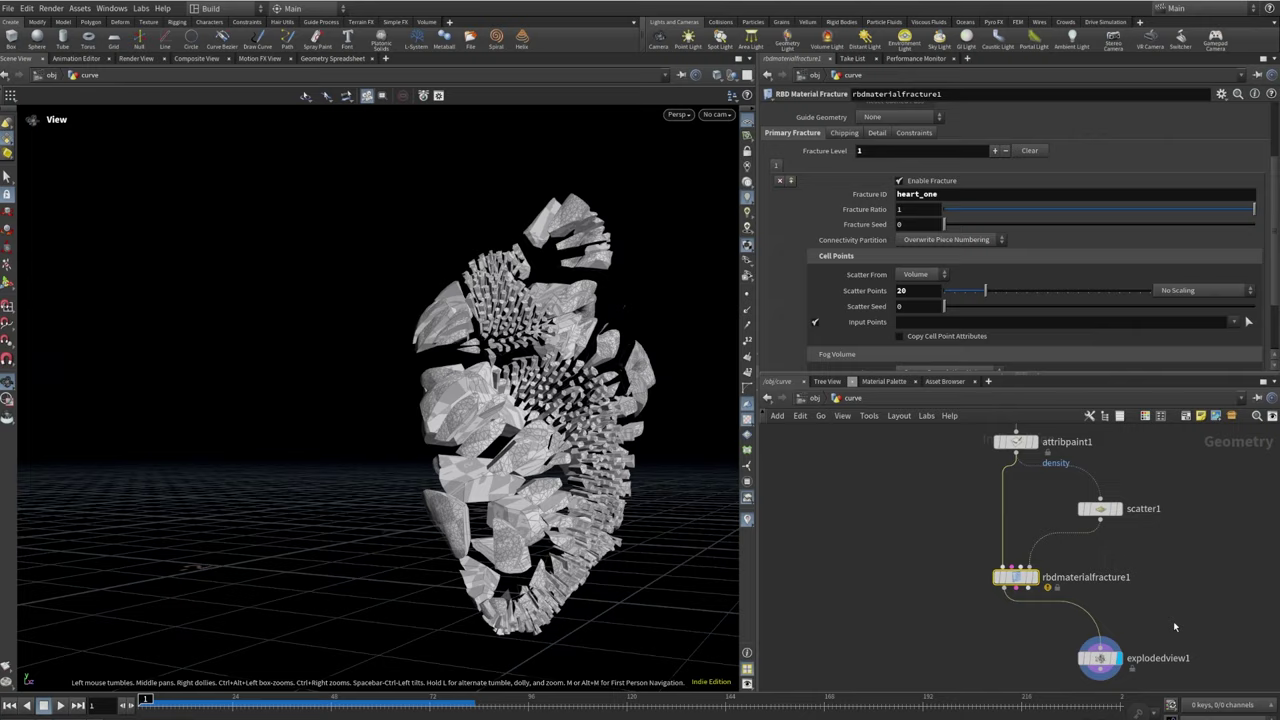
pyautogui.moveTo(1173, 626); pyautogui.dragTo(1102, 539, button='middle')
pyautogui.moveTo(571, 373); pyautogui.dragTo(296, 373)
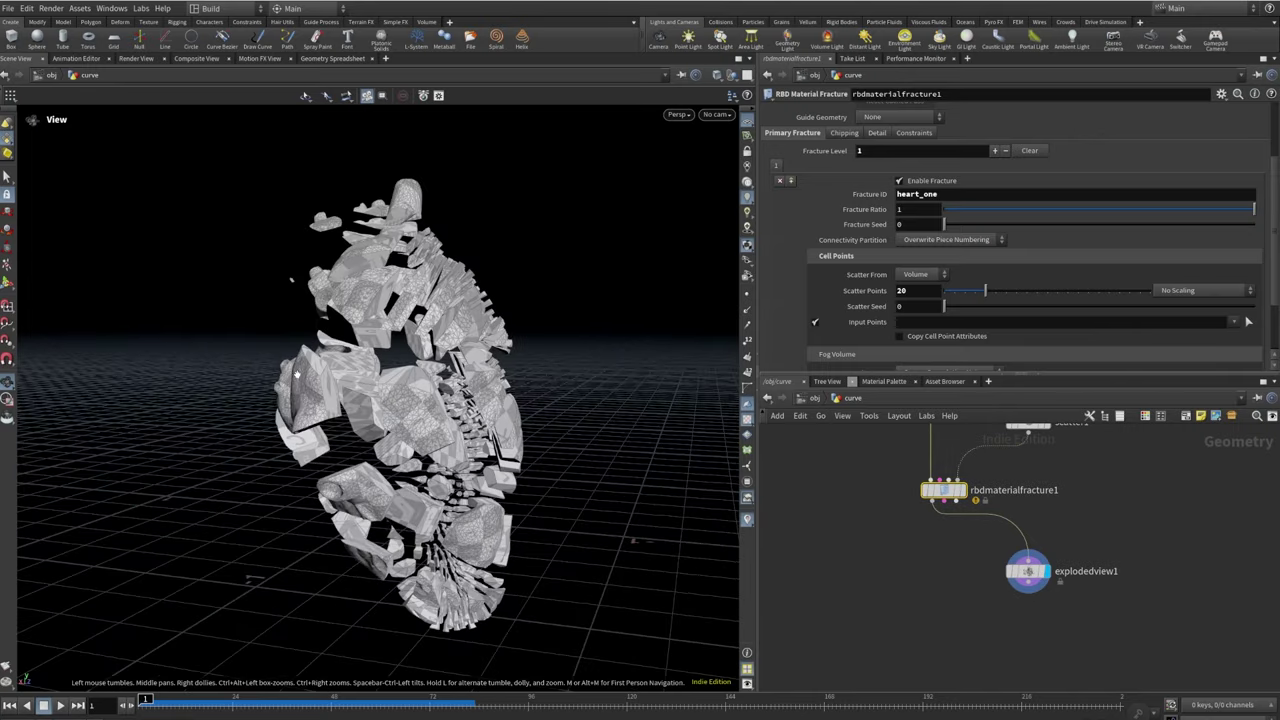
# Set explodedview1's Uniform Scale to 0 and place the node directly below rbdmaterialfracture1
pyautogui.scroll(10, 348, 411)
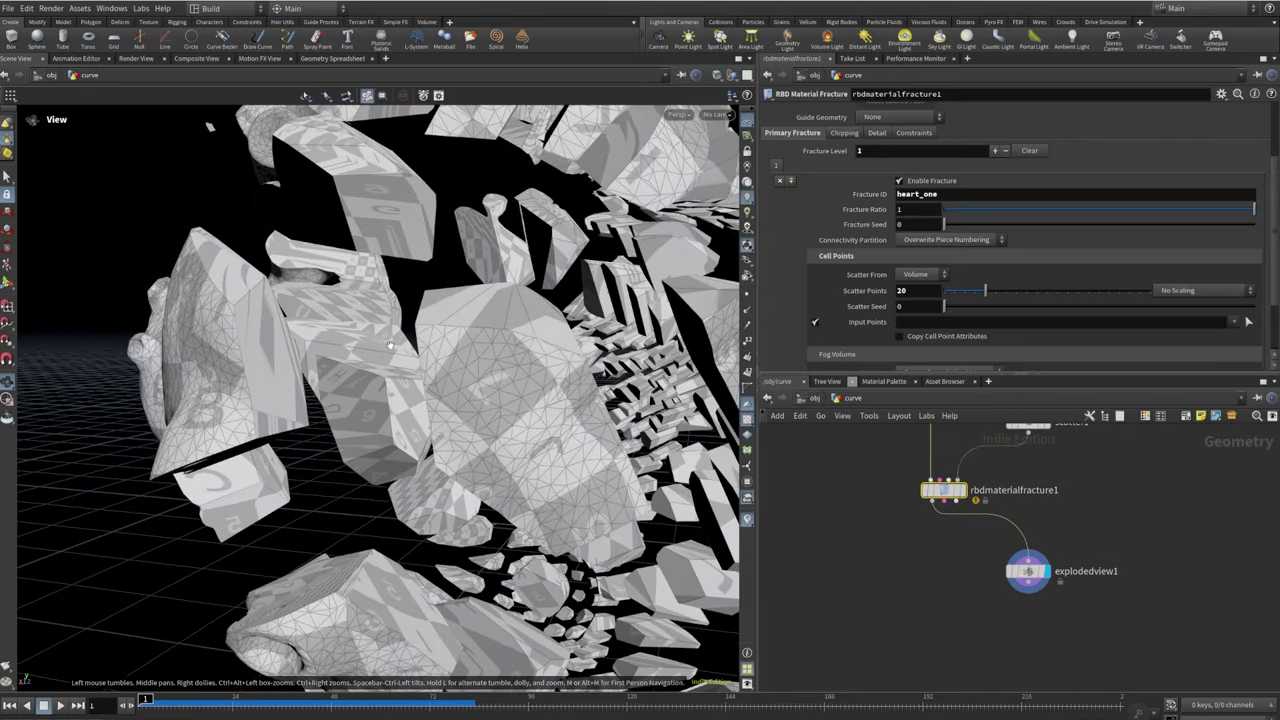
pyautogui.moveTo(390, 345); pyautogui.dragTo(380, 383)
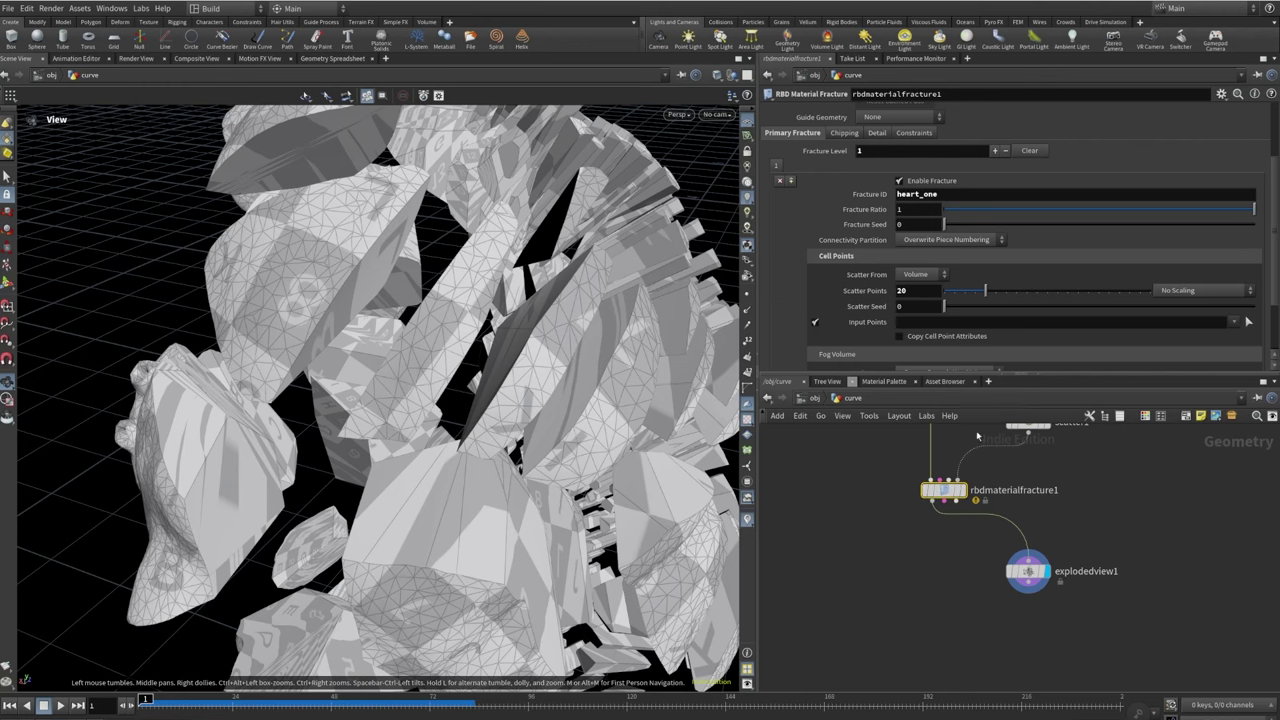
pyautogui.click(1028, 571)
pyautogui.moveTo(982, 196); pyautogui.dragTo(898, 189)
pyautogui.moveTo(1028, 571); pyautogui.dragTo(892, 578)
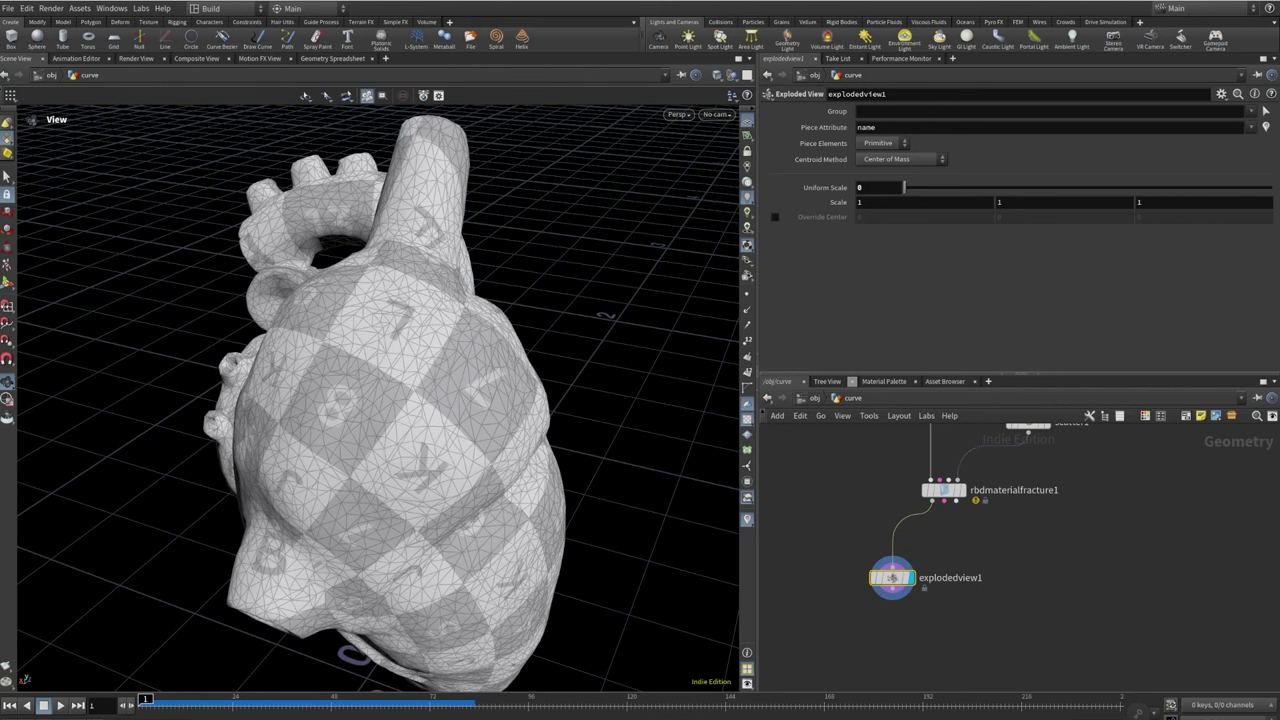
# Append a Blast node after explodedview1, display it, and set its Group to inside
pyautogui.click(892, 597)
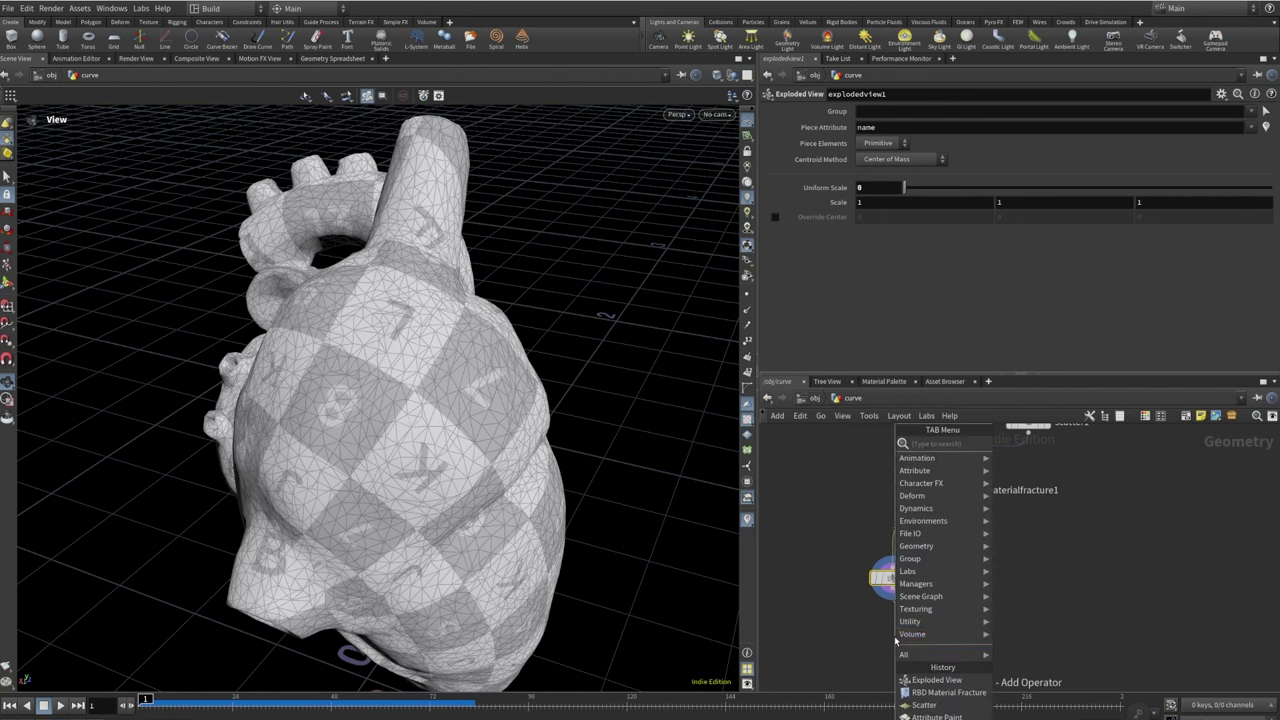
pyautogui.write('blast')
pyautogui.press('Return')
pyautogui.click(911, 637)
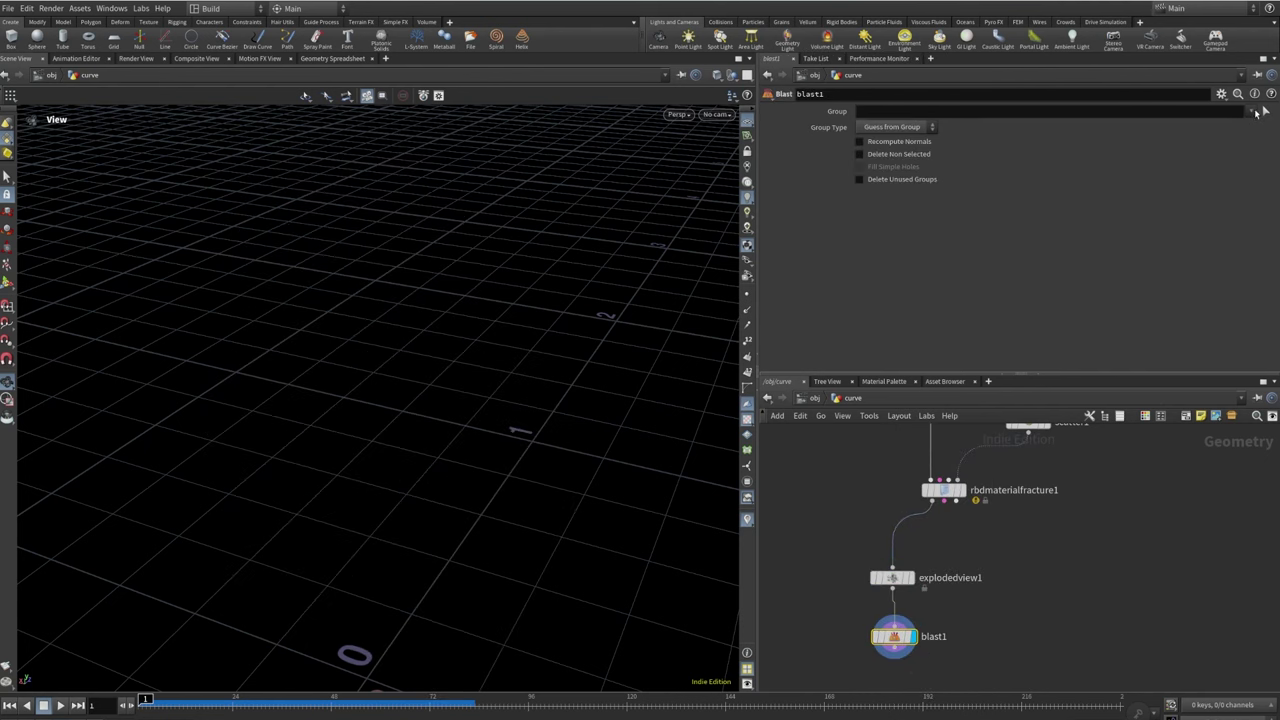
pyautogui.click(1257, 112)
pyautogui.click(1156, 160)
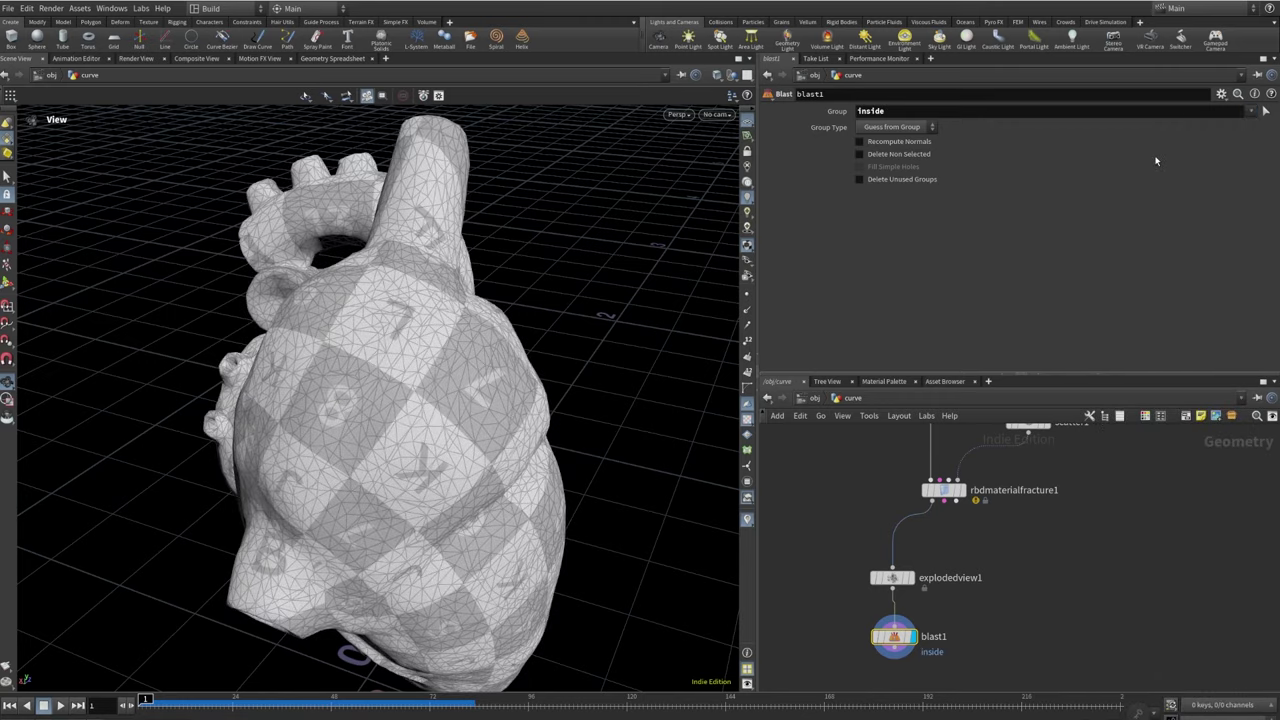
# Raise explodedview1's Uniform Scale to 1.331 and check the separated outer surface pieces from around the heart
pyautogui.click(905, 576)
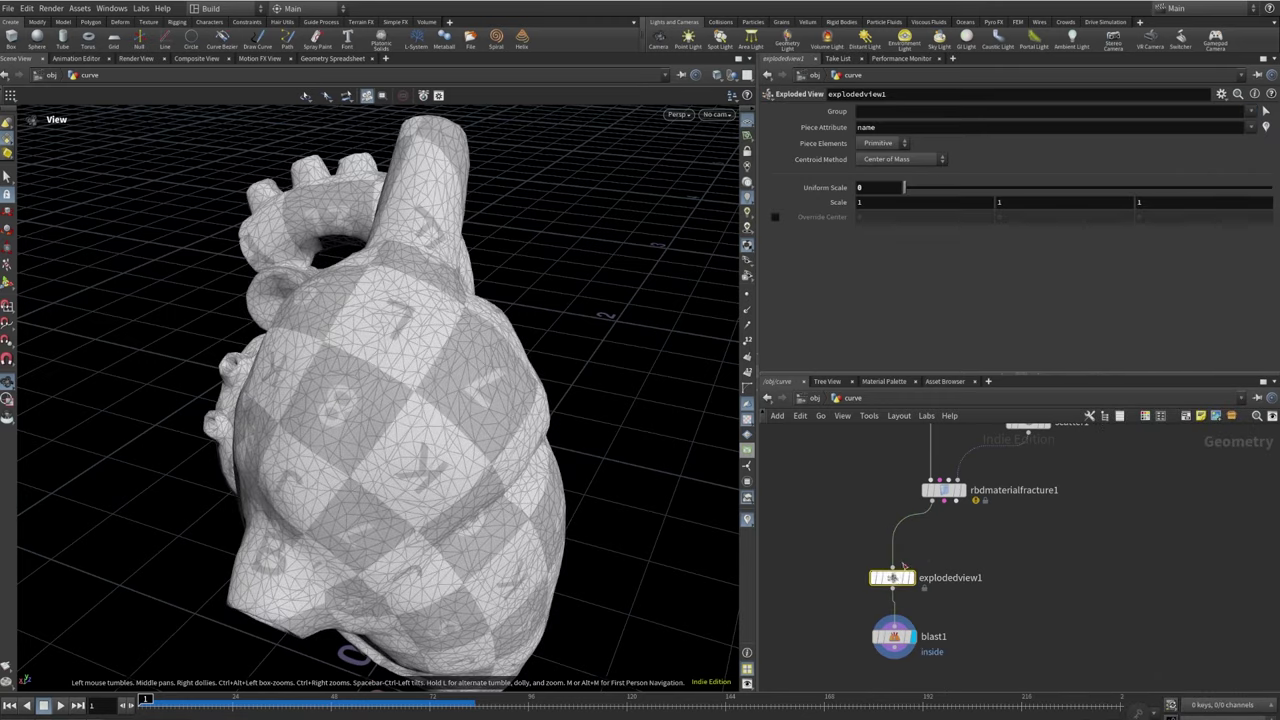
pyautogui.moveTo(905, 188); pyautogui.dragTo(1001, 188)
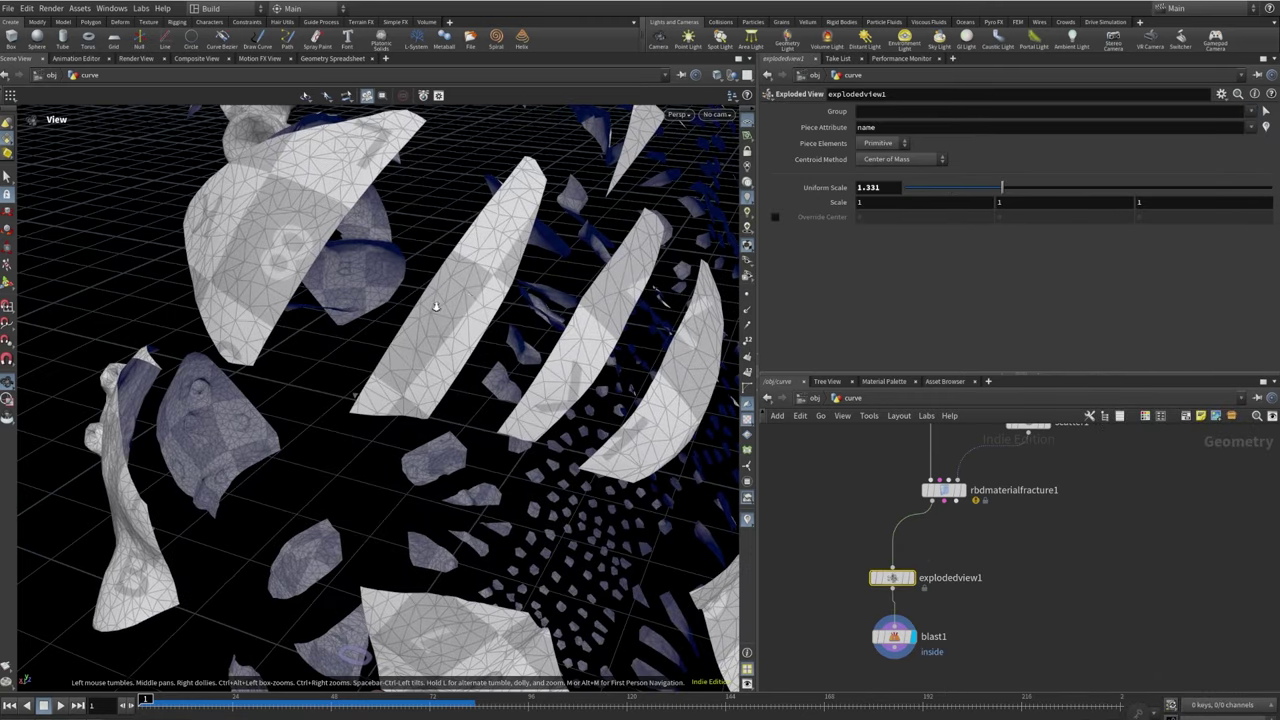
pyautogui.moveTo(435, 306); pyautogui.dragTo(390, 393)
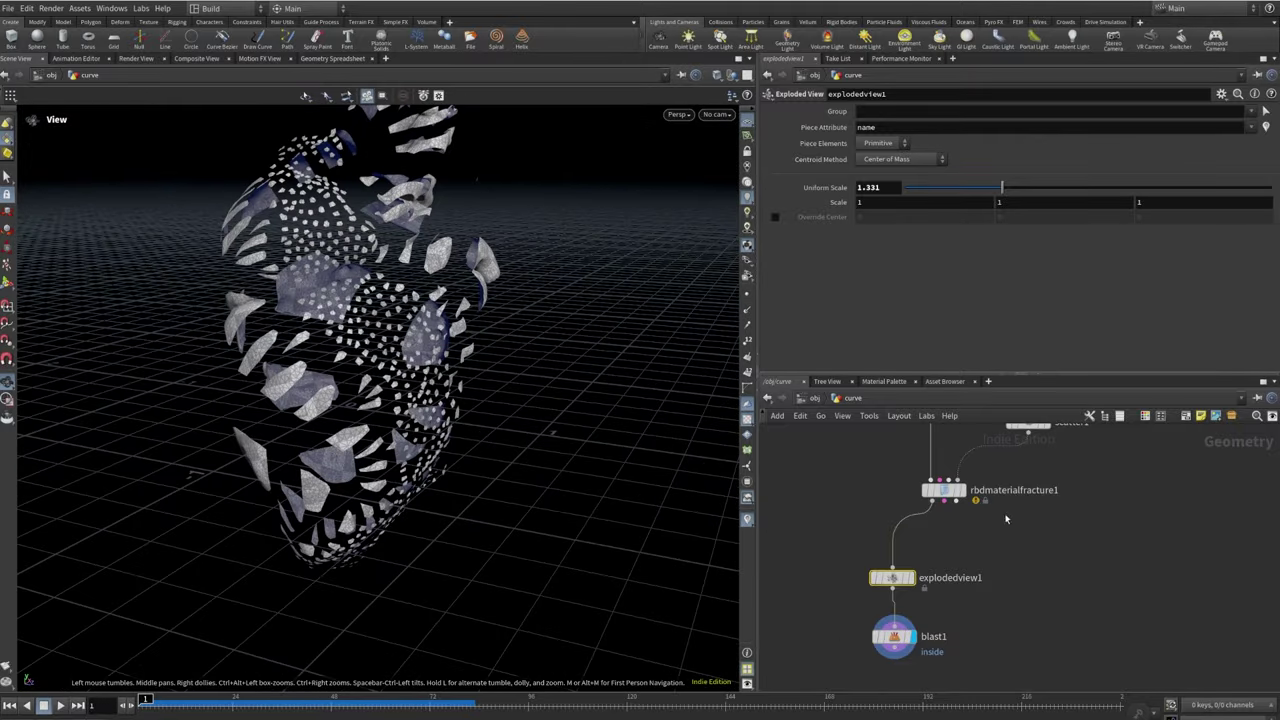
# Open rbdmaterialfracture1's geometry data in the Geometry Spreadsheet
pyautogui.click(944, 490)
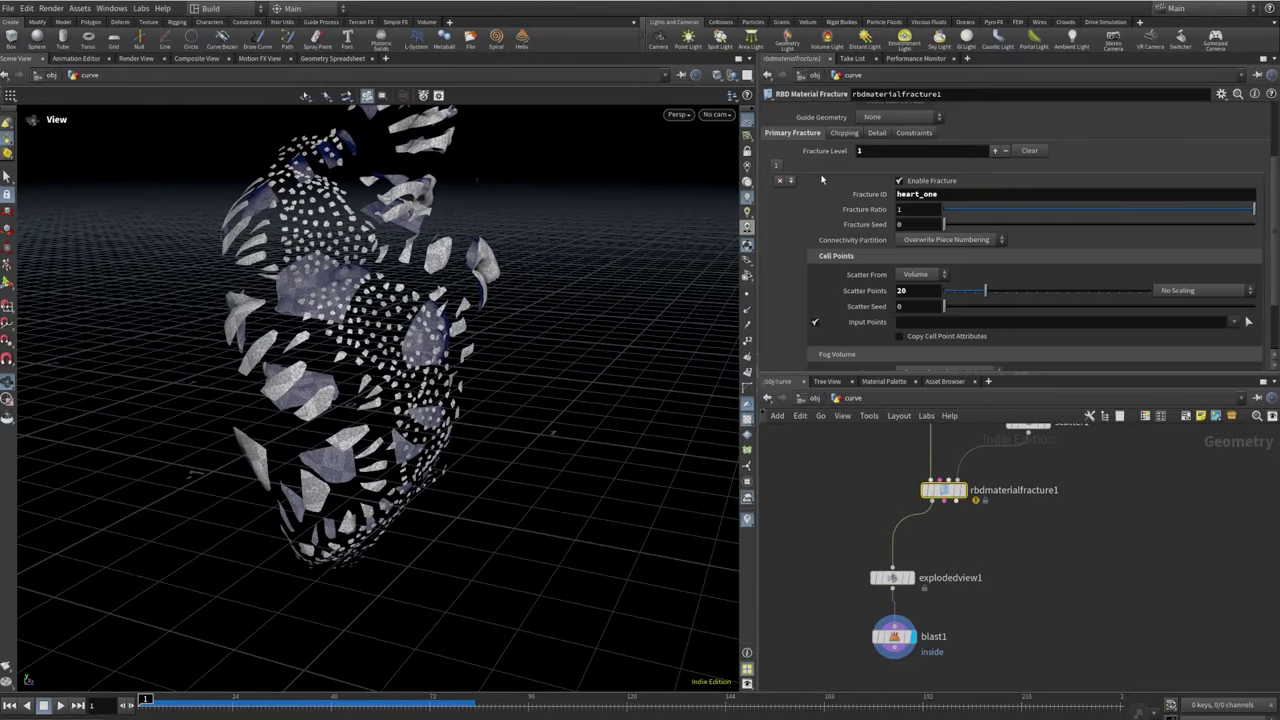
pyautogui.click(333, 58)
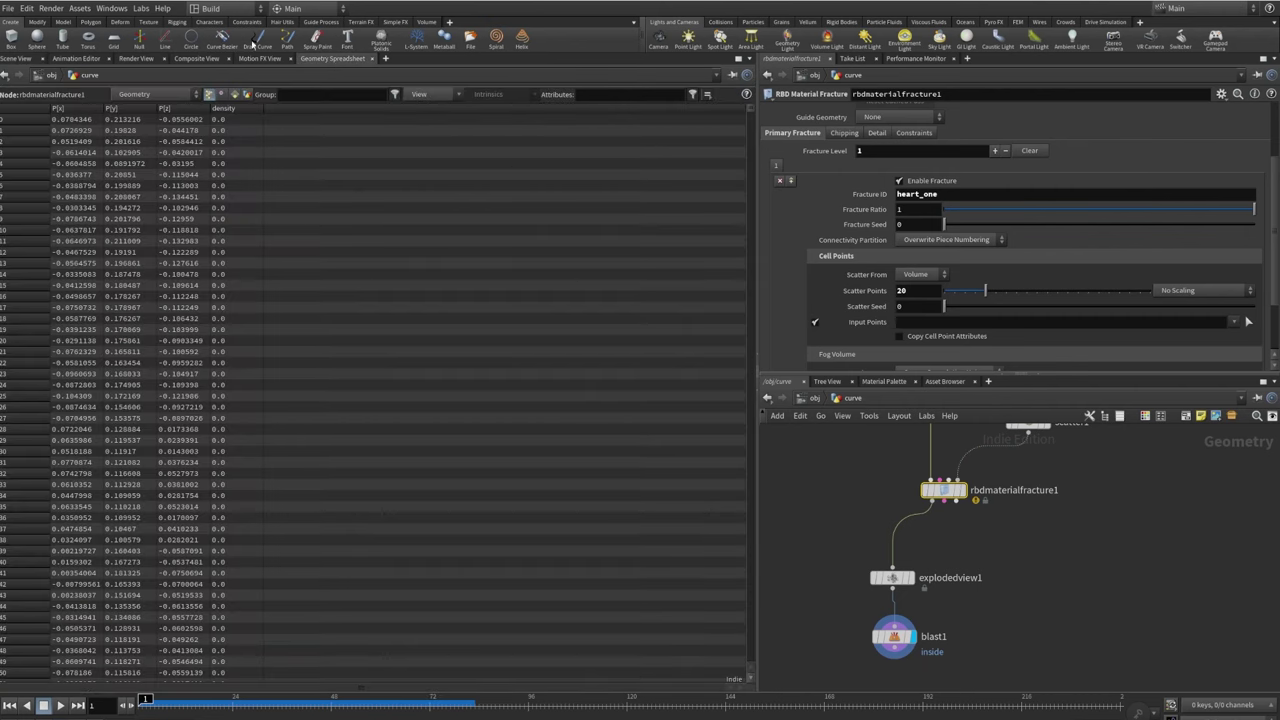
# Inspect the fractured geometry's primitive groups in the Geometry Spreadsheet, sorted by group membership, and return to the 3D view
pyautogui.click(234, 94)
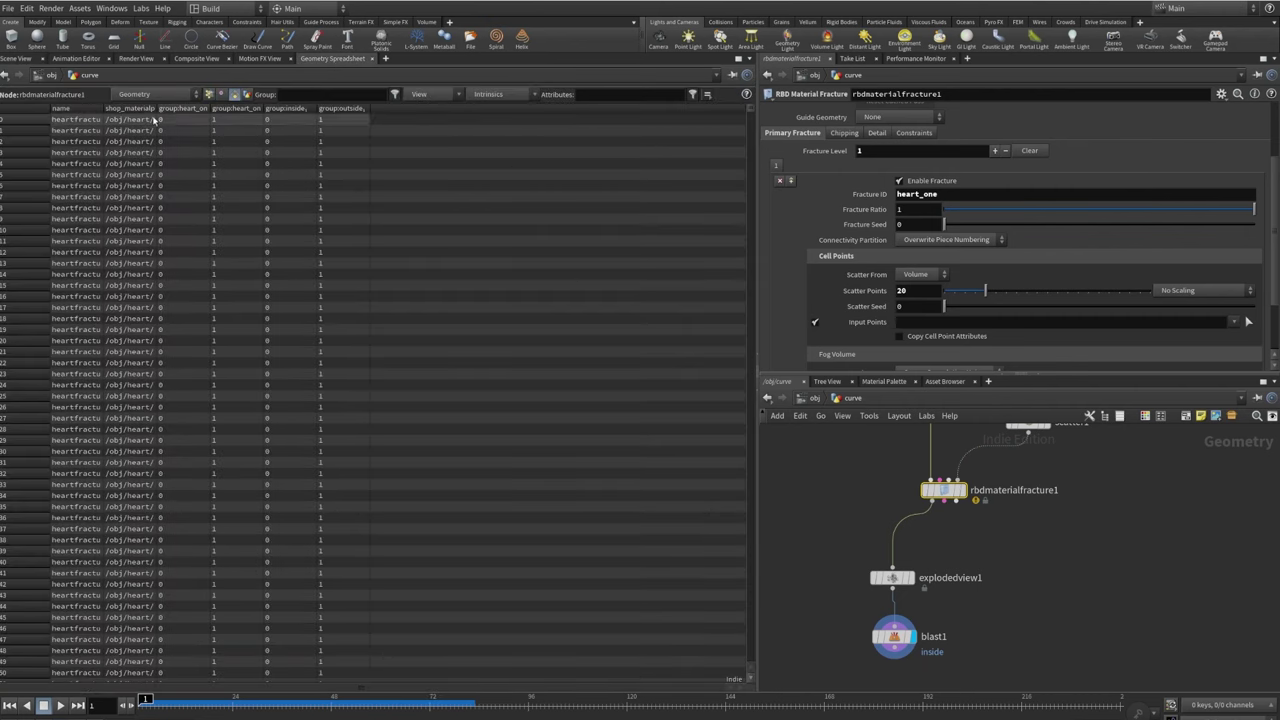
pyautogui.click(321, 108)
pyautogui.click(321, 108)
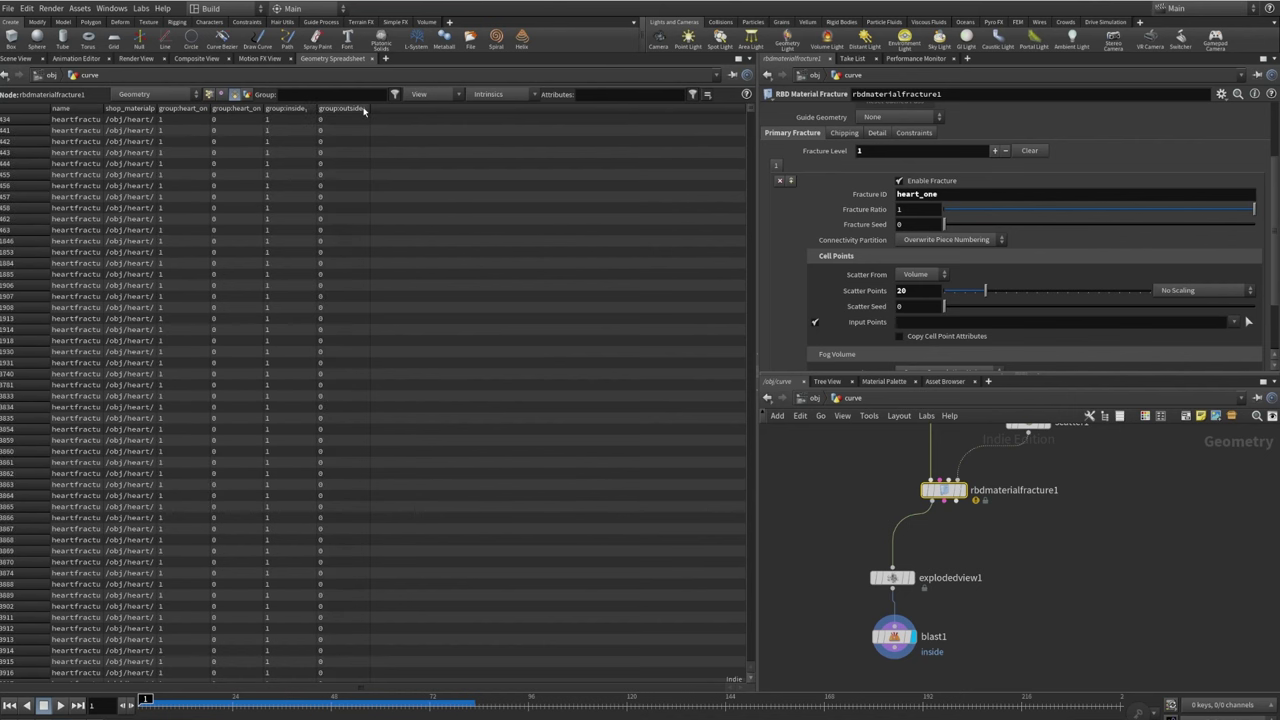
pyautogui.click(16, 58)
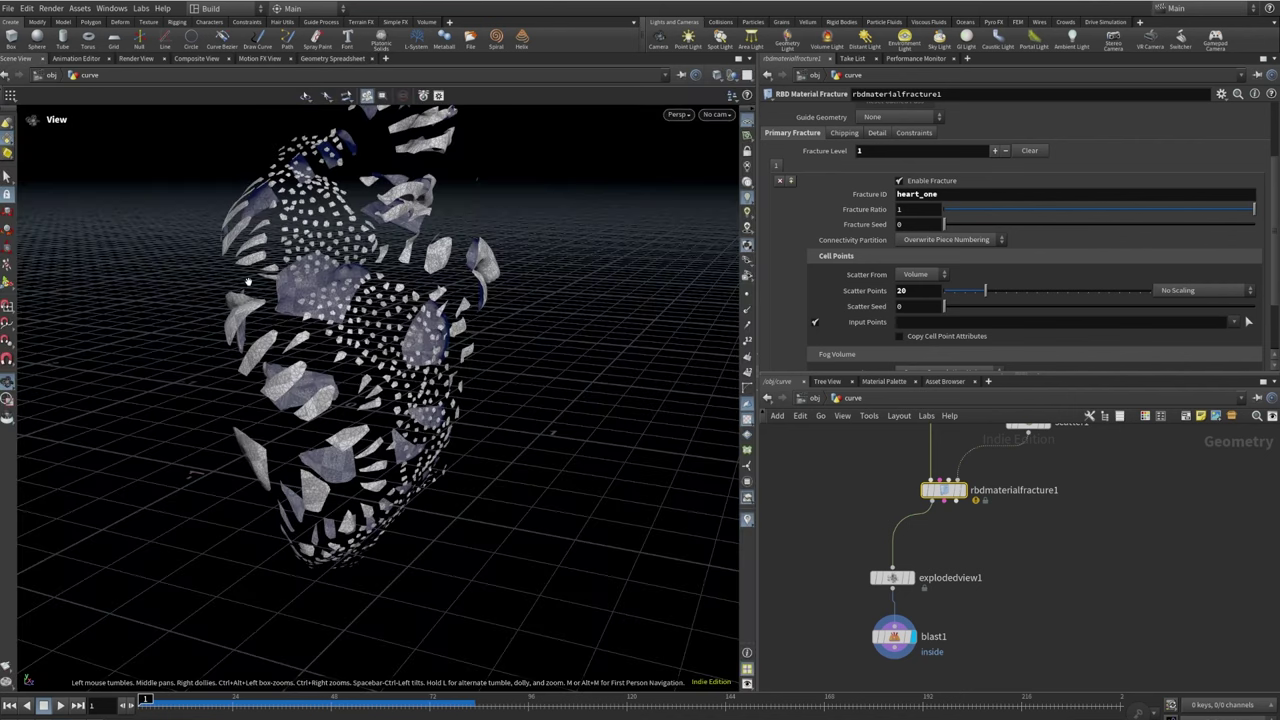
# Set the Uniform Scale of explodedview1 to 0
pyautogui.click(892, 578)
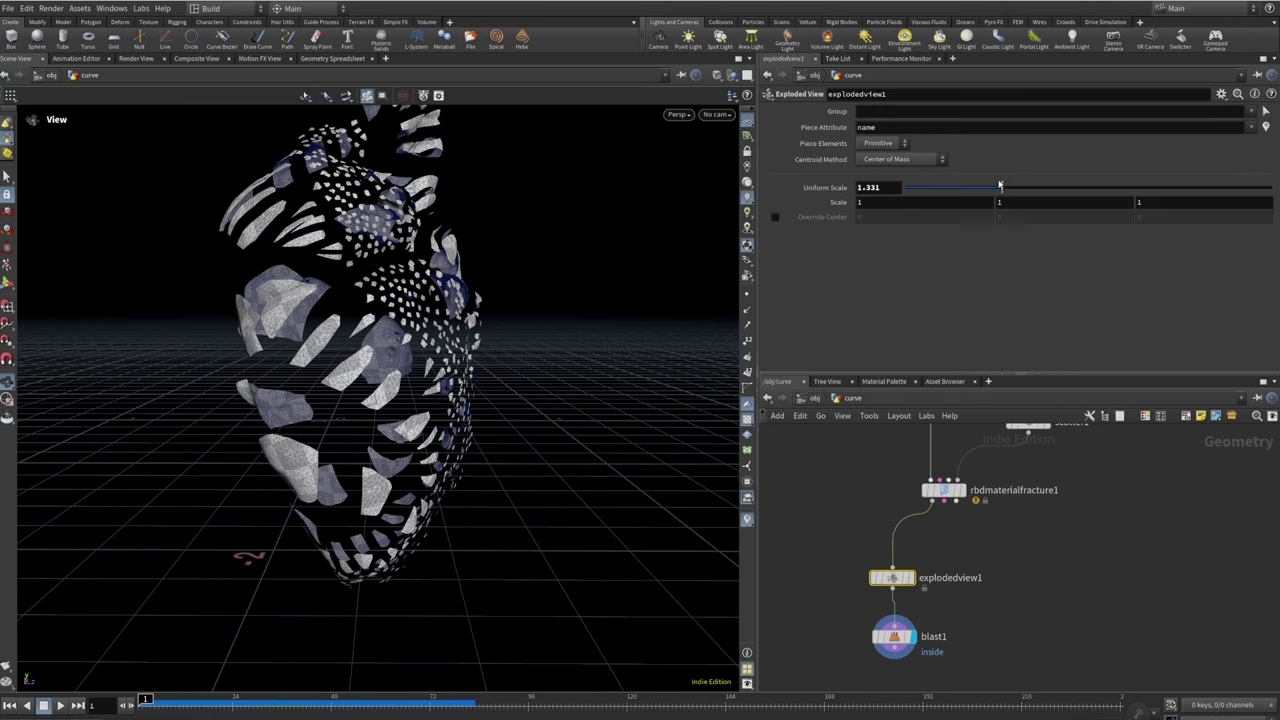
pyautogui.moveTo(1000, 187); pyautogui.dragTo(864, 196)
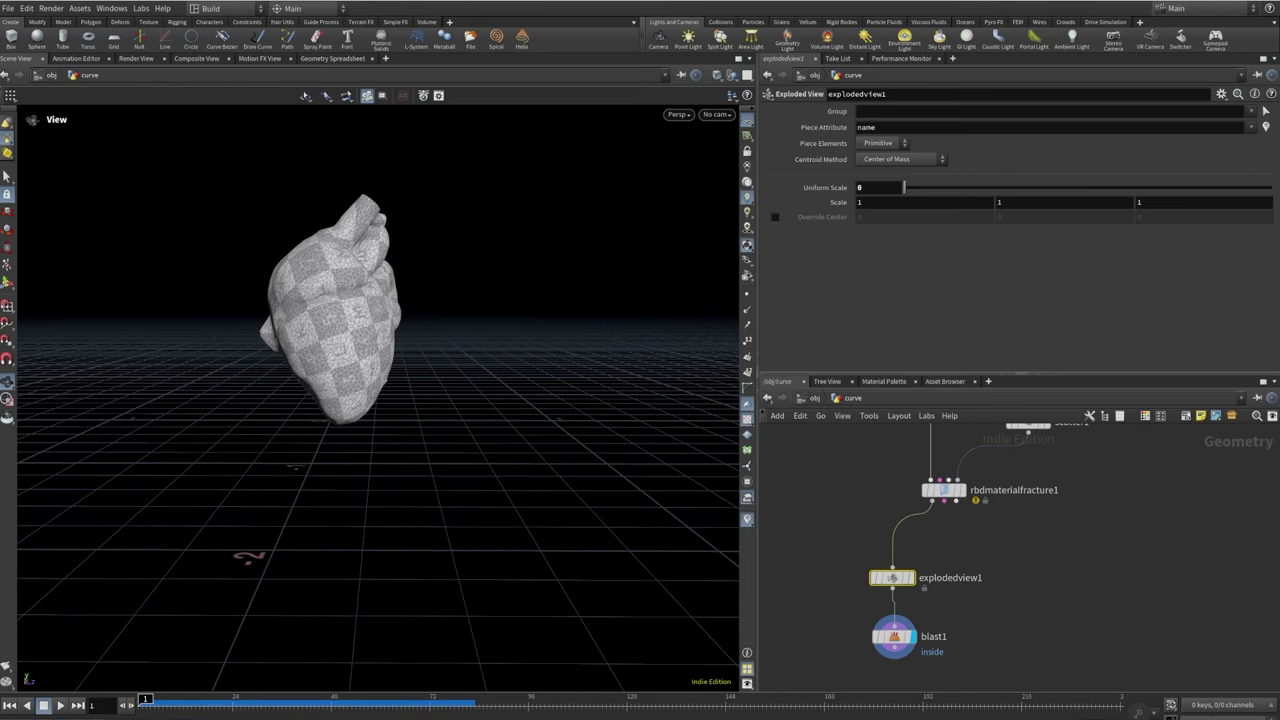
# Add a PolyExtrude node below blast1, wire blast1's output into its first input and make it the displayed node
pyautogui.moveTo(789, 620); pyautogui.dragTo(819, 516, button='middle')
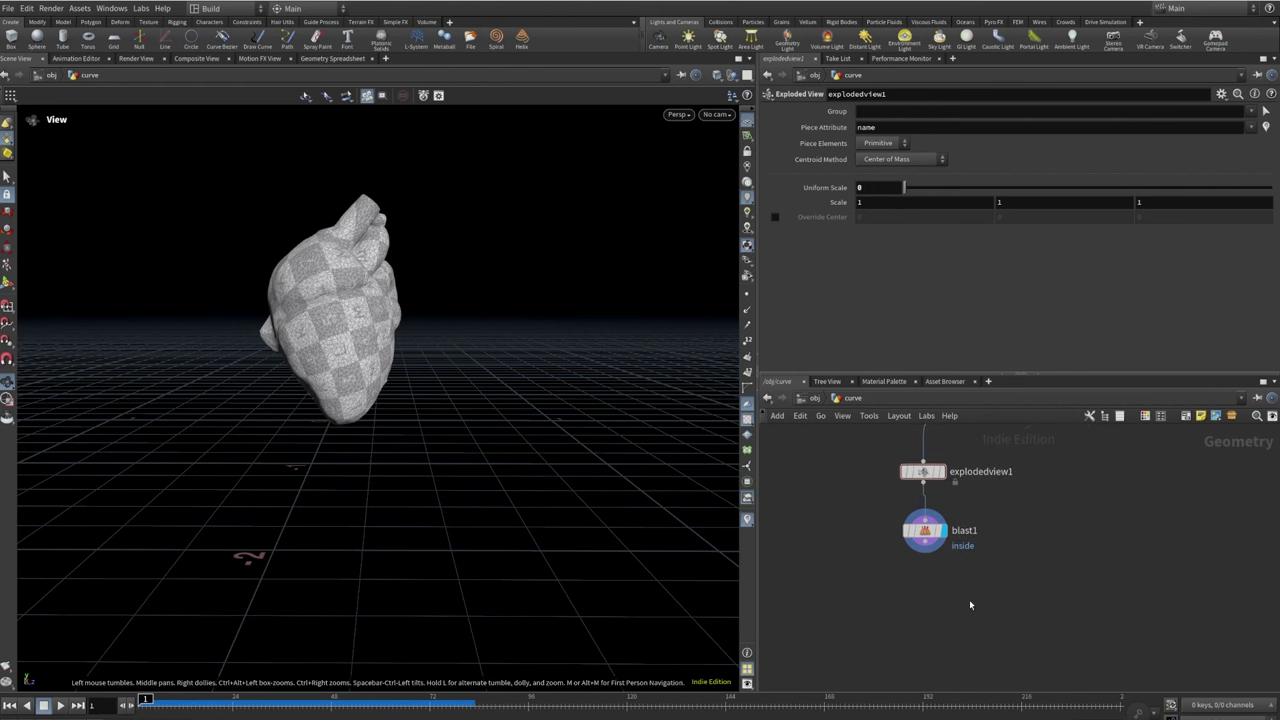
pyautogui.press('Tab')
pyautogui.write('polyex')
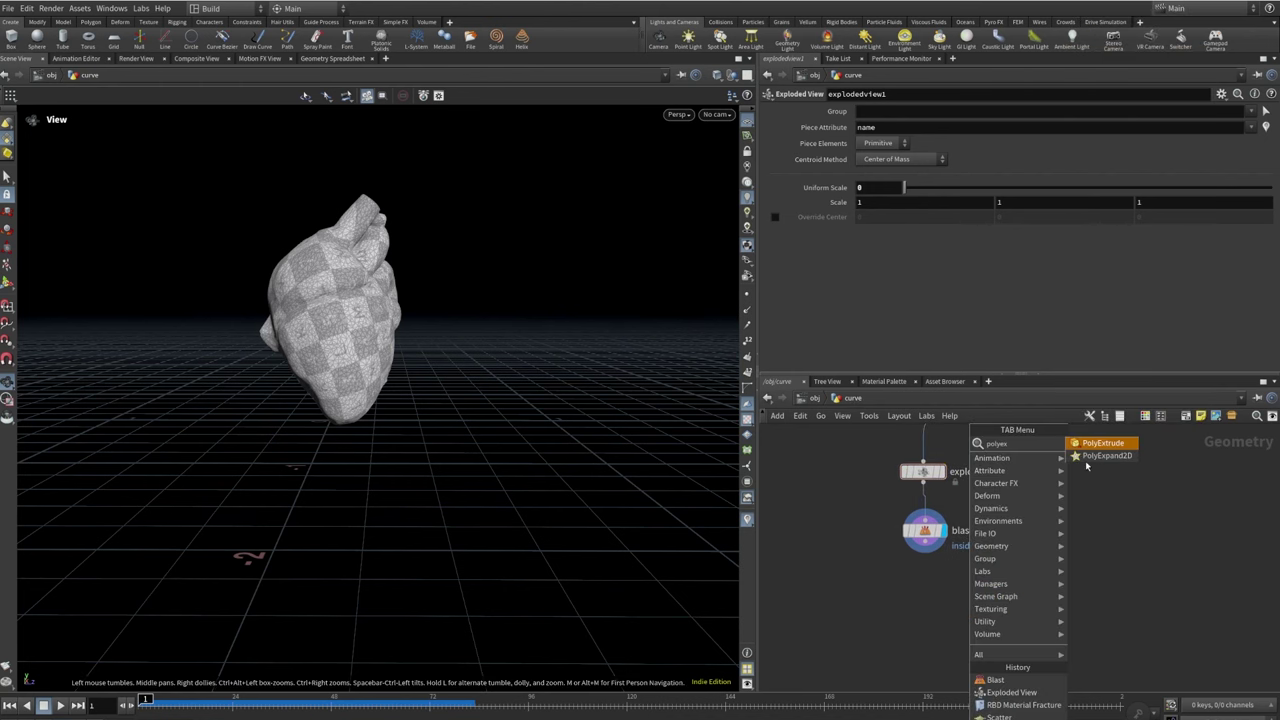
pyautogui.press('Return')
pyautogui.click(967, 603)
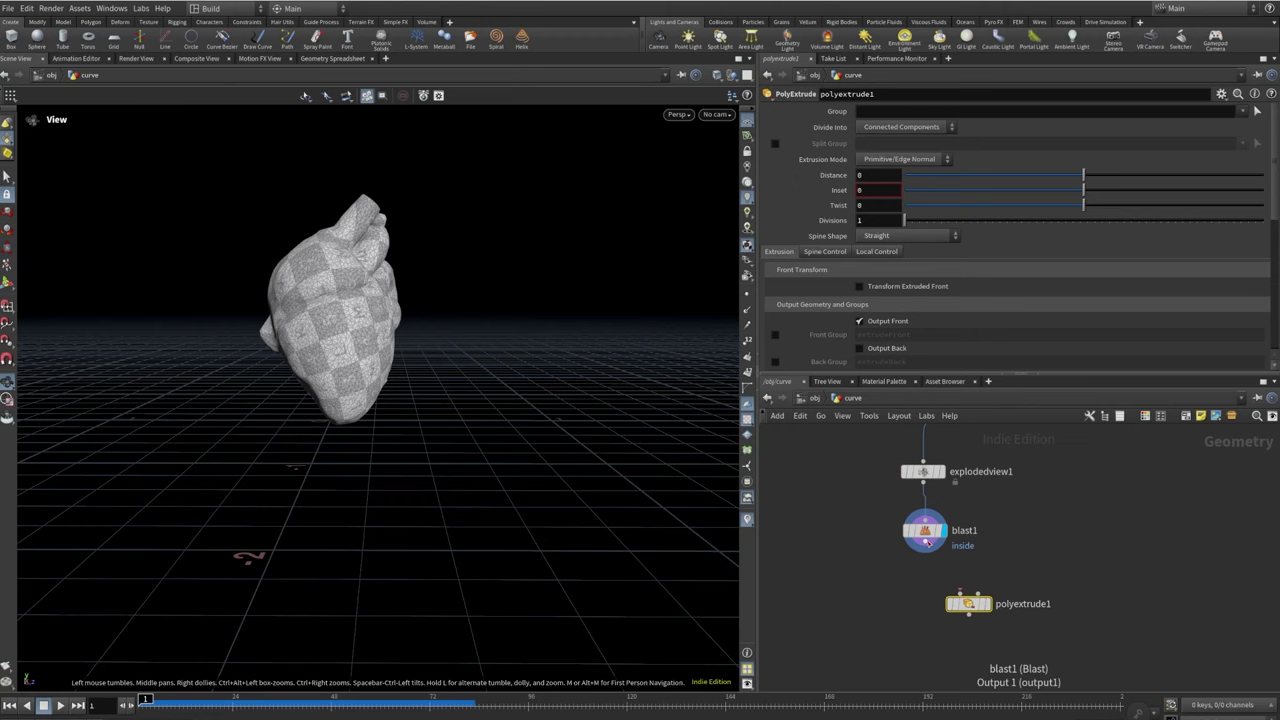
pyautogui.moveTo(925, 553); pyautogui.dragTo(977, 592)
pyautogui.click(961, 593)
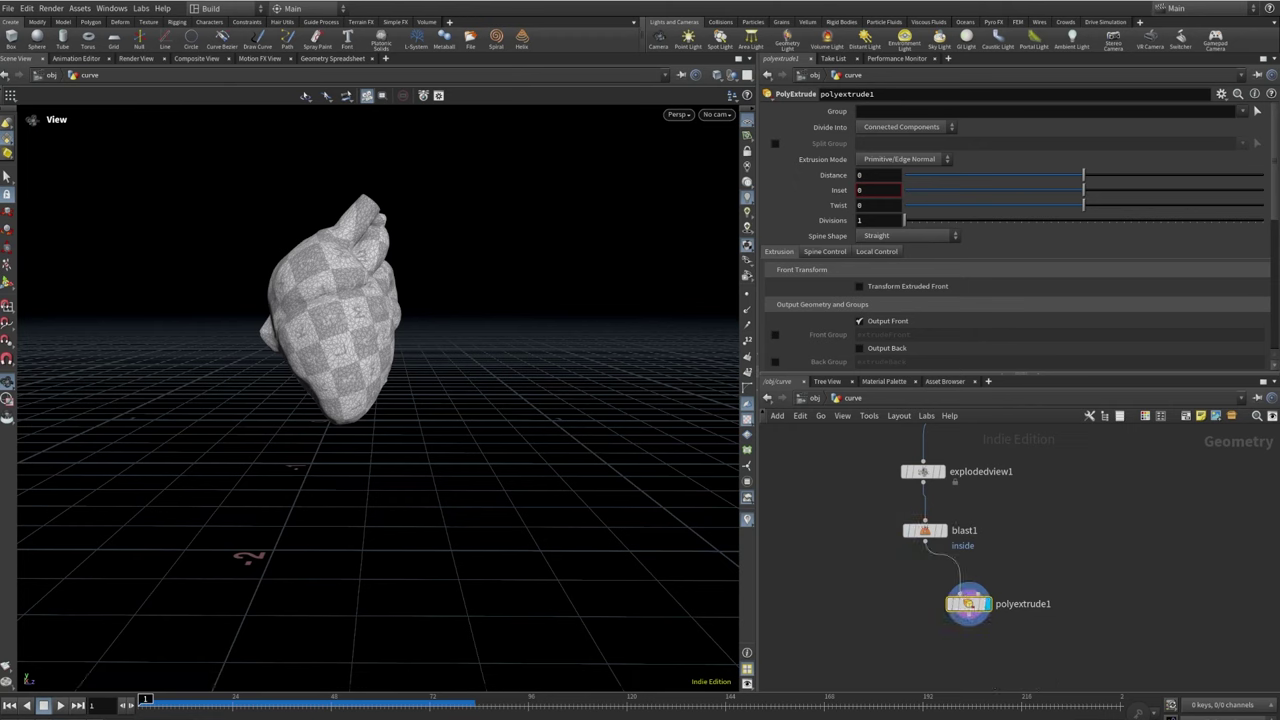
# Set the PolyExtrude distance to 0.002
pyautogui.click(872, 176)
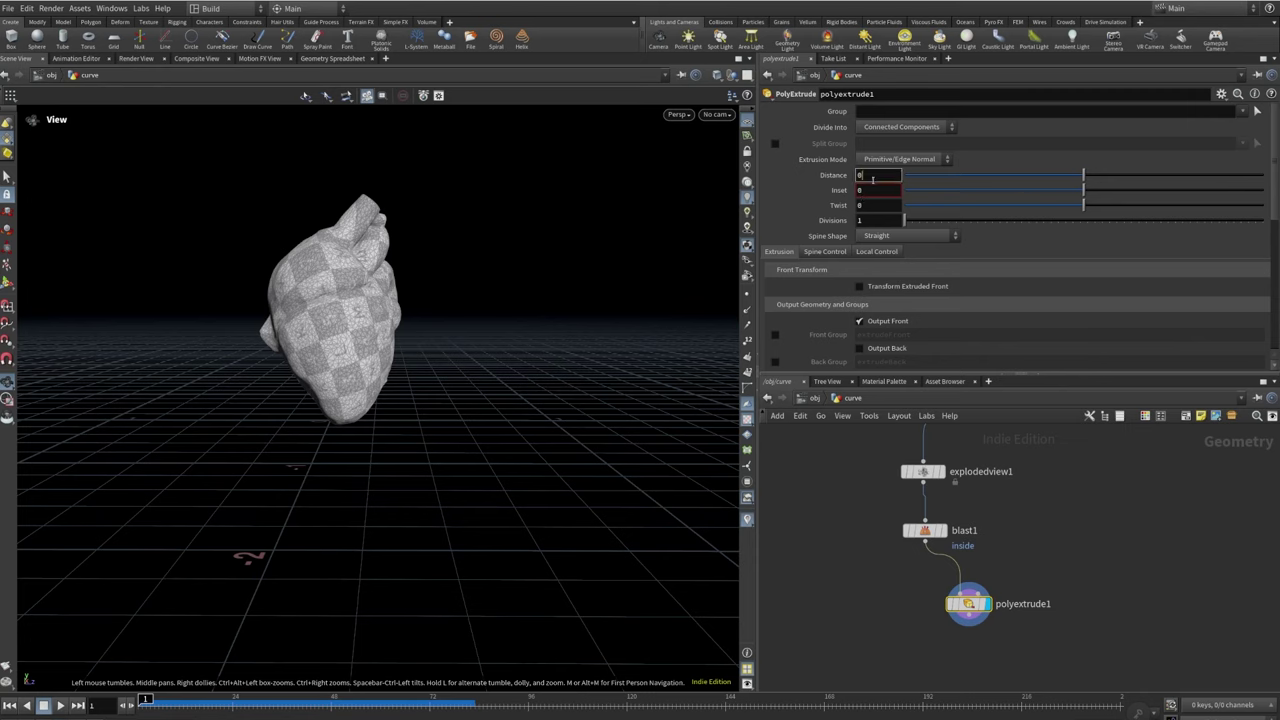
pyautogui.write('0.002')
pyautogui.press('Return')
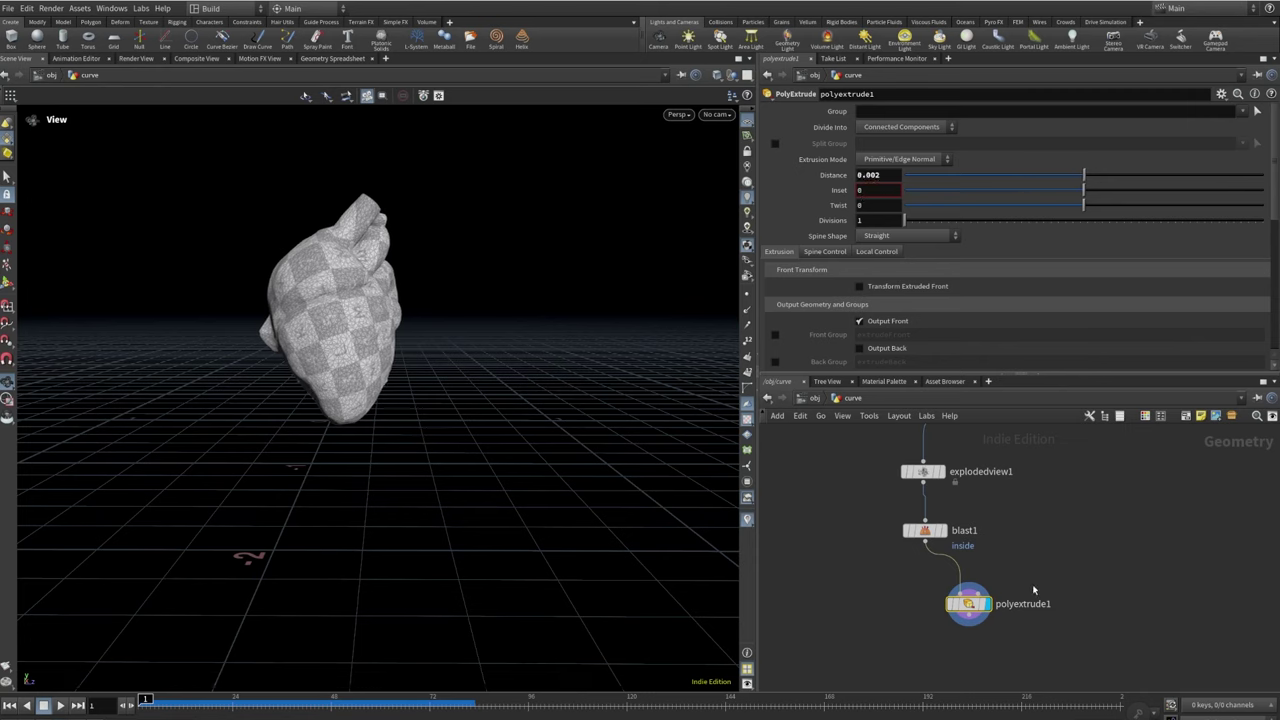
# Align polyextrude1 under blast1 and add an Attribute Wrangle node connected to its output
pyautogui.moveTo(1035, 591); pyautogui.dragTo(1029, 540, button='middle')
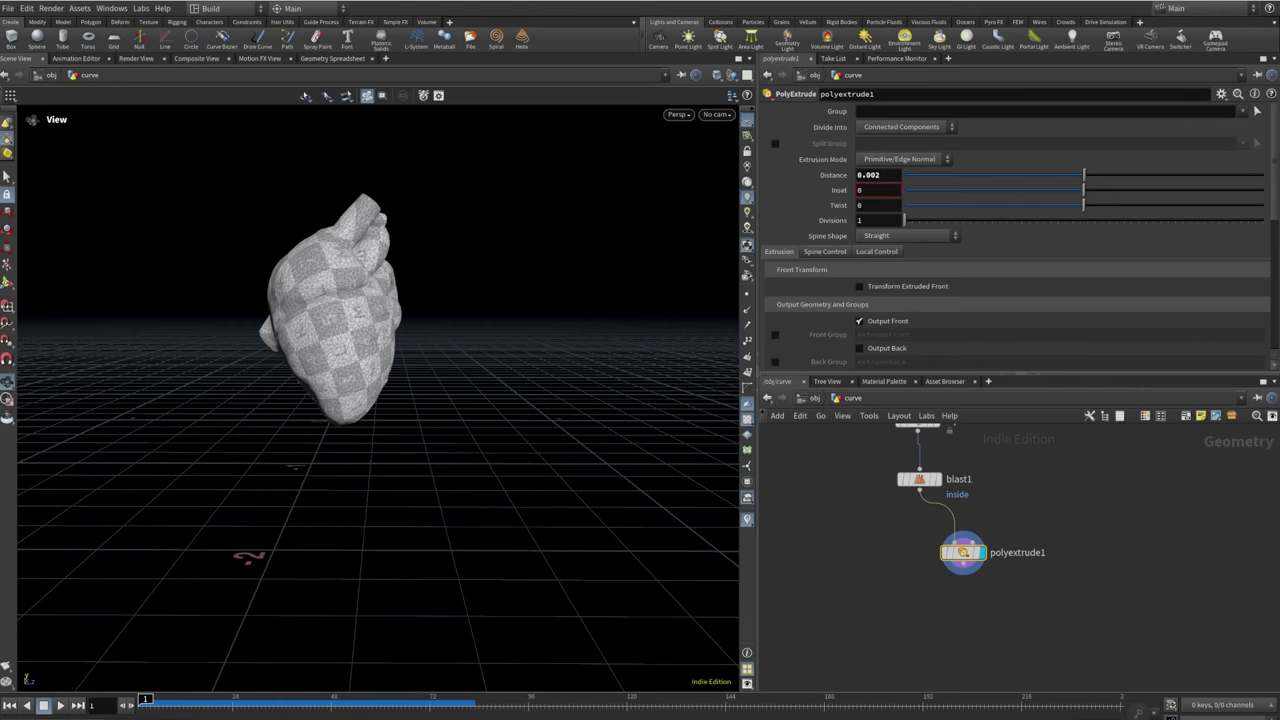
pyautogui.moveTo(963, 552); pyautogui.dragTo(926, 532)
pyautogui.click(926, 548)
pyautogui.click(927, 575)
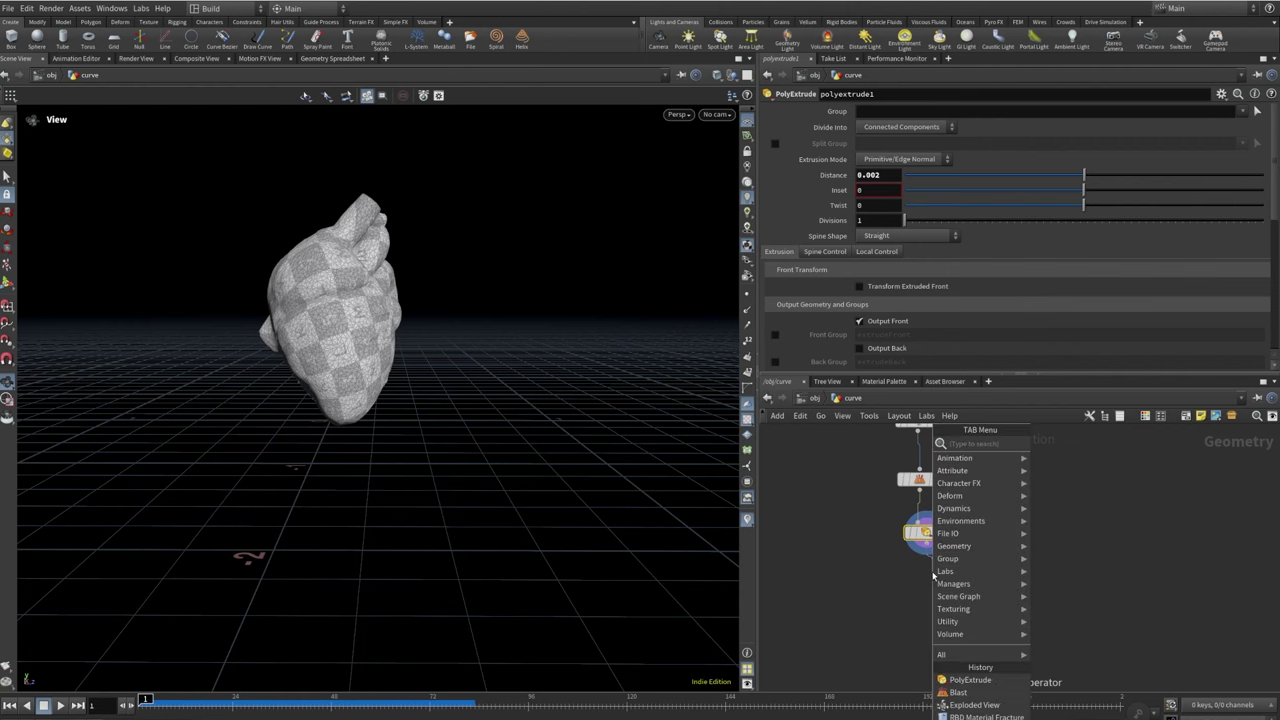
pyautogui.write('attwr')
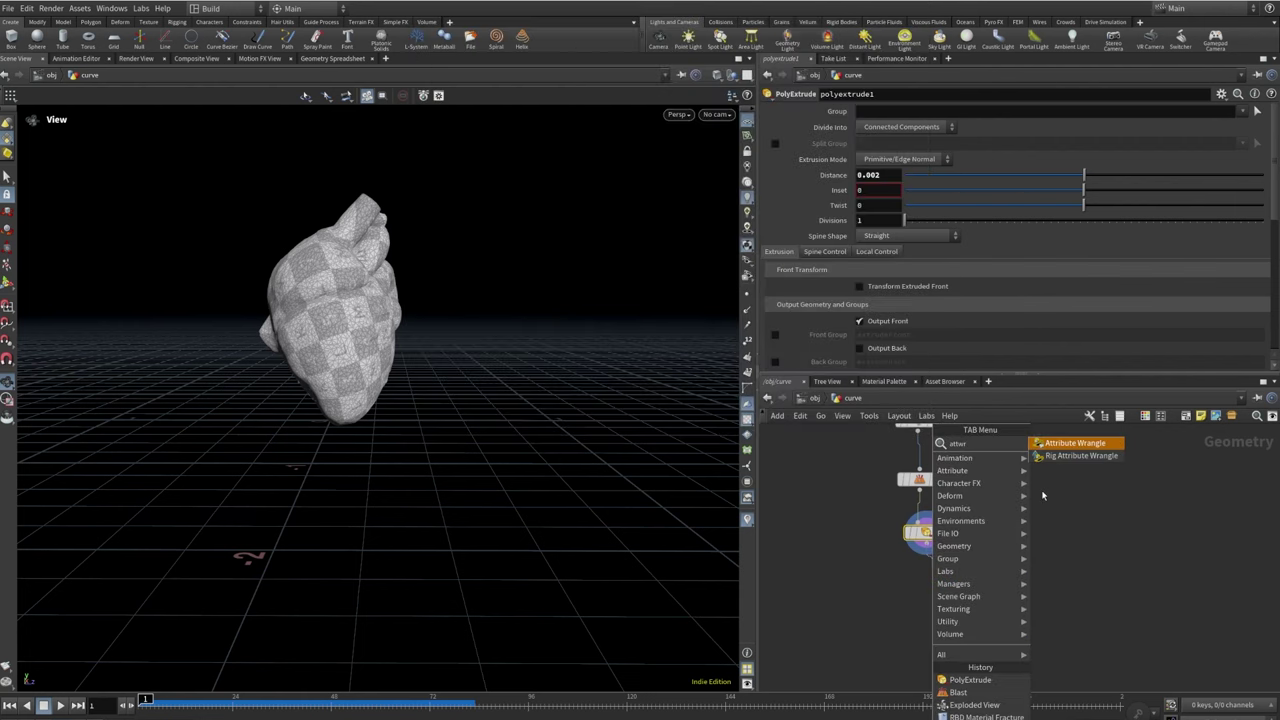
pyautogui.click(1087, 445)
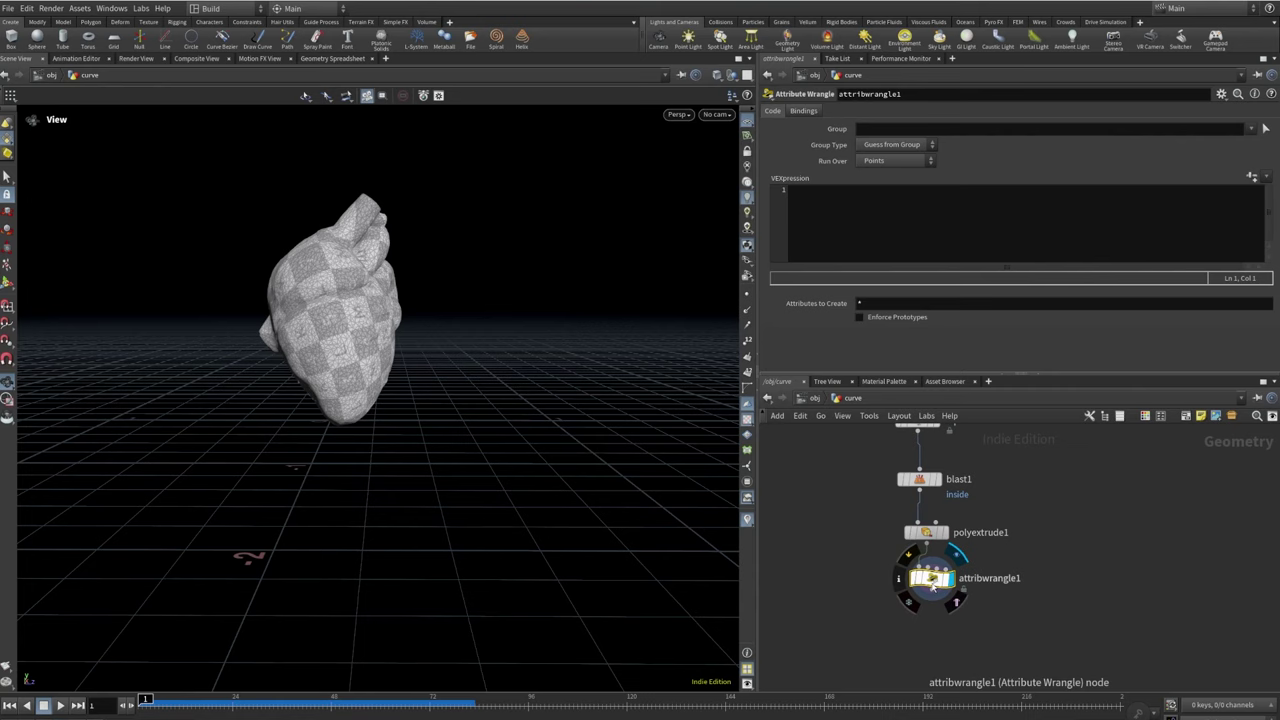
# Write an if block in the wrangle's VEXpression with the condition (i@group_outside != 1)
pyautogui.click(936, 194)
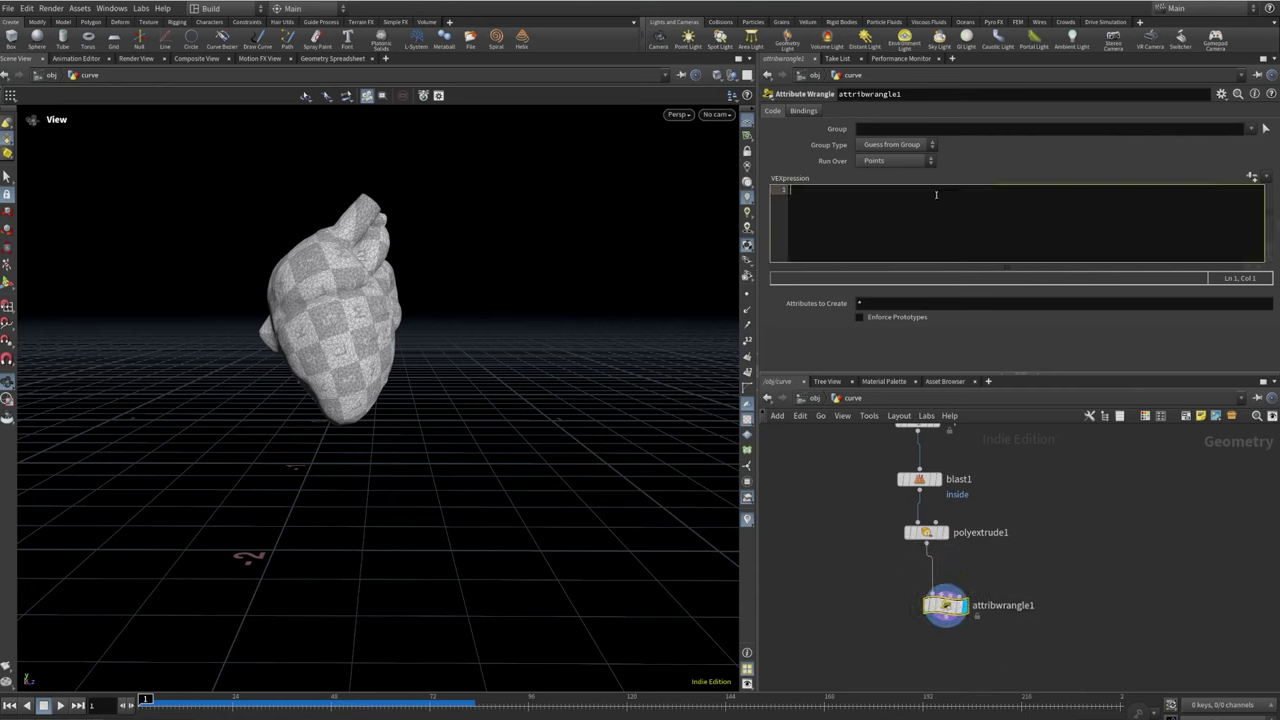
pyautogui.write('if ')
pyautogui.write('(')
pyautogui.write('i@group')
pyautogui.write('_outside')
pyautogui.write('=')
pyautogui.write('==')
pyautogui.write('1)')
pyautogui.write('{')
pyautogui.press('Return')
pyautogui.press('Return')
pyautogui.write('}')
# Fill the if block's body with the statement i@group_inside = 1;
pyautogui.press('Up')
pyautogui.write('i@group')
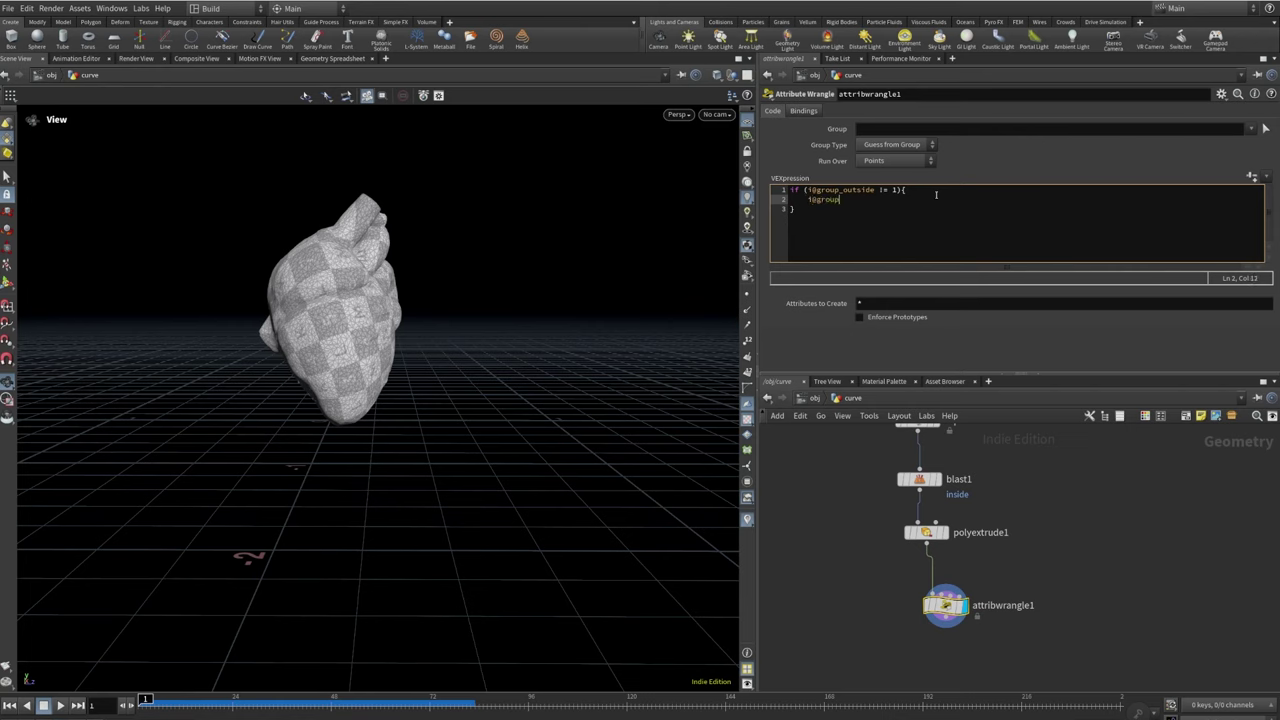
pyautogui.write('_inside = 1;')
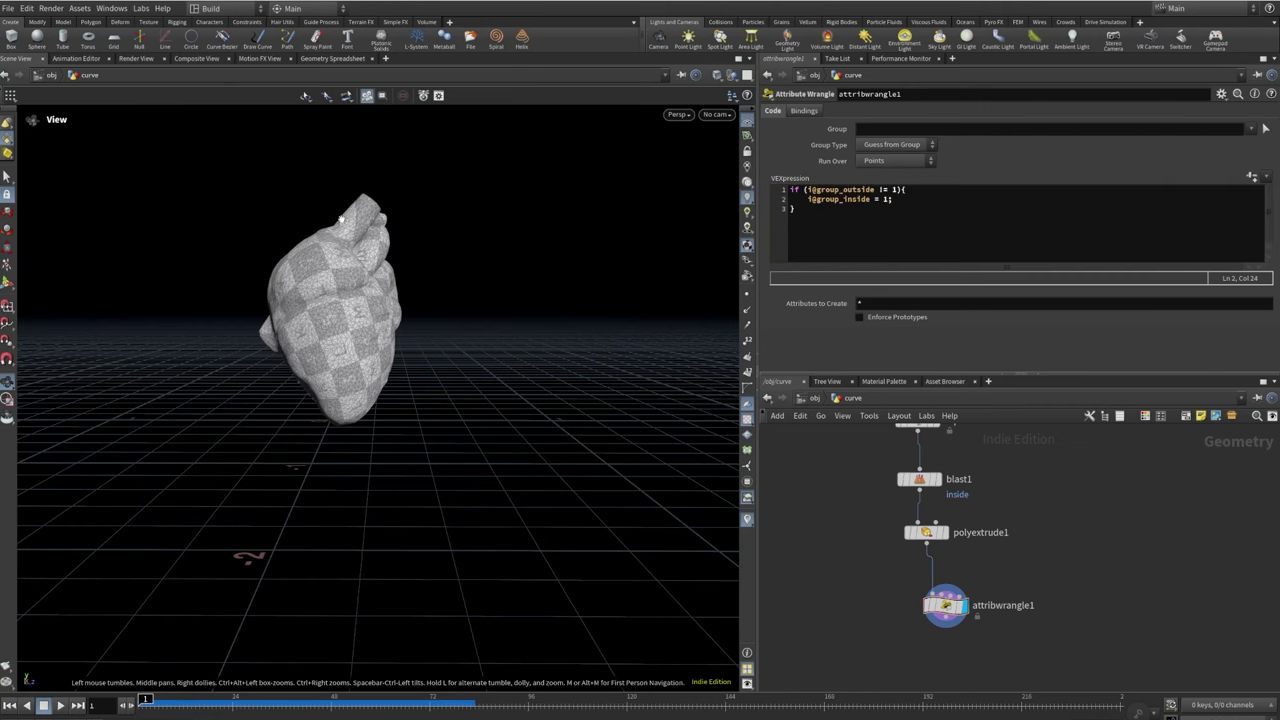
# Check the inside group in the Geometry Spreadsheet and set the wrangle to run over Primitives
pyautogui.click(333, 58)
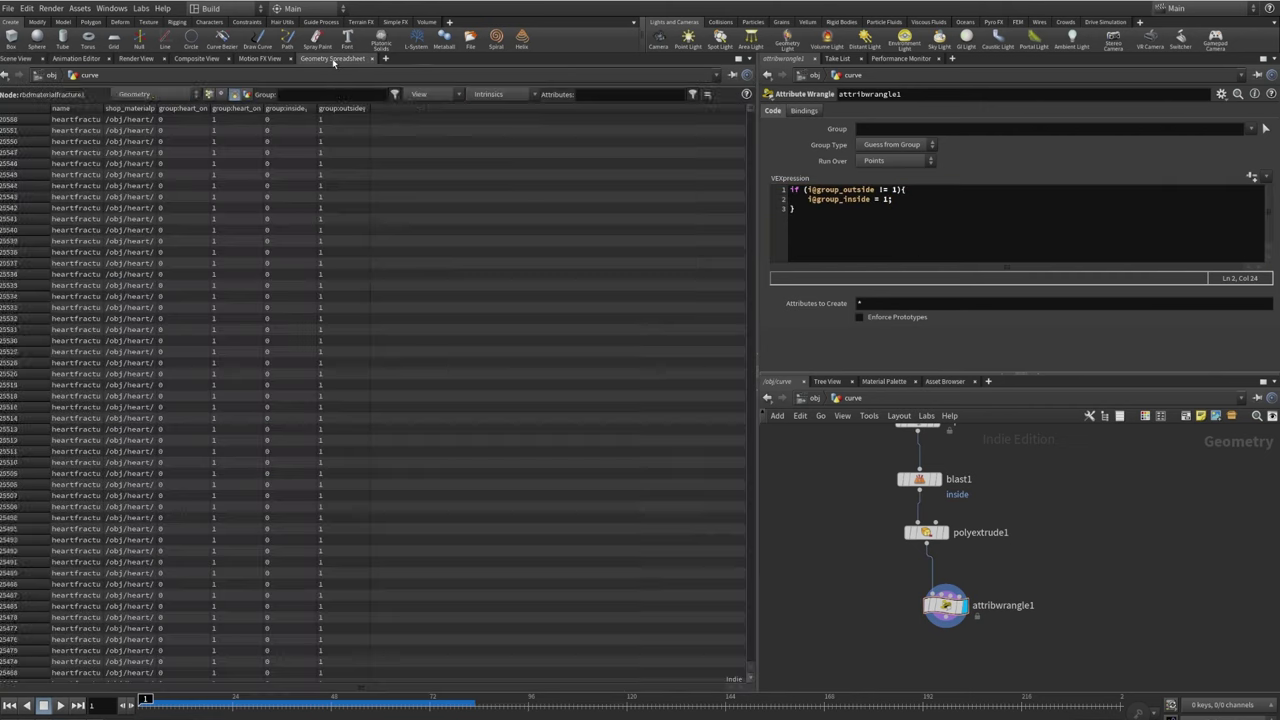
pyautogui.click(313, 108)
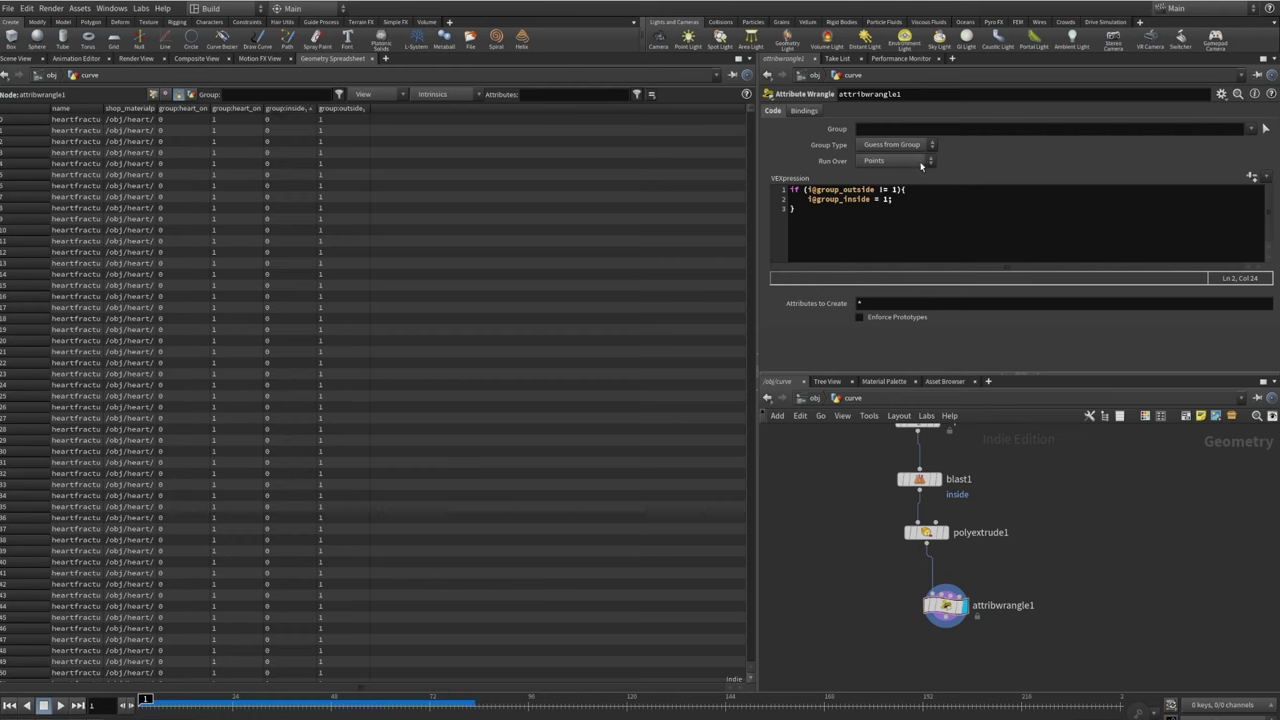
pyautogui.click(897, 160)
pyautogui.click(893, 174)
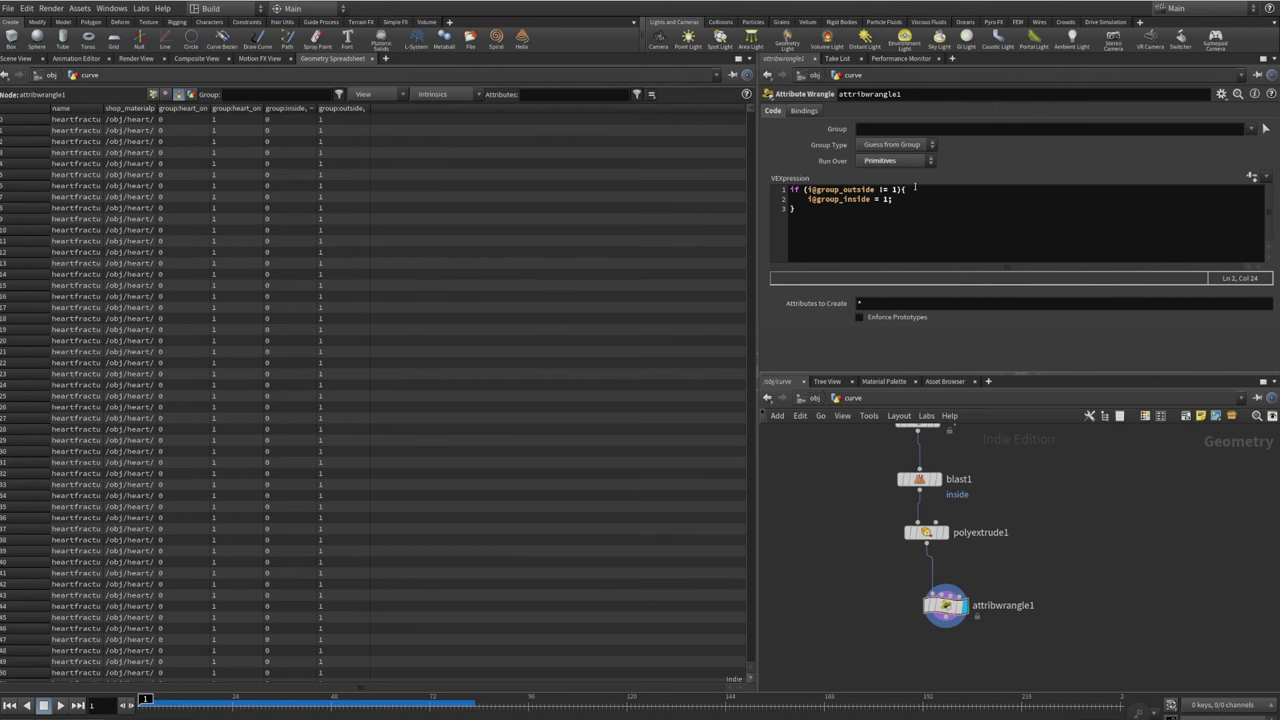
# Sort the spreadsheet by the inside group, examine its values and widen the heart_one group columns to read their full names
pyautogui.click(310, 108)
pyautogui.click(290, 119)
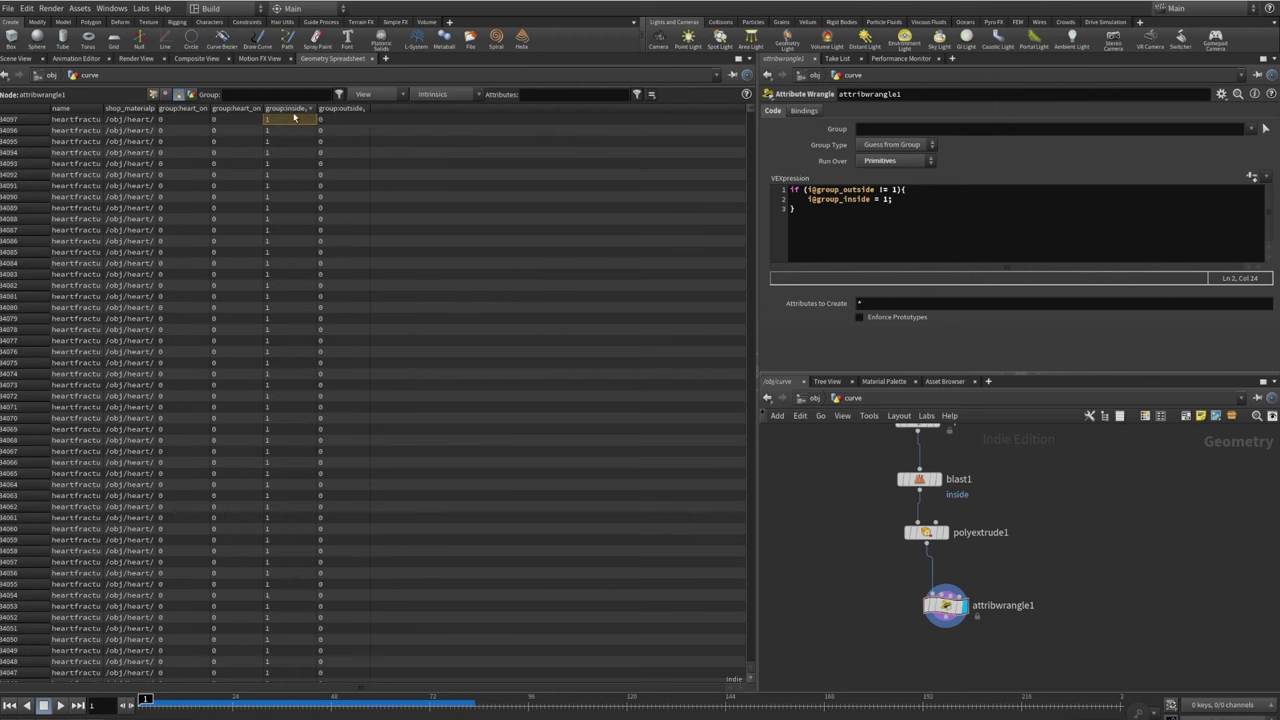
pyautogui.click(290, 141)
pyautogui.click(14, 58)
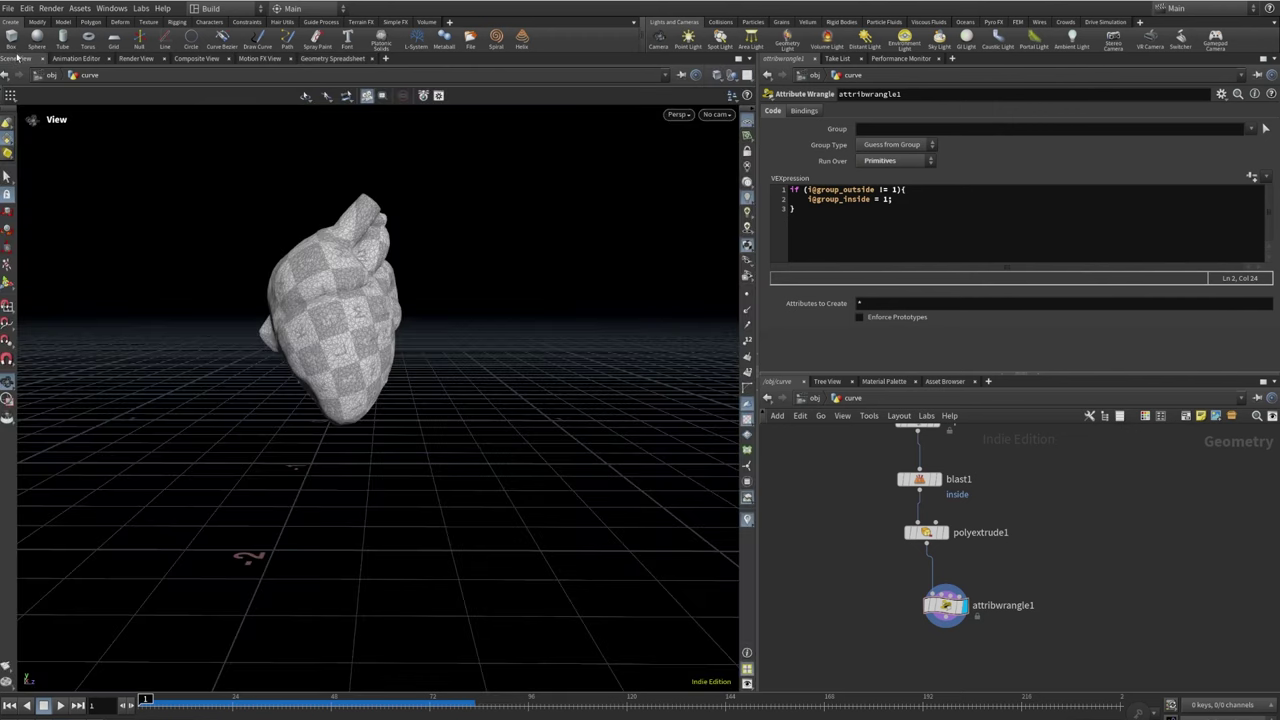
pyautogui.click(318, 60)
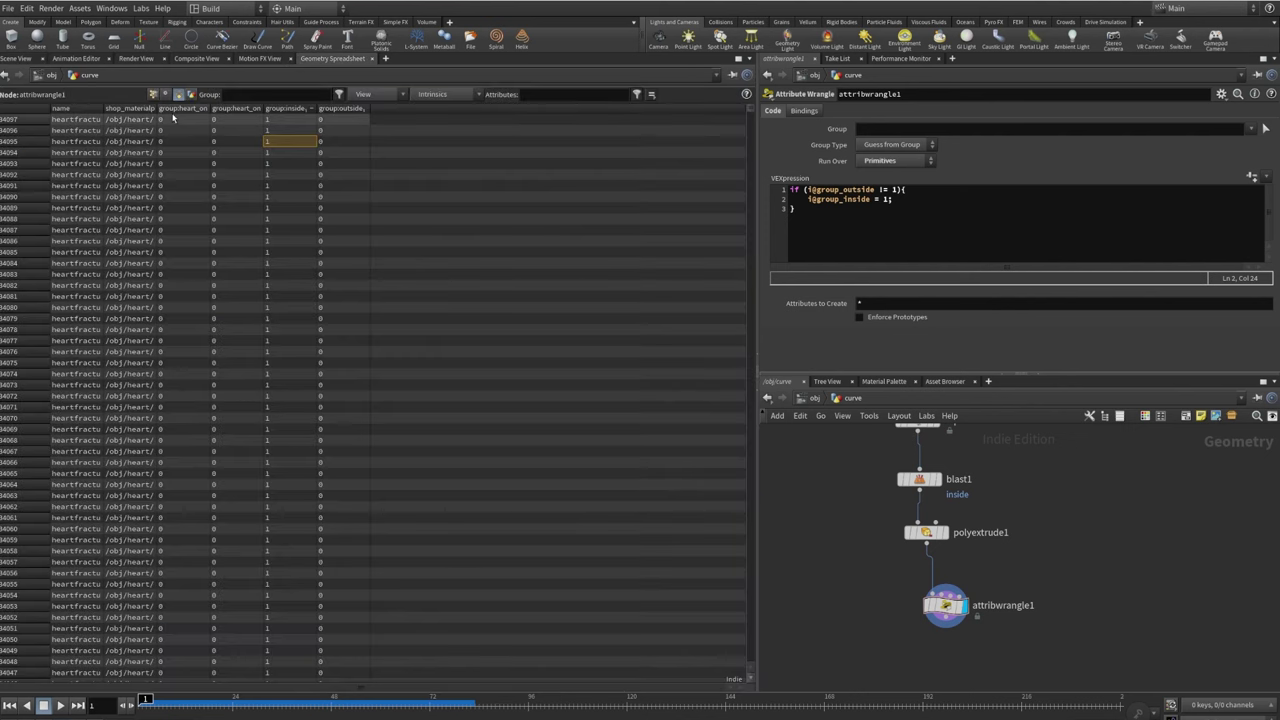
pyautogui.moveTo(210, 108); pyautogui.dragTo(457, 108)
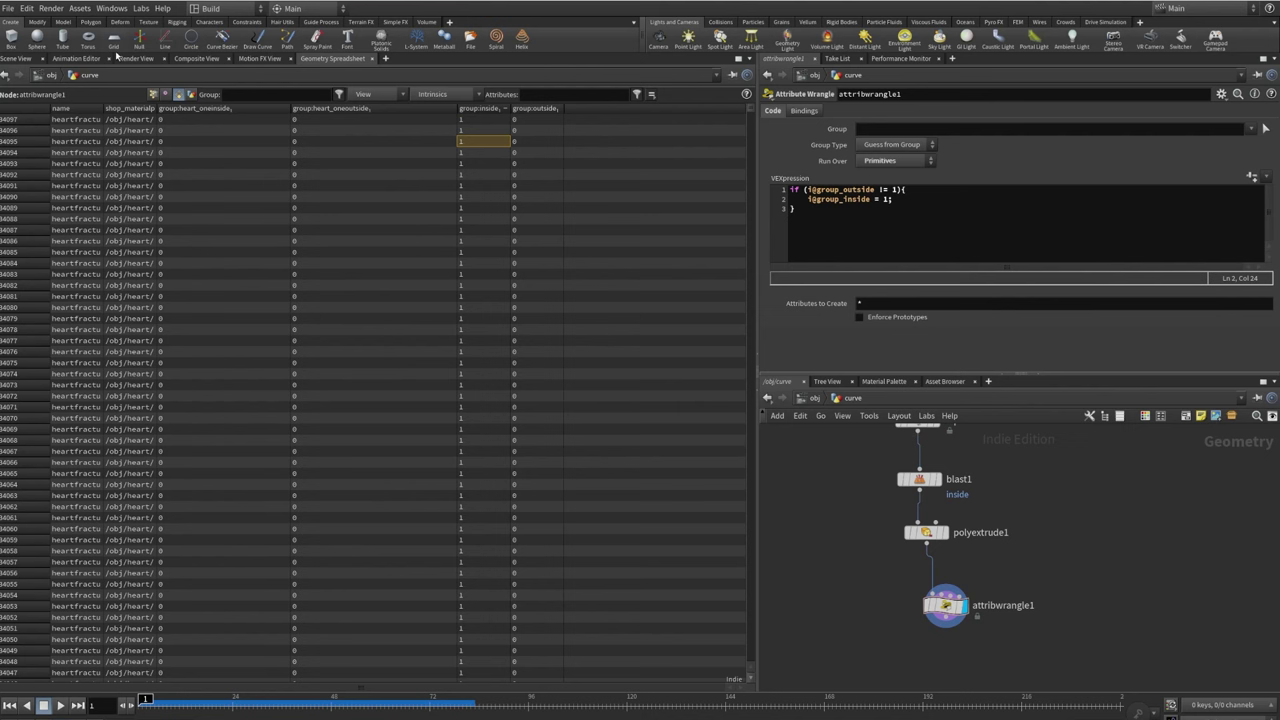
pyautogui.click(14, 58)
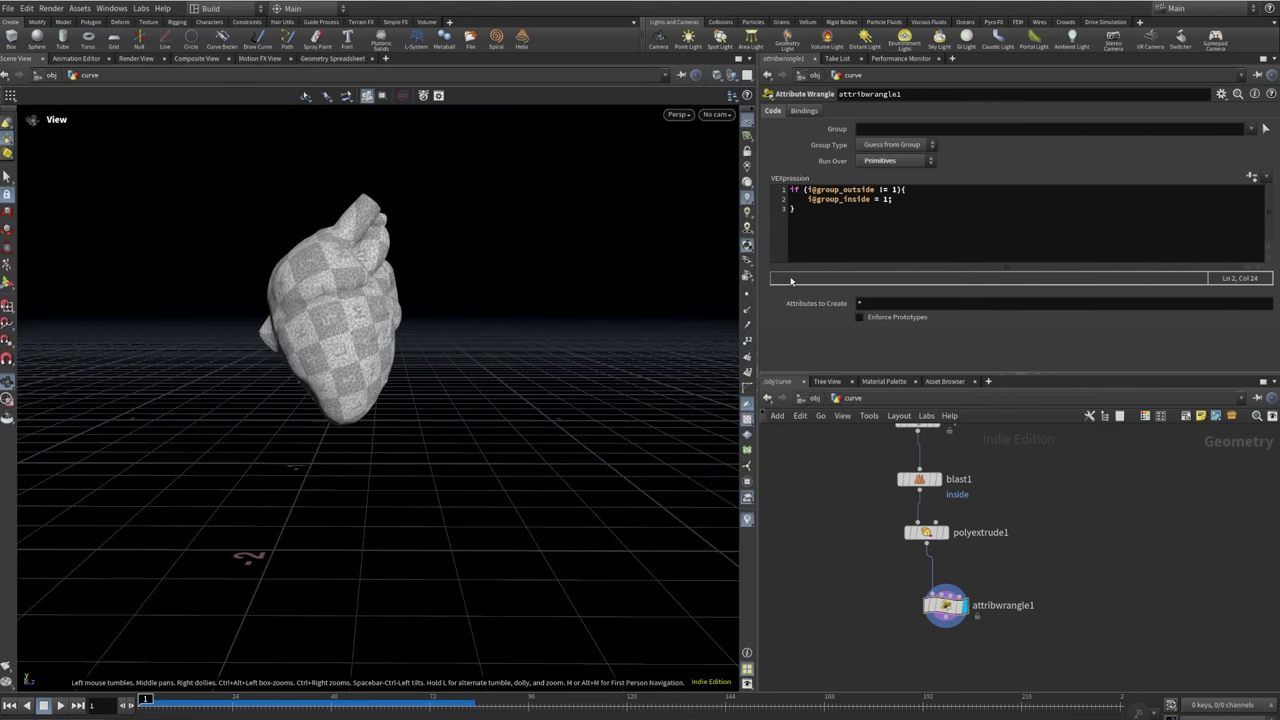
# Add a second if block below the first in the VEXpression with the condition (i@group_inside == 1)
pyautogui.click(794, 236)
pyautogui.press('Return')
pyautogui.press('Return')
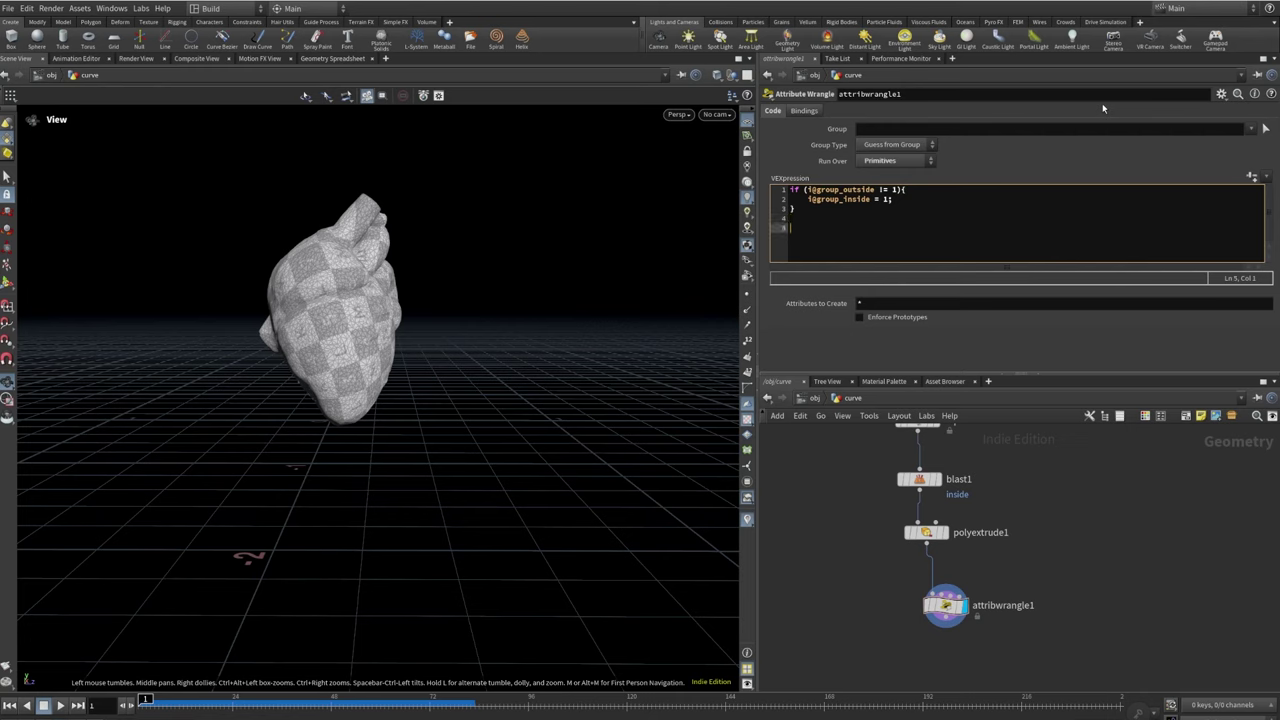
pyautogui.write('if (i@')
pyautogui.press('Escape')
pyautogui.write('group_inside == 1){')
pyautogui.press('Return')
pyautogui.press('Return')
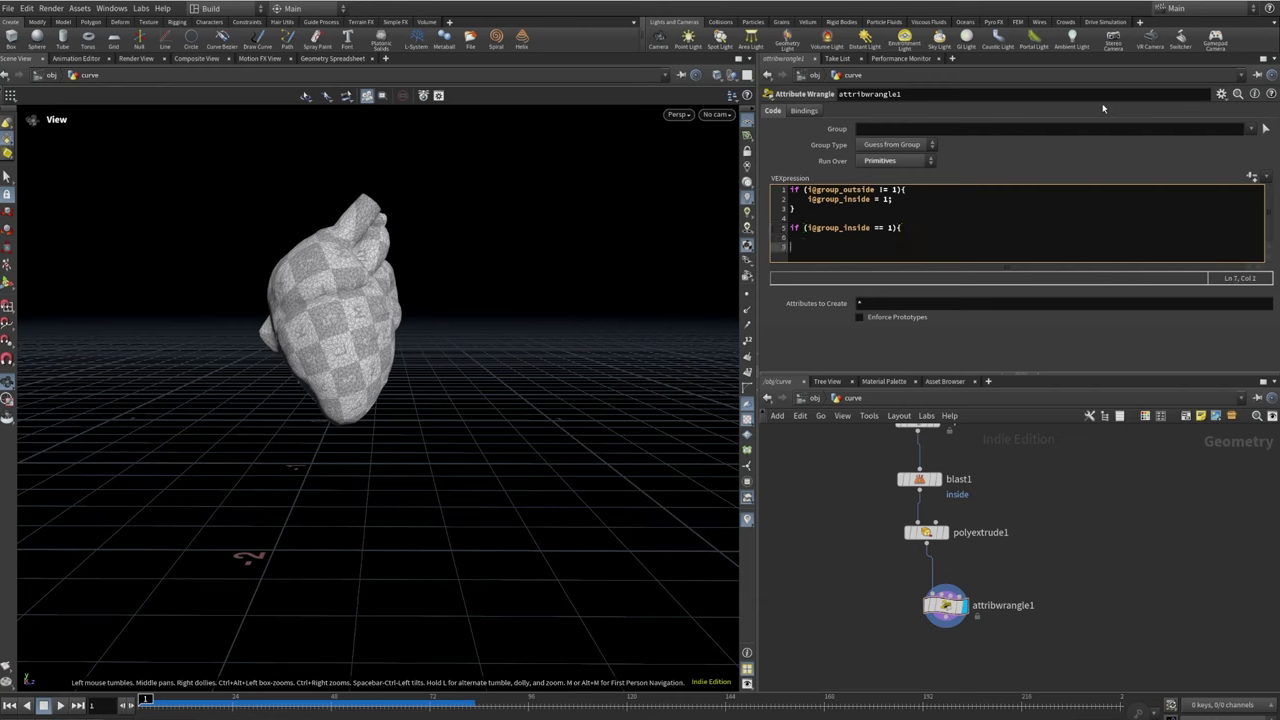
pyautogui.write('}')
# Fill the second if block's body with the statement i@group_heart_oneinside = 1;
pyautogui.press('Up')
pyautogui.write('i')
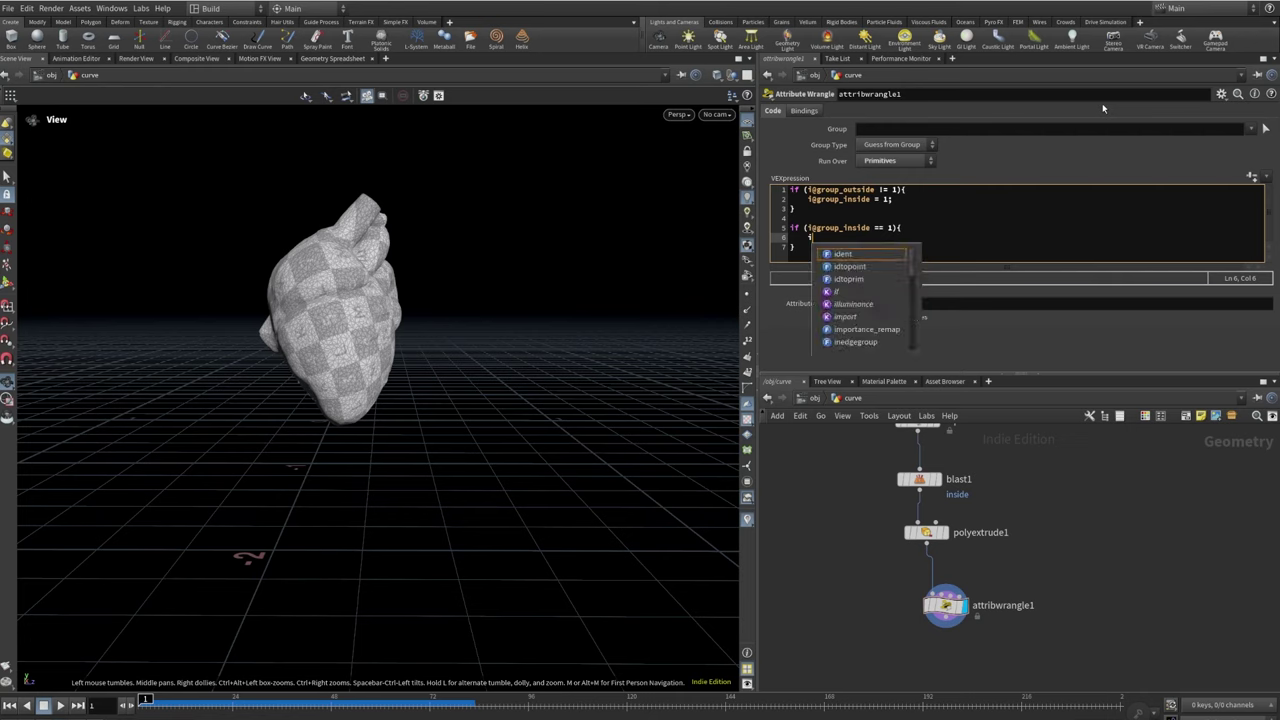
pyautogui.write('@group')
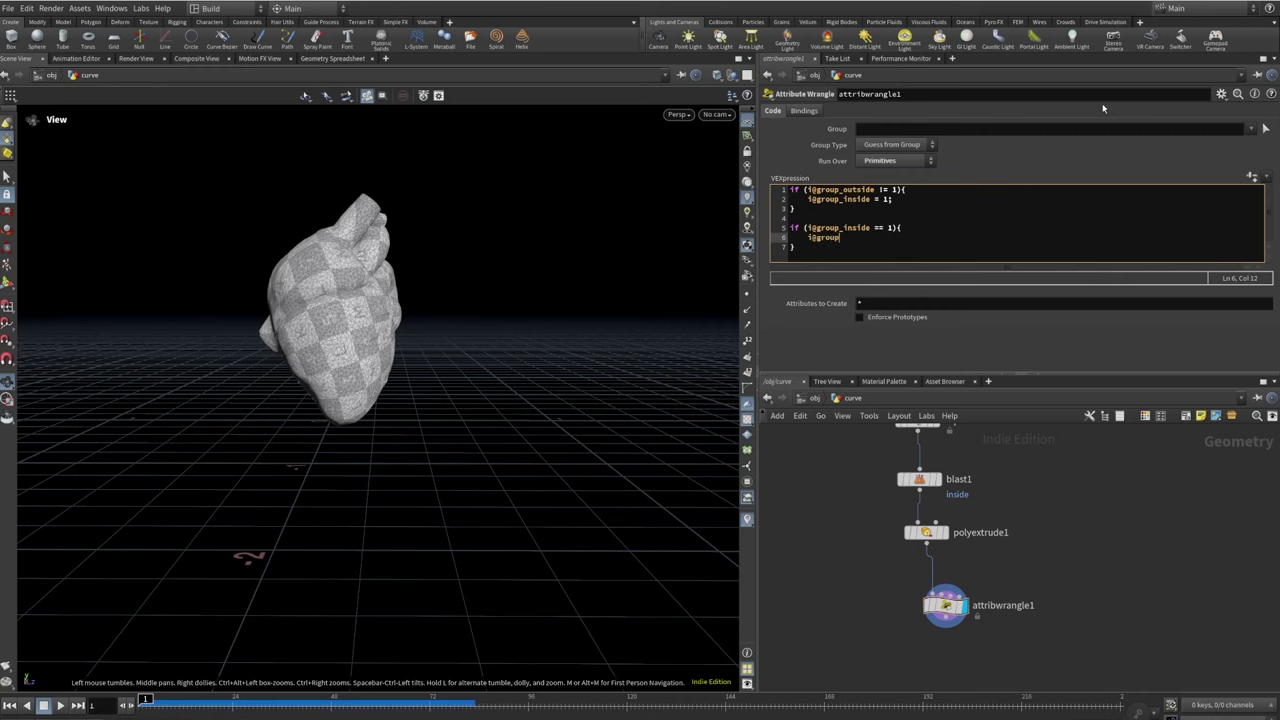
pyautogui.write('_heart_oneinside = 1;')
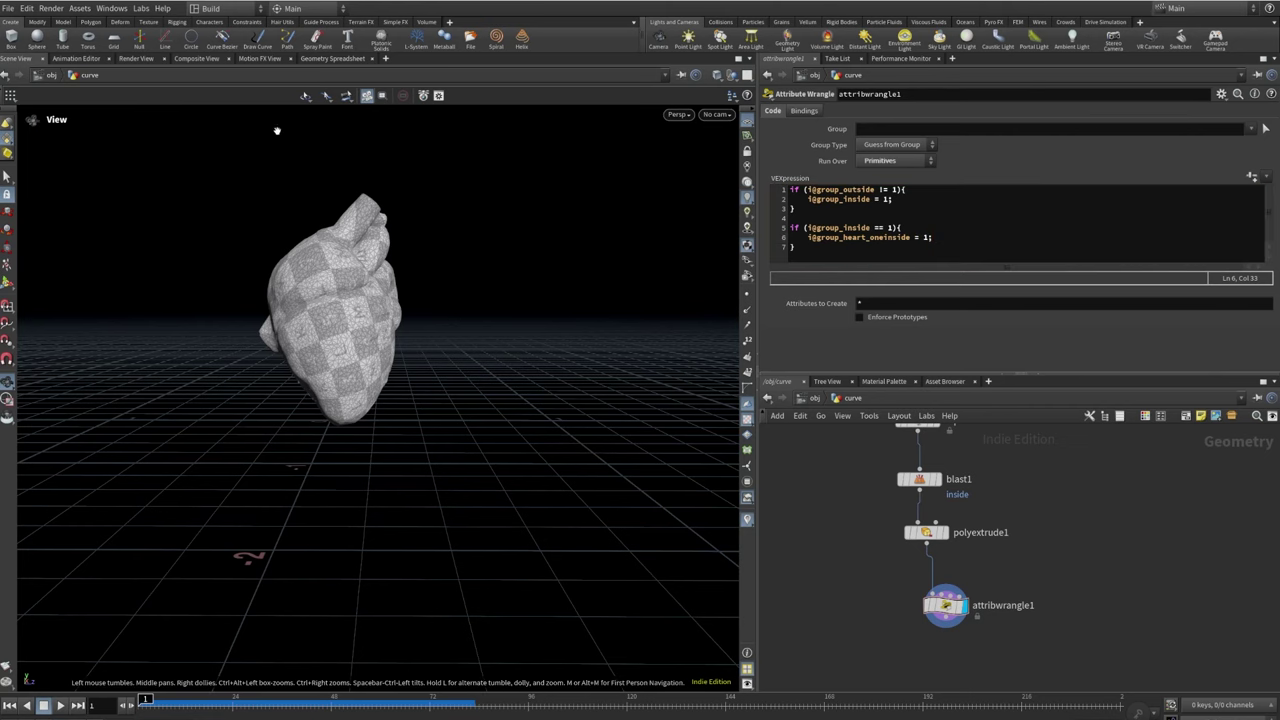
# Compare the heart_oneinside, heart_oneoutside, inside and outside group values in the Geometry Spreadsheet, and return to the 3D view
pyautogui.click(333, 58)
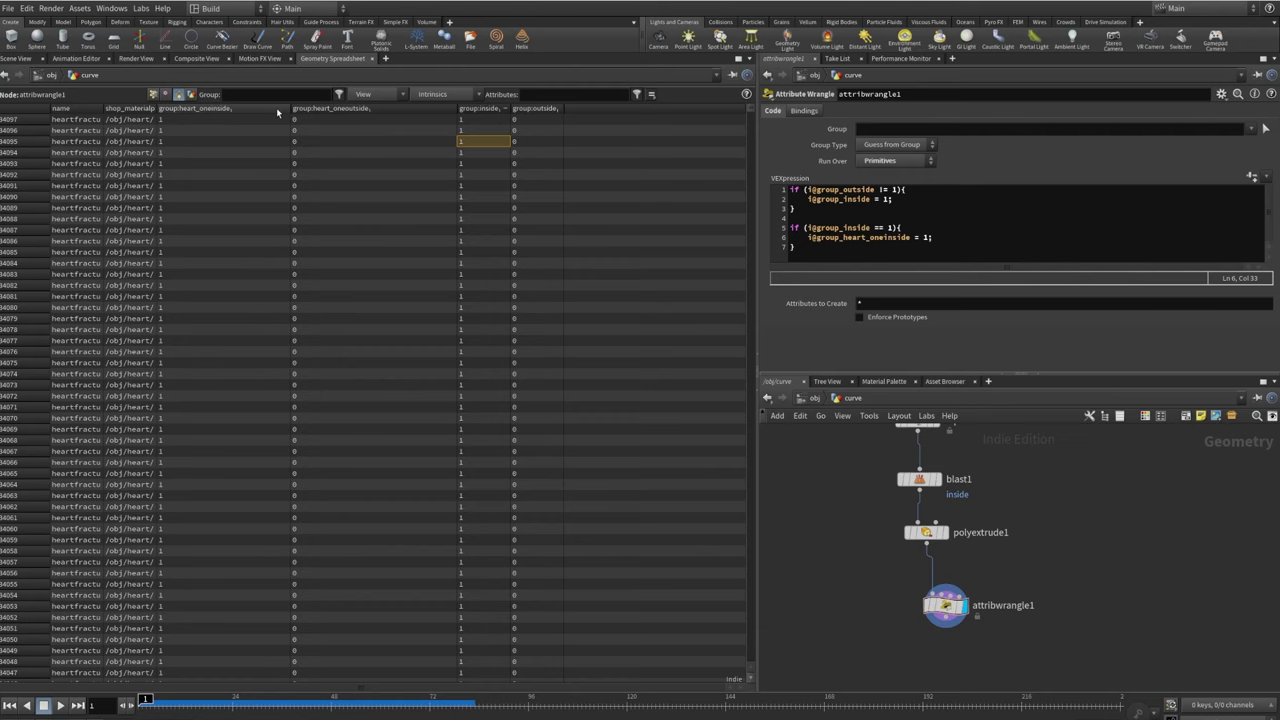
pyautogui.click(365, 122)
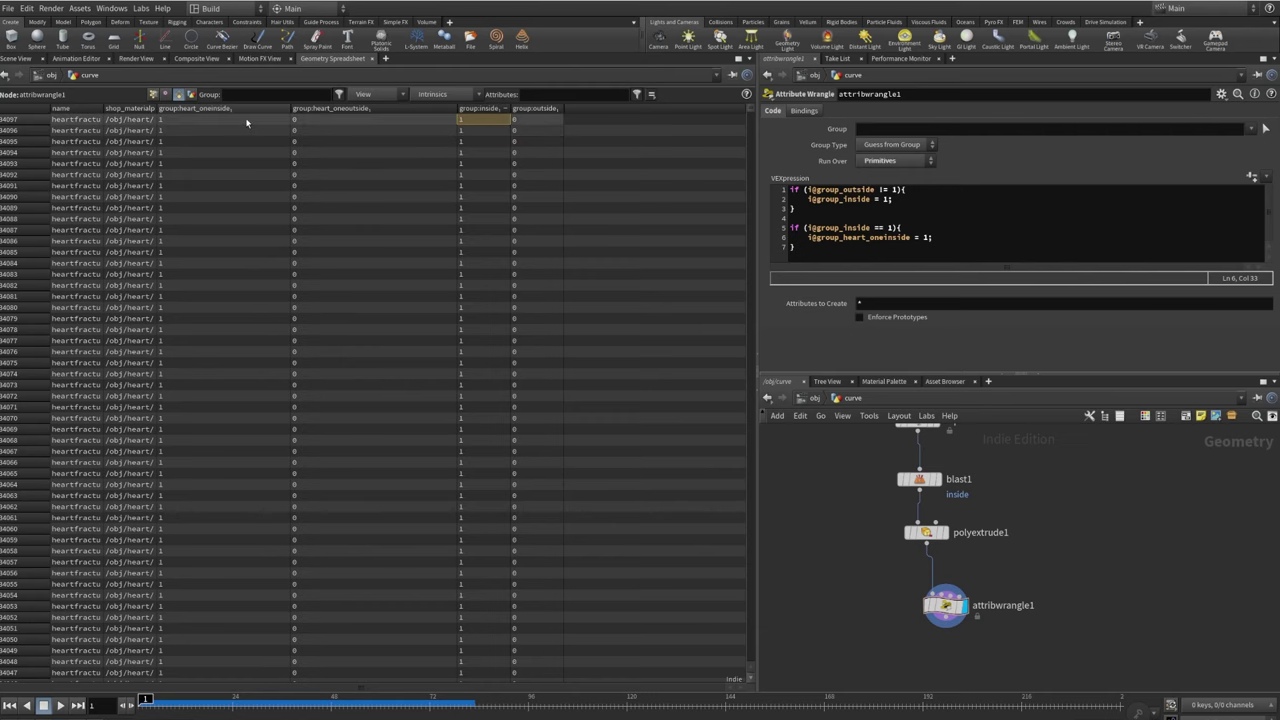
pyautogui.click(430, 120)
pyautogui.click(535, 119)
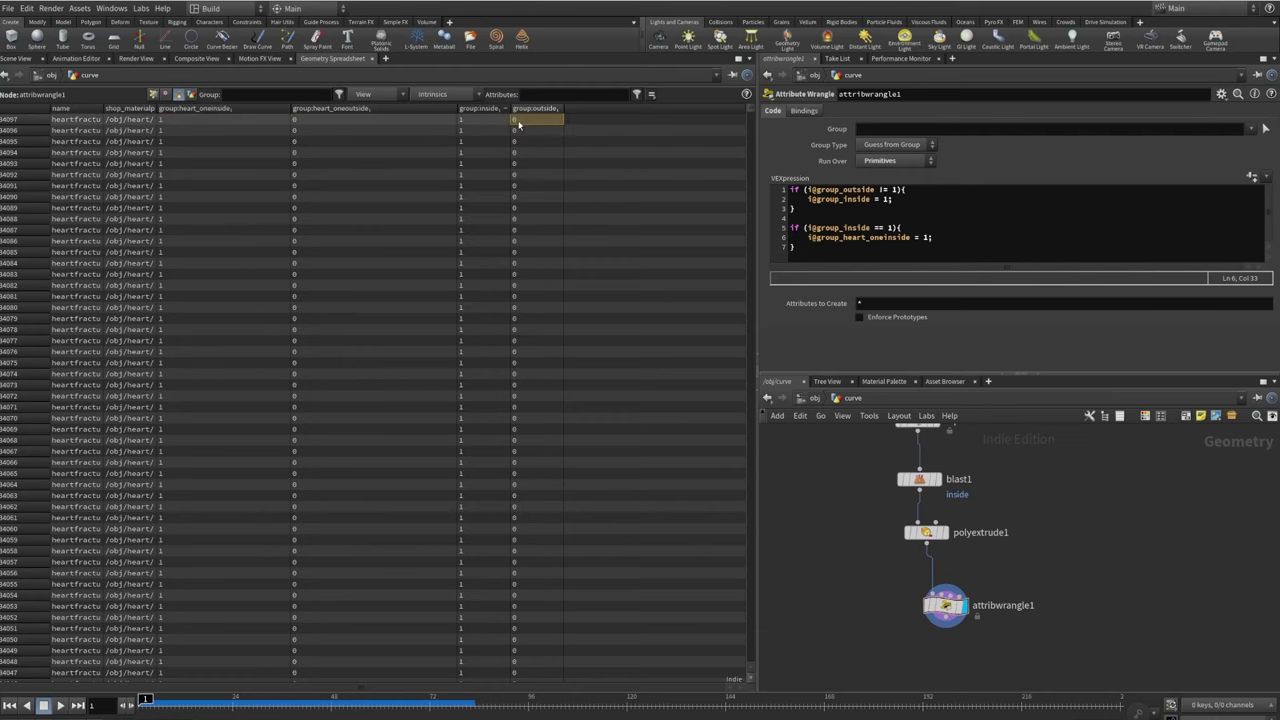
pyautogui.click(16, 58)
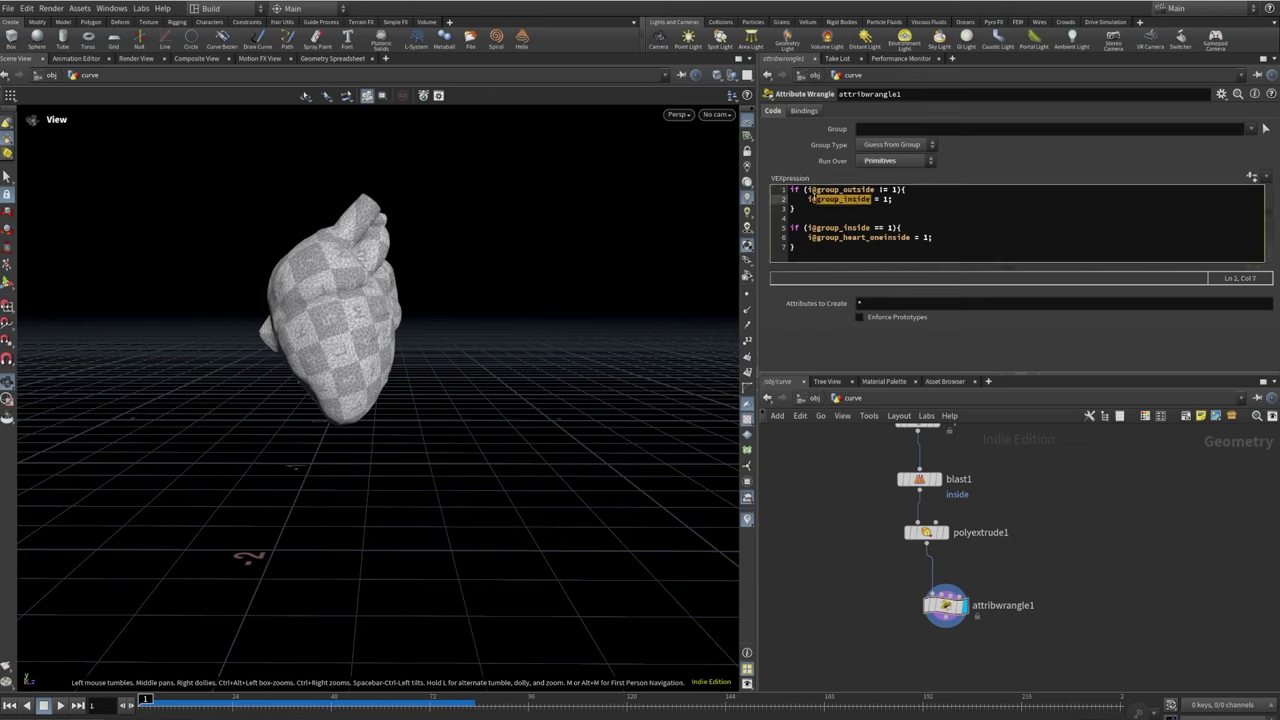
pyautogui.click(831, 199)
pyautogui.moveTo(840, 199); pyautogui.dragTo(870, 199)
pyautogui.click(843, 199)
pyautogui.click(852, 199)
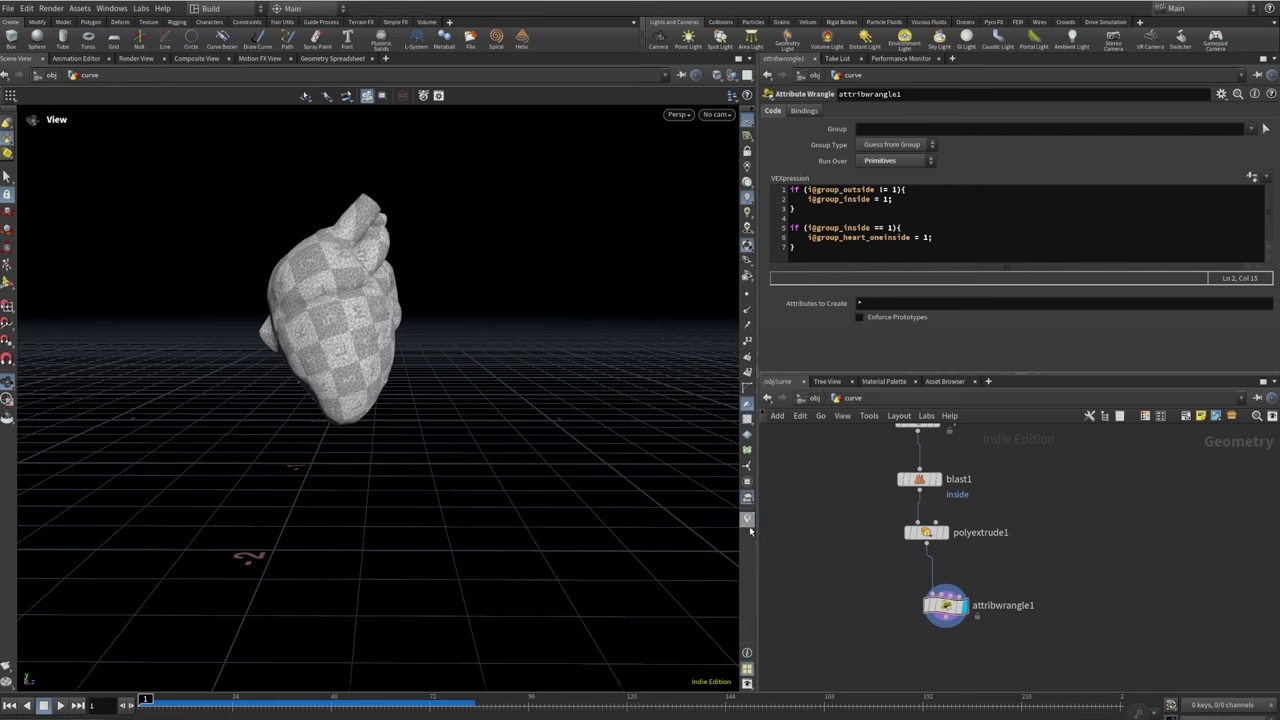
# Turn off the checker texture display on the heart in the viewport
pyautogui.click(747, 246)
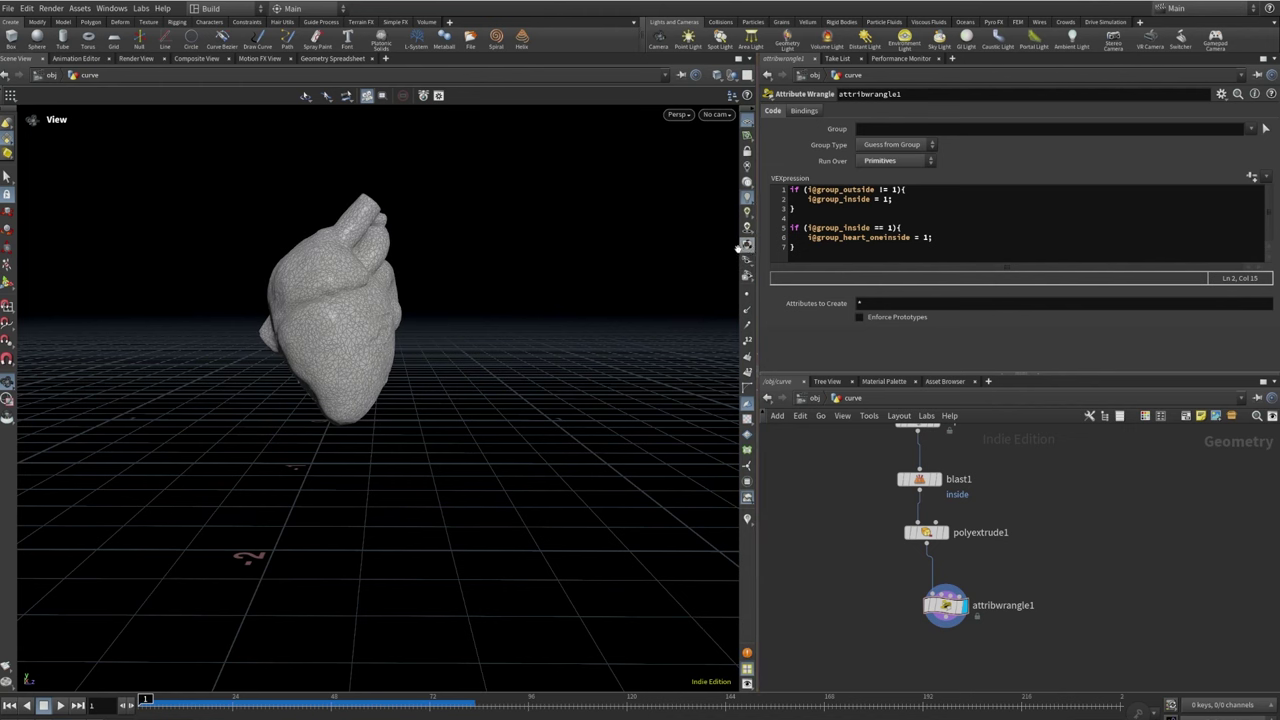
pyautogui.moveTo(372, 316); pyautogui.dragTo(214, 349)
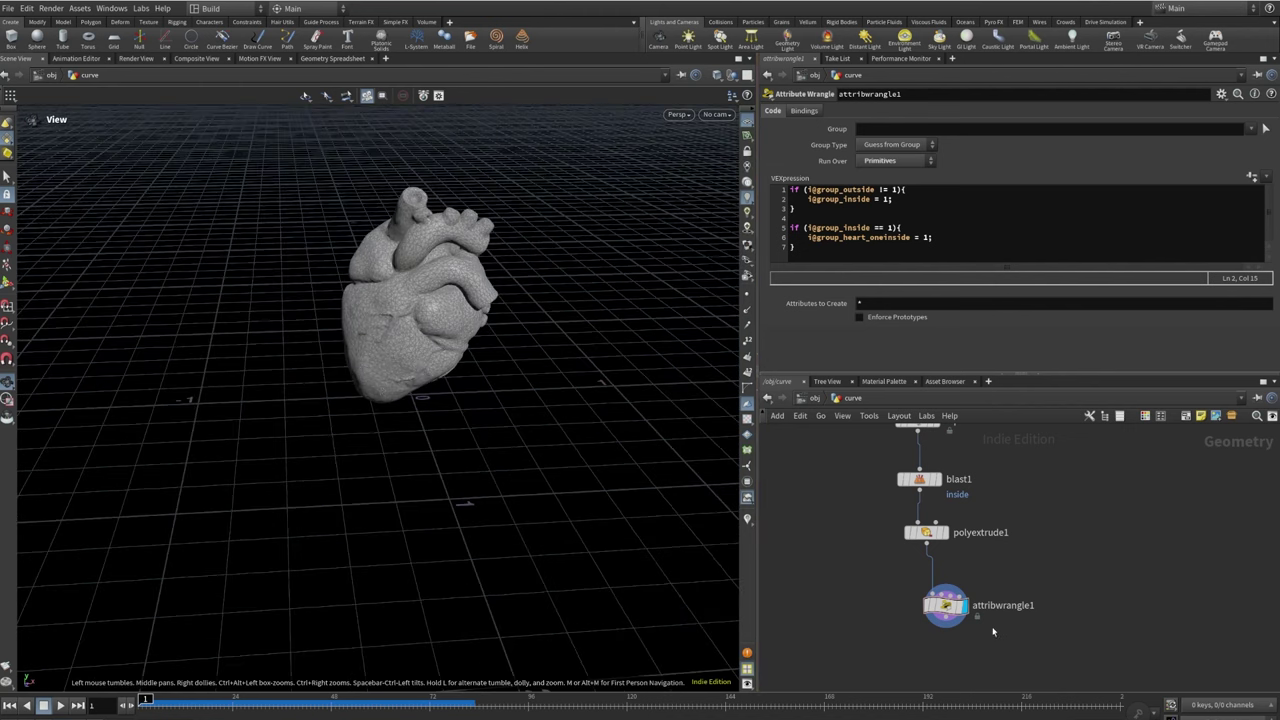
# Add a PolyReduce node fed by attribwrangle1 and make it the displayed node
pyautogui.moveTo(993, 631); pyautogui.dragTo(995, 559, button='middle')
pyautogui.moveTo(948, 551); pyautogui.dragTo(1043, 560)
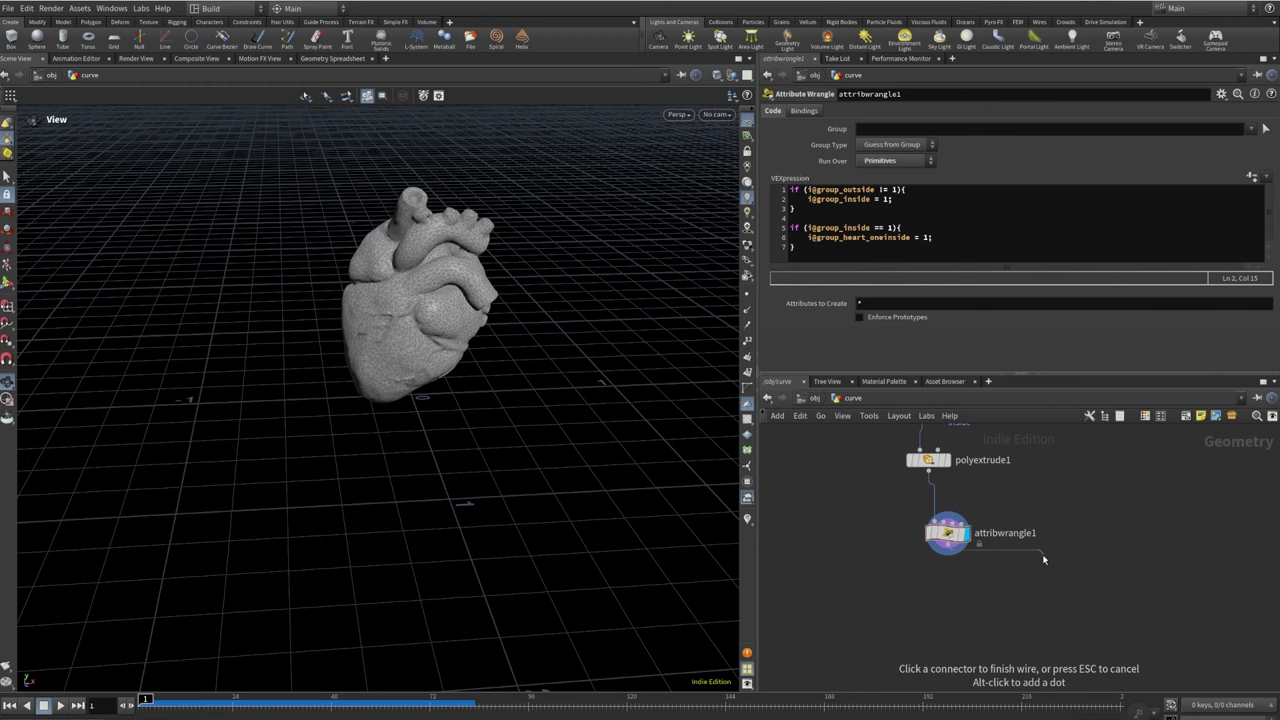
pyautogui.press('Tab')
pyautogui.write('polyr')
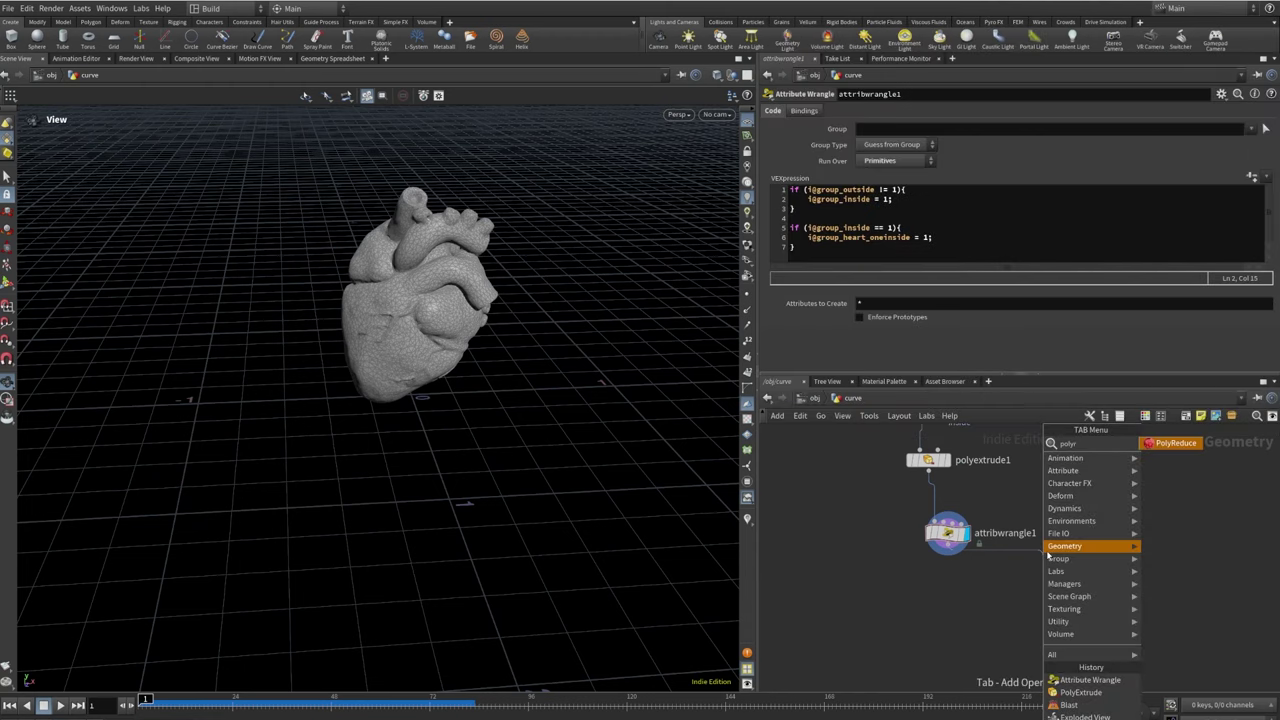
pyautogui.click(1175, 444)
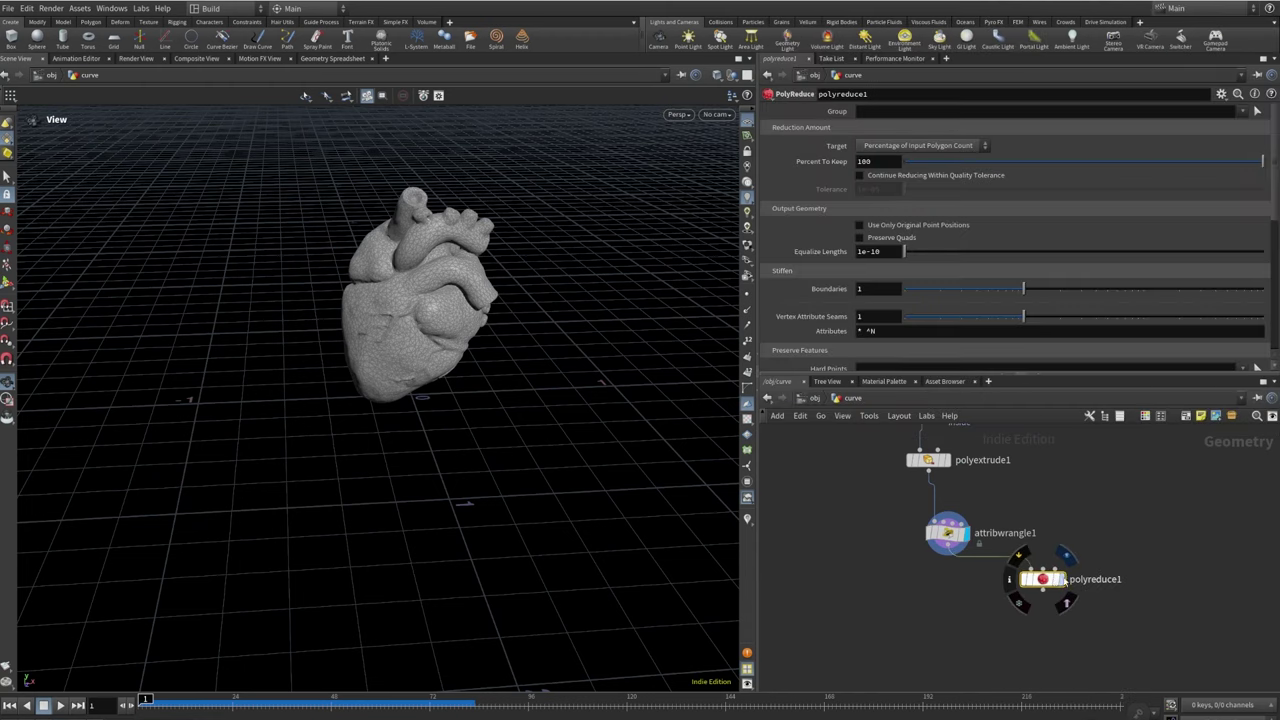
pyautogui.click(1063, 579)
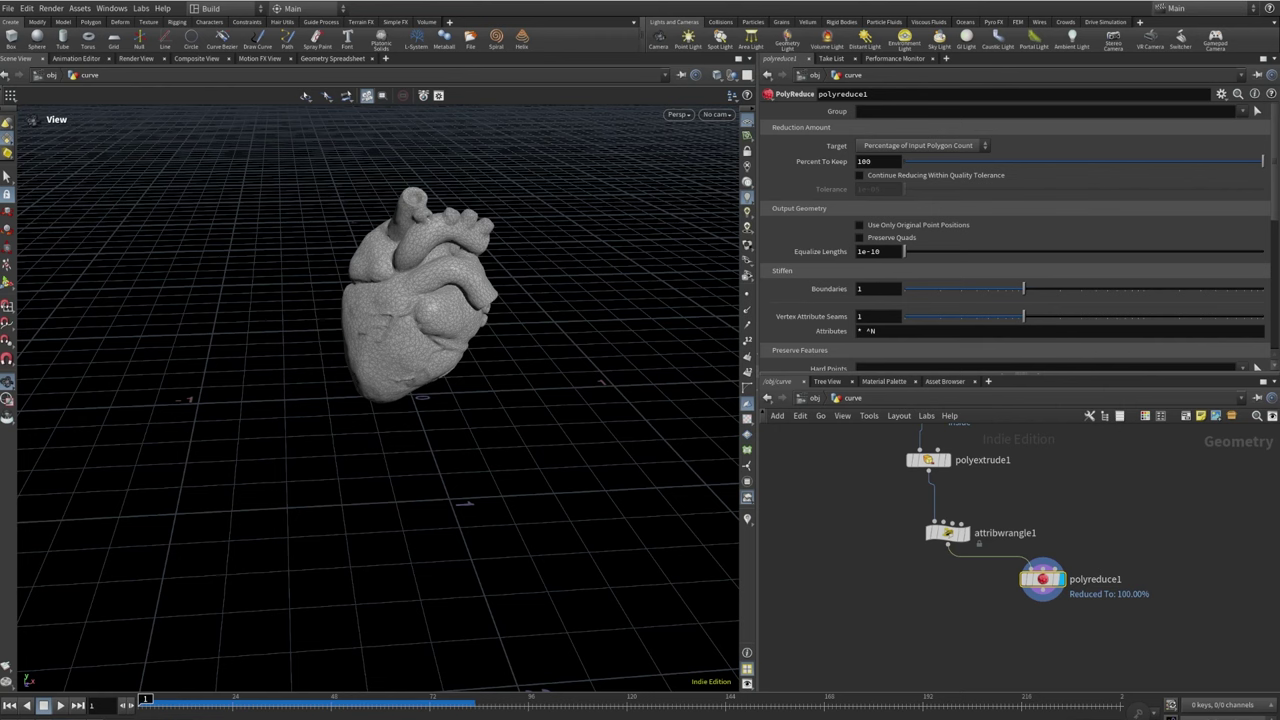
# Set the PolyReduce Percent To Keep to 50 and inspect the reduced mesh up close
pyautogui.doubleClick(868, 161)
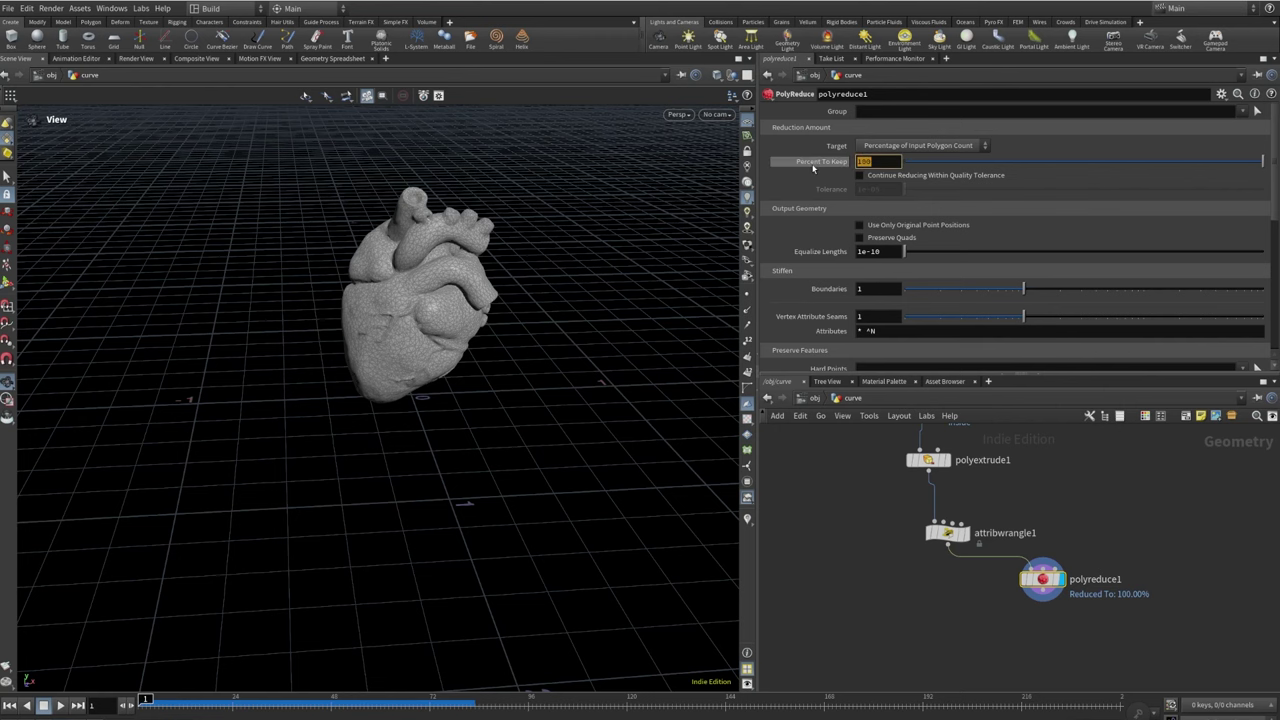
pyautogui.write('50')
pyautogui.press('Return')
pyautogui.moveTo(632, 340); pyautogui.dragTo(311, 357)
pyautogui.moveTo(311, 357); pyautogui.dragTo(180, 660, button='right')
pyautogui.moveTo(180, 660); pyautogui.dragTo(300, 500)
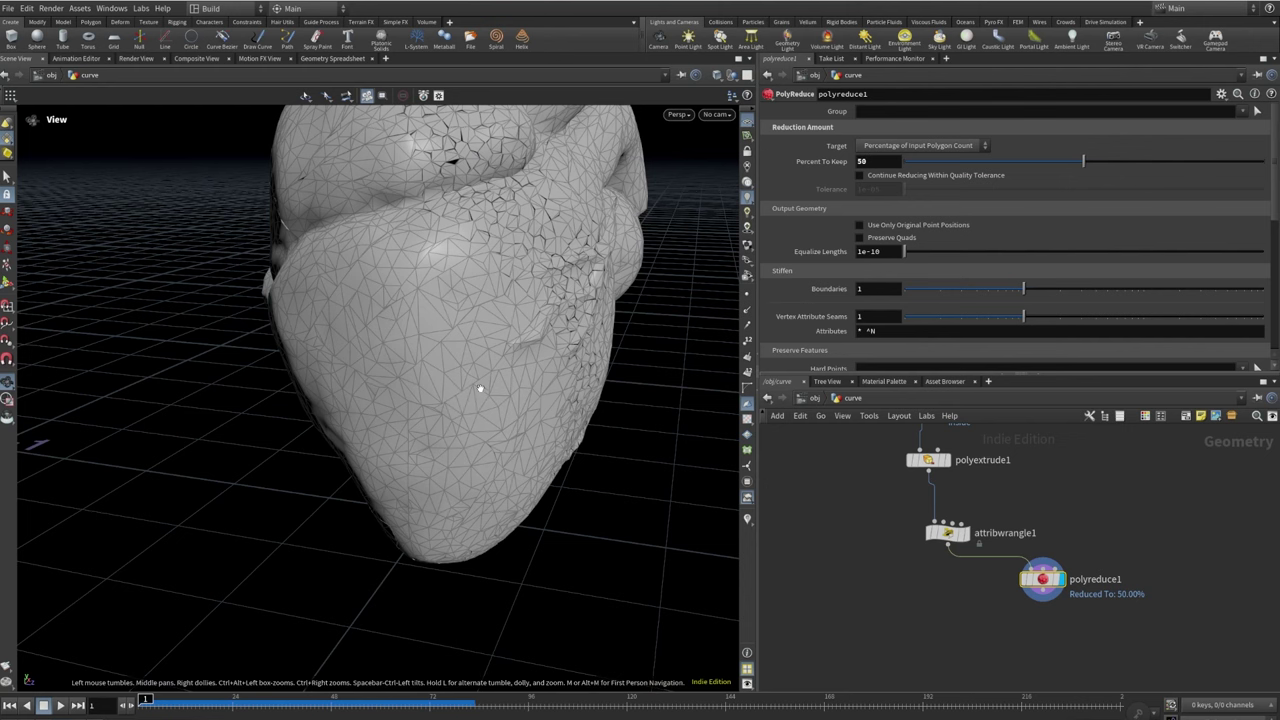
pyautogui.scroll(-5, 491, 337)
pyautogui.moveTo(491, 337); pyautogui.dragTo(463, 337)
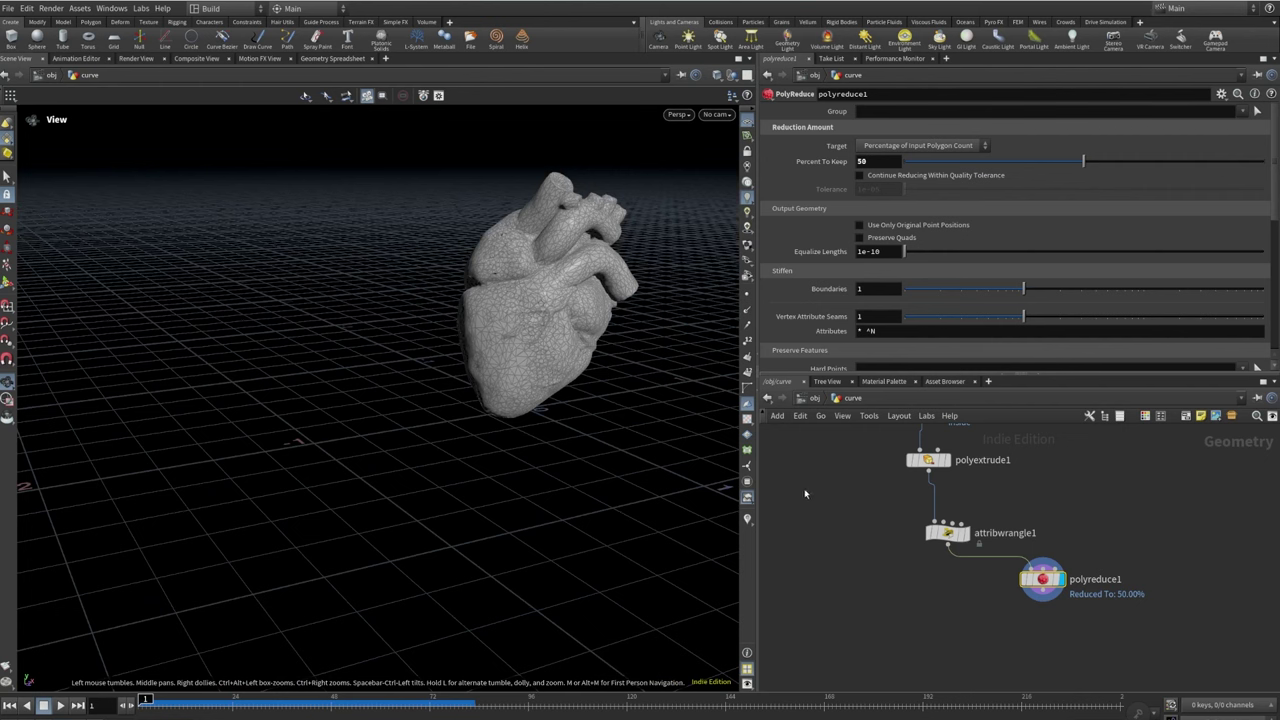
# Add a Color node below polyreduce1, connected to its output
pyautogui.press('h')
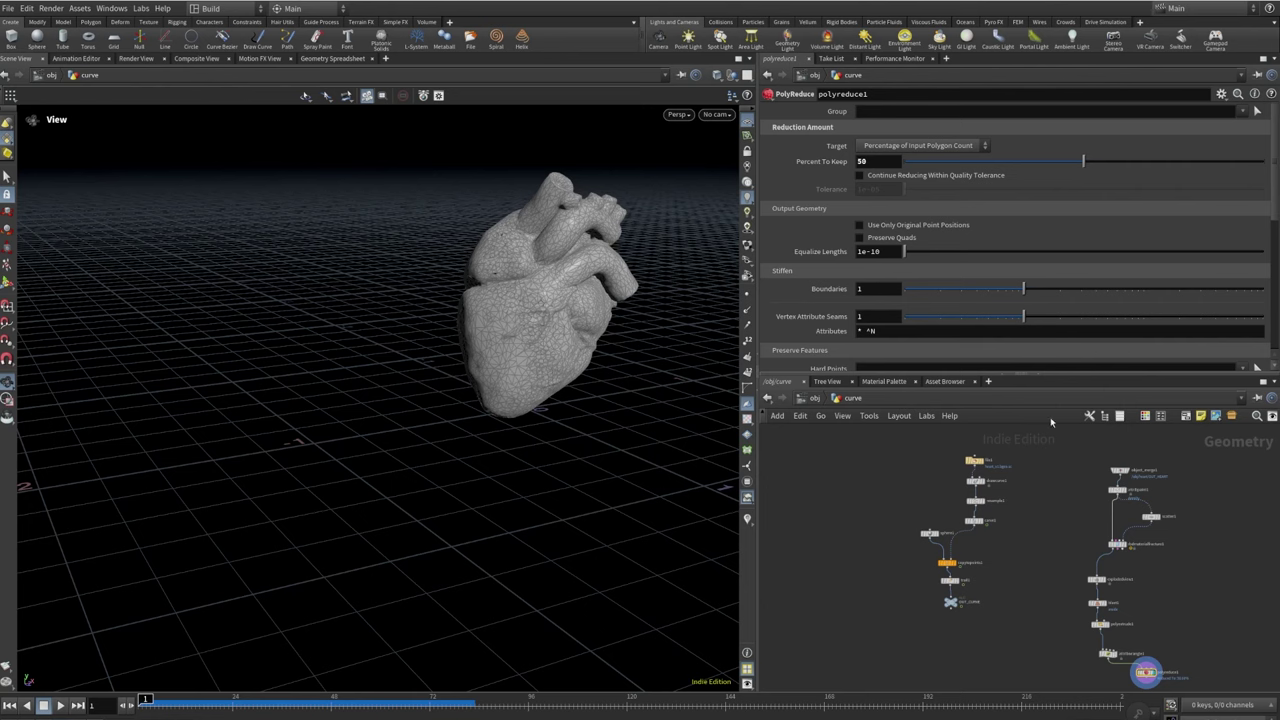
pyautogui.scroll(5, 1055, 540)
pyautogui.moveTo(1049, 556); pyautogui.dragTo(1045, 622)
pyautogui.write('color')
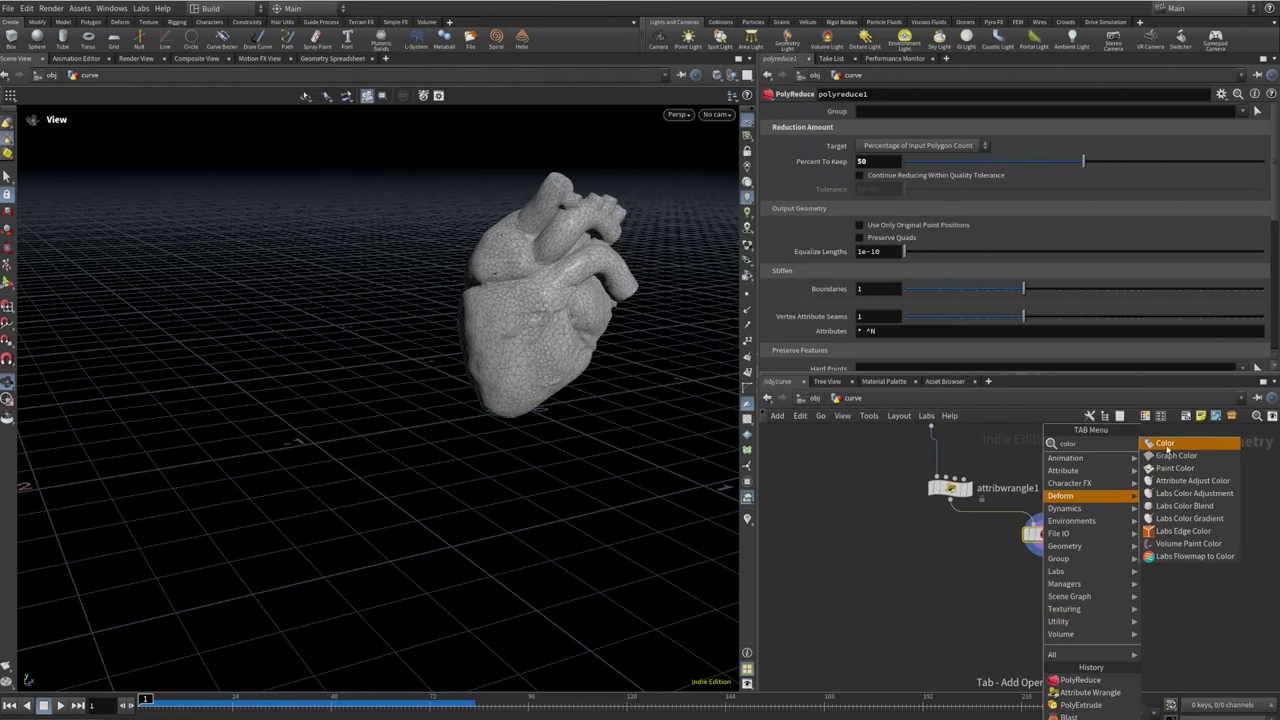
pyautogui.press('Return')
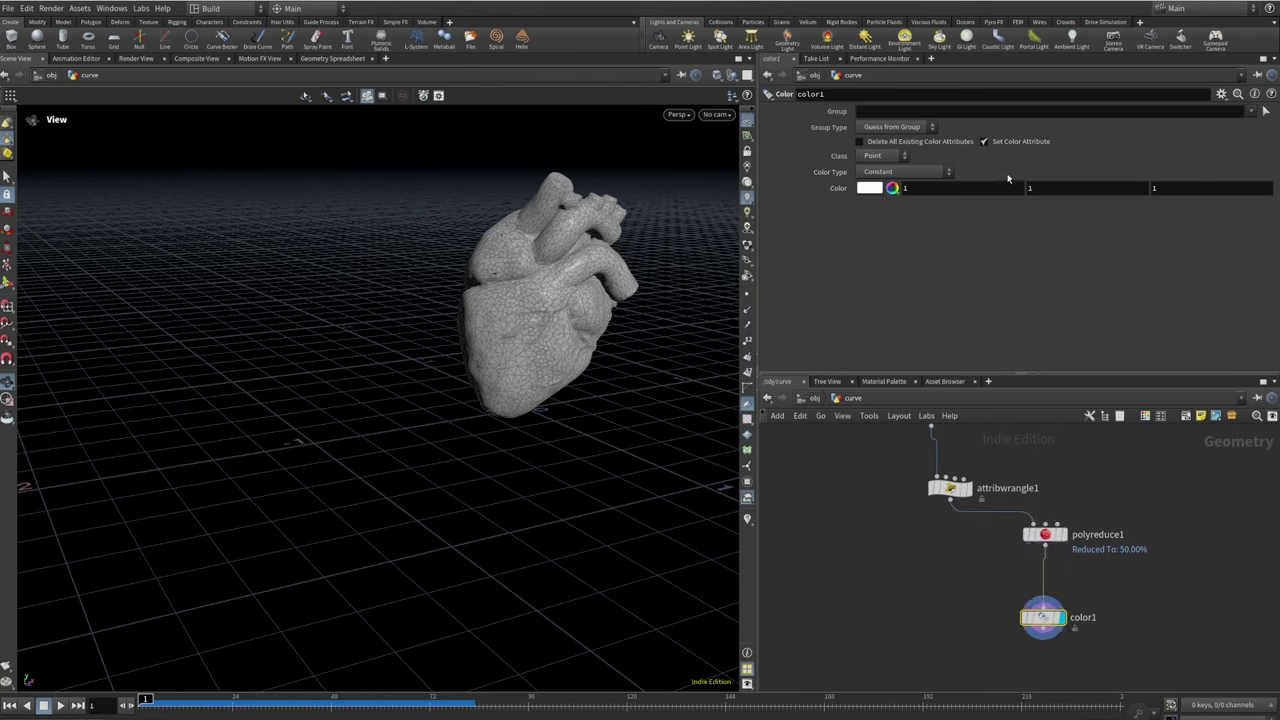
# Colour the heart red by setting color1's green and blue components to 0
pyautogui.doubleClick(1045, 189)
pyautogui.write('0')
pyautogui.press('Tab')
pyautogui.write('0')
pyautogui.press('Return')
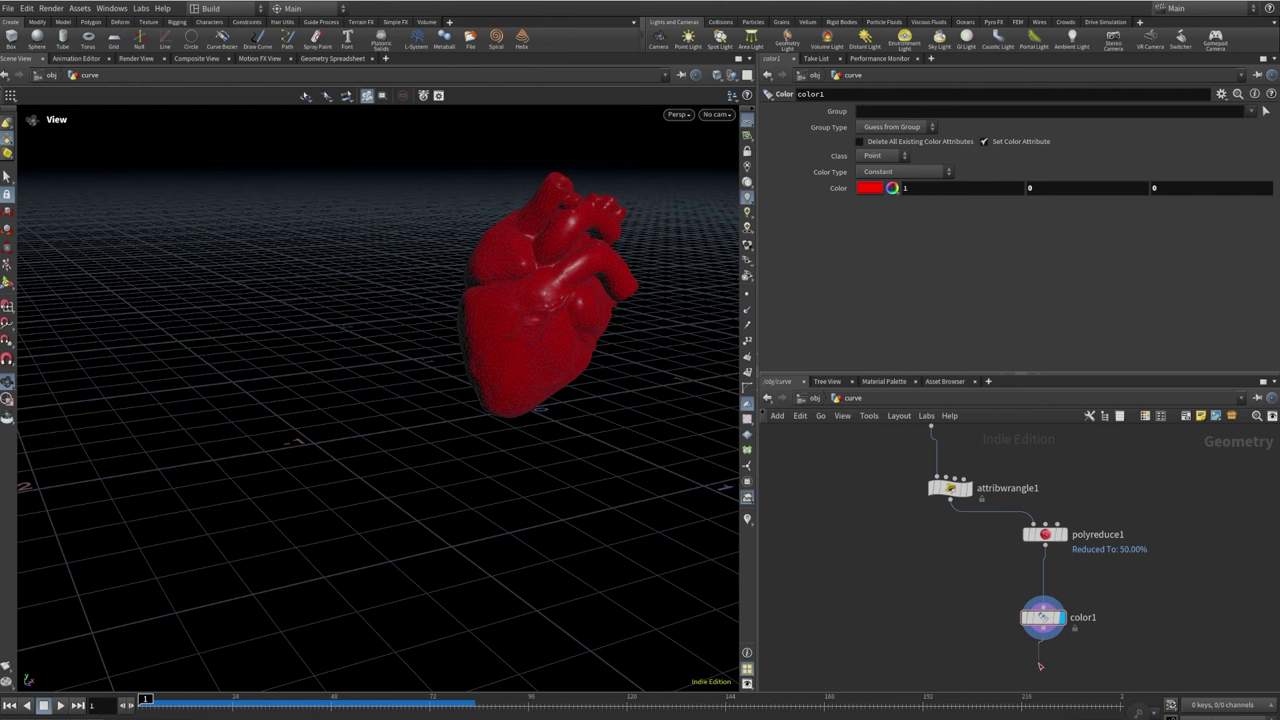
# Add an Attribute Transfer node below color1, wired to its output
pyautogui.press('Tab')
pyautogui.write('attr')
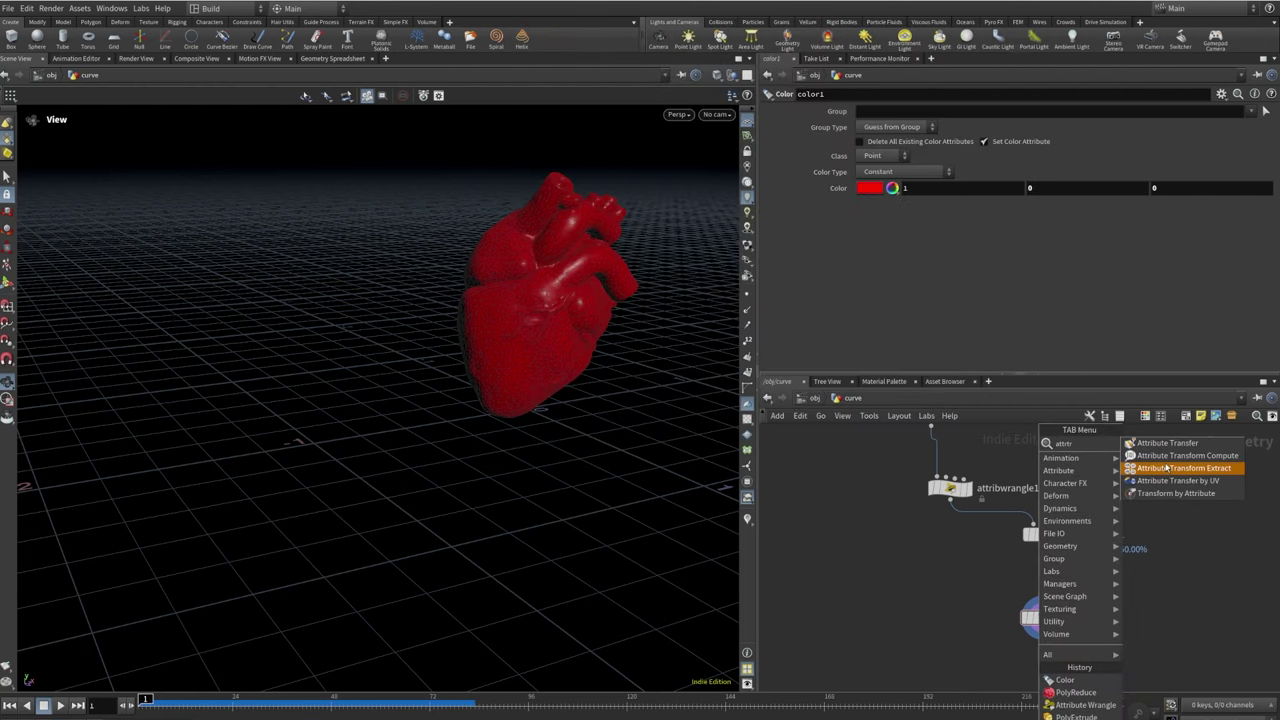
pyautogui.press('Return')
pyautogui.click(1043, 673)
# Add an Object Merge node beside the heart network and set its Object 1 to ../OUT_CURVE
pyautogui.scroll(-3, 1097, 585)
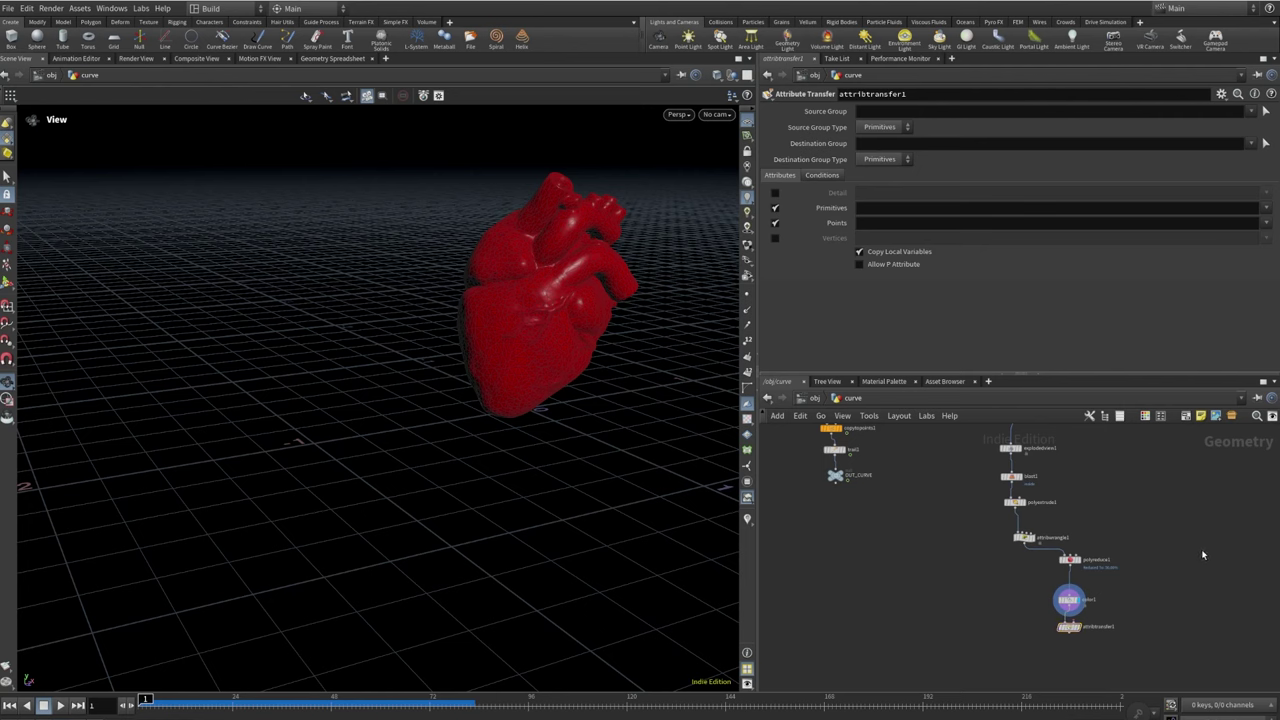
pyautogui.press('Tab')
pyautogui.write('obje')
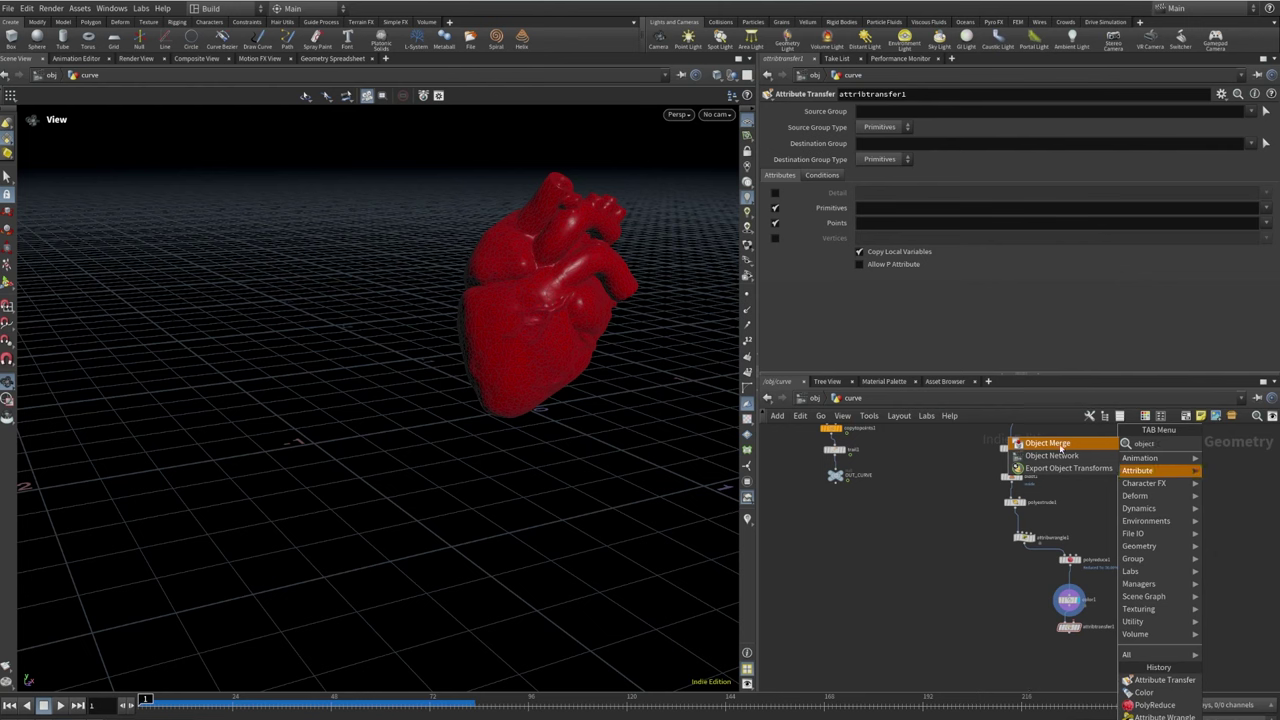
pyautogui.press('Return')
pyautogui.click(1225, 600)
pyautogui.moveTo(835, 475); pyautogui.dragTo(918, 145)
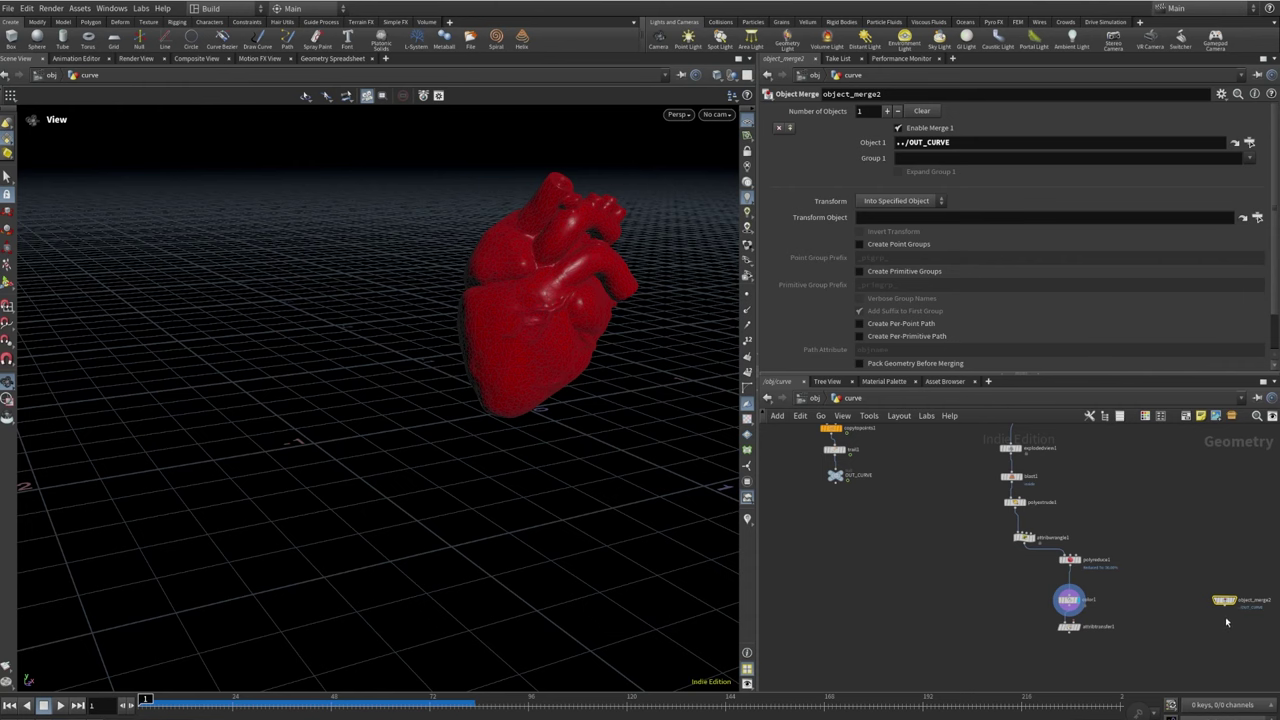
# Add a Color node below the new Object Merge and display its result
pyautogui.press('Tab')
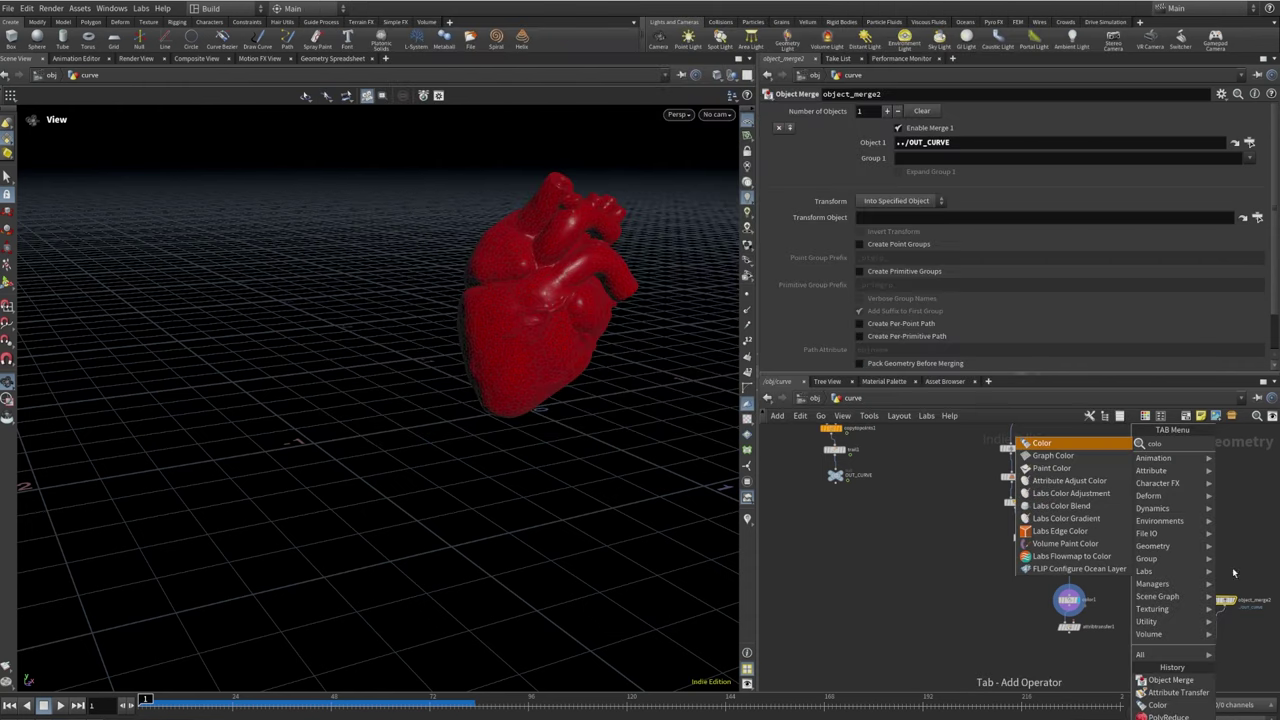
pyautogui.press('Escape')
pyautogui.click(1216, 639)
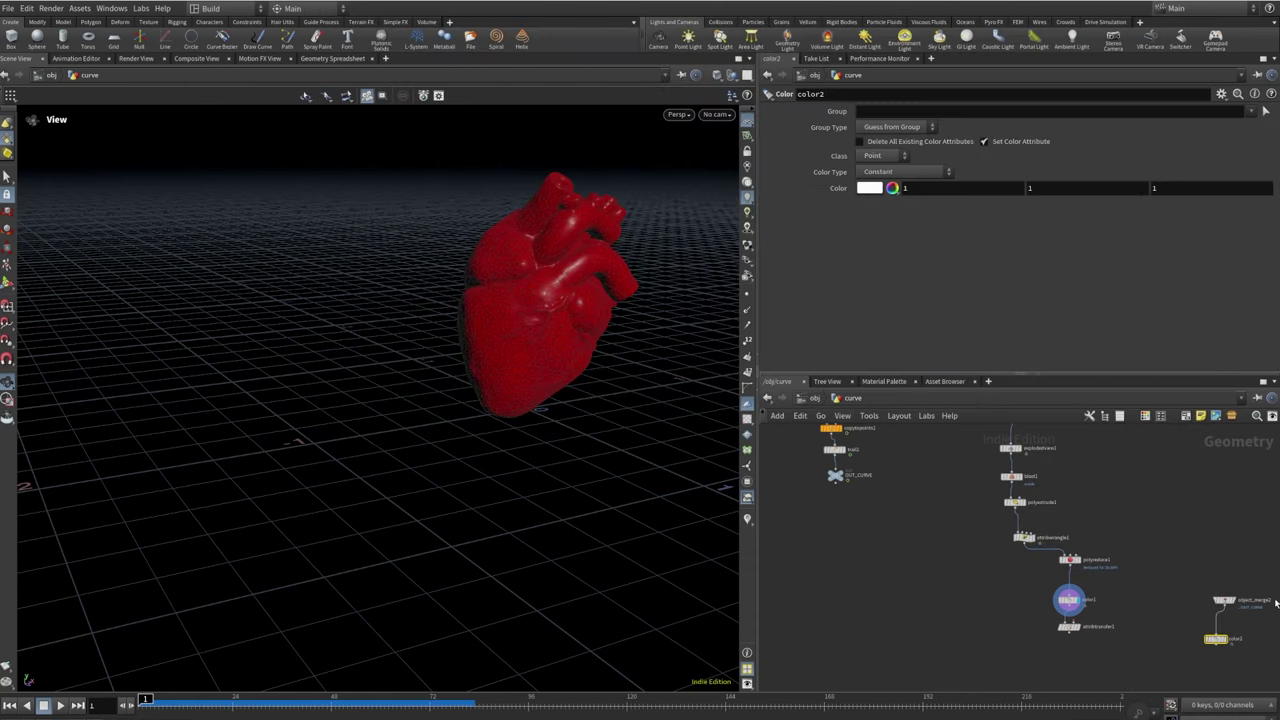
pyautogui.scroll(4, 1225, 638)
pyautogui.click(1226, 641)
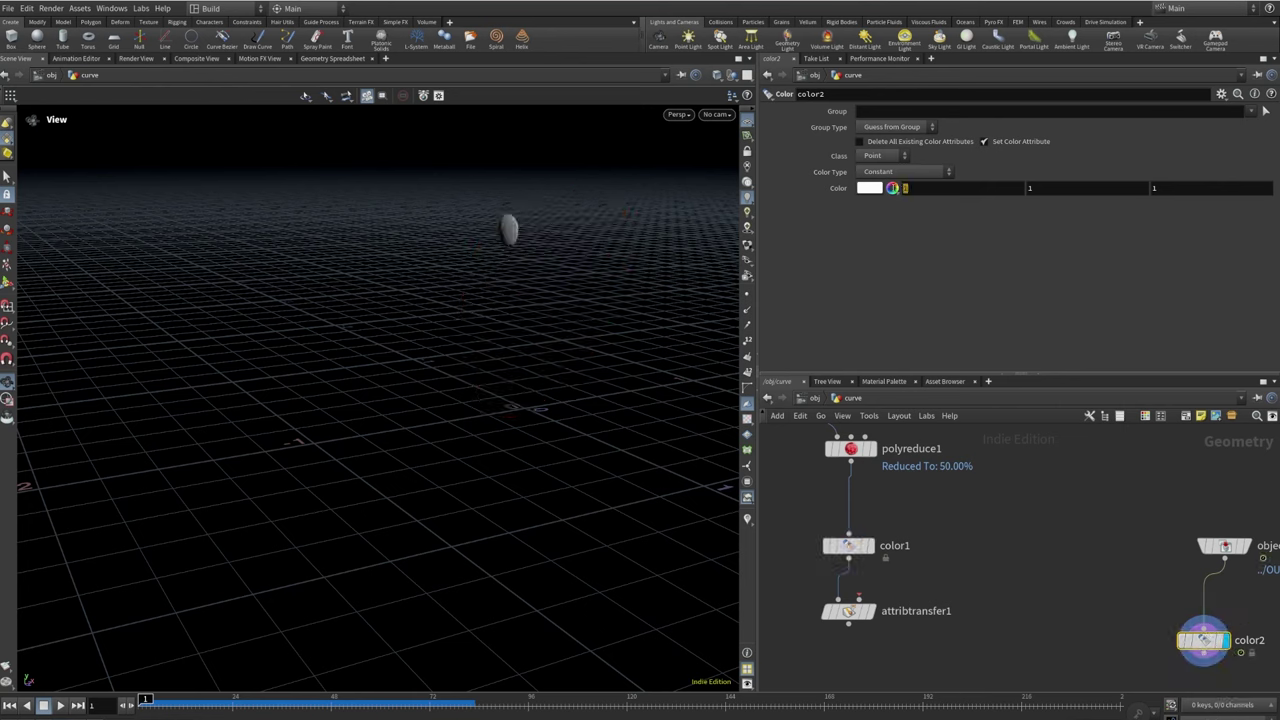
# Colour the merged curve geometry blue by setting color2 to 0, 0, 1
pyautogui.click(1010, 190)
pyautogui.write('0')
pyautogui.press('Tab')
pyautogui.write('0')
pyautogui.press('Return')
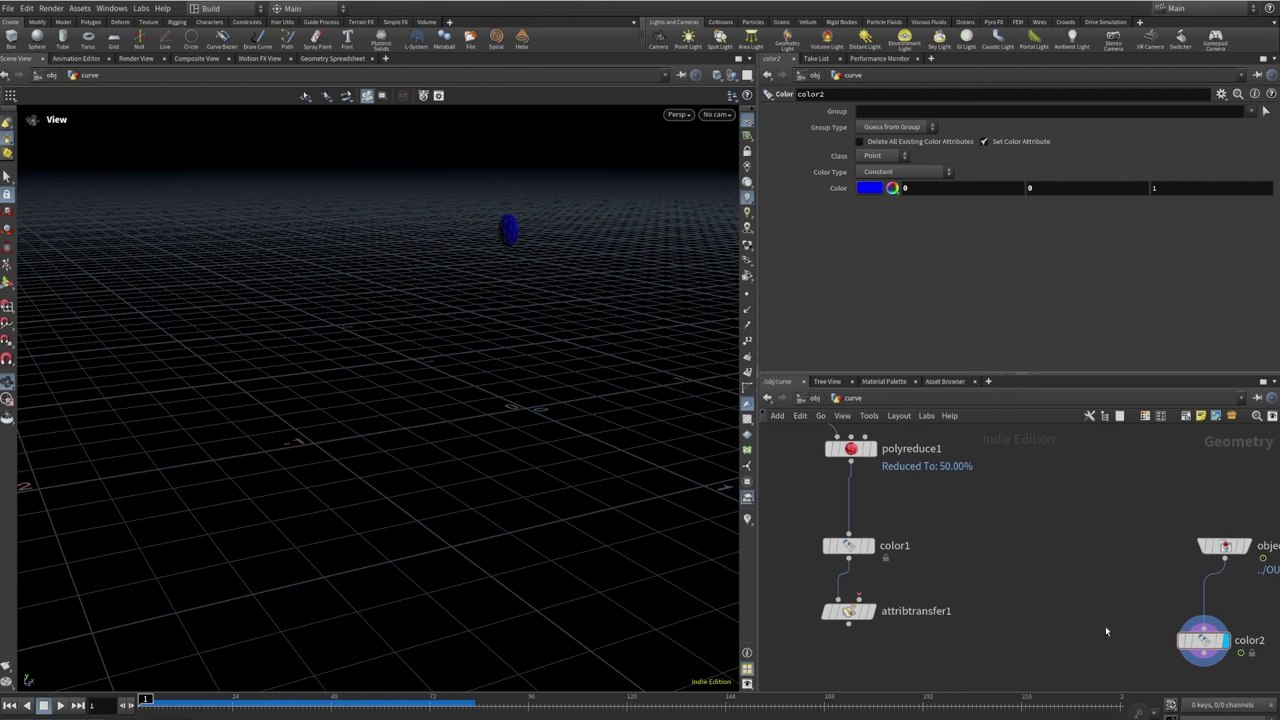
# Connect color2 to the second input of attribtransfer1 and display the Attribute Transfer
pyautogui.scroll(-2, 1105, 626)
pyautogui.moveTo(1170, 646); pyautogui.dragTo(942, 620)
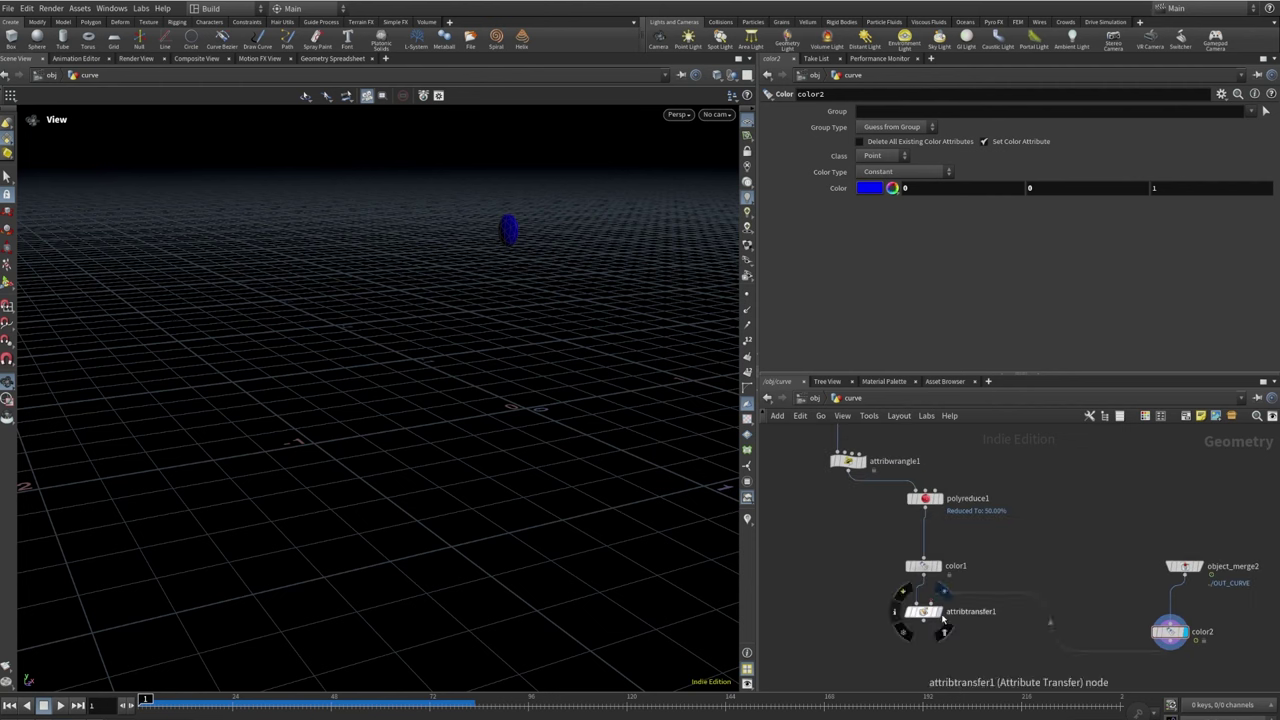
pyautogui.click(922, 611)
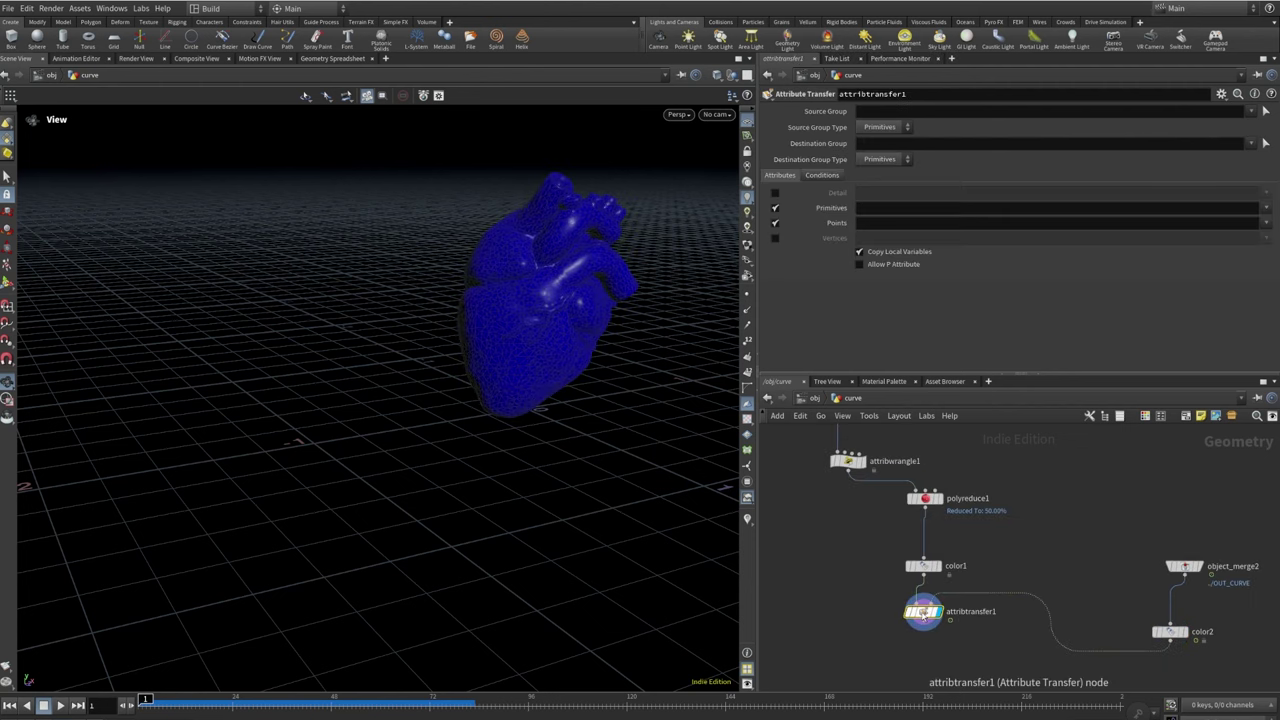
# Try an Attribute Transfer Distance Threshold of 0.15 and inspect the colour spread on the heart
pyautogui.click(822, 175)
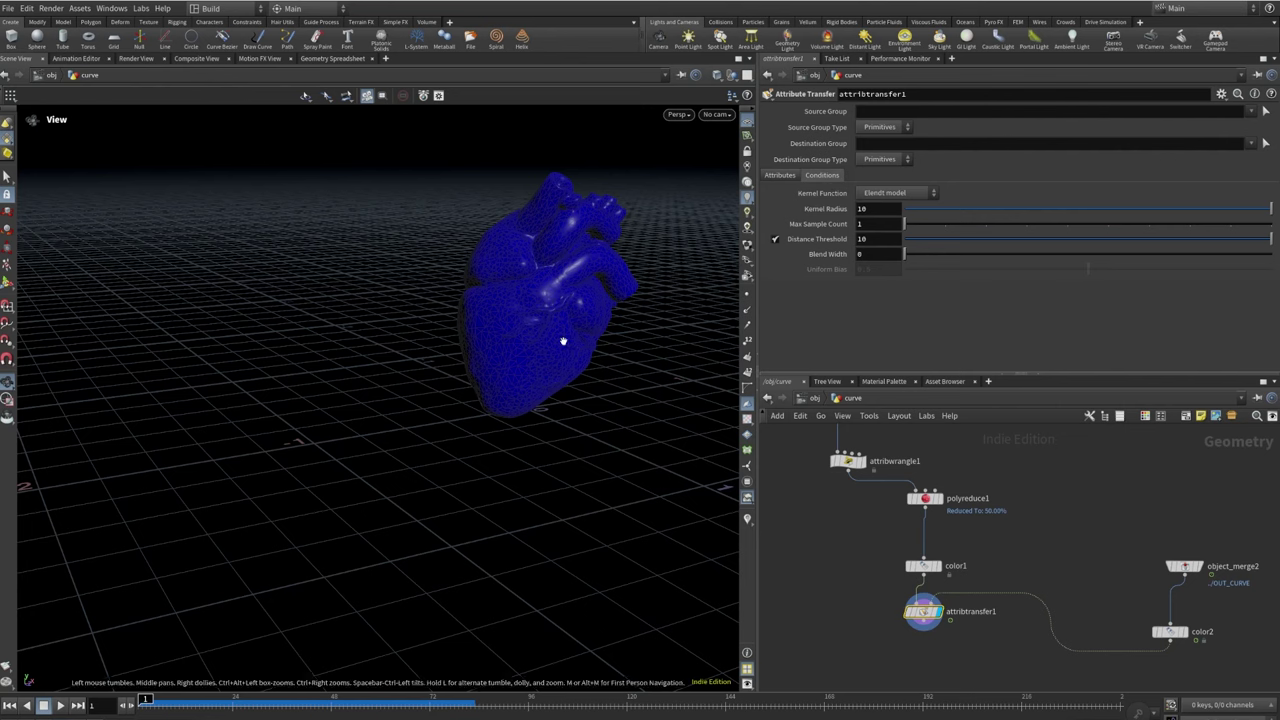
pyautogui.moveTo(946, 246); pyautogui.dragTo(909, 247)
pyautogui.moveTo(463, 238); pyautogui.dragTo(658, 248)
pyautogui.scroll(6, 486, 243)
pyautogui.moveTo(476, 245); pyautogui.dragTo(520, 255)
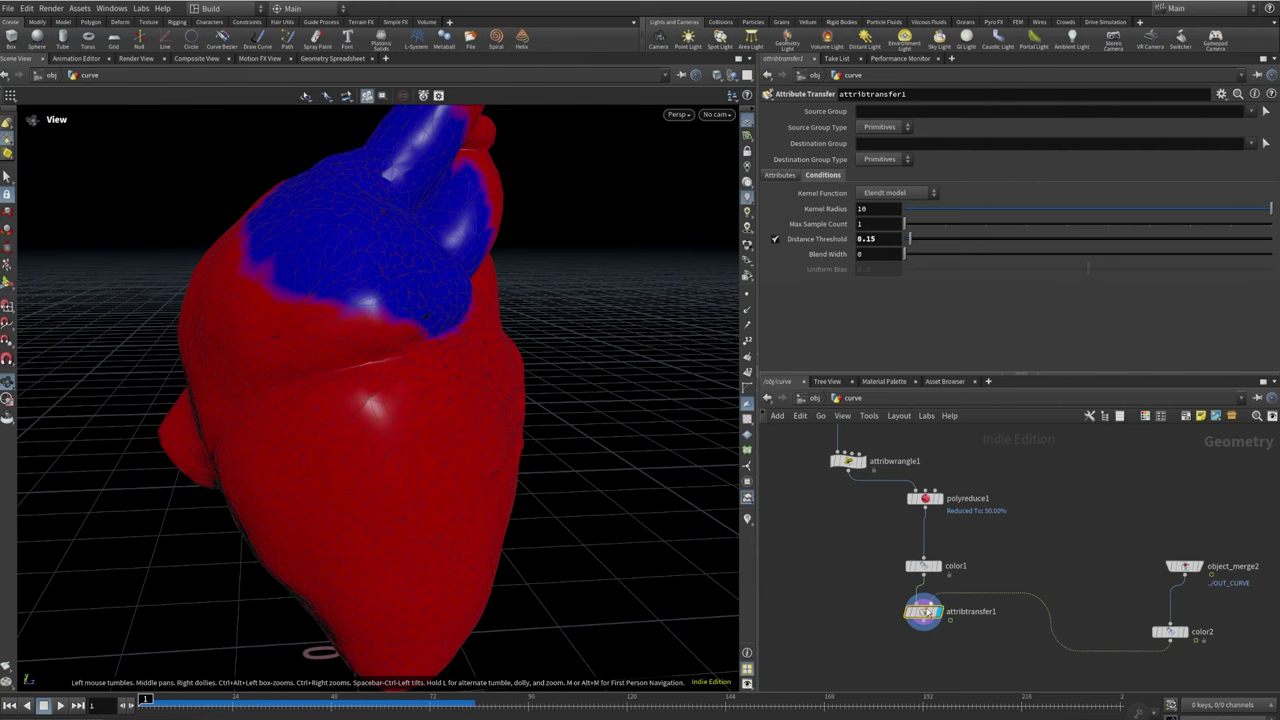
# Show color2 as a template so the curve geometry overlays the coloured heart
pyautogui.click(1150, 631)
pyautogui.moveTo(456, 413); pyautogui.dragTo(481, 207)
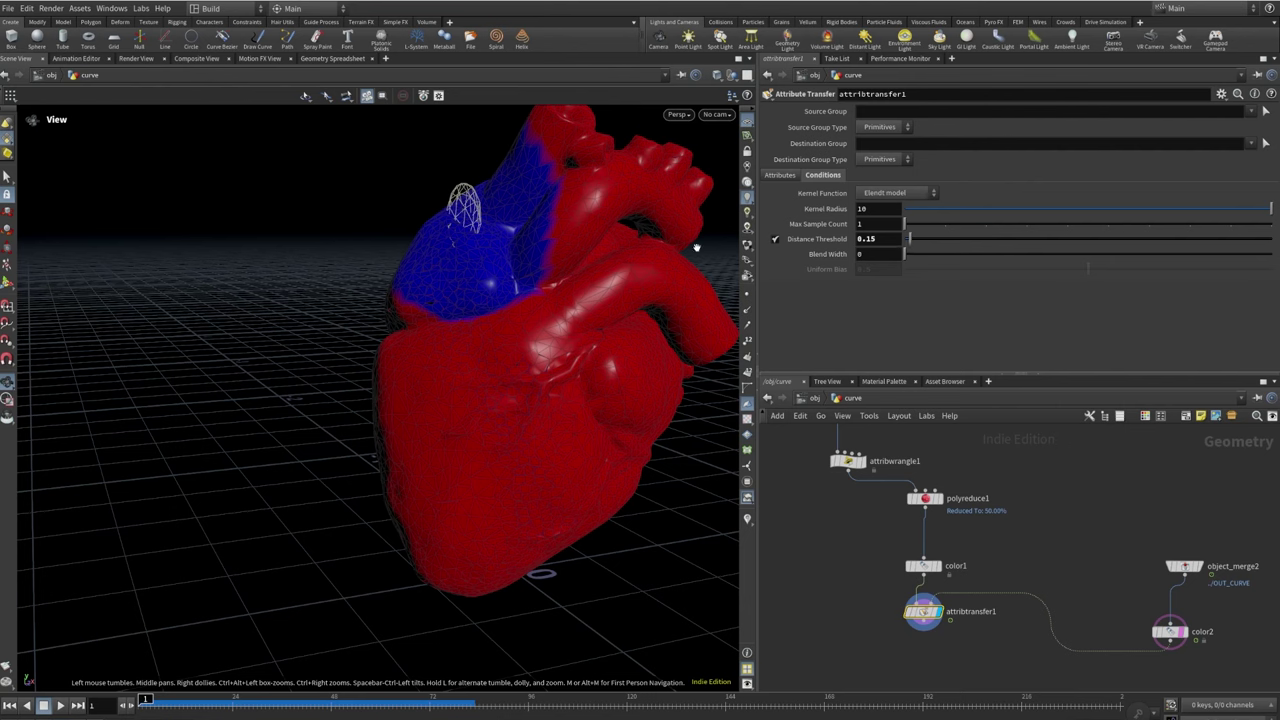
# Set the Distance Threshold to 0 and keyframe it at frame 1
pyautogui.moveTo(909, 238); pyautogui.dragTo(875, 236)
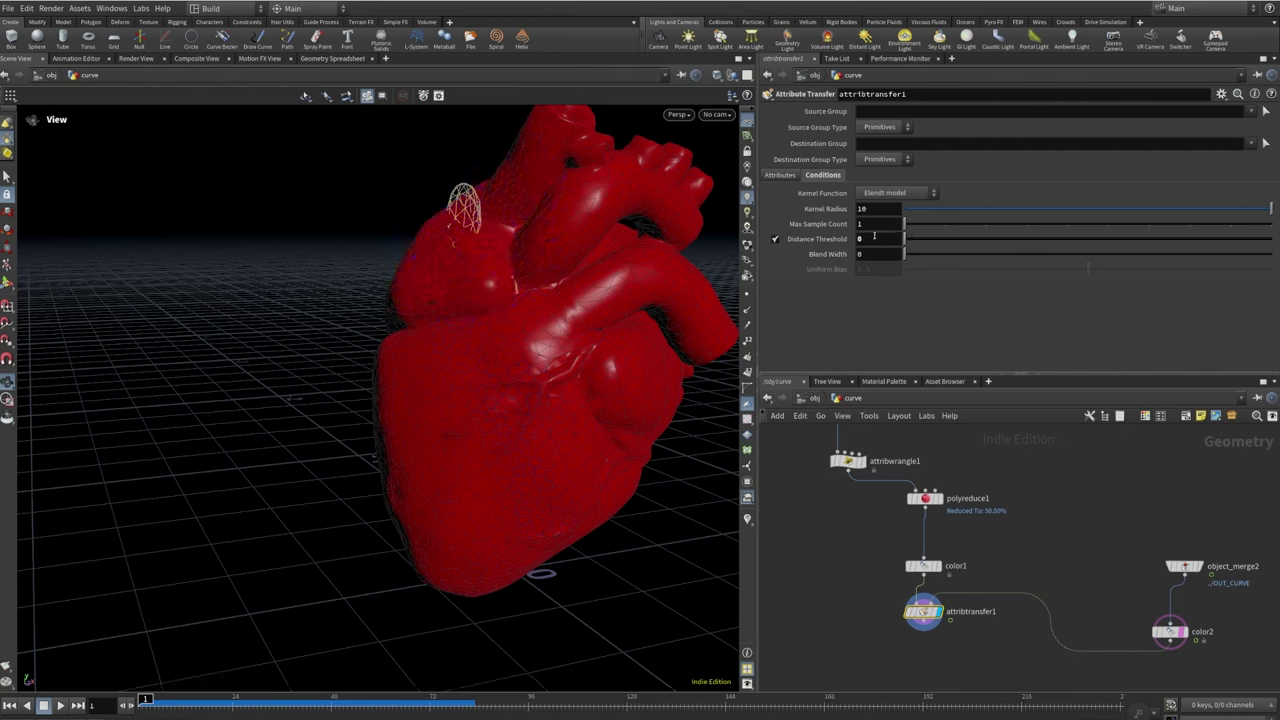
pyautogui.keyDown('alt'); pyautogui.click(874, 237); pyautogui.keyUp('alt')
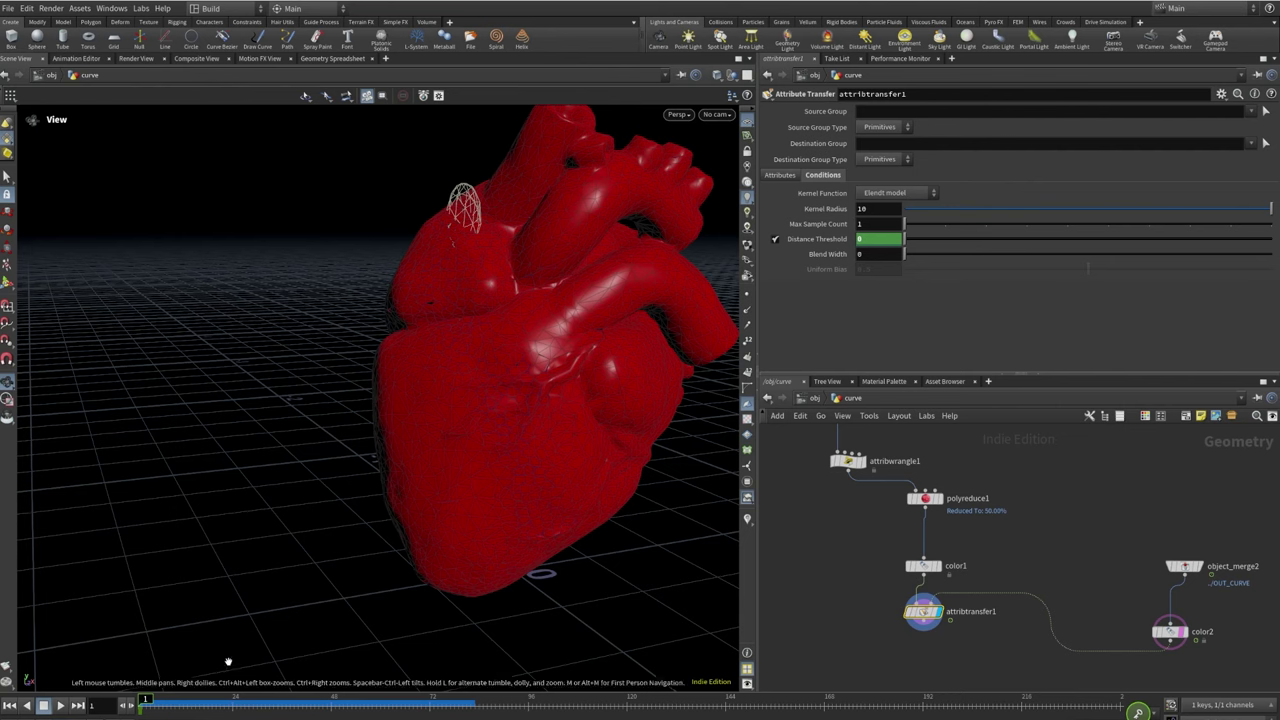
# Keyframe the Distance Threshold at .07 on frame 36
pyautogui.click(284, 702)
pyautogui.moveTo(829, 256)
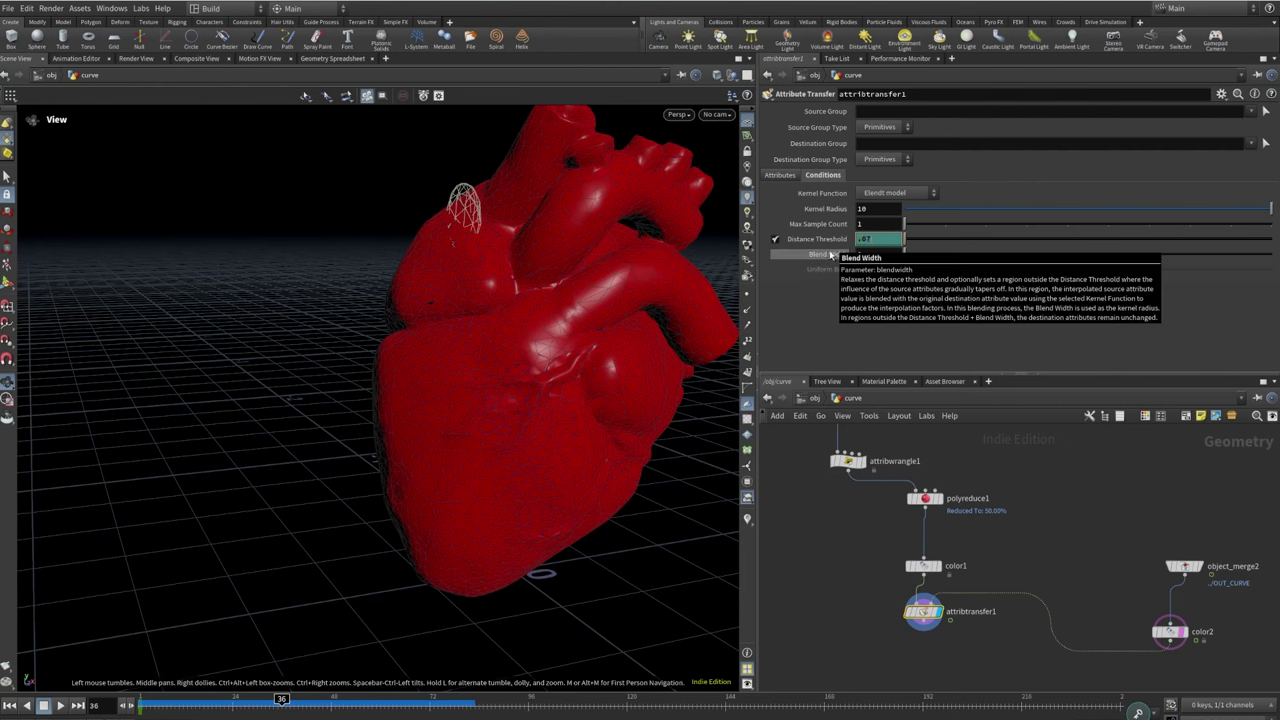
pyautogui.write('.07')
pyautogui.press('Return')
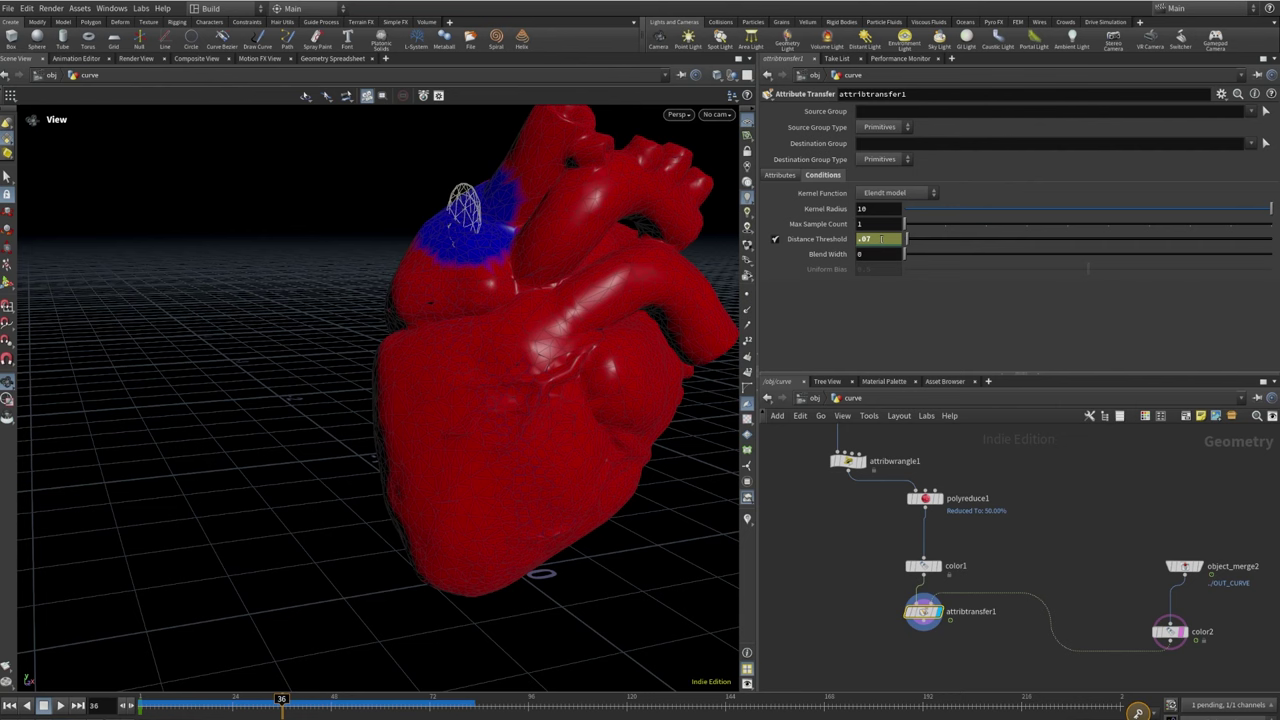
pyautogui.keyDown('alt'); pyautogui.click(862, 239); pyautogui.keyUp('alt')
# Add a keyframe on frame 86 that holds the Distance Threshold at .07
pyautogui.moveTo(518, 254); pyautogui.dragTo(216, 673)
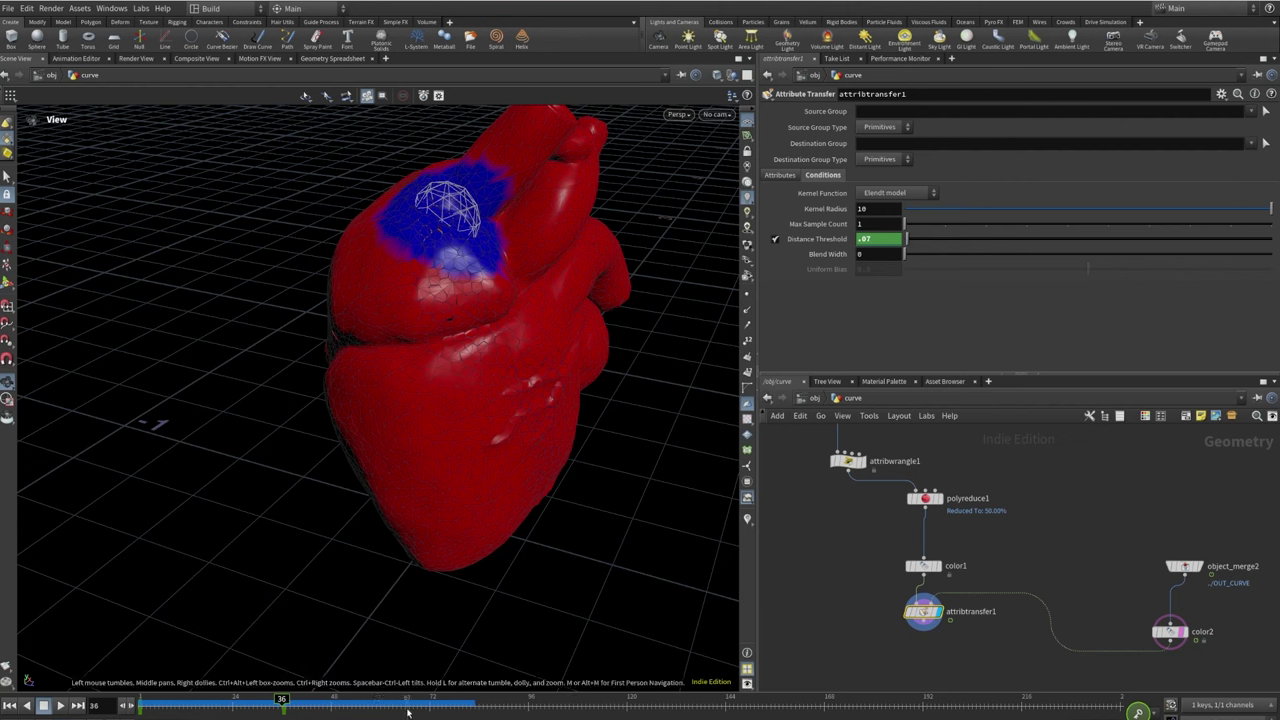
pyautogui.click(488, 706)
pyautogui.moveTo(470, 240); pyautogui.dragTo(498, 203)
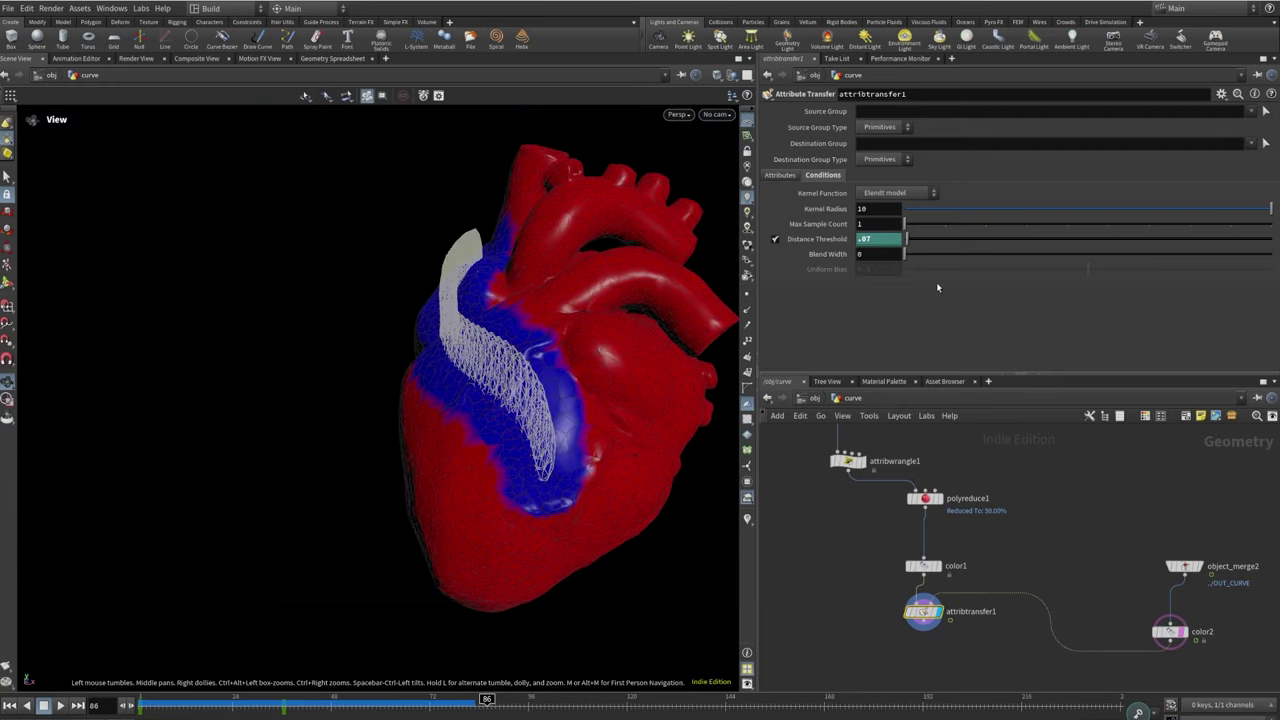
pyautogui.keyDown('alt'); pyautogui.click(878, 239); pyautogui.keyUp('alt')
# Set the Distance Threshold to .55 on frame 96 and keyframe it
pyautogui.click(528, 706)
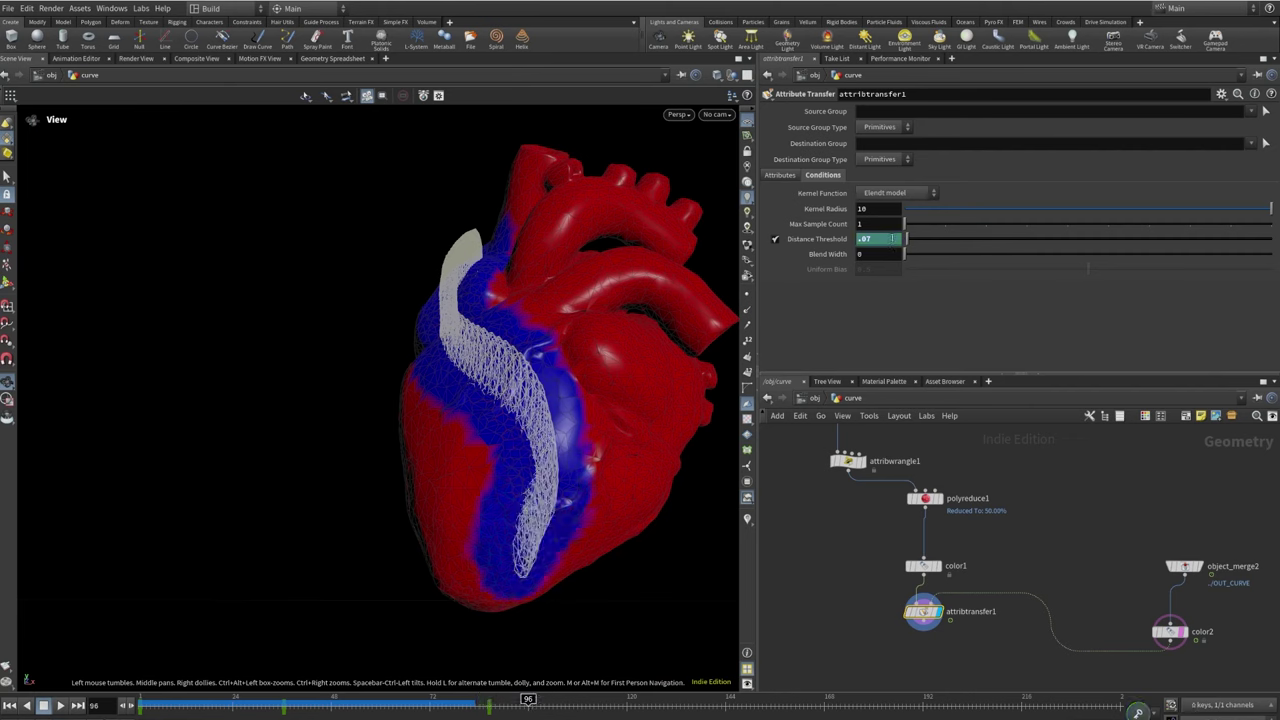
pyautogui.doubleClick(863, 238)
pyautogui.write('.55')
pyautogui.press('Return')
pyautogui.keyDown('alt'); pyautogui.click(876, 238); pyautogui.keyUp('alt')
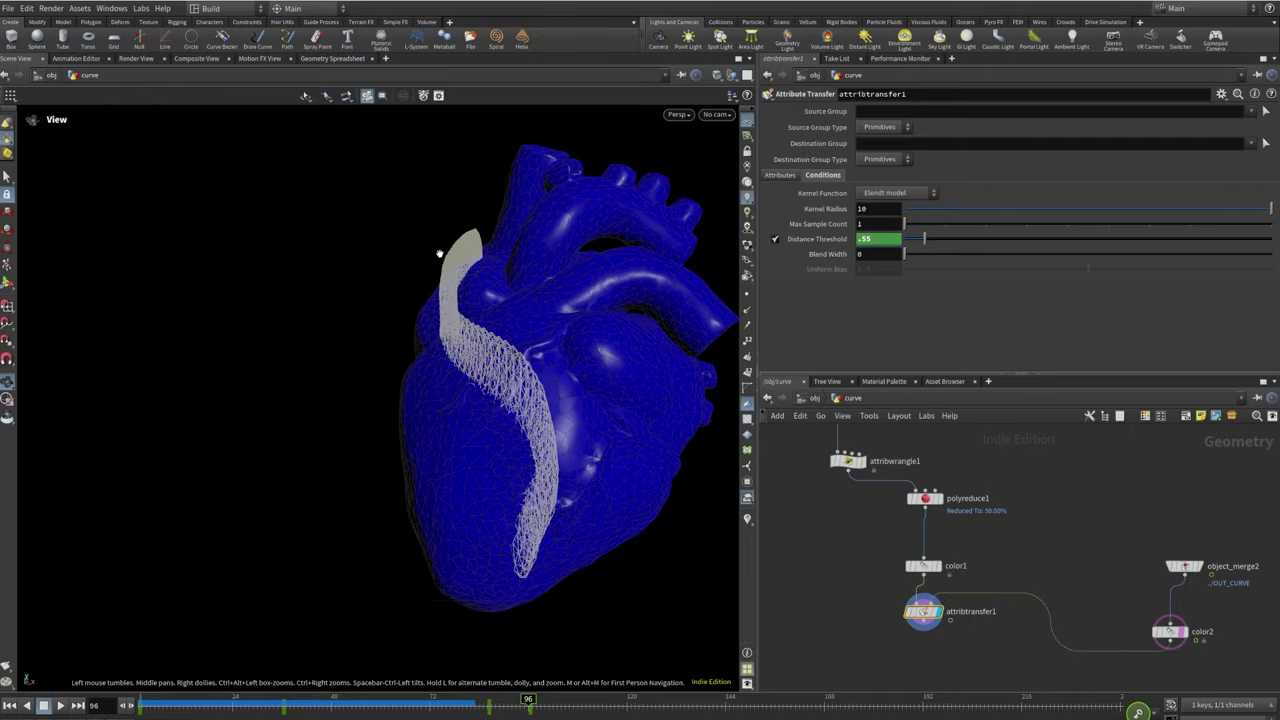
# Add a Distance Threshold keyframe on frame 120 and scrub the animation back to frame 1
pyautogui.moveTo(443, 251); pyautogui.dragTo(585, 510)
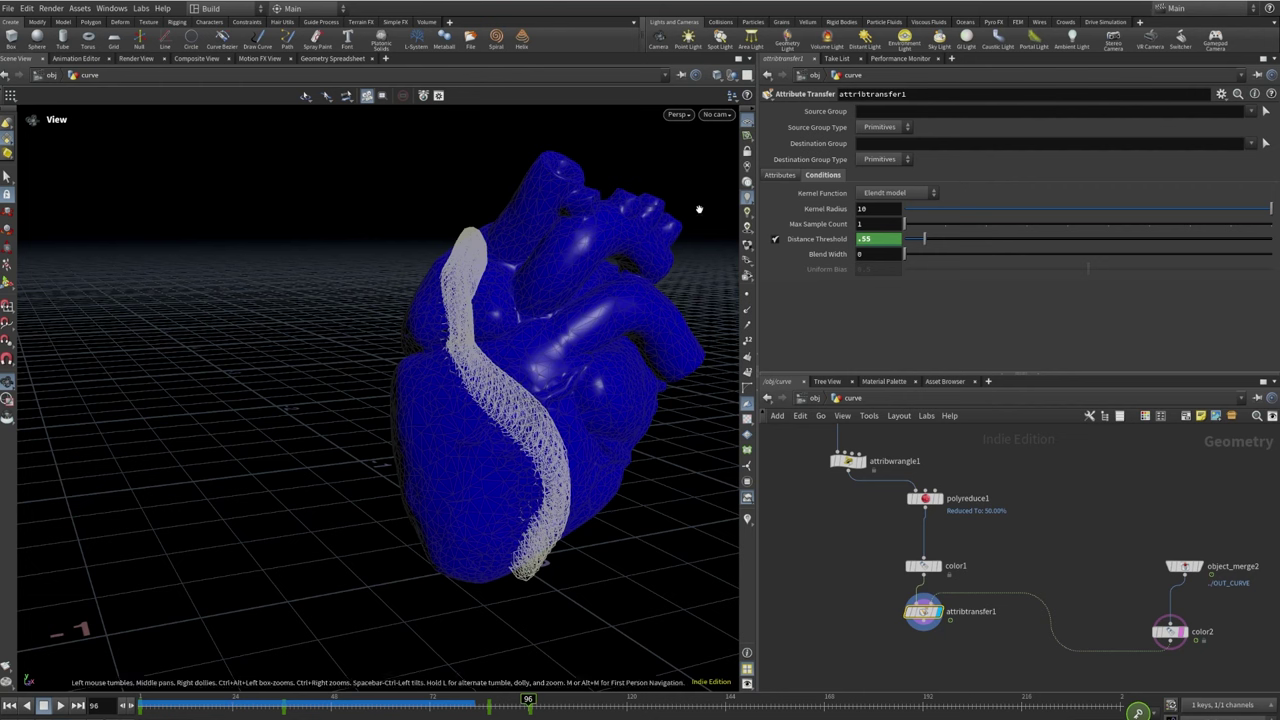
pyautogui.click(627, 700)
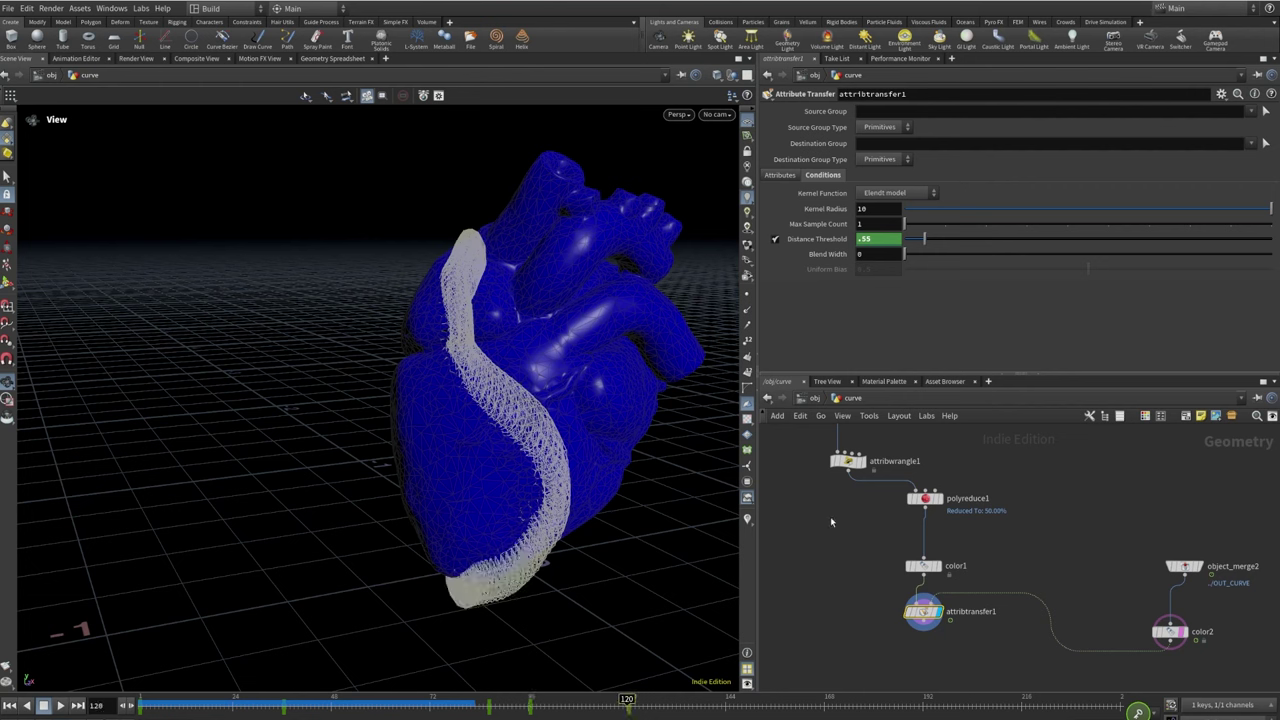
pyautogui.click(487, 700)
pyautogui.moveTo(487, 700); pyautogui.dragTo(147, 700)
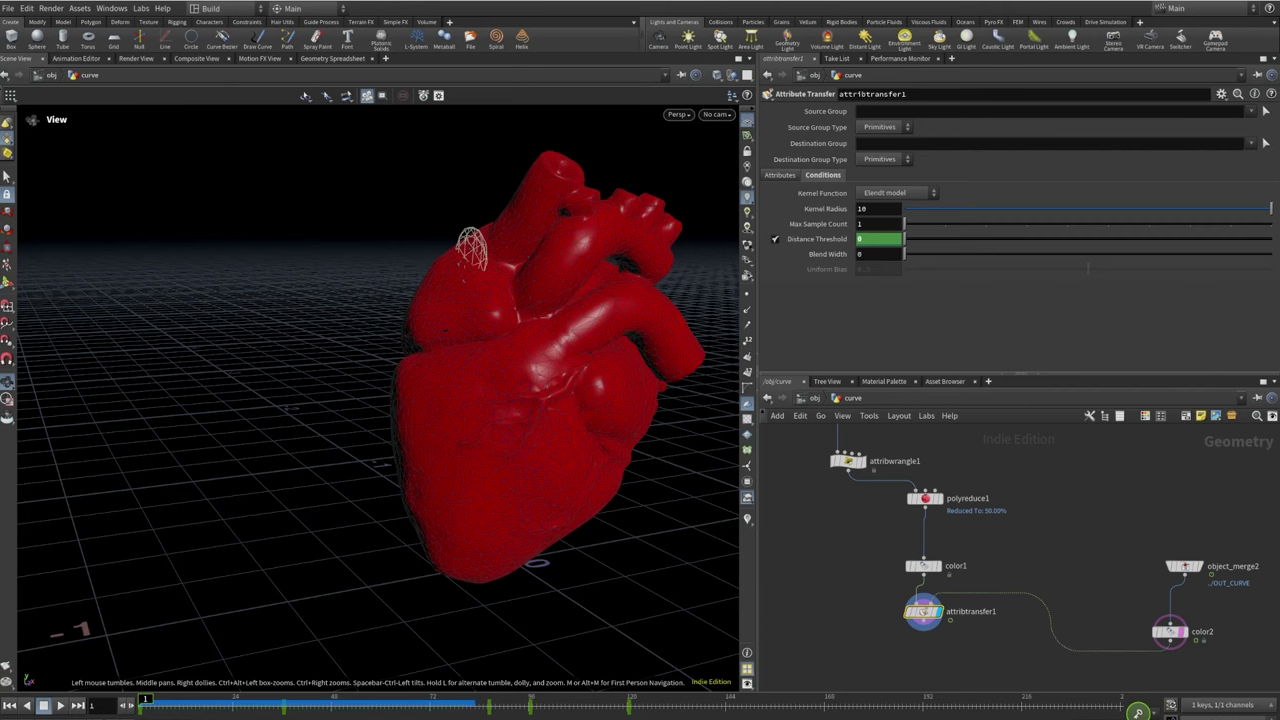
# Append an Attribute Wrangle after attribtransfer1 and display its result
pyautogui.moveTo(941, 598); pyautogui.dragTo(962, 507, button='middle')
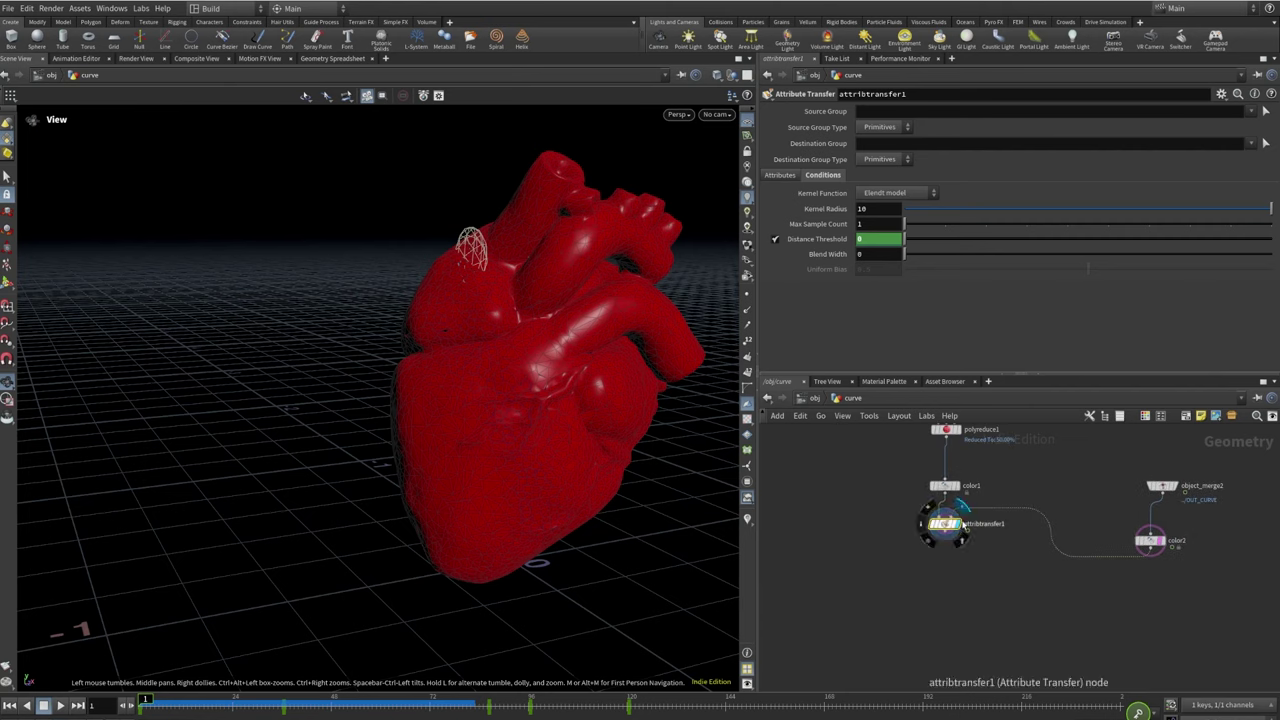
pyautogui.scroll(5, 962, 507)
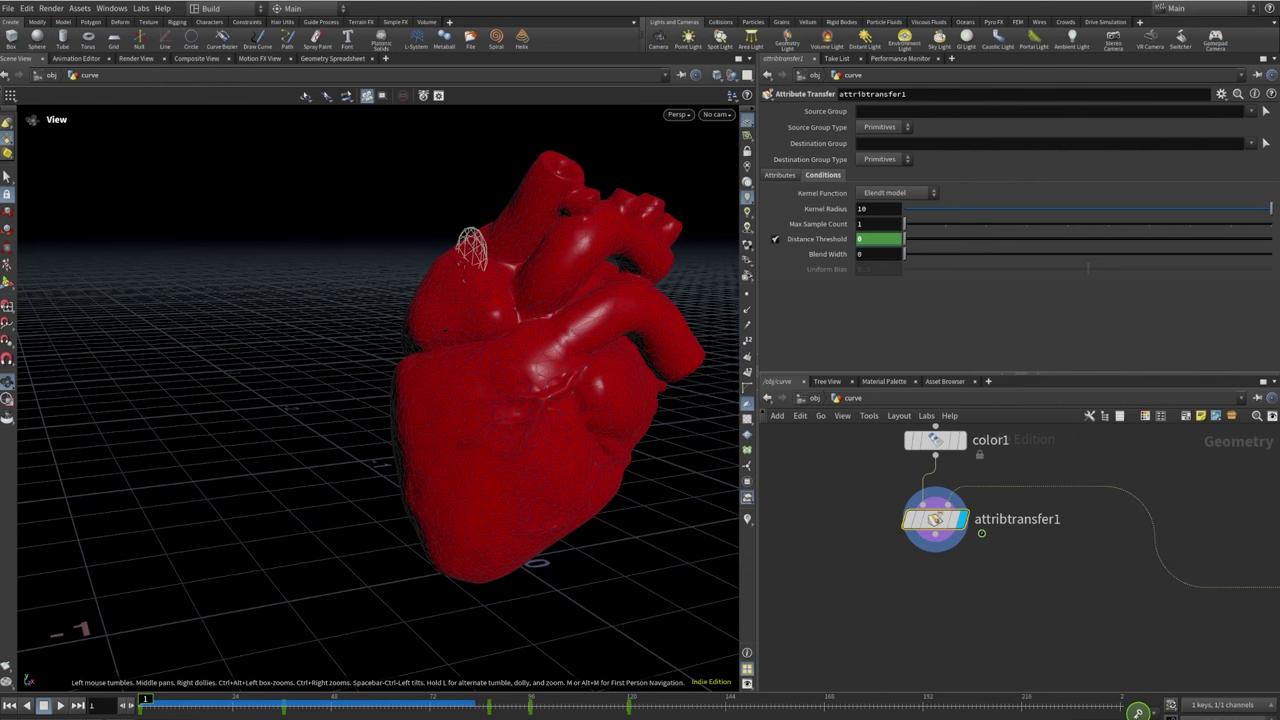
pyautogui.click(935, 550)
pyautogui.press('Tab')
pyautogui.write('attrwr')
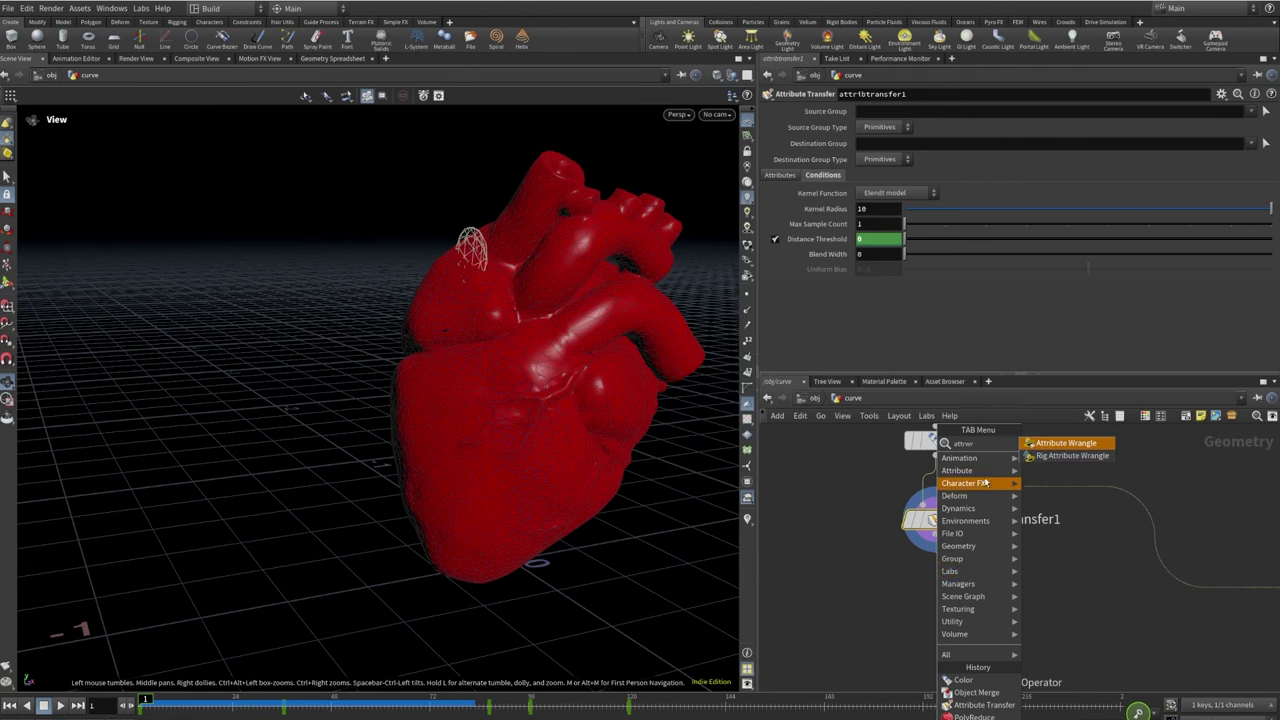
pyautogui.click(1045, 438)
pyautogui.click(935, 618)
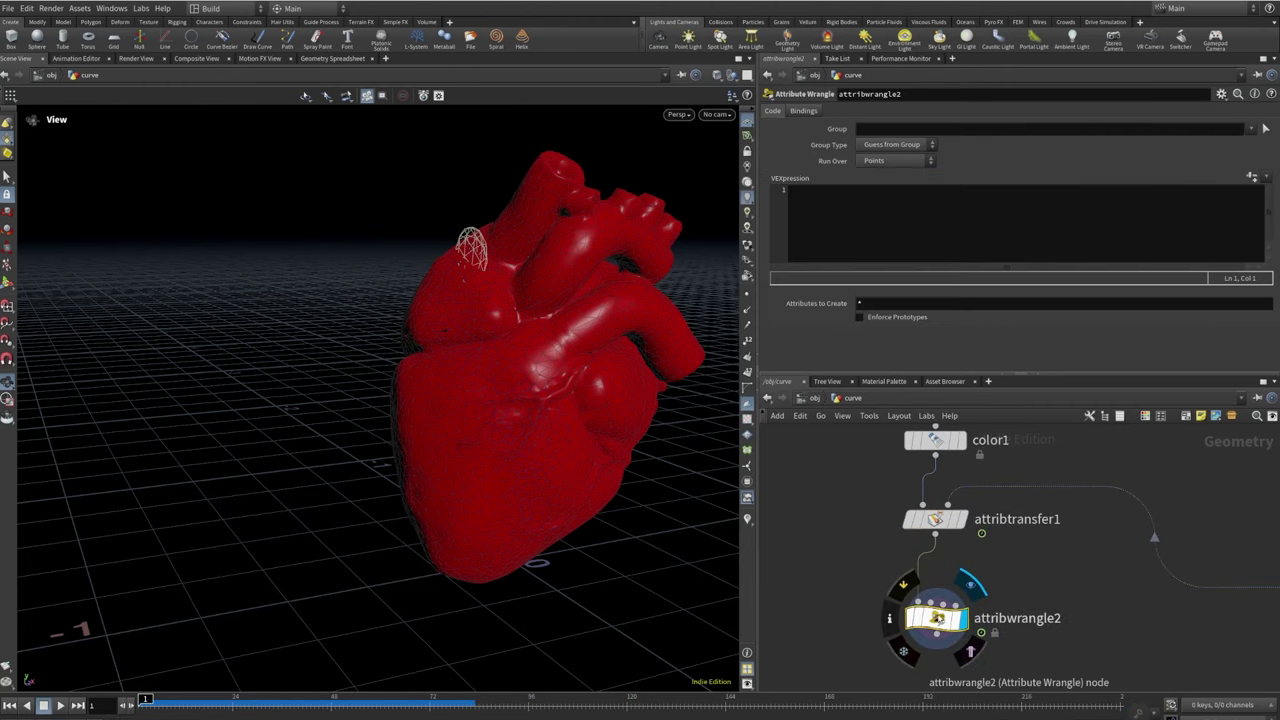
pyautogui.click(889, 228)
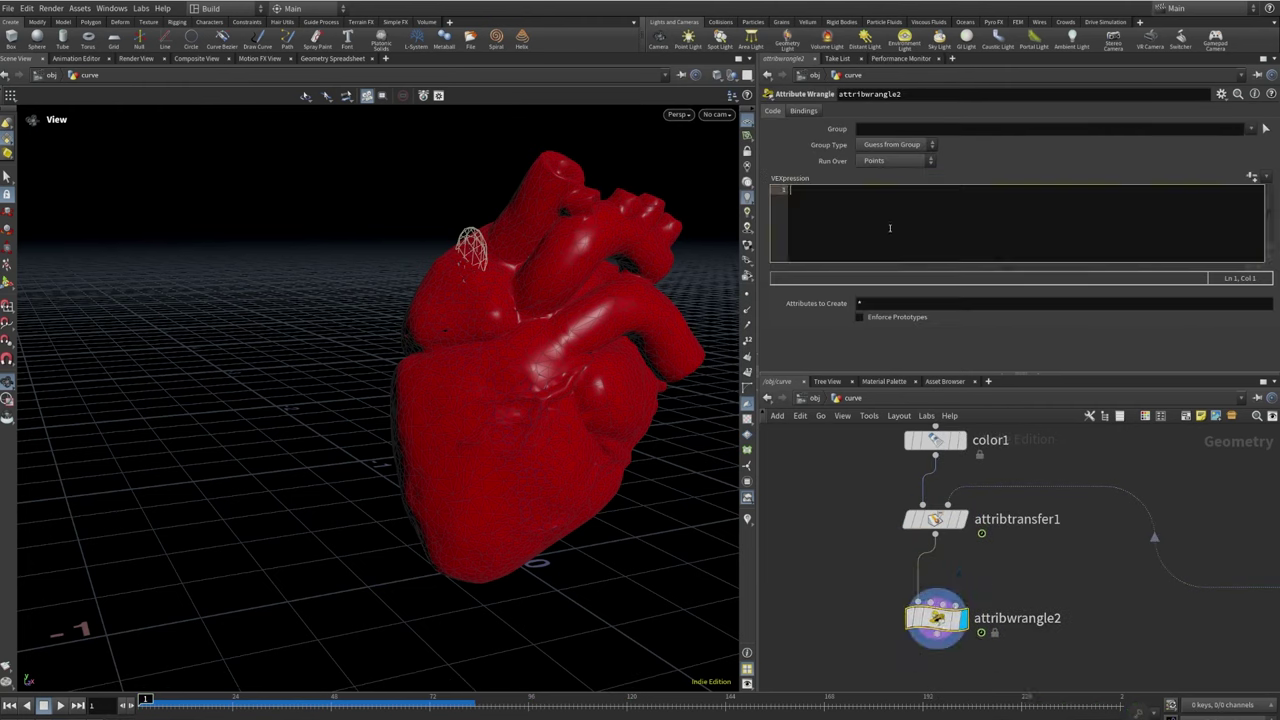
pyautogui.write('if(@Cd.b')
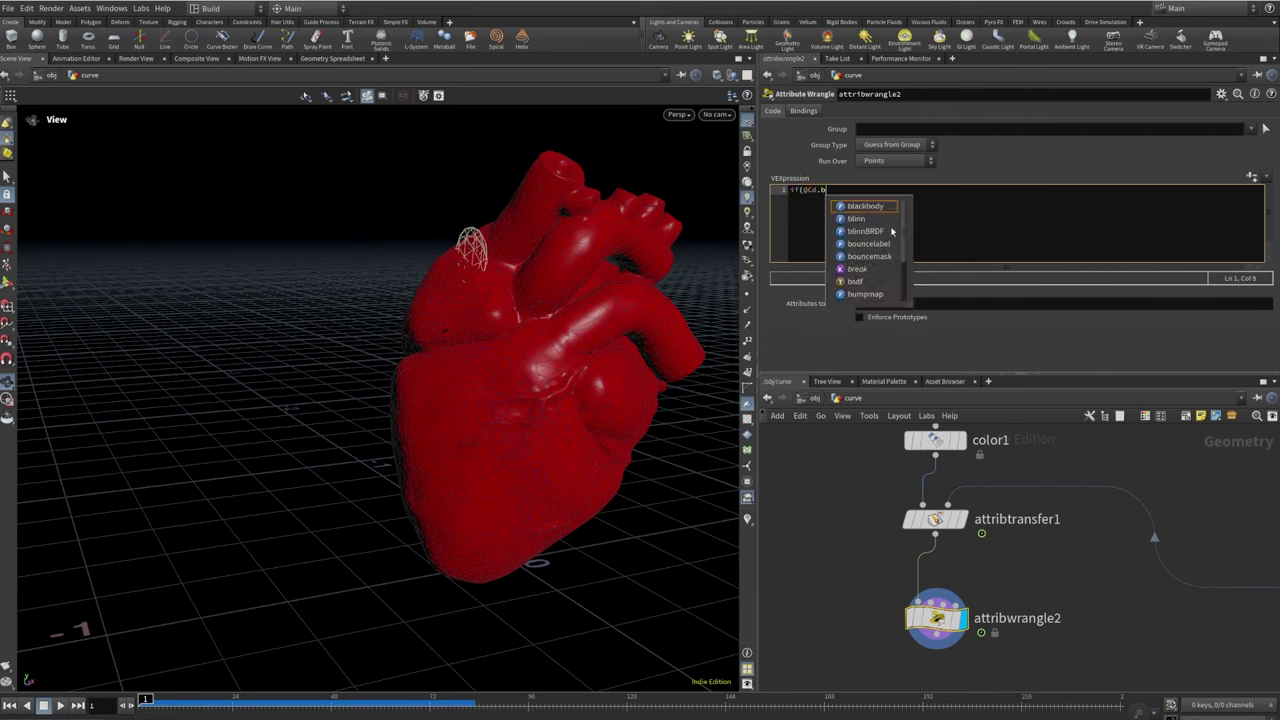
pyautogui.write(' > ')
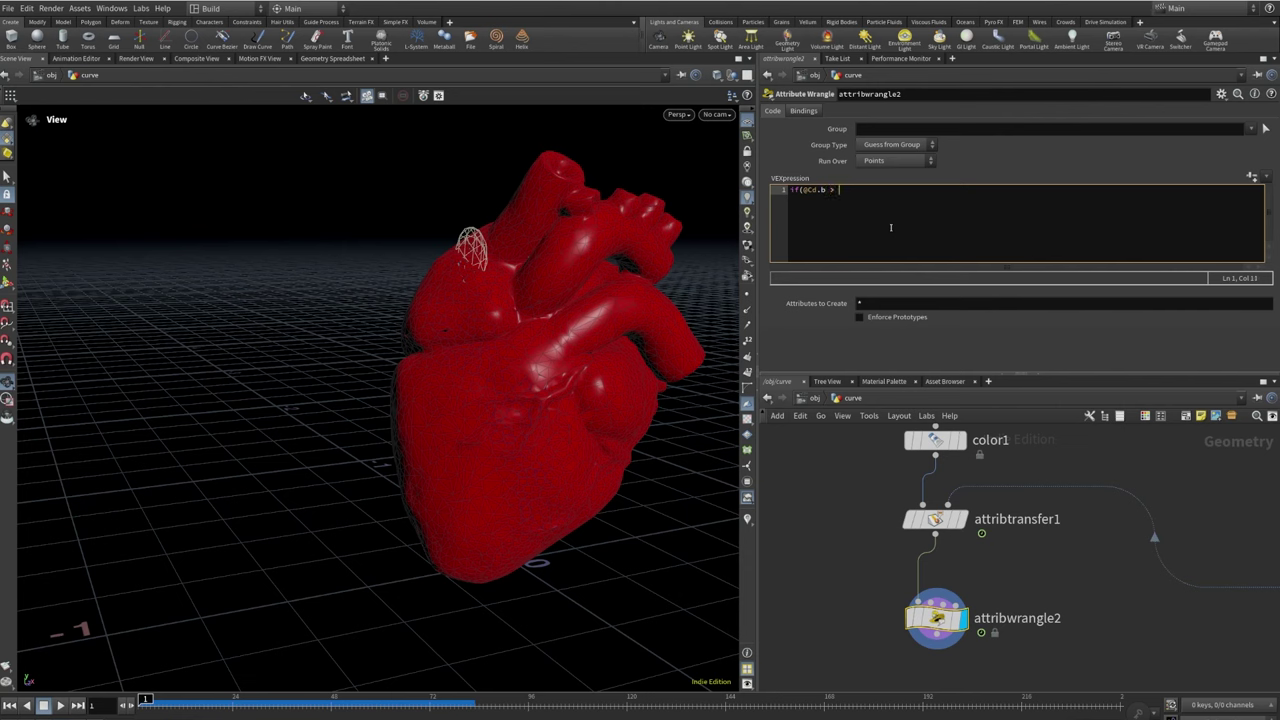
pyautogui.write('0)')
pyautogui.press('Return')
pyautogui.write('i@active=1;')
# Append a Null after attribwrangle2 and name it lowres
pyautogui.scroll(-3, 1030, 530)
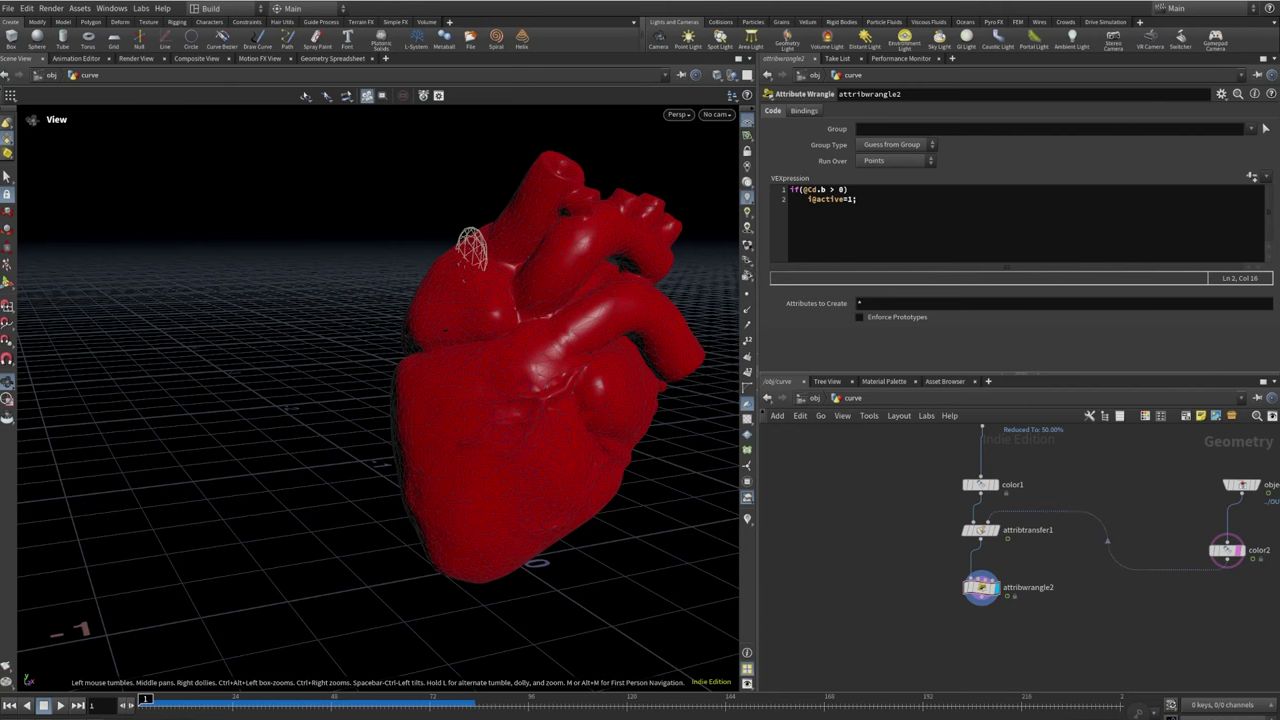
pyautogui.press('Tab')
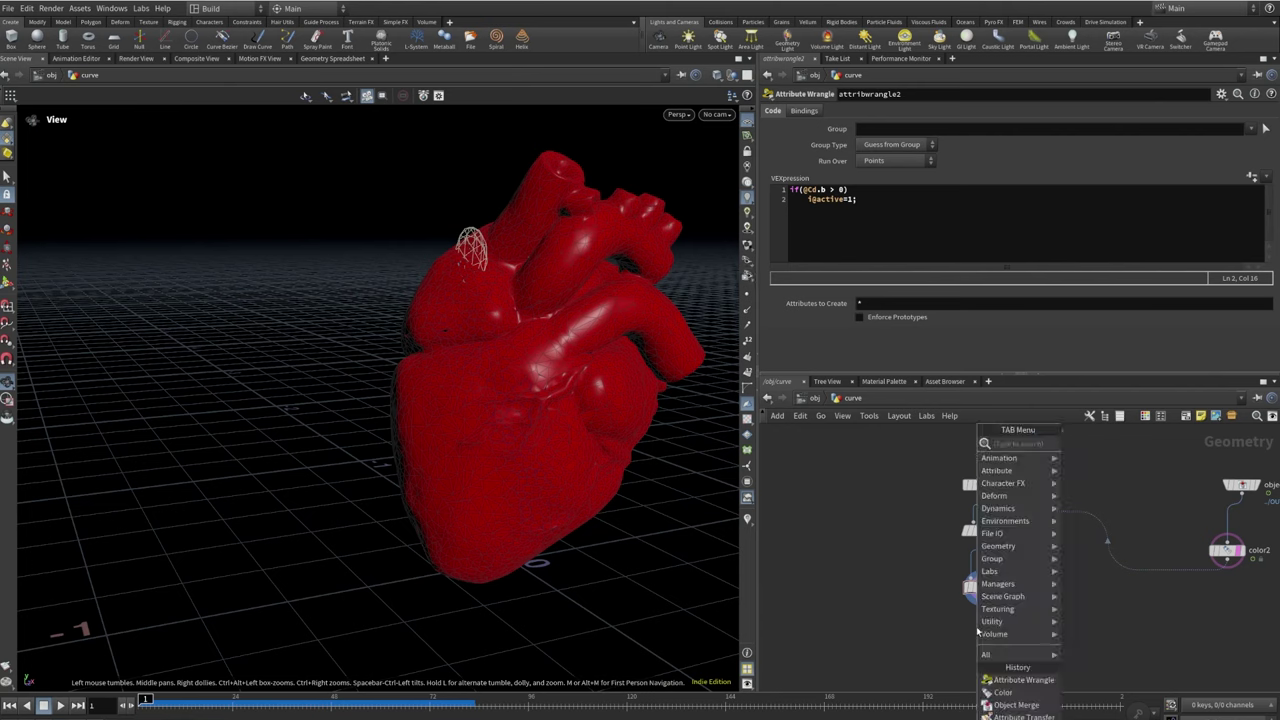
pyautogui.write('null')
pyautogui.press('Return')
pyautogui.click(976, 628)
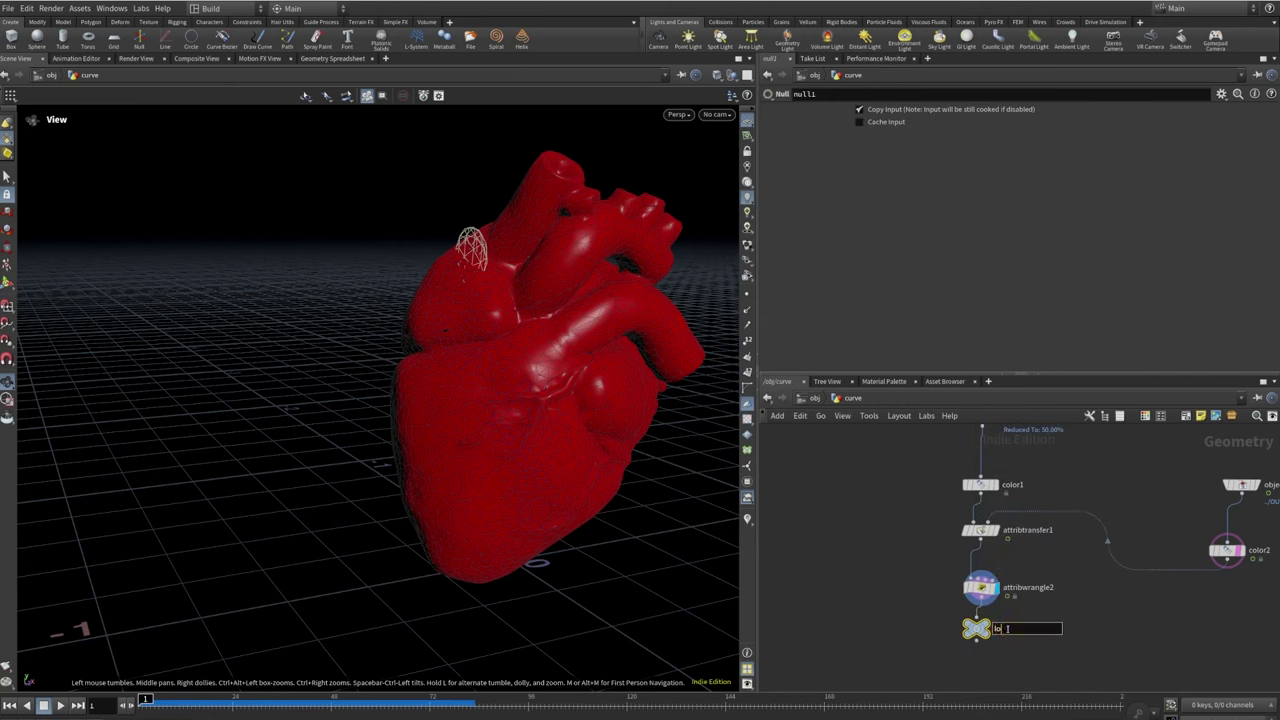
pyautogui.write('lowres')
pyautogui.press('Return')
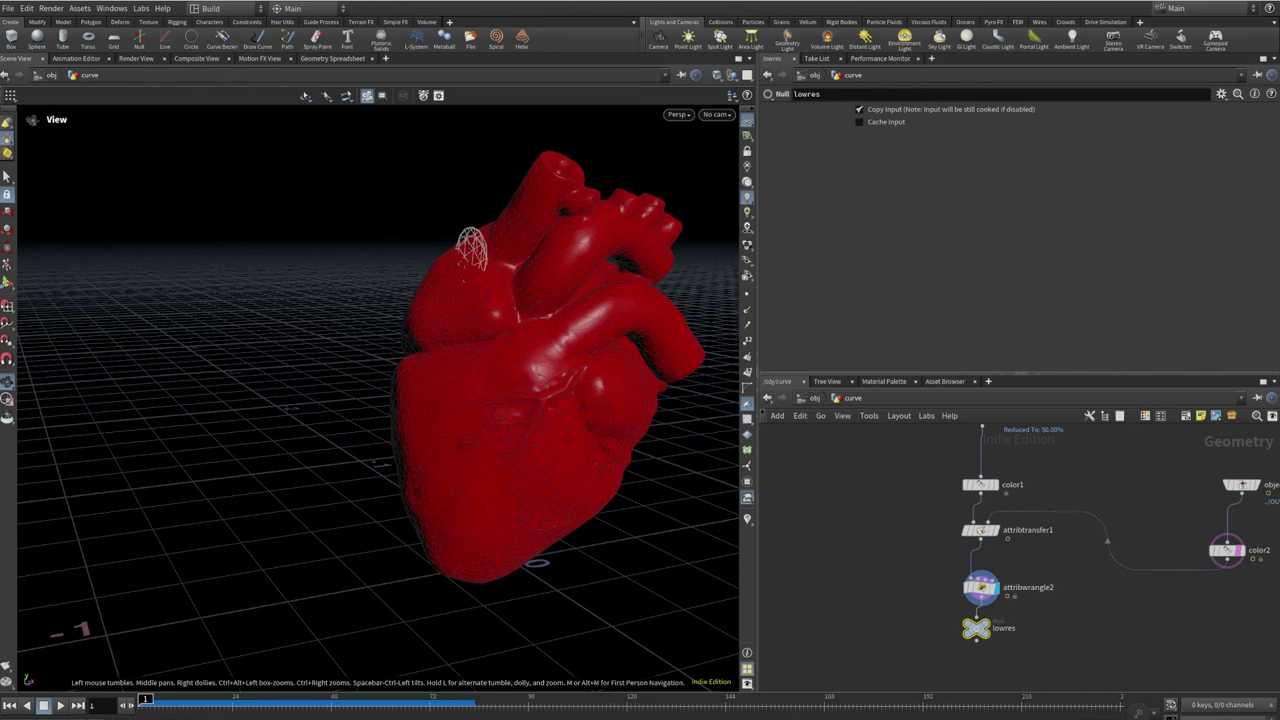
# Append an Attribute Delete after the lowres null and have it remove the Cd point attribute
pyautogui.click(977, 639)
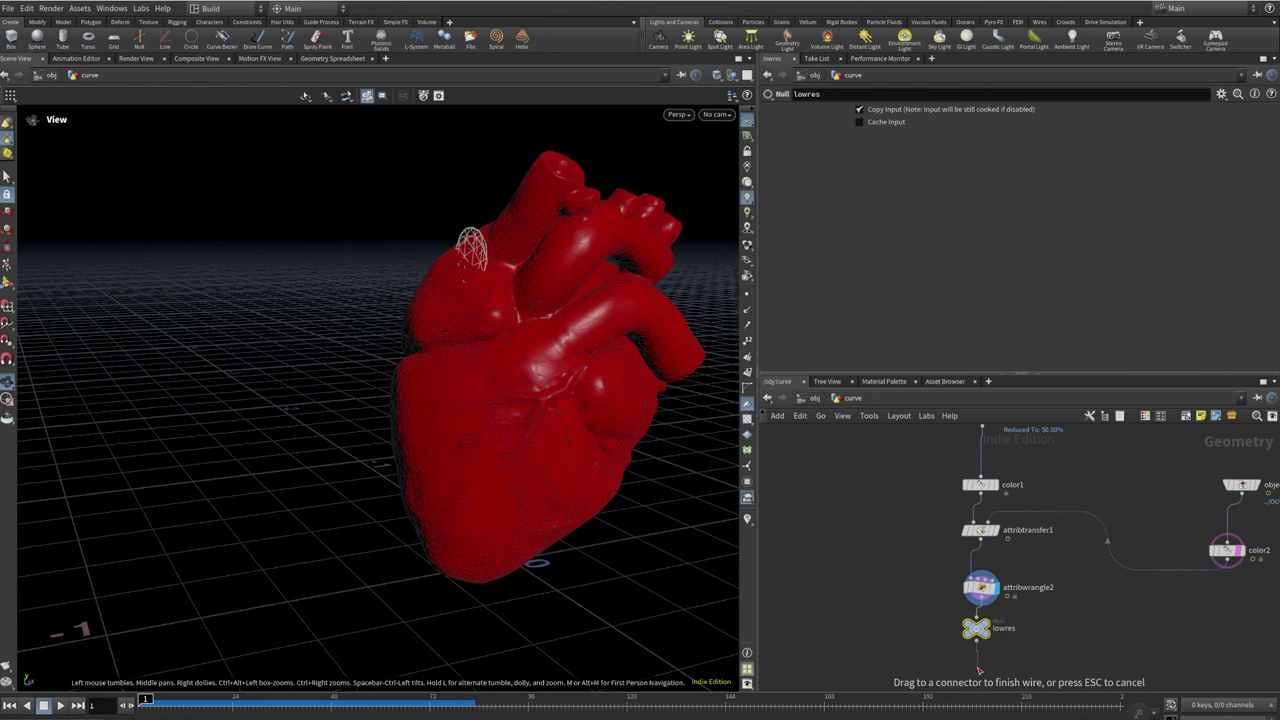
pyautogui.press('Tab')
pyautogui.write('att')
pyautogui.click(757, 66)
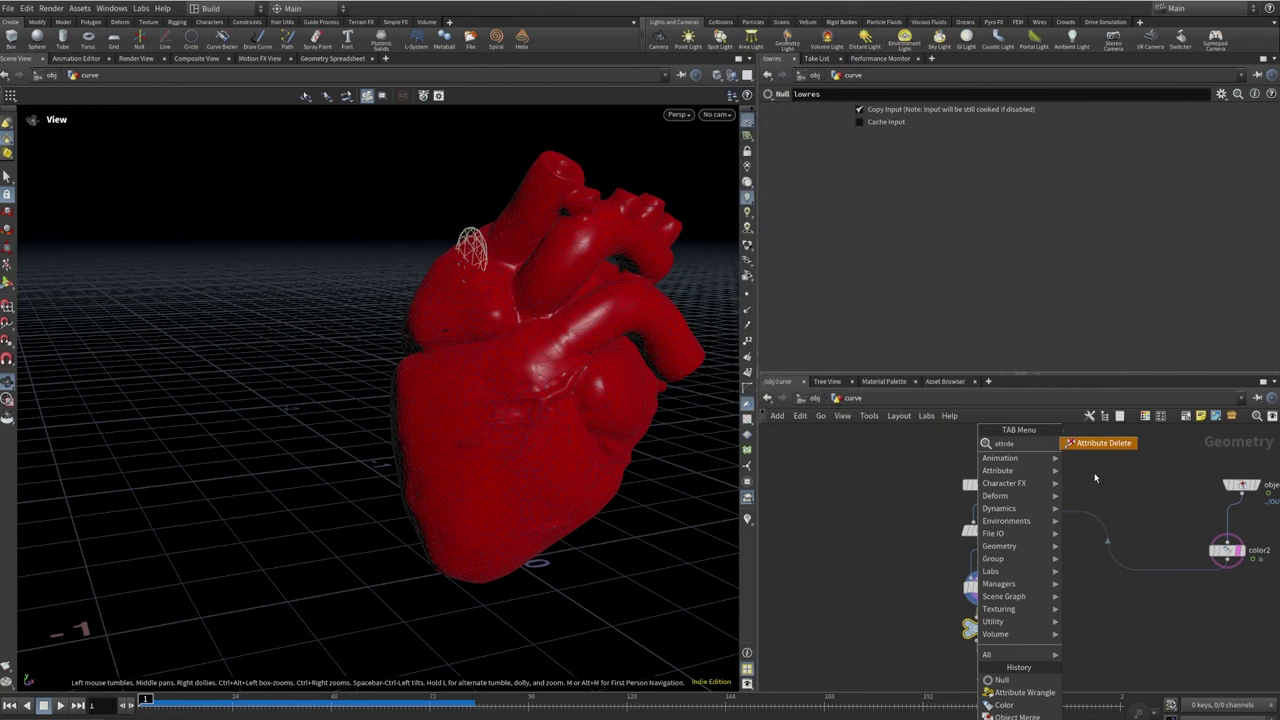
pyautogui.click(1003, 667)
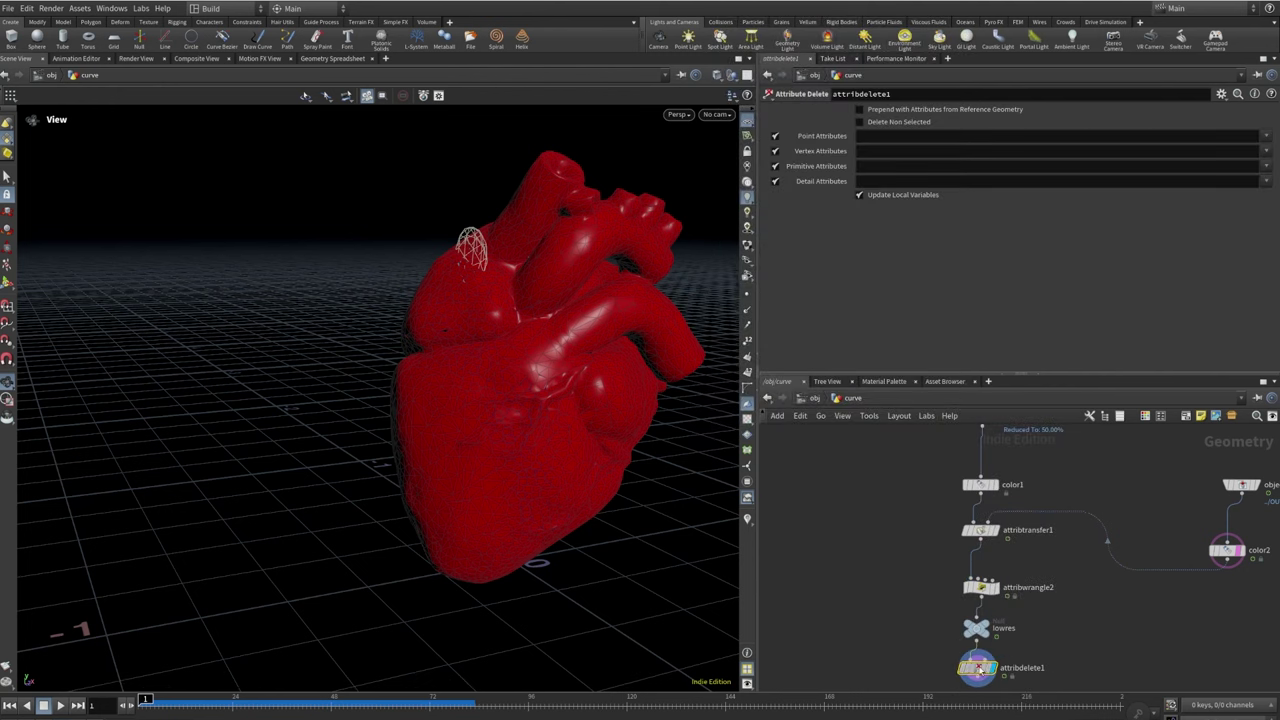
pyautogui.click(1266, 135)
pyautogui.click(1241, 152)
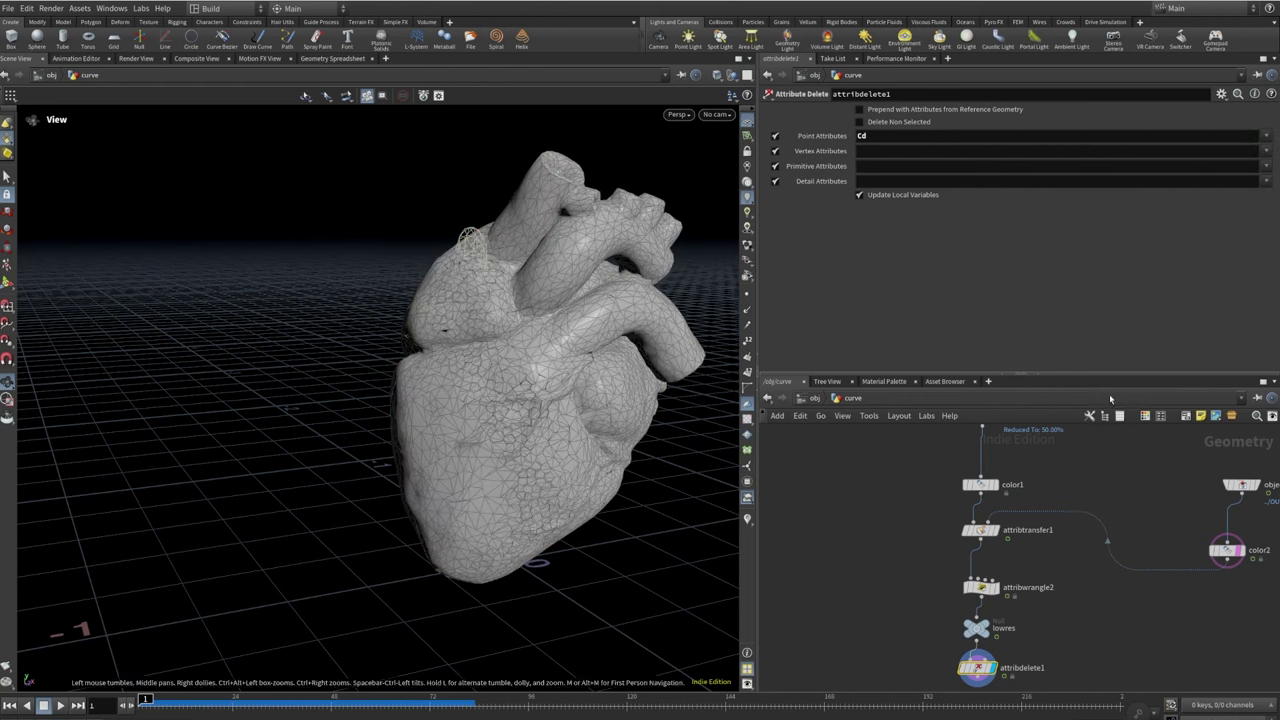
# Append and display an Assemble after attribdelete1, with Create Packed Primitives on and Create Name Attribute off
pyautogui.moveTo(1161, 653); pyautogui.dragTo(1135, 505, button='middle')
pyautogui.click(952, 540)
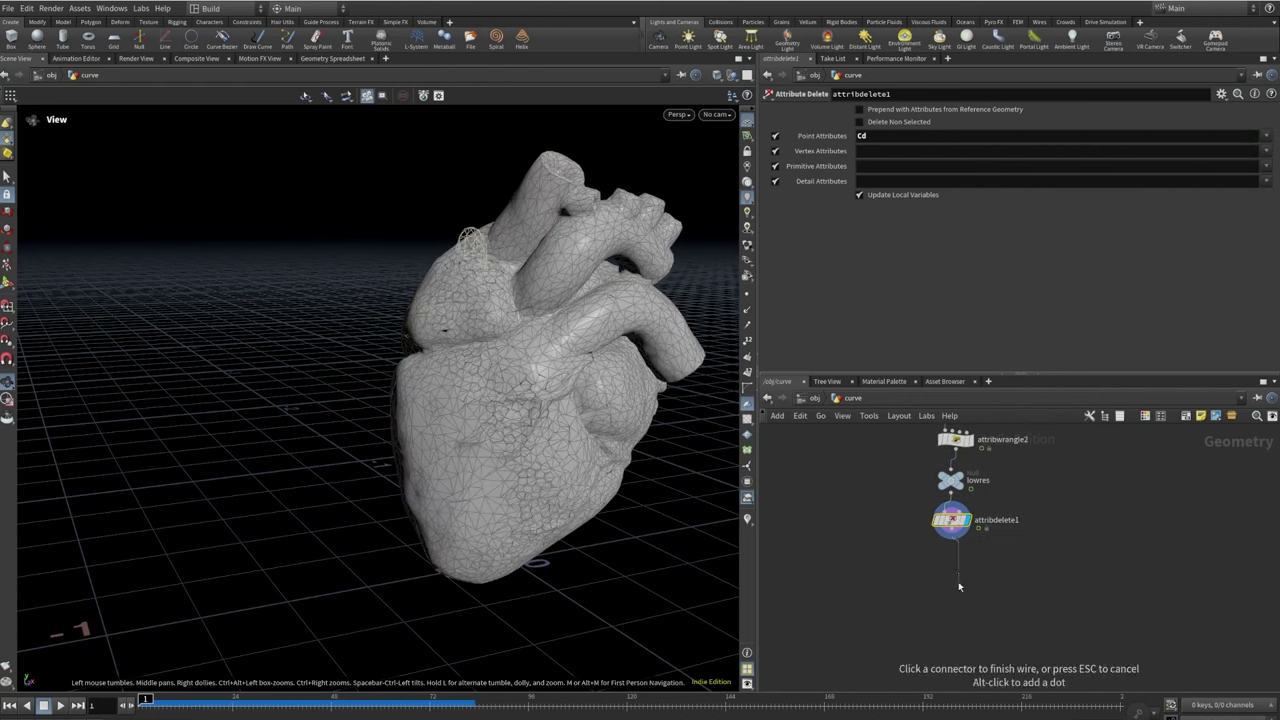
pyautogui.click(958, 587)
pyautogui.write('assemble')
pyautogui.press('Return')
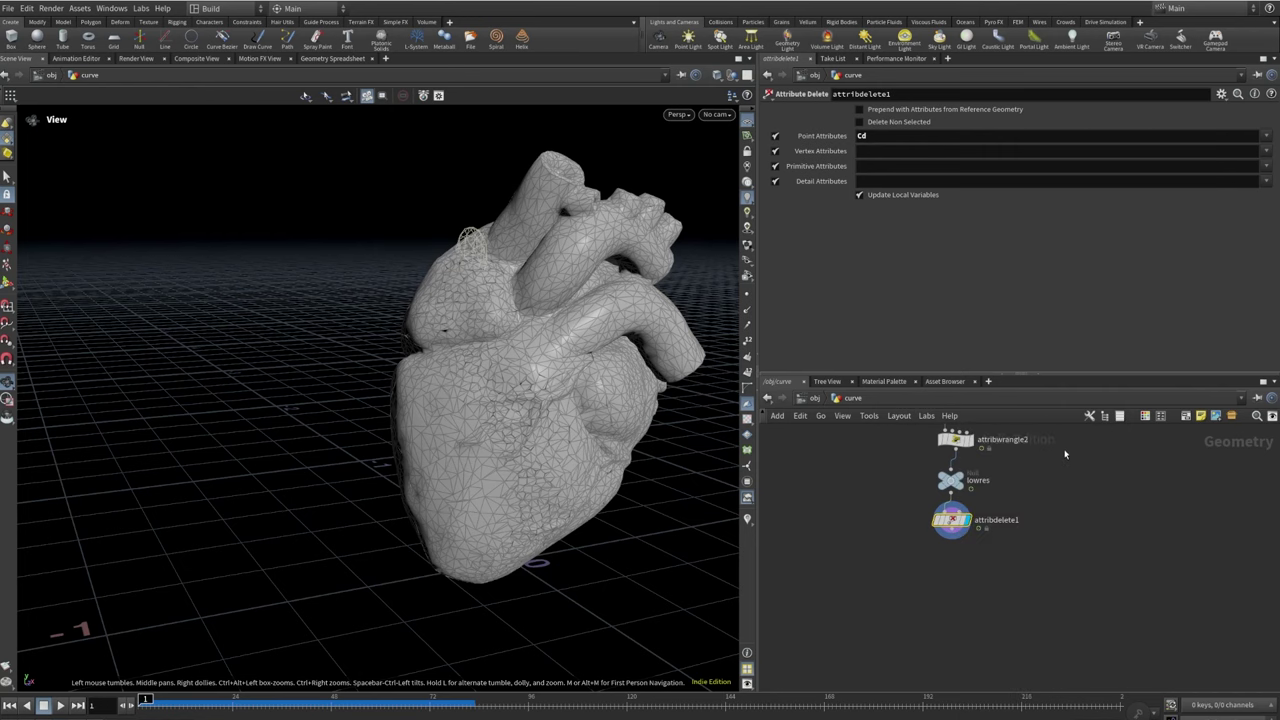
pyautogui.click(958, 582)
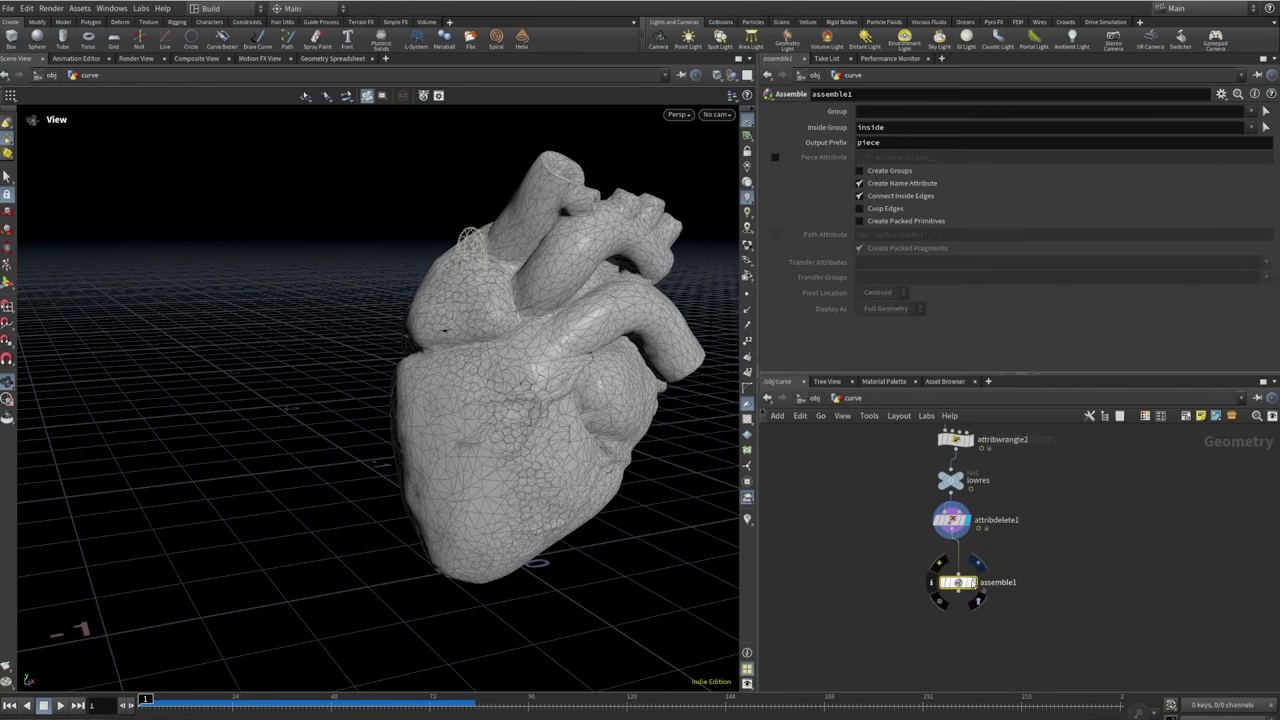
pyautogui.click(968, 567)
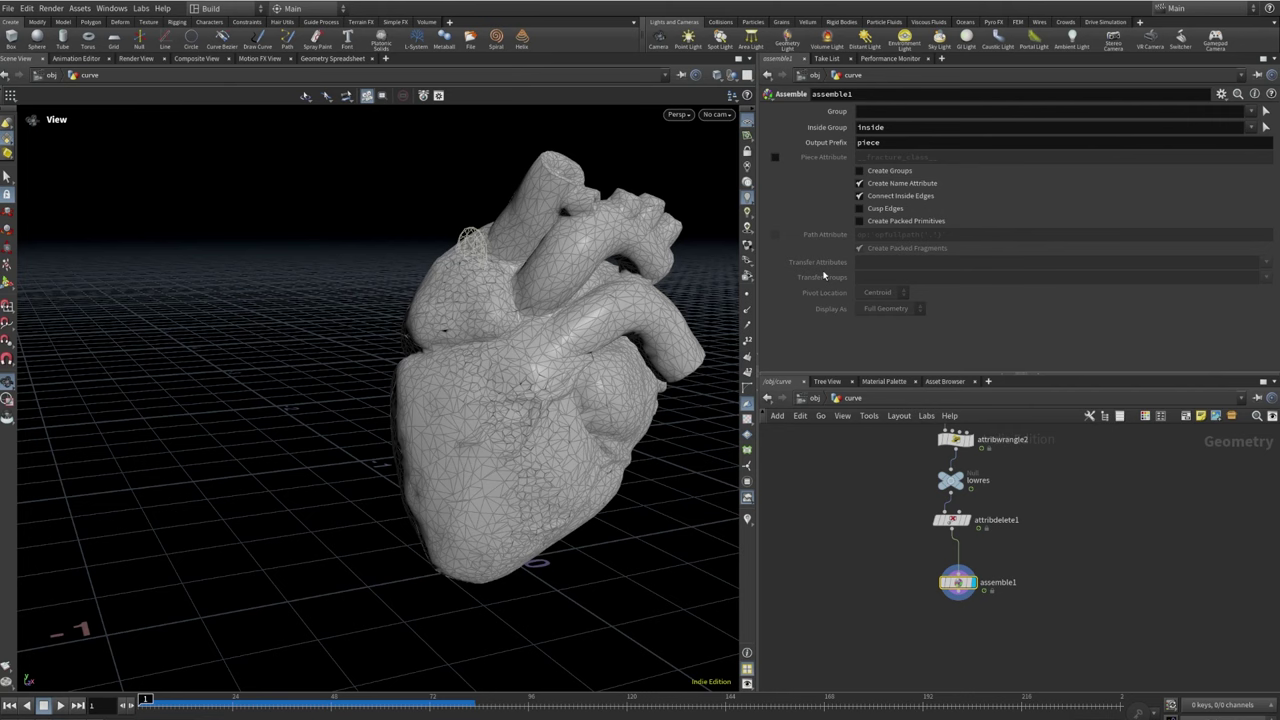
pyautogui.click(862, 221)
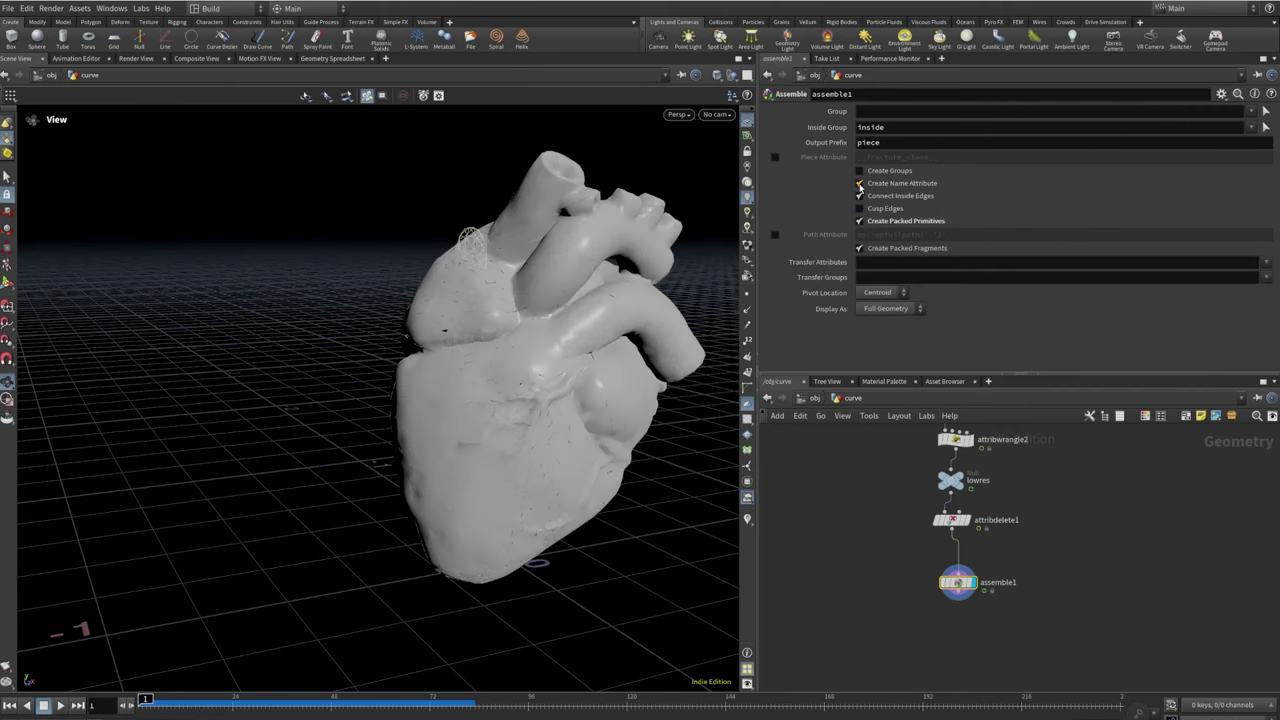
pyautogui.click(860, 184)
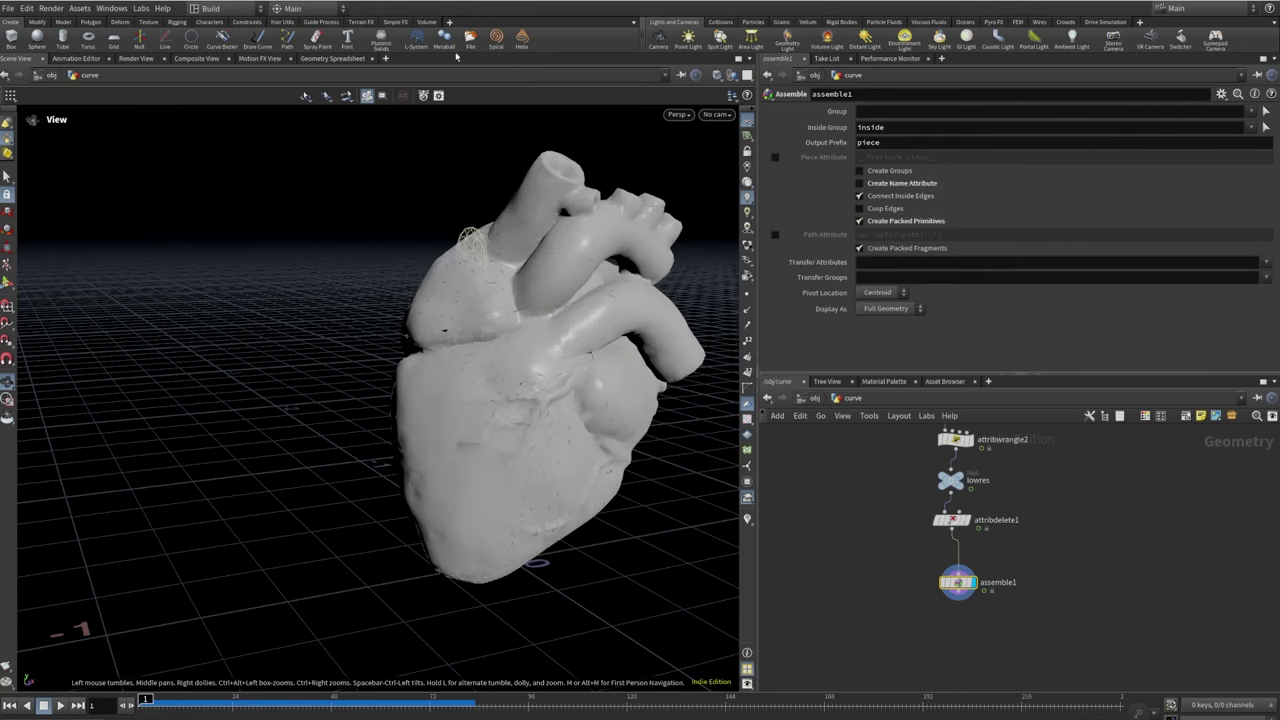
# Check the packed pieces' full names in the Geometry Spreadsheet and return to the Scene View
pyautogui.click(345, 59)
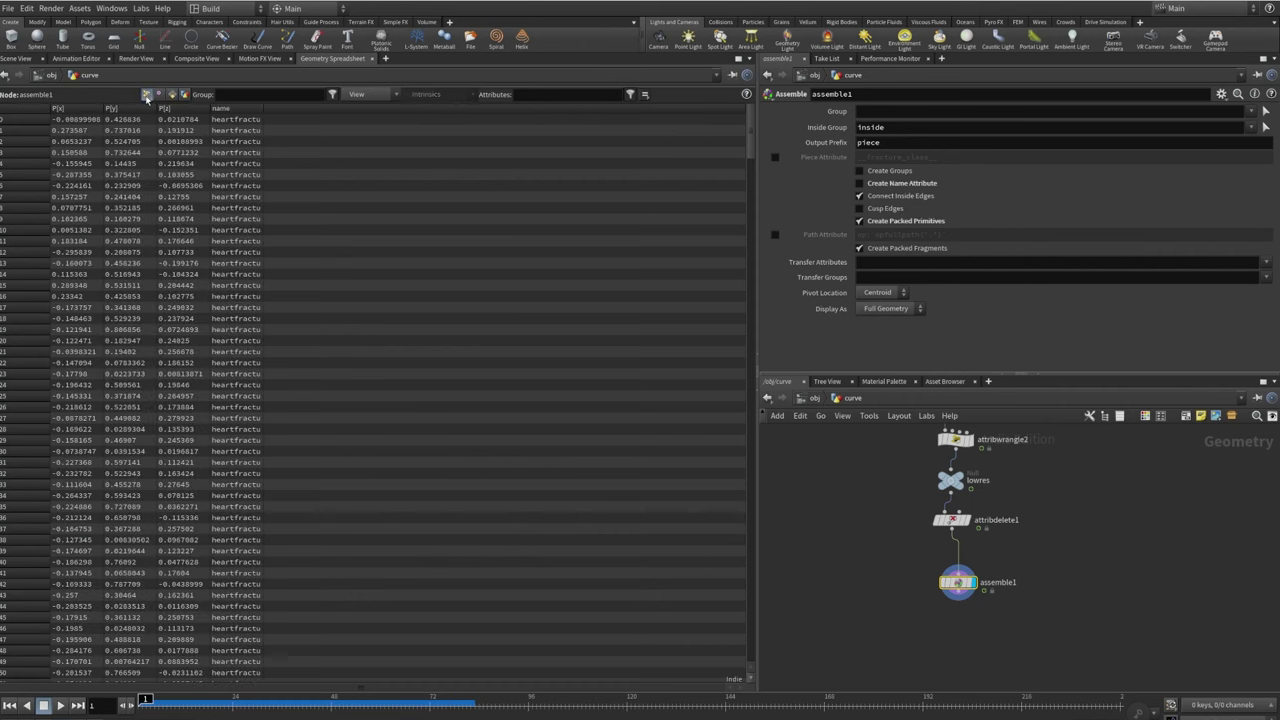
pyautogui.moveTo(260, 108); pyautogui.dragTo(537, 110)
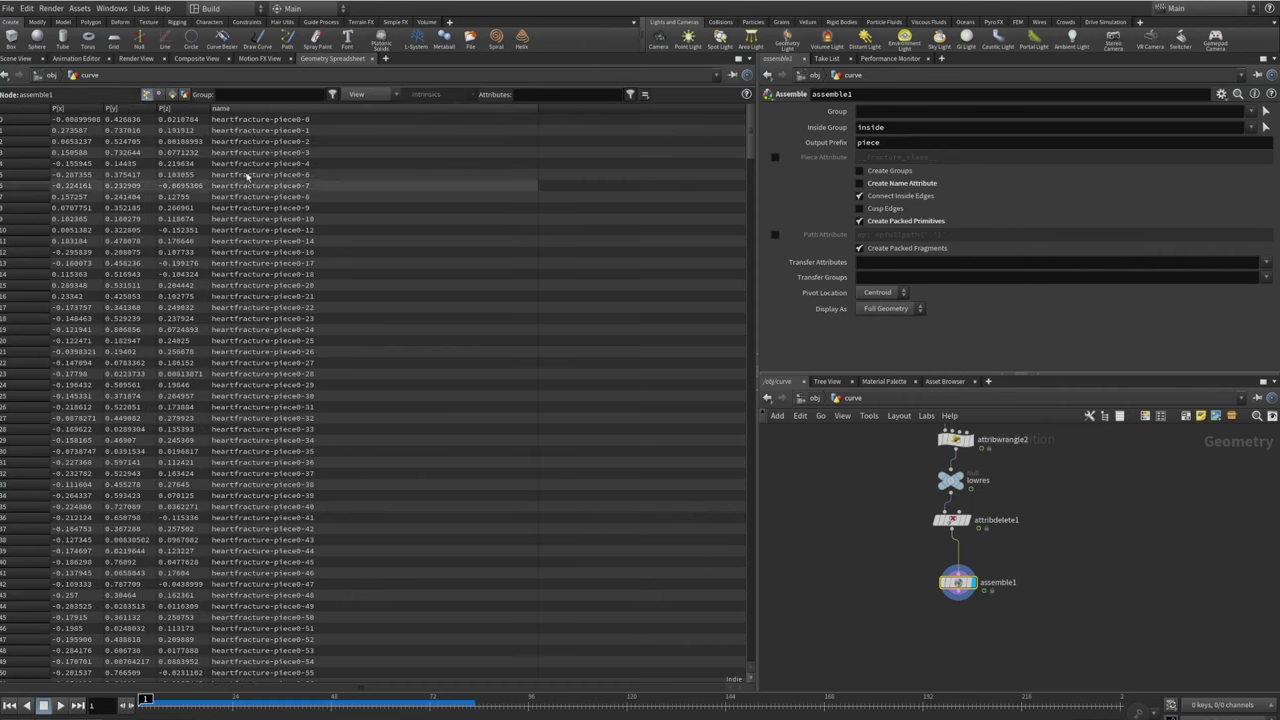
pyautogui.click(15, 58)
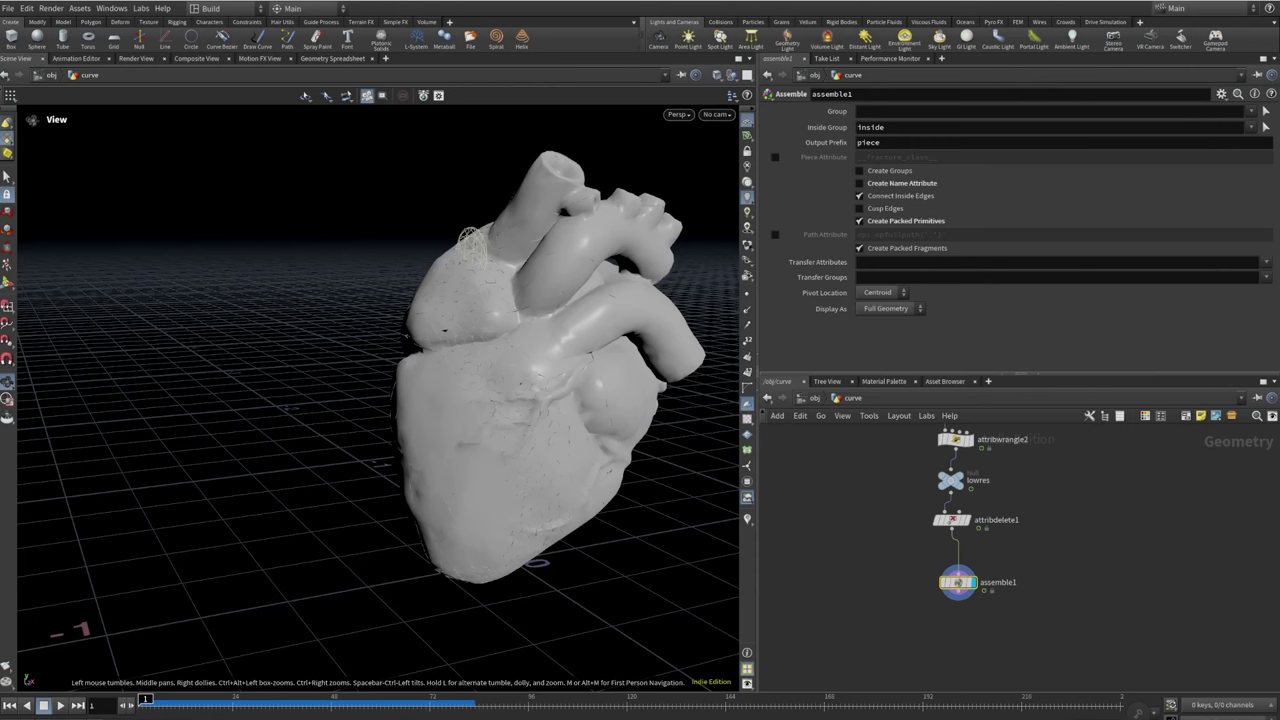
# Append an RBD Configure node after assemble1
pyautogui.click(956, 595)
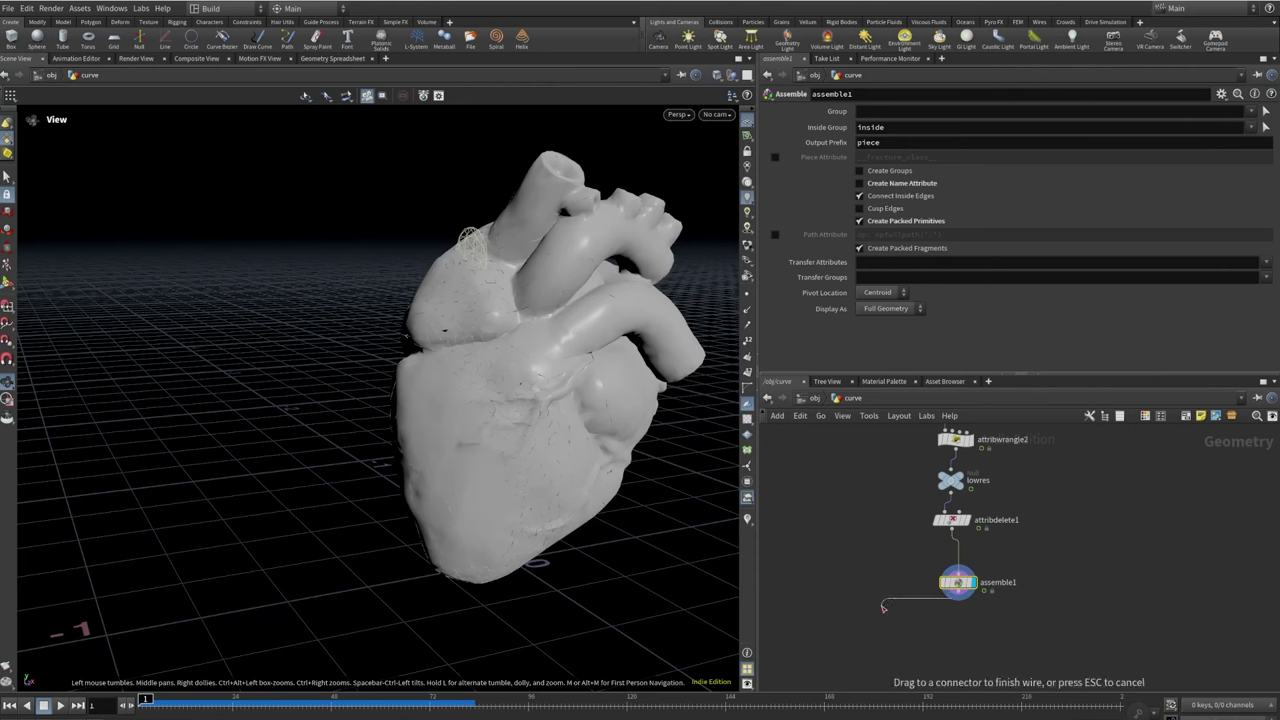
pyautogui.click(883, 608)
pyautogui.write('bdc')
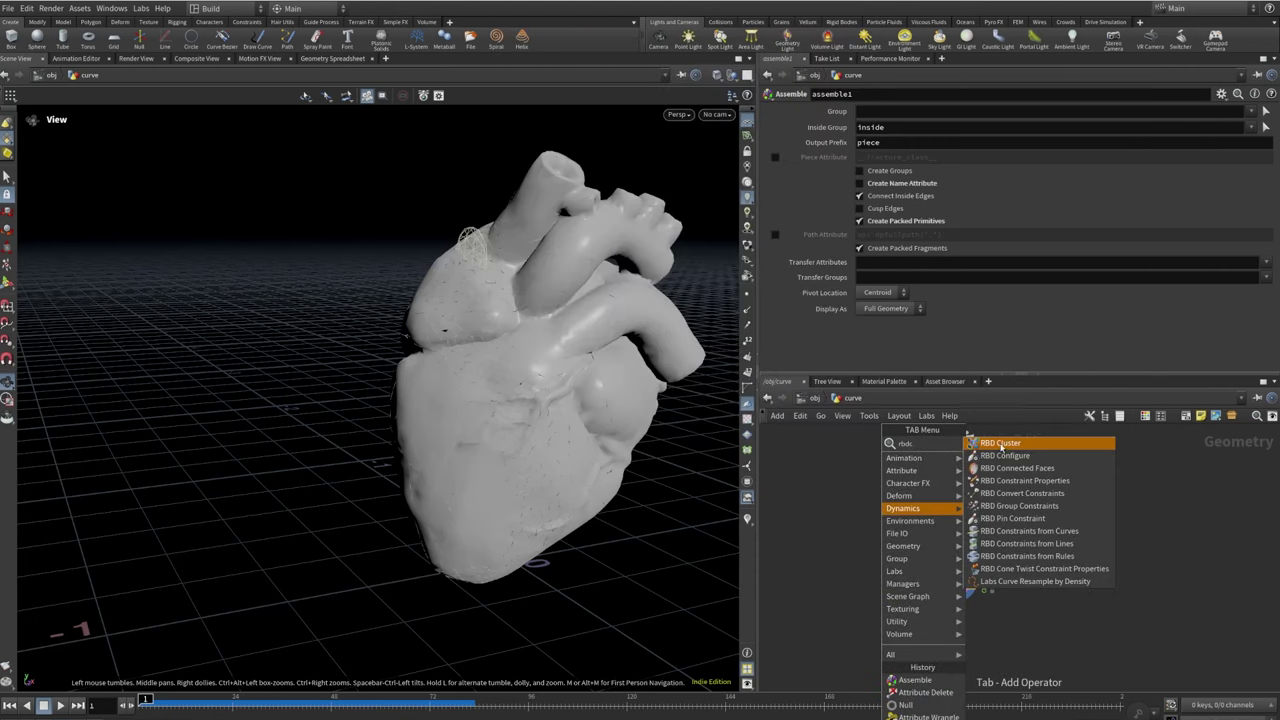
pyautogui.press('Down')
pyautogui.press('Return')
pyautogui.click(921, 617)
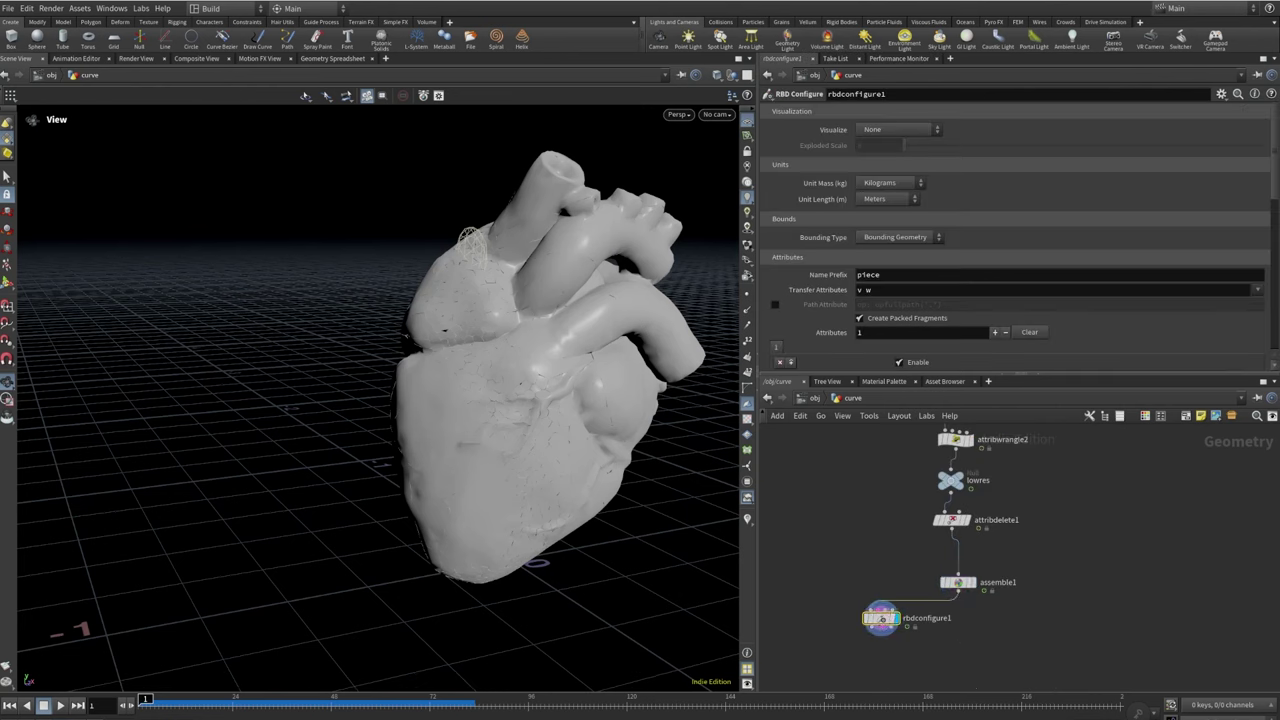
# Set the RBD Configure's Visualize option to Active
pyautogui.click(921, 131)
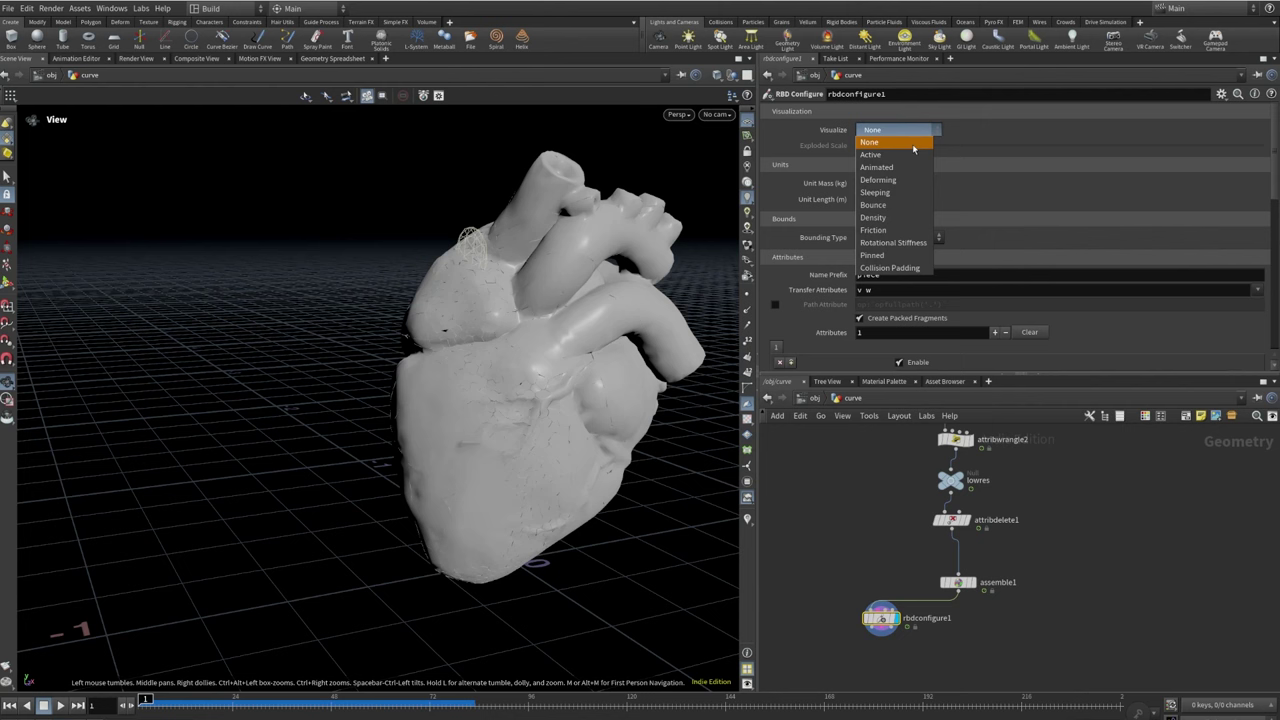
pyautogui.click(899, 146)
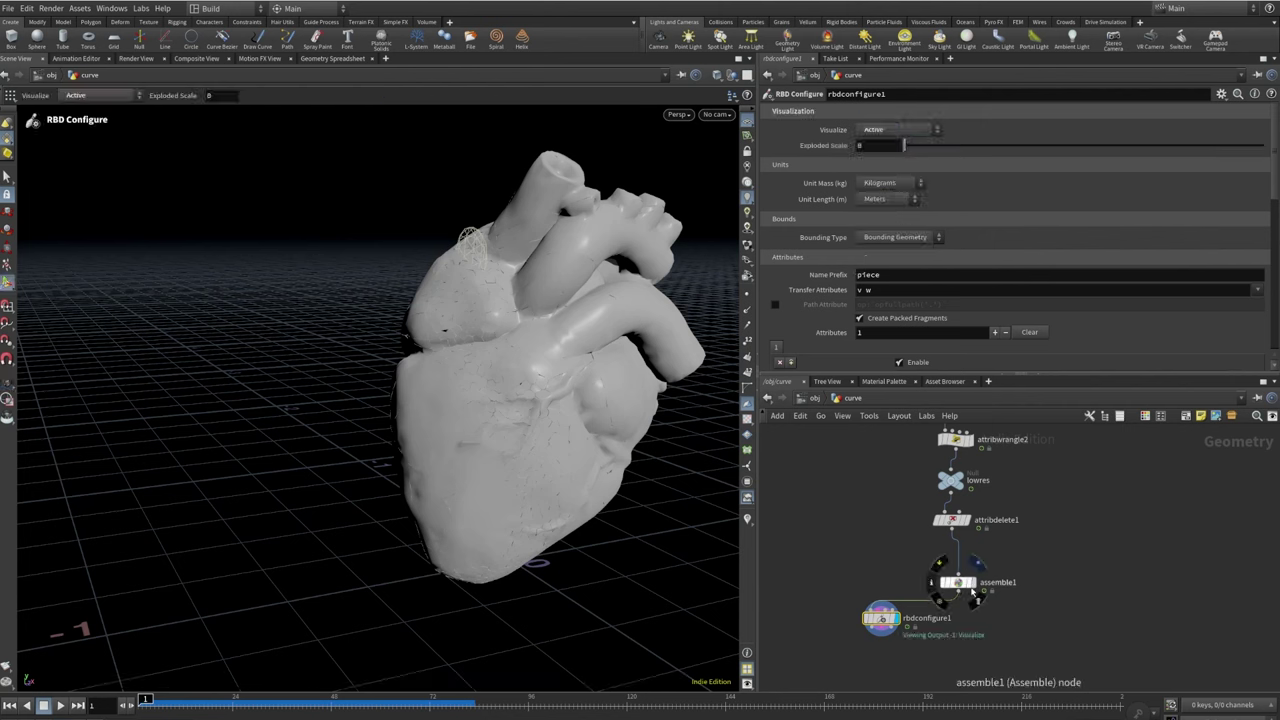
pyautogui.moveTo(897, 628)
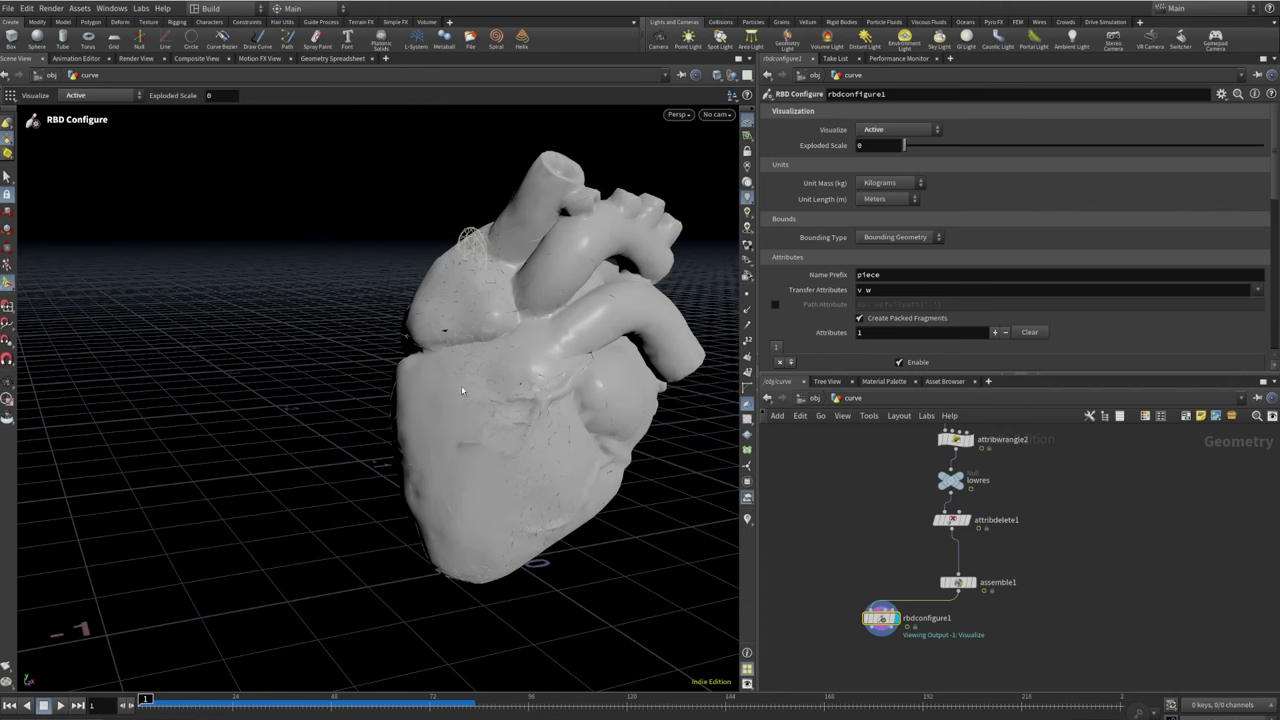
# Replace the Scene View with a new one and frame the heart in it
pyautogui.click(141, 8)
pyautogui.click(165, 55)
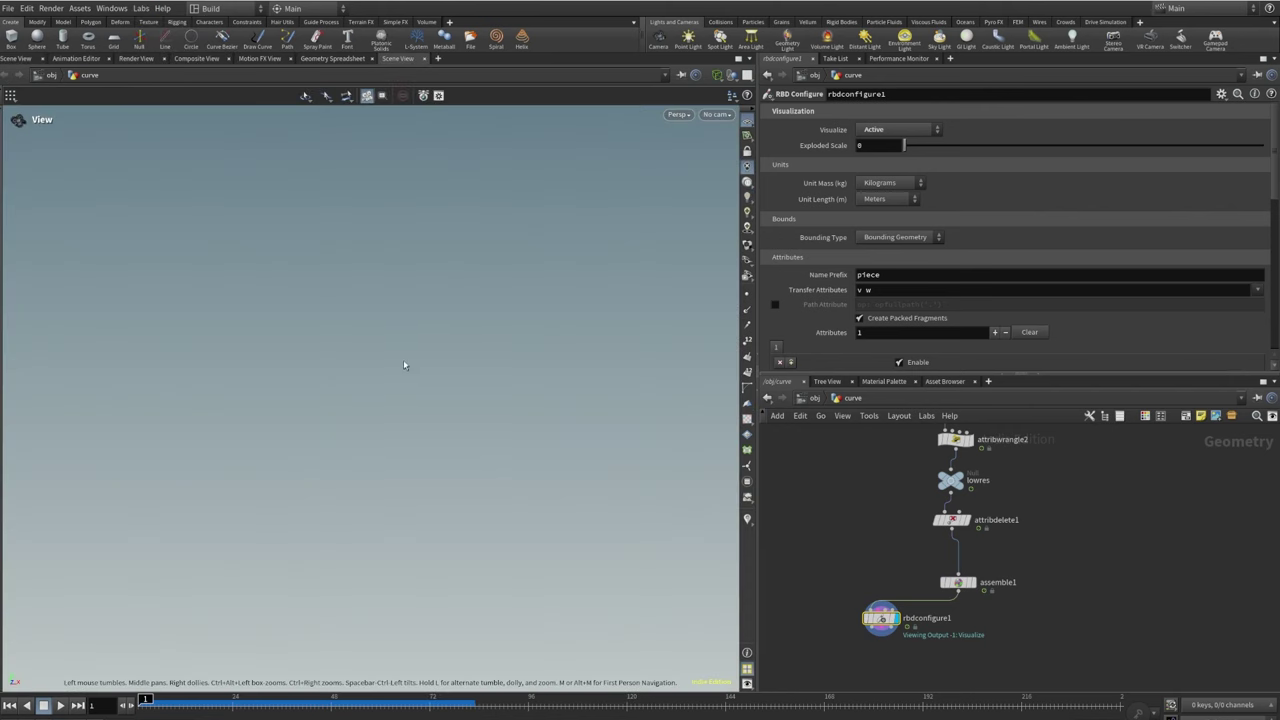
pyautogui.moveTo(600, 305); pyautogui.dragTo(172, 686)
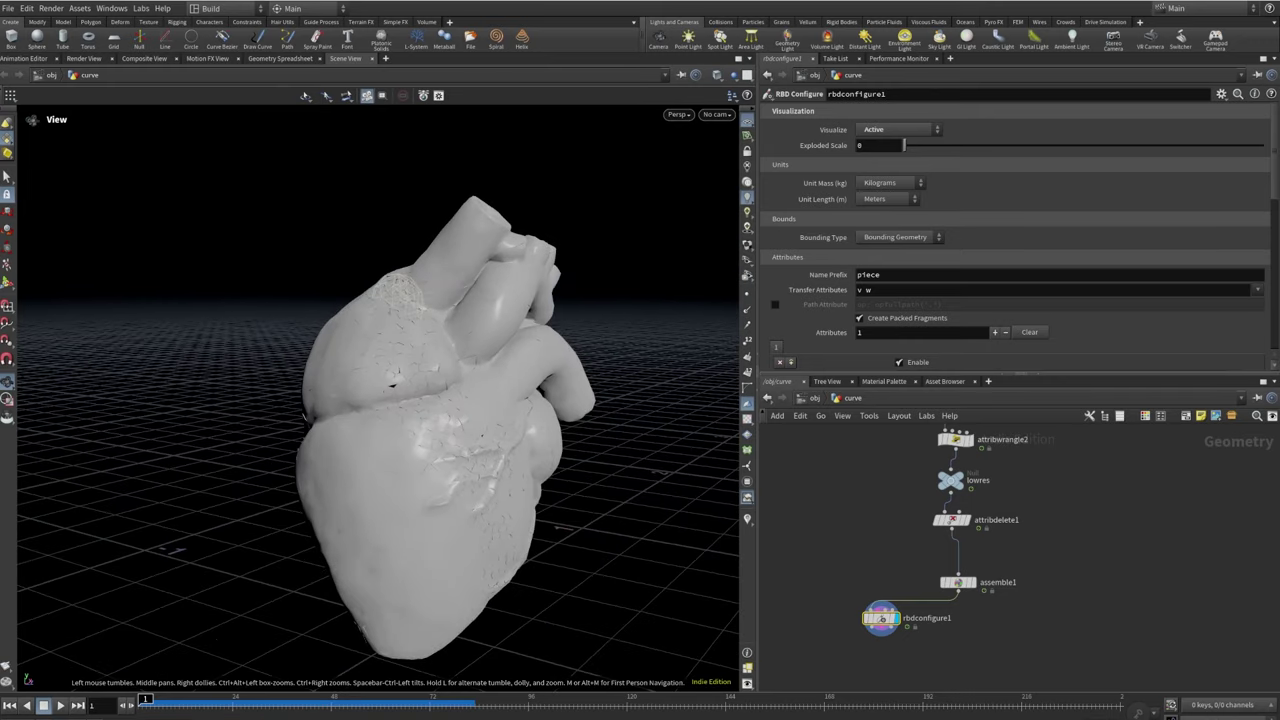
# Turn off Create Packed Fragments on the RBD Configure node and return to the Scene View
pyautogui.scroll(-3, 918, 283)
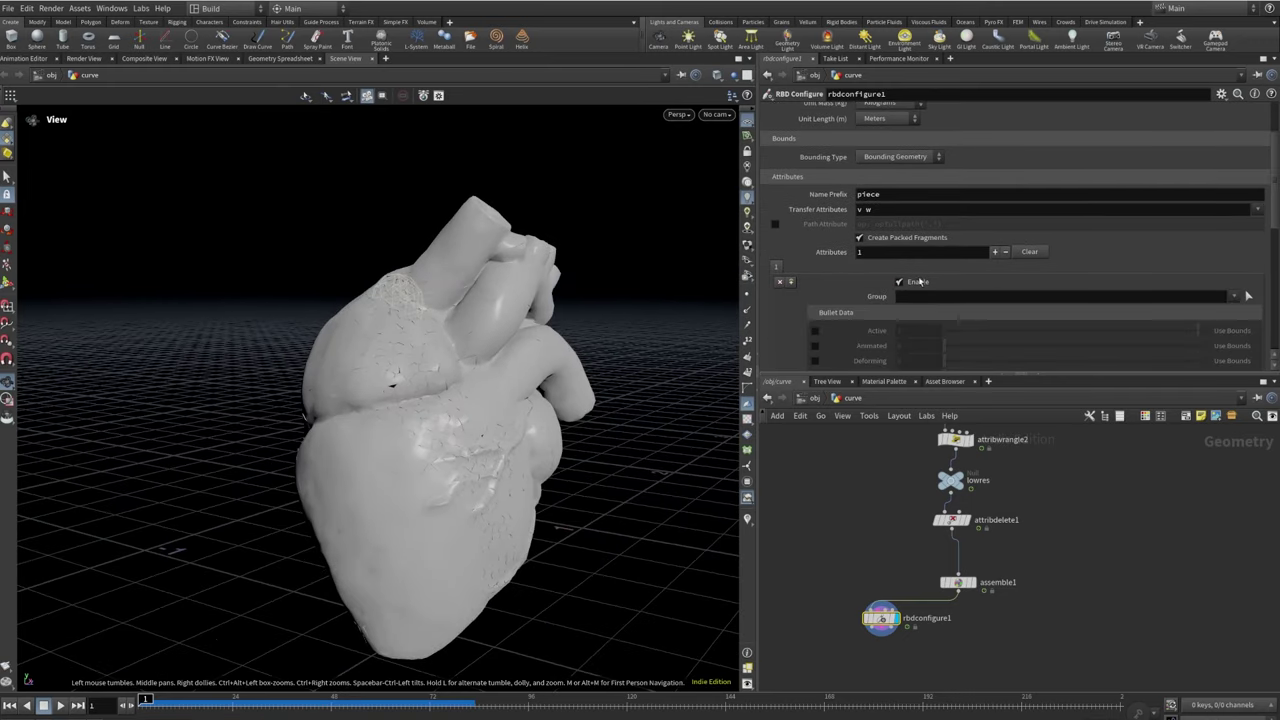
pyautogui.click(859, 238)
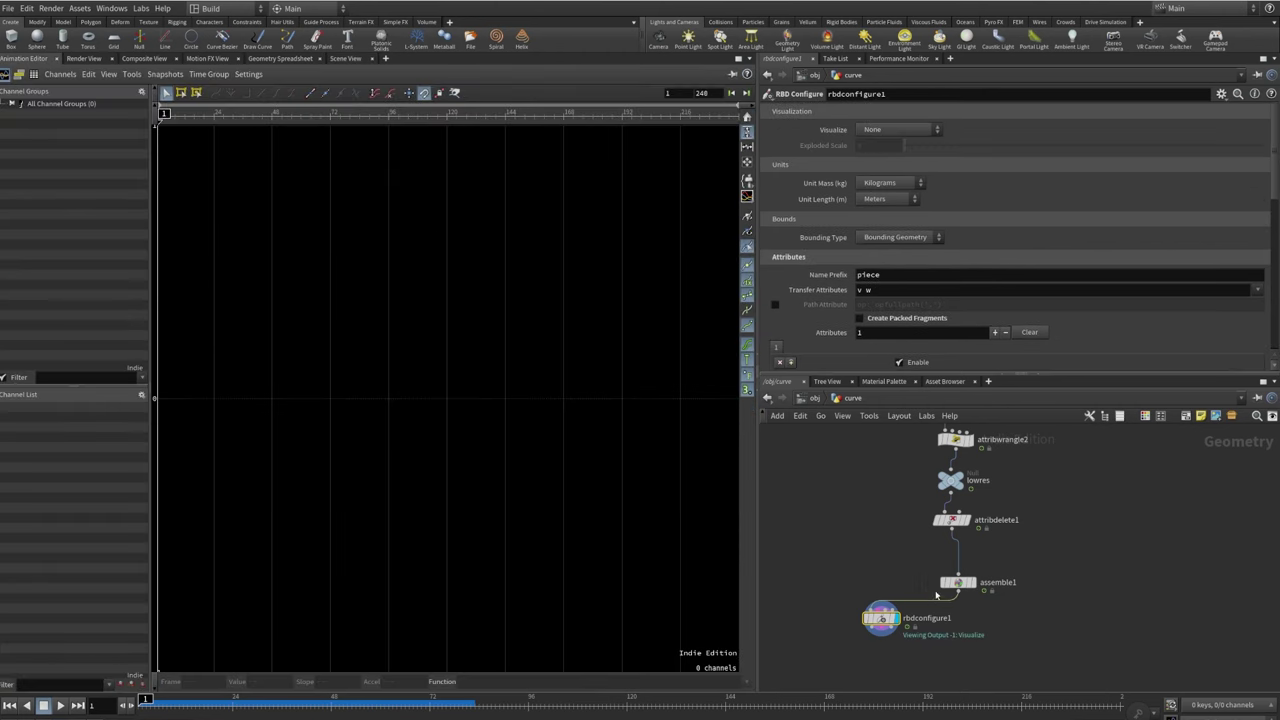
pyautogui.click(345, 58)
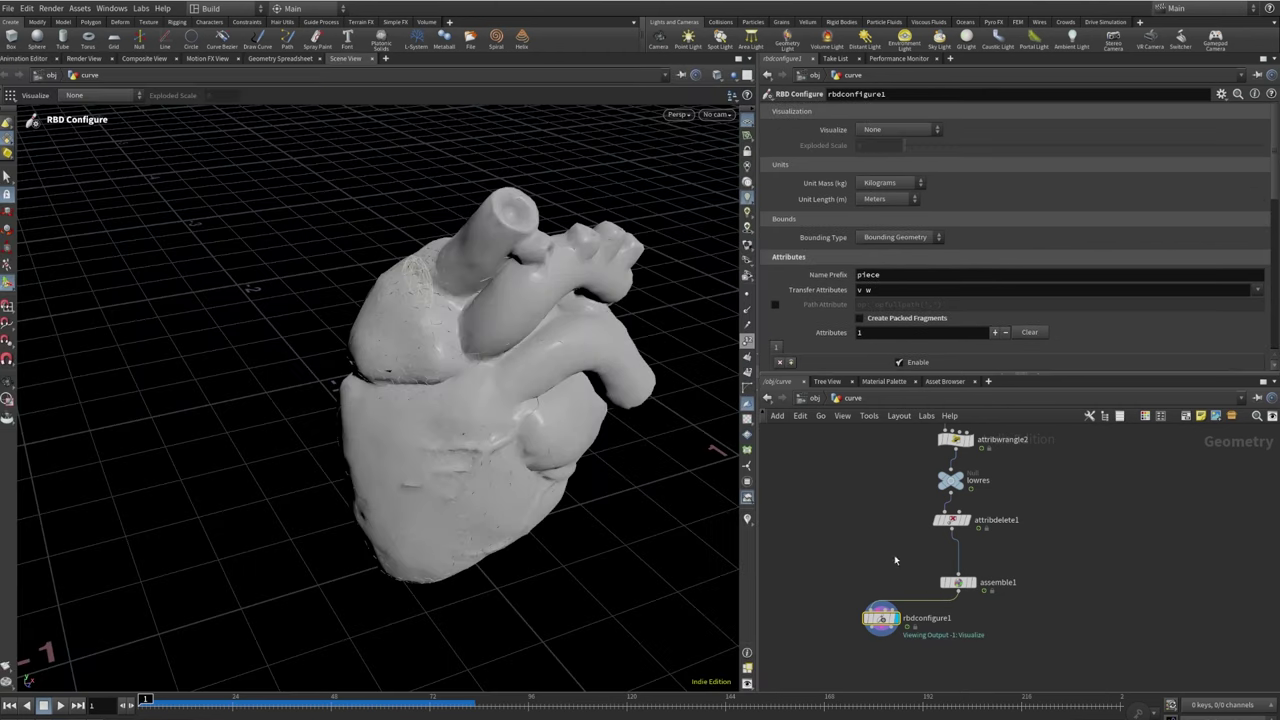
# Set assemble1 to transfer the name and active attributes onto the packed pieces
pyautogui.click(958, 582)
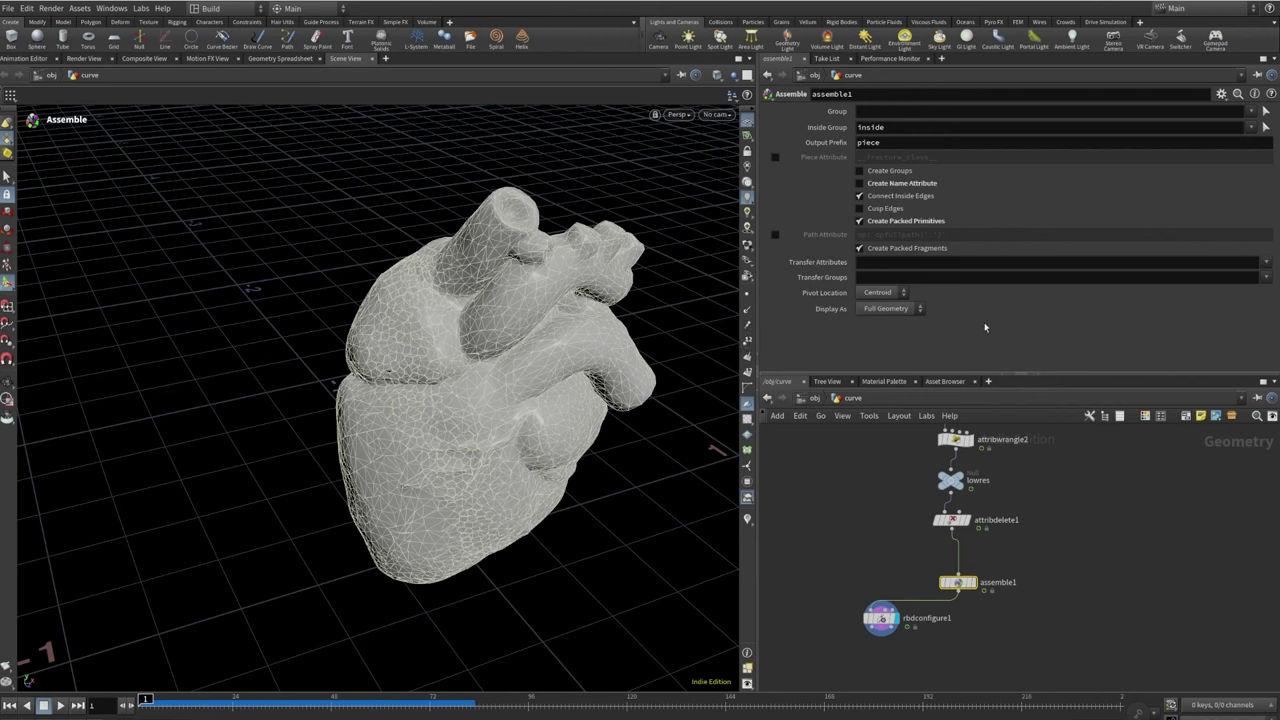
pyautogui.click(1267, 262)
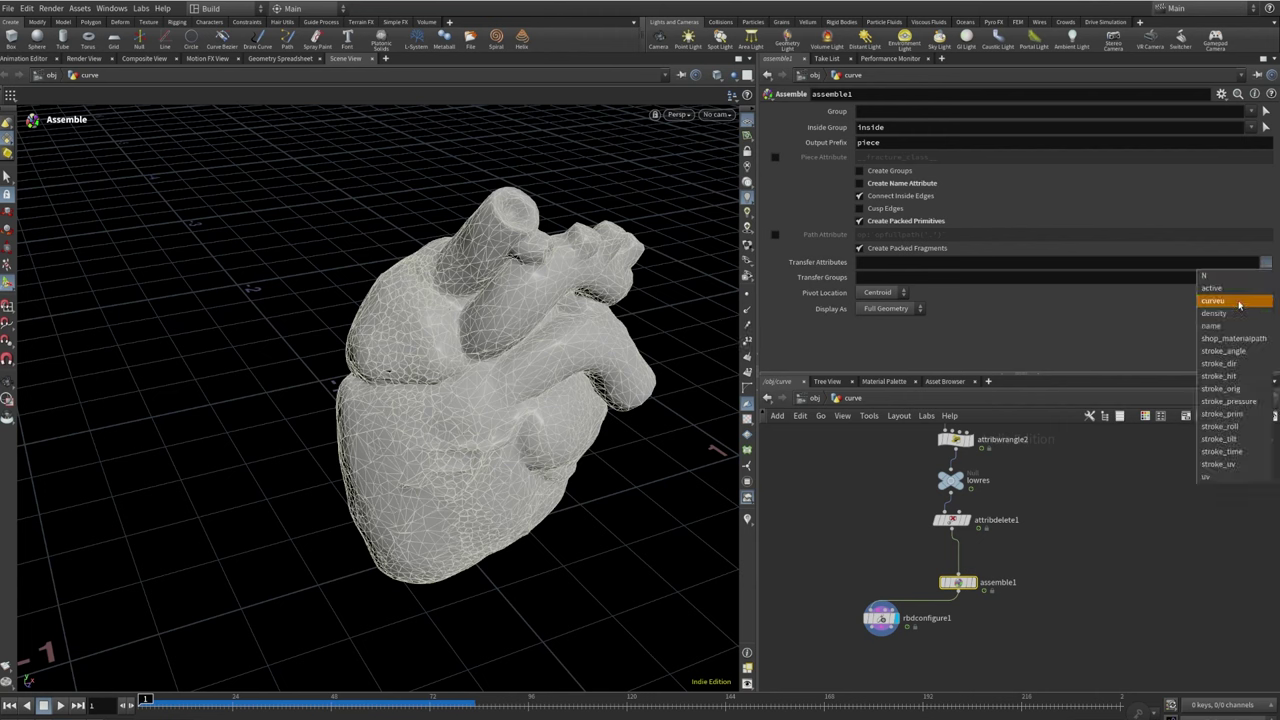
pyautogui.click(1238, 326)
pyautogui.click(1266, 263)
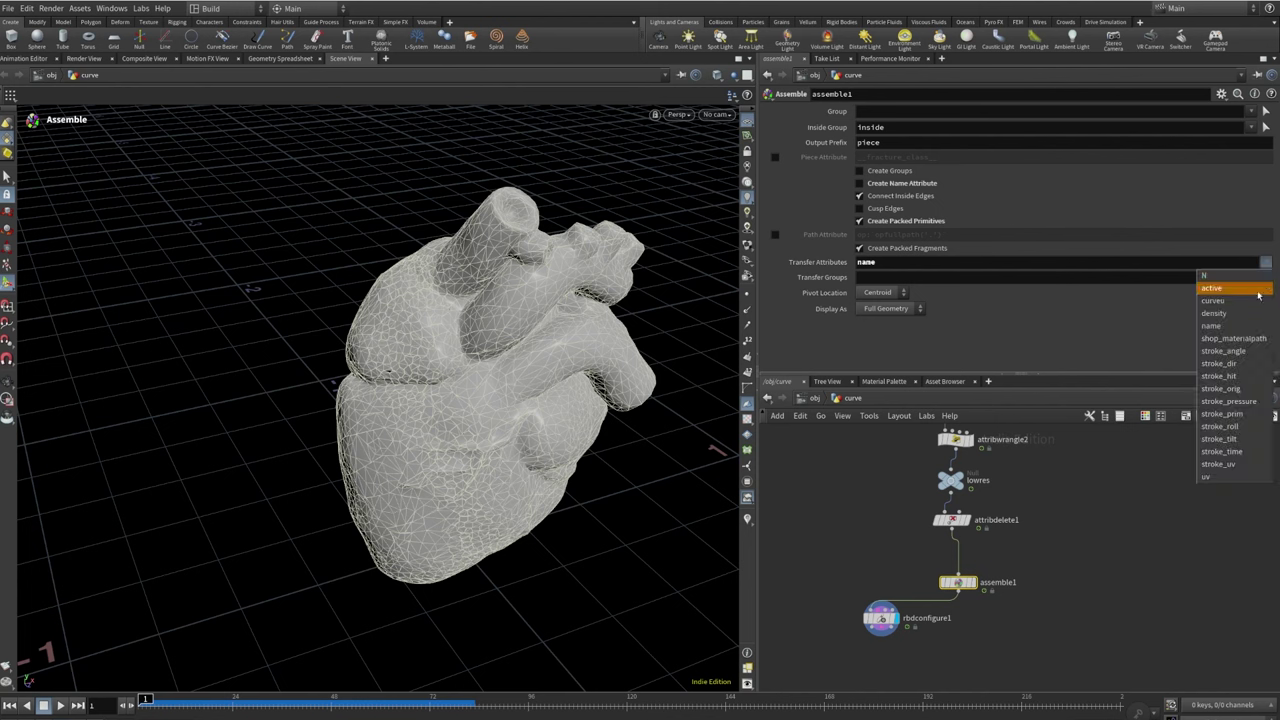
pyautogui.click(1211, 289)
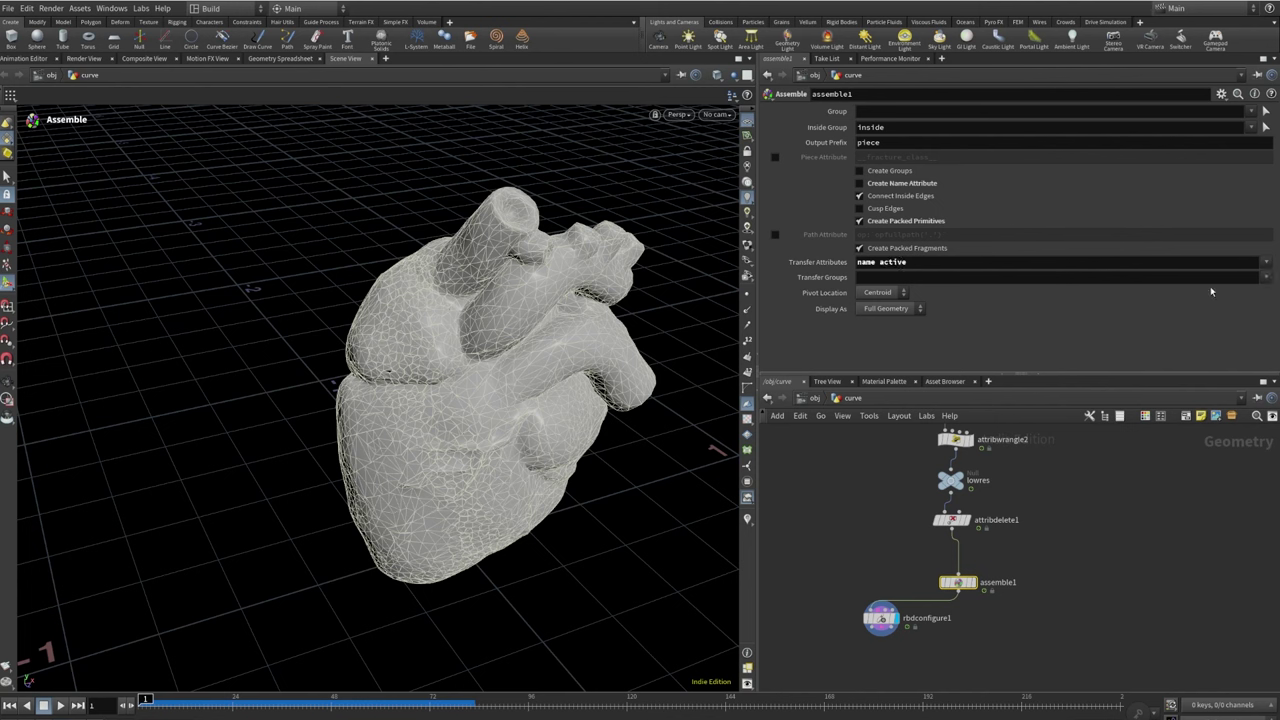
# Set the Visualize option of rbdconfigure1 to Active
pyautogui.click(881, 617)
pyautogui.click(870, 129)
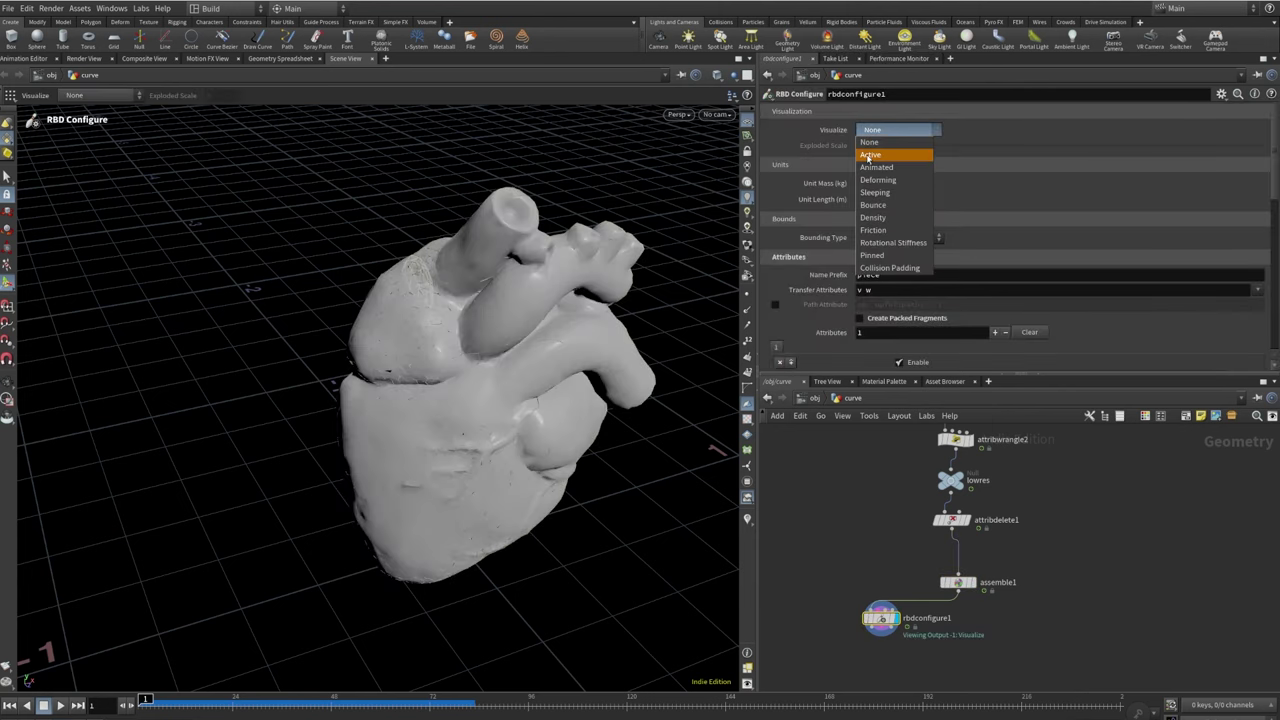
pyautogui.click(870, 161)
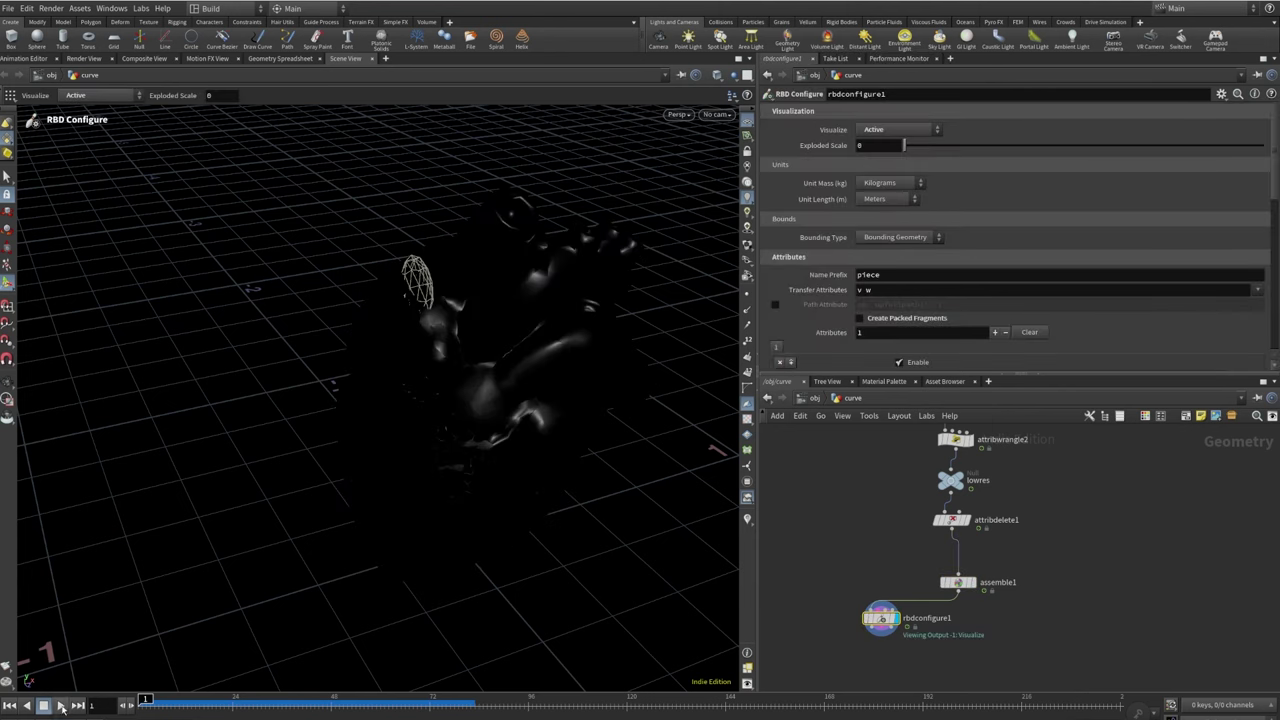
# Play the timeline to check how the active state spreads across the heart, and rewind to the first frame
pyautogui.click(60, 705)
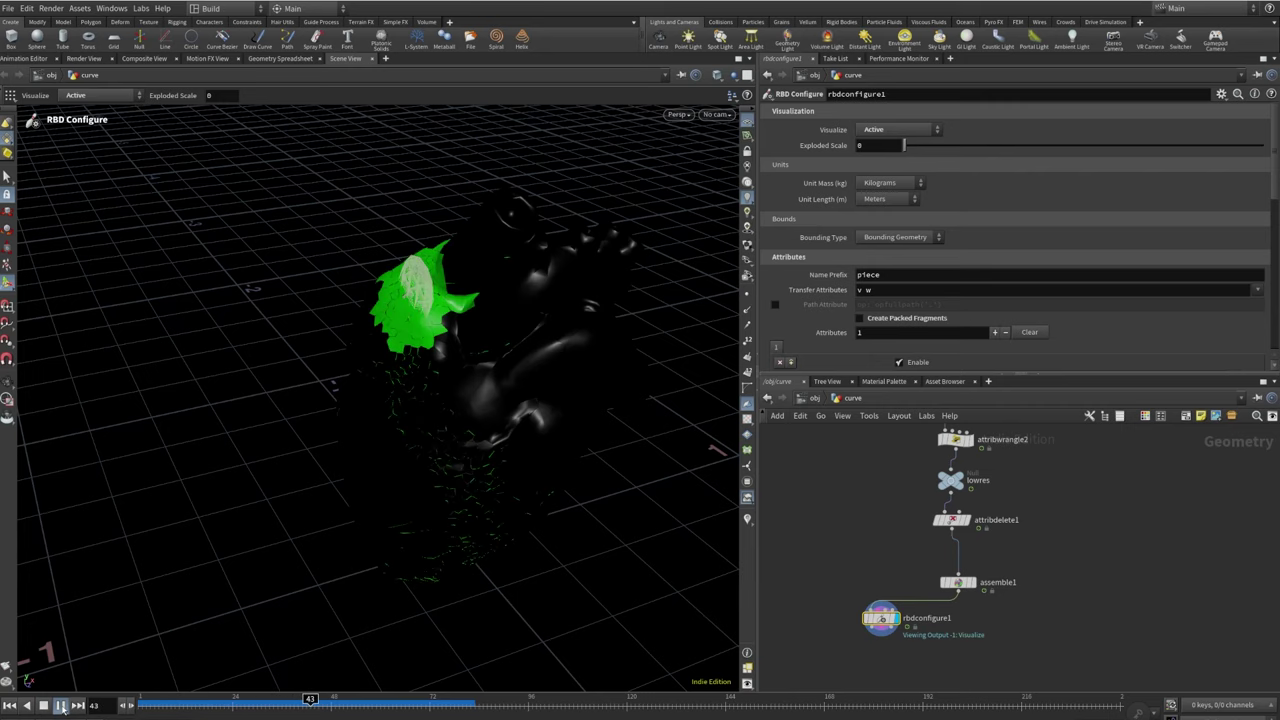
pyautogui.click(60, 705)
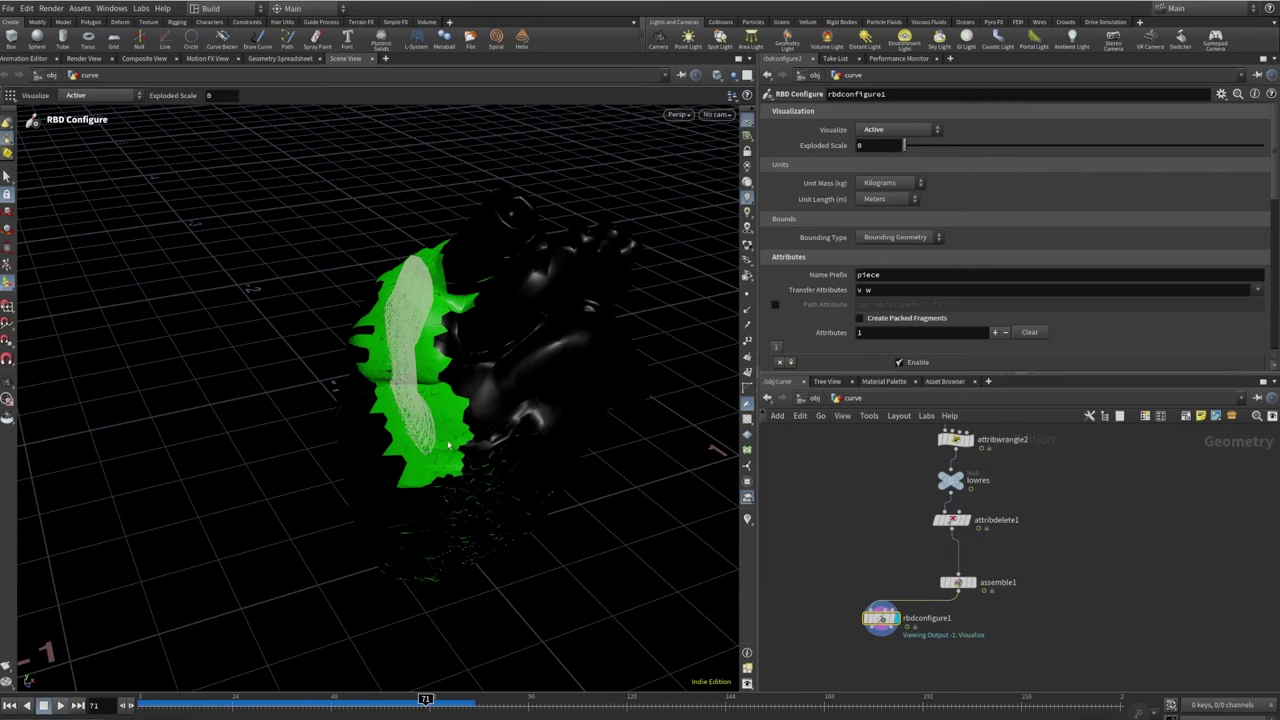
pyautogui.press('Escape')
pyautogui.moveTo(381, 442); pyautogui.dragTo(497, 635)
pyautogui.press('Return')
pyautogui.click(60, 705)
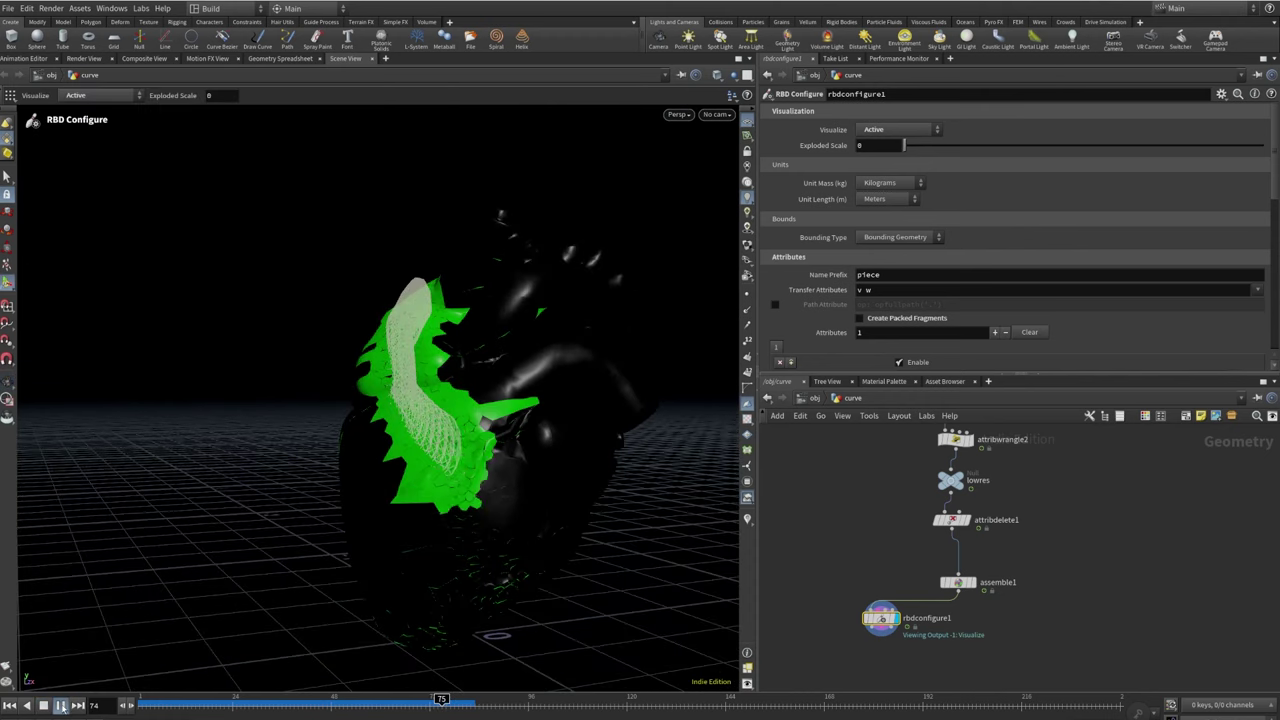
pyautogui.click(43, 705)
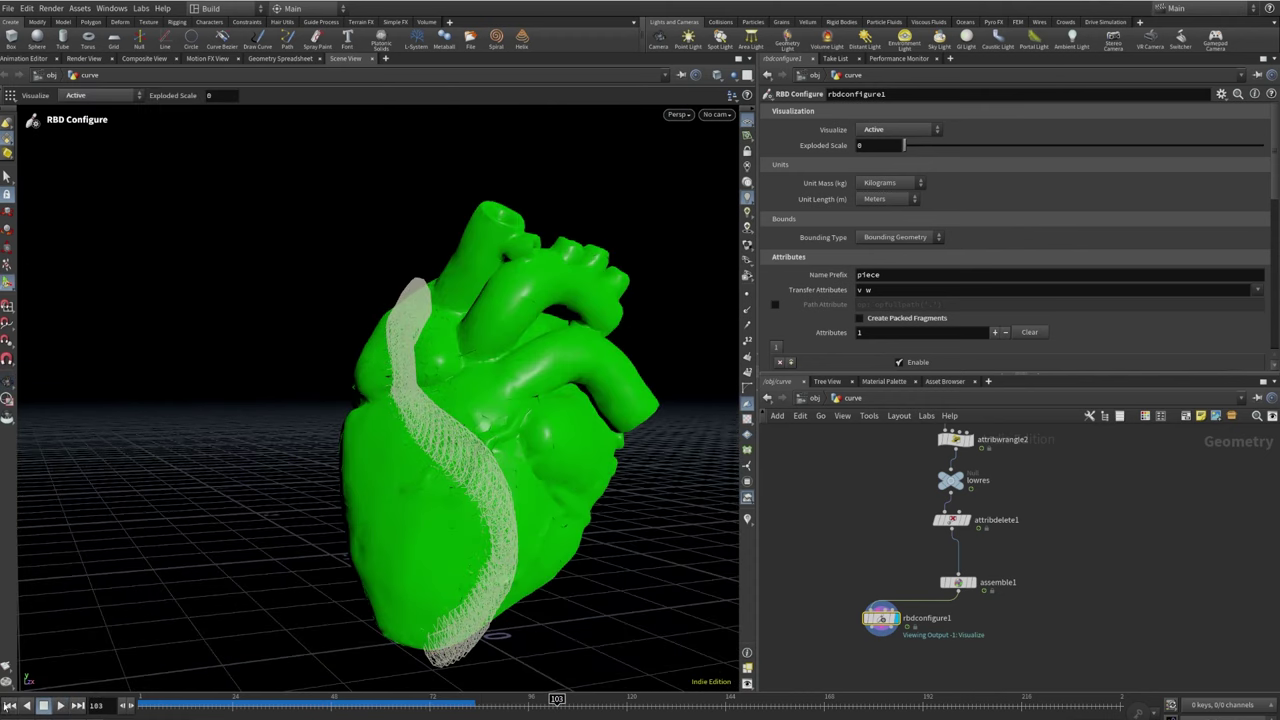
pyautogui.click(9, 705)
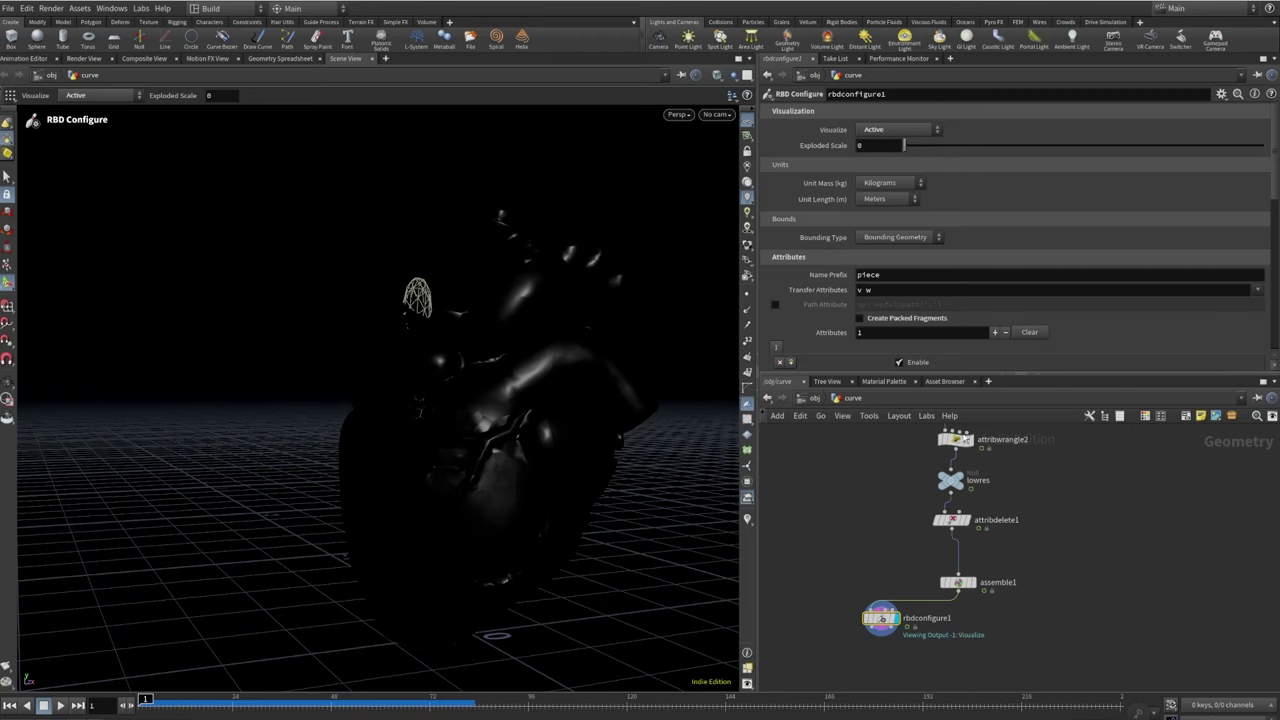
# Add an Unpack node on a second branch from the output of assemble1
pyautogui.scroll(3, 897, 560)
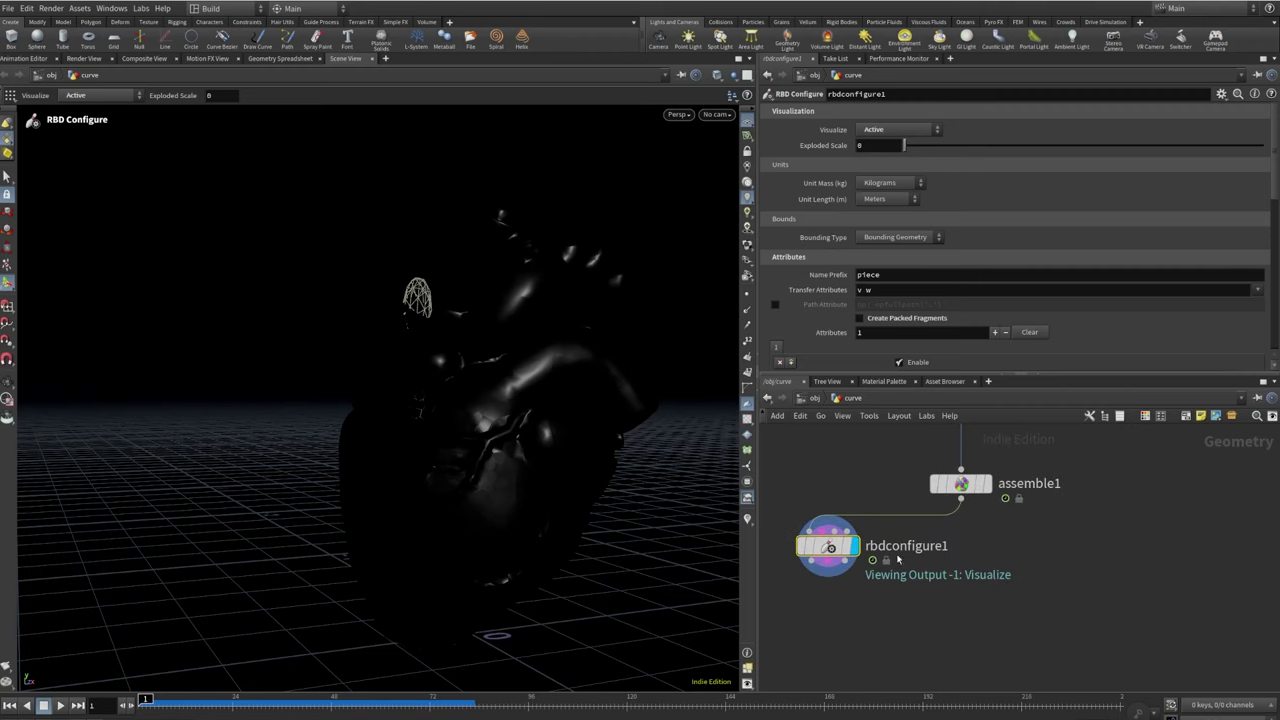
pyautogui.scroll(-2, 968, 531)
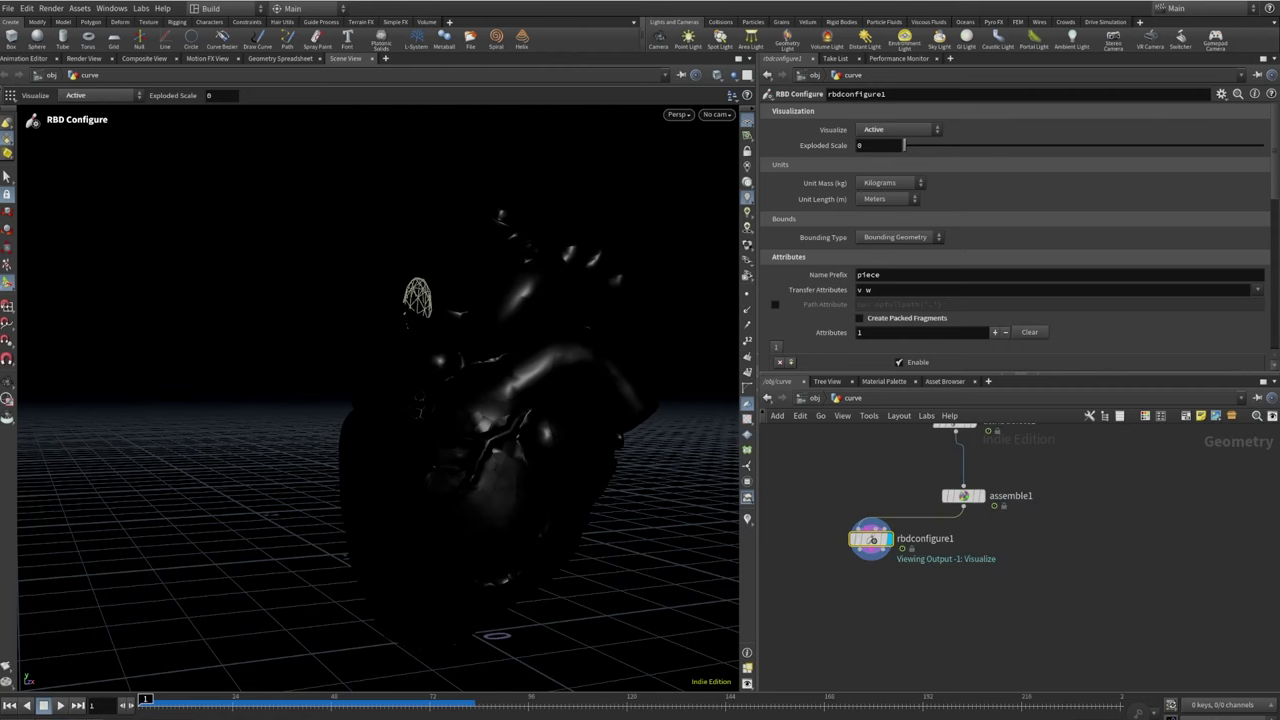
pyautogui.click(963, 510)
pyautogui.press('Tab')
pyautogui.write('unpac')
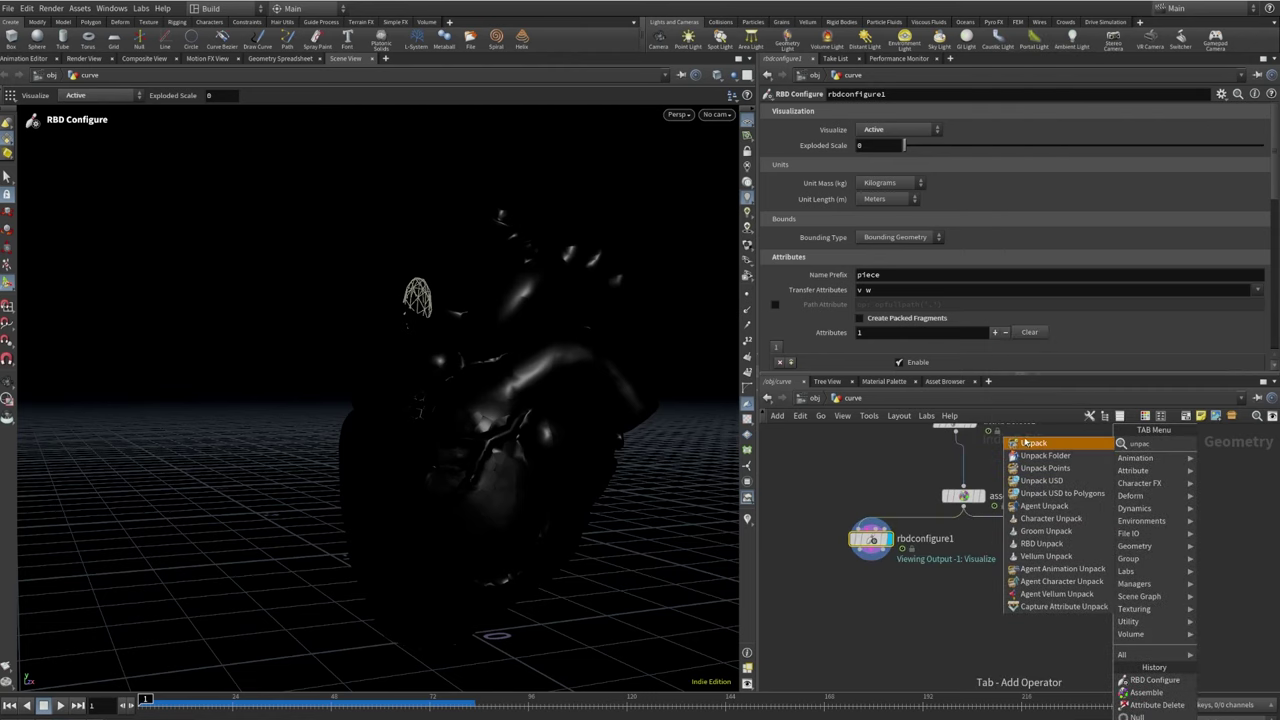
pyautogui.click(1033, 443)
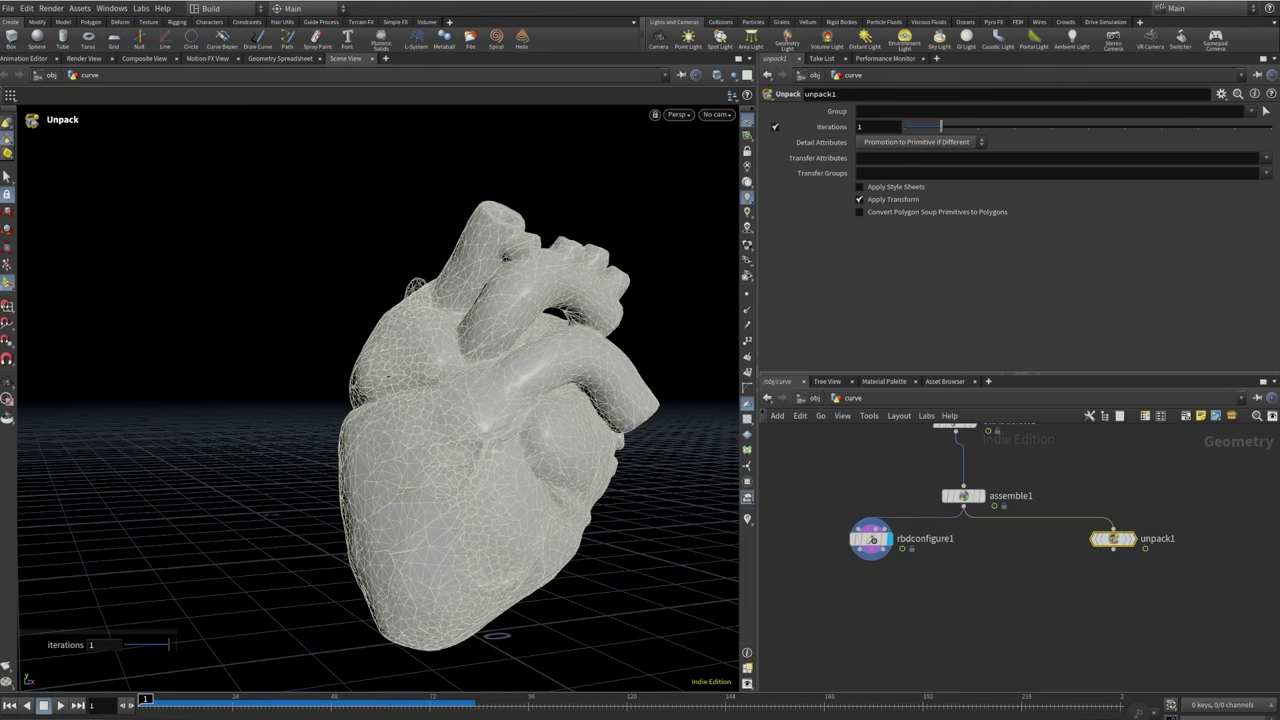
# Review the upstream node chain from rbdmaterialfracture1 through polyreduce1 and return to unpack1
pyautogui.scroll(-5, 1100, 540)
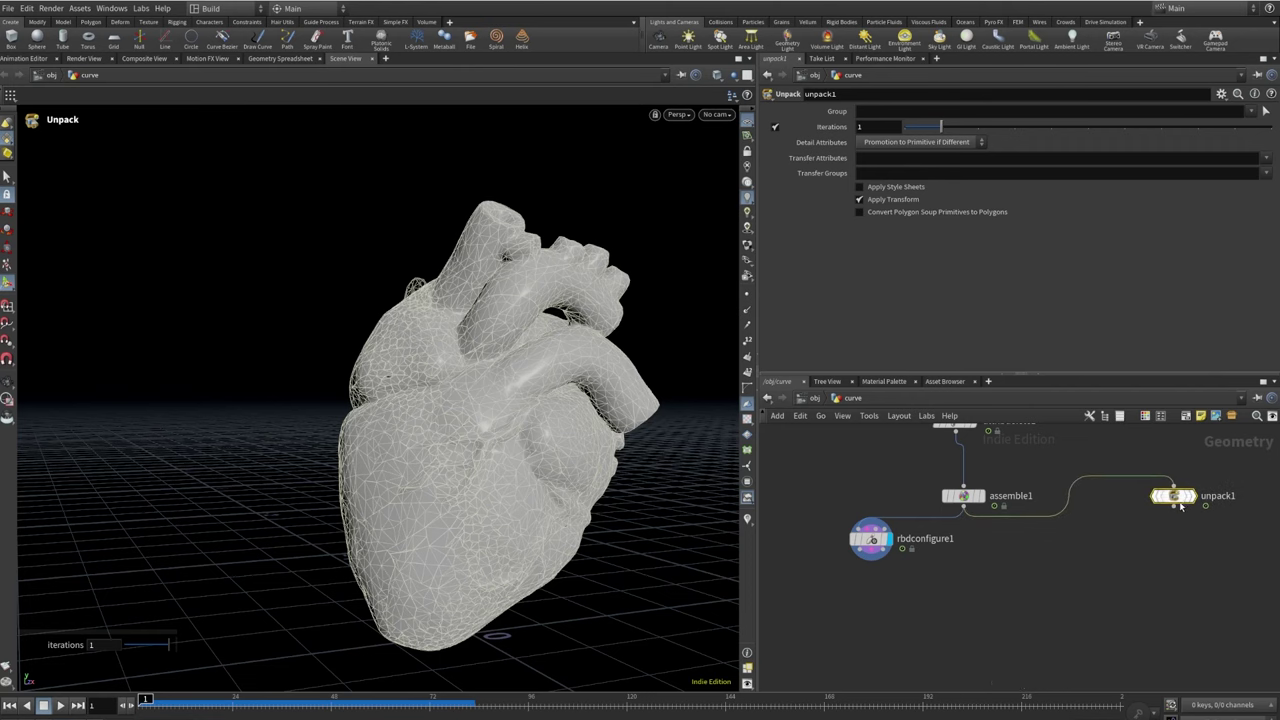
pyautogui.moveTo(945, 541); pyautogui.dragTo(960, 576, button='middle')
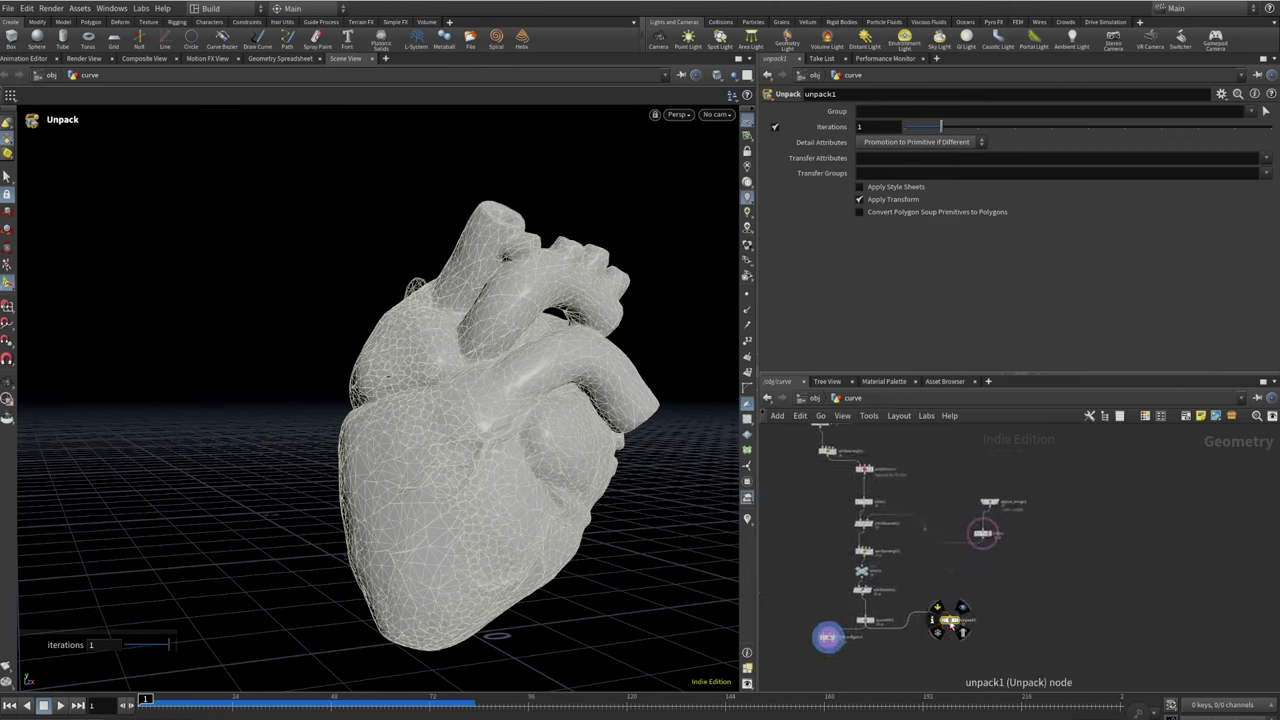
pyautogui.scroll(5, 972, 614)
pyautogui.scroll(-5, 972, 614)
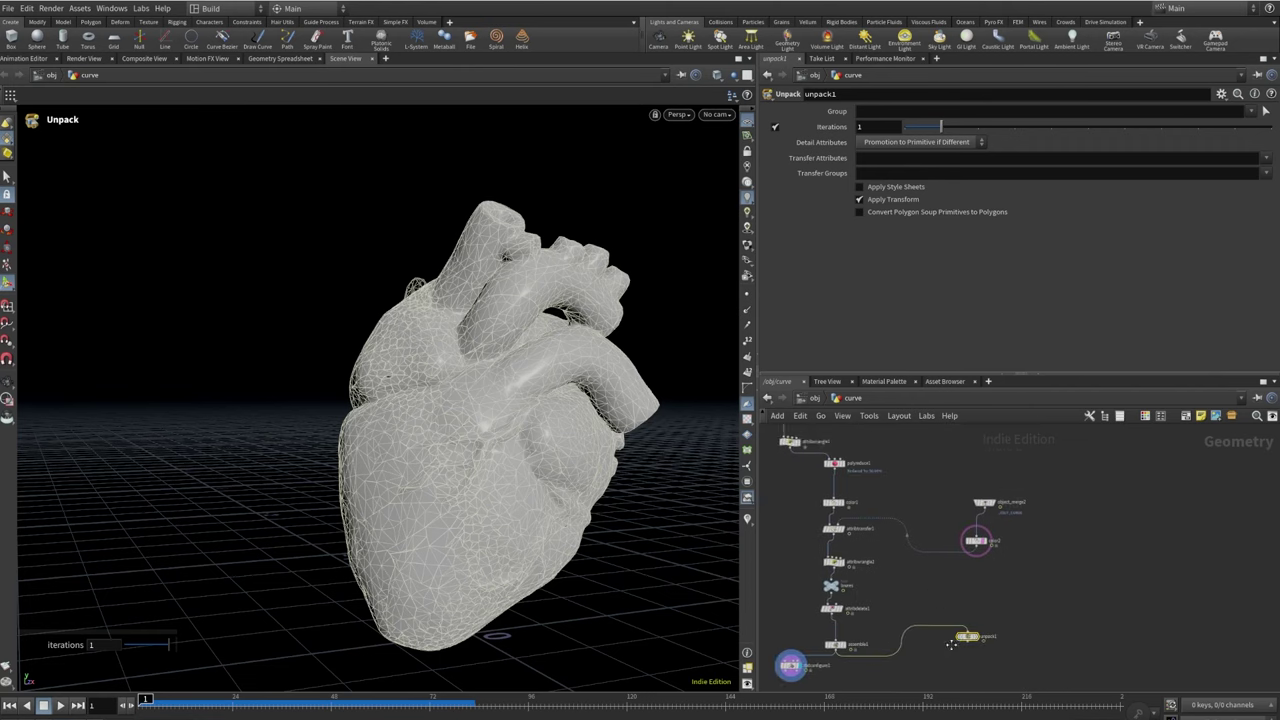
pyautogui.scroll(5, 1000, 640)
pyautogui.scroll(-2, 1032, 666)
pyautogui.scroll(-3, 1032, 666)
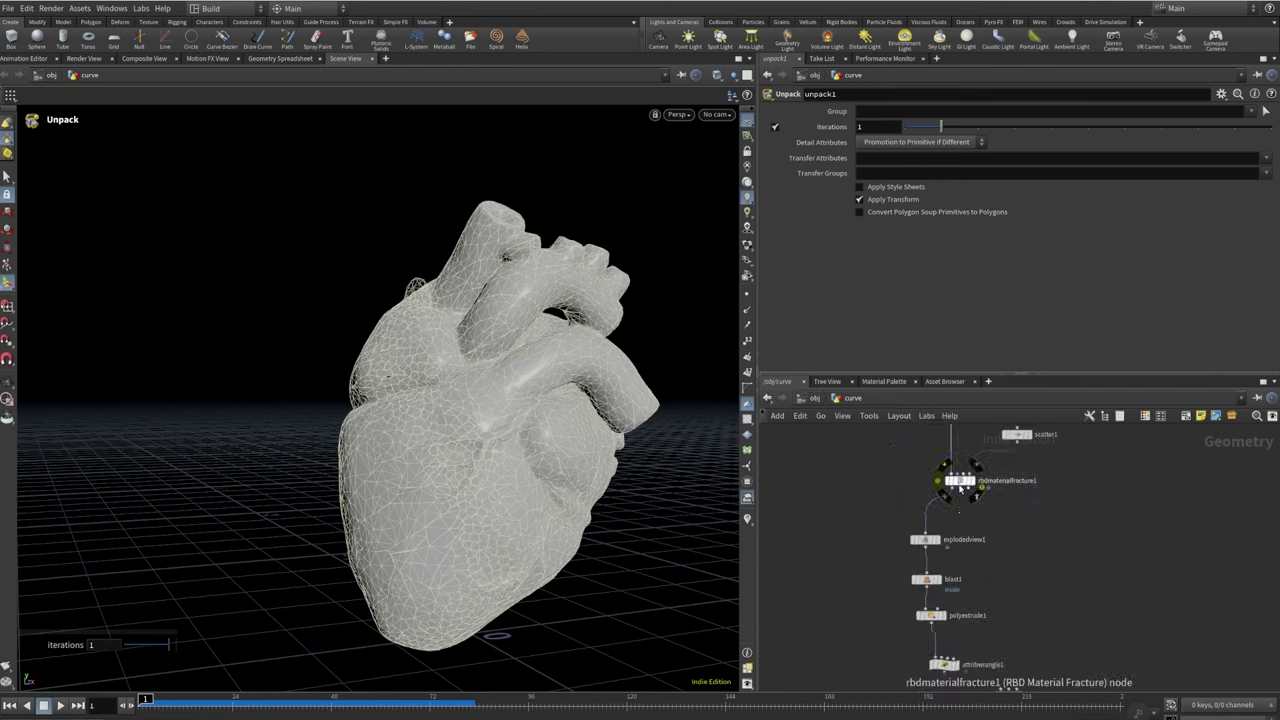
pyautogui.scroll(-3, 956, 549)
pyautogui.scroll(5, 956, 552)
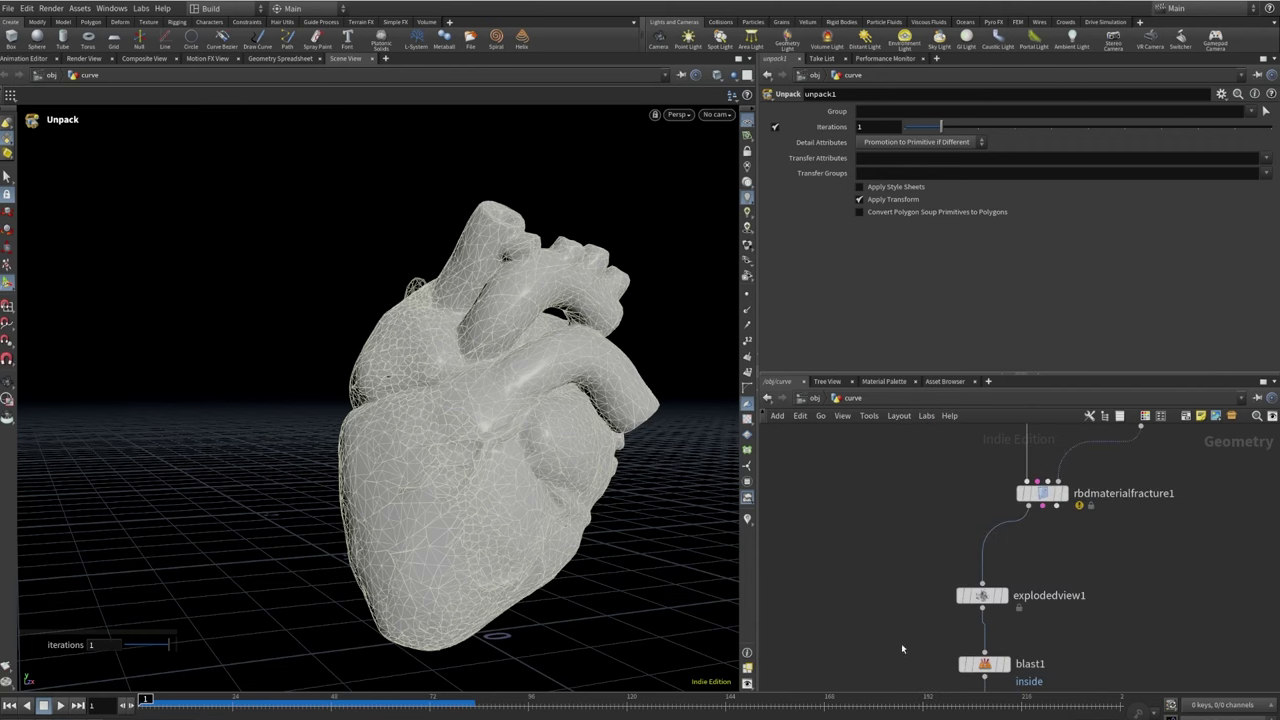
pyautogui.moveTo(901, 643); pyautogui.dragTo(952, 524, button='middle')
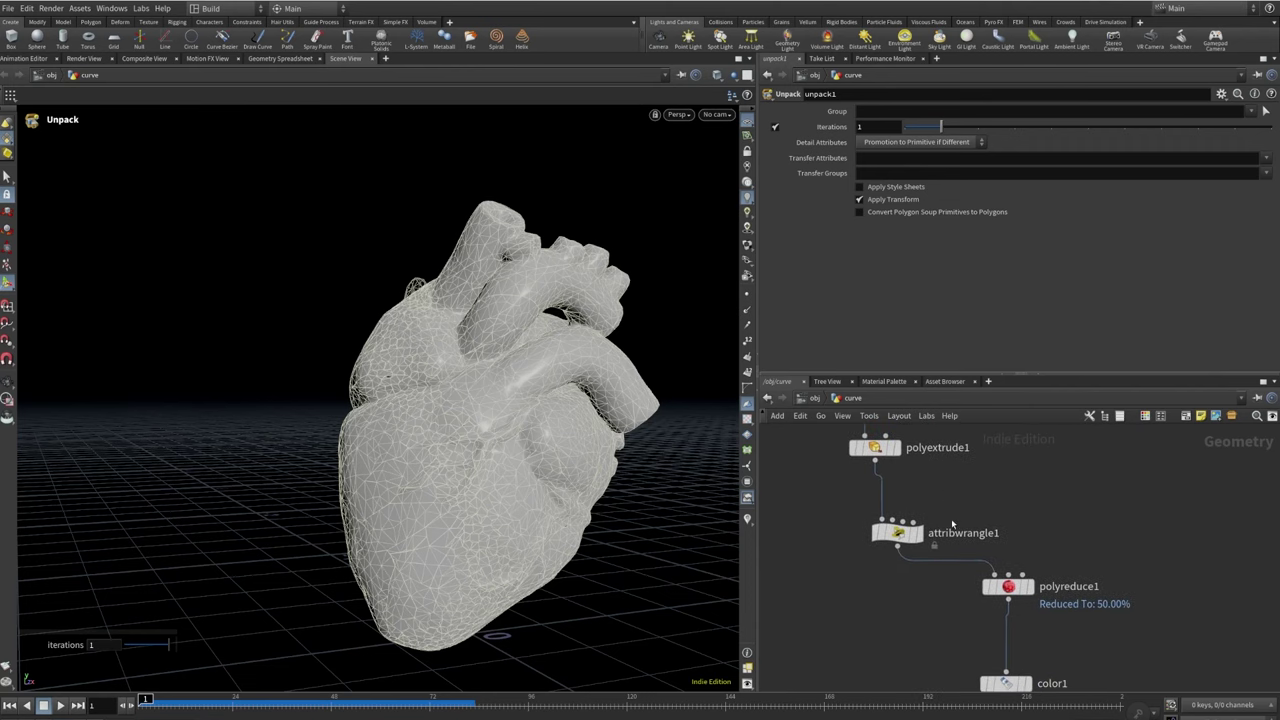
pyautogui.scroll(-4, 952, 524)
pyautogui.moveTo(1101, 575); pyautogui.dragTo(1076, 651, button='middle')
pyautogui.scroll(5, 1024, 495)
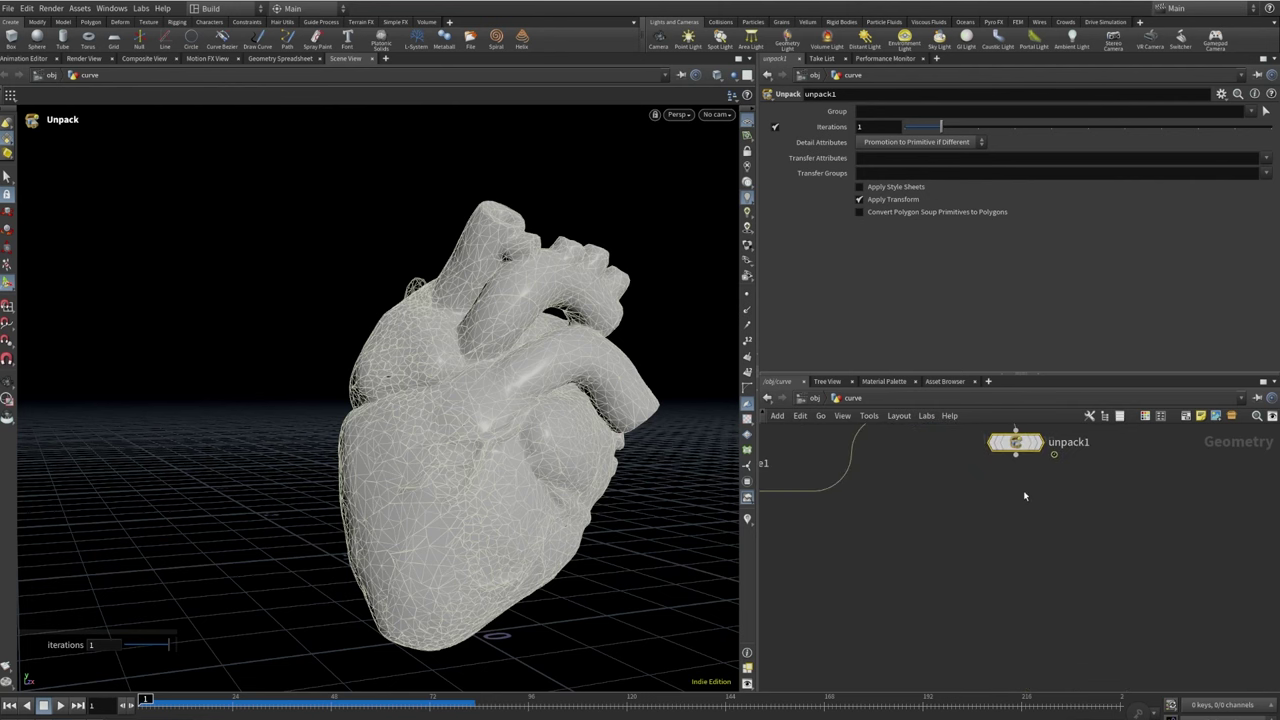
pyautogui.moveTo(1024, 495); pyautogui.dragTo(995, 563, button='middle')
# Append a Connect Adjacent Pieces node after unpack1 and display its result
pyautogui.moveTo(988, 528); pyautogui.dragTo(1037, 487)
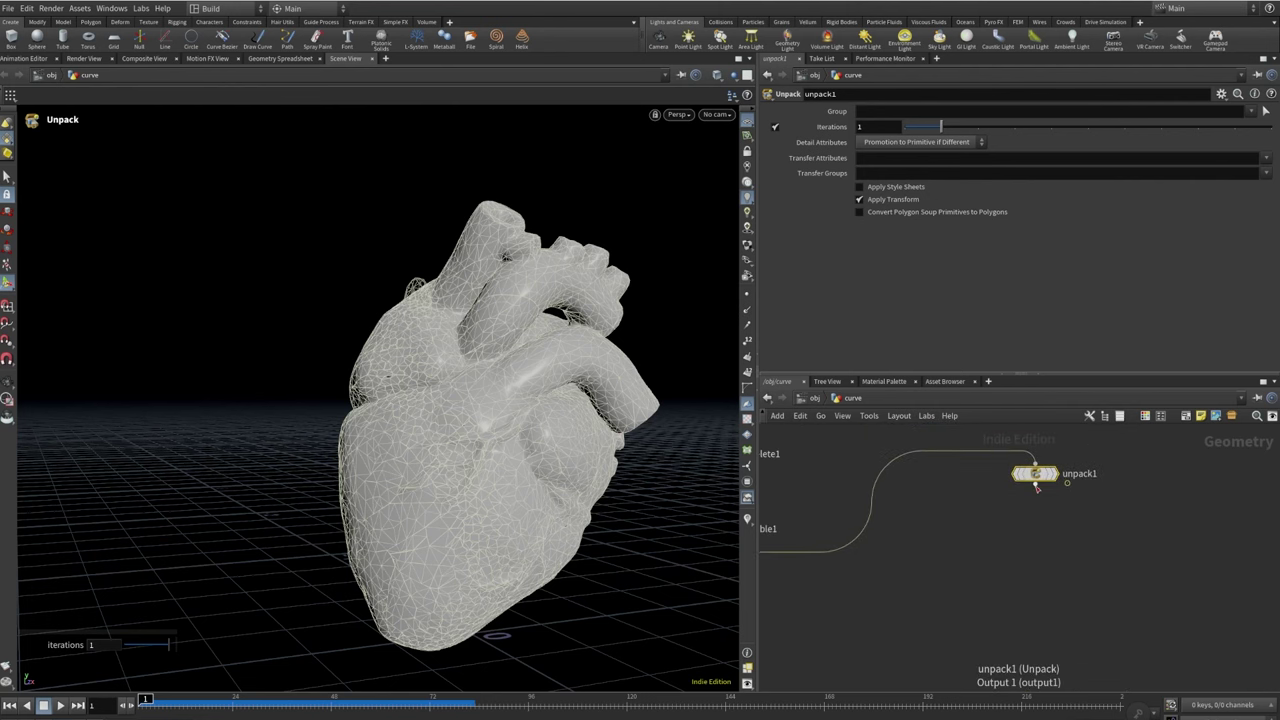
pyautogui.click(1037, 487)
pyautogui.press('Tab')
pyautogui.write('co')
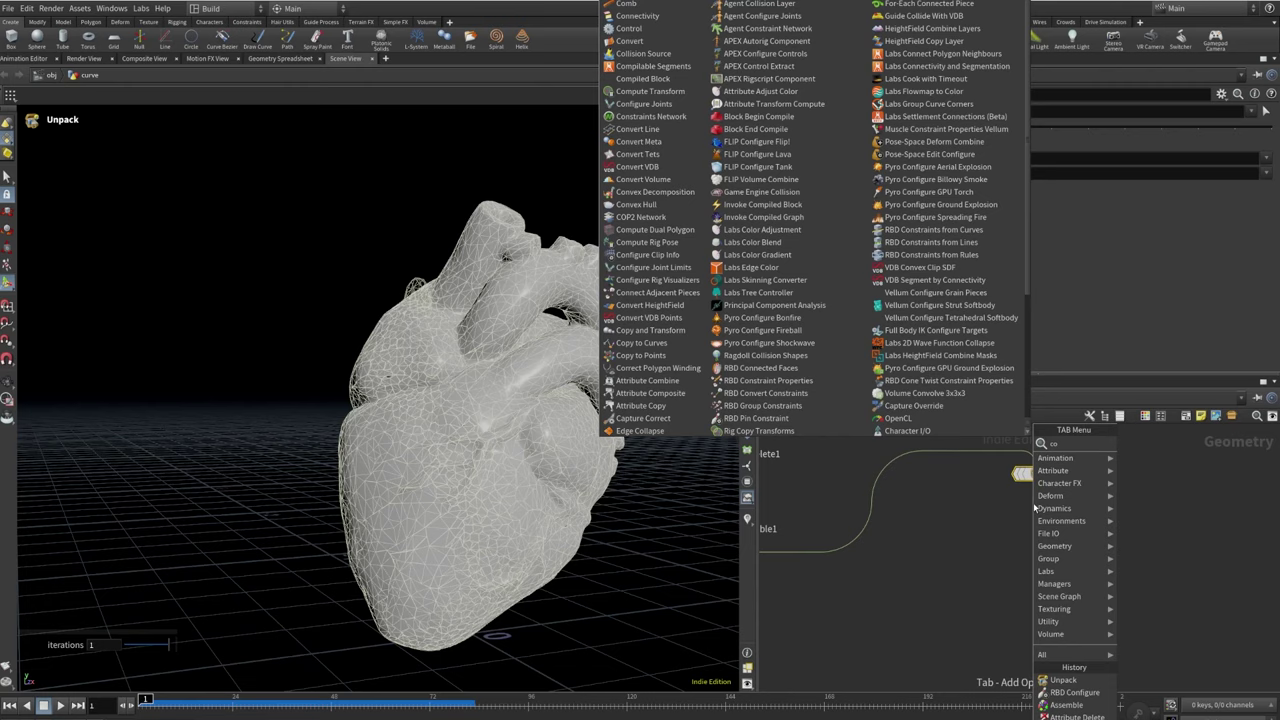
pyautogui.write('nnect')
pyautogui.press('Return')
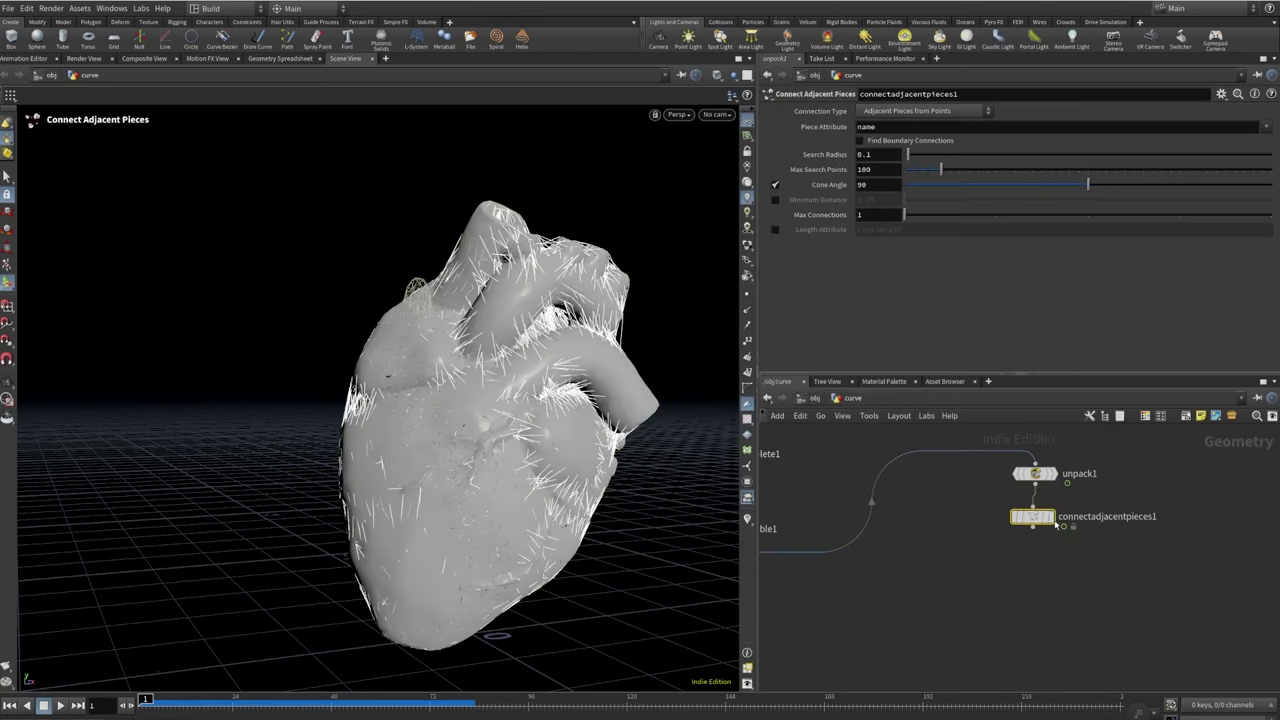
pyautogui.click(1057, 524)
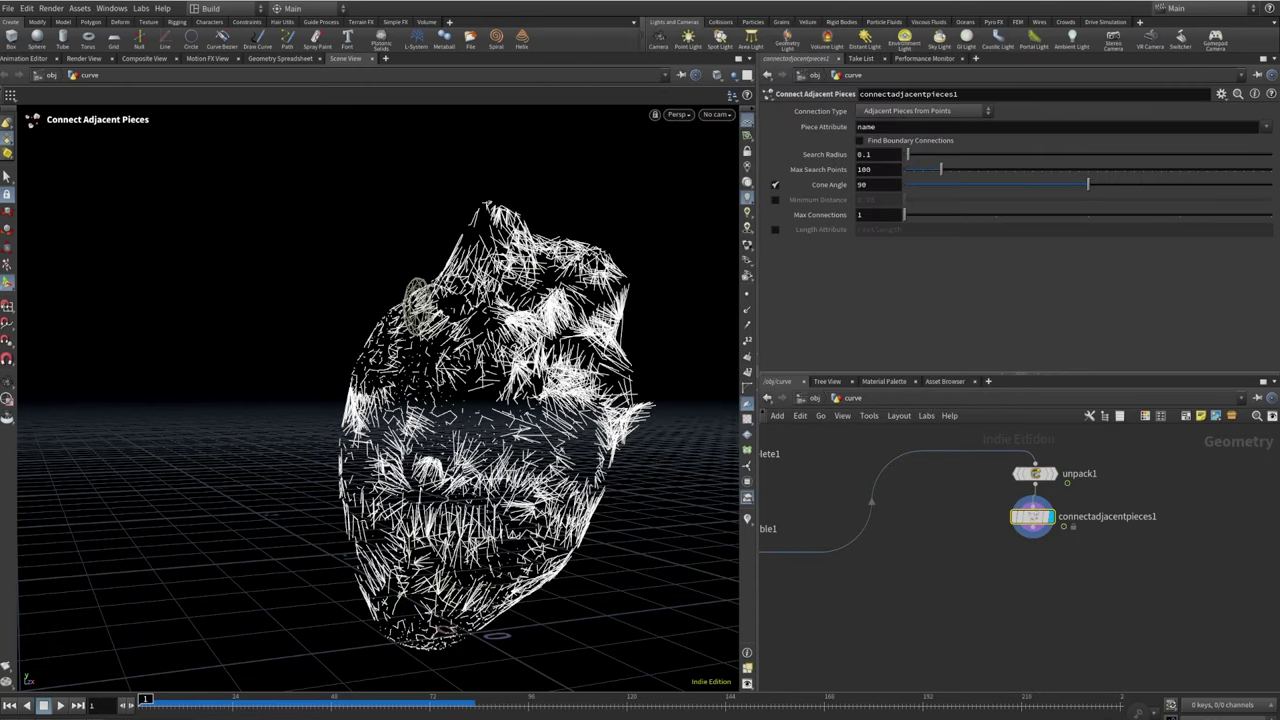
# Set the connection type to Adjacent Pieces from Surface Points with 20 points per area
pyautogui.click(886, 111)
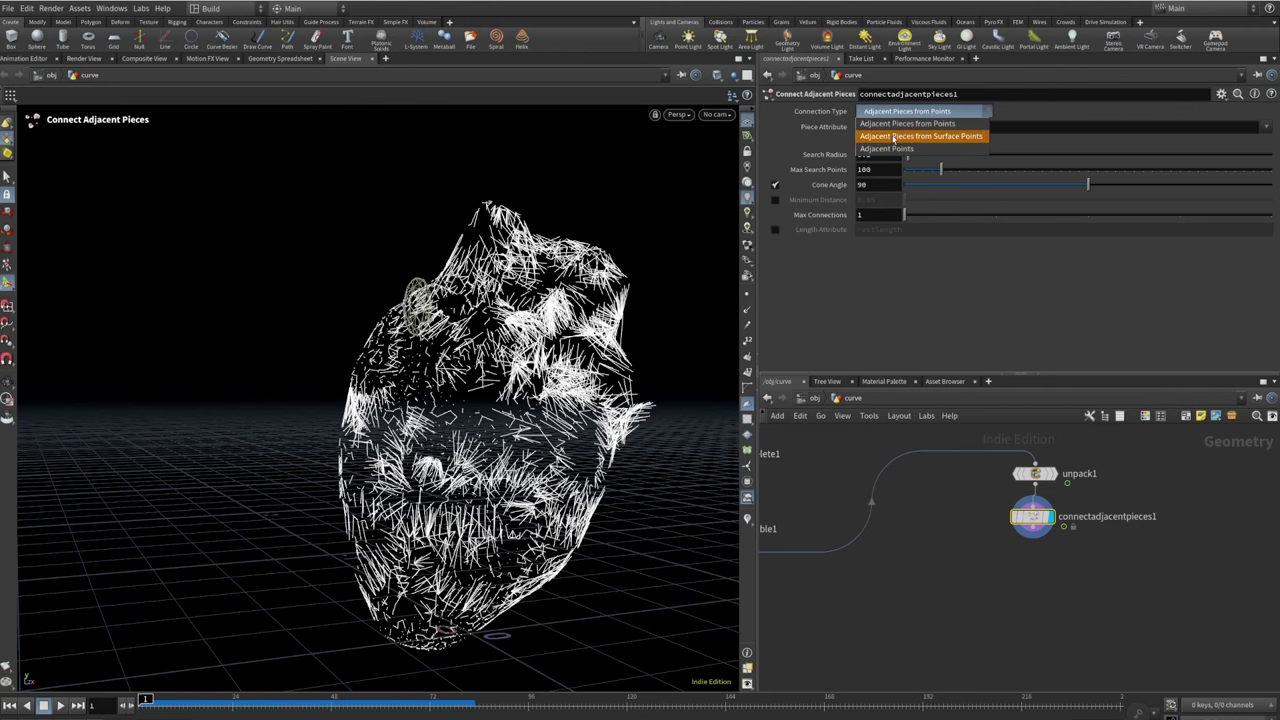
pyautogui.click(890, 136)
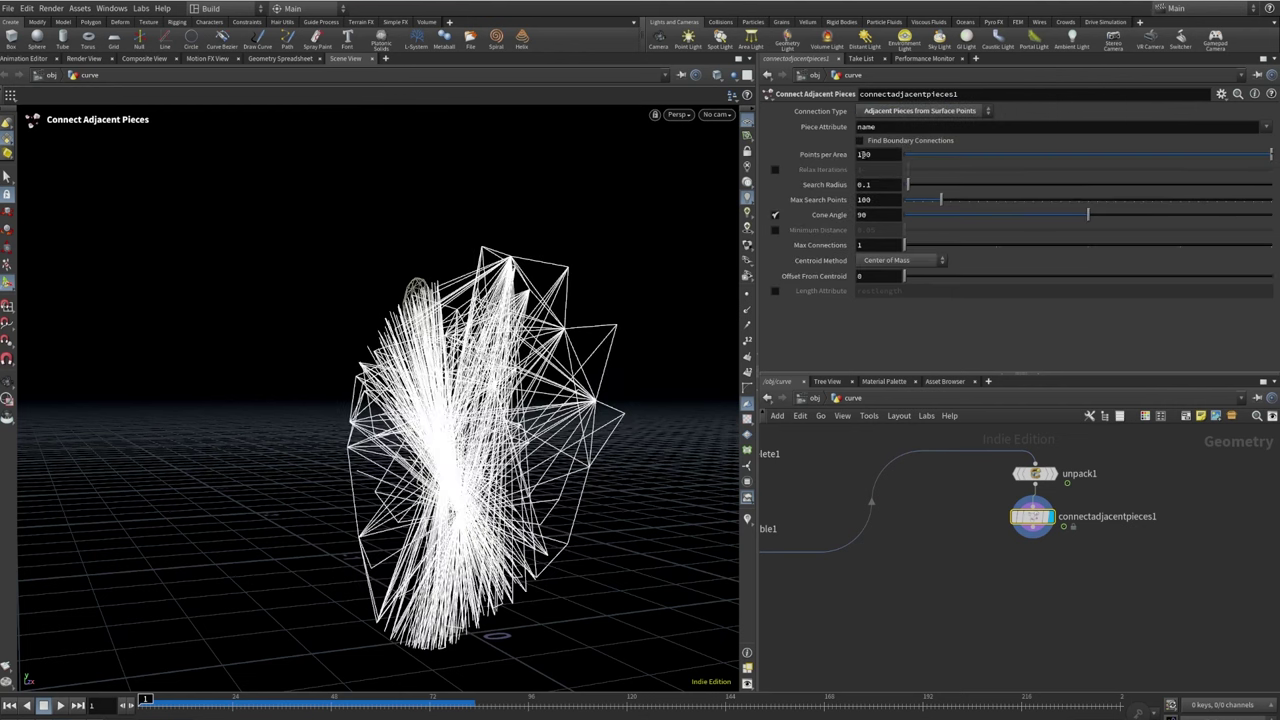
pyautogui.click(866, 154)
pyautogui.write('20')
pyautogui.press('Return')
# Set the Search Radius to 0.2 and Max Search Points to 25 on connectadjacentpieces1
pyautogui.click(867, 185)
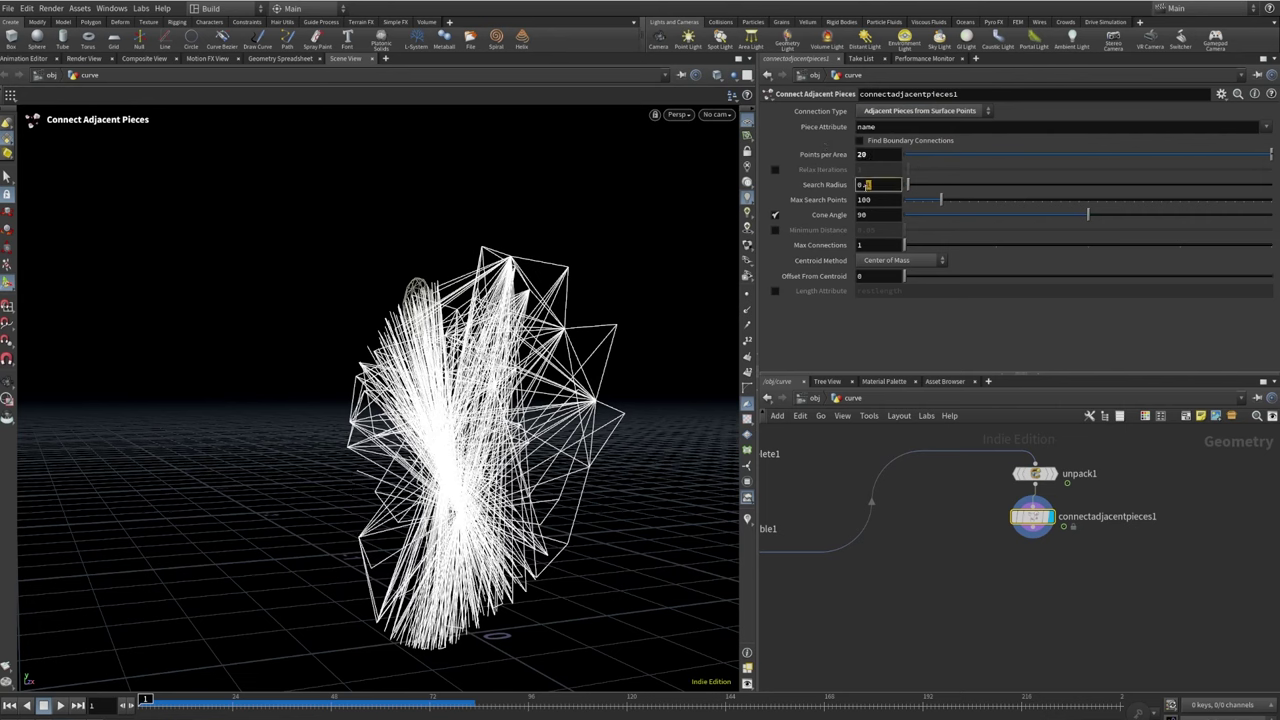
pyautogui.write('0.2')
pyautogui.press('Return')
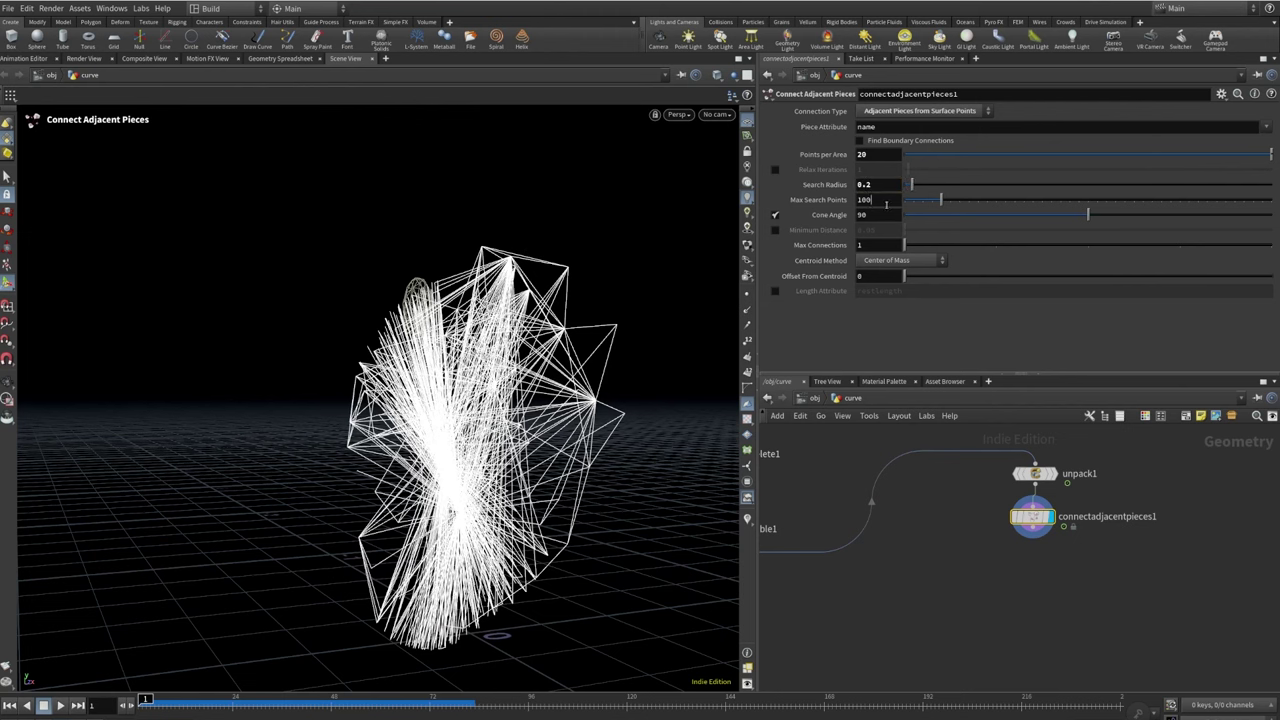
pyautogui.moveTo(826, 201)
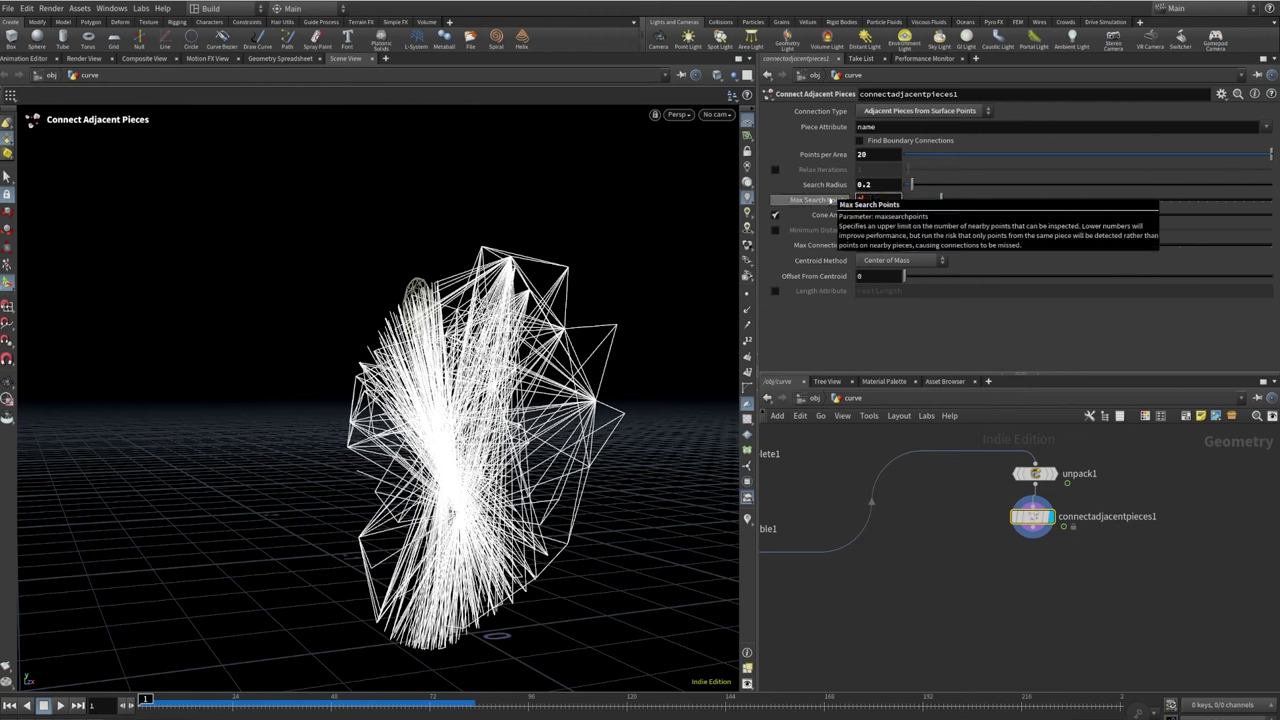
pyautogui.write('25')
pyautogui.press('Return')
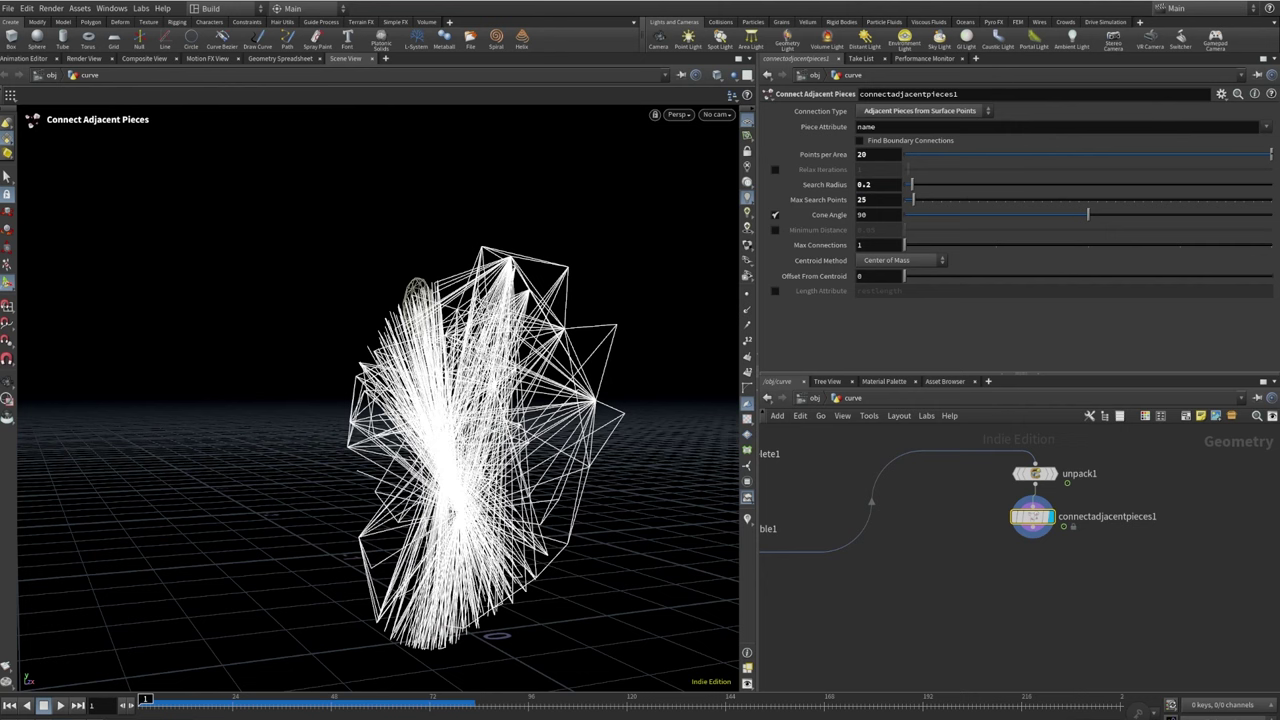
# Set Max Connections to 2 and the Centroid Method to Bounding Box Center on connectadjacentpieces1
pyautogui.doubleClick(867, 245)
pyautogui.write('2')
pyautogui.press('Return')
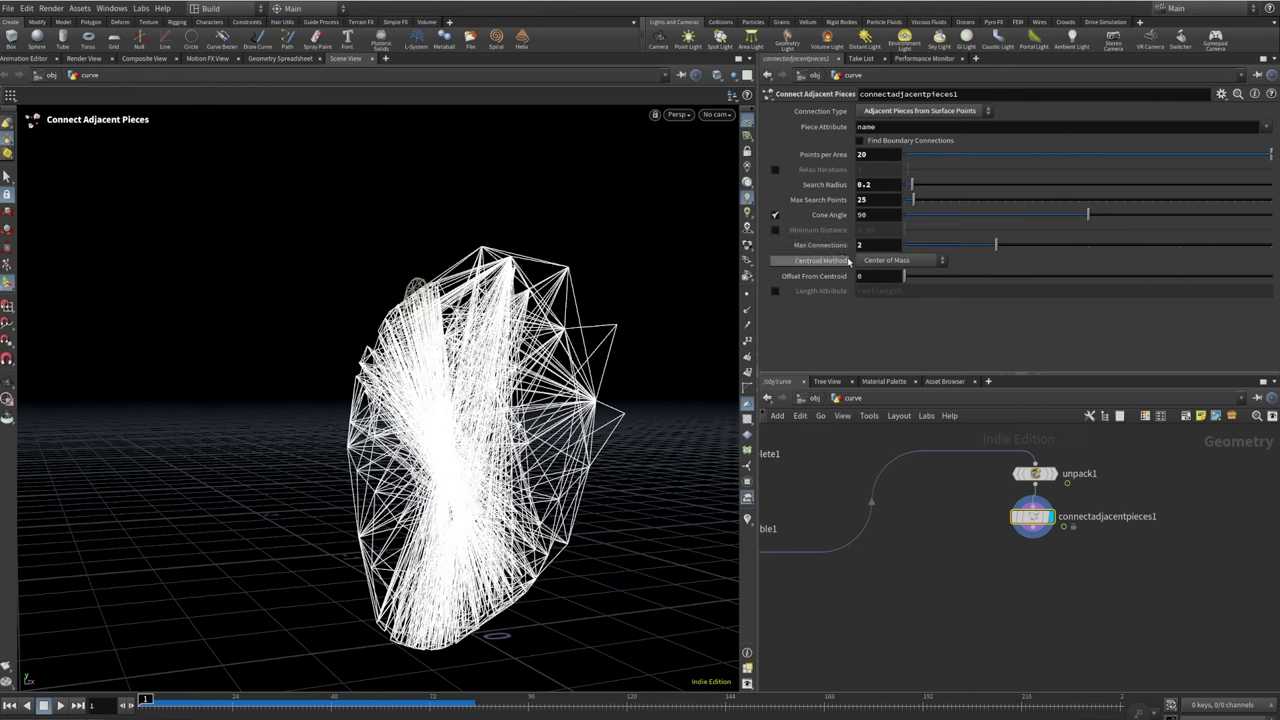
pyautogui.click(879, 262)
pyautogui.click(884, 287)
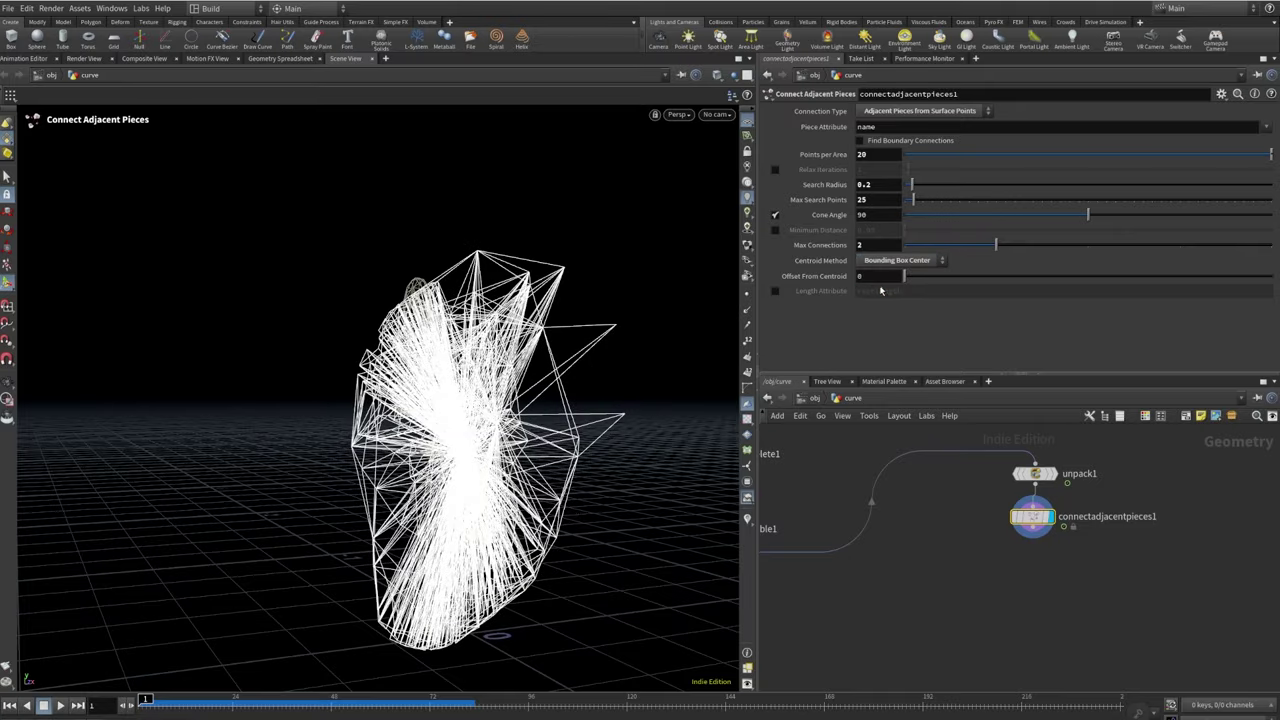
pyautogui.moveTo(359, 354); pyautogui.dragTo(481, 384)
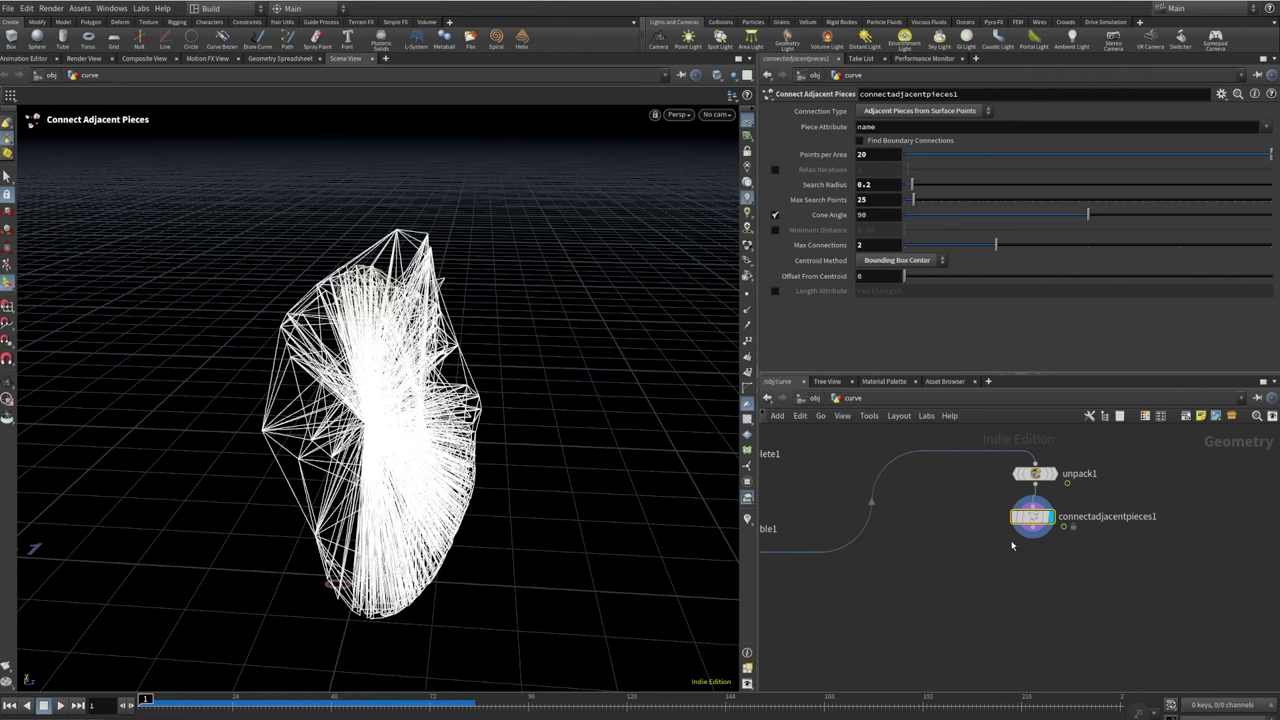
# Append an Attribute Wrangle after connectadjacentpieces1 and set it to run over Primitives
pyautogui.press('Tab')
pyautogui.write('at')
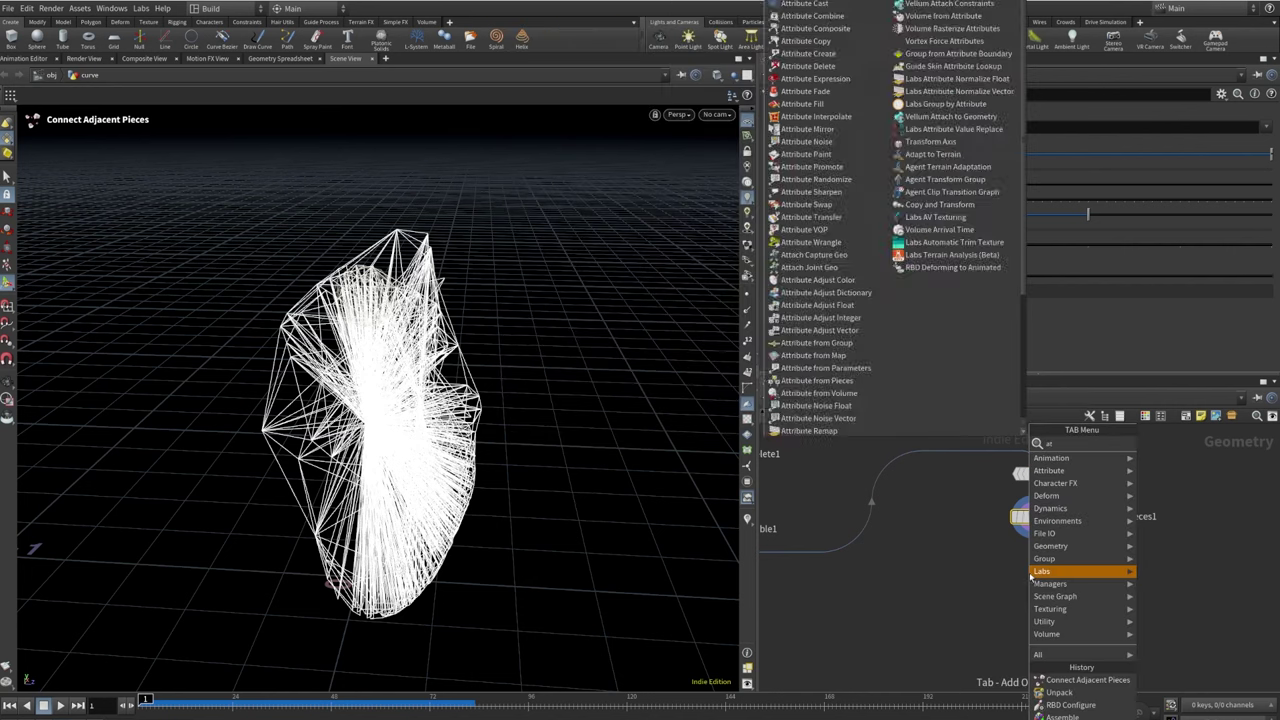
pyautogui.write('trwr')
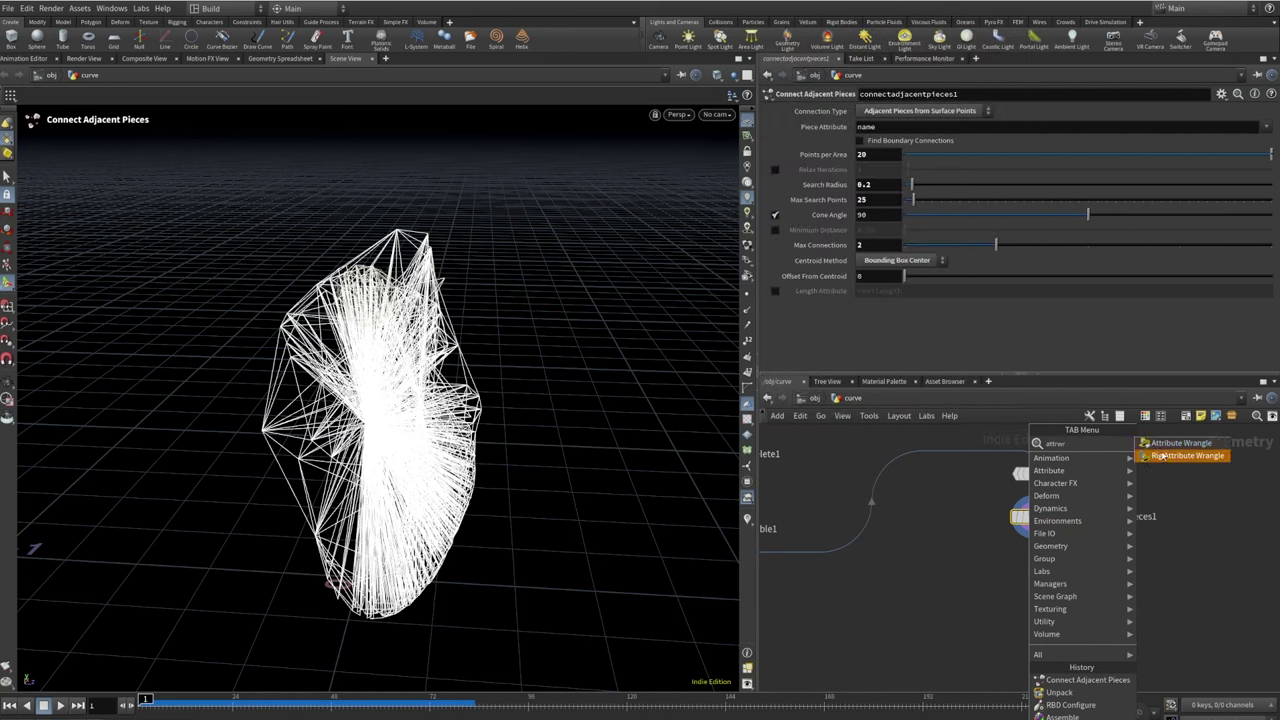
pyautogui.press('Escape')
pyautogui.click(1030, 575)
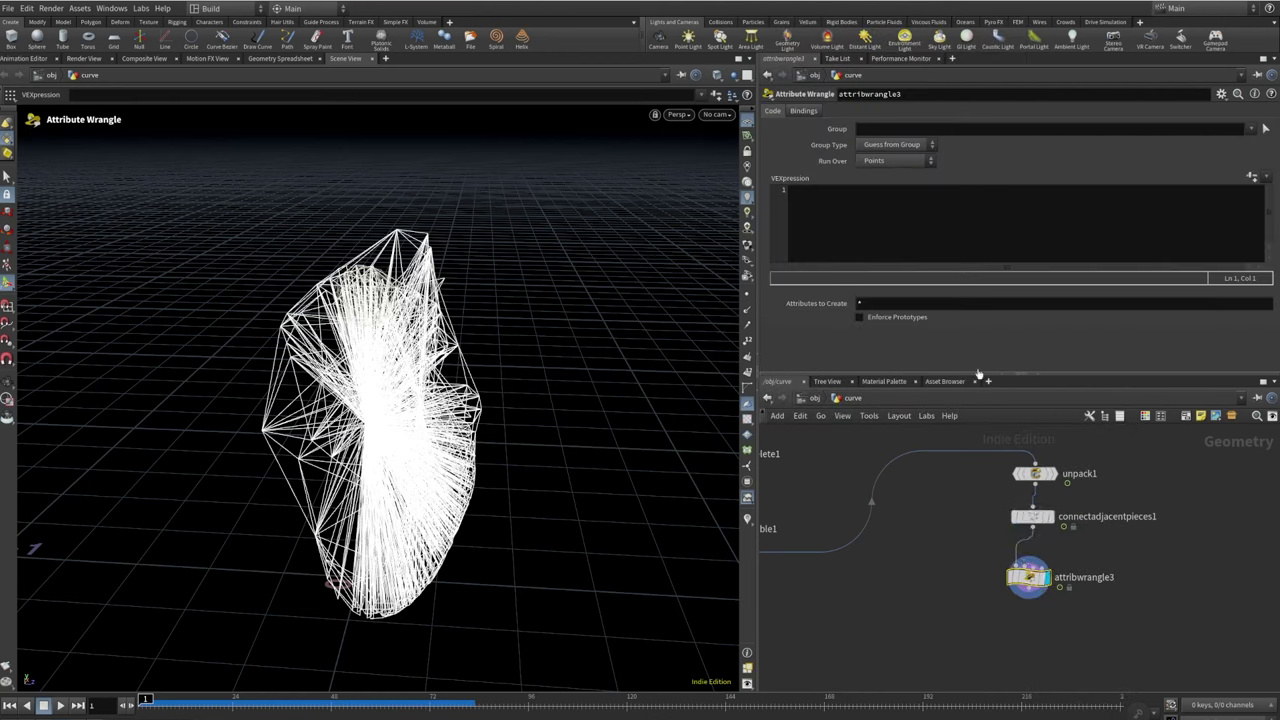
pyautogui.click(897, 160)
pyautogui.click(880, 176)
pyautogui.click(885, 198)
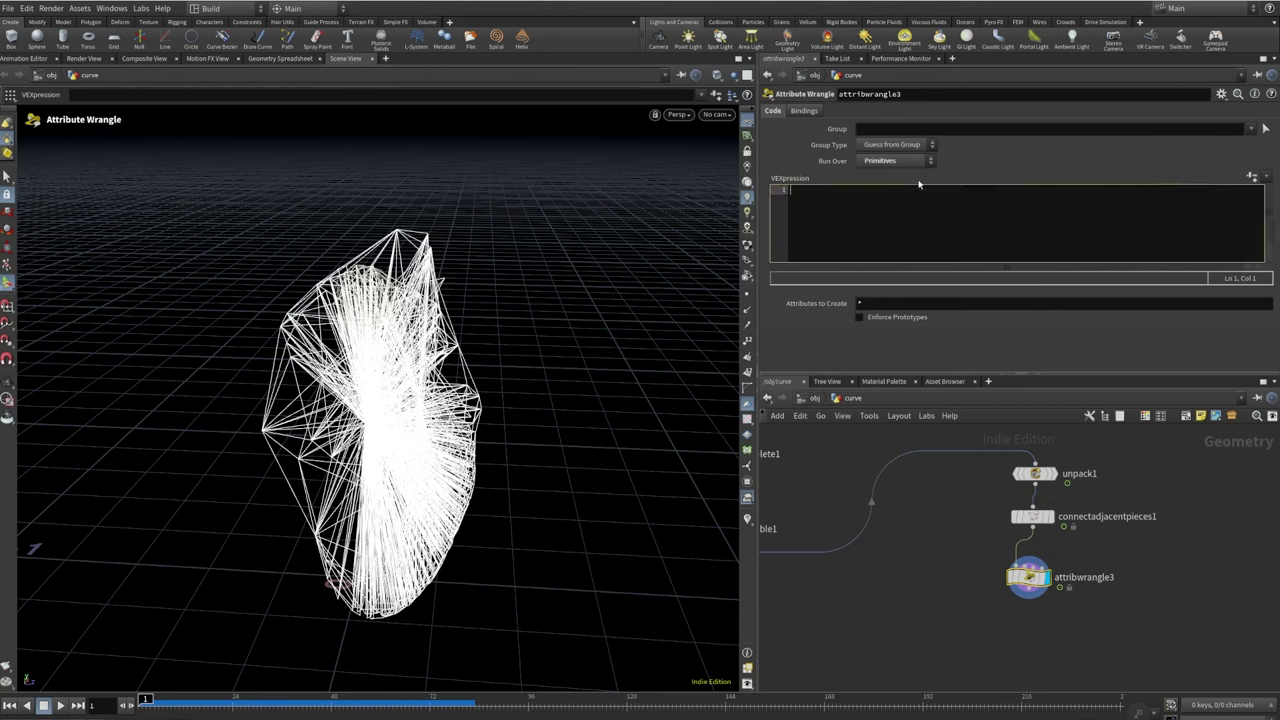
# Write the wrangle's VEX code: s@contraint_name = 'Glue'; and s@constraint_type = 'all'; on two lines
pyautogui.write("s@contraint_name = 'Glue';")
pyautogui.press('Return')
pyautogui.write('s@cons')
pyautogui.write('int')
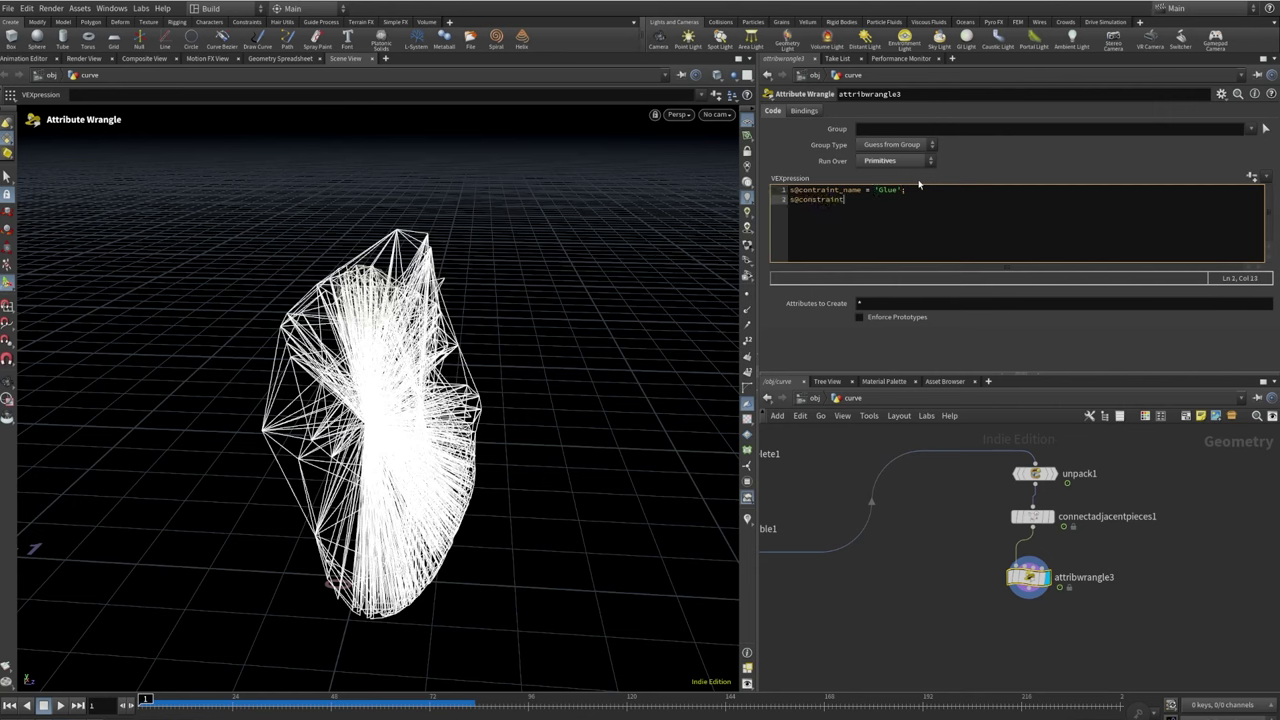
pyautogui.write("_type = 'all';")
pyautogui.click(951, 538)
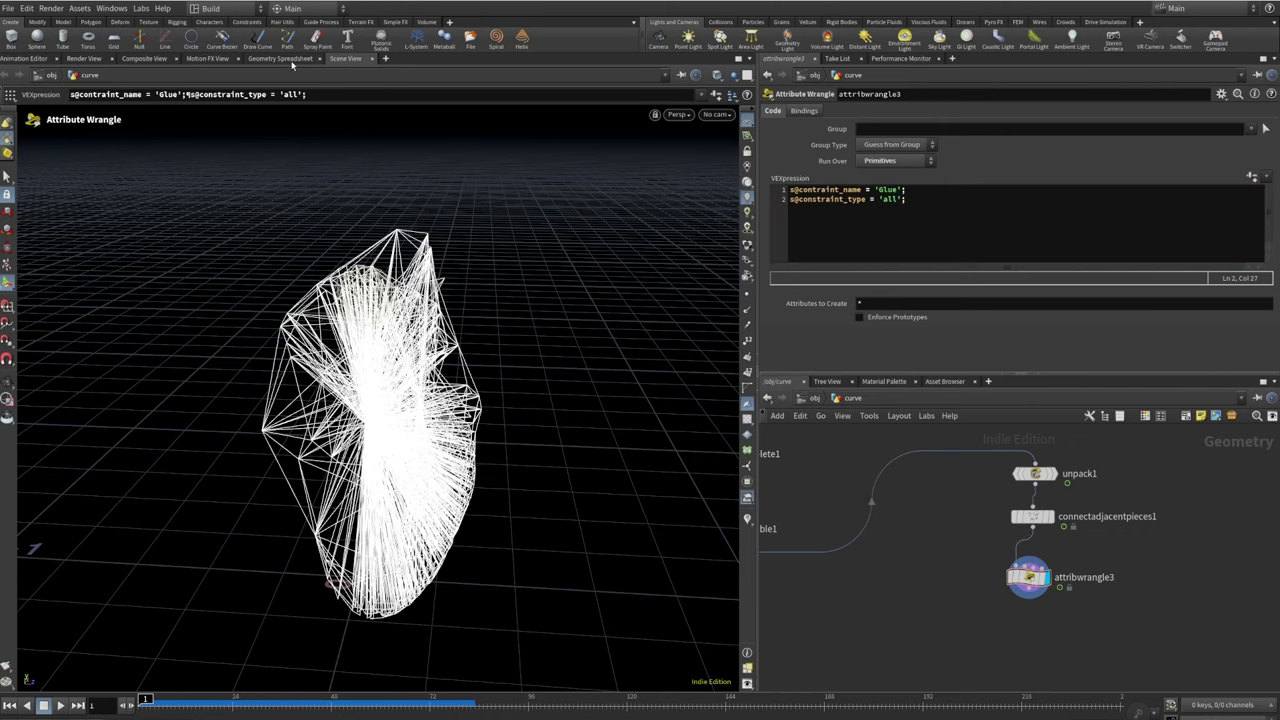
# Examine the wrangle's primitive attributes in the Geometry Spreadsheet, widening the constraint type column, and return to the Scene View
pyautogui.click(281, 58)
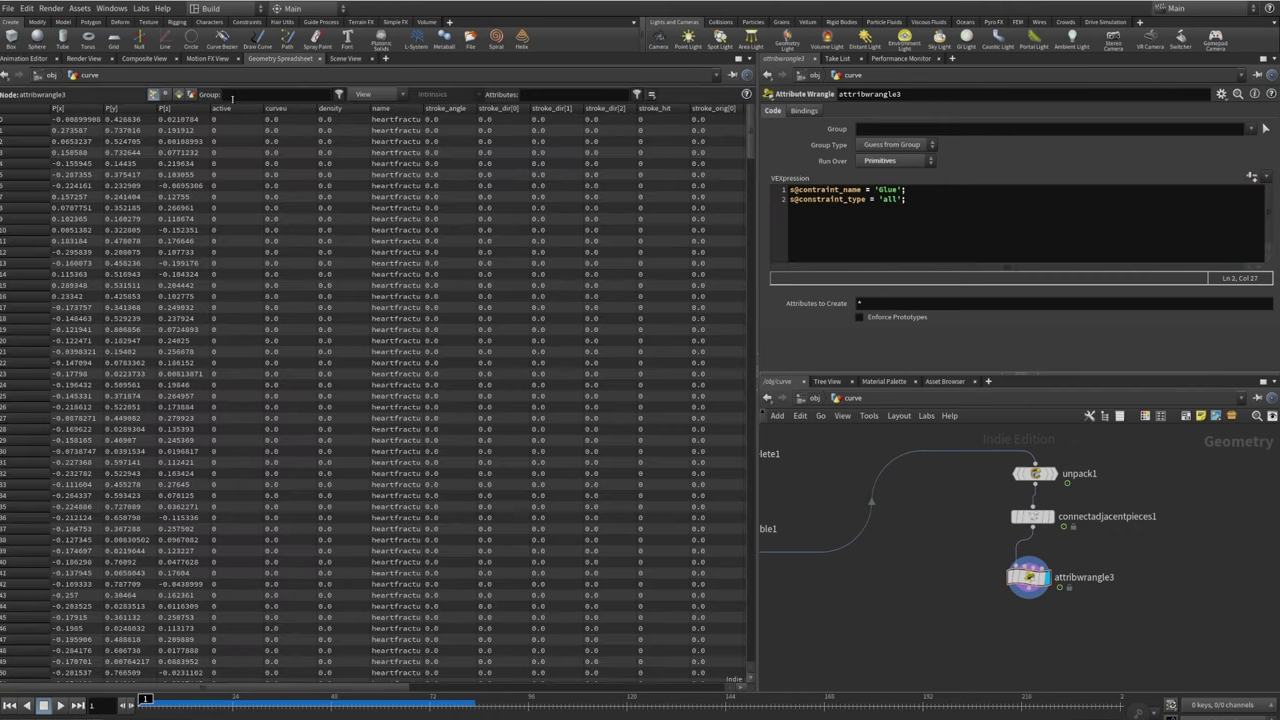
pyautogui.click(429, 688)
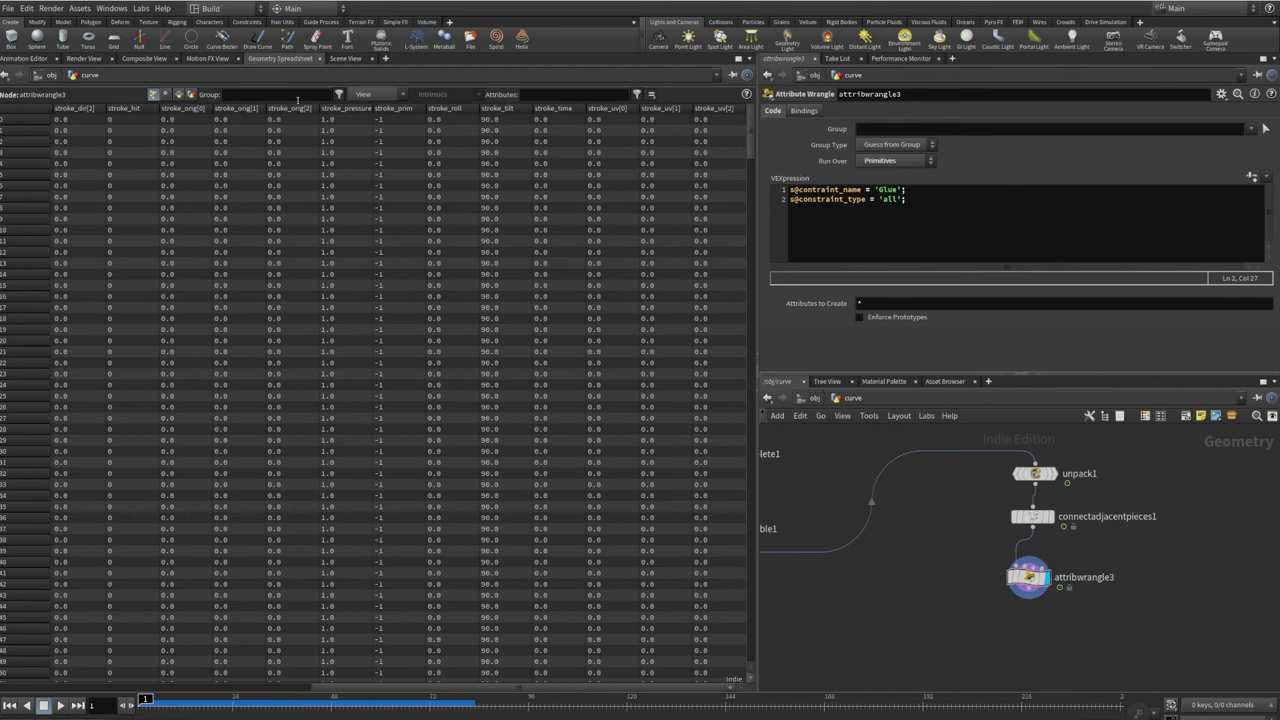
pyautogui.click(381, 95)
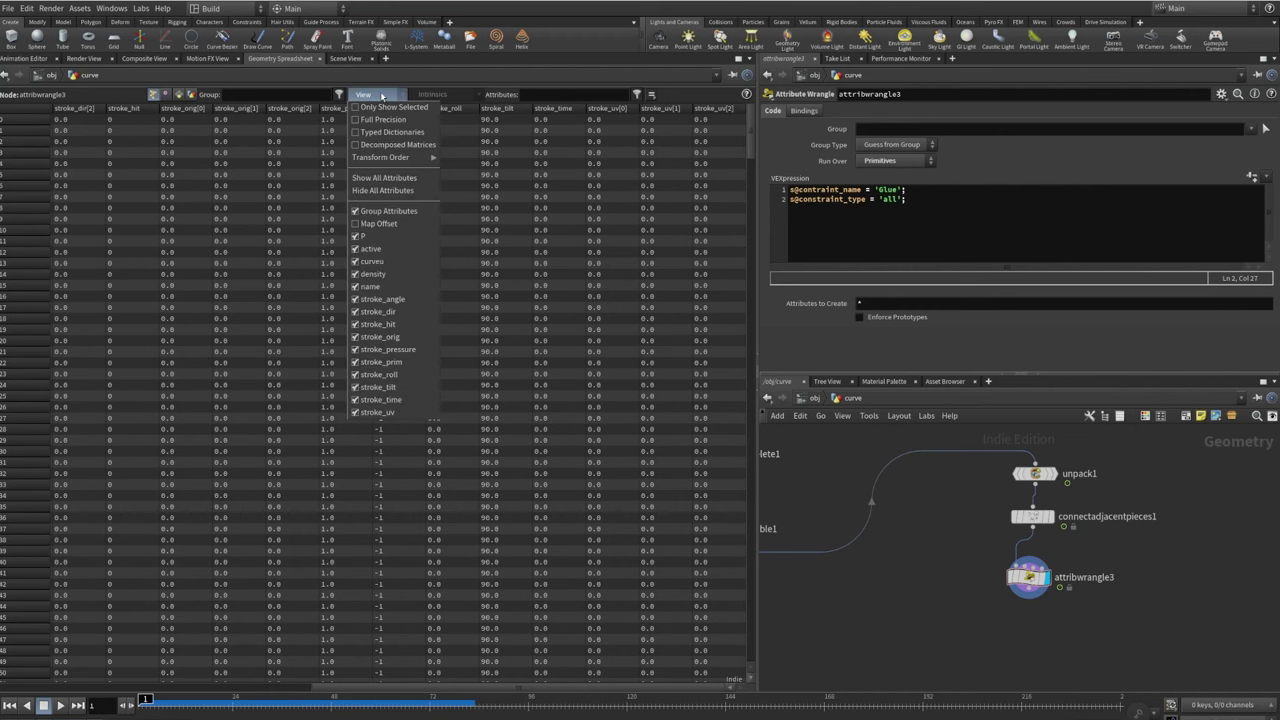
pyautogui.click(381, 95)
pyautogui.click(179, 94)
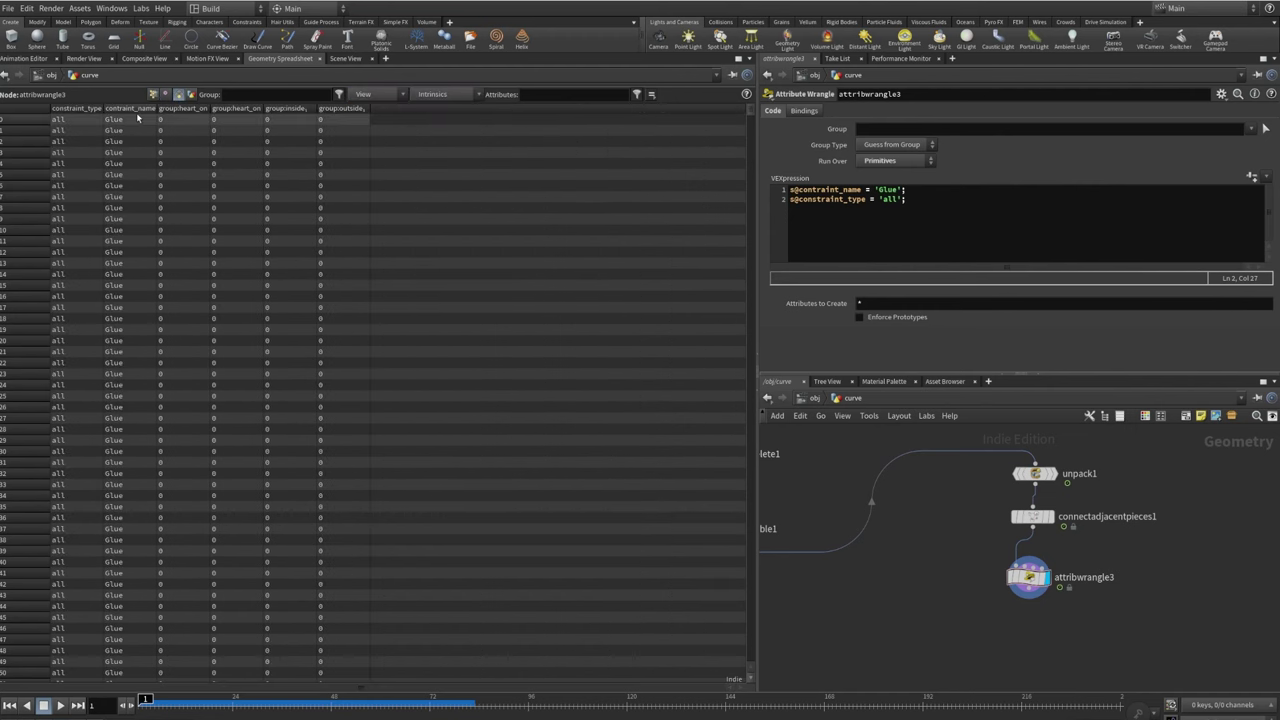
pyautogui.moveTo(103, 107); pyautogui.dragTo(141, 107)
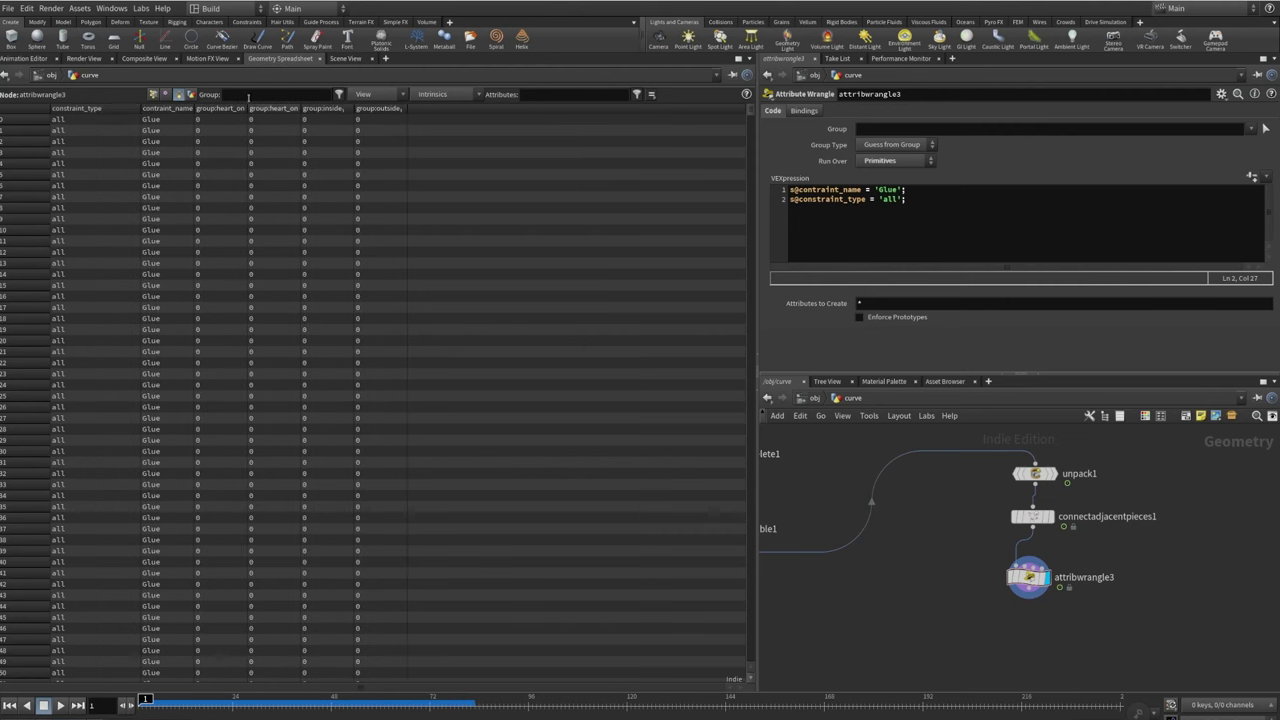
pyautogui.click(10, 59)
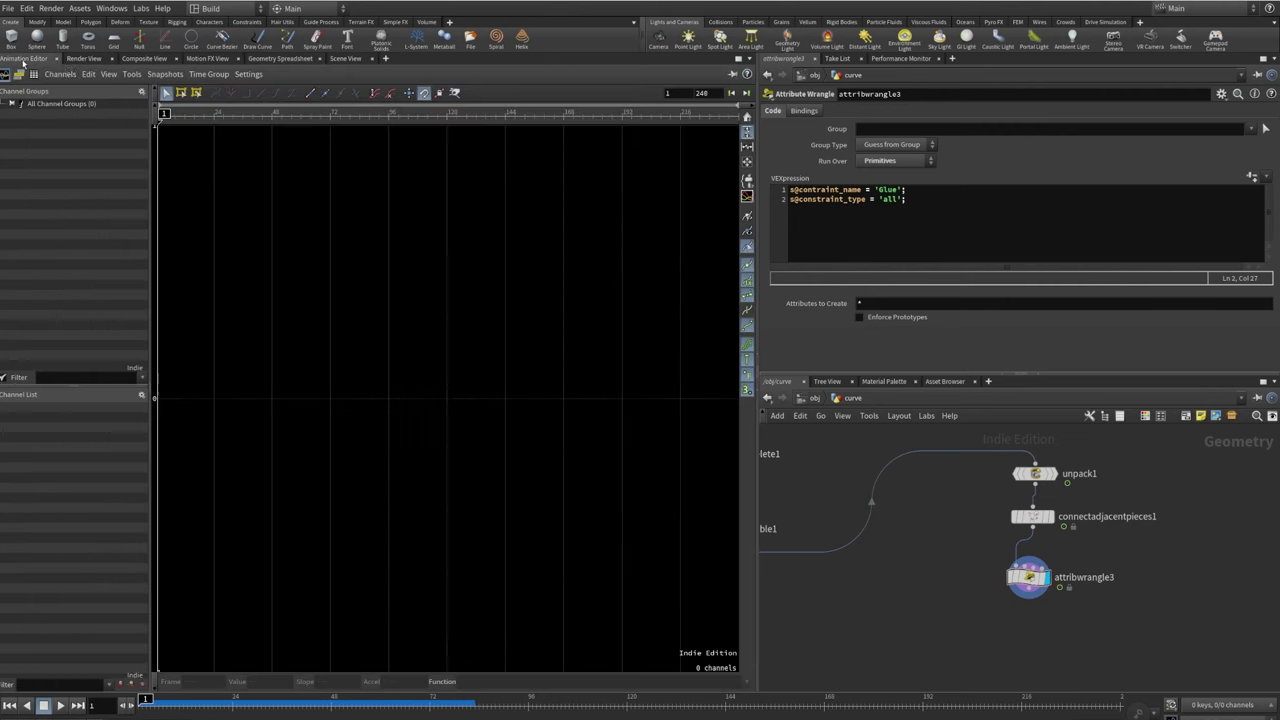
pyautogui.click(343, 58)
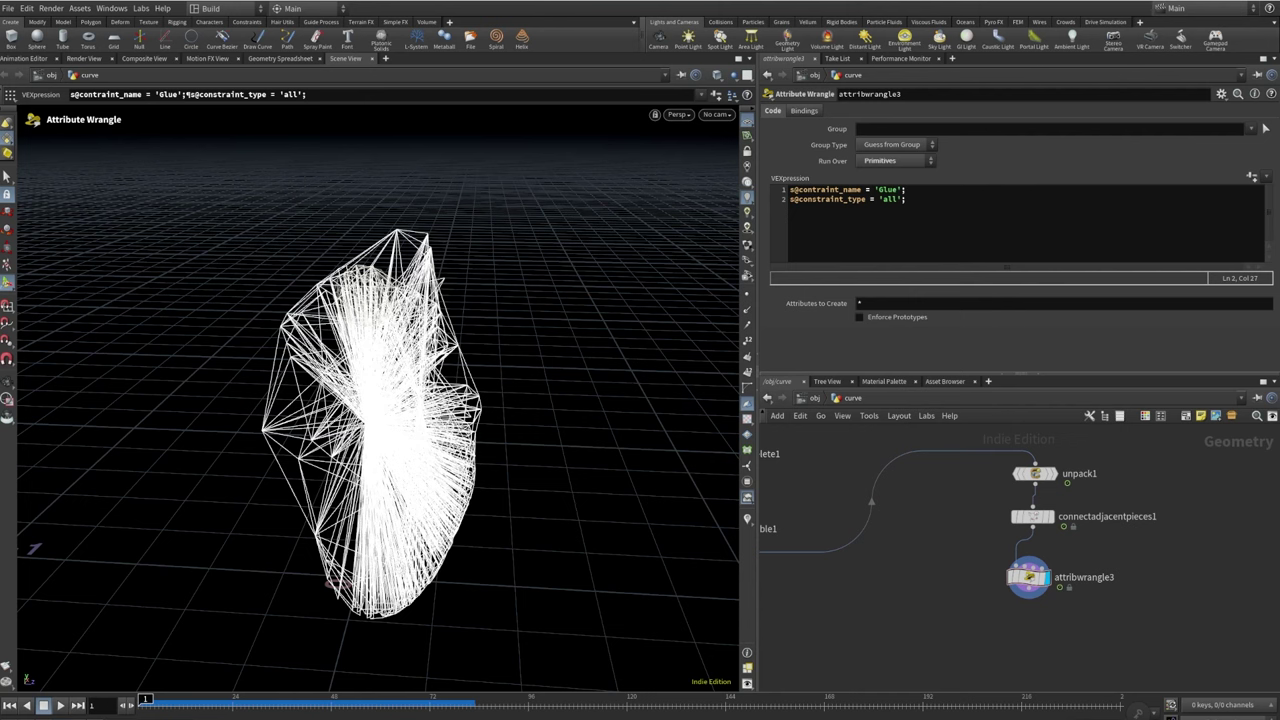
# Duplicate the red color1 node and connect the copy below attribwrangle3
pyautogui.press('h')
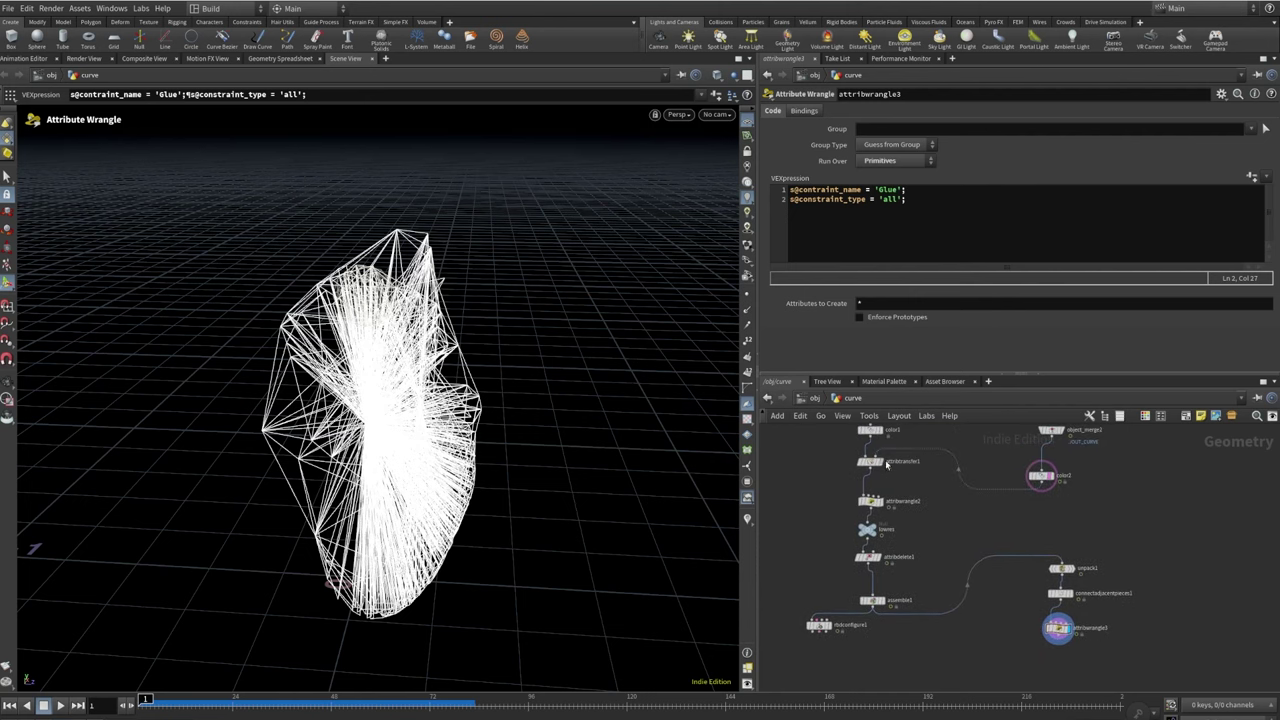
pyautogui.scroll(3, 886, 463)
pyautogui.click(876, 491)
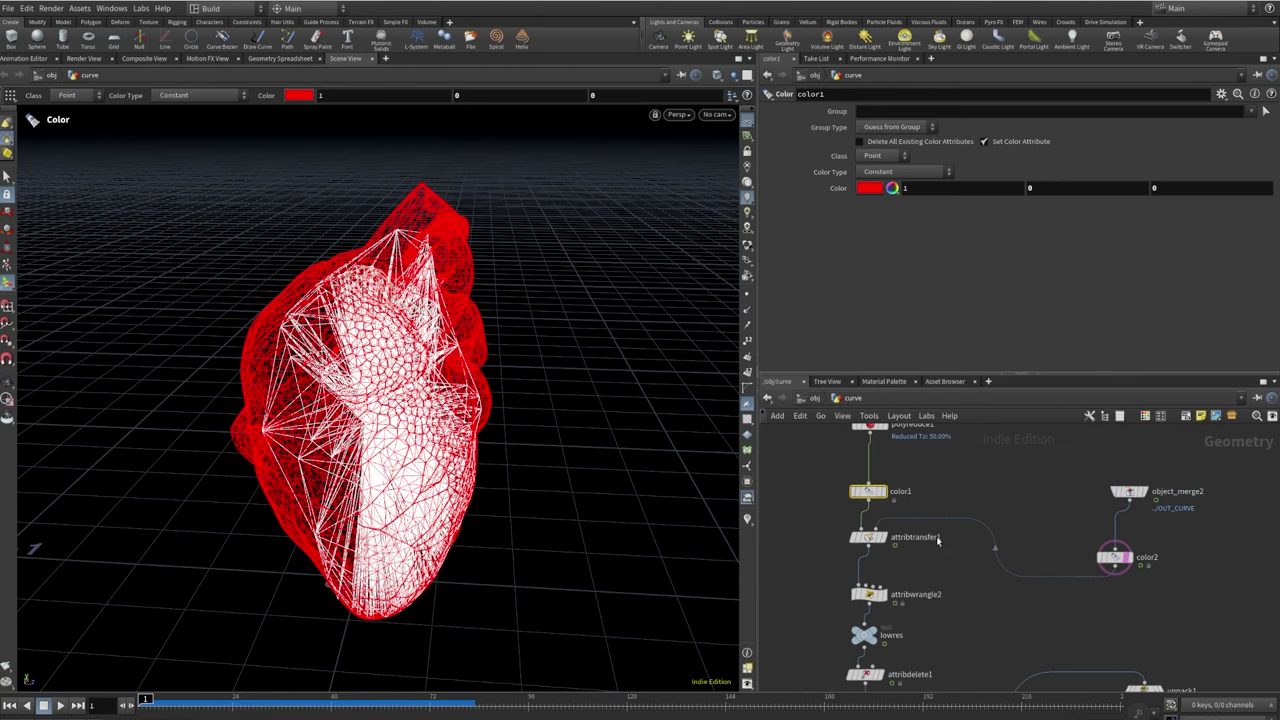
pyautogui.click(1036, 566)
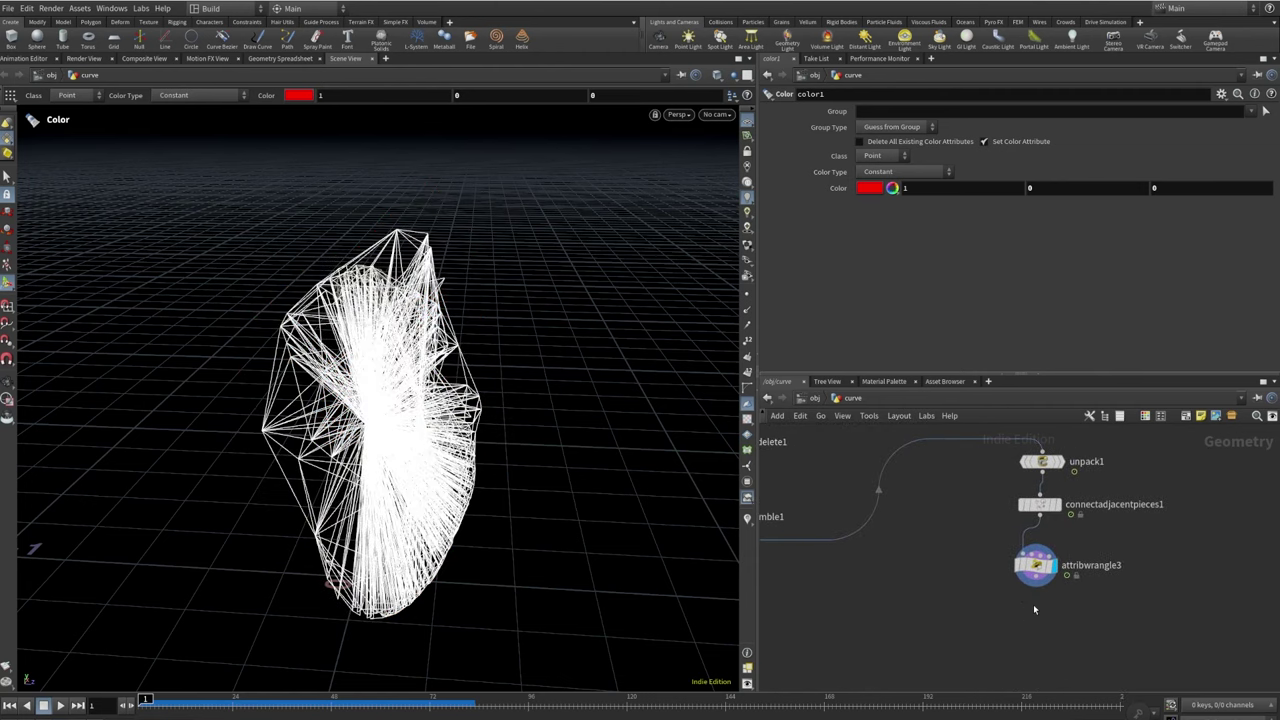
pyautogui.hotkey('ctrl', 'v')
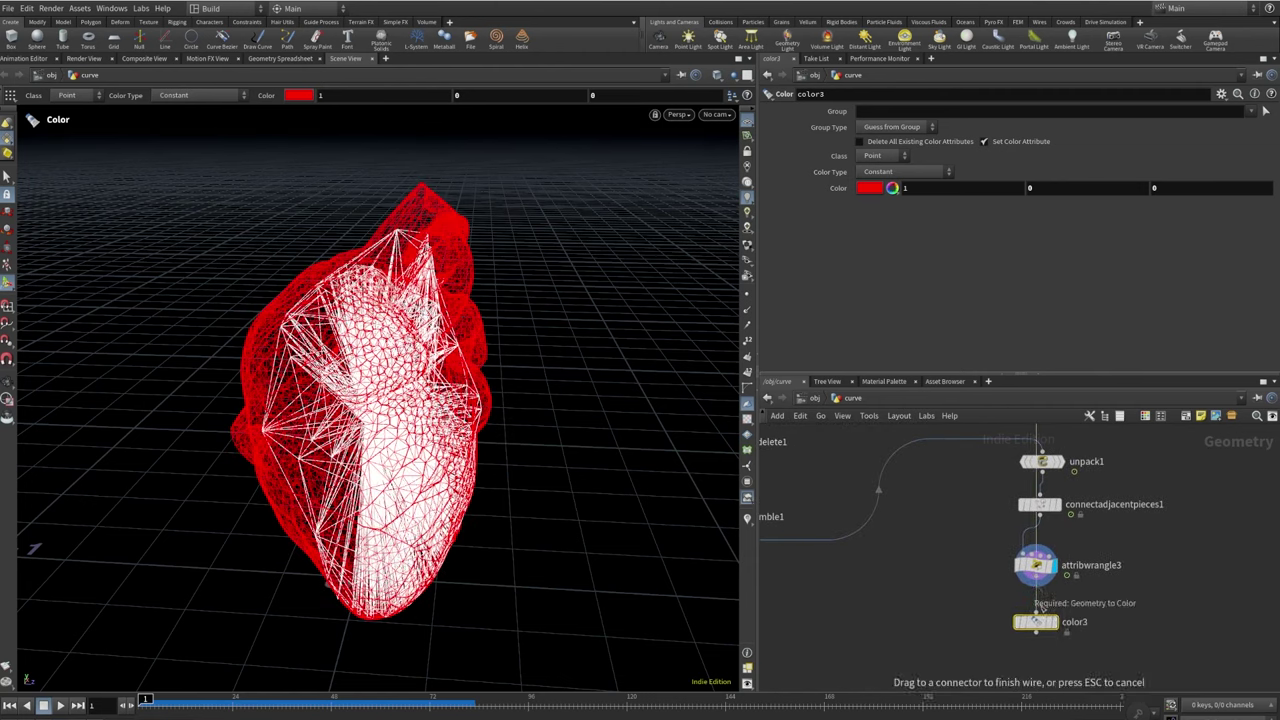
pyautogui.click(1036, 614)
pyautogui.scroll(-5, 1040, 560)
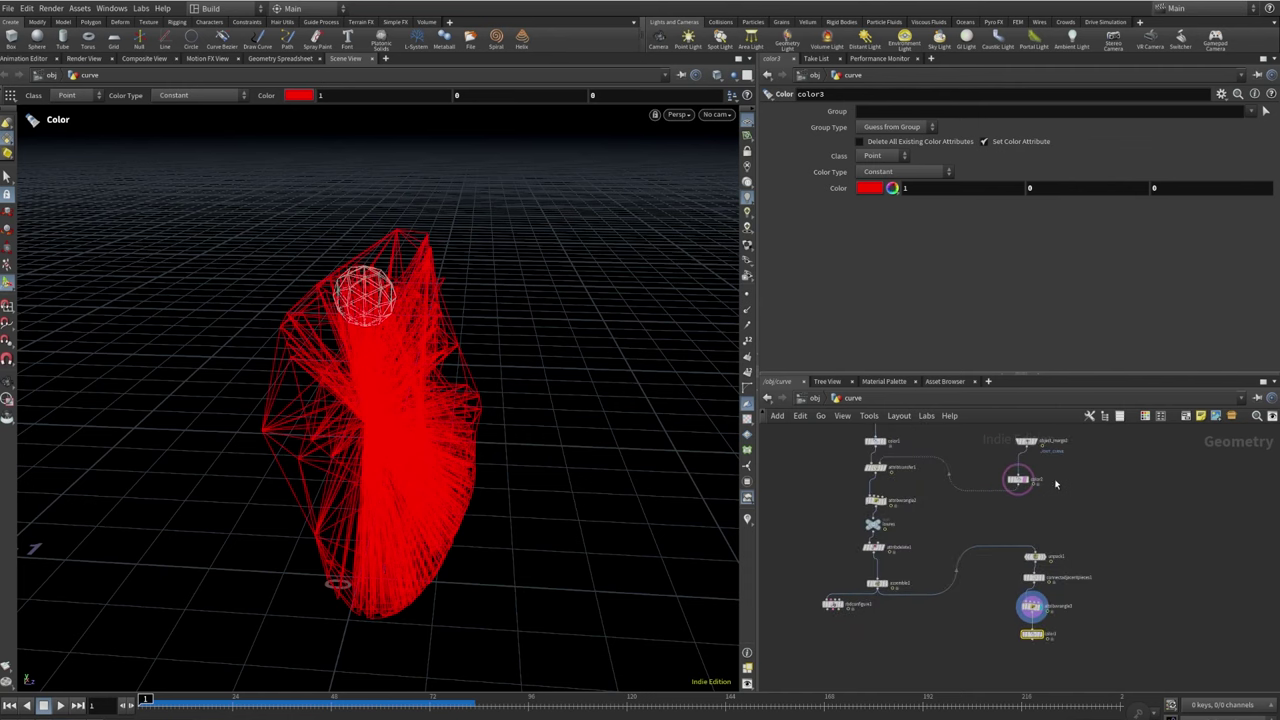
# Move the object_merge2 and color2 nodes away from the main chain to make room in the network
pyautogui.moveTo(1055, 484); pyautogui.dragTo(1018, 525, button='middle')
pyautogui.moveTo(976, 456); pyautogui.dragTo(1128, 503)
pyautogui.scroll(4, 905, 560)
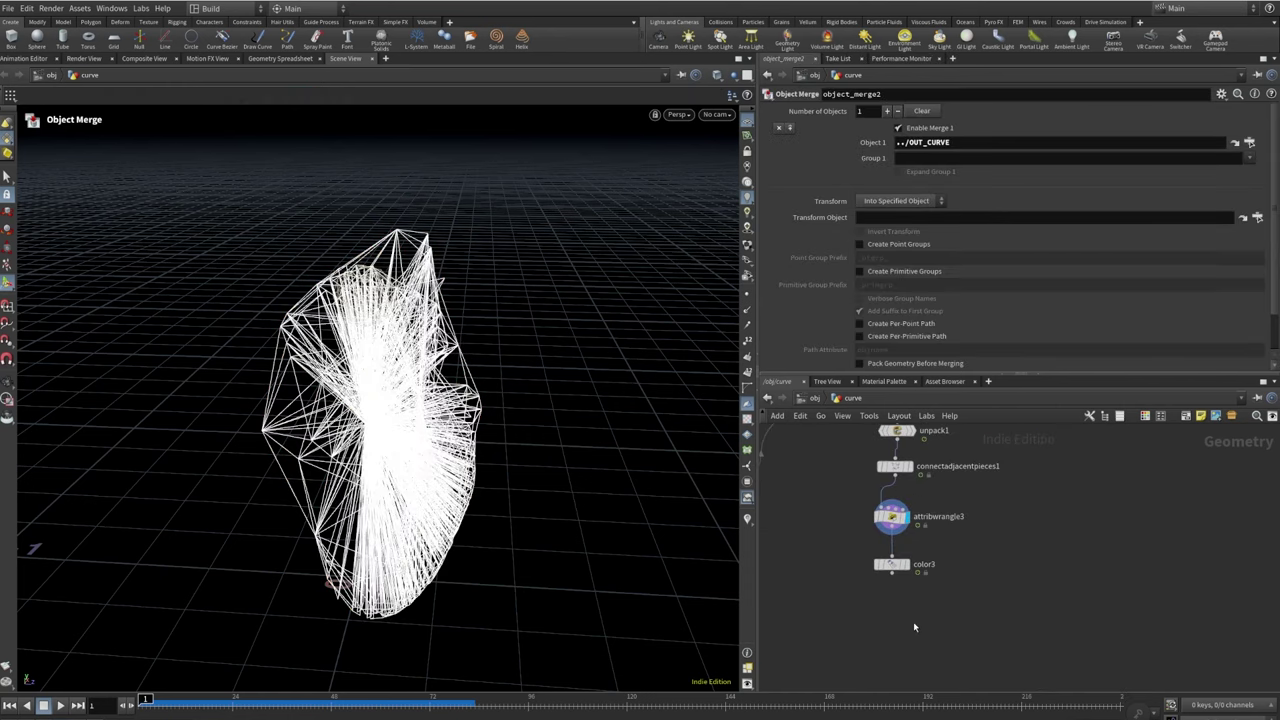
pyautogui.press('Tab')
pyautogui.press('Escape')
# Duplicate attribtransfer1, wire the copy after color3 with color2 as its source, and display its result
pyautogui.scroll(-3, 981, 560)
pyautogui.moveTo(981, 560); pyautogui.dragTo(1043, 620, button='middle')
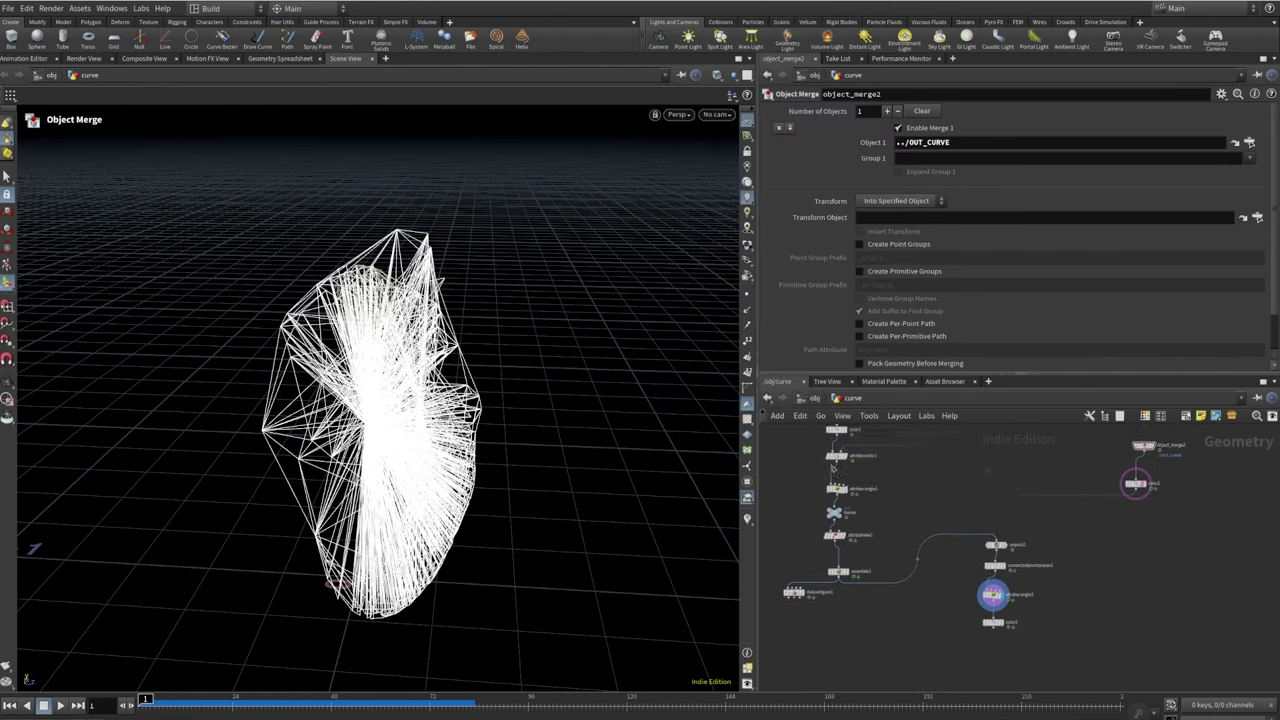
pyautogui.moveTo(838, 458)
pyautogui.keyDown('alt'); pyautogui.moveTo(838, 458); pyautogui.dragTo(1024, 640); pyautogui.keyUp('alt')
pyautogui.scroll(3, 1003, 648)
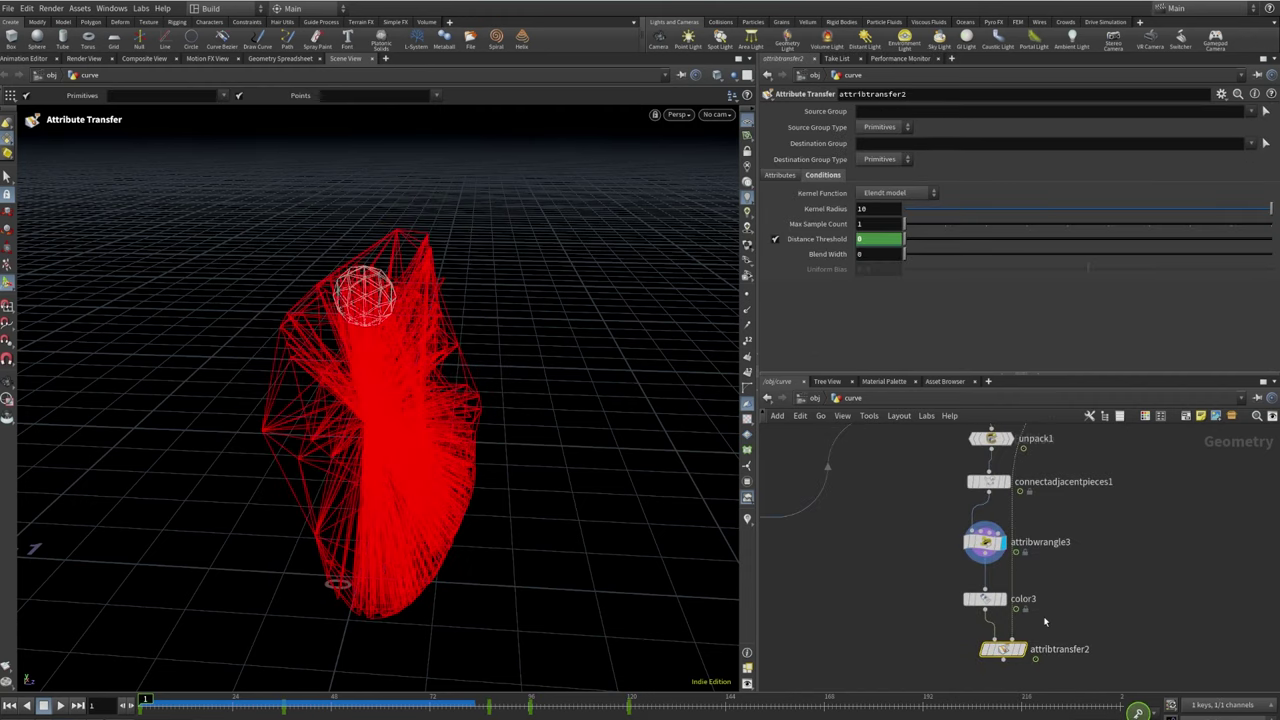
pyautogui.scroll(-3, 1026, 632)
pyautogui.scroll(3, 1026, 632)
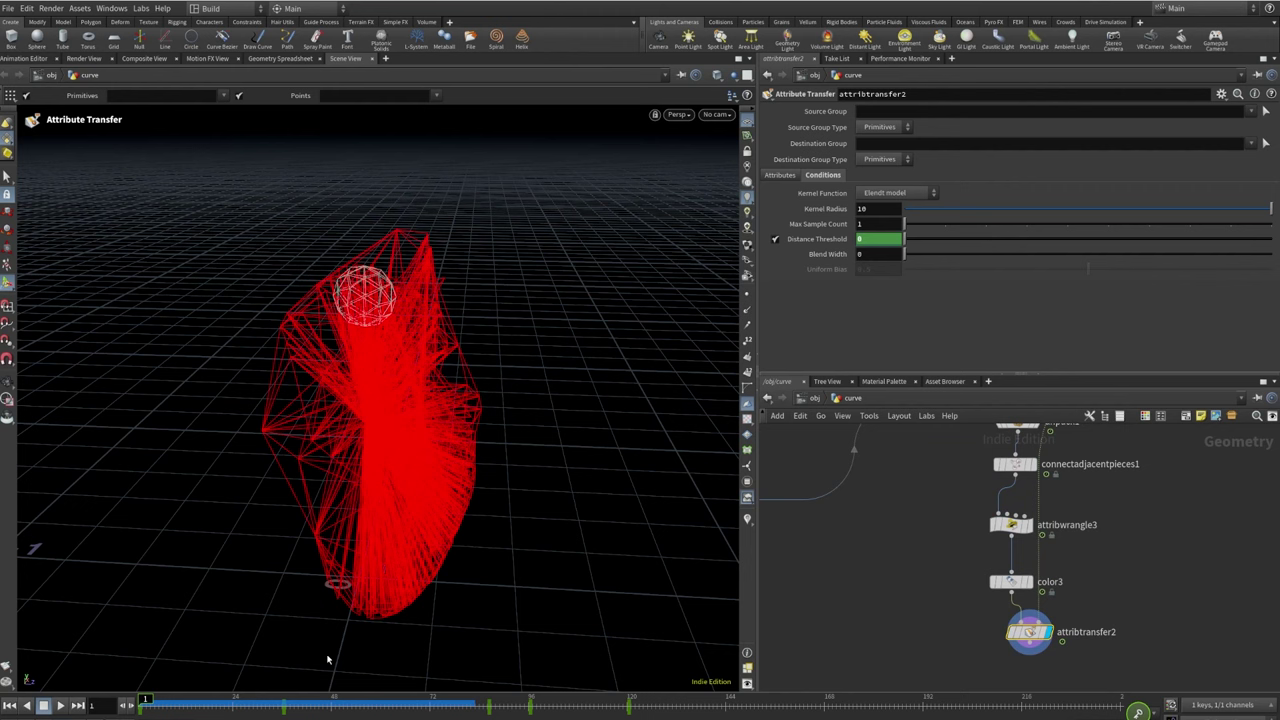
# Scrub through the timeline to preview the color transfer on the constraint lines, and return to frame 1
pyautogui.moveTo(145, 703); pyautogui.dragTo(577, 708)
pyautogui.hotkey('ctrl', 'Up')
pyautogui.press('f')
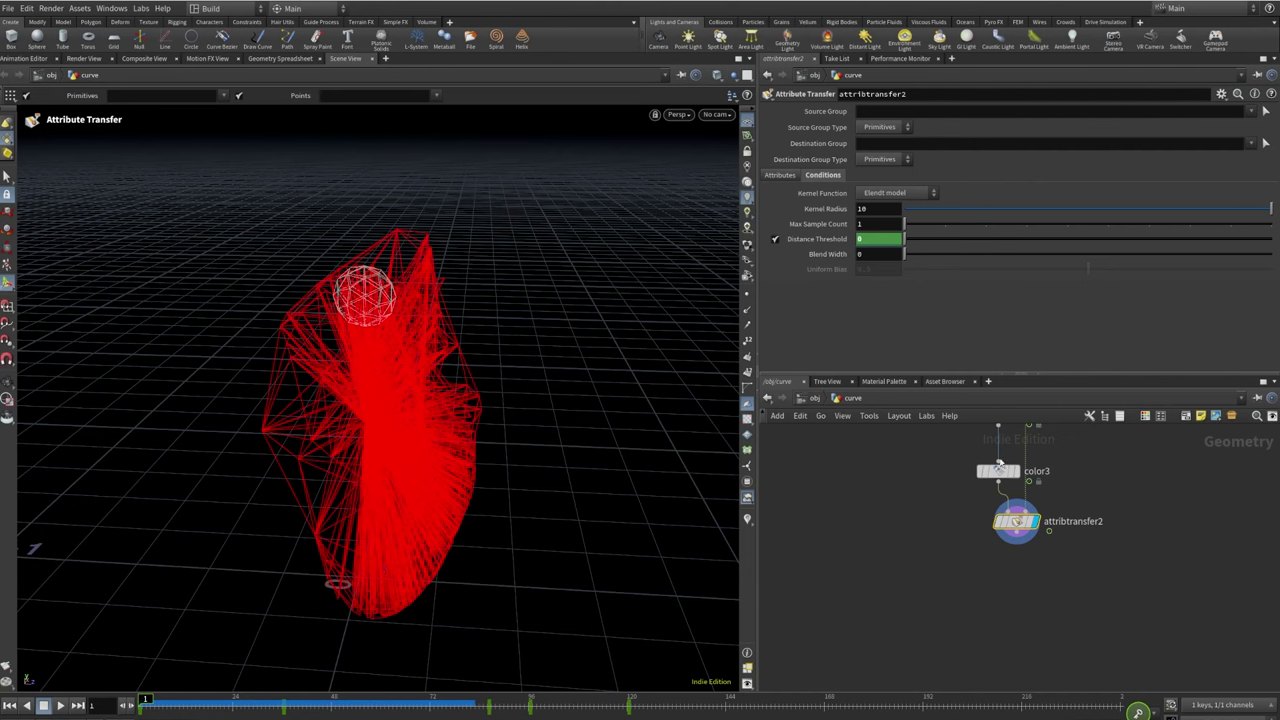
# Append an Attribute Promote node after attribtransfer2 and display it
pyautogui.moveTo(1017, 521); pyautogui.dragTo(1014, 593)
pyautogui.press('Tab')
pyautogui.write('a')
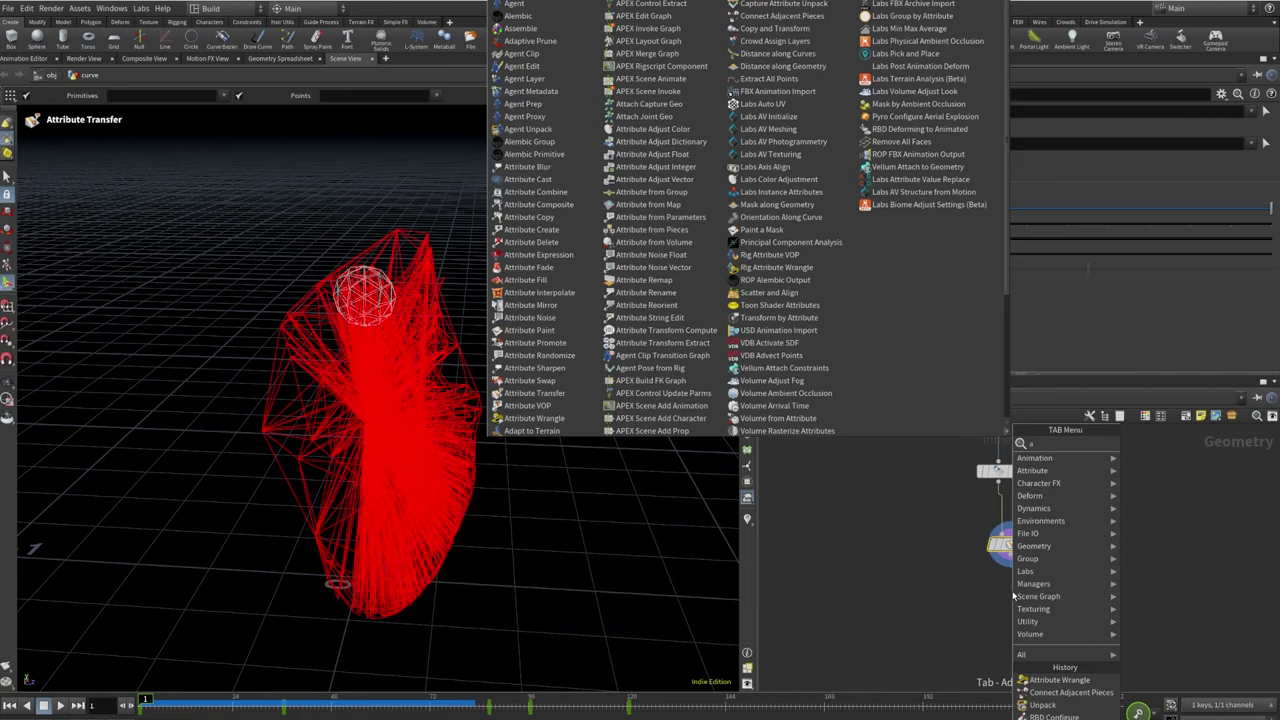
pyautogui.write('ttr pro')
pyautogui.press('Return')
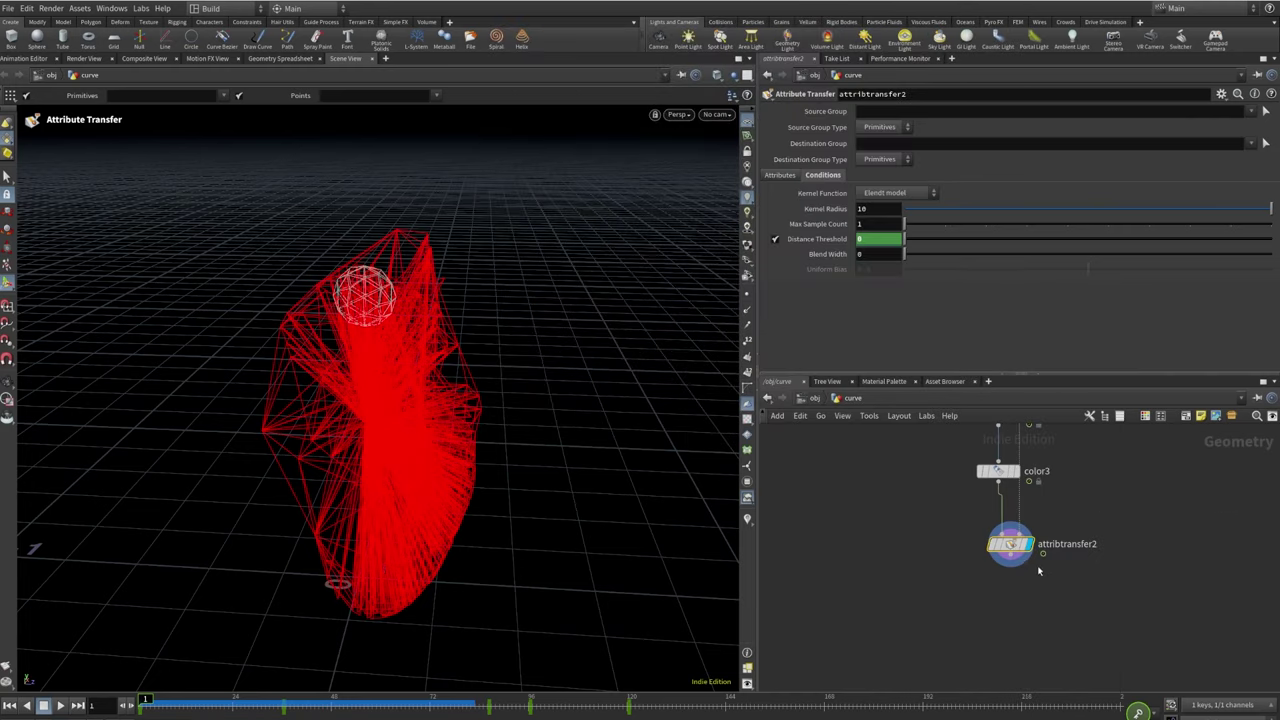
pyautogui.click(1036, 595)
pyautogui.click(1036, 595)
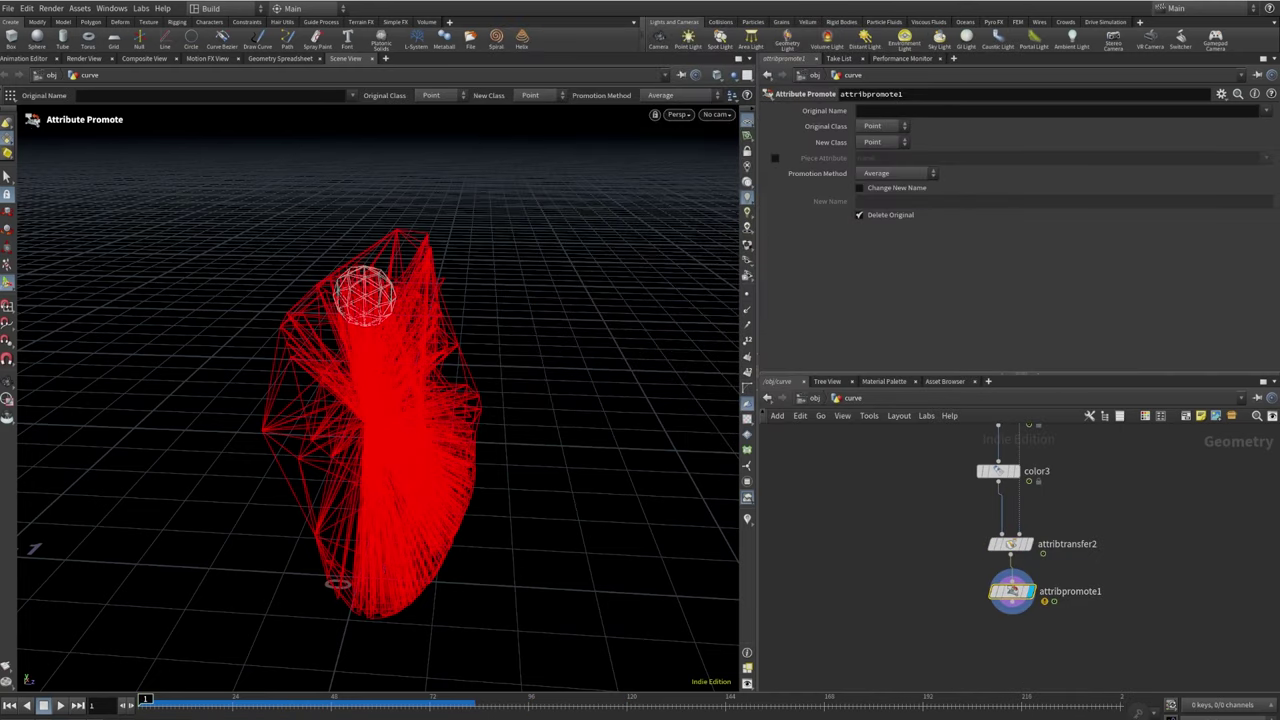
# Configure attribpromote1 to promote the Cd attribute from Point to Primitive
pyautogui.click(1269, 110)
pyautogui.click(1236, 128)
pyautogui.click(884, 142)
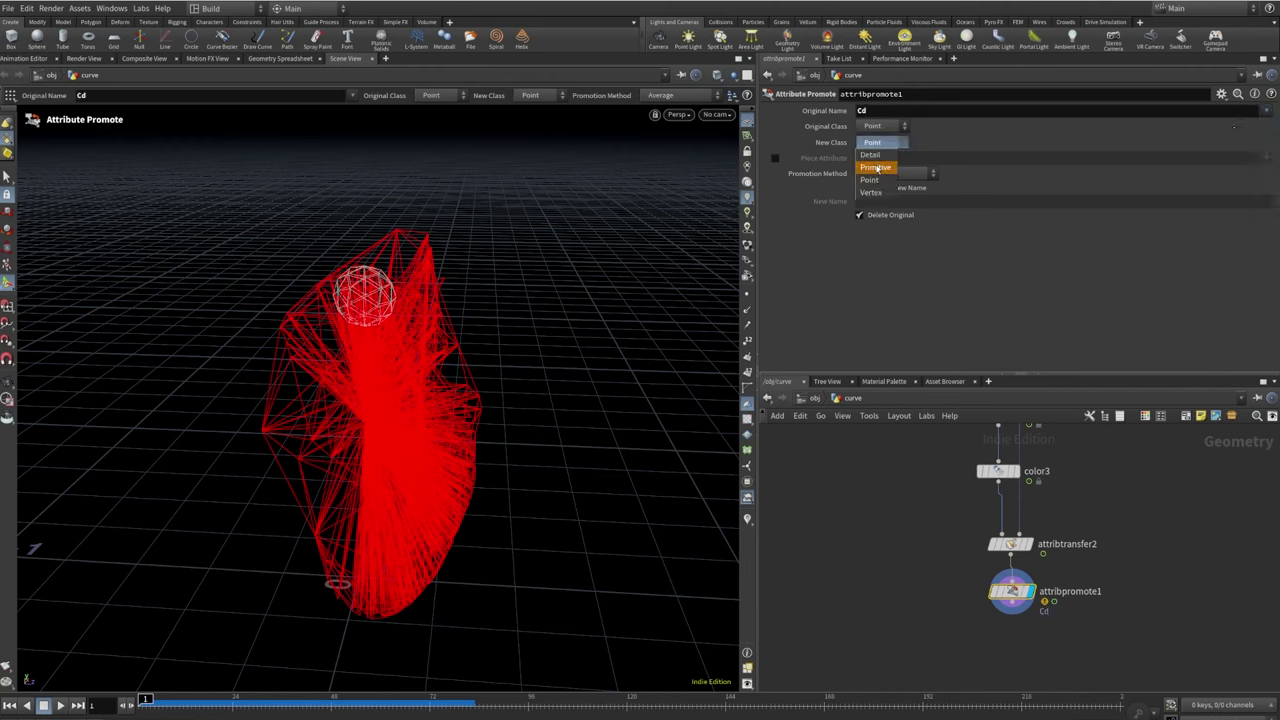
pyautogui.click(876, 168)
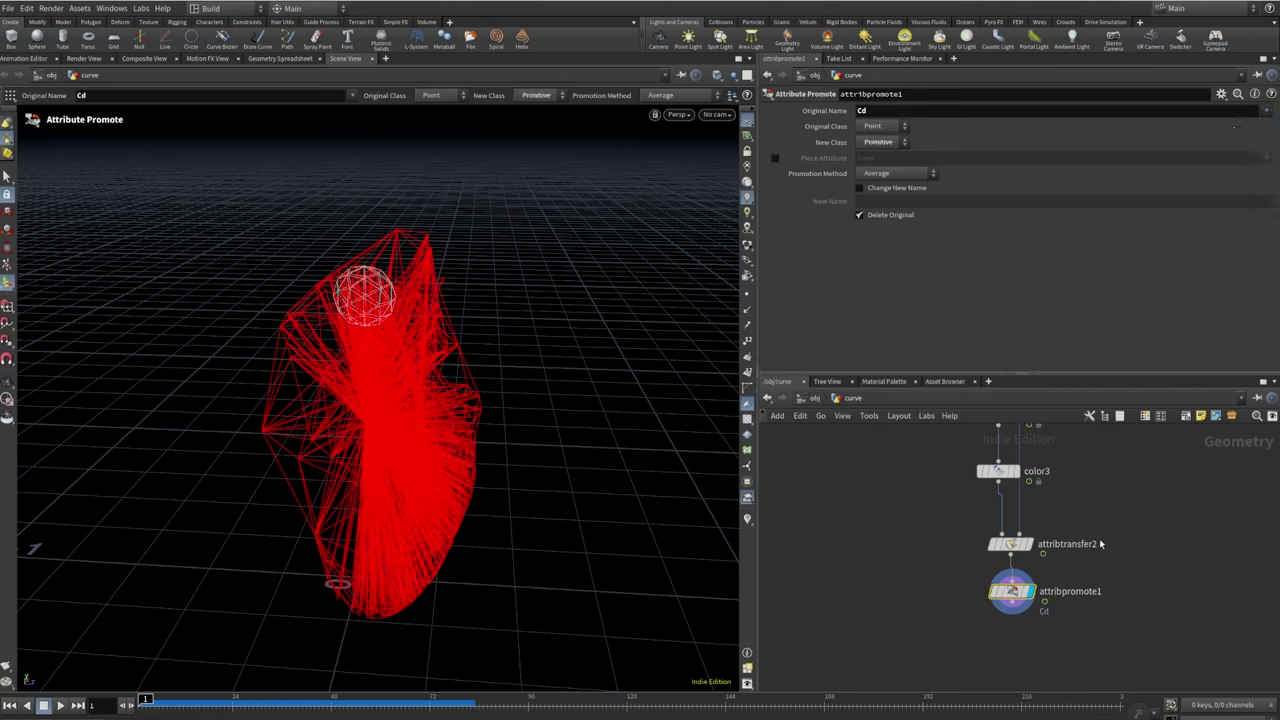
pyautogui.scroll(-3, 1066, 543)
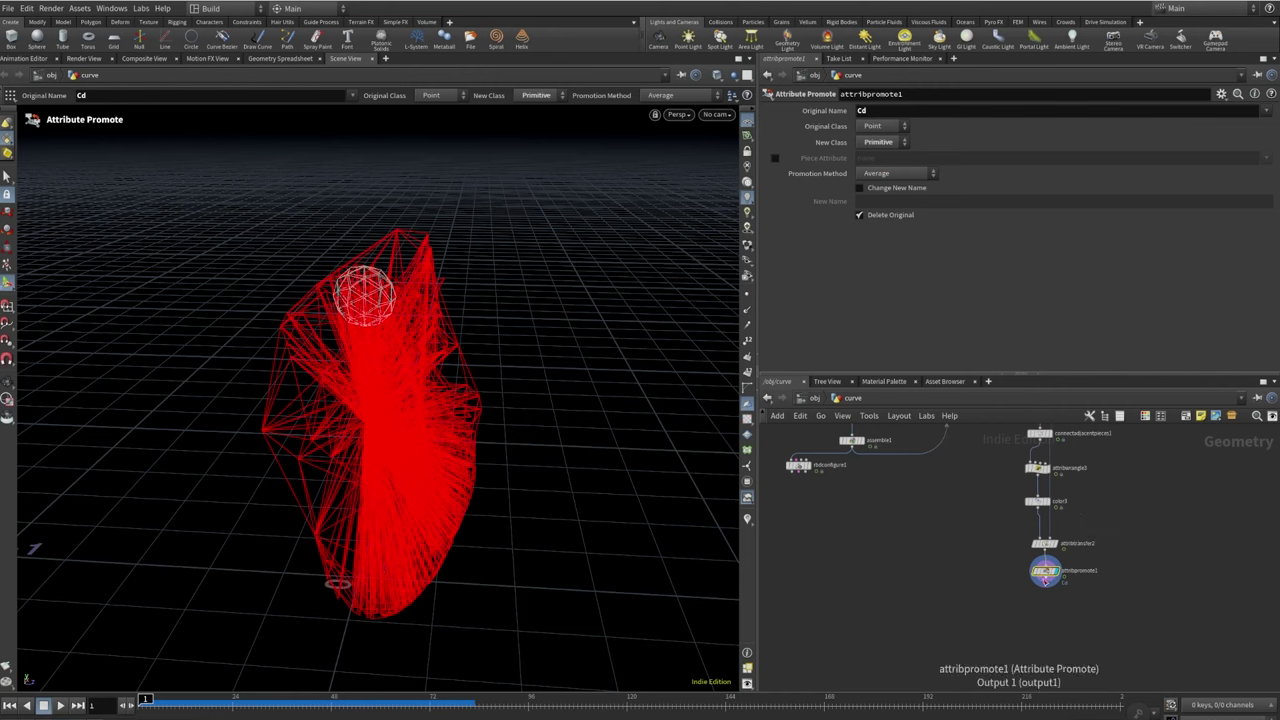
# Append an Attribute Wrangle after attribpromote1, display it, and open its VEXpression for editing
pyautogui.press('Tab')
pyautogui.write('attribw')
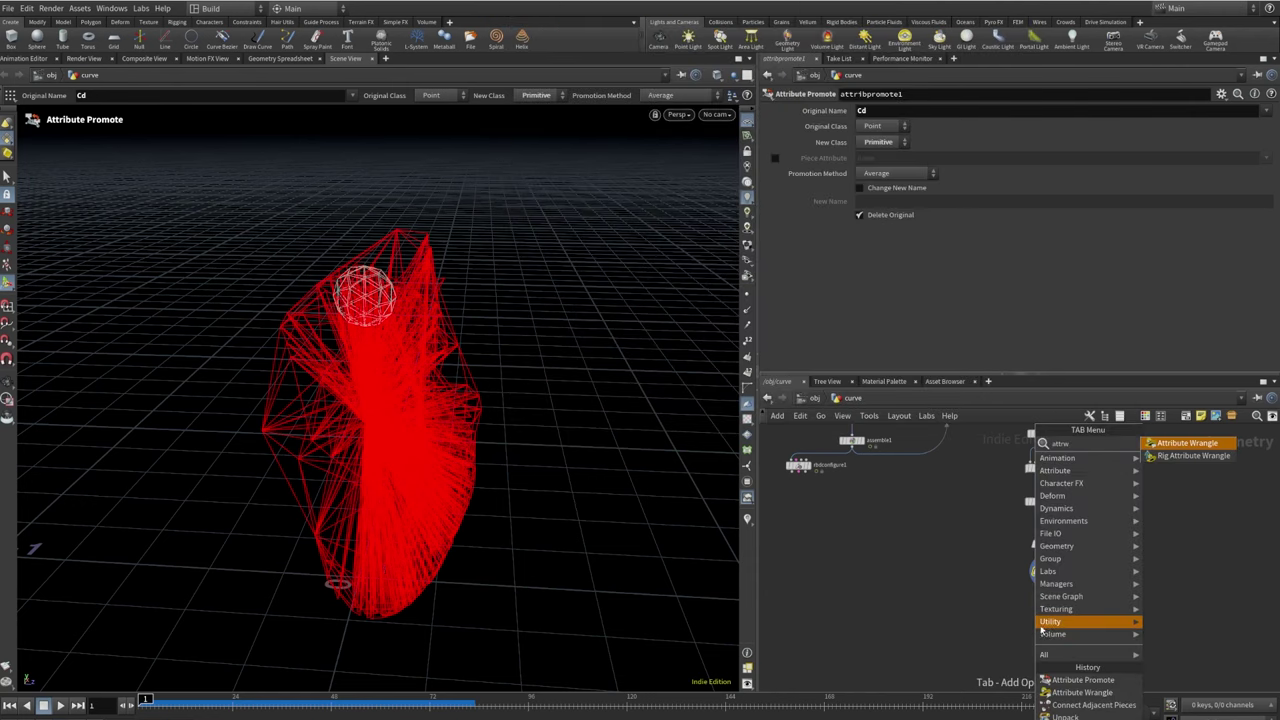
pyautogui.press('Return')
pyautogui.click(1040, 632)
pyautogui.click(1052, 632)
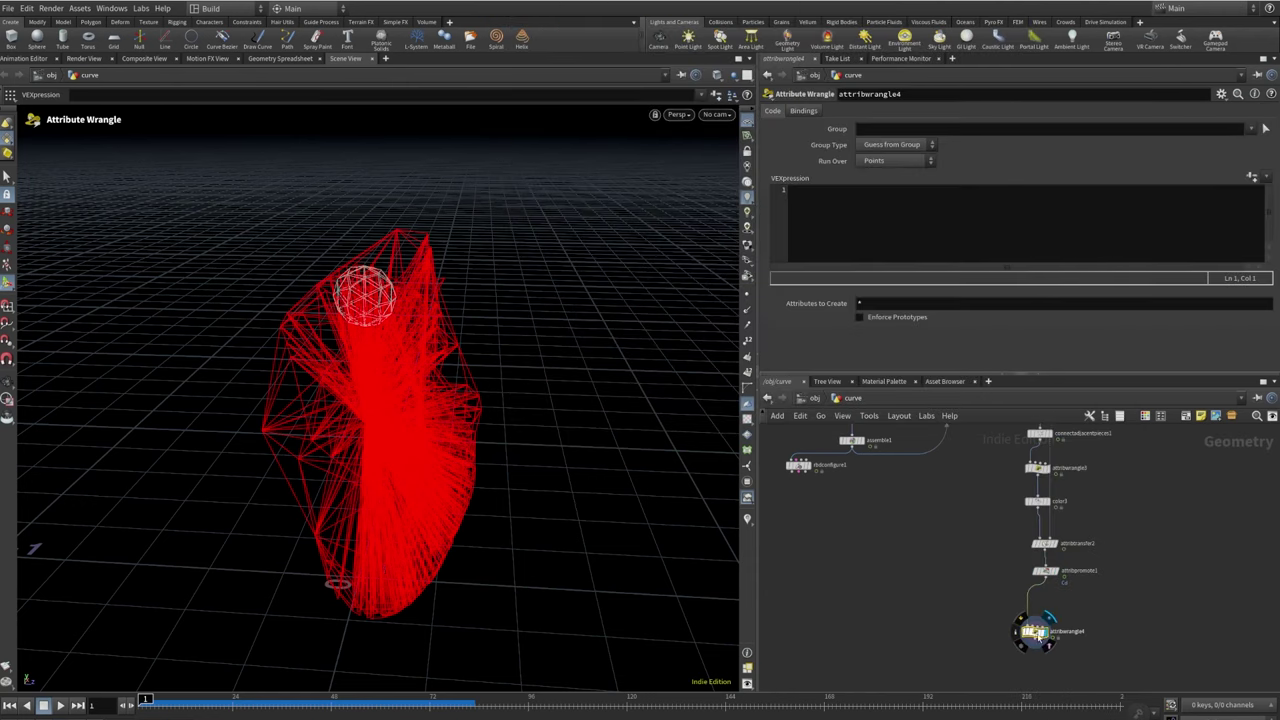
pyautogui.moveTo(1040, 632); pyautogui.dragTo(1062, 610)
pyautogui.click(980, 199)
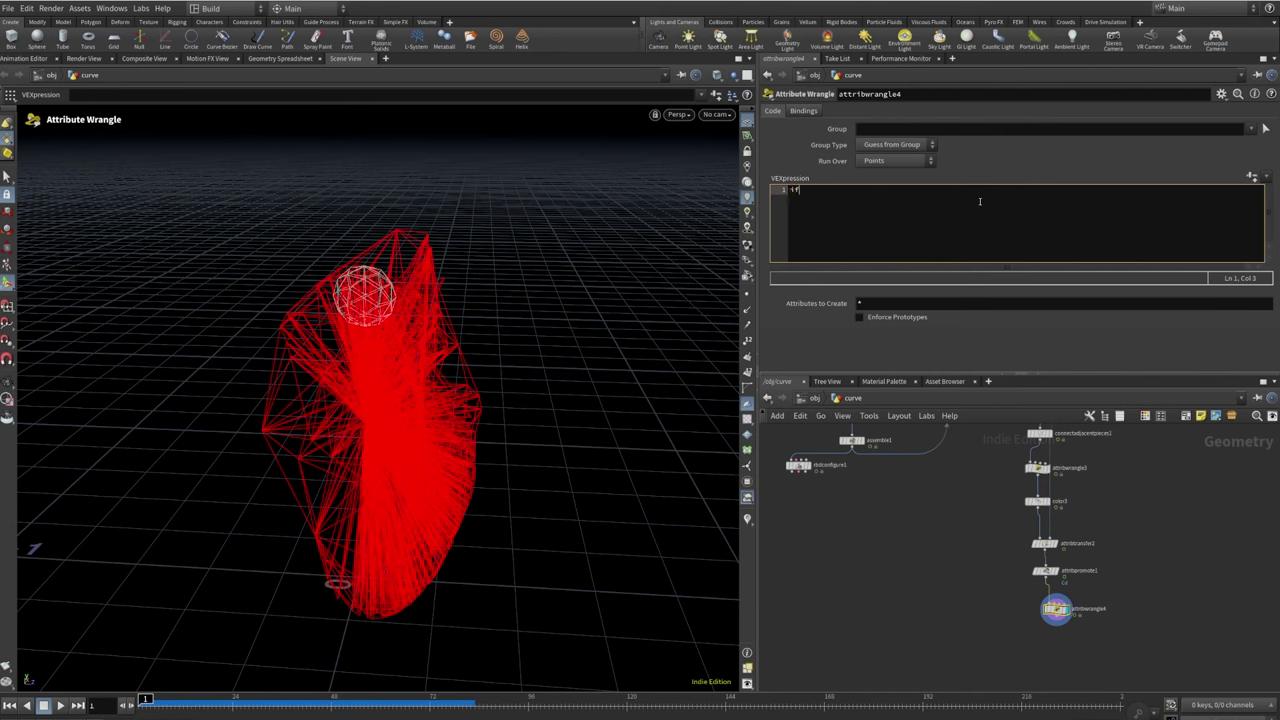
pyautogui.write('if(@Cd.b > 0)')
pyautogui.press('Return')
pyautogui.write('remo')
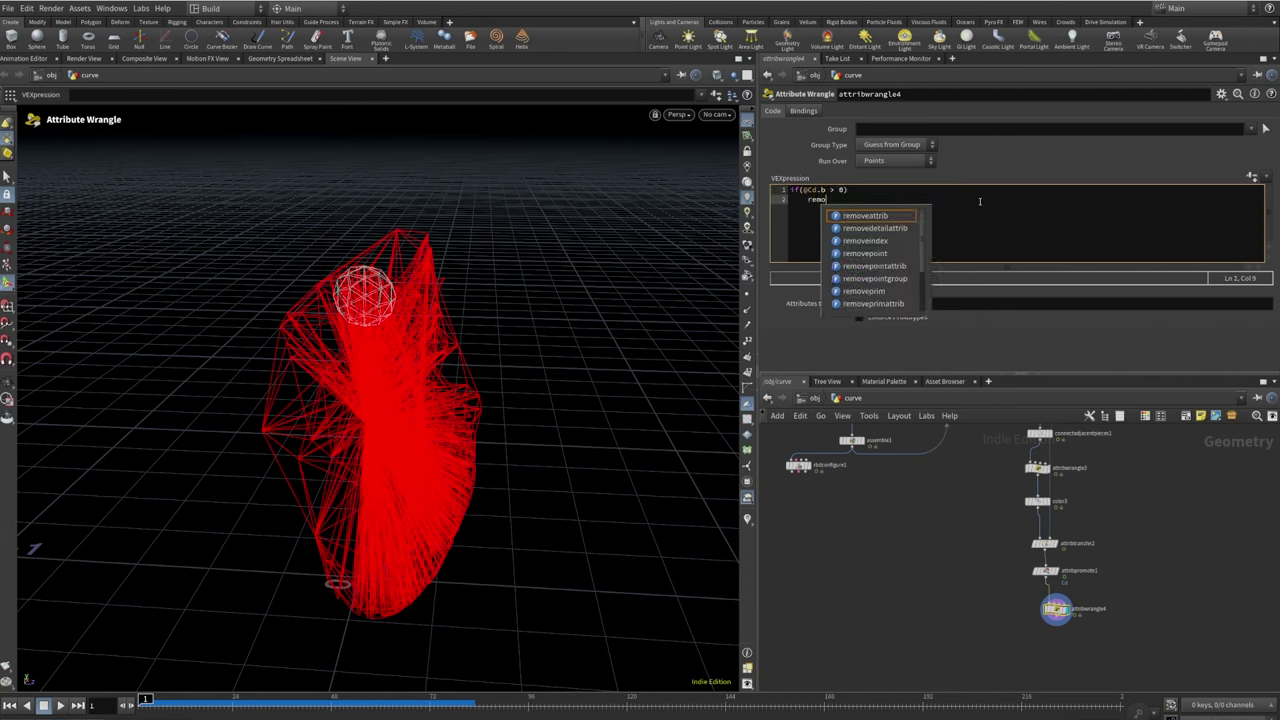
pyautogui.write('veprim(0,')
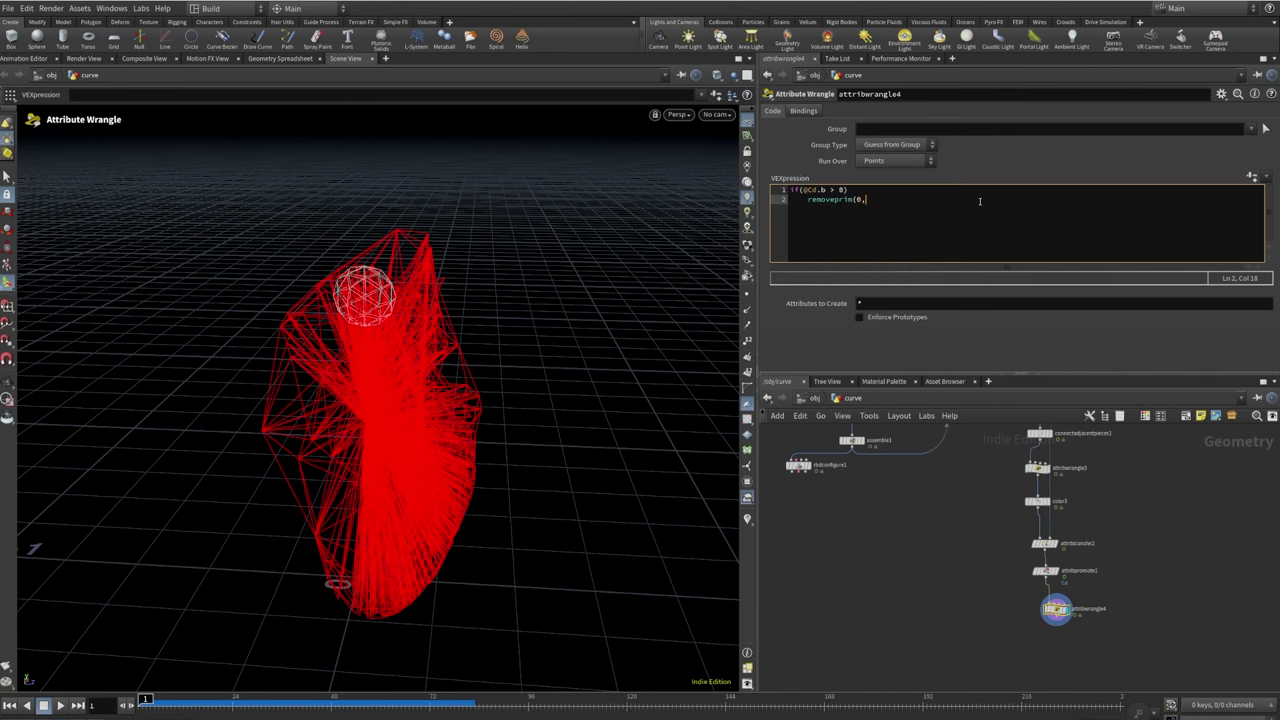
pyautogui.write('@primnum,1);')
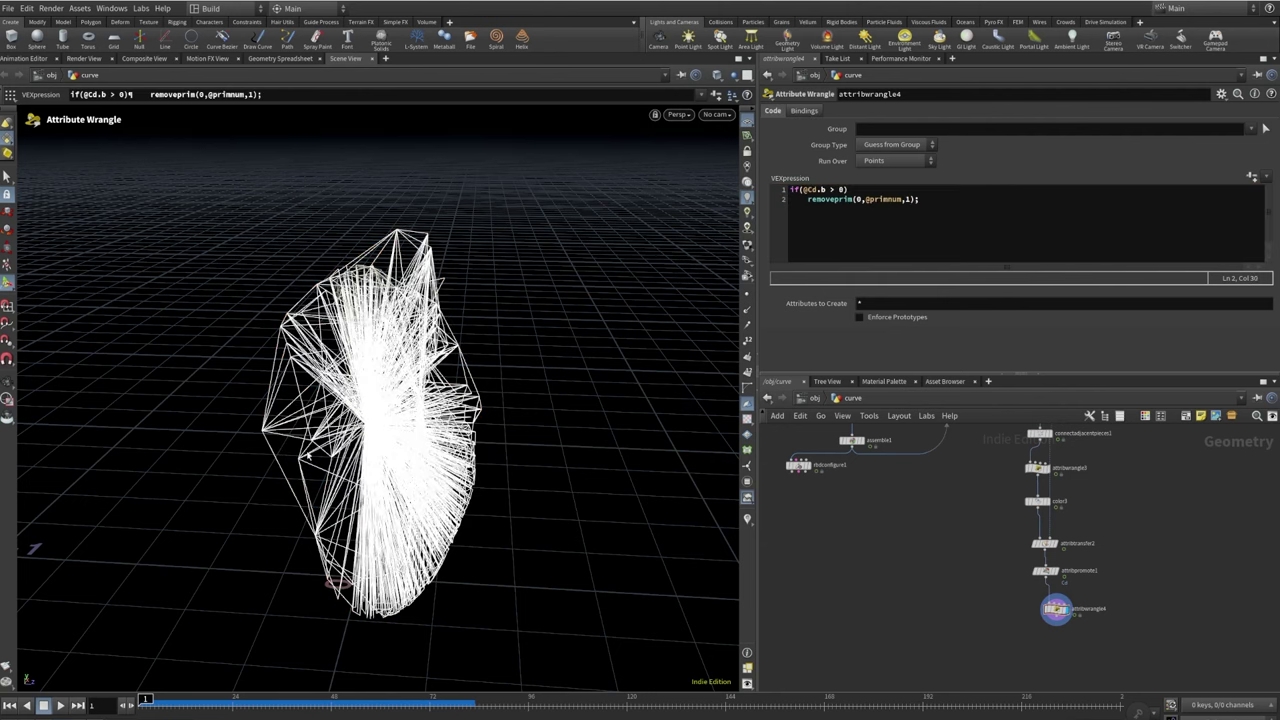
# Scrub the timeline to frames 72 and 99 to check whether the wrangle removes constraint lines over time
pyautogui.moveTo(145, 699); pyautogui.dragTo(430, 699)
pyautogui.scroll(-5, 1020, 486)
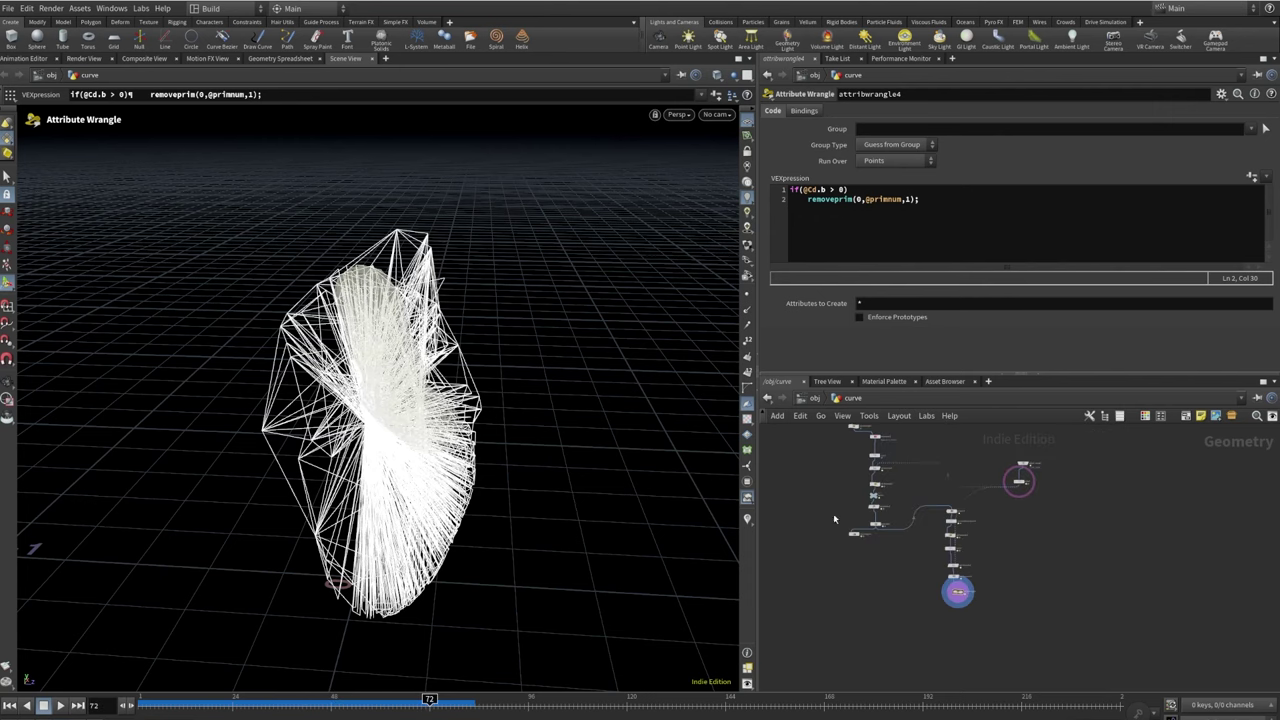
pyautogui.moveTo(1020, 486); pyautogui.dragTo(1202, 590, button='middle')
pyautogui.scroll(6, 1202, 590)
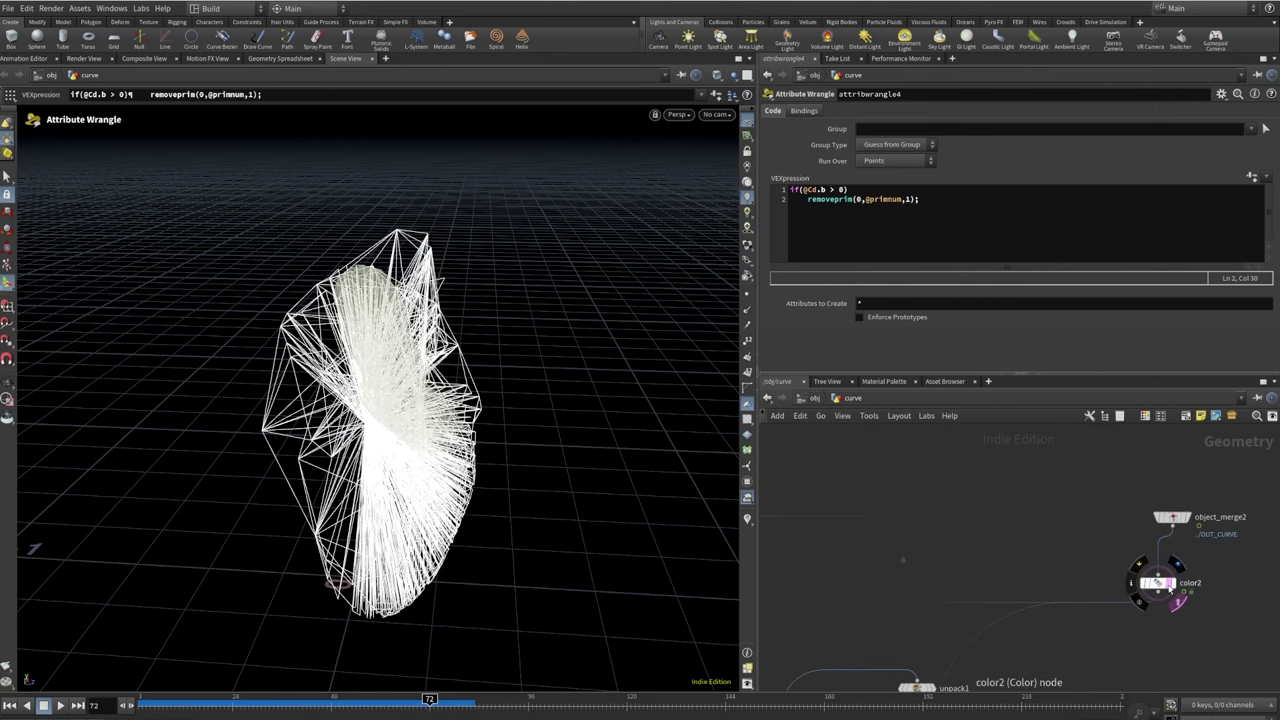
pyautogui.moveTo(392, 424); pyautogui.dragTo(240, 350)
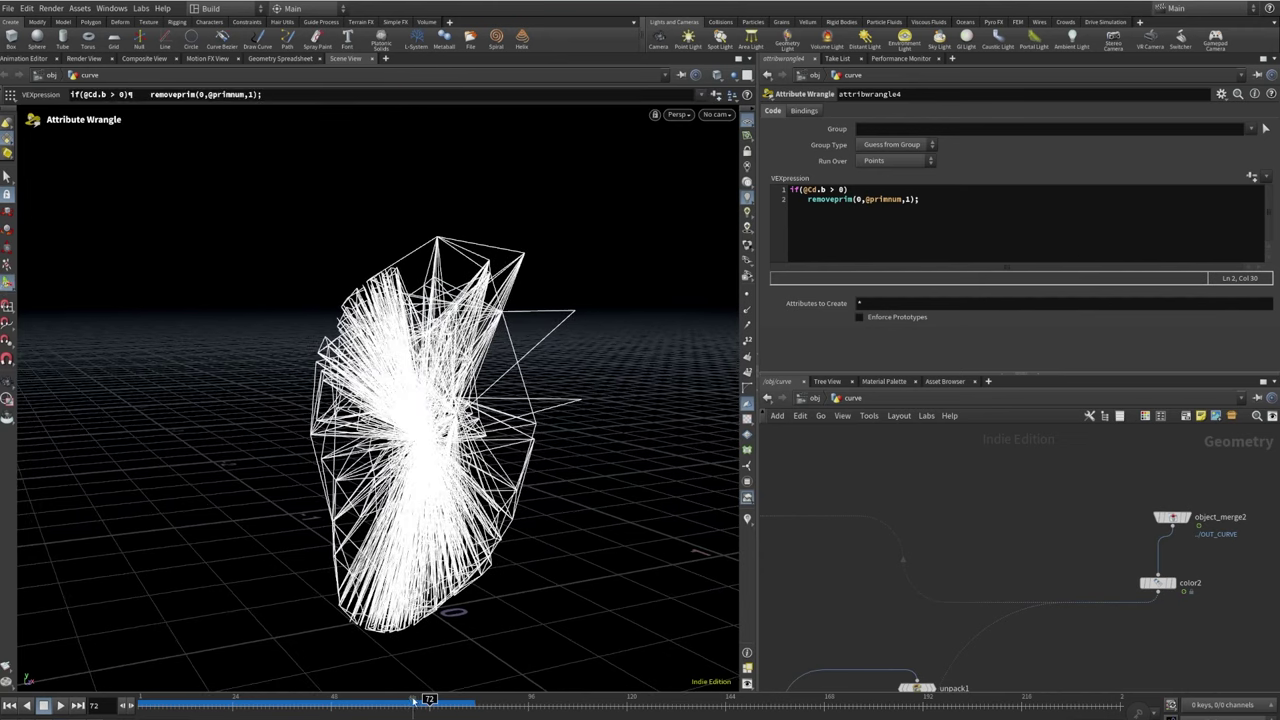
pyautogui.moveTo(412, 700); pyautogui.dragTo(540, 699)
# Set attribwrangle4 to run over Primitives and return the timeline to frame 1
pyautogui.click(893, 161)
pyautogui.click(893, 188)
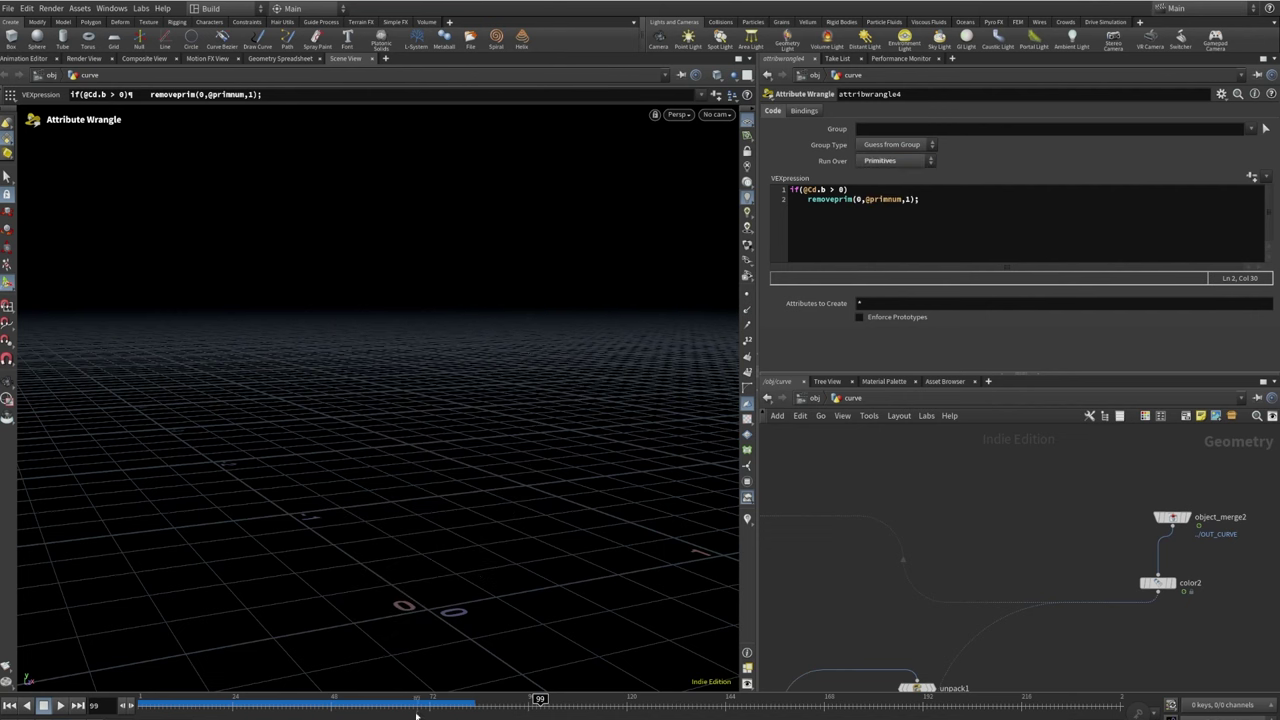
pyautogui.moveTo(417, 712); pyautogui.dragTo(145, 700)
pyautogui.press('h')
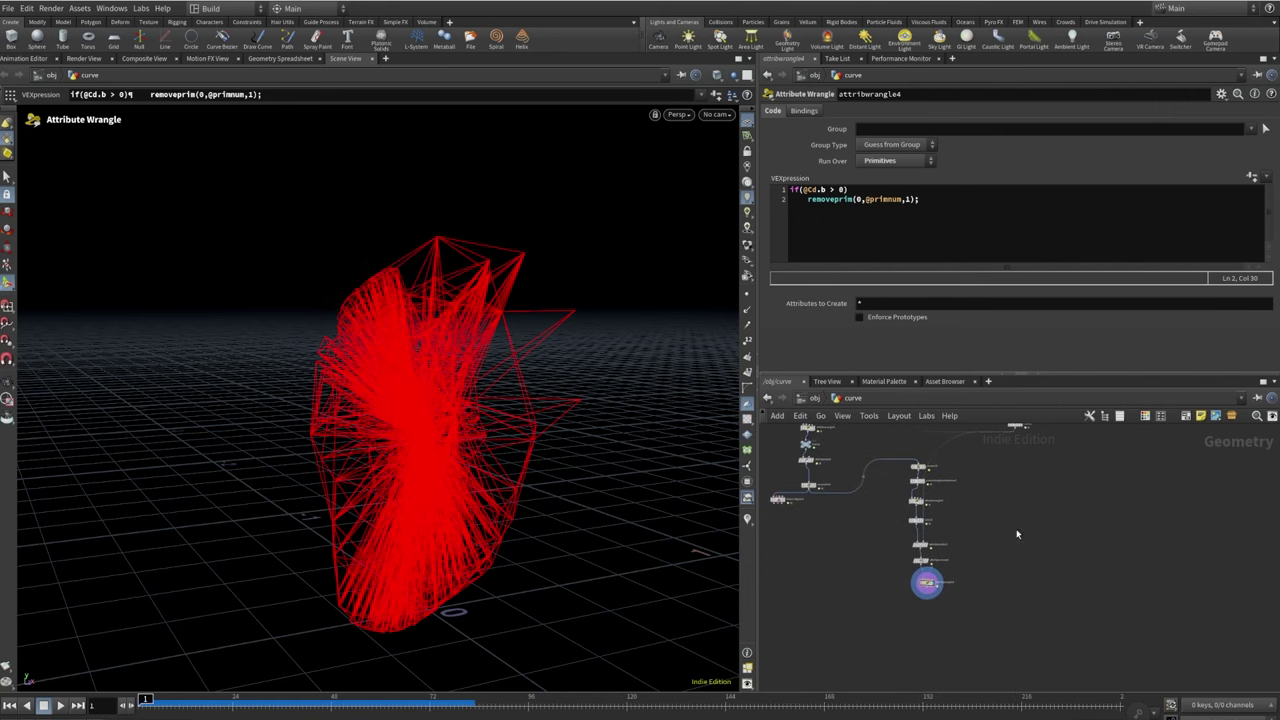
# Append an Attribute Delete node after attribwrangle4, display it, and set it to delete the primitive attribute Cd
pyautogui.scroll(4, 1010, 560)
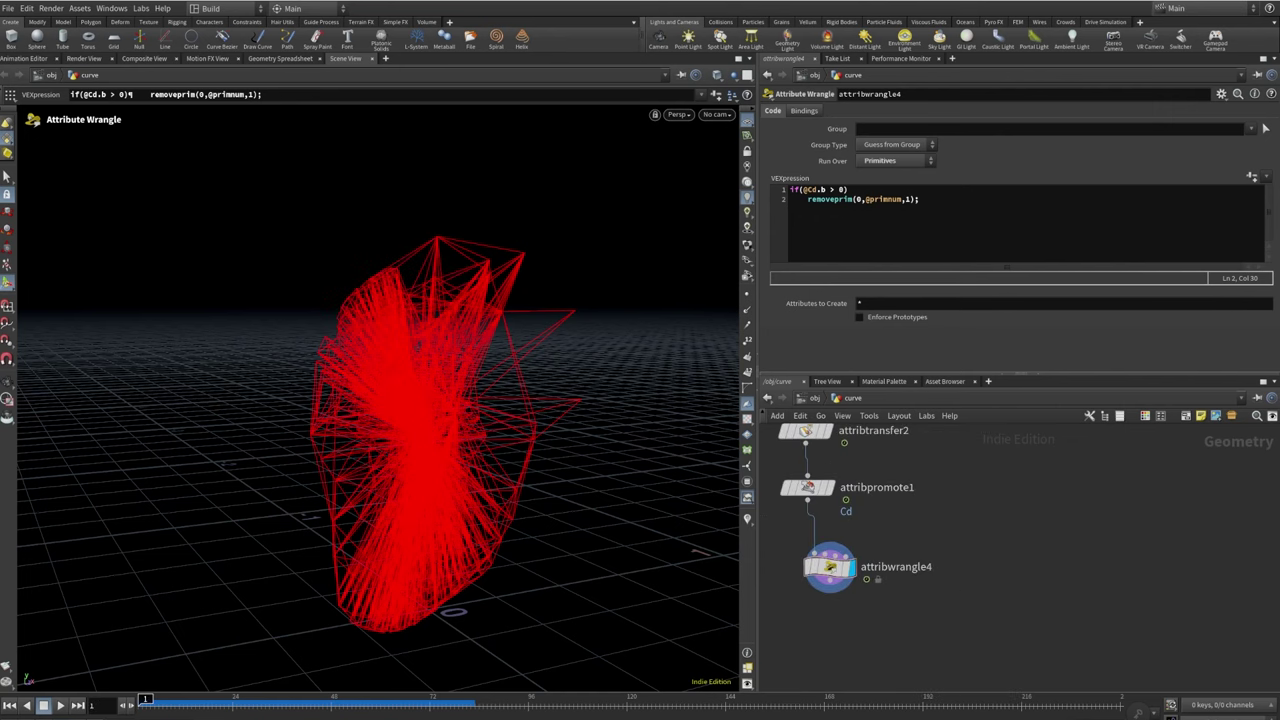
pyautogui.press('Tab')
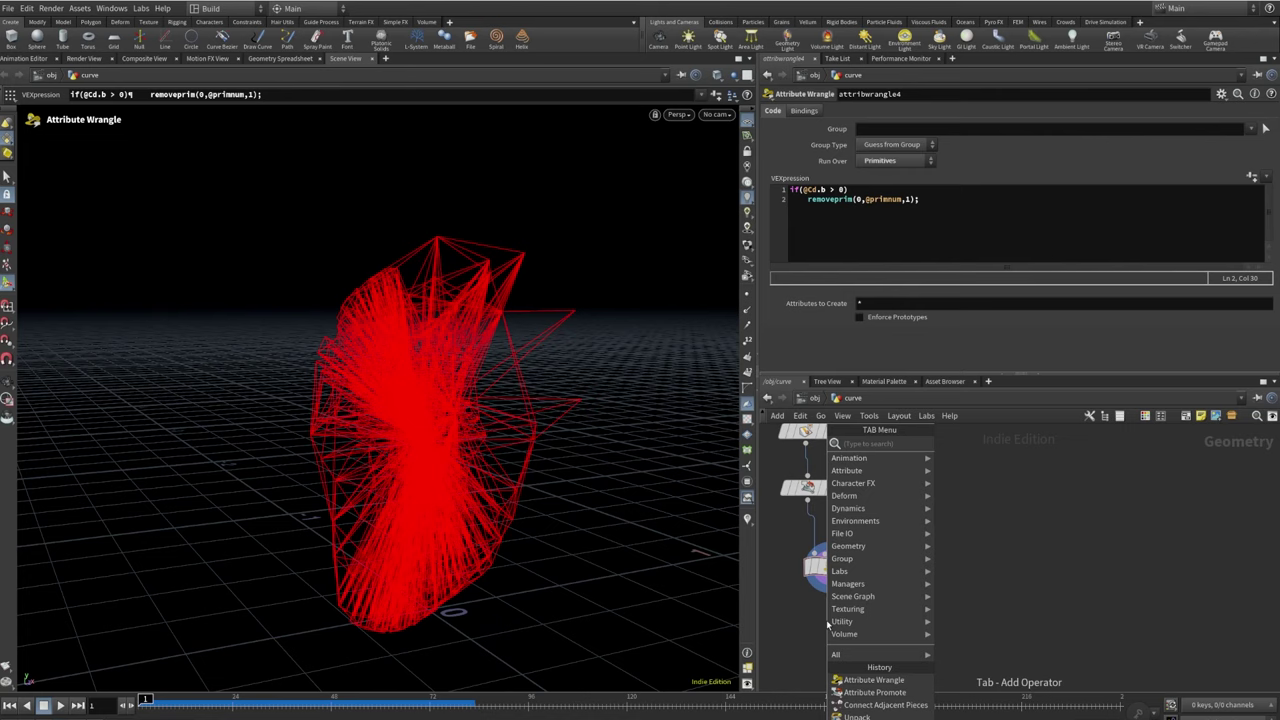
pyautogui.moveTo(828, 622)
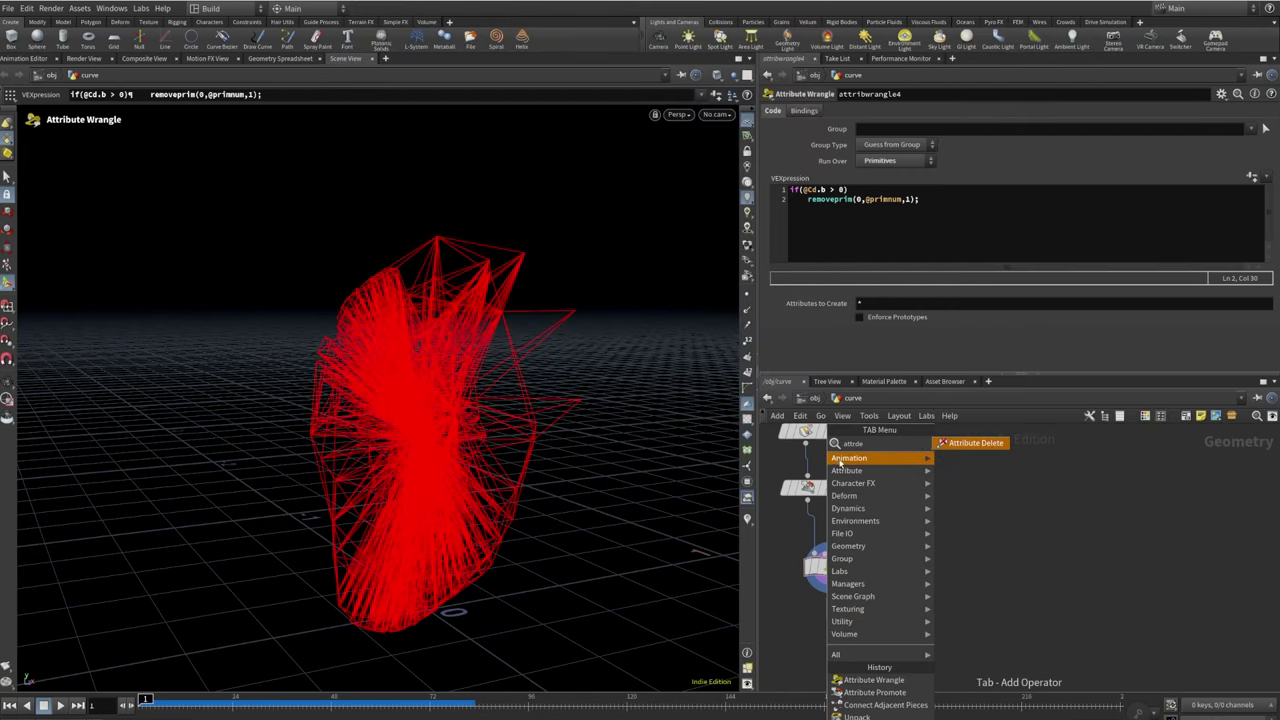
pyautogui.click(972, 447)
pyautogui.click(830, 621)
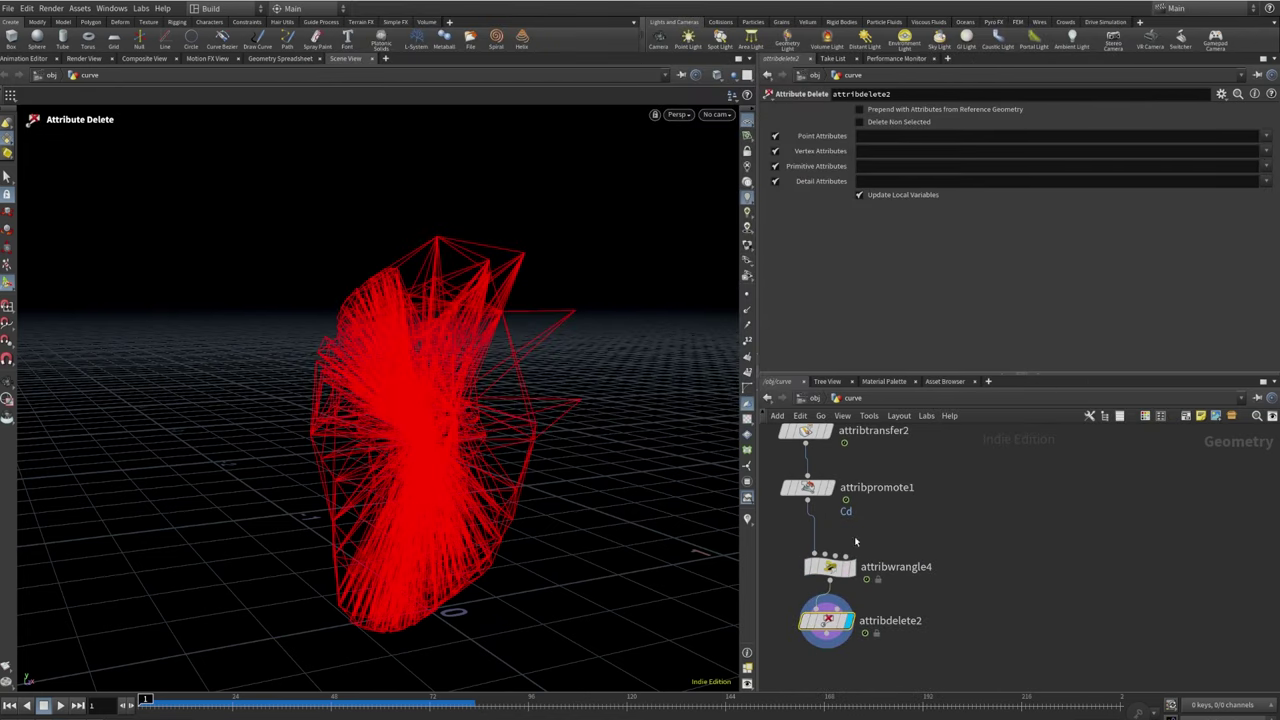
pyautogui.click(1266, 166)
pyautogui.click(1236, 175)
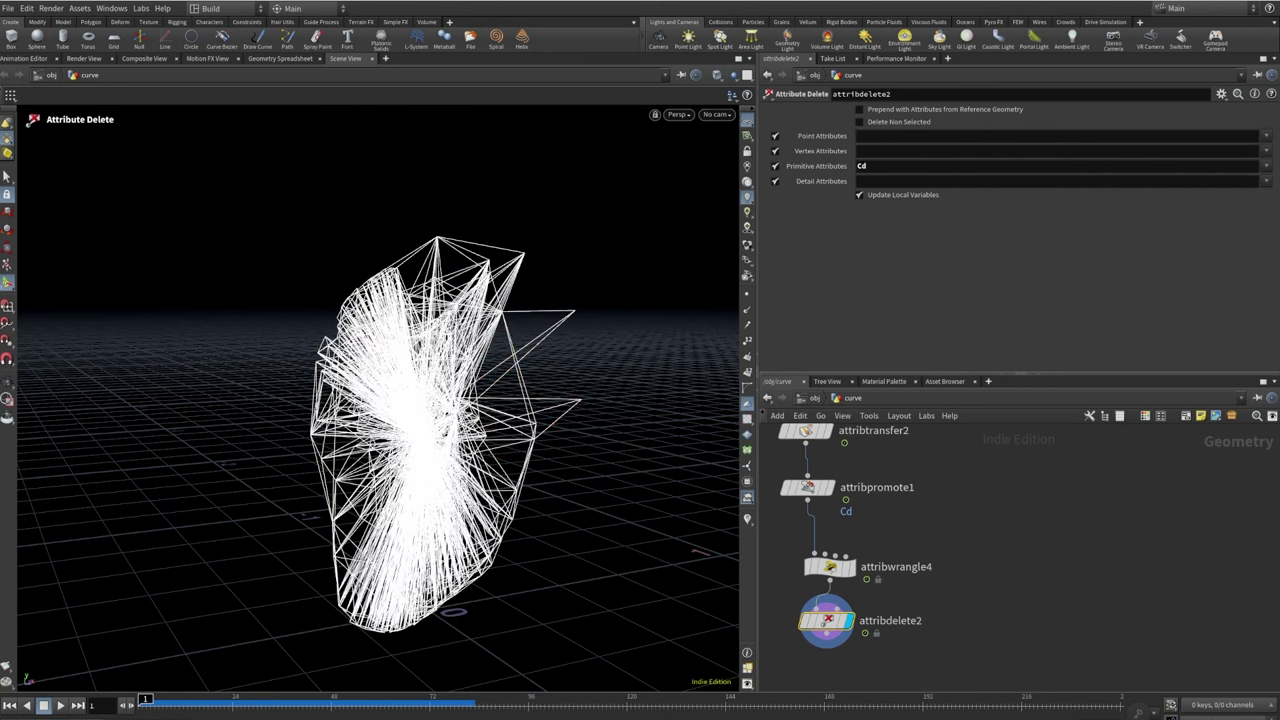
pyautogui.press('Tab')
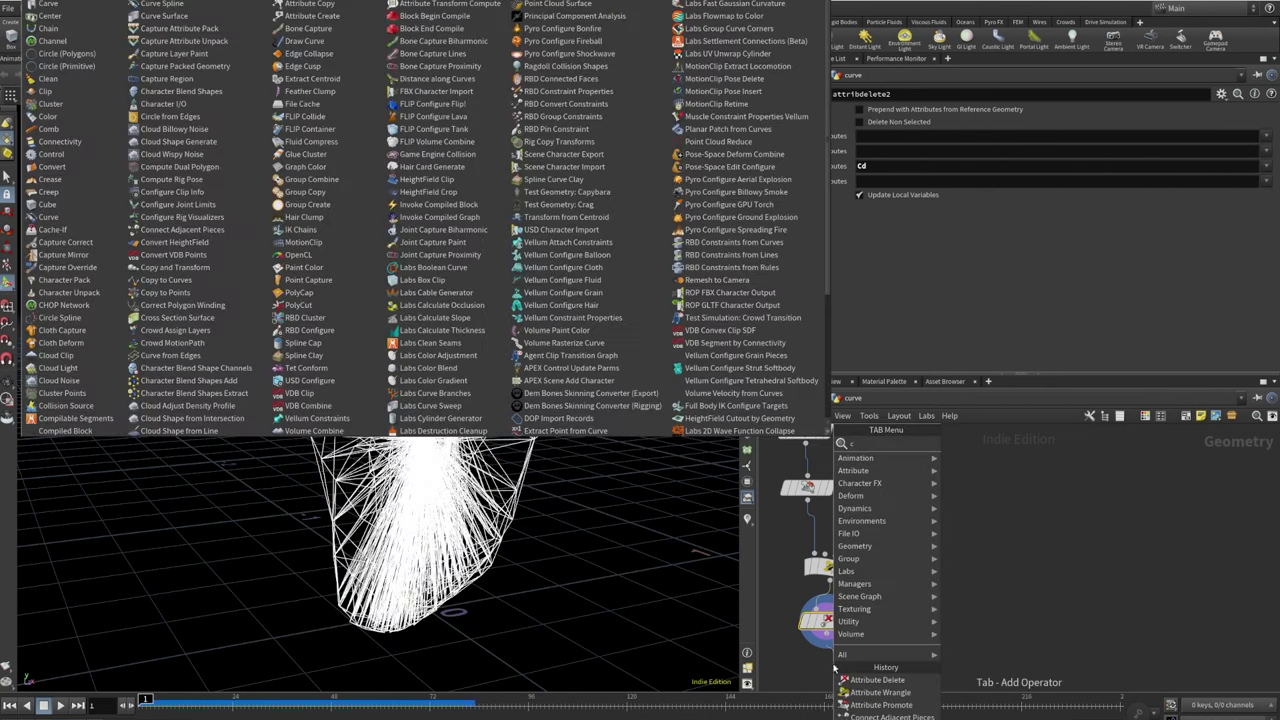
pyautogui.write('constr')
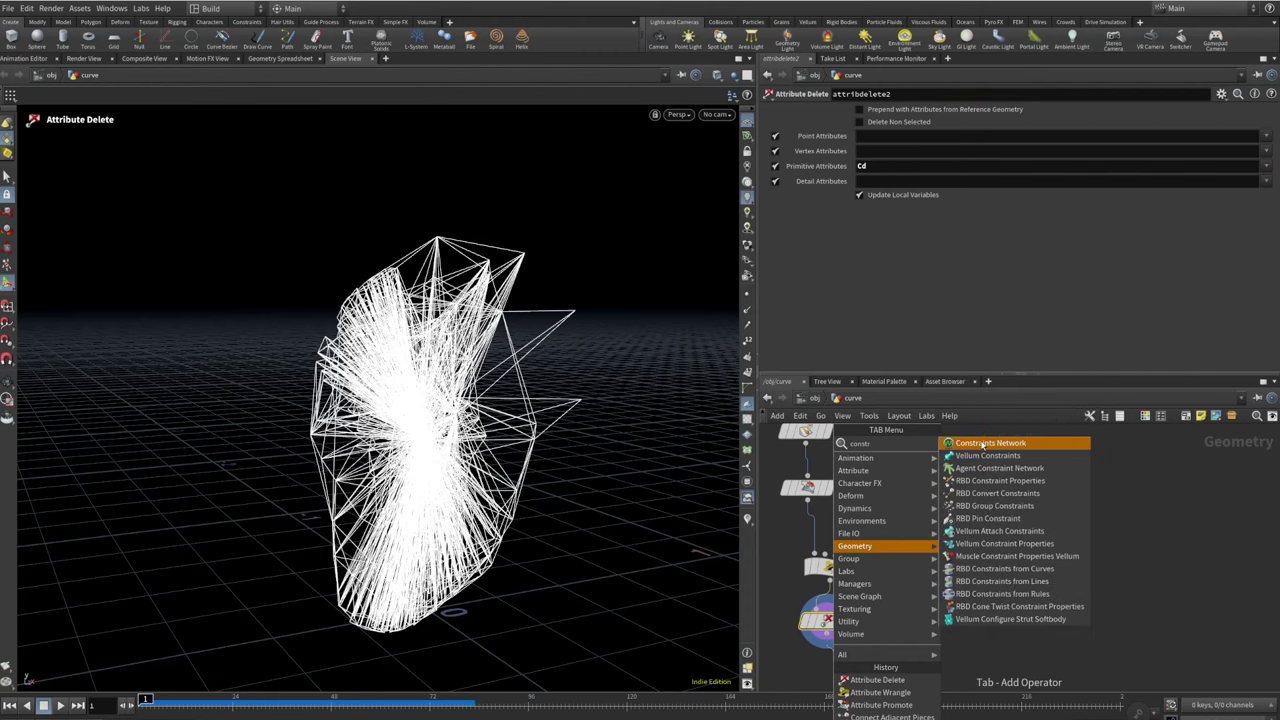
pyautogui.press('BackSpace')
pyautogui.press('BackSpace')
pyautogui.press('BackSpace')
pyautogui.press('BackSpace')
pyautogui.press('BackSpace')
pyautogui.press('BackSpace')
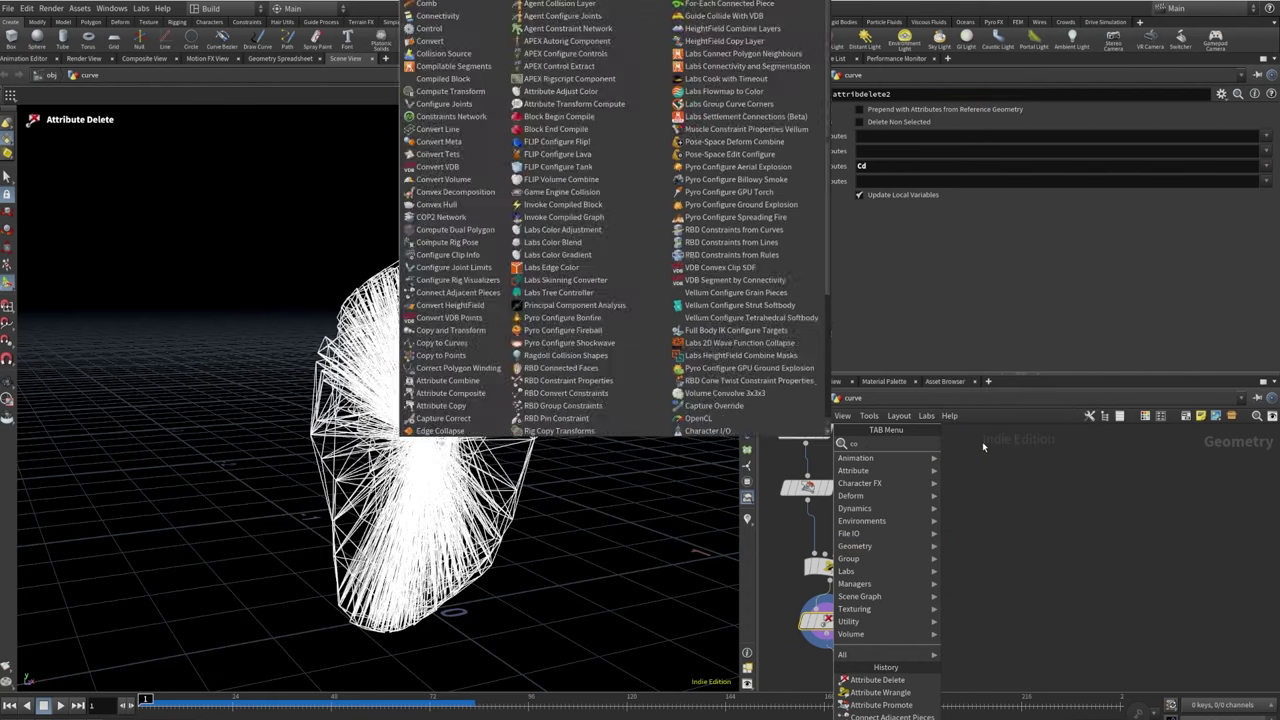
# Append a Null node after attribdelete2 and name it constraints, in lowercase
pyautogui.write('null')
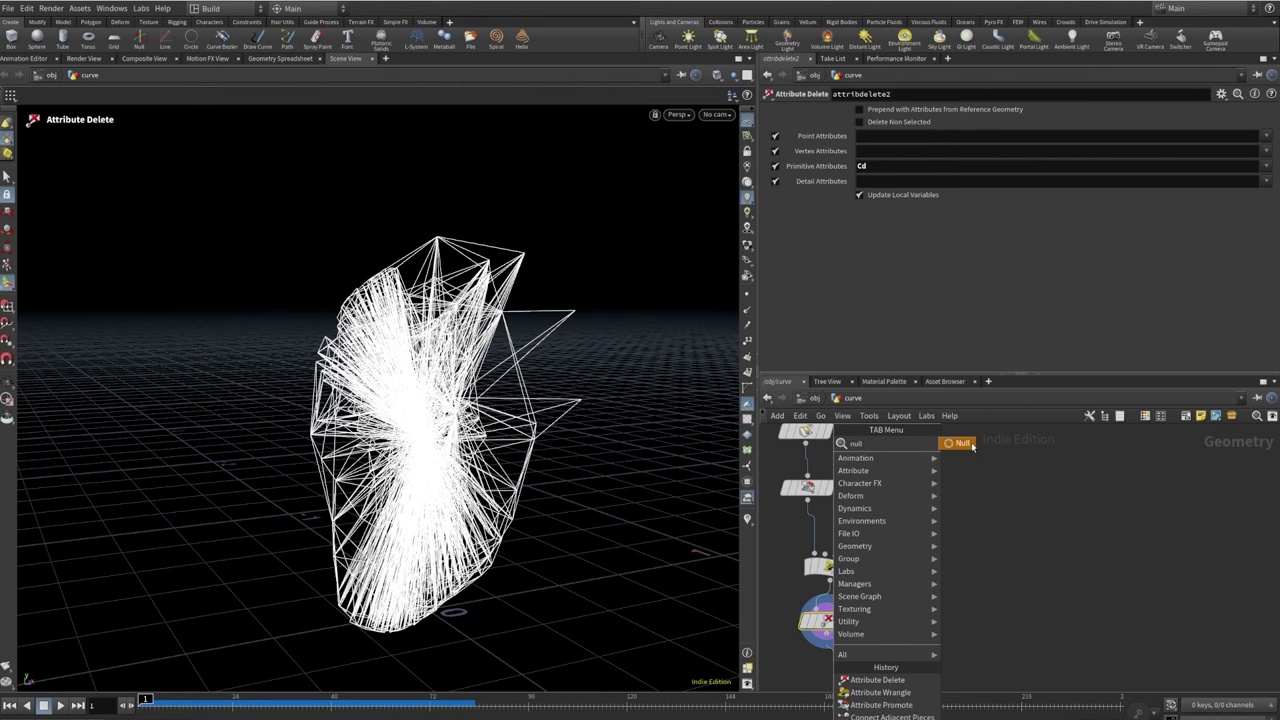
pyautogui.press('Return')
pyautogui.doubleClick(868, 675)
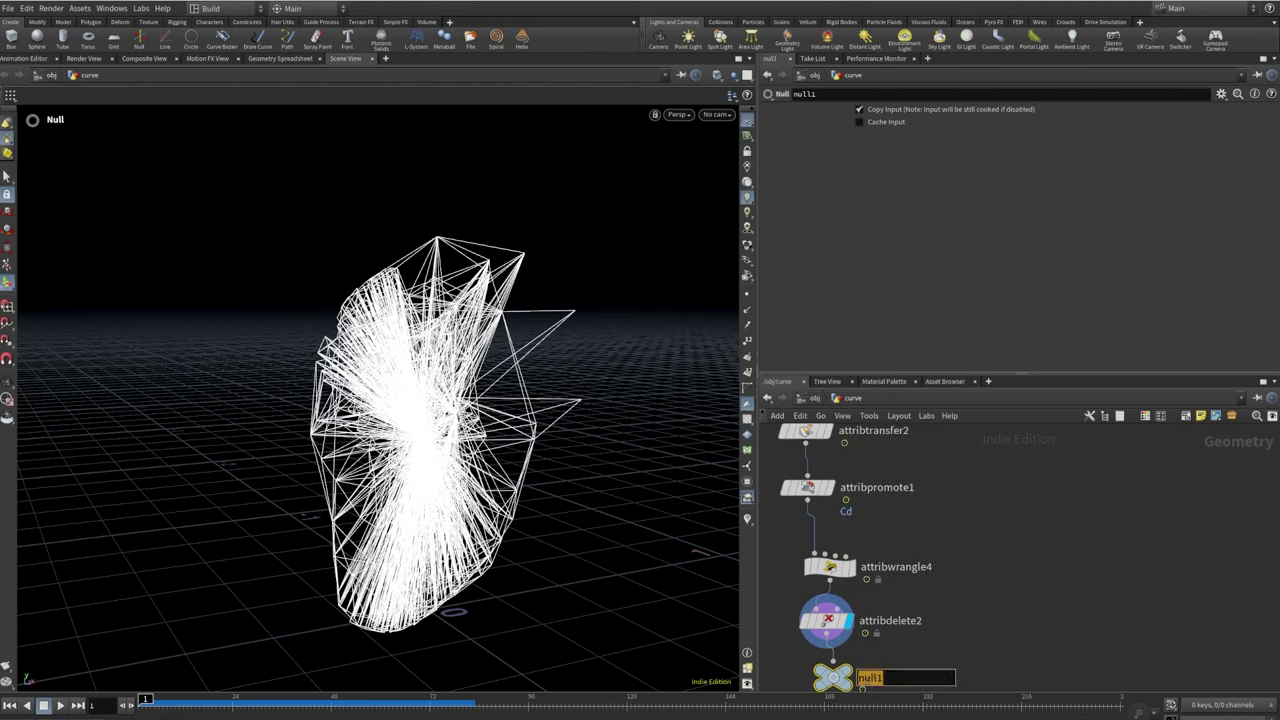
pyautogui.write('Constraints')
pyautogui.press('Return')
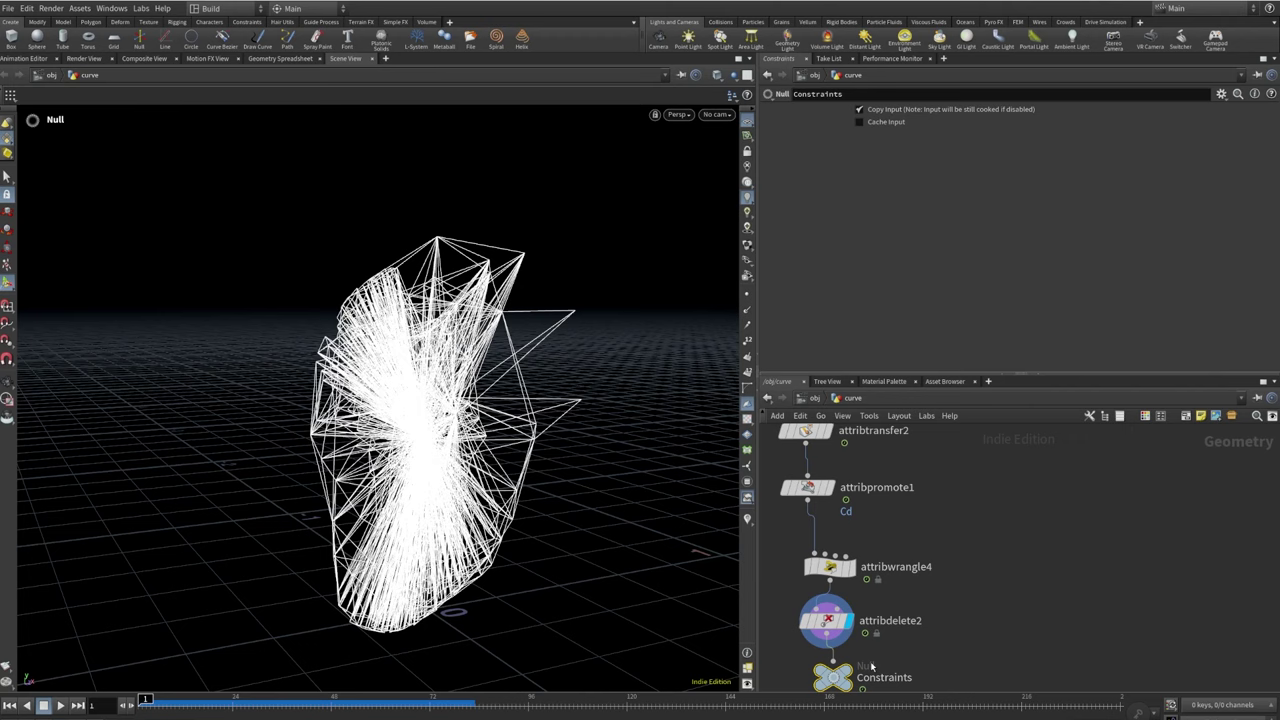
pyautogui.doubleClick(871, 672)
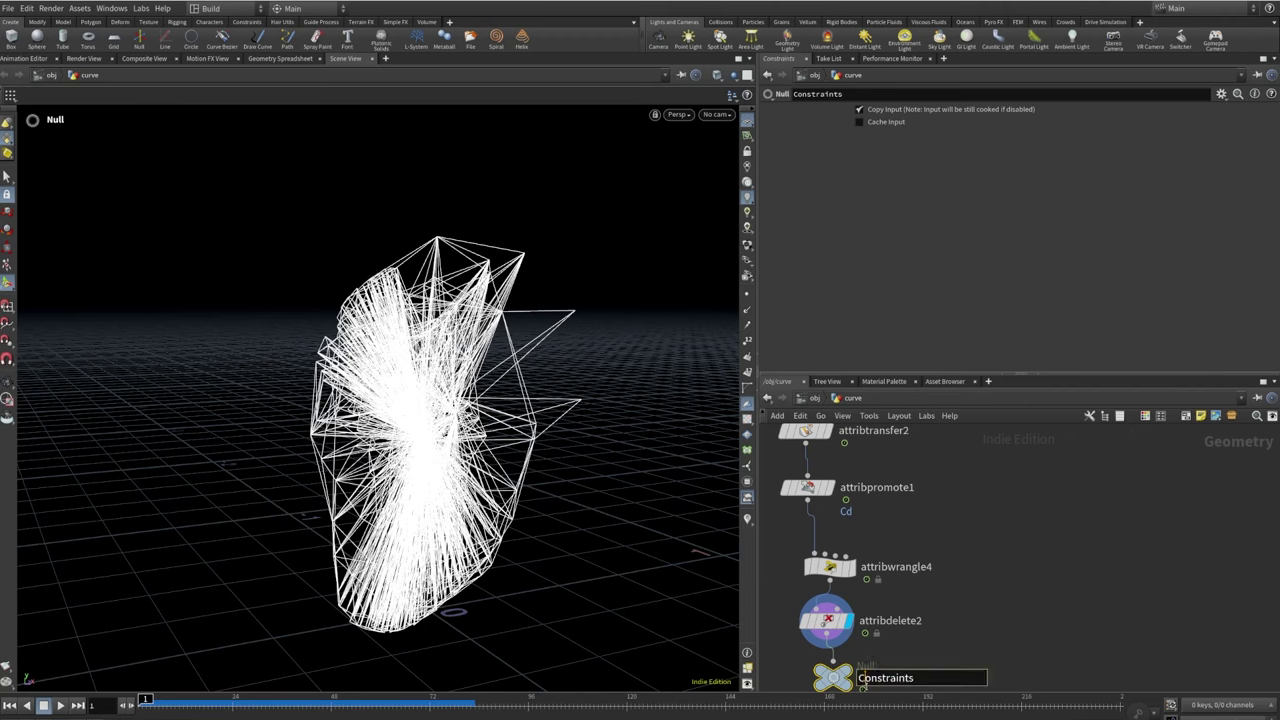
pyautogui.press('Delete')
pyautogui.write('c')
pyautogui.press('Return')
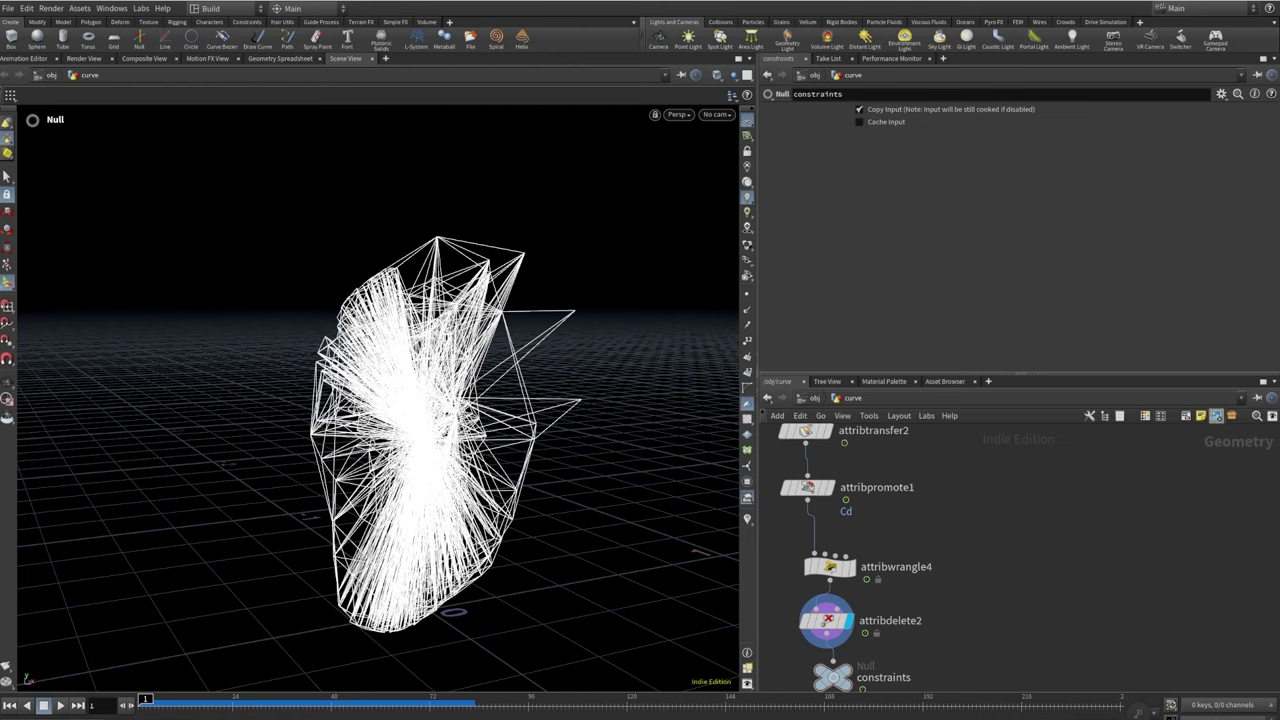
# Branch a Null node off the output of attribwrangle1 and name it highres
pyautogui.scroll(-3, 900, 540)
pyautogui.moveTo(880, 440); pyautogui.dragTo(981, 529, button='middle')
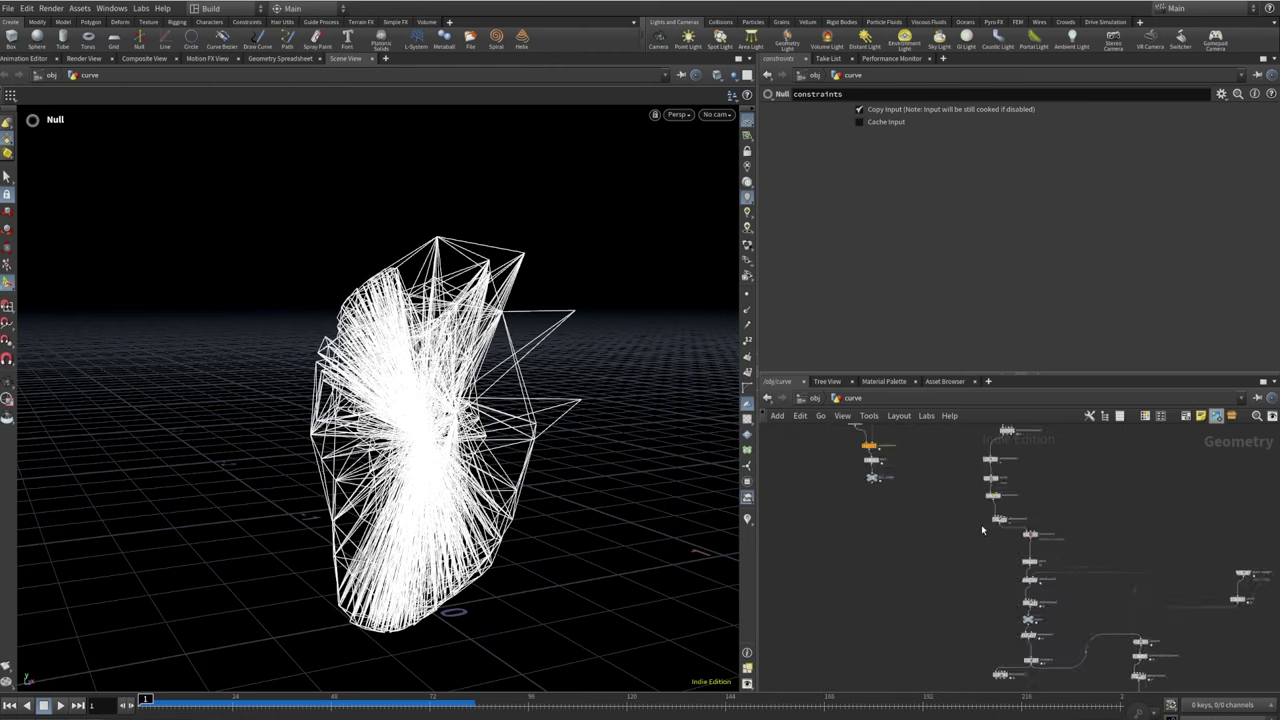
pyautogui.scroll(5, 981, 529)
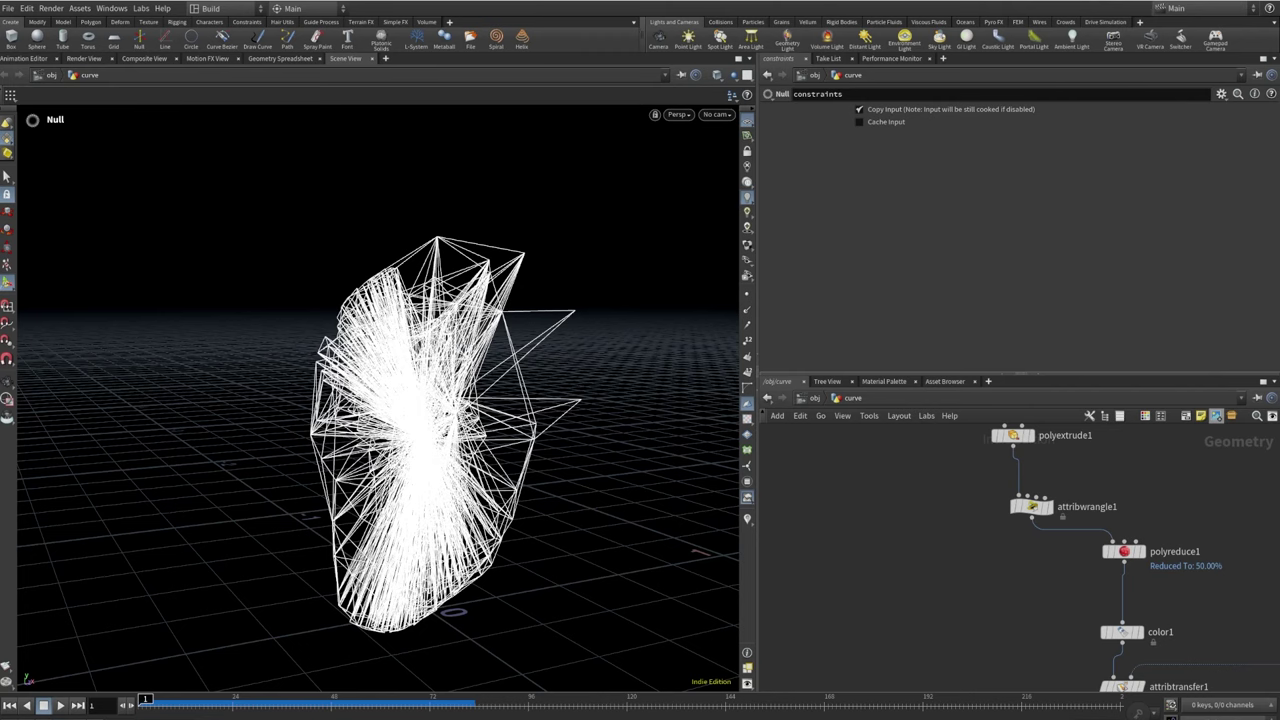
pyautogui.click(1032, 517)
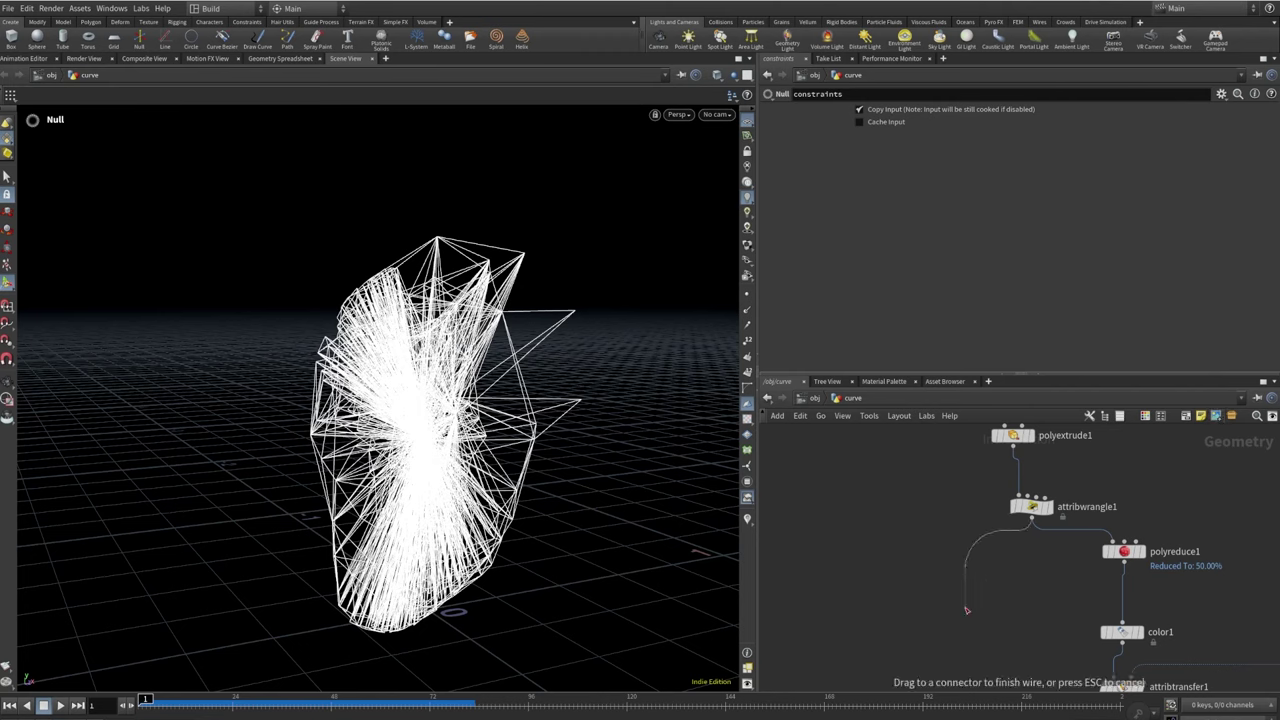
pyautogui.press('Tab')
pyautogui.write('null')
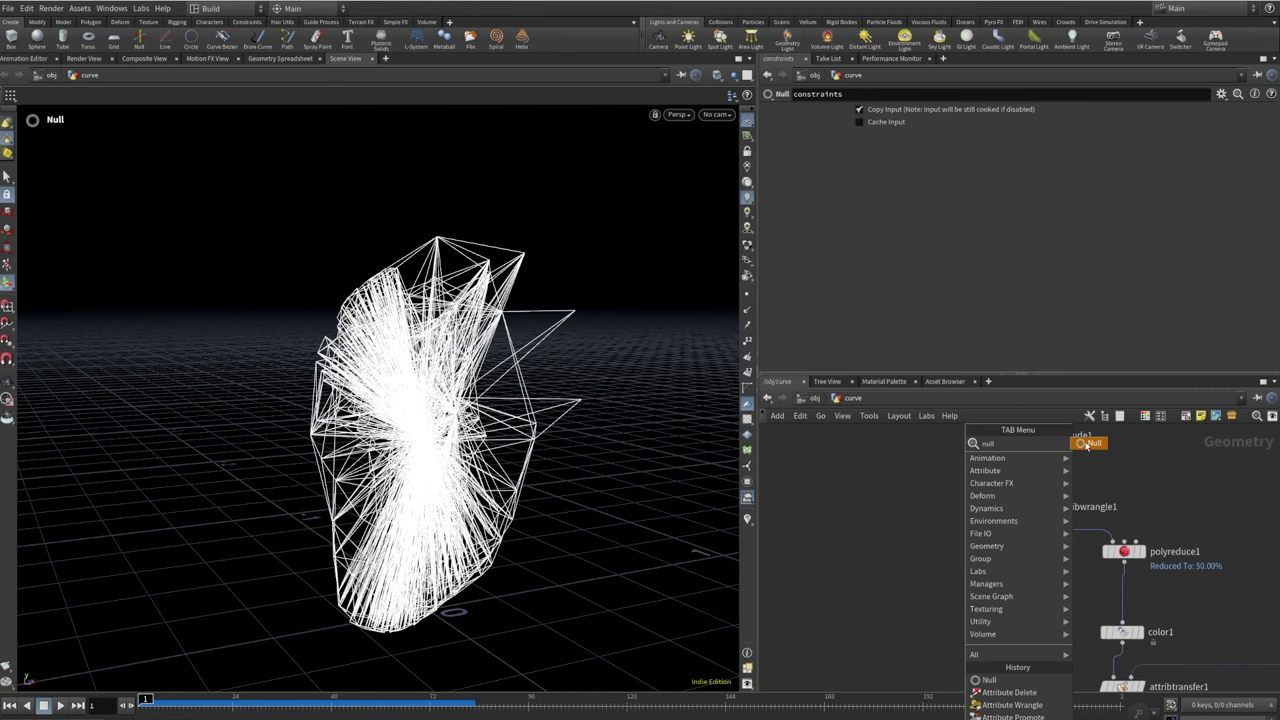
pyautogui.press('Return')
pyautogui.doubleClick(990, 610)
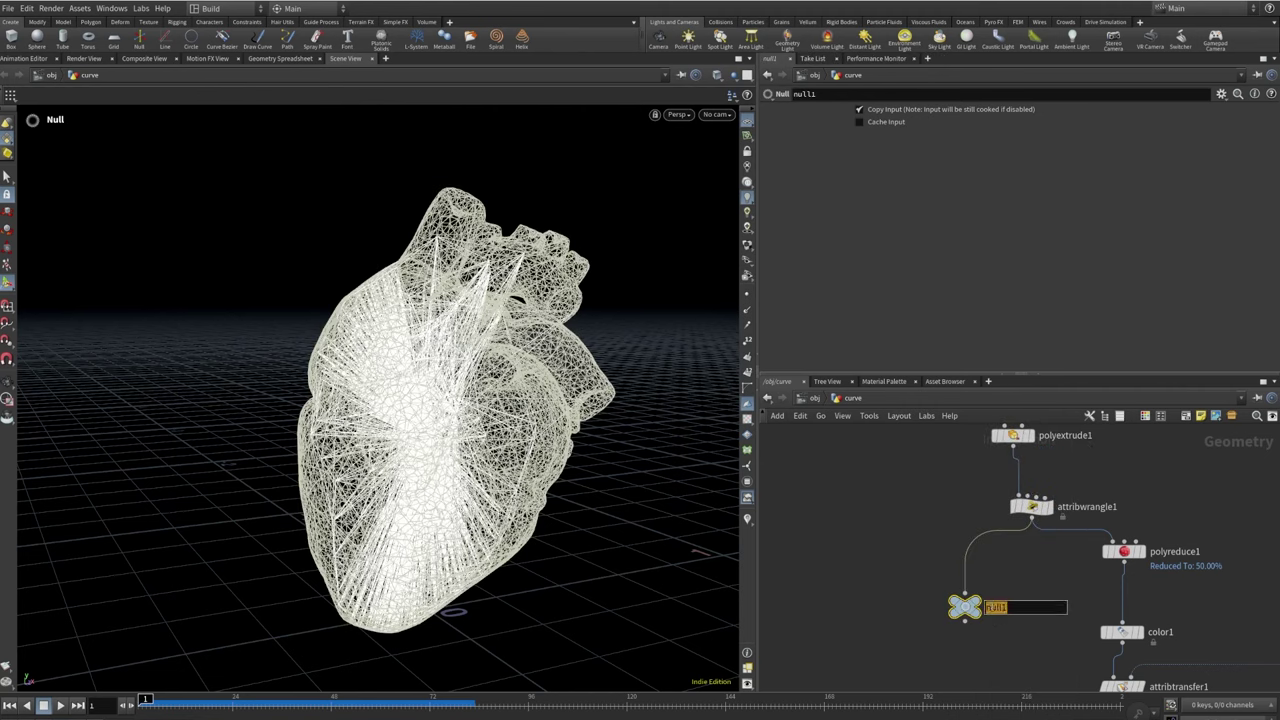
pyautogui.write('highres')
pyautogui.press('Return')
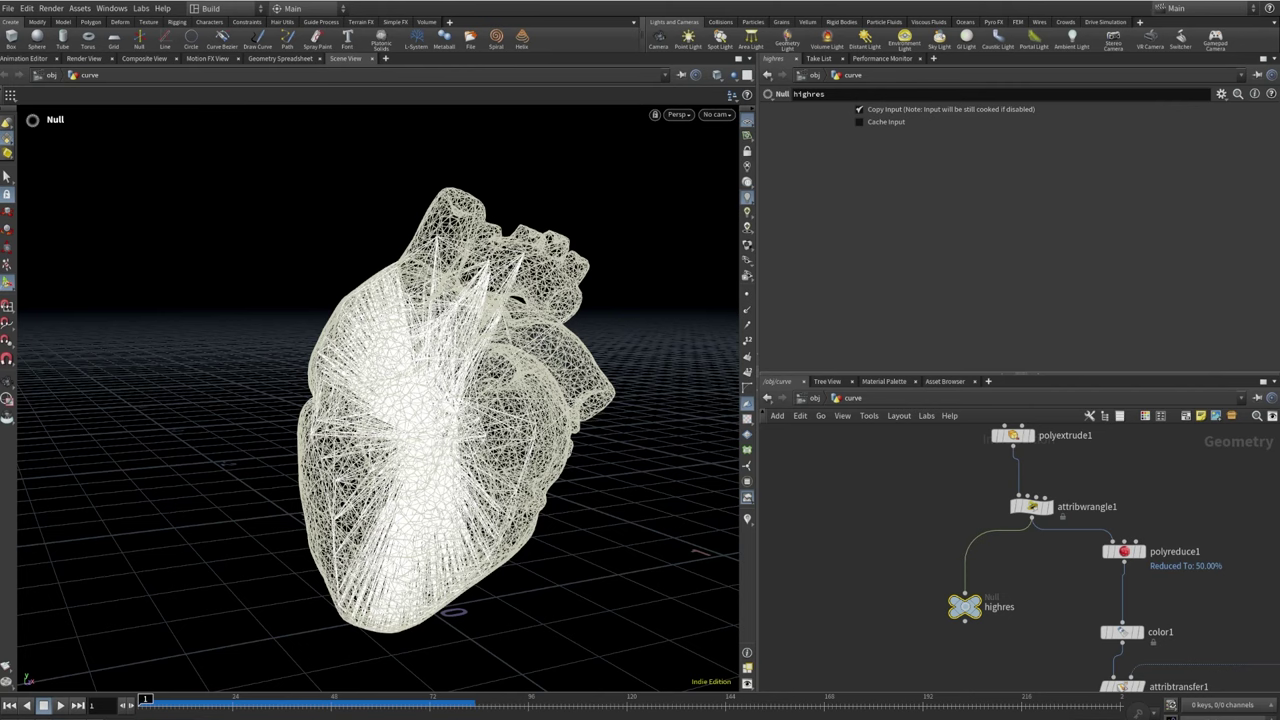
# Examine the rbdpackedobject1 settings inside dopnet1 and check the network feeding it one level up
pyautogui.scroll(-3, 785, 588)
pyautogui.moveTo(960, 560); pyautogui.dragTo(1100, 560, button='middle')
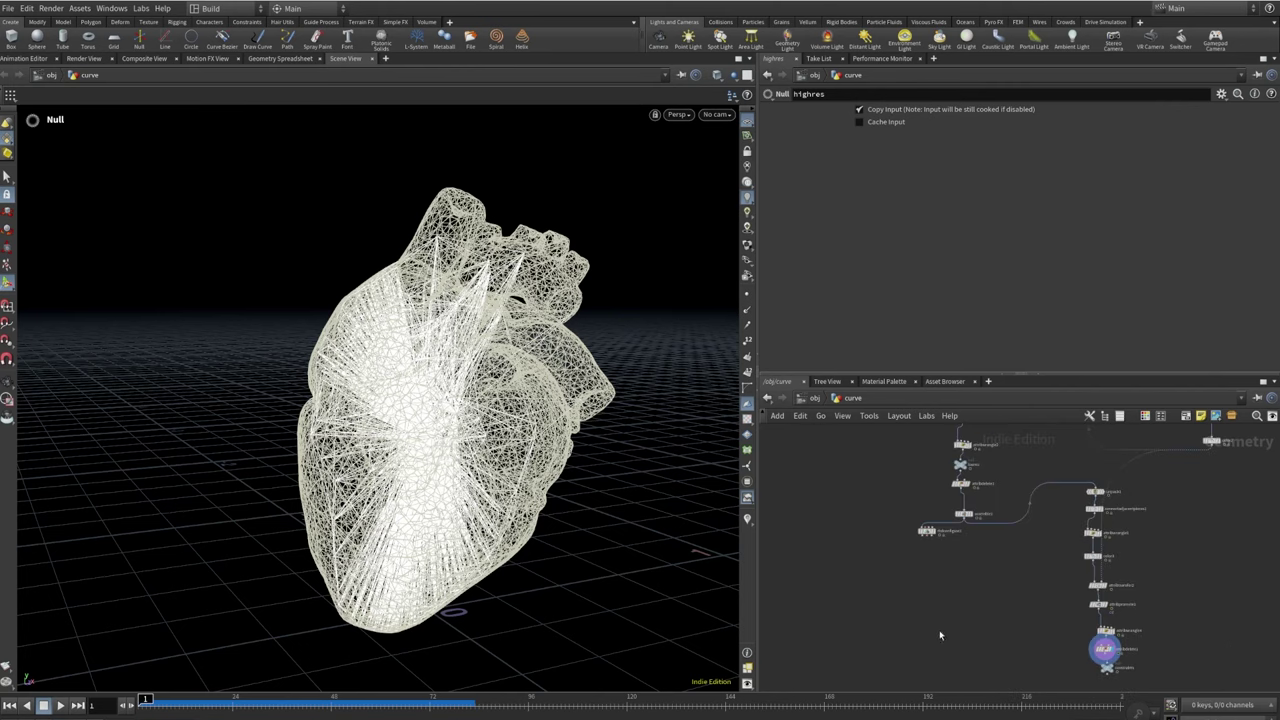
pyautogui.scroll(4, 1123, 590)
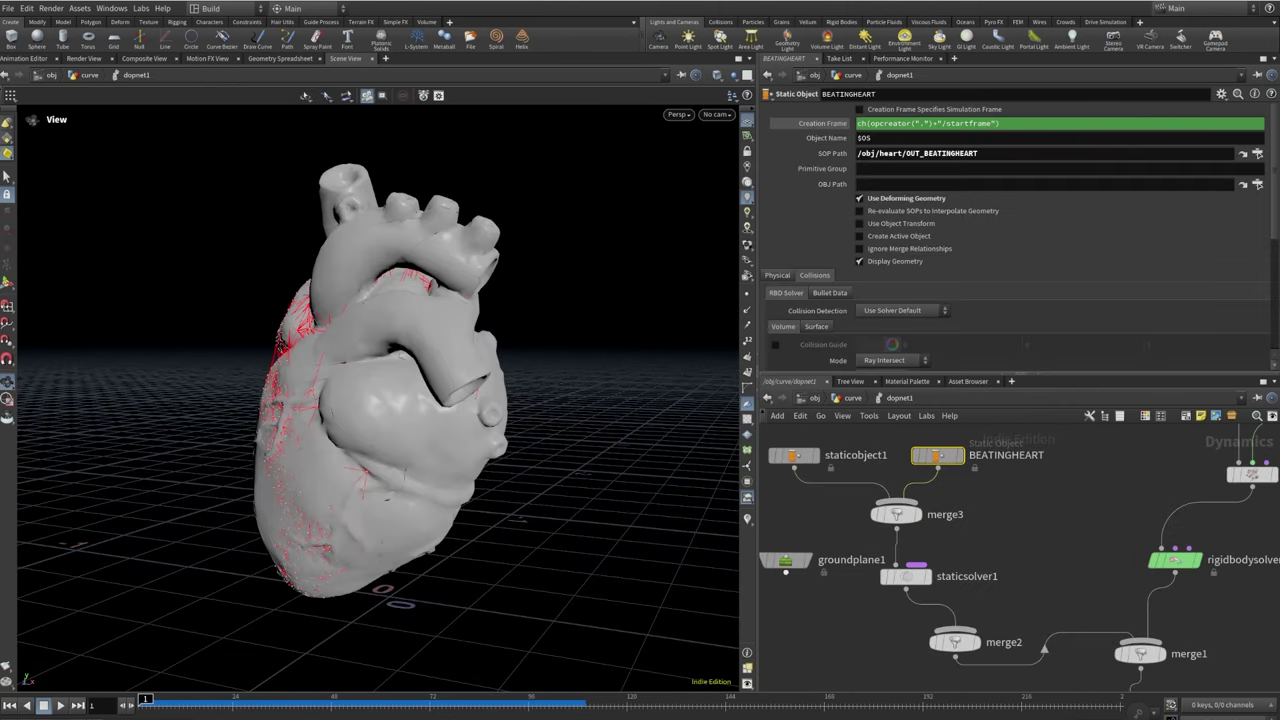
pyautogui.moveTo(1110, 440); pyautogui.dragTo(986, 526, button='middle')
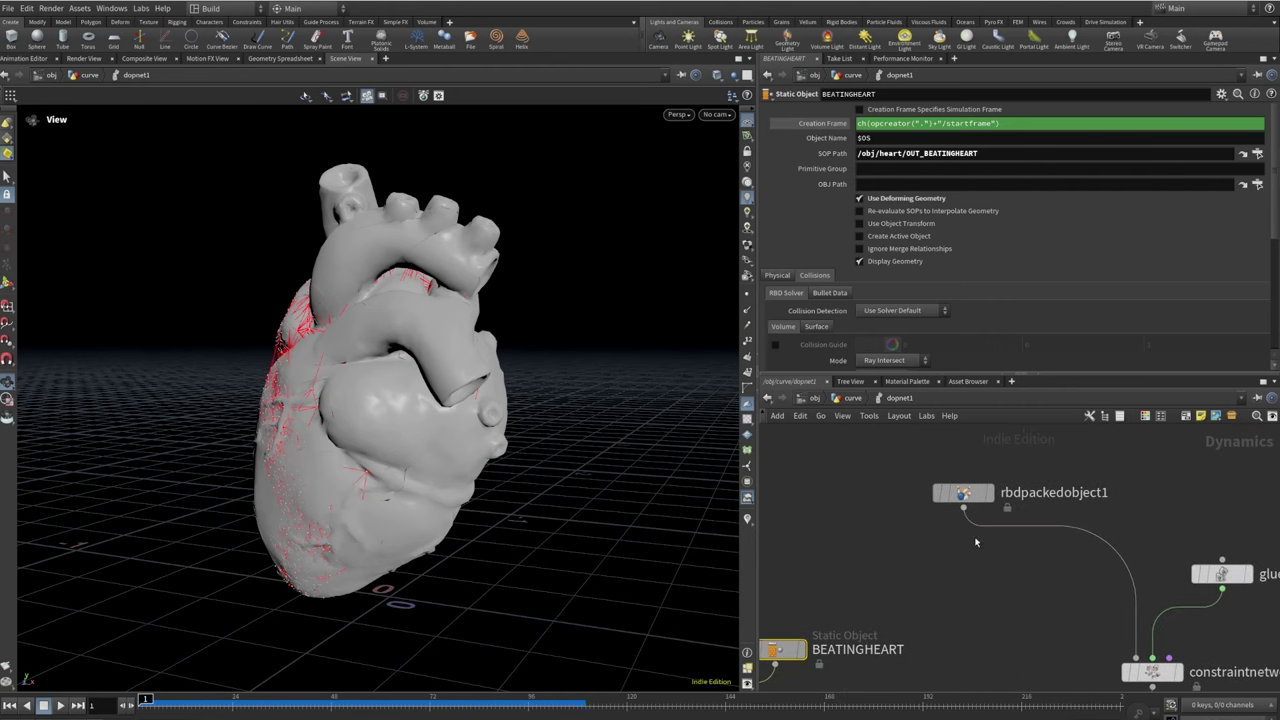
pyautogui.click(962, 492)
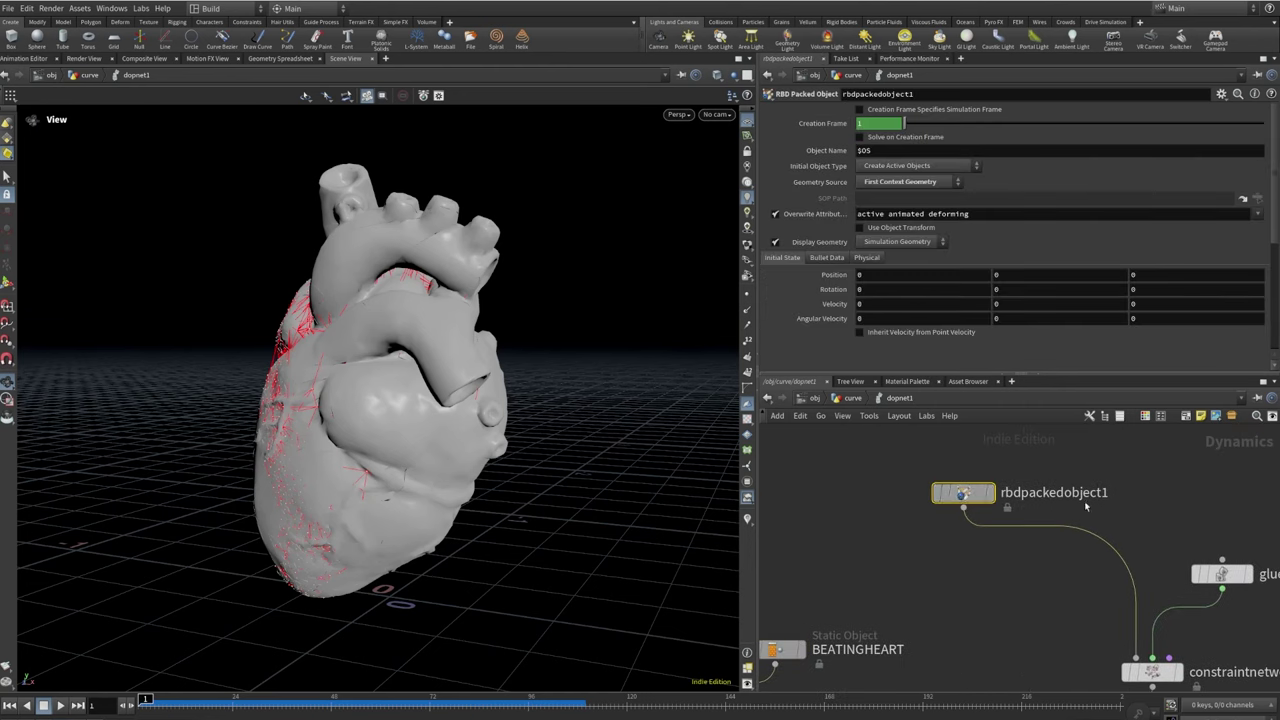
pyautogui.scroll(2, 1045, 565)
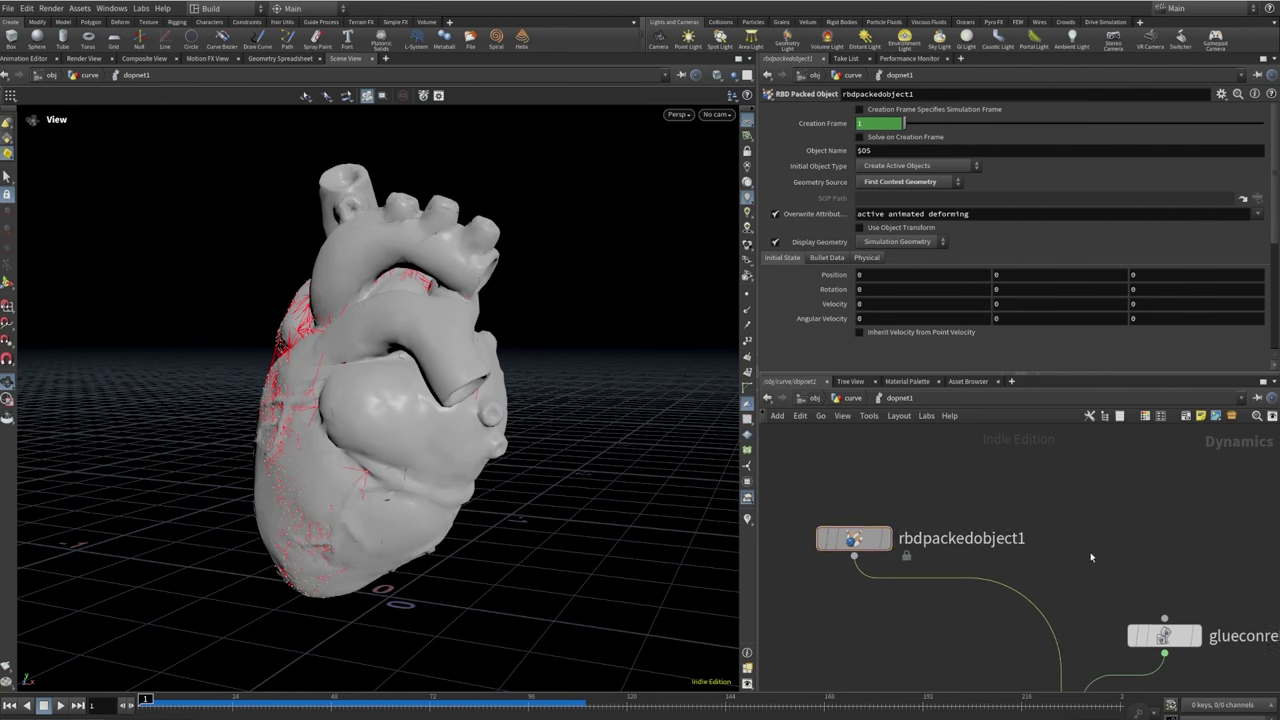
pyautogui.press('u')
pyautogui.moveTo(996, 485); pyautogui.dragTo(969, 558, button='middle')
pyautogui.click(951, 517)
pyautogui.moveTo(1046, 683); pyautogui.dragTo(980, 606, button='middle')
pyautogui.doubleClick(980, 605)
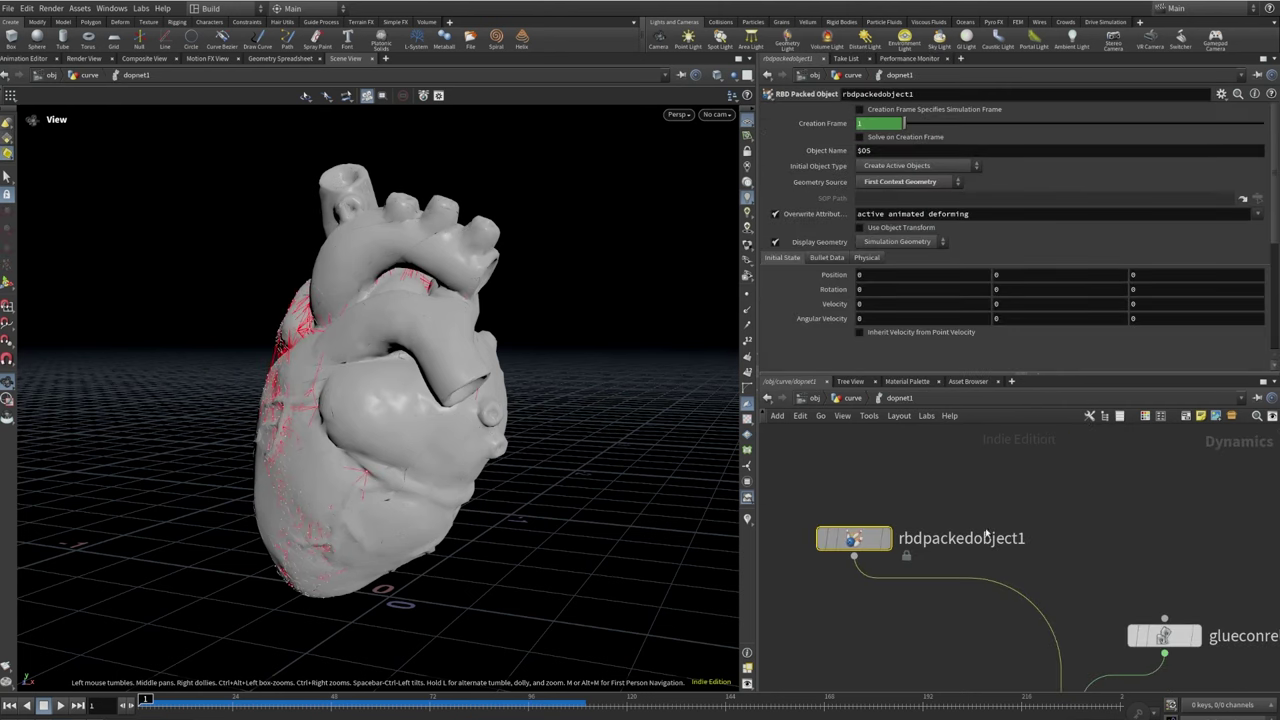
# Inspect the data options of constraintnetwork2, which links rbdpackedobject1 and glueconrel1
pyautogui.scroll(-3, 1037, 544)
pyautogui.moveTo(1037, 544); pyautogui.dragTo(907, 495, button='middle')
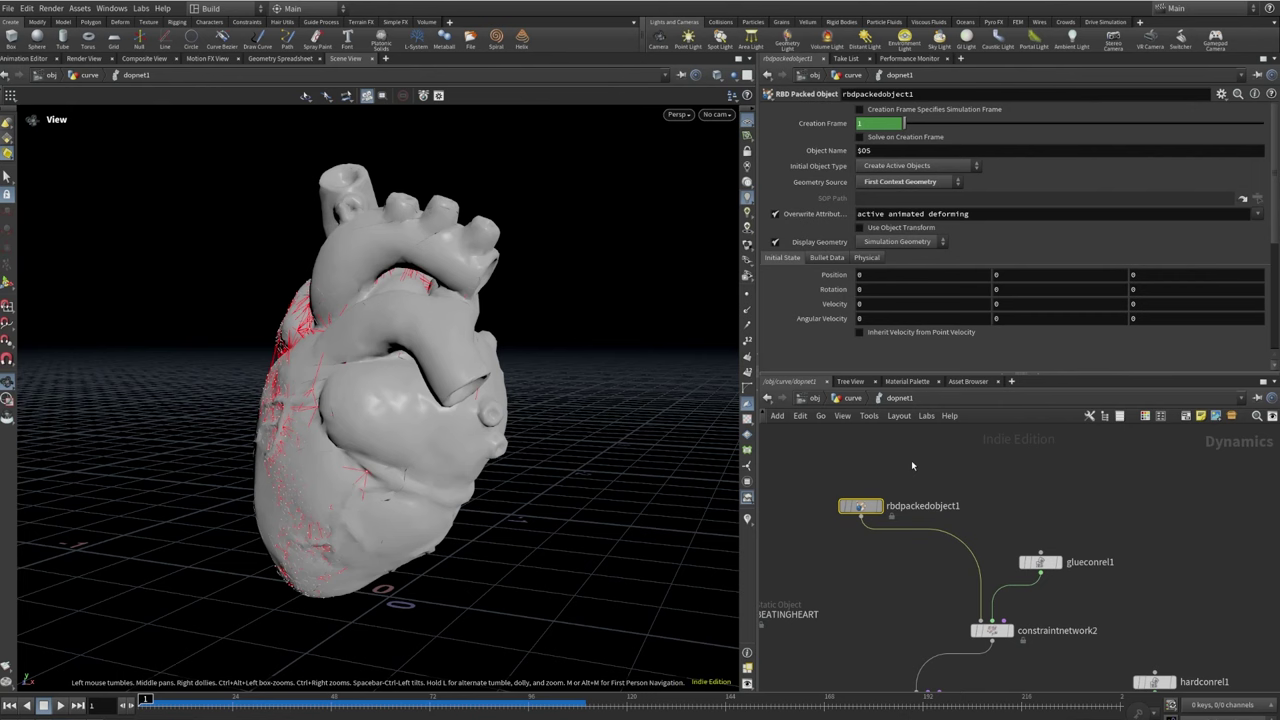
pyautogui.scroll(2, 963, 639)
pyautogui.click(972, 628)
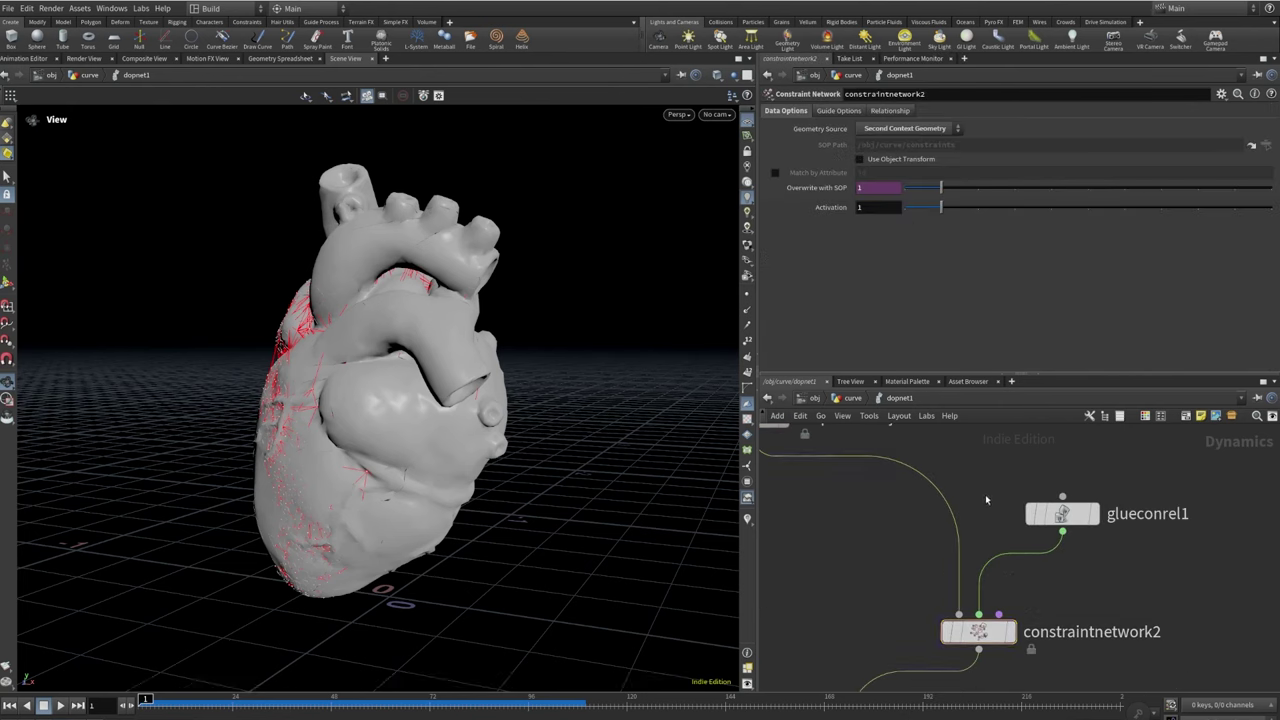
# Inspect the data and guide options of glueconrel1 inside dopnet1
pyautogui.press('u')
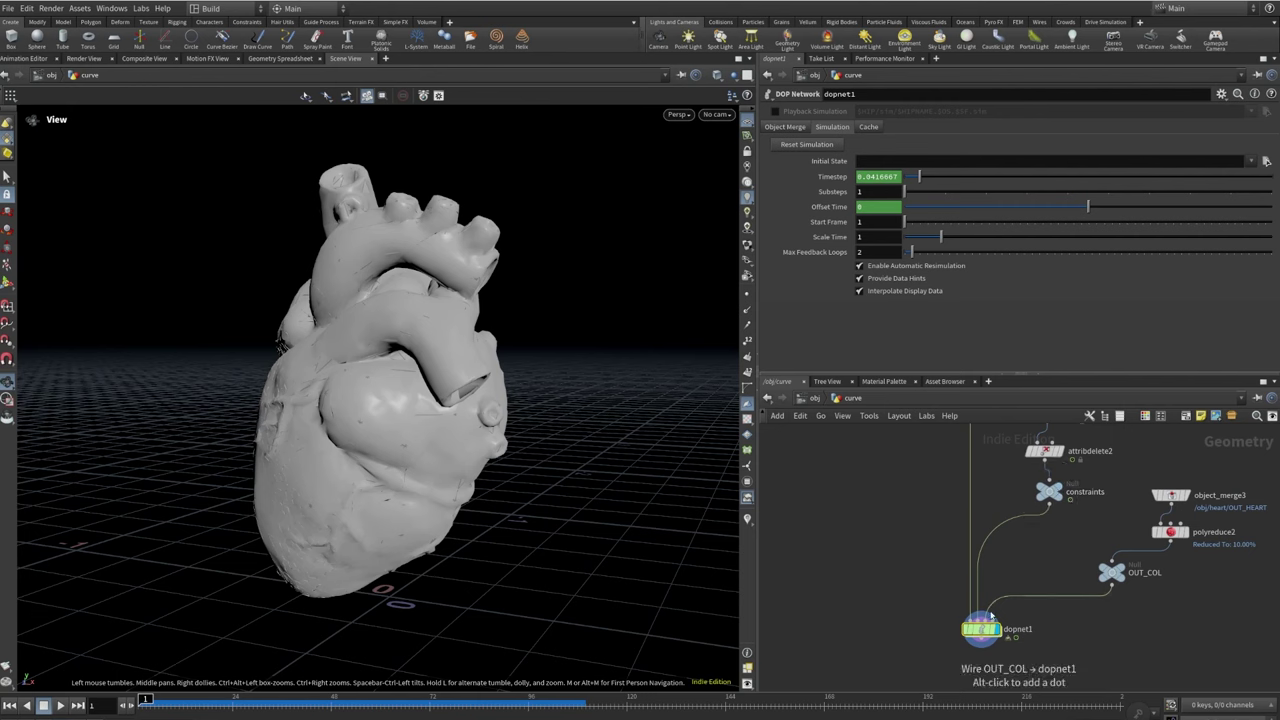
pyautogui.doubleClick(982, 632)
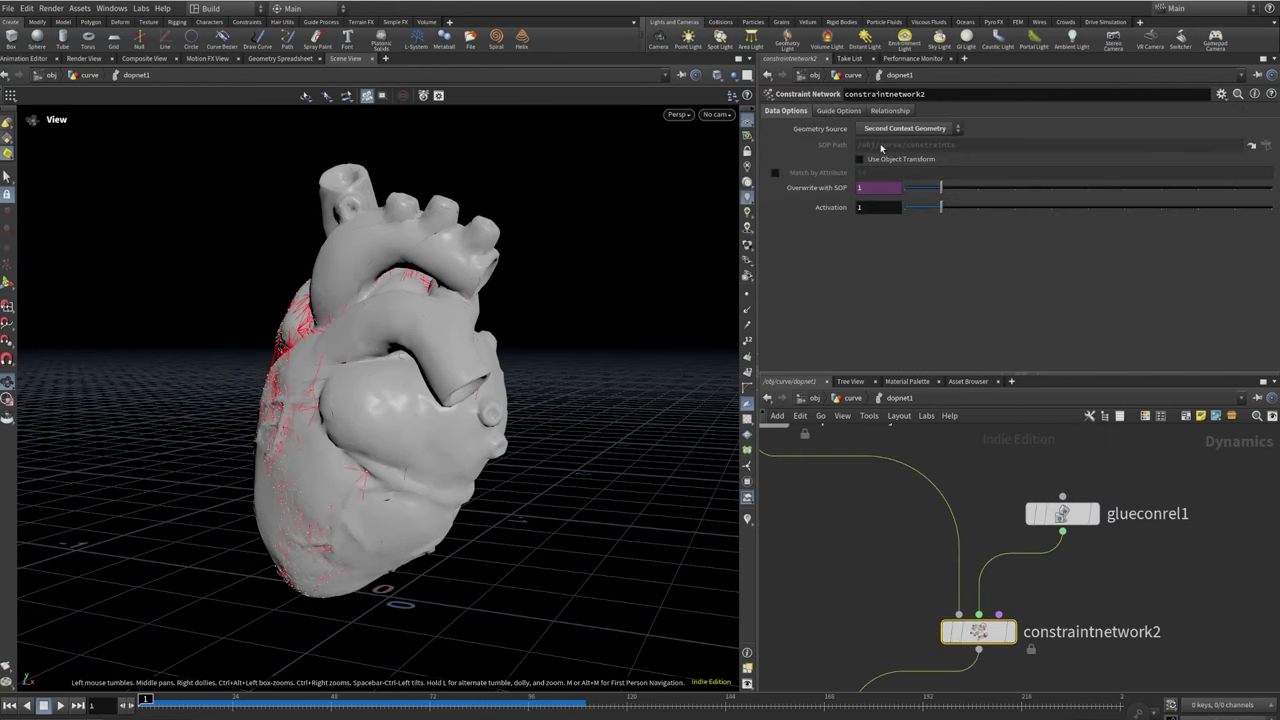
pyautogui.click(1064, 514)
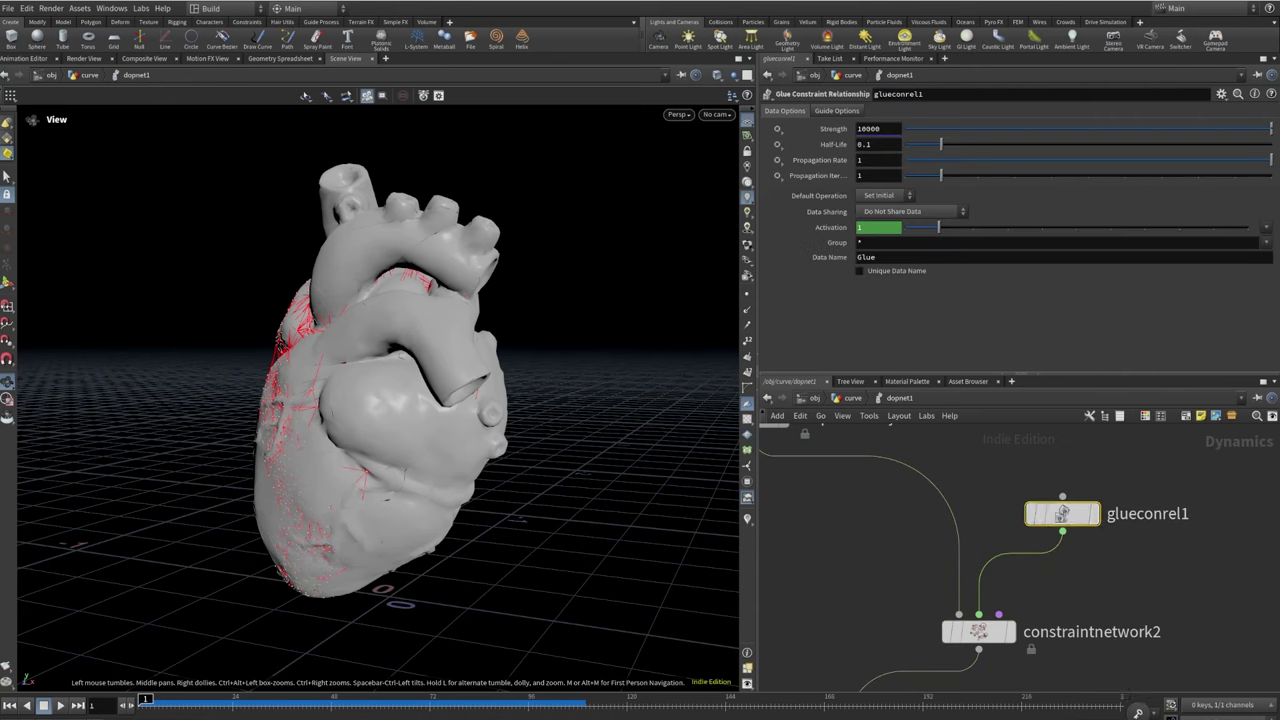
pyautogui.click(858, 256)
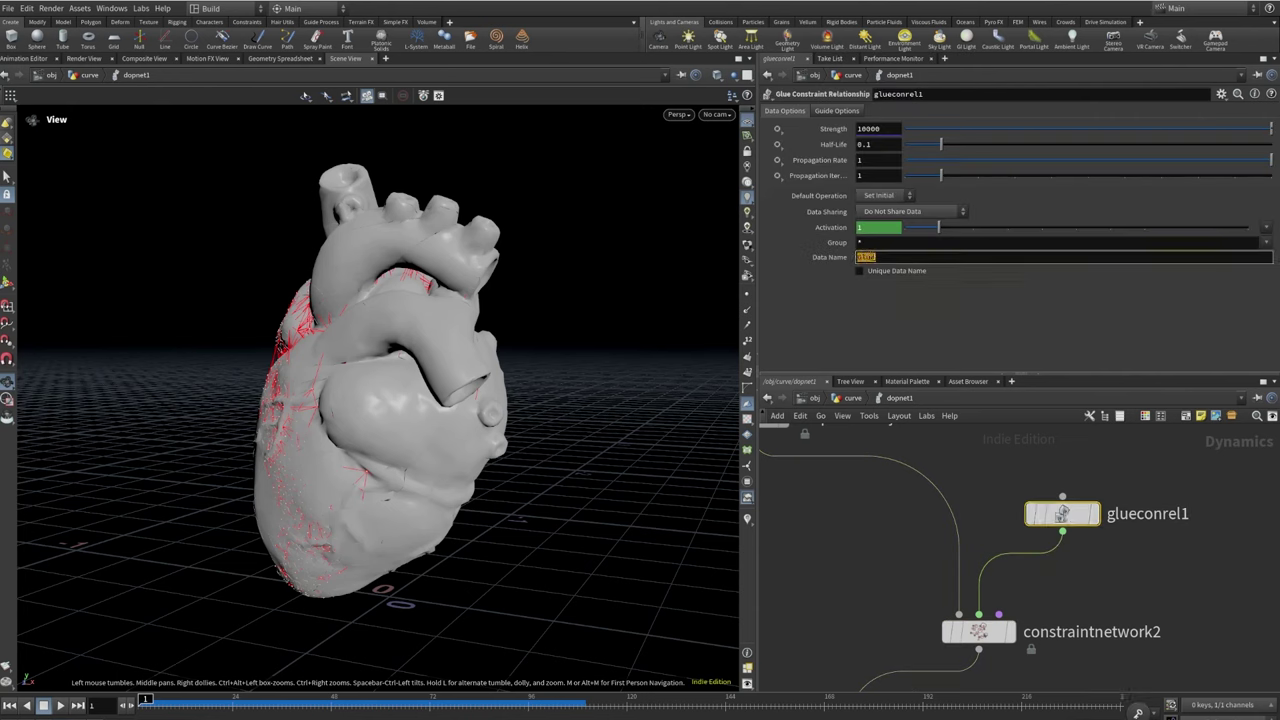
pyautogui.click(836, 110)
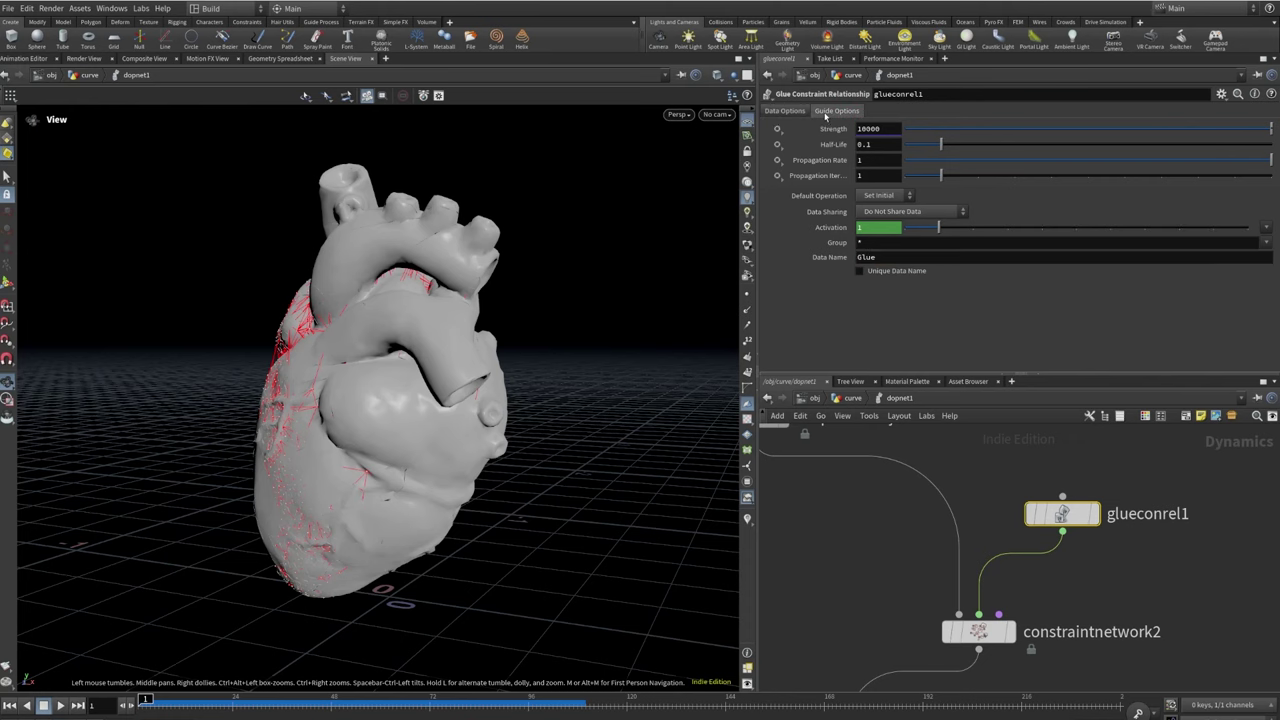
pyautogui.click(785, 110)
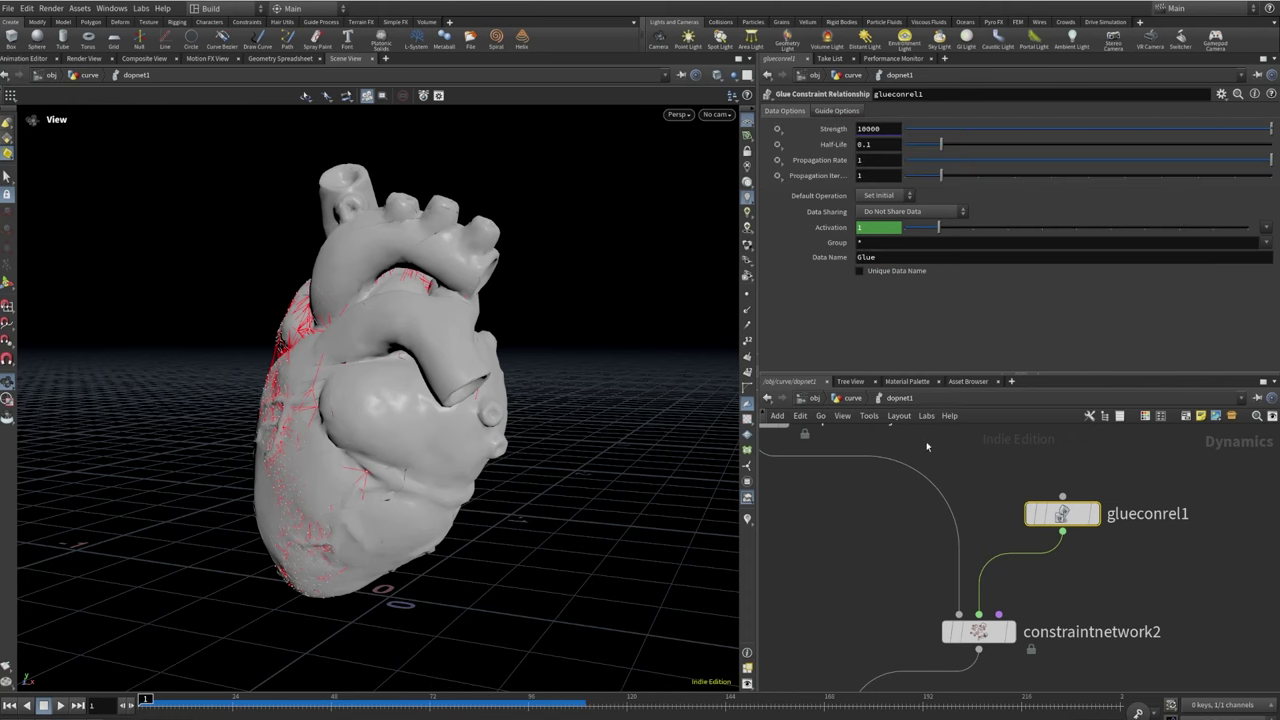
pyautogui.click(836, 110)
pyautogui.moveTo(357, 357); pyautogui.dragTo(505, 360)
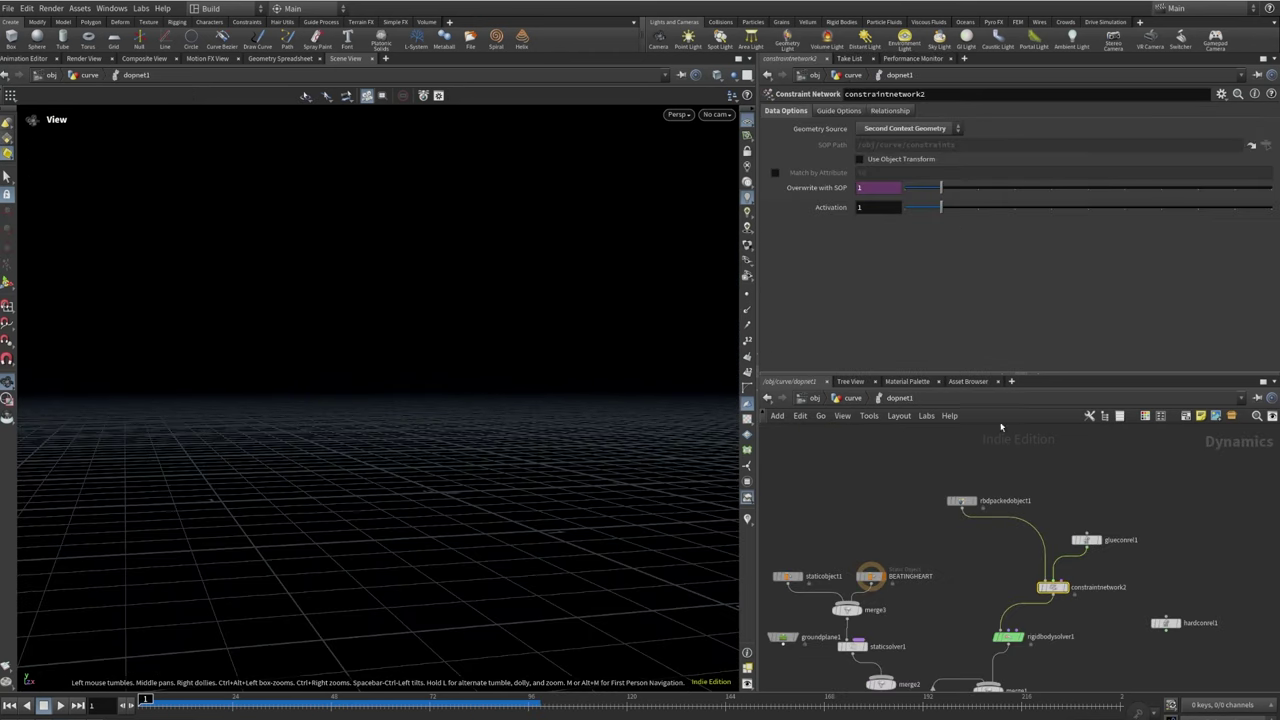
# Review the Bullet and constraint solver settings of rigidbodysolver1, downstream of constraintnetwork2
pyautogui.scroll(5, 895, 612)
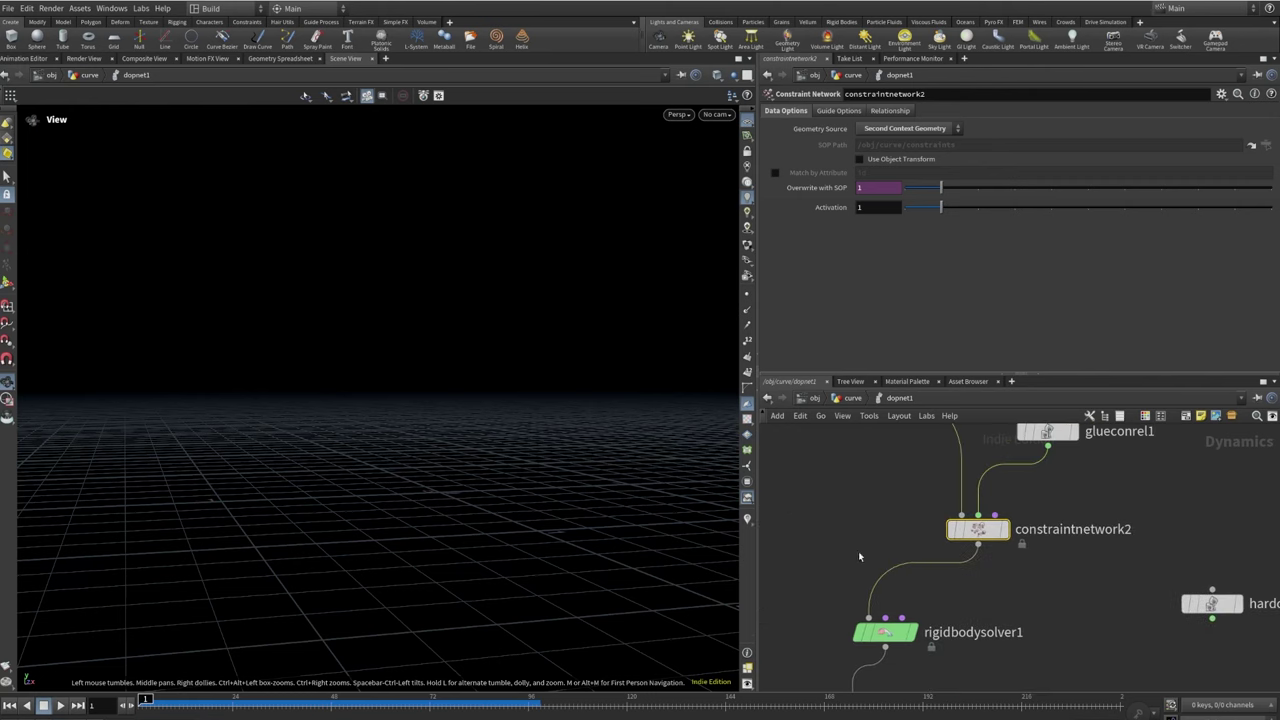
pyautogui.click(884, 632)
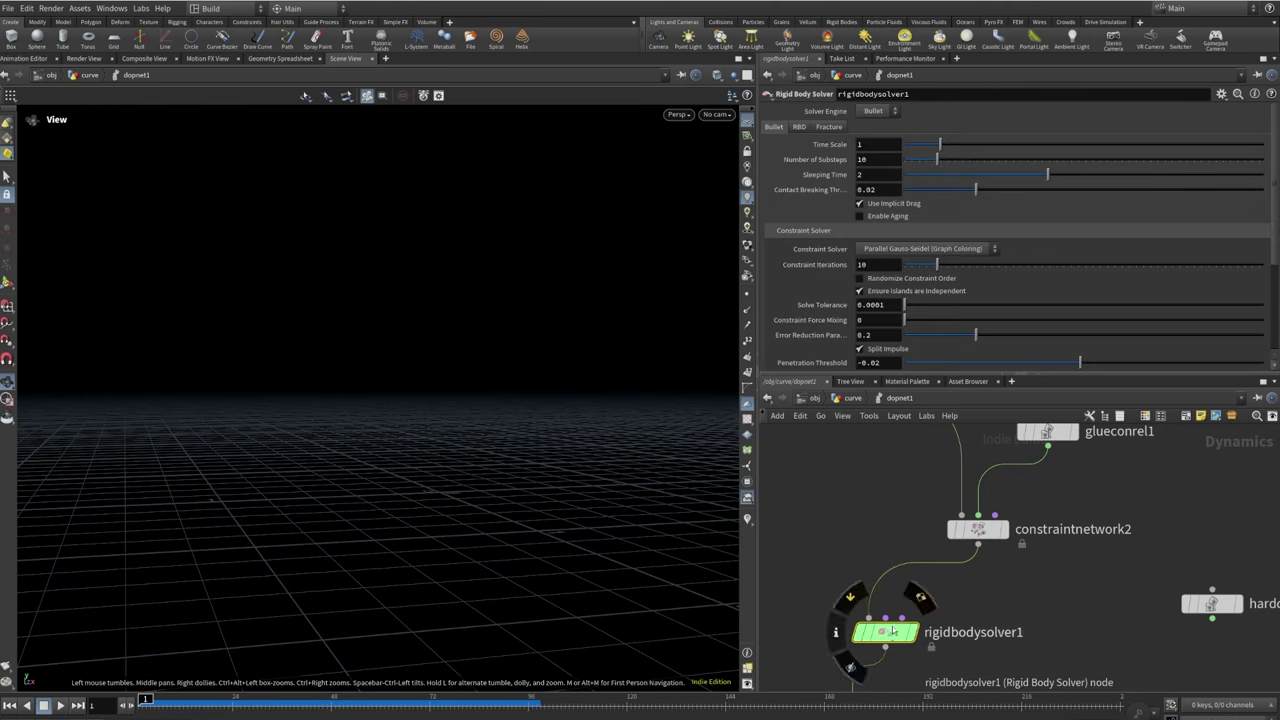
pyautogui.click(978, 529)
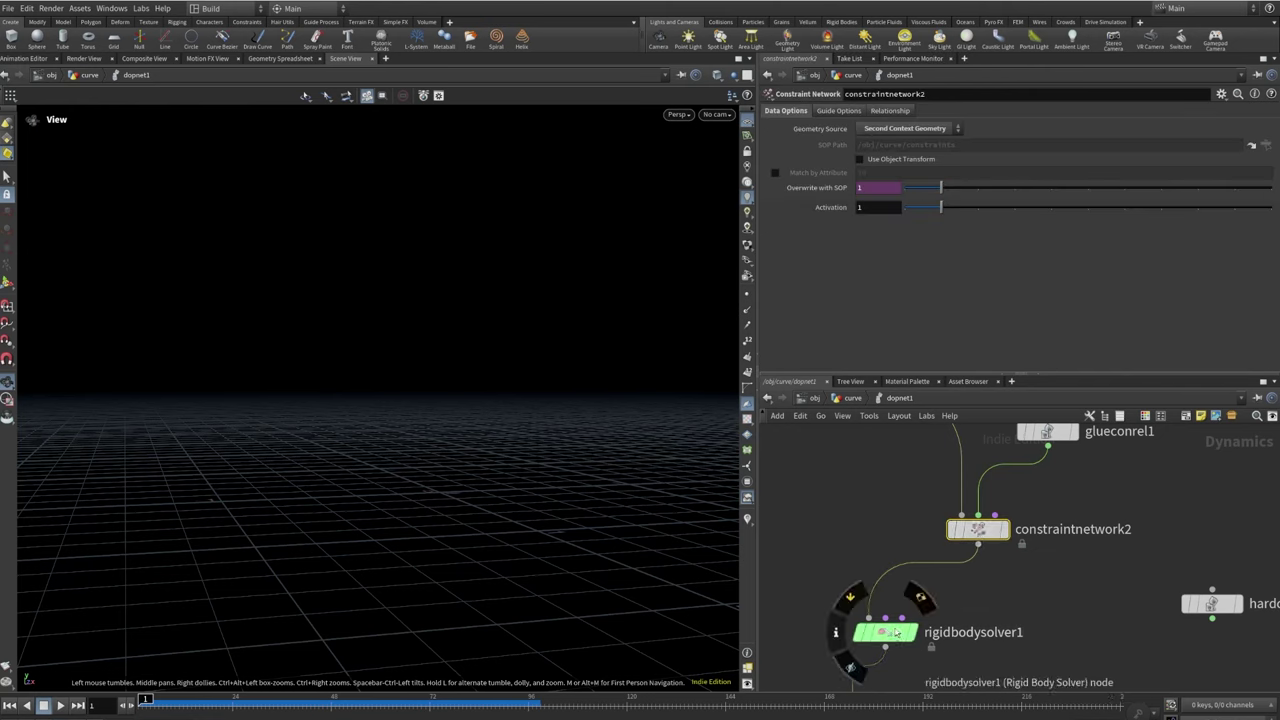
pyautogui.click(897, 632)
pyautogui.scroll(-5, 797, 243)
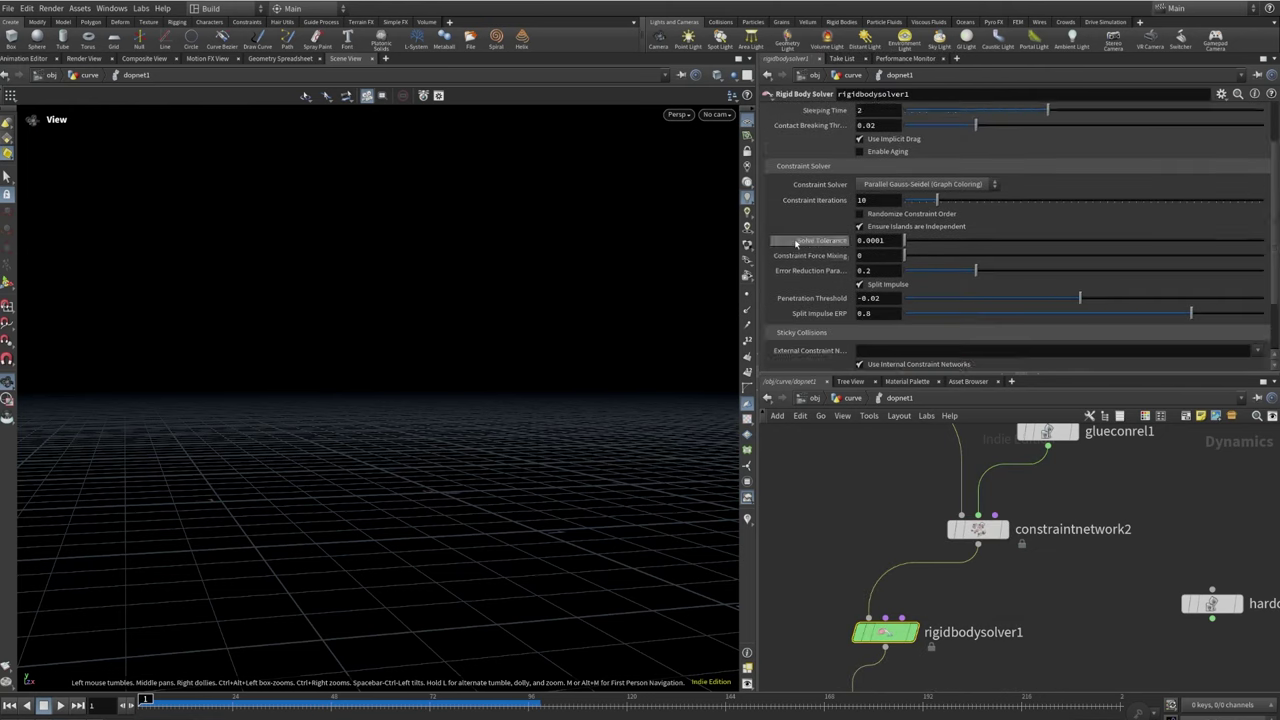
pyautogui.scroll(3, 797, 243)
pyautogui.scroll(-3, 1000, 520)
pyautogui.moveTo(1003, 518); pyautogui.dragTo(1215, 531, button='middle')
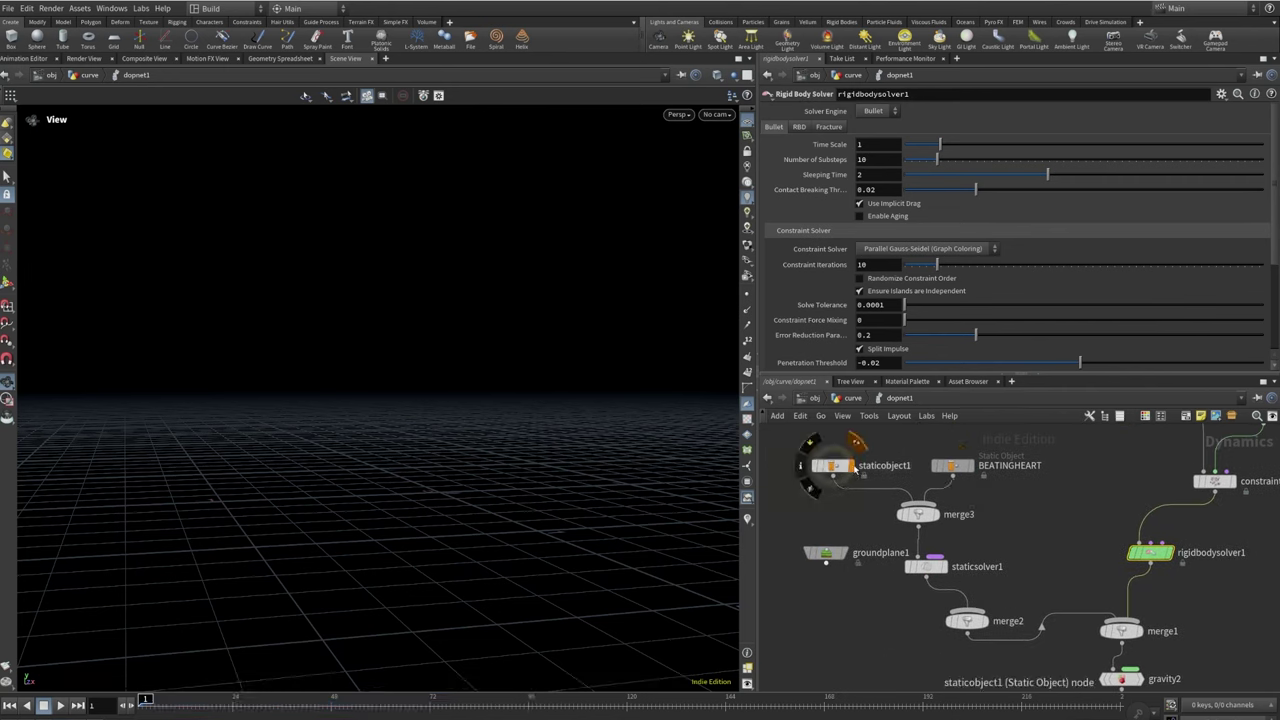
# Display staticobject1 and briefly toggle its Display Geometry option to check the collision mesh
pyautogui.click(853, 467)
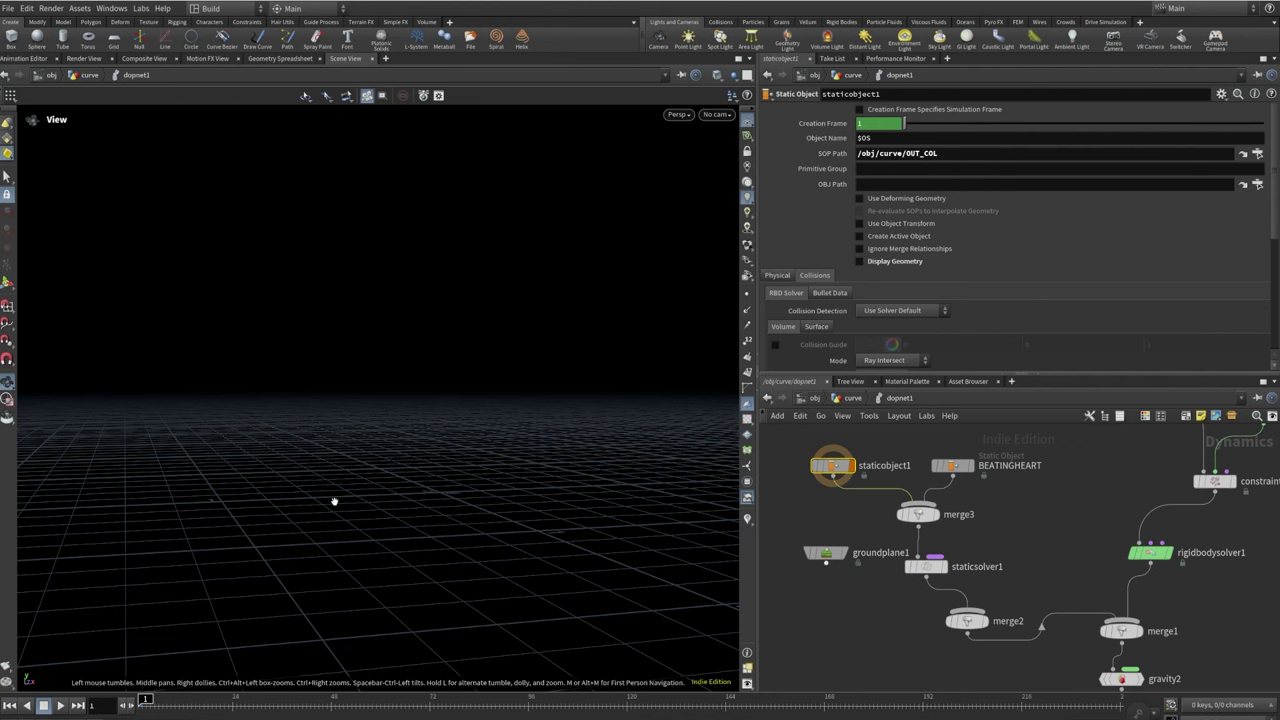
pyautogui.moveTo(334, 501); pyautogui.dragTo(309, 603)
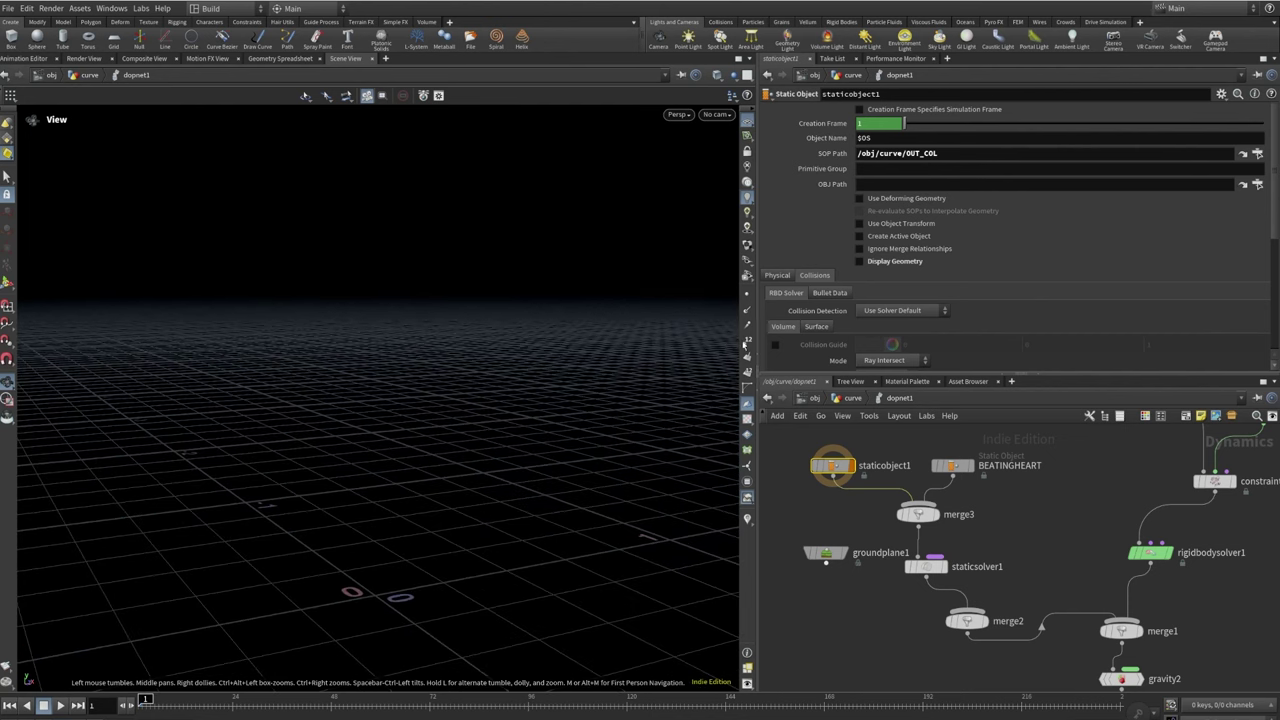
pyautogui.click(858, 261)
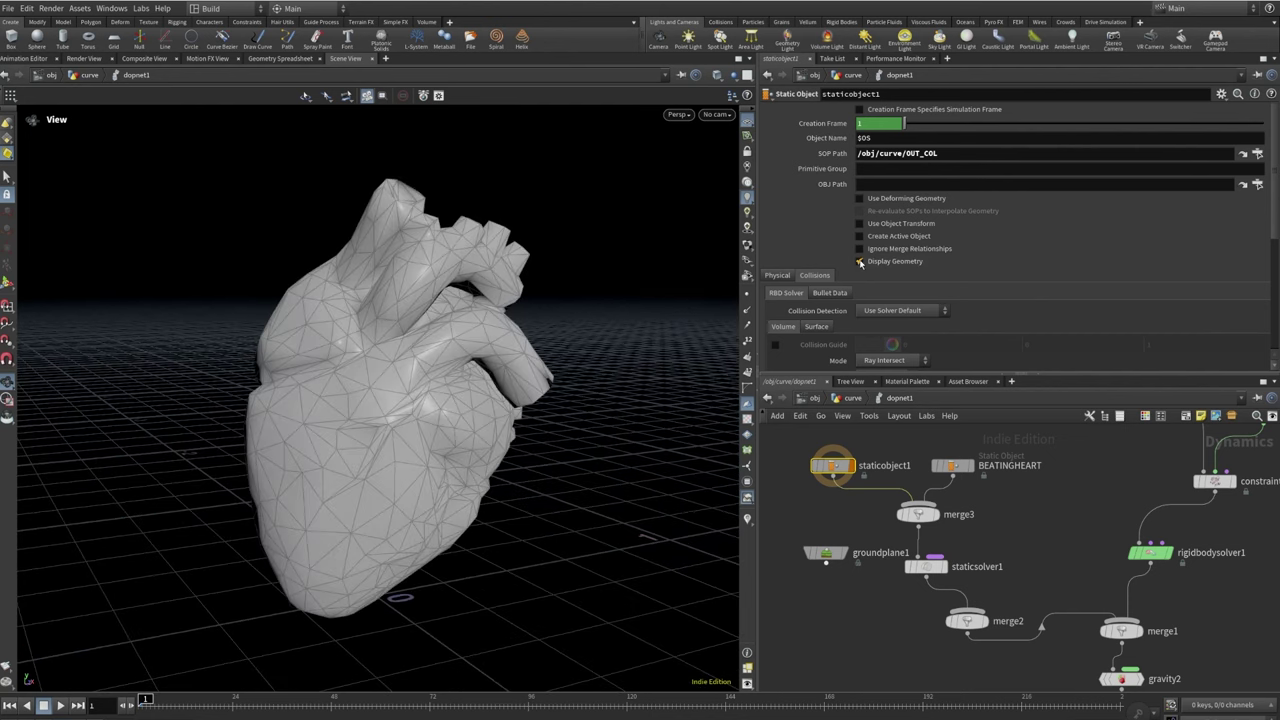
pyautogui.click(858, 261)
# Preview the deforming BEATINGHEART static object around frame 92, return to the first frame and check staticsolver1
pyautogui.click(952, 466)
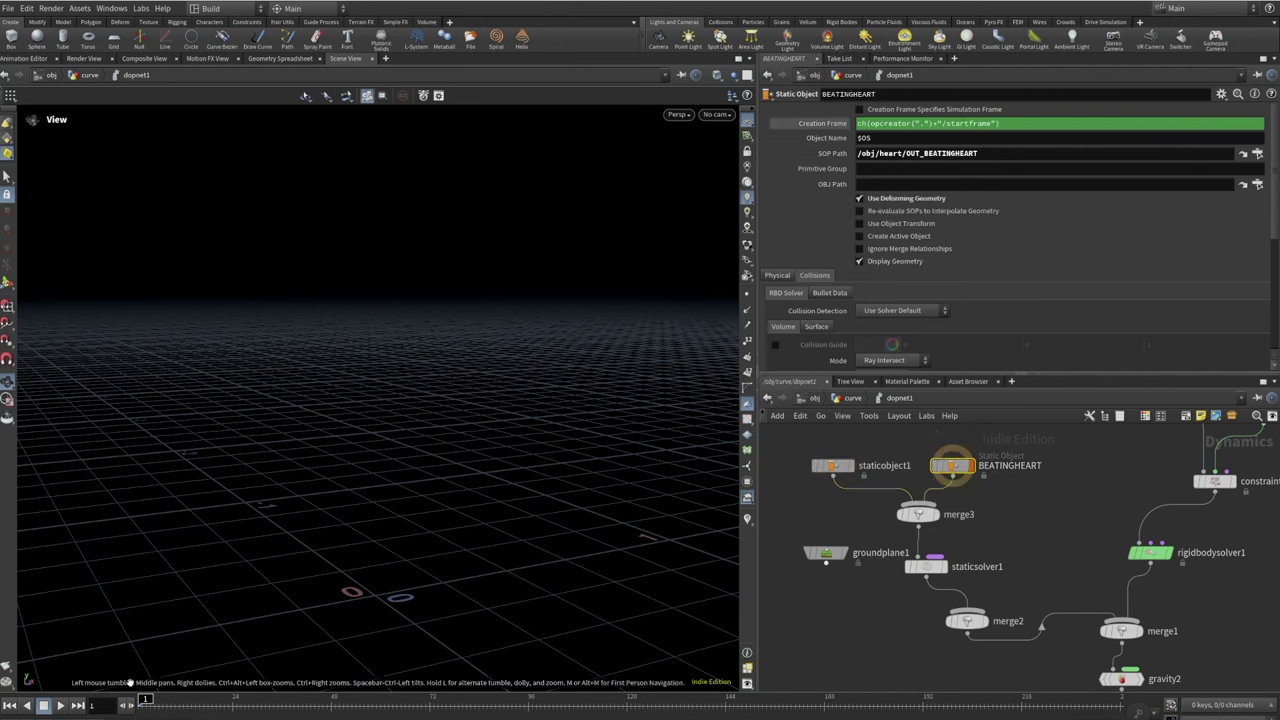
pyautogui.moveTo(525, 705)
pyautogui.mouseDown()
pyautogui.moveTo(485, 705)
pyautogui.moveTo(507, 700)
pyautogui.mouseUp()
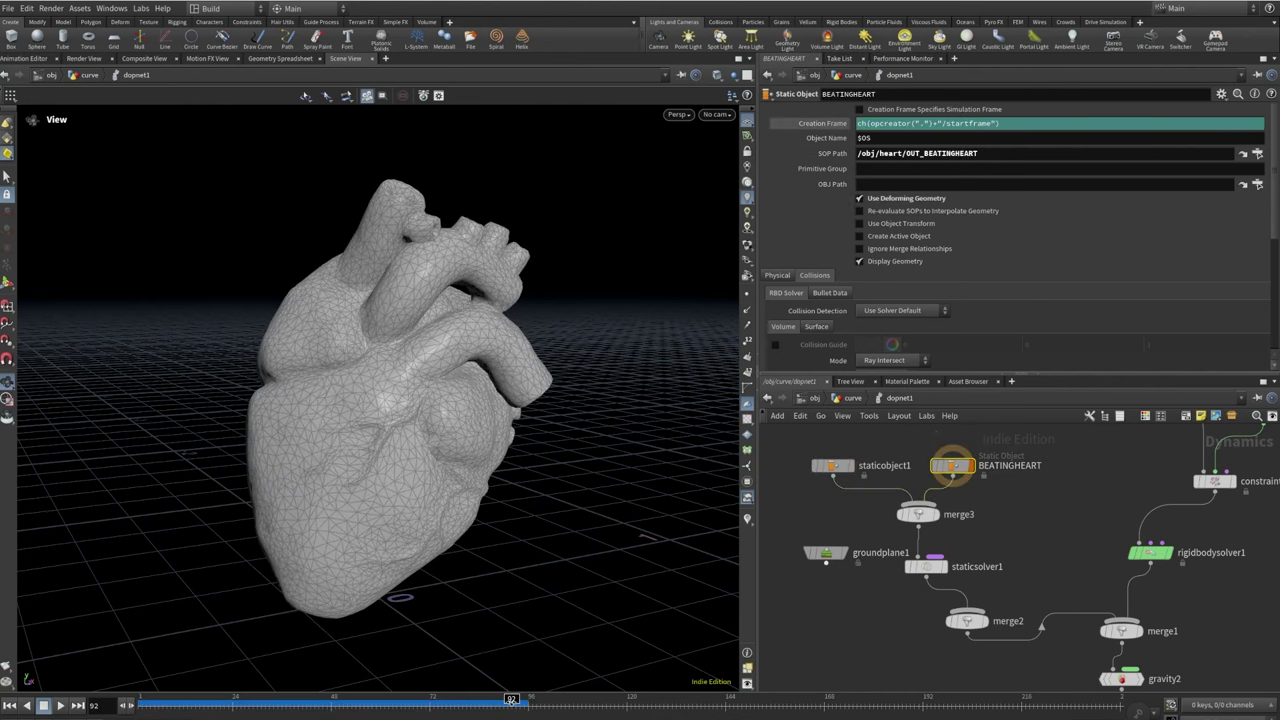
pyautogui.click(10, 706)
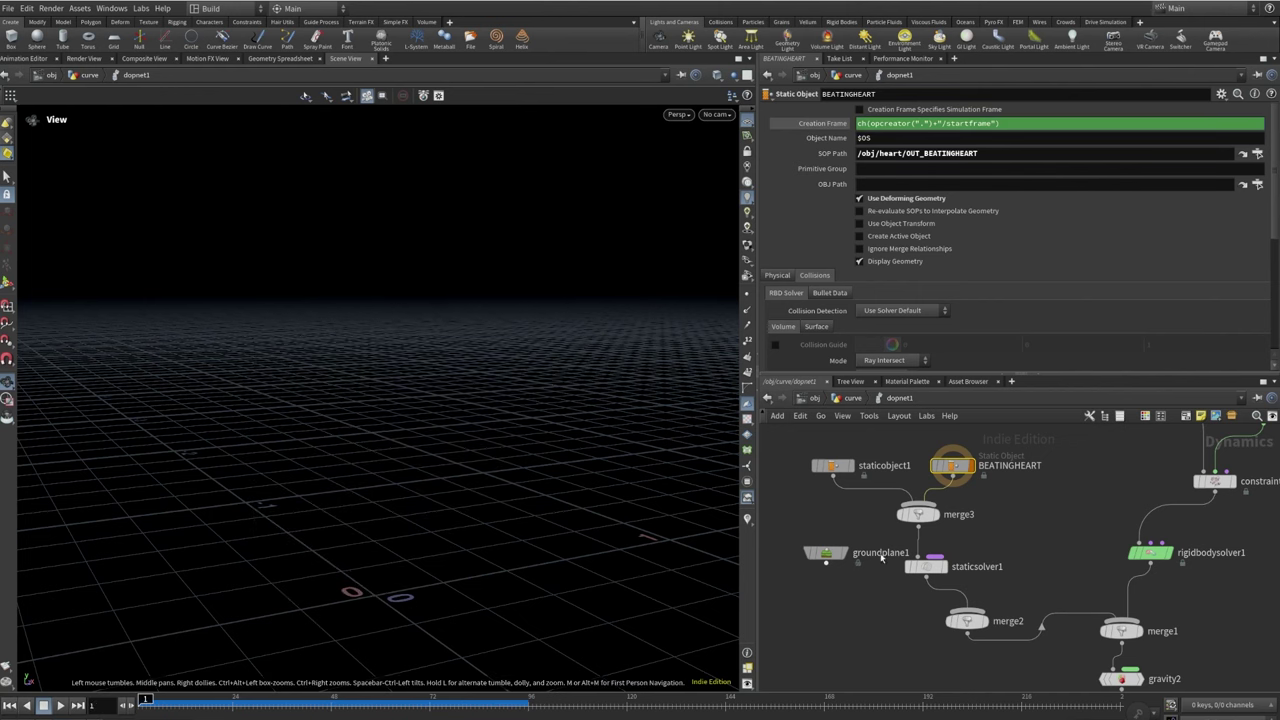
pyautogui.click(930, 568)
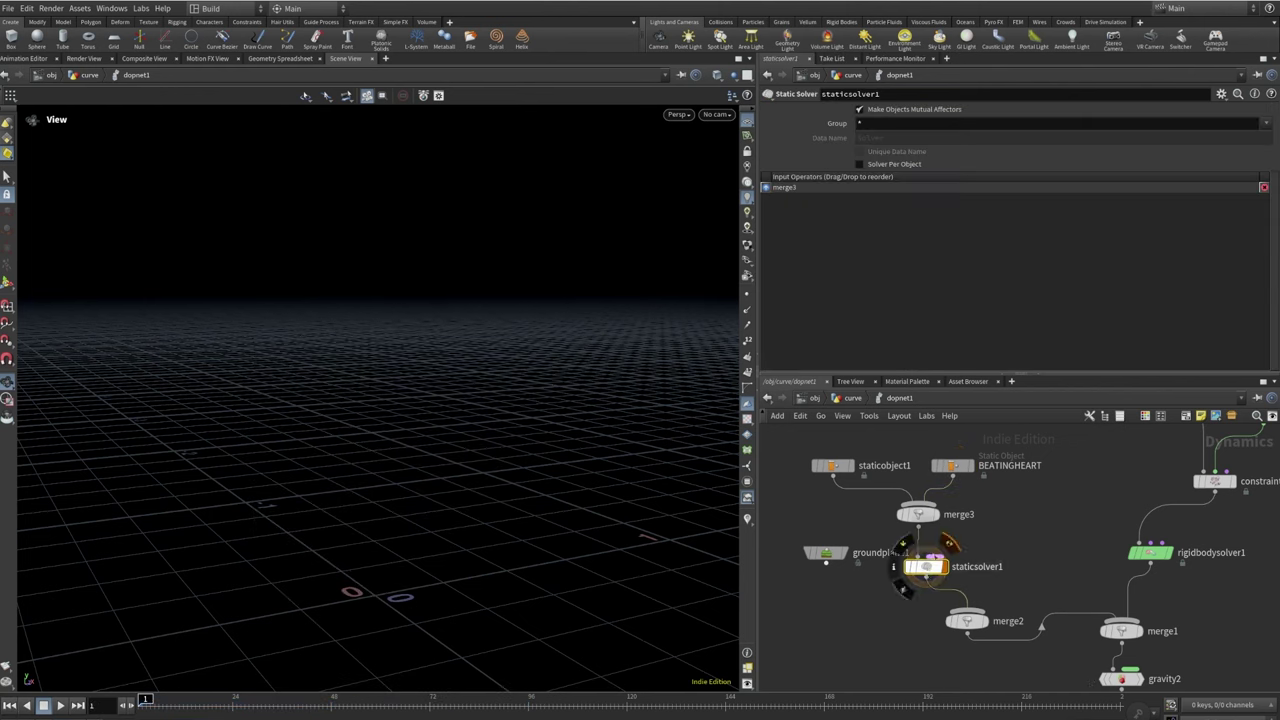
# Go up to the curve network and compare the object_merge3 heart with the reduced OUT_COL collision mesh
pyautogui.press('u')
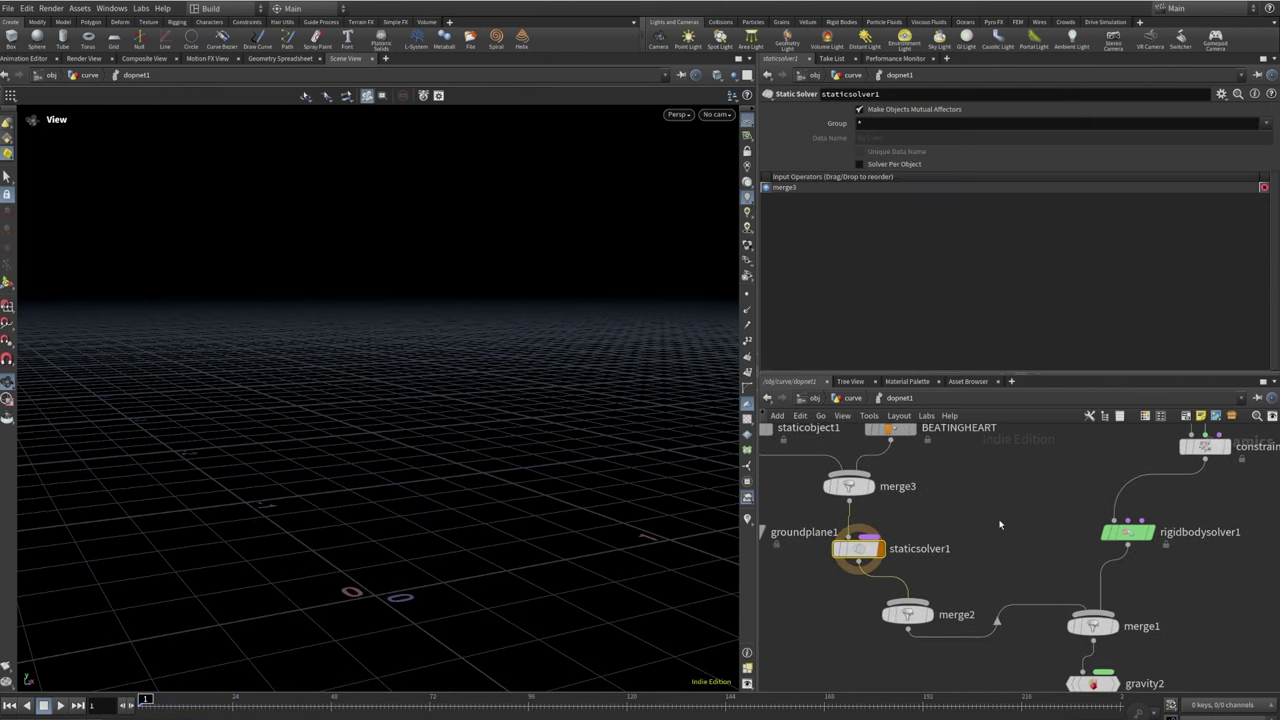
pyautogui.scroll(4, 1096, 538)
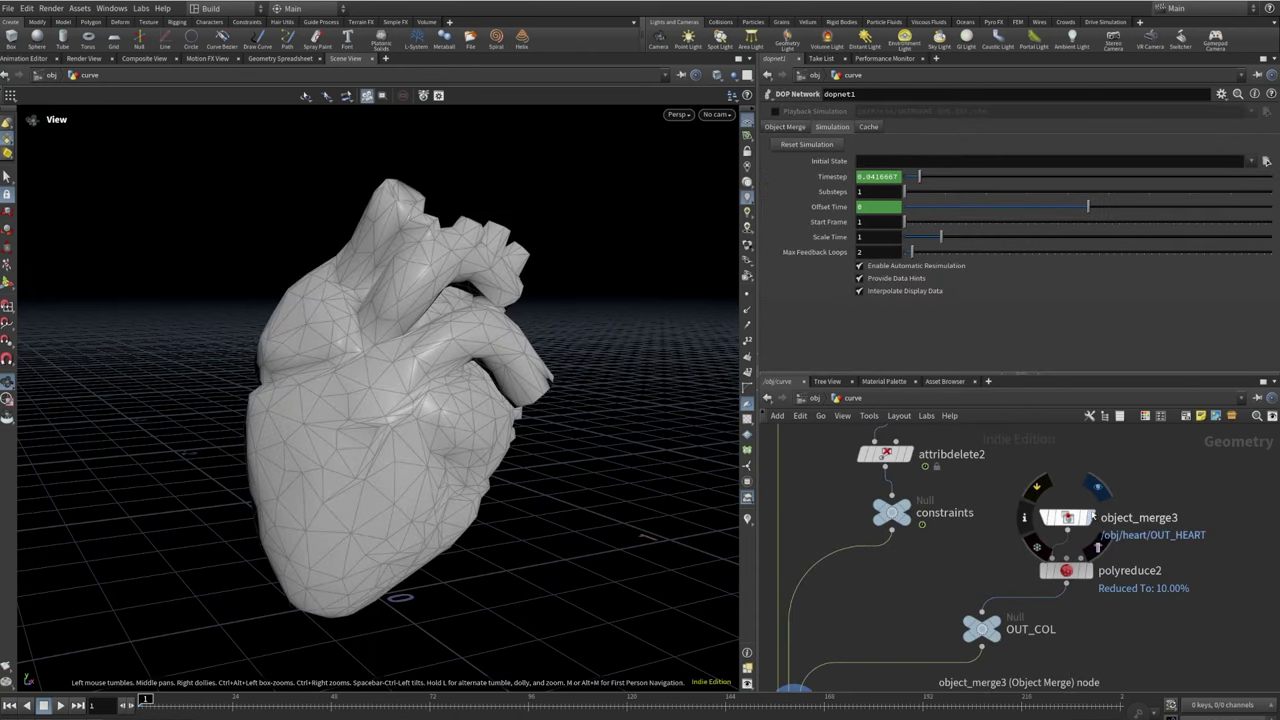
pyautogui.click(1090, 517)
pyautogui.click(1062, 517)
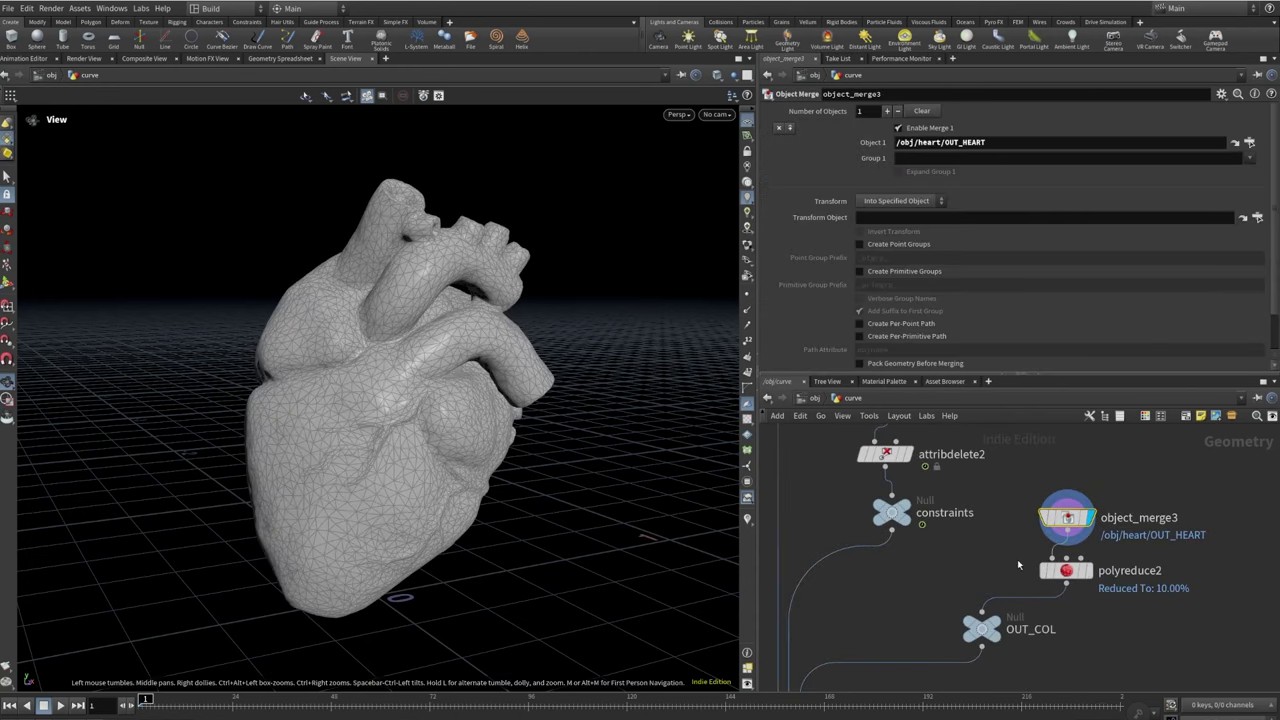
pyautogui.click(988, 630)
pyautogui.click(983, 628)
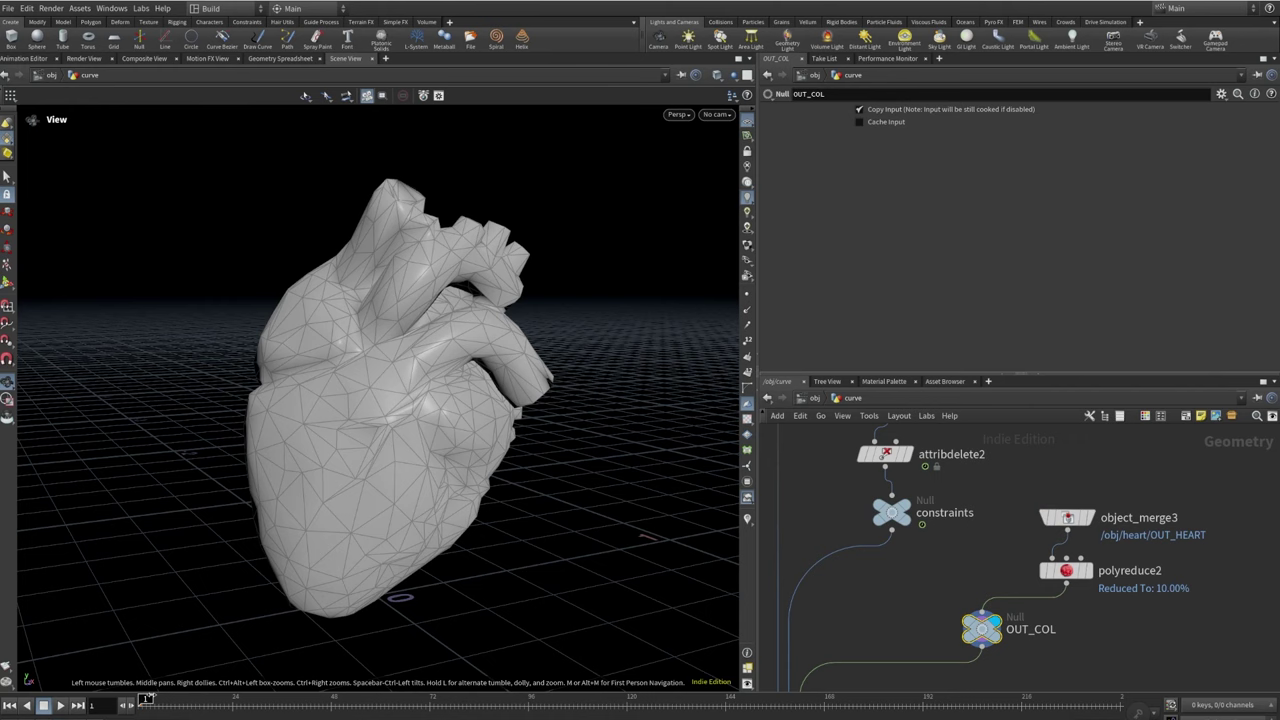
pyautogui.scroll(-3, 1001, 568)
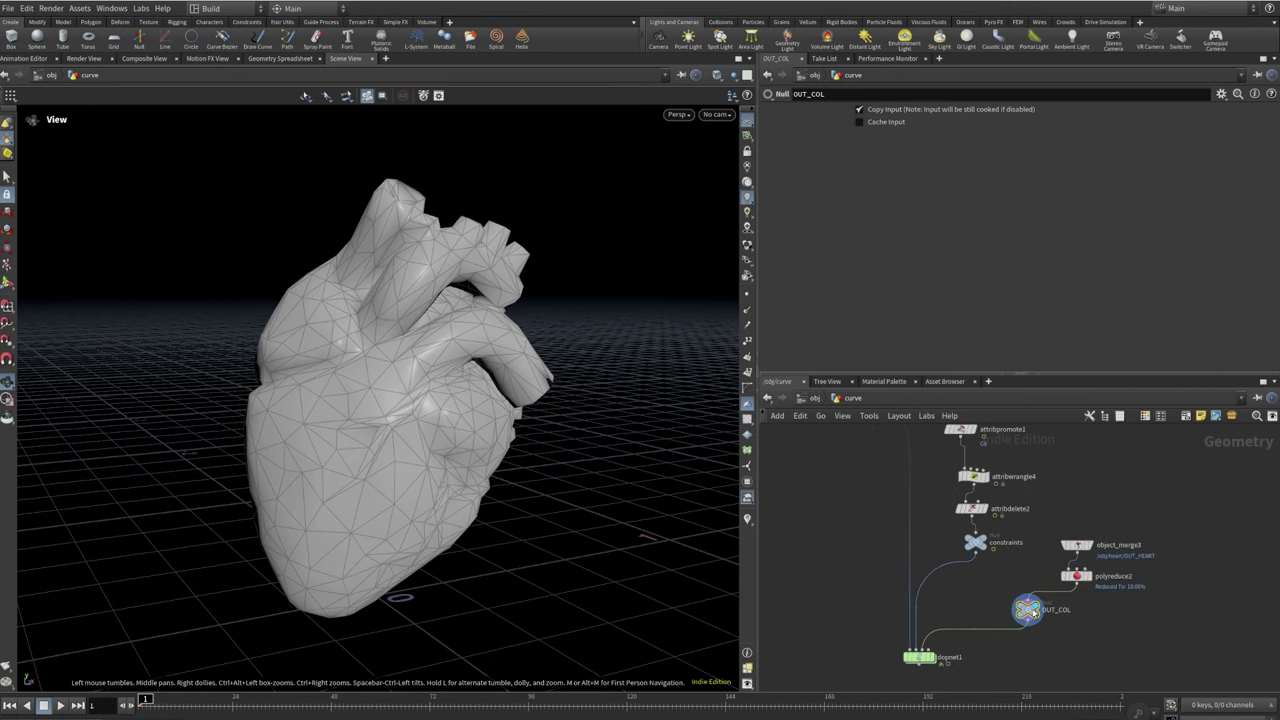
pyautogui.moveTo(1060, 659); pyautogui.dragTo(1073, 630, button='middle')
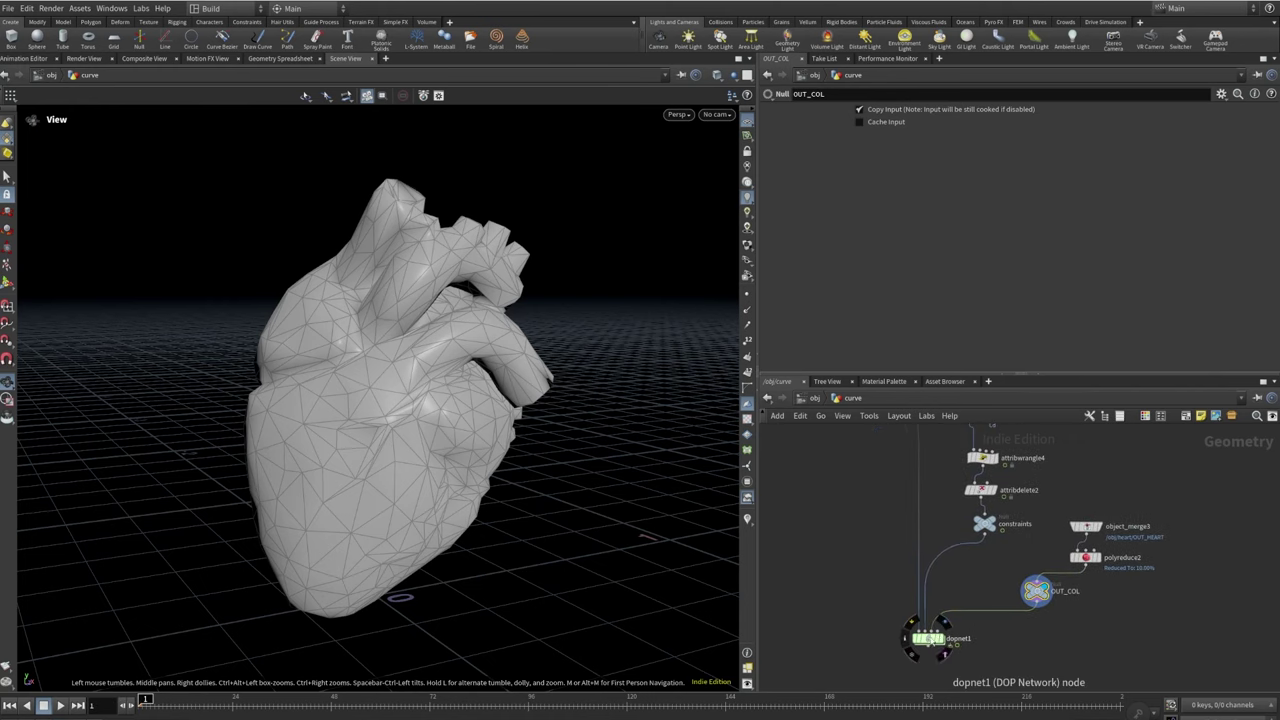
# Return inside dopnet1 and display the output node at the end of the network
pyautogui.doubleClick(928, 638)
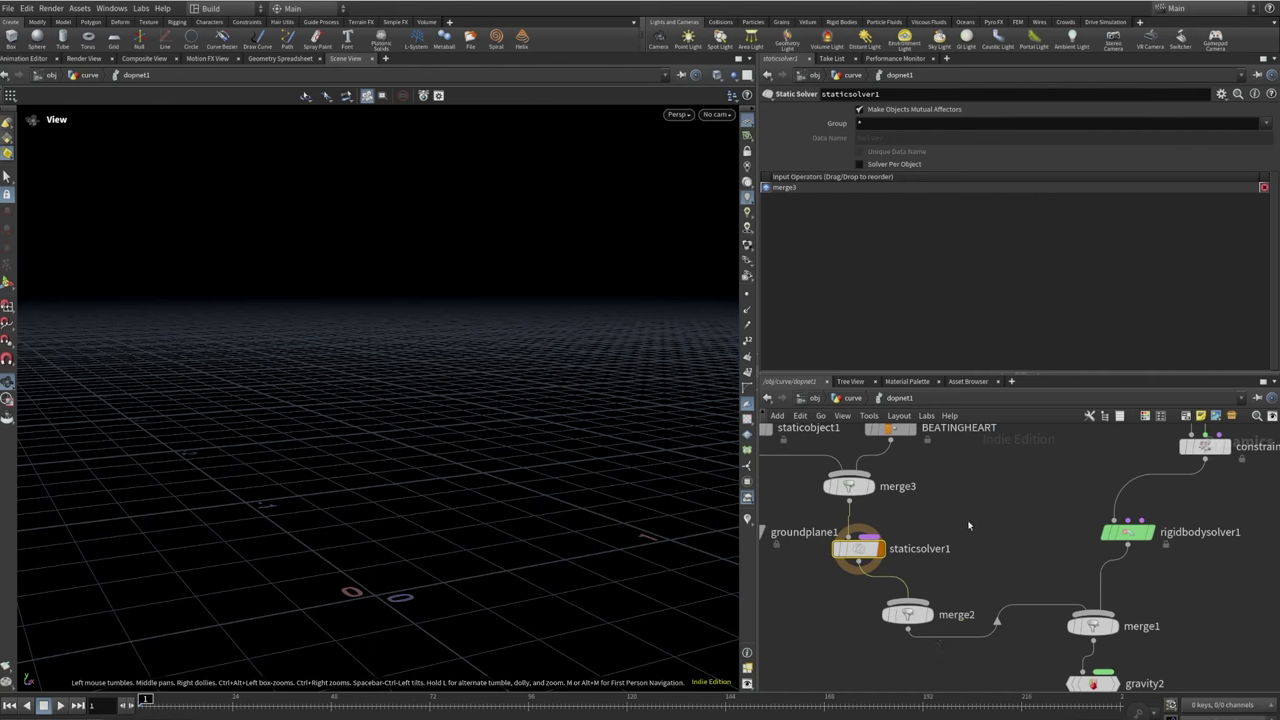
pyautogui.moveTo(968, 525); pyautogui.dragTo(855, 400, button='middle')
pyautogui.click(1036, 632)
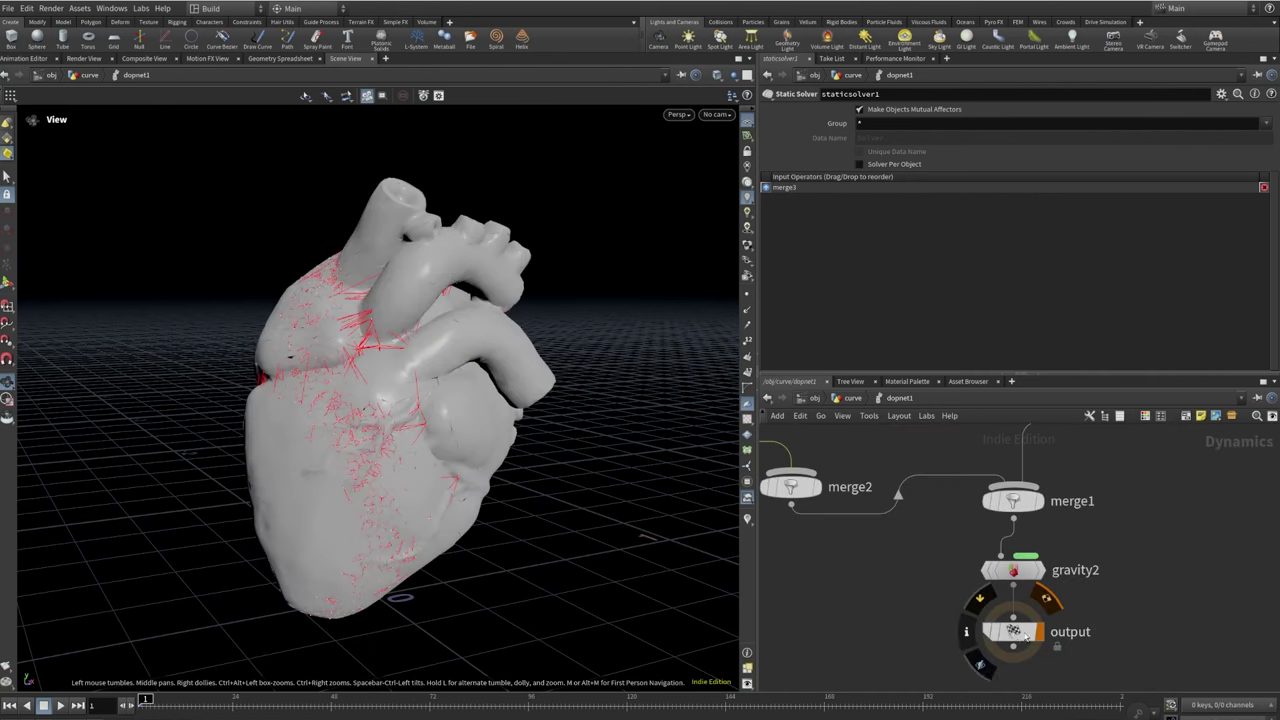
pyautogui.click(1026, 637)
pyautogui.scroll(-4, 1121, 641)
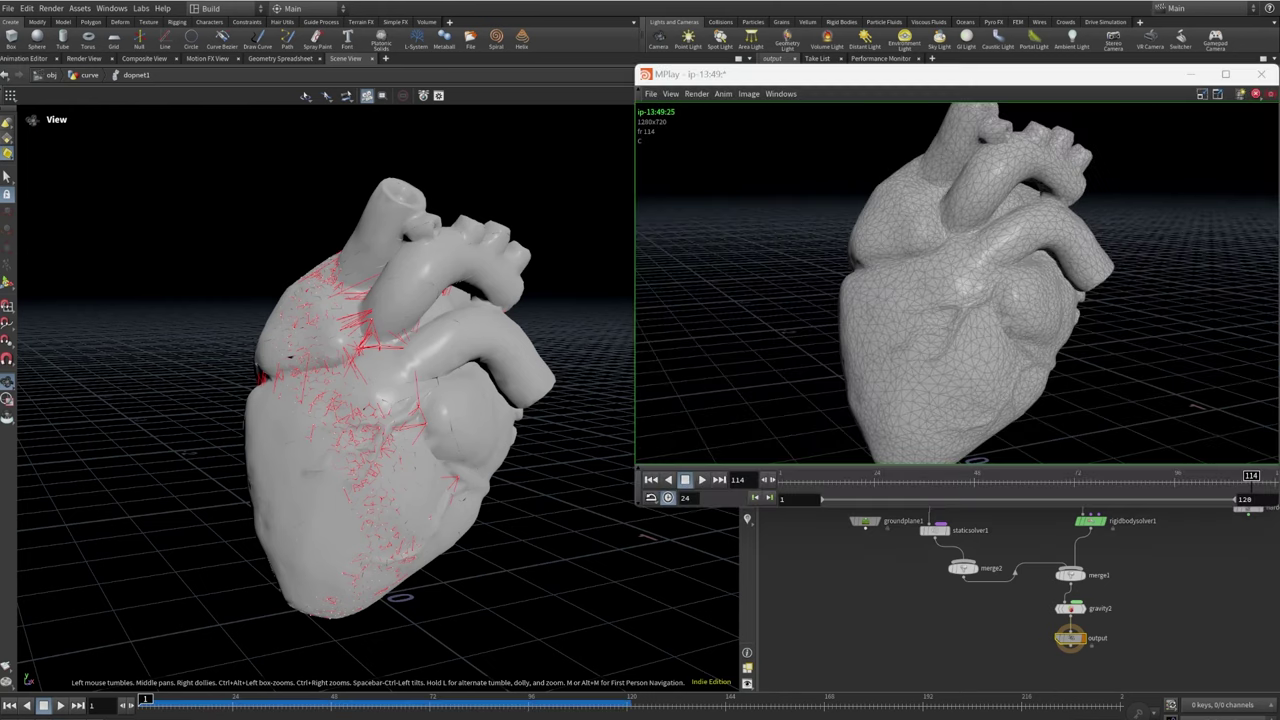
# Play the flipbook of the simulation from frame 1, pause it and minimise the MPlay window
pyautogui.moveTo(836, 485); pyautogui.dragTo(763, 480)
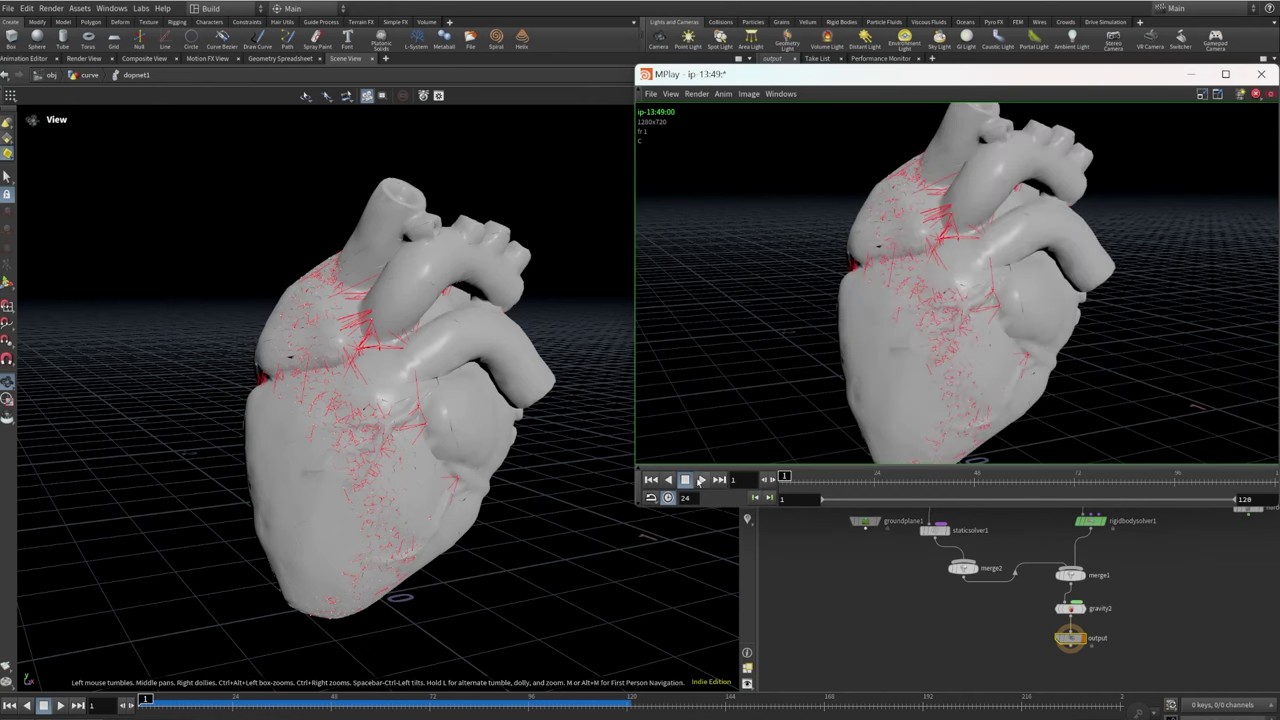
pyautogui.click(700, 479)
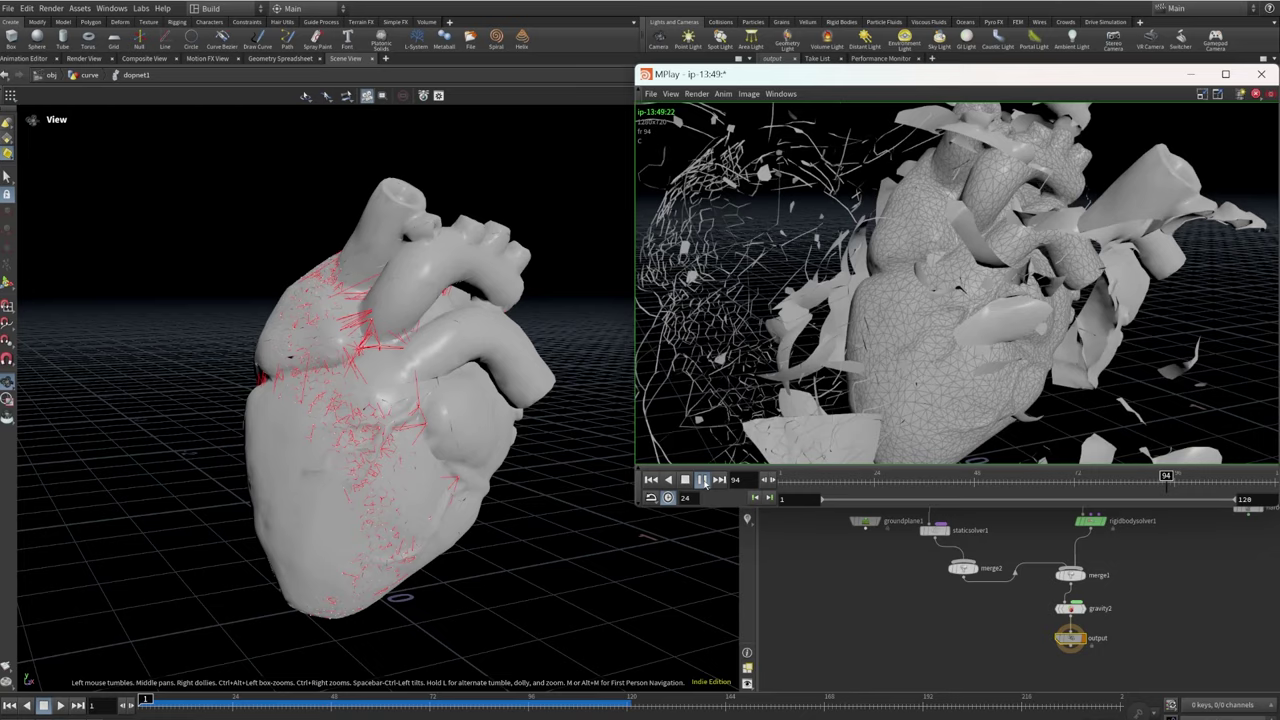
pyautogui.click(704, 482)
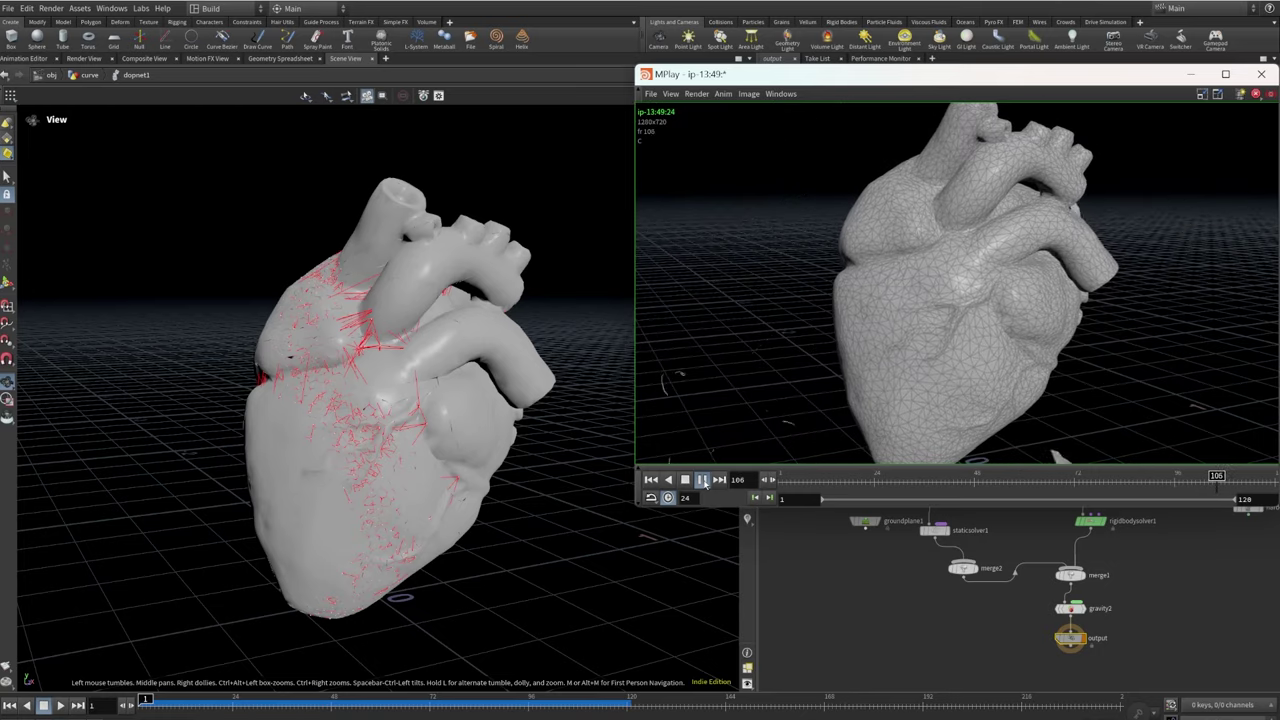
pyautogui.click(1190, 74)
# Go up to the curve network, inspect the transformpieces1 settings and find dopnet1 again
pyautogui.press('u')
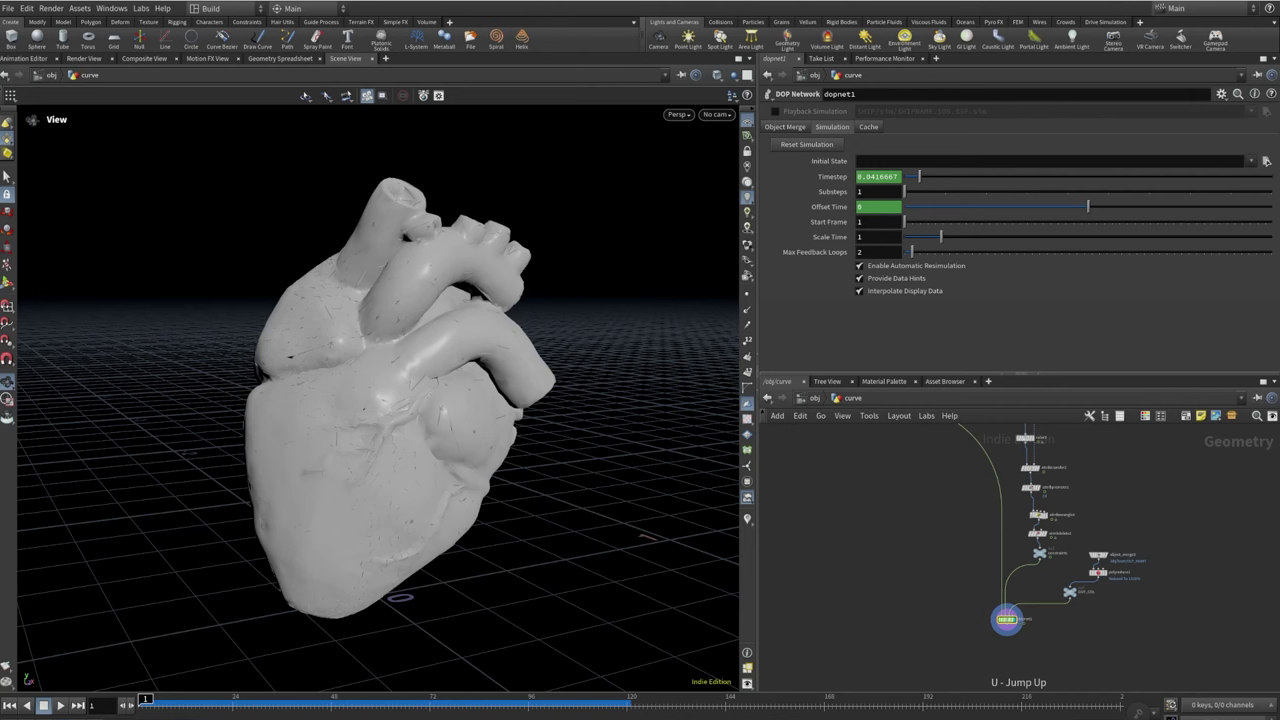
pyautogui.scroll(4, 931, 580)
pyautogui.click(891, 650)
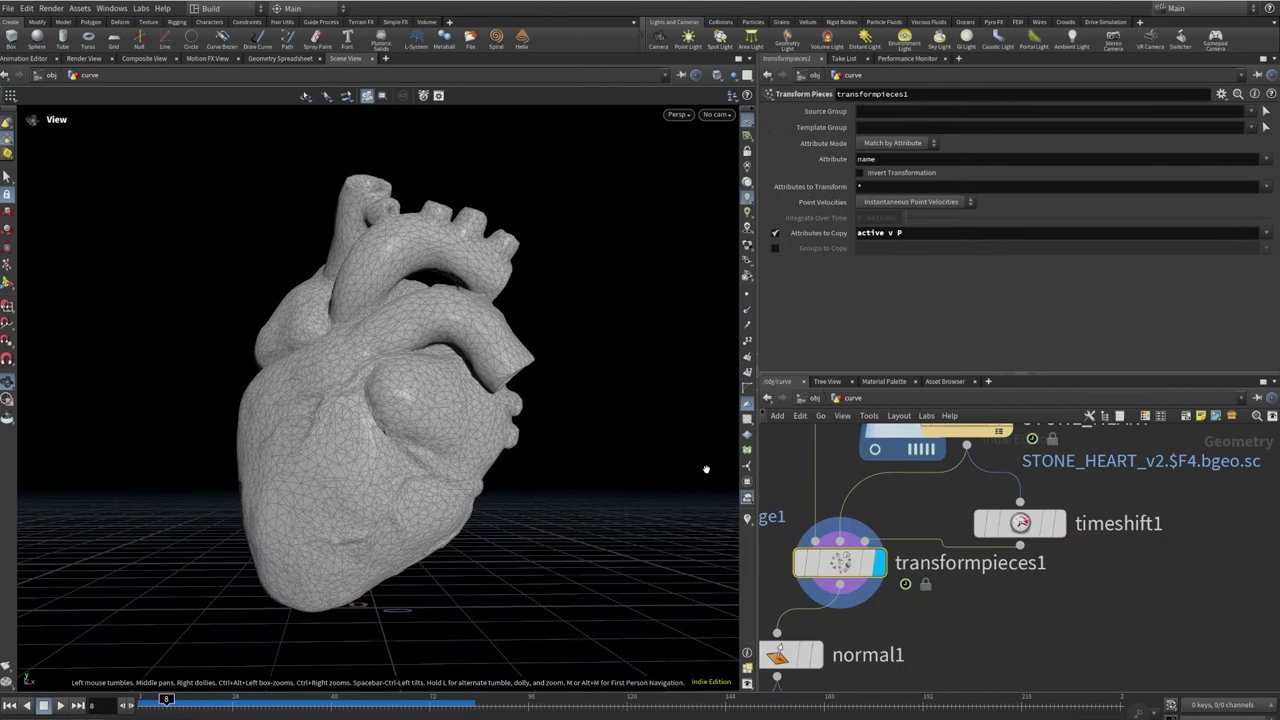
pyautogui.press('h')
pyautogui.scroll(5, 930, 632)
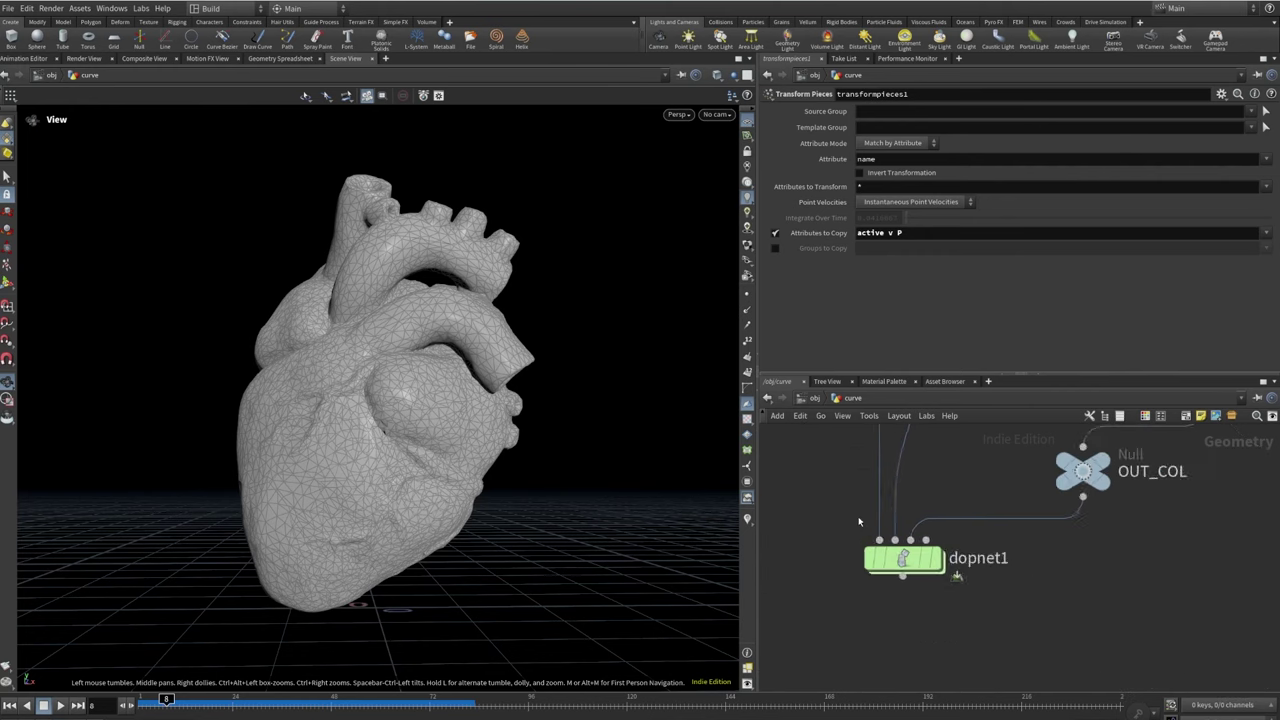
pyautogui.scroll(-3, 922, 576)
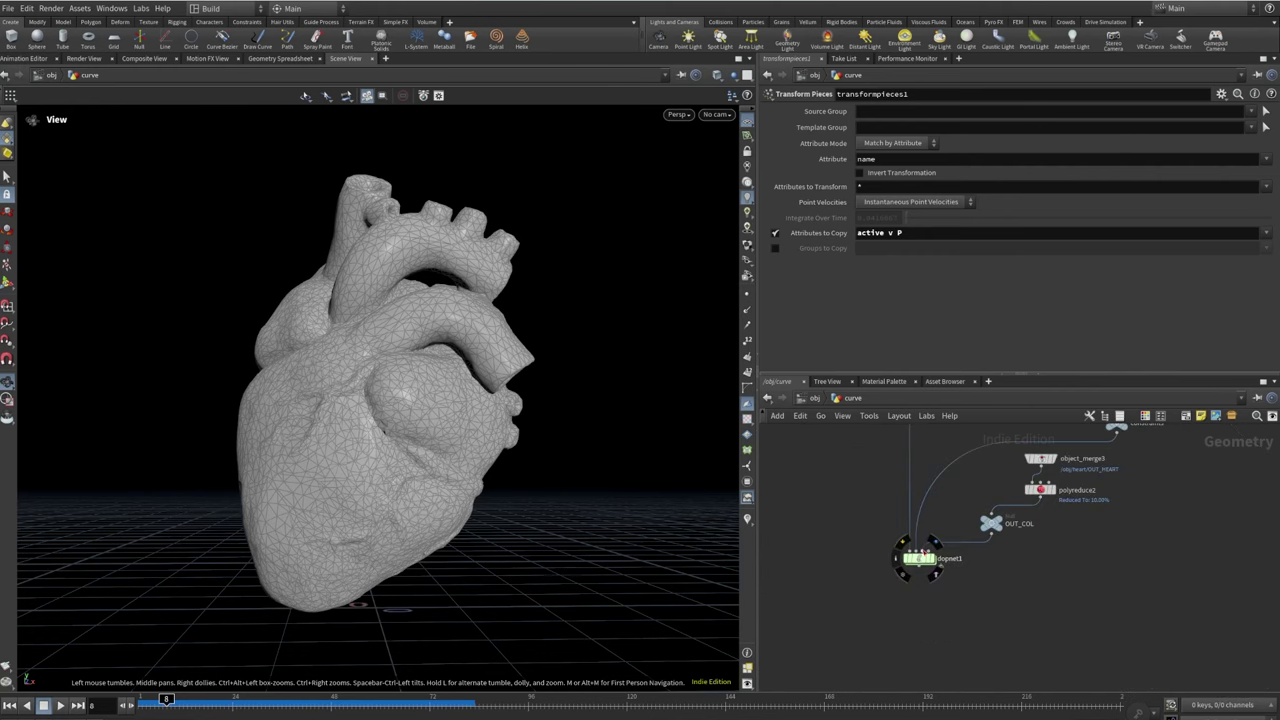
# Inspect the dopimport1 settings: its DOP network, objects, import style and transfer attributes
pyautogui.moveTo(960, 480); pyautogui.dragTo(983, 539, button='middle')
pyautogui.scroll(3, 983, 539)
pyautogui.scroll(5, 960, 540)
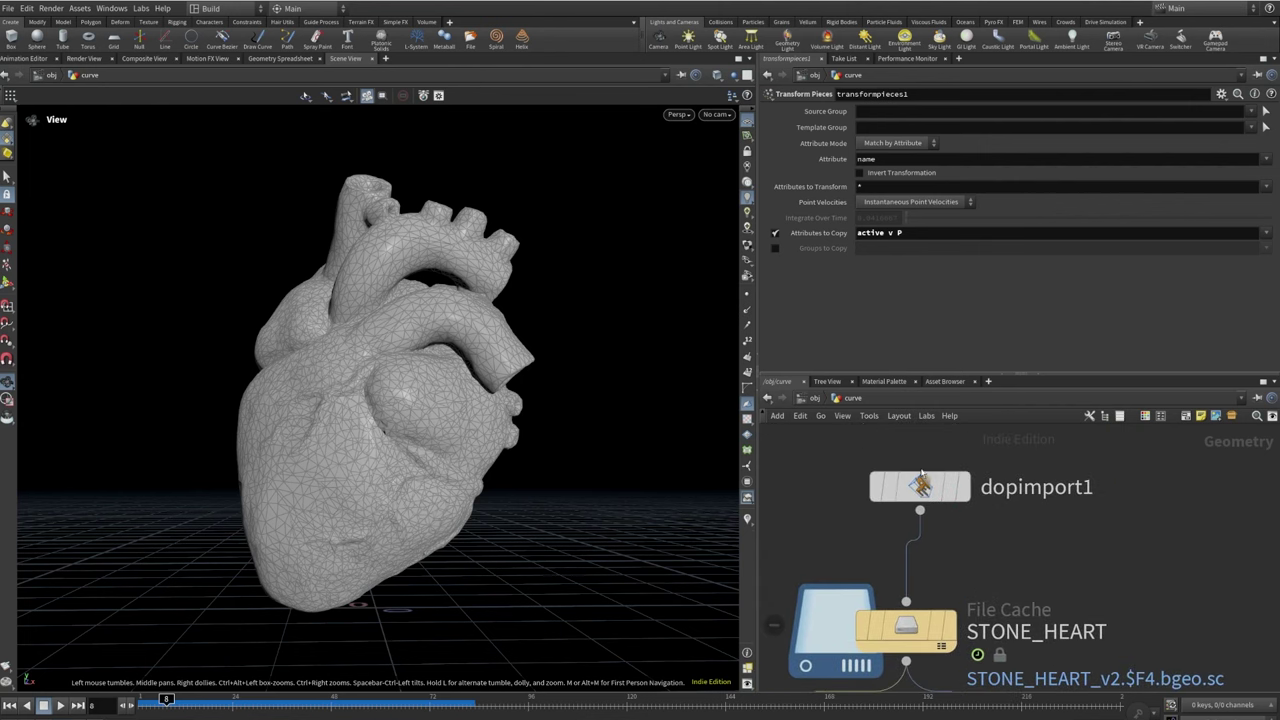
pyautogui.click(919, 482)
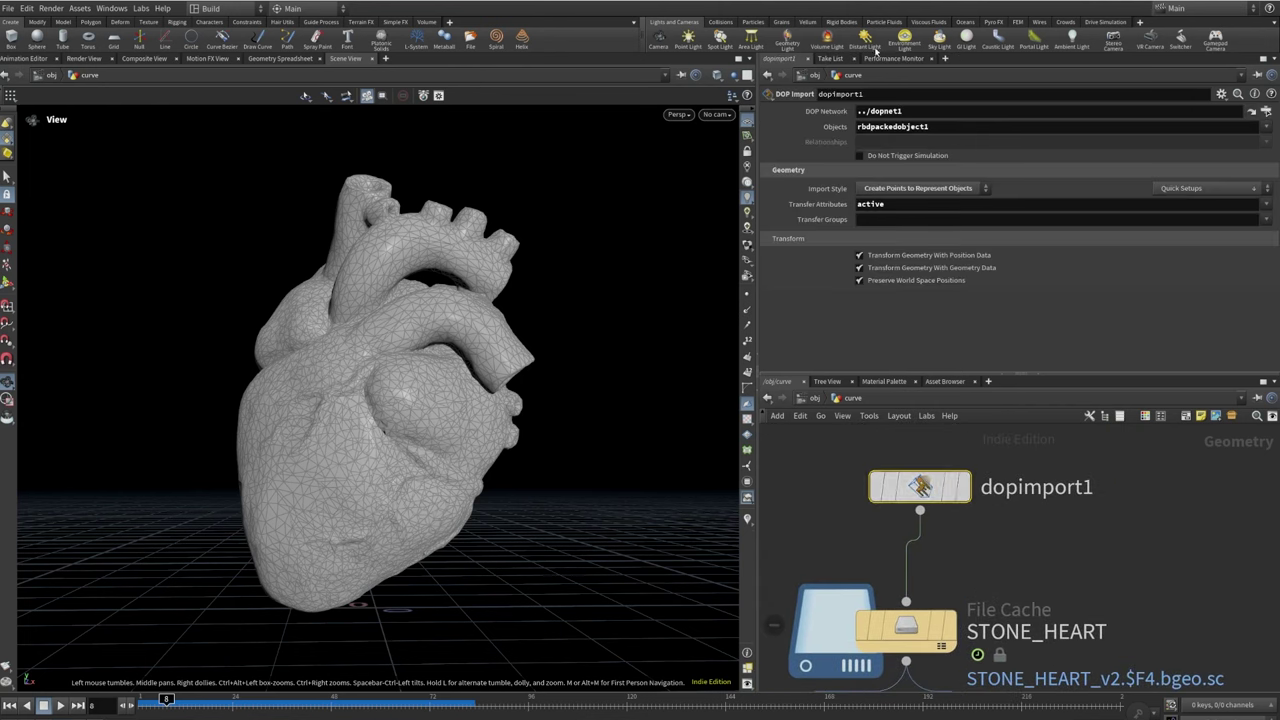
pyautogui.moveTo(874, 107); pyautogui.dragTo(845, 99)
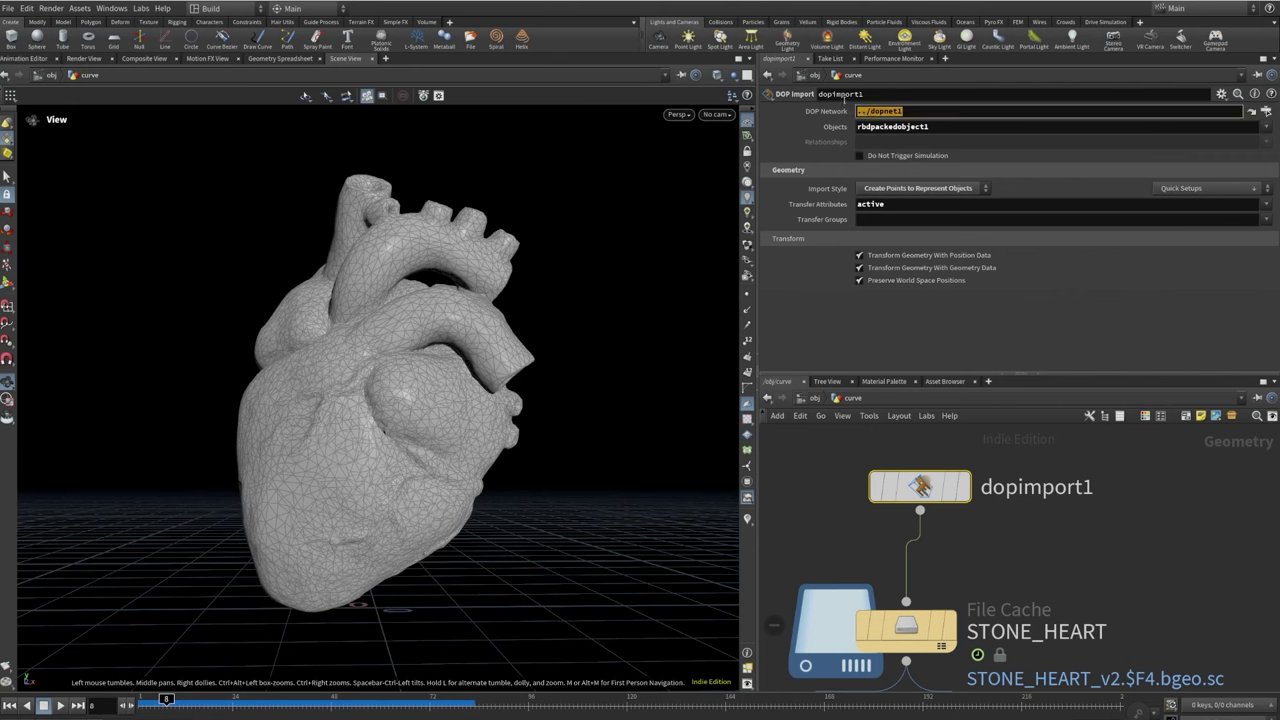
pyautogui.doubleClick(949, 128)
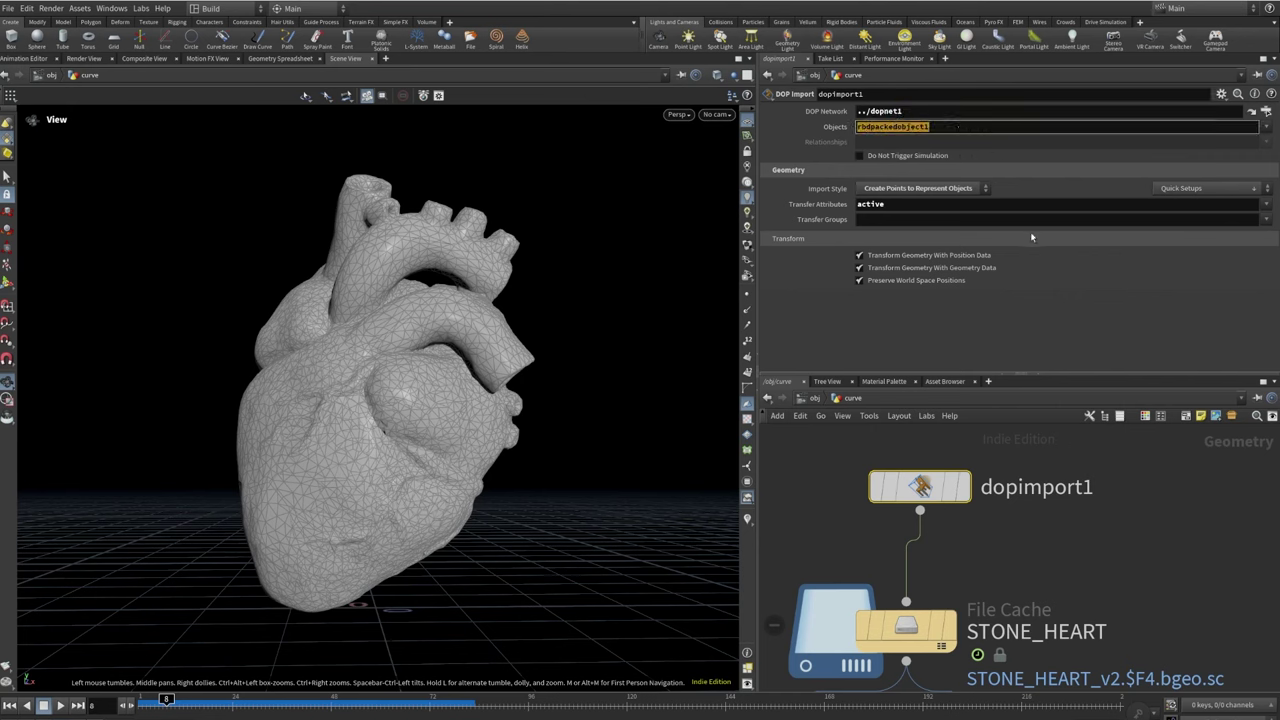
pyautogui.click(930, 189)
pyautogui.click(930, 195)
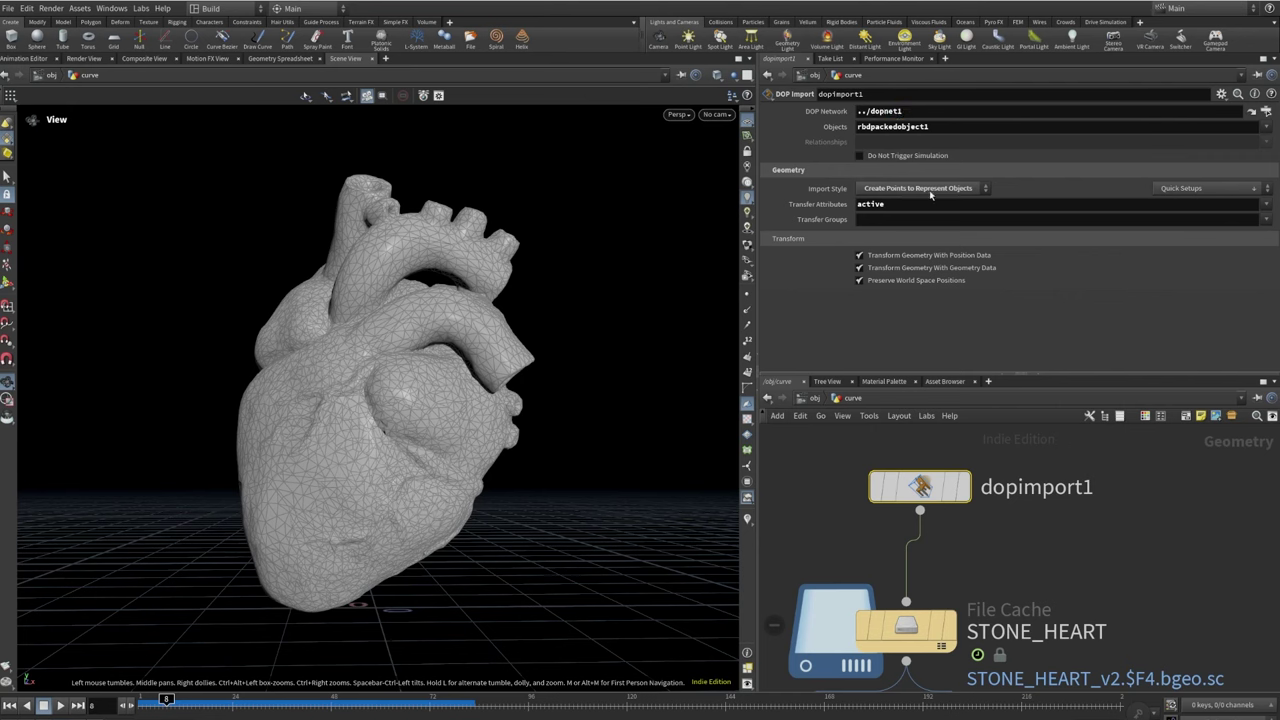
pyautogui.press('Return')
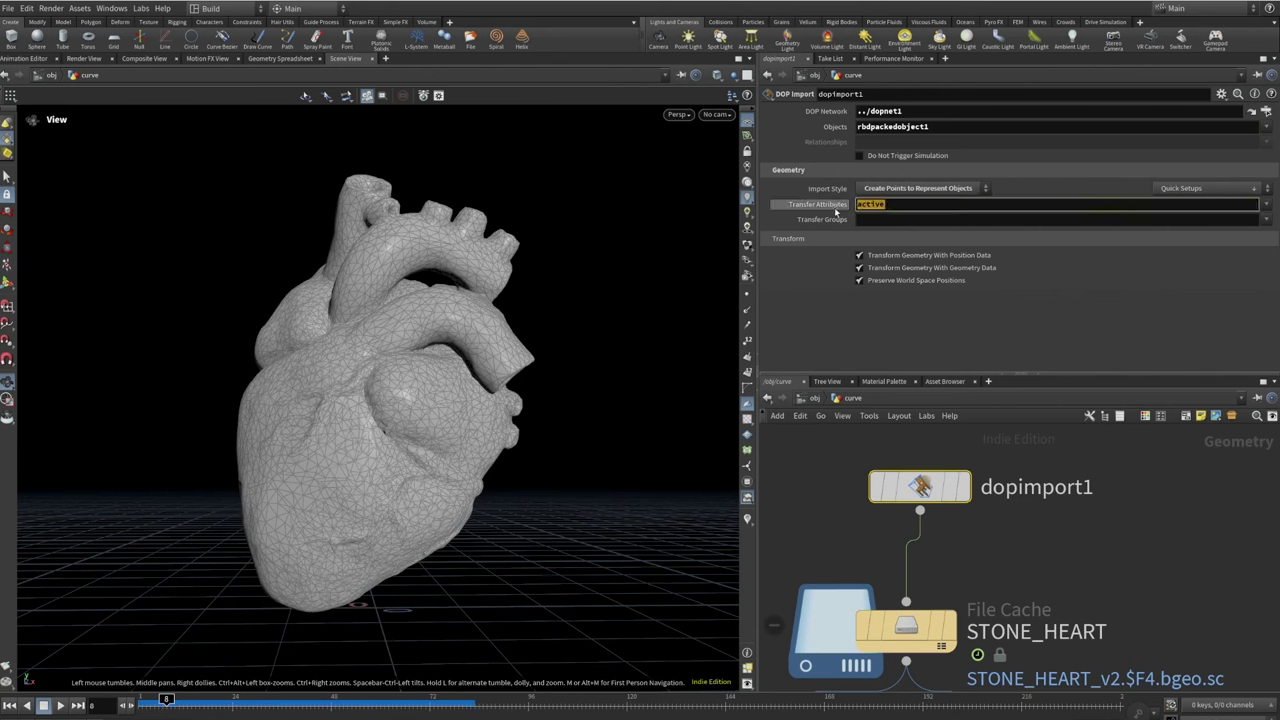
# Display the STONE_HEART file cache points and return the timeline to frame 1
pyautogui.scroll(-3, 1010, 510)
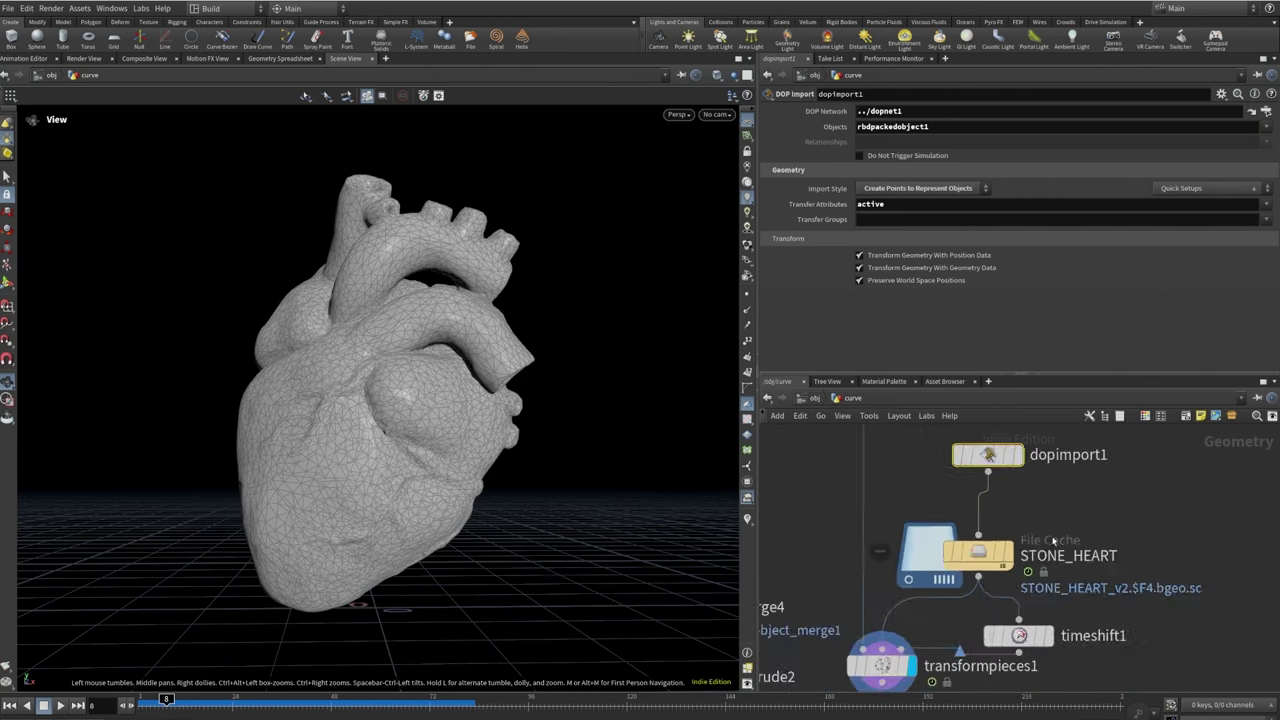
pyautogui.scroll(3, 1050, 548)
pyautogui.click(1048, 548)
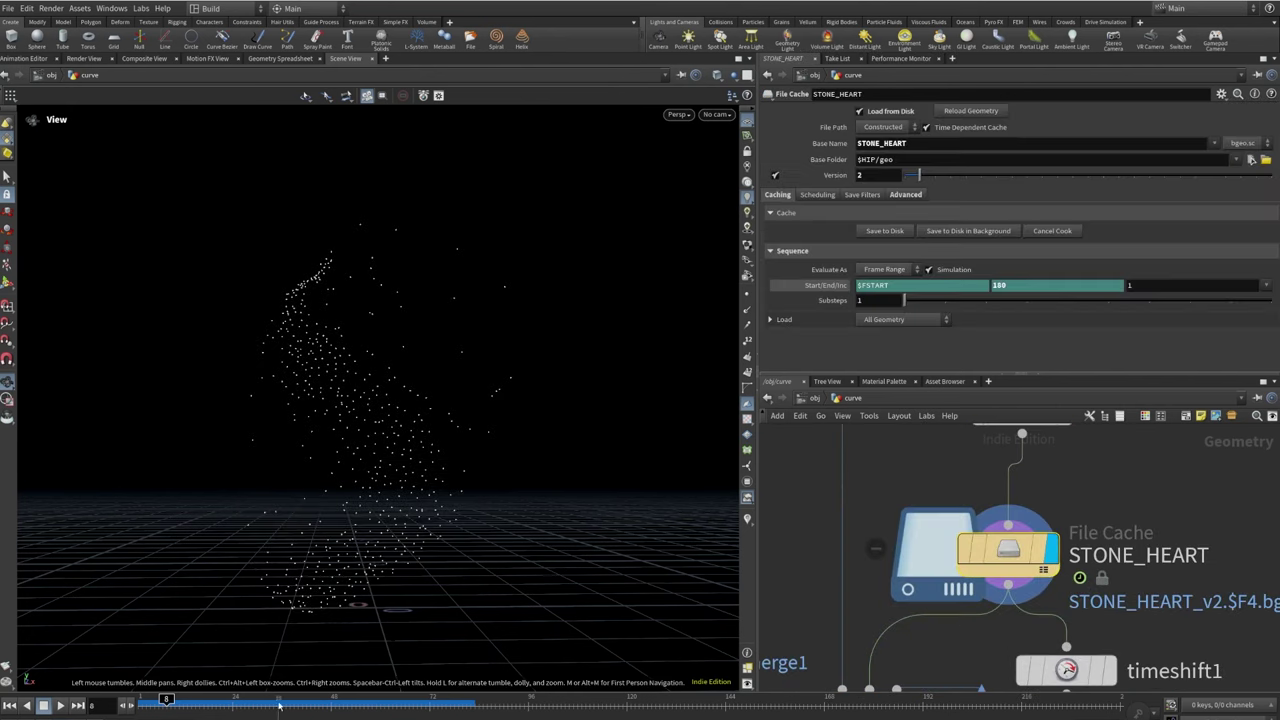
pyautogui.moveTo(178, 703); pyautogui.dragTo(140, 690)
pyautogui.moveTo(980, 656); pyautogui.dragTo(1080, 516, button='middle')
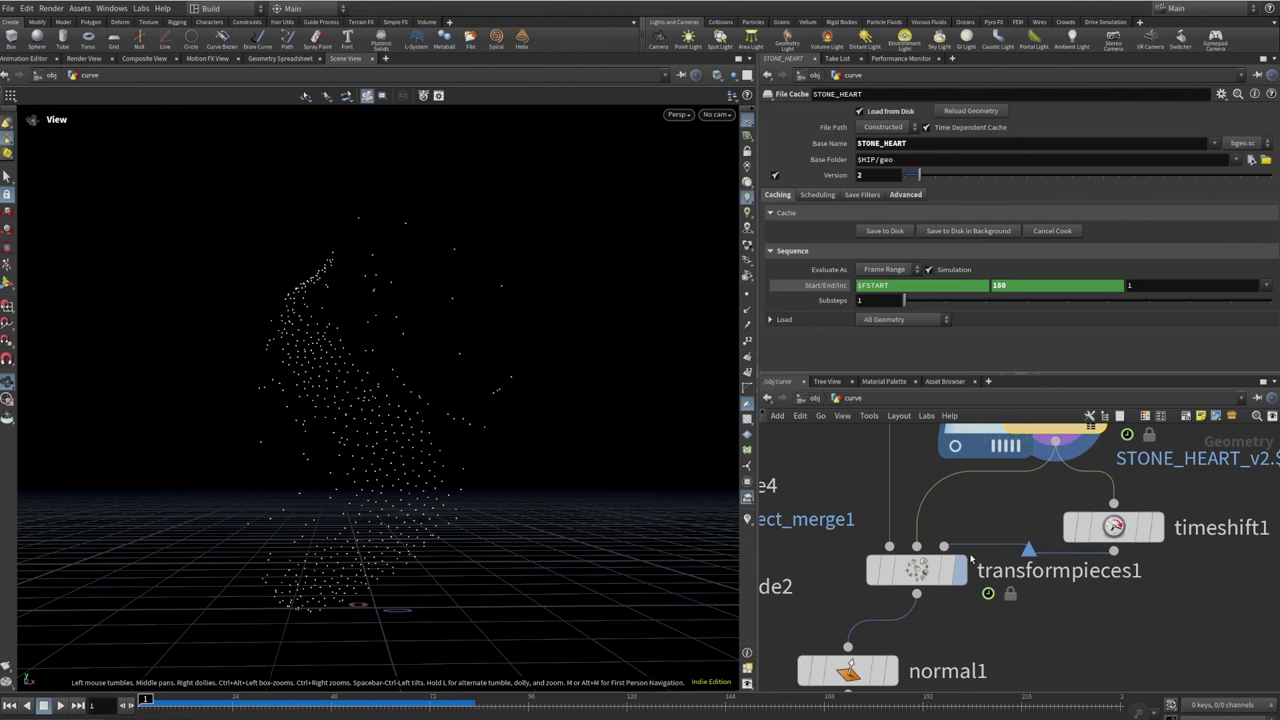
# Display transformpieces1 and examine the nodes connected to its inputs, including STONE_HEART and timeshift1
pyautogui.click(986, 516)
pyautogui.click(910, 566)
pyautogui.scroll(-5, 915, 563)
pyautogui.scroll(5, 918, 560)
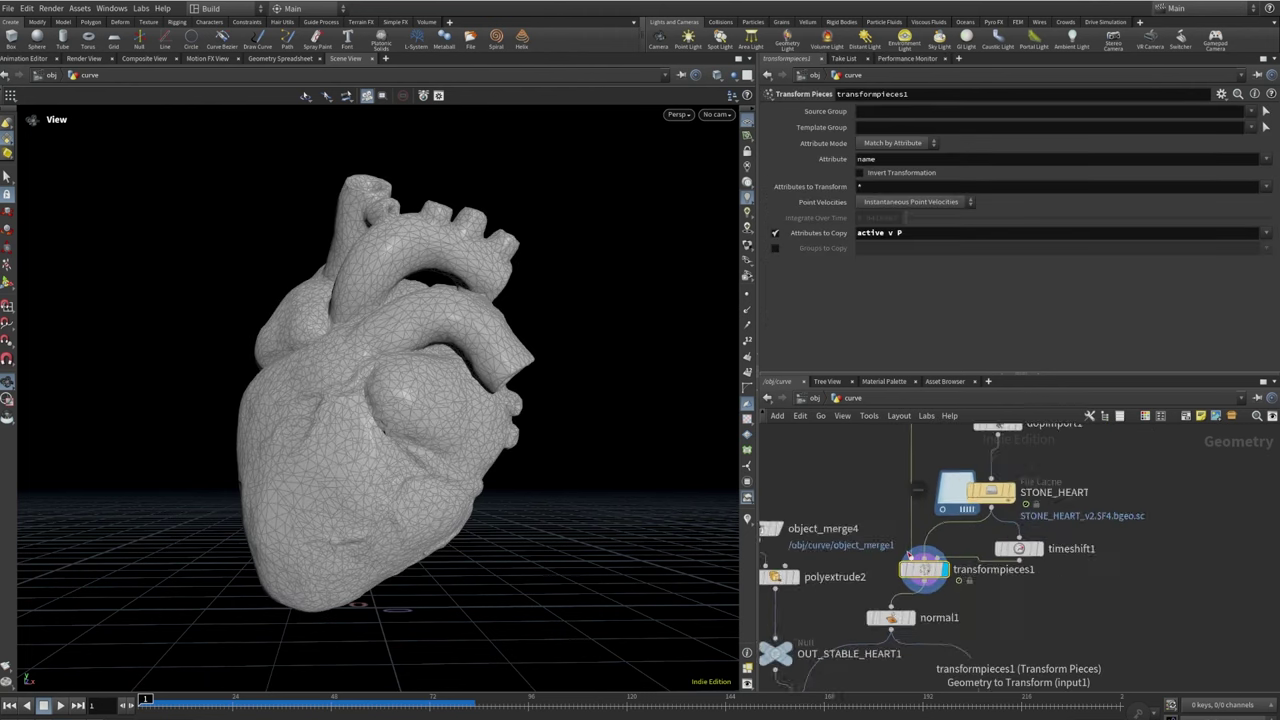
pyautogui.scroll(-6, 898, 520)
pyautogui.moveTo(897, 443); pyautogui.dragTo(960, 620, button='middle')
pyautogui.scroll(5, 960, 600)
pyautogui.scroll(-5, 850, 631)
pyautogui.moveTo(850, 631); pyautogui.dragTo(850, 525, button='middle')
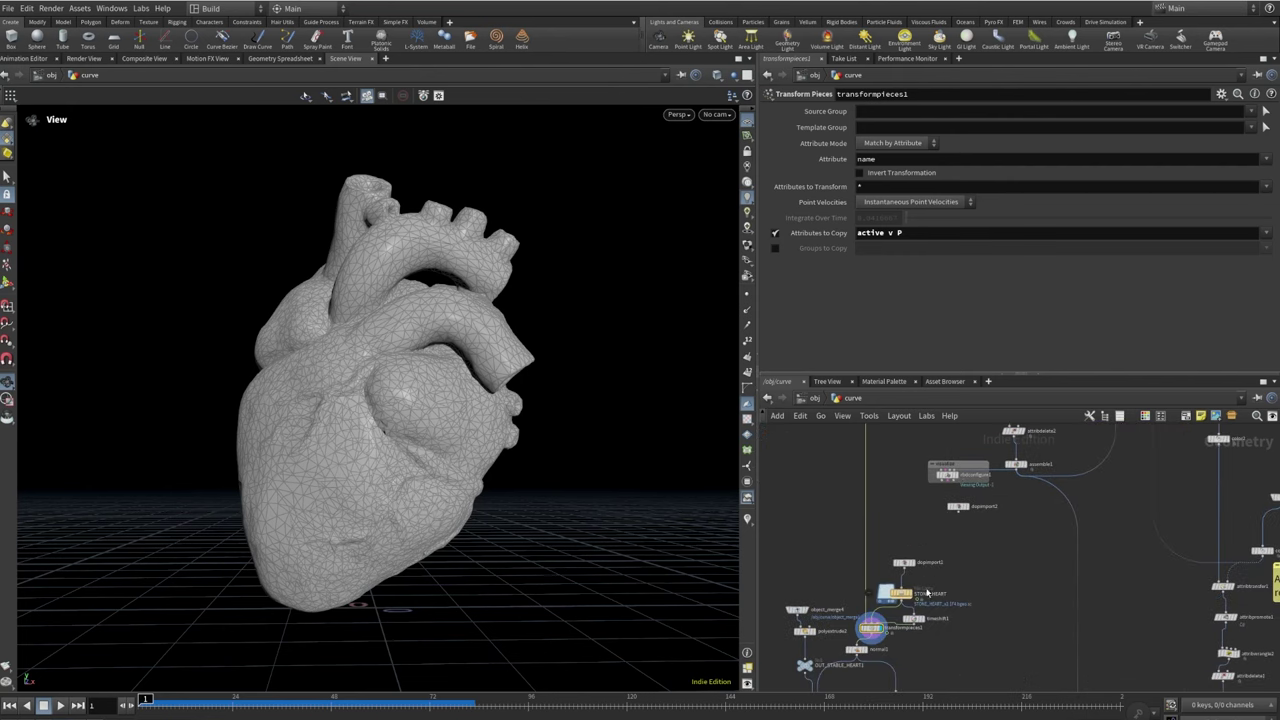
pyautogui.moveTo(800, 620); pyautogui.dragTo(886, 520, button='middle')
pyautogui.scroll(5, 884, 526)
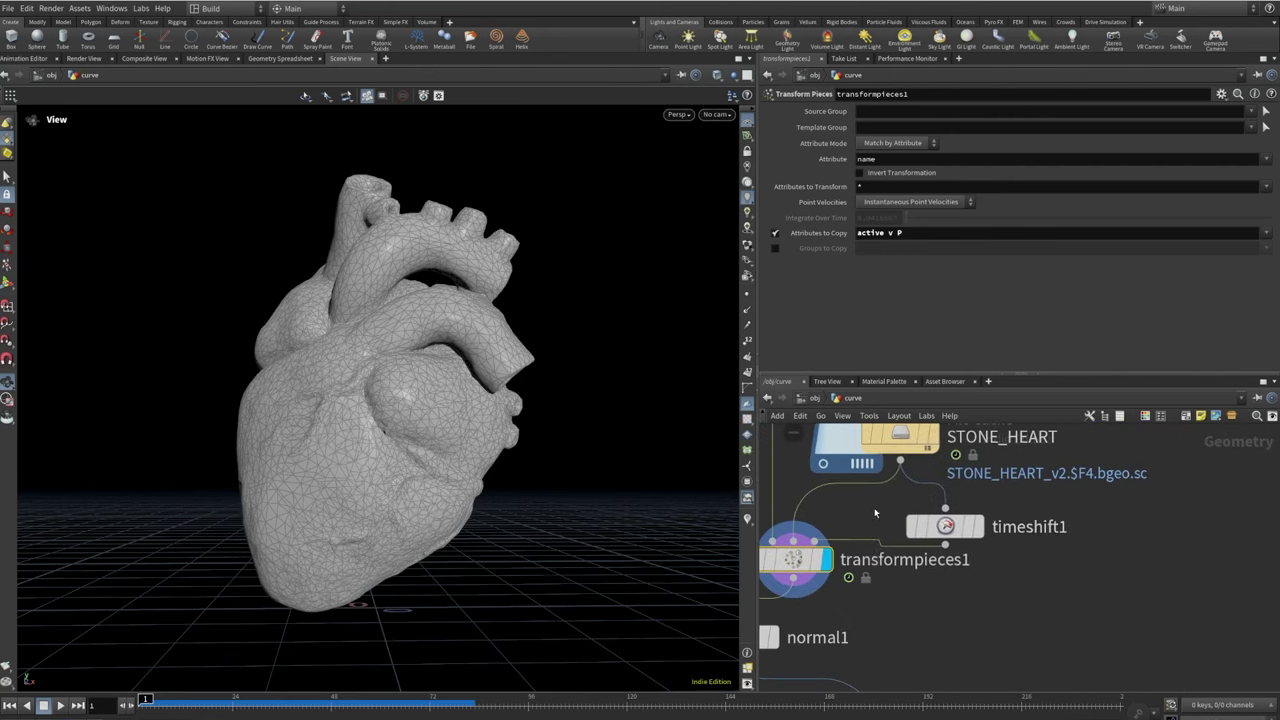
# Scrub the transformed heart pieces to frame 91 and return to frame 1
pyautogui.scroll(2, 884, 526)
pyautogui.press('Up')
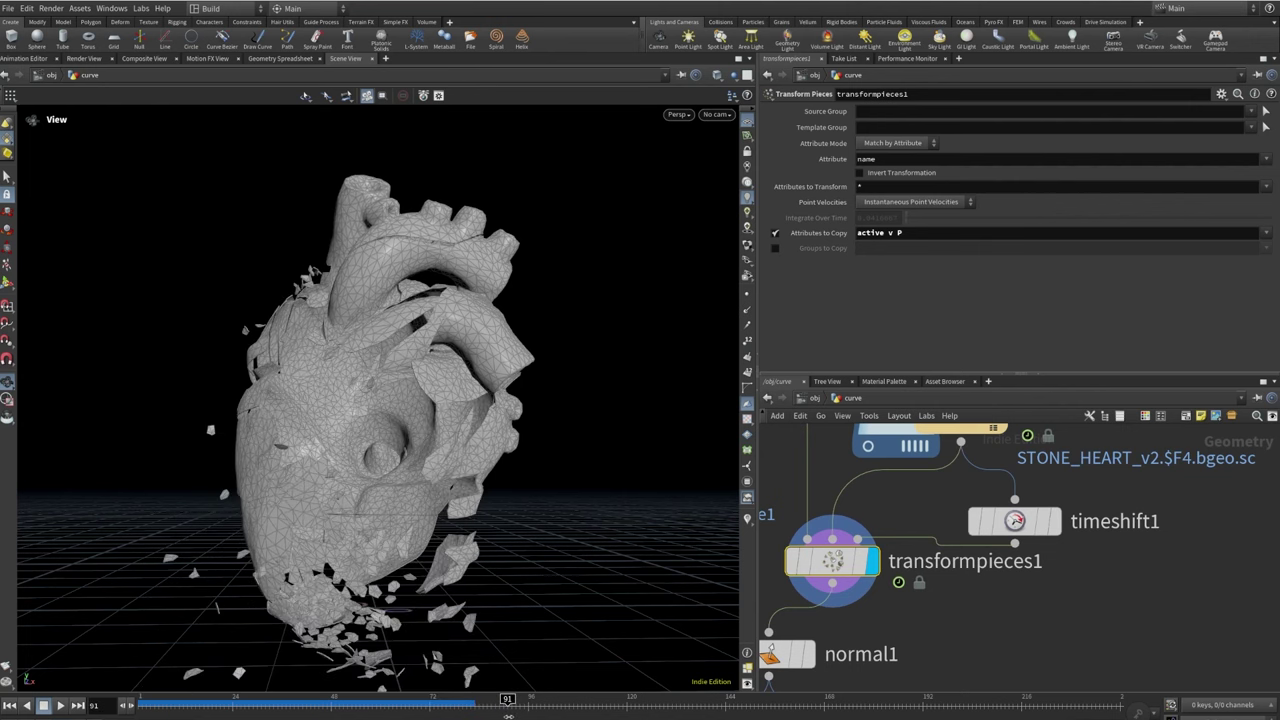
pyautogui.click(163, 699)
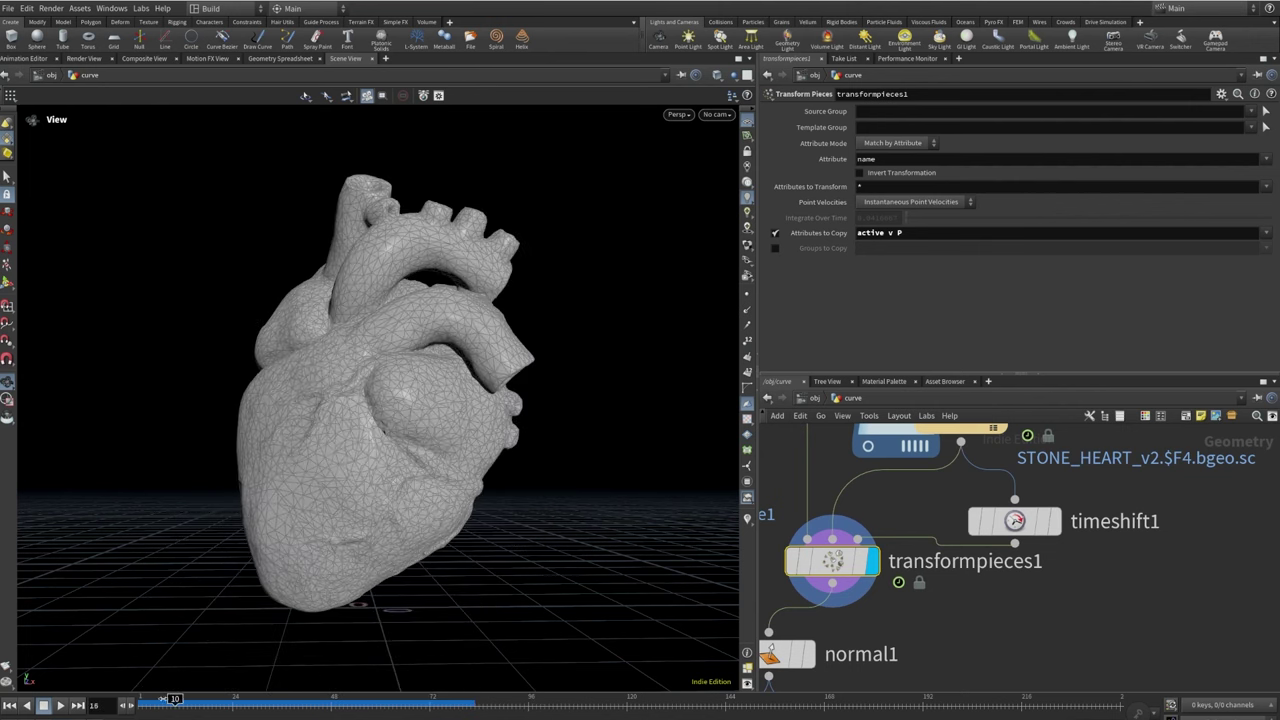
pyautogui.click(145, 699)
# Display the normal1 node below transformpieces1 and look at its settings
pyautogui.scroll(-3, 1000, 600)
pyautogui.scroll(3, 1044, 627)
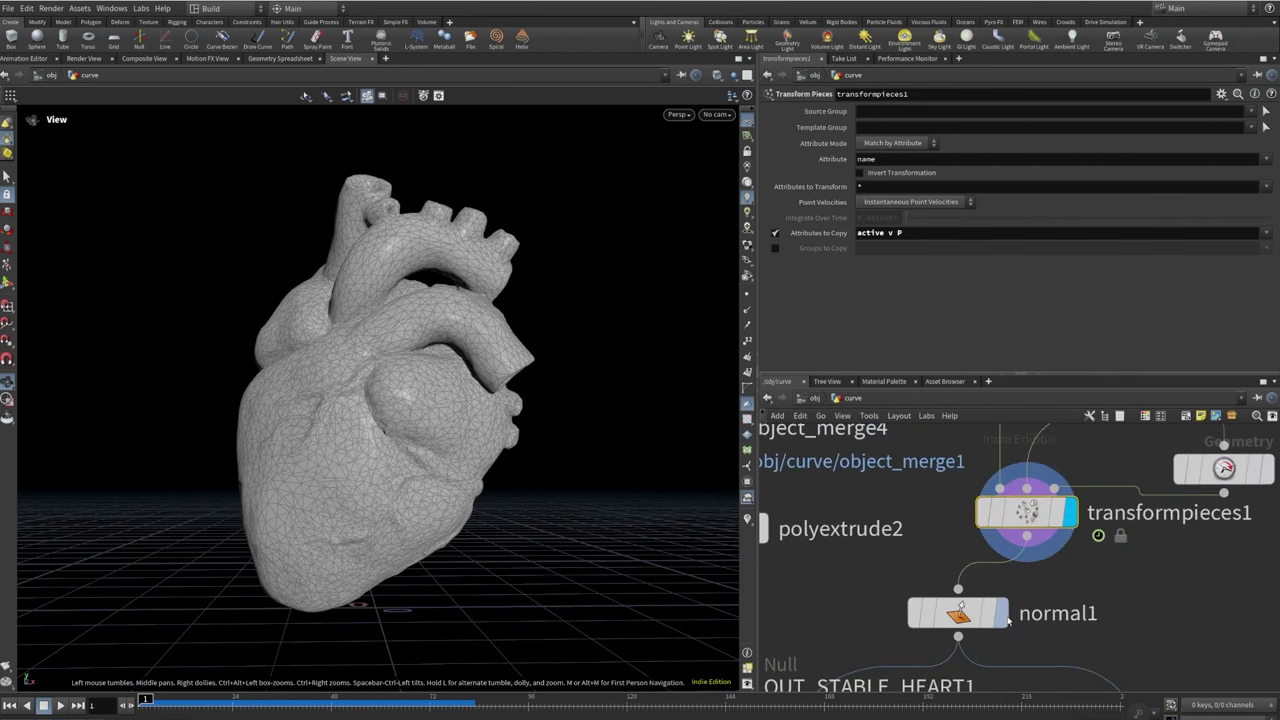
pyautogui.click(1004, 616)
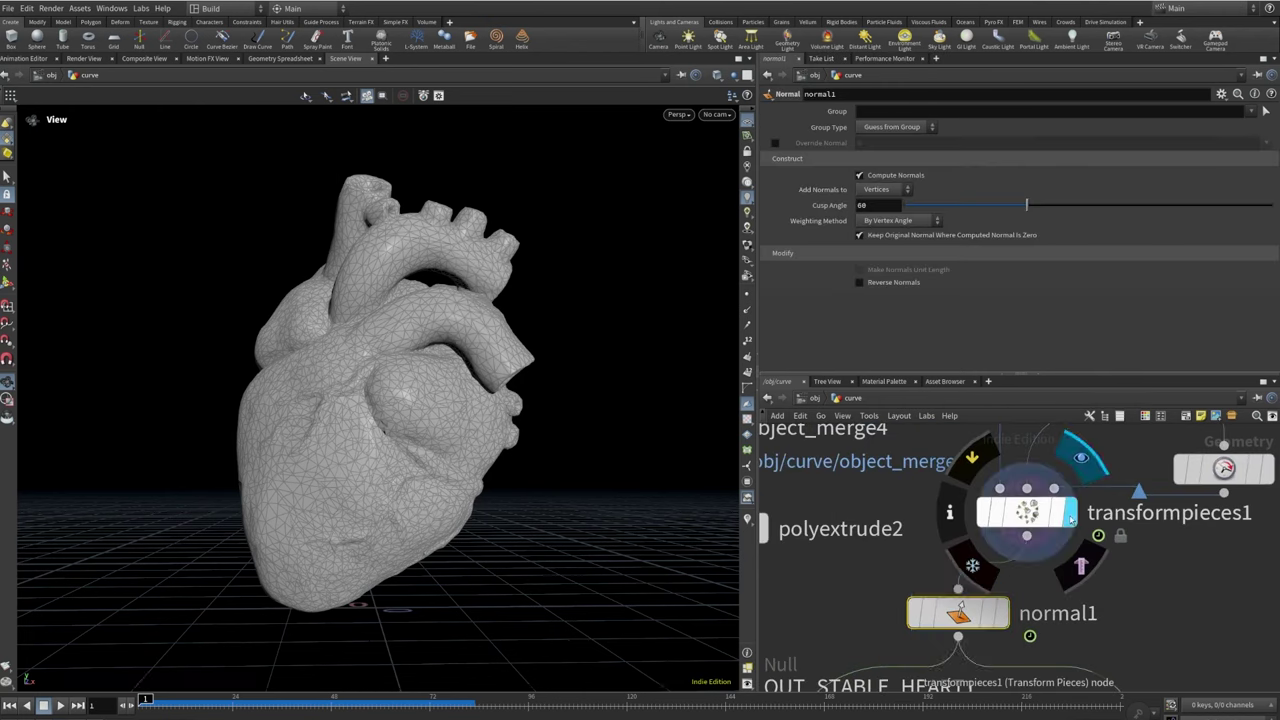
pyautogui.moveTo(1035, 567)
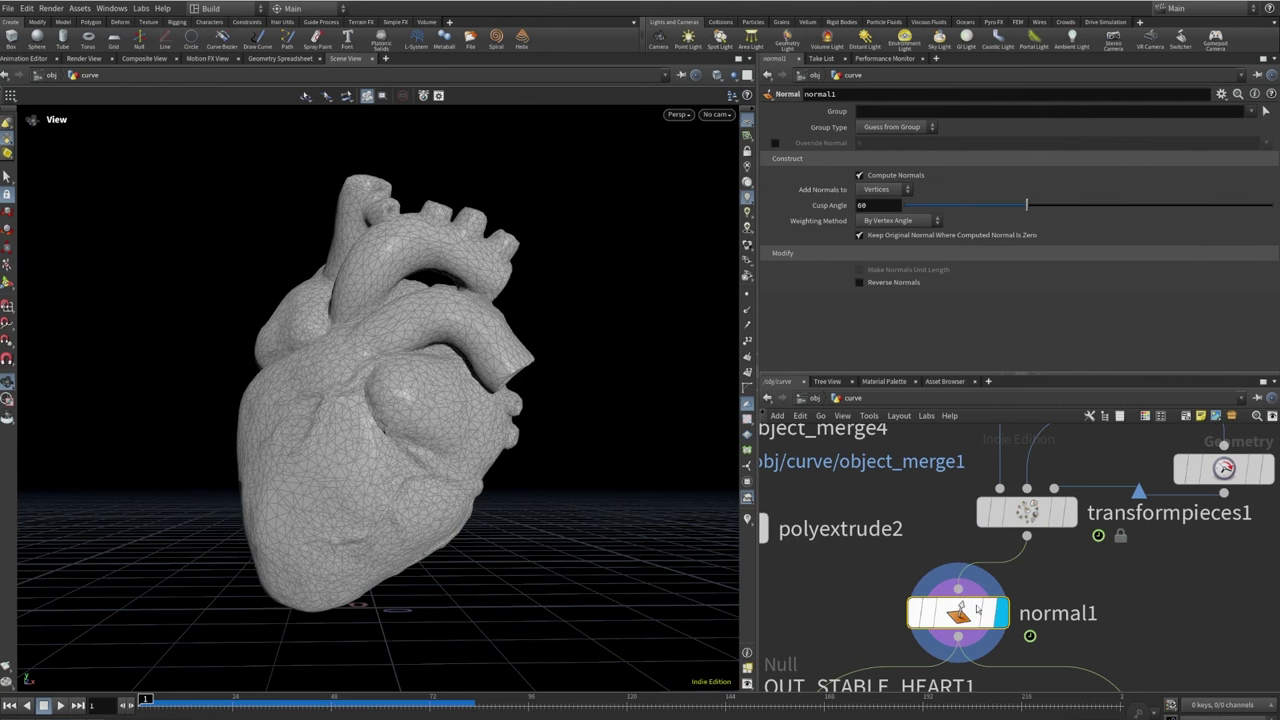
pyautogui.scroll(-4, 1005, 580)
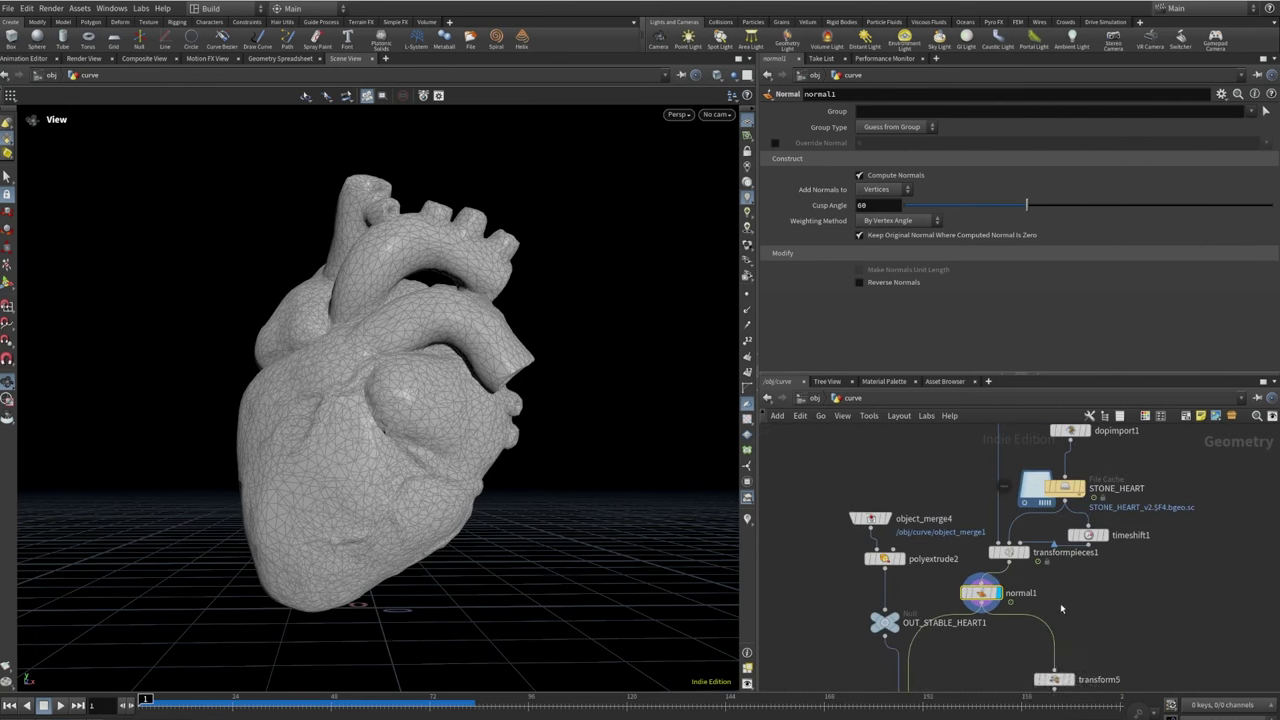
# Display switch1, preview its output around frame 30 from another angle, and return to frame 1
pyautogui.moveTo(875, 674); pyautogui.dragTo(913, 612, button='middle')
pyautogui.scroll(4, 983, 638)
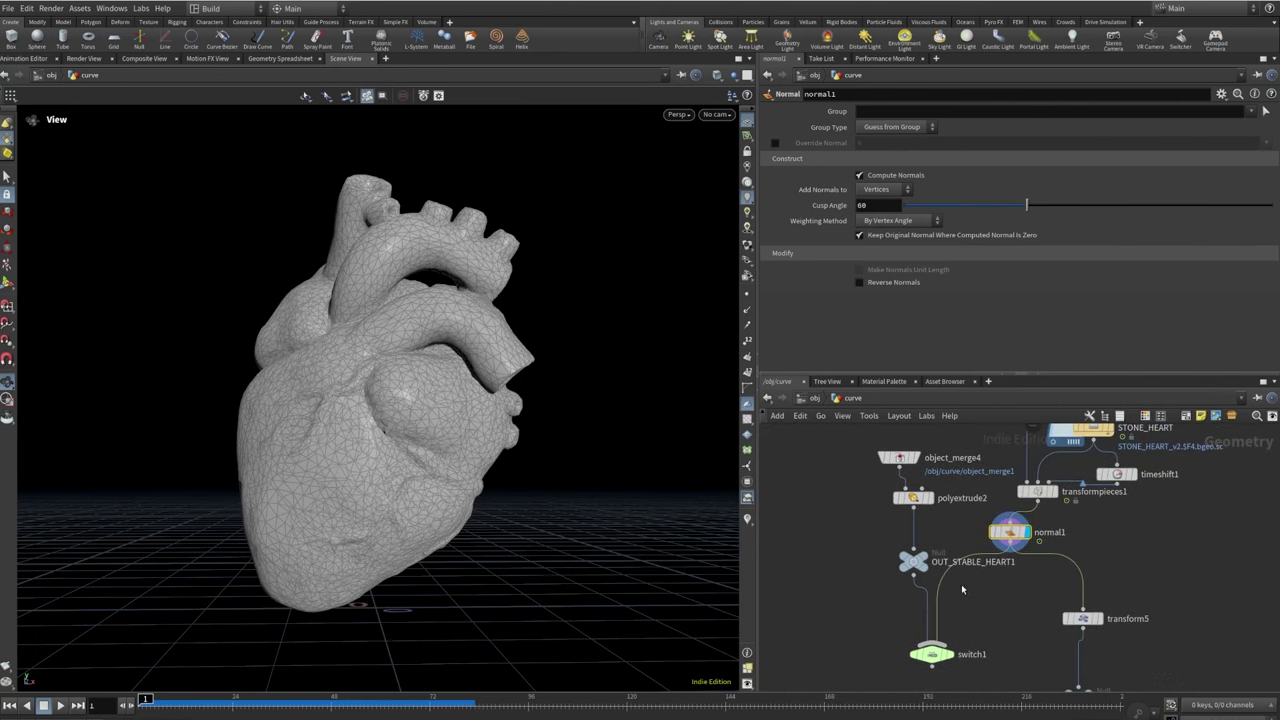
pyautogui.click(946, 654)
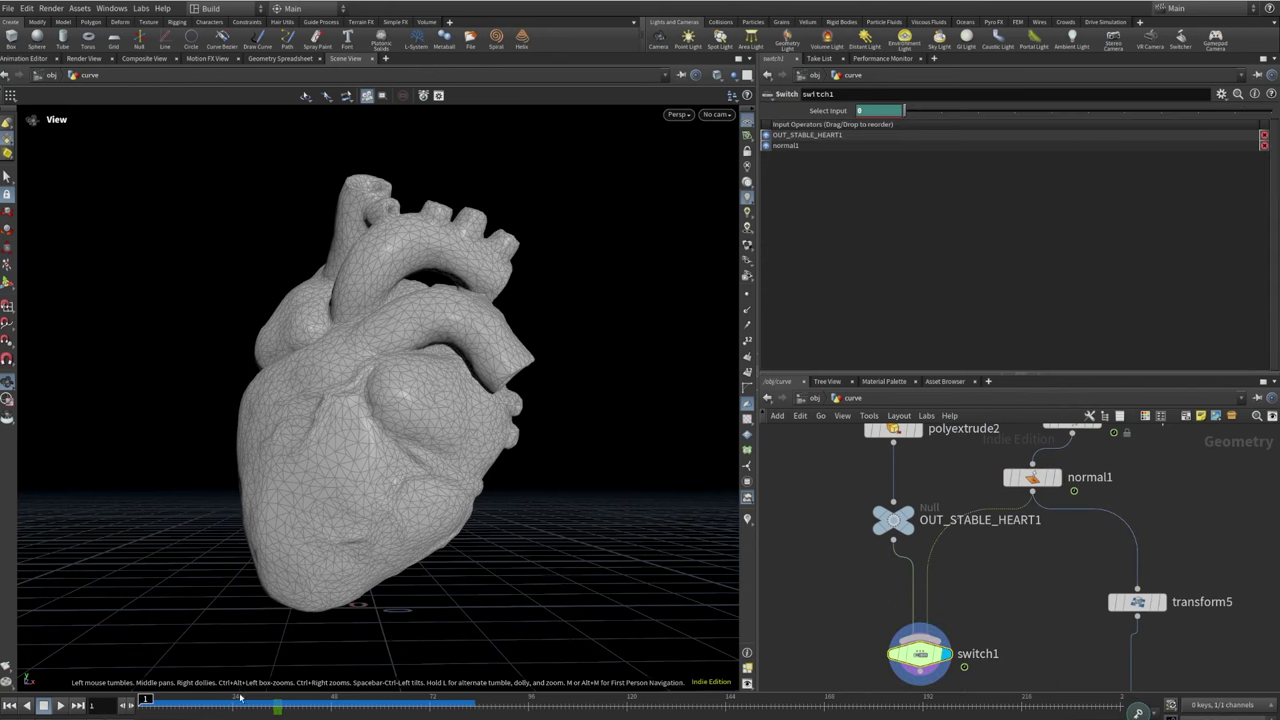
pyautogui.moveTo(156, 704); pyautogui.dragTo(257, 700)
pyautogui.moveTo(560, 430); pyautogui.dragTo(352, 481)
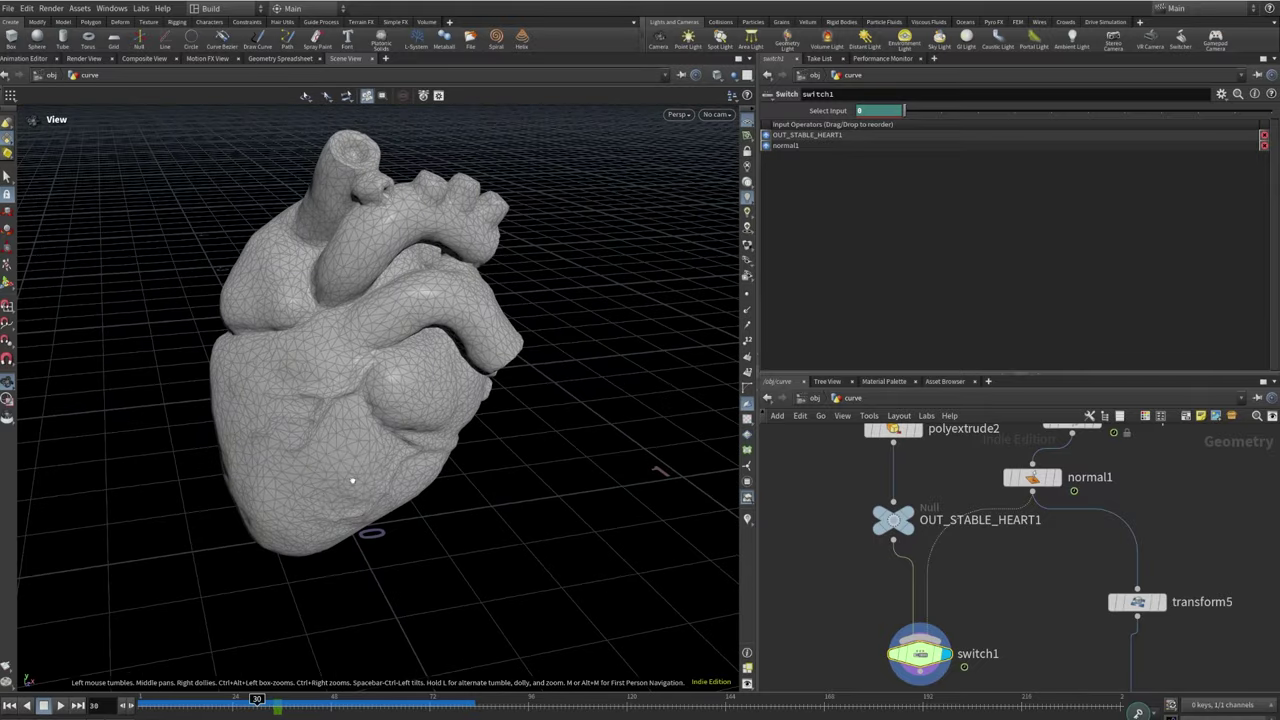
pyautogui.moveTo(257, 700)
pyautogui.mouseDown()
pyautogui.moveTo(320, 703)
pyautogui.moveTo(268, 704)
pyautogui.mouseUp()
pyautogui.click(144, 705)
pyautogui.scroll(-3, 1000, 600)
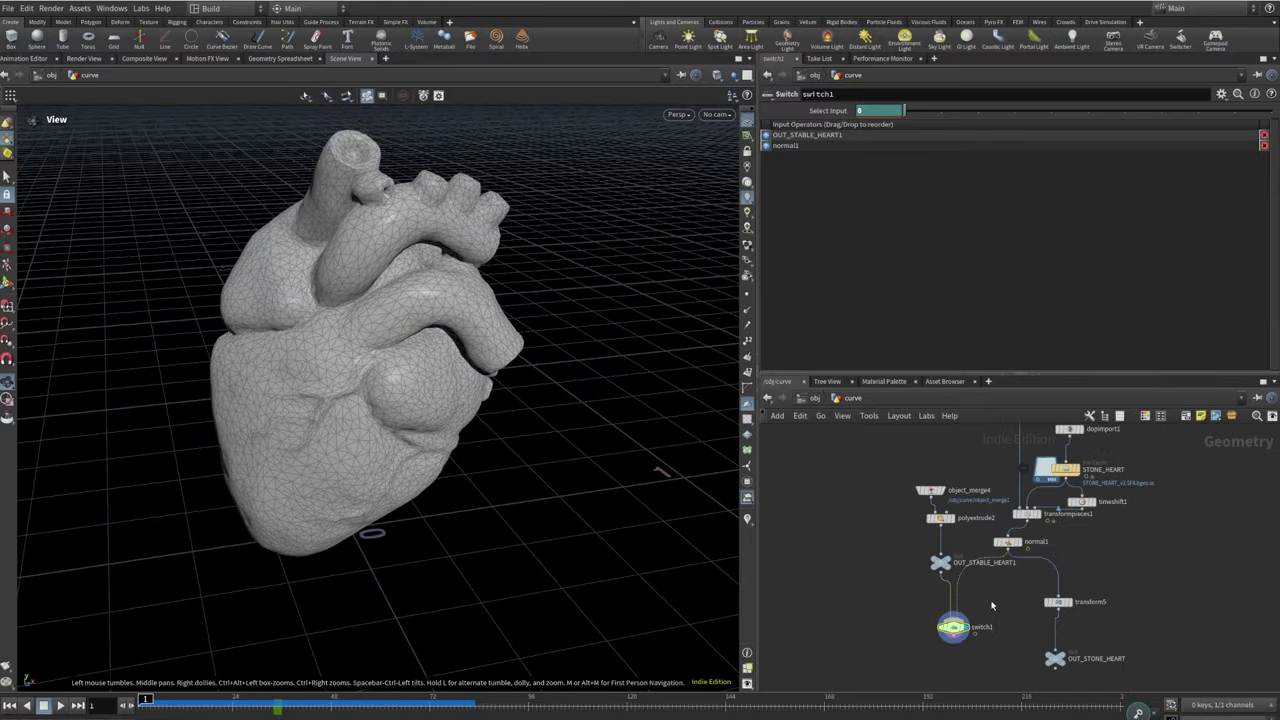
pyautogui.scroll(3, 1052, 622)
pyautogui.moveTo(980, 610)
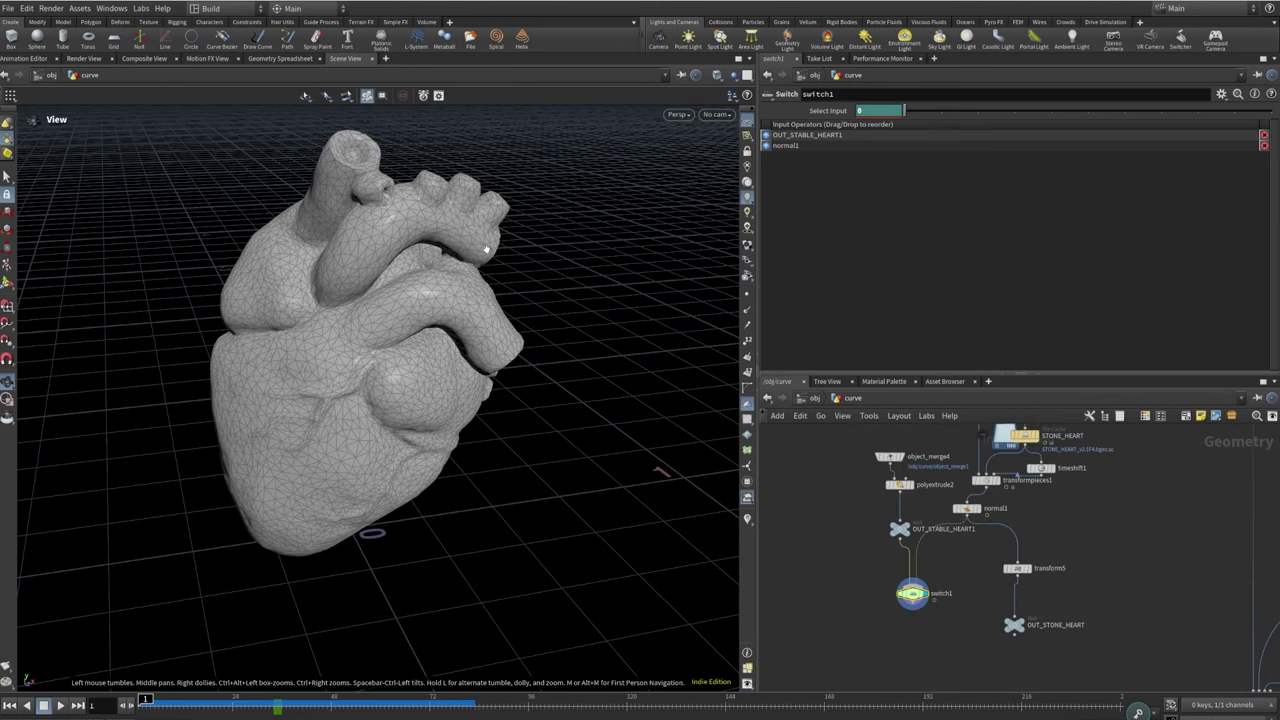
pyautogui.scroll(5, 998, 601)
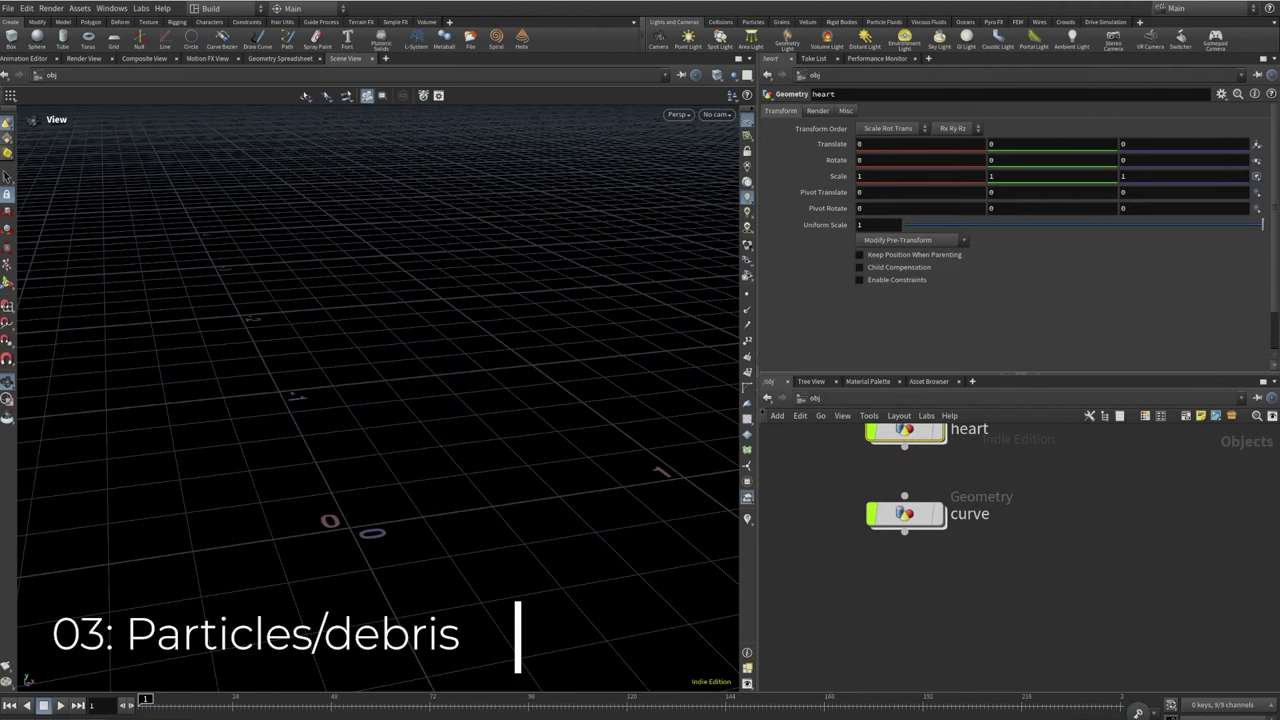
# Copy the dopimport1 node from inside the curve object and return to the object level
pyautogui.doubleClick(922, 510)
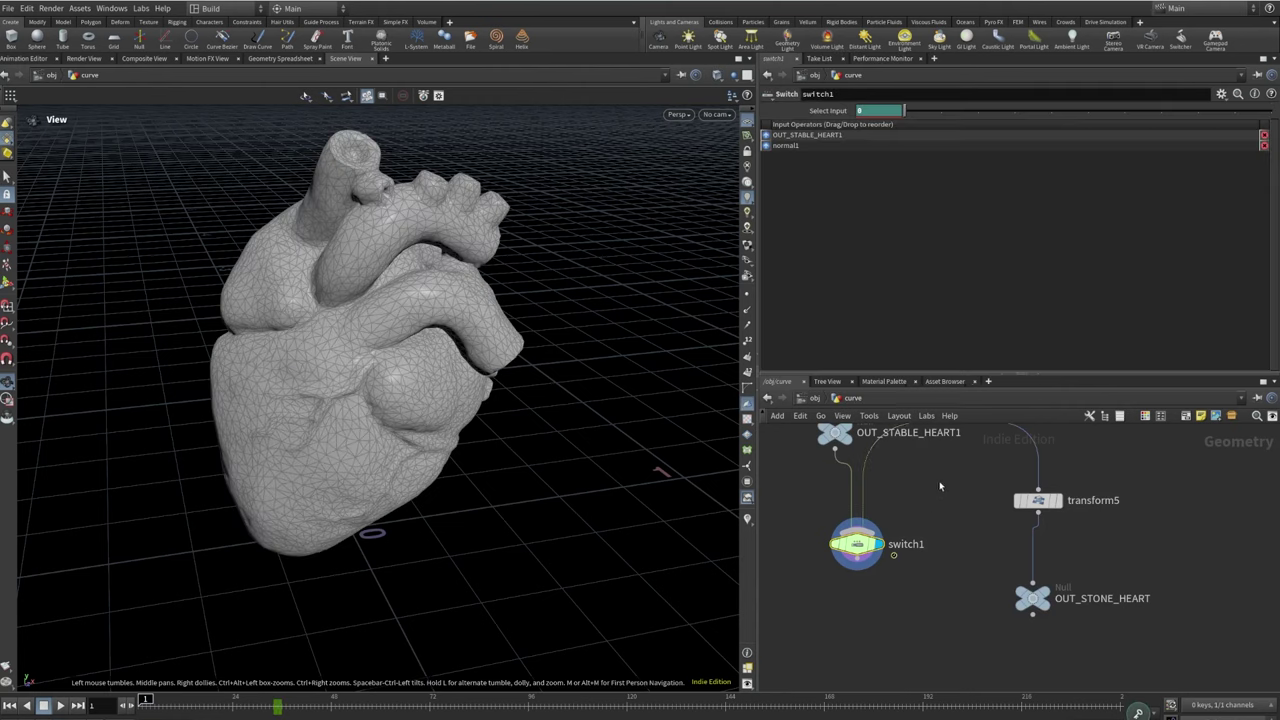
pyautogui.moveTo(941, 503); pyautogui.dragTo(949, 618, button='middle')
pyautogui.moveTo(1060, 350); pyautogui.dragTo(1057, 466, button='middle')
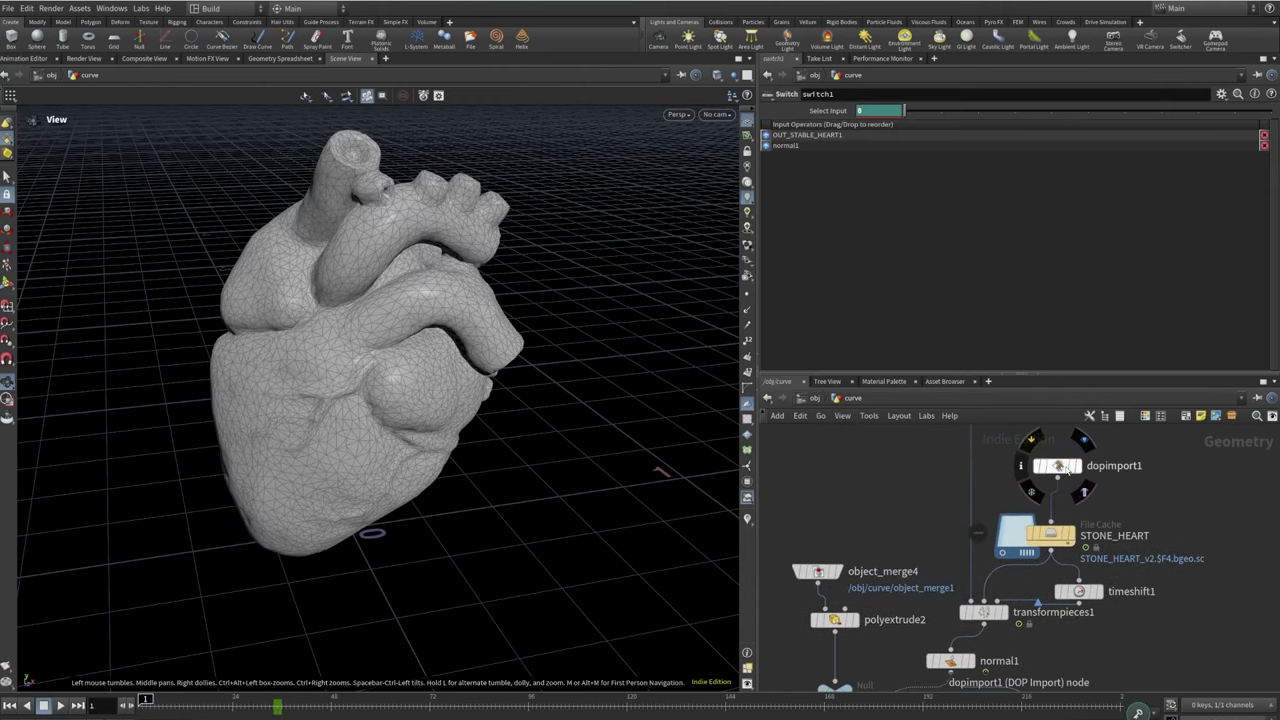
pyautogui.click(1060, 466)
pyautogui.press('u')
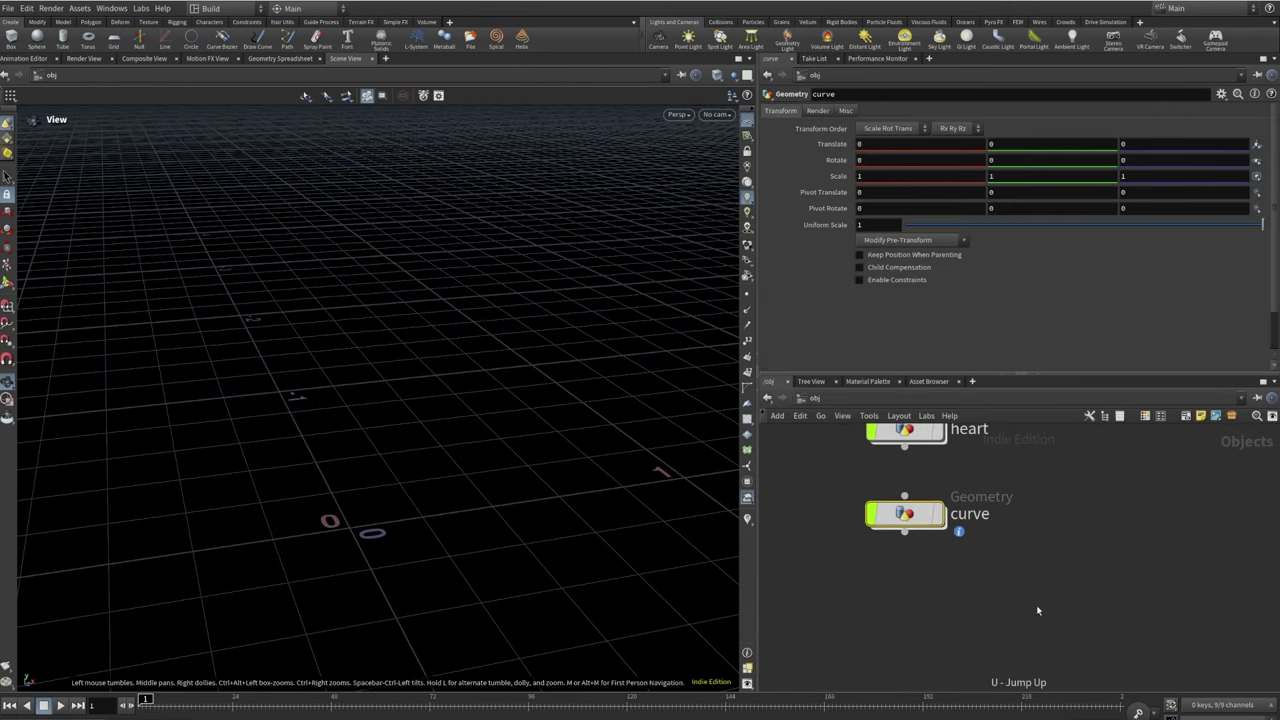
# Create a new Geometry object below curve and name it sparkles
pyautogui.press('Tab')
pyautogui.write('geo')
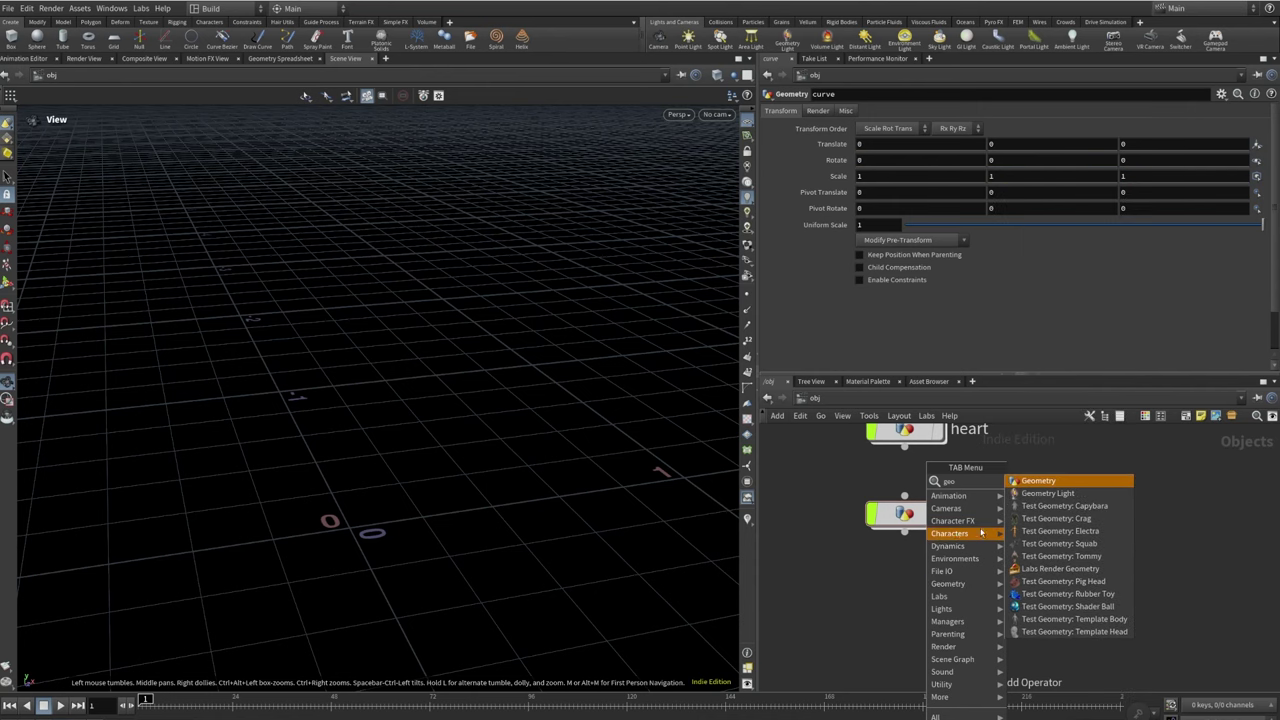
pyautogui.click(1015, 482)
pyautogui.click(911, 592)
pyautogui.doubleClick(968, 597)
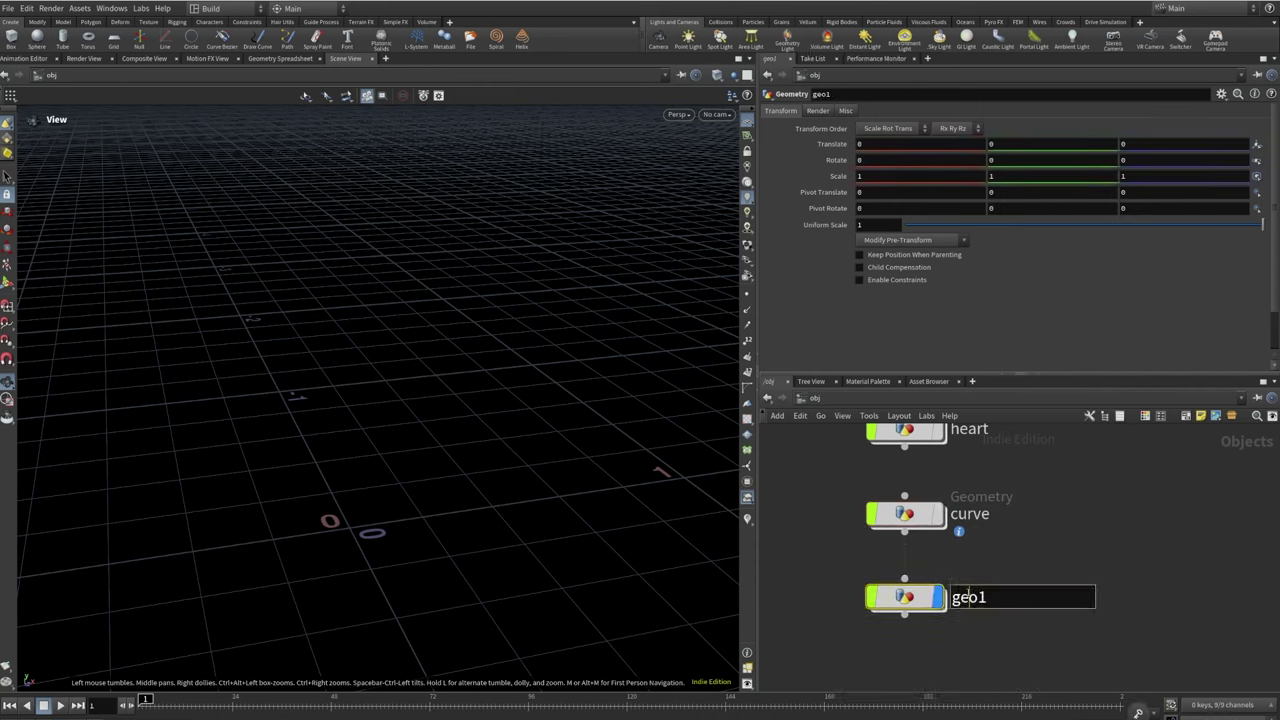
pyautogui.write('sparkles')
pyautogui.press('Return')
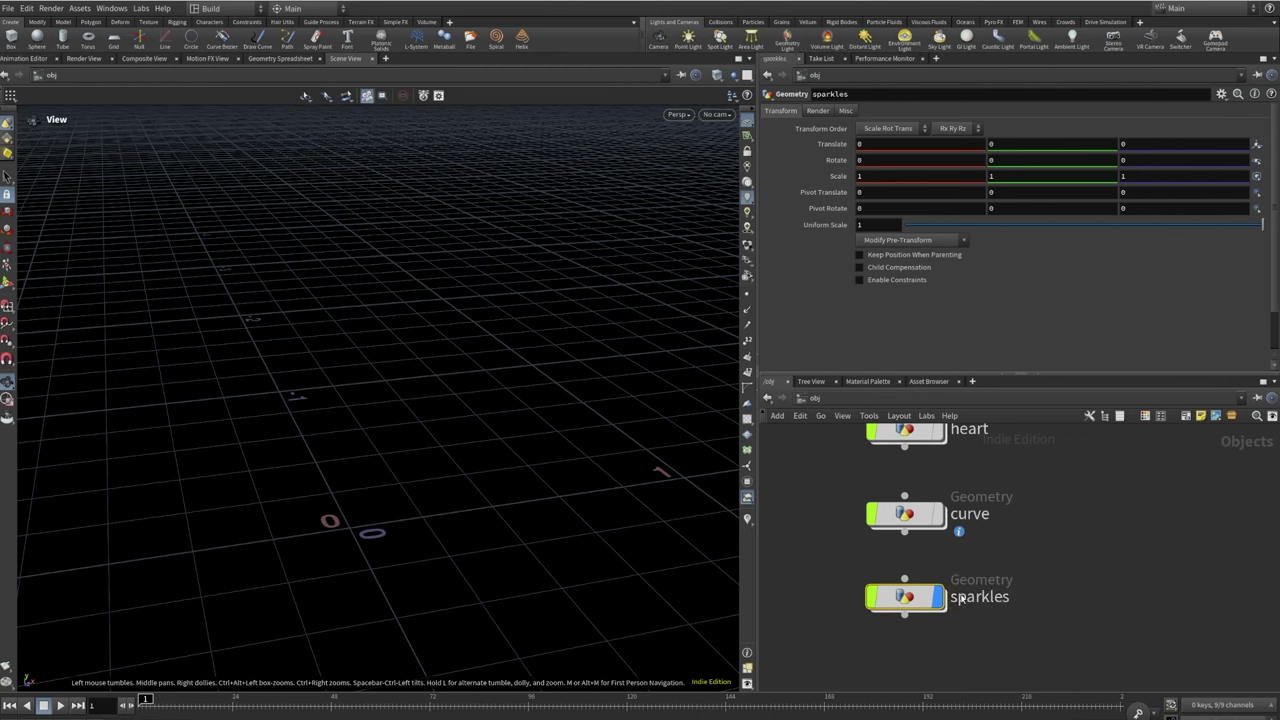
# Paste the copied DOP Import node inside sparkles and choose dopnet1 within curve as its DOP network
pyautogui.doubleClick(905, 597)
pyautogui.hotkey('ctrl', 'v')
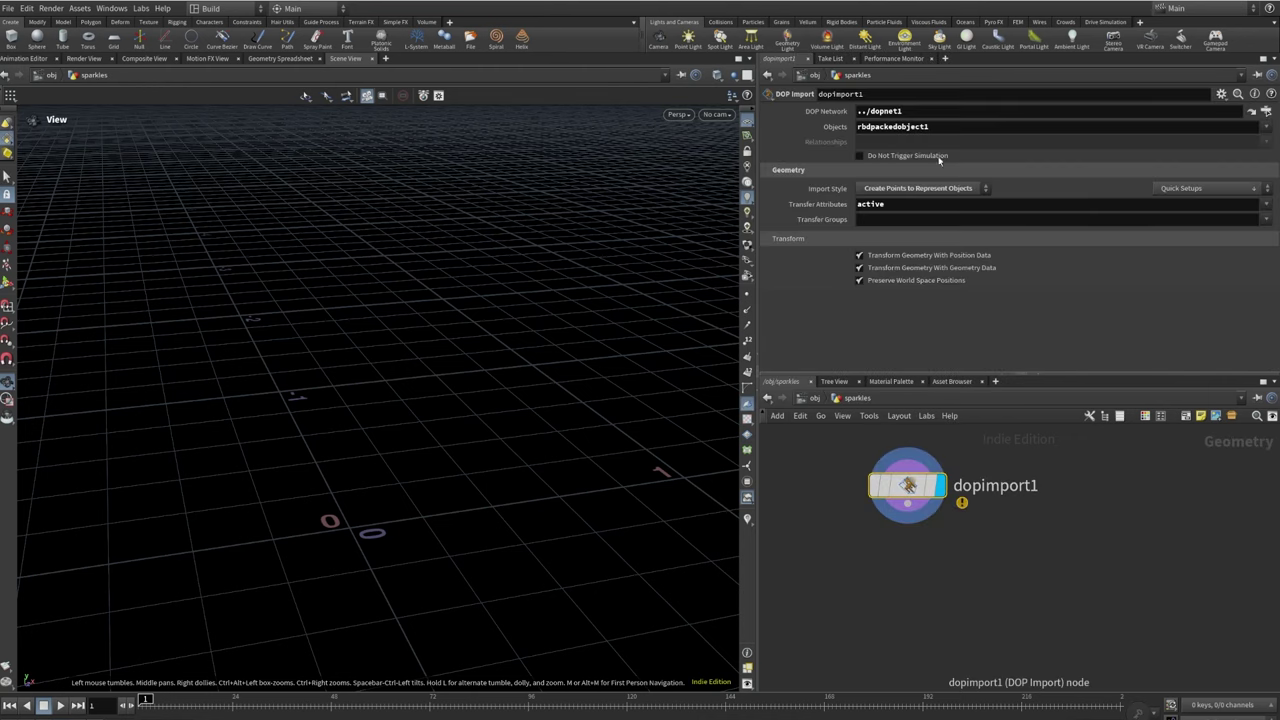
pyautogui.click(1268, 111)
pyautogui.click(1148, 35)
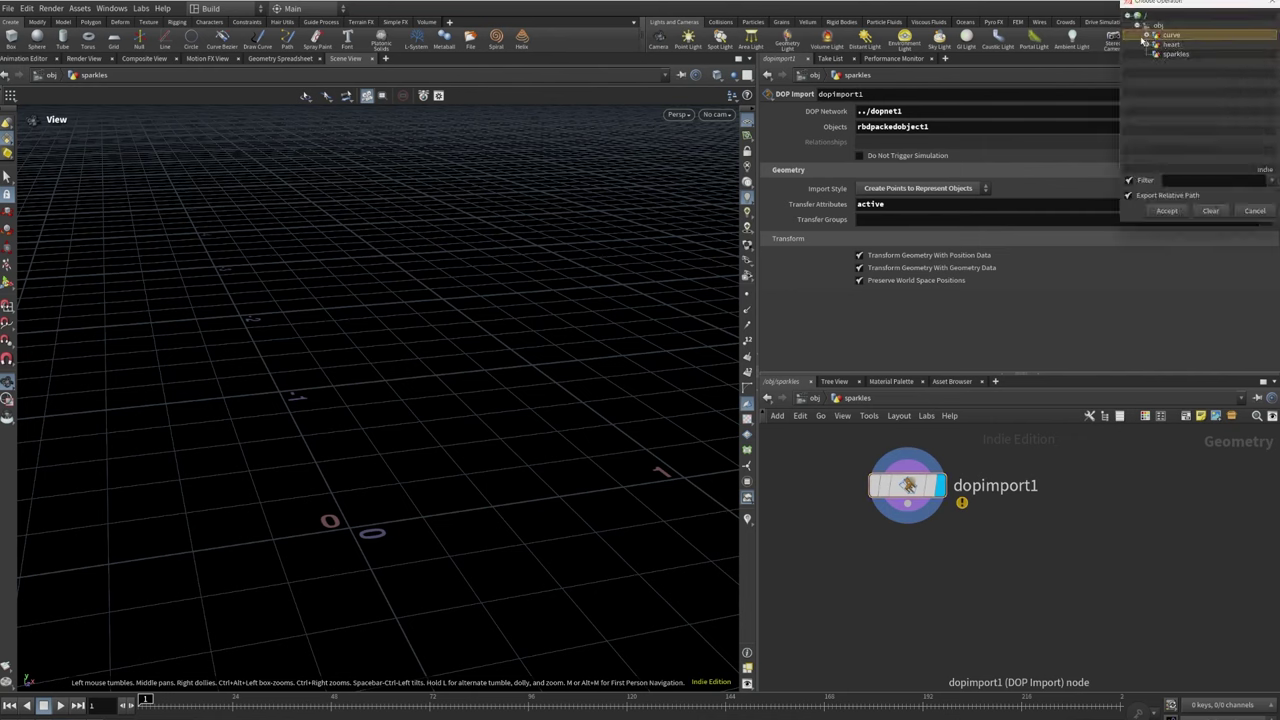
pyautogui.click(1182, 44)
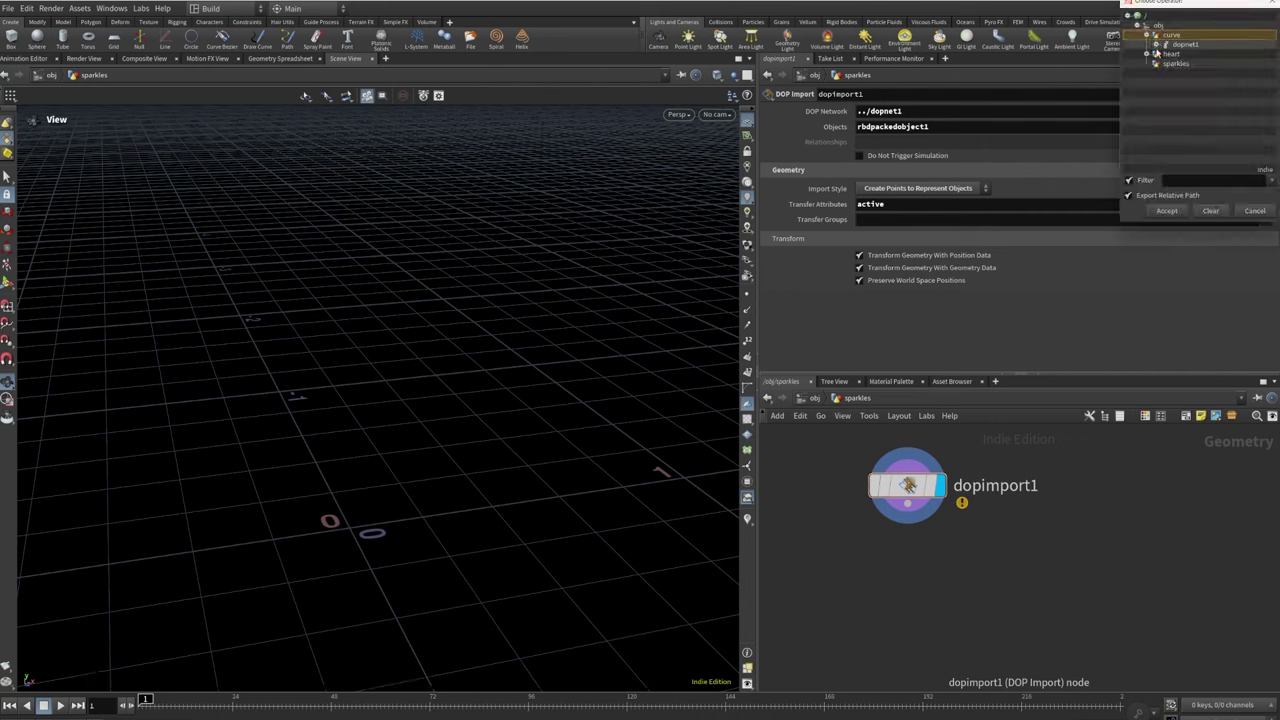
# Point dopimport1 at the dopnet1 network inside the curve object and set its import style to Fetch Geometry from DOP Network
pyautogui.click(1175, 213)
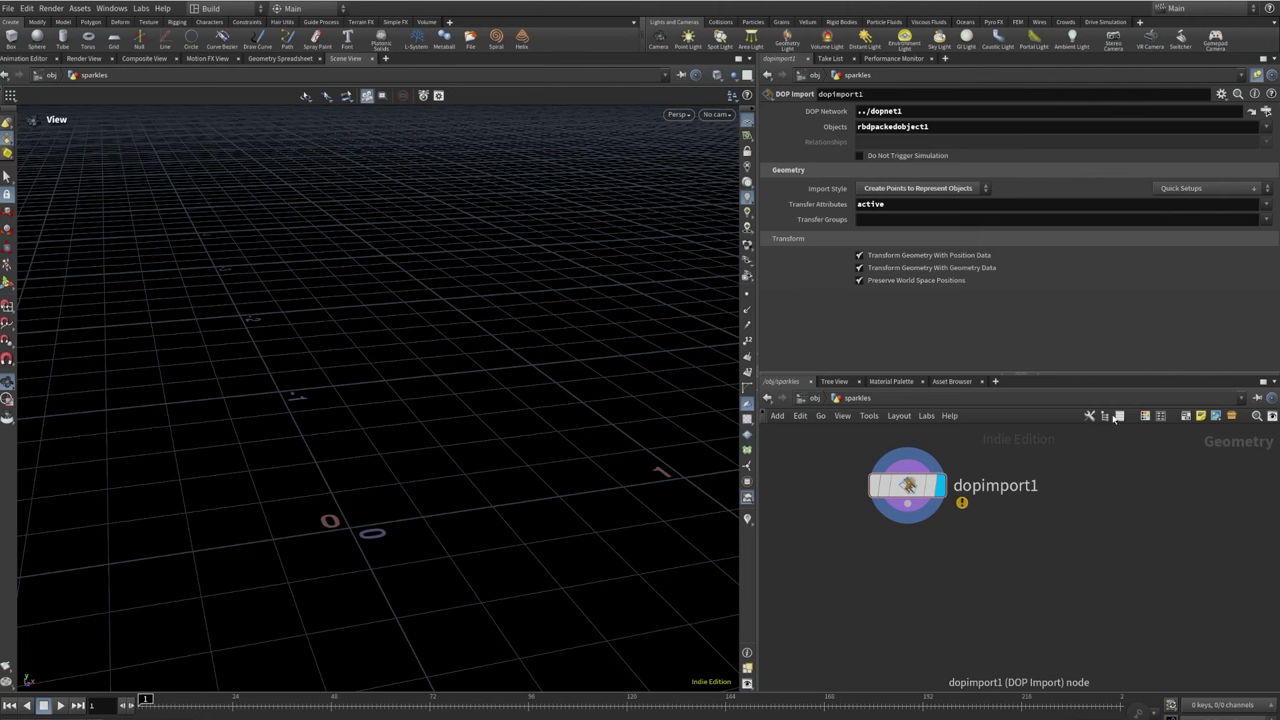
pyautogui.click(928, 189)
pyautogui.click(916, 214)
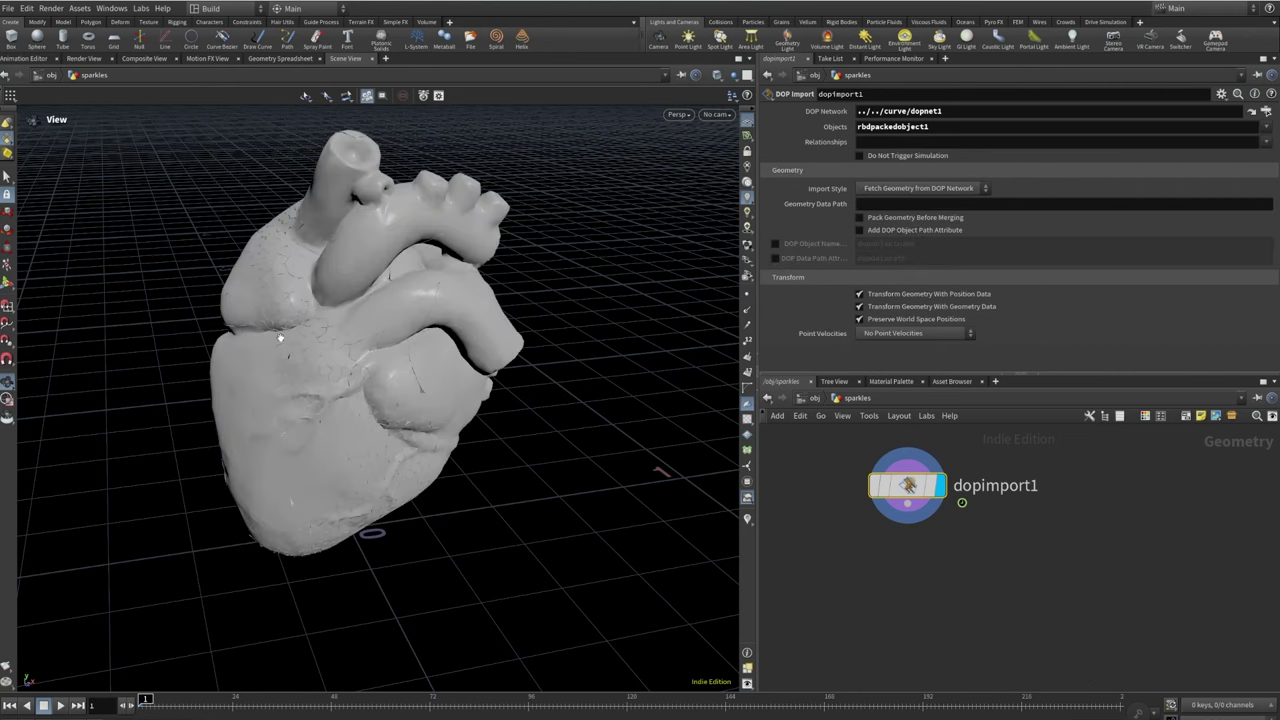
pyautogui.moveTo(280, 338); pyautogui.dragTo(317, 305)
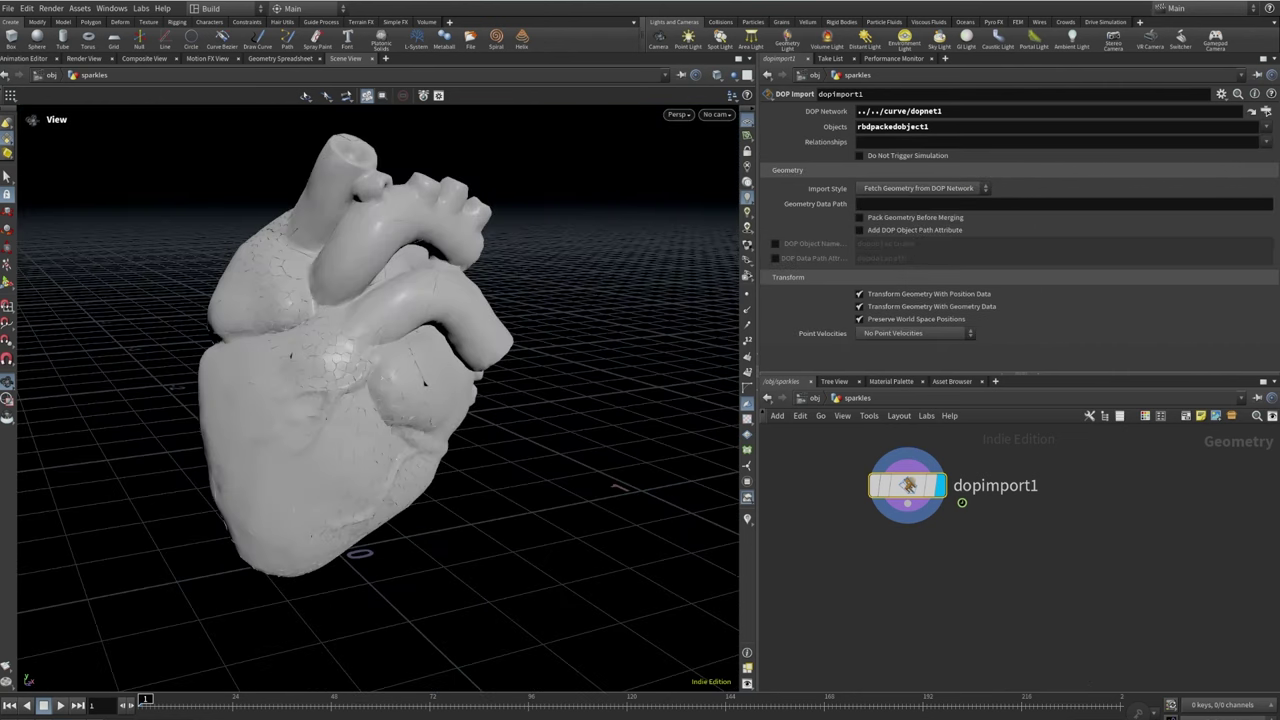
# Add an Unpack node fed by dopimport1 and display its output
pyautogui.click(962, 503)
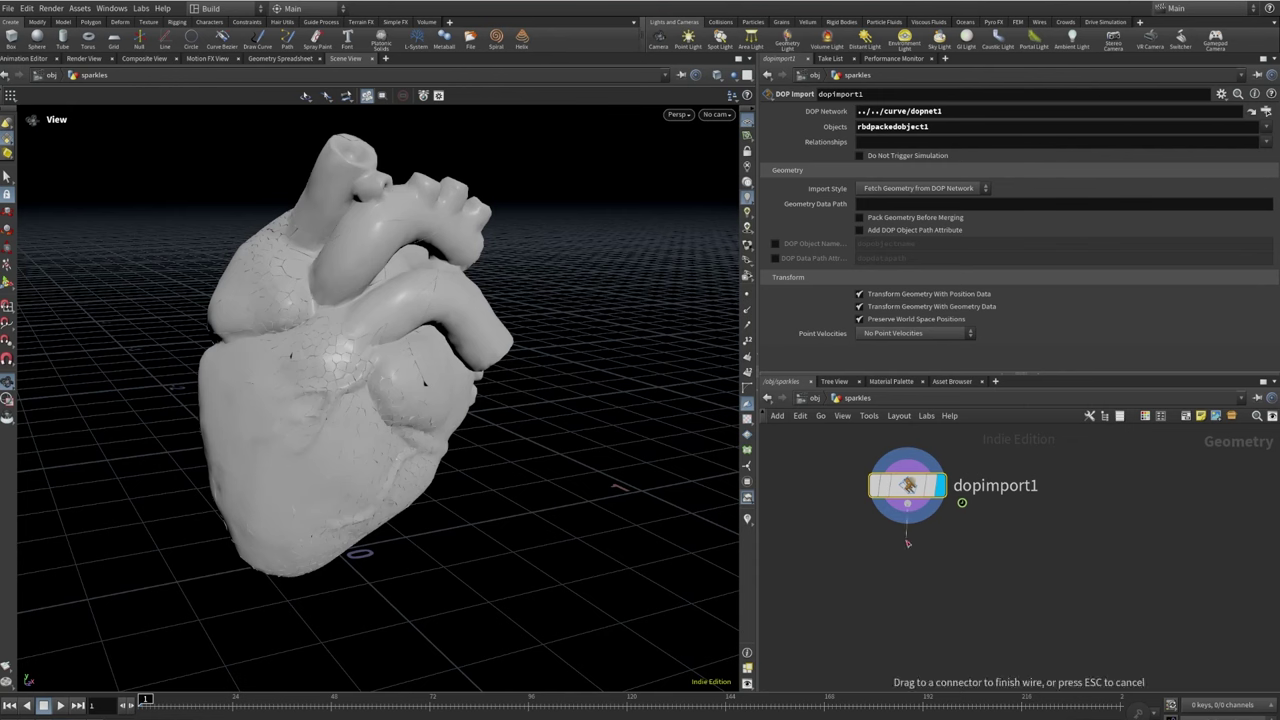
pyautogui.press('Tab')
pyautogui.write('unpack')
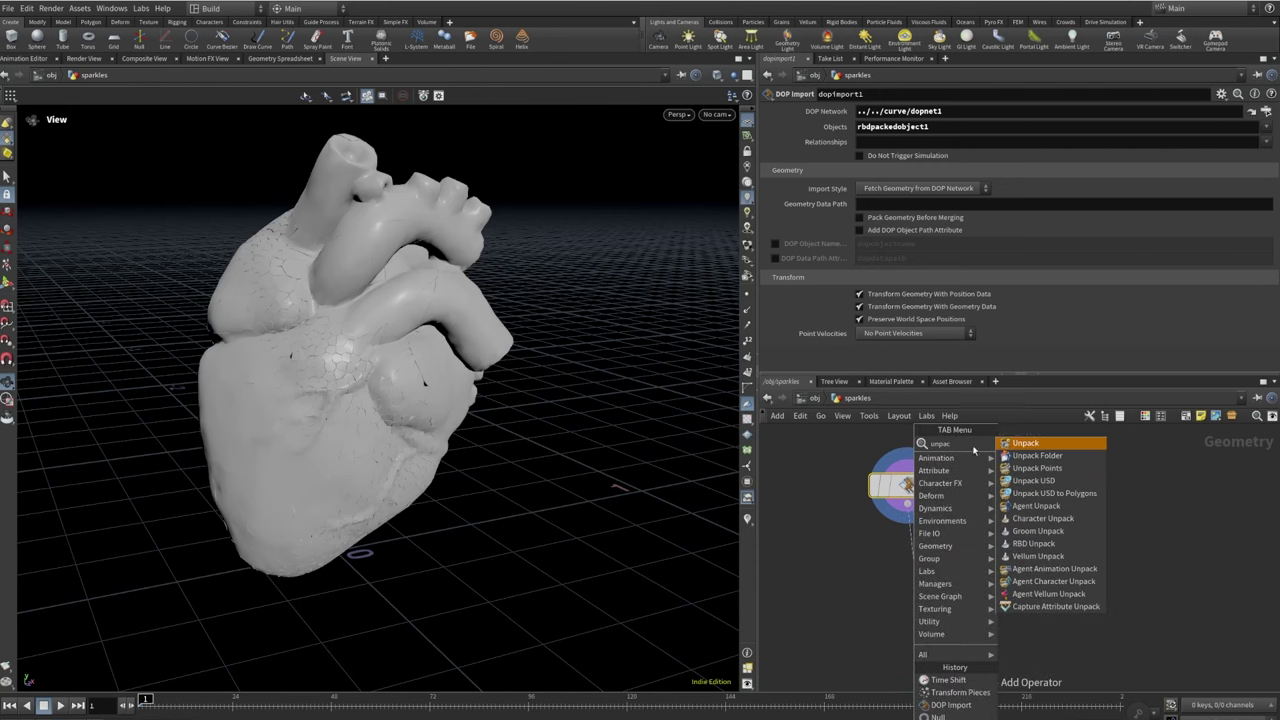
pyautogui.press('Return')
pyautogui.click(941, 567)
pyautogui.click(945, 563)
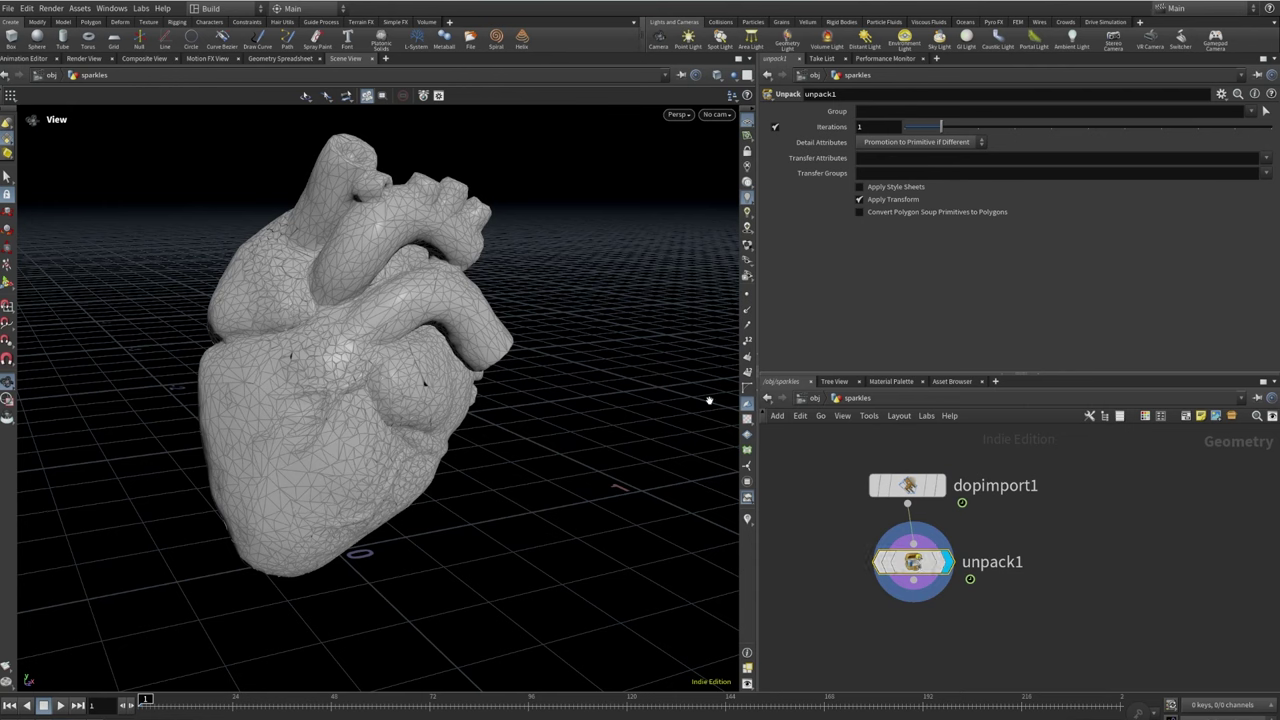
# Add an Attribute Delete node fed by unpack1, display it and place it just below
pyautogui.click(913, 598)
pyautogui.press('Tab')
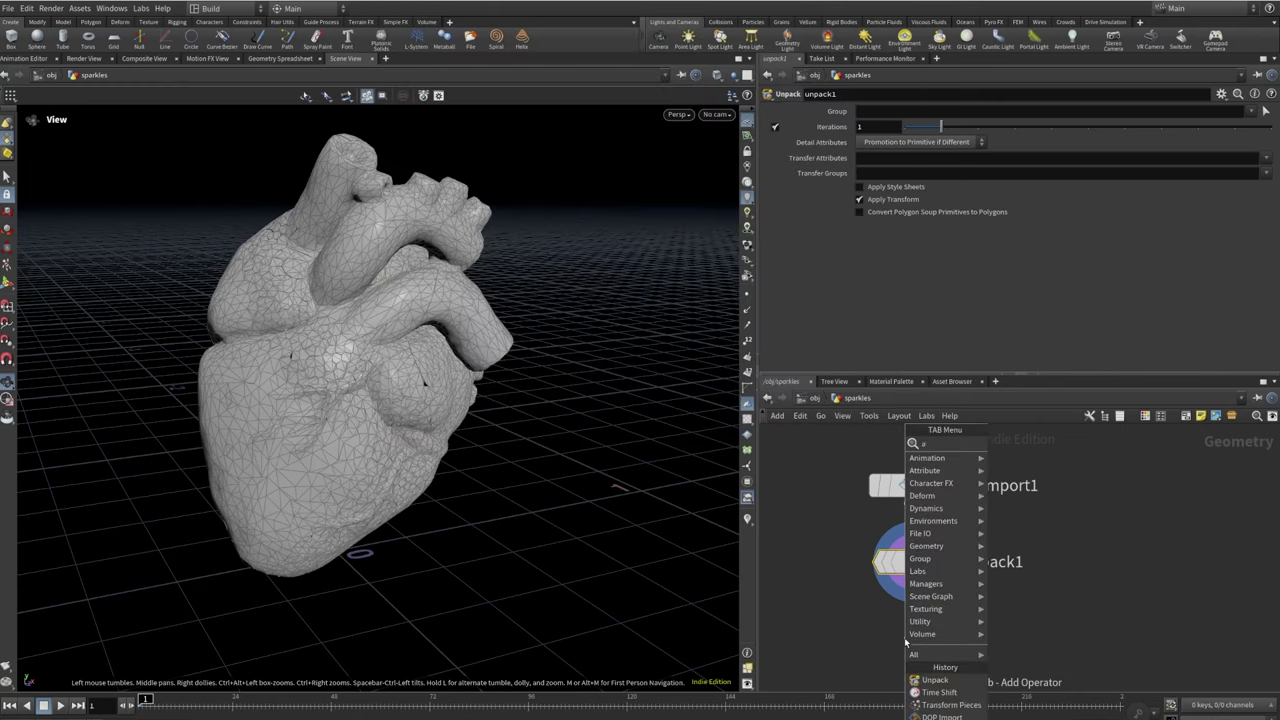
pyautogui.write('attrde')
pyautogui.press('Escape')
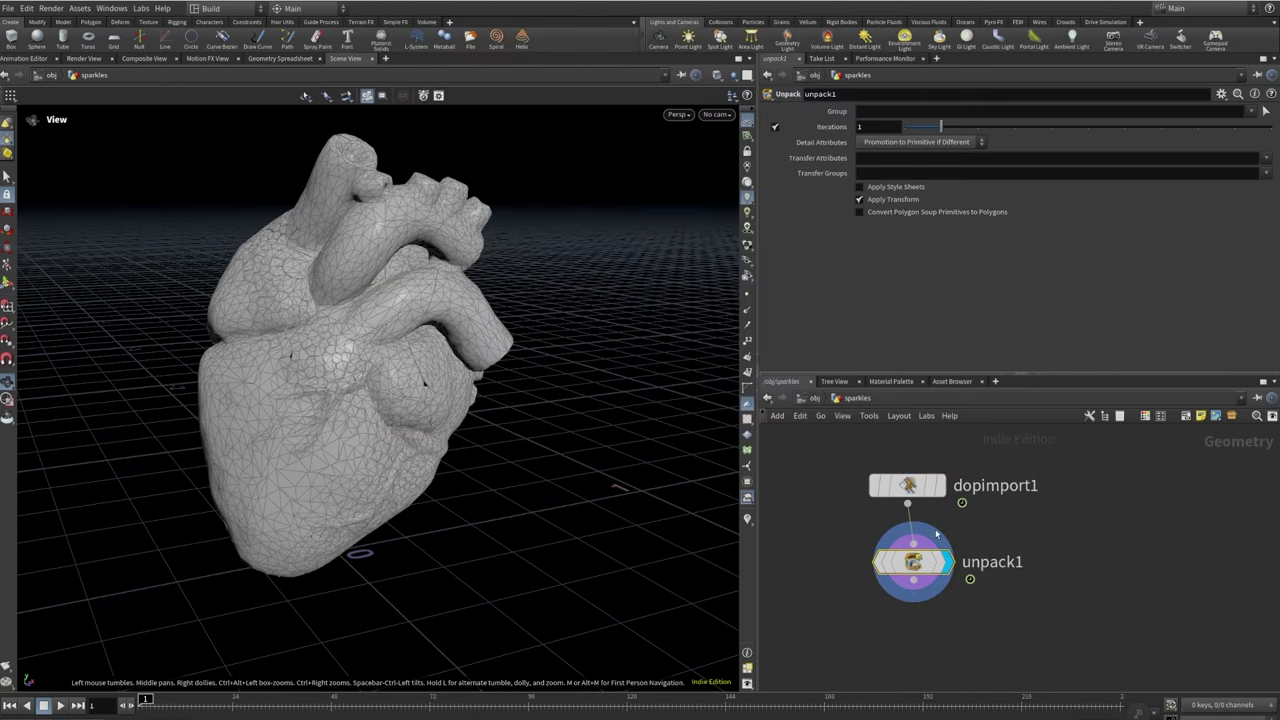
pyautogui.press('Tab')
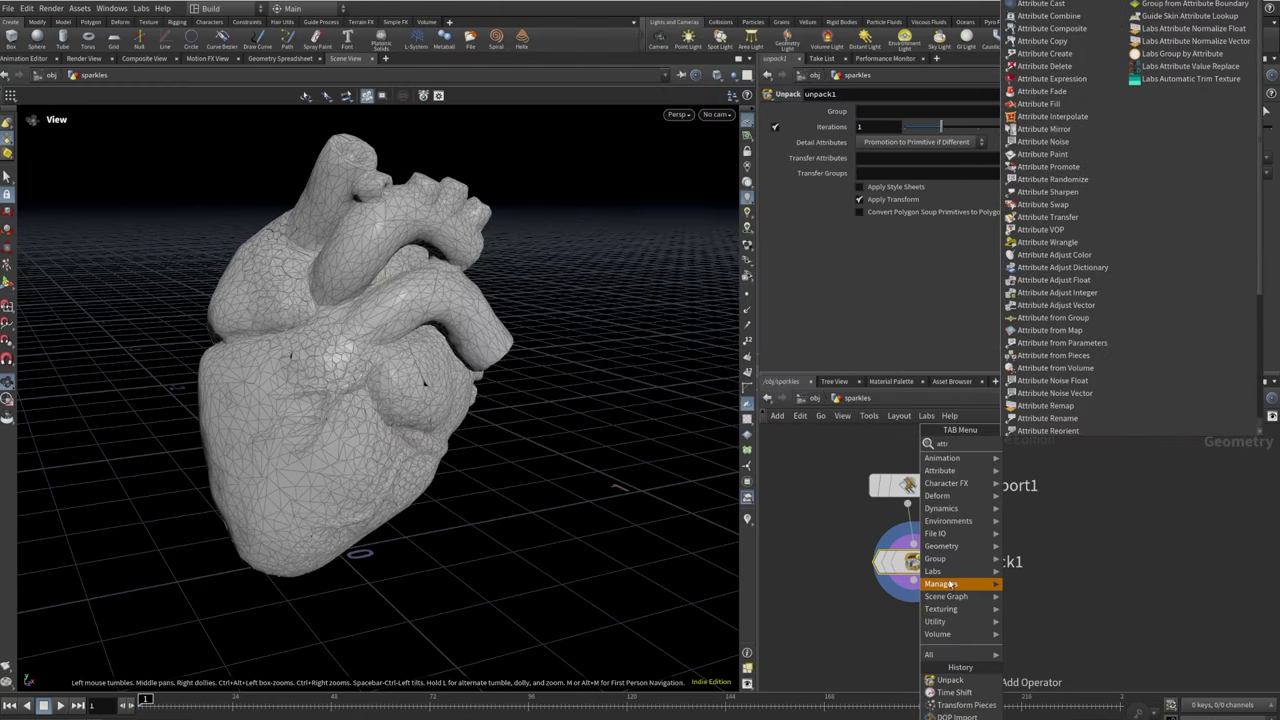
pyautogui.click(1030, 443)
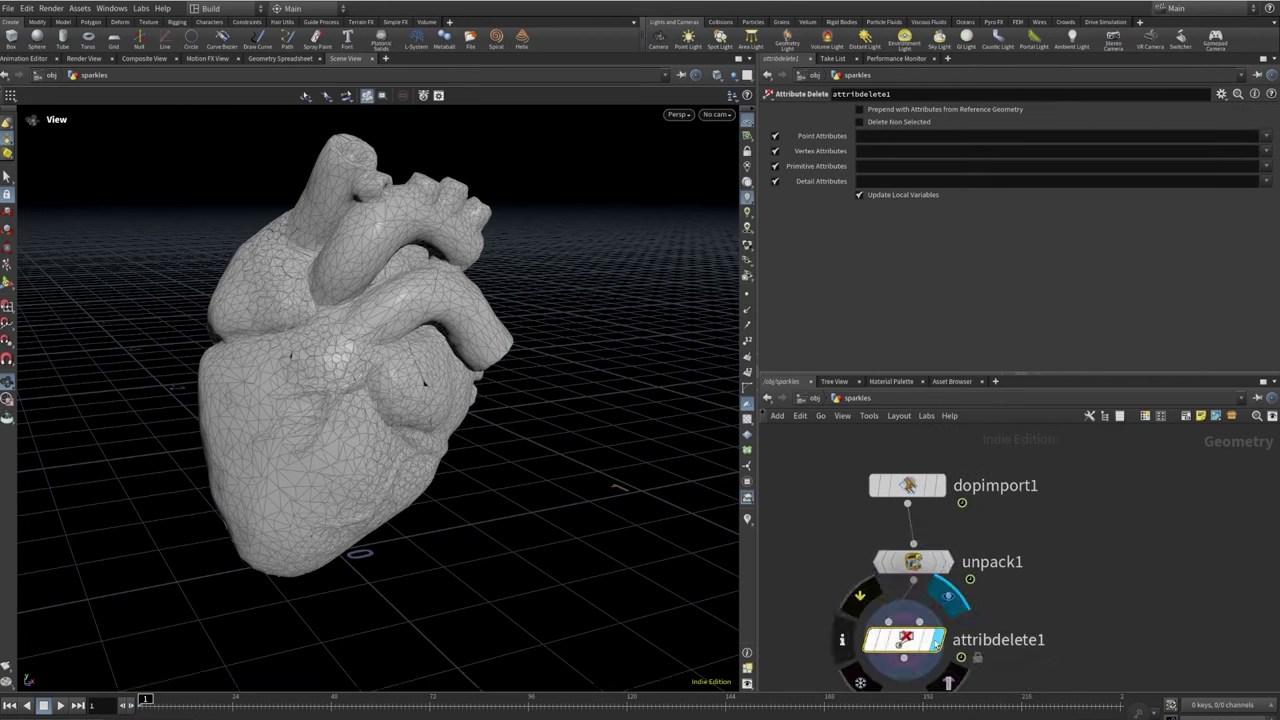
pyautogui.moveTo(914, 645); pyautogui.dragTo(960, 648)
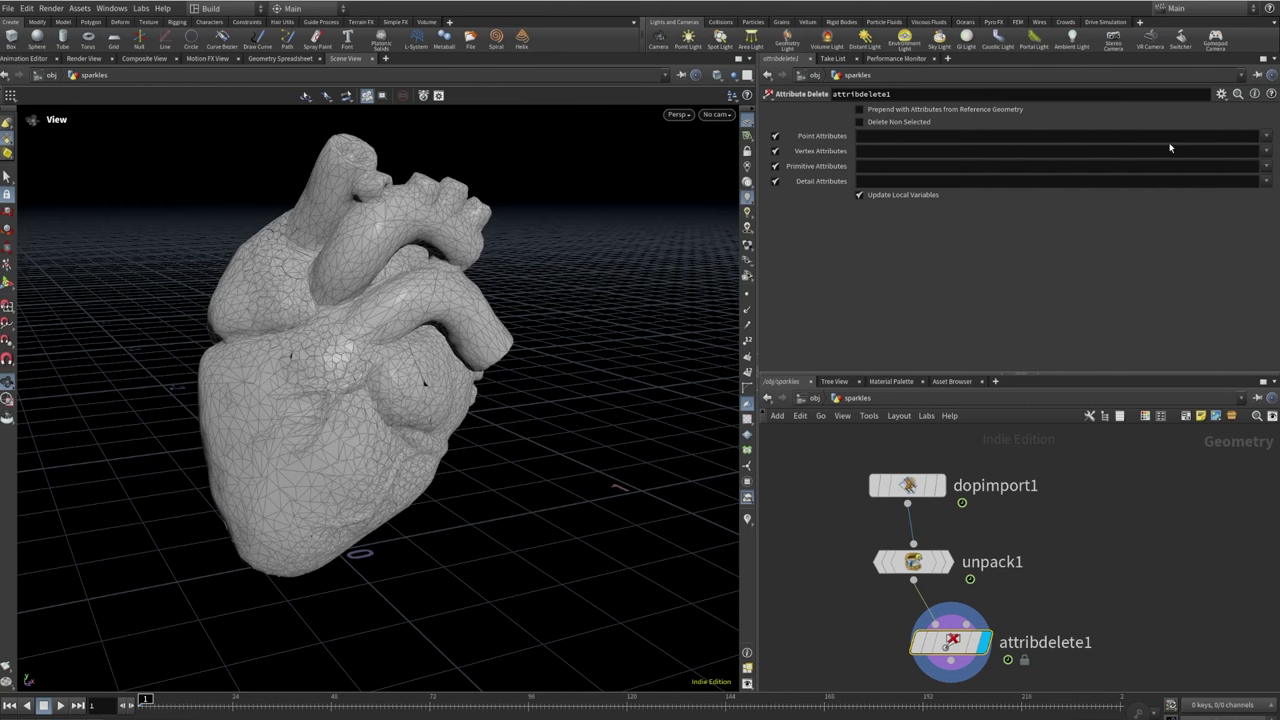
# Set the point, vertex, primitive and detail attribute patterns of attribdelete1 to * so that all attributes are deleted
pyautogui.click(1234, 135)
pyautogui.write('*AC')
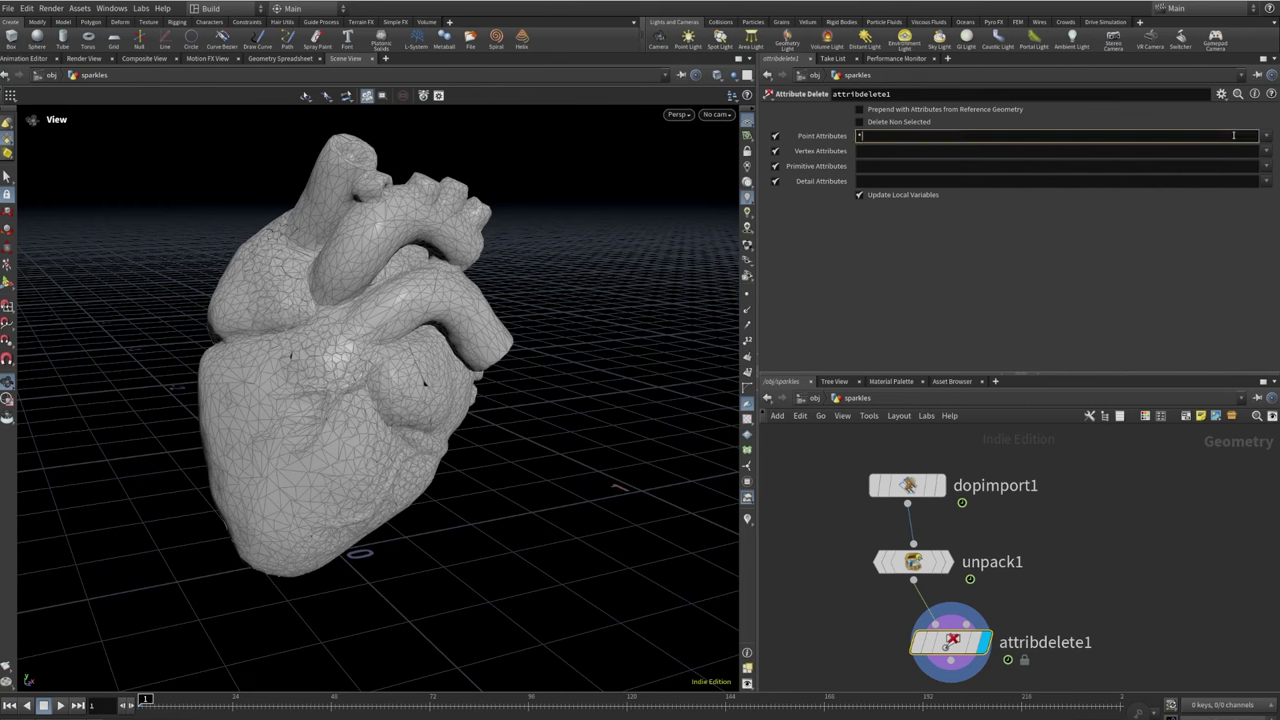
pyautogui.press('BackSpace')
pyautogui.press('BackSpace')
pyautogui.hotkey('shift', 'Home')
pyautogui.write('c')
pyautogui.press('BackSpace')
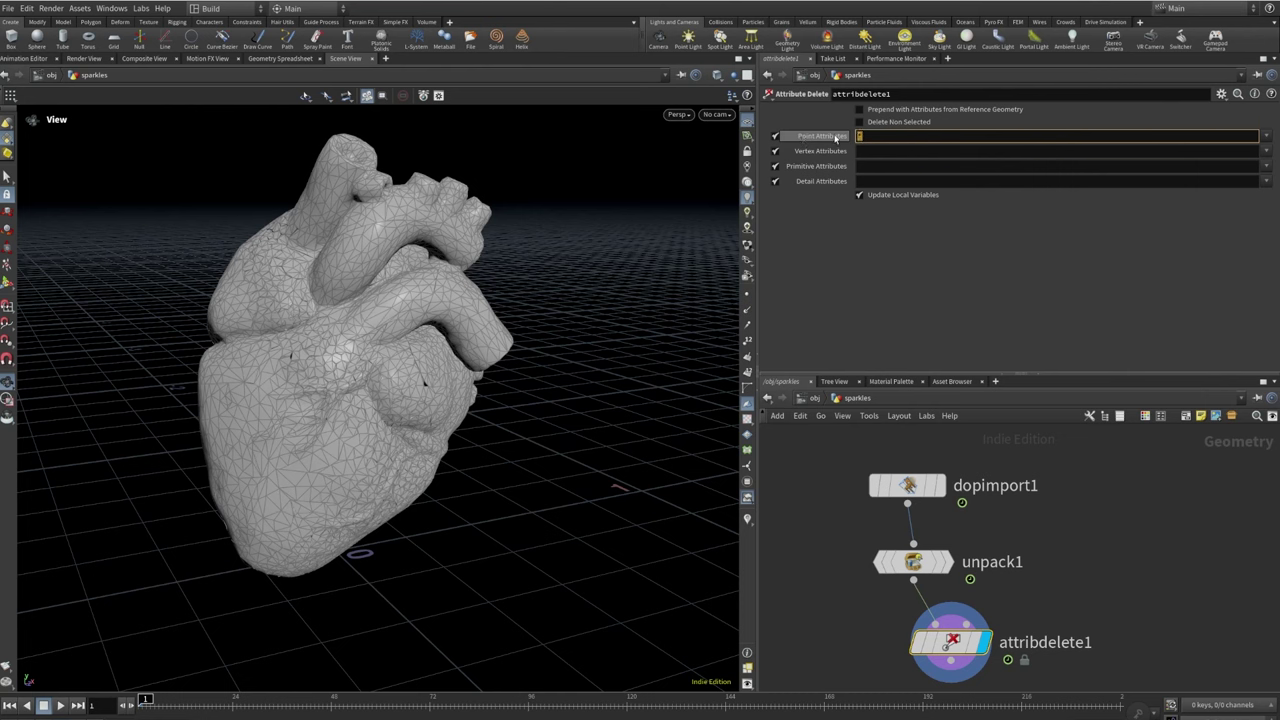
pyautogui.write('*')
pyautogui.press('Tab')
pyautogui.write('*')
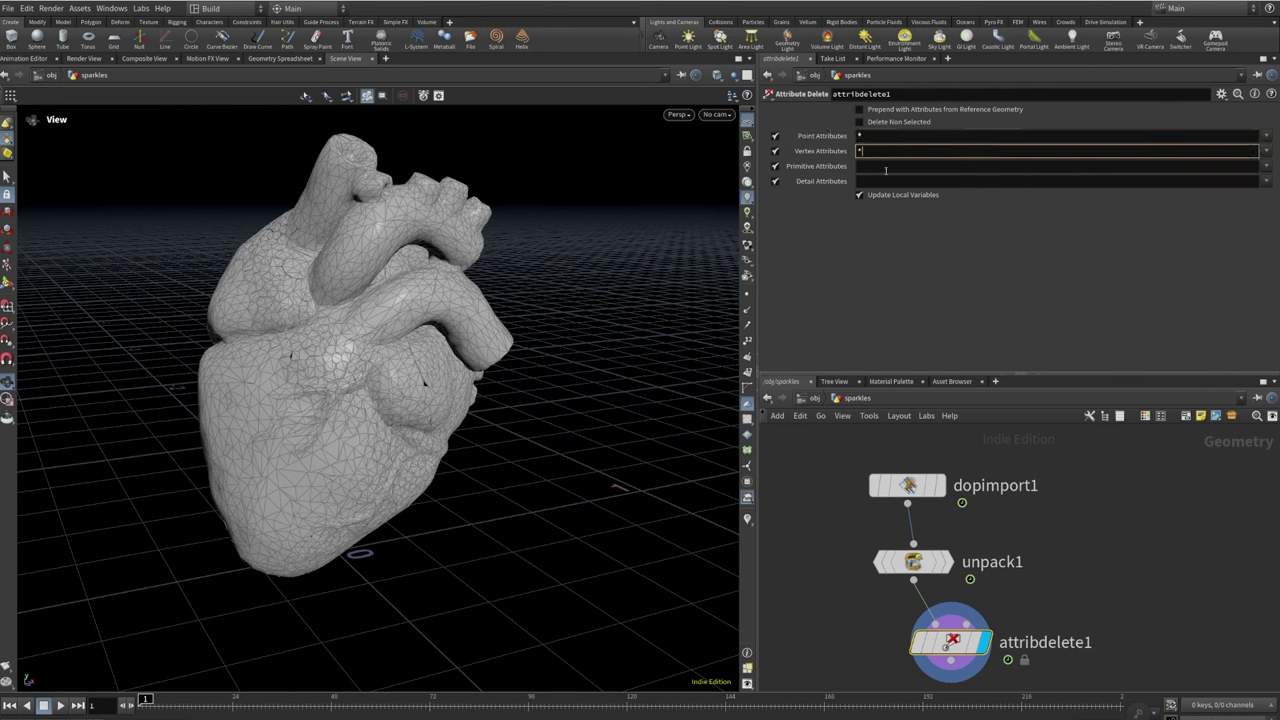
pyautogui.press('Tab')
pyautogui.write('*')
pyautogui.press('Tab')
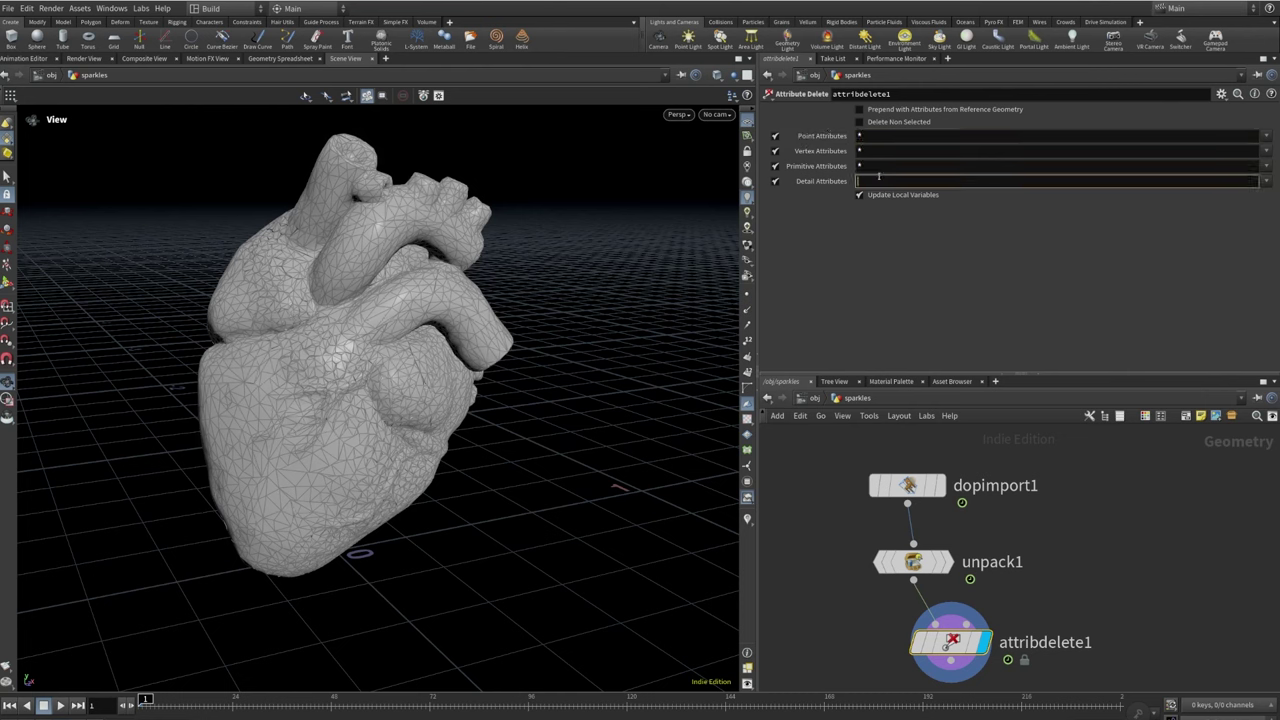
pyautogui.write('*')
# Keep the name attribute by extending the primitive attributes pattern of attribdelete1 to "* ^name"
pyautogui.click(877, 165)
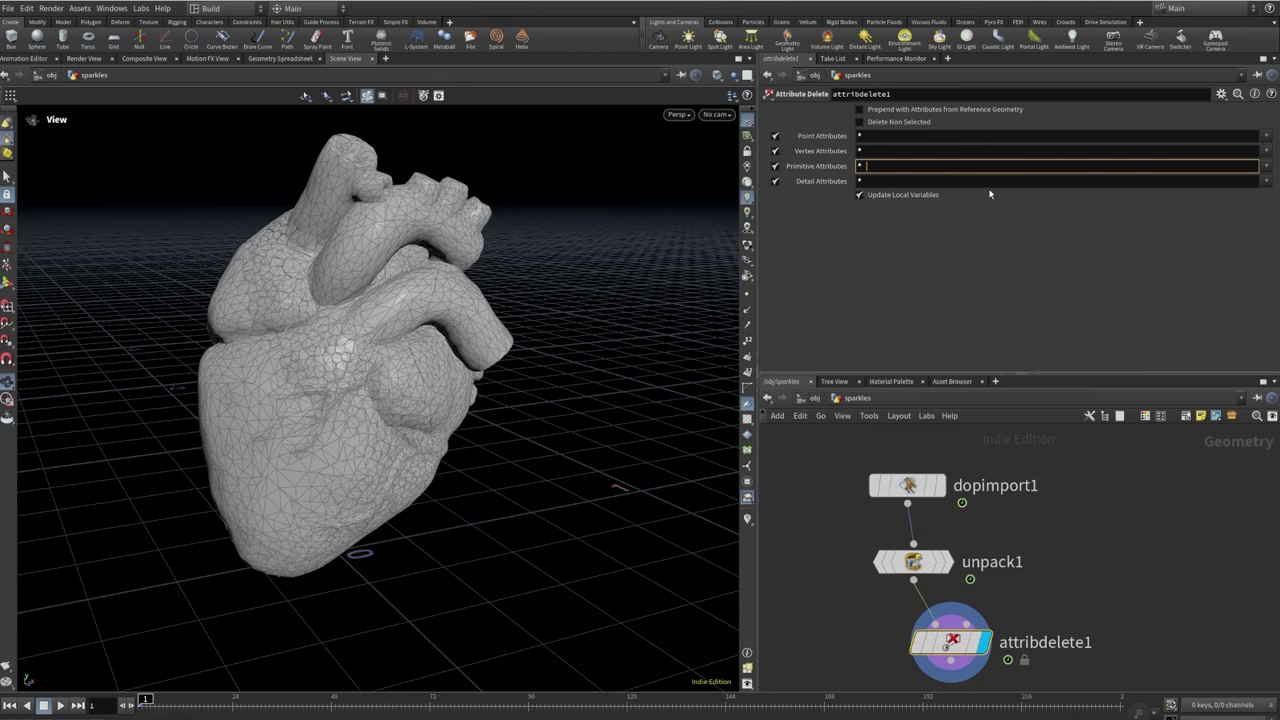
pyautogui.write('^name')
pyautogui.press('Return')
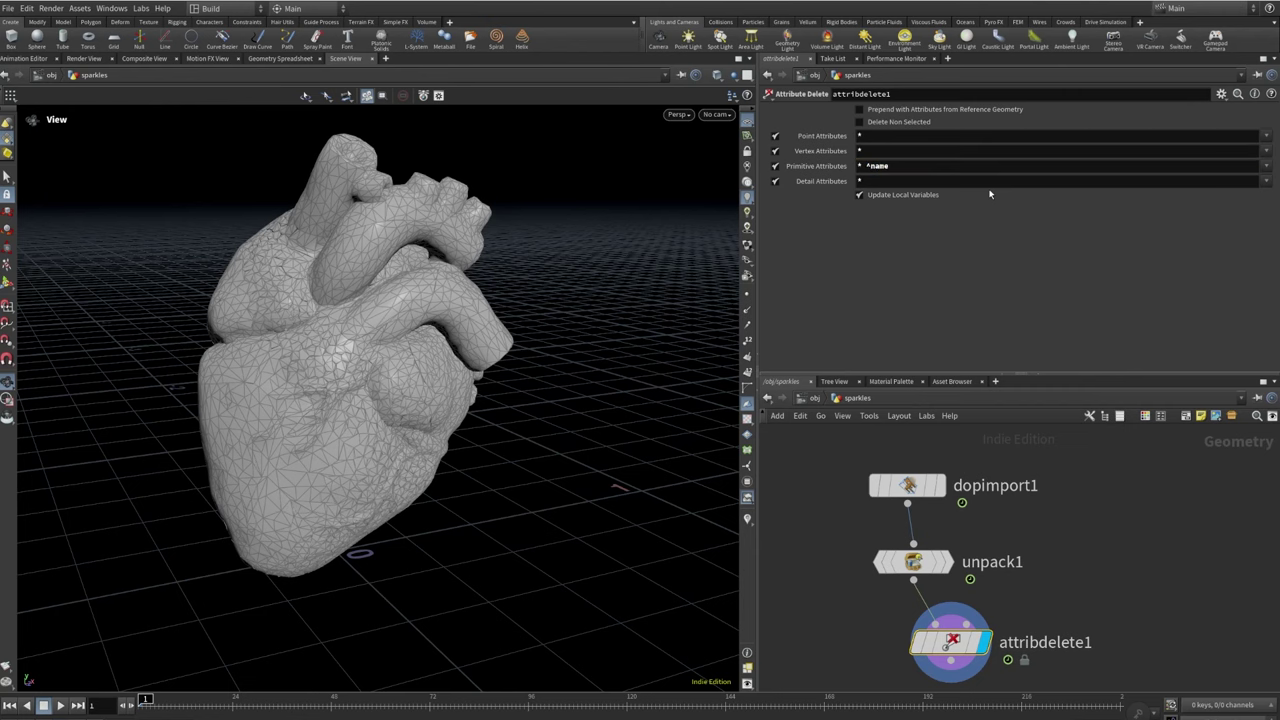
# Check the primitive name values of attribdelete1 in the geometry spreadsheet and return to the 3D scene view
pyautogui.click(272, 58)
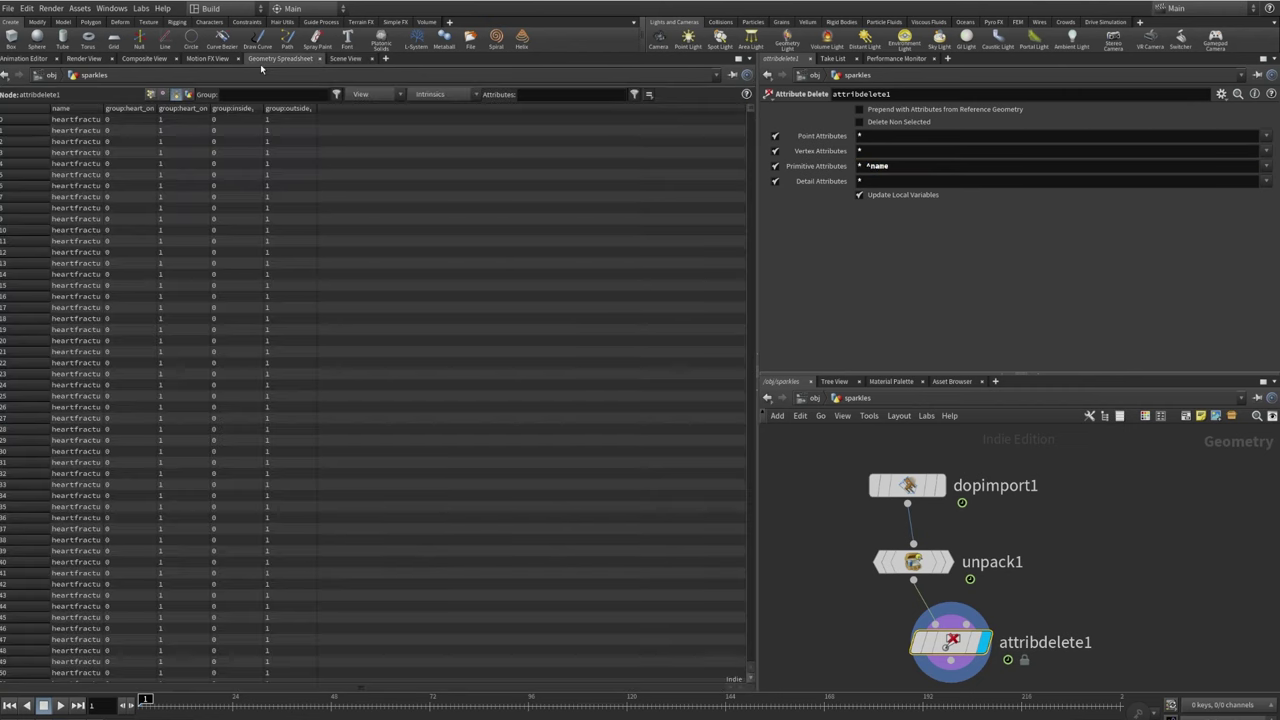
pyautogui.doubleClick(104, 108)
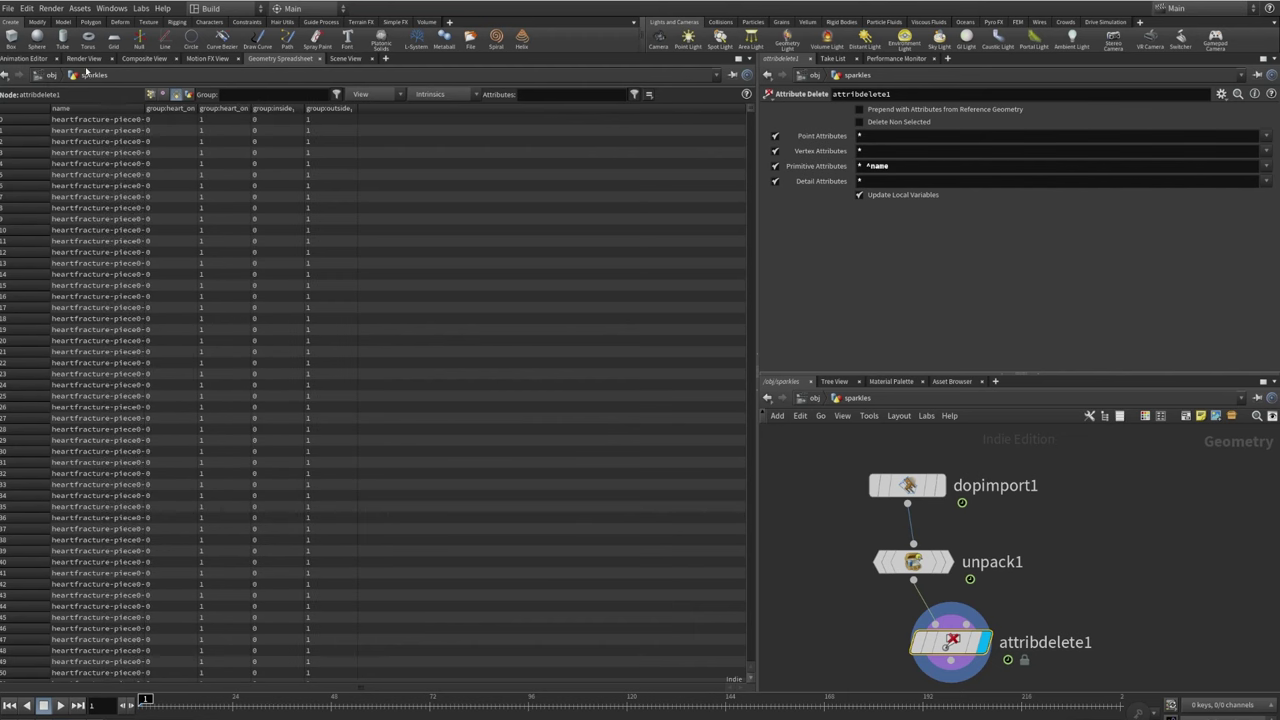
pyautogui.click(16, 59)
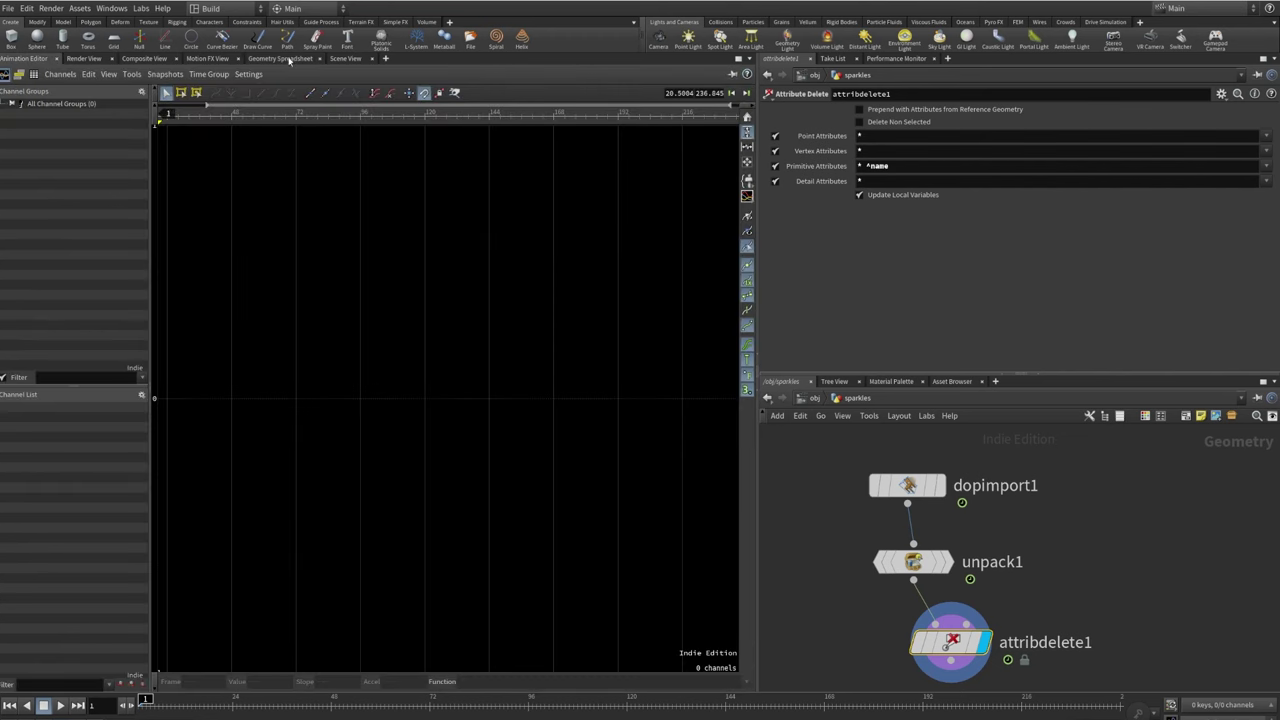
pyautogui.click(344, 58)
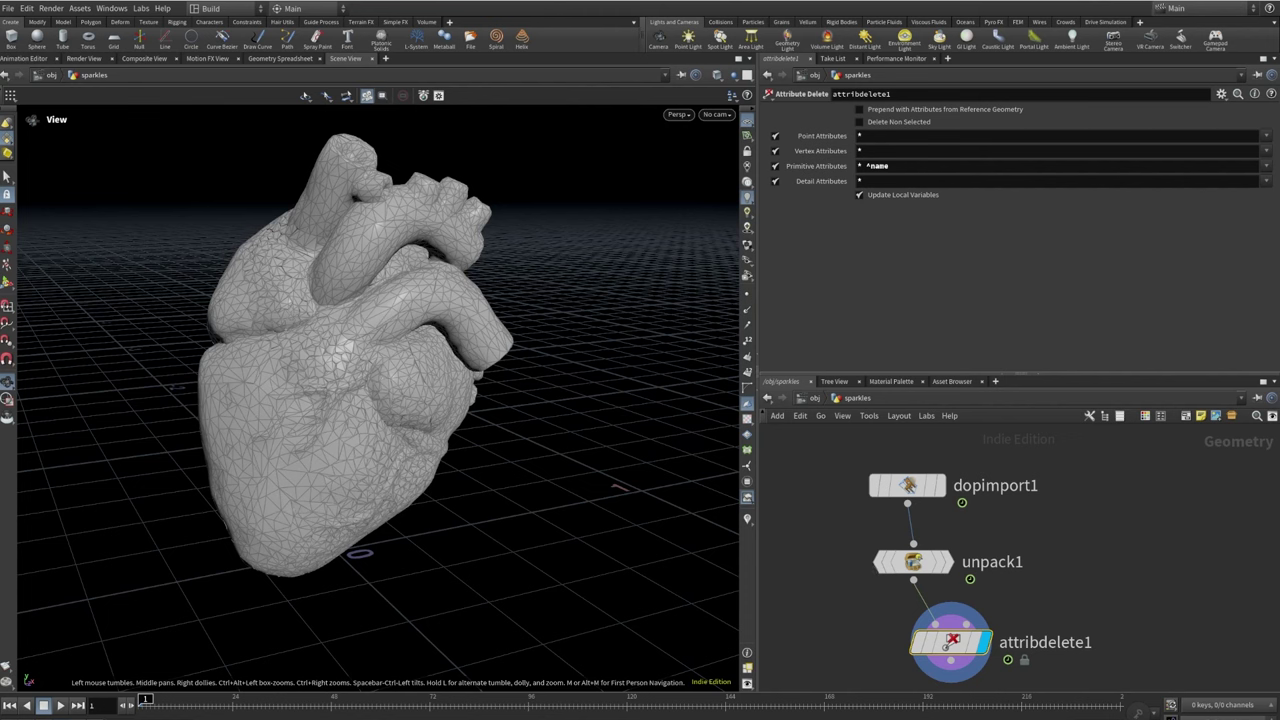
# Add a Trail node fed by attribdelete1, display it and set its result type to Compute Velocity
pyautogui.moveTo(1077, 569); pyautogui.dragTo(1073, 488, button='middle')
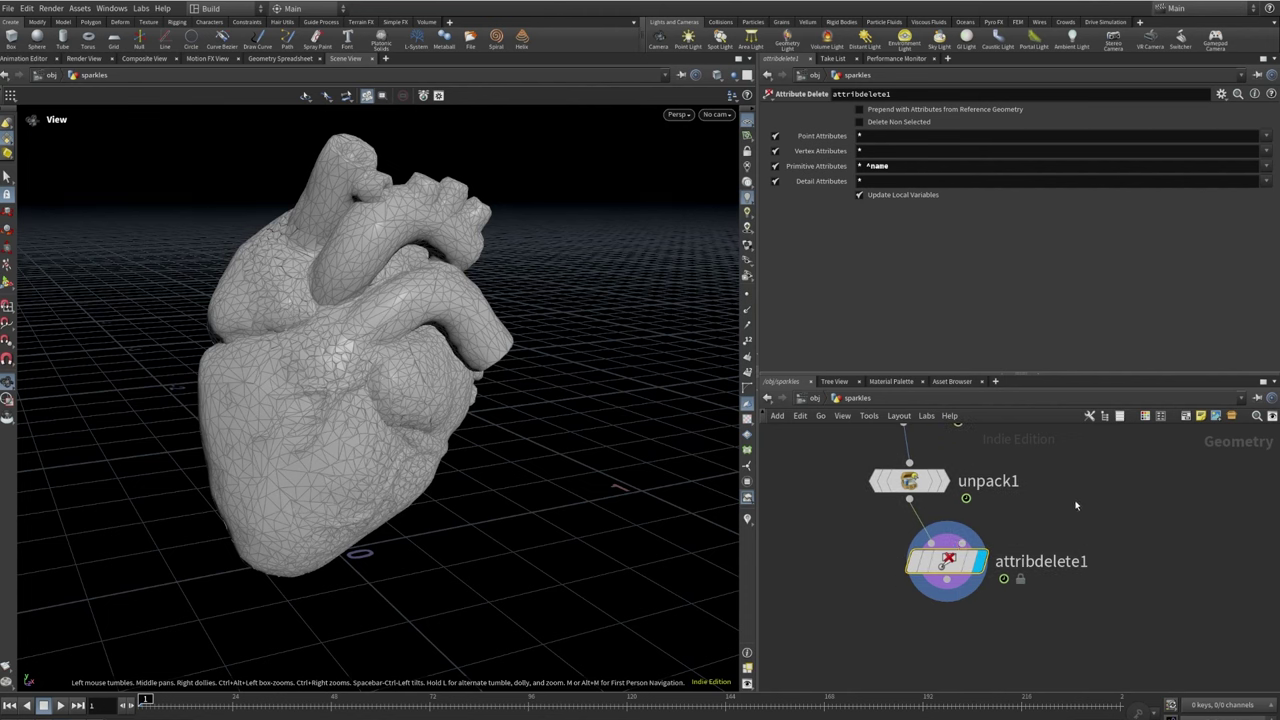
pyautogui.hotkey('shift', 's')
pyautogui.click(955, 597)
pyautogui.press('Tab')
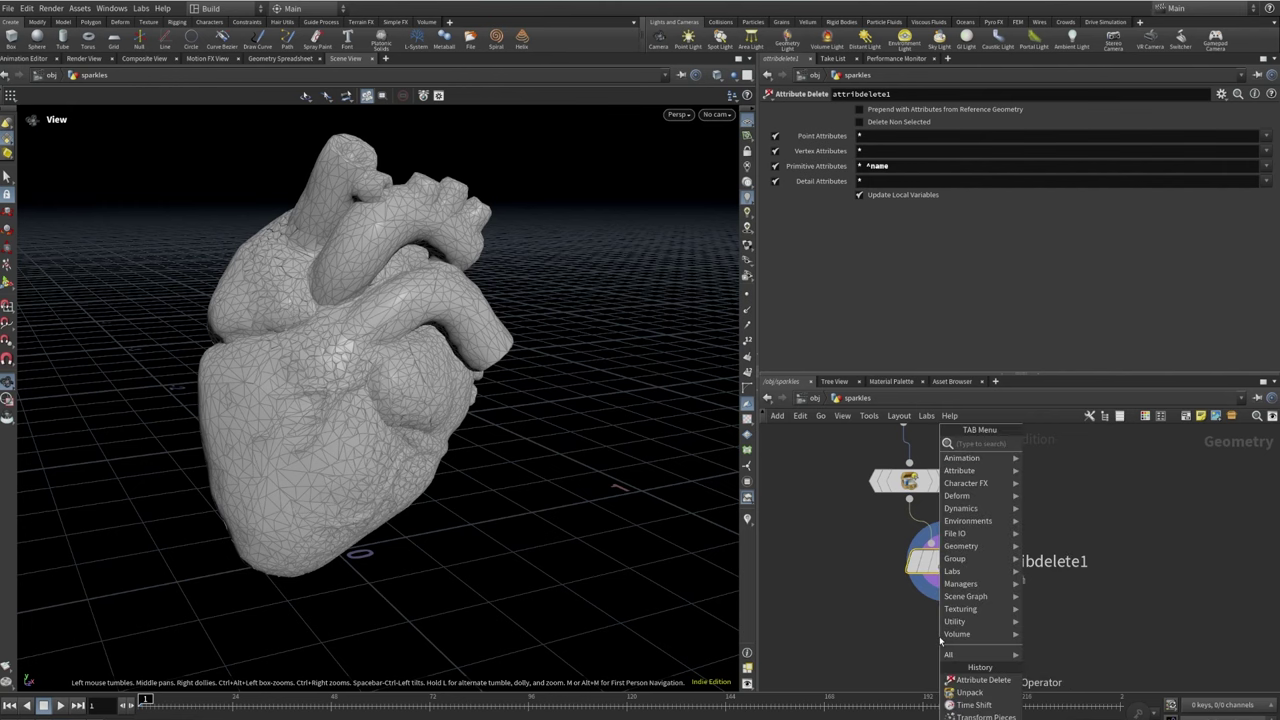
pyautogui.write('tra')
pyautogui.moveTo(962, 457)
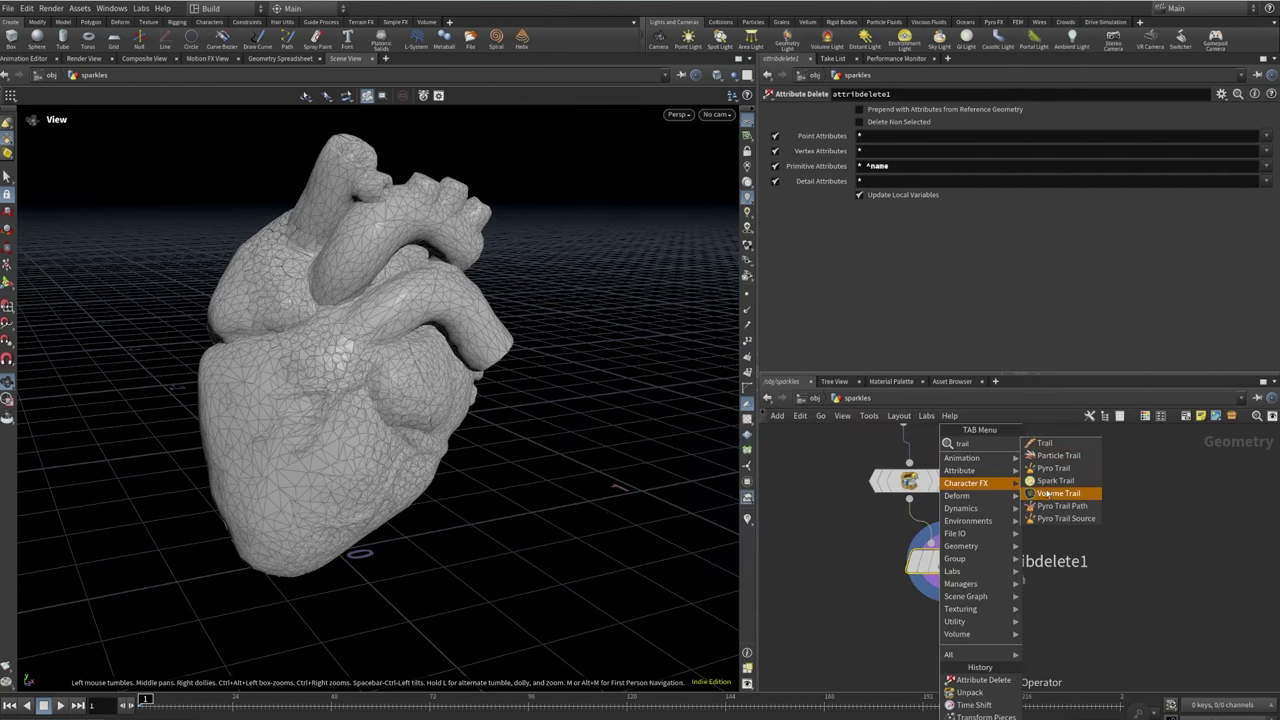
pyautogui.click(1045, 441)
pyautogui.click(986, 636)
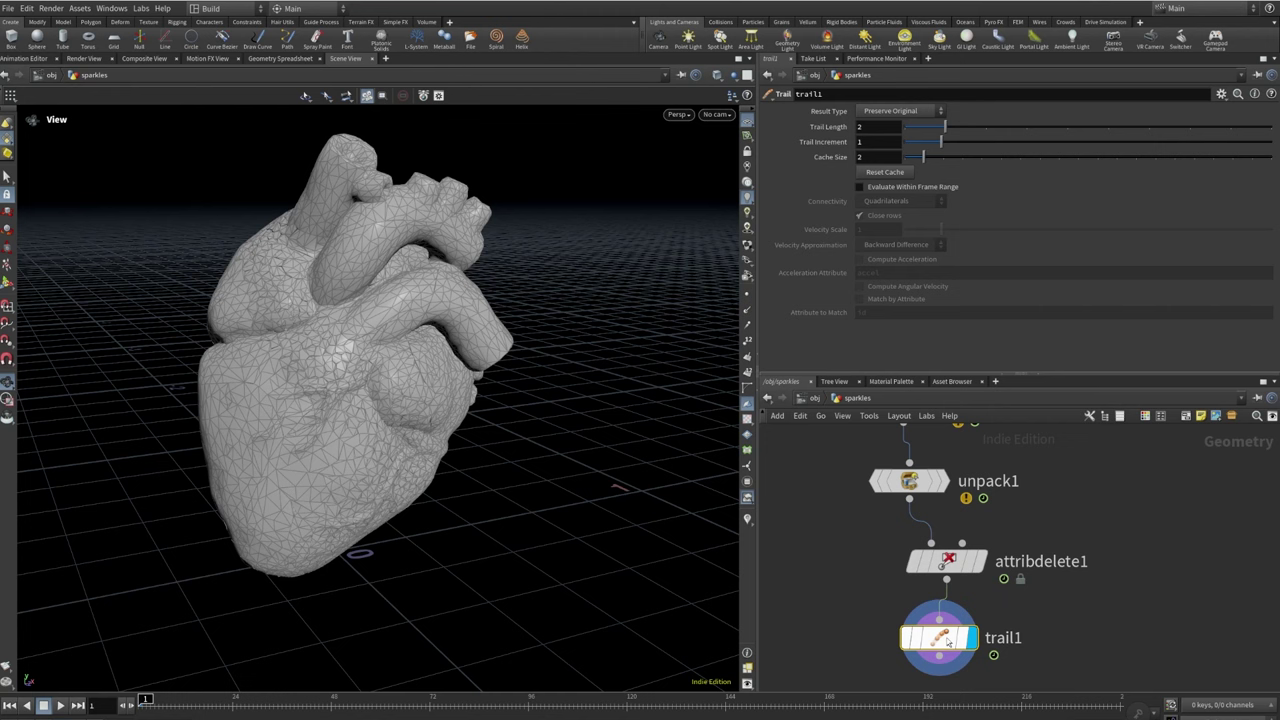
pyautogui.click(871, 118)
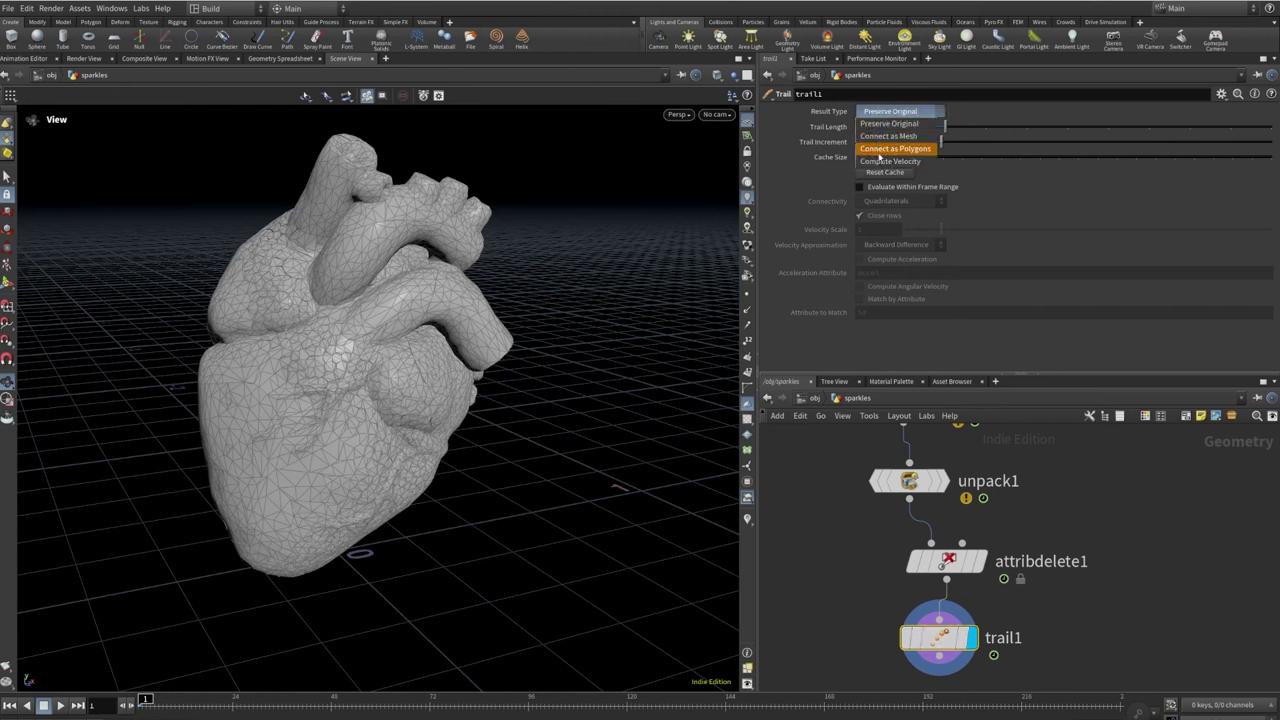
pyautogui.click(880, 163)
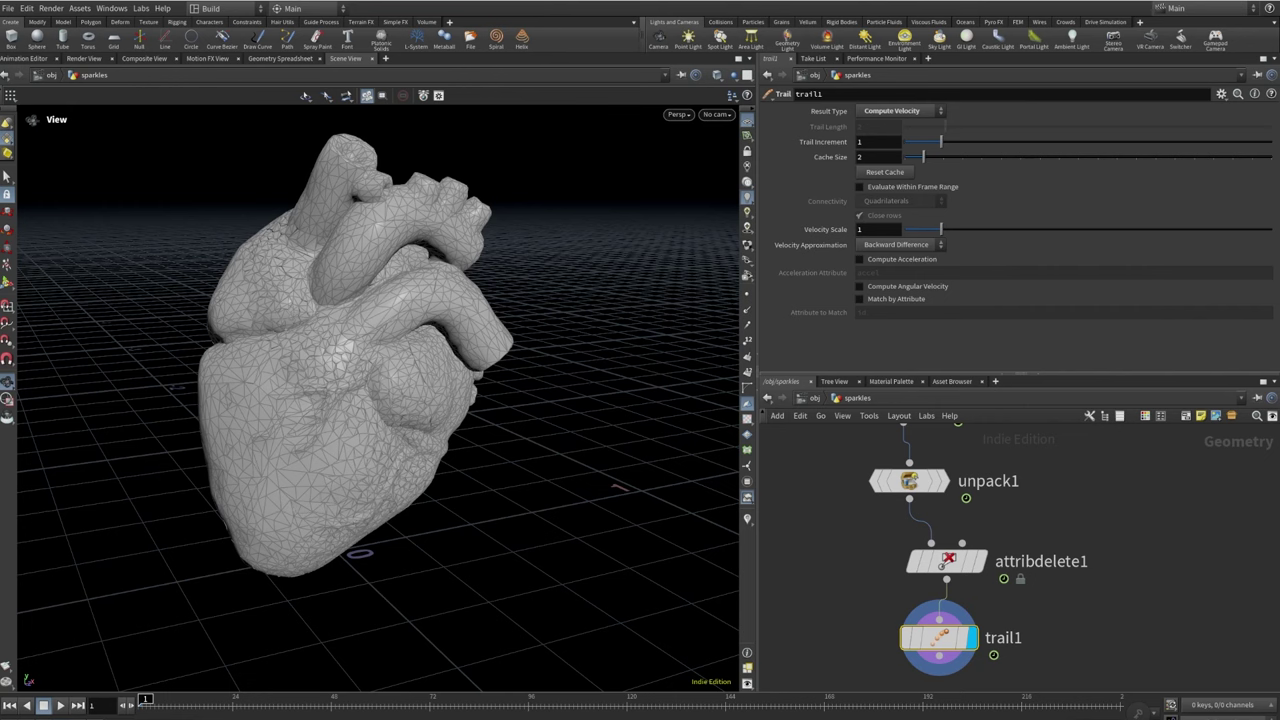
# Add a Debris Source node fed by trail1 and display its output
pyautogui.moveTo(1095, 484); pyautogui.dragTo(1013, 275, button='middle')
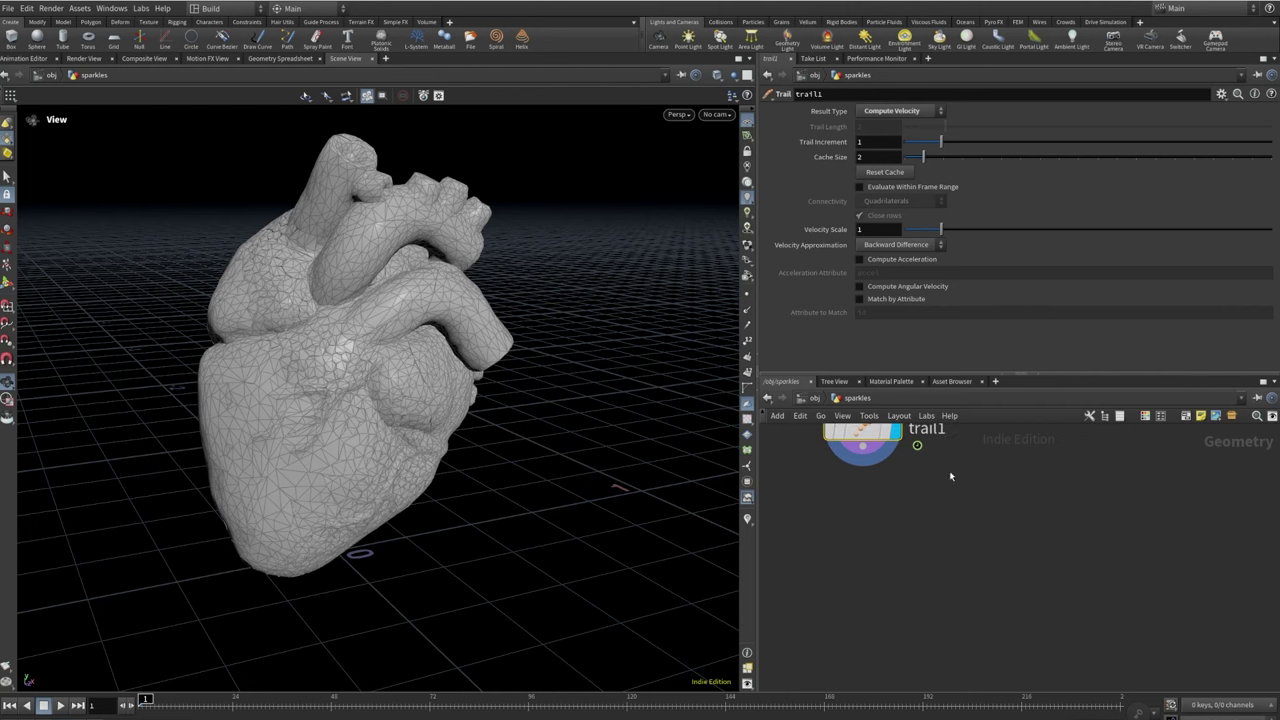
pyautogui.click(865, 450)
pyautogui.press('Tab')
pyautogui.write('debr')
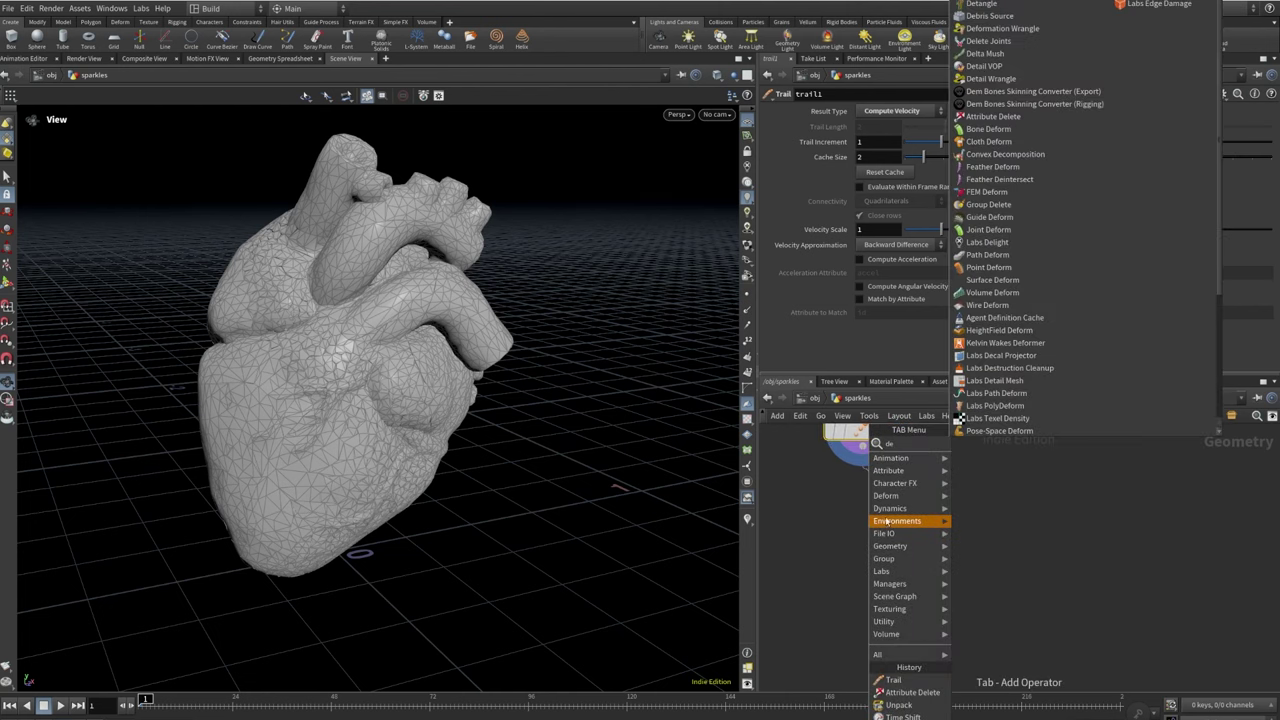
pyautogui.press('Return')
pyautogui.click(866, 527)
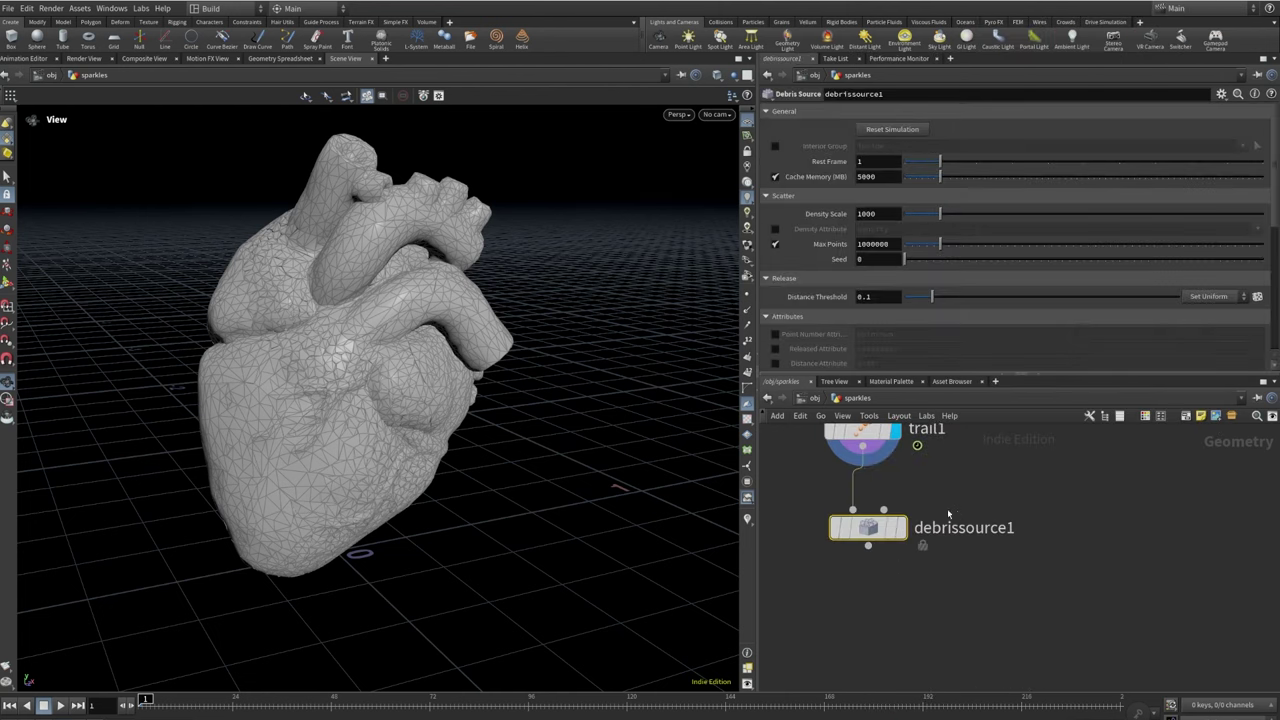
pyautogui.click(894, 528)
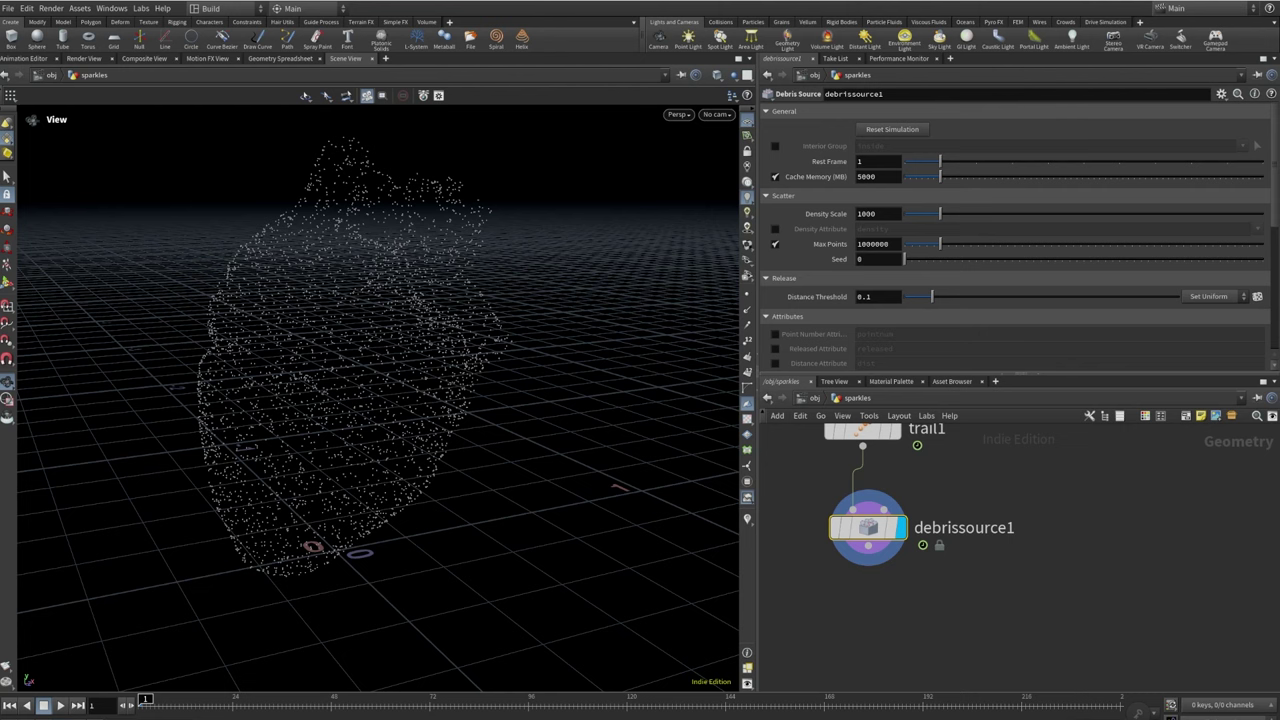
# Toggle an option in the Post-Process settings of debrissource1
pyautogui.scroll(-8, 988, 243)
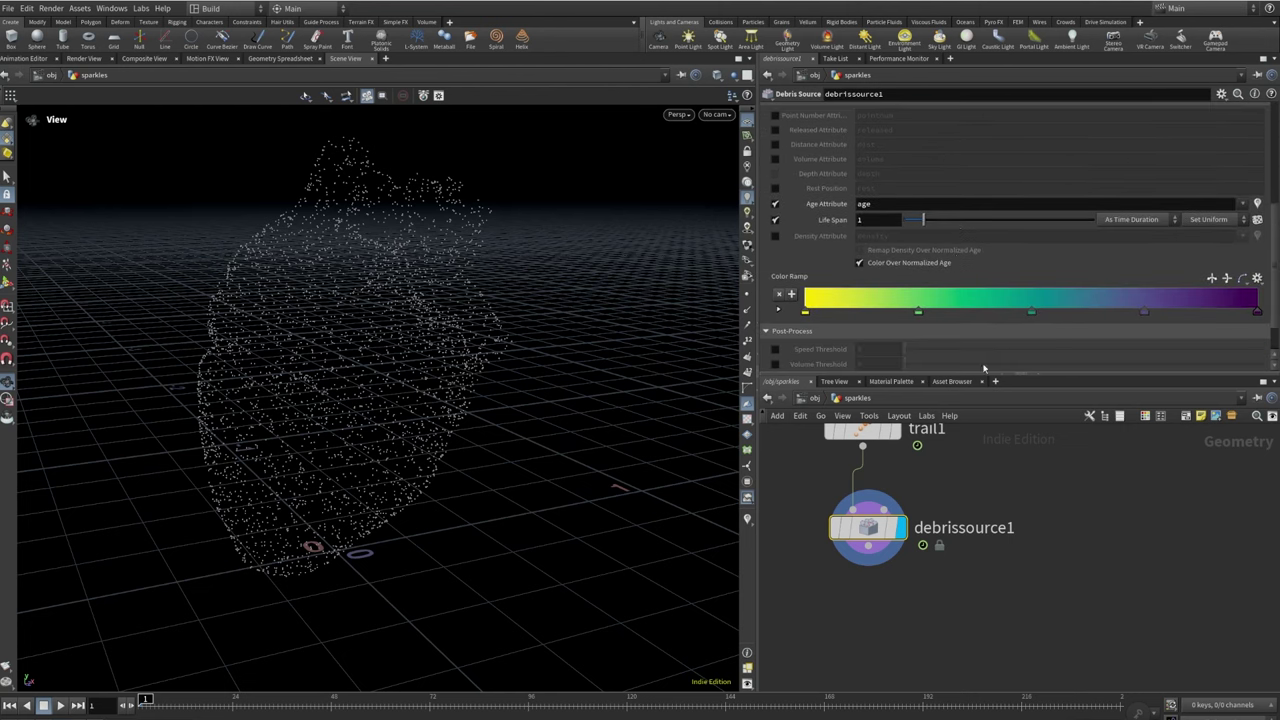
pyautogui.scroll(-2, 850, 350)
pyautogui.click(859, 348)
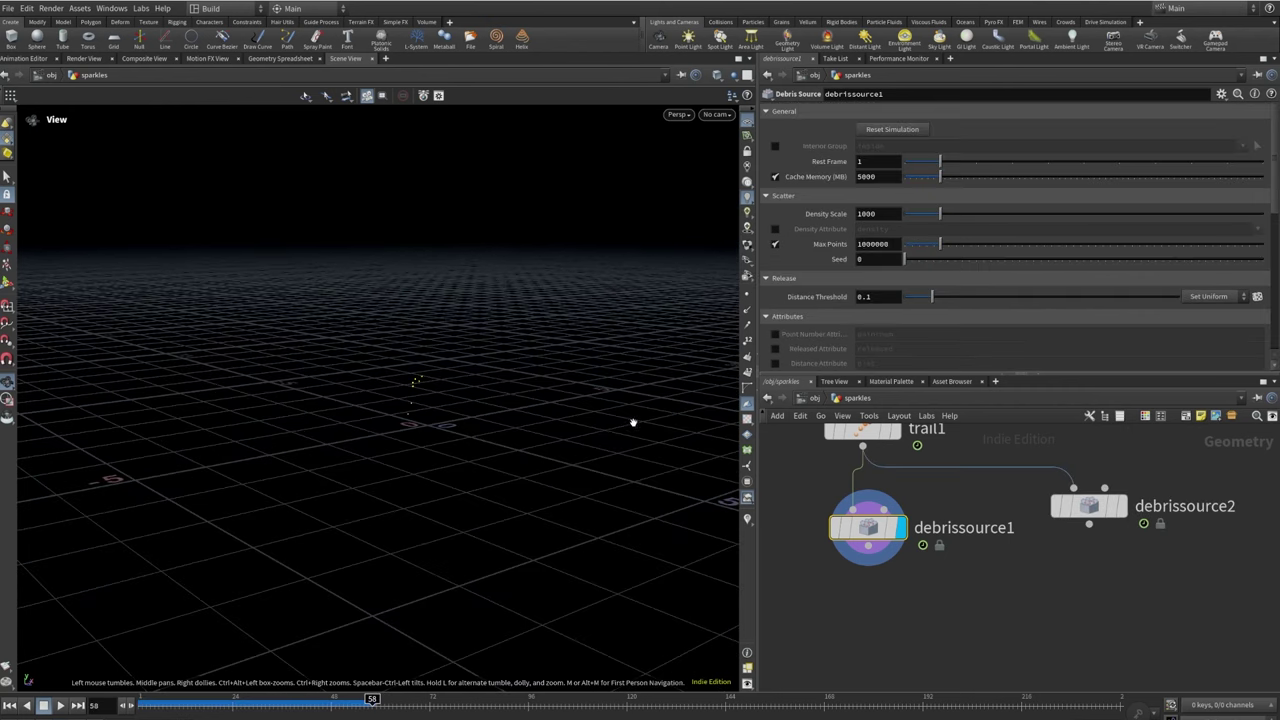
# Scrub the timeline around frame 49 and play the animation to examine the points emitted by debrissource1
pyautogui.moveTo(310, 699); pyautogui.dragTo(327, 699)
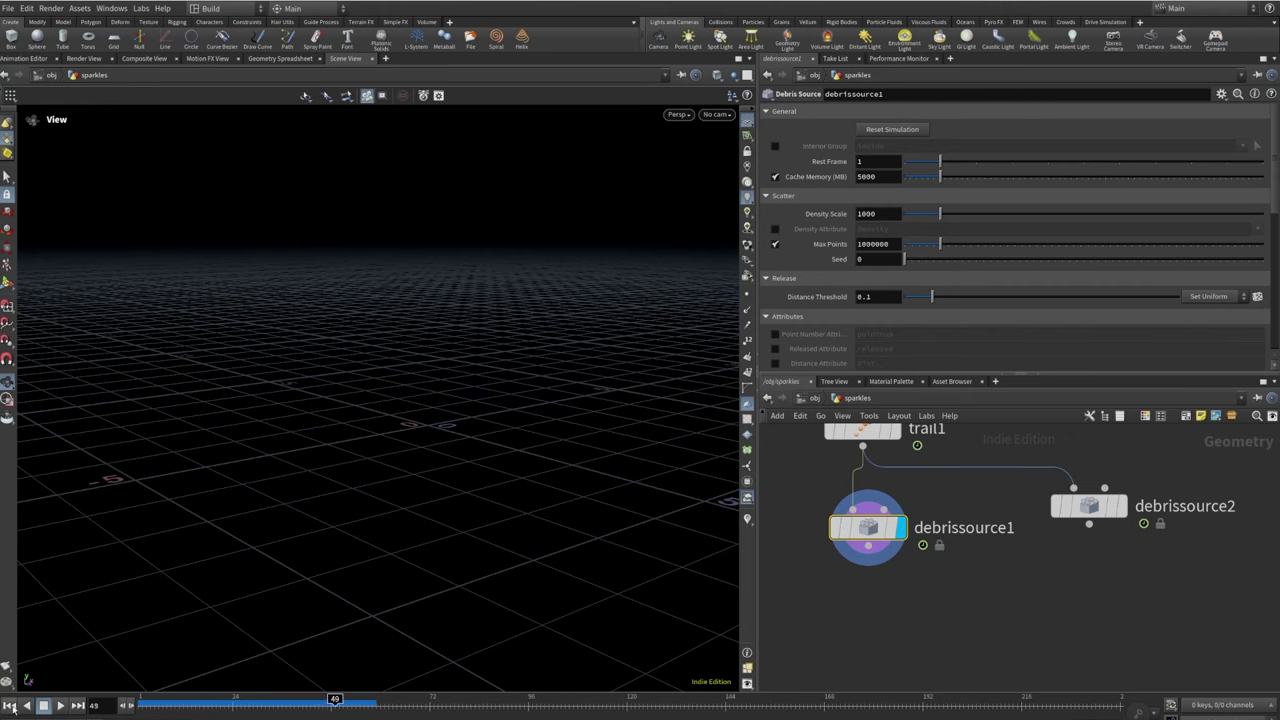
pyautogui.click(60, 705)
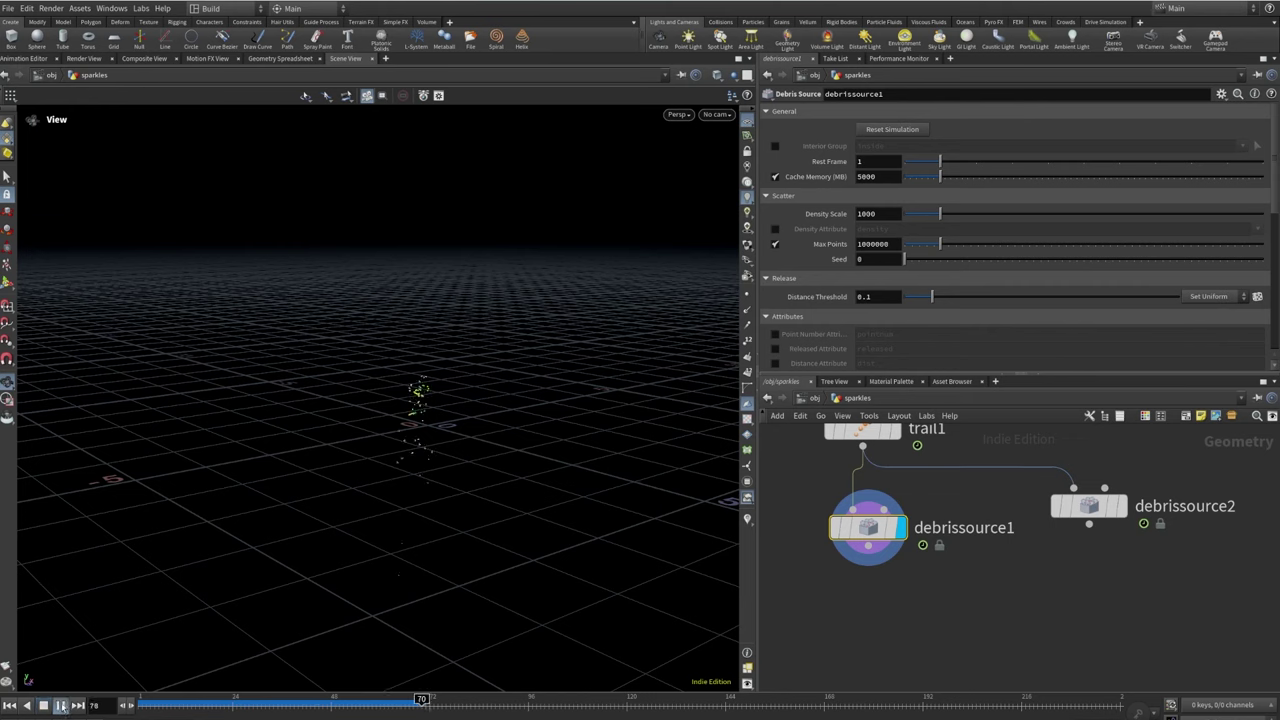
# Stop the playback, return to frame 1 and remove the extra debrissource2 node from the network
pyautogui.click(60, 705)
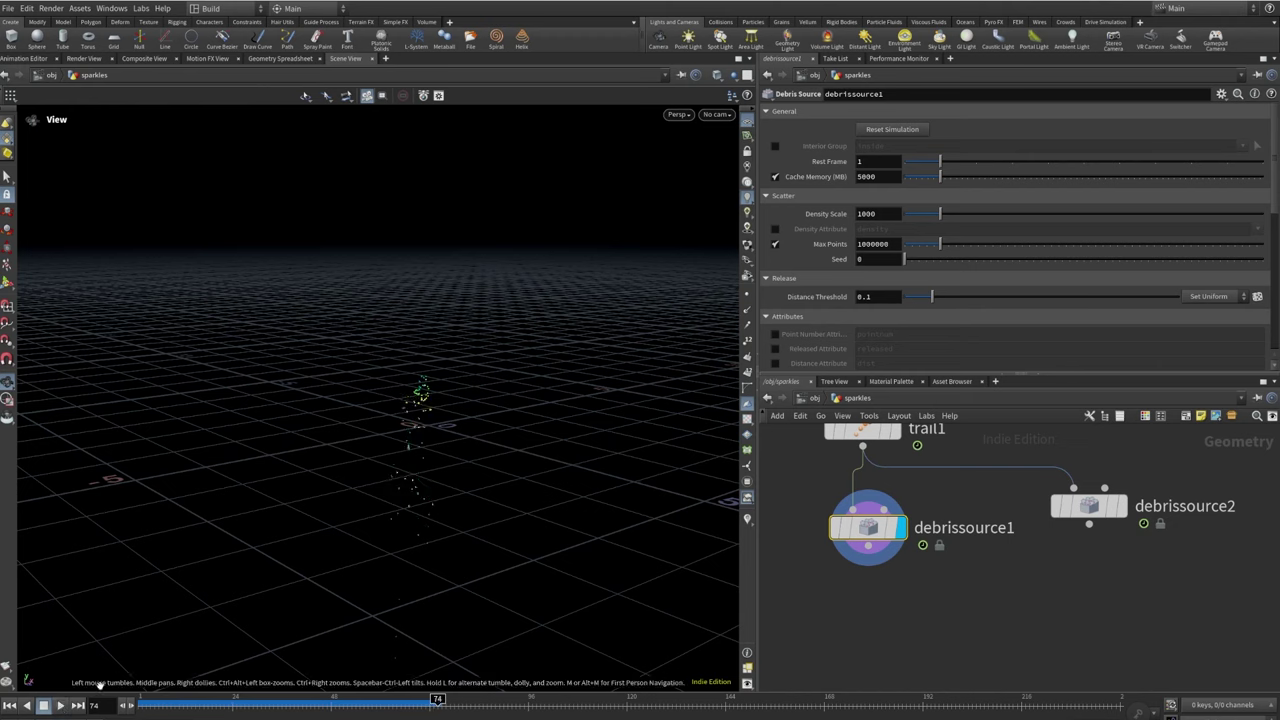
pyautogui.click(10, 705)
pyautogui.moveTo(1090, 507)
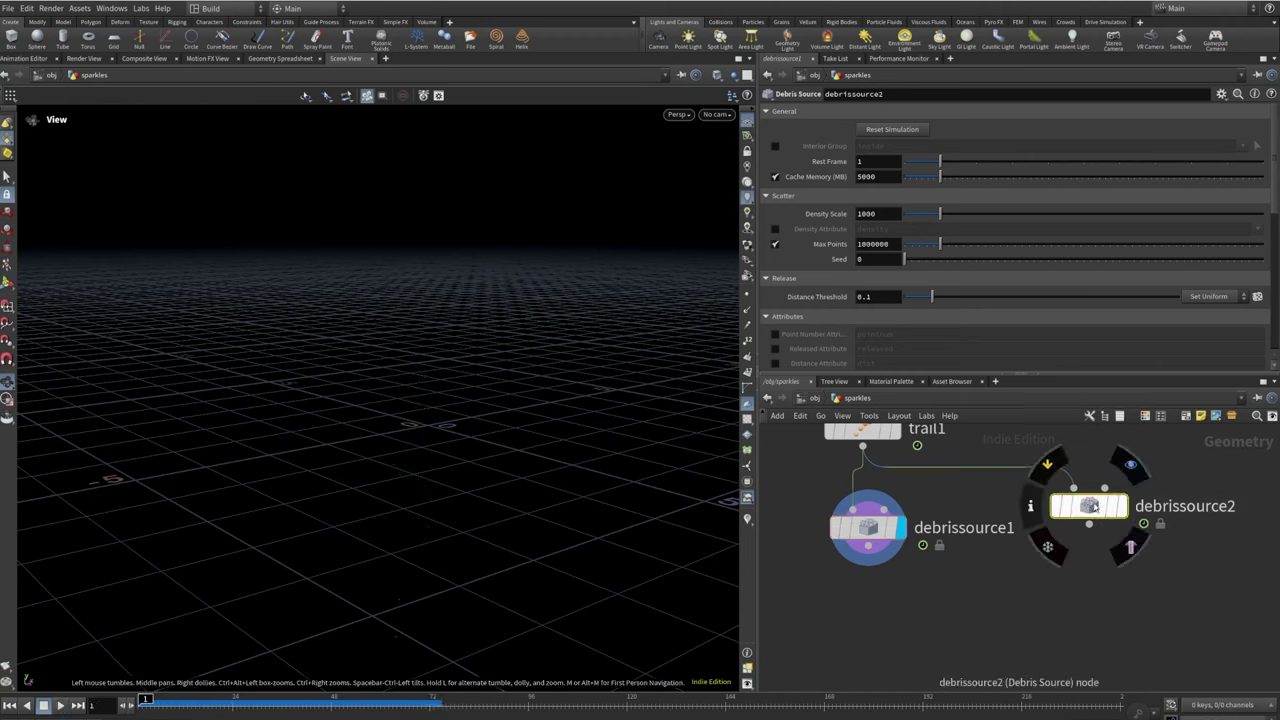
pyautogui.hotkey('ctrl', 'z')
# Play the animation to about frame 83, examine the debris points from another angle and return to frame 1
pyautogui.scroll(-6, 865, 297)
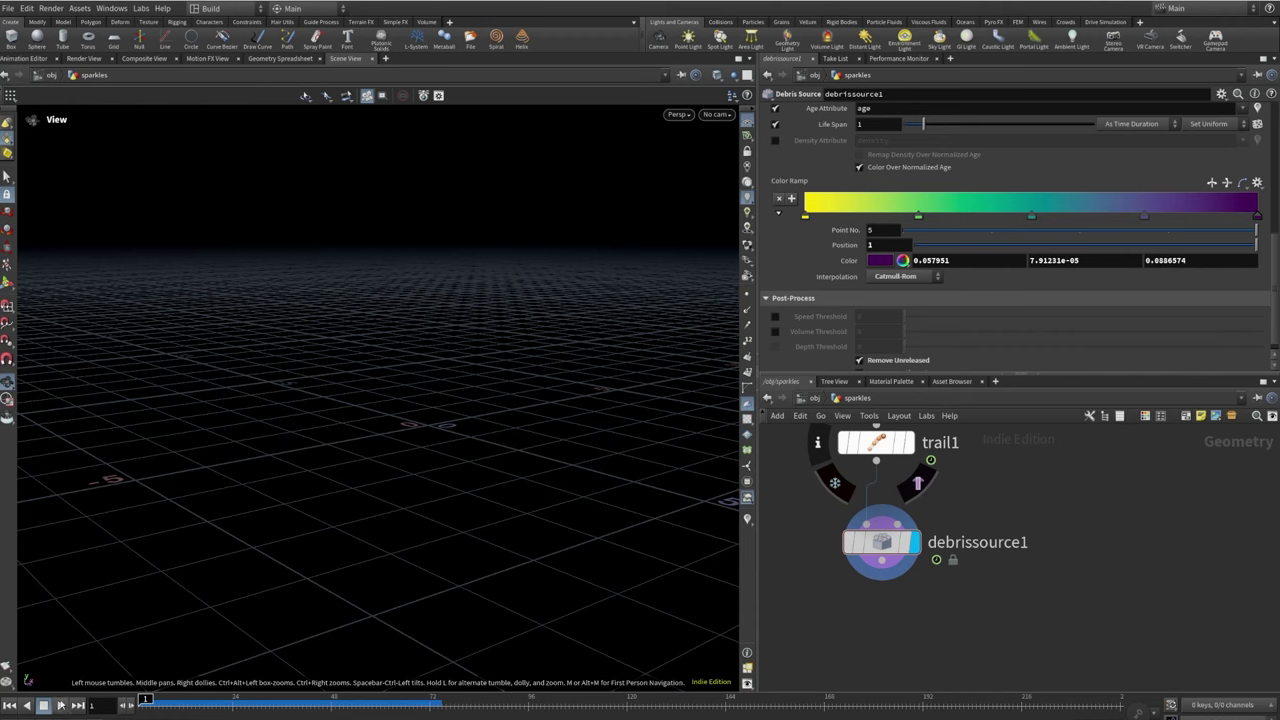
pyautogui.click(60, 705)
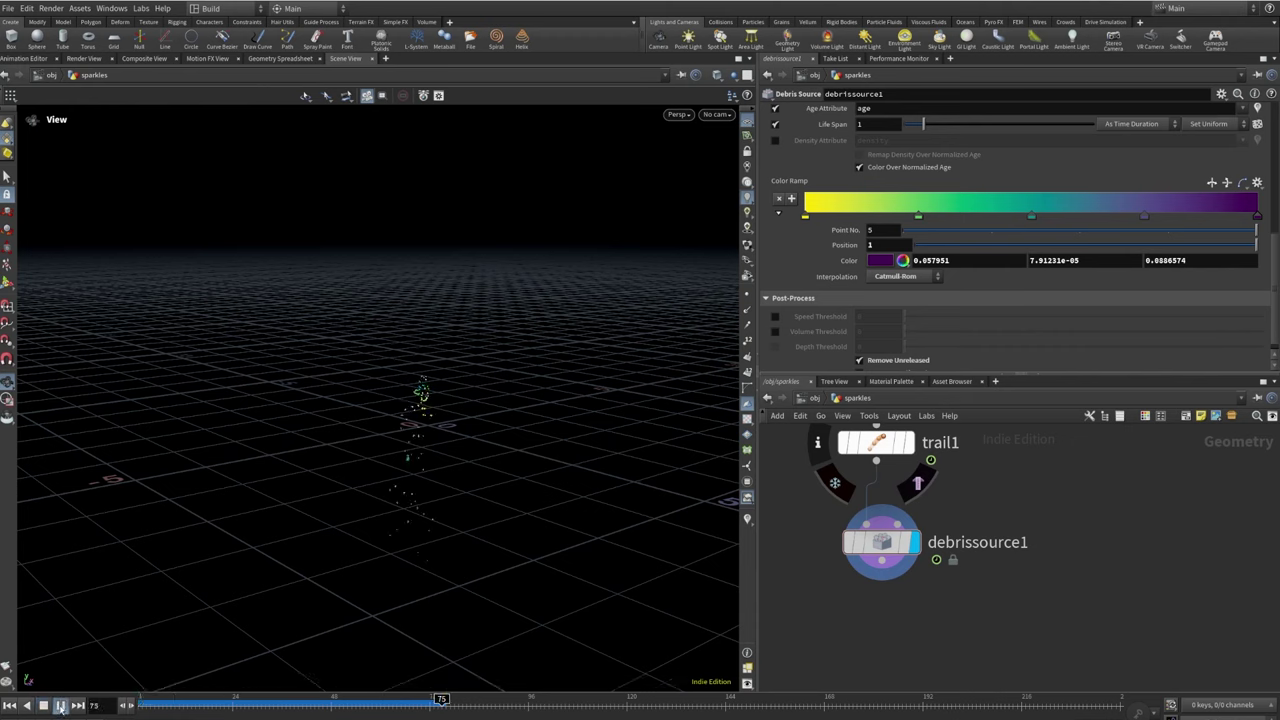
pyautogui.click(60, 705)
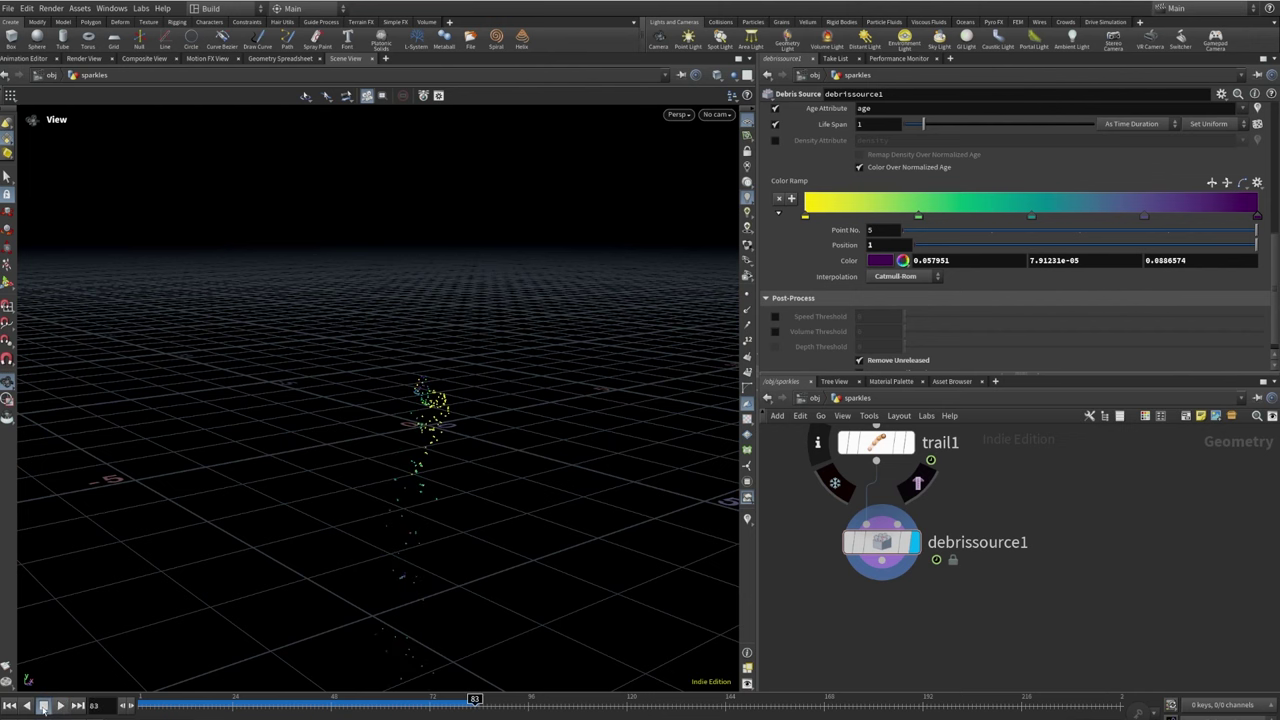
pyautogui.moveTo(524, 418); pyautogui.dragTo(280, 466)
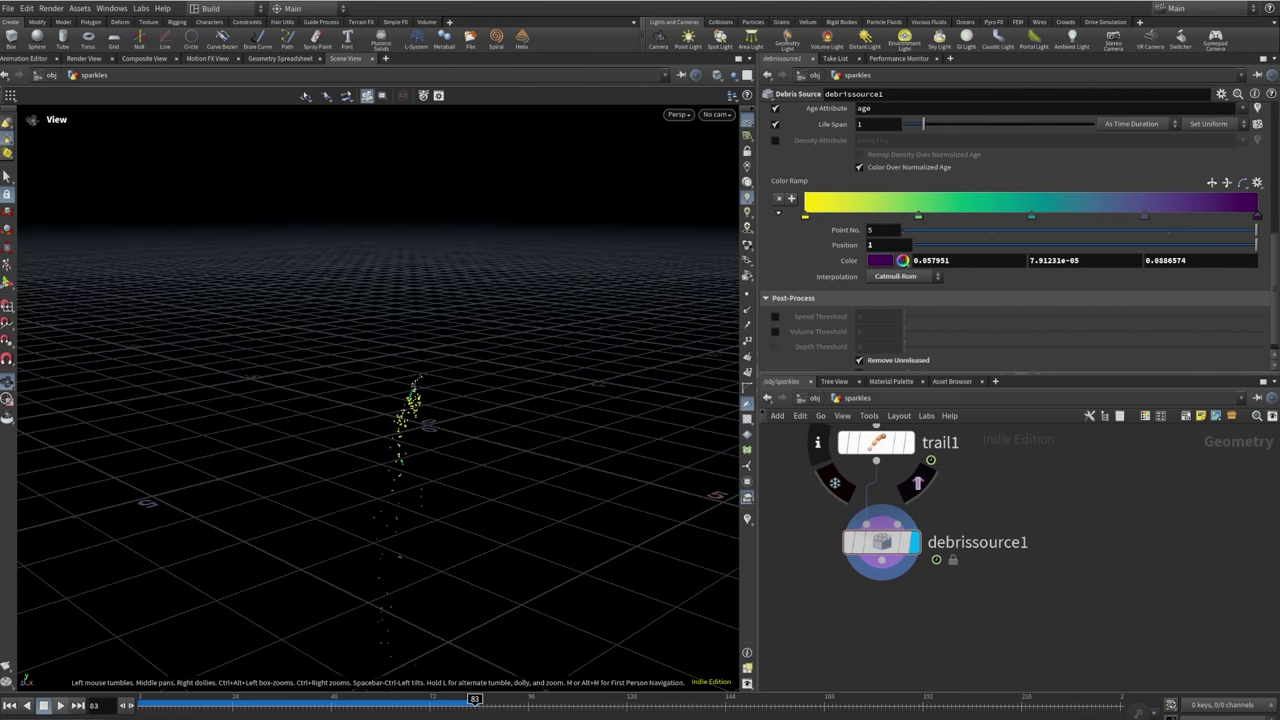
pyautogui.click(9, 706)
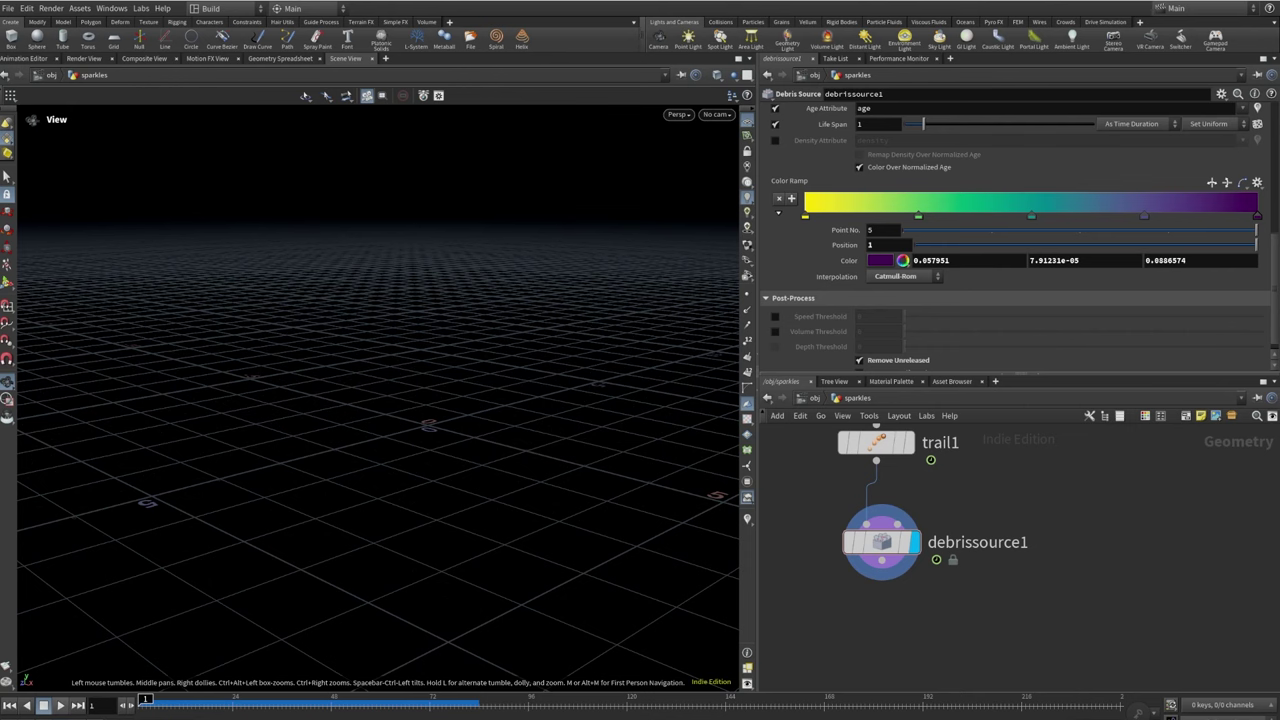
# Add a Pyro Source node fed by debrissource1 and display its output
pyautogui.moveTo(881, 561); pyautogui.dragTo(913, 603)
pyautogui.write('pyro')
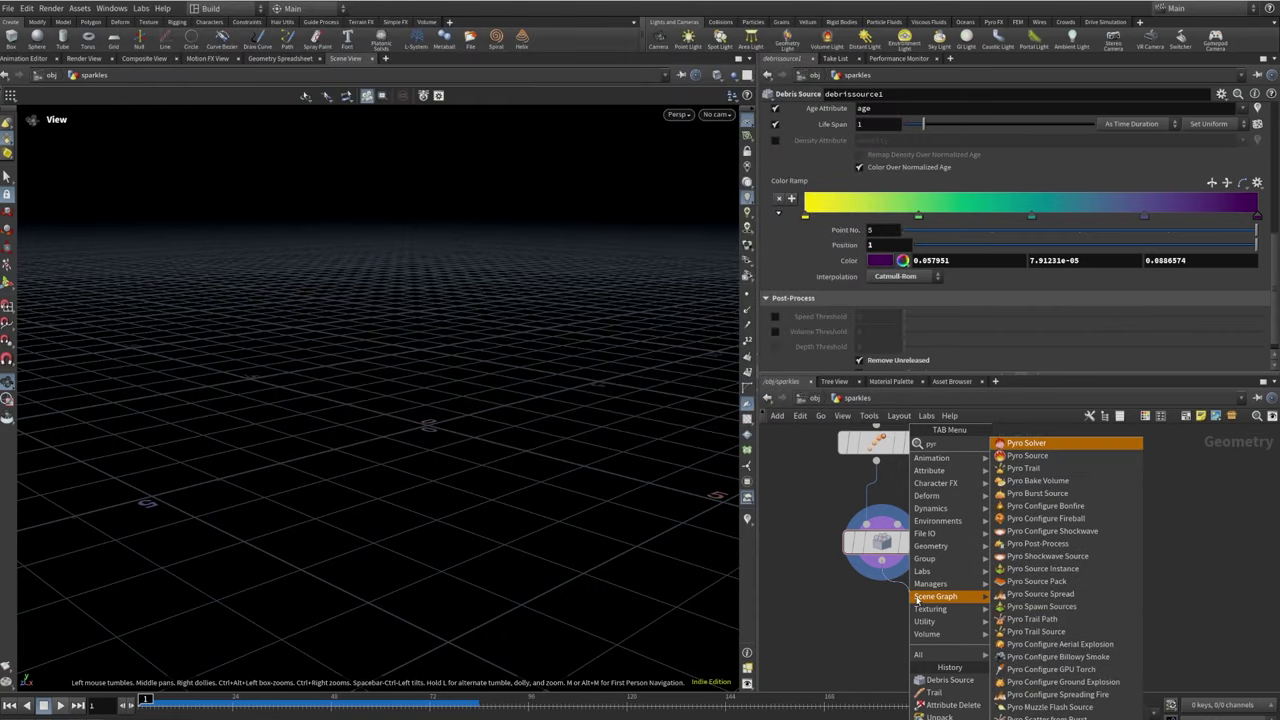
pyautogui.click(1076, 455)
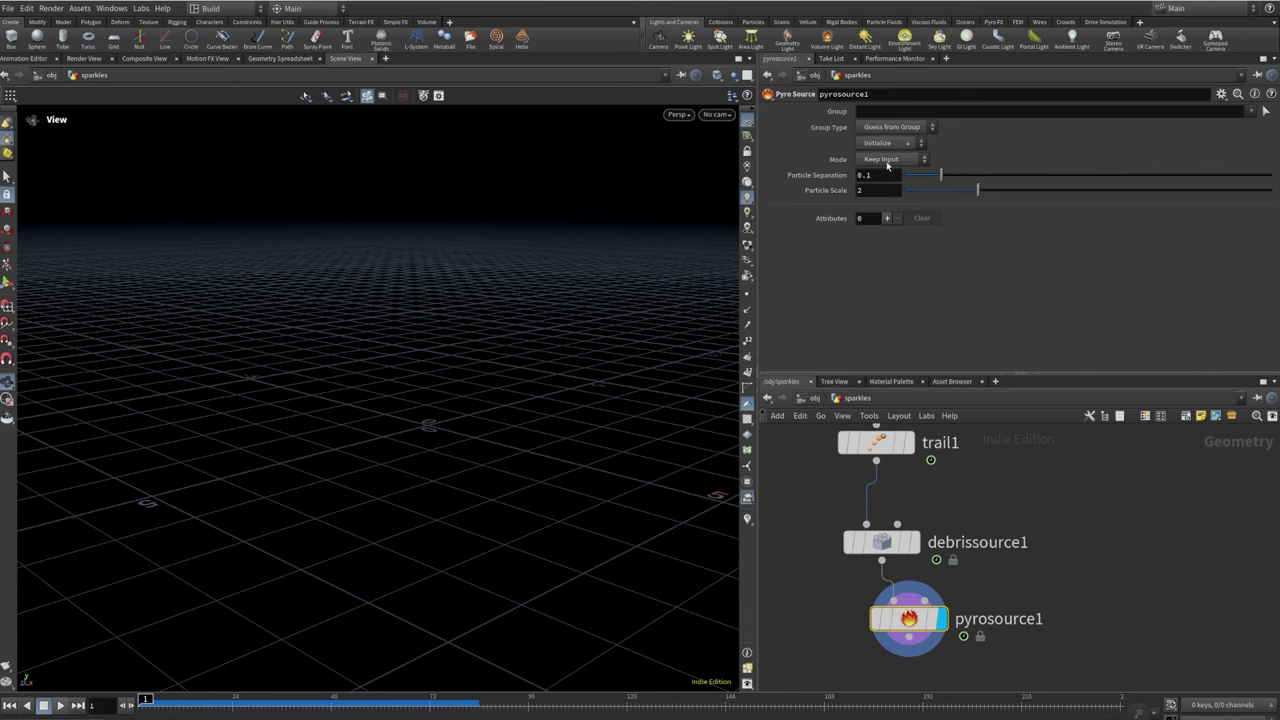
# Set pyrosource1's particle separation to 0.03 and initialize its attributes with the Source Smoke preset
pyautogui.doubleClick(867, 175)
pyautogui.write('03')
pyautogui.press('Return')
pyautogui.click(900, 144)
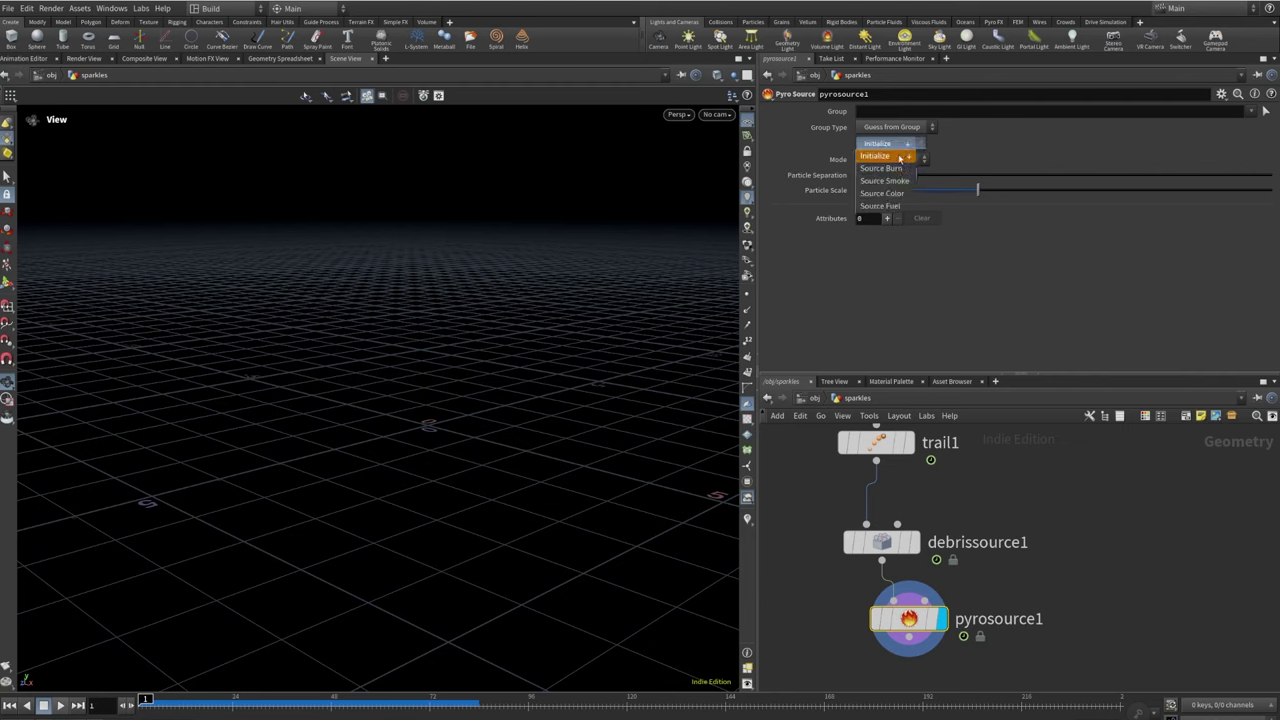
pyautogui.click(899, 181)
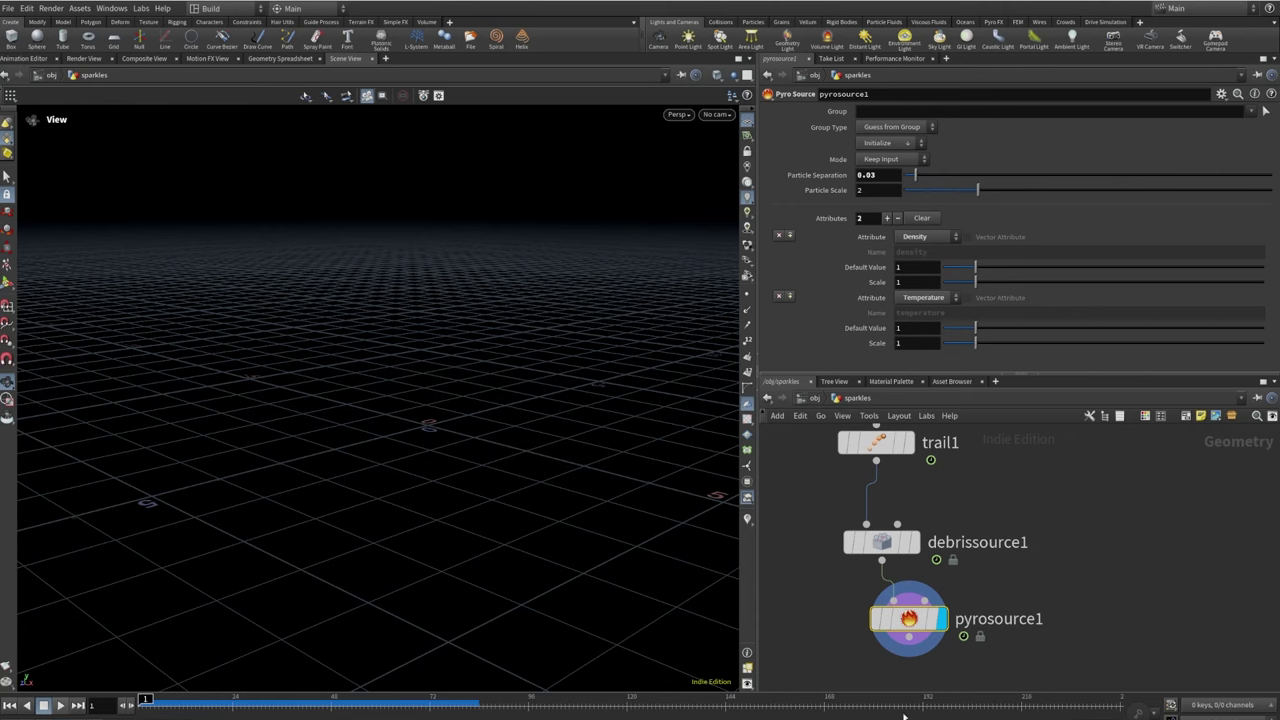
# Add an Attribute Adjust Vector node fed by pyrosource1 and display its output
pyautogui.moveTo(905, 665); pyautogui.dragTo(912, 504, button='middle')
pyautogui.moveTo(918, 500); pyautogui.dragTo(918, 570)
pyautogui.write('a')
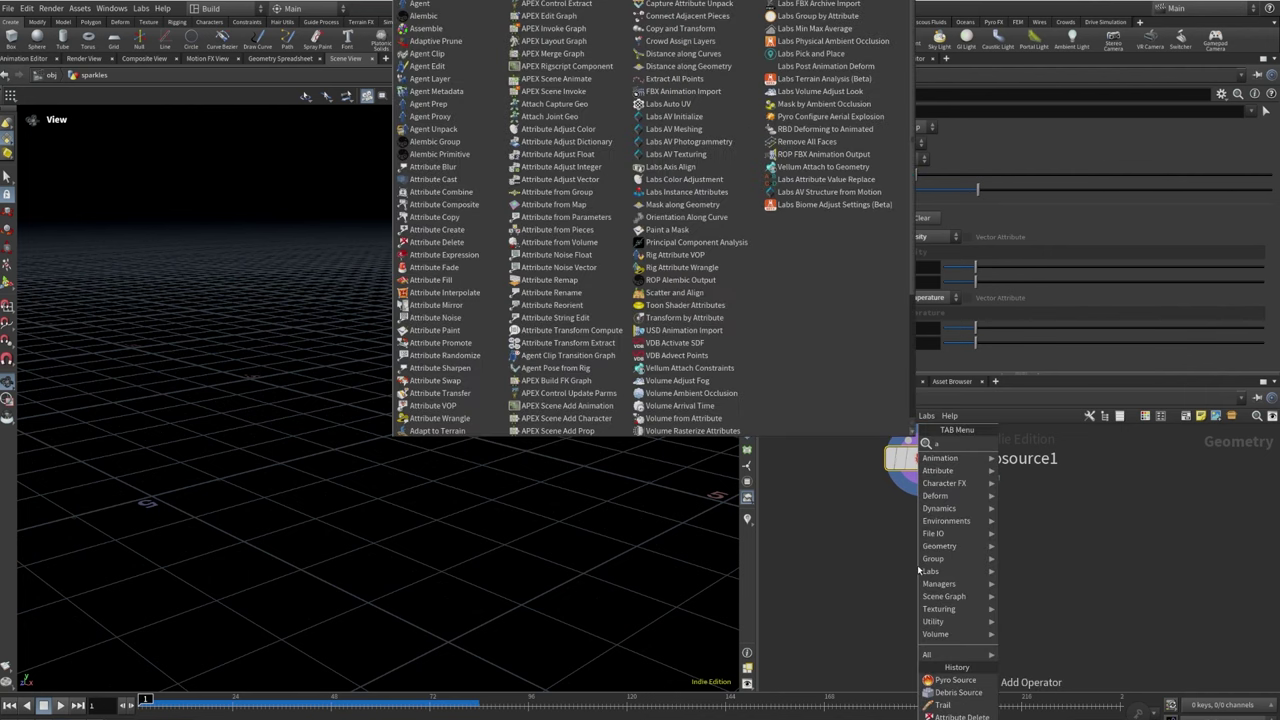
pyautogui.write('ttradj')
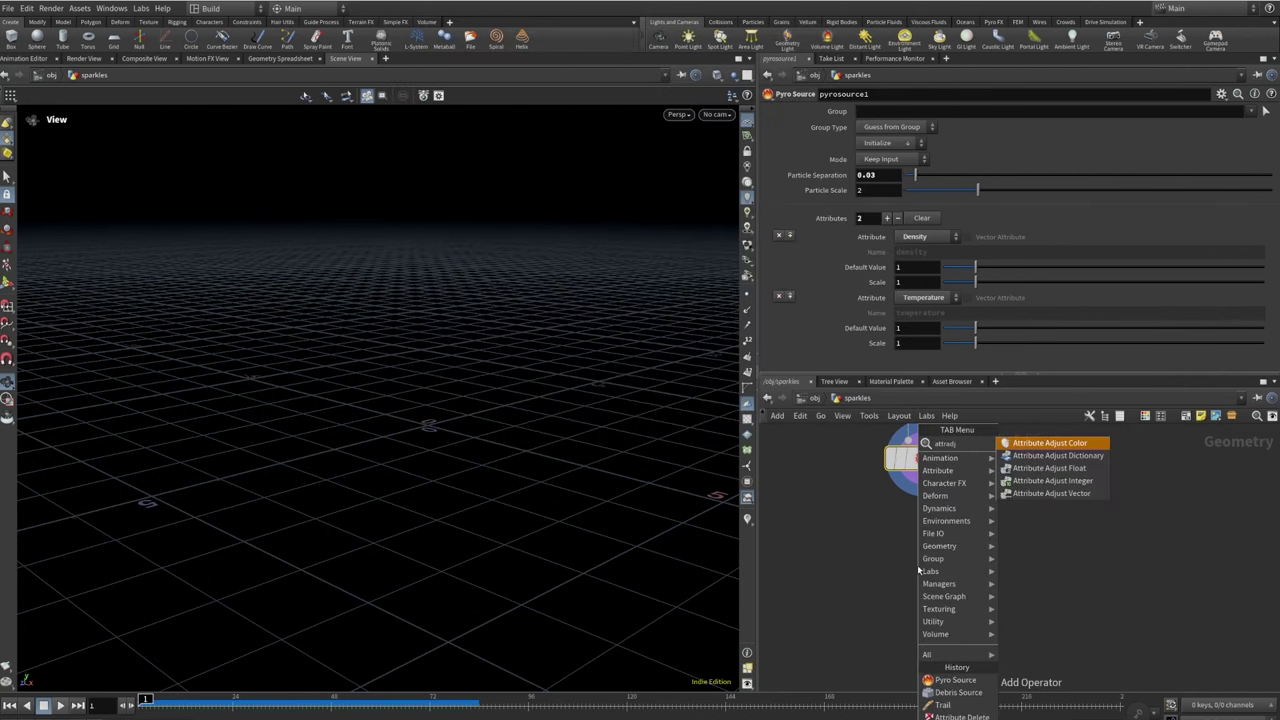
pyautogui.click(1041, 493)
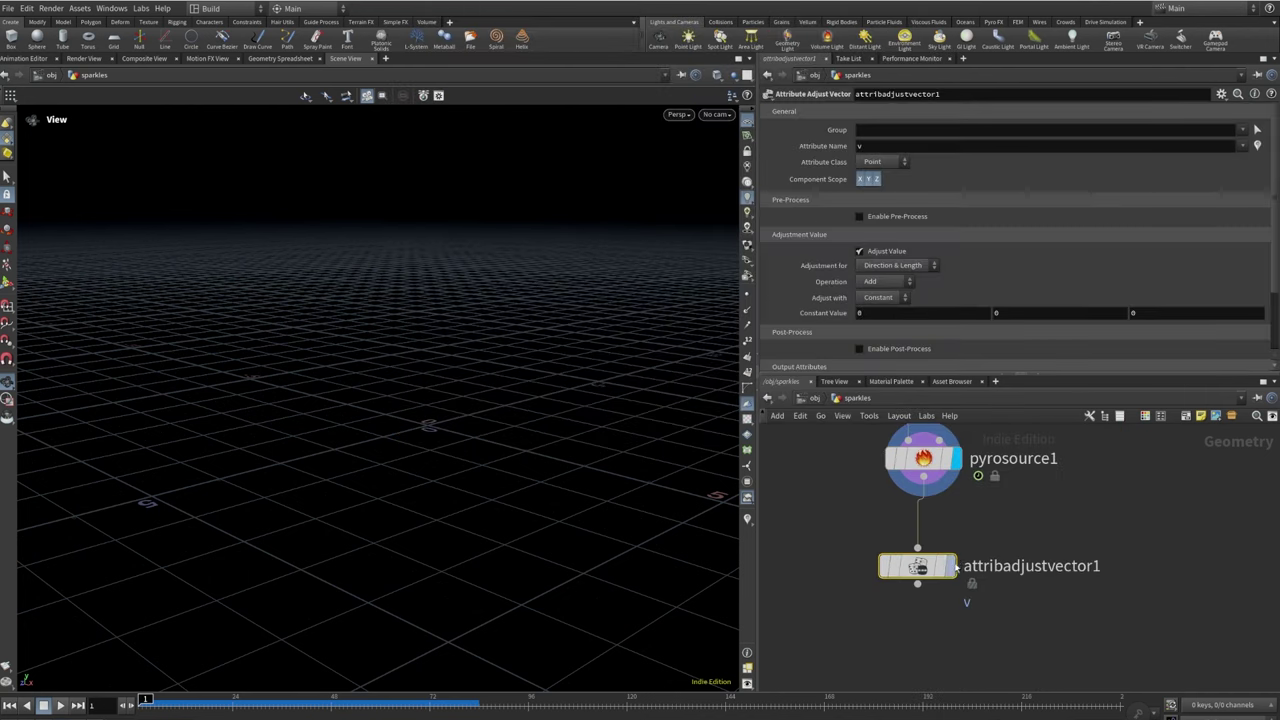
pyautogui.click(953, 567)
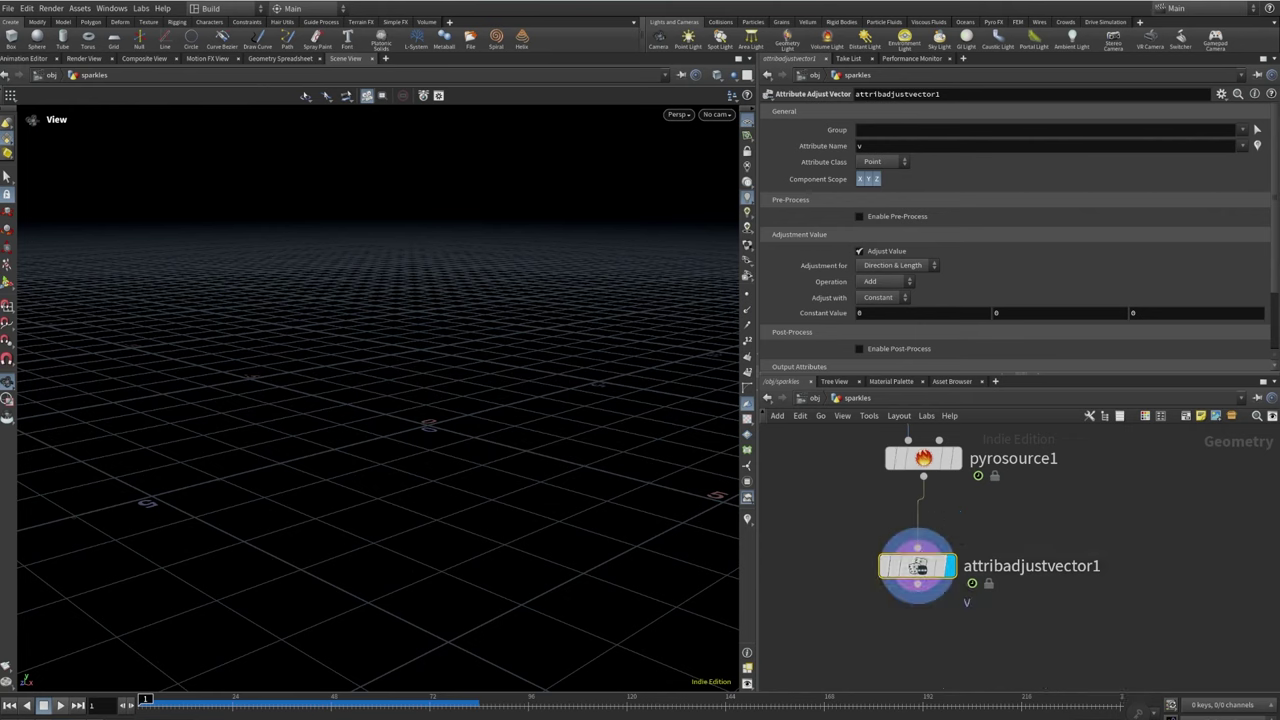
# Adjust the v attribute in attribadjustvector1 with Noise, using Zero Centered range values and an amplitude of 2
pyautogui.scroll(-2, 790, 292)
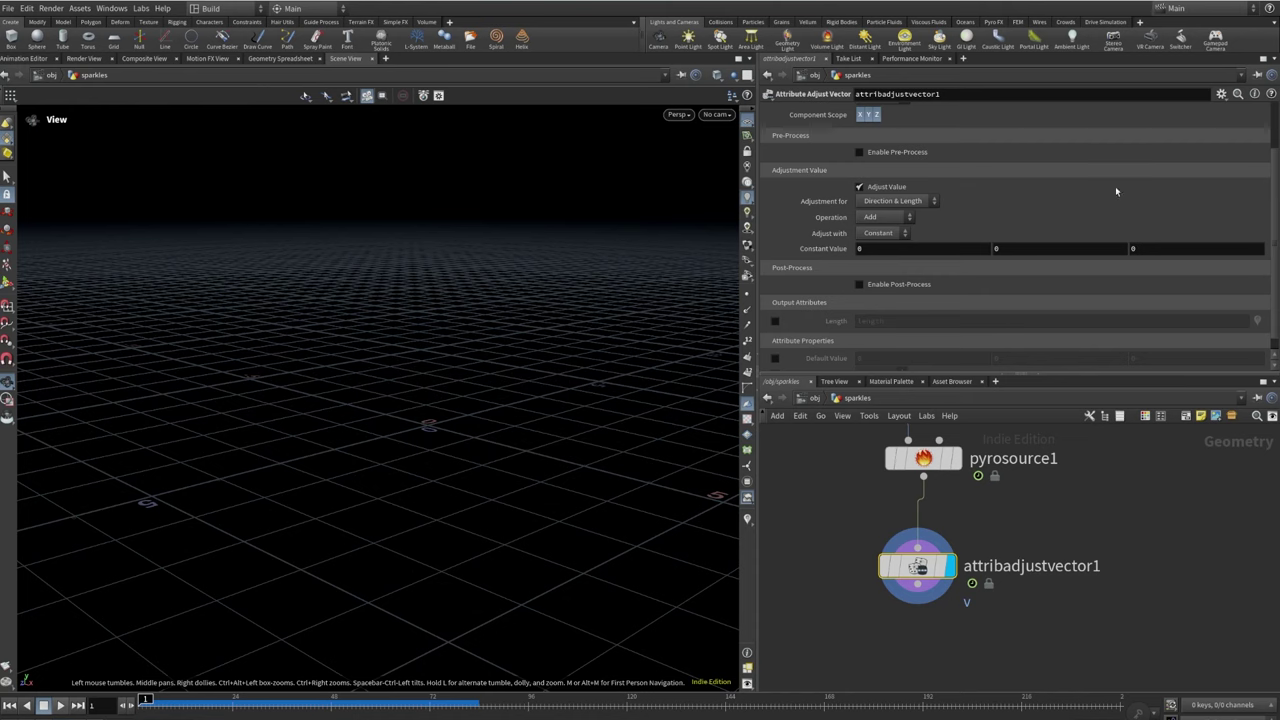
pyautogui.scroll(-1, 937, 276)
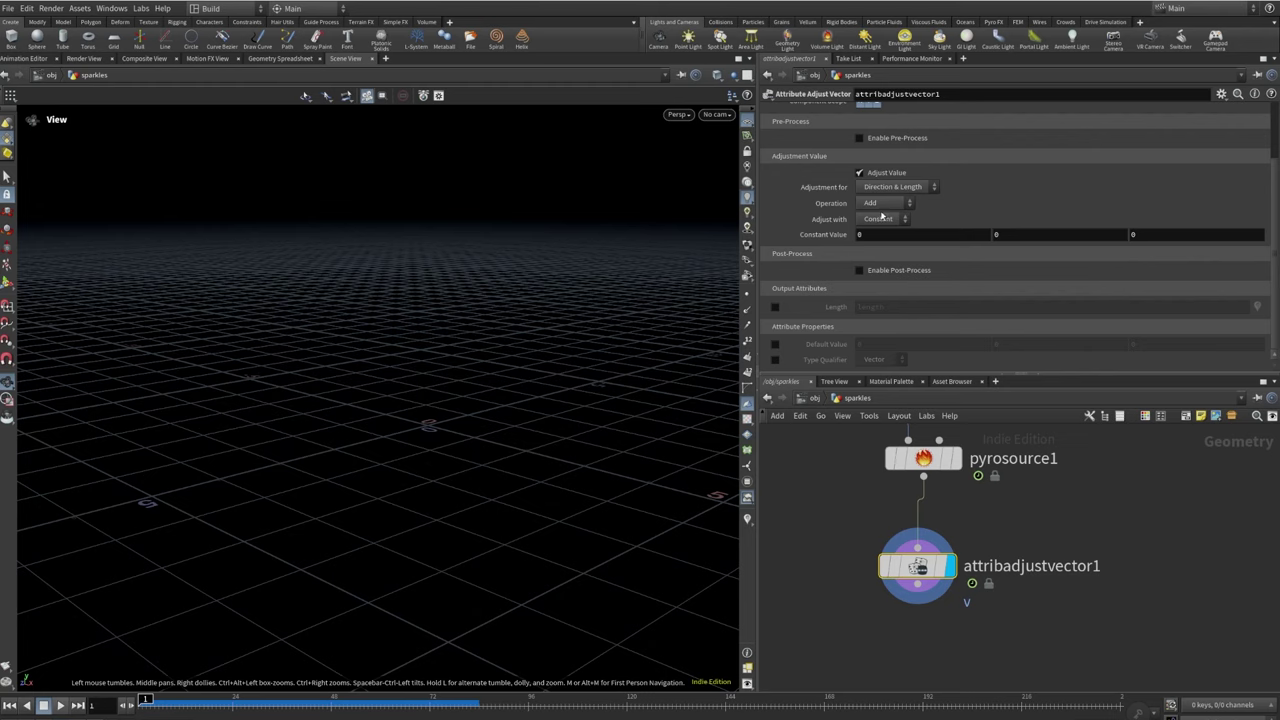
pyautogui.click(882, 218)
pyautogui.click(885, 249)
pyautogui.click(881, 234)
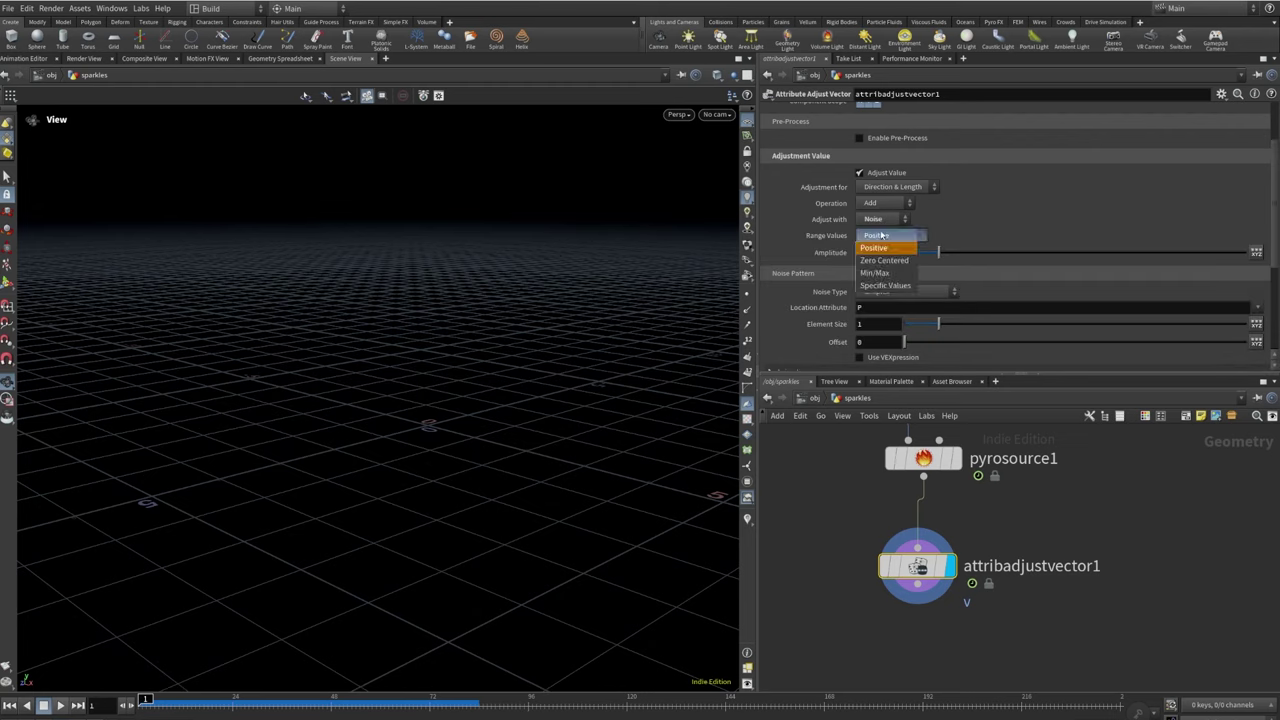
pyautogui.click(882, 250)
pyautogui.click(880, 254)
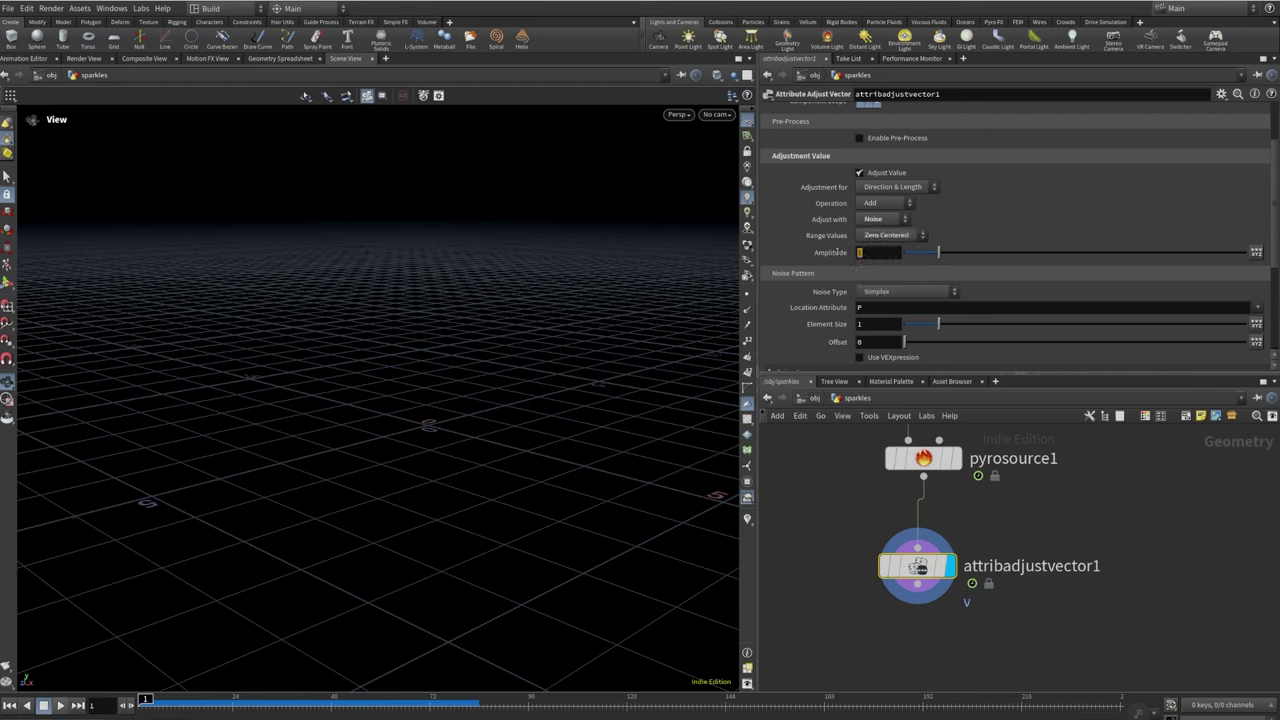
pyautogui.write('2')
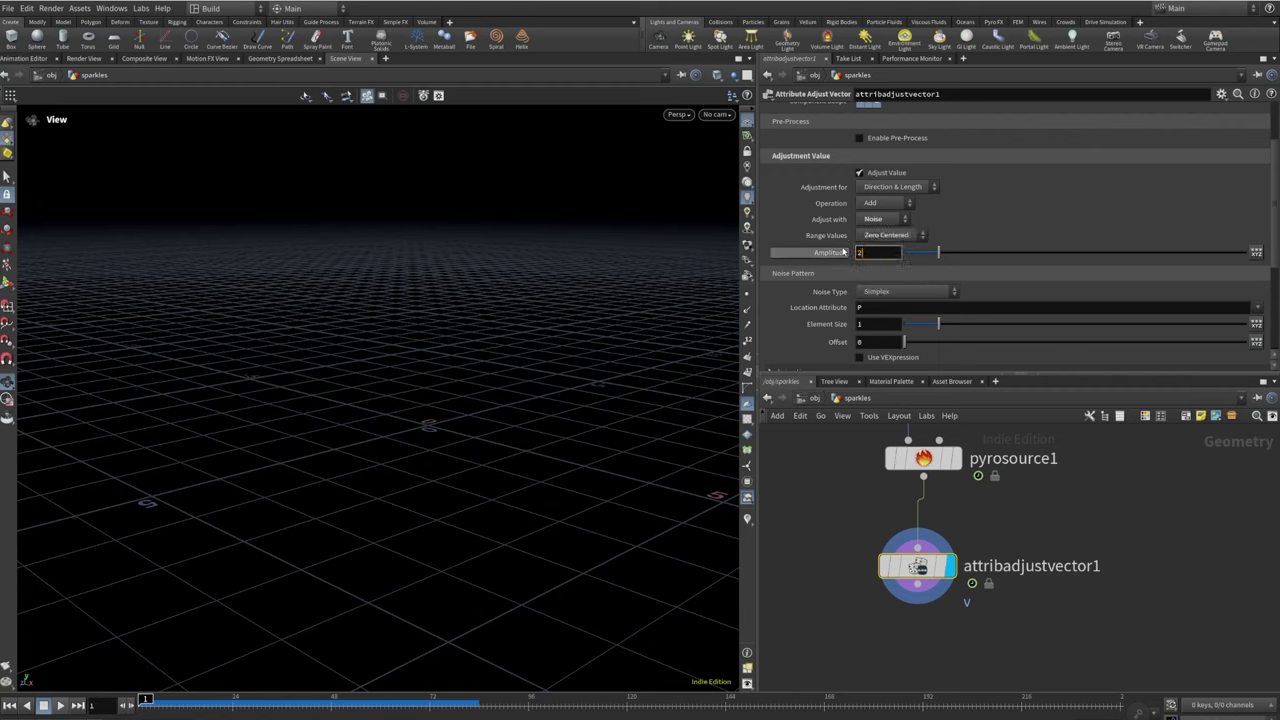
pyautogui.press('Return')
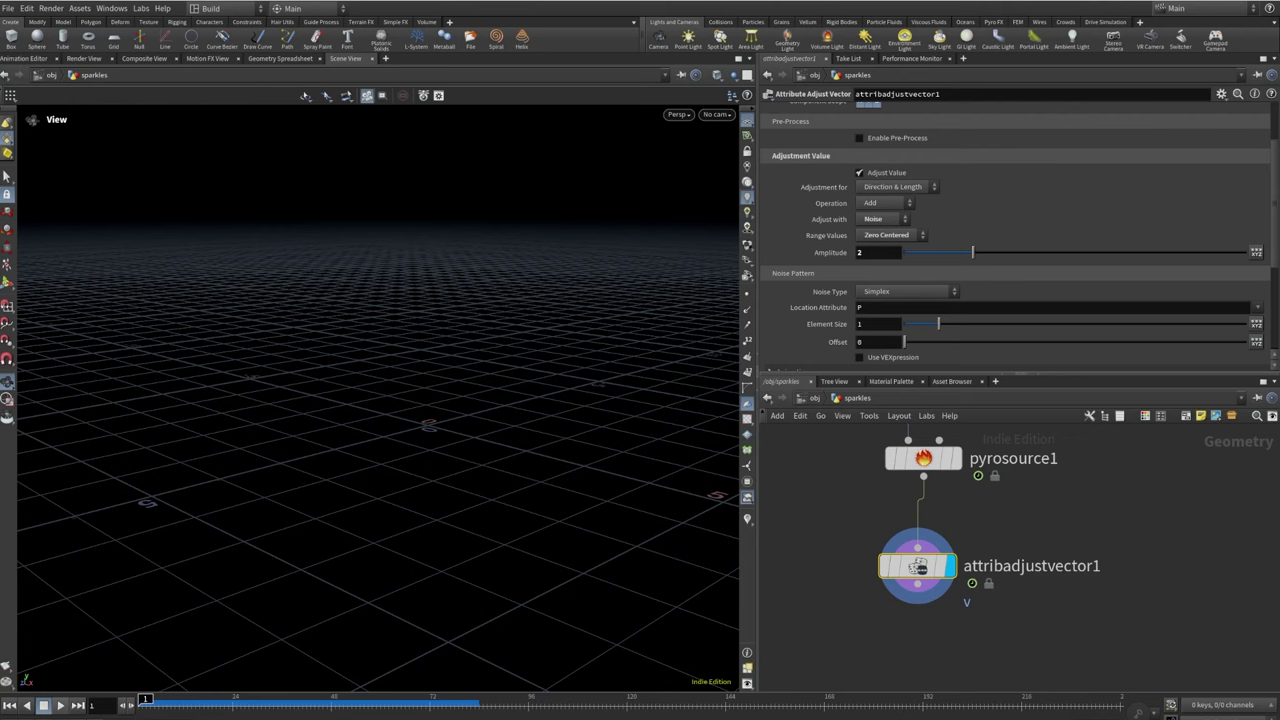
# Enable Animate Noise for the velocity noise and set its element size to 0.5
pyautogui.scroll(-4, 945, 293)
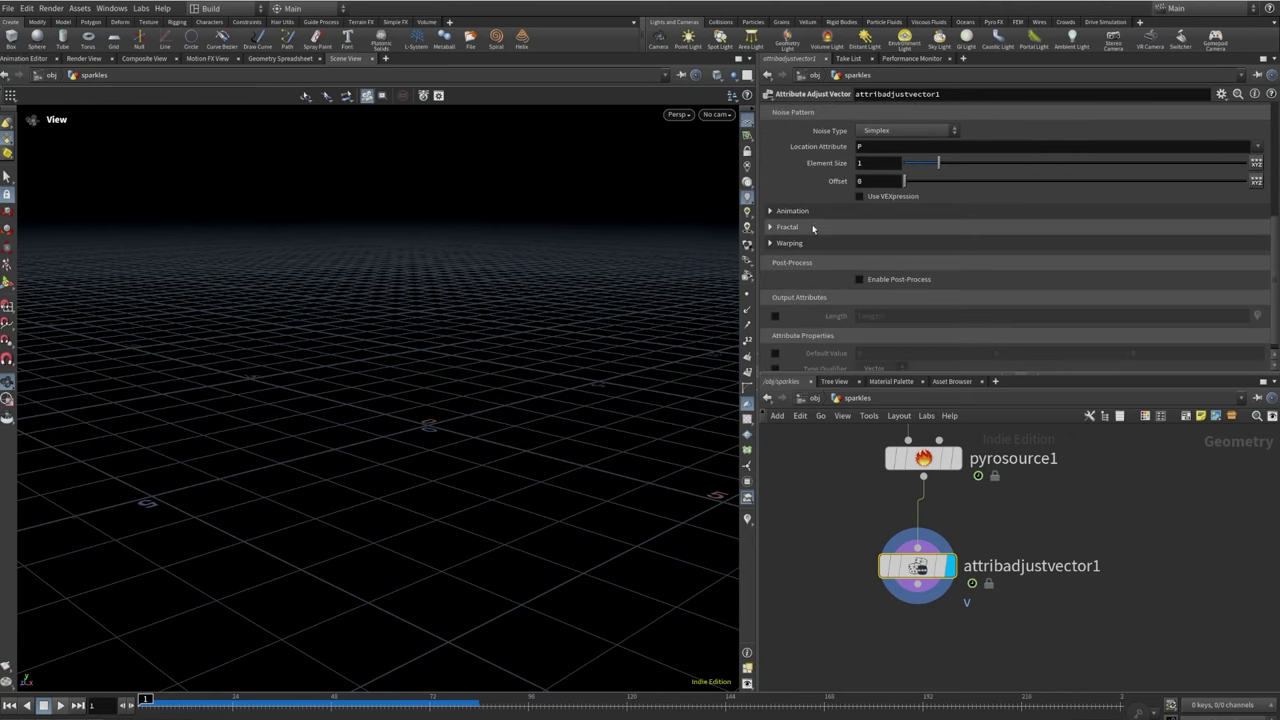
pyautogui.click(793, 211)
pyautogui.click(860, 228)
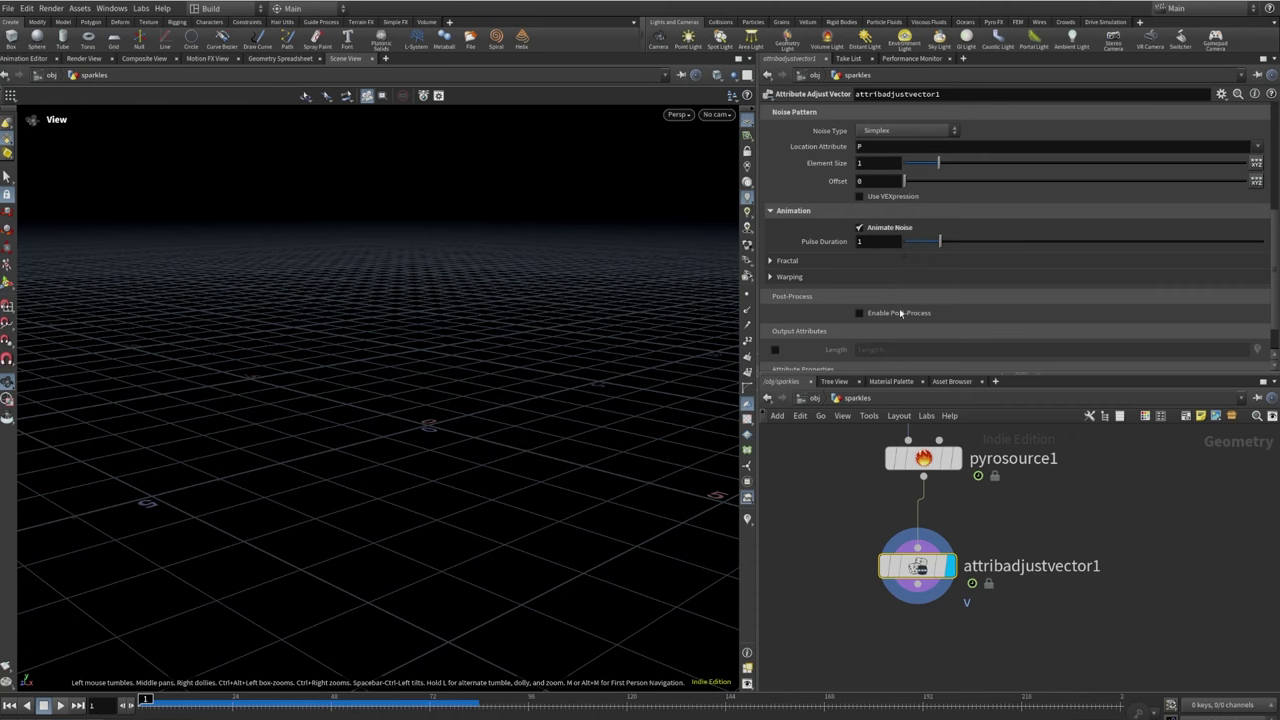
pyautogui.scroll(2, 900, 230)
pyautogui.click(883, 211)
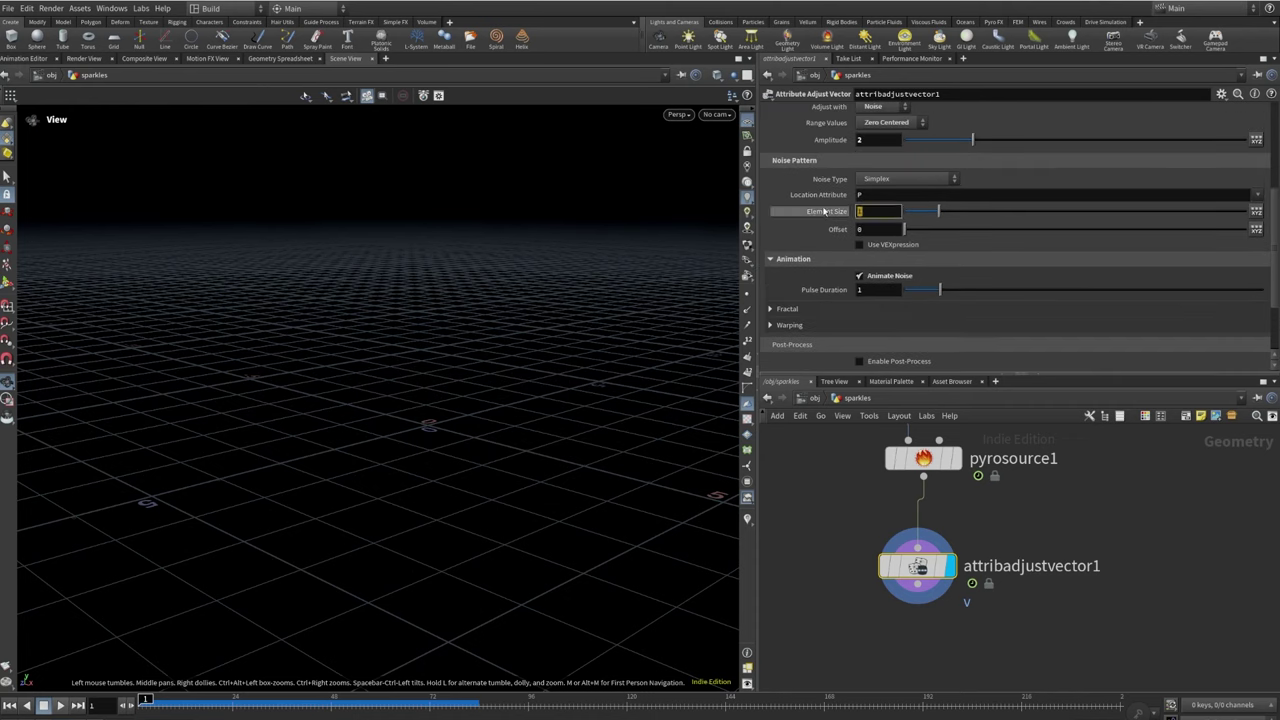
pyautogui.write('.5')
pyautogui.press('Return')
pyautogui.scroll(4, 931, 252)
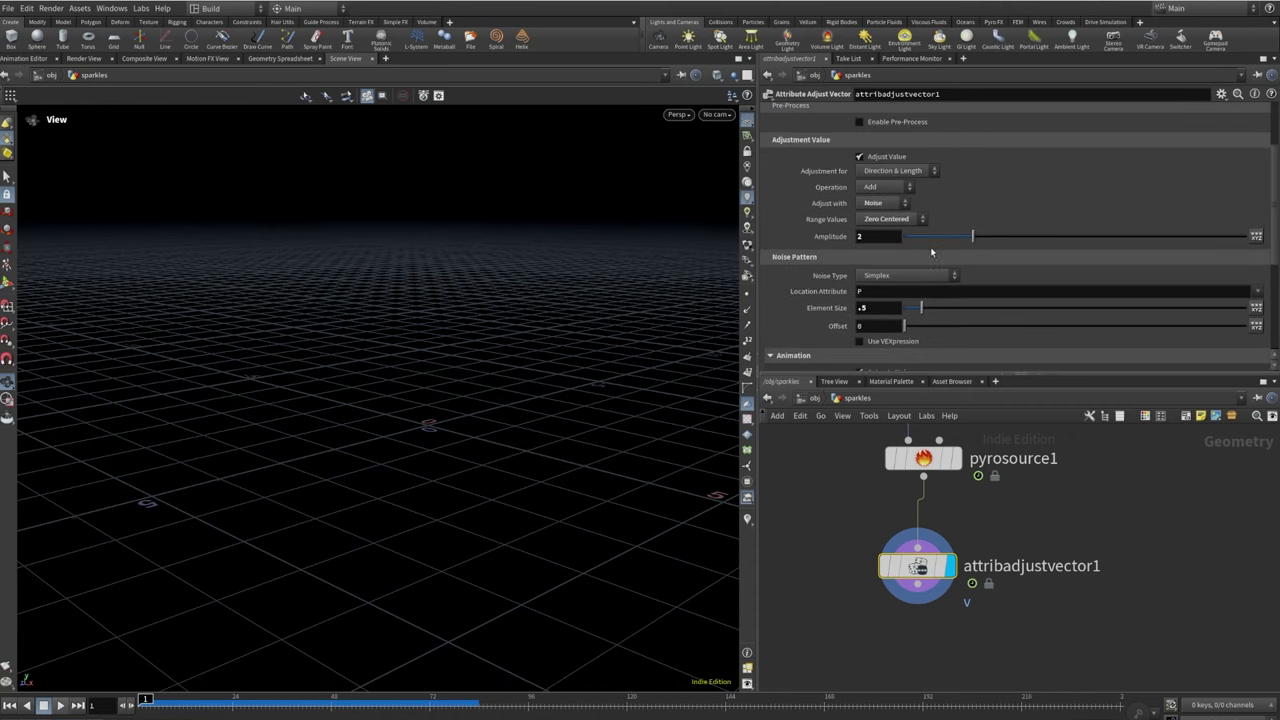
pyautogui.scroll(3, 931, 252)
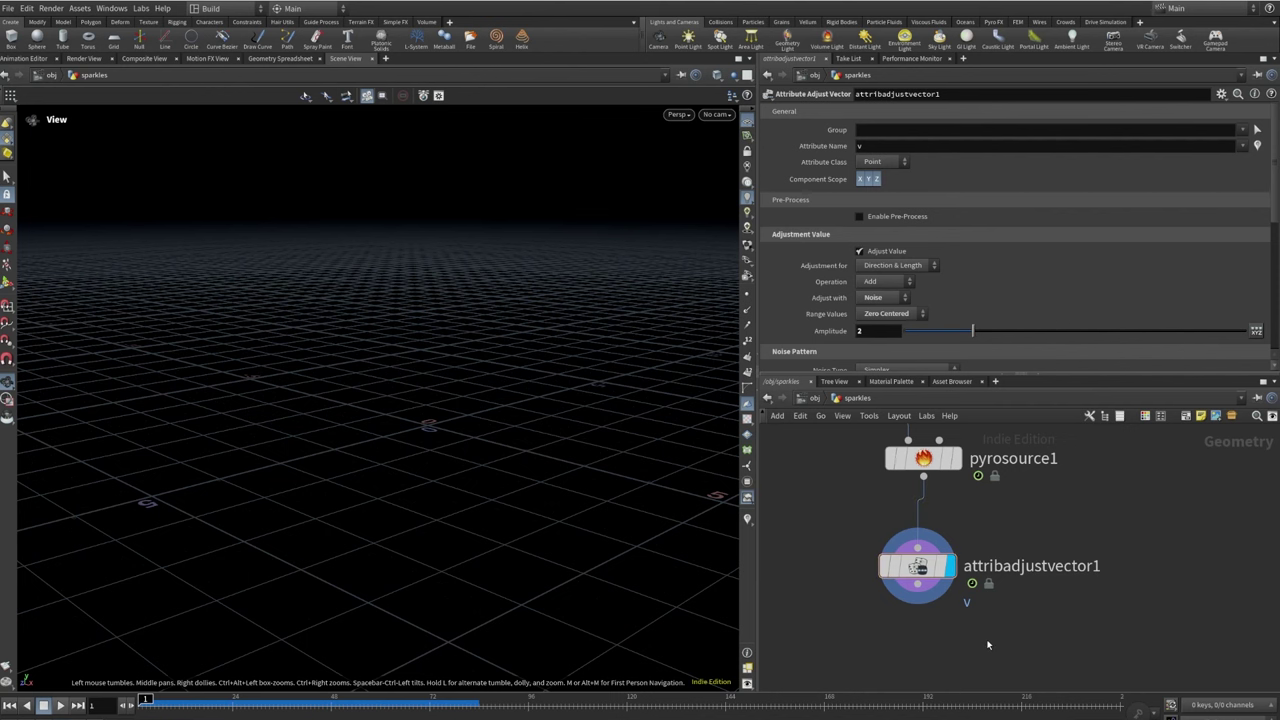
# Add a Volume Rasterize Attributes node fed by attribadjustvector1 and display its output
pyautogui.press('Tab')
pyautogui.write('volumer')
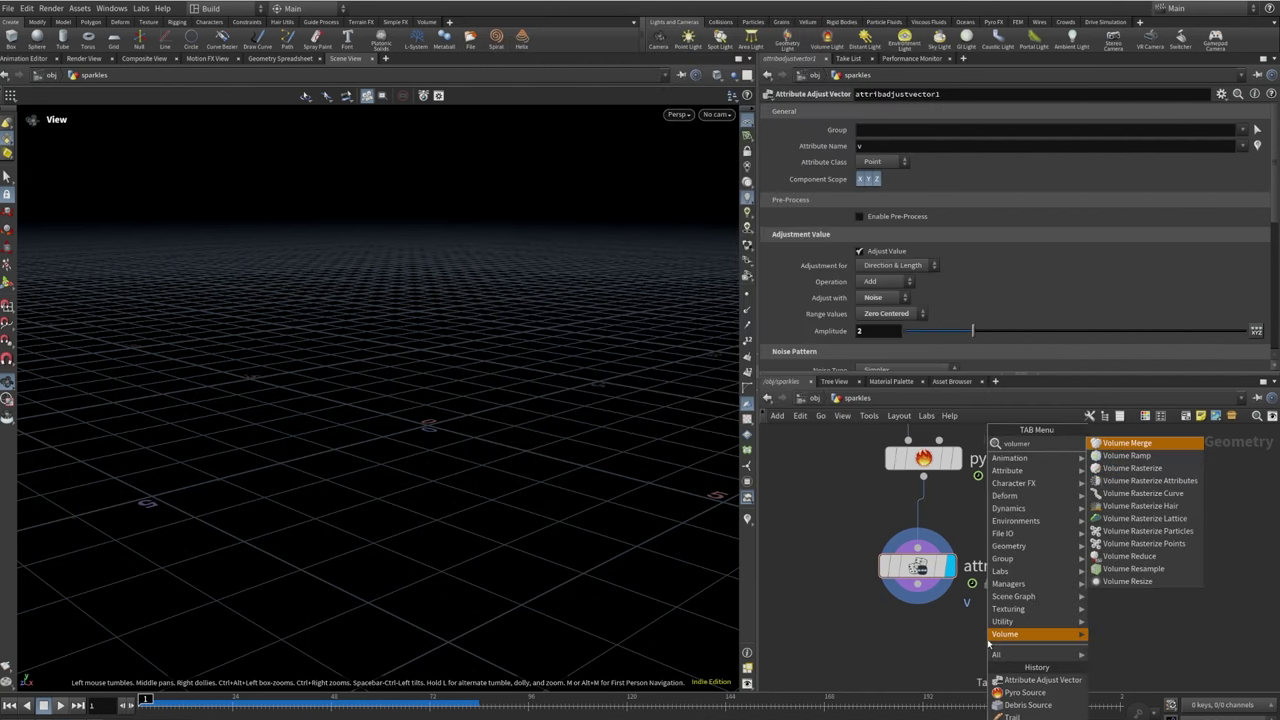
pyautogui.click(1148, 480)
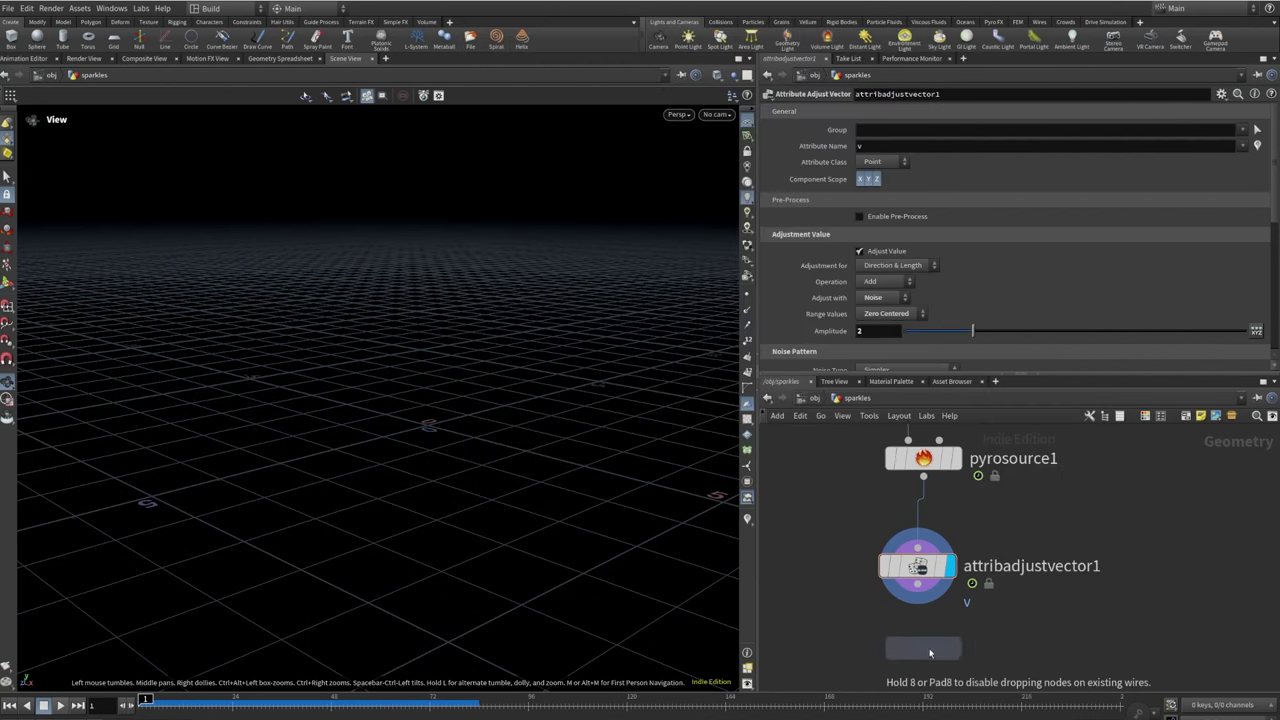
pyautogui.click(926, 590)
pyautogui.moveTo(926, 590); pyautogui.dragTo(917, 637)
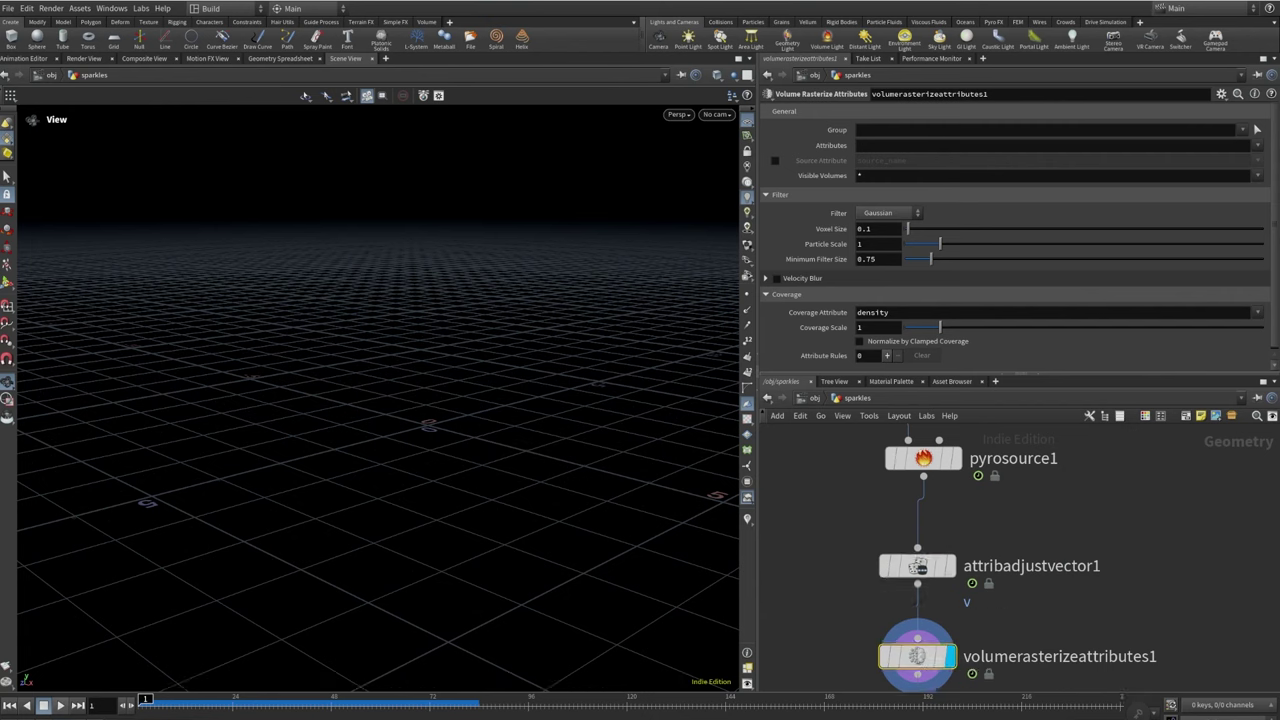
# Choose density, temperature and v as the attributes to rasterize in volumerasterizeattributes1
pyautogui.click(1258, 148)
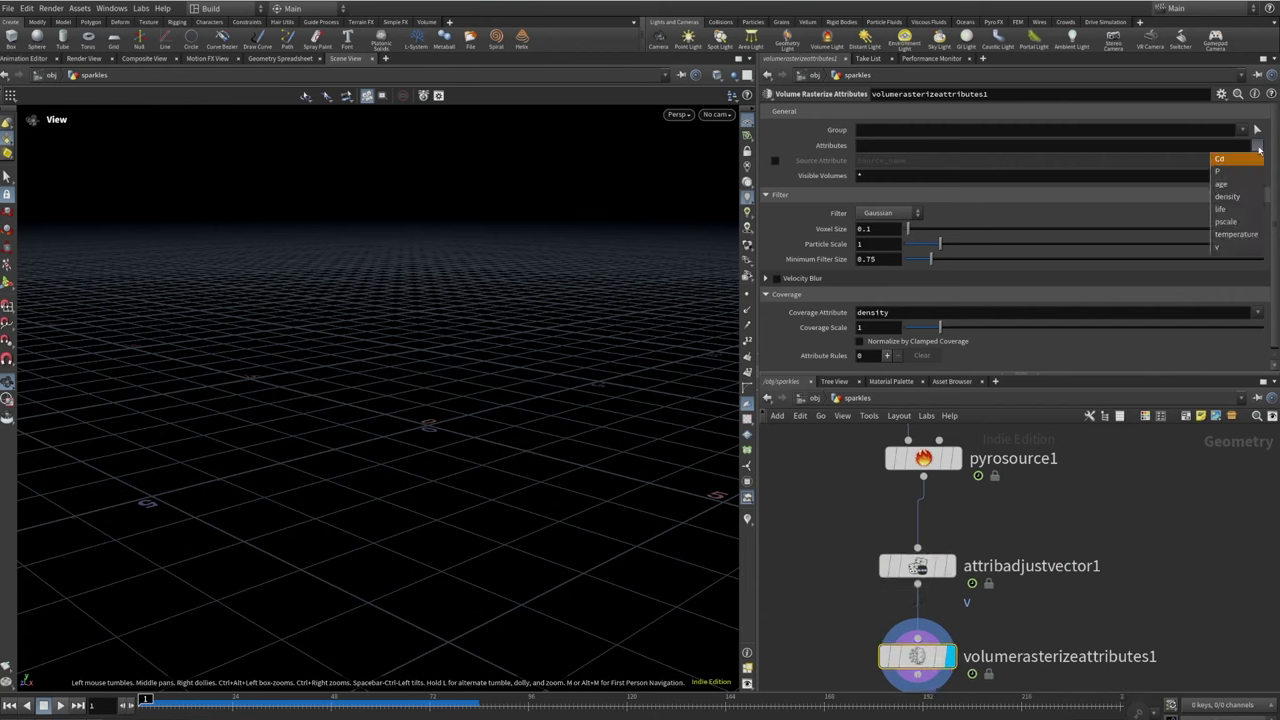
pyautogui.click(1248, 197)
pyautogui.click(1260, 146)
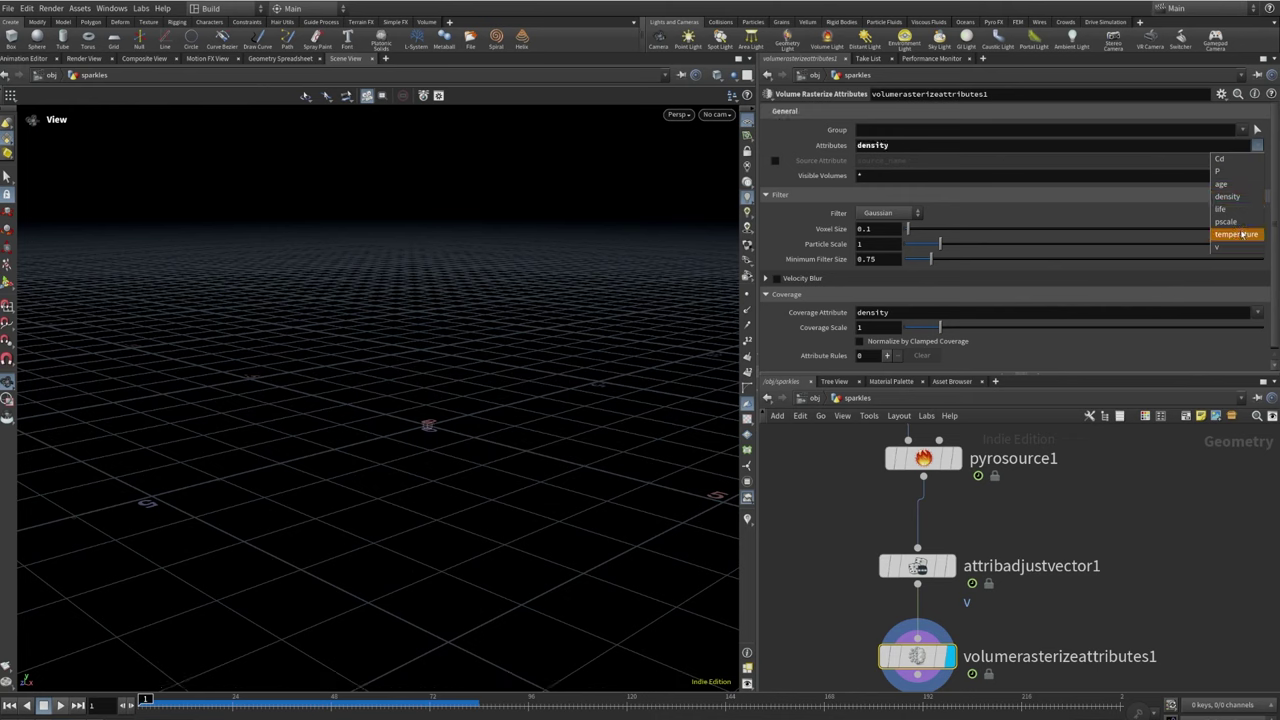
pyautogui.click(1236, 234)
pyautogui.click(1258, 146)
pyautogui.click(1242, 248)
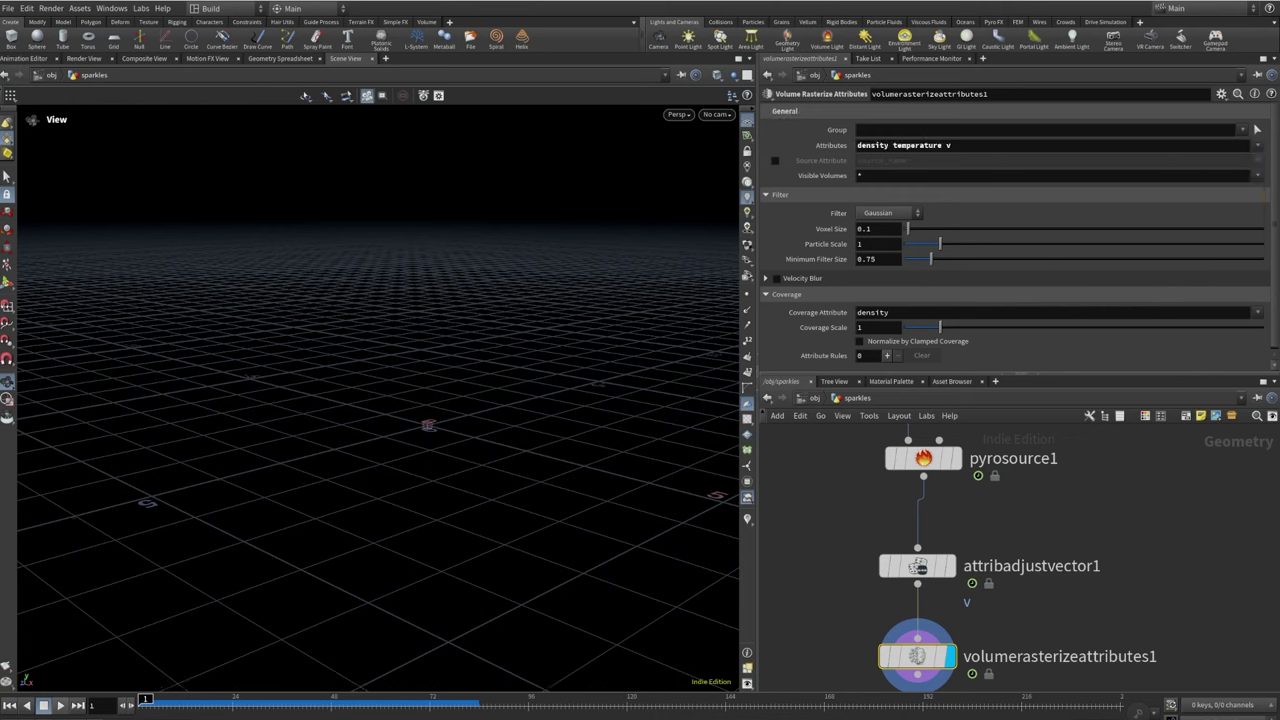
# Set the rasterization voxel size to 0.03 and go to frame 59 to check the resulting volume
pyautogui.doubleClick(867, 229)
pyautogui.write('0.03')
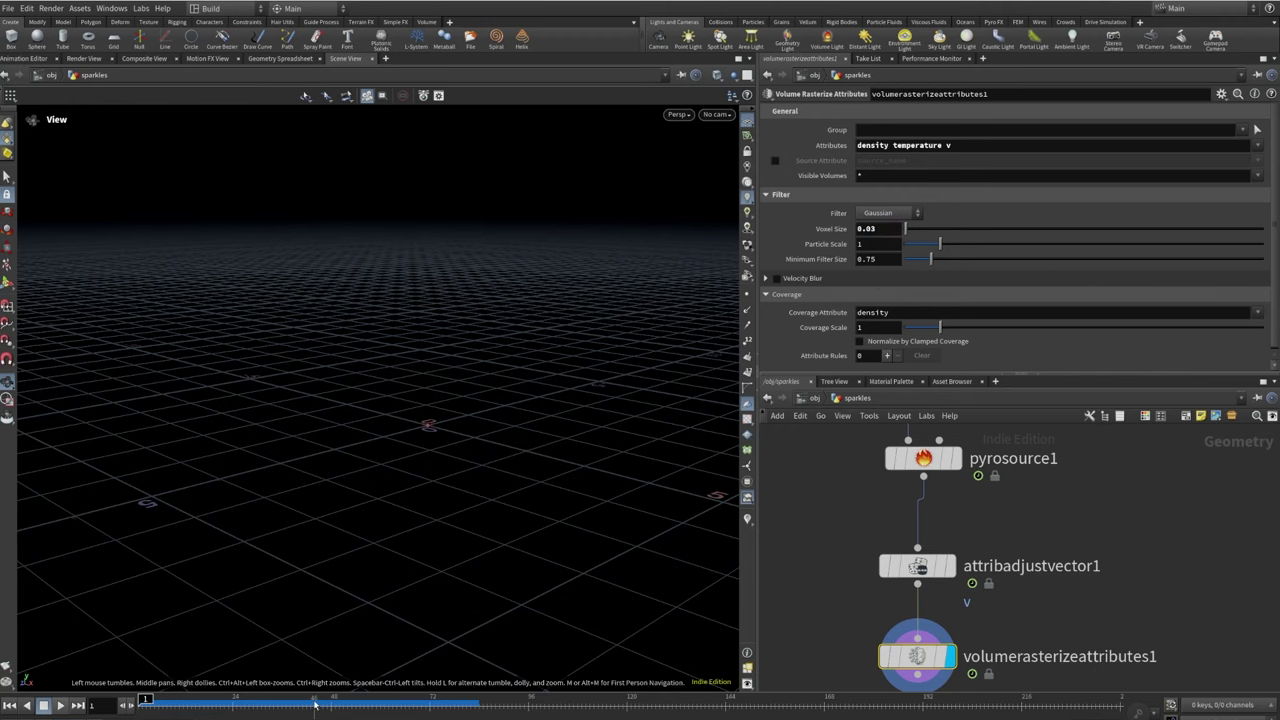
pyautogui.click(376, 705)
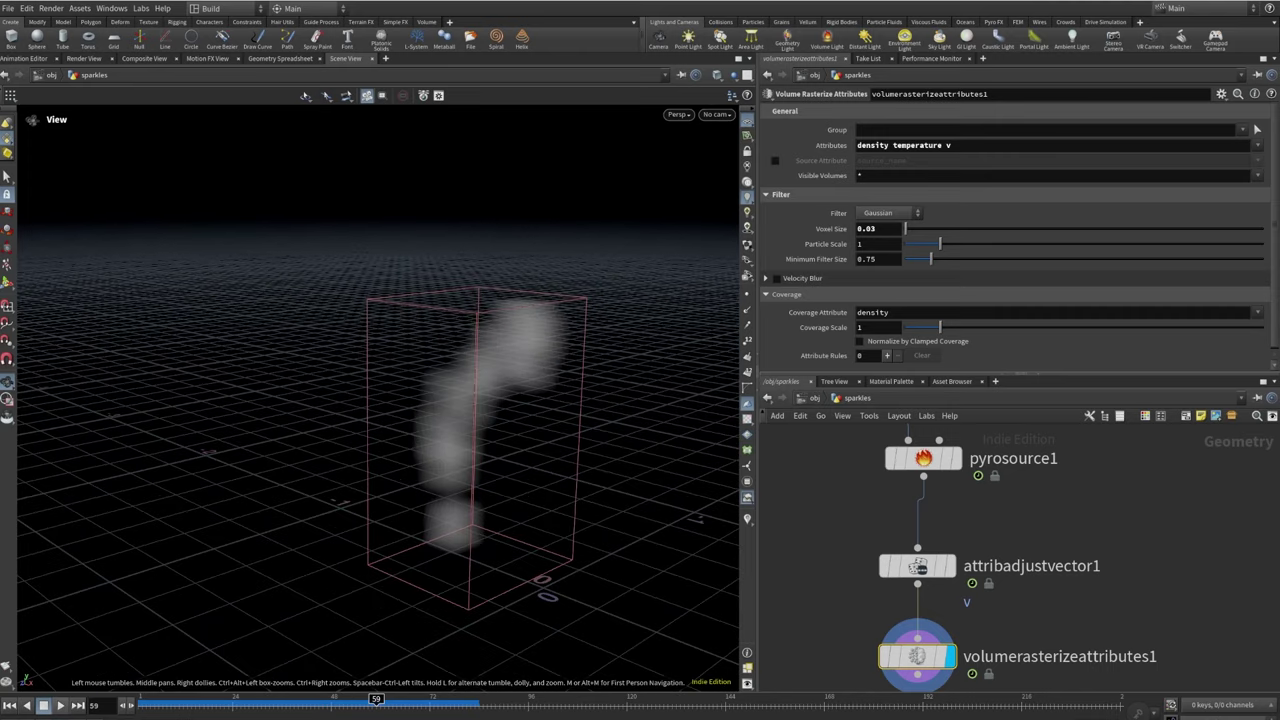
pyautogui.scroll(-1, 860, 325)
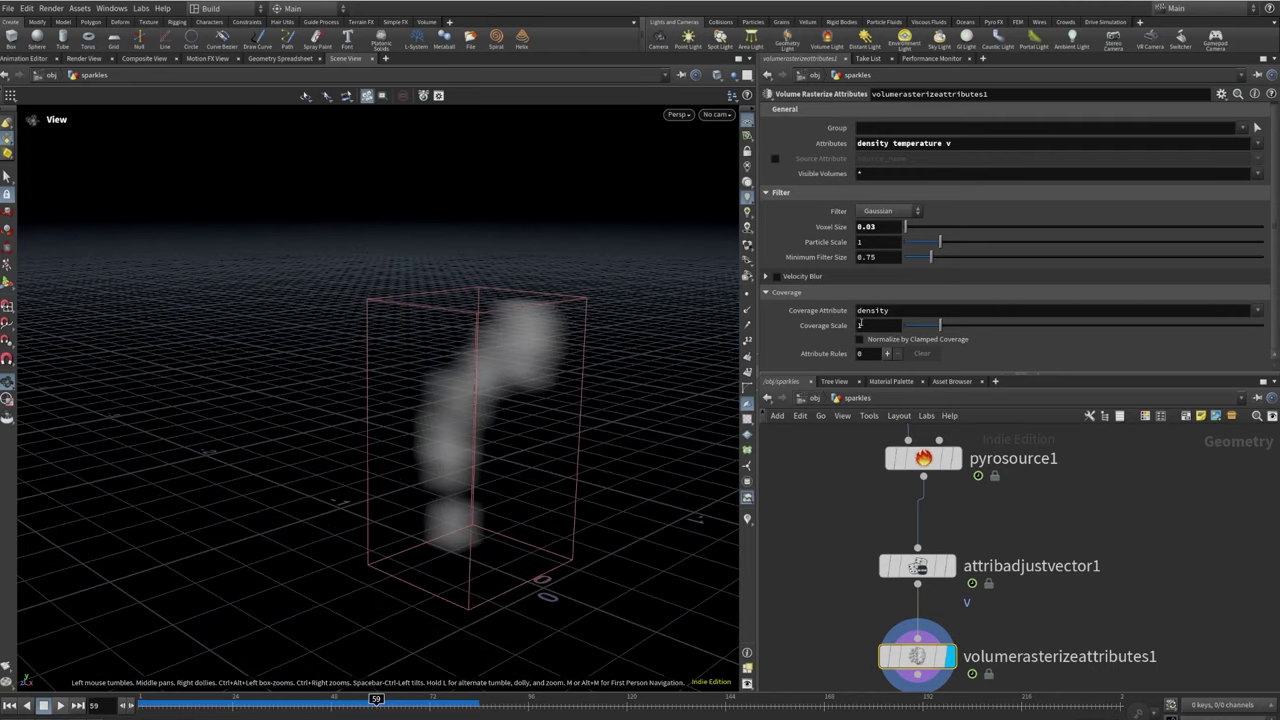
# Clear the coverage attribute of volumerasterizeattributes1 and enable Normalize by Clamped Coverage
pyautogui.doubleClick(967, 312)
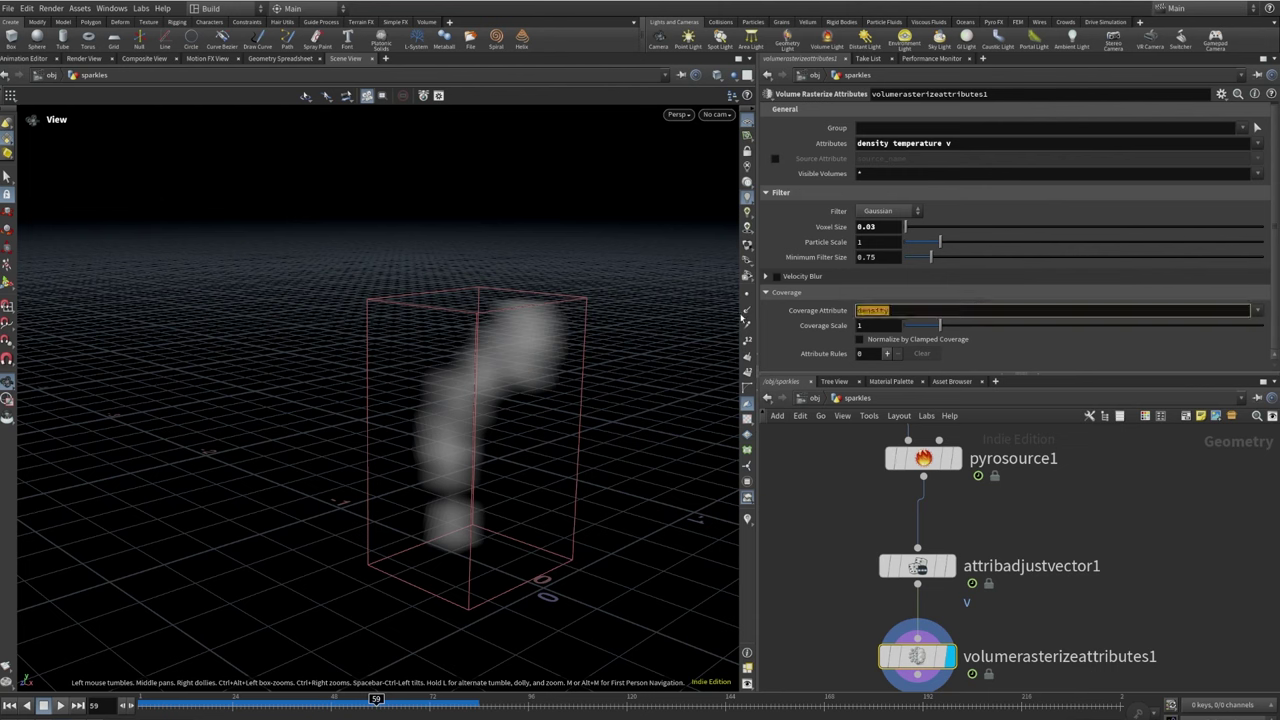
pyautogui.press('BackSpace')
pyautogui.click(890, 337)
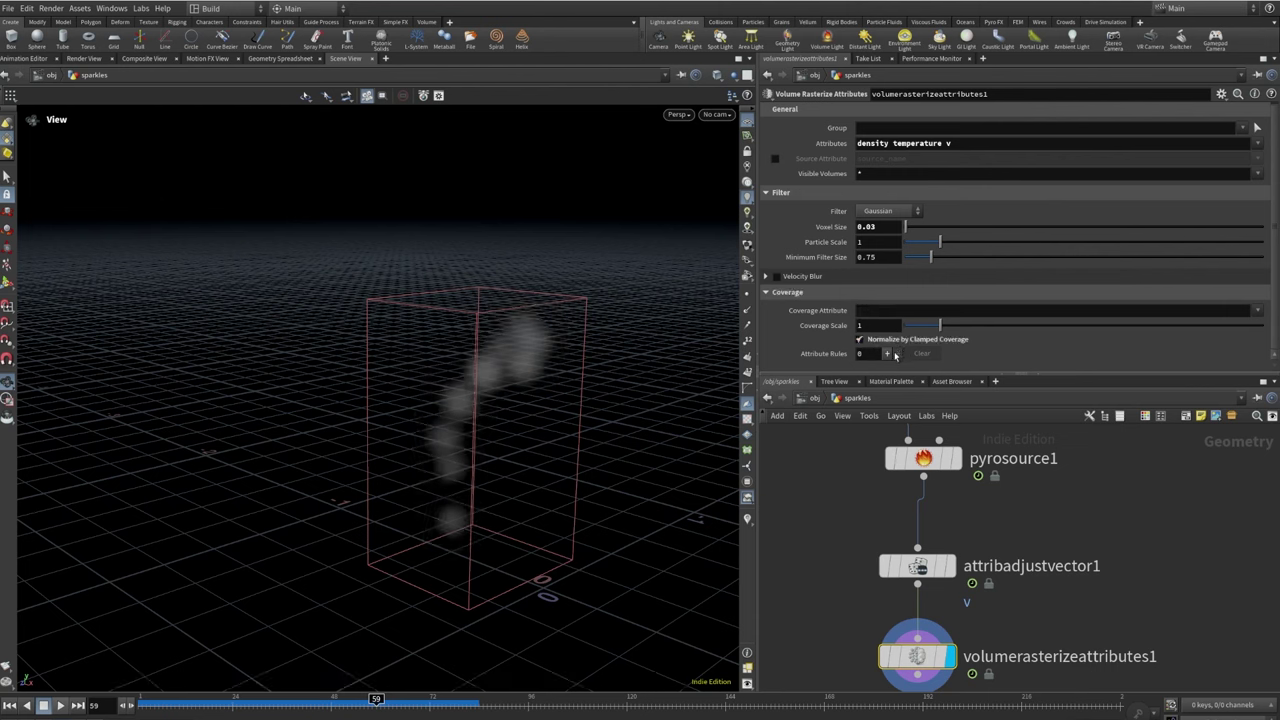
# Add one coverage attribute rule that applies to v, and return the timeline to frame 1
pyautogui.click(886, 353)
pyautogui.click(1258, 343)
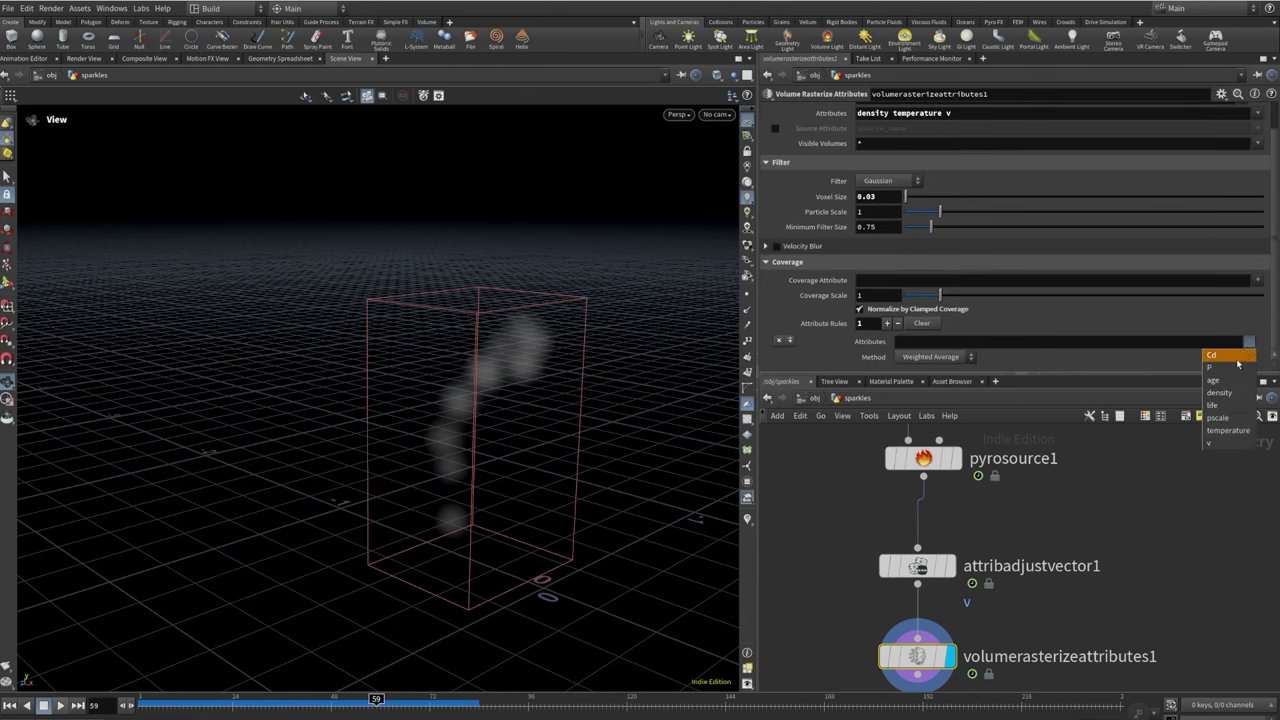
pyautogui.click(1220, 445)
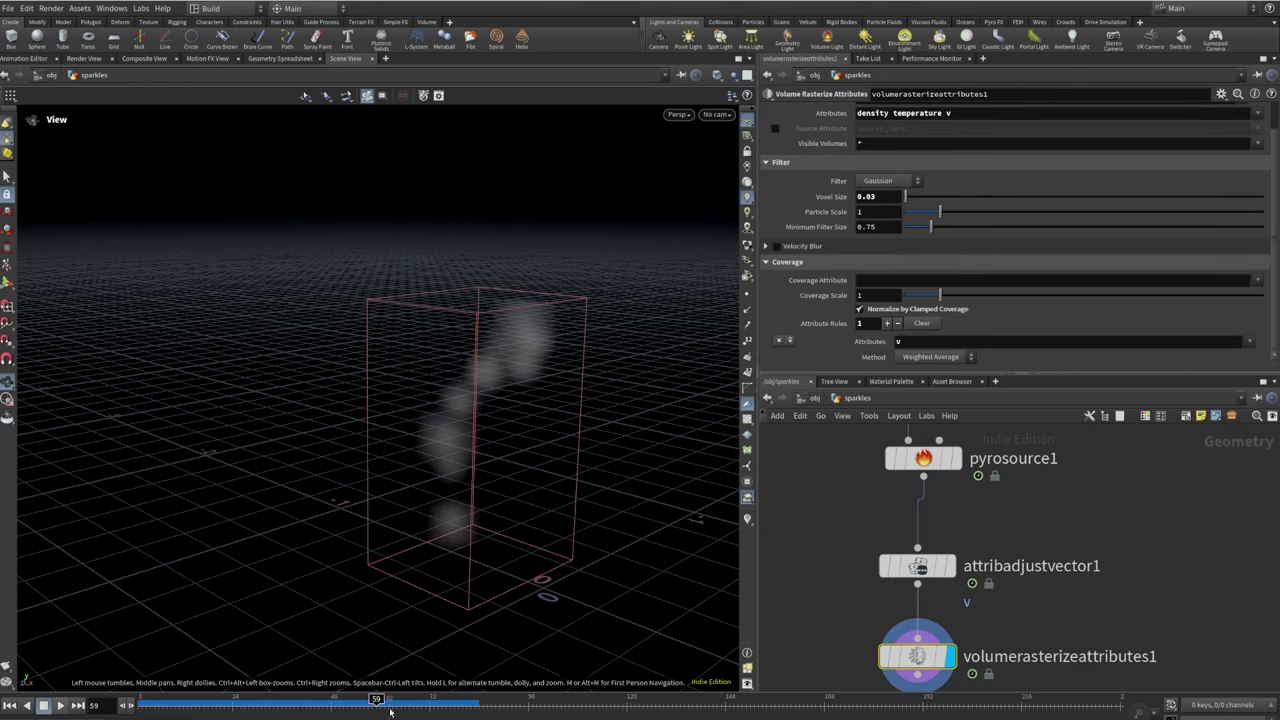
pyautogui.moveTo(377, 699); pyautogui.dragTo(145, 699)
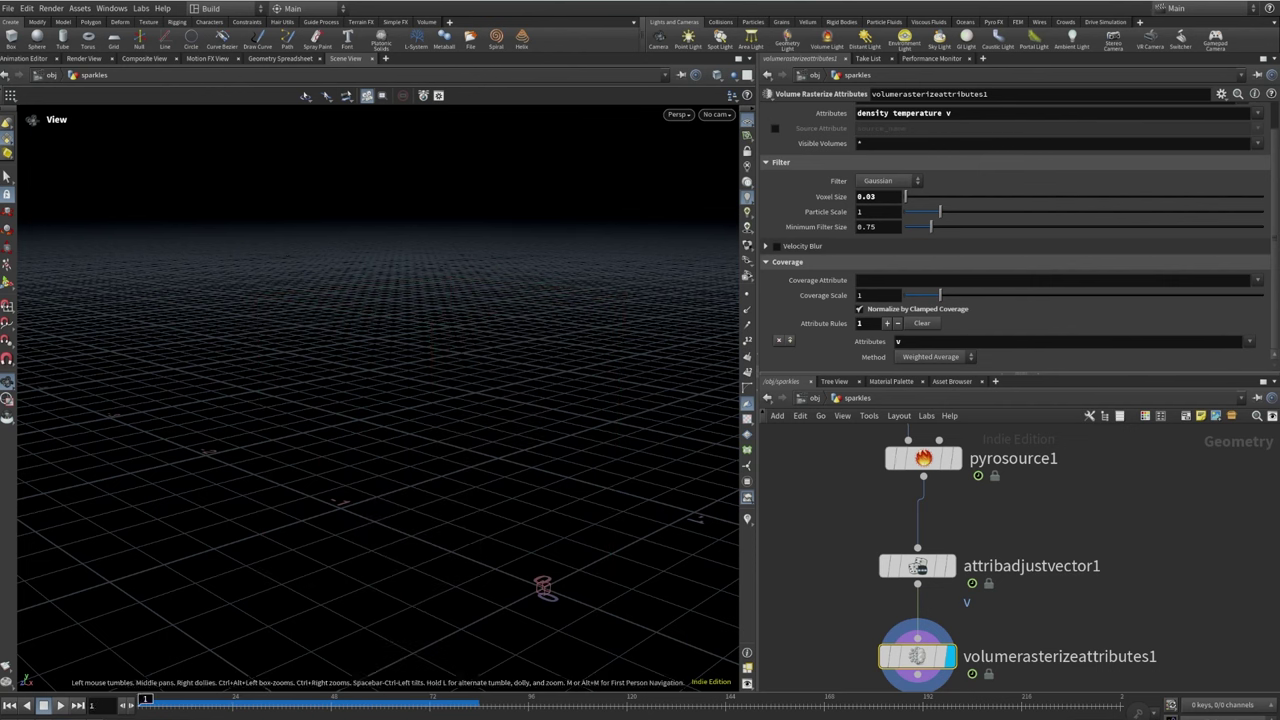
# Add a Null node fed by volumerasterizeattributes1 and name it OUT_SOURCE_SMOKE
pyautogui.scroll(-3, 1080, 491)
pyautogui.click(936, 562)
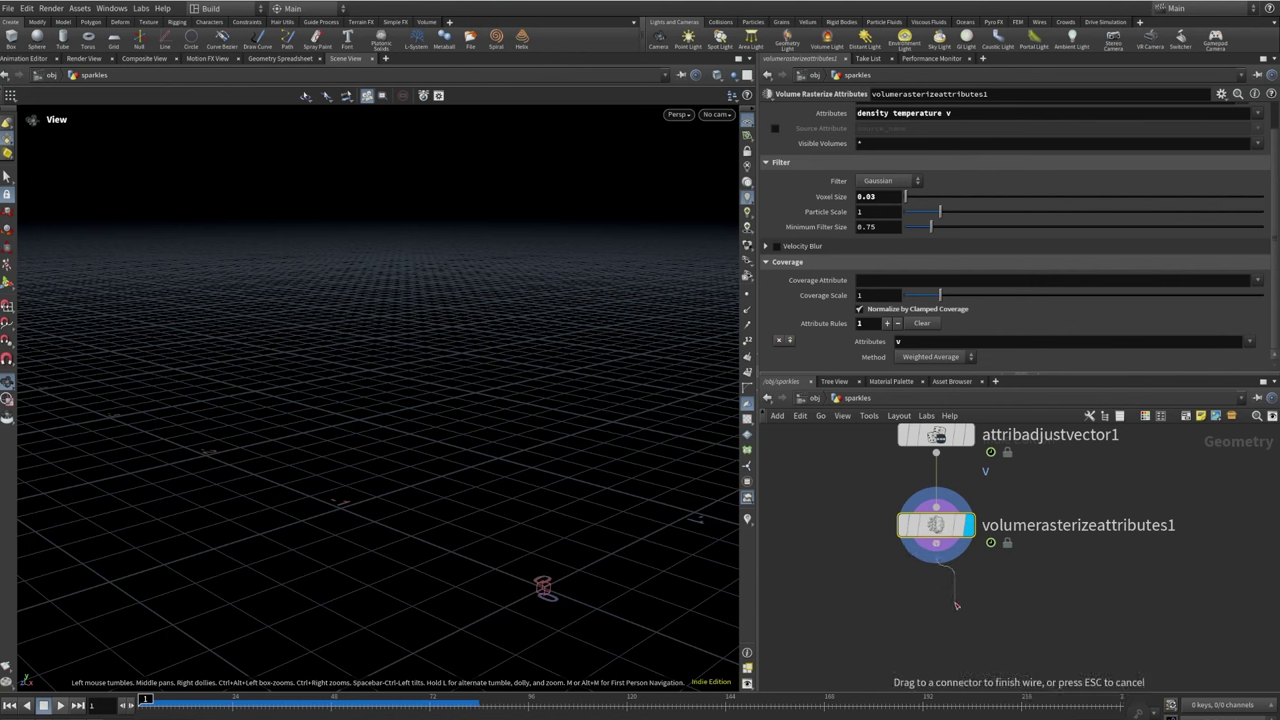
pyautogui.press('Tab')
pyautogui.press('Escape')
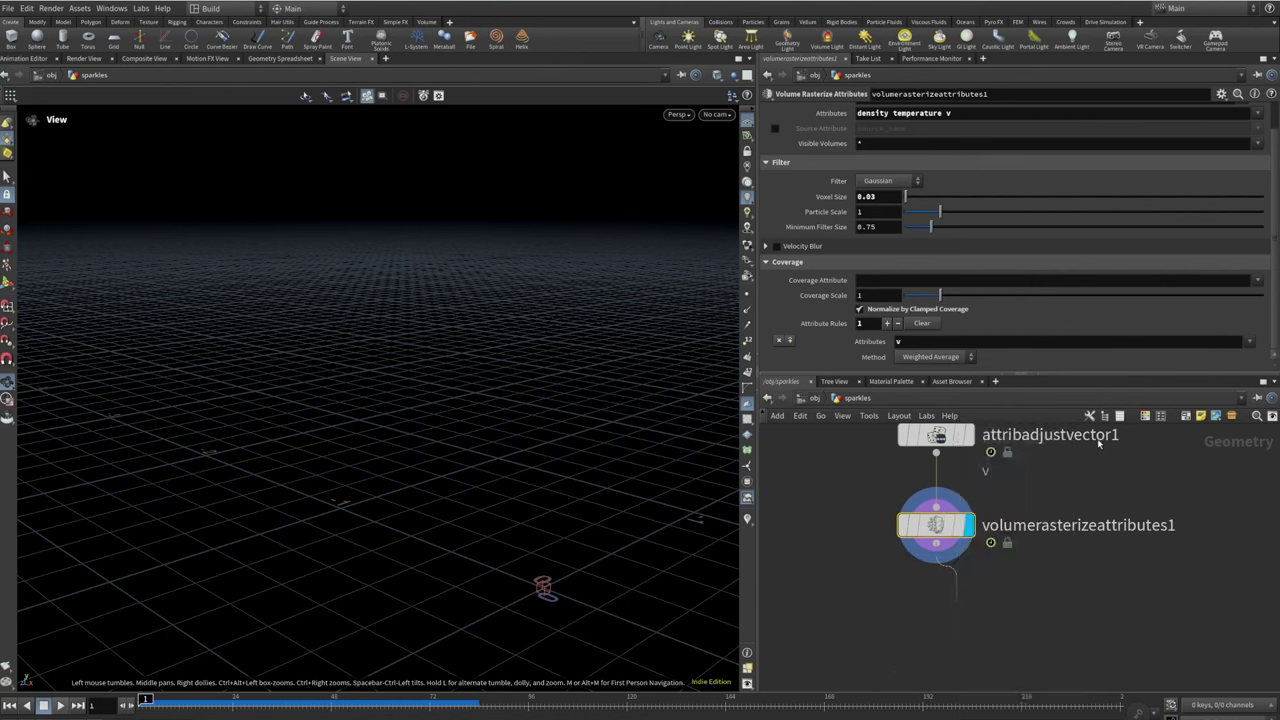
pyautogui.click(956, 608)
pyautogui.doubleClick(1010, 609)
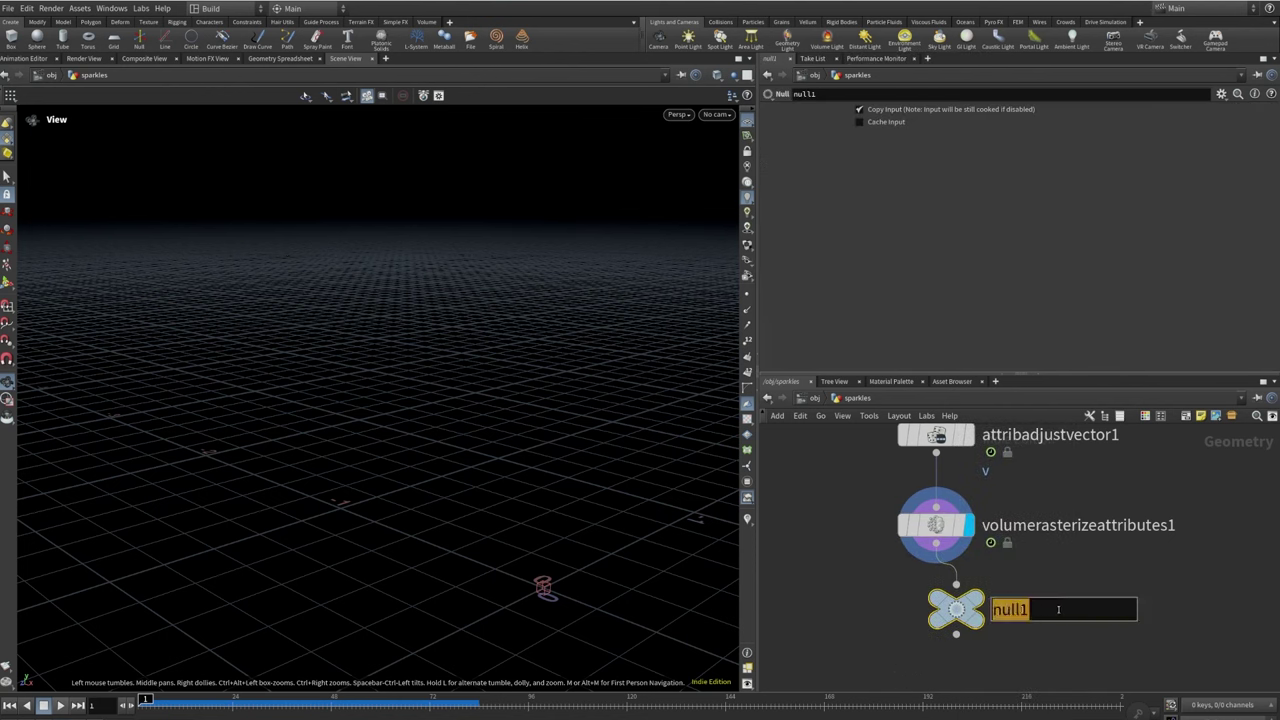
pyautogui.write('OUT_SOURCE_SM')
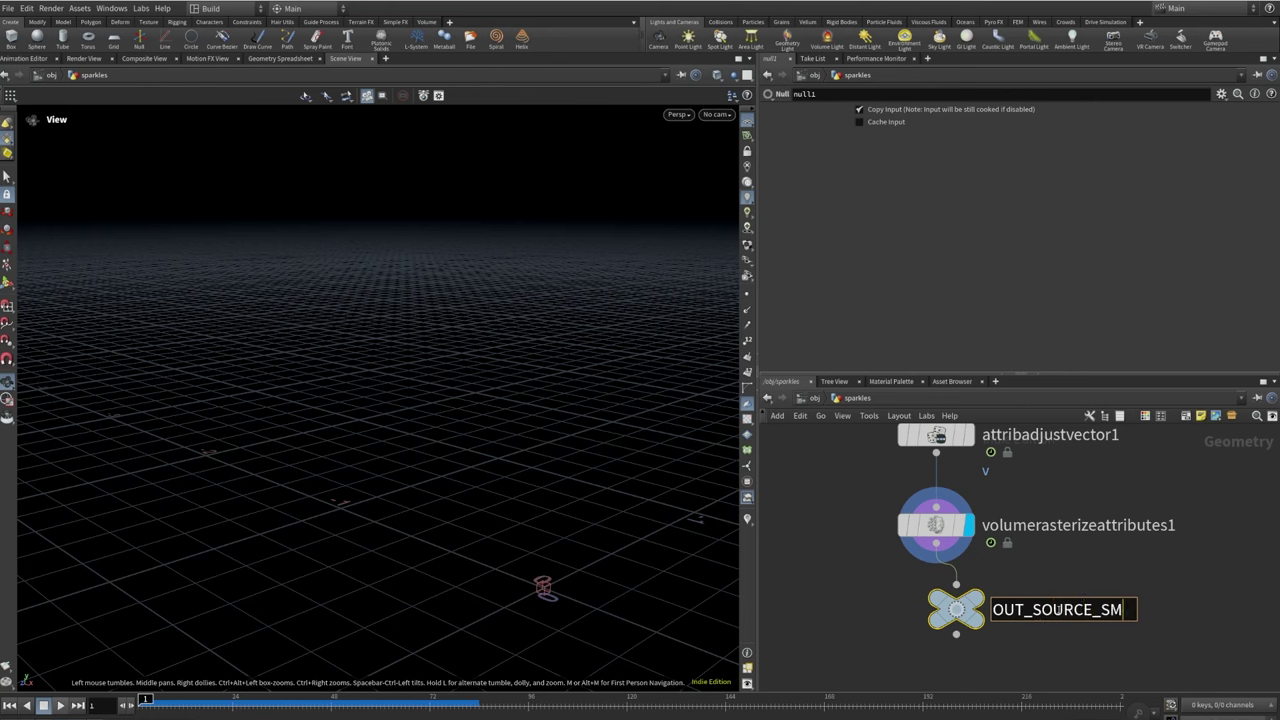
pyautogui.write('OKE')
pyautogui.press('Return')
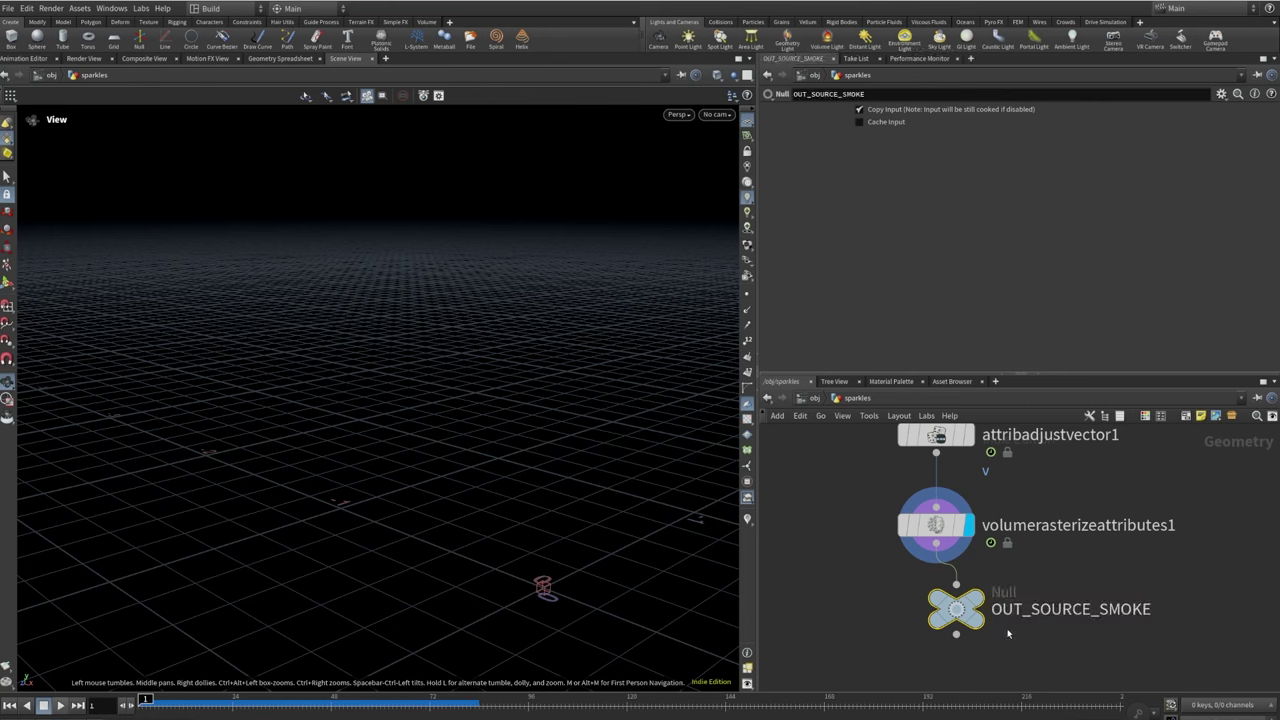
pyautogui.press('Tab')
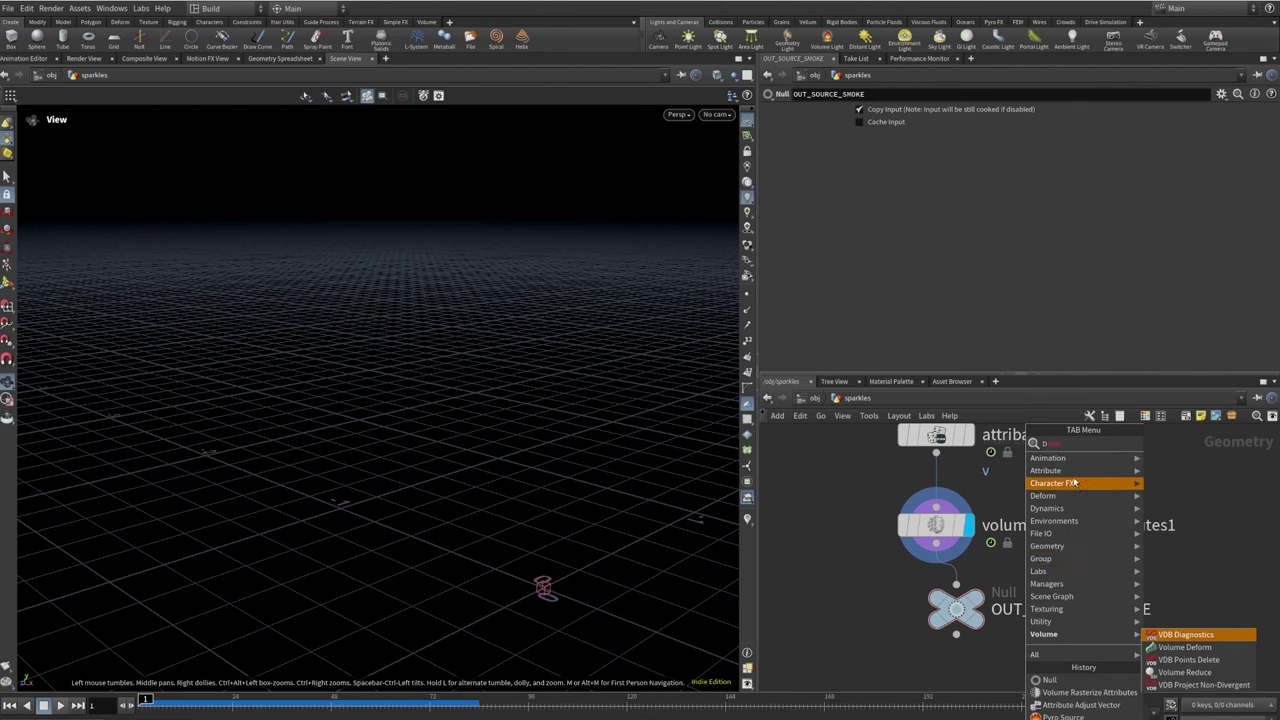
pyautogui.moveTo(1082, 497)
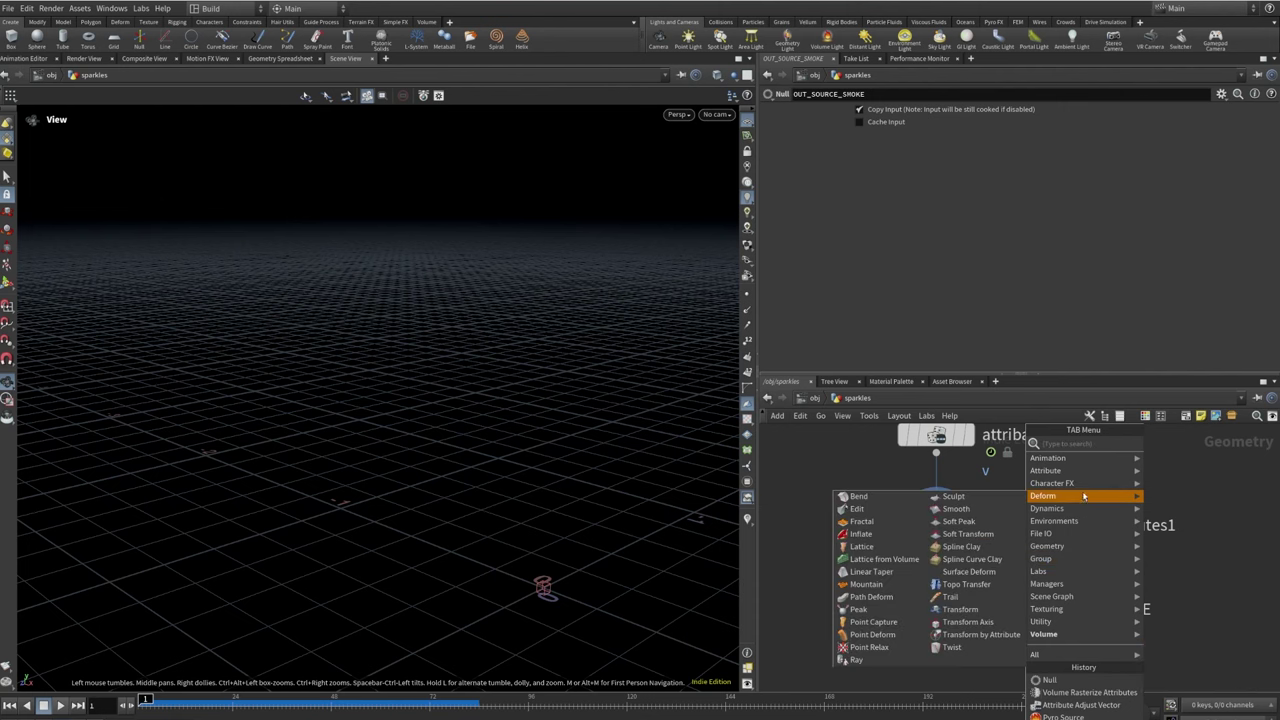
pyautogui.write('dop')
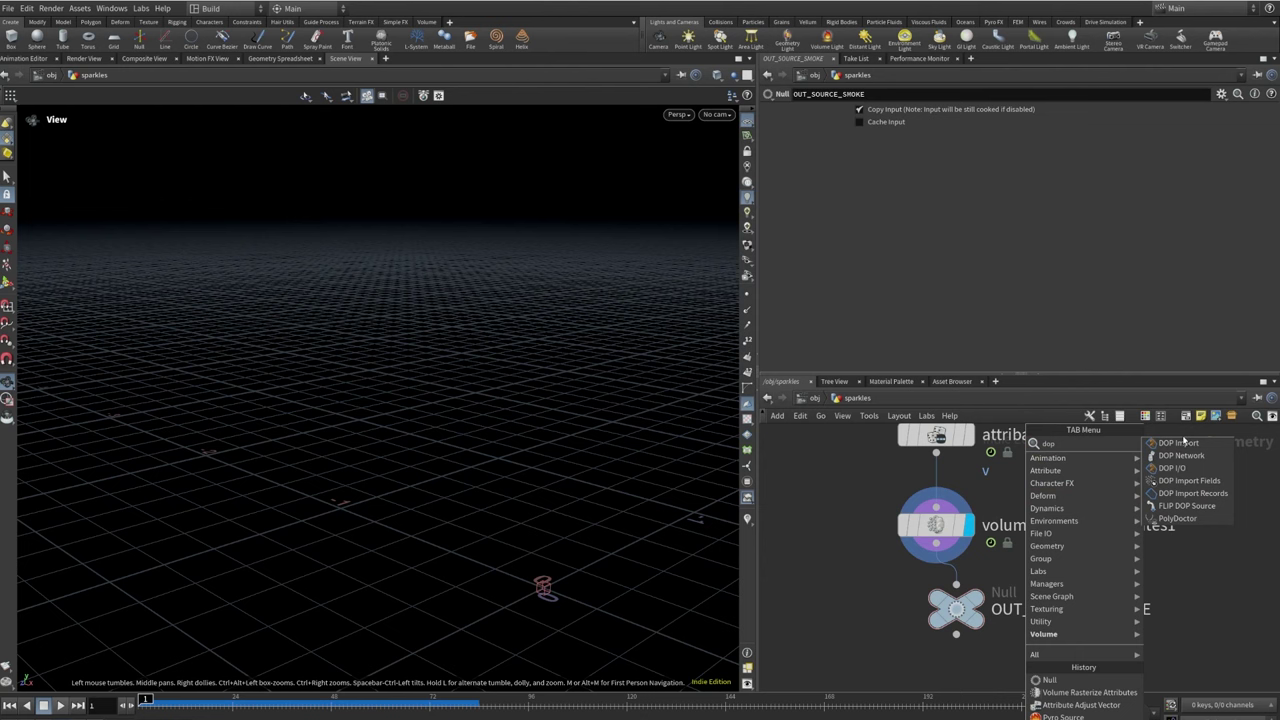
pyautogui.click(1172, 468)
pyautogui.click(1175, 488)
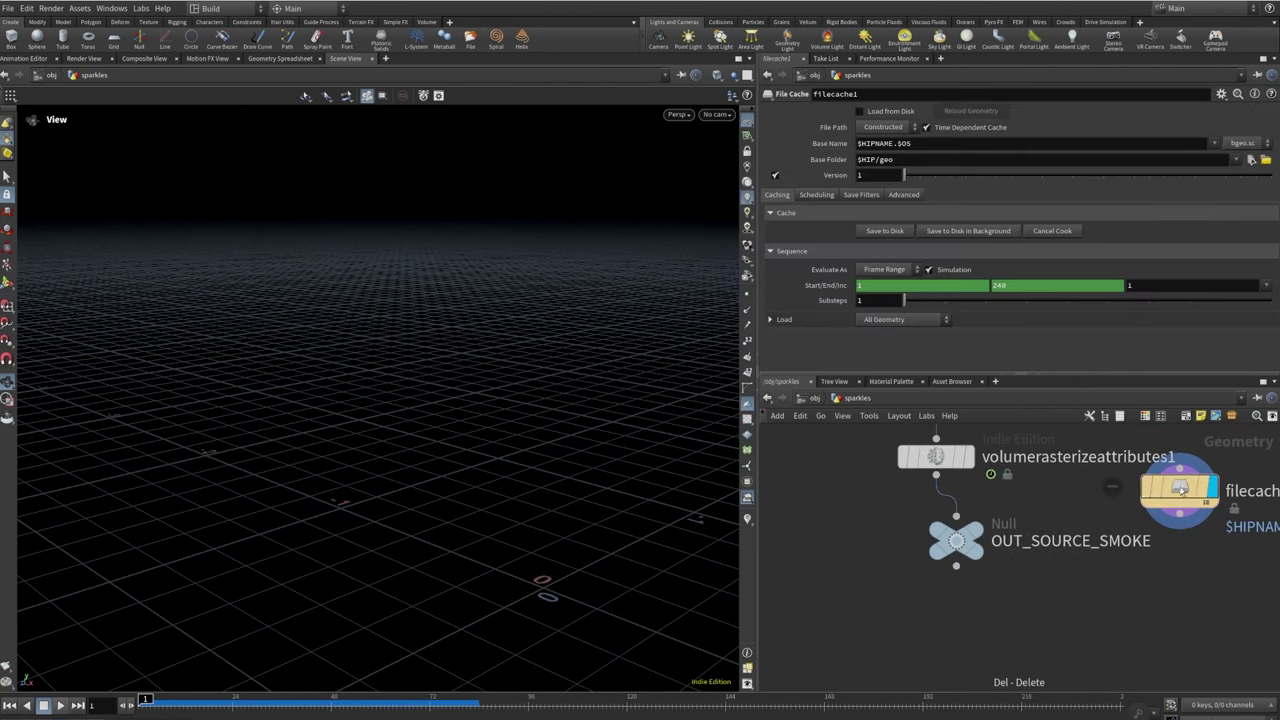
pyautogui.hotkey('ctrl', 'z')
# Add a DOP Network below OUT_SOURCE_SMOKE, wire the null into its first input and display it
pyautogui.press('h')
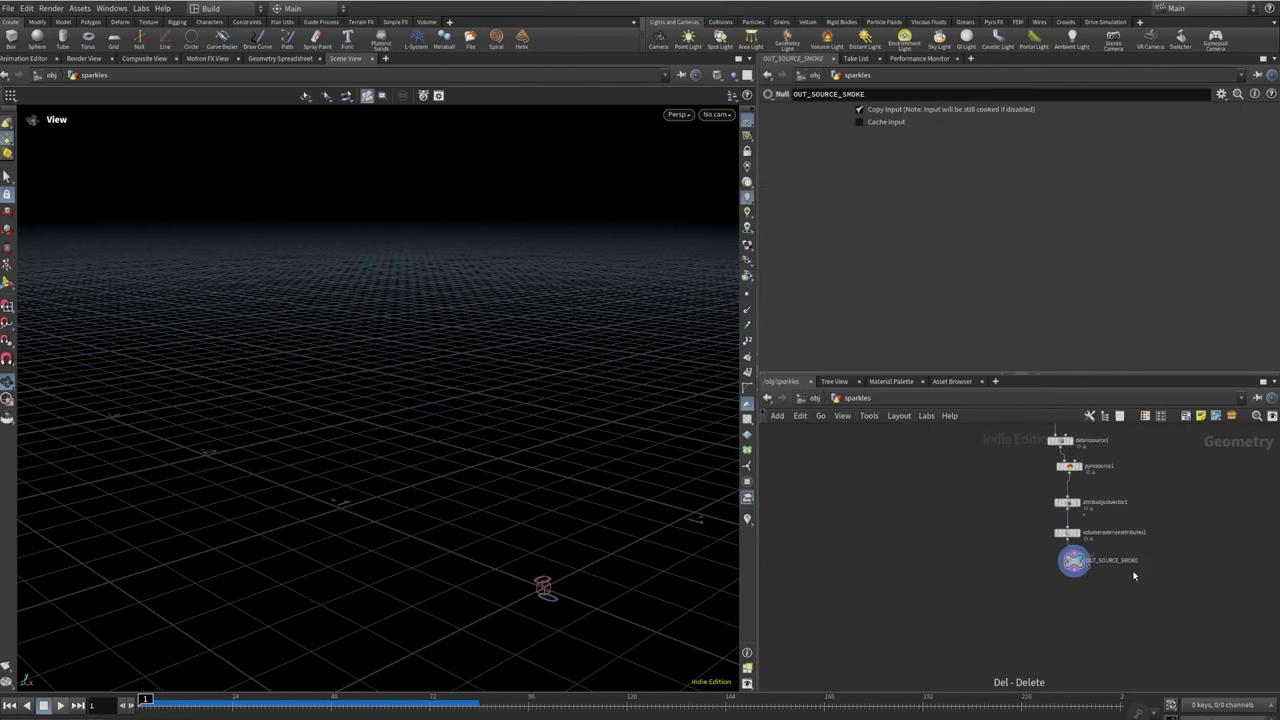
pyautogui.scroll(3, 1110, 614)
pyautogui.press('Tab')
pyautogui.write('dopn')
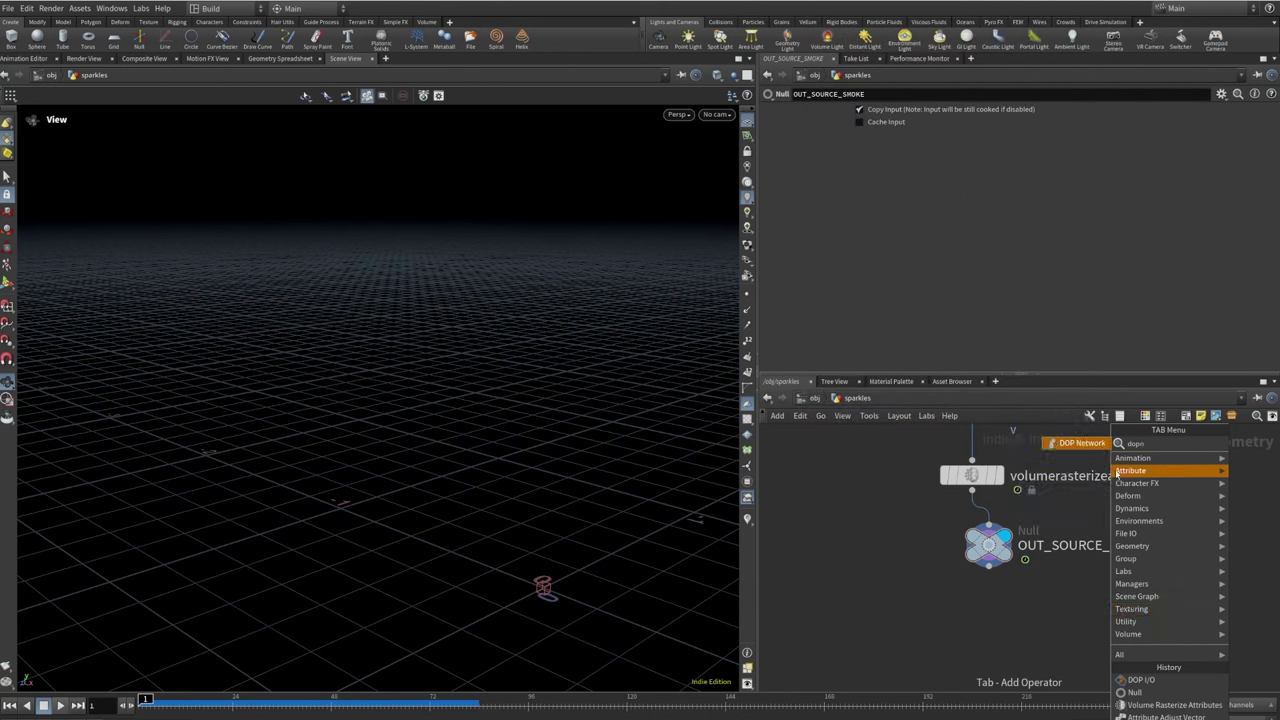
pyautogui.press('Return')
pyautogui.click(989, 636)
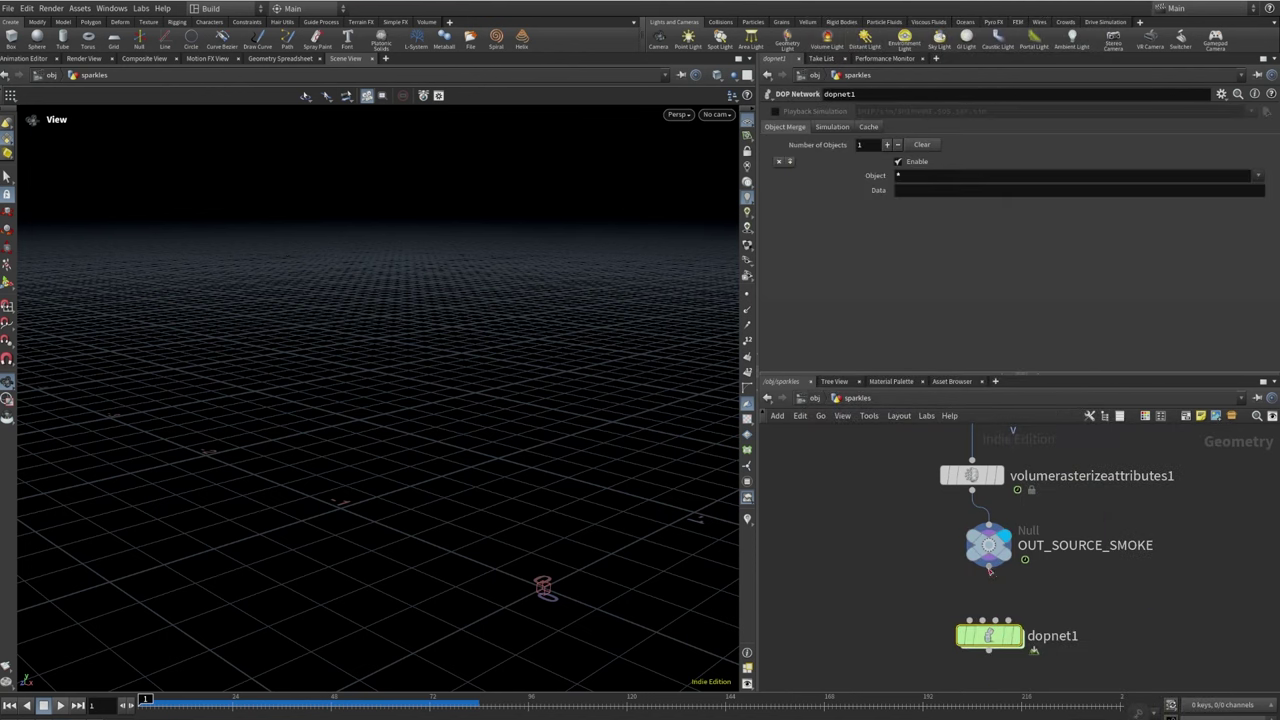
pyautogui.moveTo(989, 568); pyautogui.dragTo(982, 591)
pyautogui.click(989, 628)
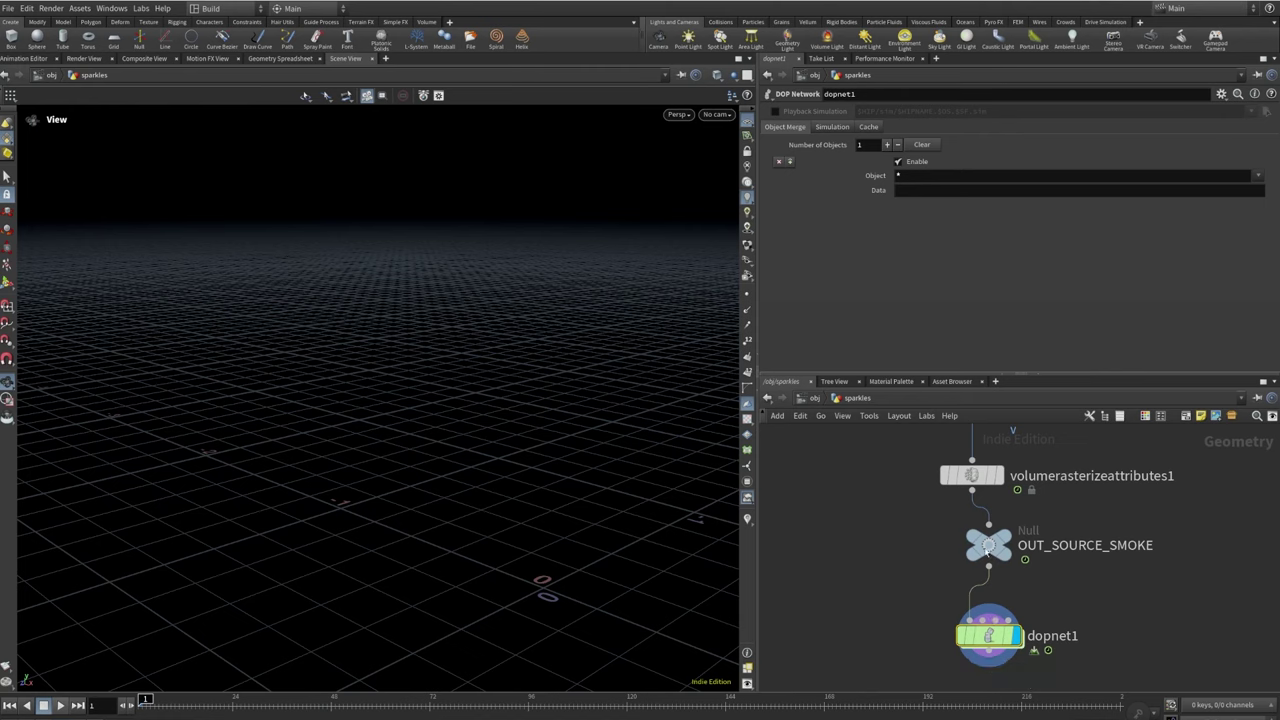
# Inside dopnet1, add a Pyro Solver (Sparse) above the output node and connect it to the output
pyautogui.doubleClick(989, 636)
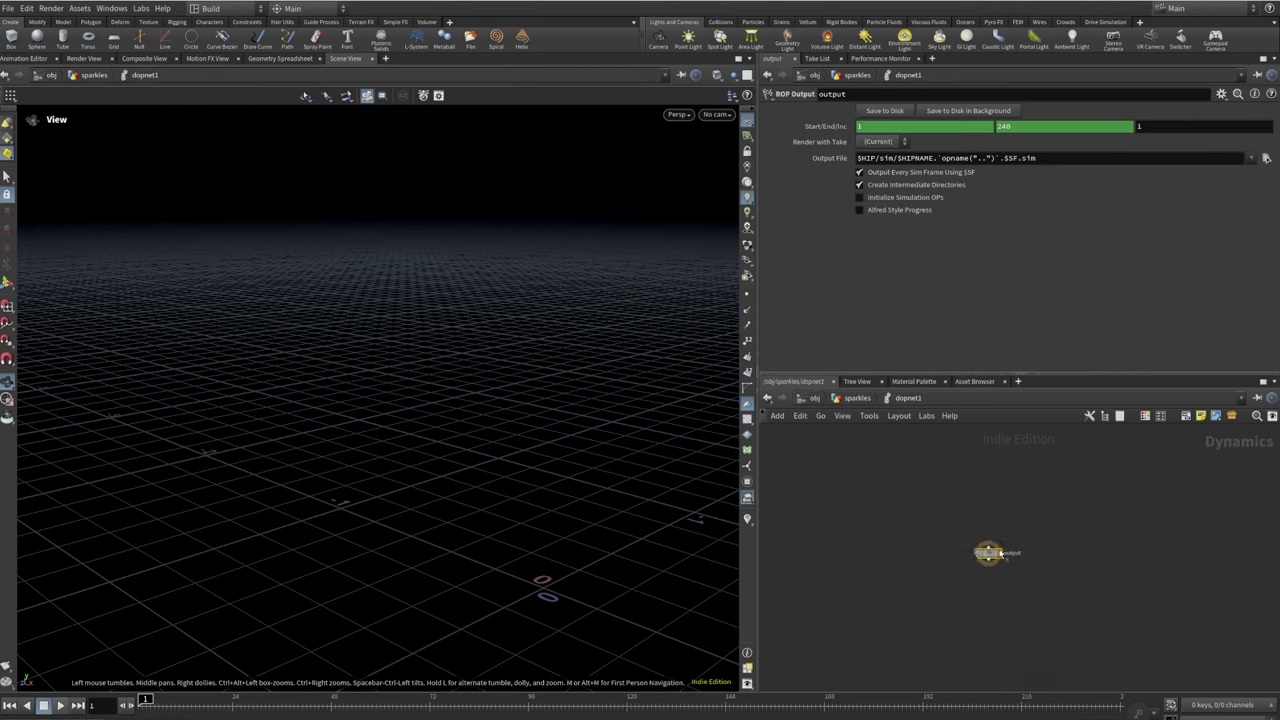
pyautogui.moveTo(1000, 553); pyautogui.dragTo(1005, 612)
pyautogui.press('Tab')
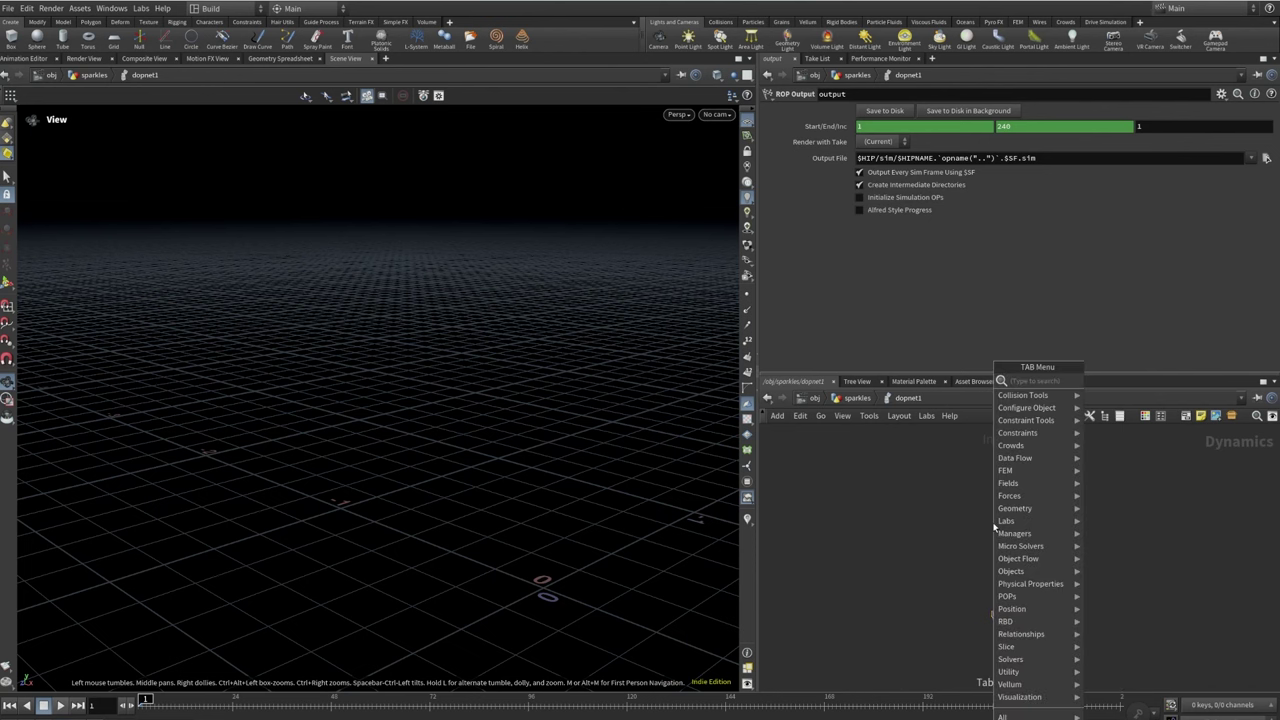
pyautogui.write('pyros')
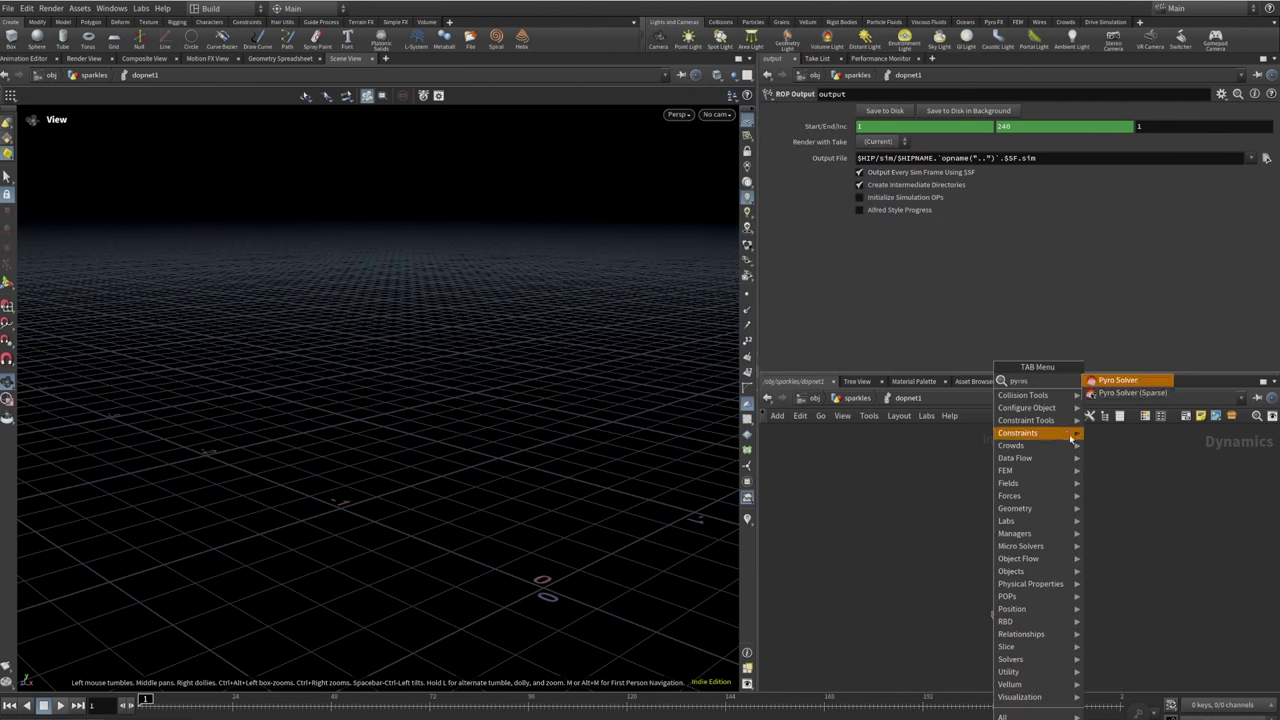
pyautogui.click(1132, 393)
pyautogui.click(1000, 572)
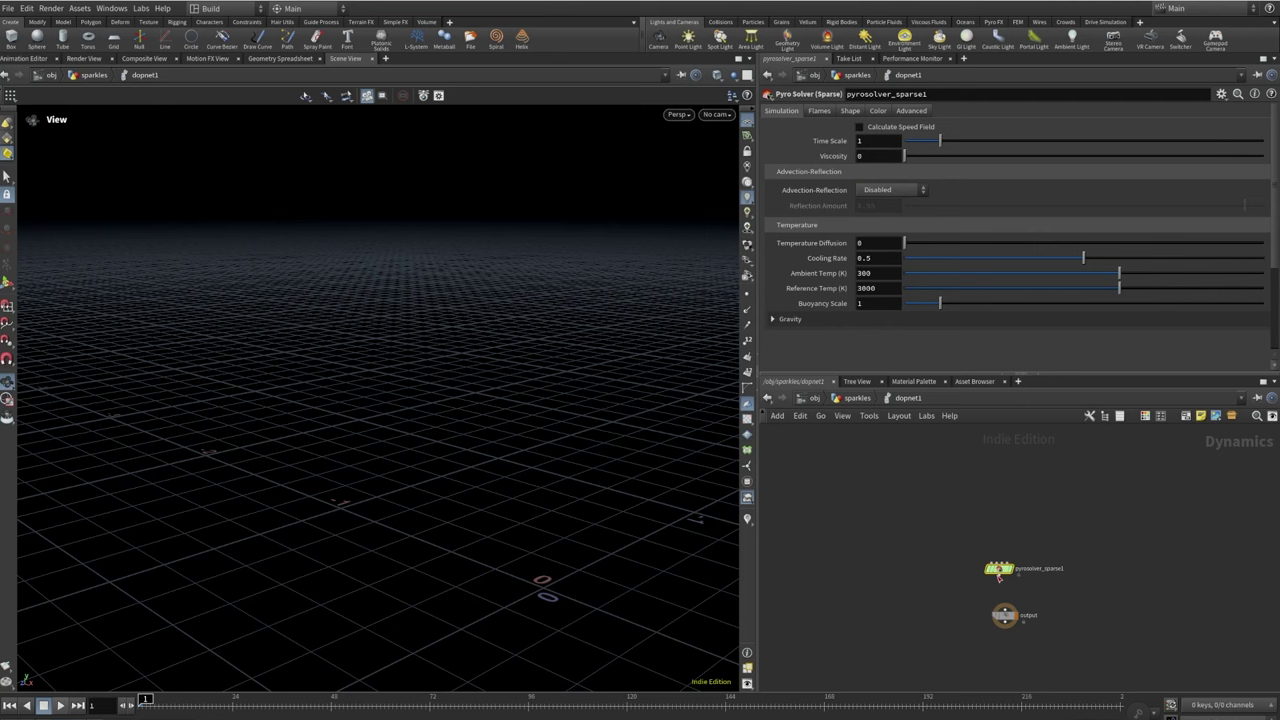
# Add a Smoke Object and wire it into the first input of pyrosolver_sparse1
pyautogui.scroll(4, 997, 536)
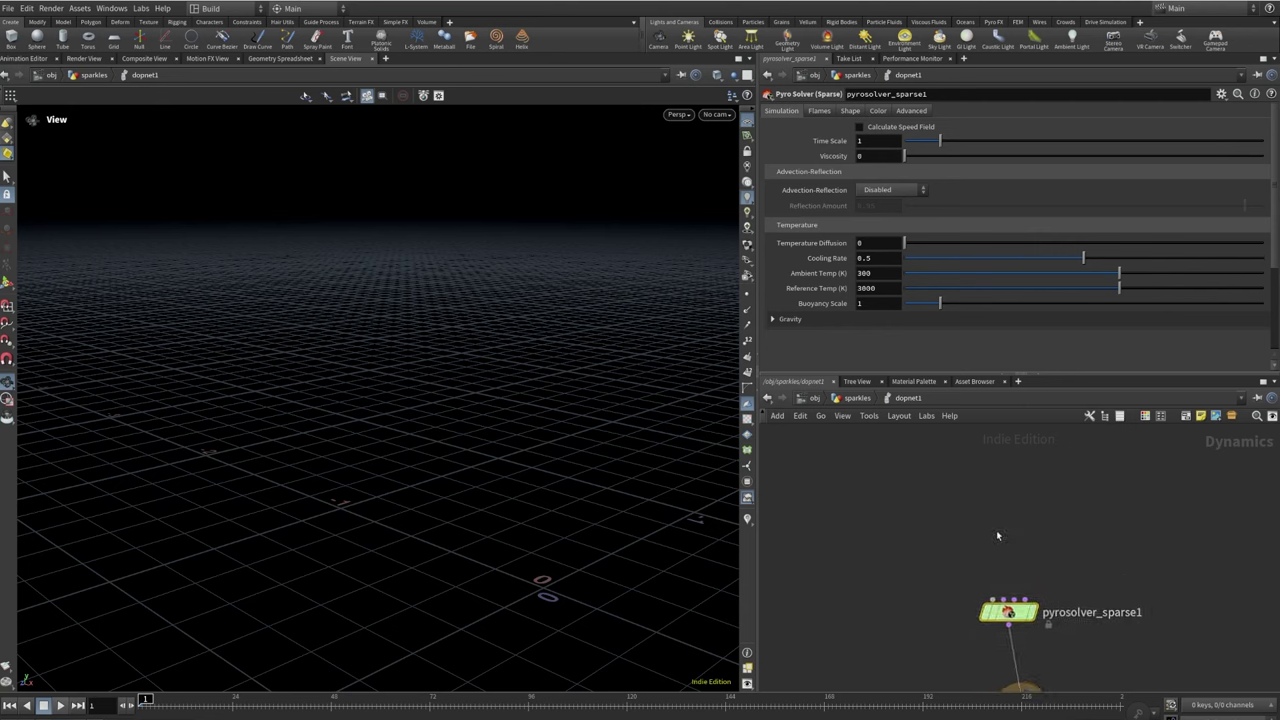
pyautogui.press('Tab')
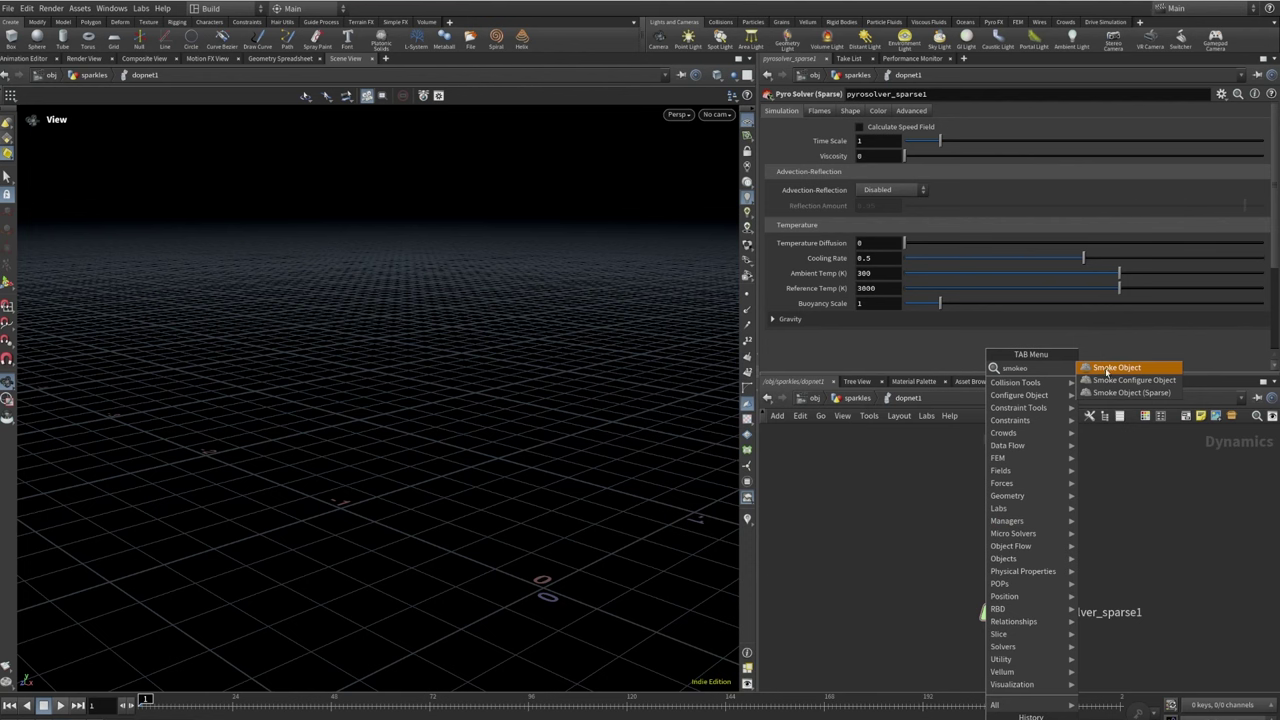
pyautogui.press('Return')
pyautogui.click(960, 506)
pyautogui.moveTo(961, 509); pyautogui.dragTo(990, 598)
# Add a Volume Source node and connect it to the third input of pyrosolver_sparse1
pyautogui.press('Tab')
pyautogui.write('vo')
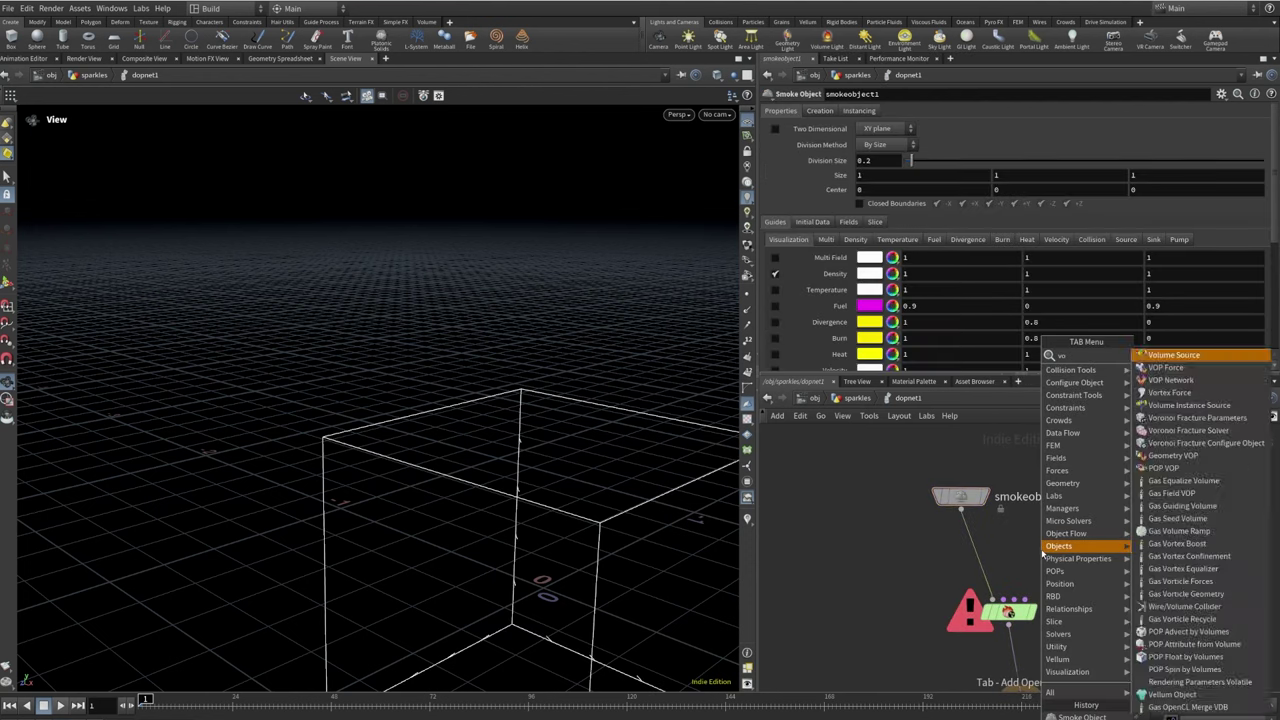
pyautogui.write('lumes')
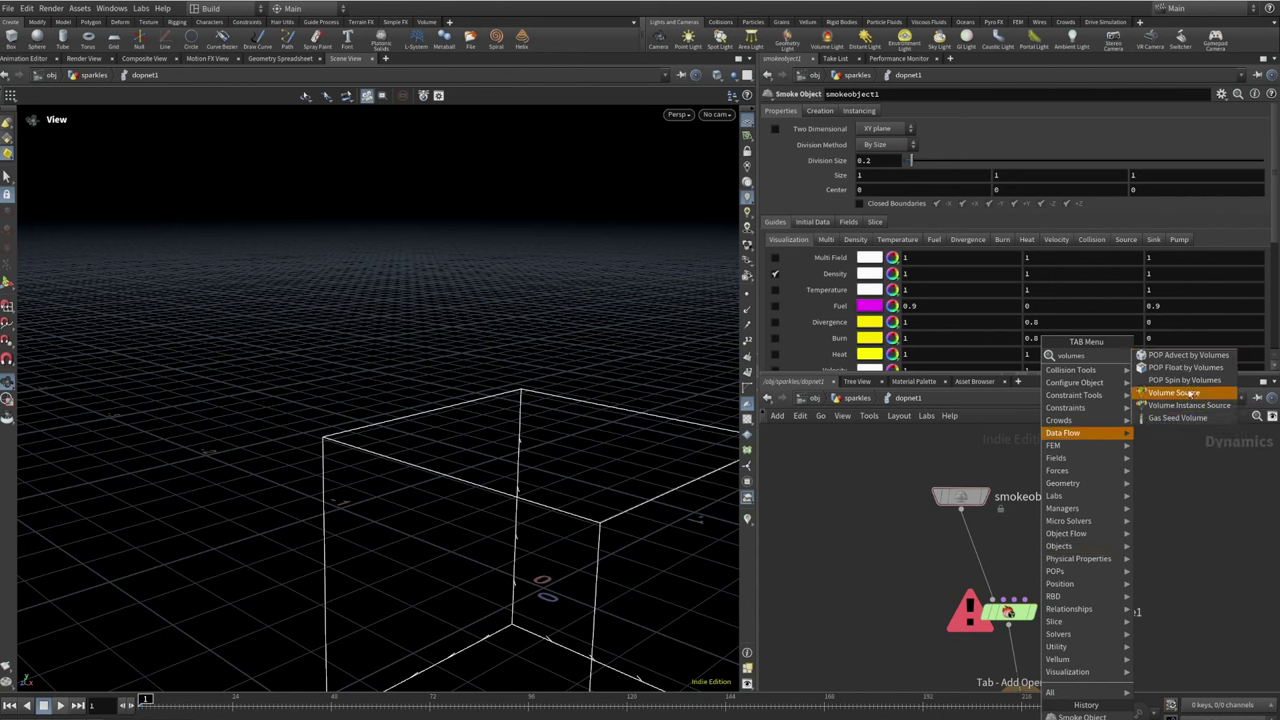
pyautogui.click(1173, 355)
pyautogui.click(1104, 507)
pyautogui.moveTo(1104, 509); pyautogui.dragTo(1018, 600)
# Set the activation of volumesource1 to the expression $FF<120
pyautogui.click(960, 497)
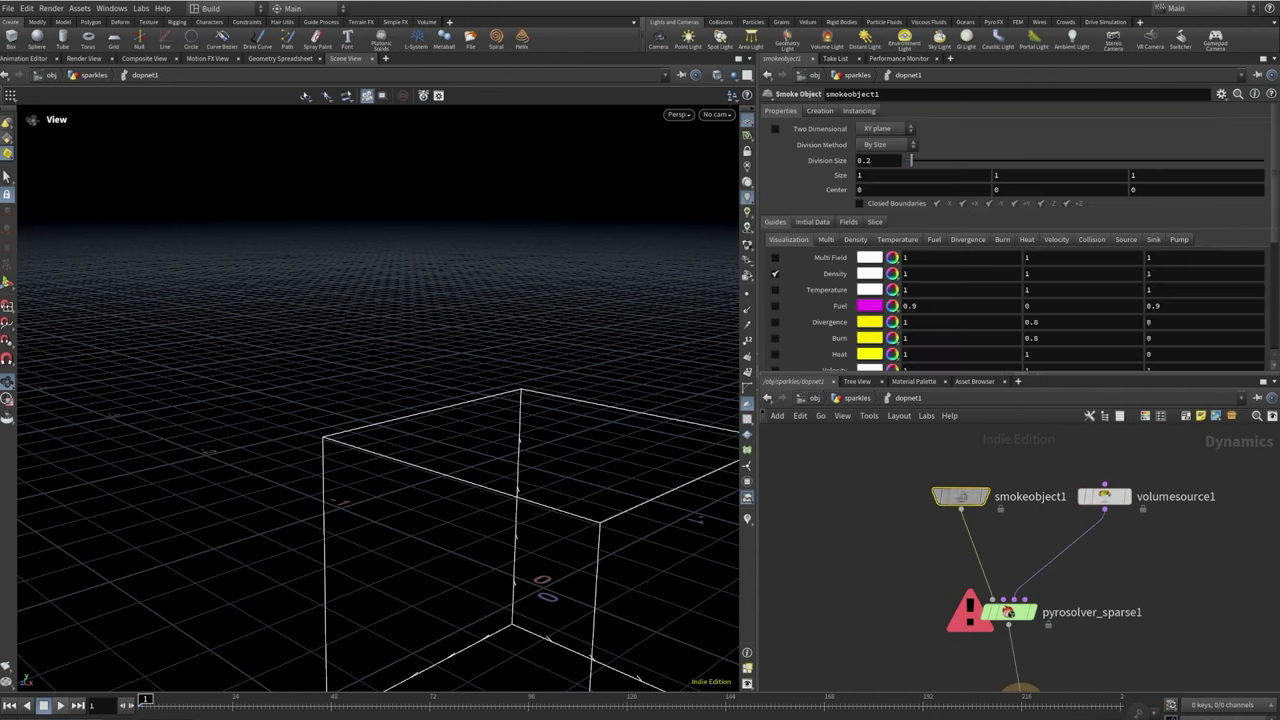
pyautogui.click(1104, 496)
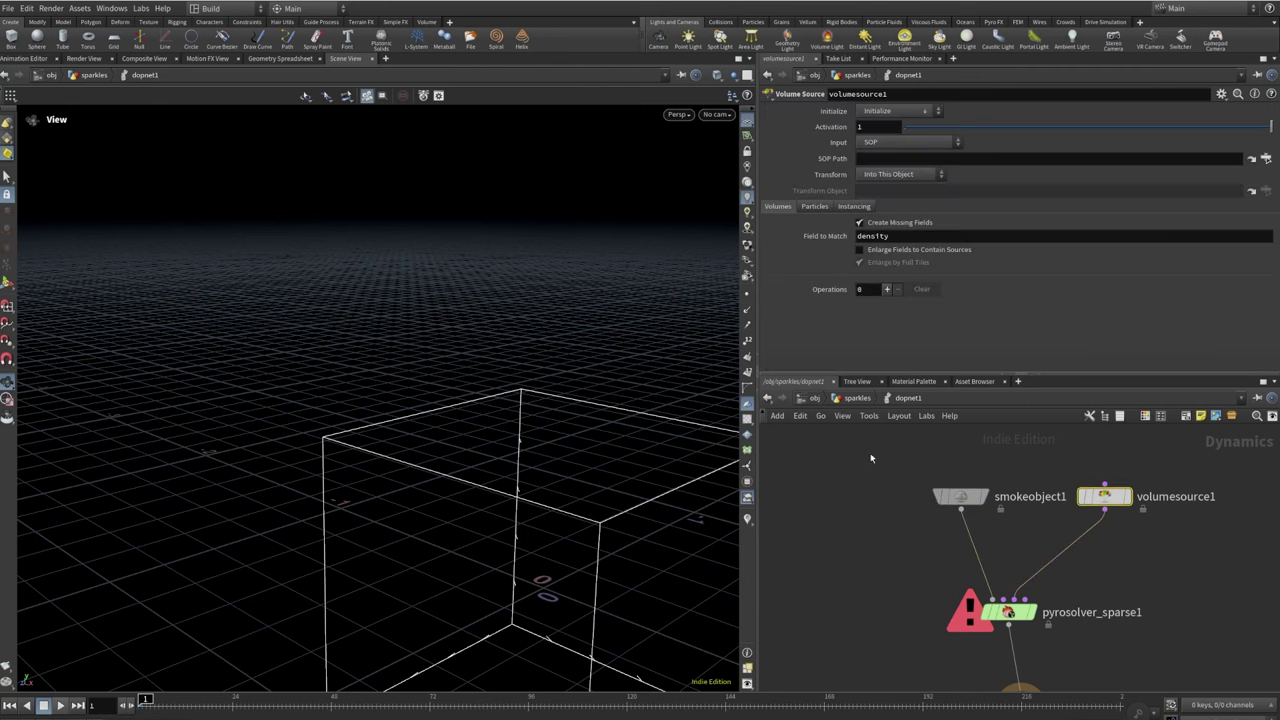
pyautogui.click(864, 127)
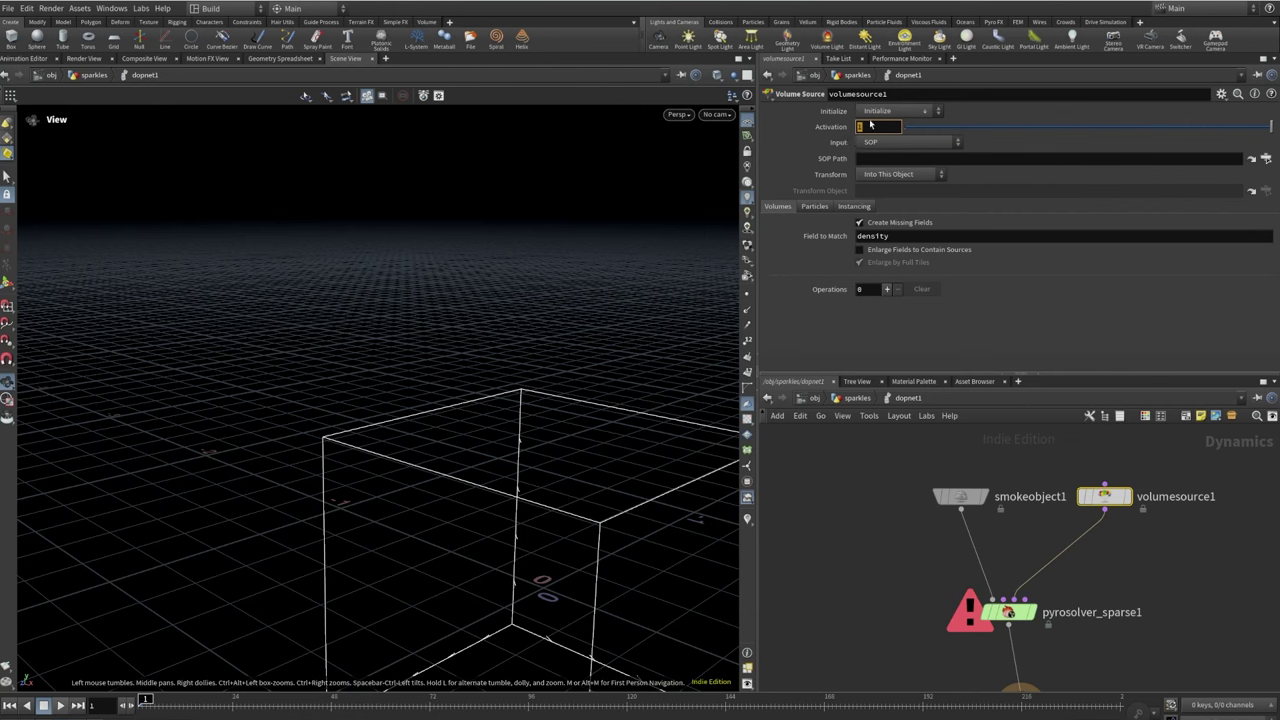
pyautogui.write('$')
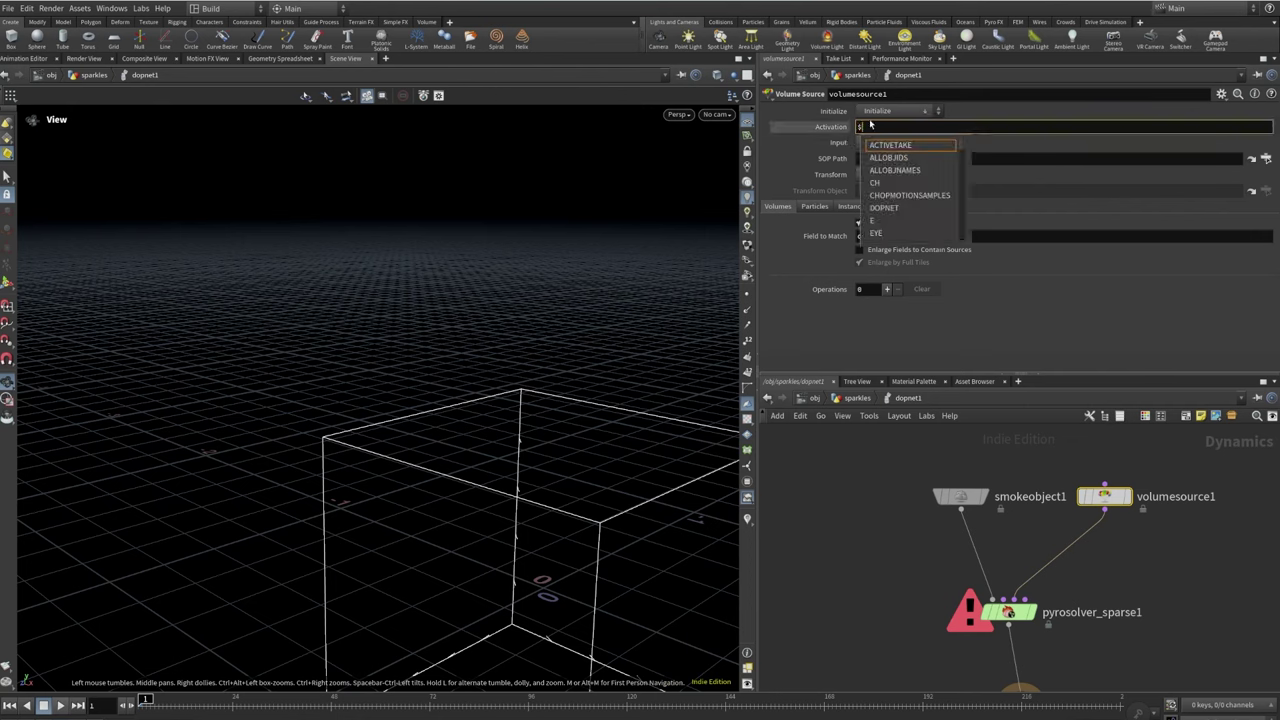
pyautogui.write('FF')
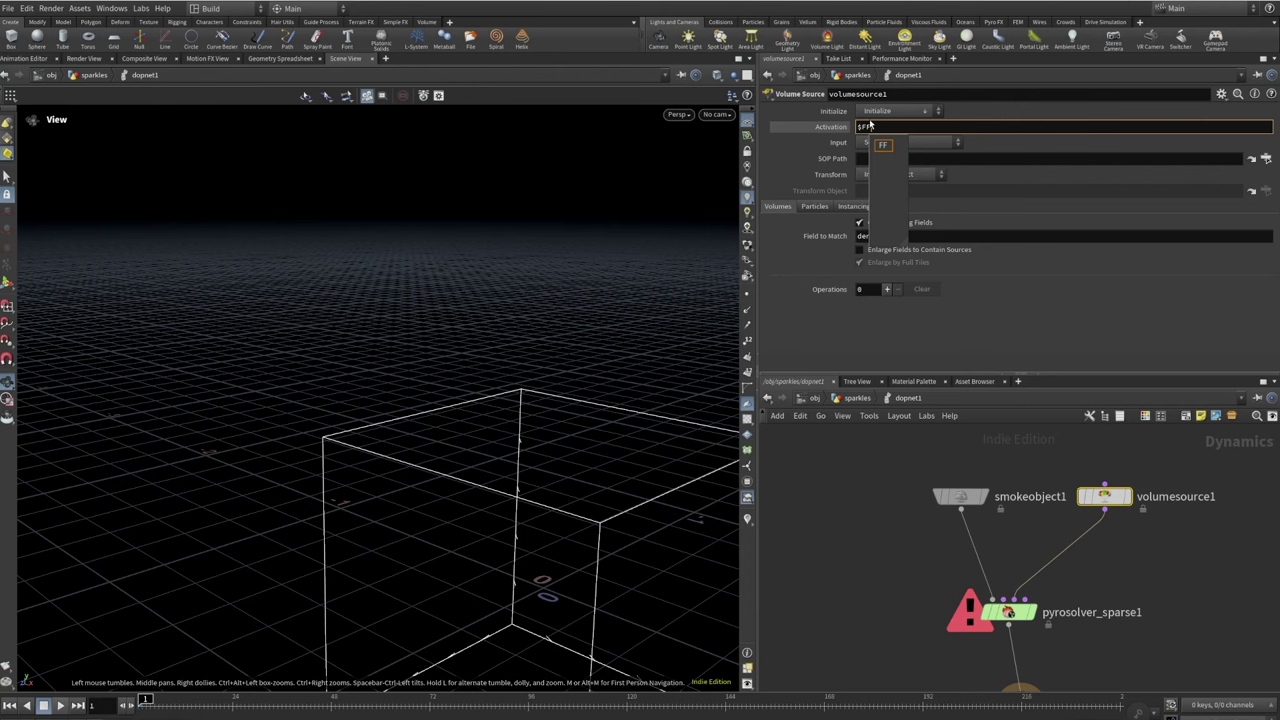
pyautogui.write('<120')
pyautogui.press('Return')
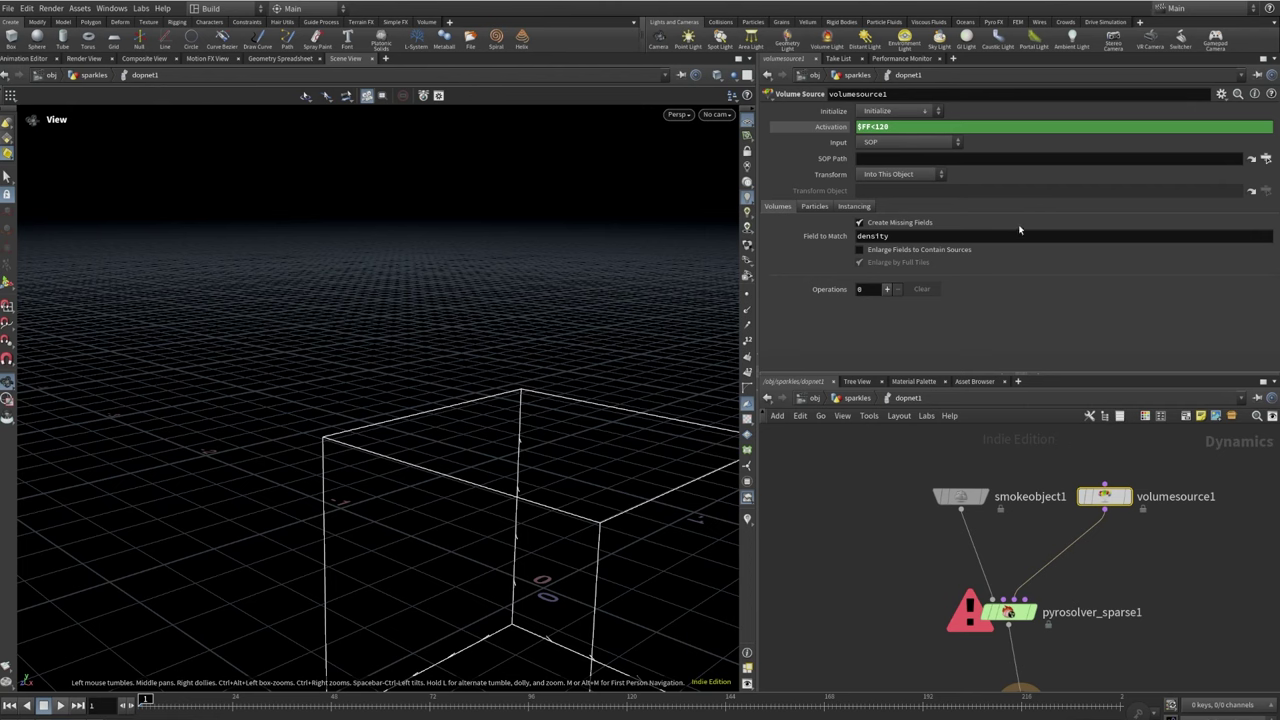
# Initialize volumesource1 with the preset whose three operations source density, temperature and v into vel, and review them
pyautogui.click(902, 112)
pyautogui.click(901, 131)
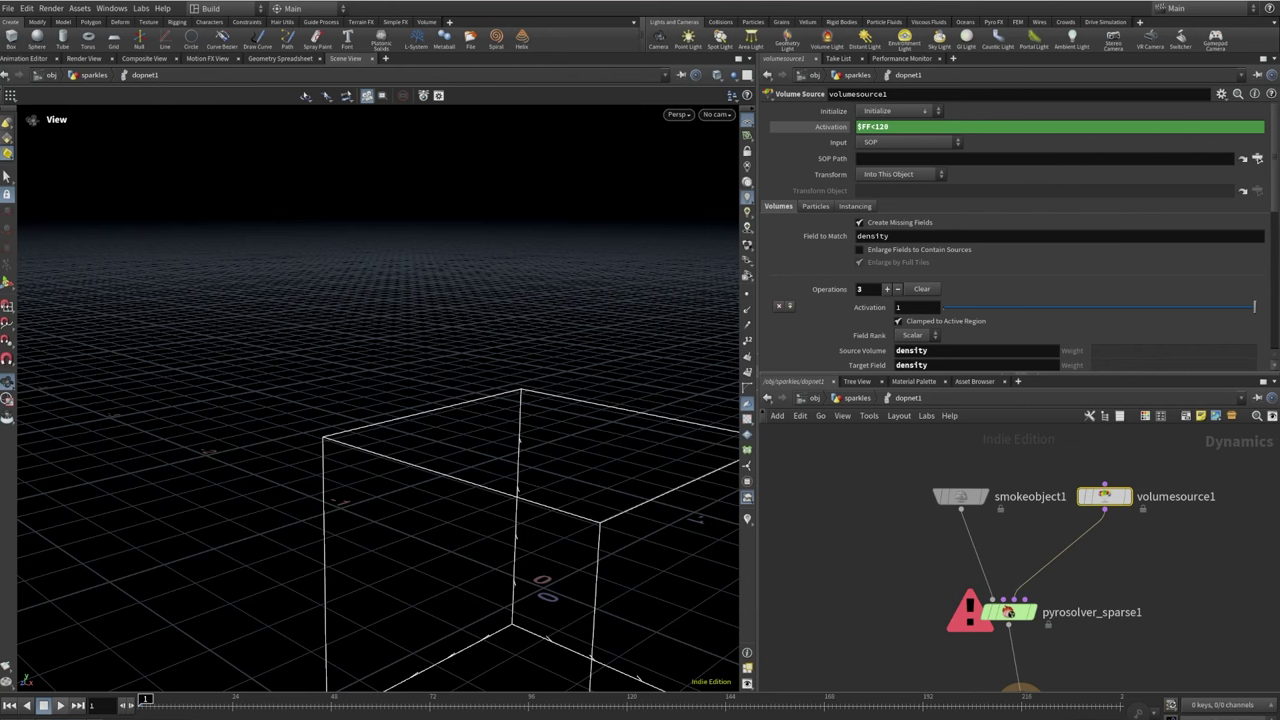
pyautogui.scroll(-10, 1047, 263)
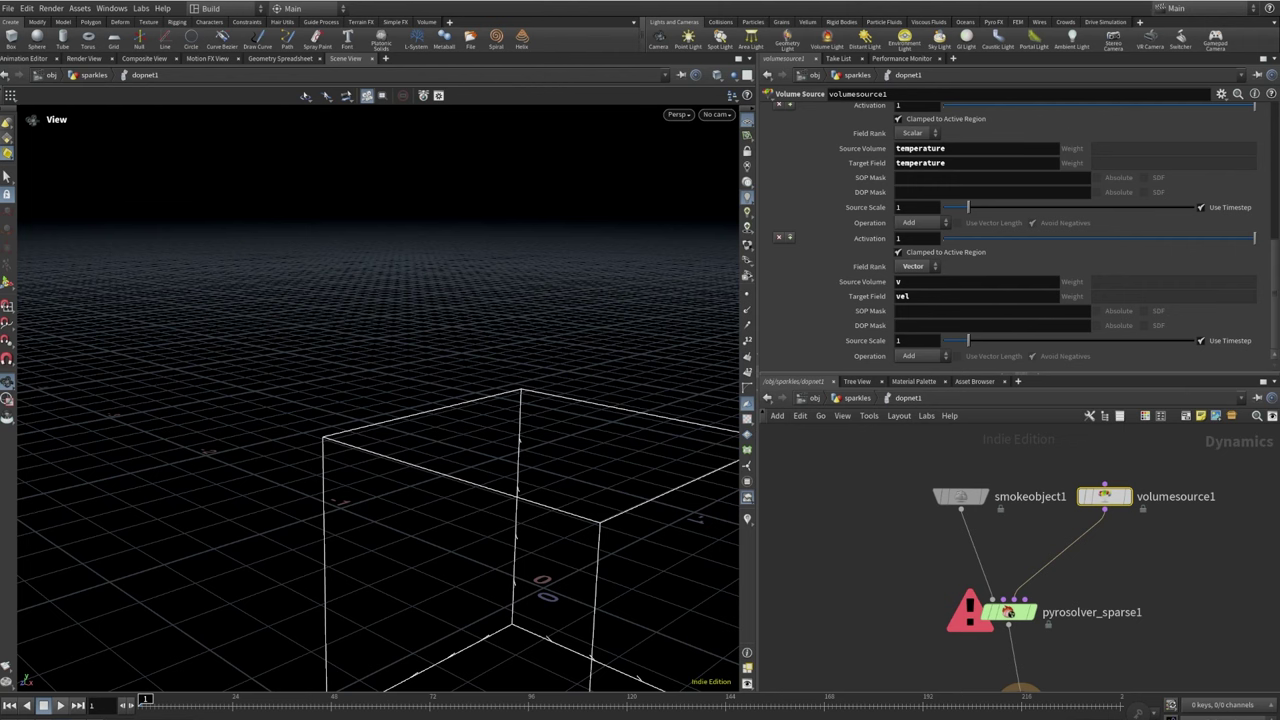
pyautogui.scroll(10, 986, 200)
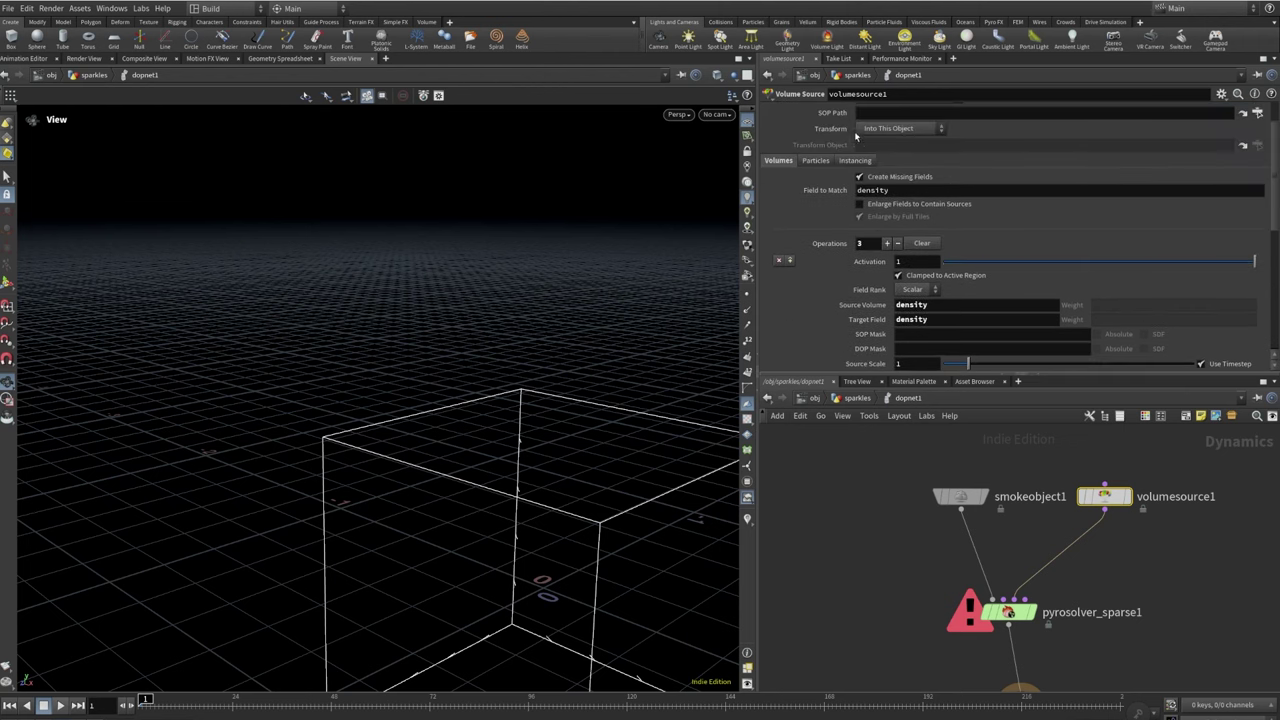
# Set the input of volumesource1 to First Context Geometry
pyautogui.click(905, 142)
pyautogui.click(905, 177)
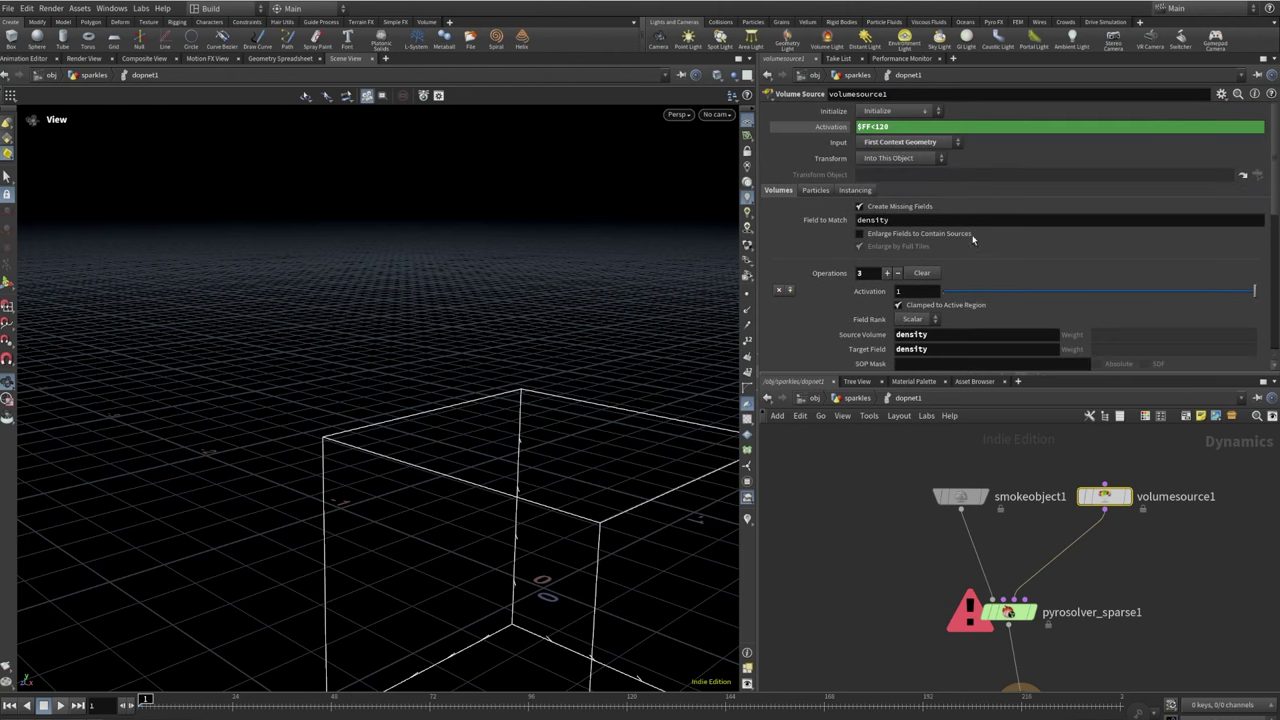
pyautogui.press('u')
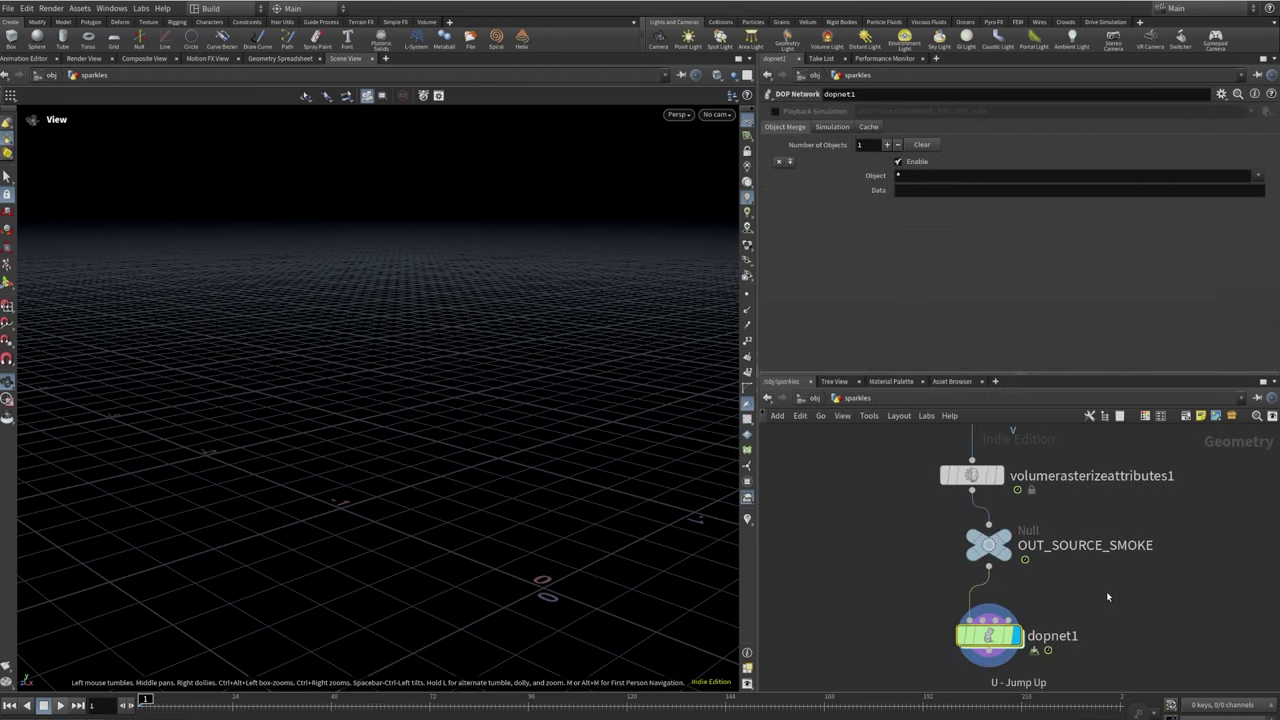
pyautogui.doubleClick(988, 635)
# Delete smokeobject1 and add a Smoke Object (Sparse) node in its place
pyautogui.click(1008, 612)
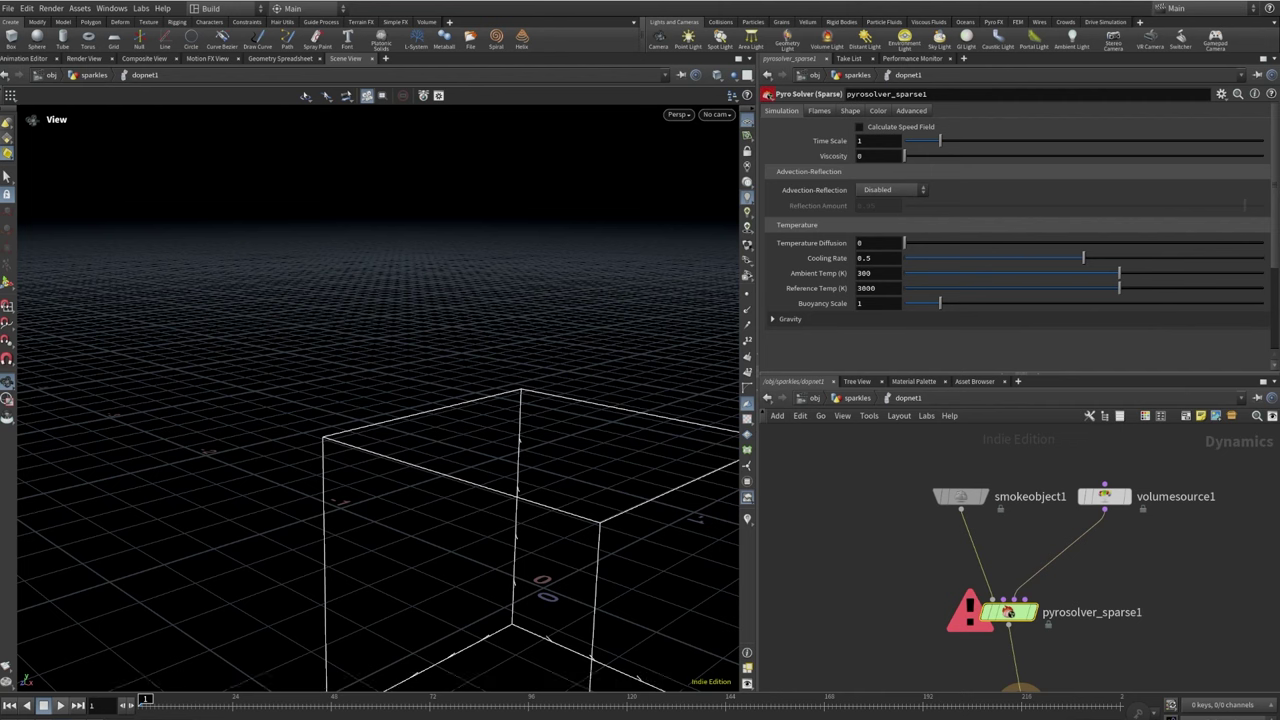
pyautogui.click(958, 498)
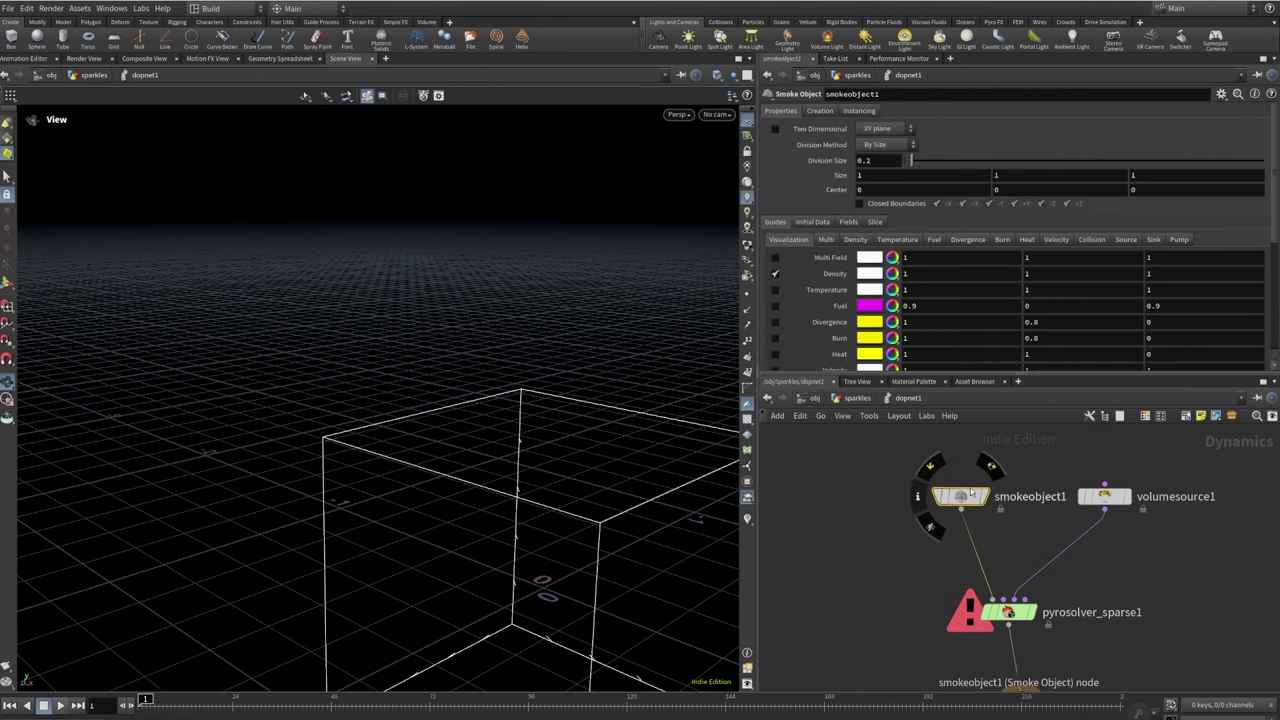
pyautogui.press('Delete')
pyautogui.press('Tab')
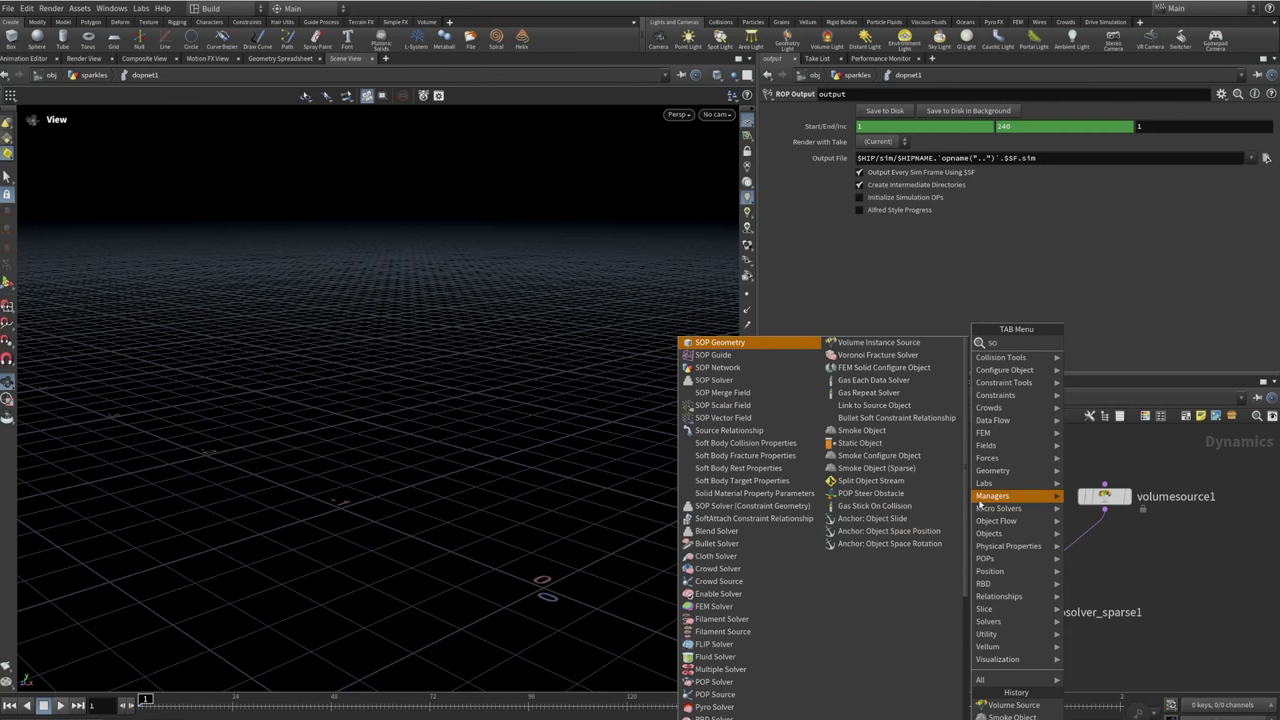
pyautogui.write('sm')
pyautogui.press('Down')
pyautogui.press('Down')
pyautogui.press('Down')
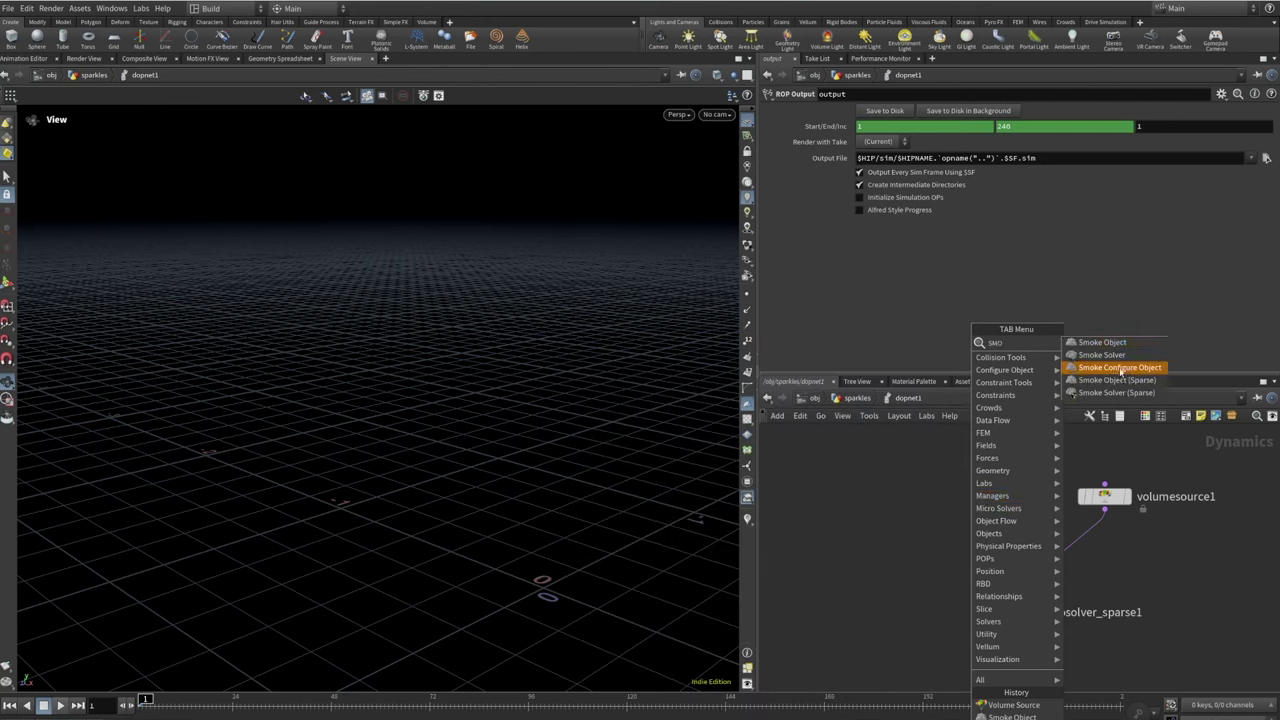
pyautogui.press('Return')
pyautogui.click(952, 510)
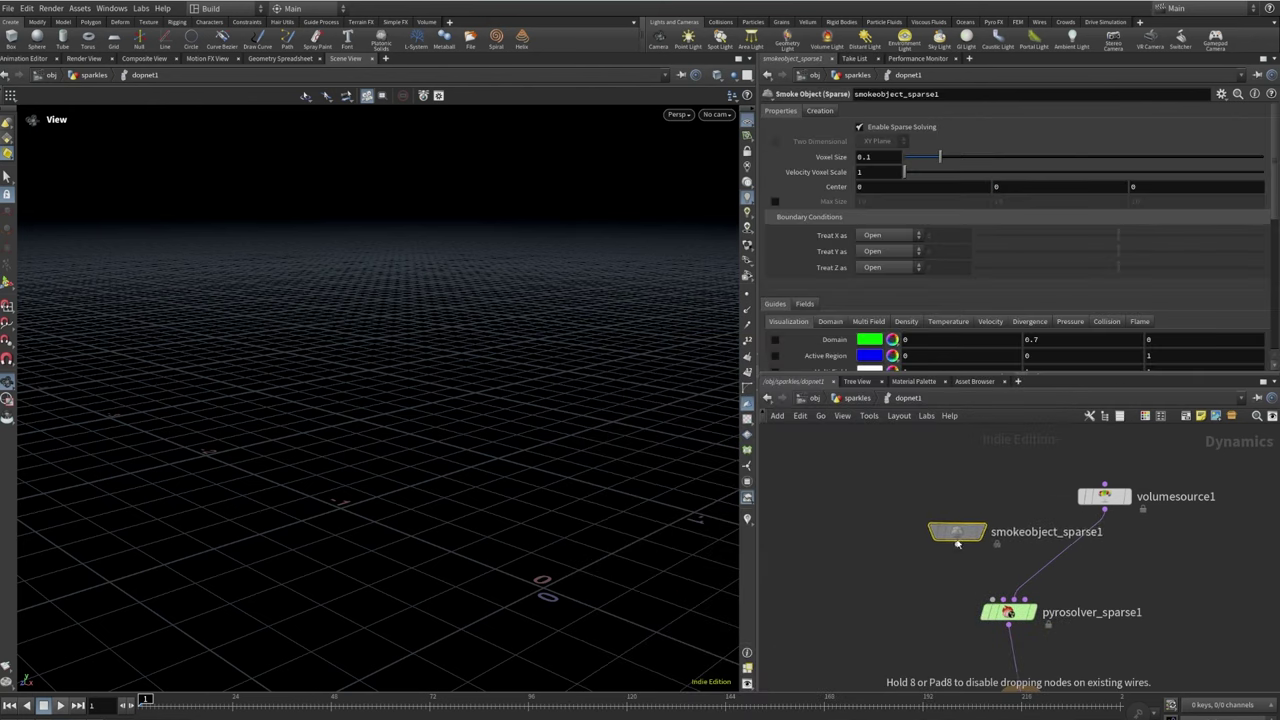
# Wire the sparse smoke object into the first input of pyrosolver_sparse1 and place it level with volumesource1
pyautogui.moveTo(952, 522); pyautogui.dragTo(980, 590)
pyautogui.click(998, 598)
pyautogui.moveTo(952, 512); pyautogui.dragTo(902, 496)
# Enable Enlarge Fields to Contain Sources on volumesource1 and set its temperature operation to Pull
pyautogui.click(1109, 498)
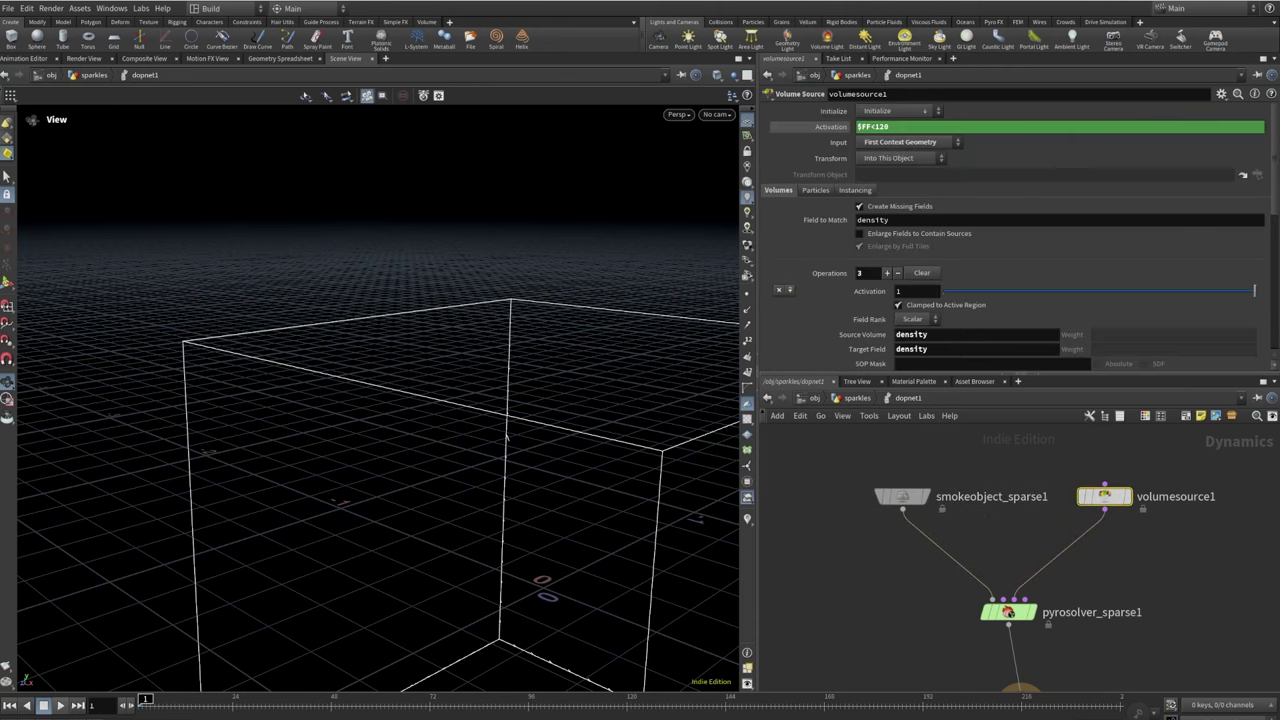
pyautogui.click(860, 233)
pyautogui.scroll(-5, 925, 285)
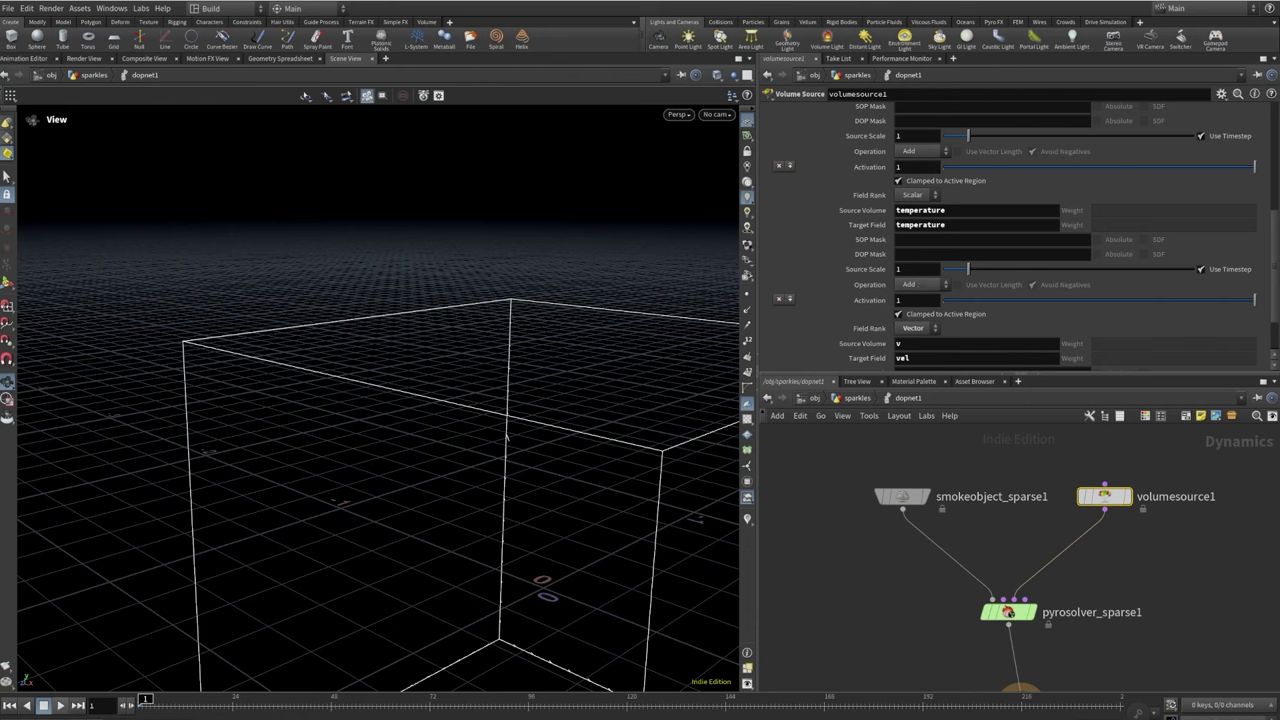
pyautogui.click(910, 285)
pyautogui.click(914, 401)
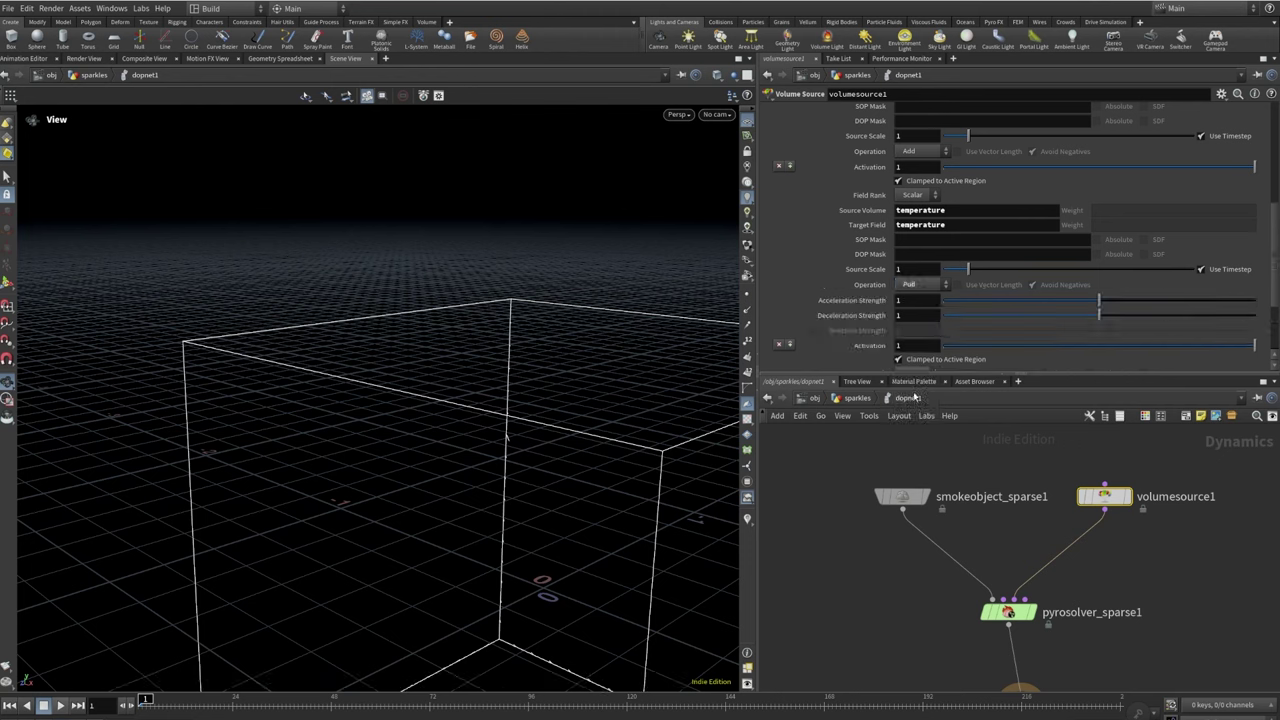
# Set the temperature operation's acceleration strength to 50 and deceleration strength to 0
pyautogui.click(921, 302)
pyautogui.write('50')
pyautogui.click(906, 315)
pyautogui.press('BackSpace')
pyautogui.write('0')
pyautogui.press('Return')
pyautogui.scroll(-3, 927, 304)
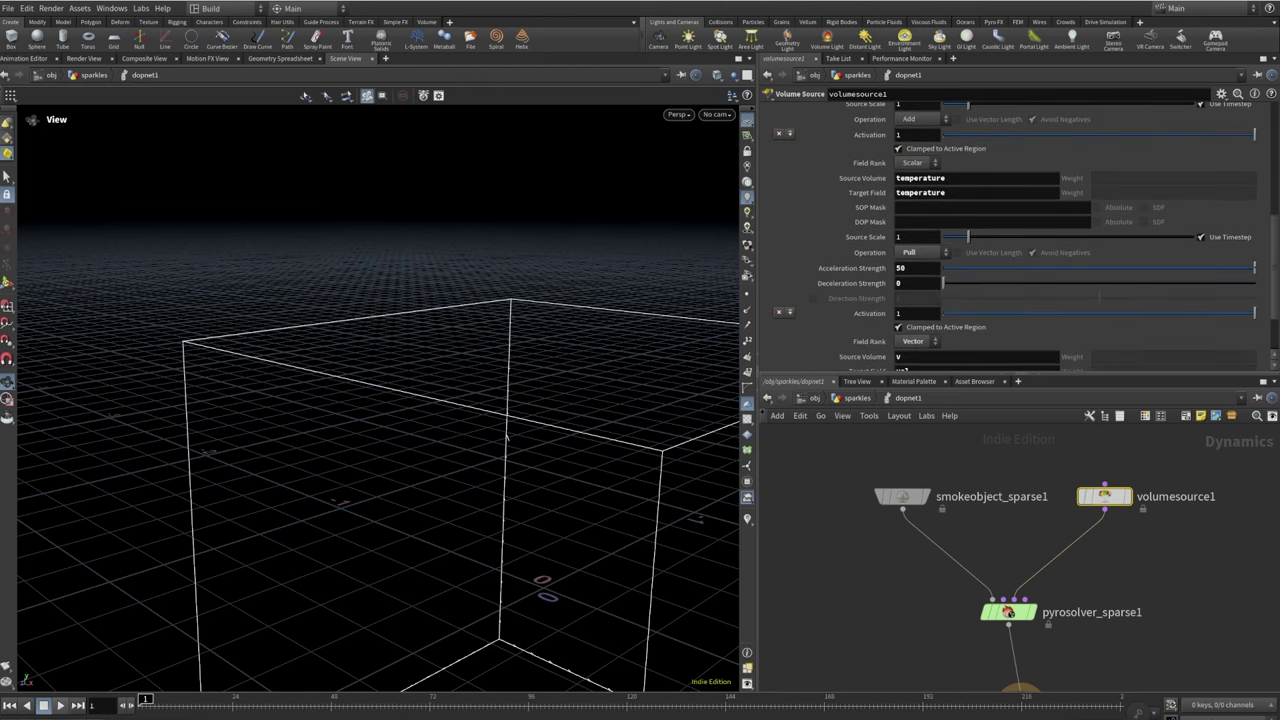
pyautogui.scroll(-5, 957, 320)
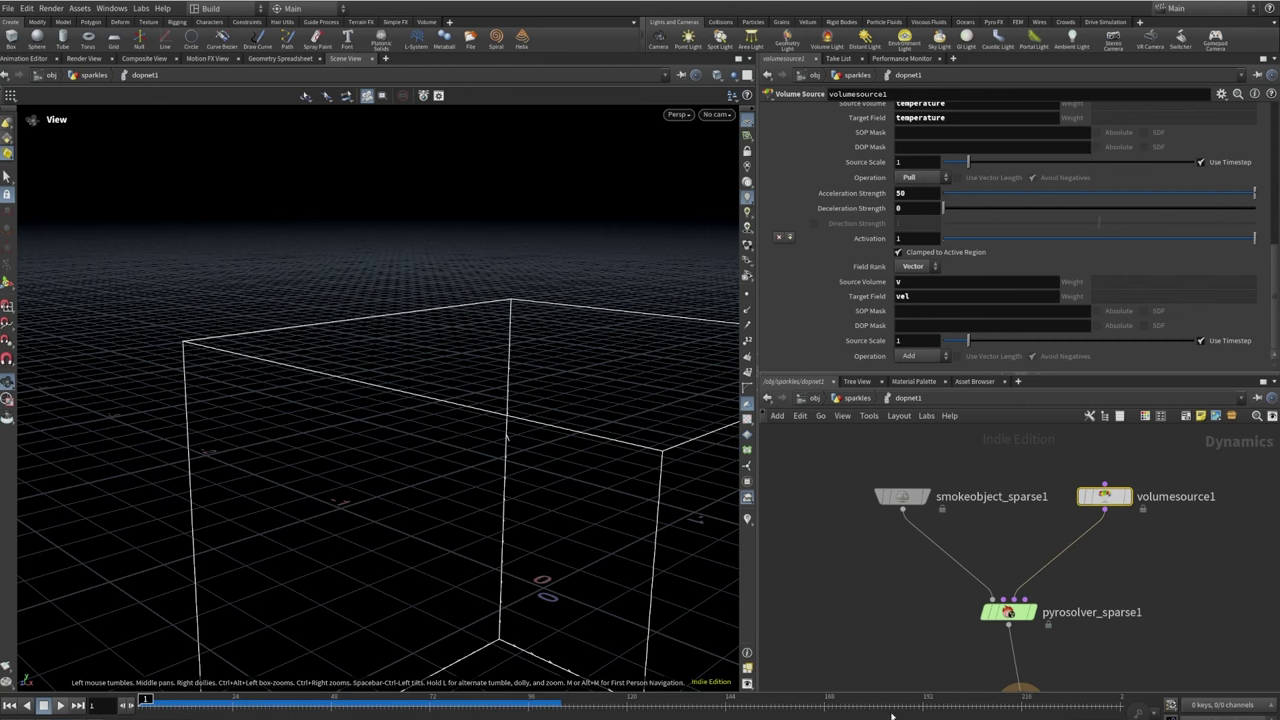
# Set the time scale of pyrosolver_sparse1 to 0.5 and its advection-reflection to Single-Project
pyautogui.click(1006, 612)
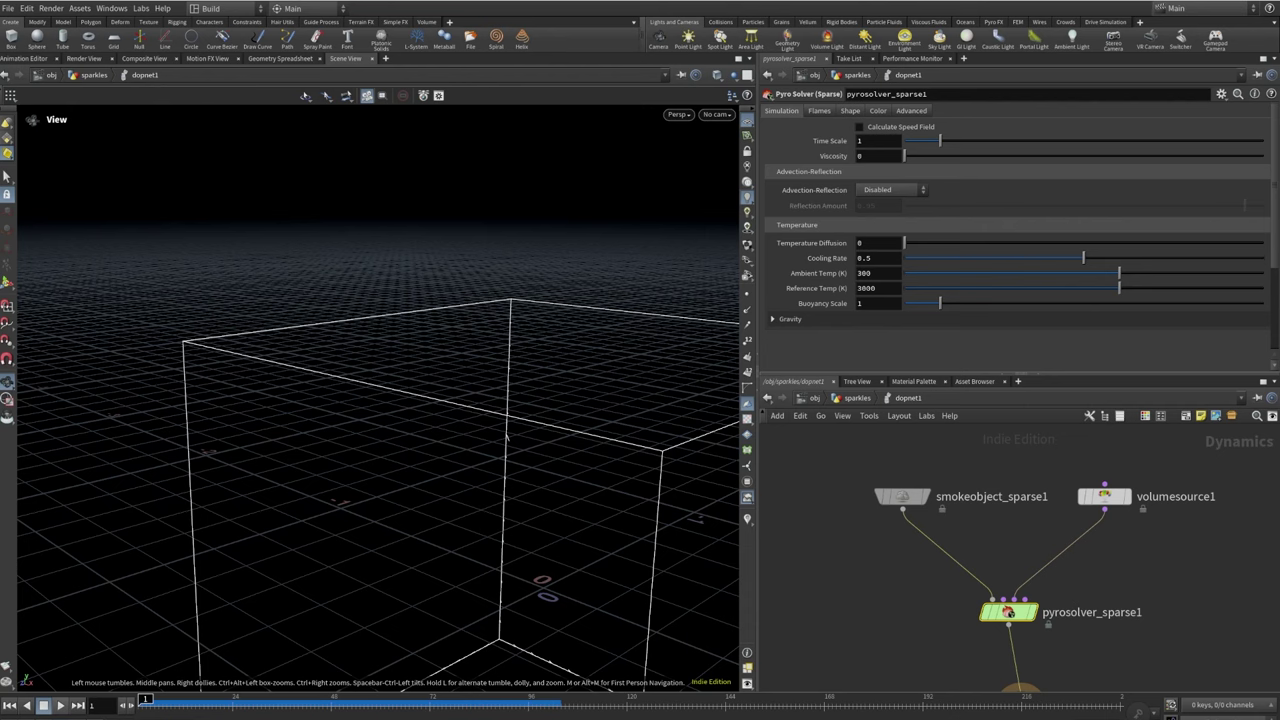
pyautogui.click(866, 146)
pyautogui.press('BackSpace')
pyautogui.write('.5')
pyautogui.press('Return')
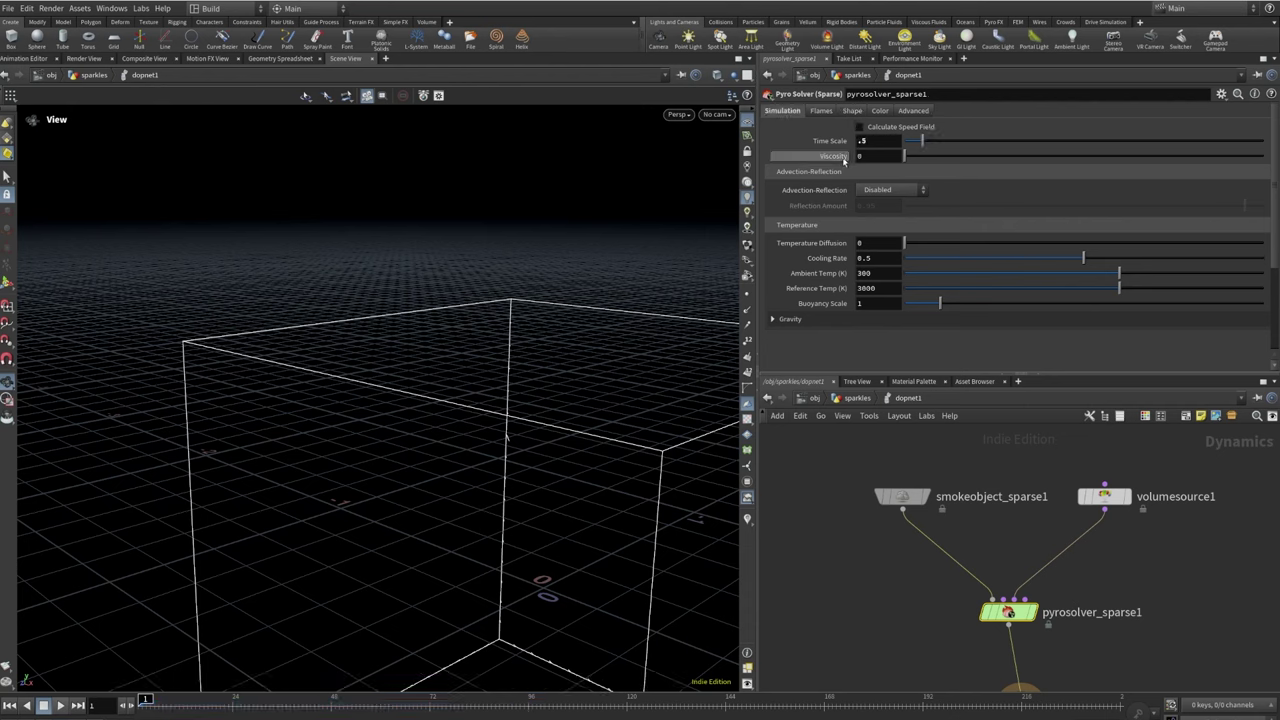
pyautogui.moveTo(838, 144)
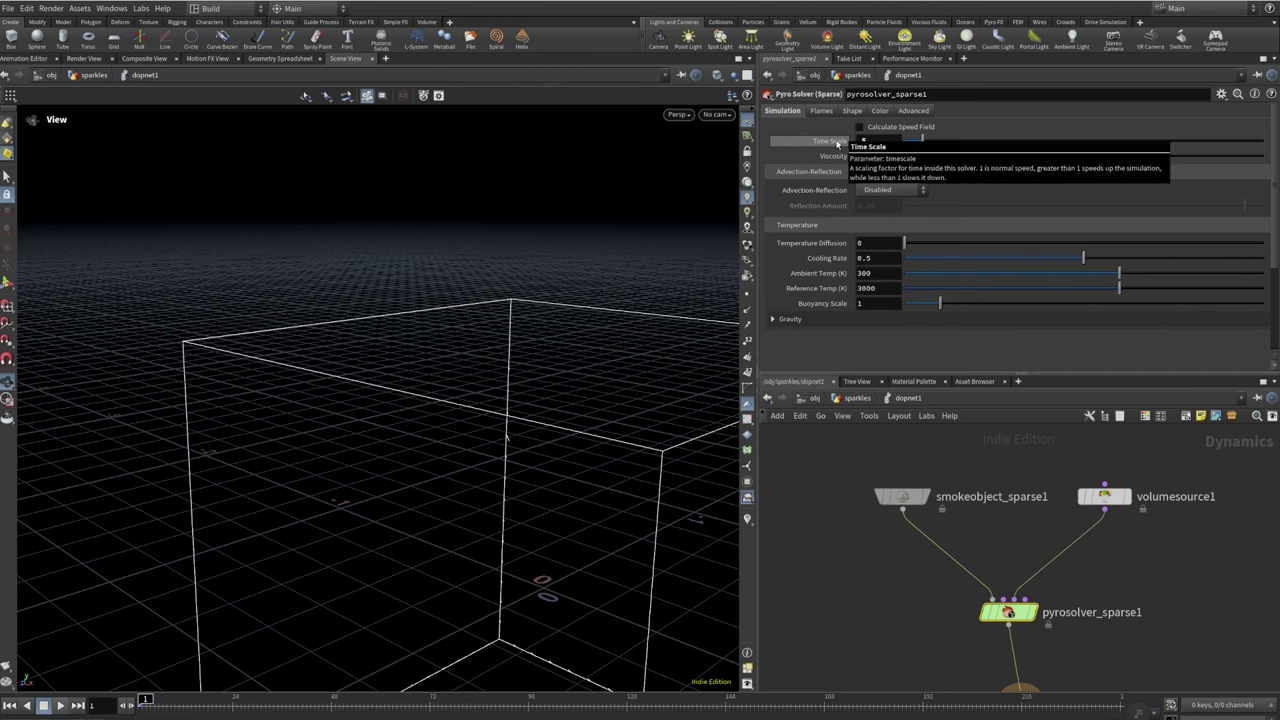
pyautogui.click(888, 189)
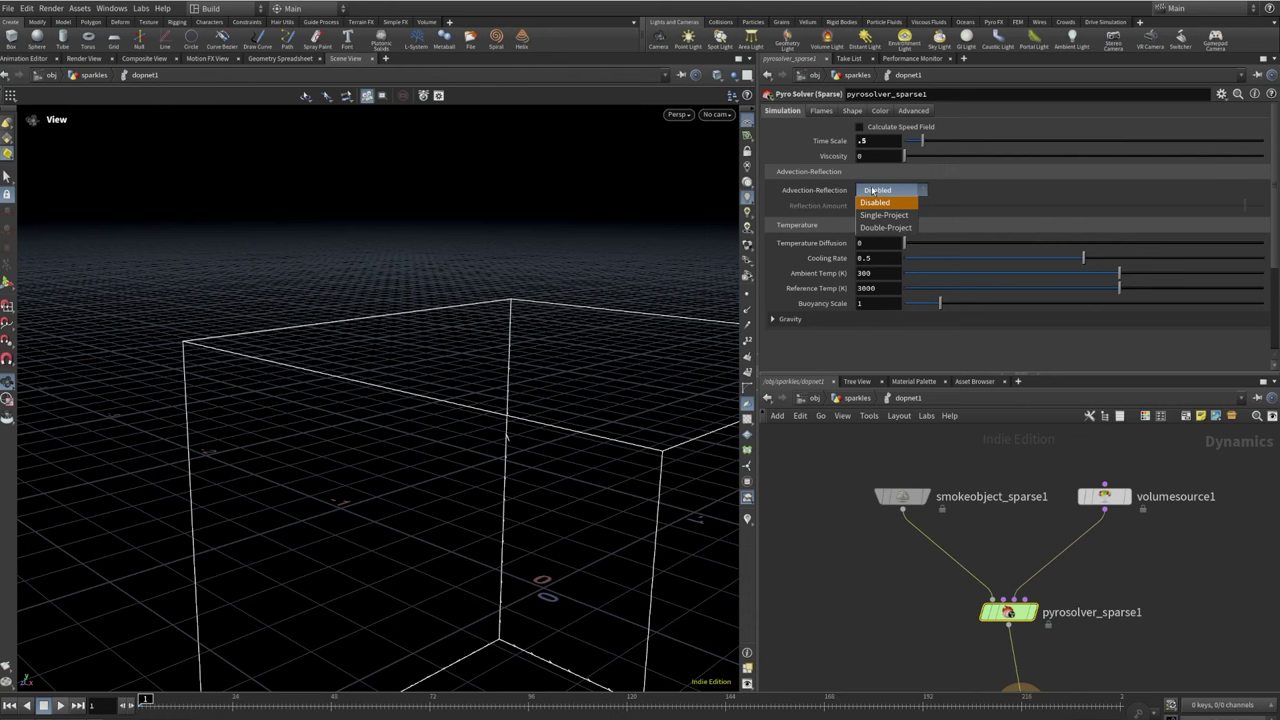
pyautogui.click(876, 214)
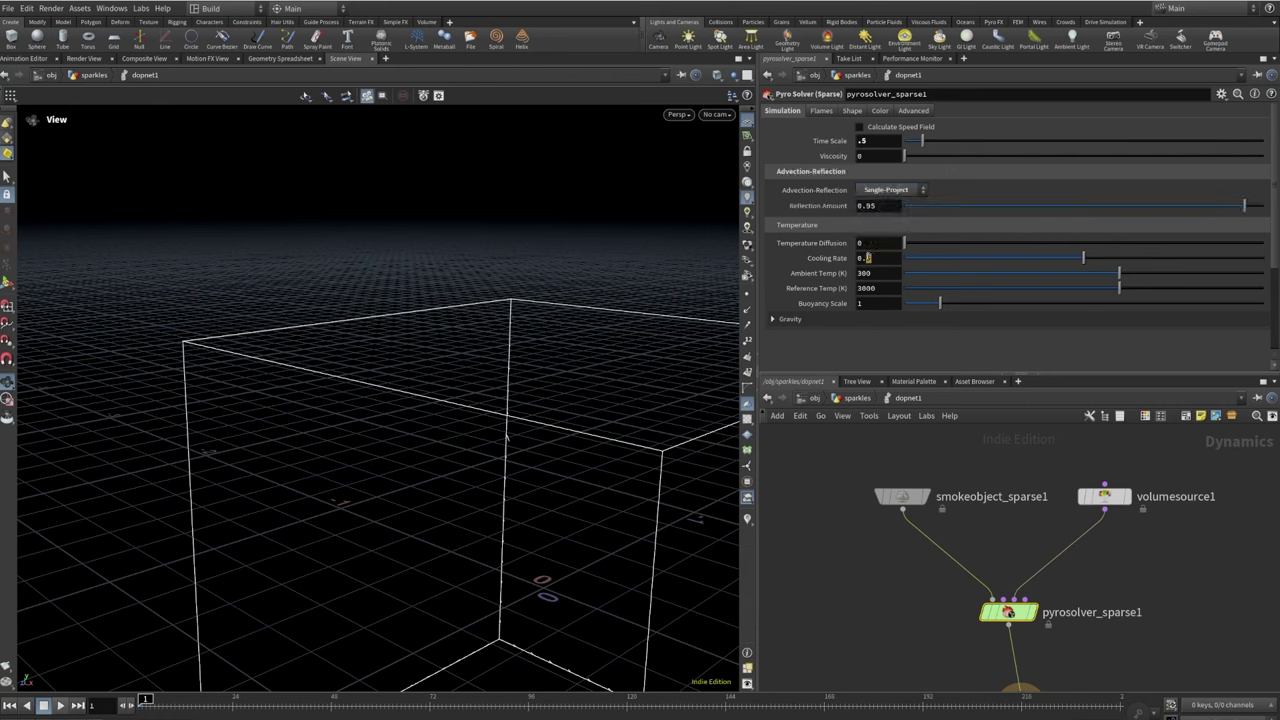
# Set the solver's temperature cooling rate to 0.9 and buoyancy scale to 0
pyautogui.click(866, 258)
pyautogui.write('9')
pyautogui.press('Return')
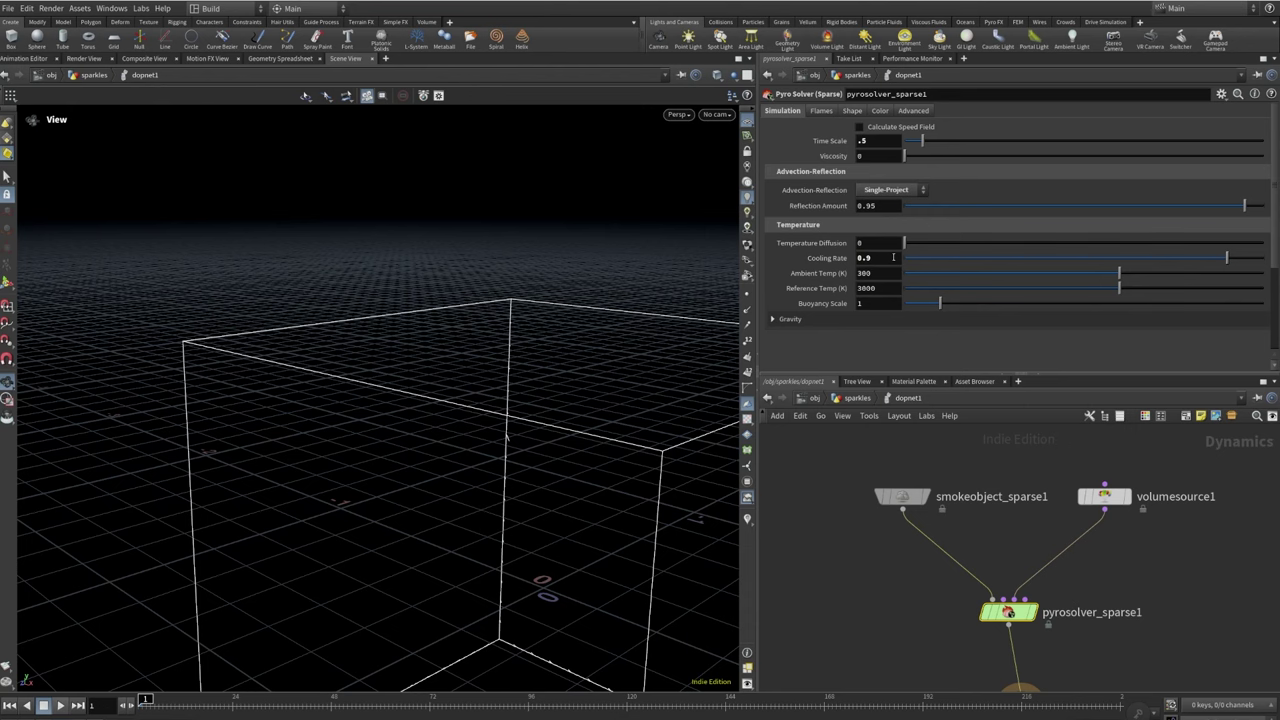
pyautogui.click(870, 303)
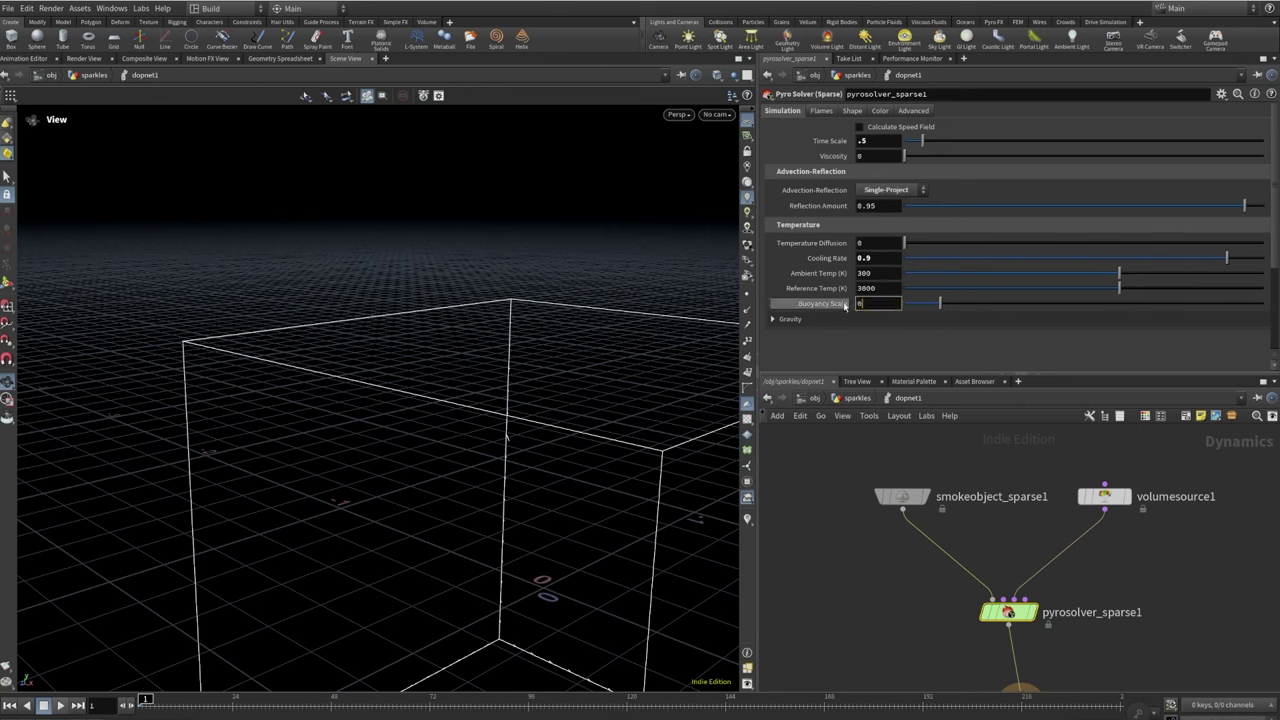
pyautogui.write('0')
pyautogui.press('Return')
pyautogui.moveTo(826, 304)
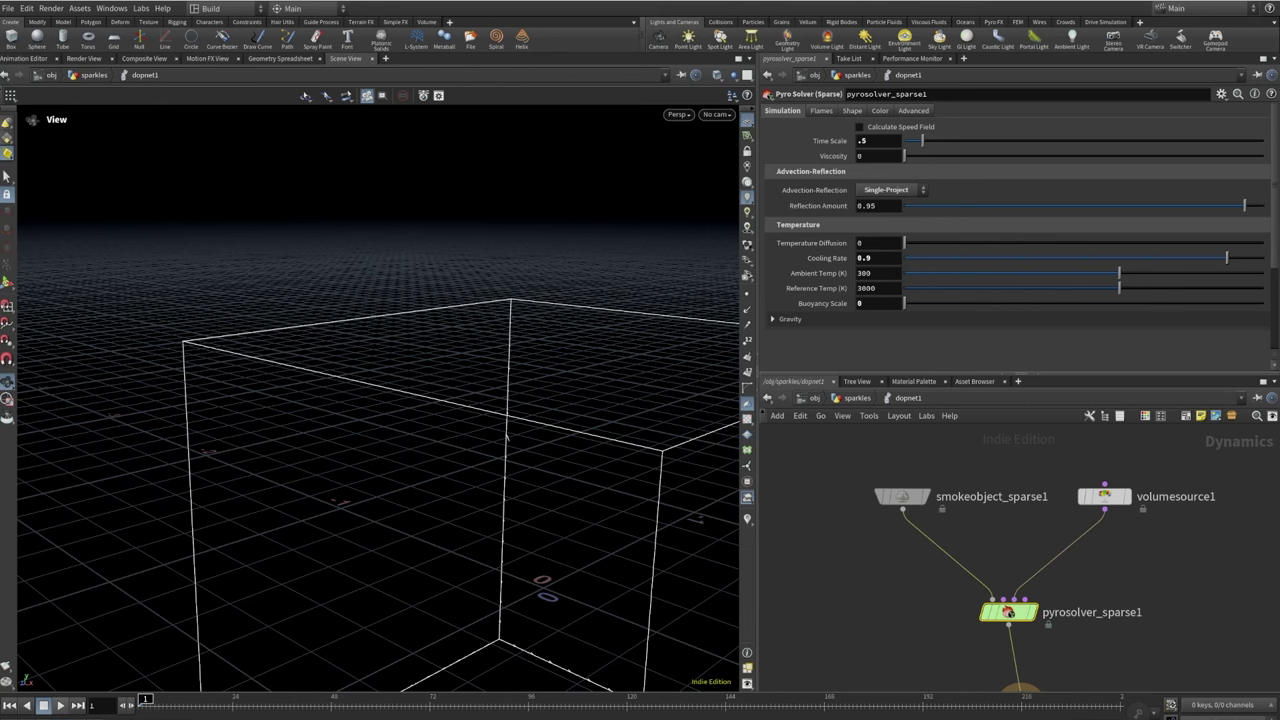
# Set the dissipation of pyrosolver_sparse1 to 1 in its shape settings
pyautogui.click(852, 111)
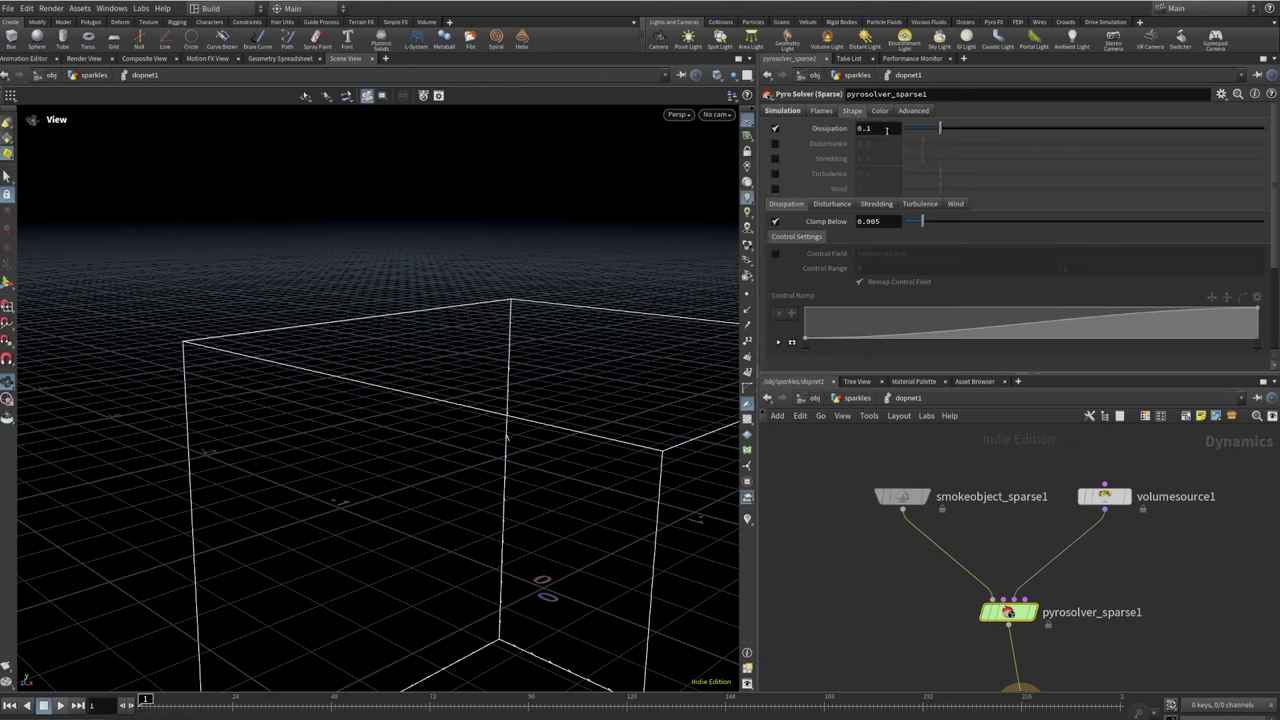
pyautogui.doubleClick(864, 128)
pyautogui.write('1')
pyautogui.press('Return')
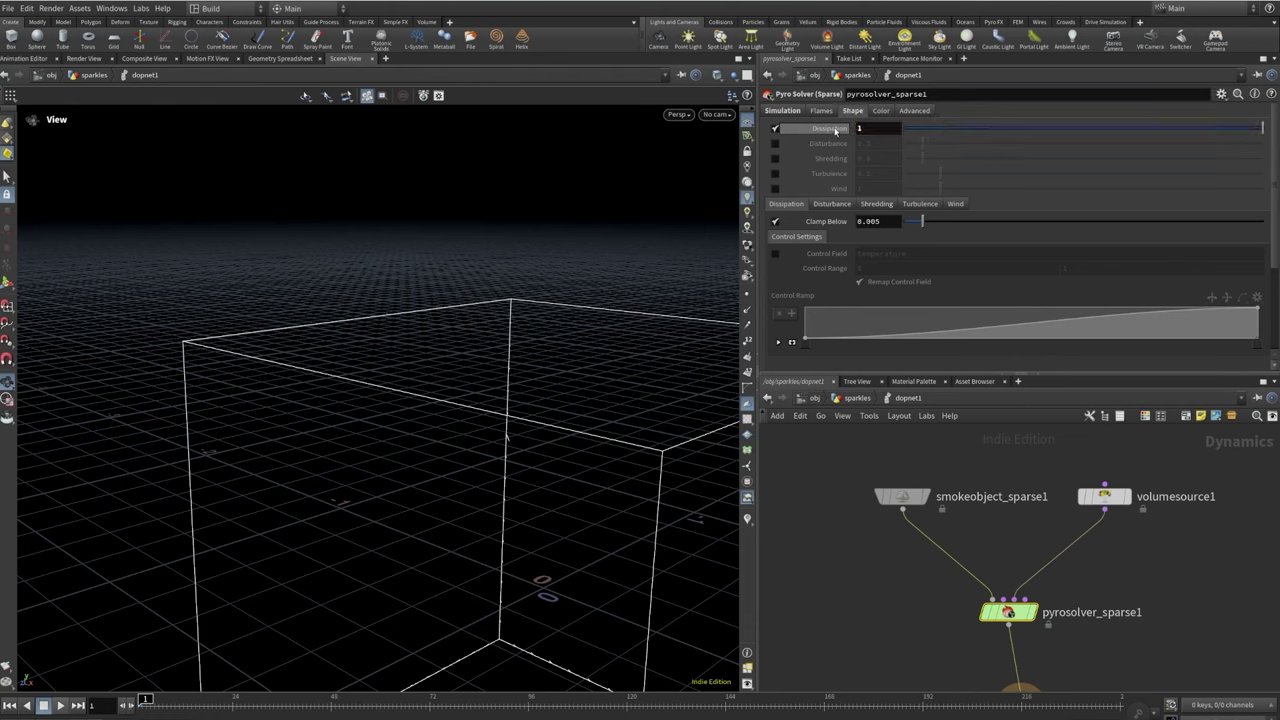
pyautogui.moveTo(836, 133)
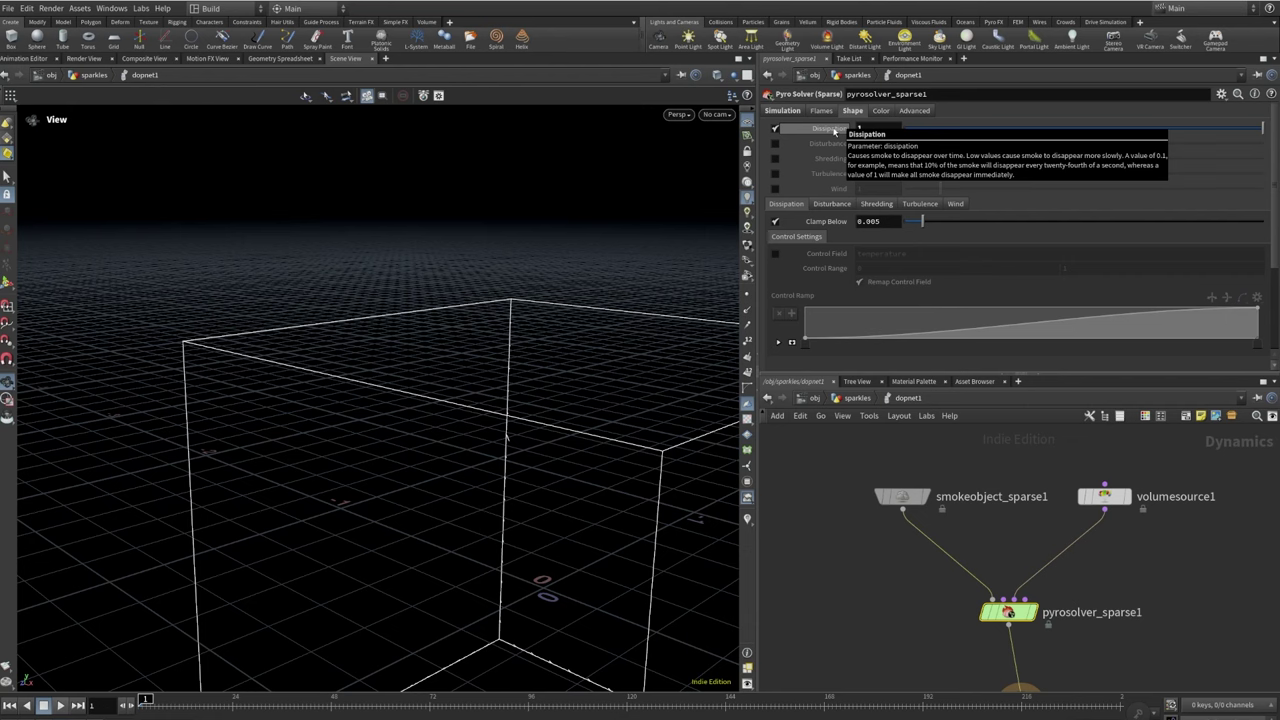
# Enable disturbance with a value of 15 and turbulence with a value of 0.25 on pyrosolver_sparse1
pyautogui.click(775, 143)
pyautogui.doubleClick(877, 143)
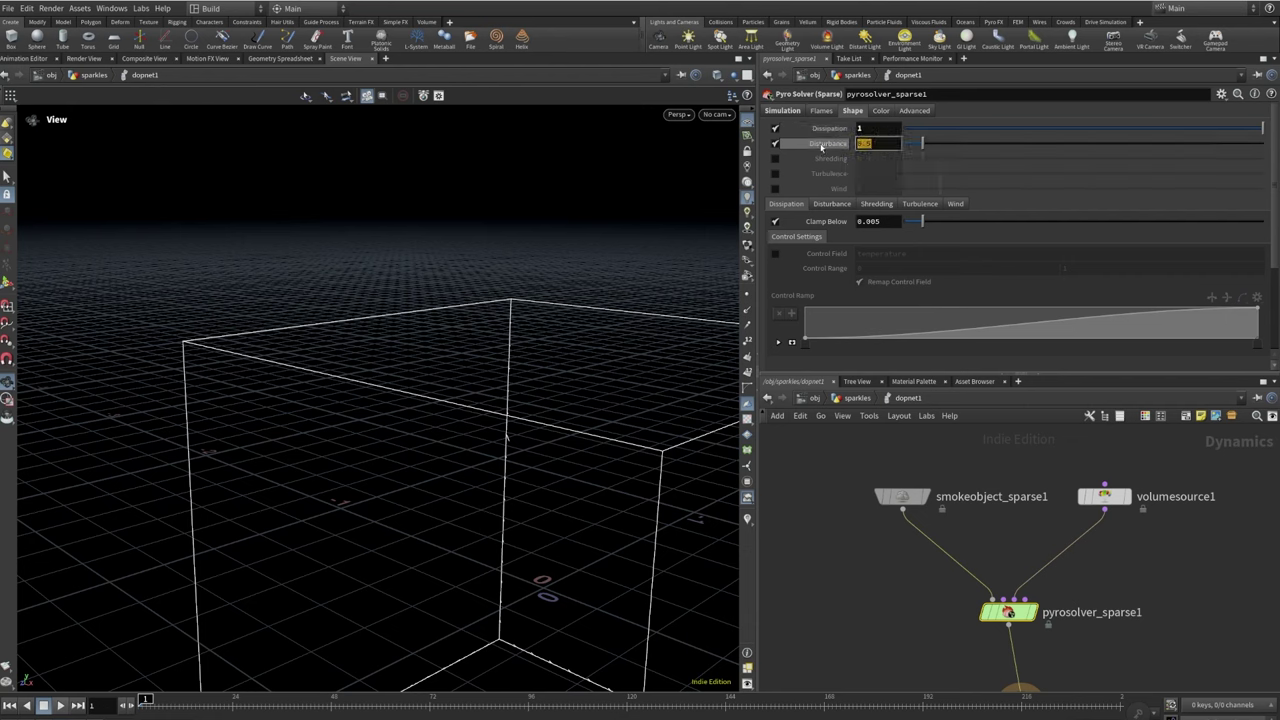
pyautogui.write('15')
pyautogui.press('Return')
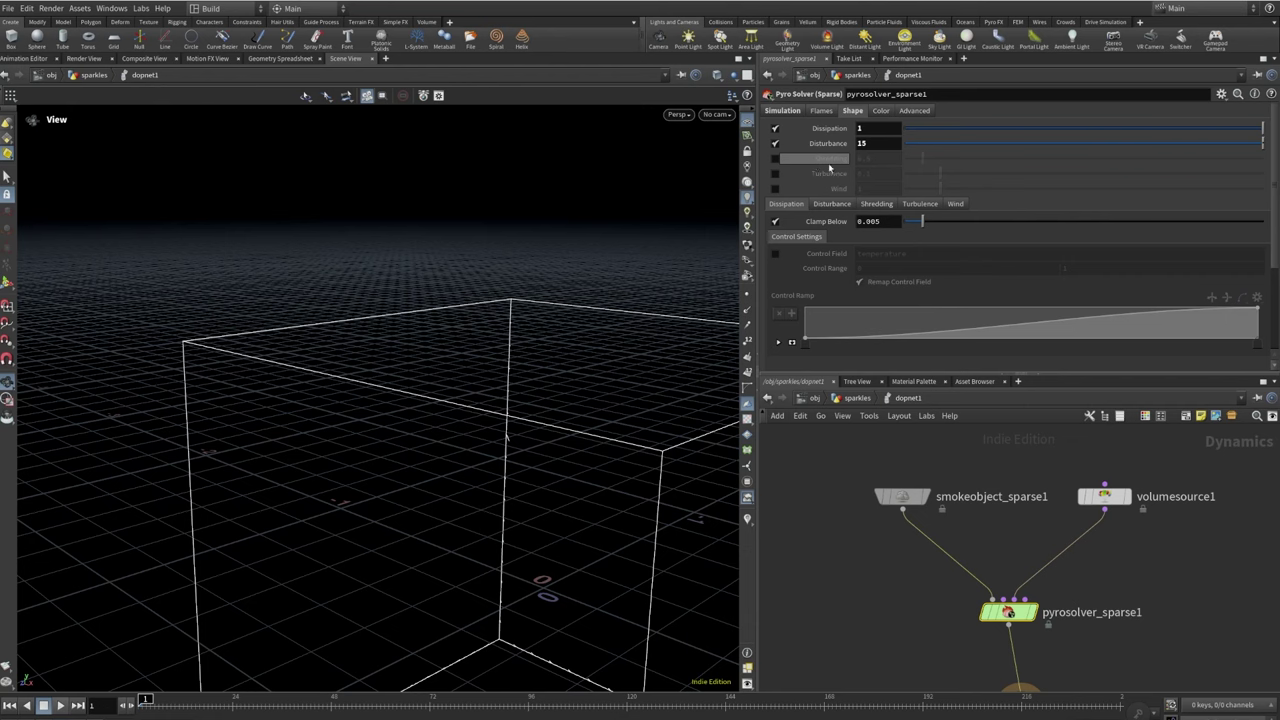
pyautogui.click(775, 173)
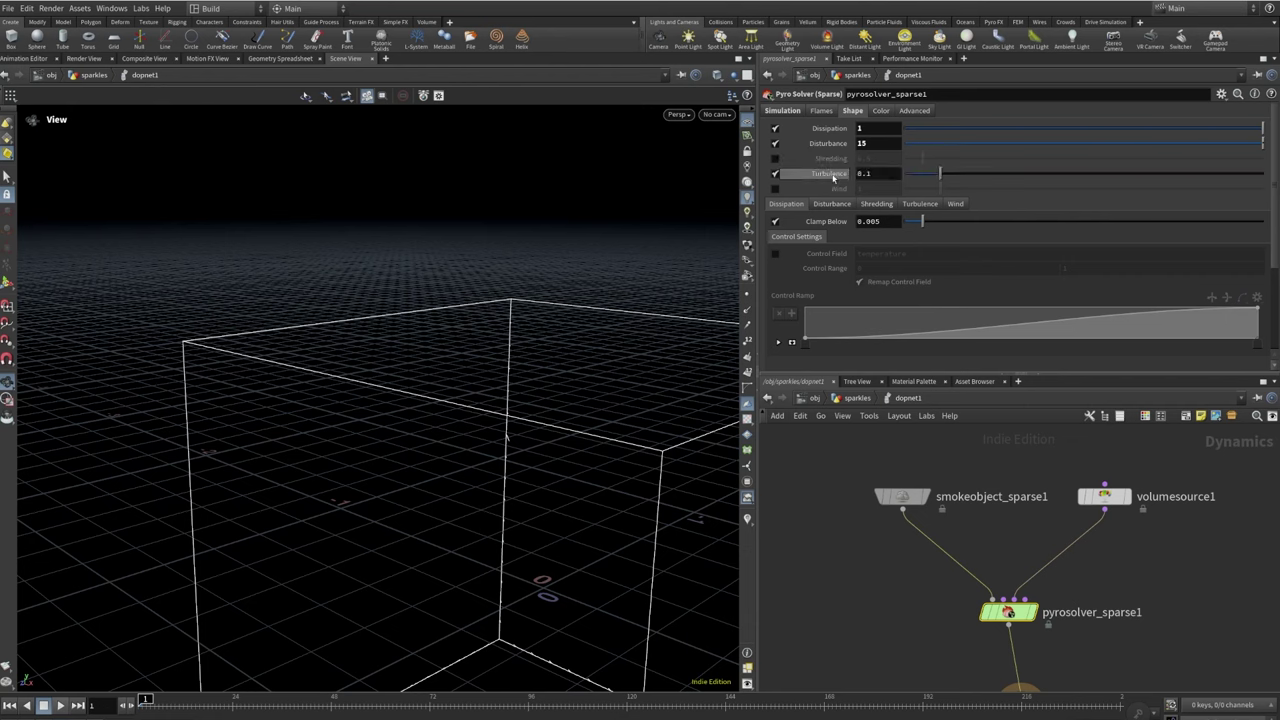
pyautogui.write('.25')
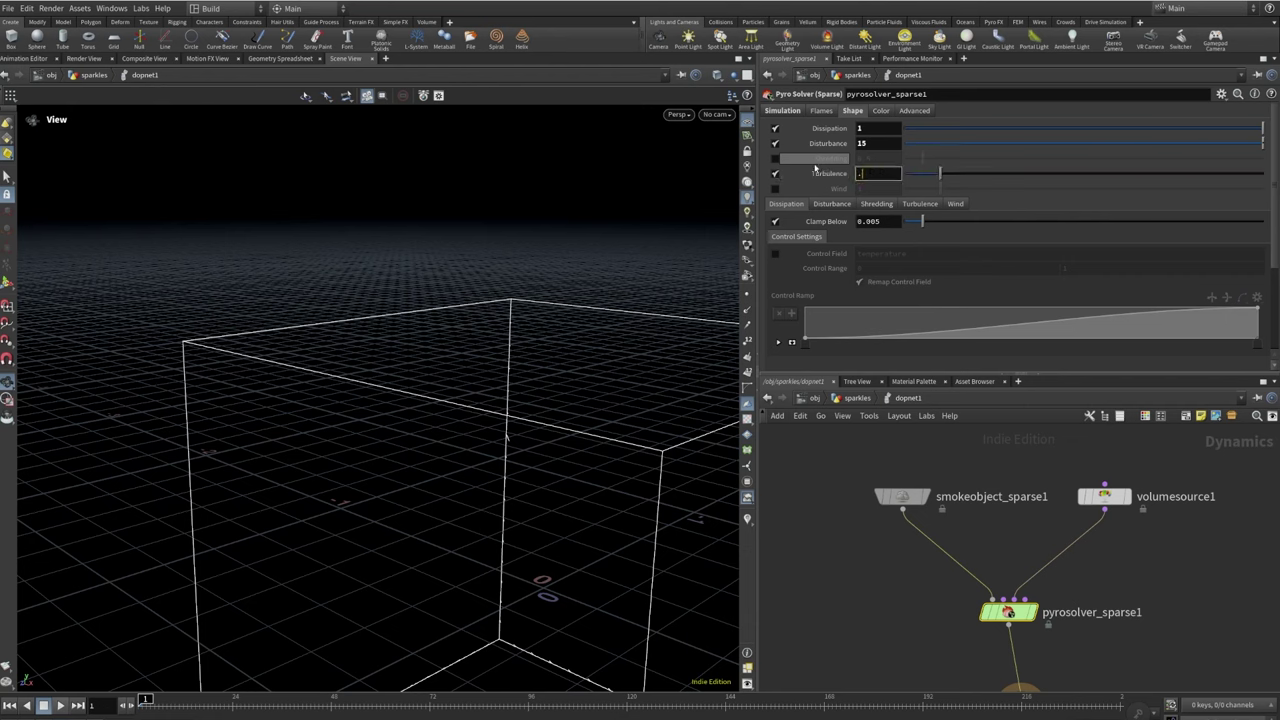
pyautogui.press('Return')
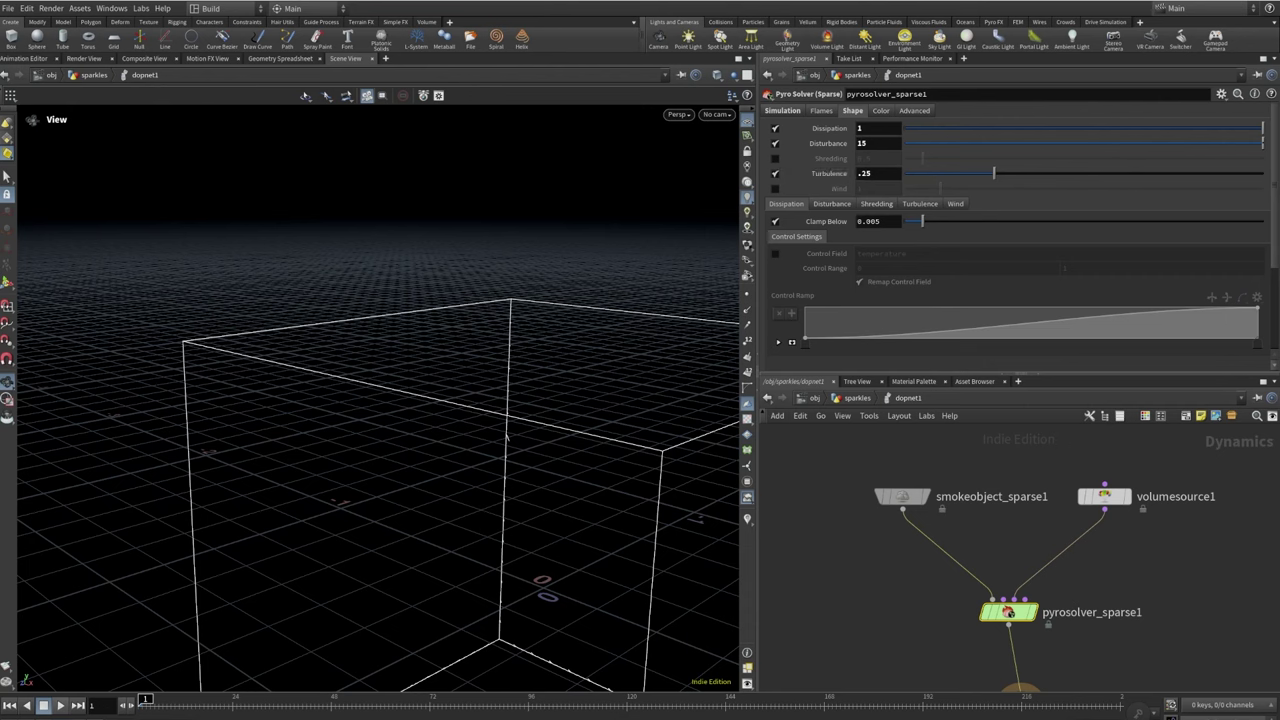
# Control dissipation by the temperature field with a control range maximum of 2 and a reversed control ramp
pyautogui.click(775, 253)
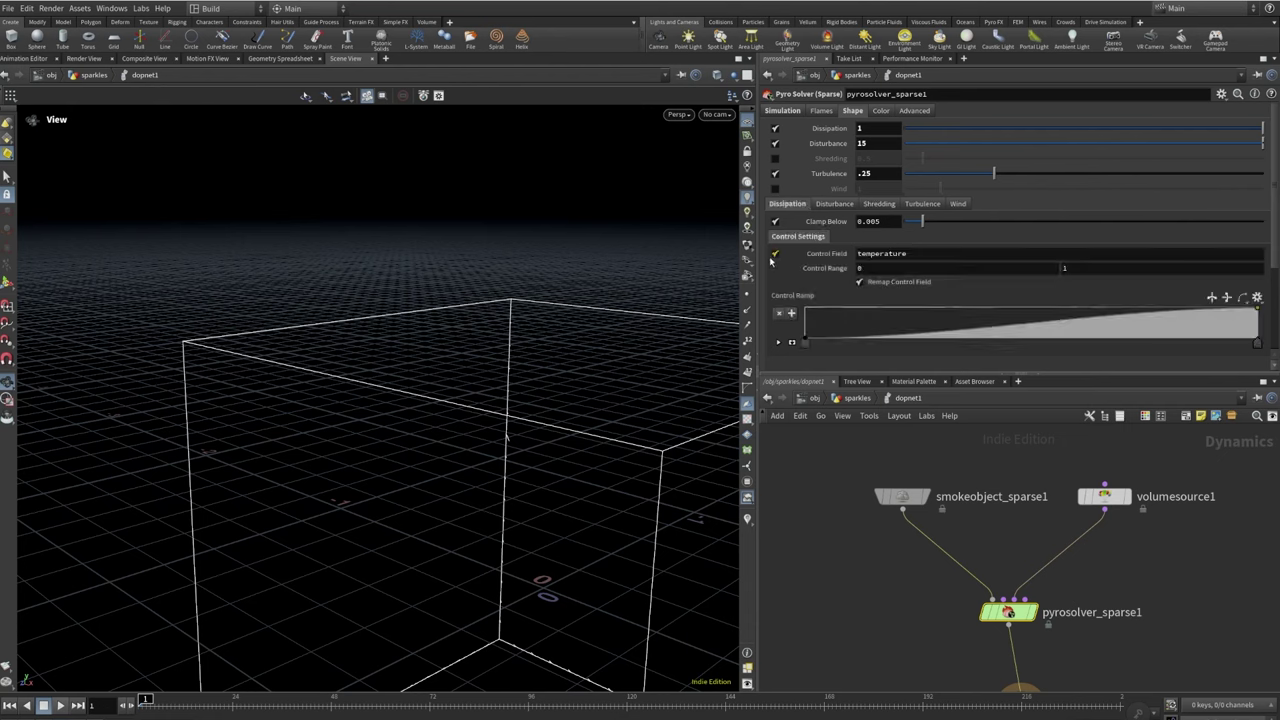
pyautogui.write('5')
pyautogui.press('Return')
pyautogui.click(1227, 298)
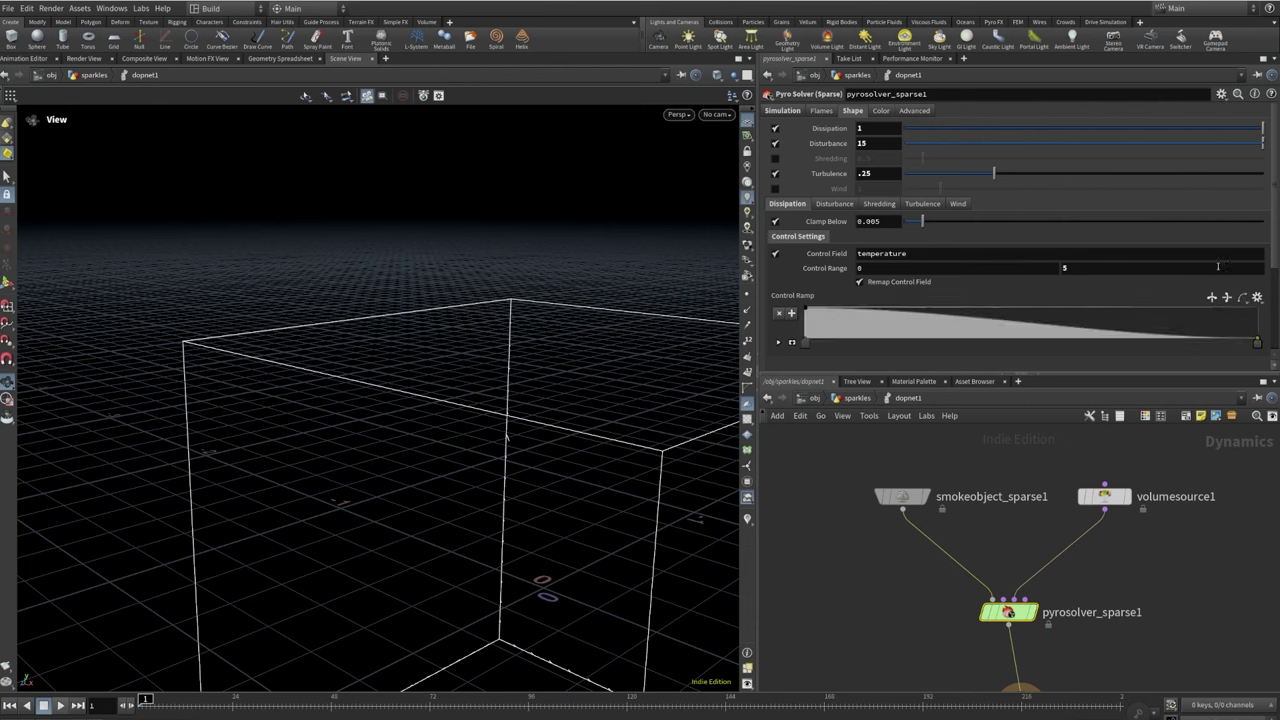
pyautogui.click(1113, 269)
pyautogui.write('2')
pyautogui.press('Return')
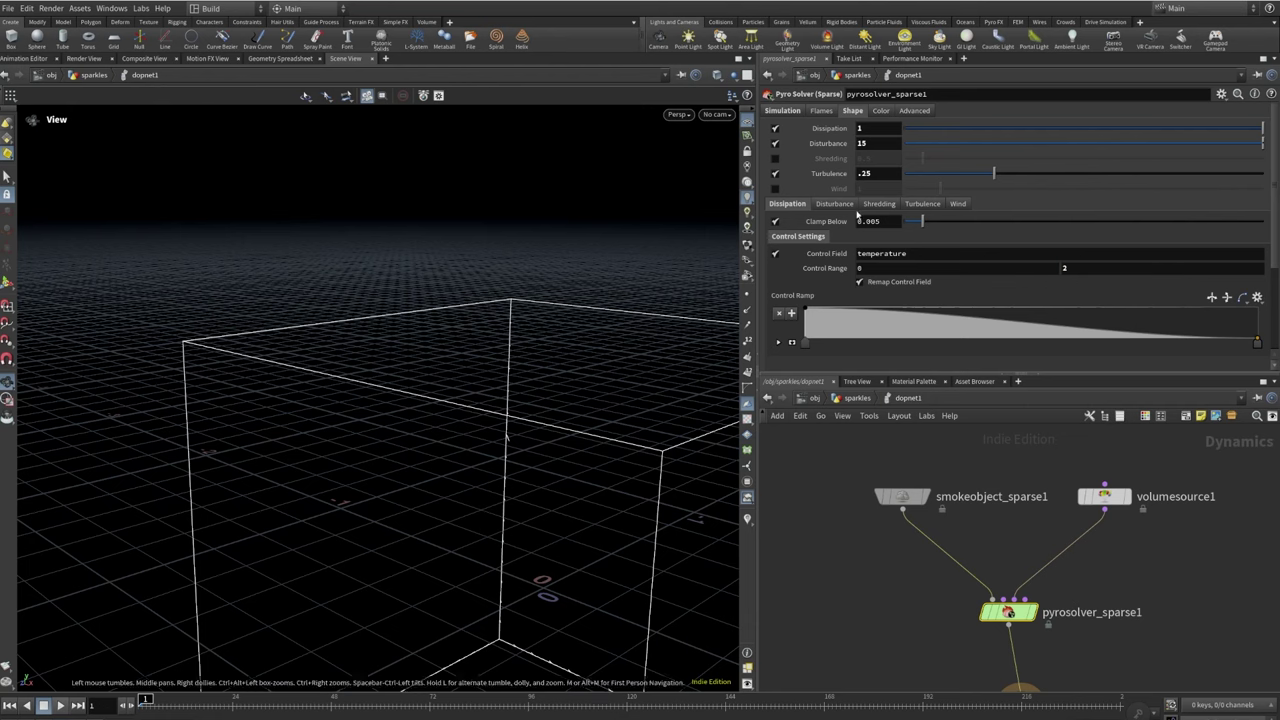
# Set the disturbance base block size to 0.1
pyautogui.click(826, 205)
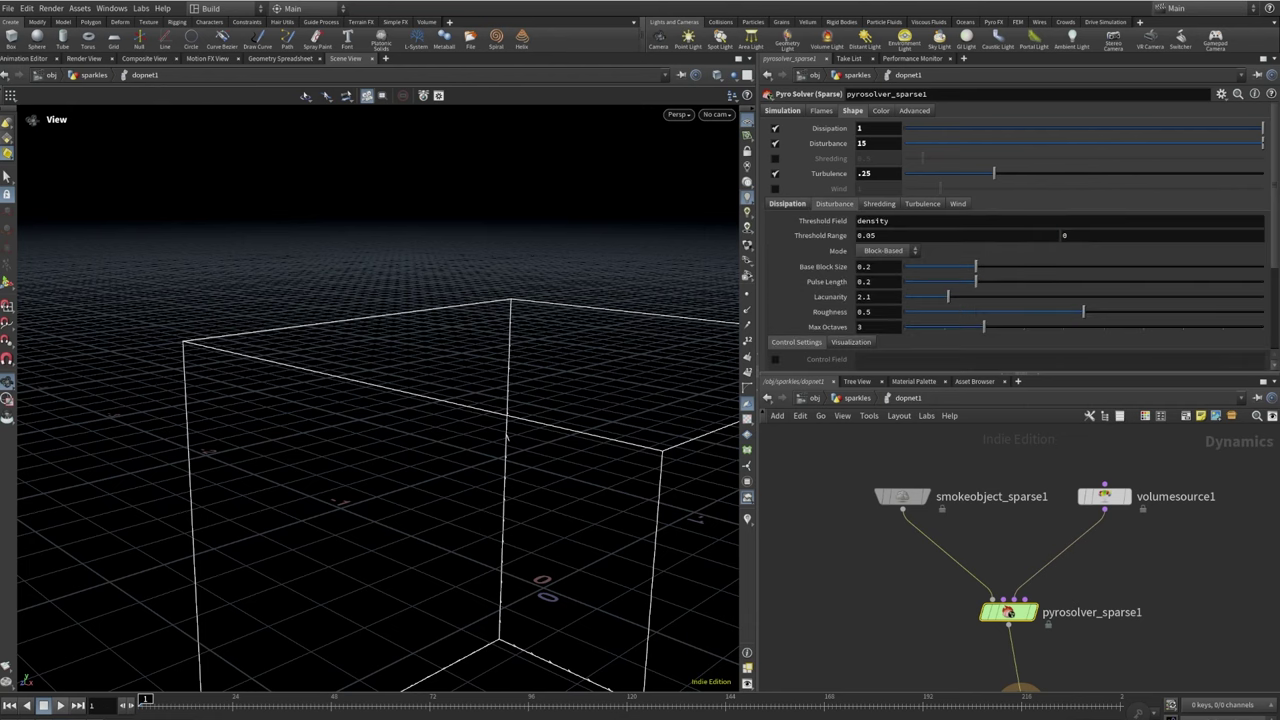
pyautogui.doubleClick(866, 267)
pyautogui.write('1')
pyautogui.press('Return')
# Control disturbance by the speed field with a control range maximum of 10 and enable remapping of the control field
pyautogui.scroll(-3, 800, 300)
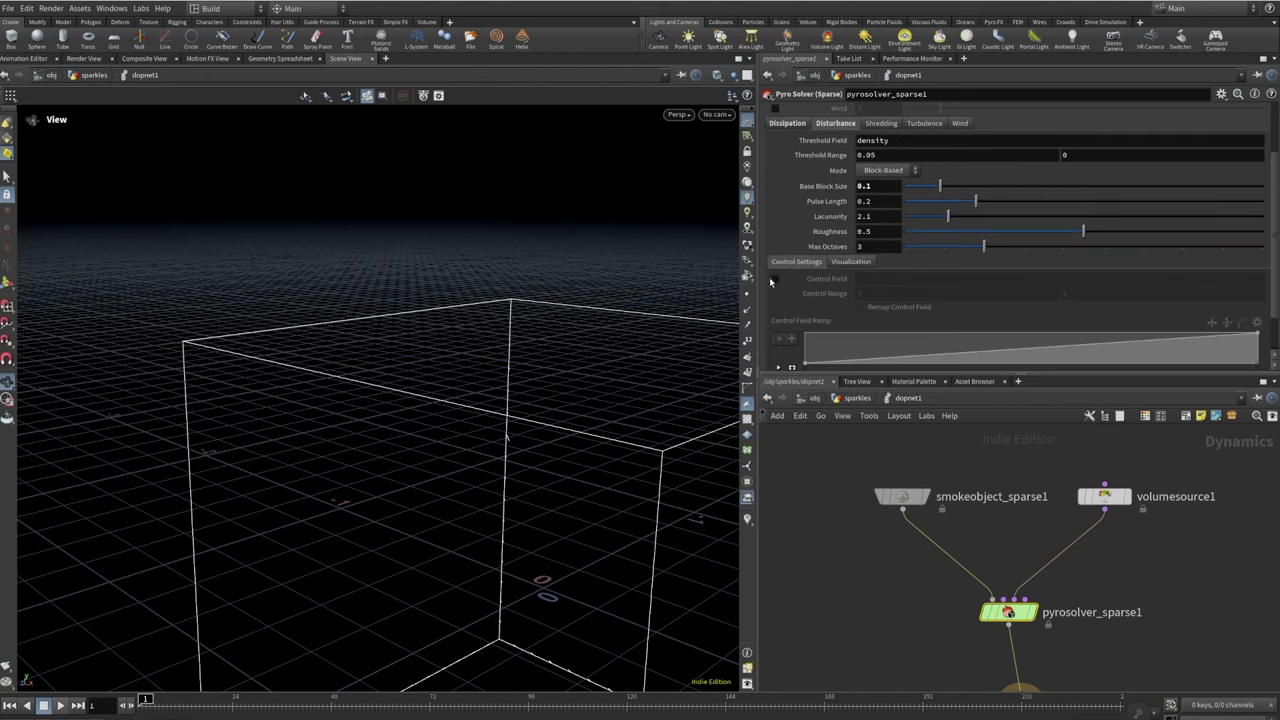
pyautogui.click(776, 280)
pyautogui.click(1212, 280)
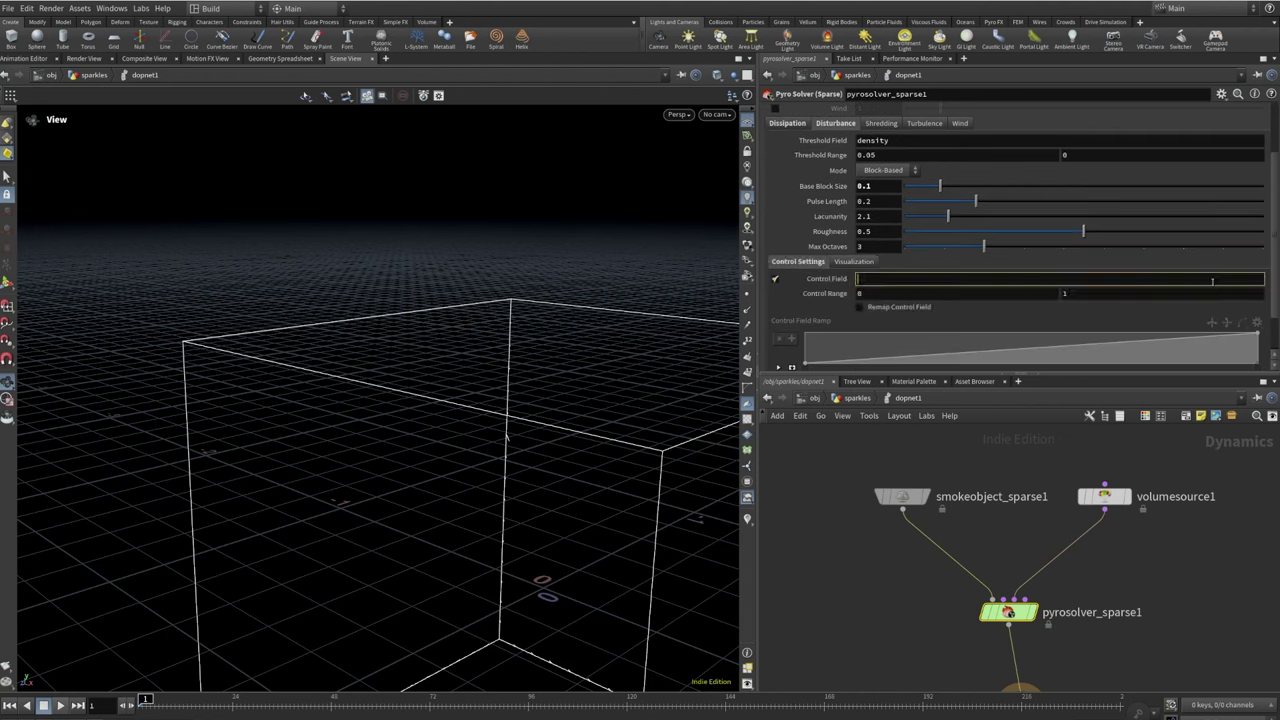
pyautogui.write('speed')
pyautogui.press('Return')
pyautogui.doubleClick(1066, 293)
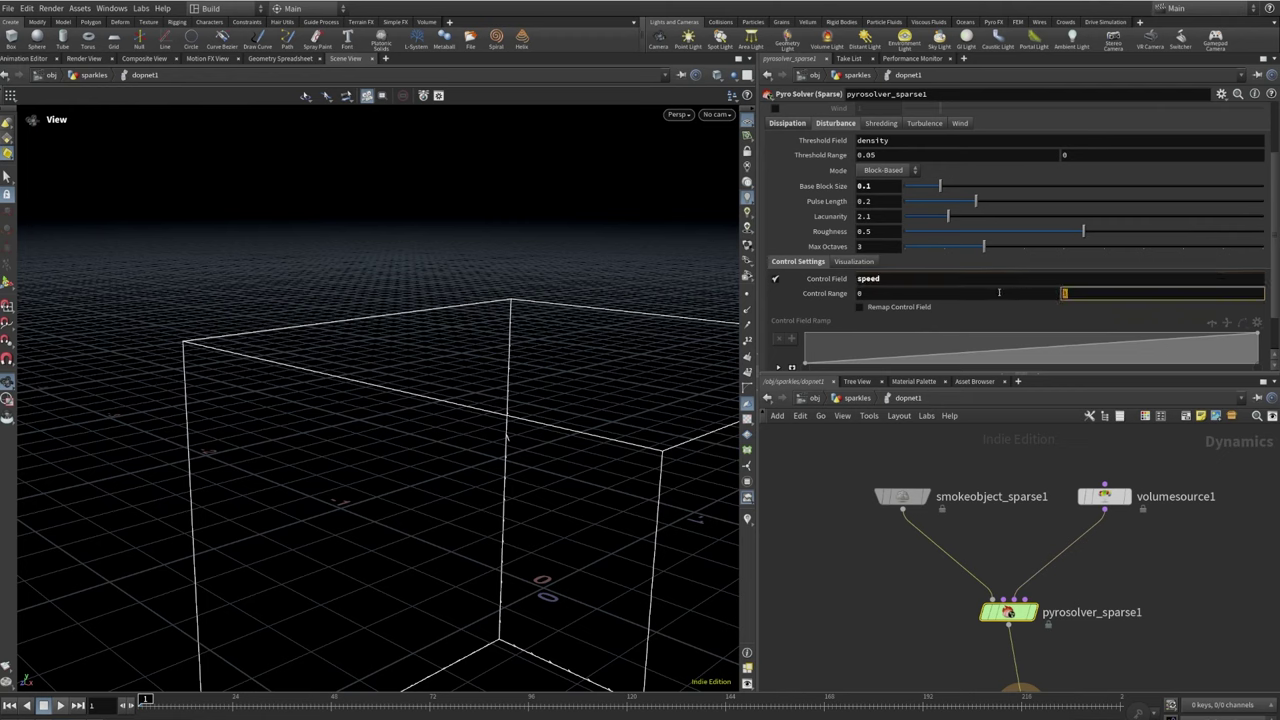
pyautogui.write('10')
pyautogui.press('Return')
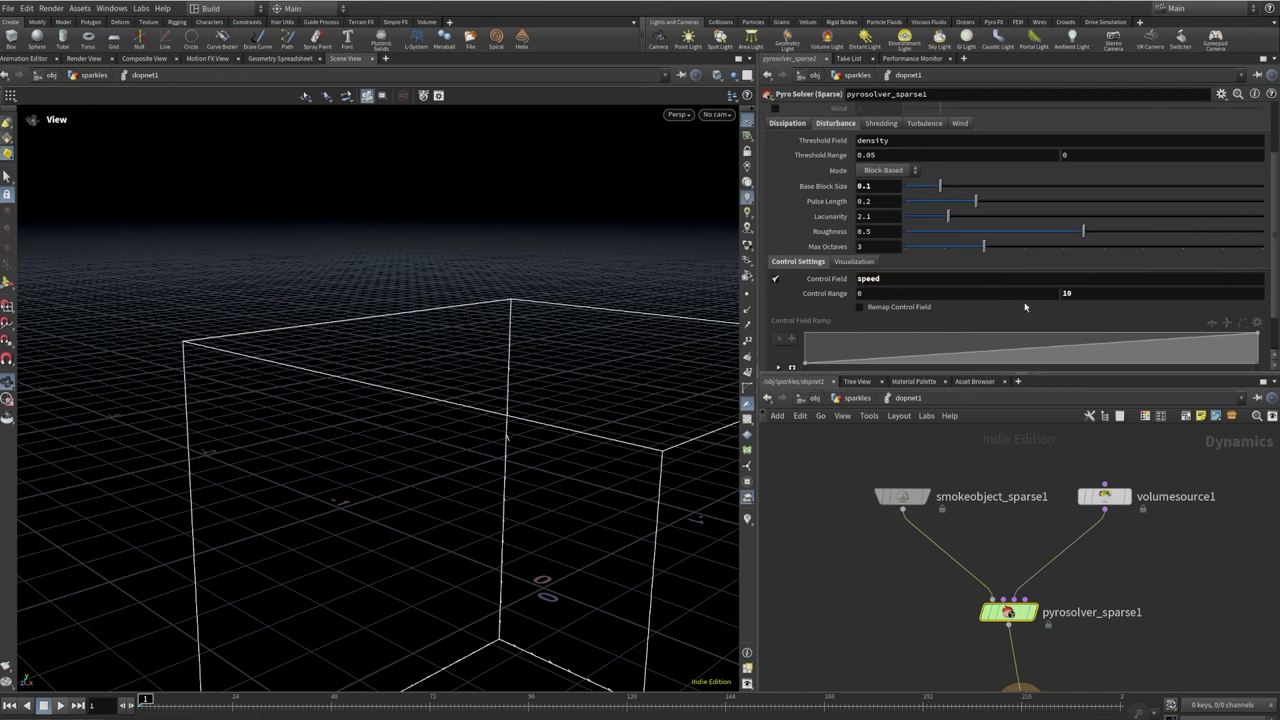
pyautogui.click(779, 367)
pyautogui.scroll(-2, 787, 321)
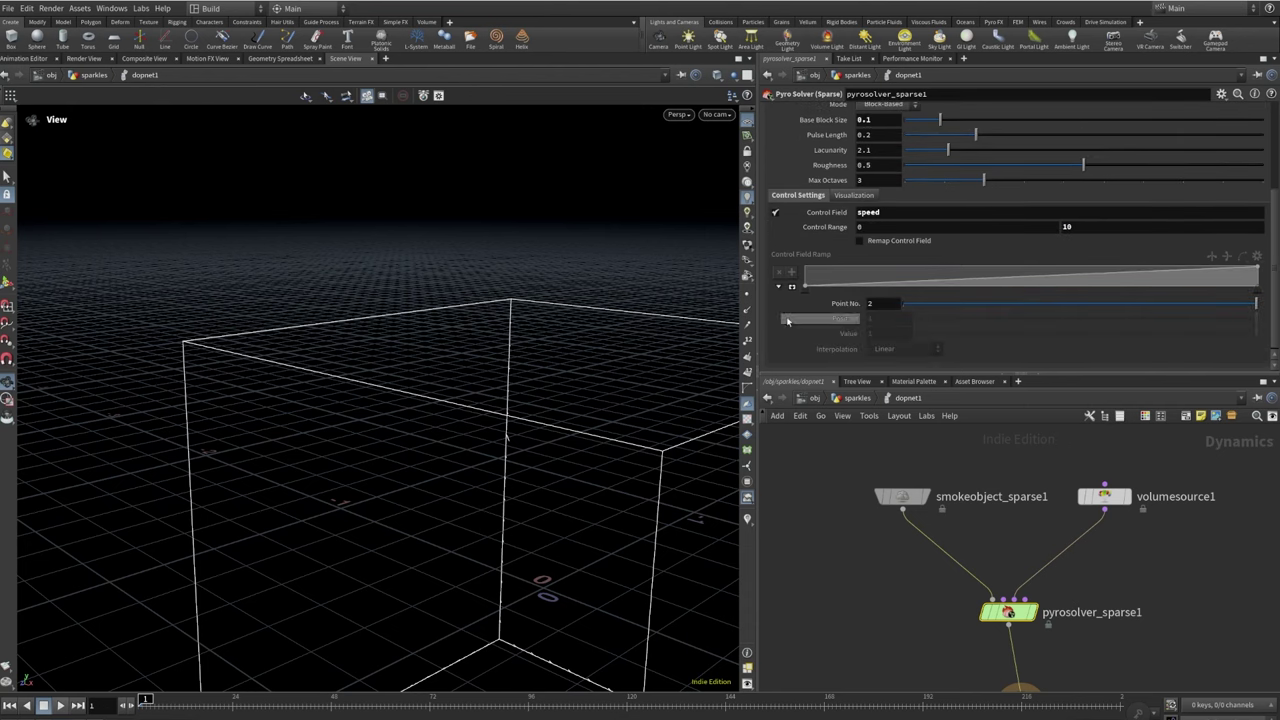
pyautogui.click(861, 240)
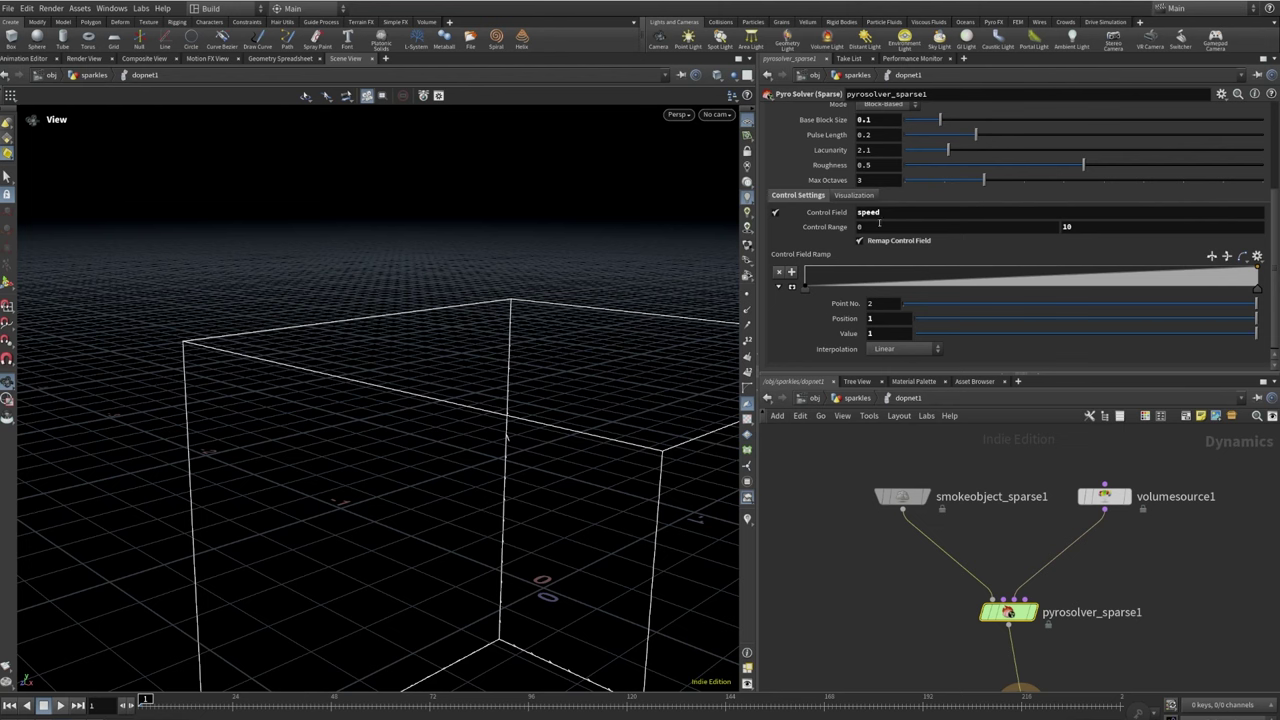
# Set the turbulence swirl size to 2 and the first influence range value to 0.1 on pyrosolver_sparse1
pyautogui.scroll(2, 884, 238)
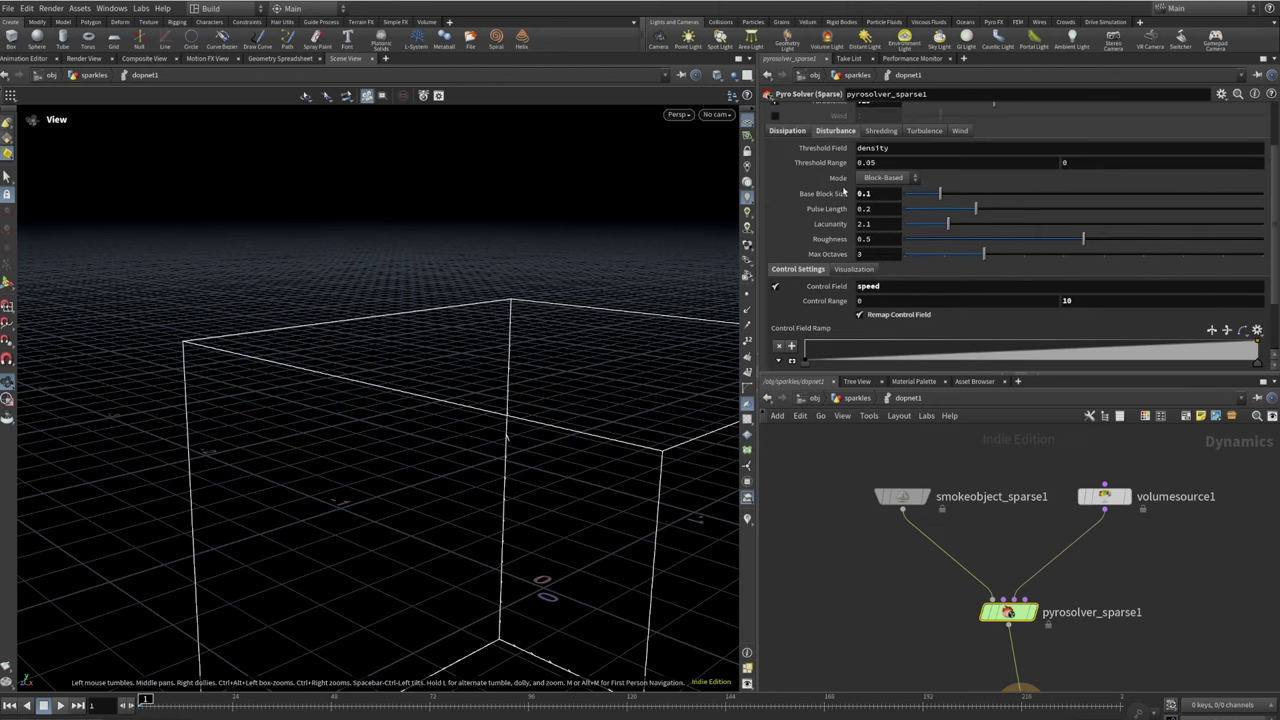
pyautogui.click(925, 131)
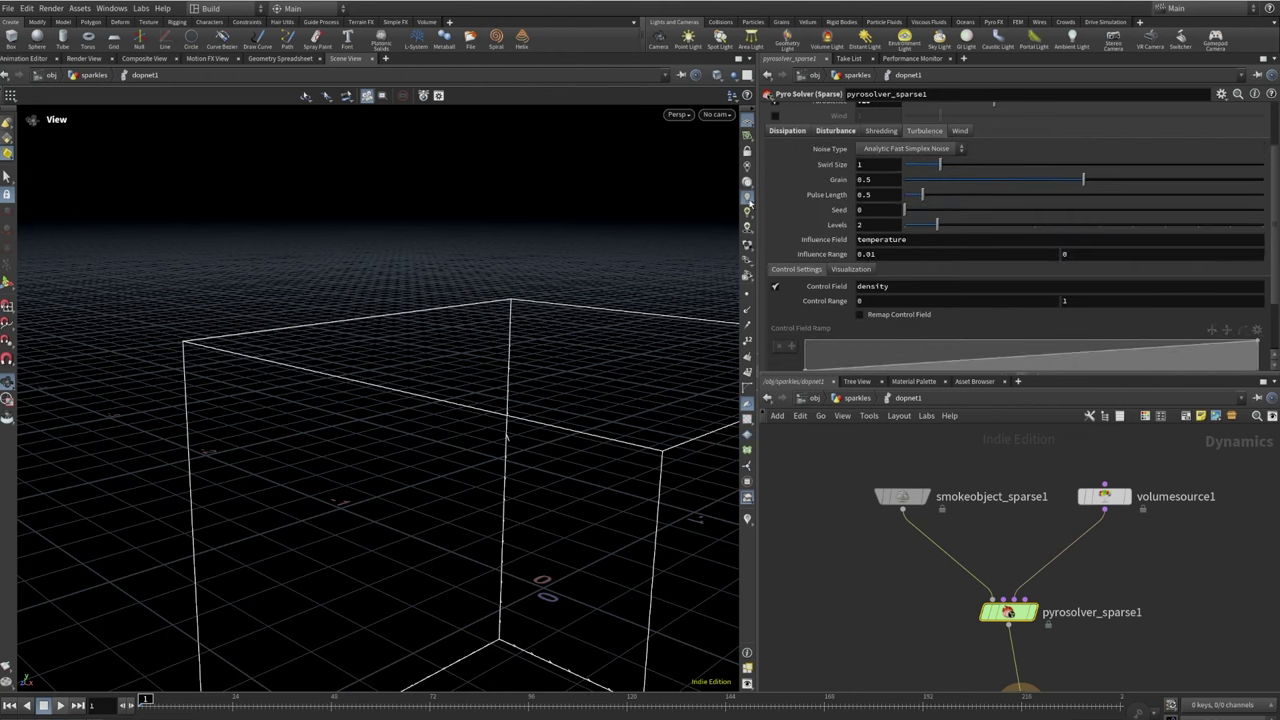
pyautogui.doubleClick(879, 168)
pyautogui.write('2')
pyautogui.press('Return')
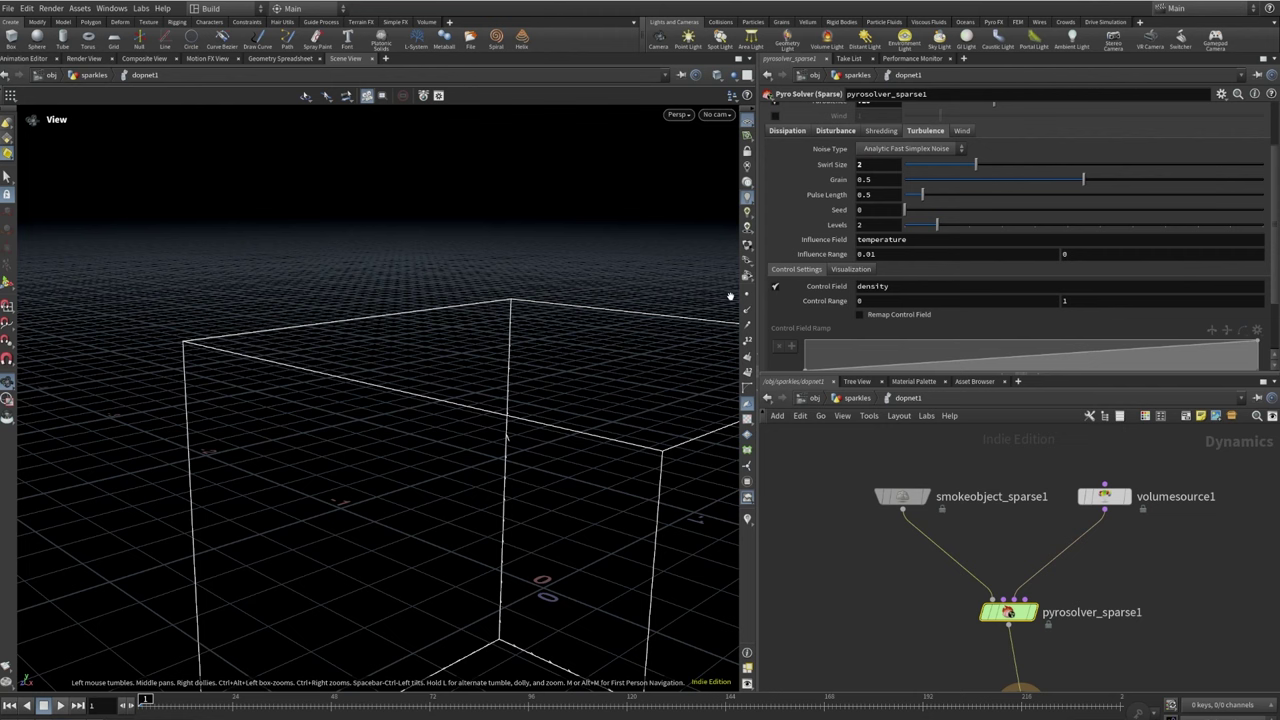
pyautogui.doubleClick(867, 254)
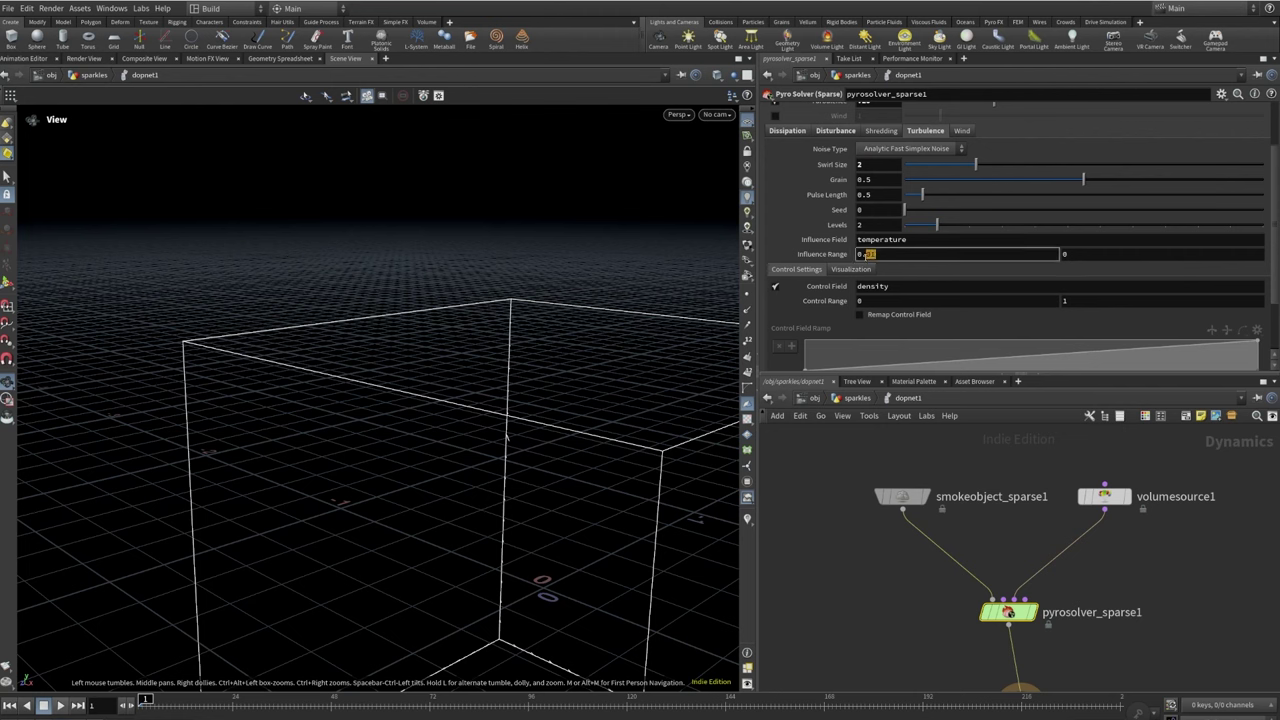
pyautogui.write('1')
pyautogui.press('Return')
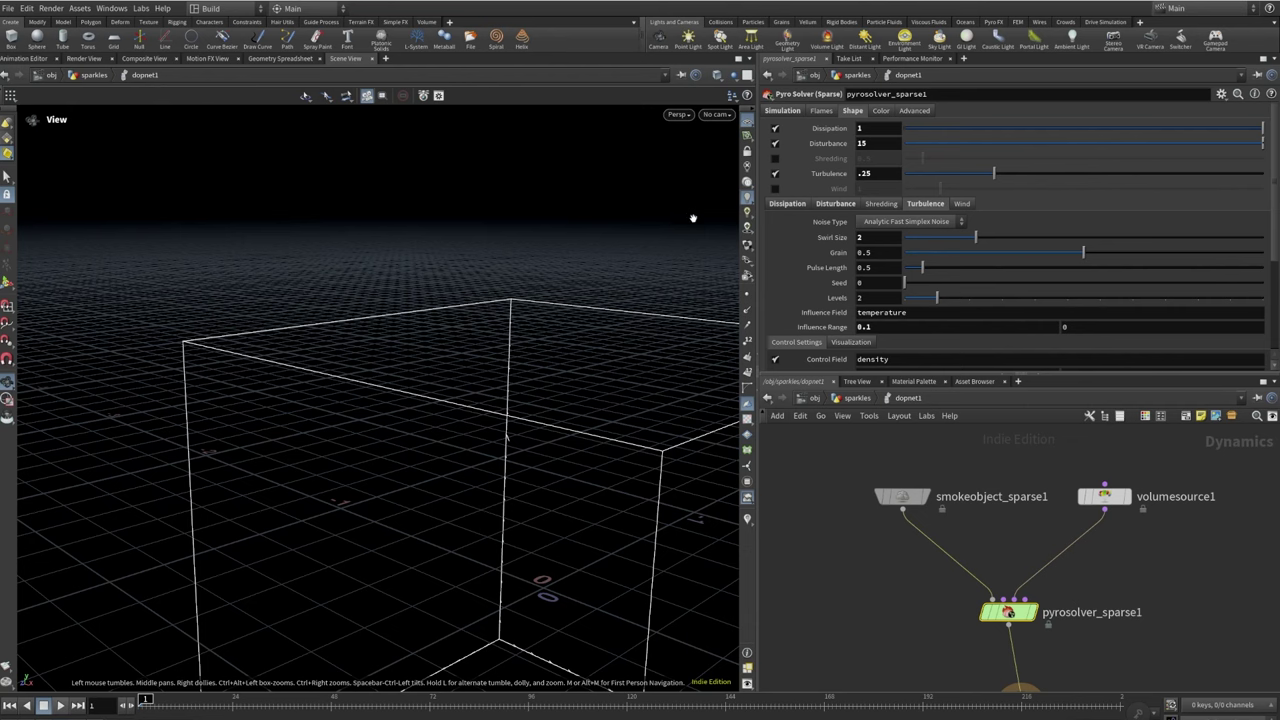
# Set the resizing padding of pyrosolver_sparse1 to 1 in its advanced settings
pyautogui.click(914, 110)
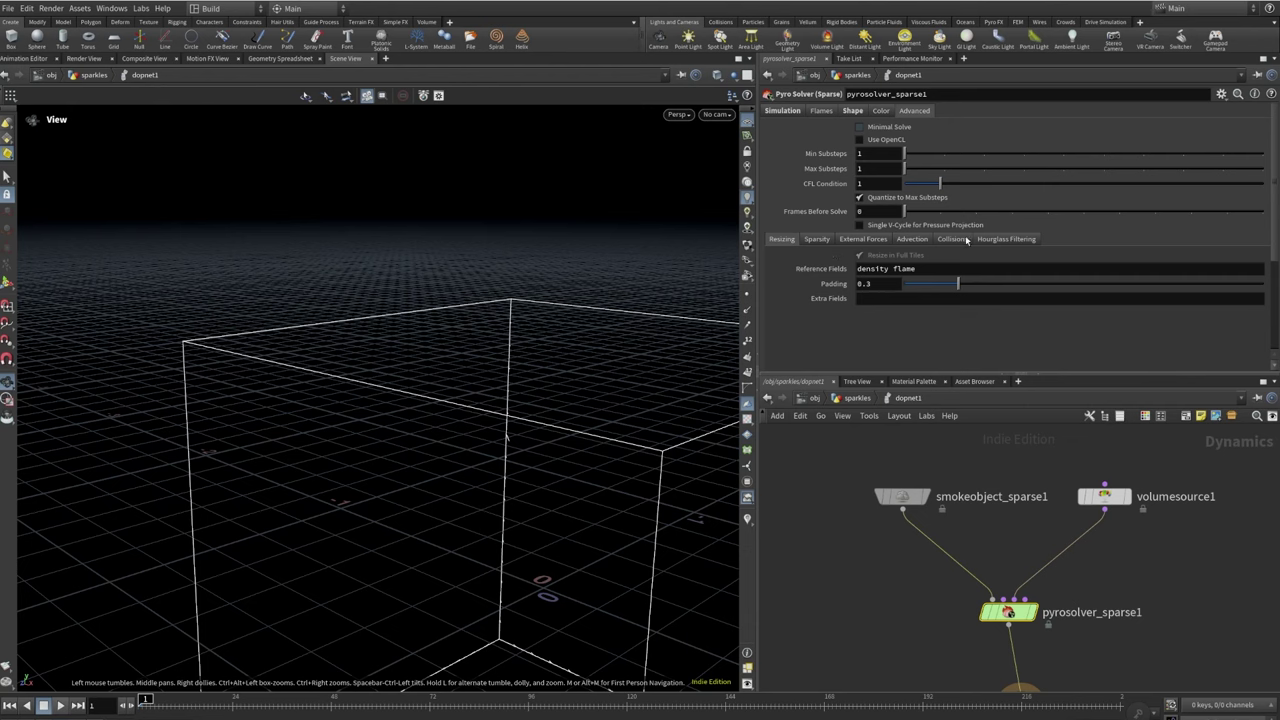
pyautogui.click(911, 239)
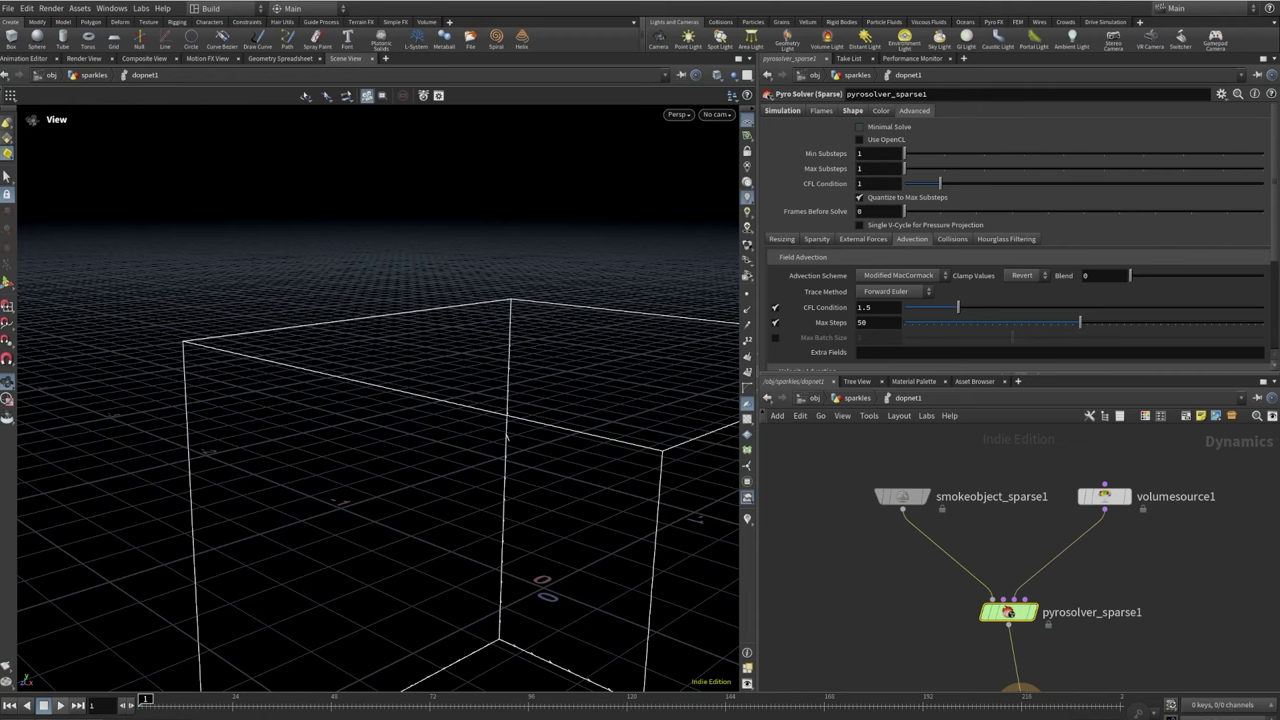
pyautogui.click(784, 240)
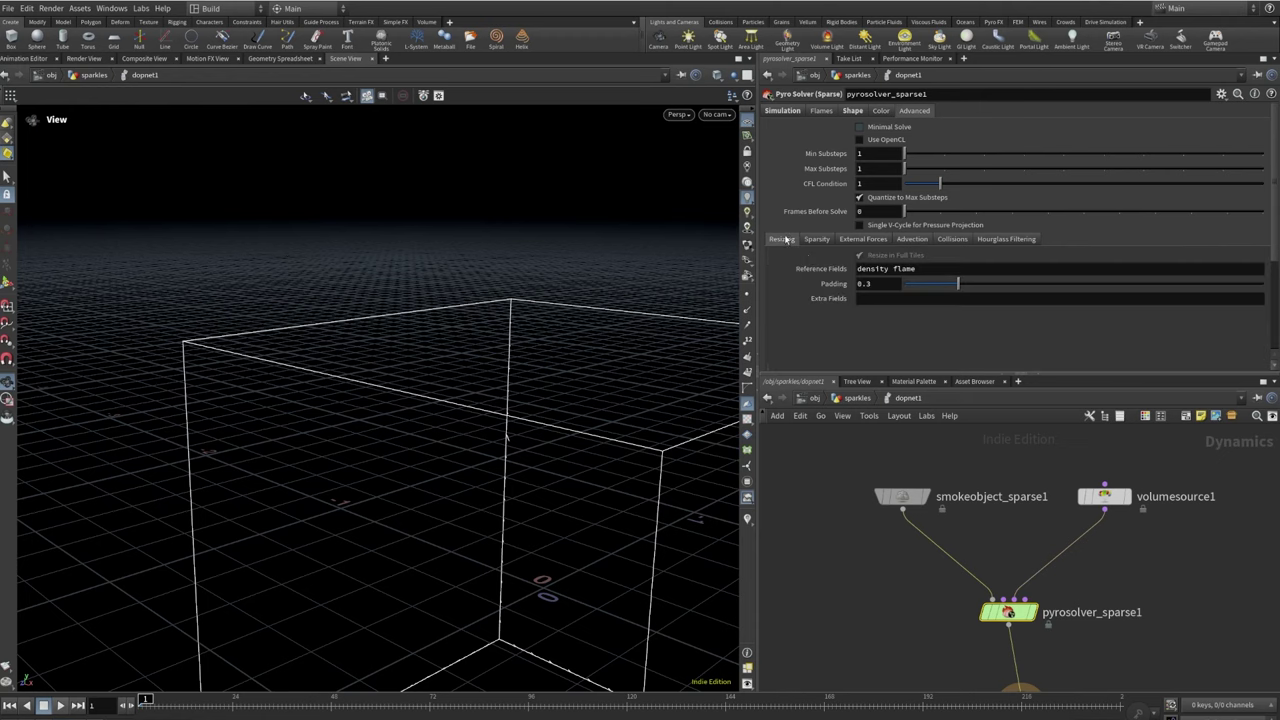
pyautogui.doubleClick(861, 284)
pyautogui.write('1')
pyautogui.press('Return')
# Set the solver's field advection scheme to BFECC with its clamp values option set to Clamp
pyautogui.click(934, 240)
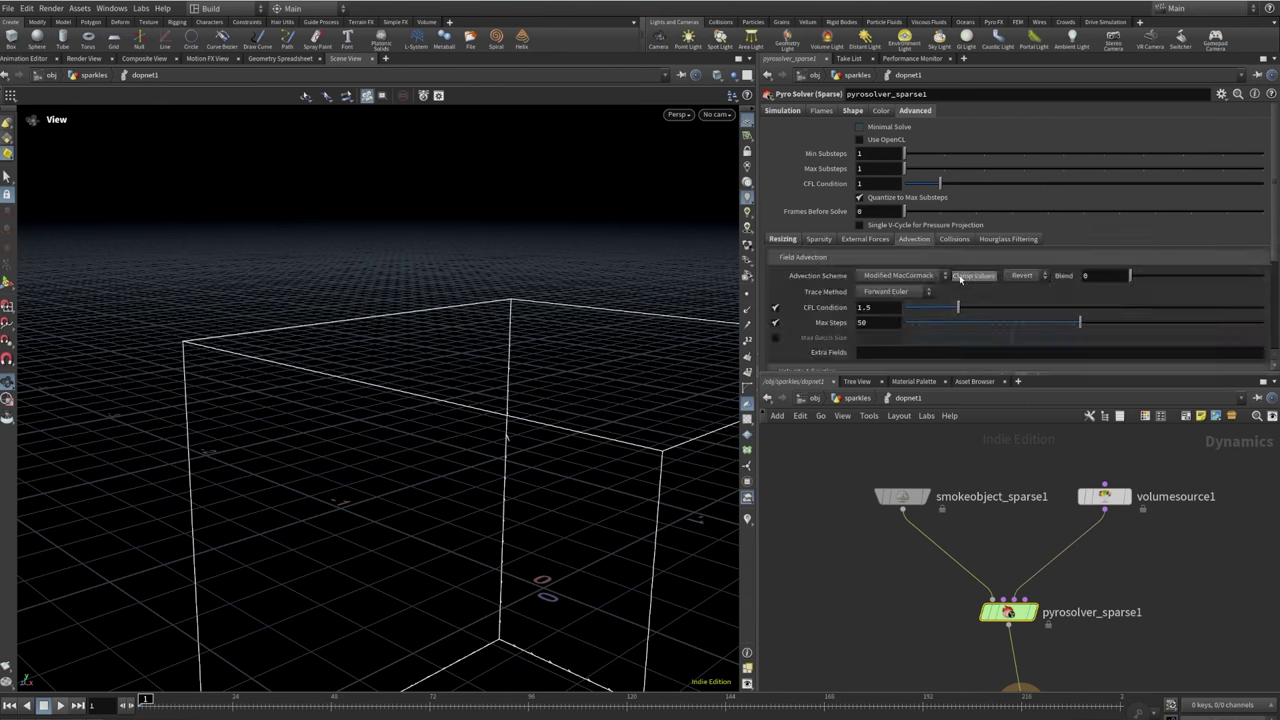
pyautogui.click(901, 282)
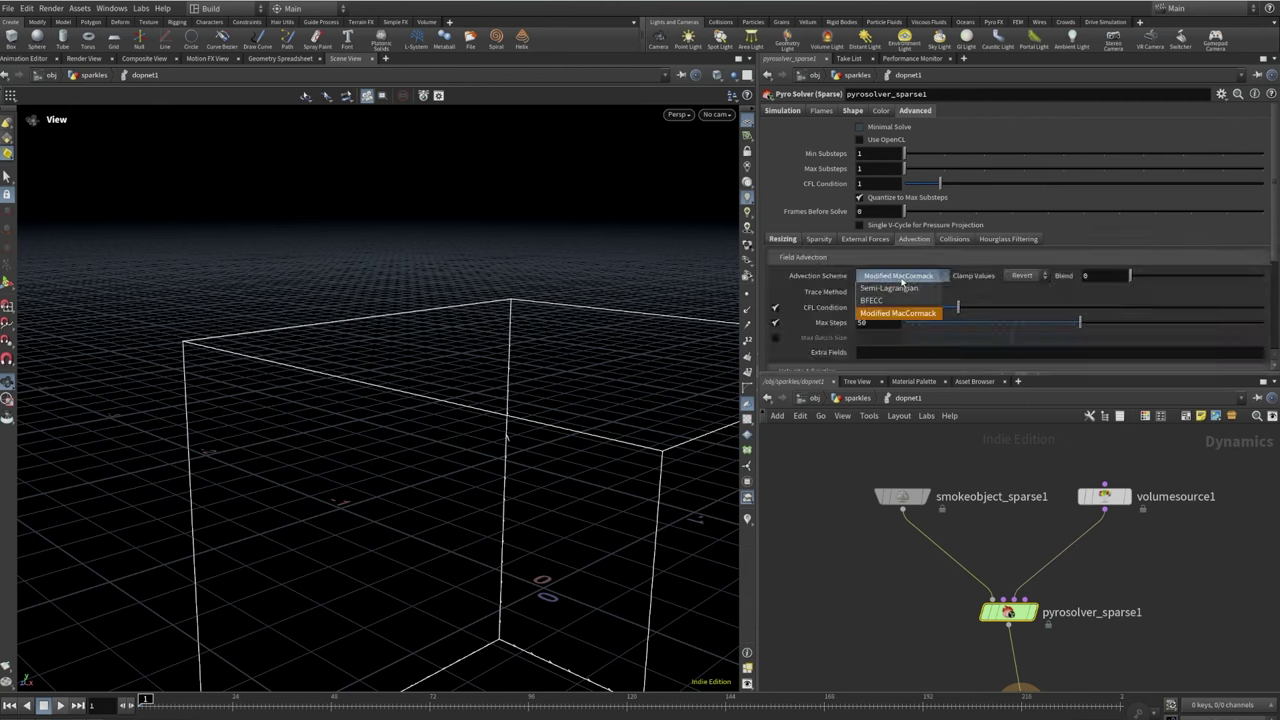
pyautogui.click(933, 297)
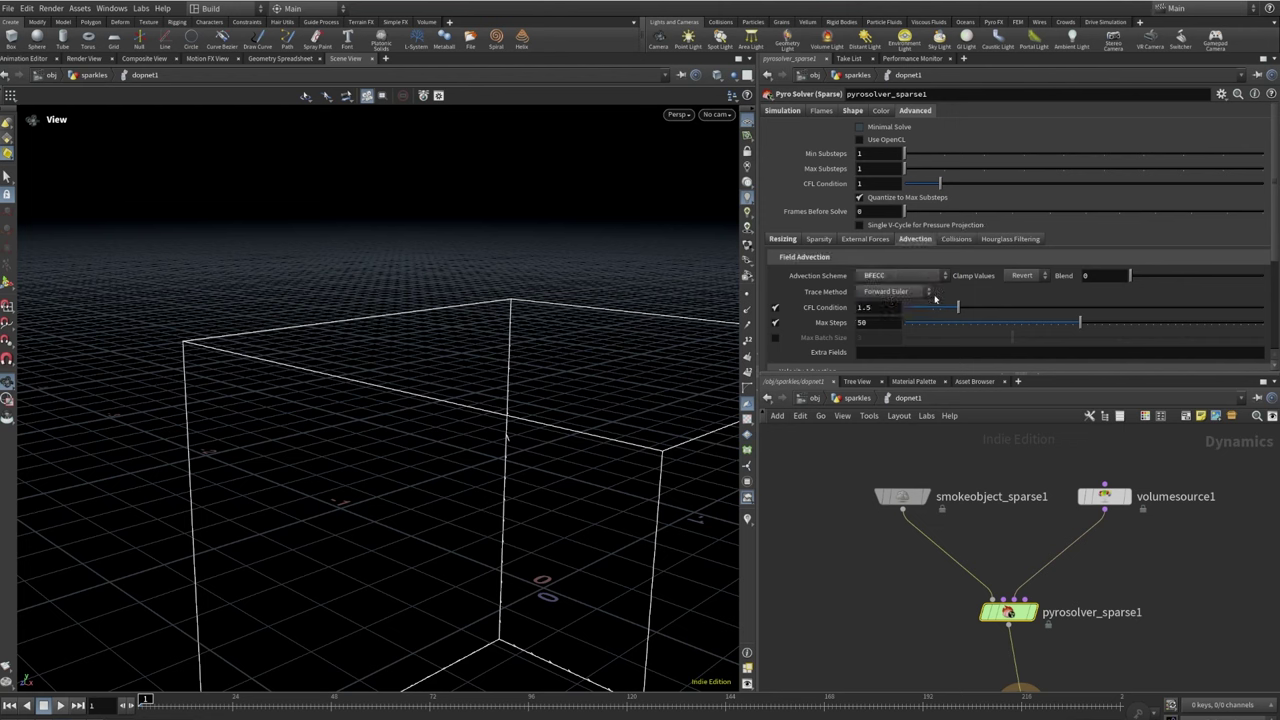
pyautogui.click(1024, 276)
pyautogui.click(1020, 301)
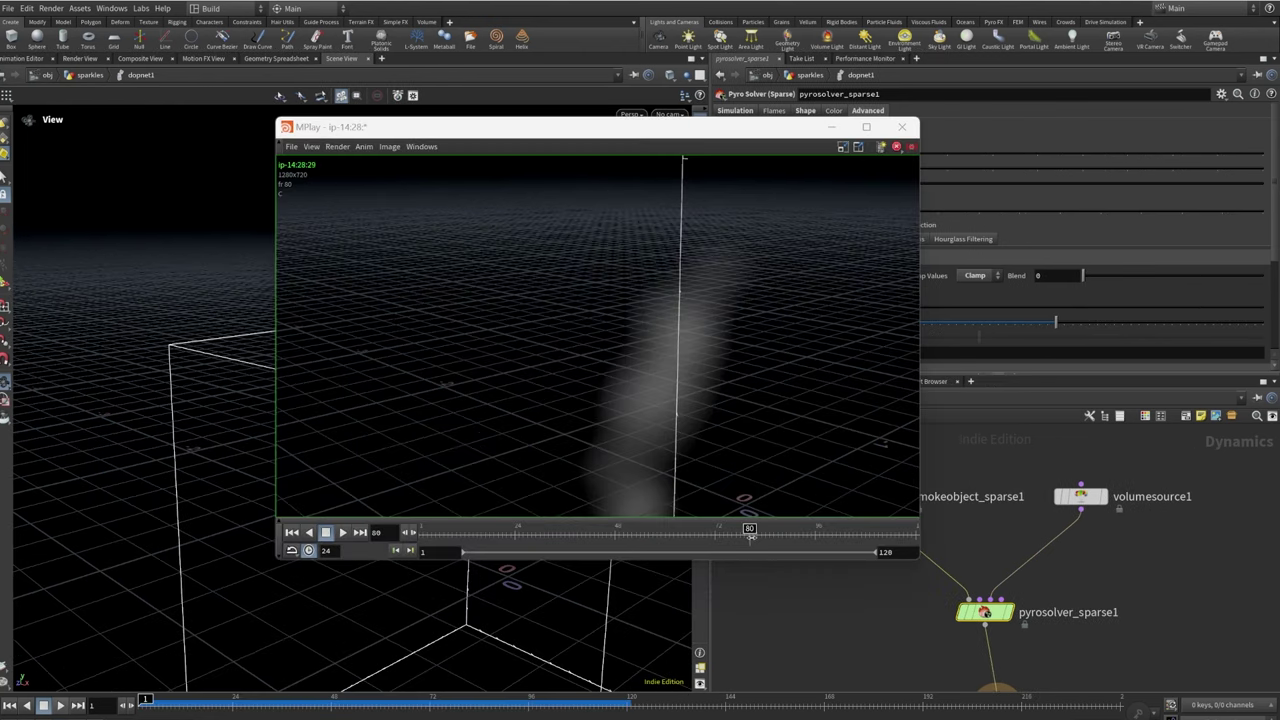
# Play back the smoke flipbook in MPlay and close the preview
pyautogui.click(343, 532)
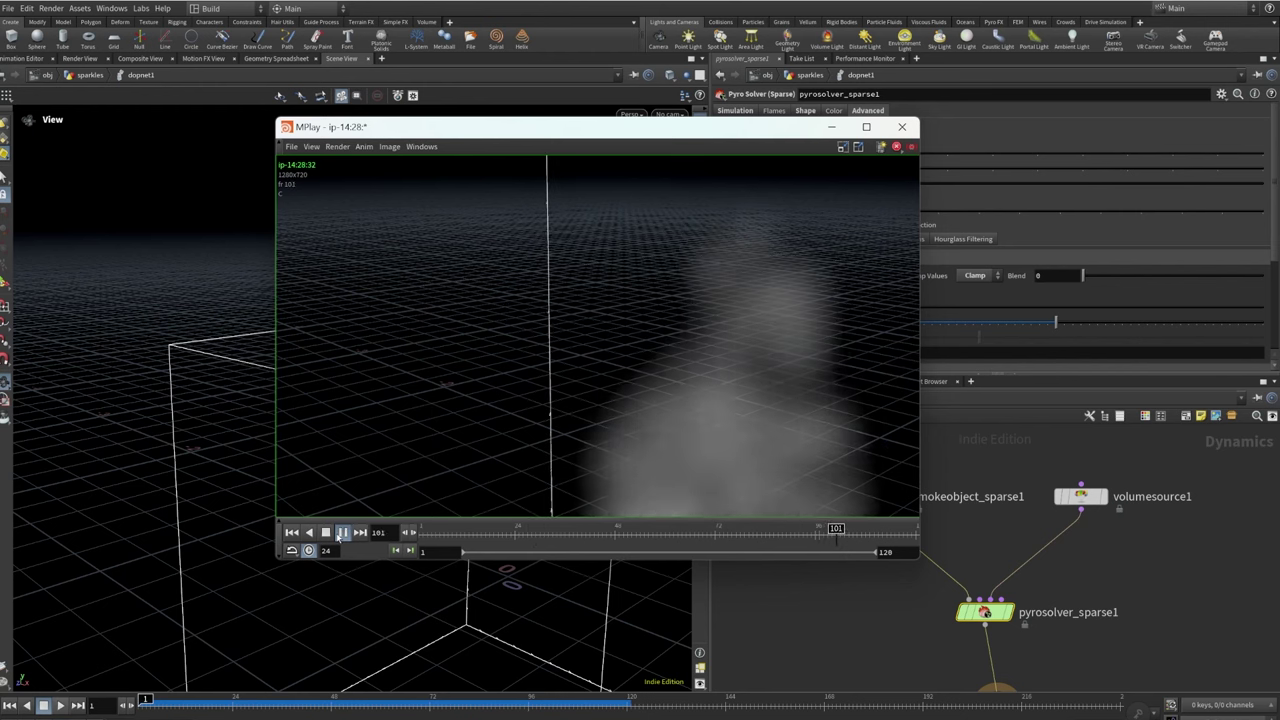
pyautogui.click(359, 532)
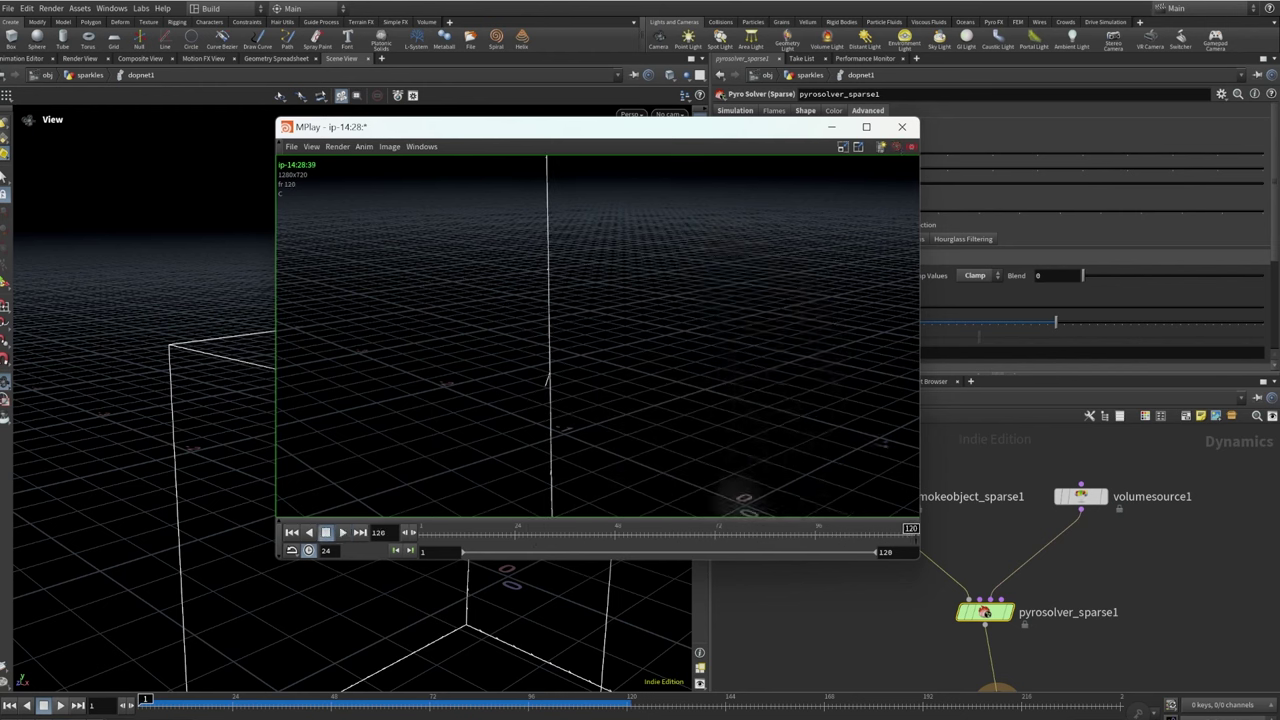
pyautogui.click(902, 127)
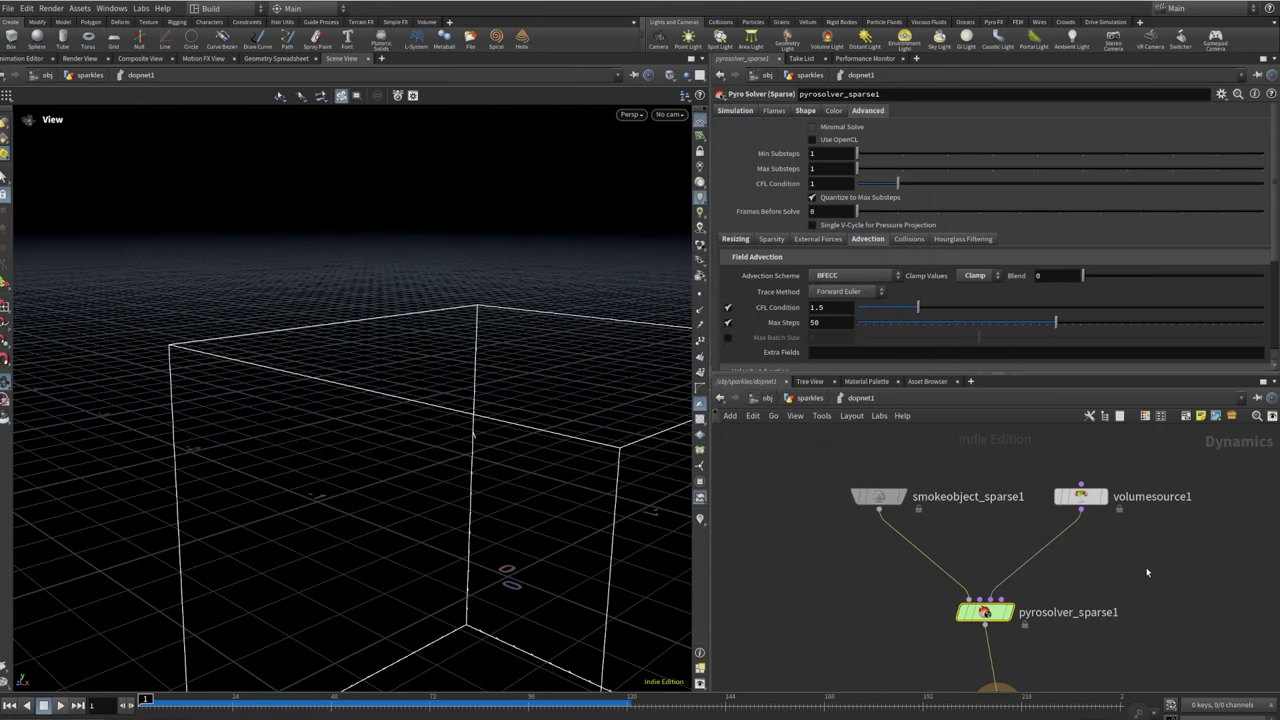
# Return to the sparkles network and review the settings of dopimportfield1, pyropostprocess1 and the smoke_sim file cache
pyautogui.press('u')
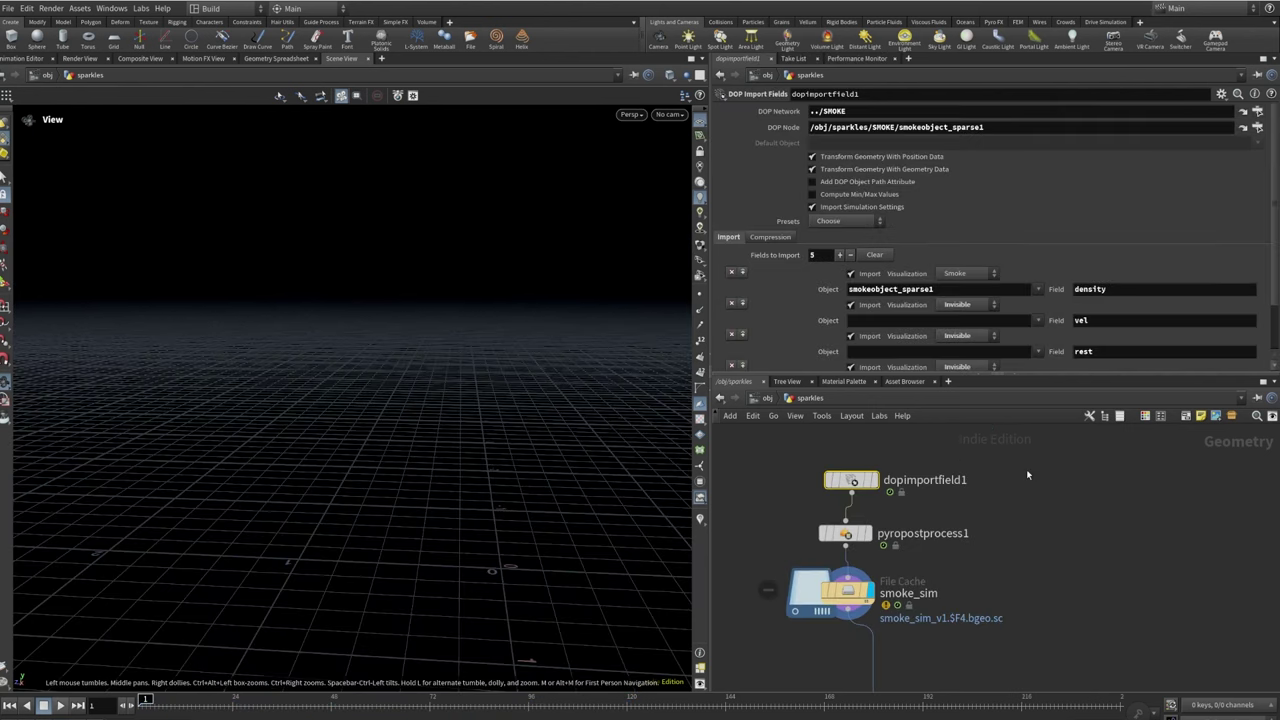
pyautogui.scroll(-3, 935, 517)
pyautogui.scroll(3, 880, 505)
pyautogui.moveTo(862, 503)
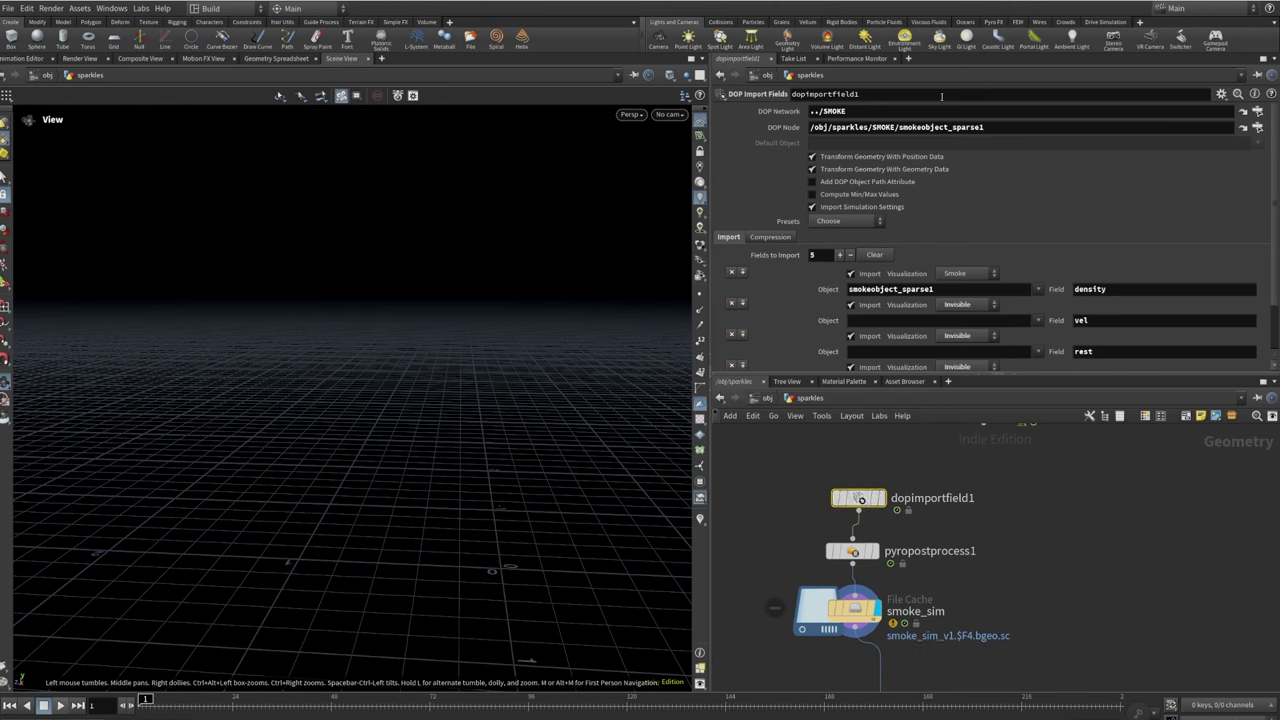
pyautogui.scroll(-2, 915, 217)
pyautogui.scroll(-1, 1038, 242)
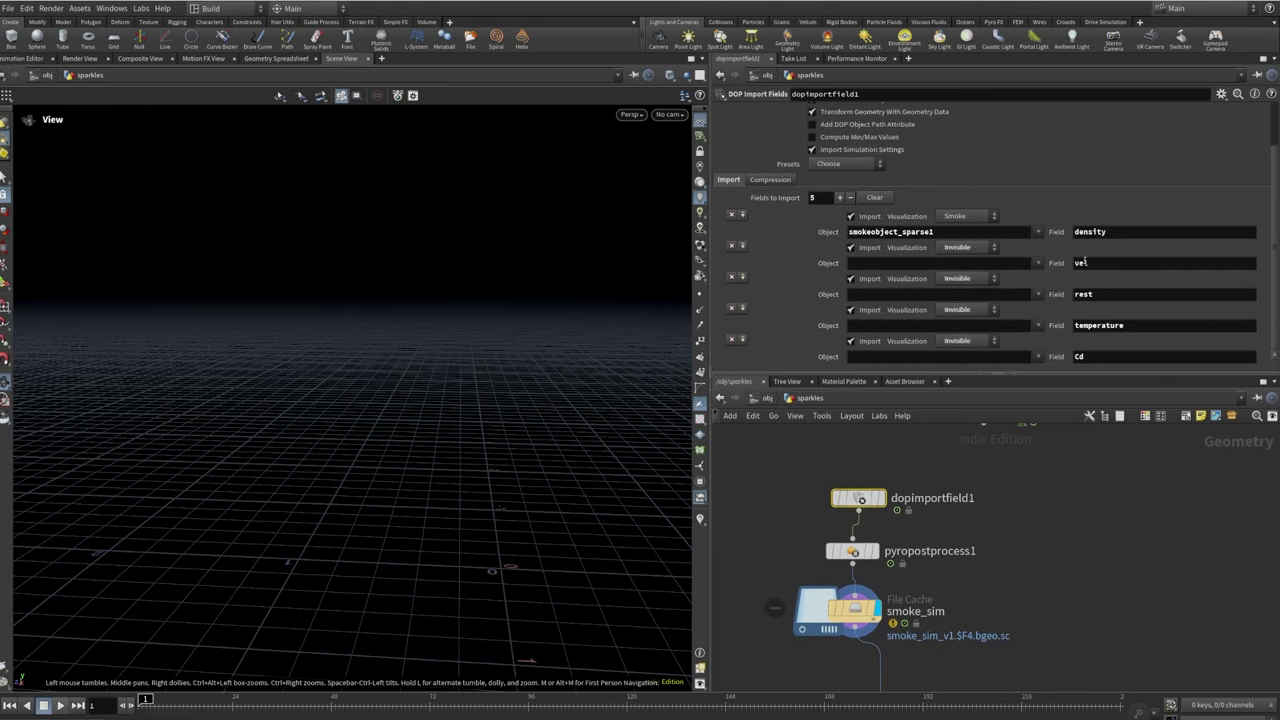
pyautogui.click(852, 551)
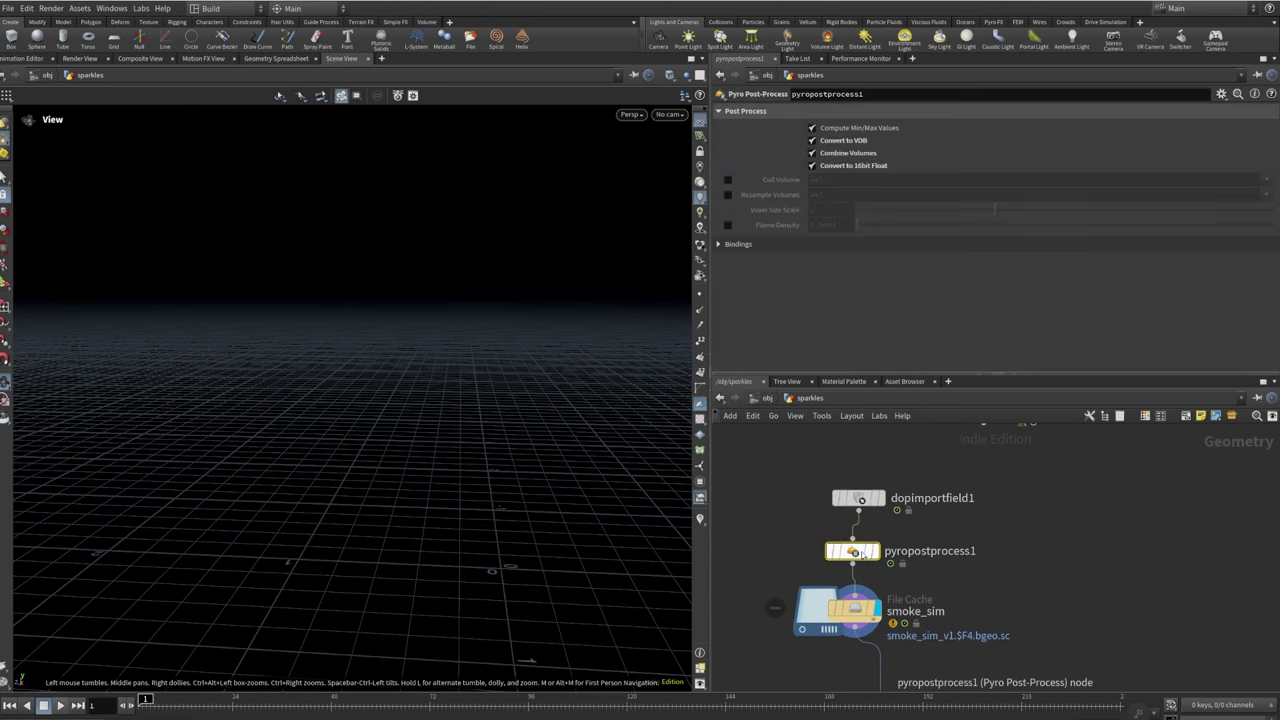
pyautogui.click(852, 610)
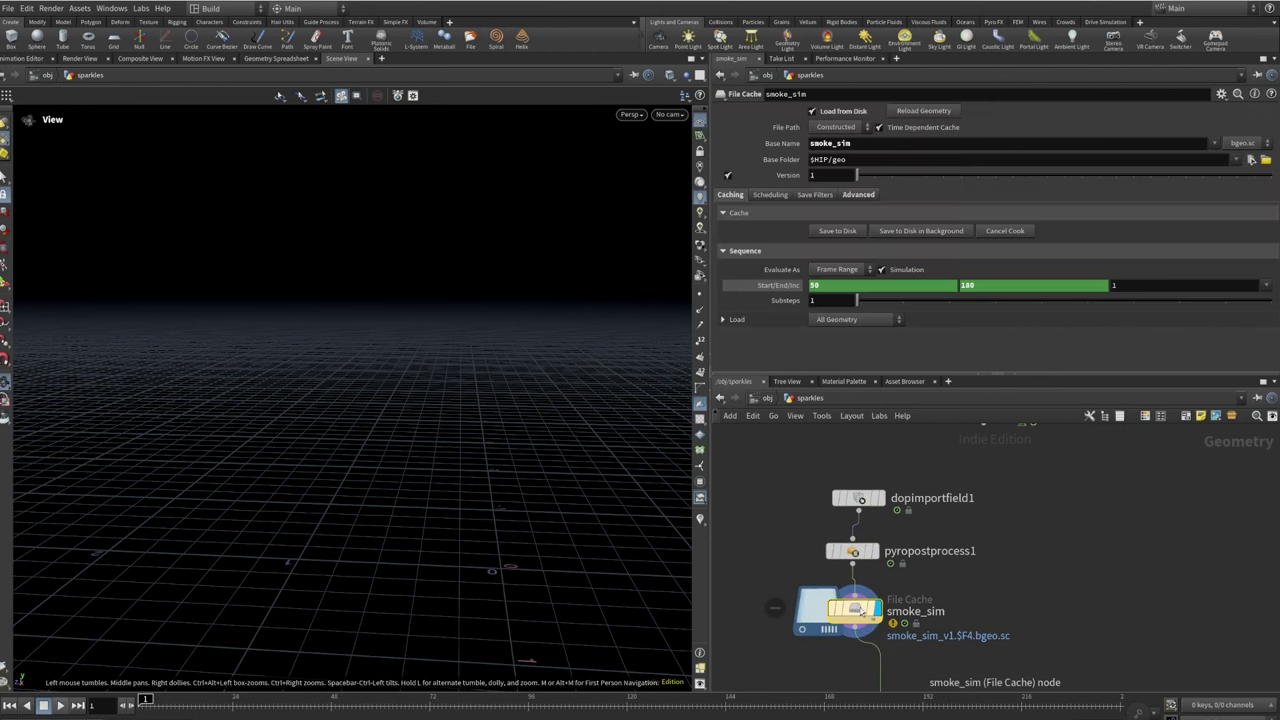
# Scrub through the cached smoke simulation on the timeline and return to the first frame
pyautogui.click(470, 698)
pyautogui.moveTo(470, 698); pyautogui.dragTo(590, 698)
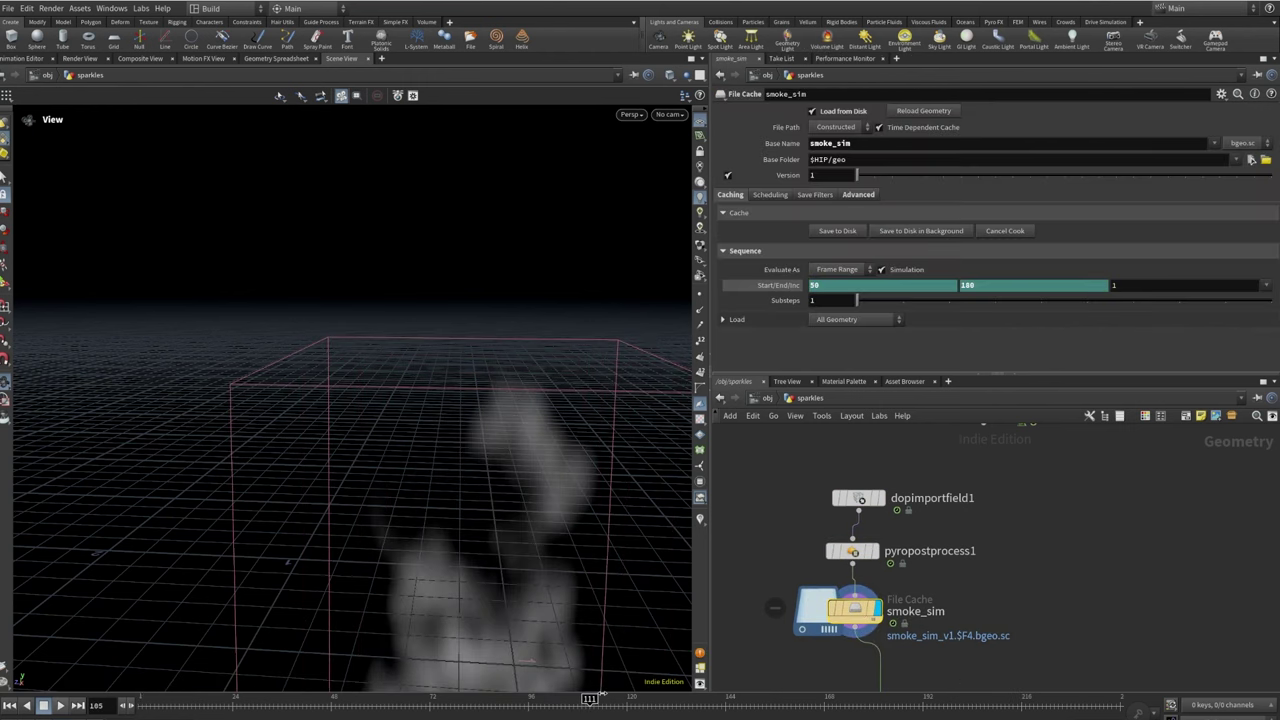
pyautogui.moveTo(319, 685); pyautogui.dragTo(146, 698)
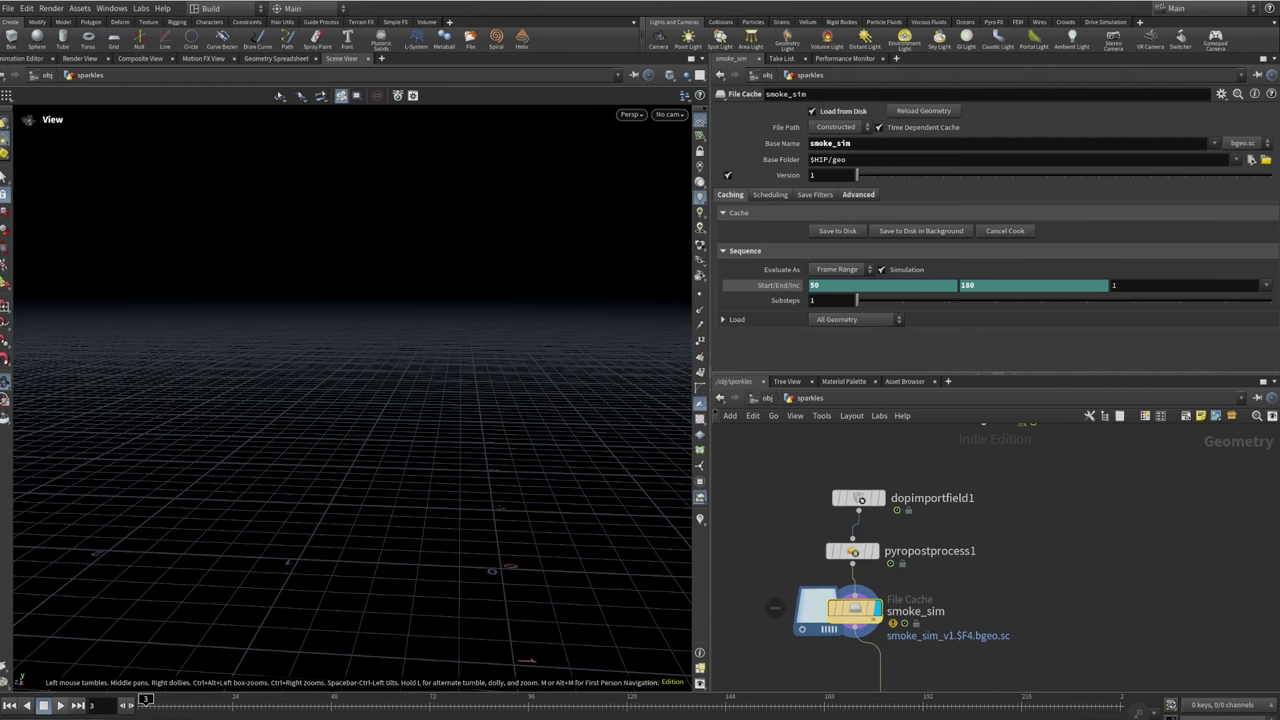
pyautogui.click(10, 705)
# Duplicate the debrissource1 node beside the original, with the copy fed by trail1
pyautogui.scroll(-4, 908, 545)
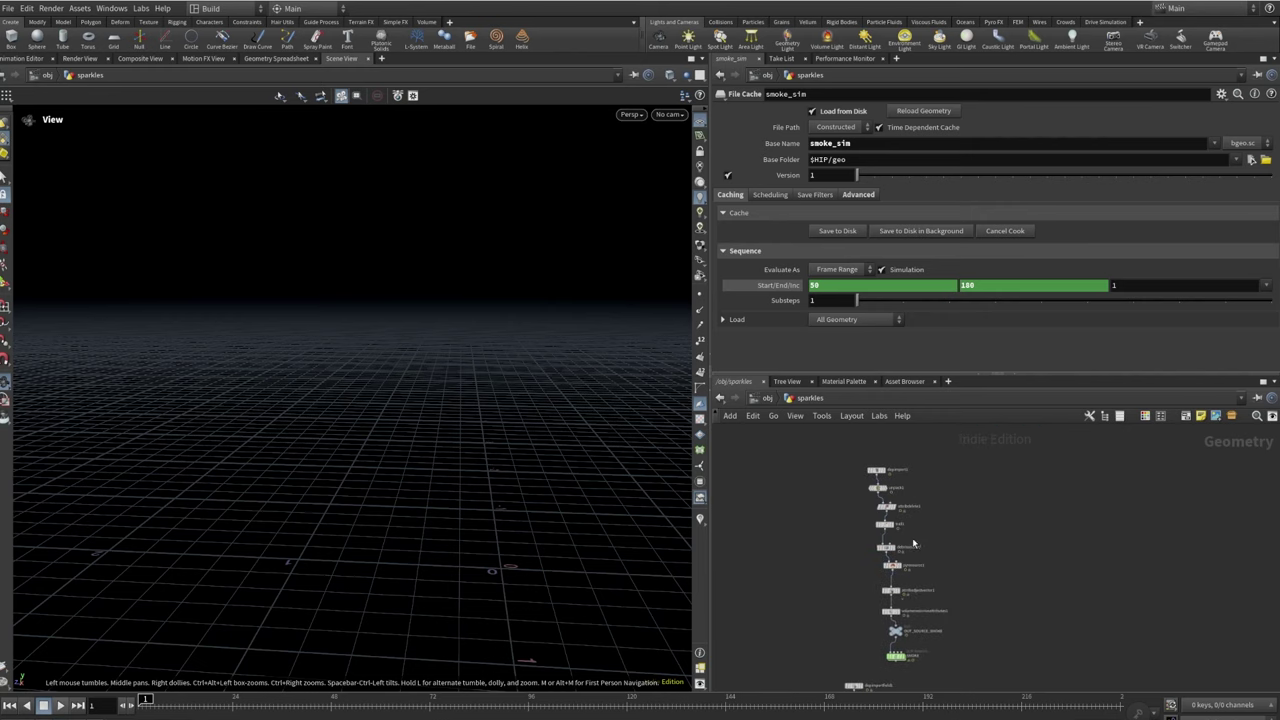
pyautogui.scroll(4, 845, 568)
pyautogui.click(845, 570)
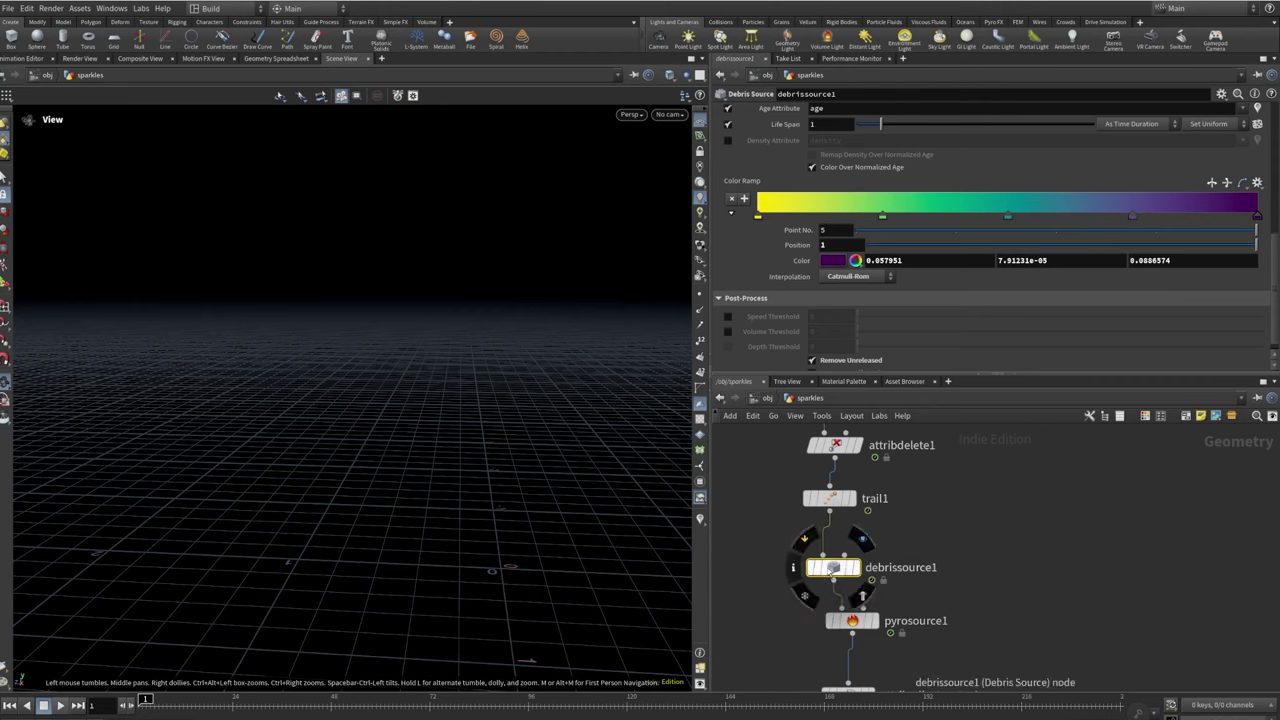
pyautogui.keyDown('alt'); pyautogui.moveTo(833, 574); pyautogui.dragTo(1100, 570); pyautogui.keyUp('alt')
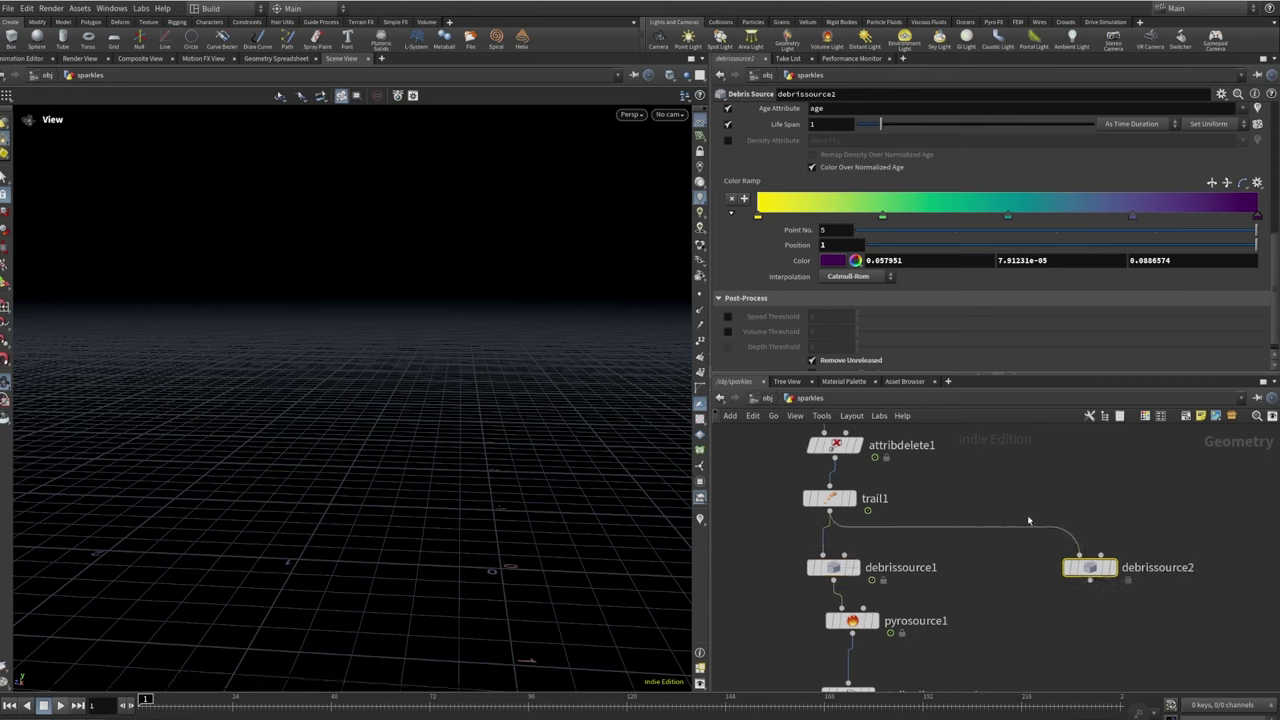
# Set the Life Span of debrissource2 to 0.5
pyautogui.scroll(2, 895, 255)
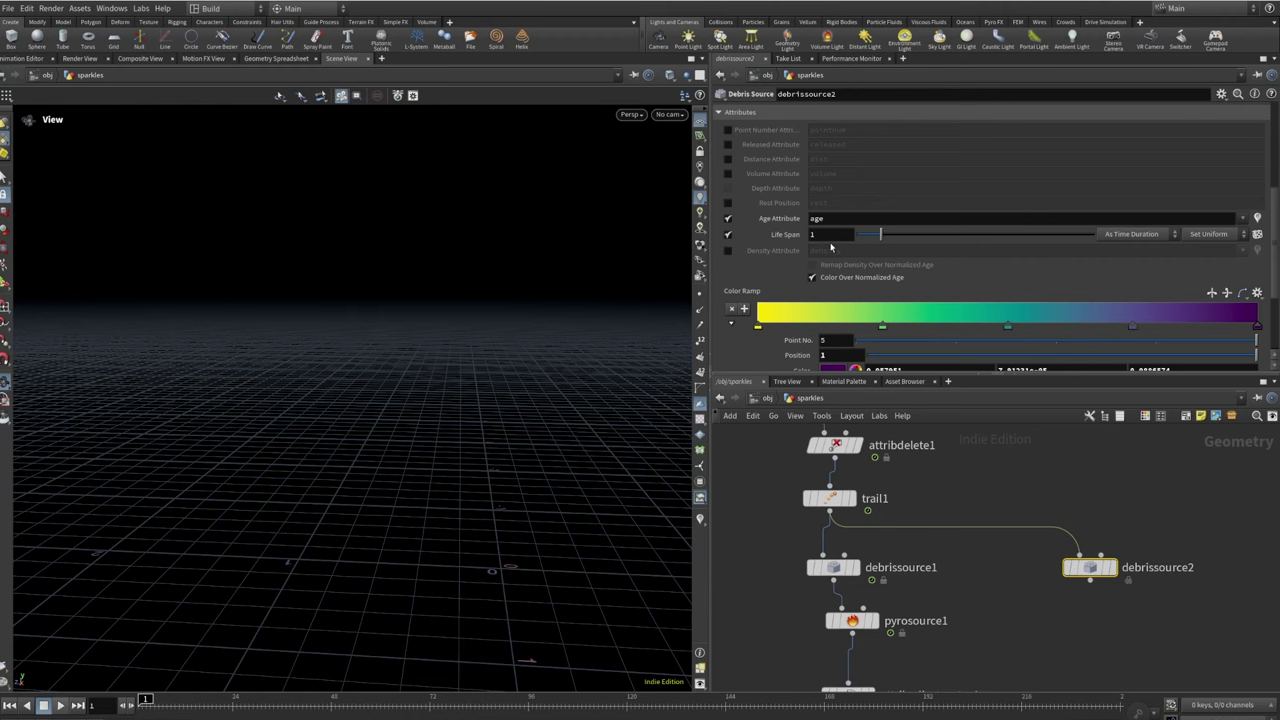
pyautogui.press('i')
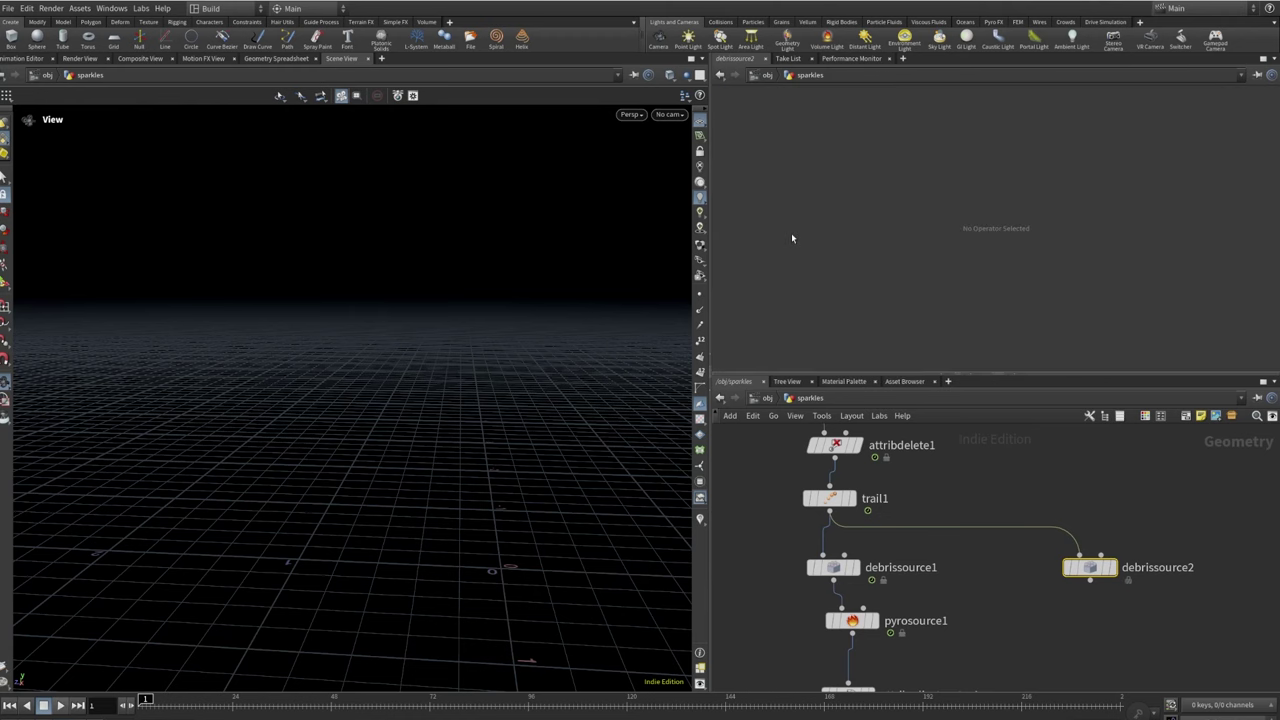
pyautogui.press('u')
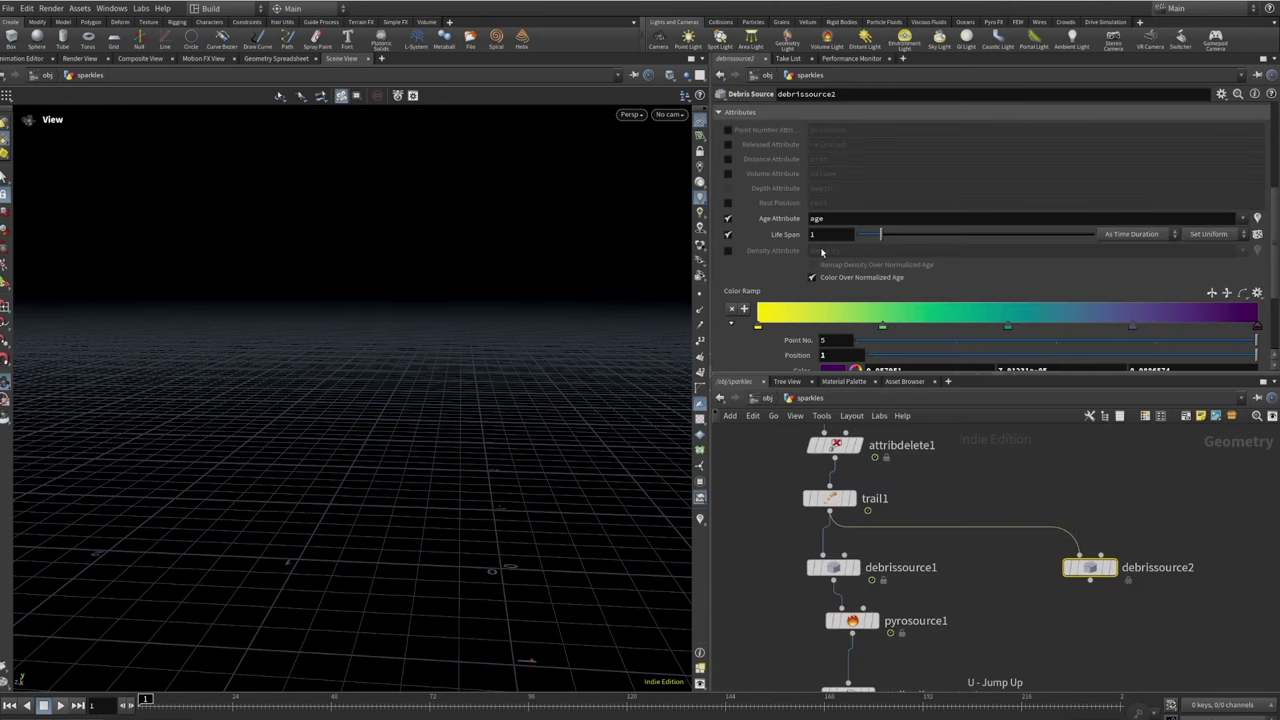
pyautogui.write('.')
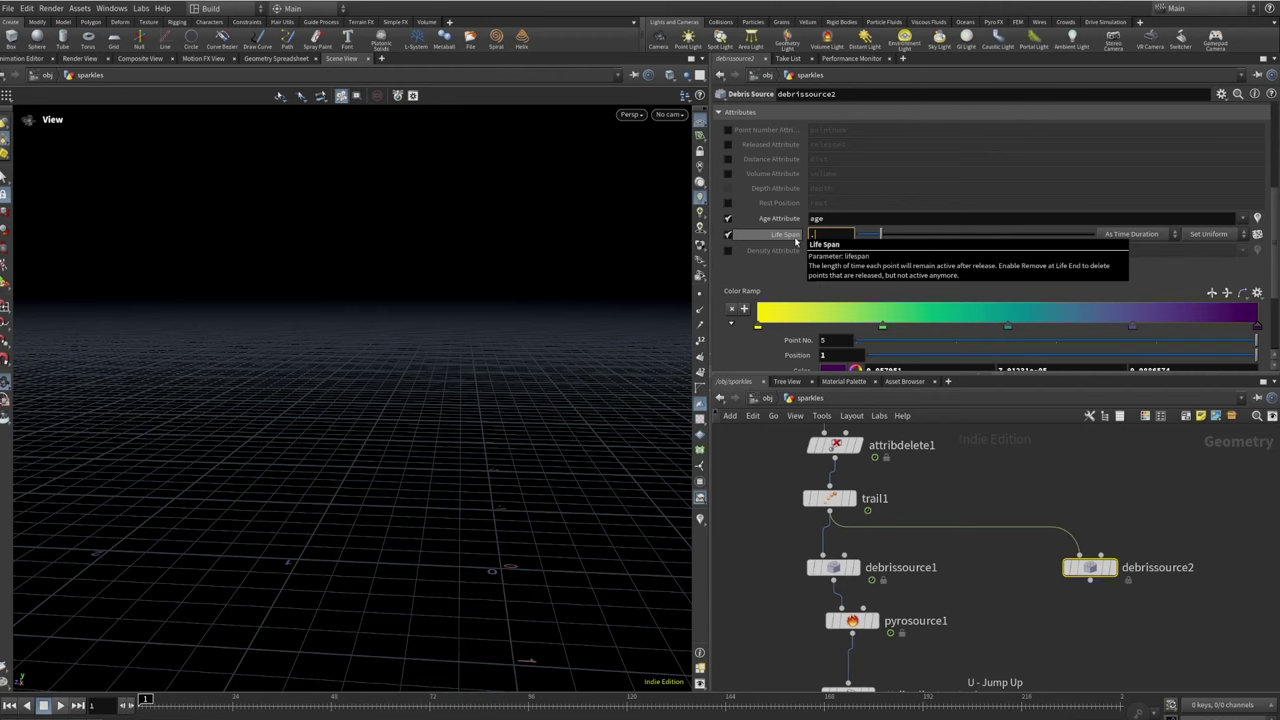
pyautogui.write('5')
pyautogui.press('Return')
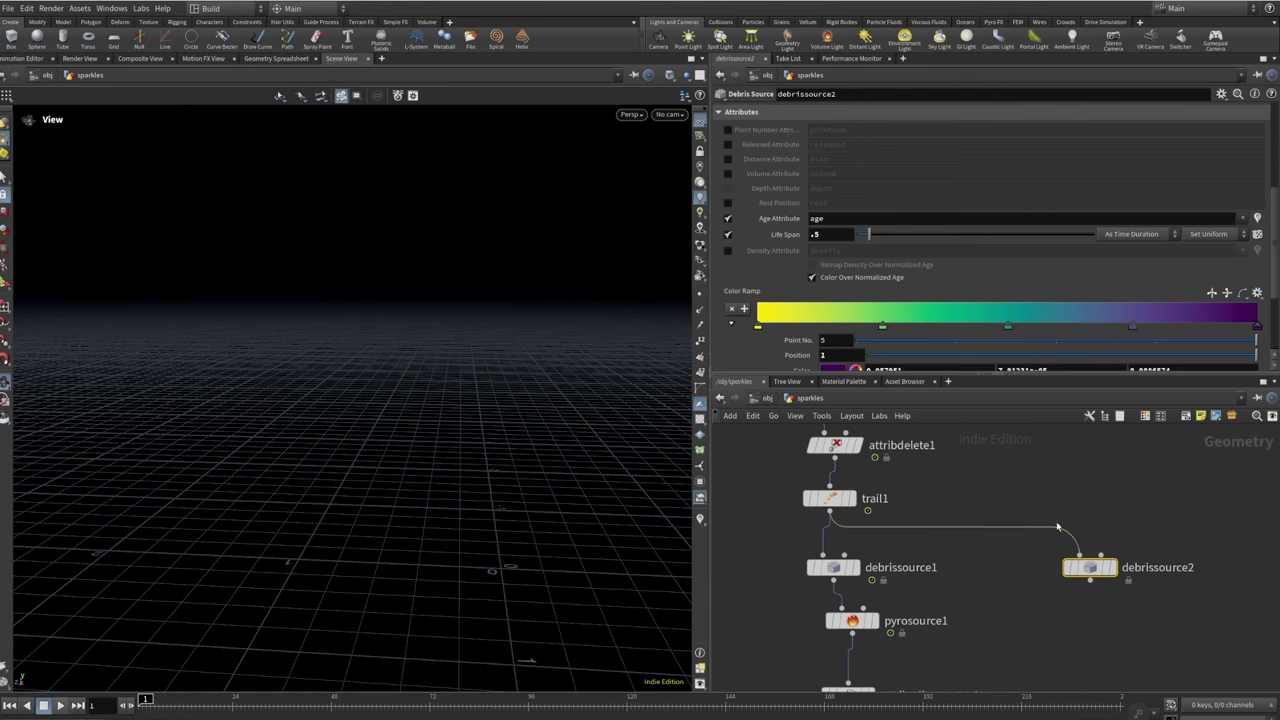
# Set the scatter Density Scale of debrissource2 to 5000
pyautogui.scroll(5, 800, 203)
pyautogui.scroll(1, 800, 203)
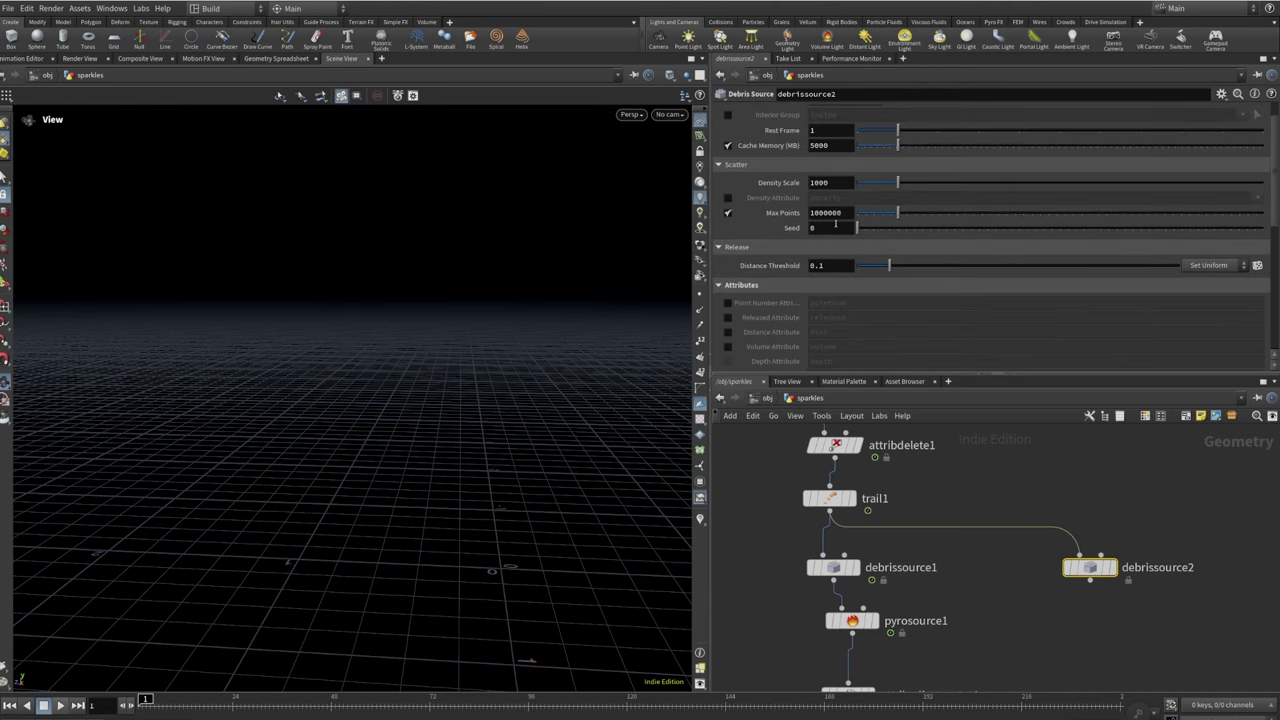
pyautogui.moveTo(840, 182); pyautogui.dragTo(808, 188)
pyautogui.write('5000')
pyautogui.press('Return')
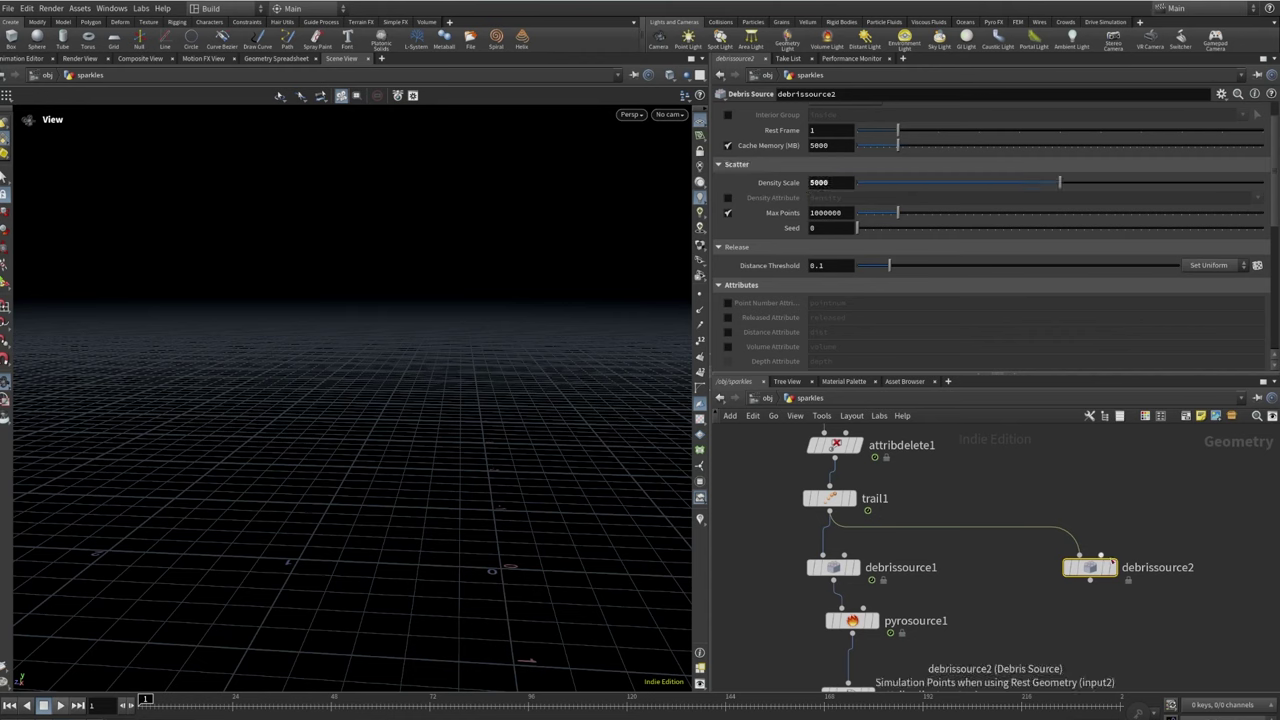
# Display debrissource2 and preview its scattered points at frame 68
pyautogui.moveTo(1090, 567)
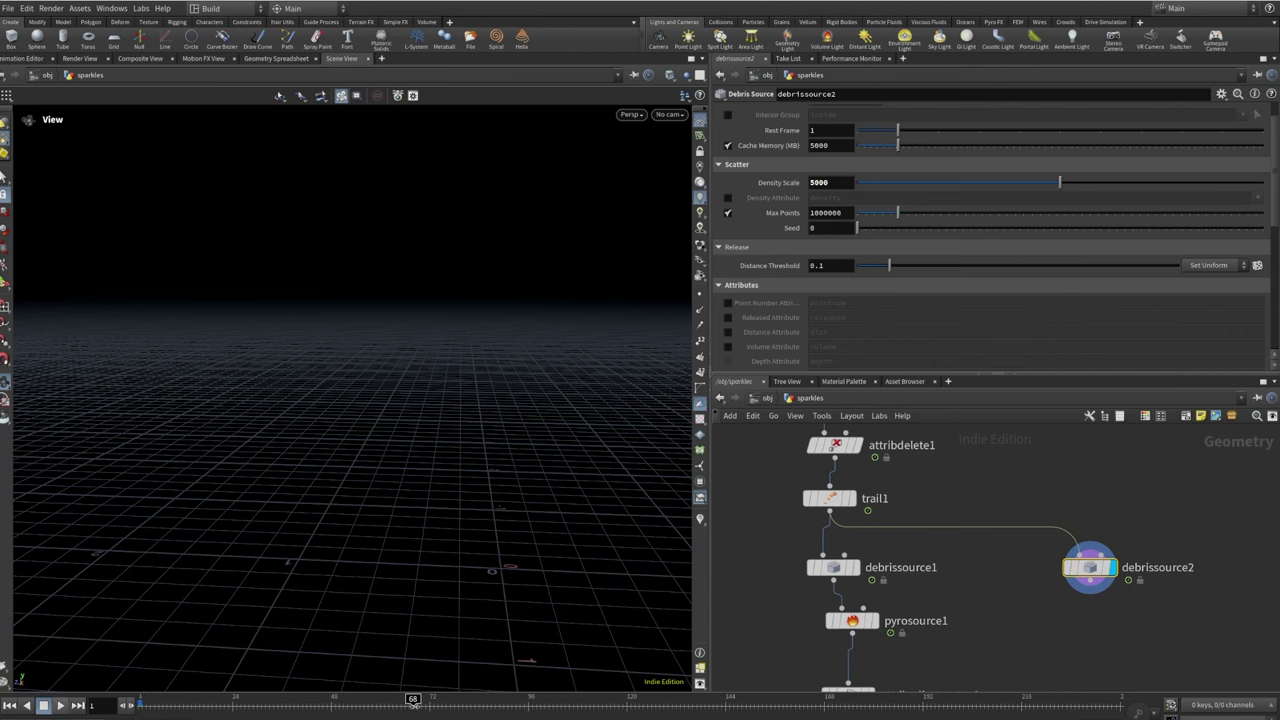
pyautogui.click(412, 700)
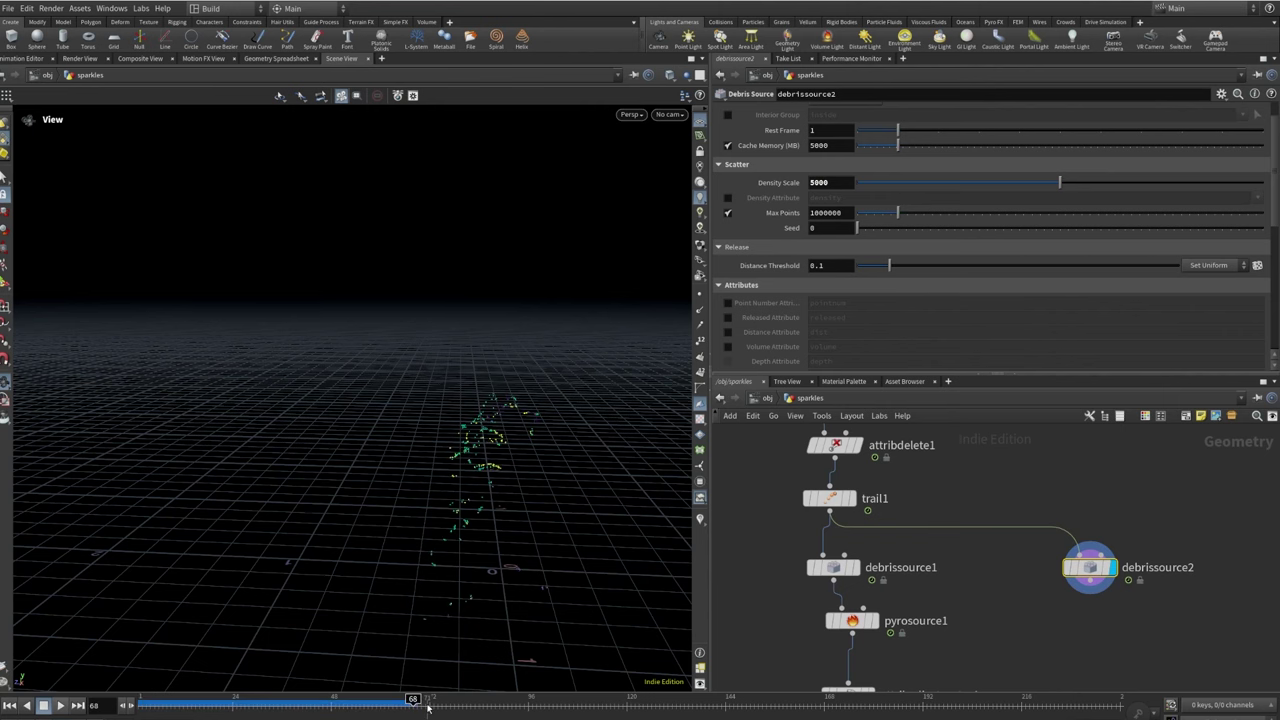
pyautogui.moveTo(480, 500); pyautogui.dragTo(443, 486)
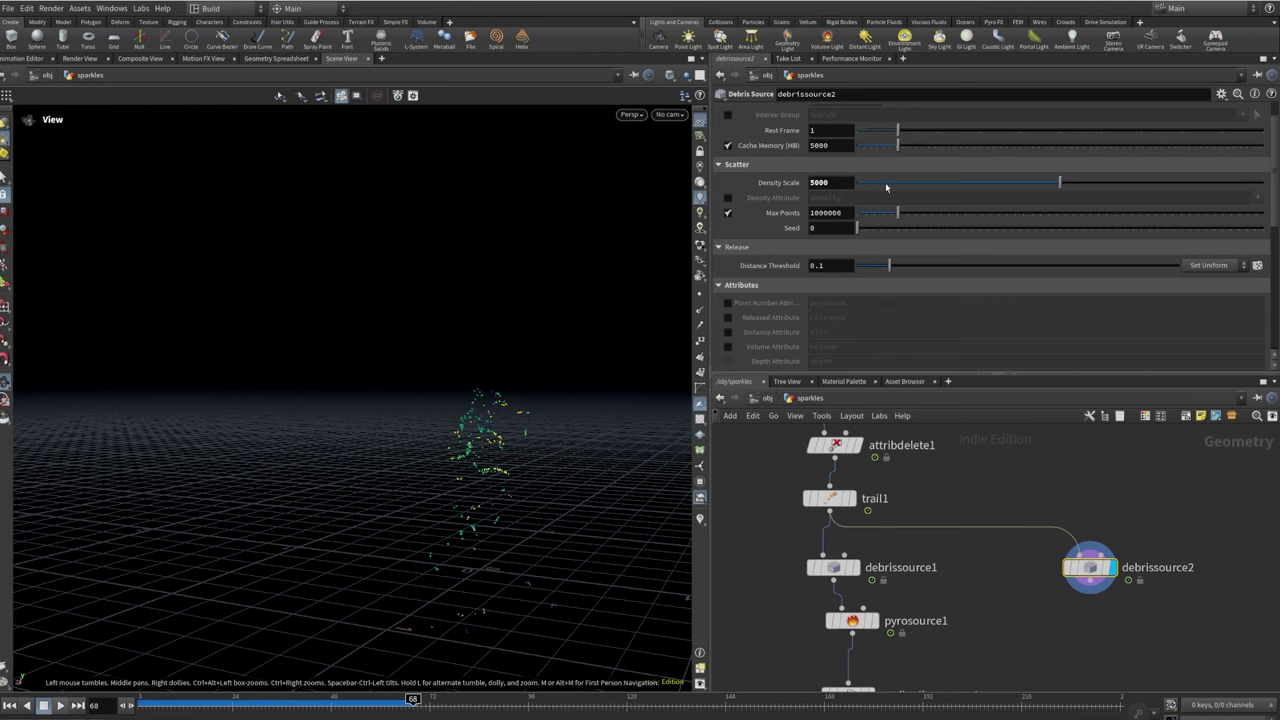
# Keyframe the Density Scale of debrissource2 at 0.1 on frame 101
pyautogui.moveTo(885, 182); pyautogui.dragTo(857, 187)
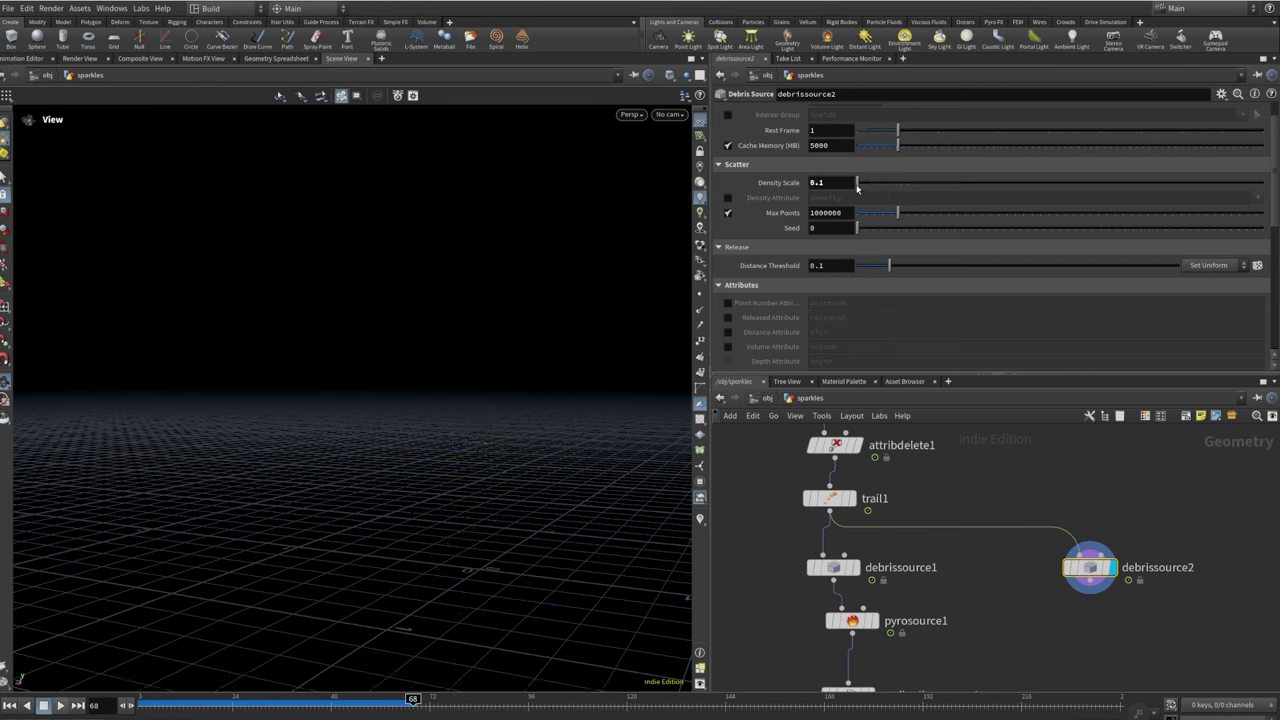
pyautogui.click(545, 704)
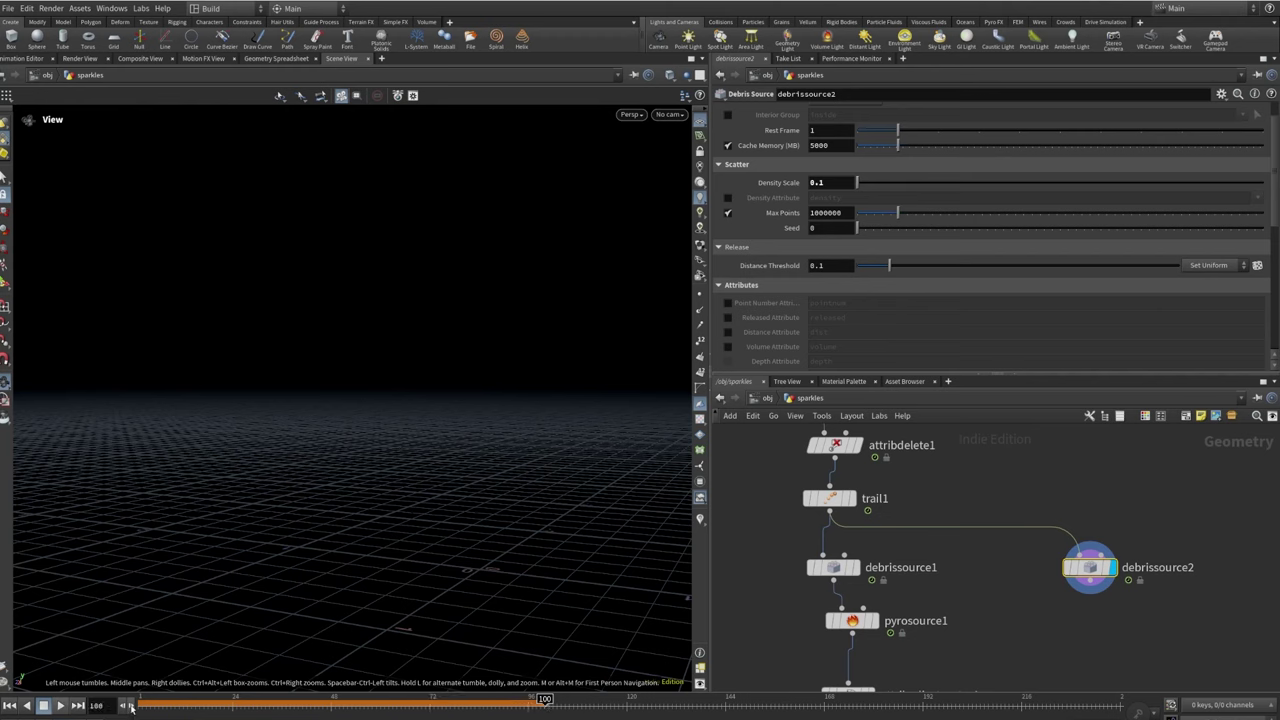
pyautogui.click(823, 183)
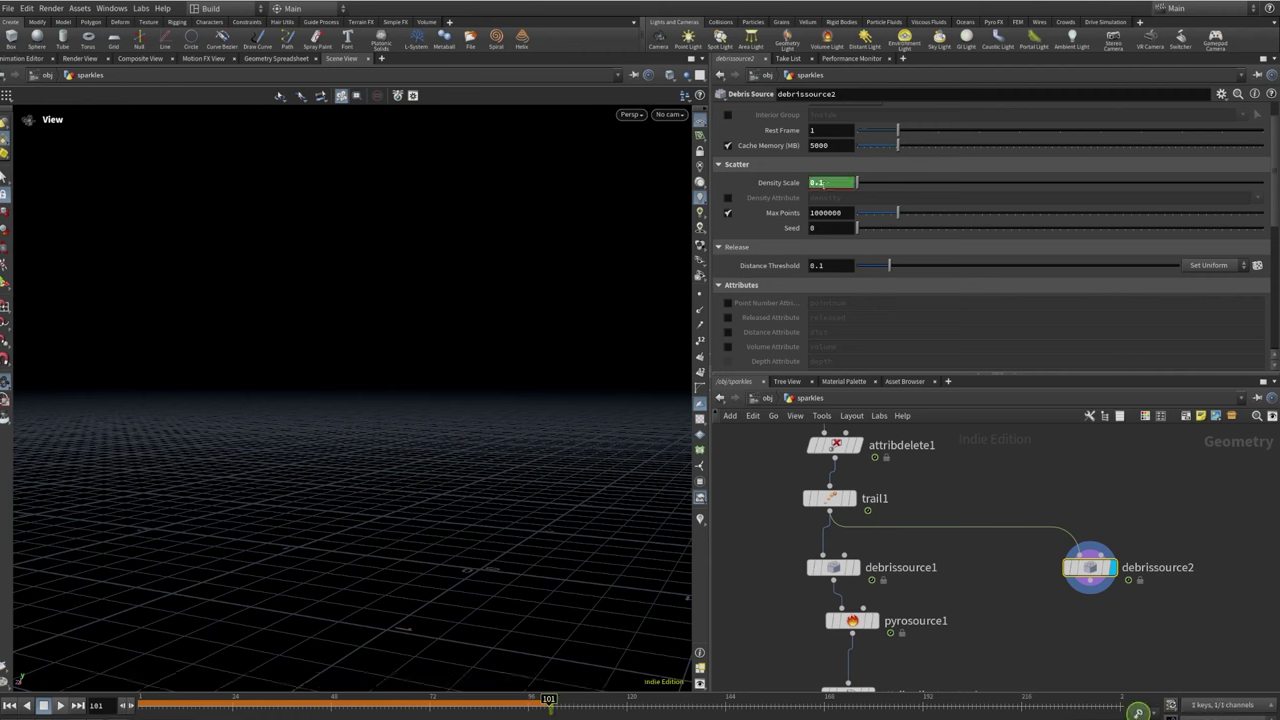
# Keyframe the Density Scale of debrissource2 at 5000 on frame 100, and return to the first frame
pyautogui.click(126, 705)
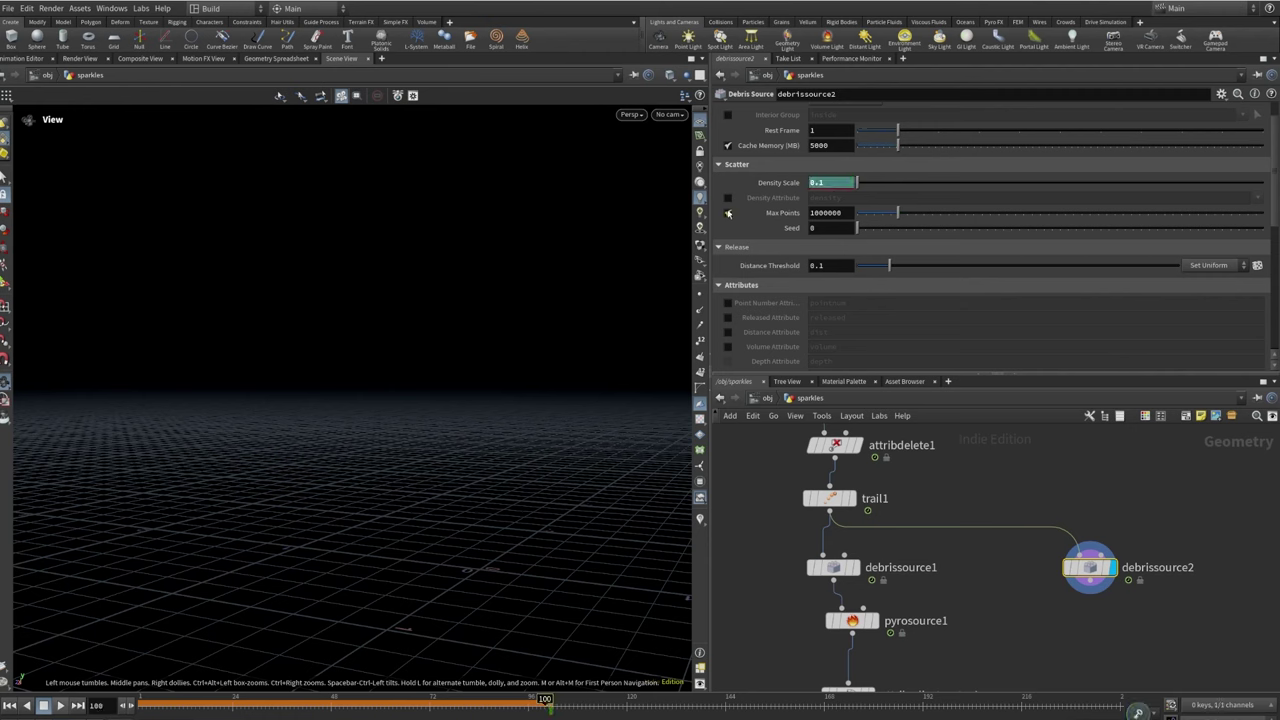
pyautogui.write('1')
pyautogui.press('Return')
pyautogui.write('5000')
pyautogui.press('Return')
pyautogui.keyDown('alt'); pyautogui.click(843, 182); pyautogui.keyUp('alt')
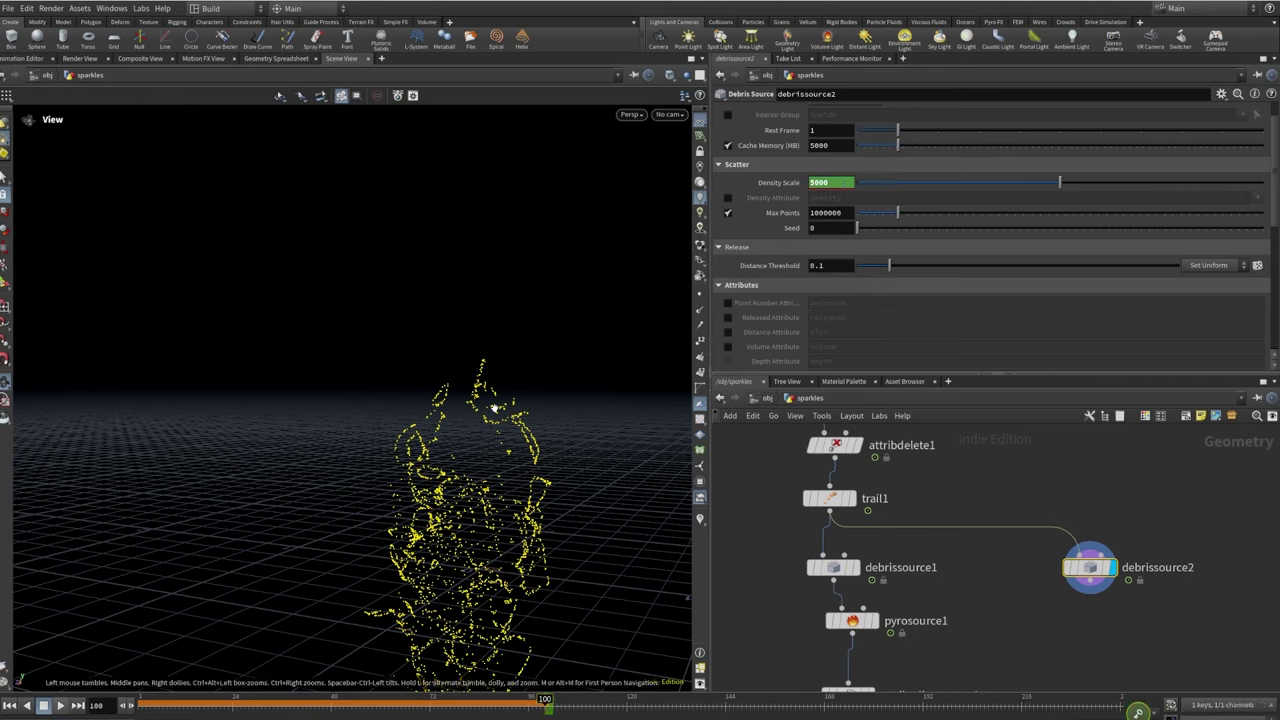
pyautogui.click(130, 706)
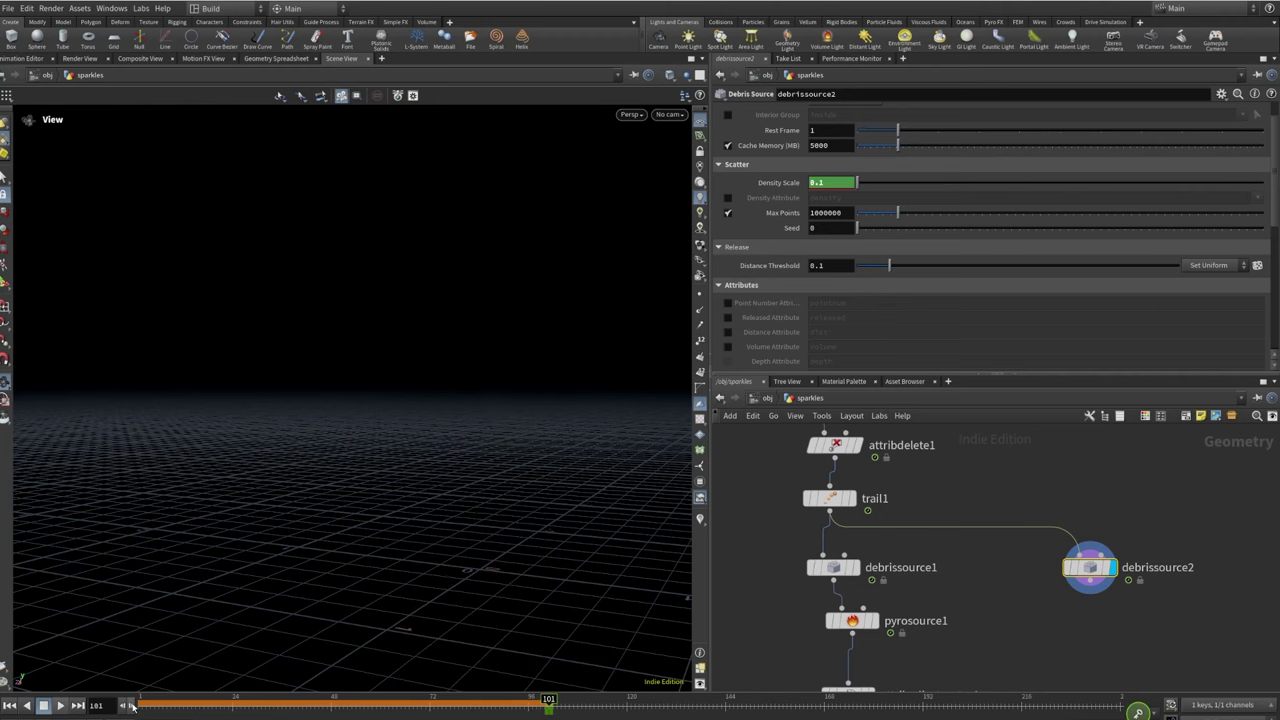
pyautogui.click(145, 702)
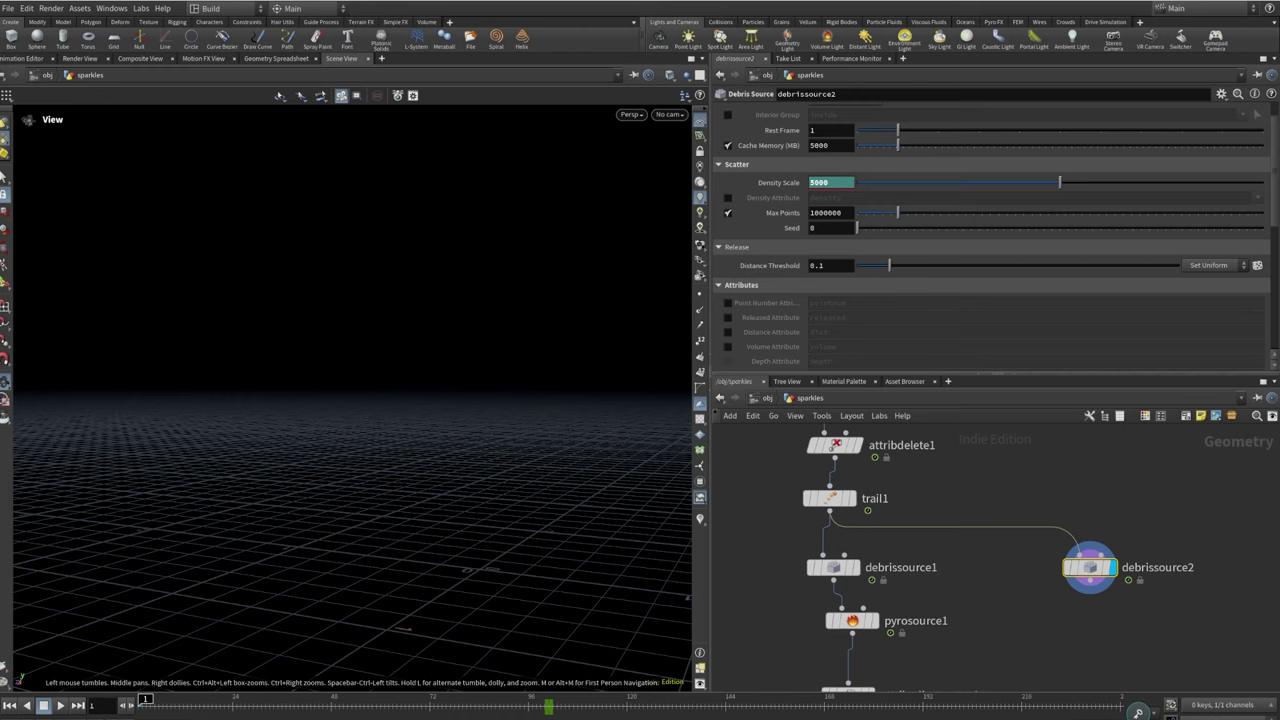
# Add a displayed Attribute Delete node after debrissource2 that removes the point attributes Cd and name
pyautogui.click(1117, 575)
pyautogui.press('Tab')
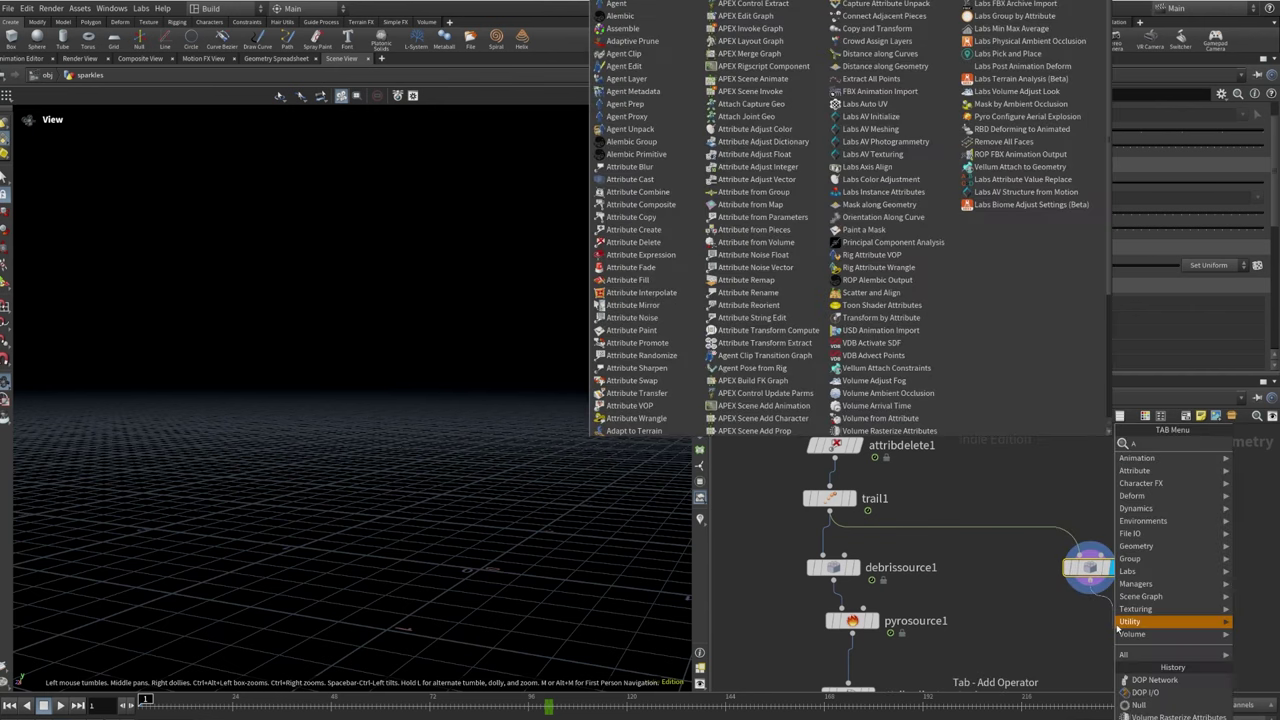
pyautogui.press('Escape')
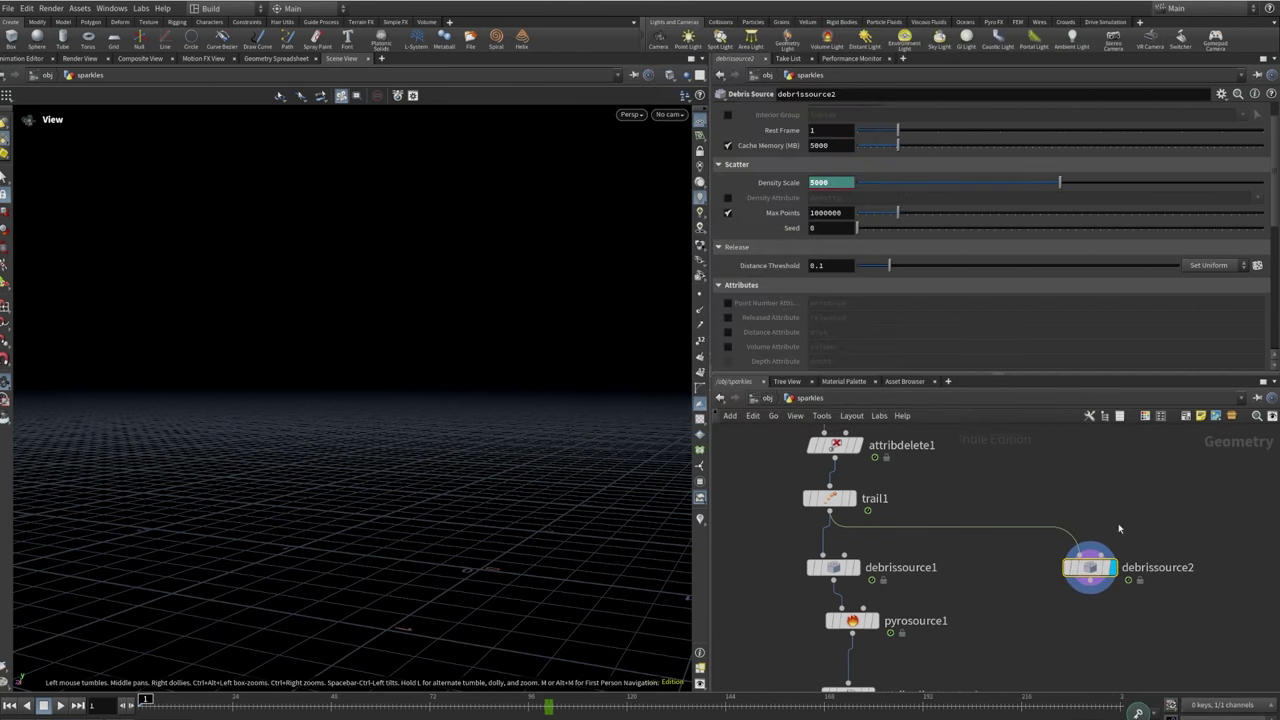
pyautogui.click(1112, 628)
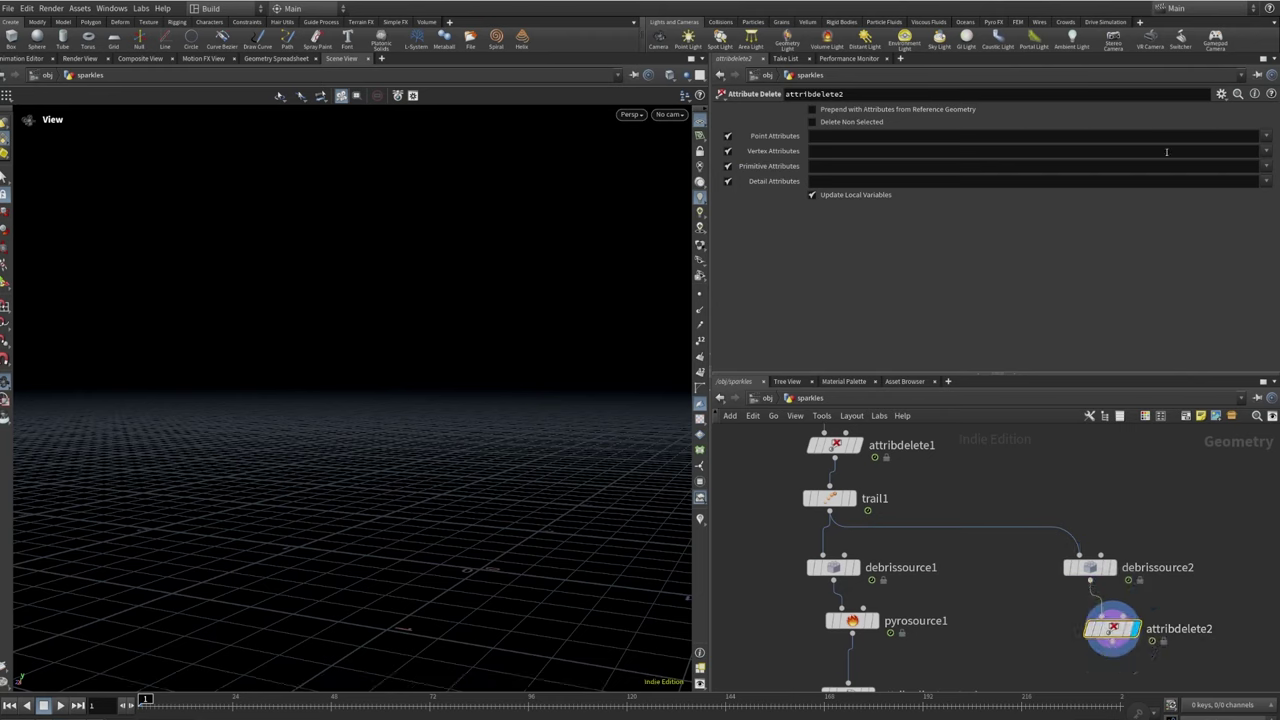
pyautogui.click(1266, 136)
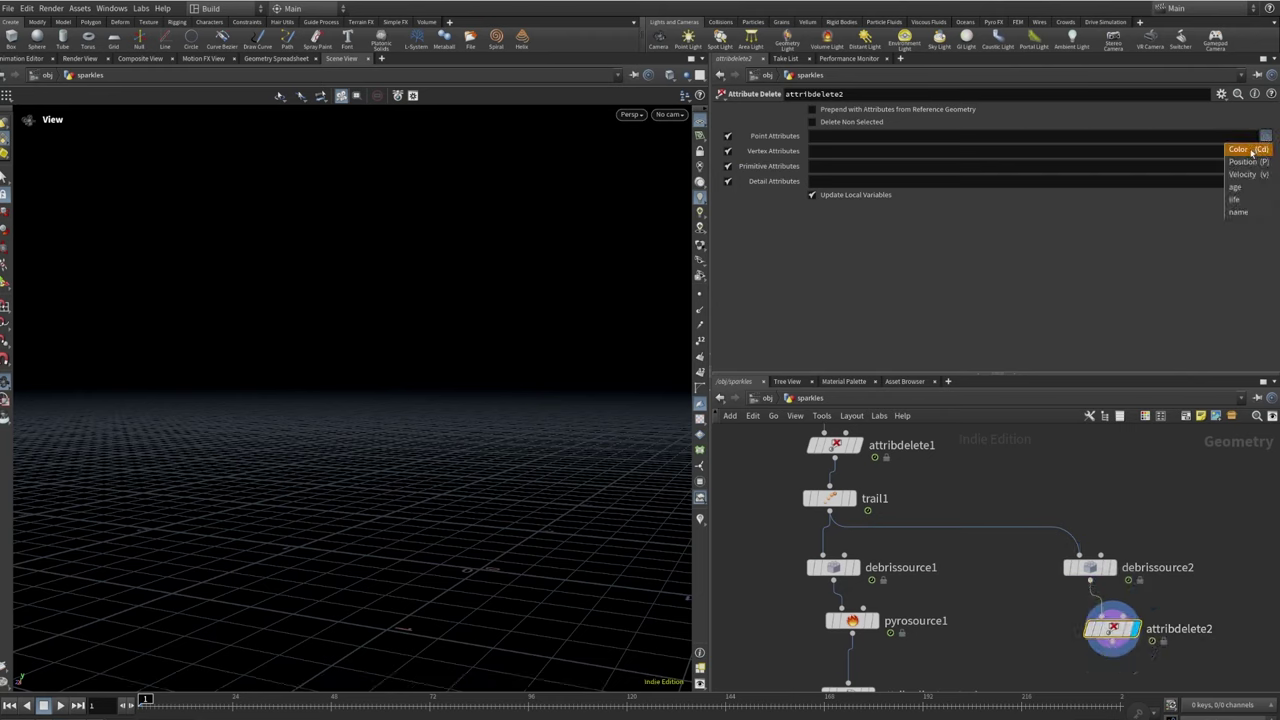
pyautogui.click(1252, 150)
pyautogui.click(1266, 136)
pyautogui.click(1238, 212)
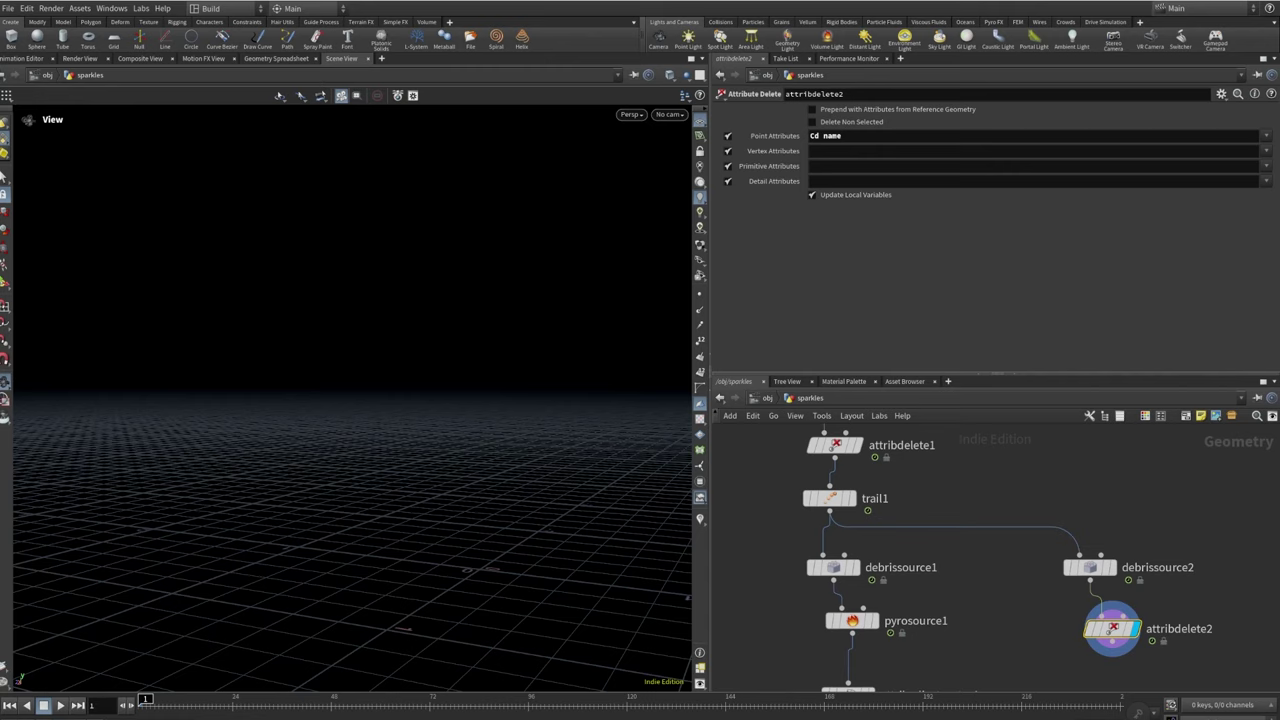
# Add an Attribute Remap node after attribdelete2 and display it
pyautogui.scroll(-3, 1124, 605)
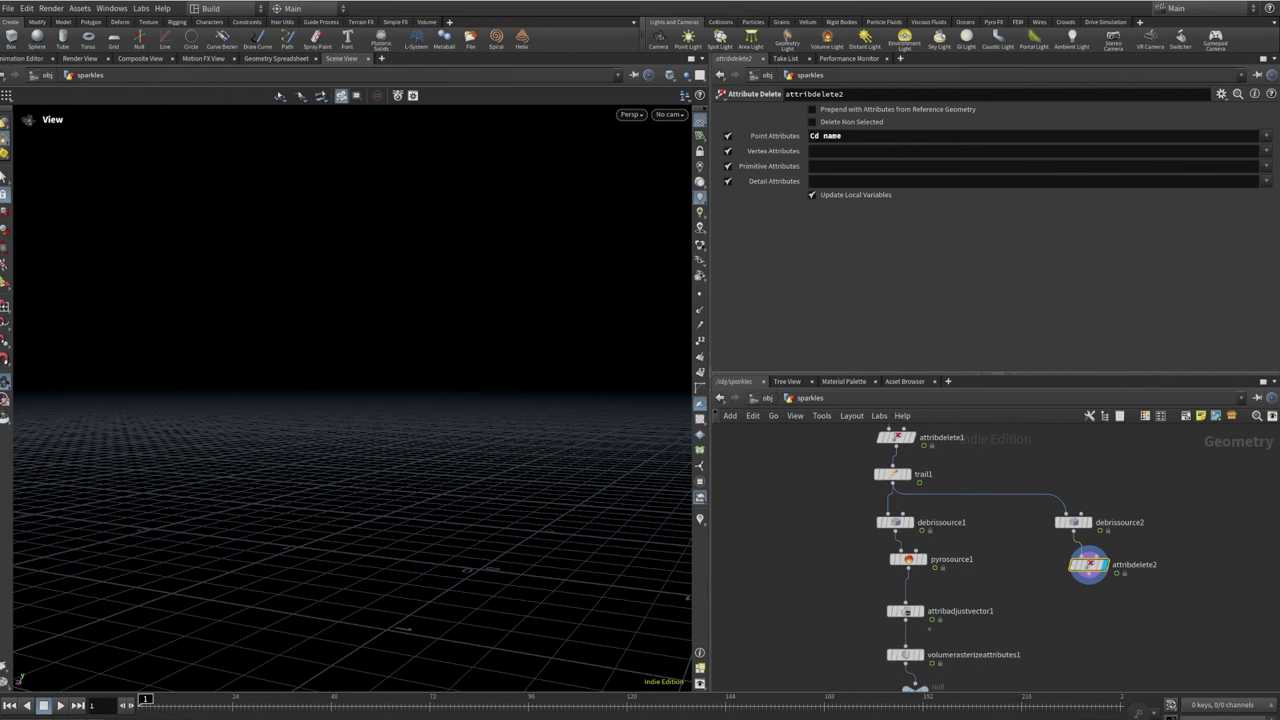
pyautogui.press('Tab')
pyautogui.write('attrre')
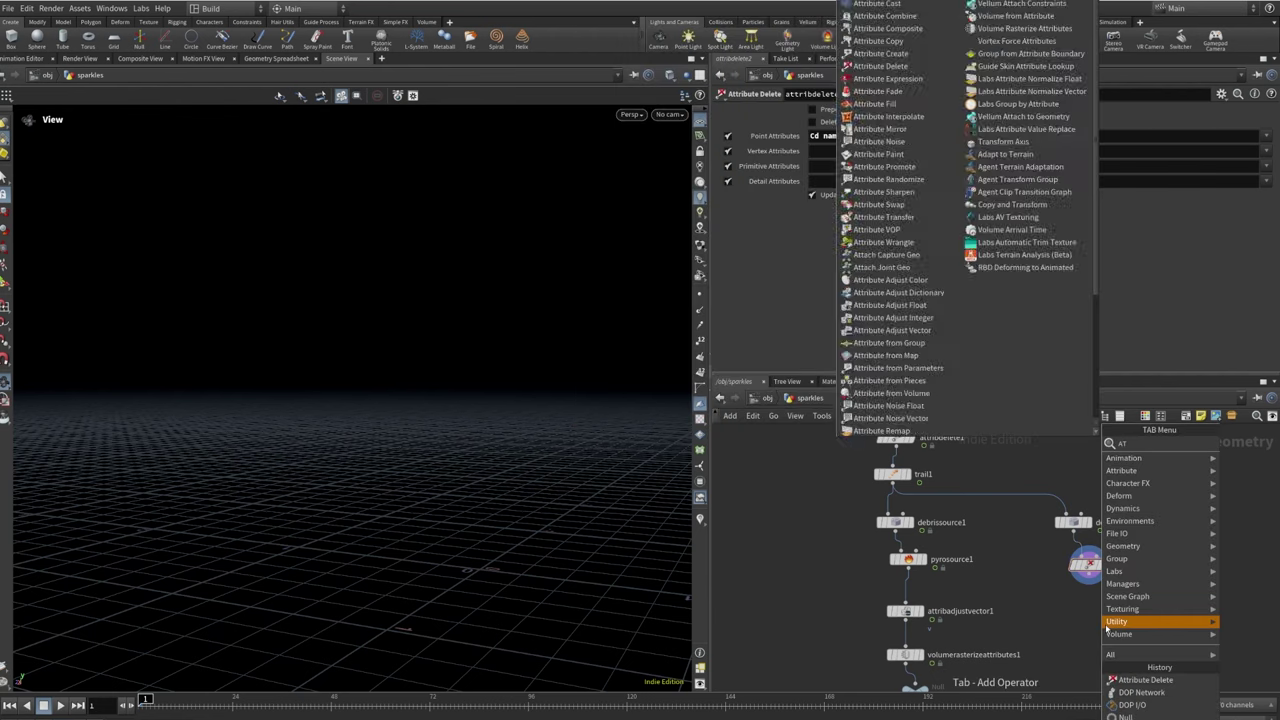
pyautogui.press('Return')
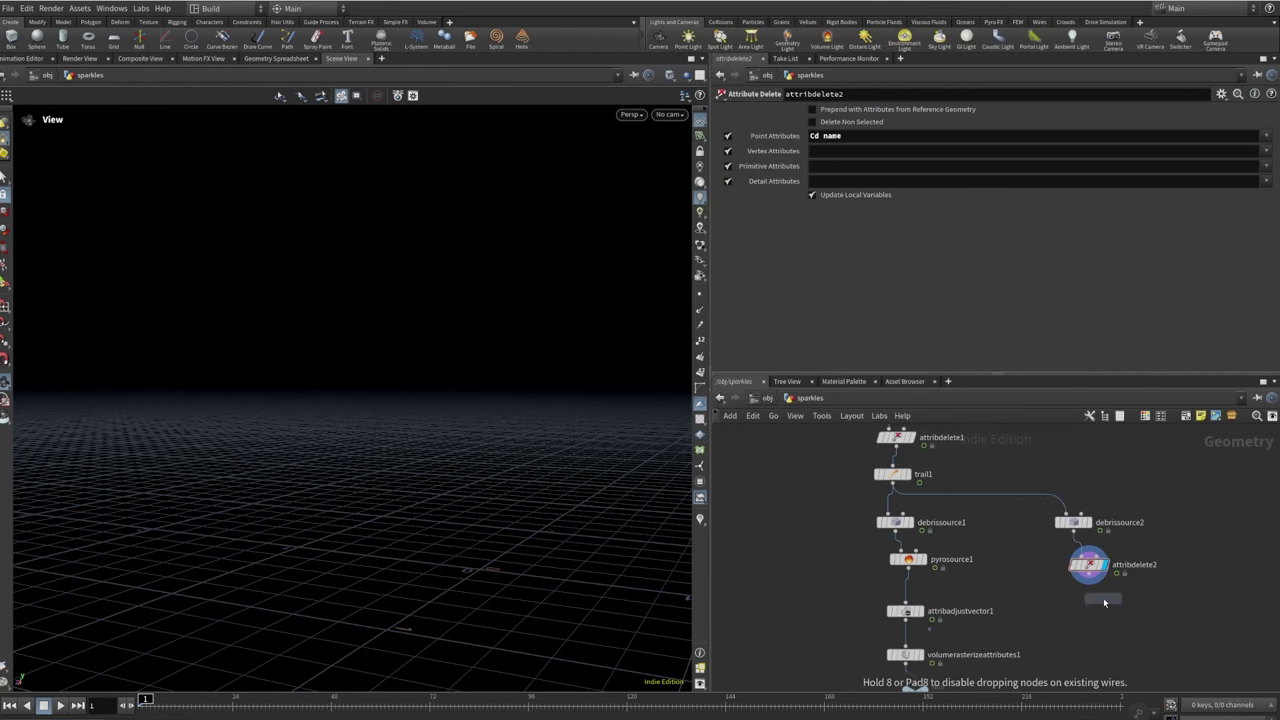
pyautogui.click(1097, 584)
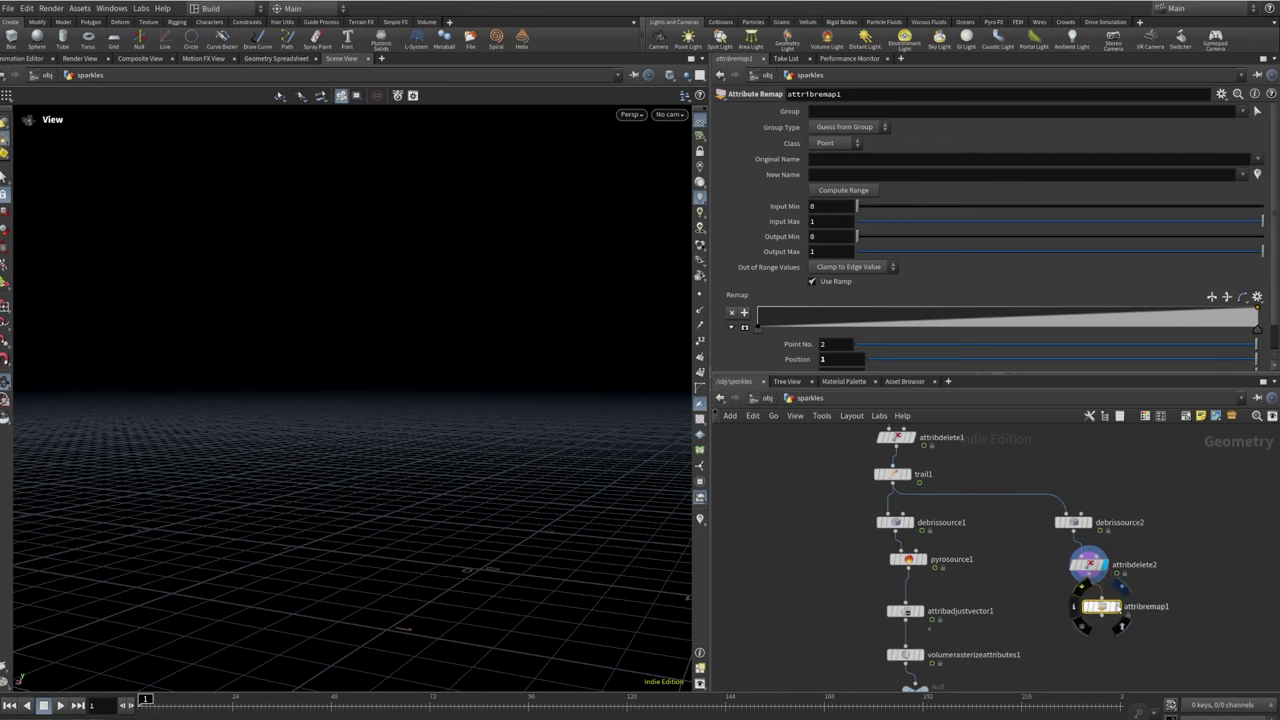
pyautogui.click(1101, 606)
# Inspect the debris points at frame 80 from several angles
pyautogui.click(462, 699)
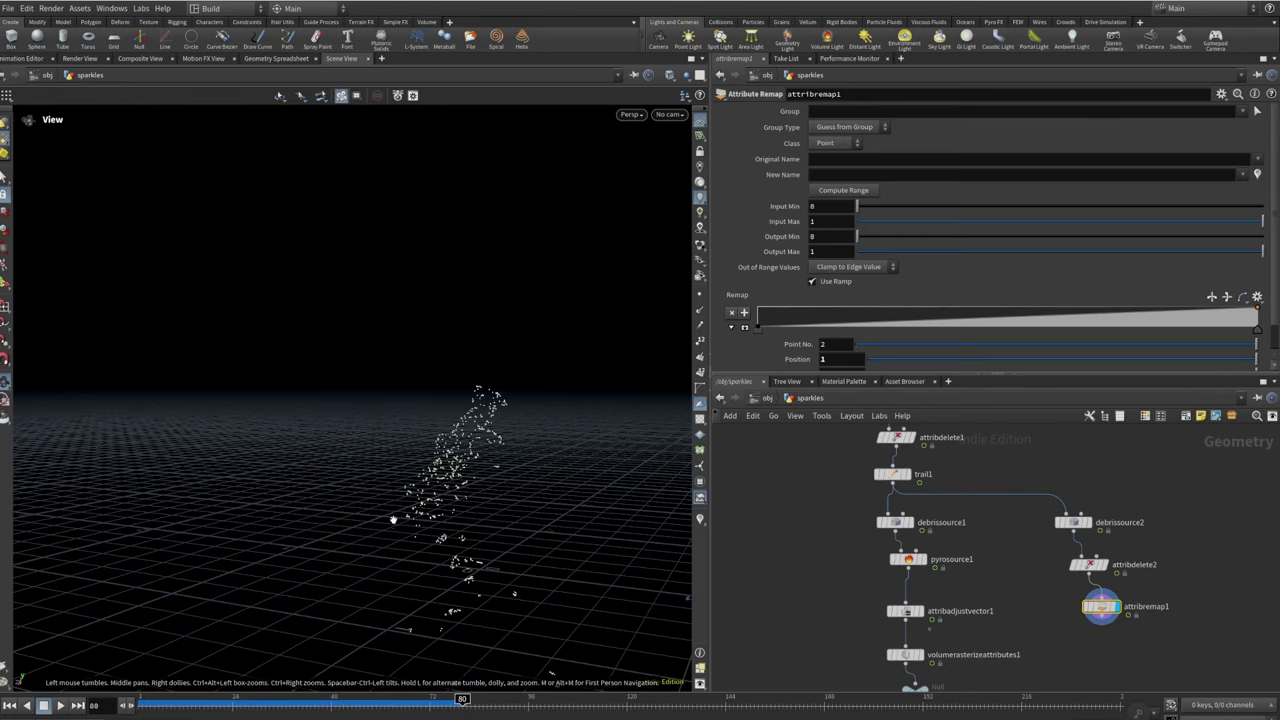
pyautogui.moveTo(394, 520); pyautogui.dragTo(445, 390)
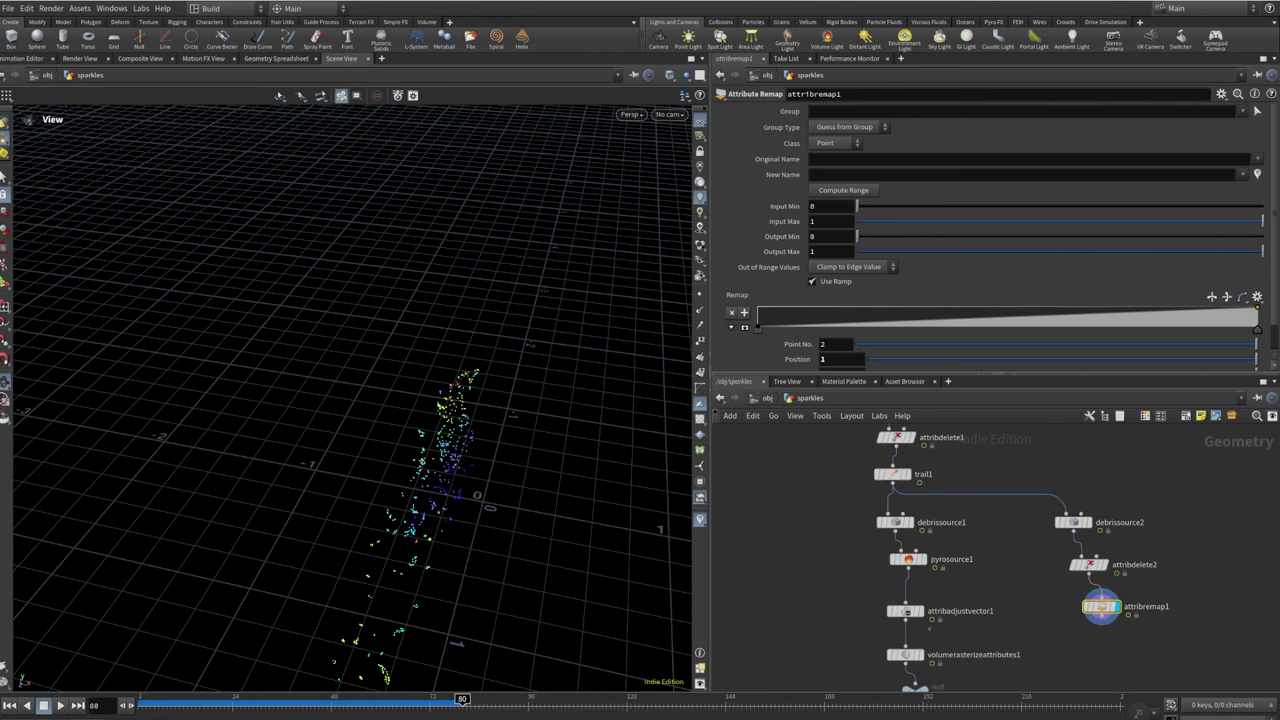
pyautogui.scroll(5, 543, 449)
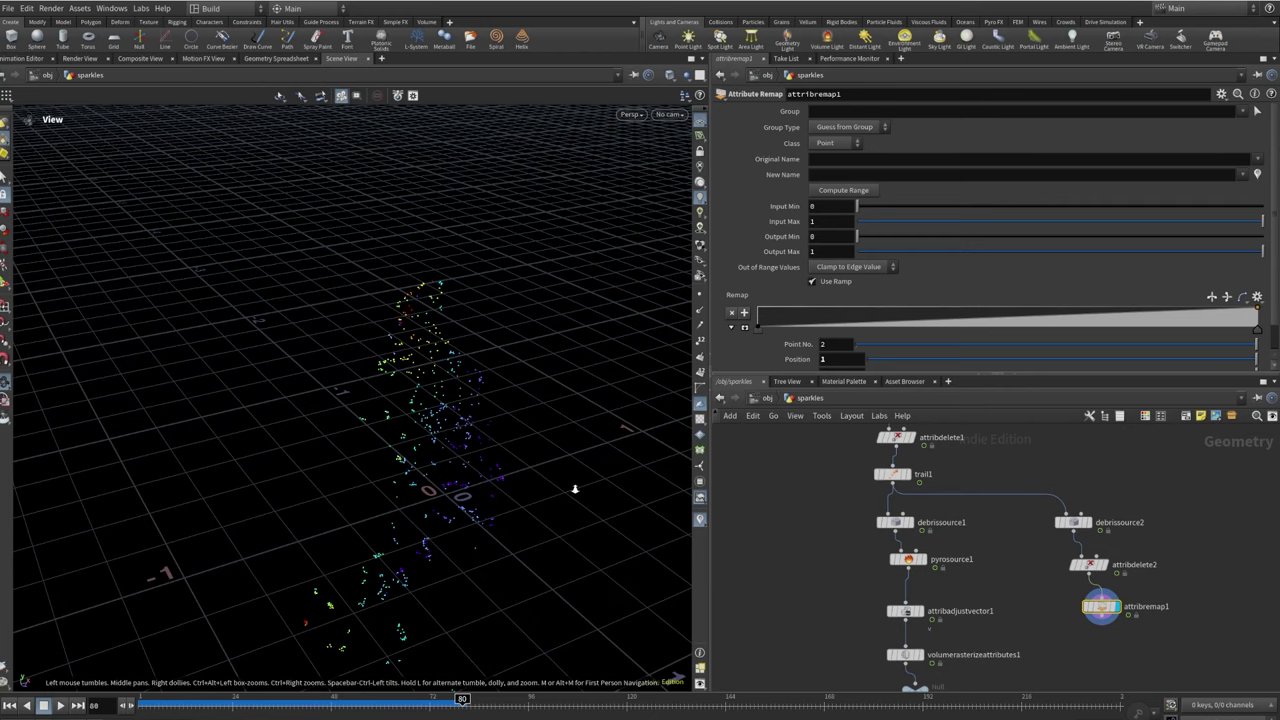
pyautogui.scroll(2, 575, 489)
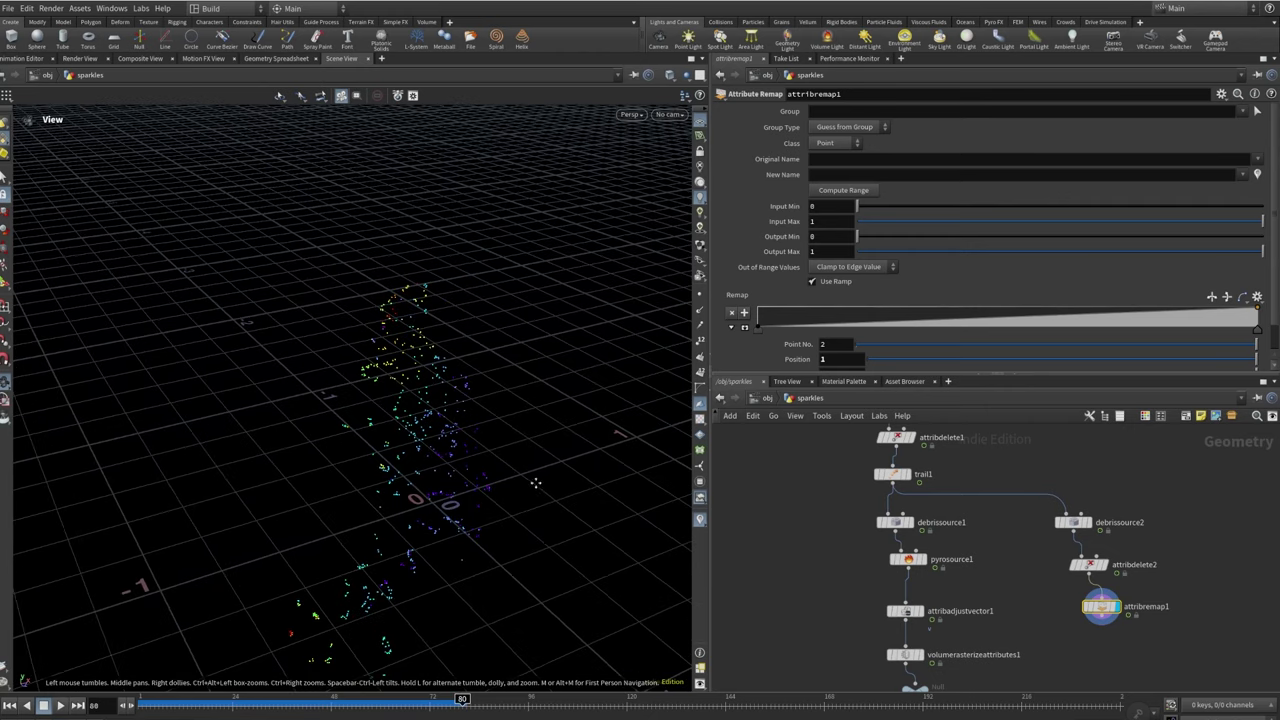
# Set attribremap1's Output Max to 0.5 and reshape its ramp to fall from full value to zero at position about 0.41
pyautogui.click(812, 251)
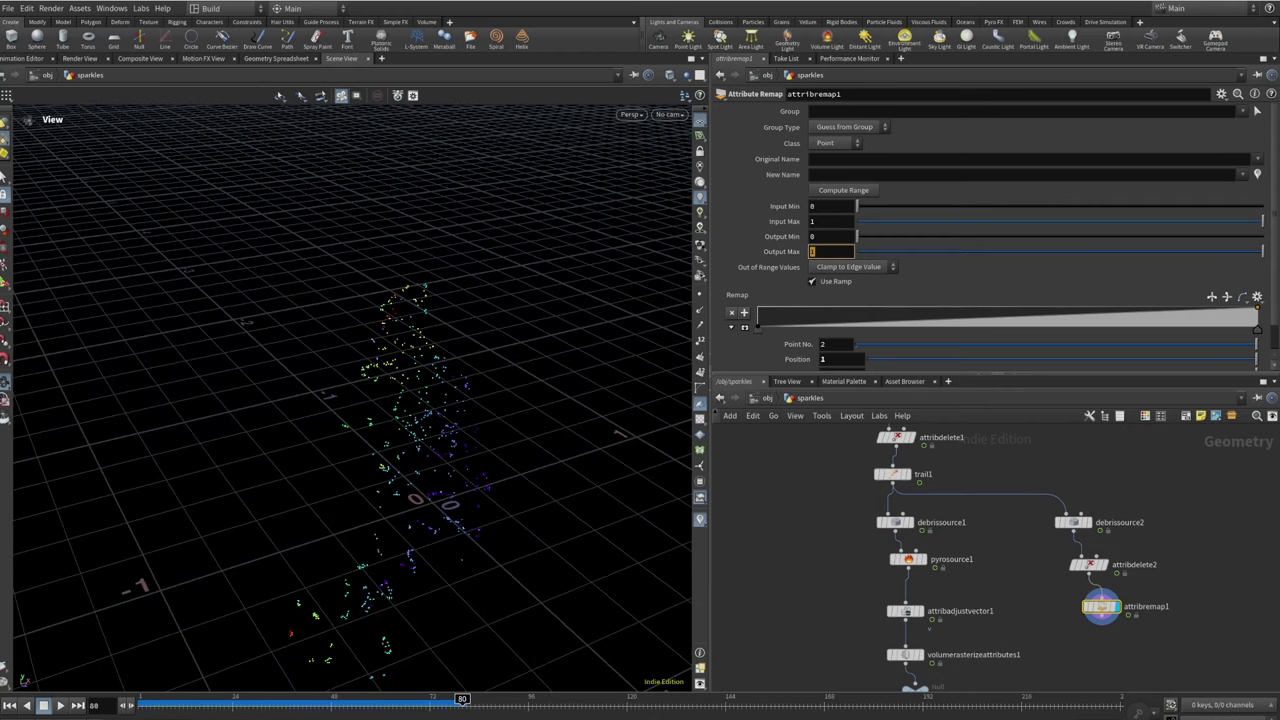
pyautogui.moveTo(397, 491); pyautogui.dragTo(411, 668)
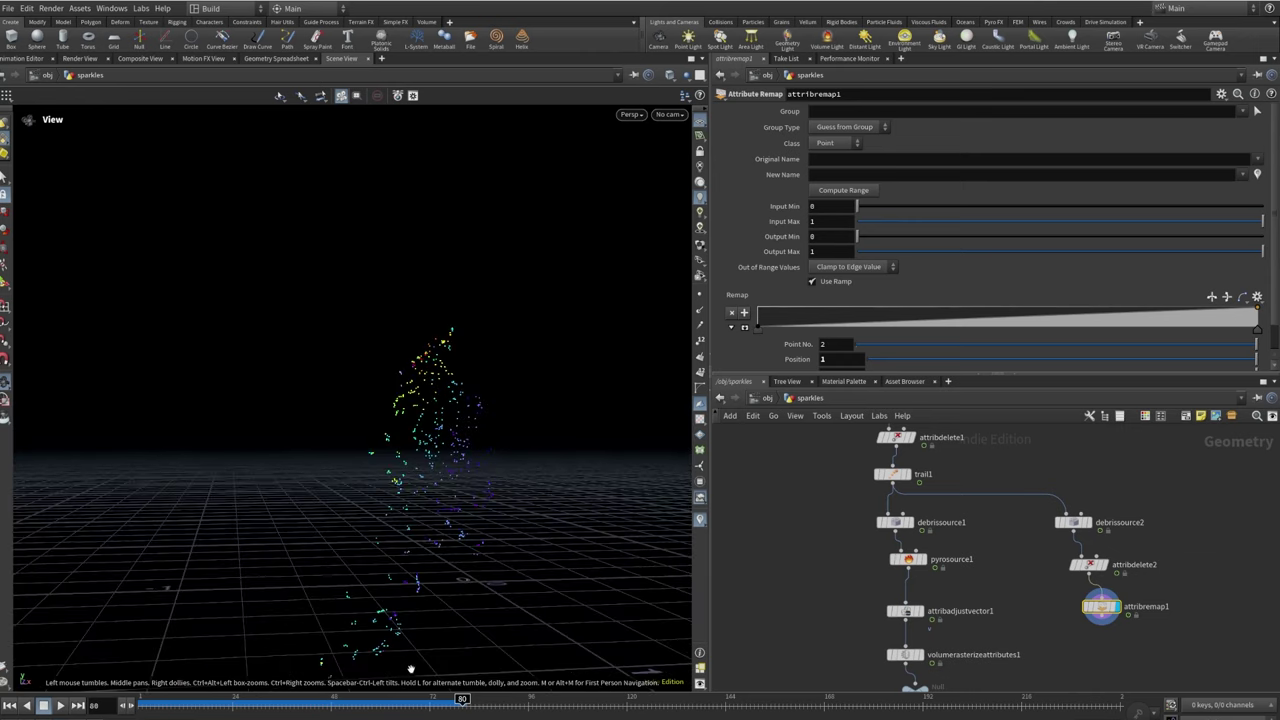
pyautogui.click(812, 251)
pyautogui.press('Return')
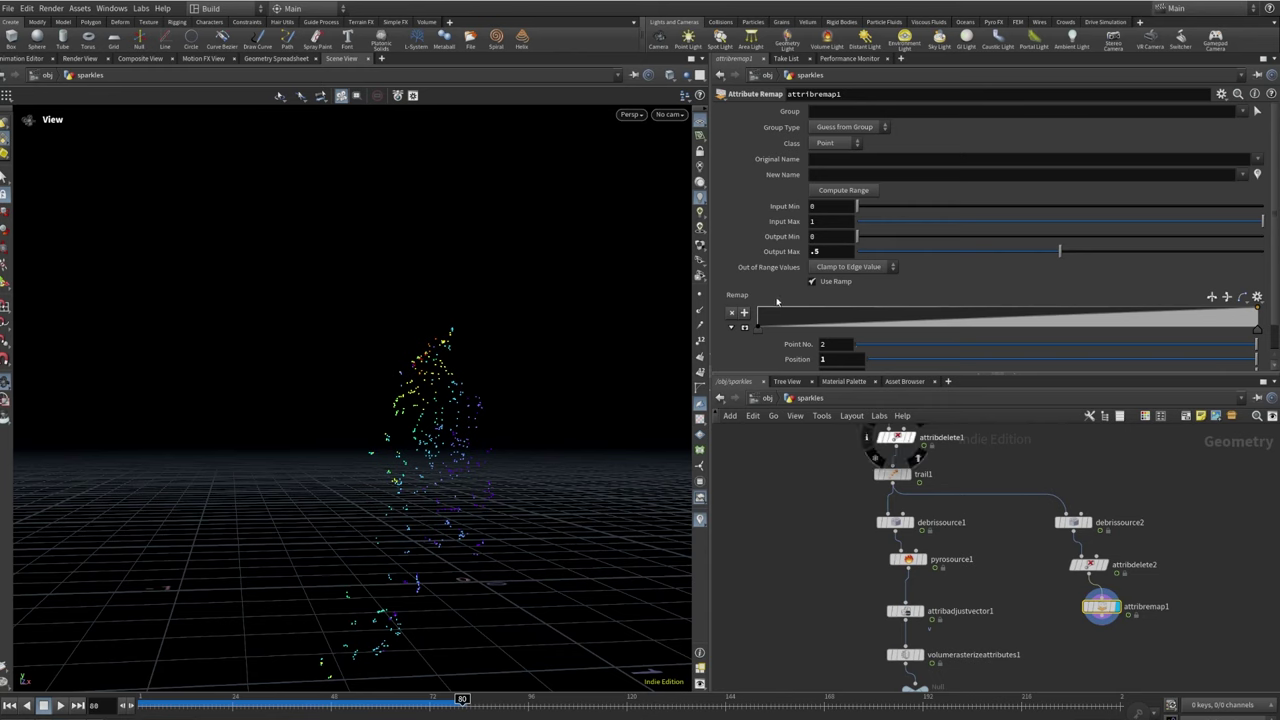
pyautogui.click(1211, 297)
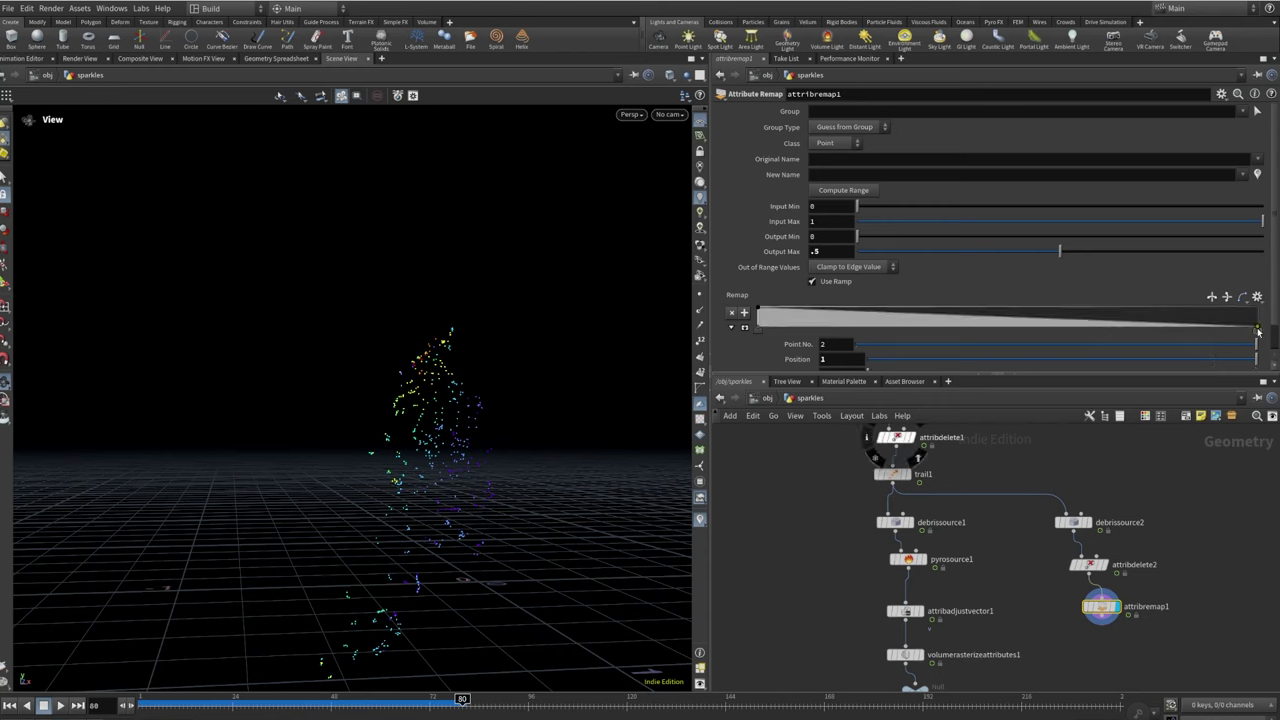
pyautogui.moveTo(1258, 330); pyautogui.dragTo(962, 329)
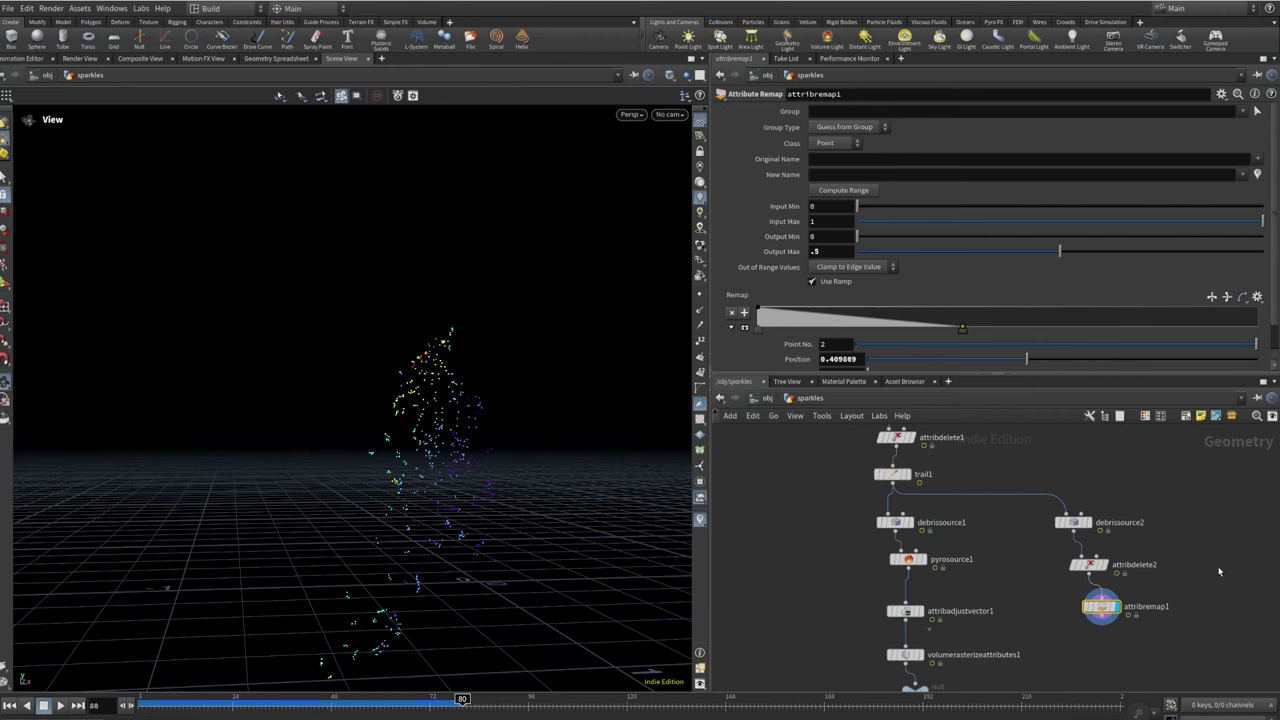
# Add an Attribute Wrangle node after attribremap1 and display it
pyautogui.click(1101, 624)
pyautogui.press('Tab')
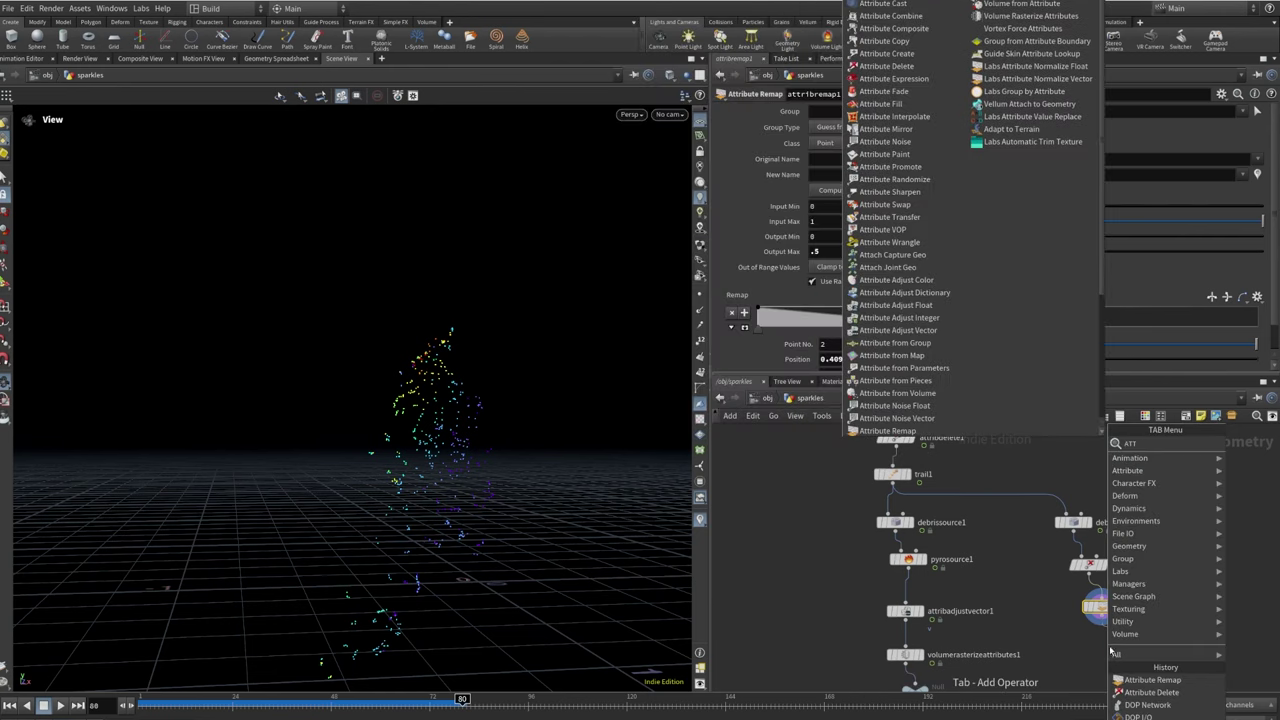
pyautogui.press('Escape')
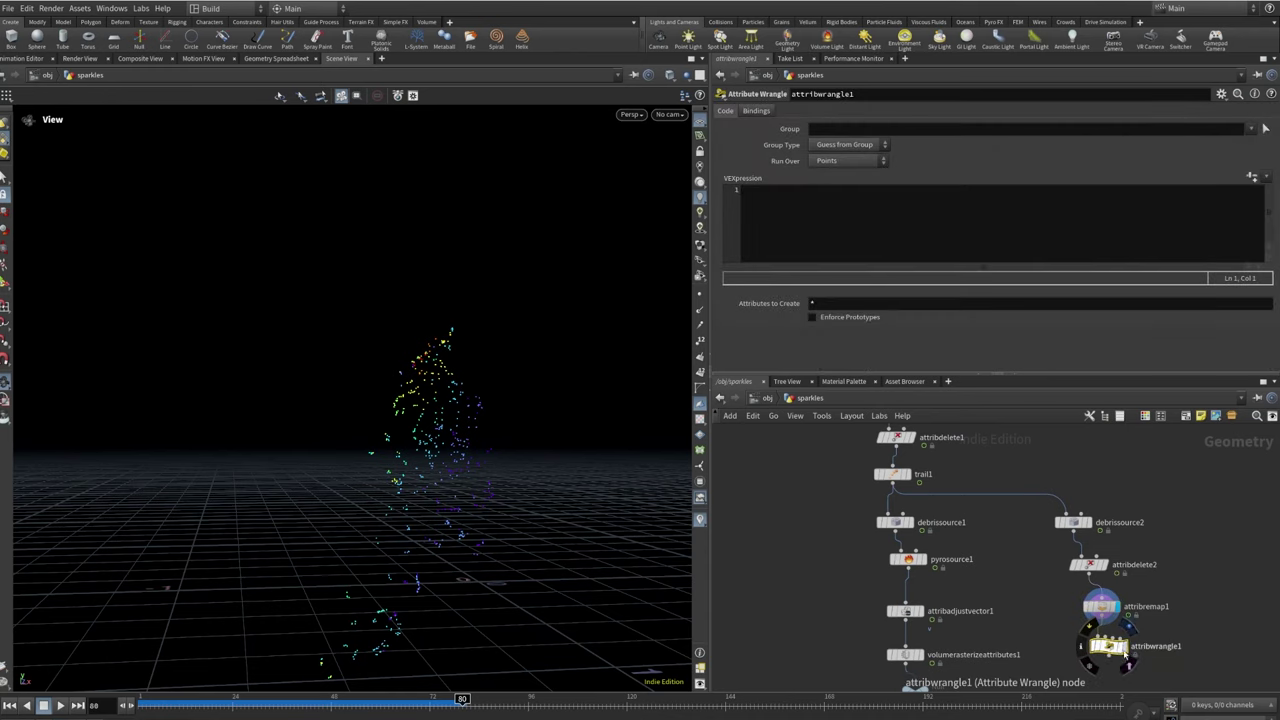
pyautogui.click(1108, 645)
pyautogui.click(923, 222)
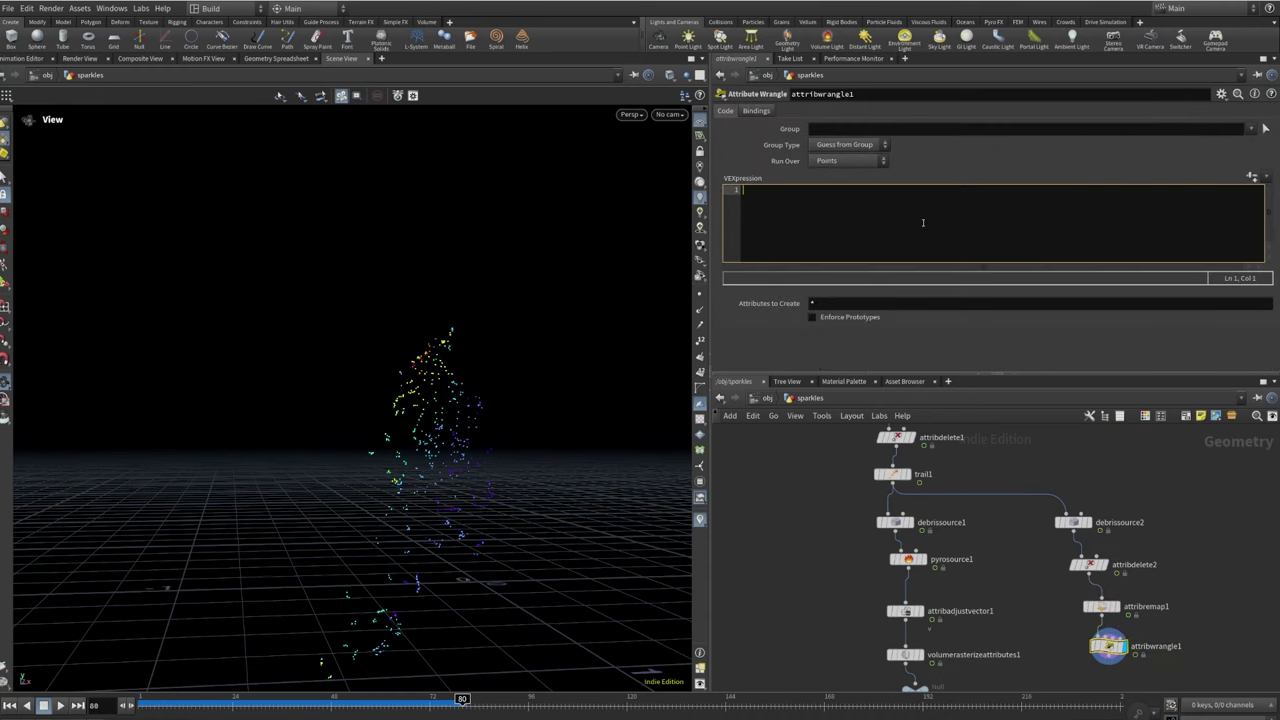
pyautogui.write('if (@age')
pyautogui.write('< .2 ) removepoint')
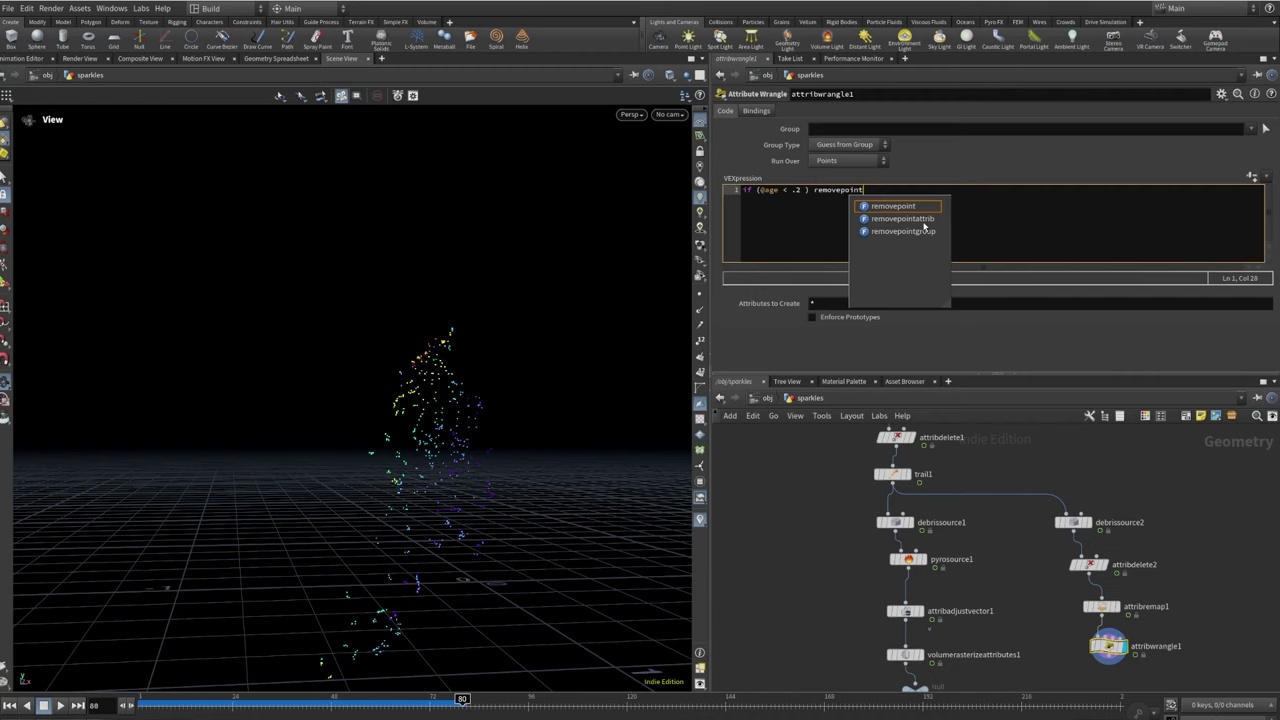
pyautogui.press('Return')
pyautogui.write('(0')
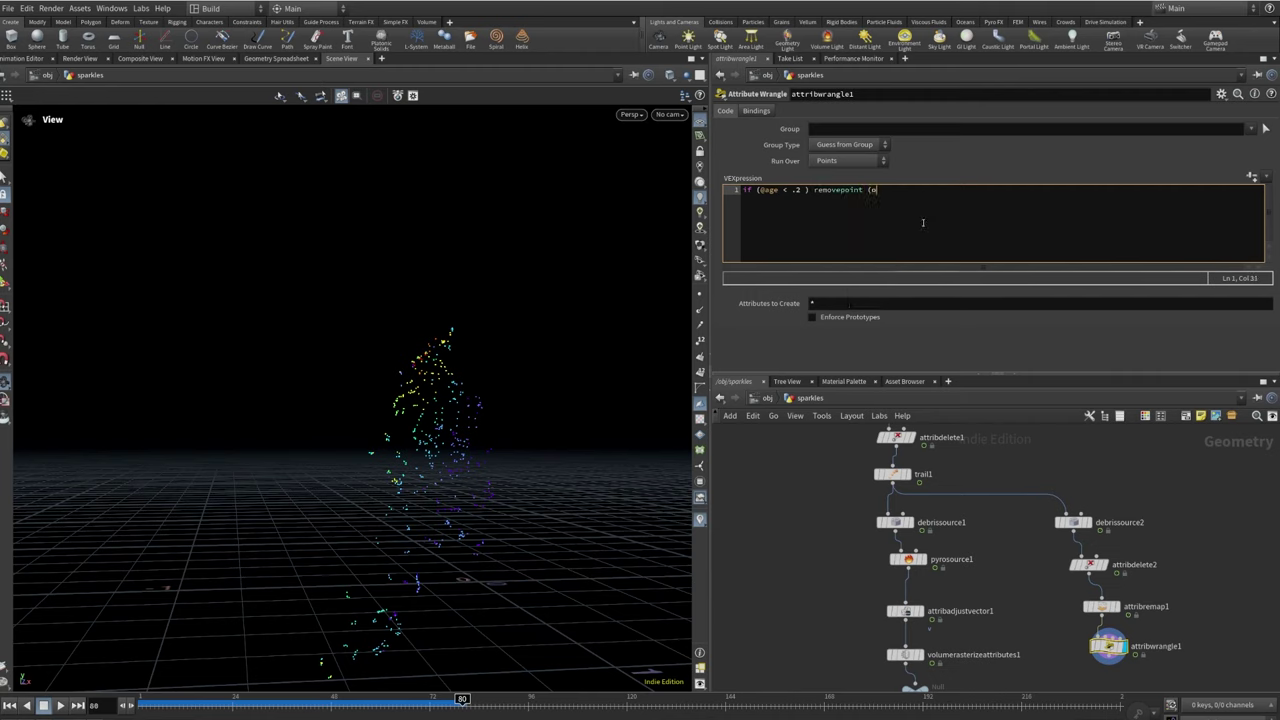
pyautogui.press('BackSpace')
pyautogui.write(';')
pyautogui.moveTo(503, 450); pyautogui.dragTo(526, 486)
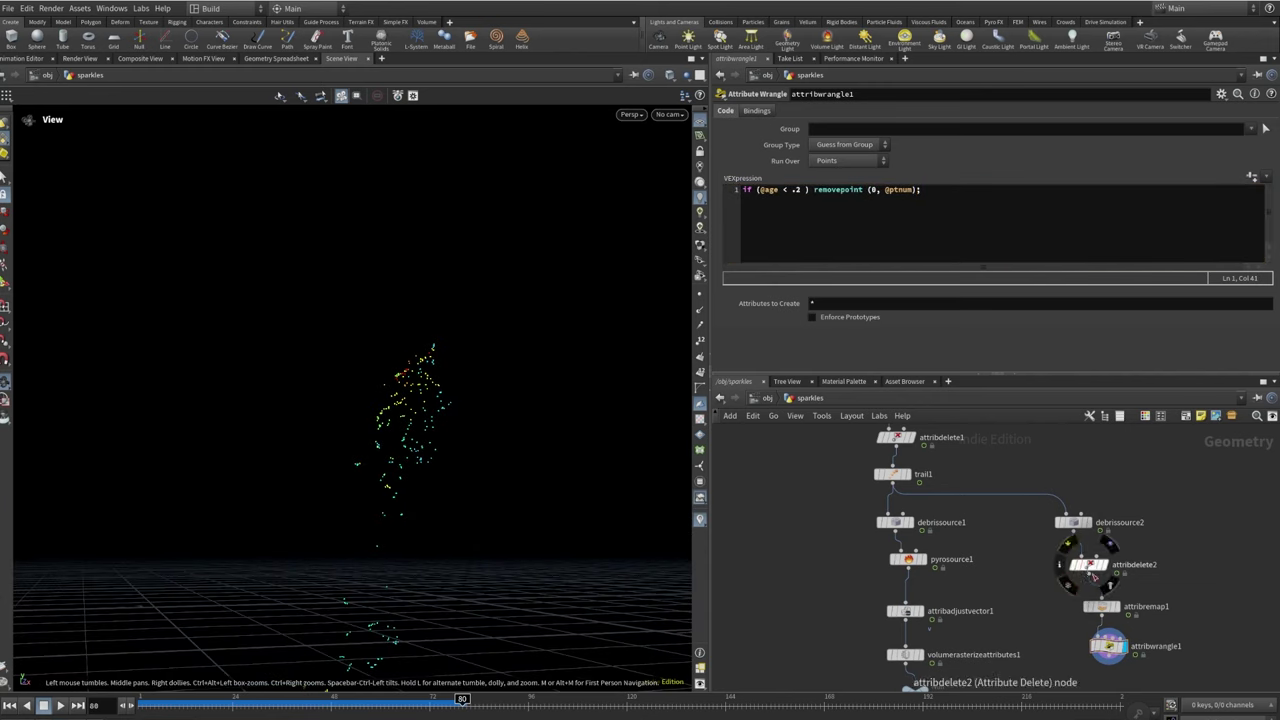
# Move the end point of attribremap1's ramp to position about 0.64
pyautogui.click(1100, 606)
pyautogui.moveTo(961, 330); pyautogui.dragTo(1162, 332)
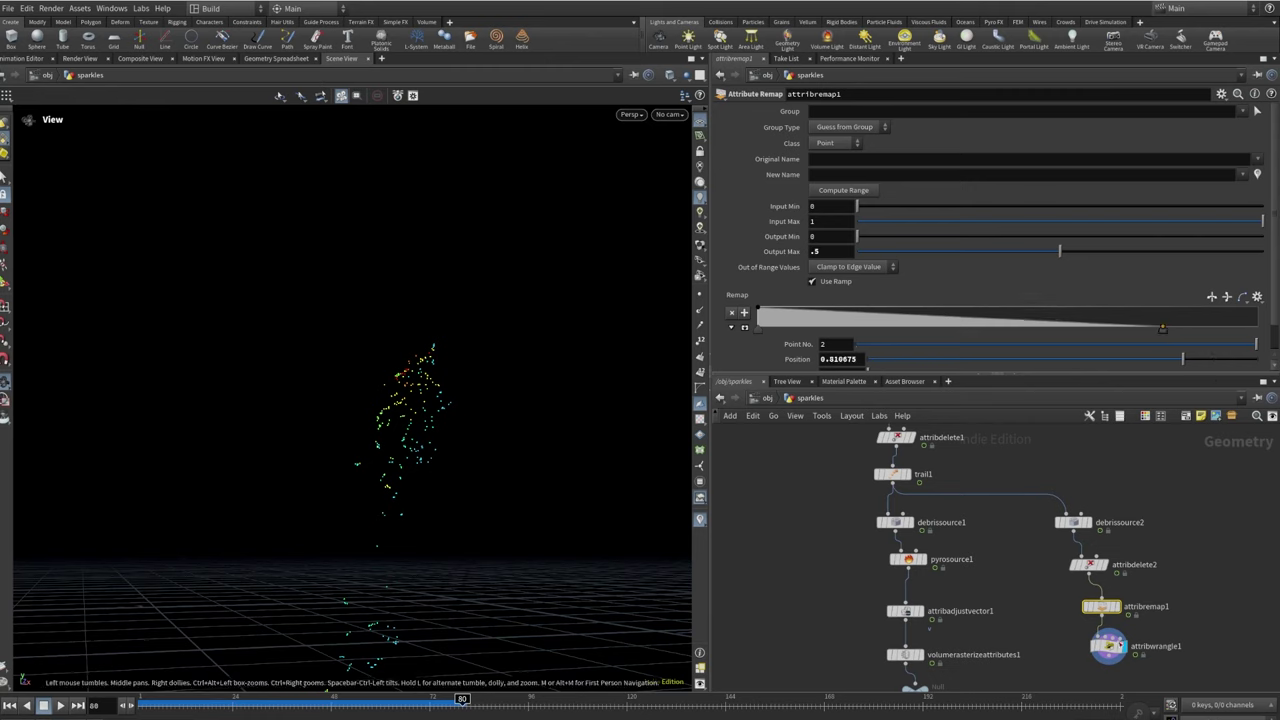
pyautogui.scroll(3, 1099, 622)
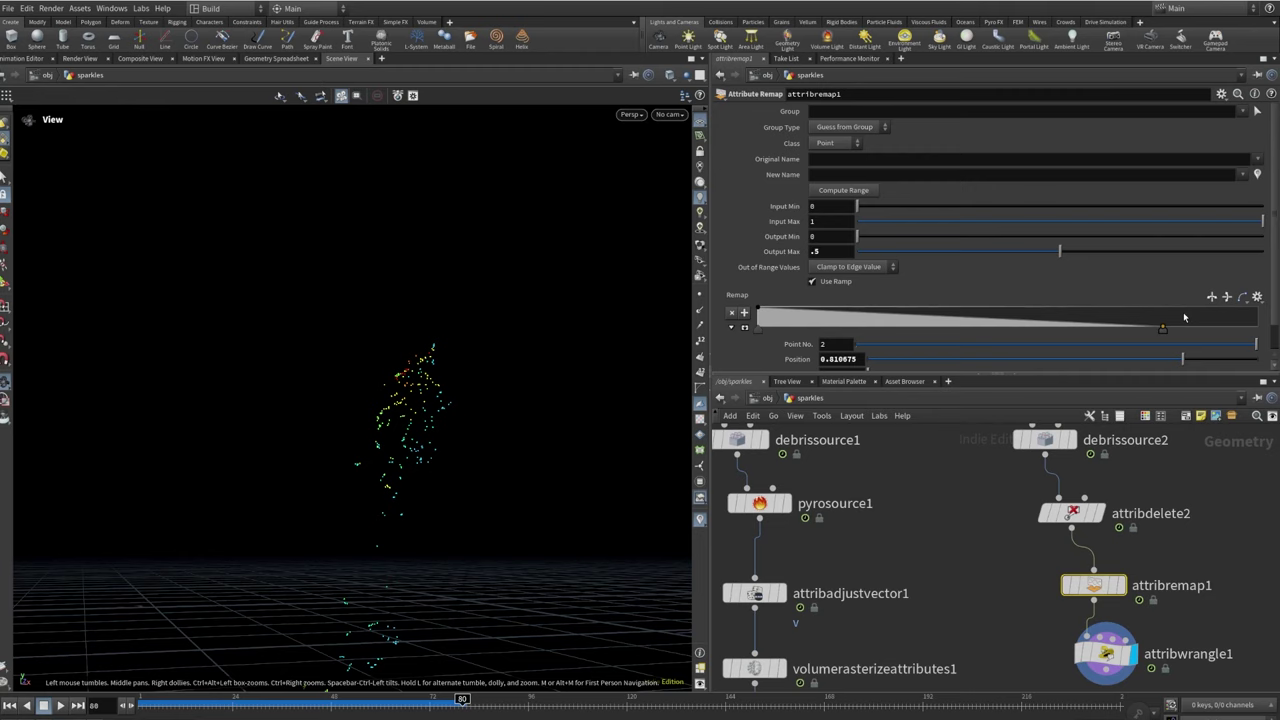
pyautogui.moveTo(1165, 332); pyautogui.dragTo(1077, 328)
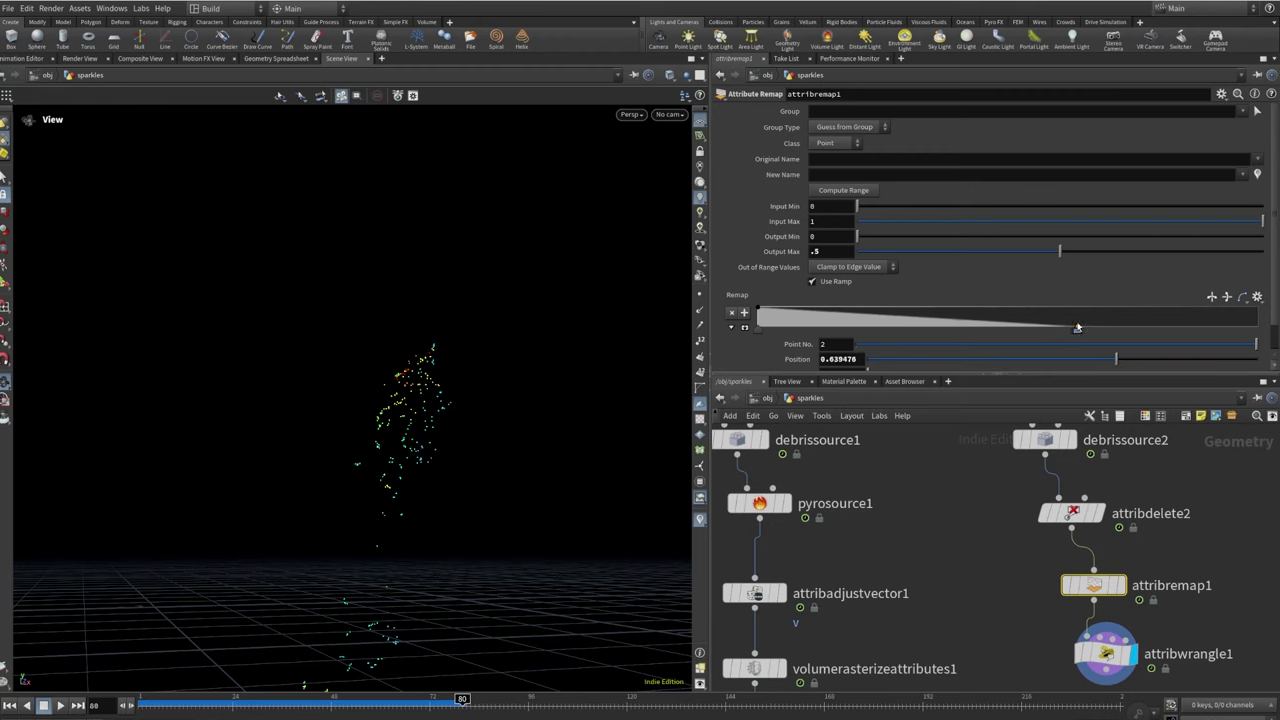
# Play back the wrangled debris points and compare them with the attribremap1 output at frame 67
pyautogui.click(60, 706)
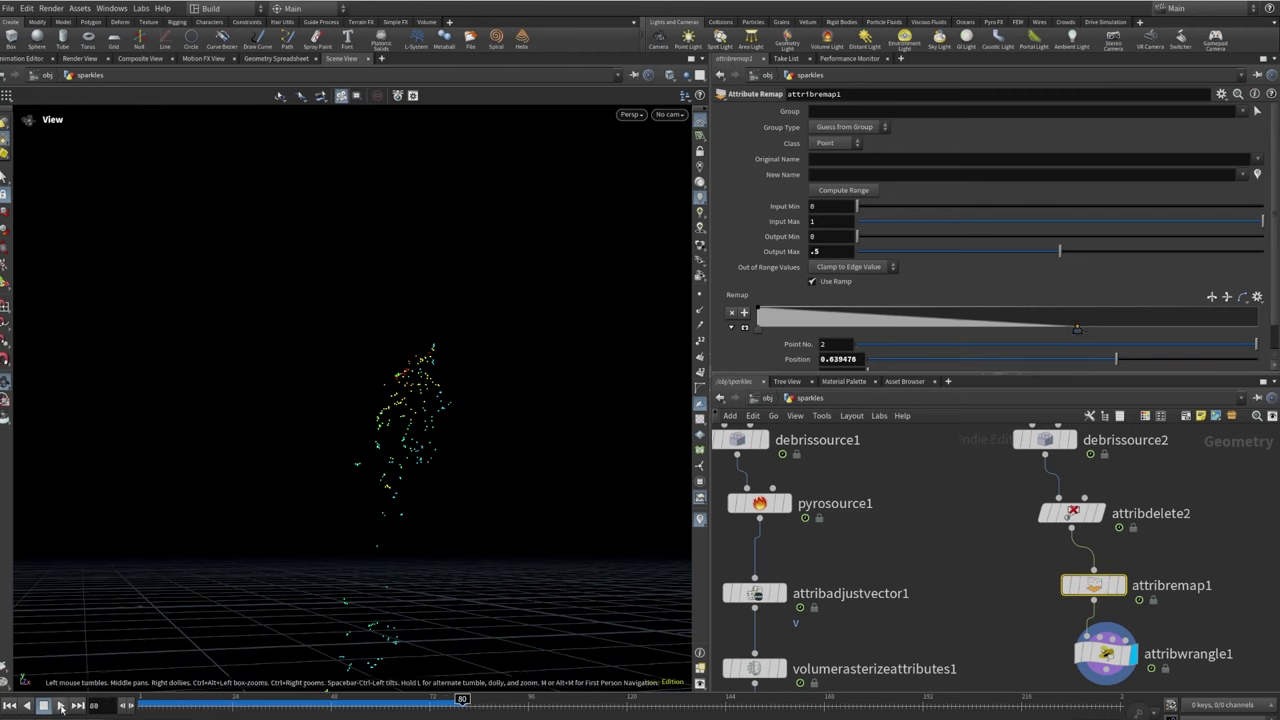
pyautogui.click(43, 706)
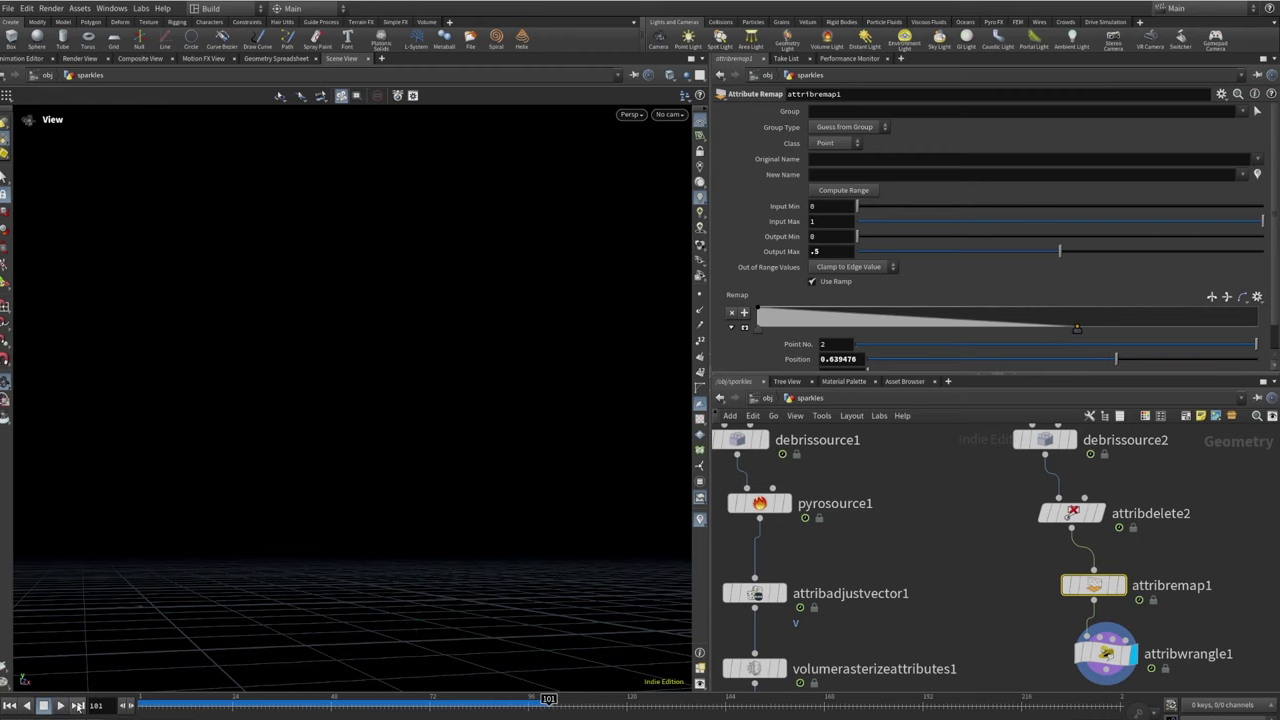
pyautogui.moveTo(548, 699); pyautogui.dragTo(310, 700)
pyautogui.click(60, 706)
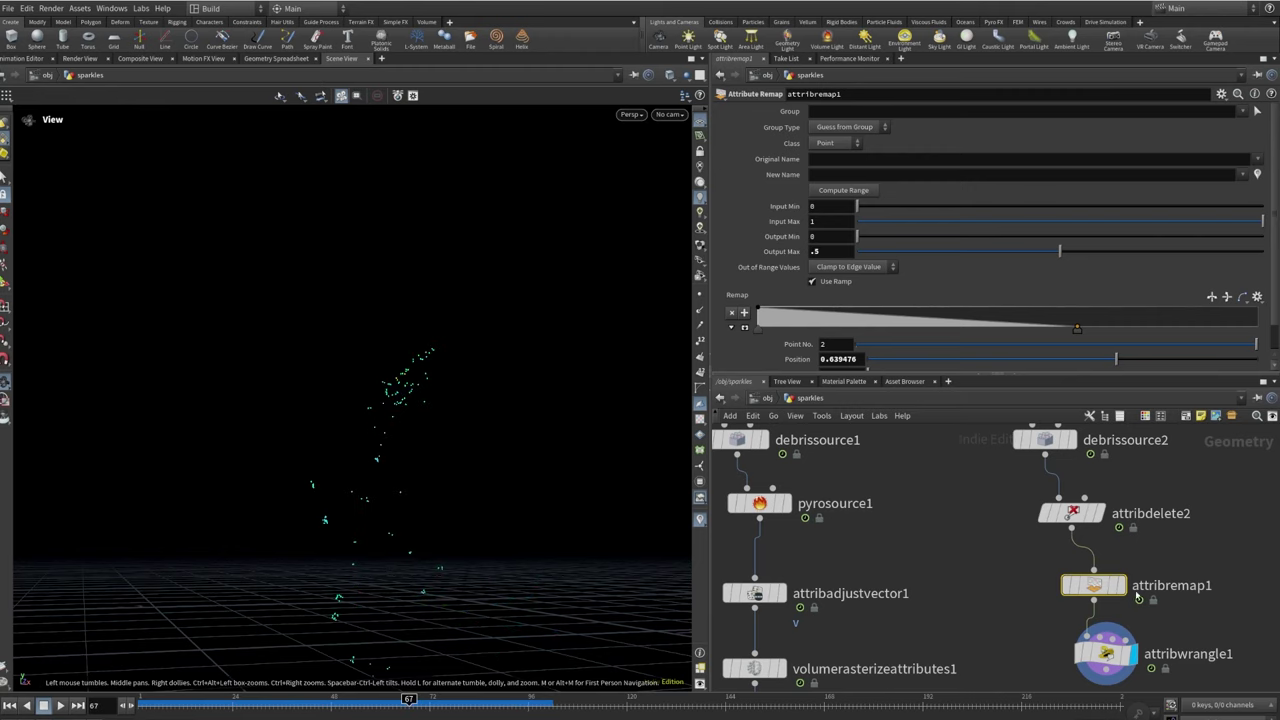
pyautogui.click(1124, 587)
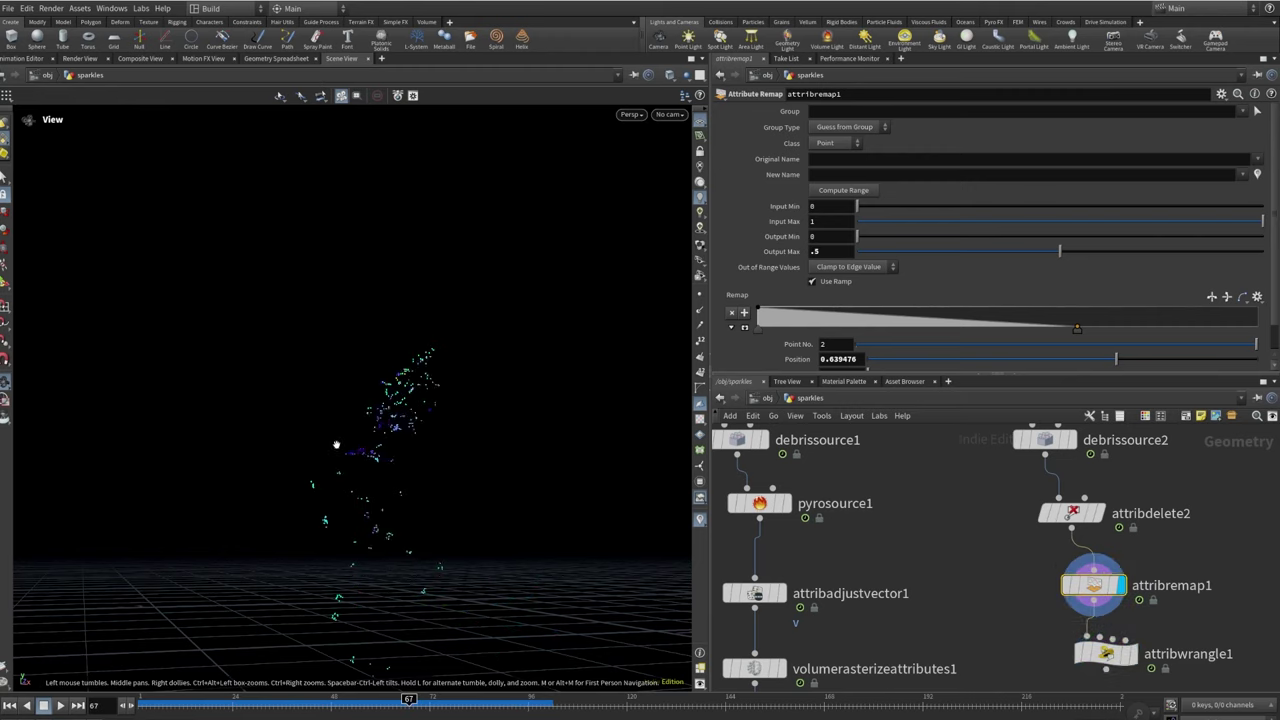
pyautogui.moveTo(334, 443); pyautogui.dragTo(337, 475)
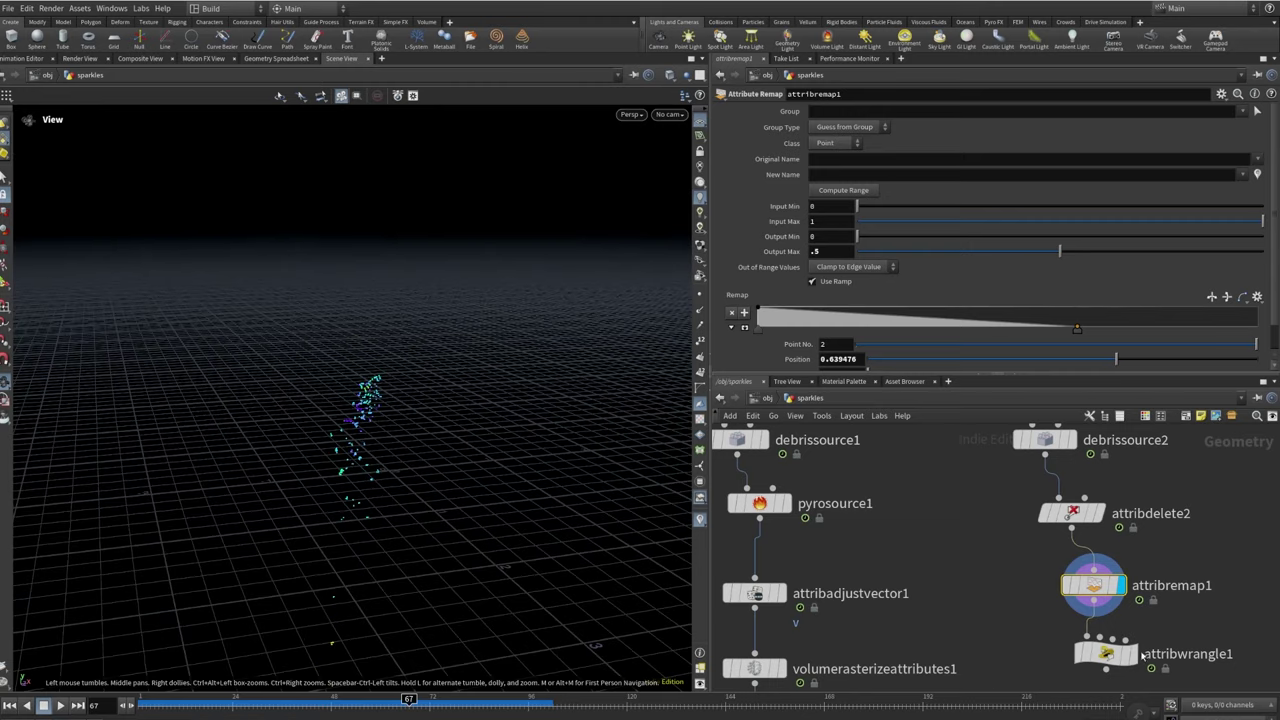
pyautogui.click(1133, 654)
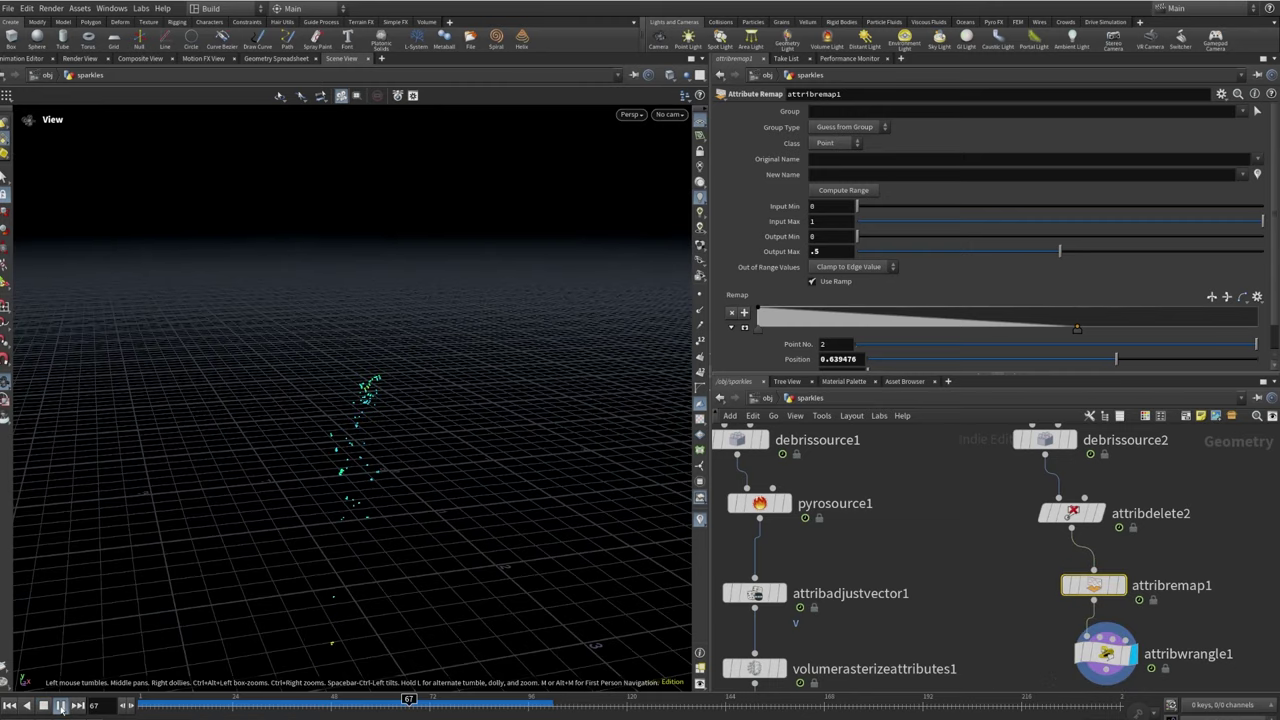
# Compare the playback of attribwrangle1 with that of attribremap1, leaving attribwrangle1 displayed at frame 1
pyautogui.click(60, 706)
pyautogui.click(60, 706)
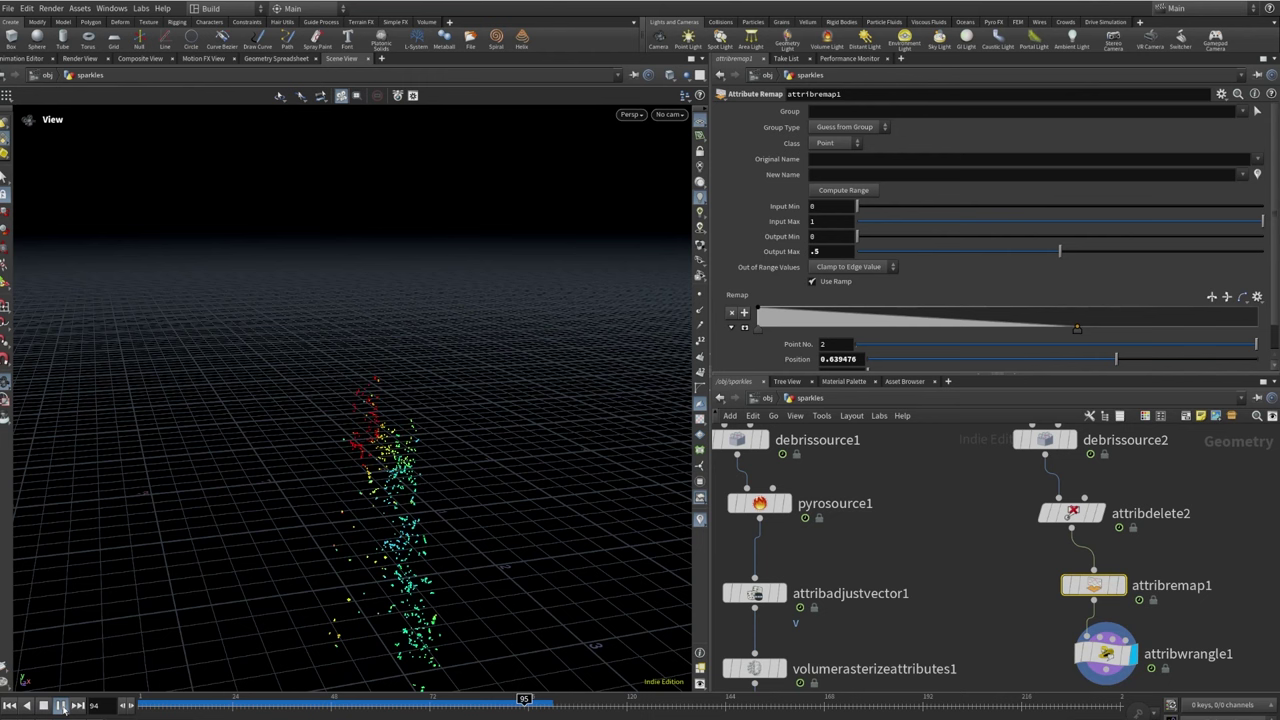
pyautogui.moveTo(400, 698)
pyautogui.mouseDown()
pyautogui.moveTo(426, 698)
pyautogui.moveTo(329, 698)
pyautogui.moveTo(375, 698)
pyautogui.mouseUp()
pyautogui.moveTo(1123, 597)
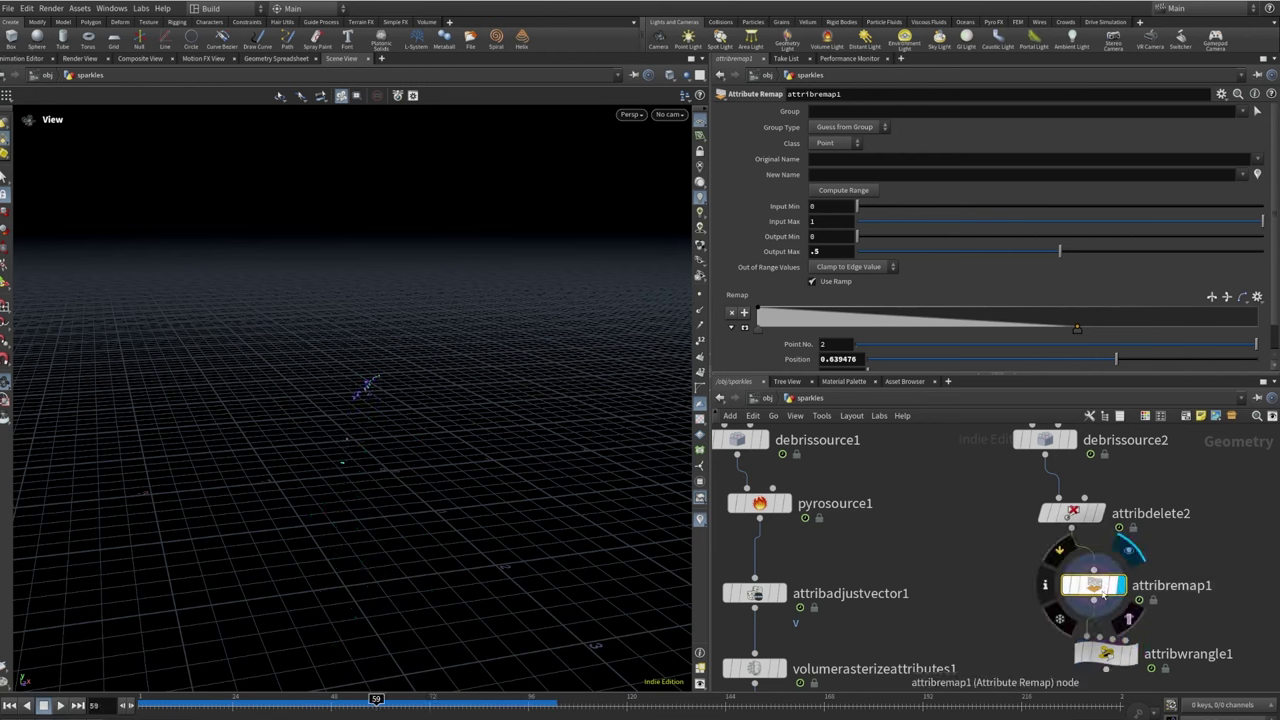
pyautogui.click(1129, 550)
pyautogui.click(60, 706)
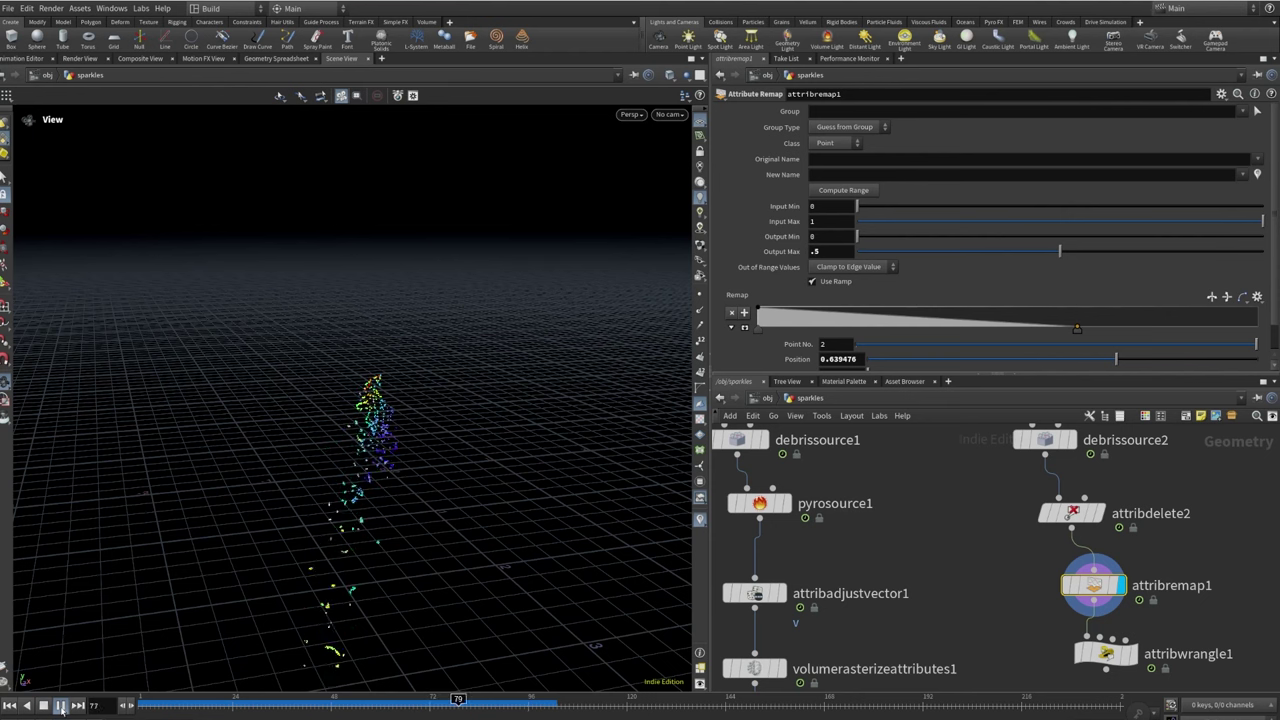
pyautogui.click(60, 706)
pyautogui.click(347, 698)
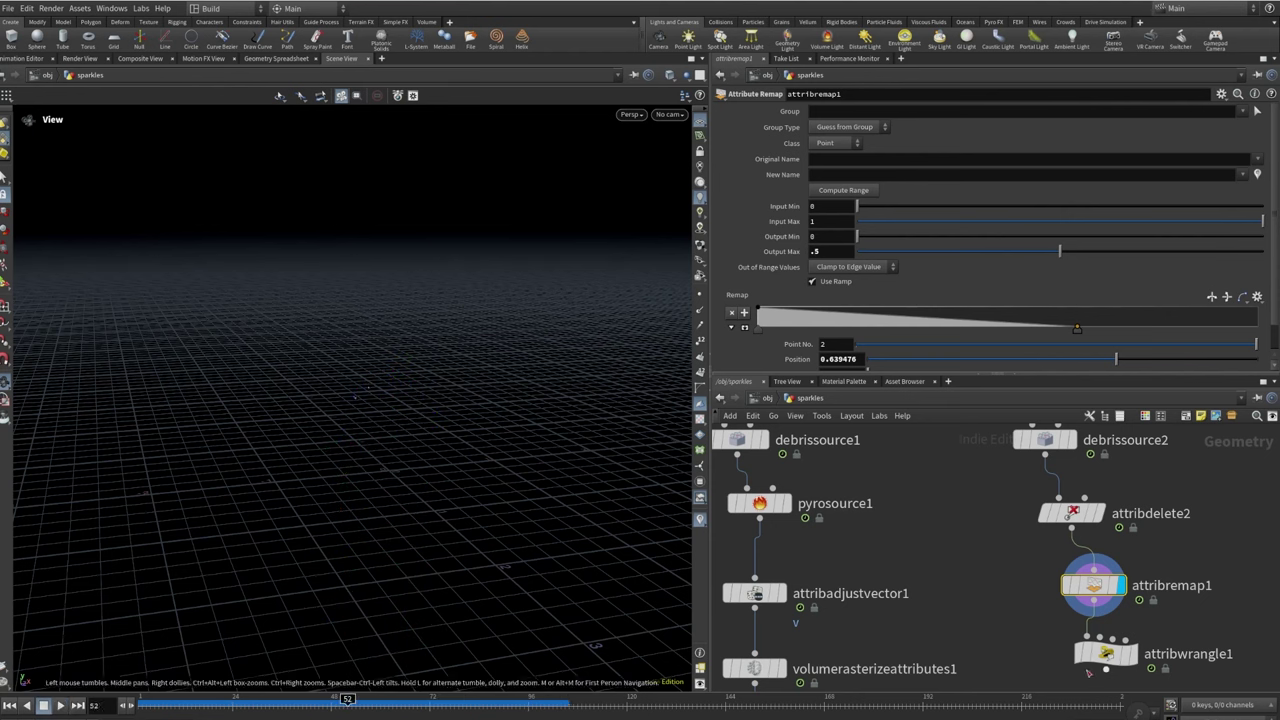
pyautogui.click(1105, 653)
pyautogui.click(60, 706)
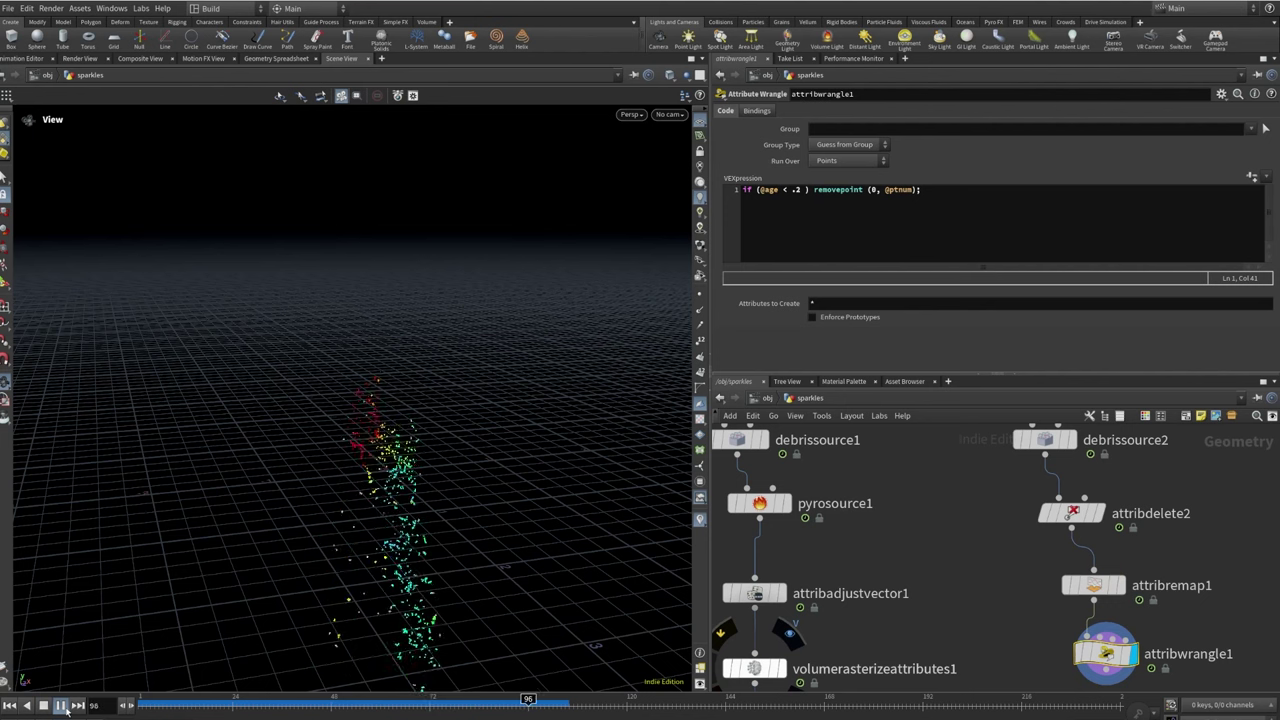
pyautogui.click(9, 705)
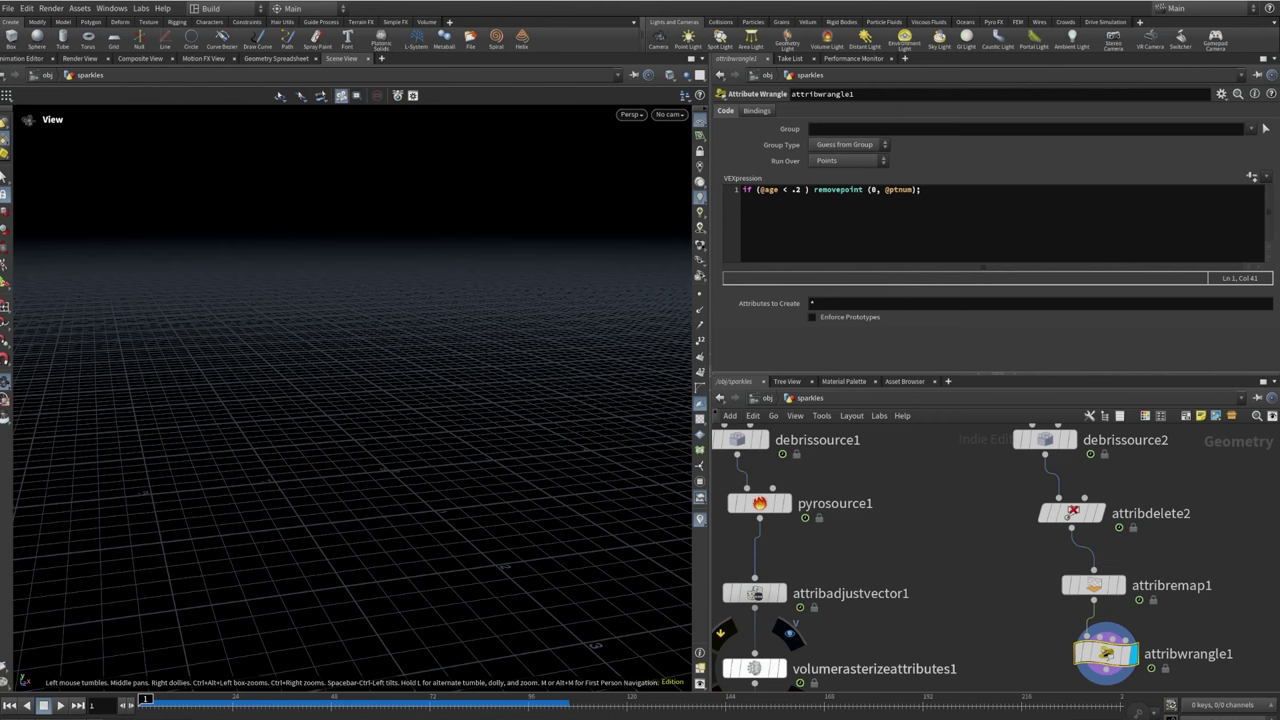
# Add a Transform node after attribwrangle1
pyautogui.scroll(-5, 992, 536)
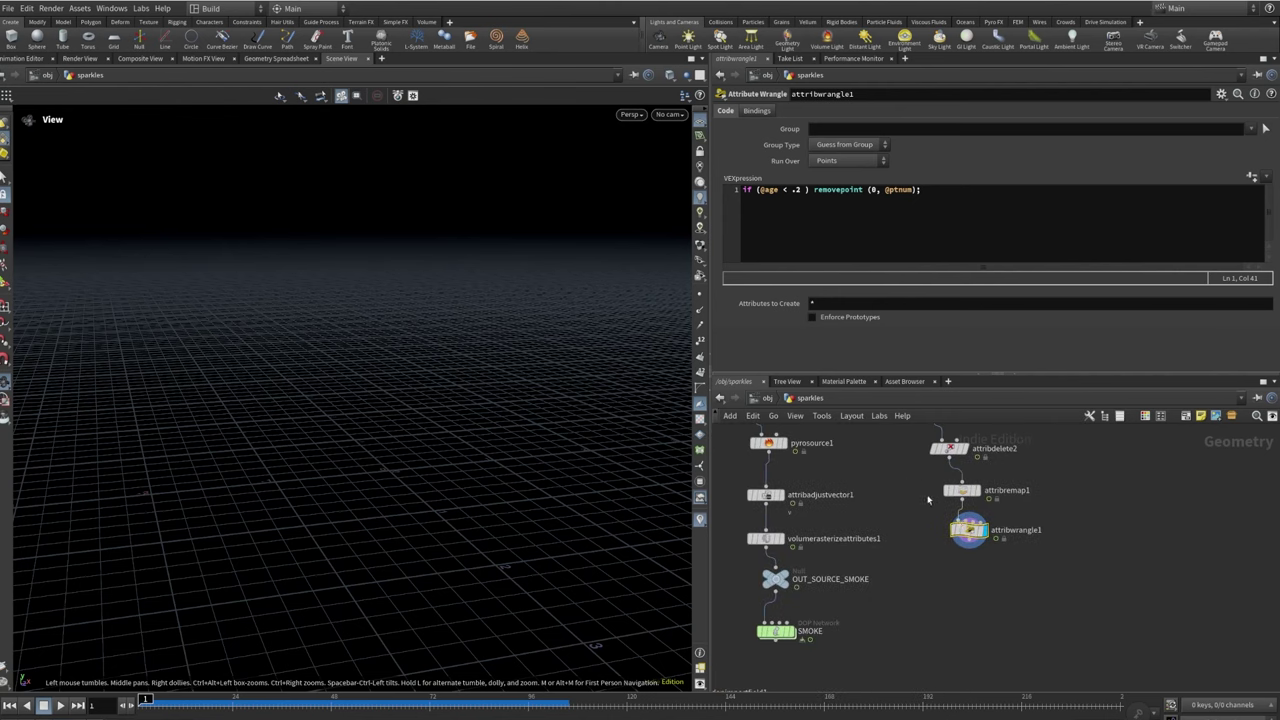
pyautogui.scroll(8, 992, 536)
pyautogui.click(988, 567)
pyautogui.click(1008, 567)
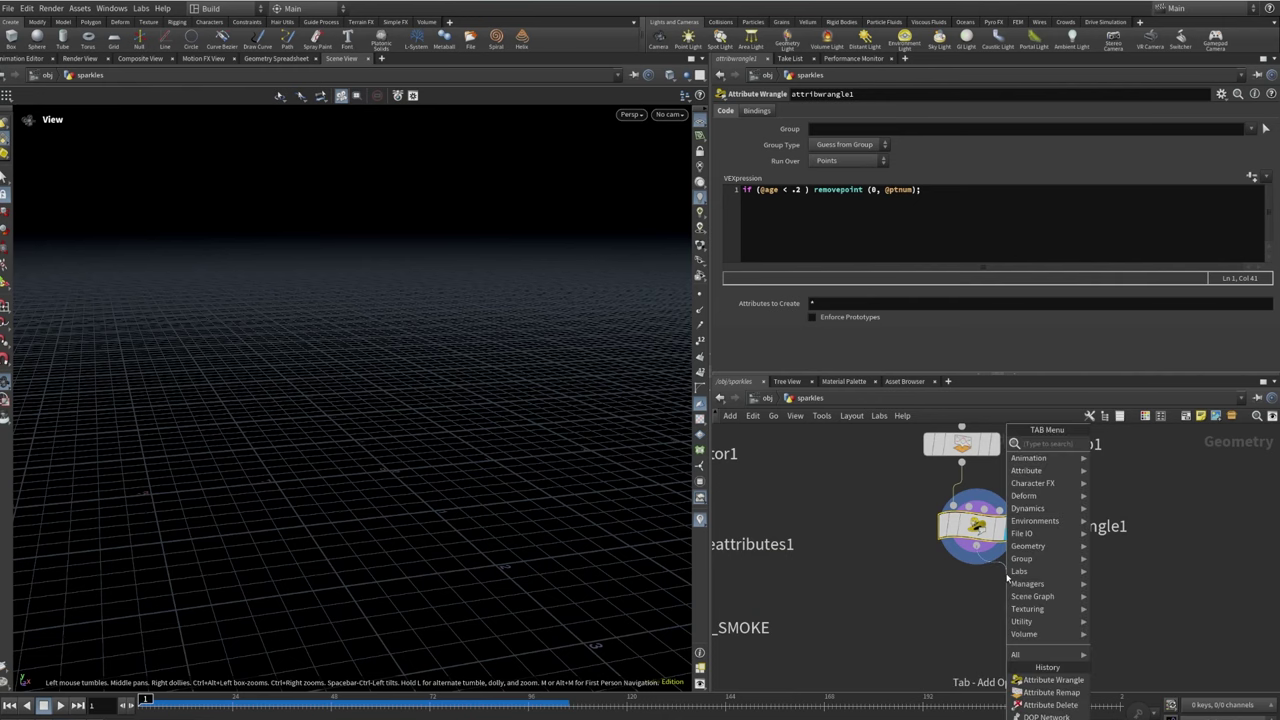
pyautogui.write('trans')
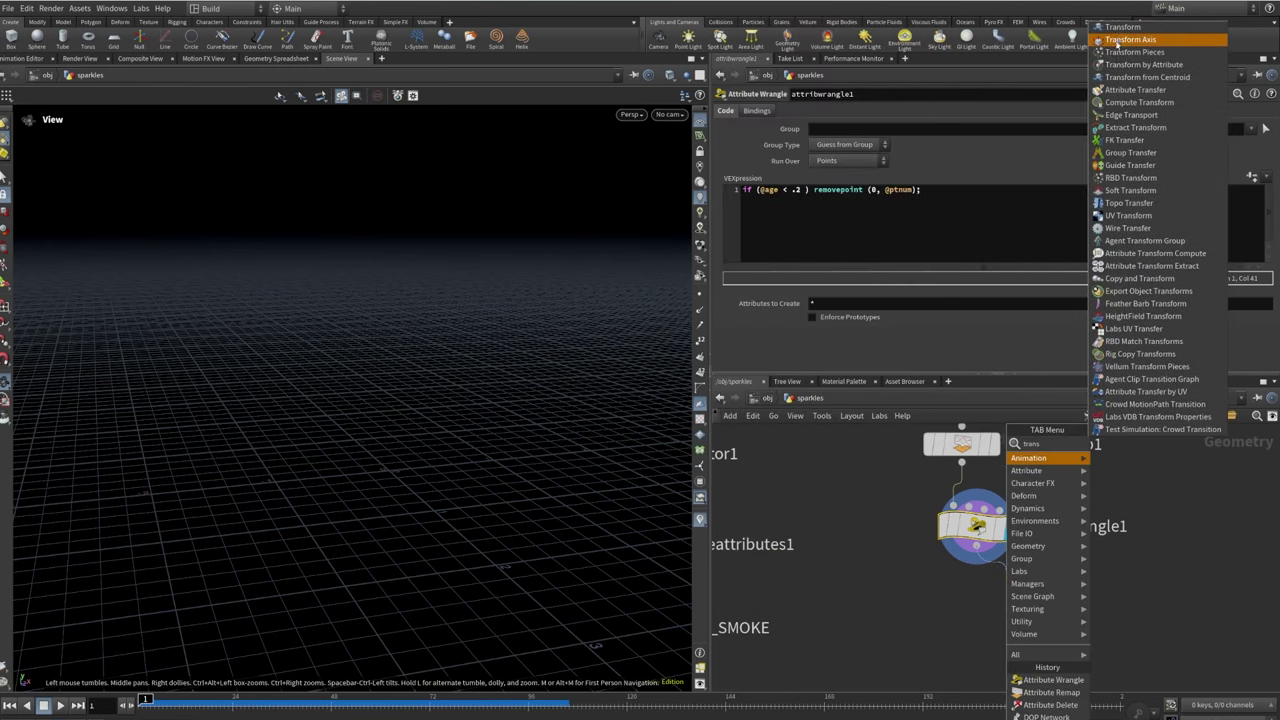
pyautogui.press('Return')
pyautogui.scroll(-5, 1048, 590)
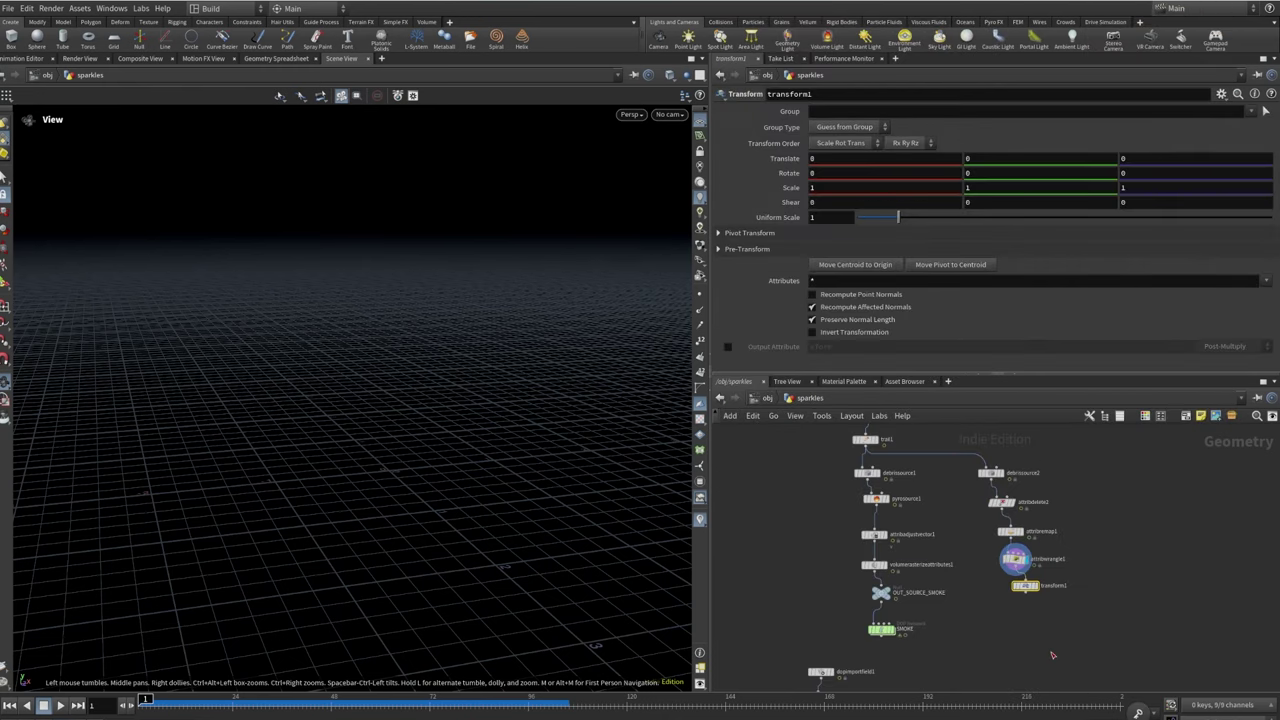
# Duplicate the transform6 node that follows the smoke cache and place the copy near attribwrangle1
pyautogui.moveTo(967, 566); pyautogui.dragTo(1015, 581, button='middle')
pyautogui.moveTo(999, 645); pyautogui.dragTo(954, 396, button='middle')
pyautogui.click(866, 588)
pyautogui.scroll(-4, 868, 600)
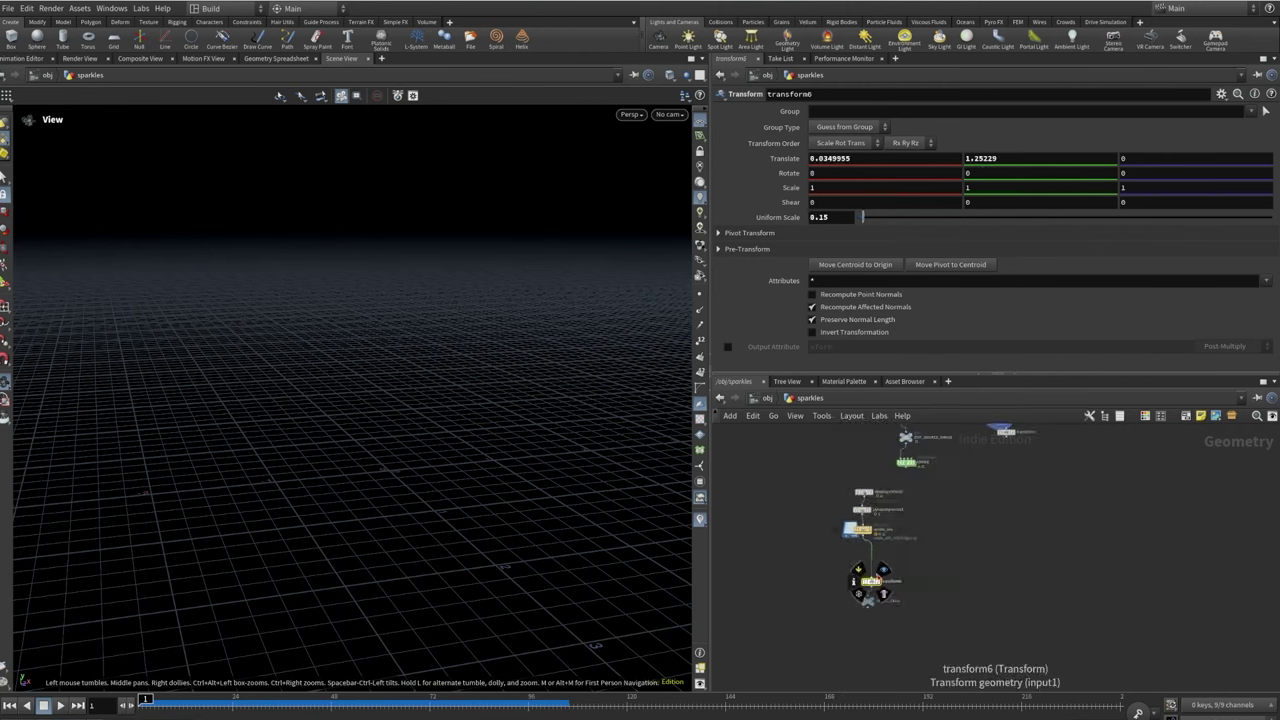
pyautogui.keyDown('alt'); pyautogui.moveTo(866, 652); pyautogui.dragTo(996, 492); pyautogui.keyUp('alt')
pyautogui.scroll(3, 1005, 480)
# Wire attribwrangle1 into transform7 and delete transform1, aligning transform7 beneath the wrangle
pyautogui.click(1016, 450)
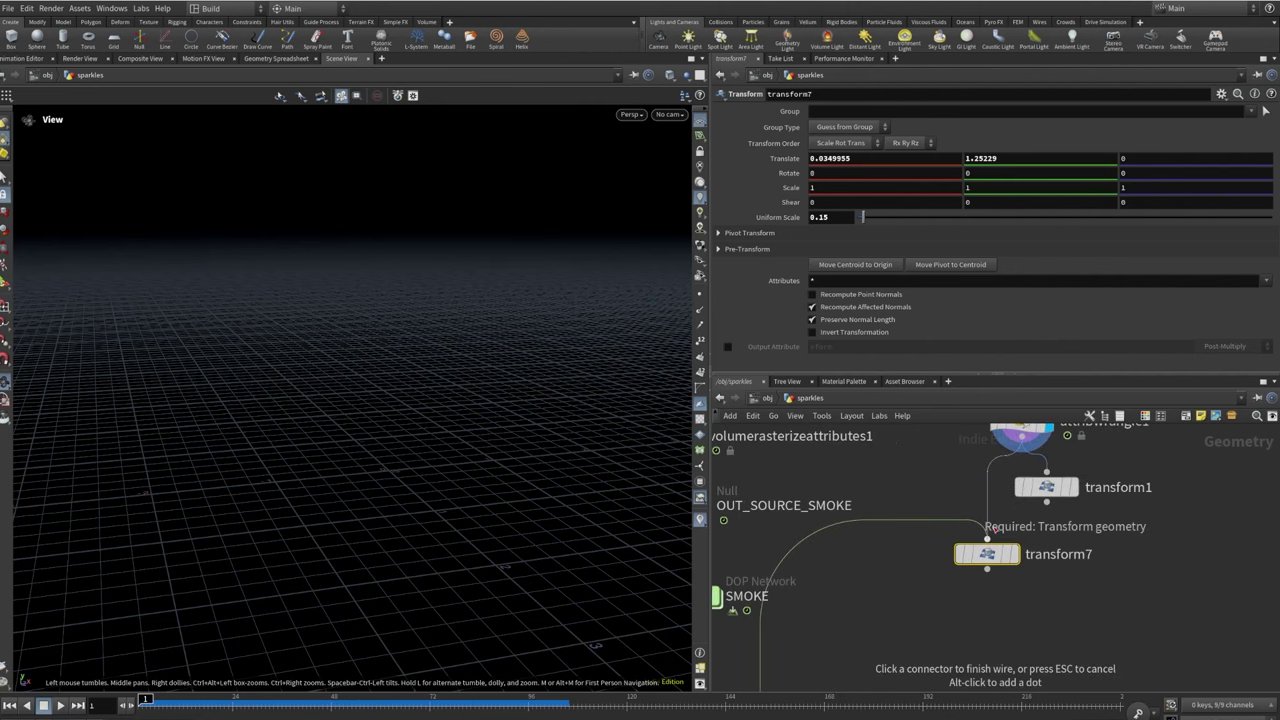
pyautogui.click(987, 540)
pyautogui.click(1046, 487)
pyautogui.press('Delete')
pyautogui.moveTo(1000, 556); pyautogui.dragTo(1030, 548)
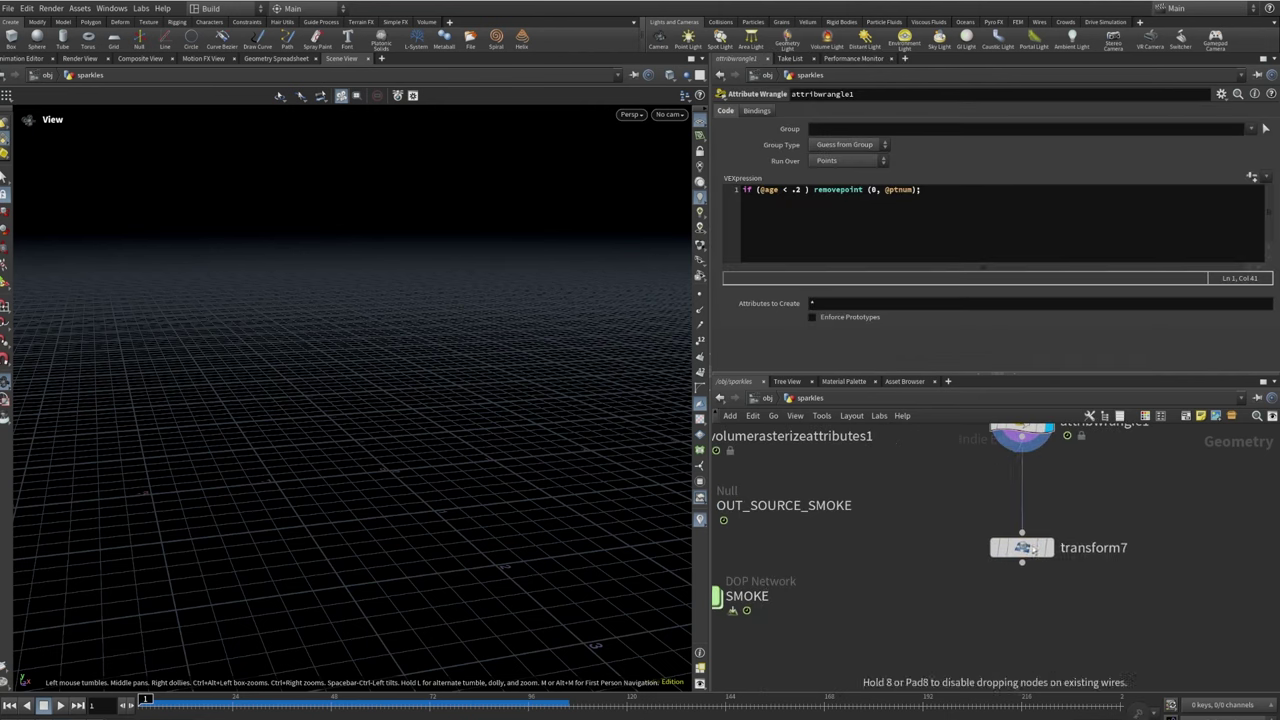
# Examine popnet's BEATINGHEART collision object, source_first_input birth settings and popadvectbyvolumes1 parameters, and return to the sparkles network
pyautogui.click(1055, 514)
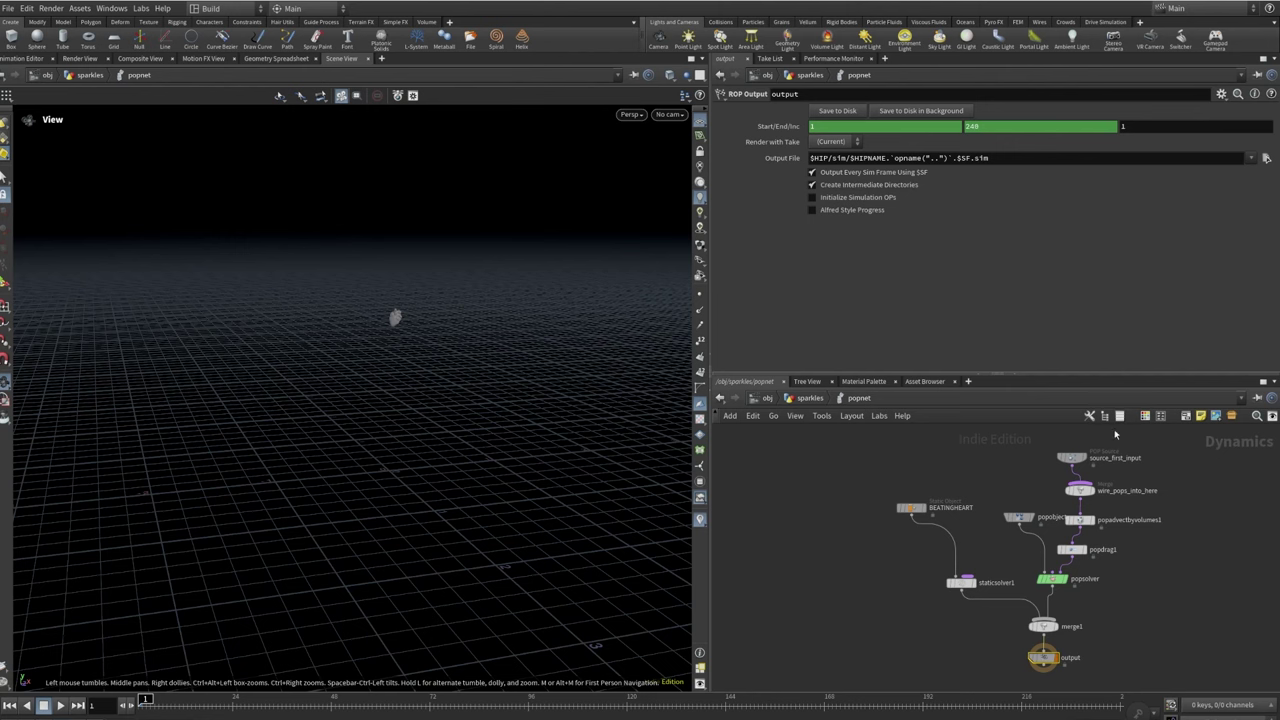
pyautogui.moveTo(1138, 502); pyautogui.dragTo(1094, 520, button='middle')
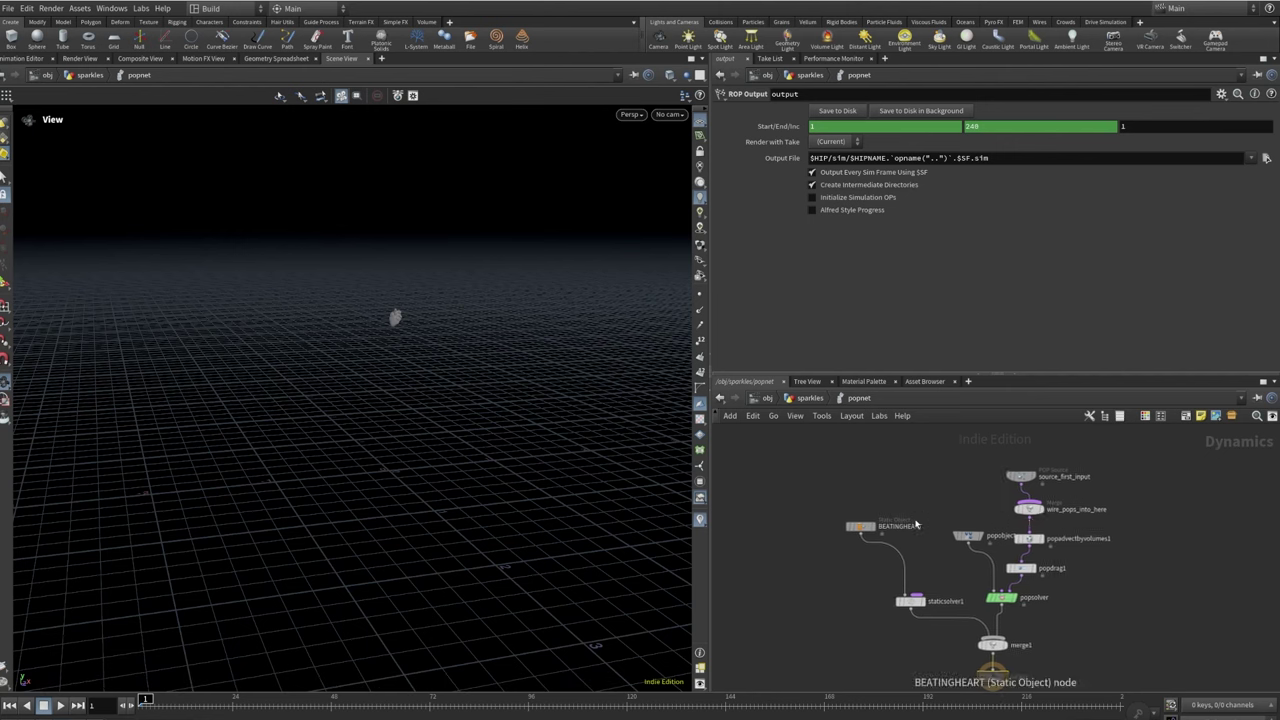
pyautogui.scroll(3, 923, 517)
pyautogui.click(812, 540)
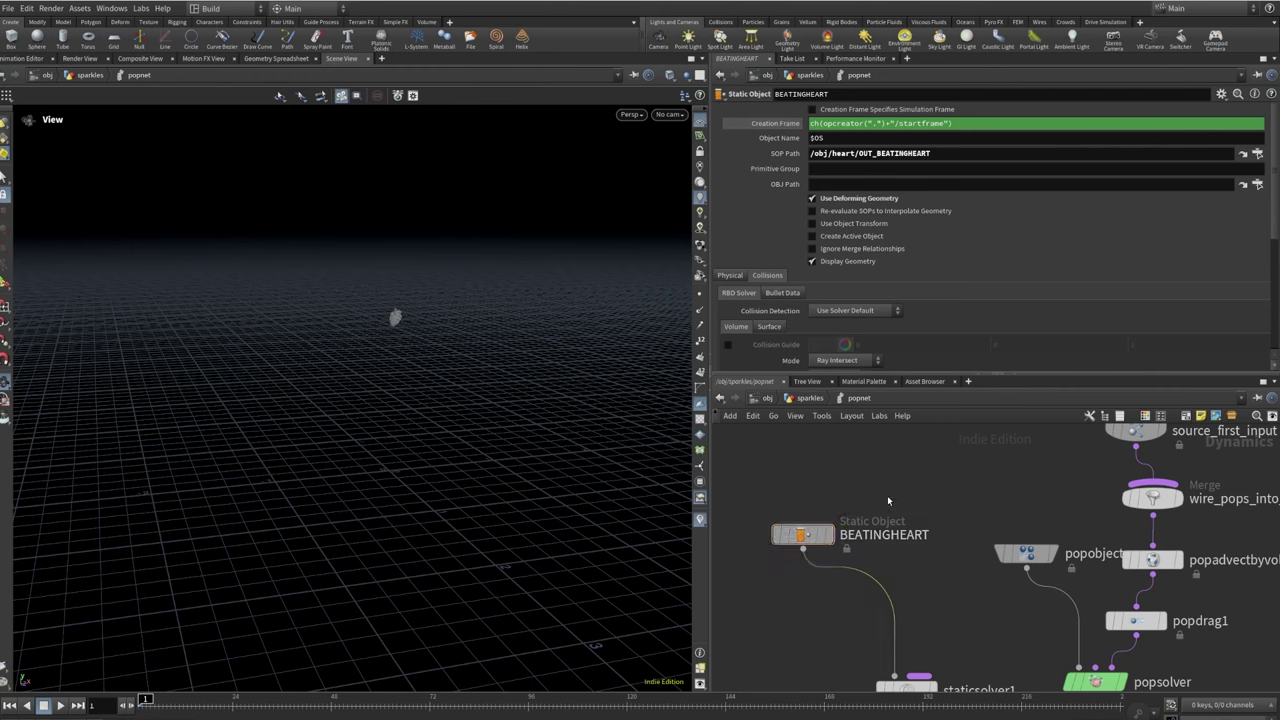
pyautogui.scroll(-2, 888, 501)
pyautogui.scroll(3, 1030, 470)
pyautogui.click(1033, 467)
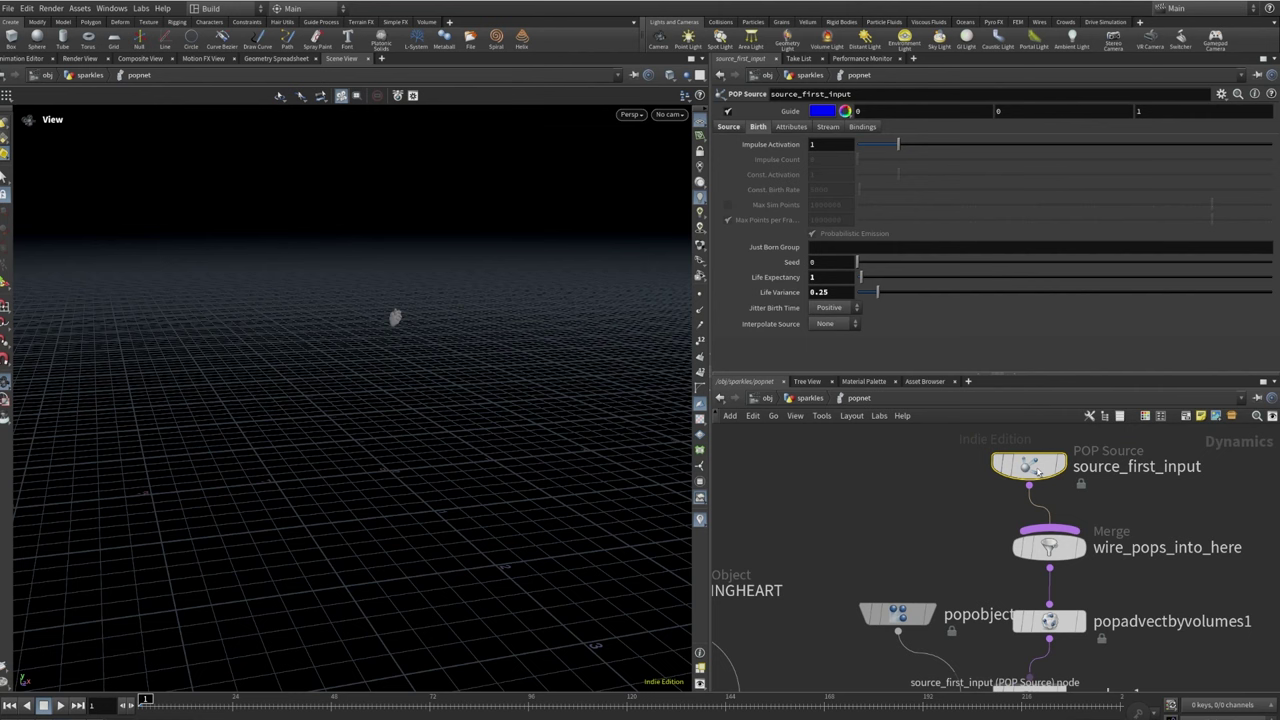
pyautogui.scroll(-3, 1075, 560)
pyautogui.scroll(2, 1090, 596)
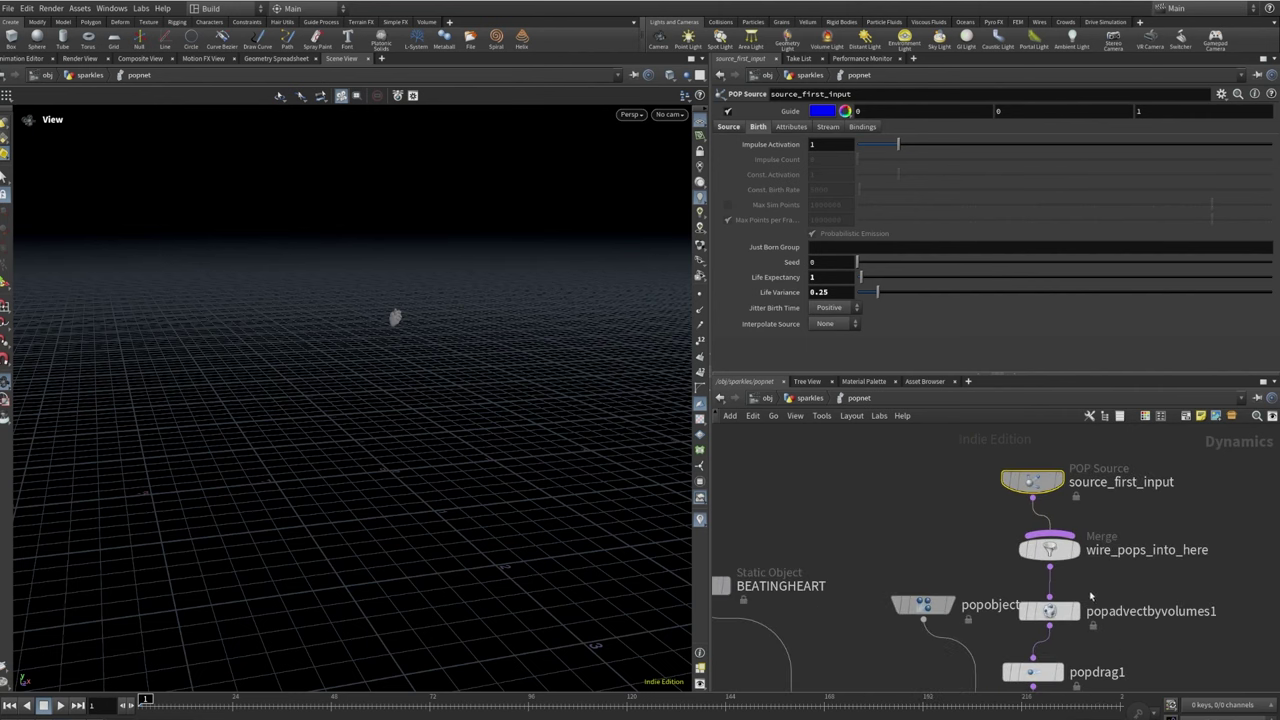
pyautogui.moveTo(1090, 596); pyautogui.dragTo(974, 567, button='middle')
pyautogui.click(1027, 540)
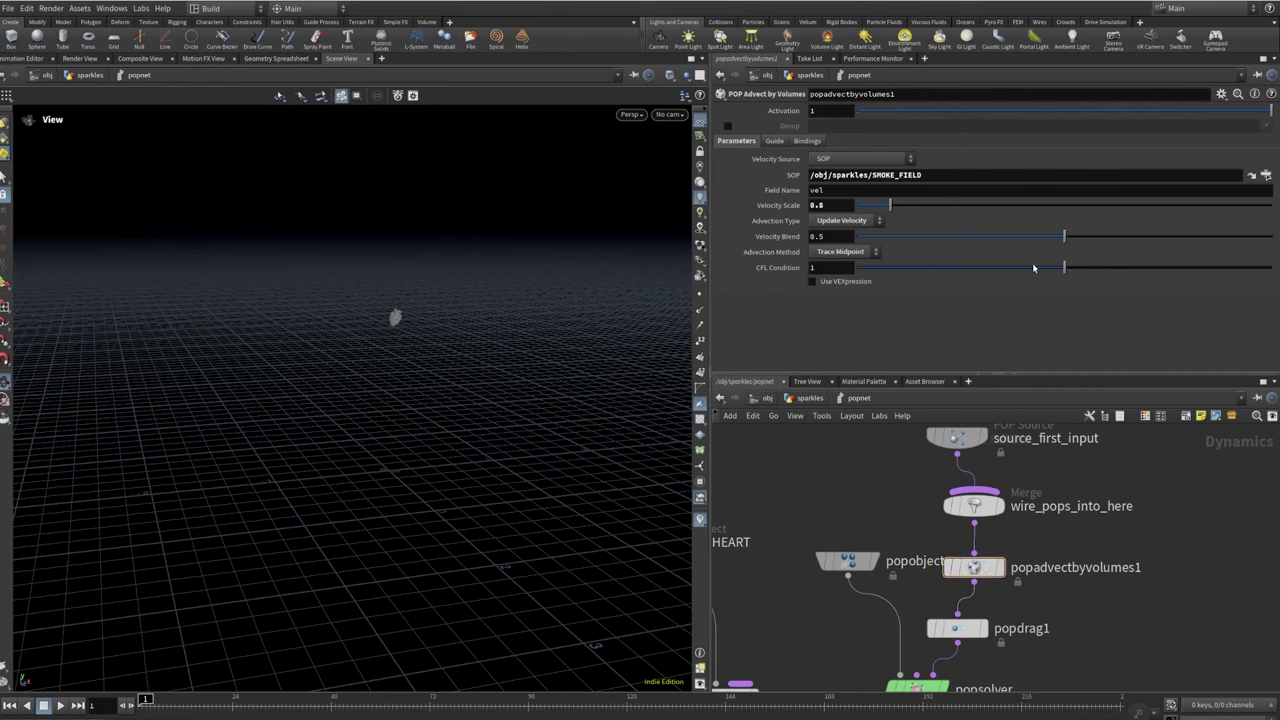
pyautogui.press('u')
pyautogui.scroll(-5, 1057, 558)
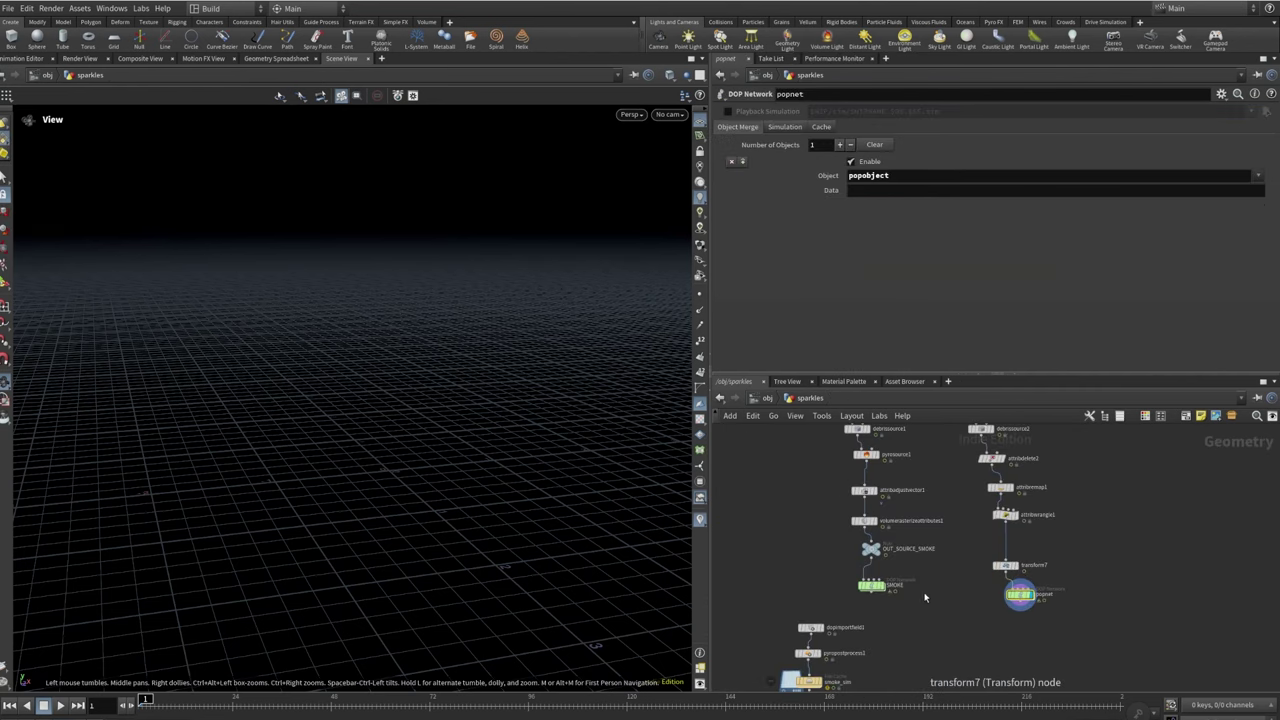
# Inside popnet, examine the velocity field path and Velocity Scale of popadvectbyvolumes1 and the Air Resistance of popdrag1
pyautogui.moveTo(931, 659); pyautogui.dragTo(931, 545, button='middle')
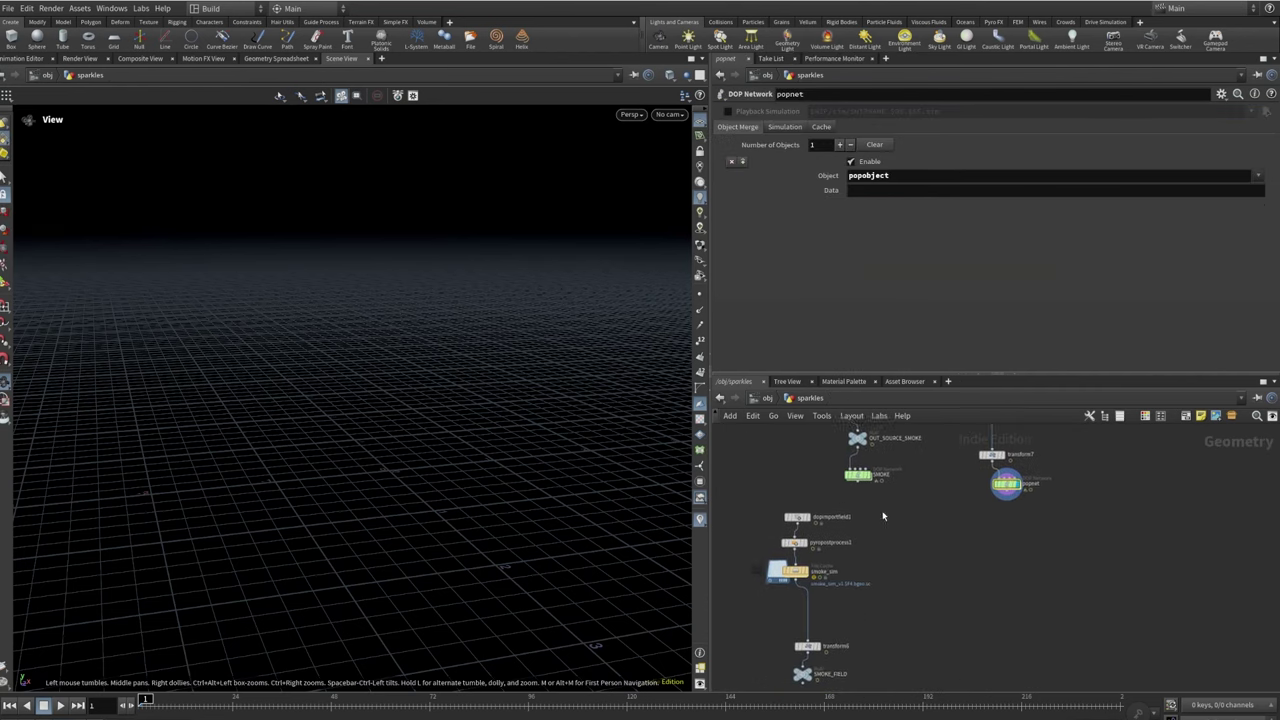
pyautogui.doubleClick(1012, 488)
pyautogui.moveTo(928, 175); pyautogui.dragTo(810, 175)
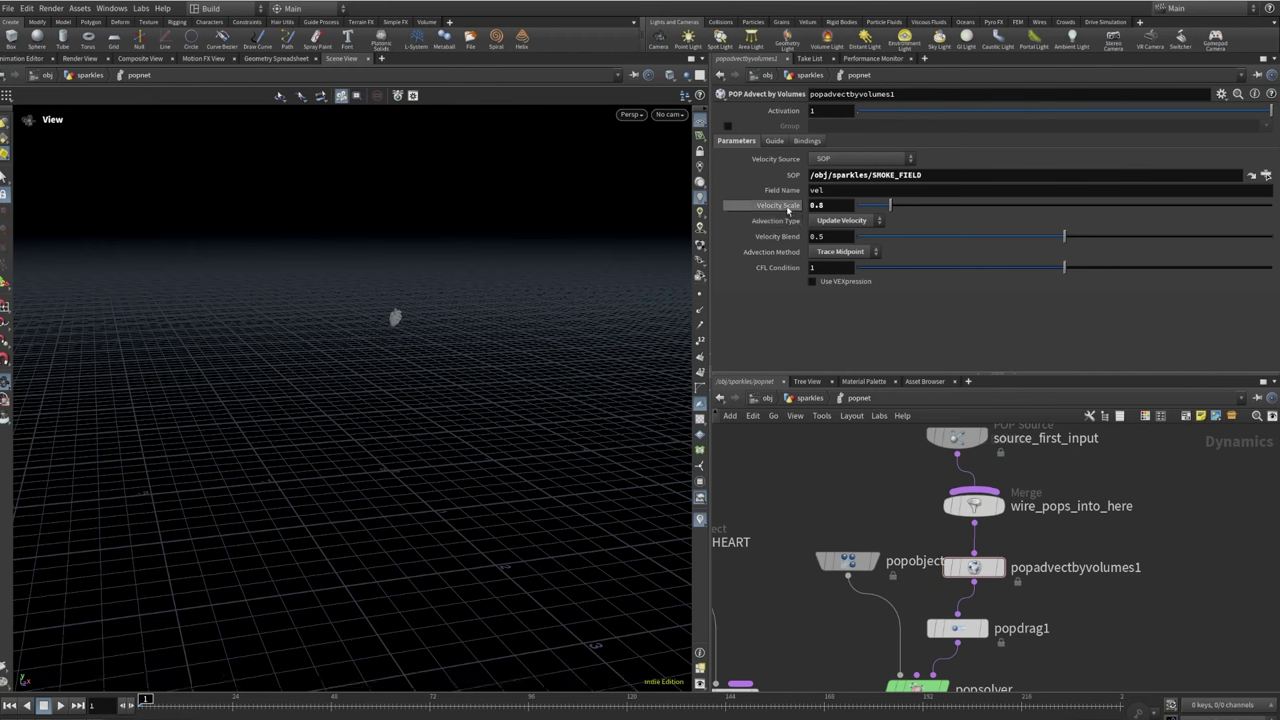
pyautogui.click(778, 205)
pyautogui.moveTo(960, 640); pyautogui.dragTo(966, 540, button='middle')
pyautogui.click(968, 536)
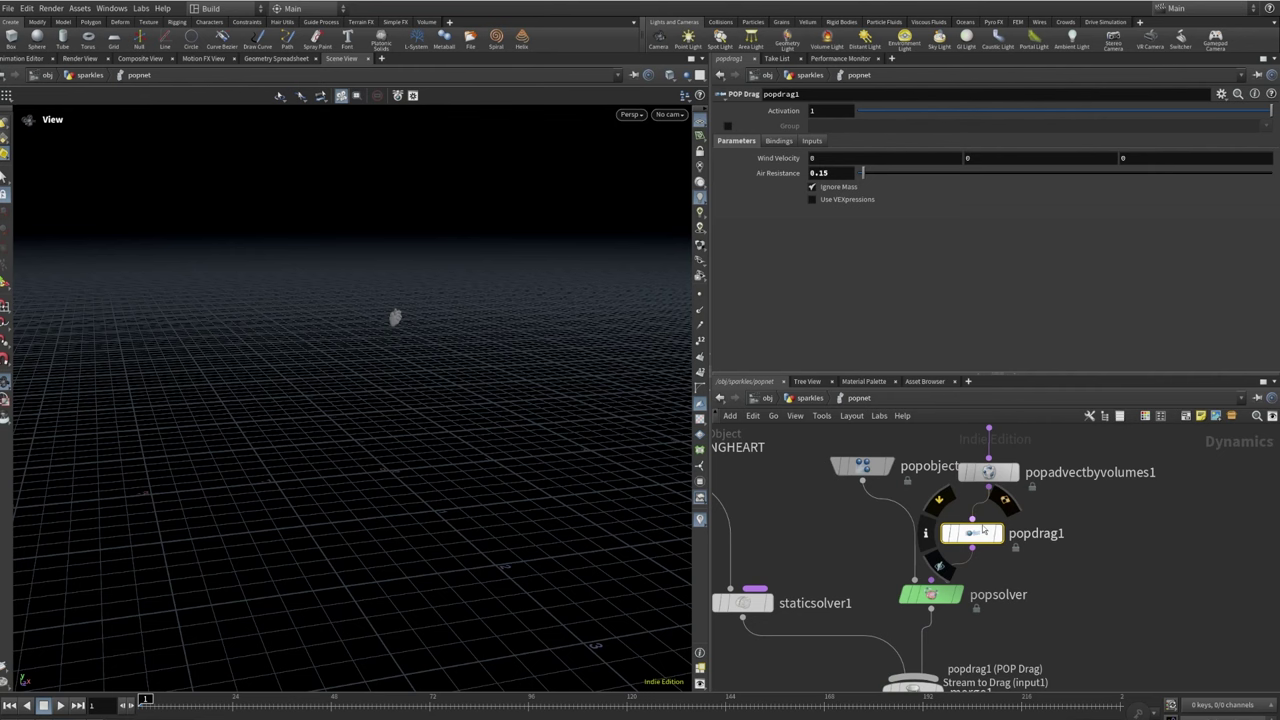
pyautogui.scroll(-3, 968, 540)
pyautogui.moveTo(960, 620); pyautogui.dragTo(997, 500, button='middle')
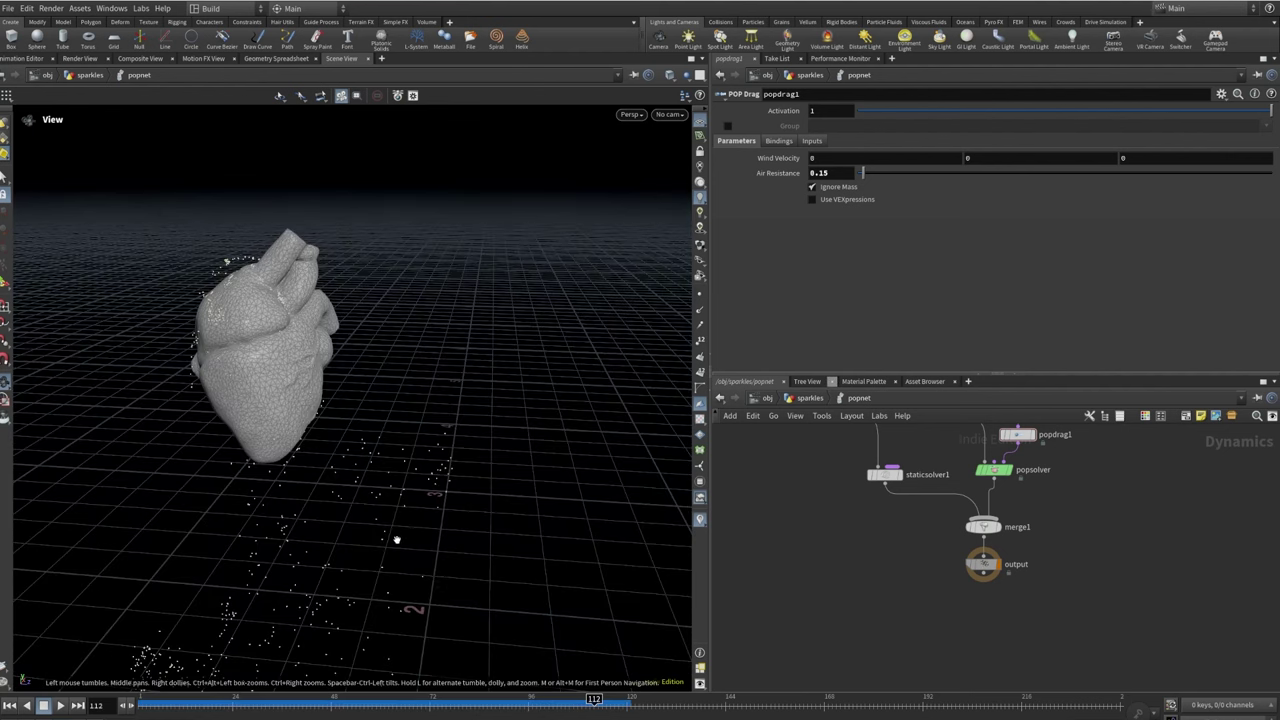
# Play and scrub the particle simulation around the heart, and return the timeline to frame 1
pyautogui.click(275, 708)
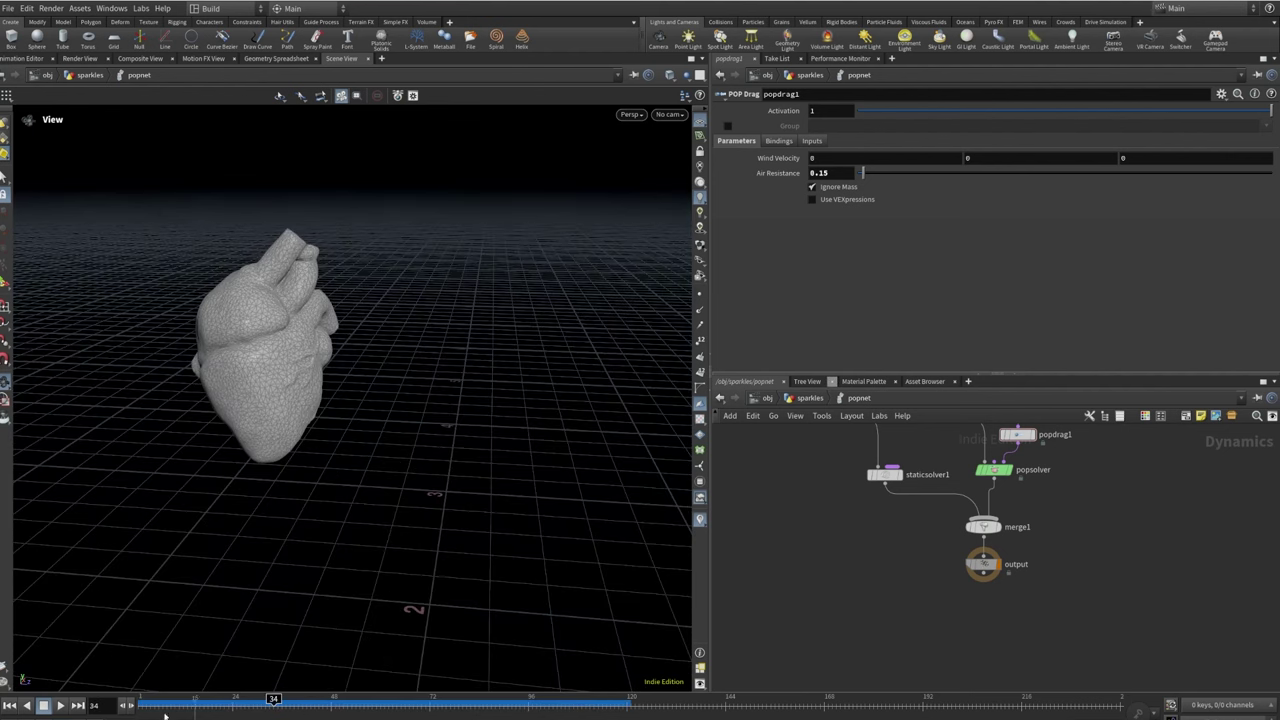
pyautogui.click(60, 705)
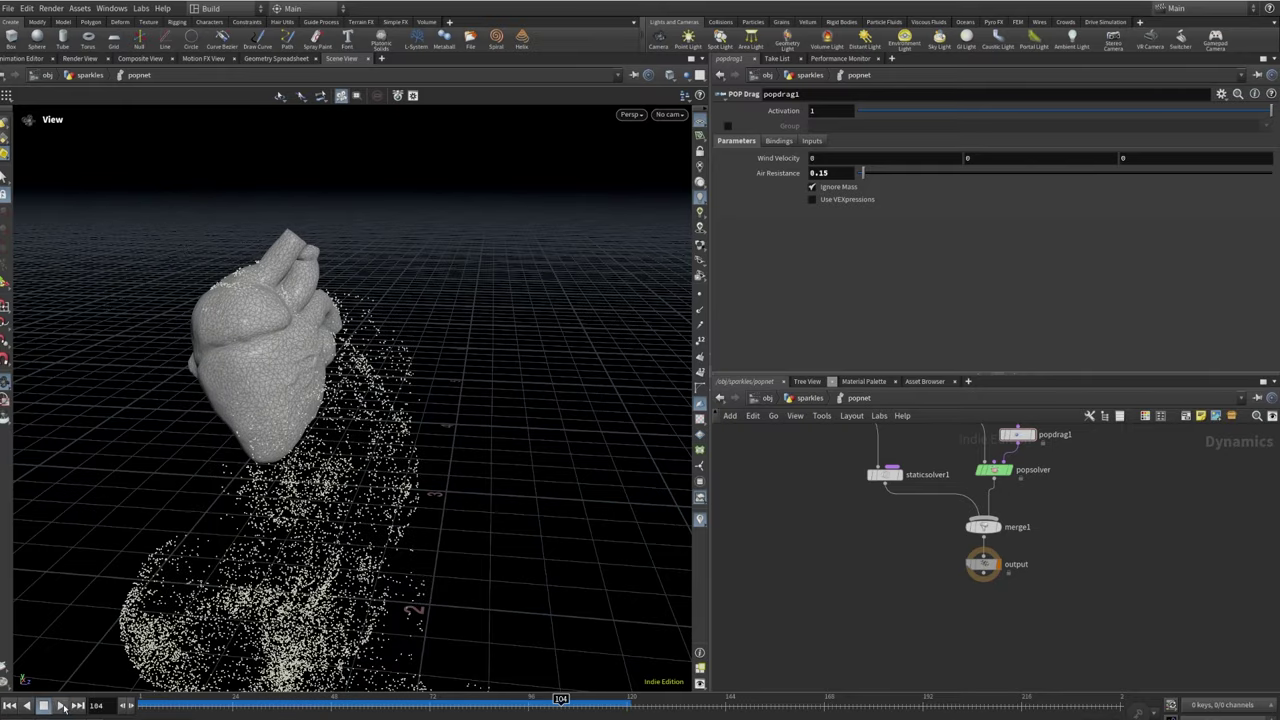
pyautogui.click(60, 705)
pyautogui.click(311, 705)
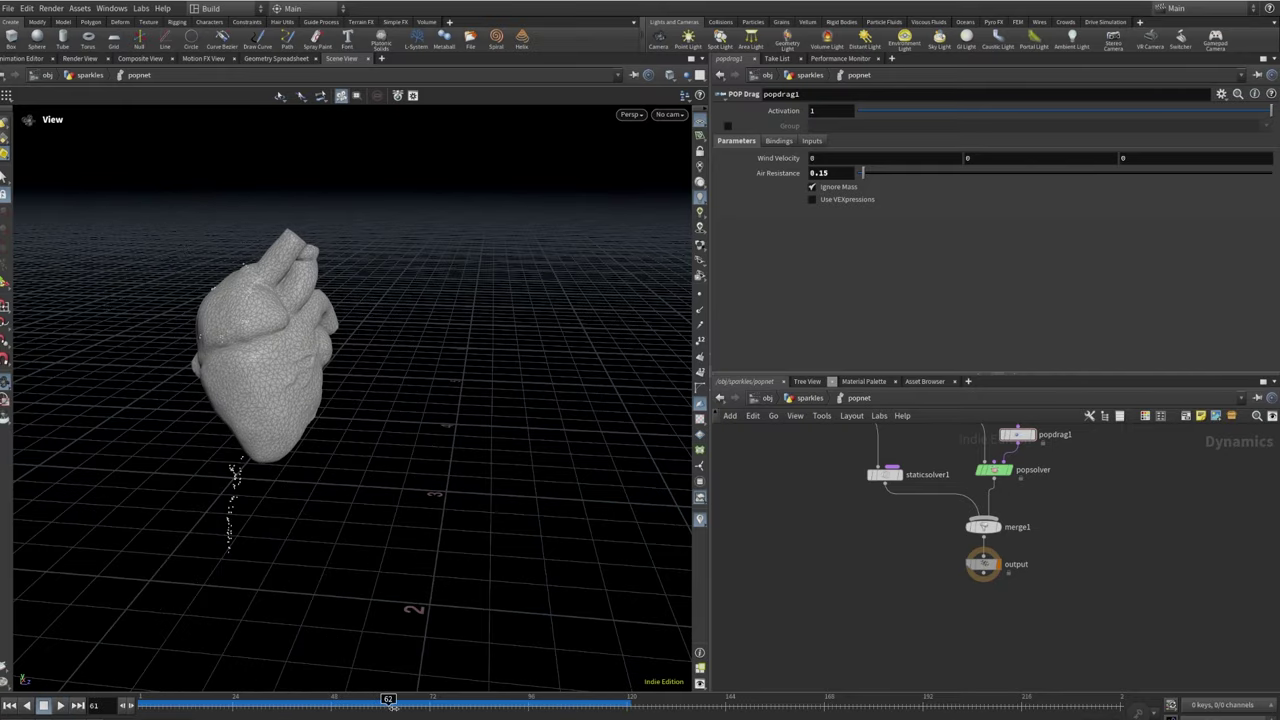
pyautogui.moveTo(519, 700); pyautogui.dragTo(145, 702)
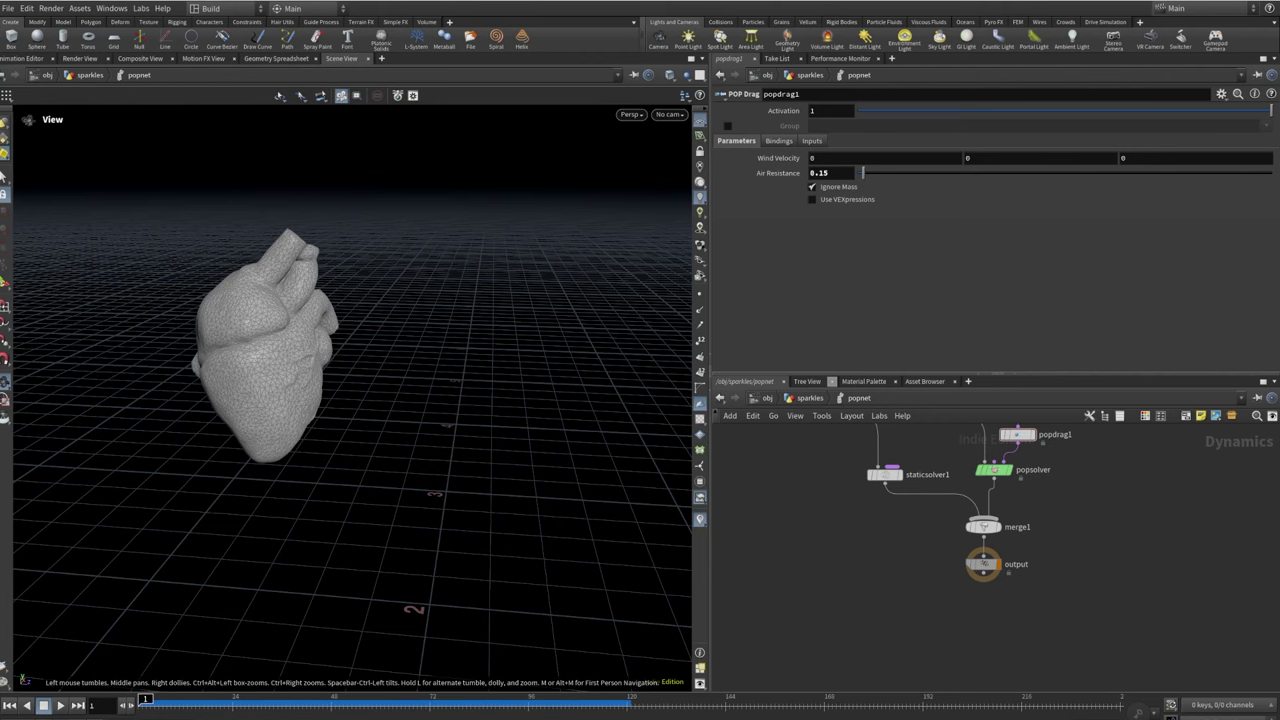
# Return to the sparkles network and view the popnet particles at frame 83
pyautogui.scroll(5, 1015, 516)
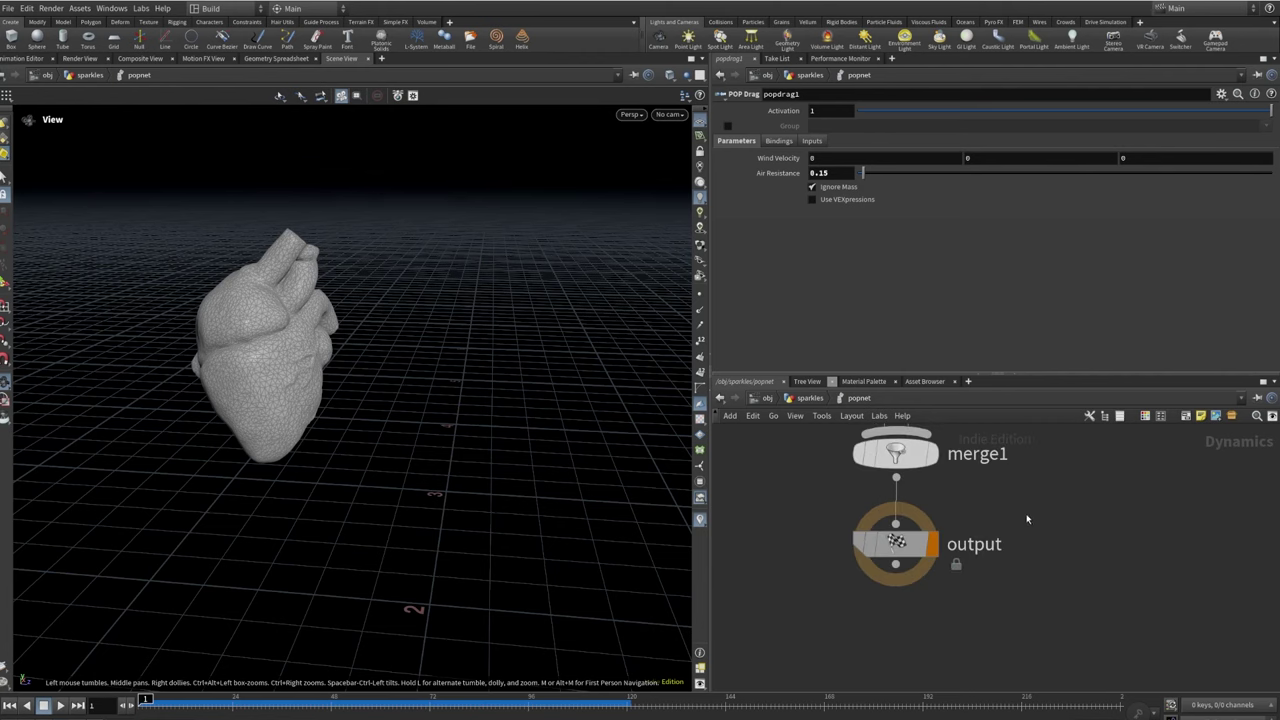
pyautogui.scroll(-5, 1026, 518)
pyautogui.press('u')
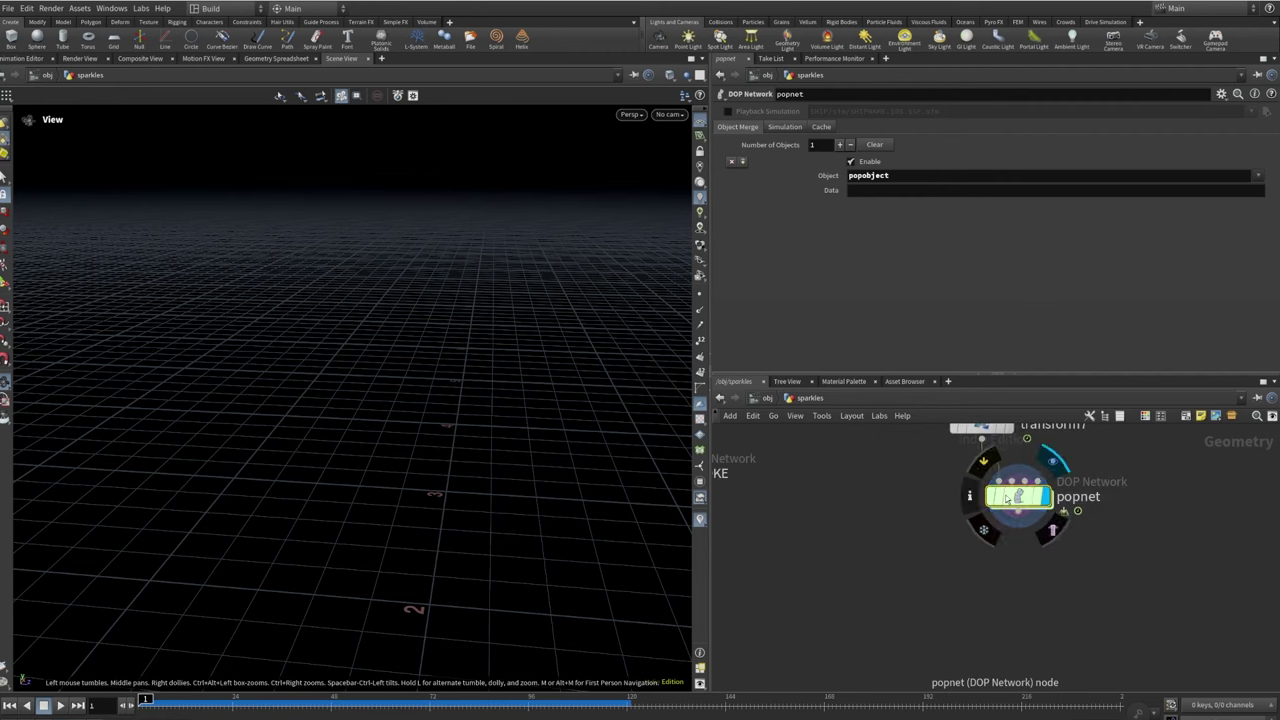
pyautogui.press('Escape')
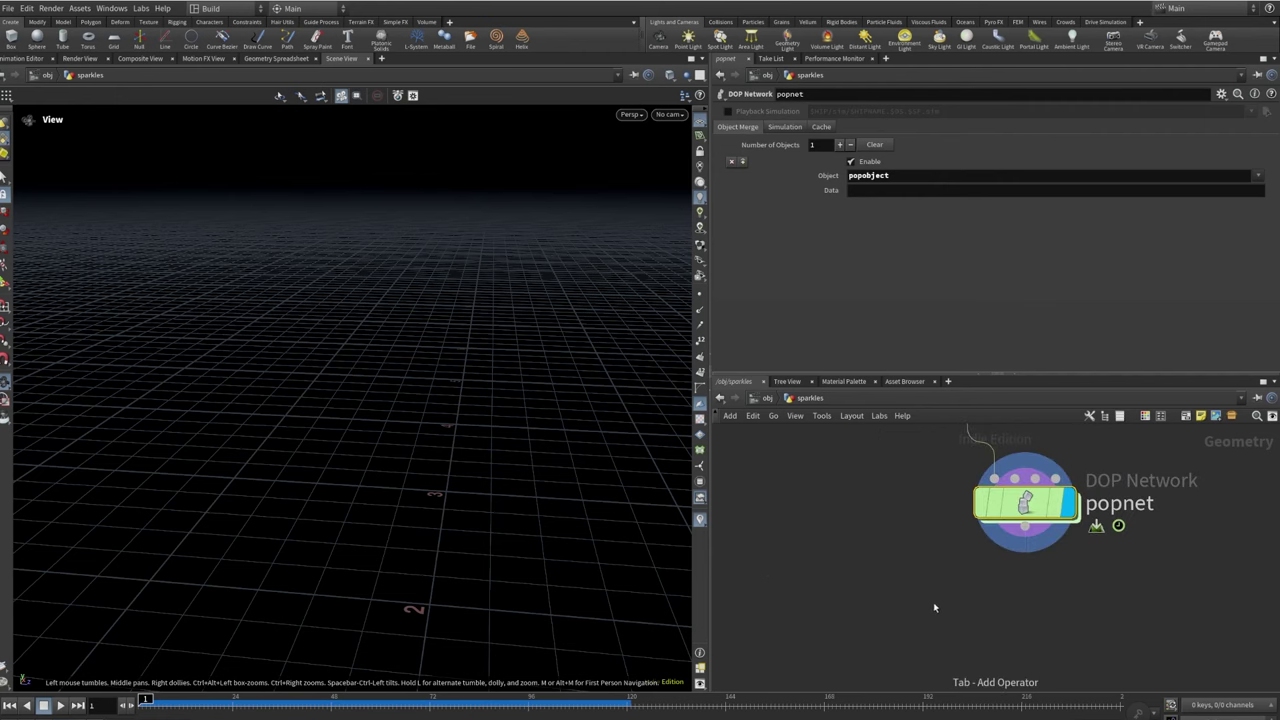
pyautogui.click(475, 705)
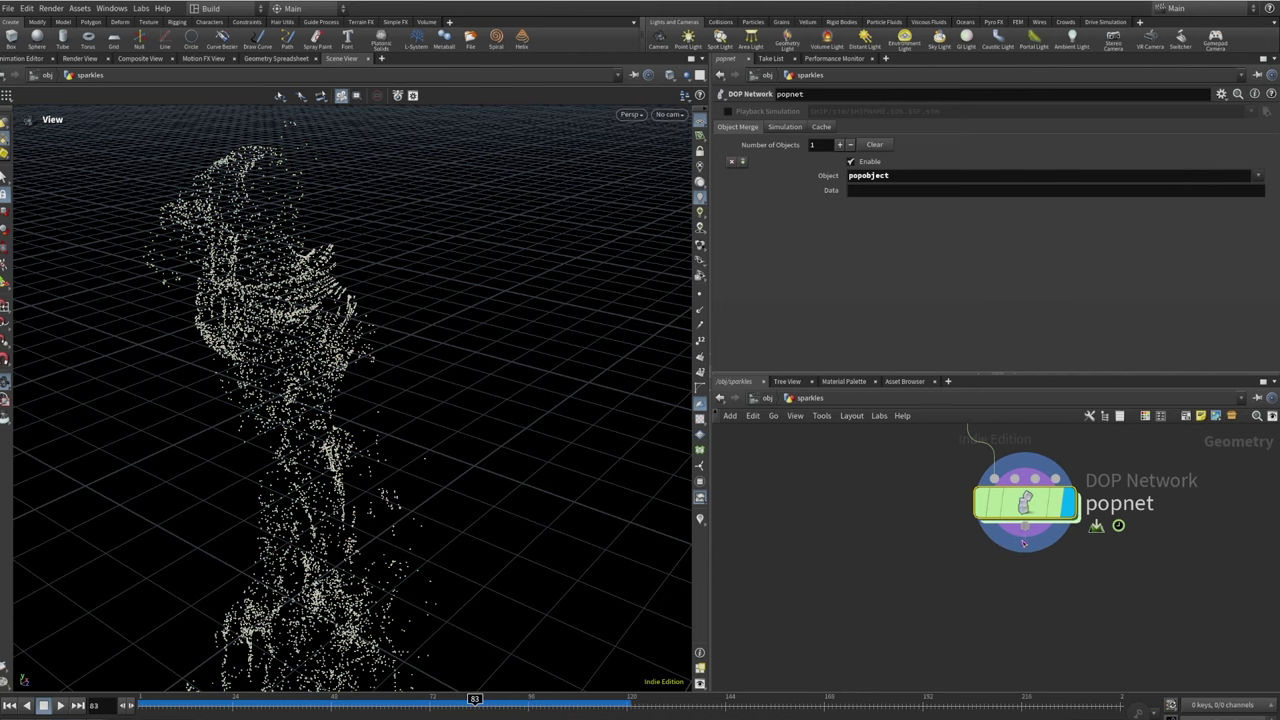
# Add an Attribute Blur node after popnet and display its output
pyautogui.press('Tab')
pyautogui.write('attr blur')
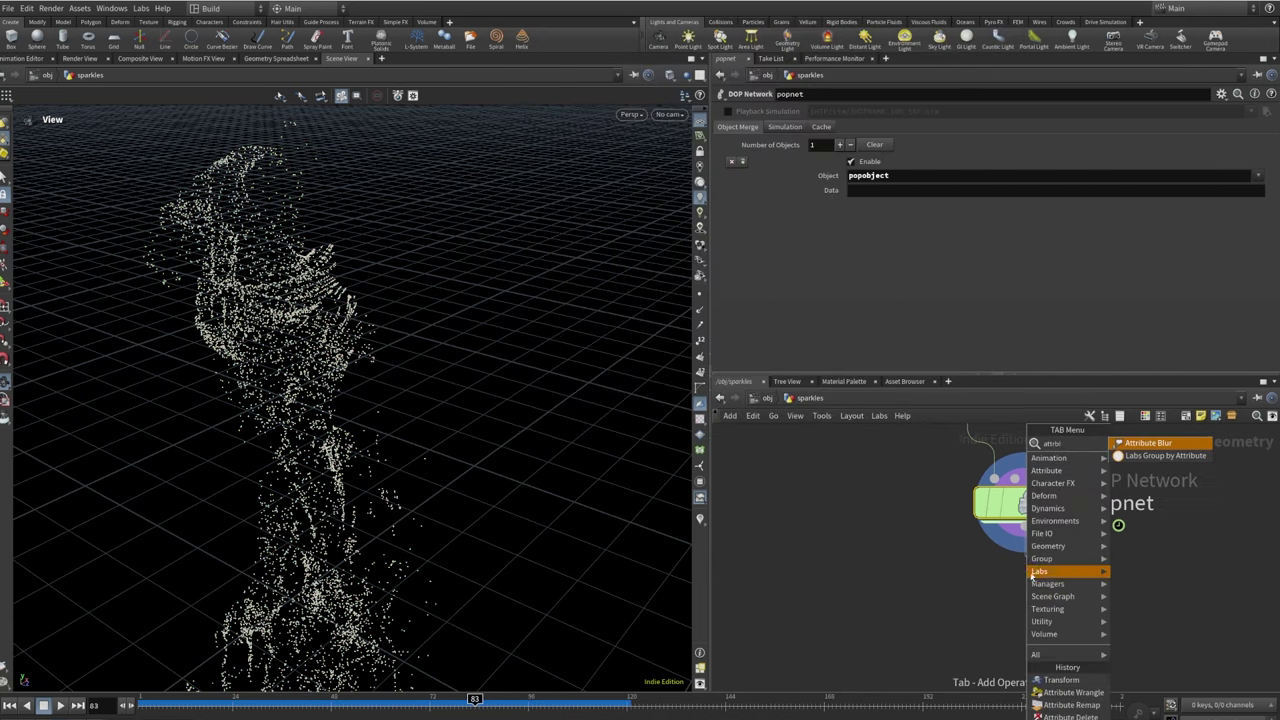
pyautogui.press('Return')
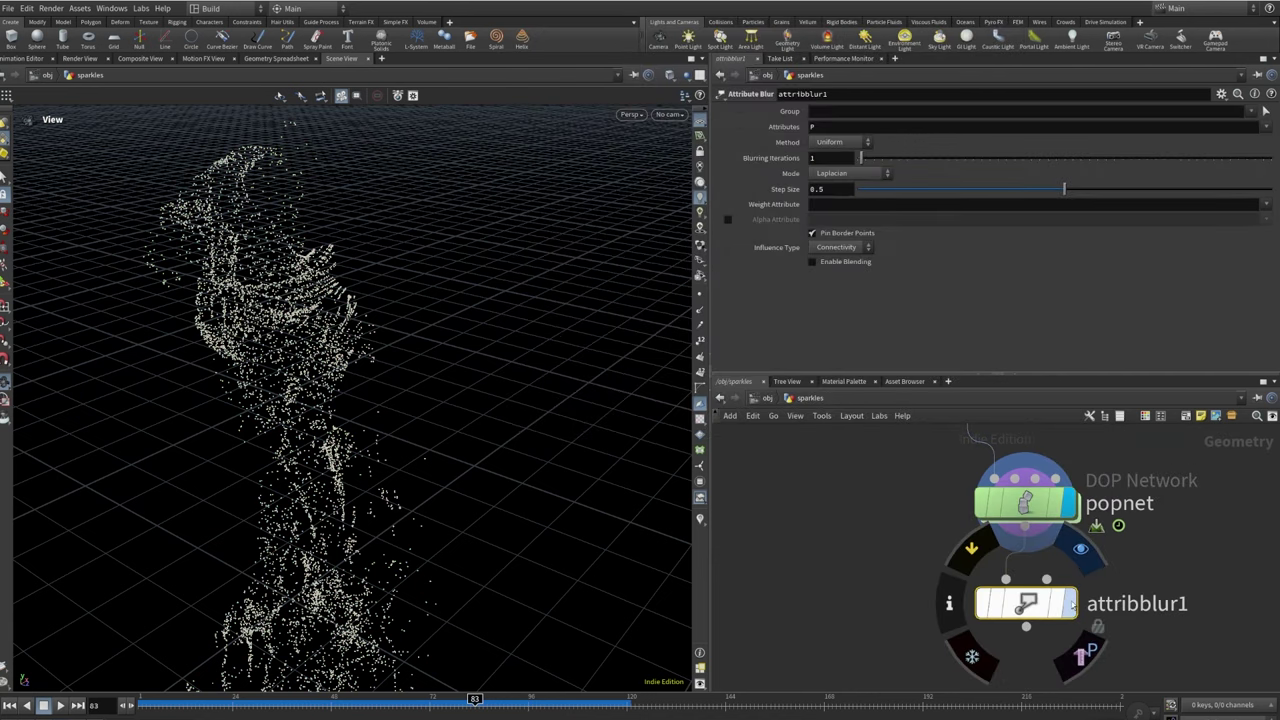
pyautogui.click(1016, 574)
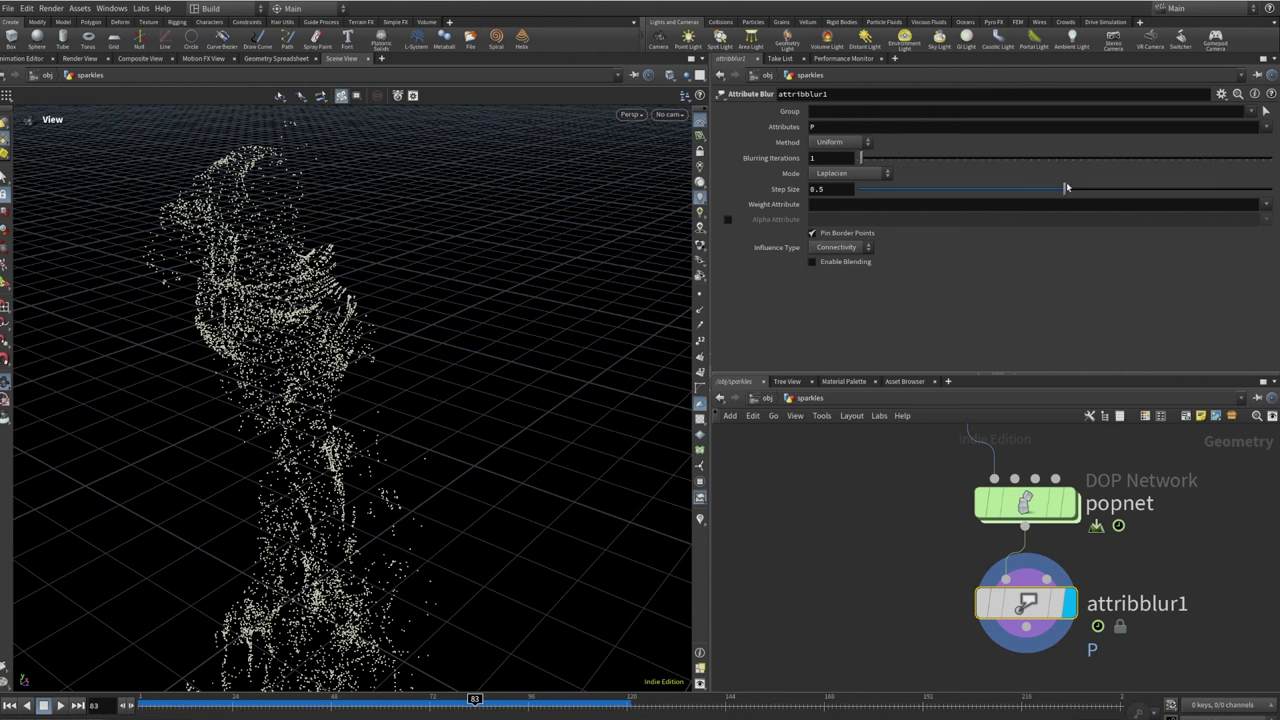
# In attribblur1, set Blurring Iterations to 2, turn off Pin Border Points and set Influence Type to Proximity
pyautogui.write('2')
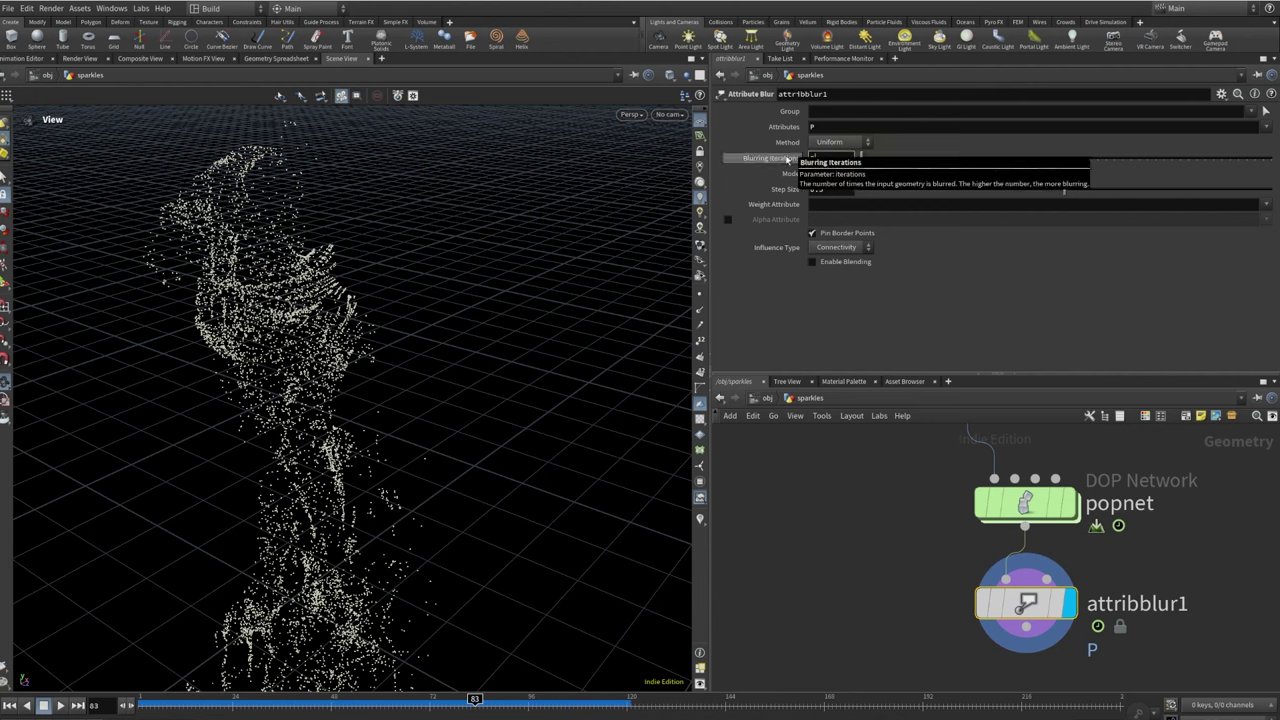
pyautogui.press('Return')
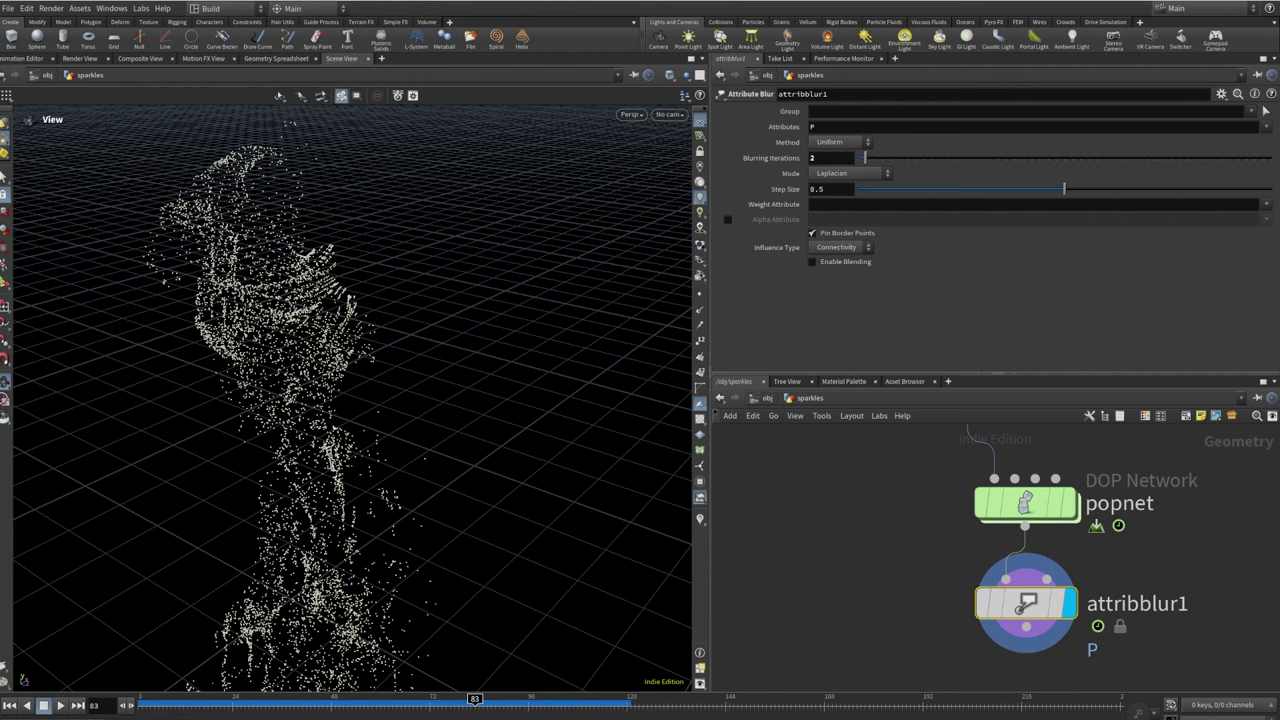
pyautogui.click(812, 232)
pyautogui.click(843, 248)
pyautogui.click(845, 262)
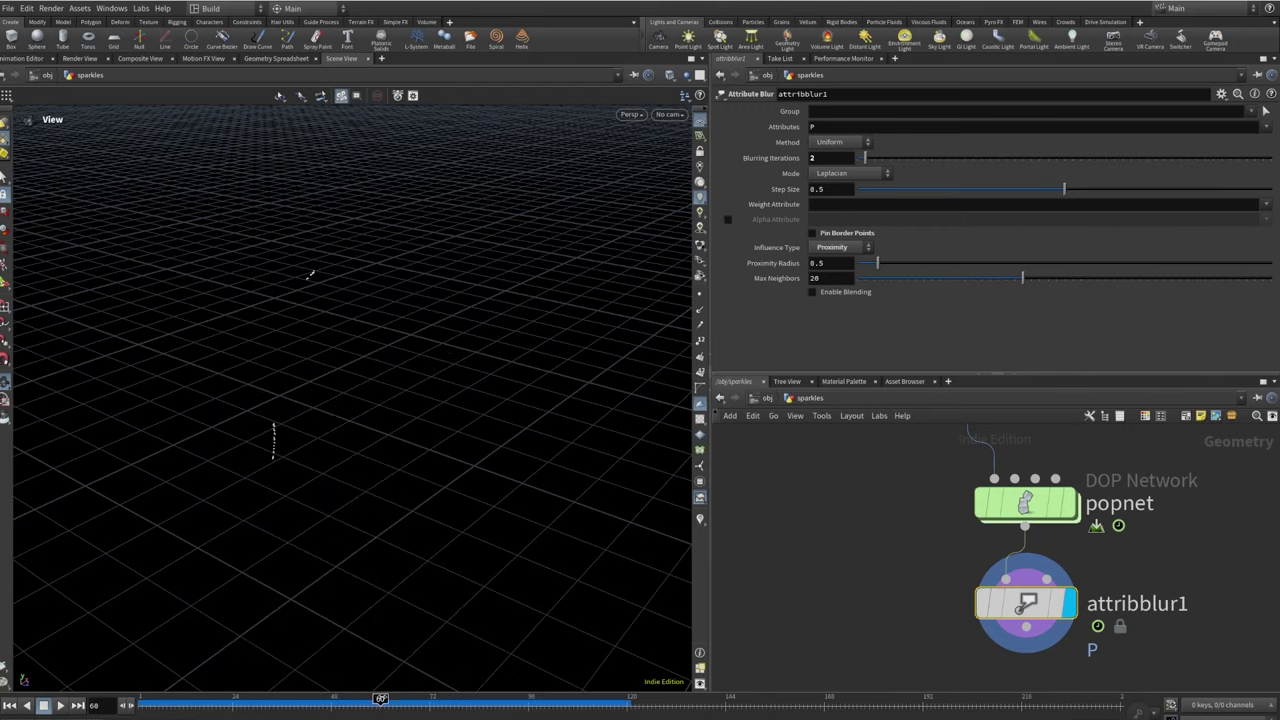
# Compare the particles with and without attribblur1 at frame 96, inspecting the blurred shape from another angle
pyautogui.moveTo(429, 700); pyautogui.dragTo(528, 705)
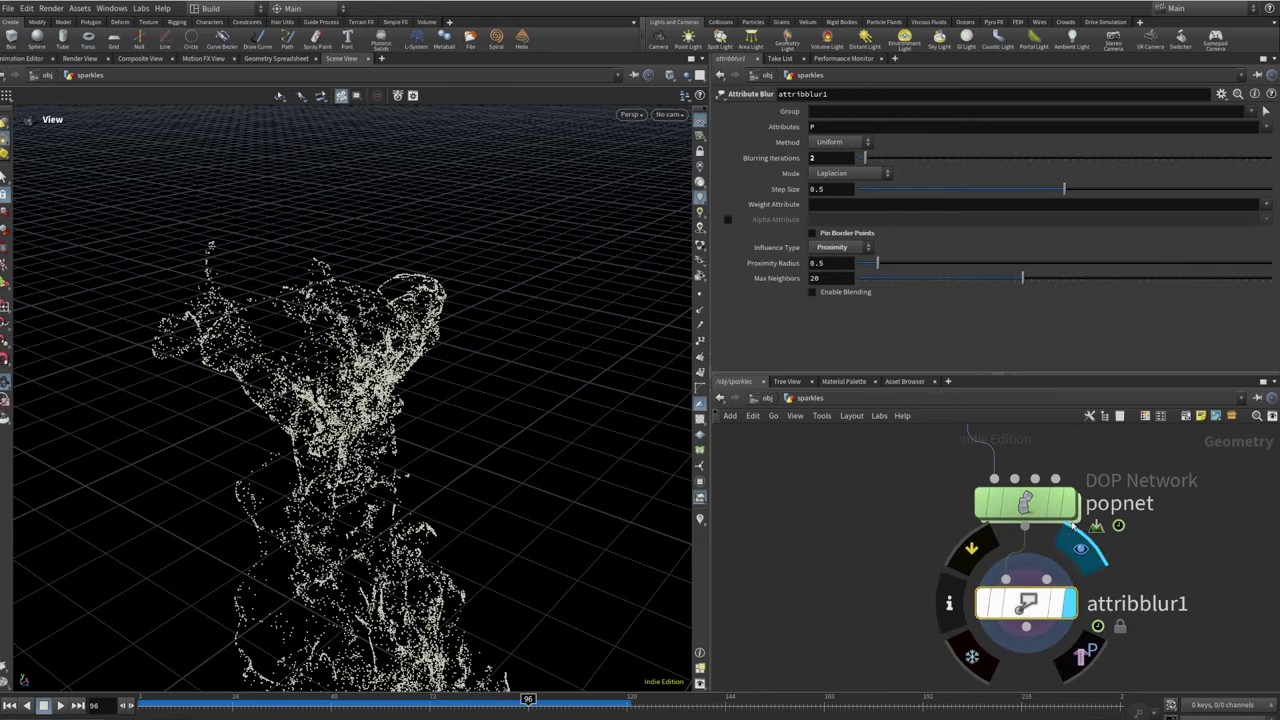
pyautogui.click(1070, 503)
pyautogui.click(1070, 603)
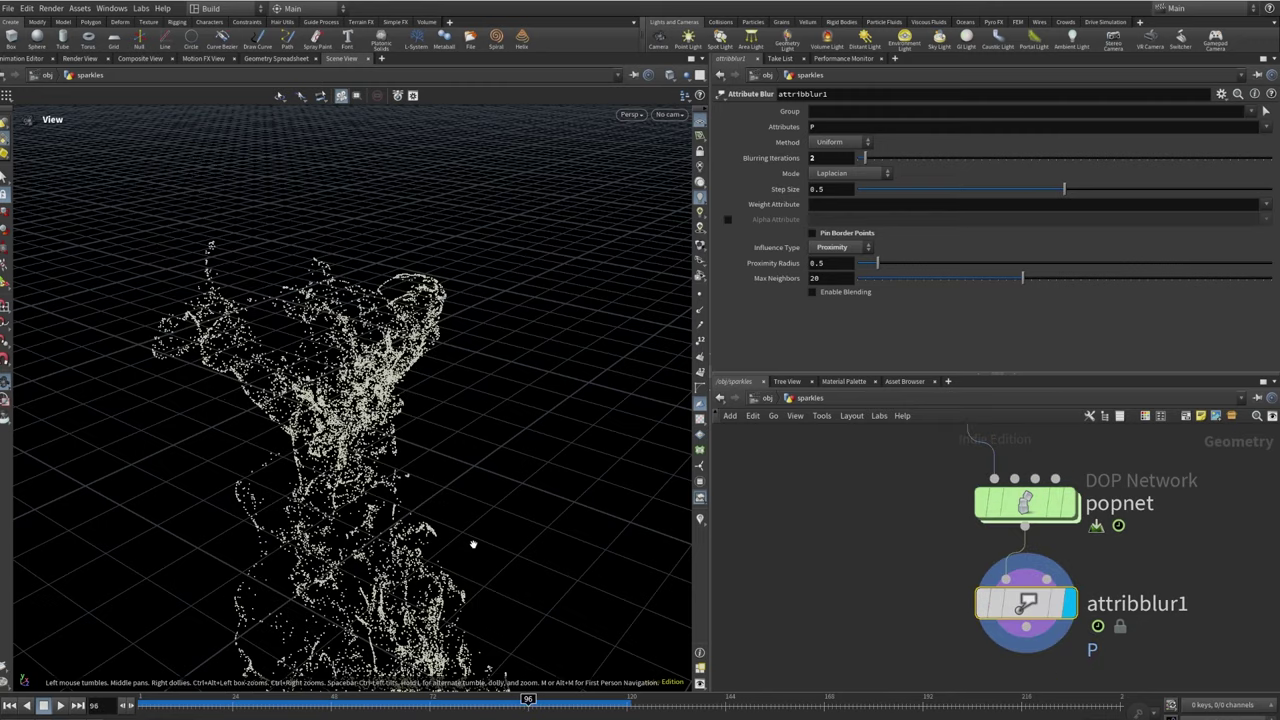
pyautogui.moveTo(471, 543); pyautogui.dragTo(407, 517)
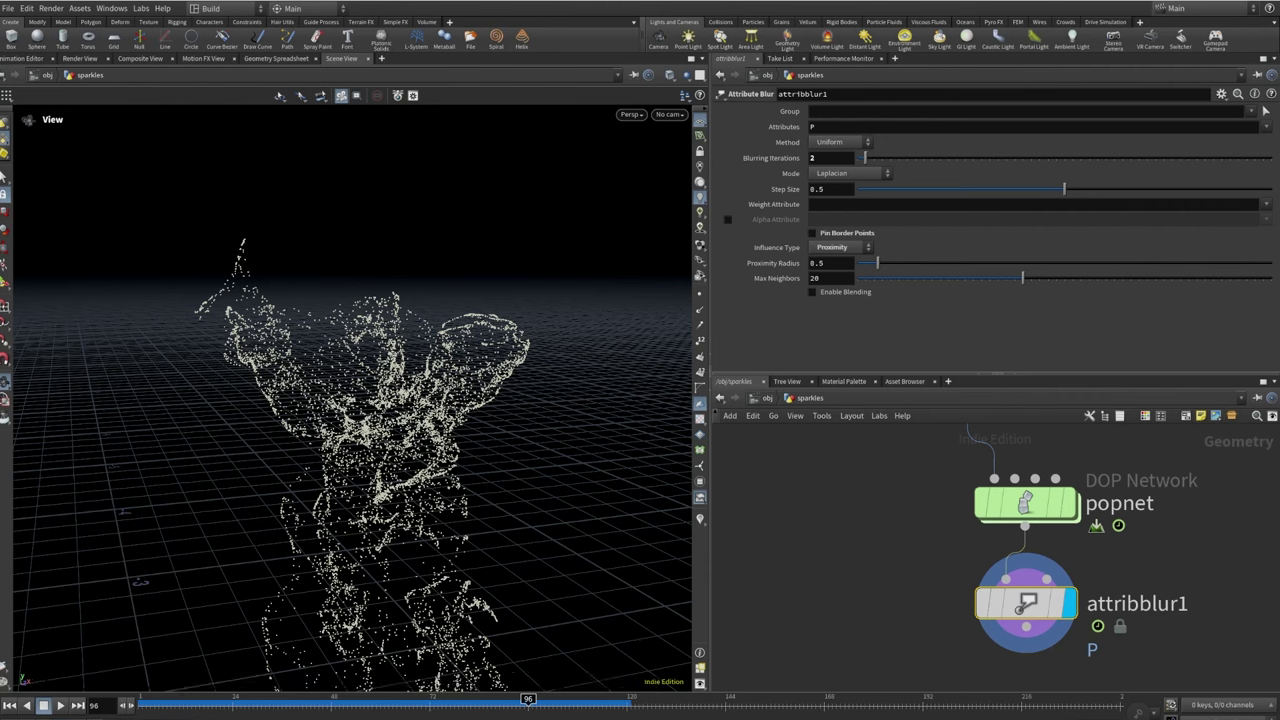
# Add an Attribute Adjust Color node after attribblur1 with a noise-driven yellow-to-red Cd ramp, and preview the colors across frames
pyautogui.scroll(-5, 912, 472)
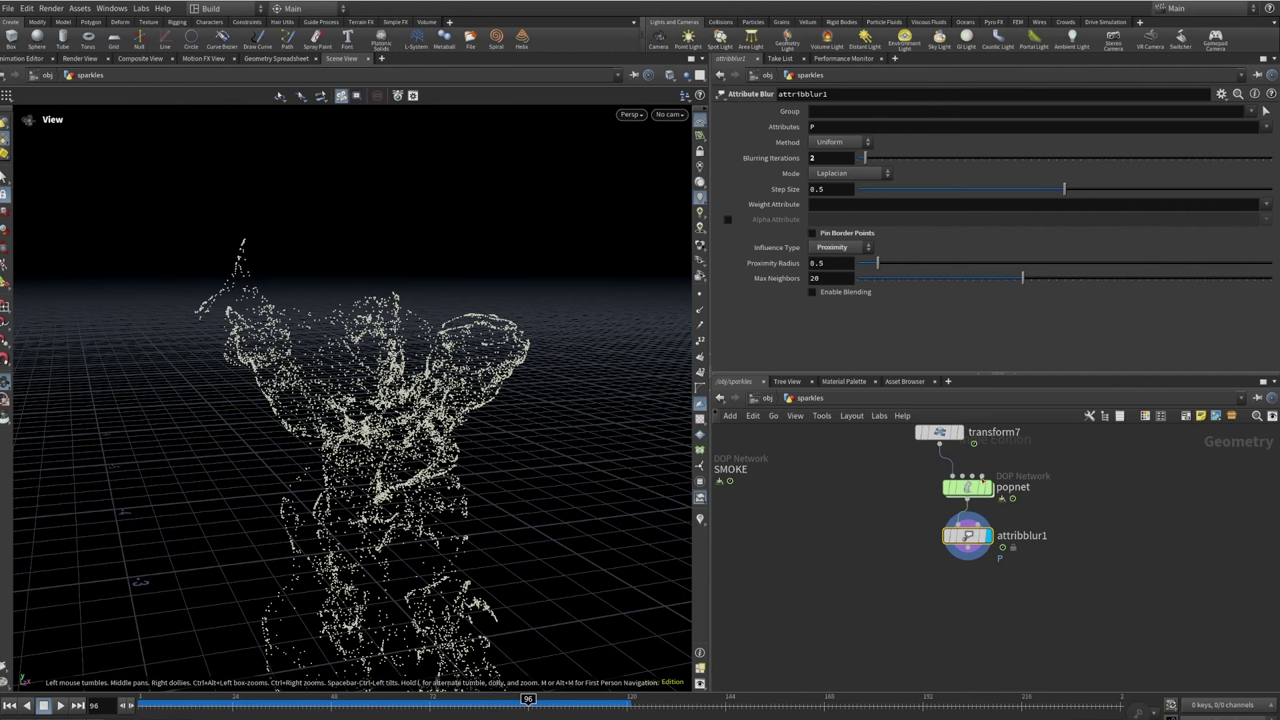
pyautogui.click(970, 592)
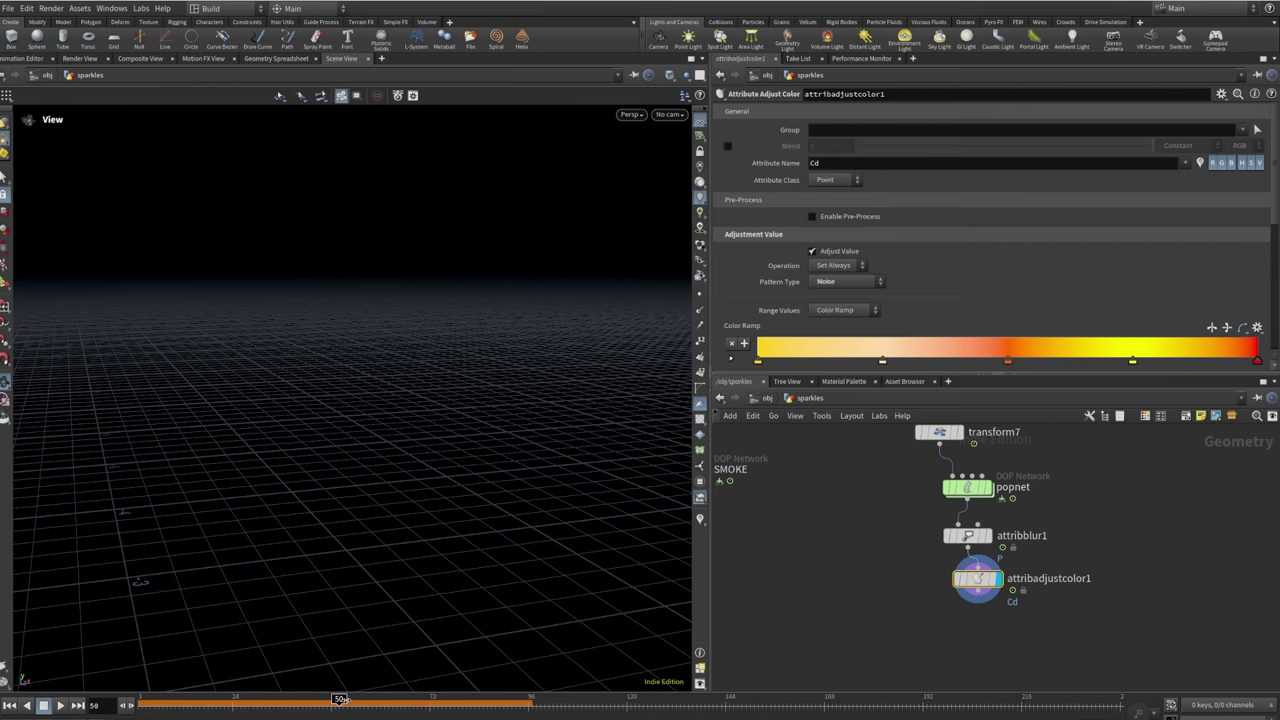
pyautogui.moveTo(401, 699); pyautogui.dragTo(517, 703)
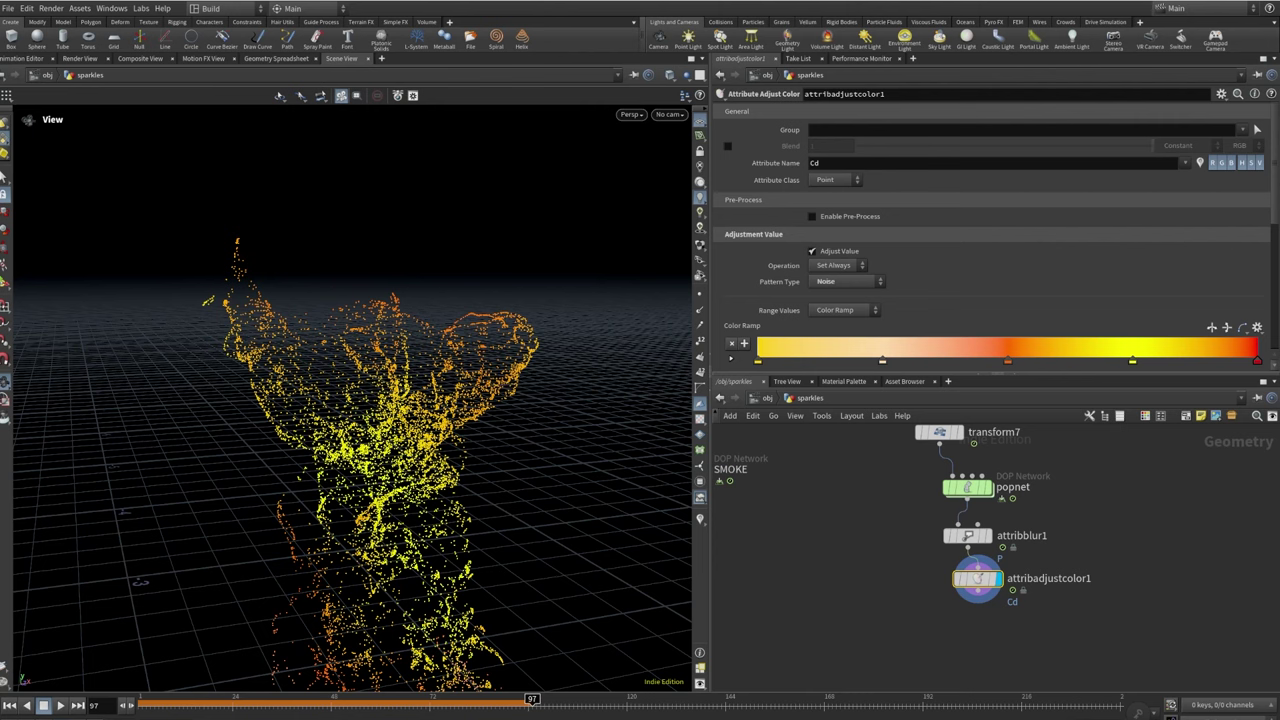
pyautogui.moveTo(532, 699); pyautogui.dragTo(478, 699)
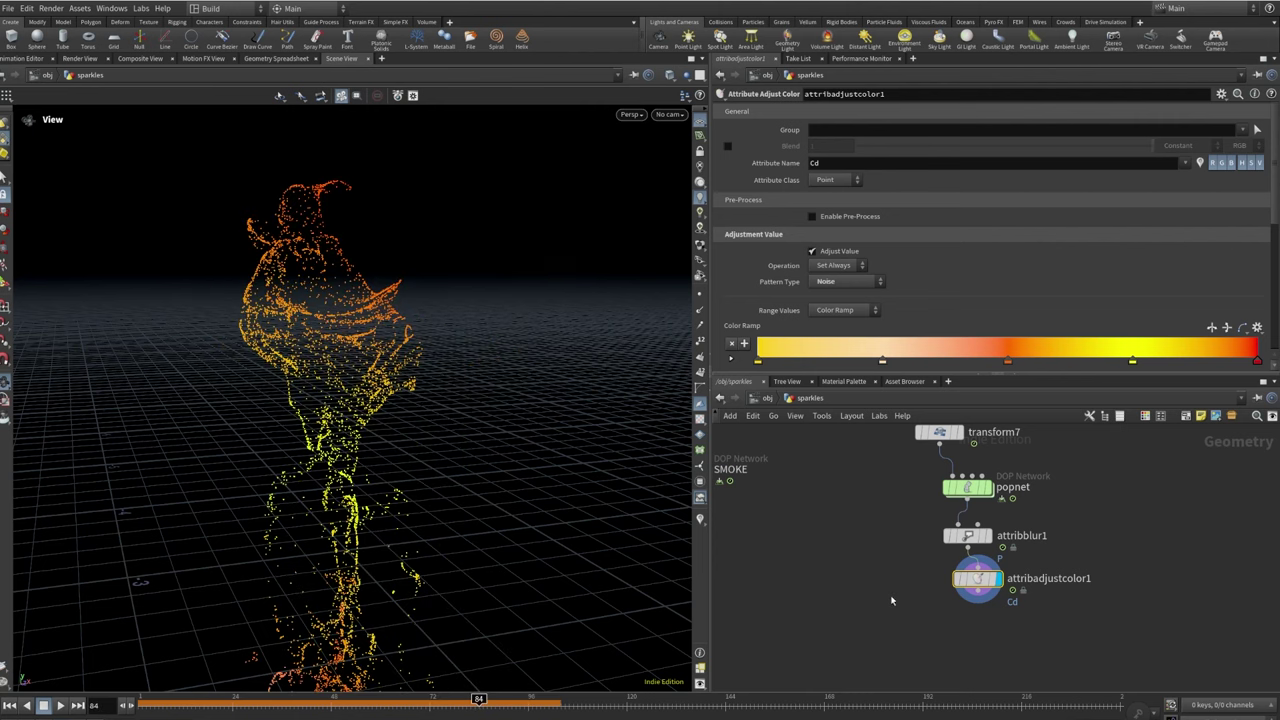
# Add an Attribute Wrangle node after attribadjustcolor1 and display its output
pyautogui.scroll(2, 955, 597)
pyautogui.press('Tab')
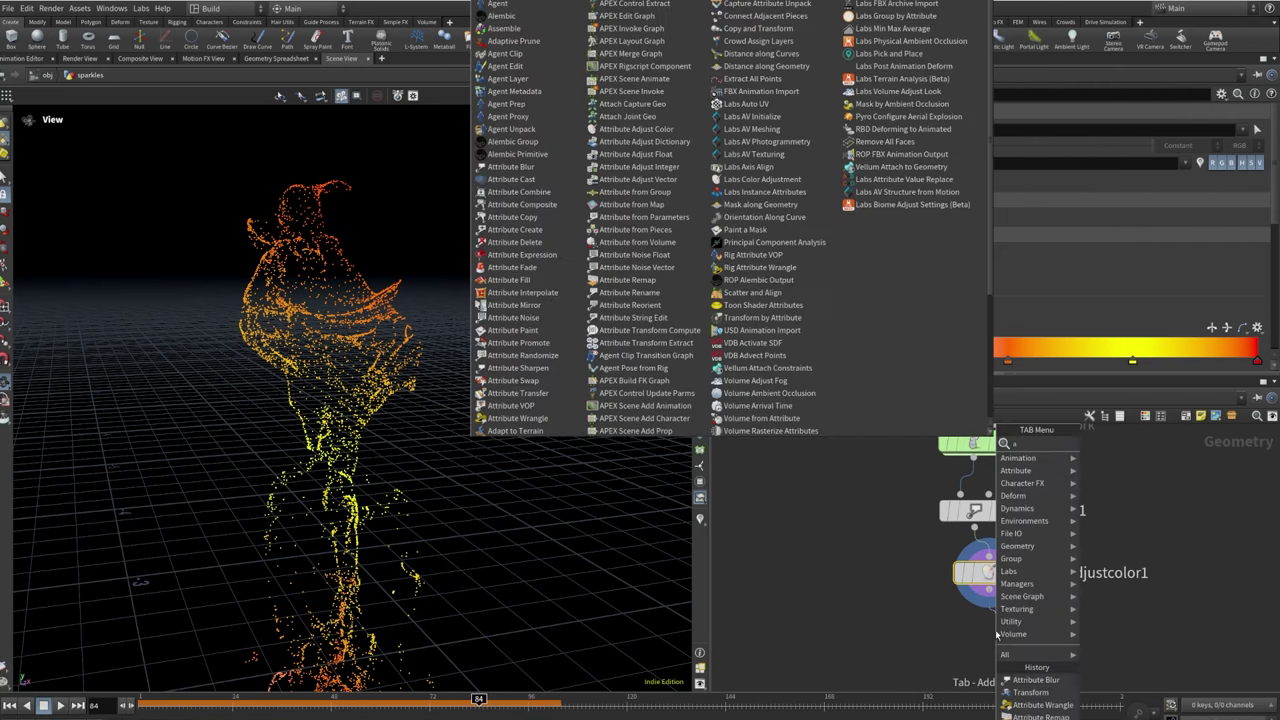
pyautogui.write('attr')
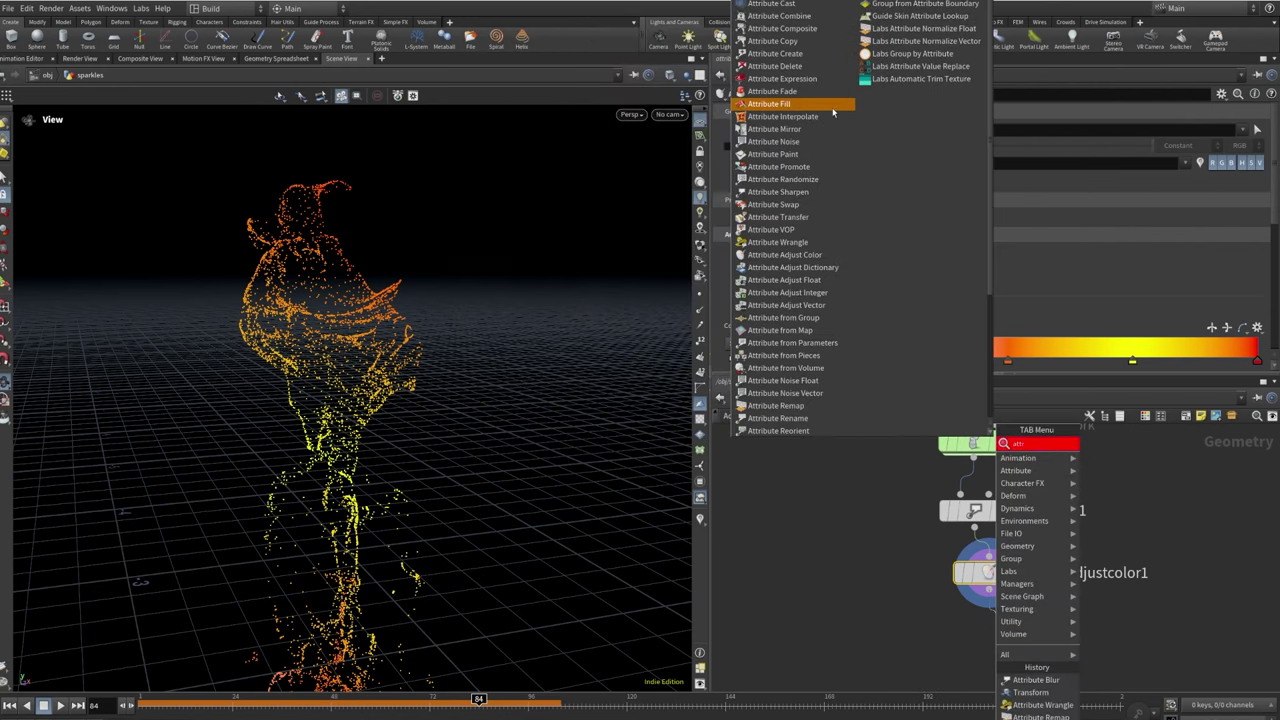
pyautogui.write('wr')
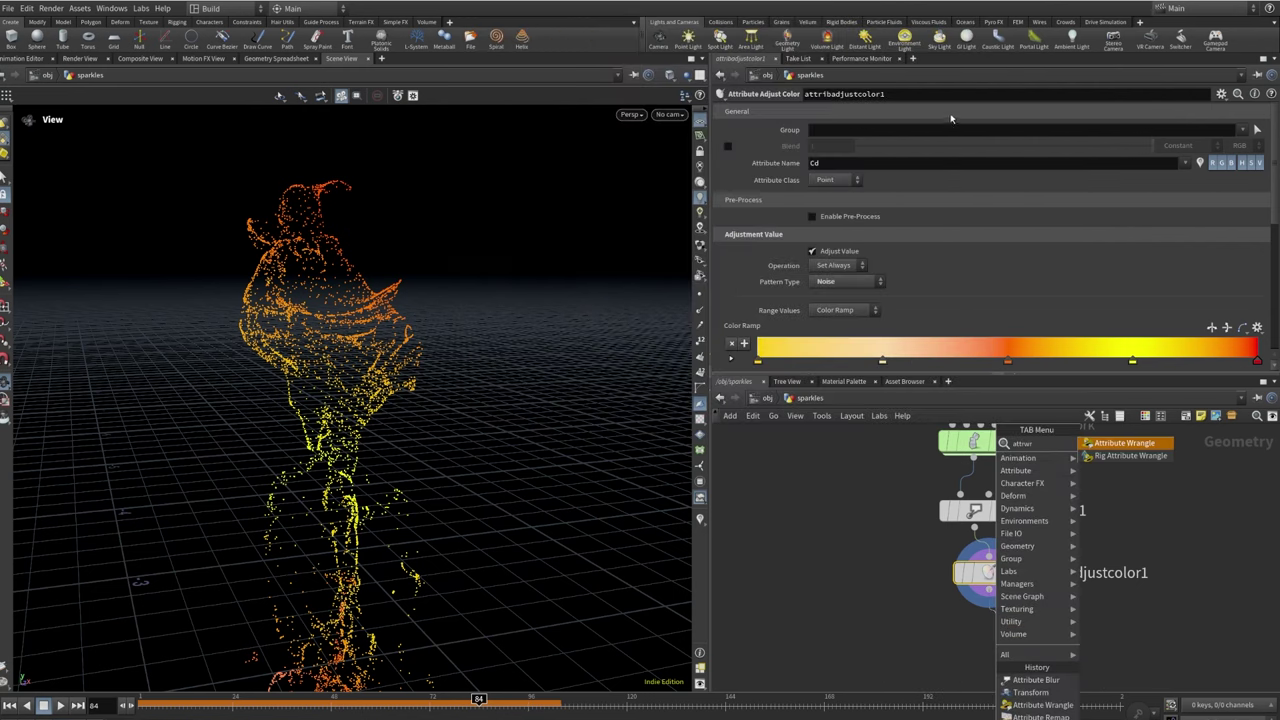
pyautogui.press('Return')
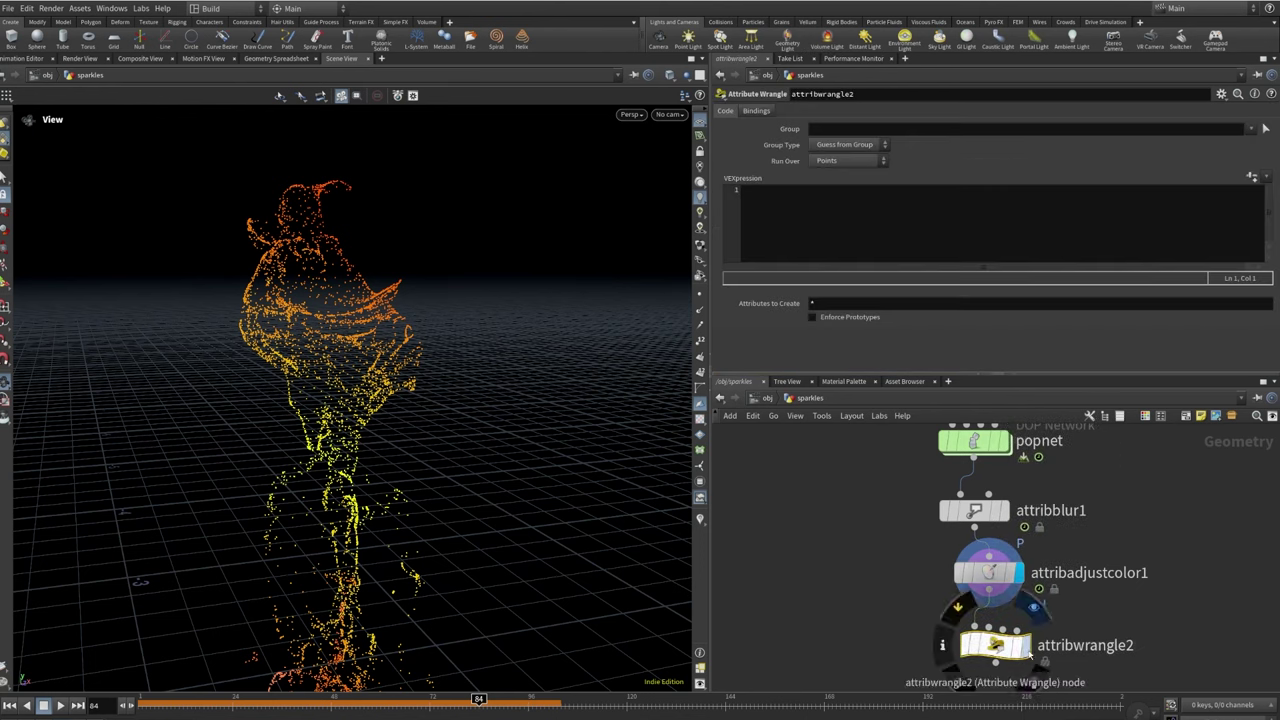
pyautogui.click(997, 645)
pyautogui.click(851, 205)
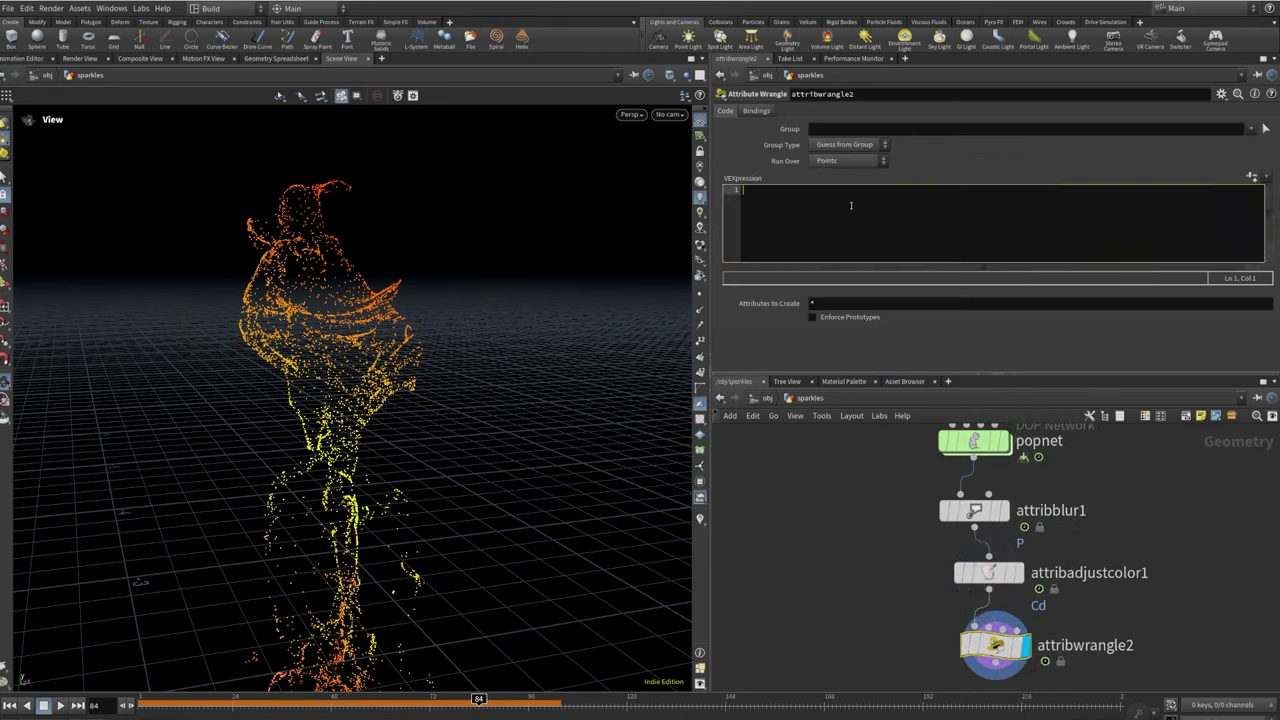
pyautogui.write('if (@age > ch')
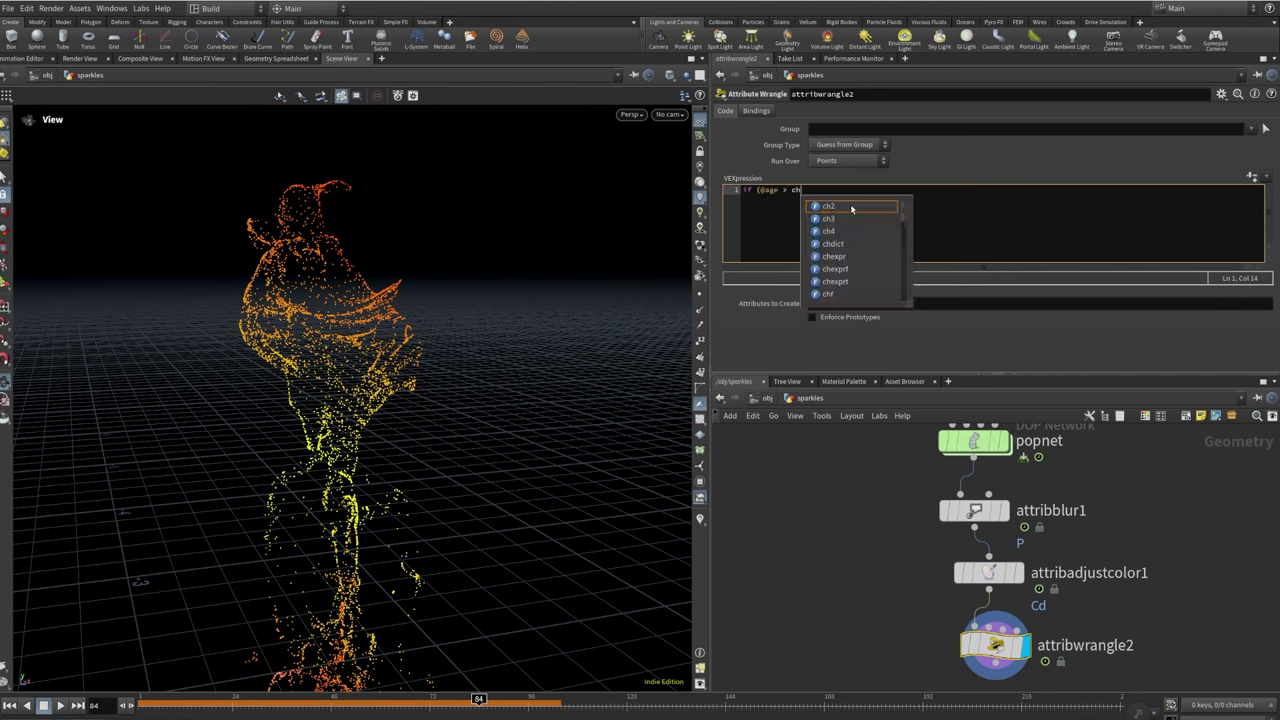
pyautogui.write("('t")
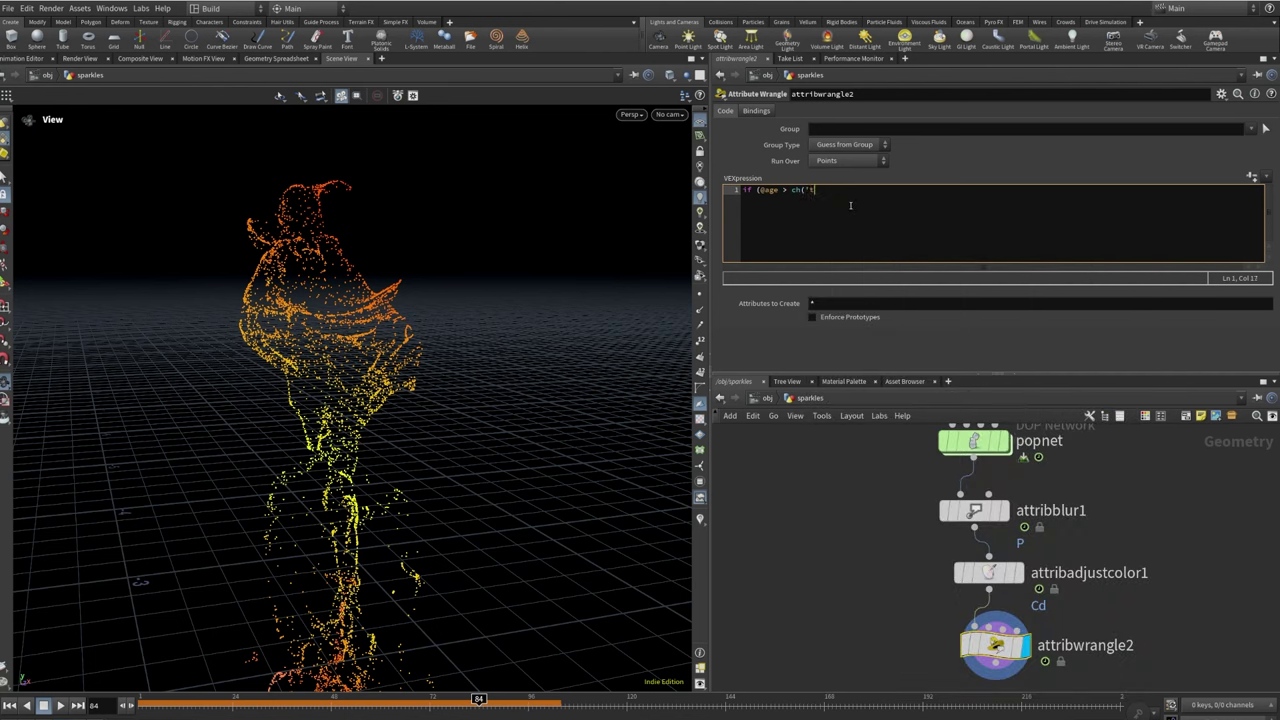
pyautogui.write("hreshold')) {")
pyautogui.press('Return')
pyautogui.press('Return')
pyautogui.press('Return')
pyautogui.write('}')
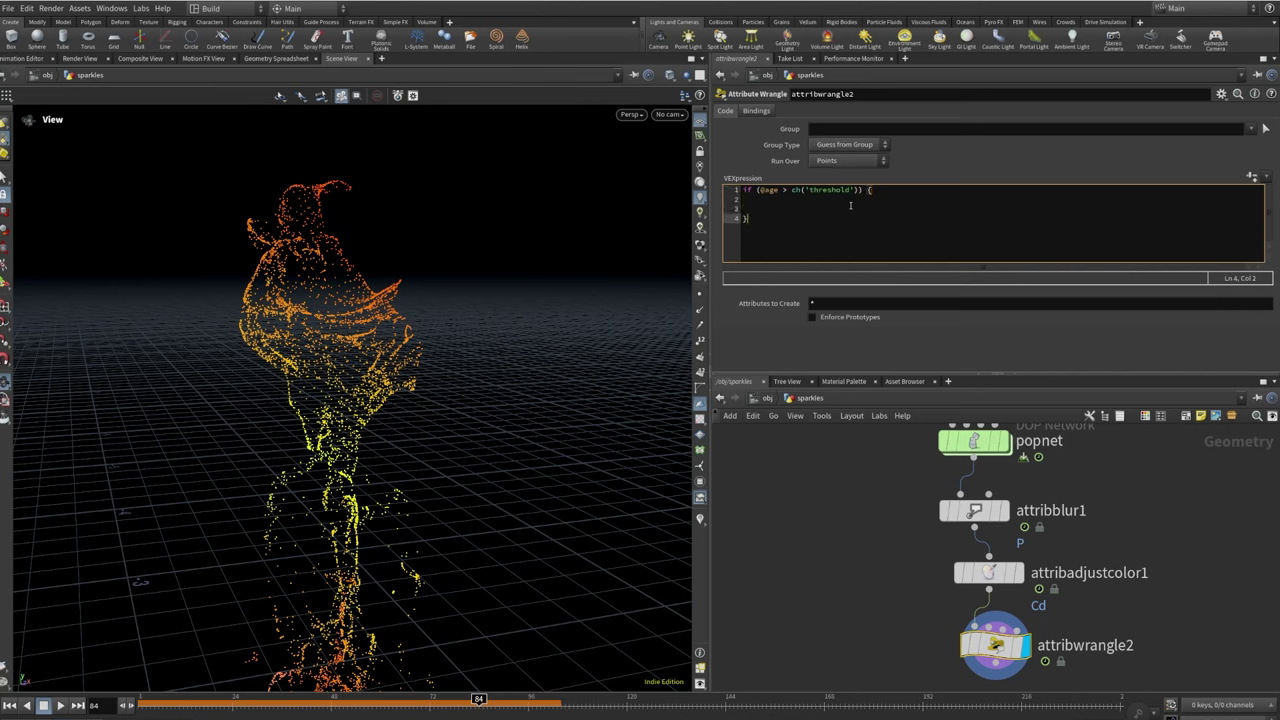
pyautogui.press('Up')
pyautogui.press('Up')
pyautogui.write('removepoin')
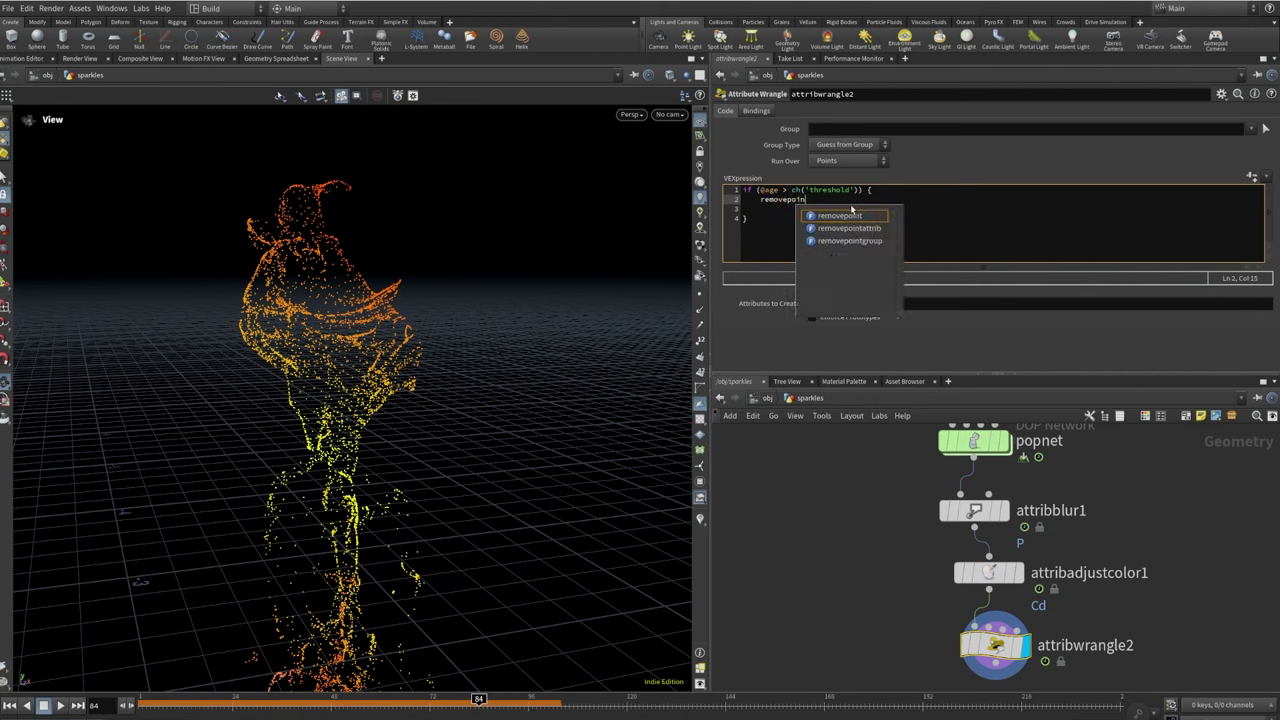
pyautogui.write('t(0,')
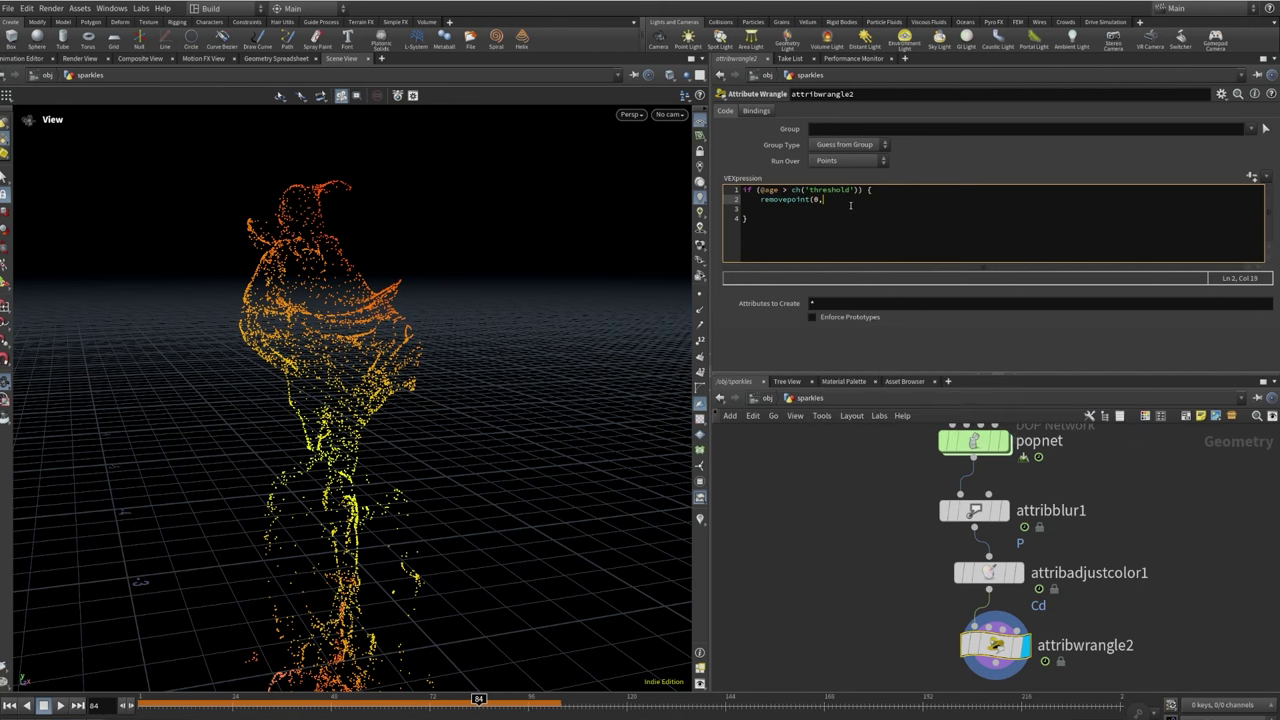
pyautogui.write('@ptnum);')
pyautogui.click(1018, 289)
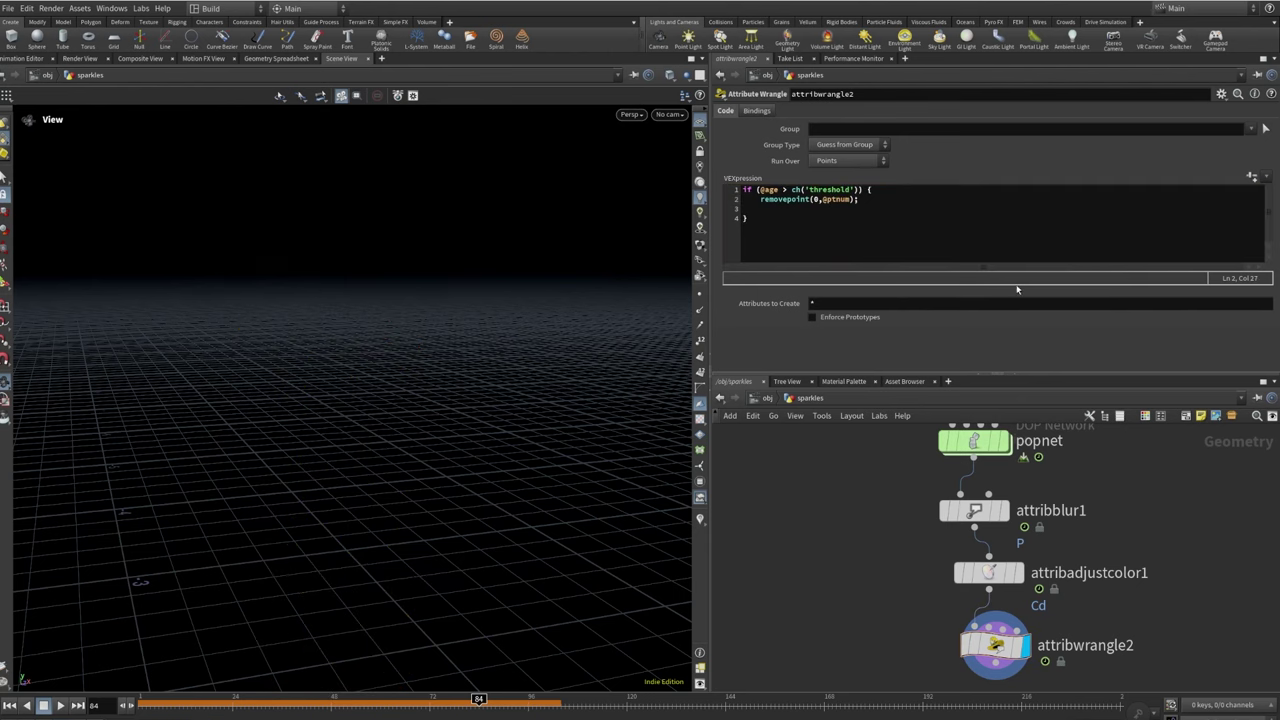
# Create the Threshold parameter from the wrangle's ch() reference and set it to 0.128
pyautogui.click(1250, 177)
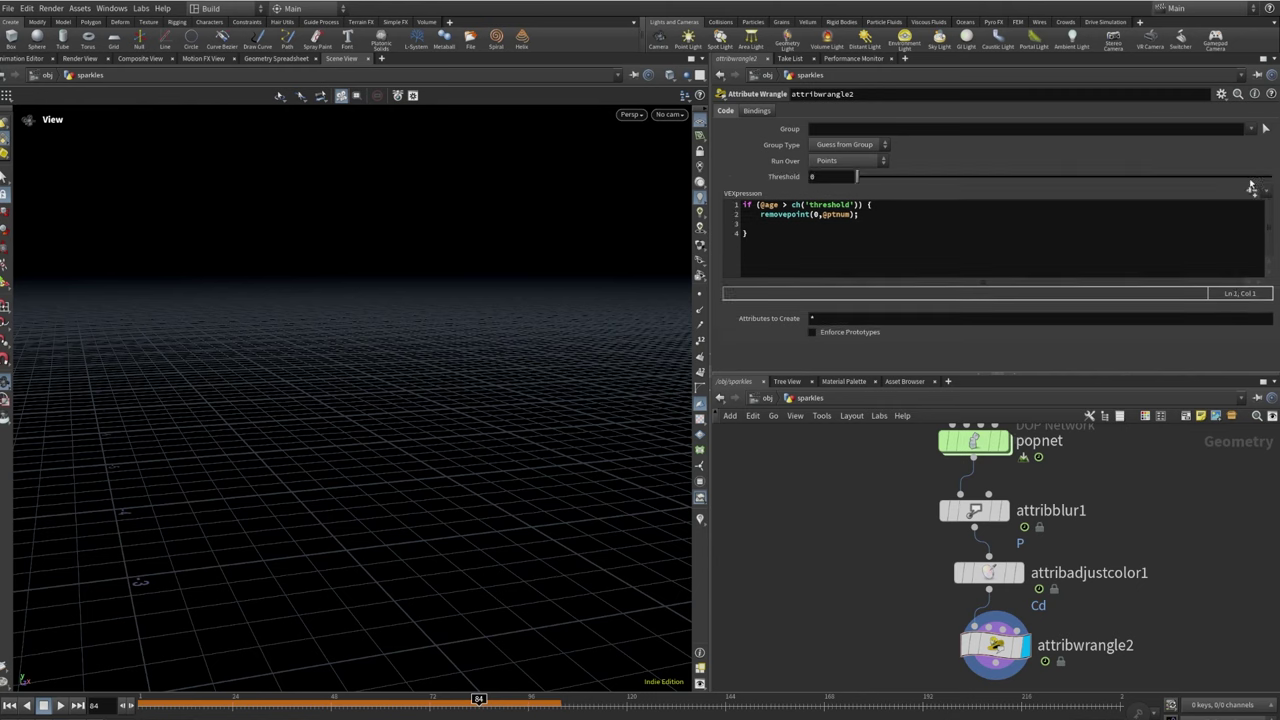
pyautogui.click(820, 176)
pyautogui.write('.128')
pyautogui.press('Return')
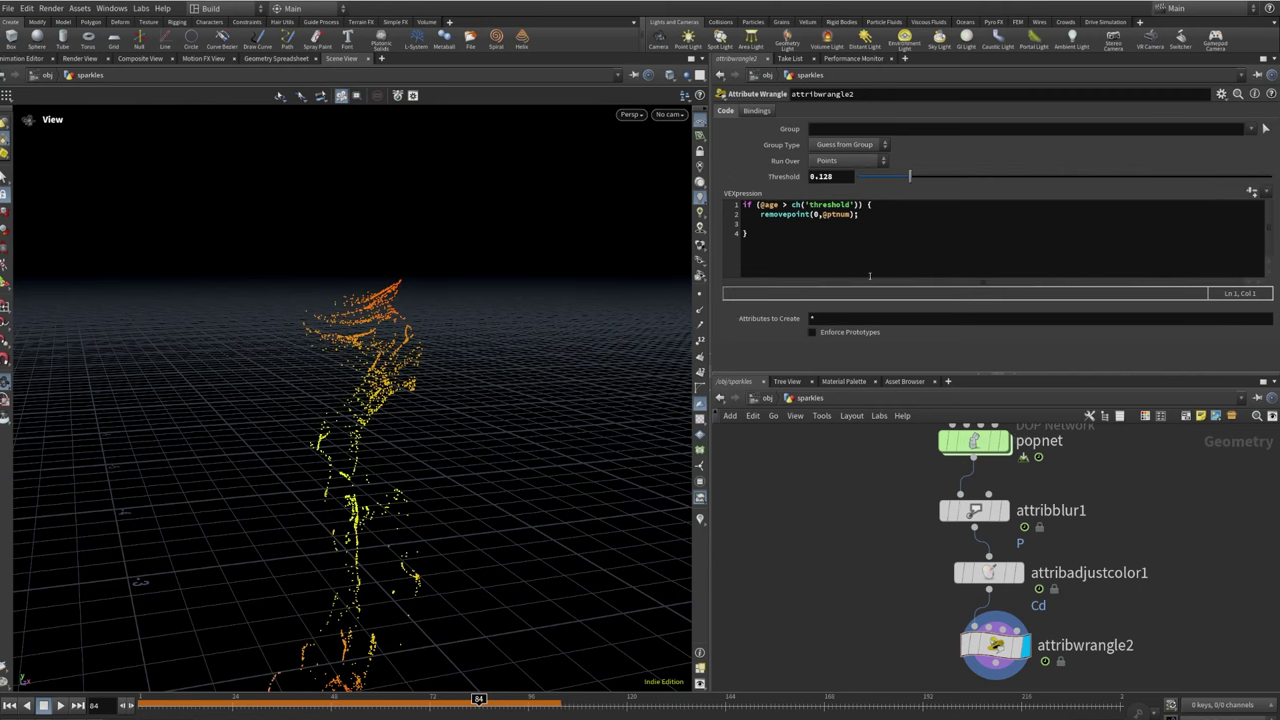
# Compare the particles at frame 90 with and without attribwrangle2 from another angle, and preview the age-based removal on other frames
pyautogui.moveTo(477, 698); pyautogui.dragTo(503, 704)
pyautogui.moveTo(470, 500); pyautogui.dragTo(326, 358)
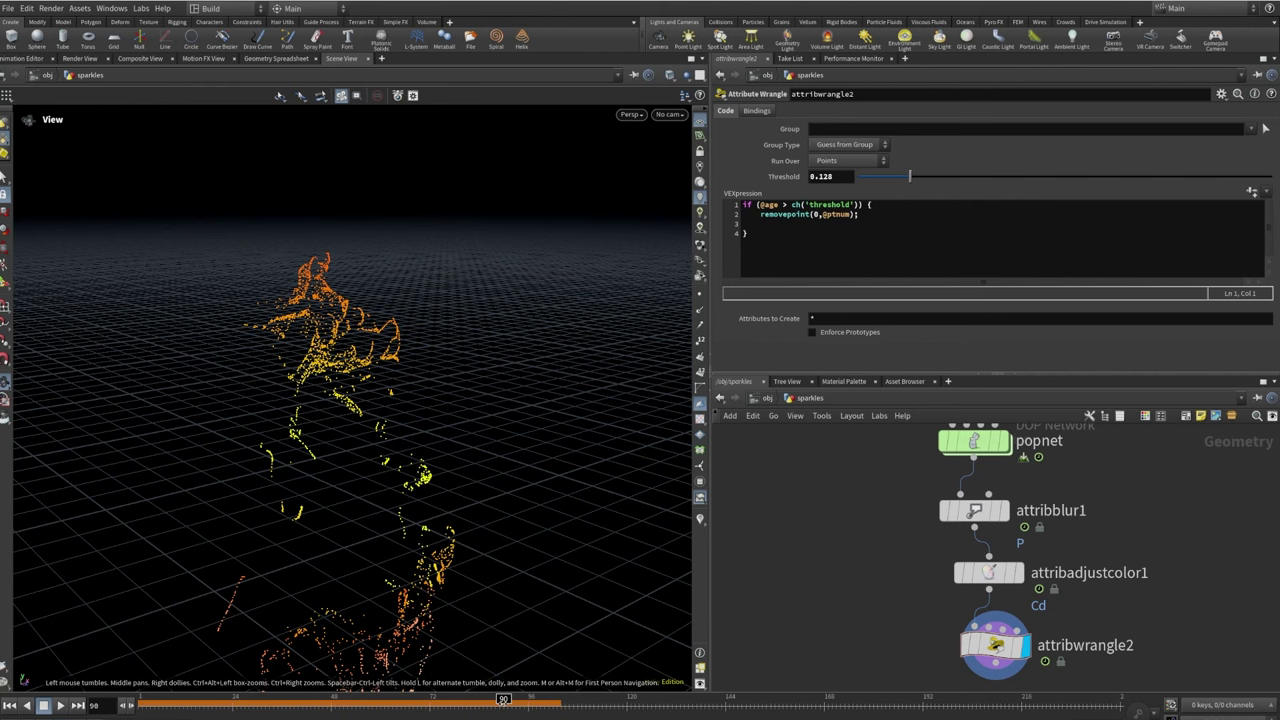
pyautogui.click(1030, 574)
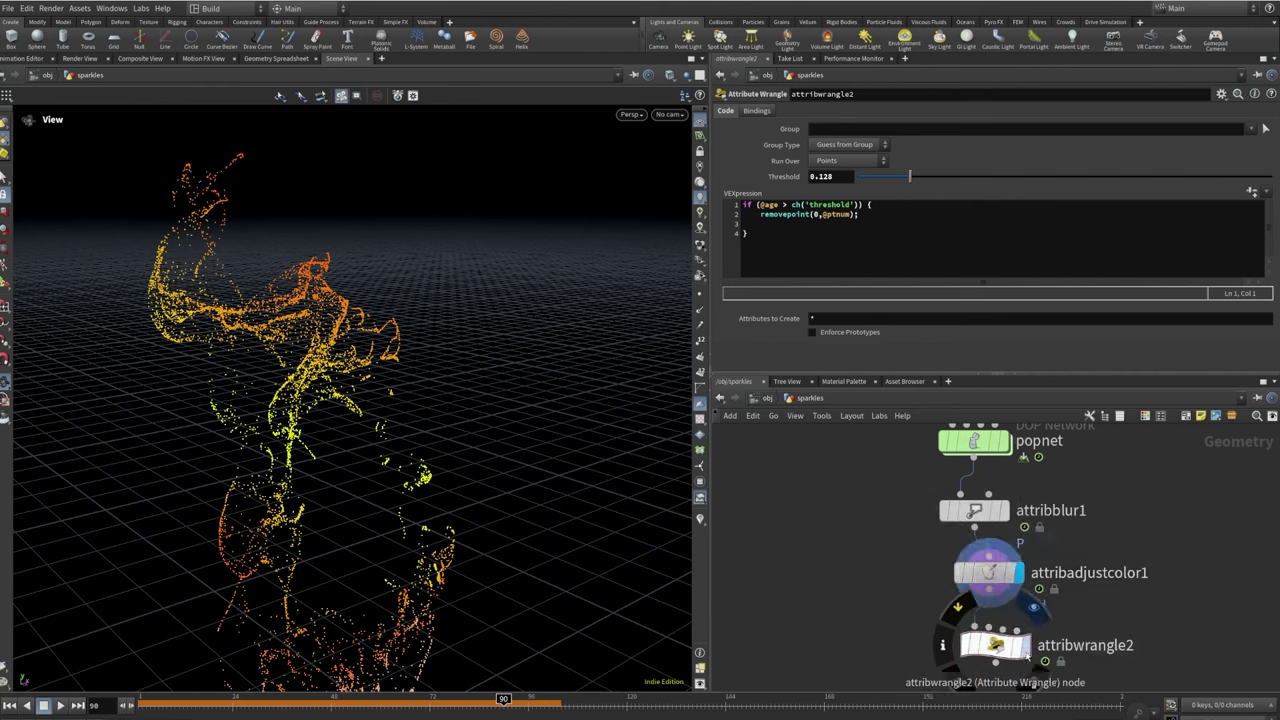
pyautogui.click(1028, 645)
pyautogui.moveTo(503, 700)
pyautogui.mouseDown()
pyautogui.moveTo(561, 700)
pyautogui.moveTo(483, 698)
pyautogui.mouseUp()
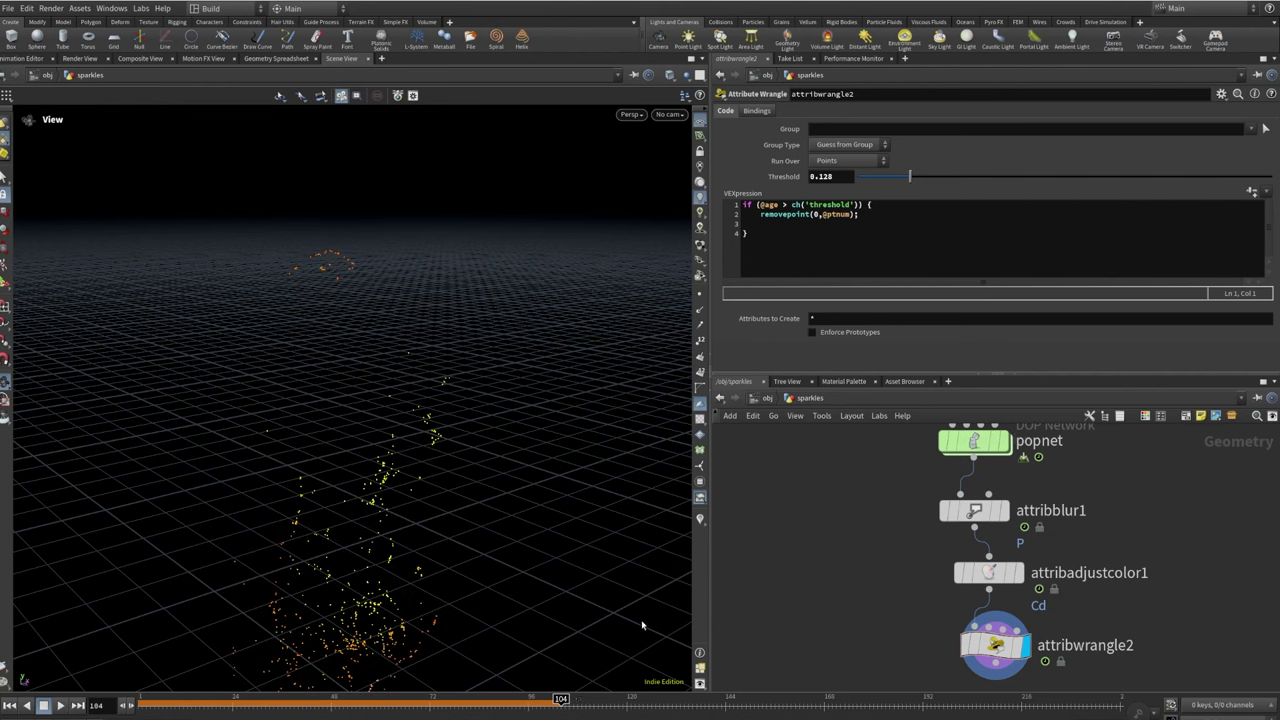